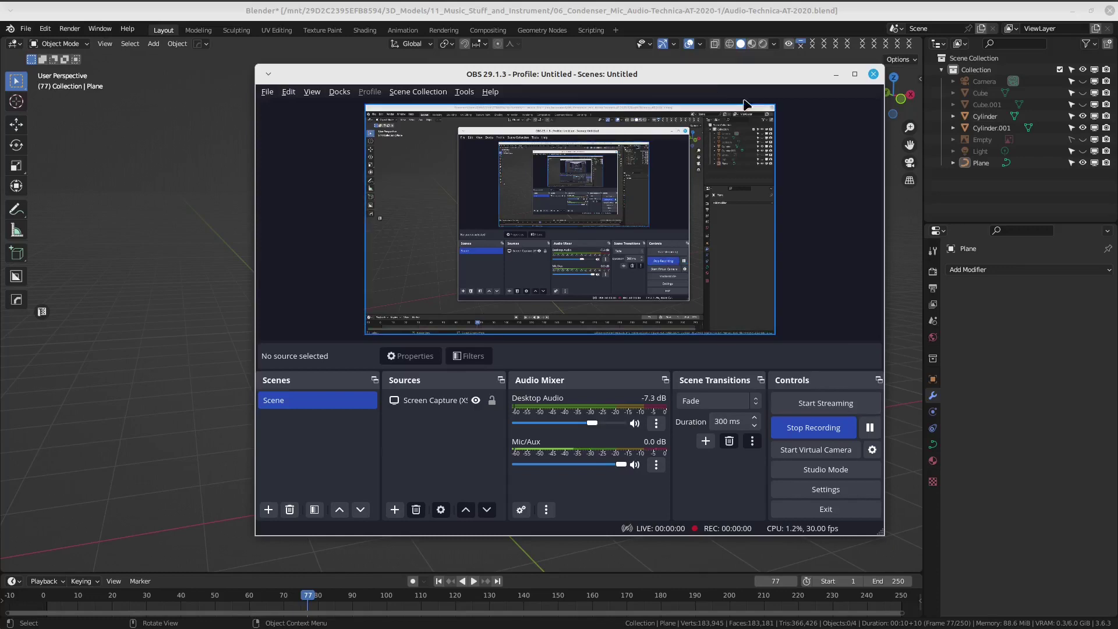
Move the running OBS recorder out of the way so the Blender microphone scene shows.
click(755, 12)
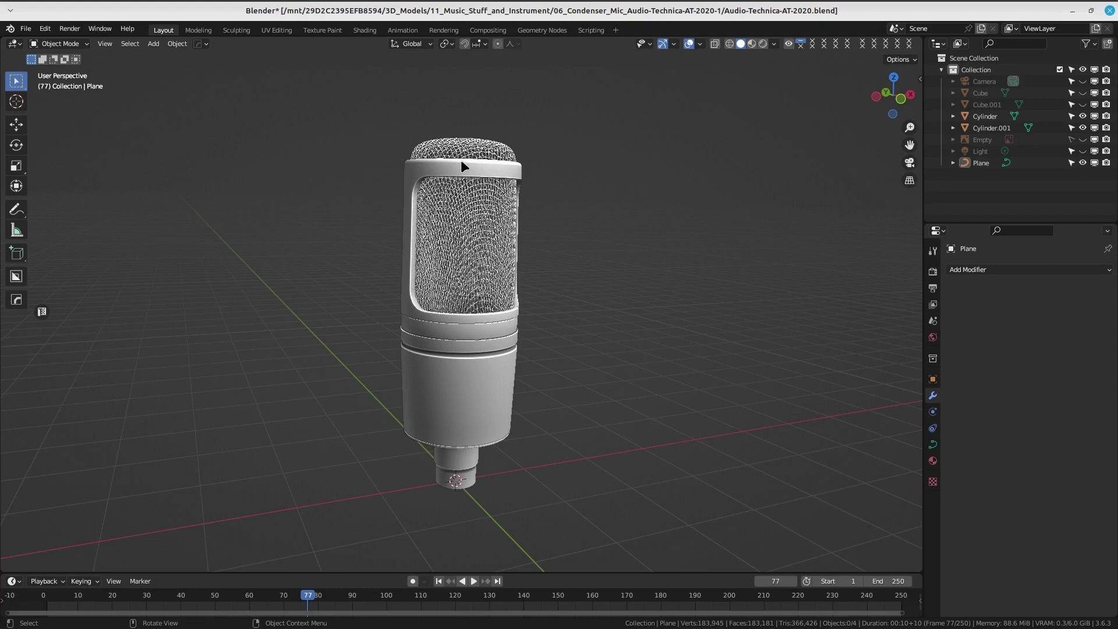
Orbit and zoom around the microphone model to inspect it from several sides.
shift+middle_drag(517, 230, 549, 244)
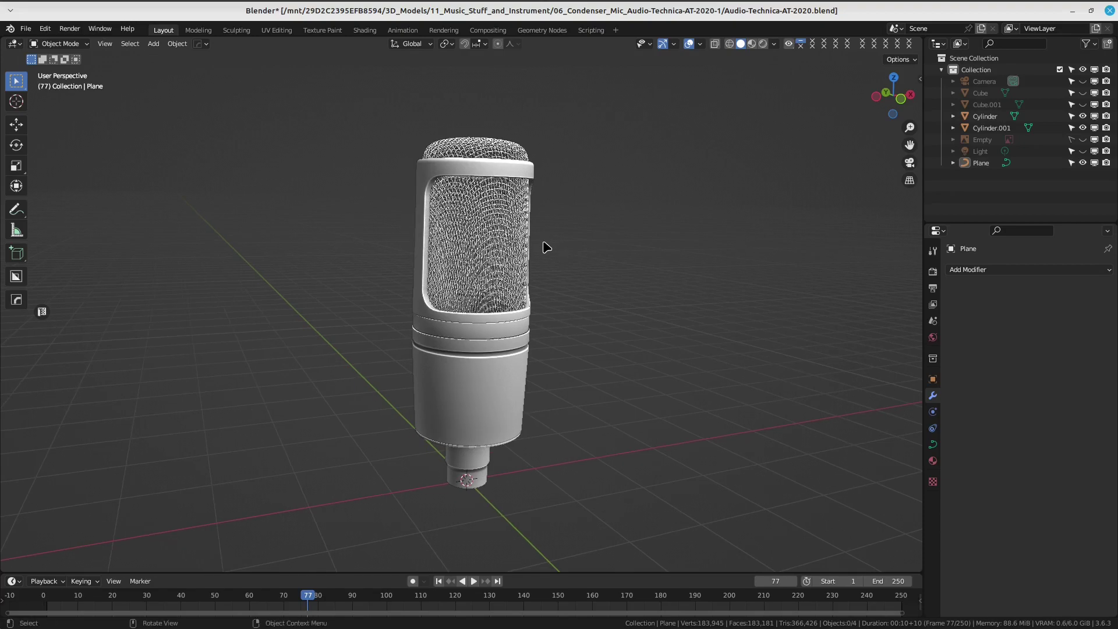
middle_drag(534, 253, 524, 237)
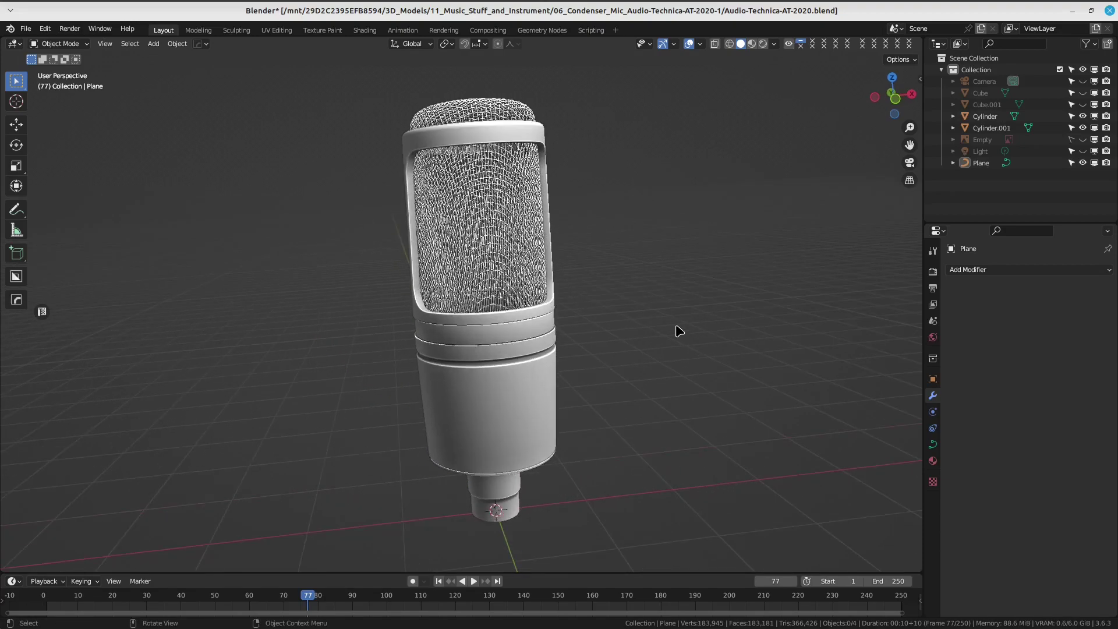
mouse_move(339, 145)
mouse_down()
mouse_move(445, 183)
mouse_move(414, 225)
mouse_up()
key(Escape)
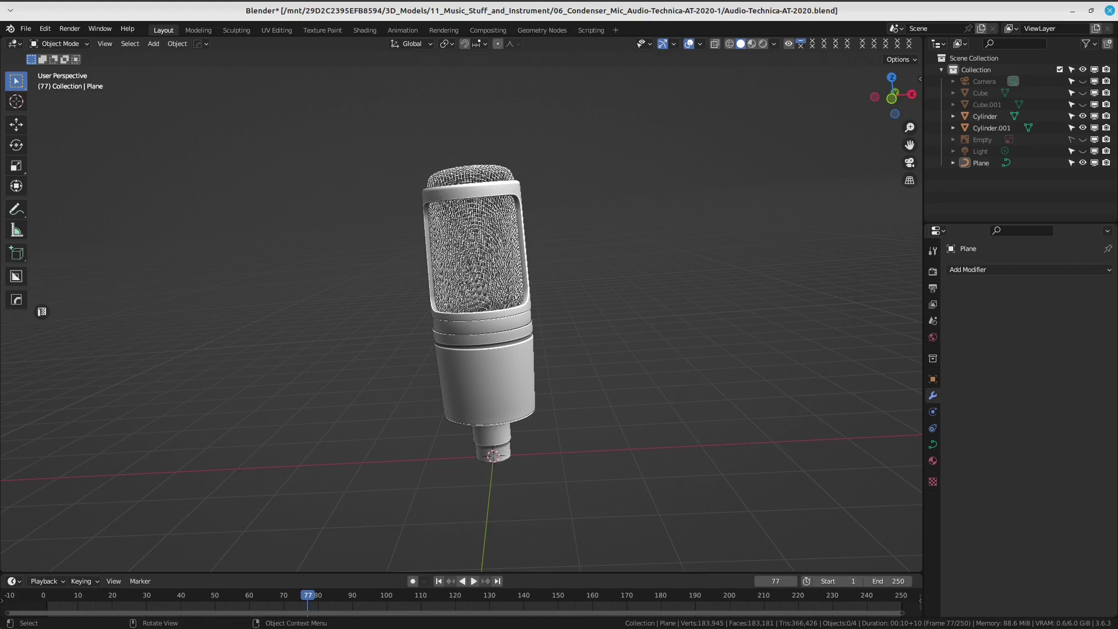
middle_drag(501, 373, 523, 372)
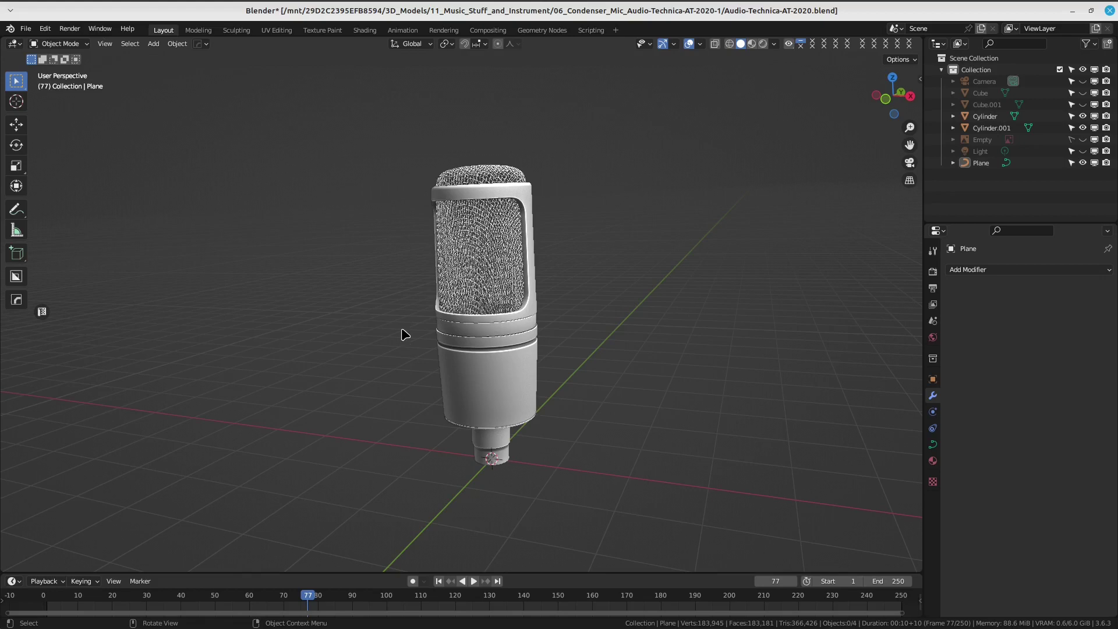
middle_drag(542, 283, 576, 275)
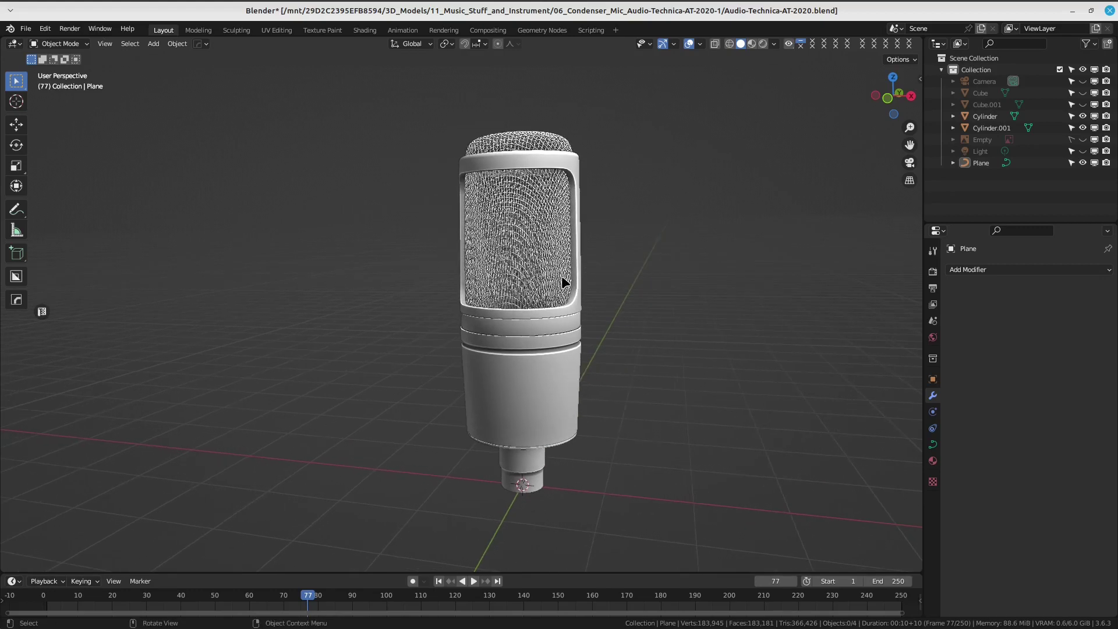
scroll(553, 307, up, 1)
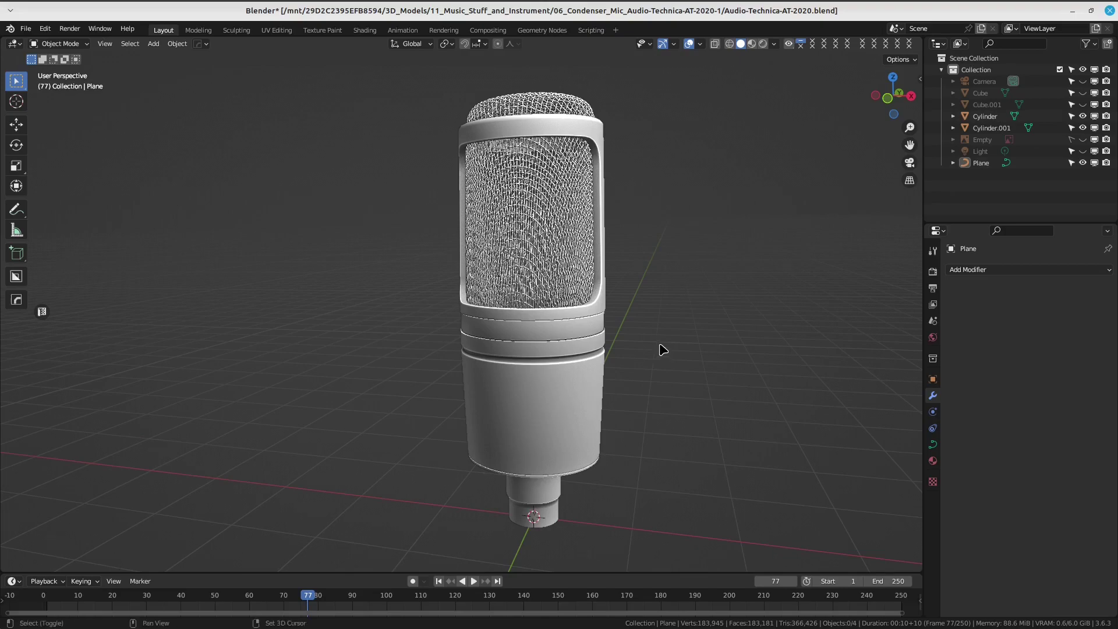
mouse_move(434, 341)
middle_down()
mouse_move(589, 346)
mouse_move(528, 254)
mouse_move(530, 307)
mouse_move(400, 239)
mouse_move(494, 257)
mouse_move(605, 369)
mouse_move(588, 332)
mouse_move(508, 337)
middle_up()
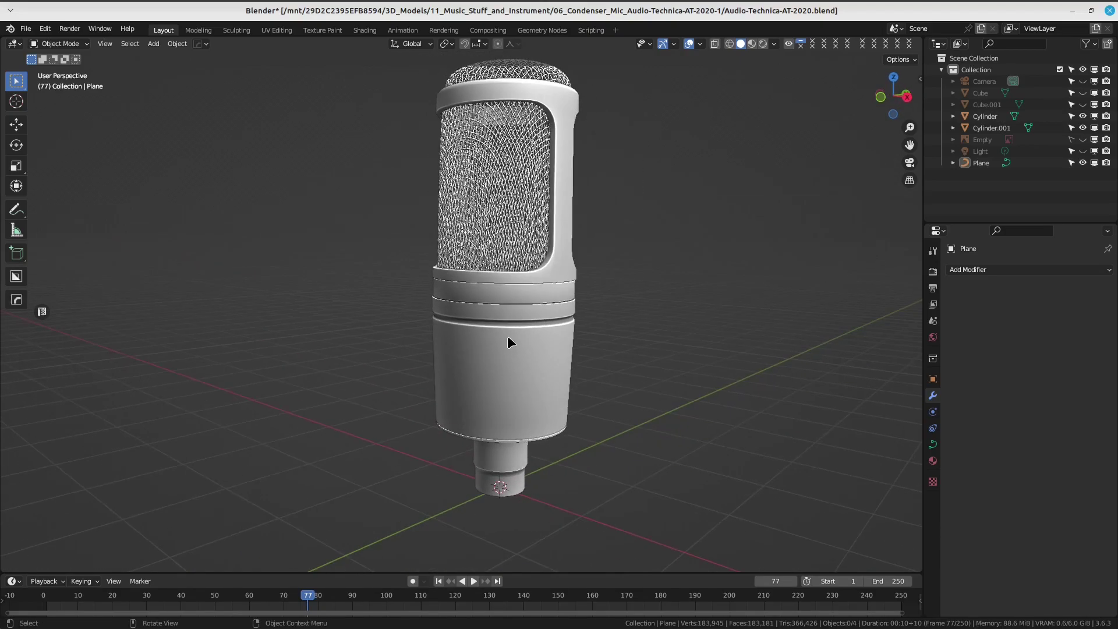
Select the microphone's Cylinder body and move the view closer to it.
click(508, 342)
scroll(665, 347, up, 3)
mouse_move(666, 346)
shift+middle_down()
mouse_move(608, 205)
mouse_move(437, 262)
mouse_move(579, 130)
mouse_move(557, 250)
mouse_move(527, 185)
mouse_move(467, 271)
mouse_move(599, 315)
mouse_move(454, 309)
shift+middle_up()
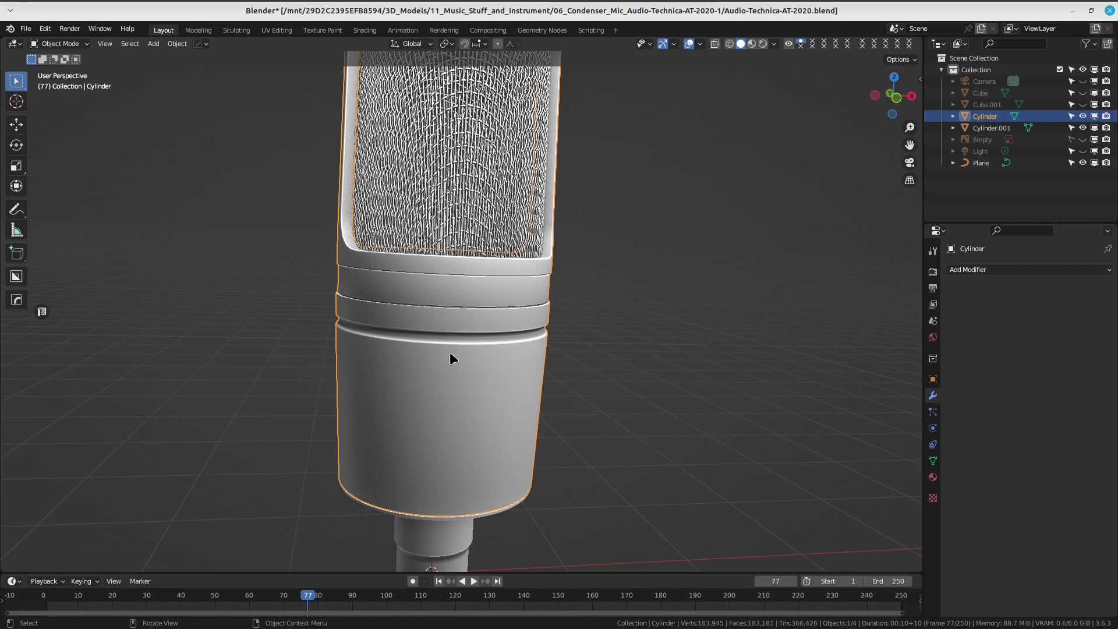
mouse_move(489, 185)
middle_down()
mouse_move(624, 292)
mouse_move(597, 163)
mouse_move(550, 295)
mouse_move(414, 297)
mouse_move(463, 249)
middle_up()
scroll(550, 297, up, 1)
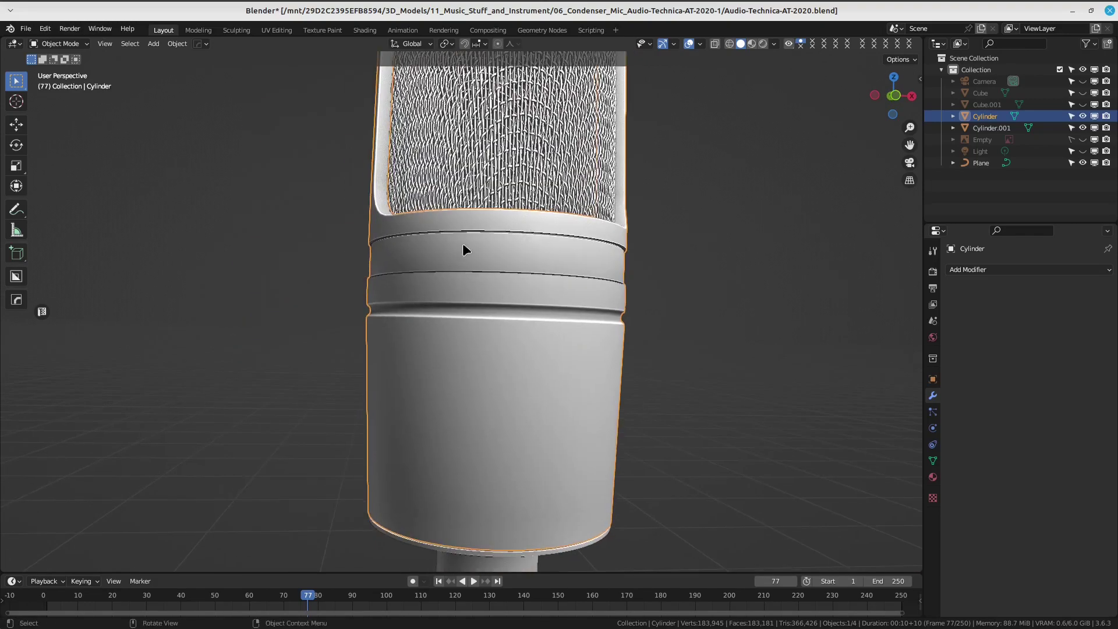
scroll(441, 248, down, 1)
scroll(481, 253, down, 2)
scroll(476, 251, down, 1)
scroll(454, 242, down, 1)
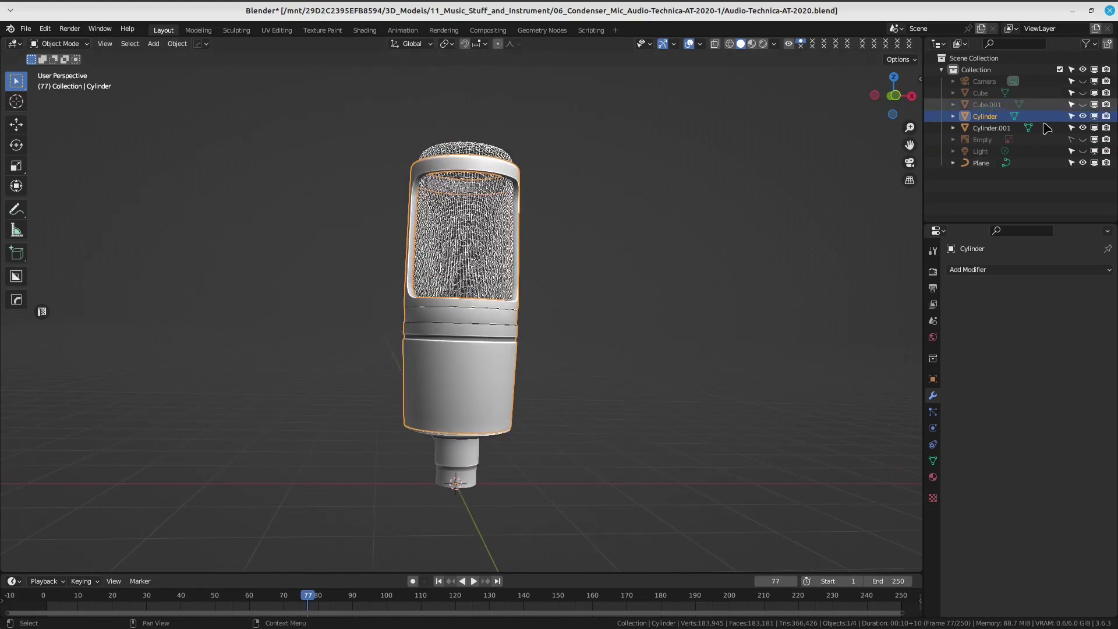
Unhide the Empty's reference microphone image and orbit to compare it with the model.
click(1083, 139)
scroll(470, 320, down, 2)
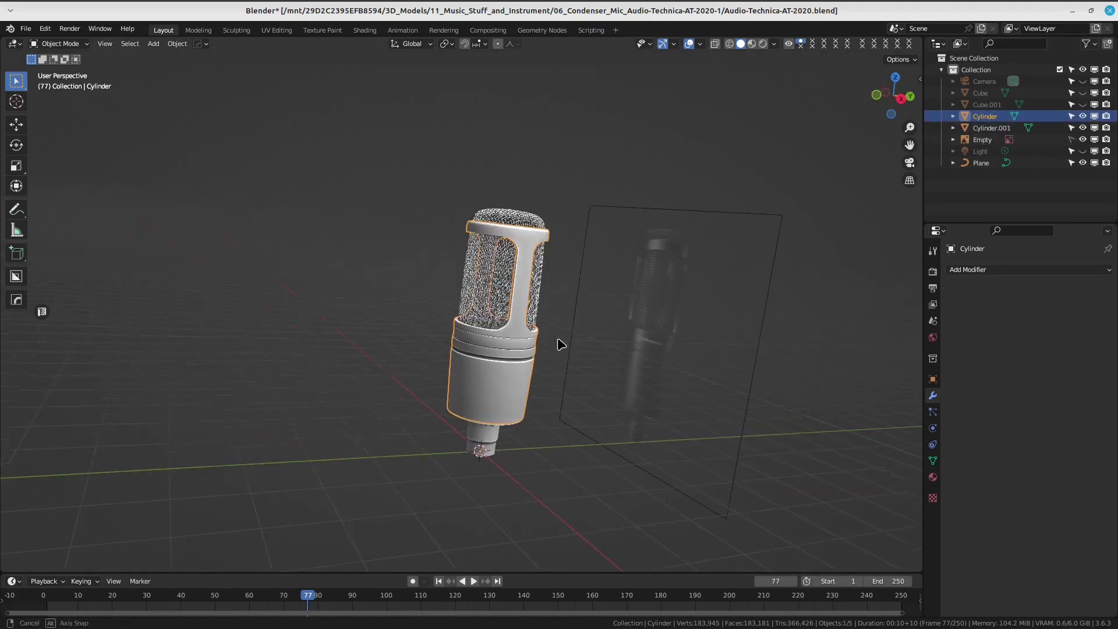
middle_drag(469, 317, 404, 287)
scroll(392, 320, up, 3)
scroll(476, 306, up, 2)
scroll(476, 306, up, 3)
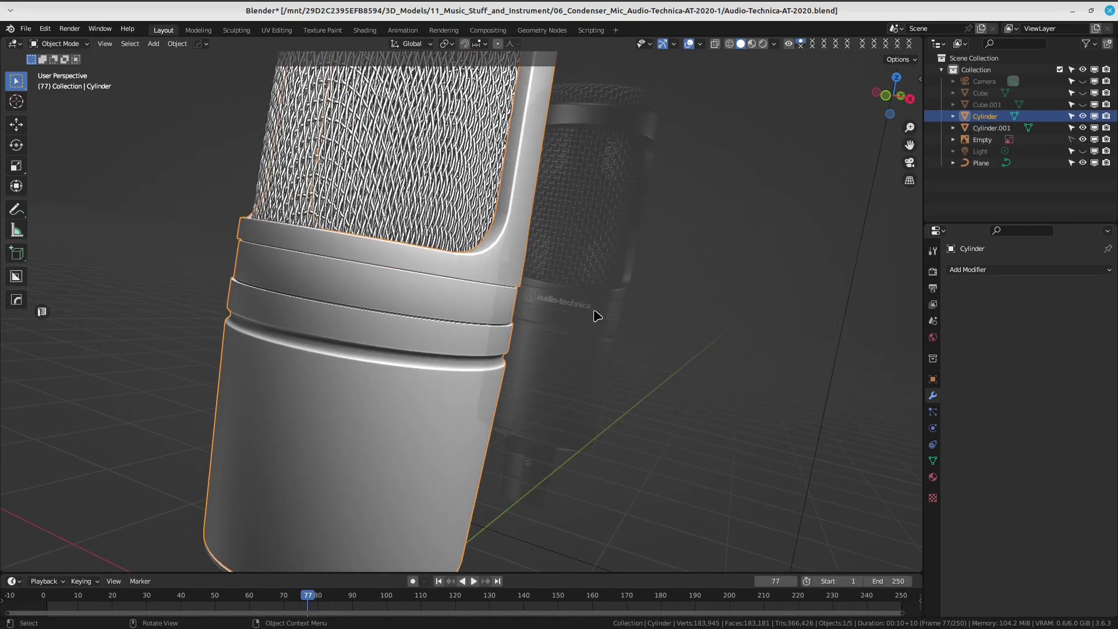
scroll(594, 312, up, 1)
scroll(589, 348, down, 3)
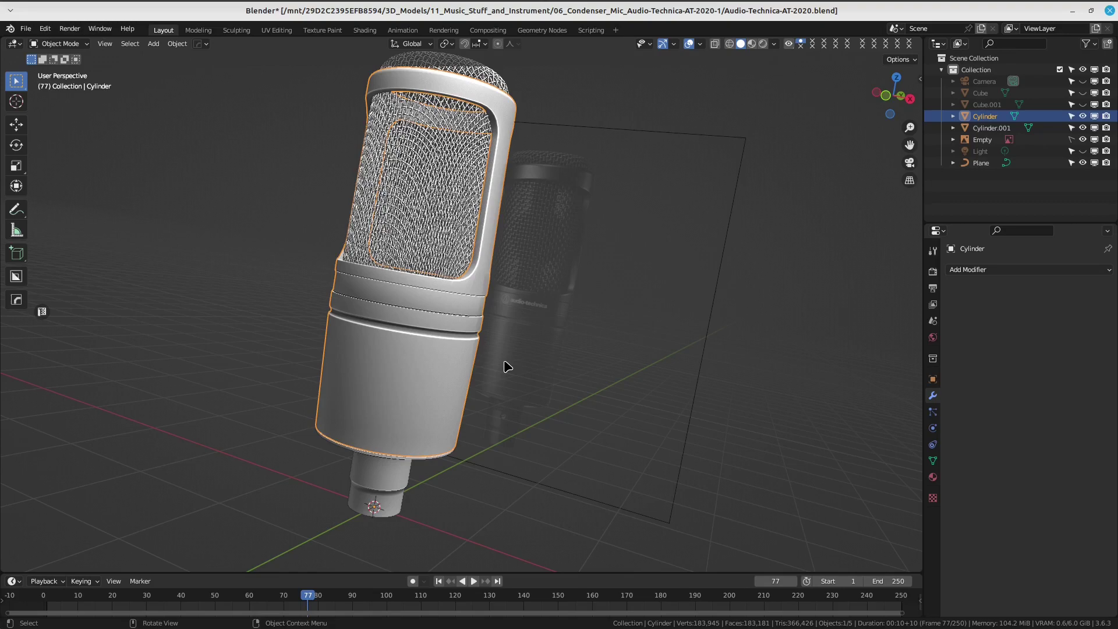
mouse_move(408, 261)
middle_down()
mouse_move(592, 323)
mouse_move(467, 444)
mouse_move(507, 392)
middle_up()
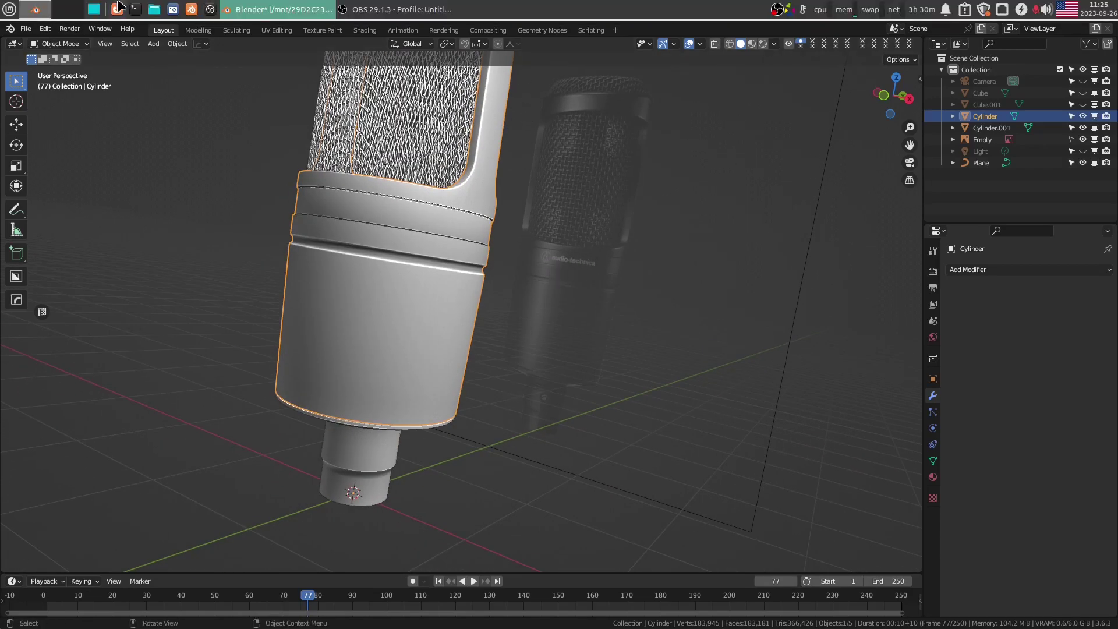
Refocus Blender and orbit out to view the whole microphone beside its reference image.
click(8, 8)
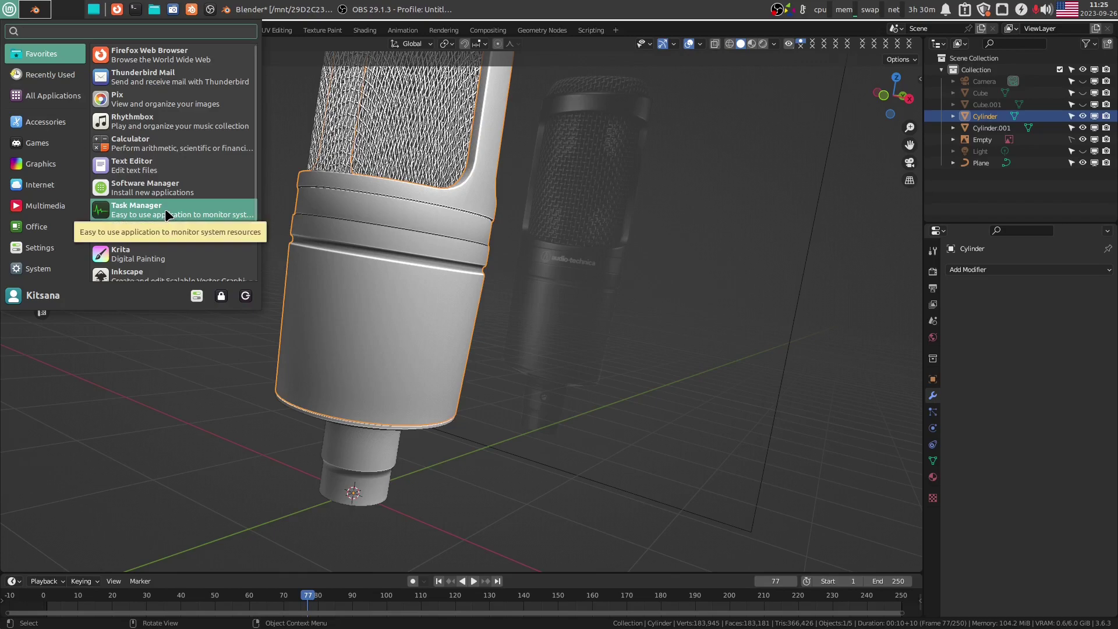
click(569, 259)
mouse_move(569, 259)
middle_down()
mouse_move(491, 373)
mouse_move(497, 290)
middle_up()
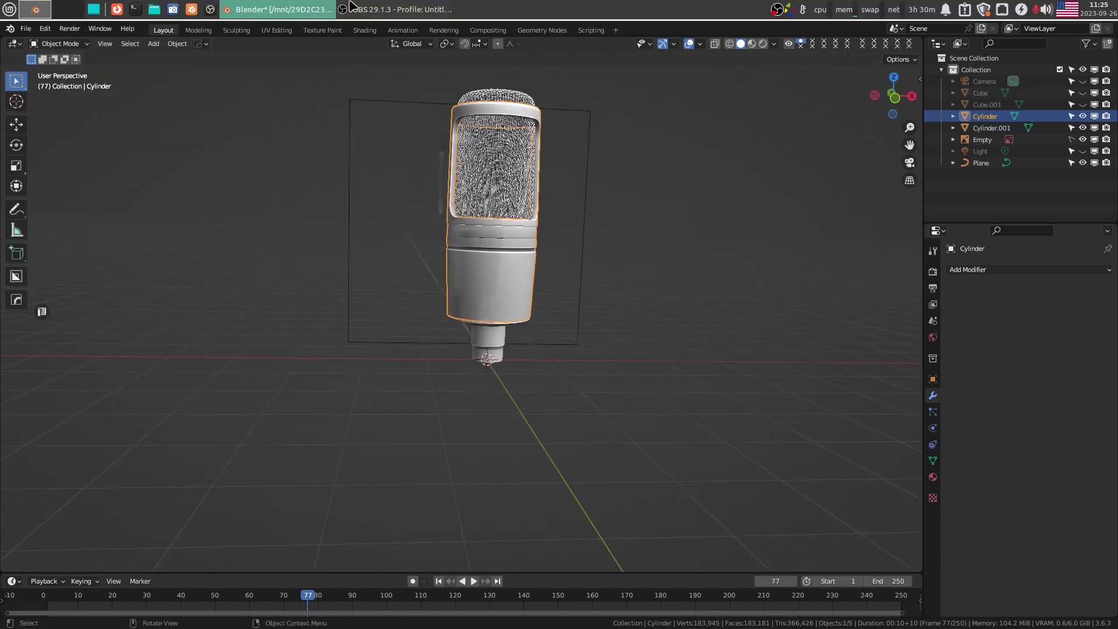
click(19, 6)
click(531, 316)
scroll(531, 316, up, 4)
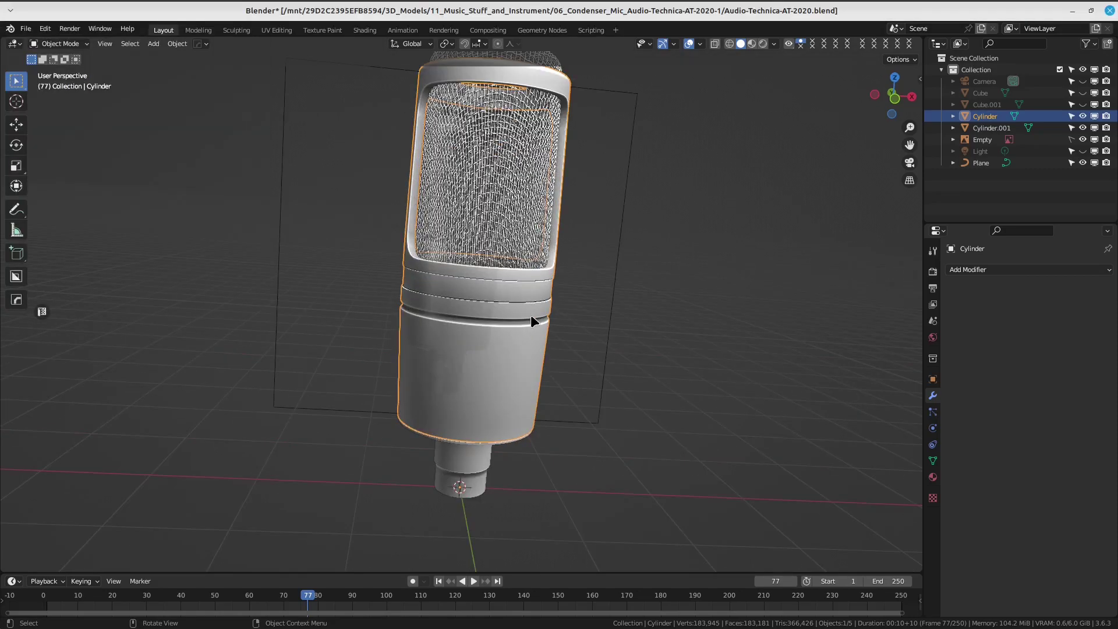
mouse_move(532, 316)
middle_down()
mouse_move(586, 352)
mouse_move(586, 252)
mouse_move(416, 349)
middle_up()
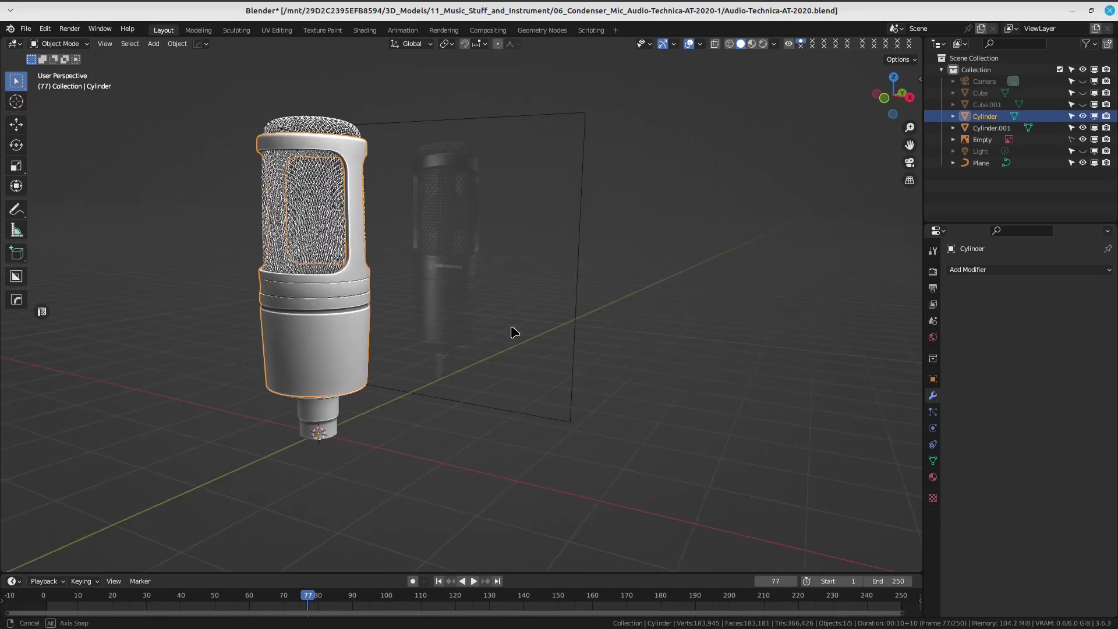
scroll(416, 348, up, 5)
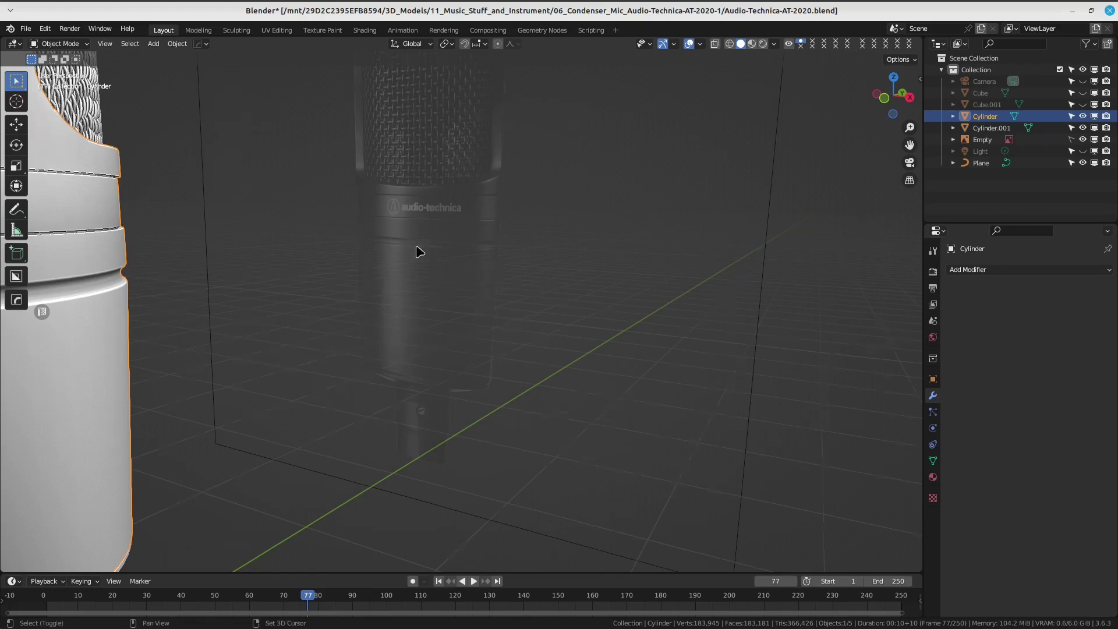
shift+middle_drag(419, 247, 501, 260)
scroll(501, 260, down, 4)
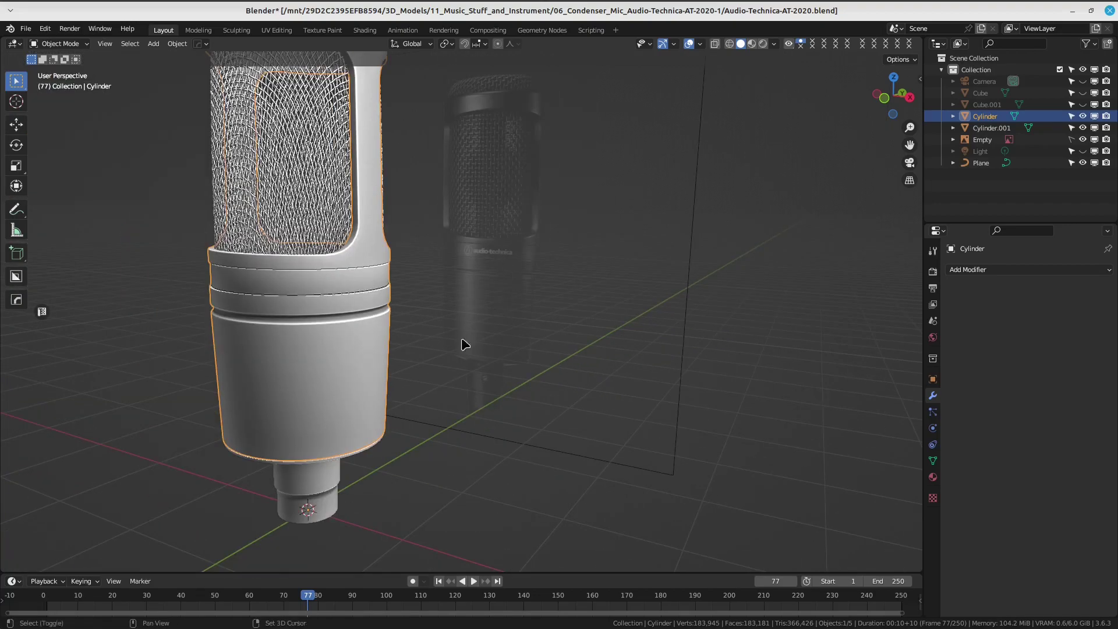
mouse_move(465, 341)
middle_down()
mouse_move(524, 287)
mouse_move(532, 263)
mouse_move(400, 367)
middle_up()
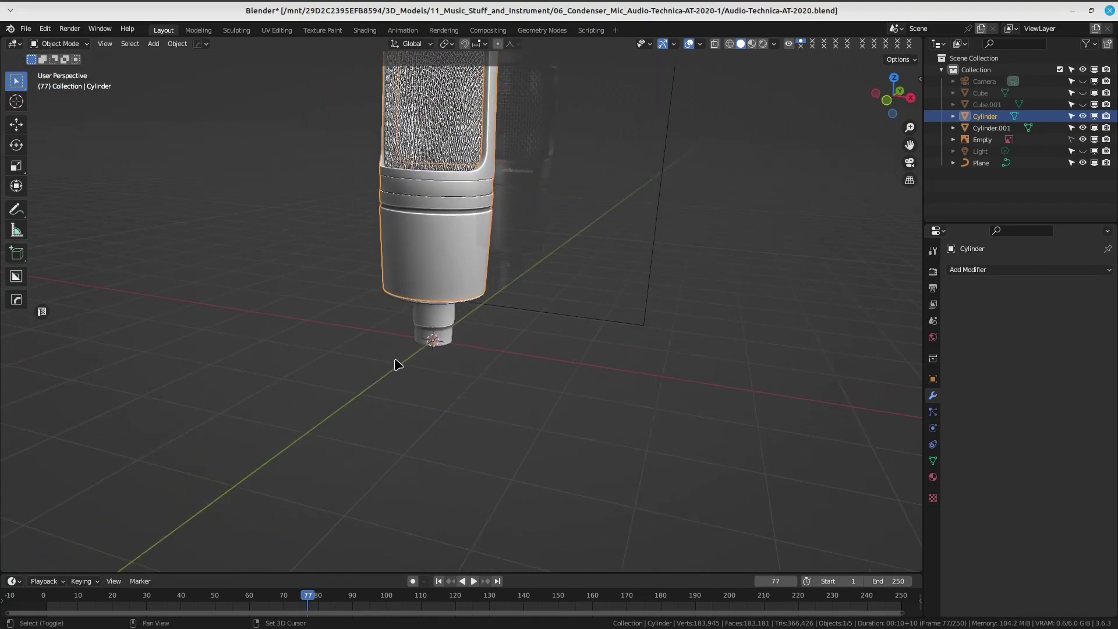
Add a new Text object beside the microphone base and clear its default placeholder in Edit Mode.
key(shift+a)
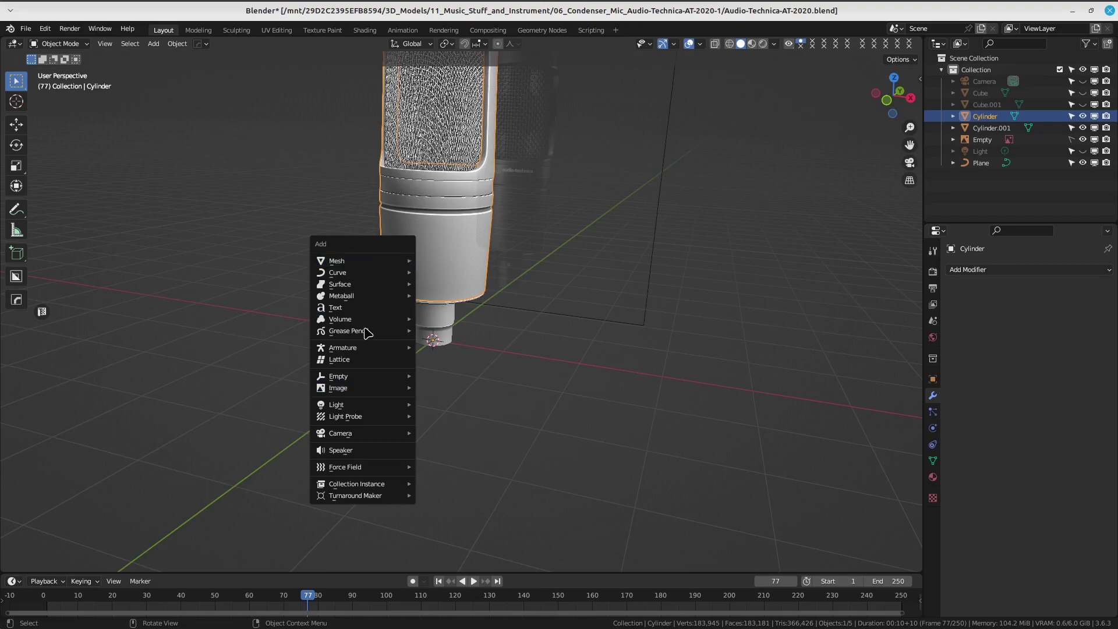
click(370, 307)
mouse_move(412, 311)
middle_down()
mouse_move(529, 375)
mouse_move(464, 393)
mouse_move(430, 419)
middle_up()
key(ctrl+Tab)
click(400, 401)
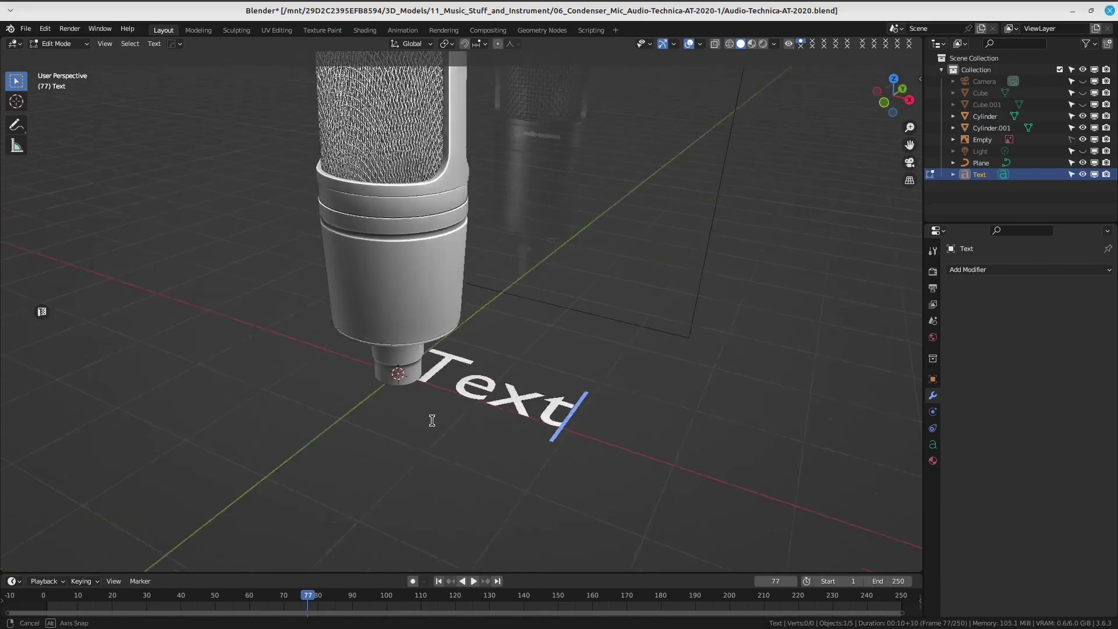
scroll(430, 419, up, 2)
key(BackSpace)
key(BackSpace)
key(BackSpace)
key(BackSpace)
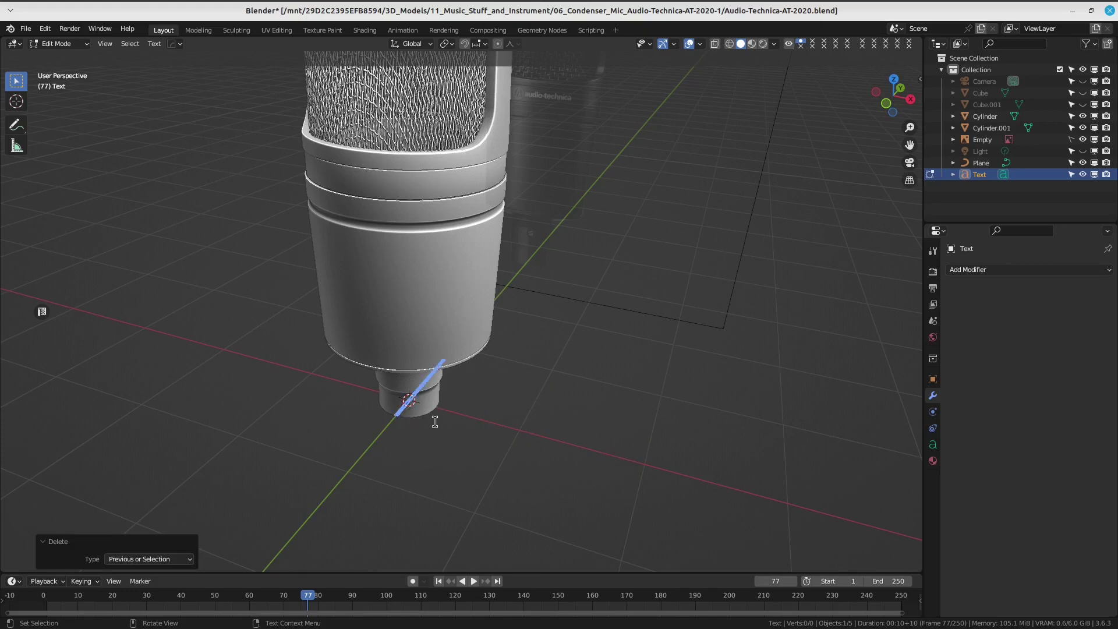
middle_drag(453, 450, 501, 435)
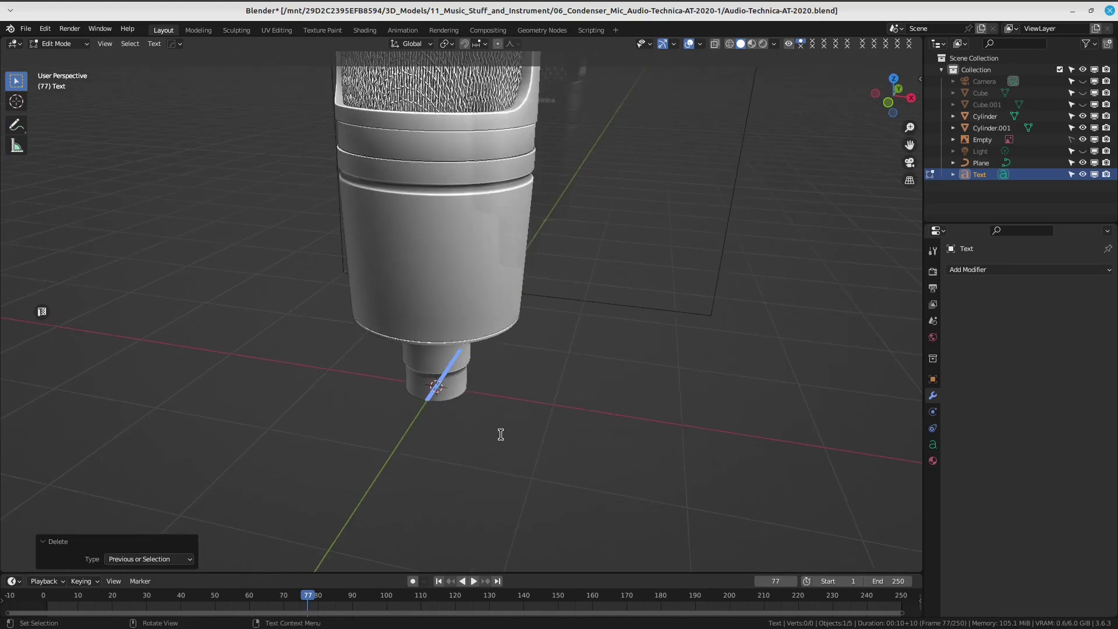
Type 'Cyclewave' into the text, correcting the typos along the way.
text(Cycle)
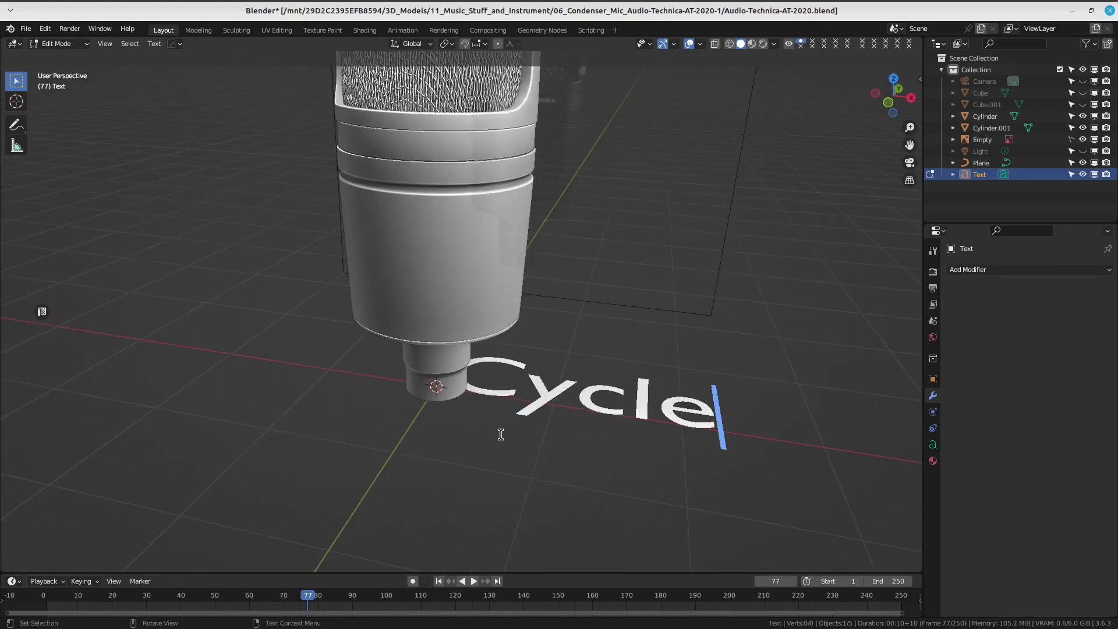
text(s)
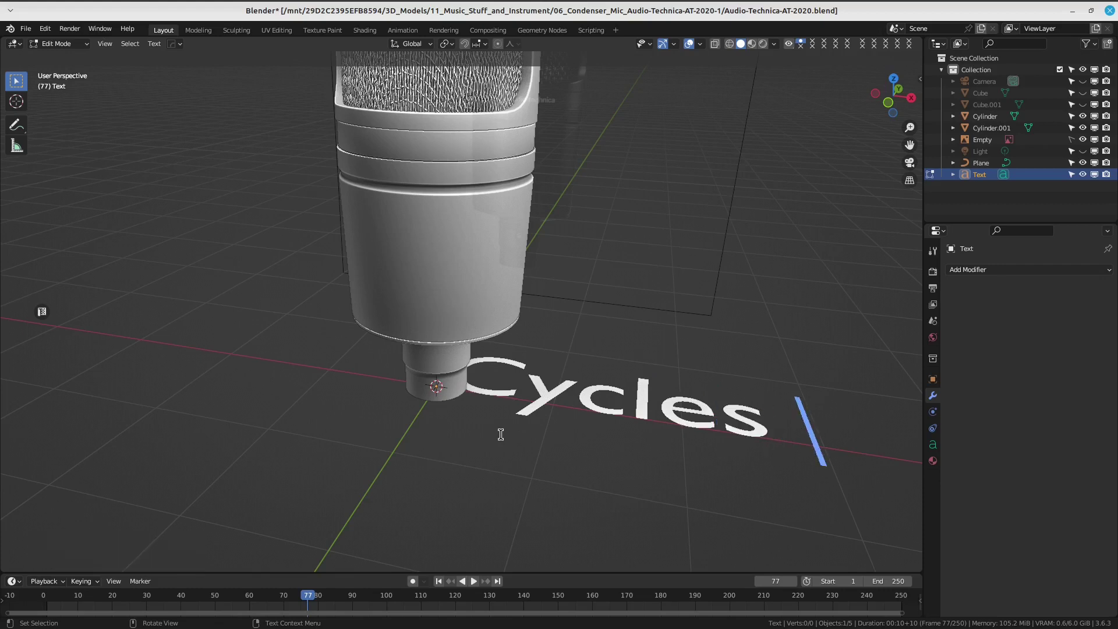
key(BackSpace)
key(BackSpace)
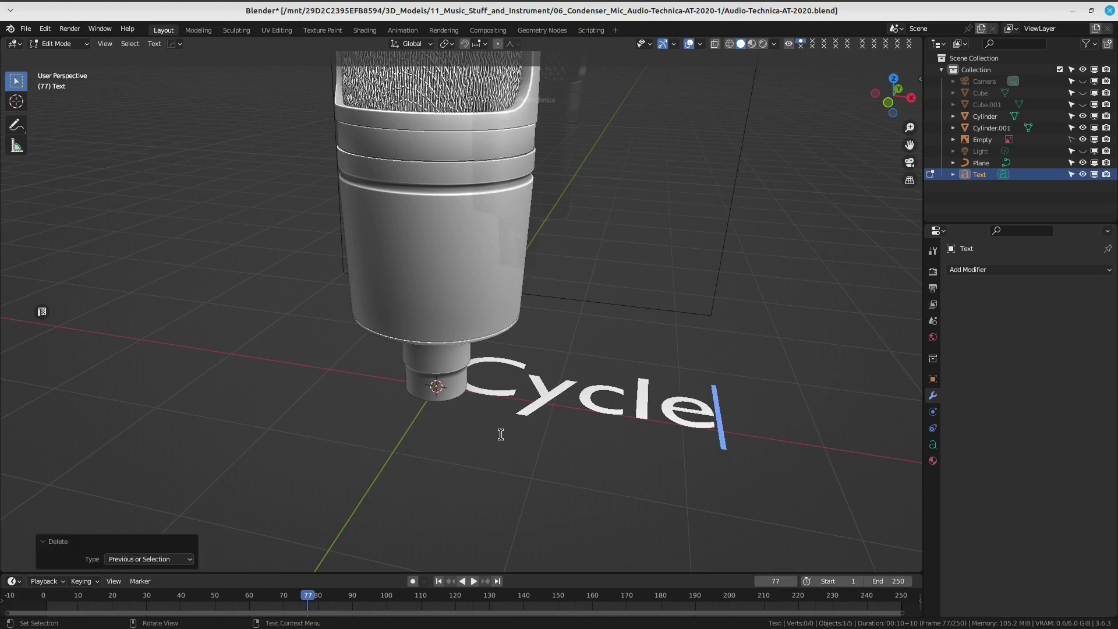
text(wae)
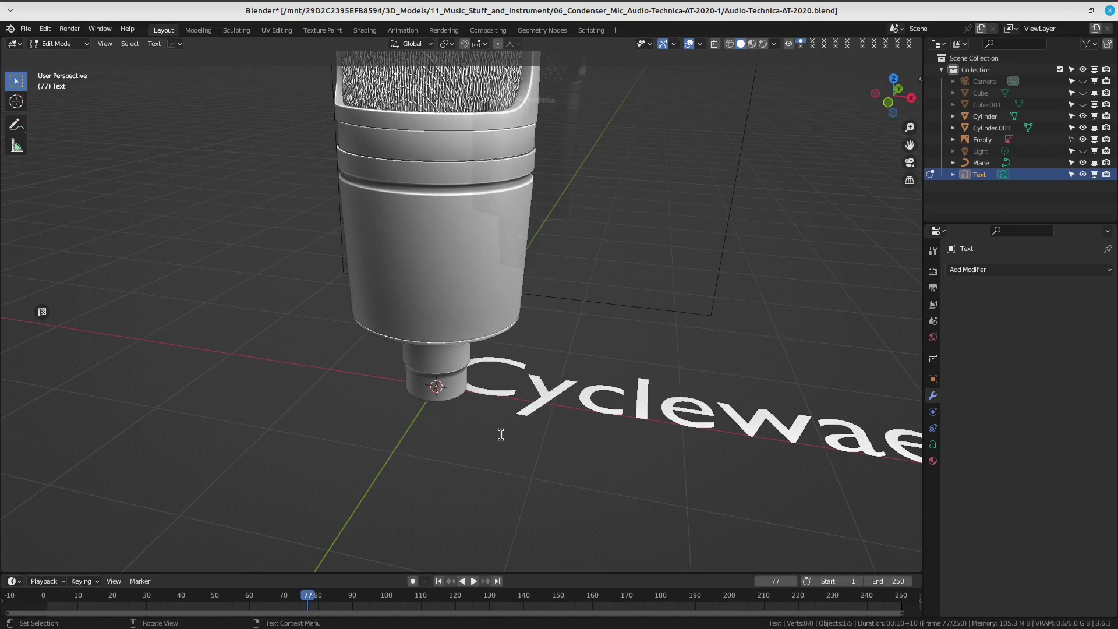
text(v)
middle_drag(501, 435, 414, 330)
key(BackSpace)
key(BackSpace)
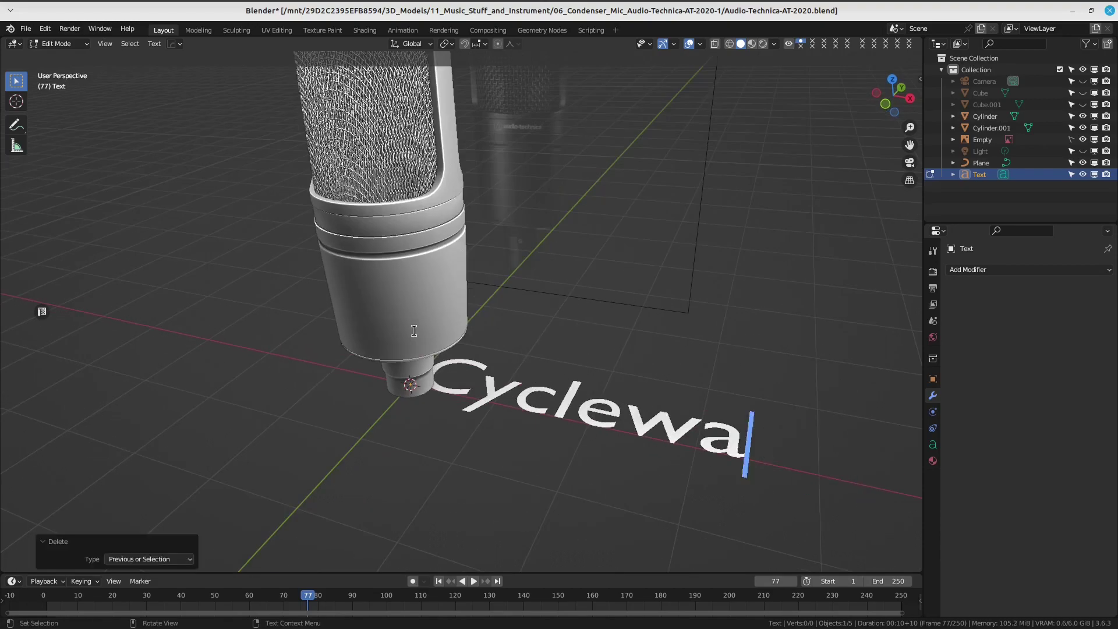
text(ce)
key(BackSpace)
key(BackSpace)
text(ve)
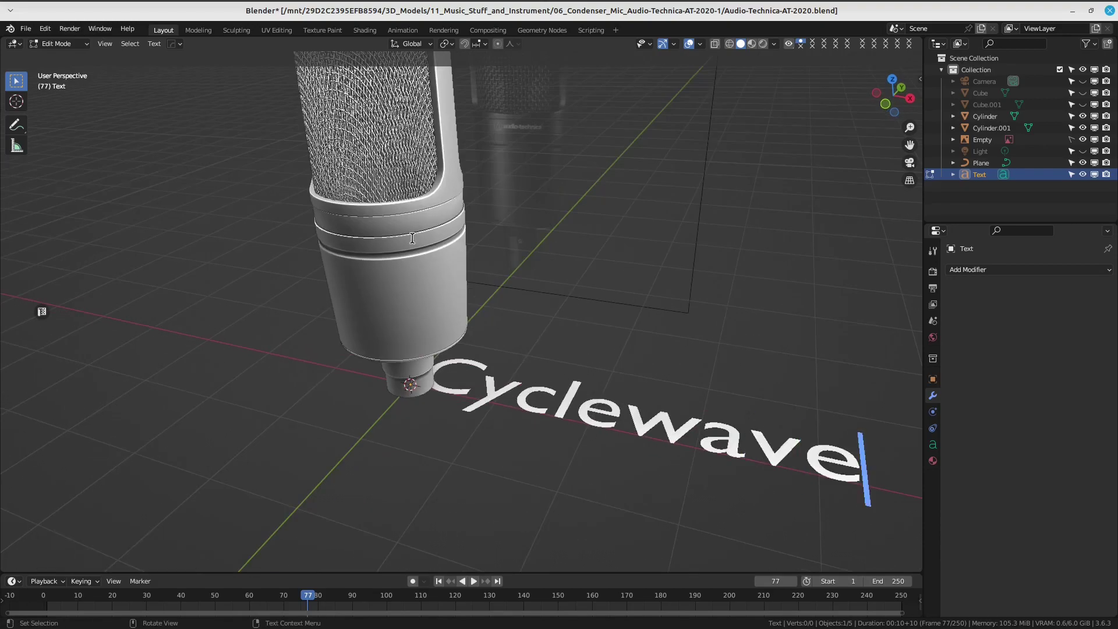
scroll(415, 331, down, 3)
mouse_move(414, 331)
middle_down()
mouse_move(499, 293)
mouse_move(569, 387)
middle_up()
Go back into text editing and delete the capital C at the start of the word.
key(ctrl+Tab)
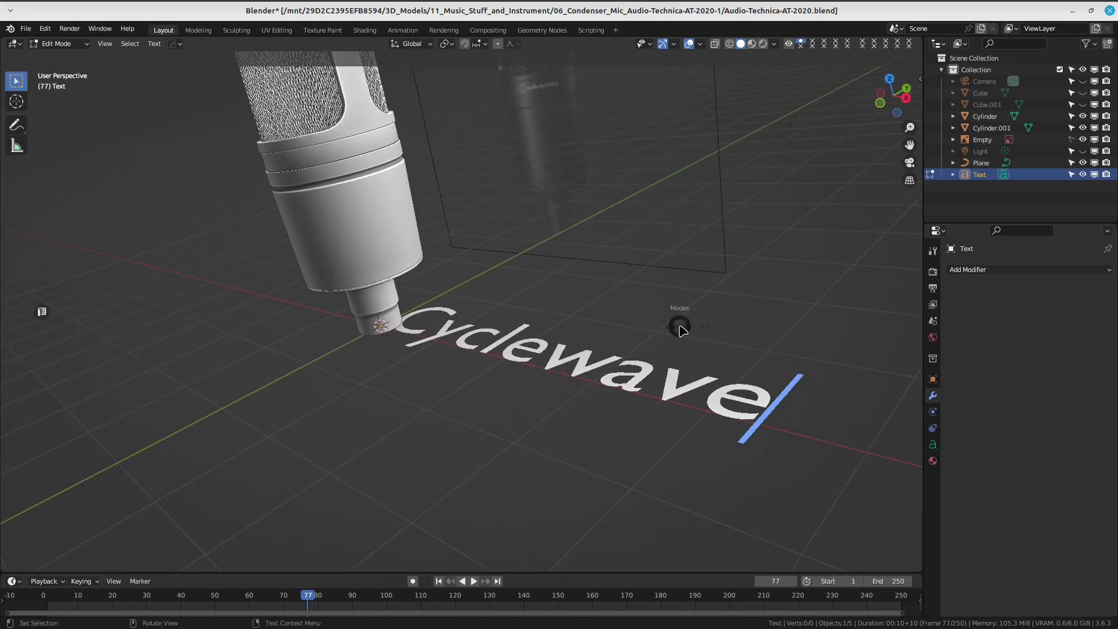
key(ctrl+Tab)
click(675, 251)
mouse_move(623, 319)
middle_down()
mouse_move(571, 308)
mouse_move(554, 392)
mouse_move(595, 338)
middle_up()
key(ctrl+Tab)
click(523, 348)
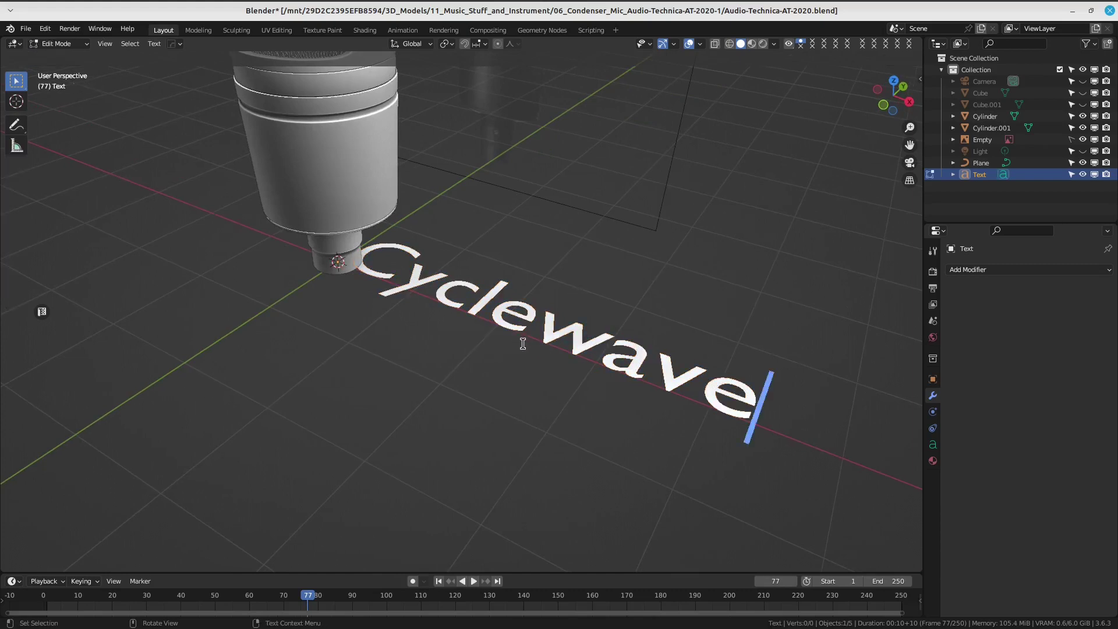
key(Left)
key(Left)
key(Left)
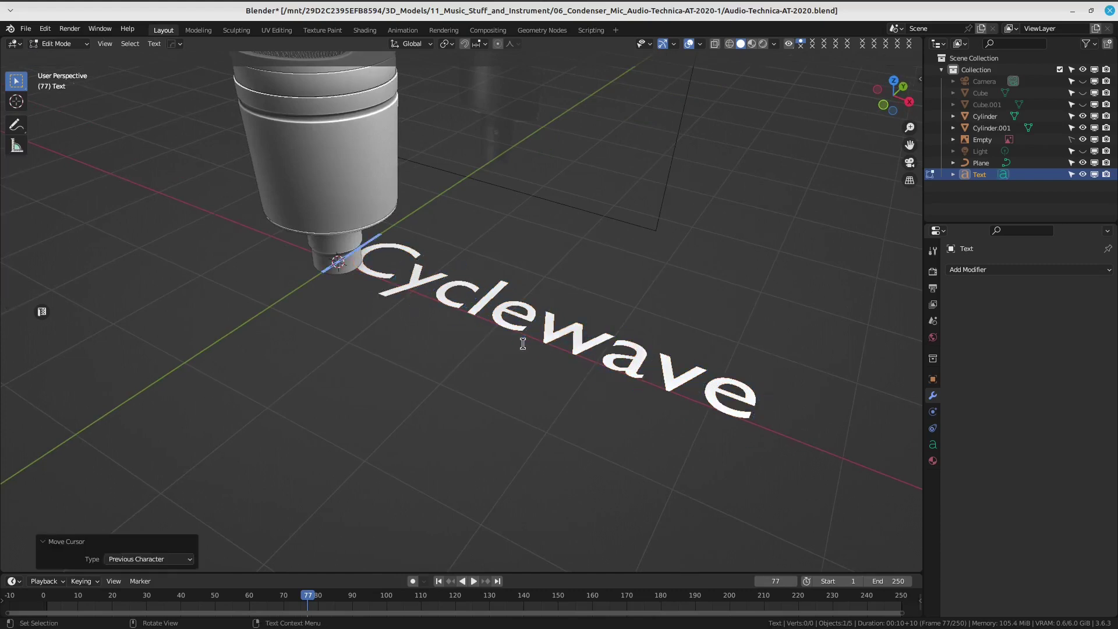
key(BackSpace)
Type a lowercase 'c' so the word reads 'cyclewave', and return to Object Mode.
text(c)
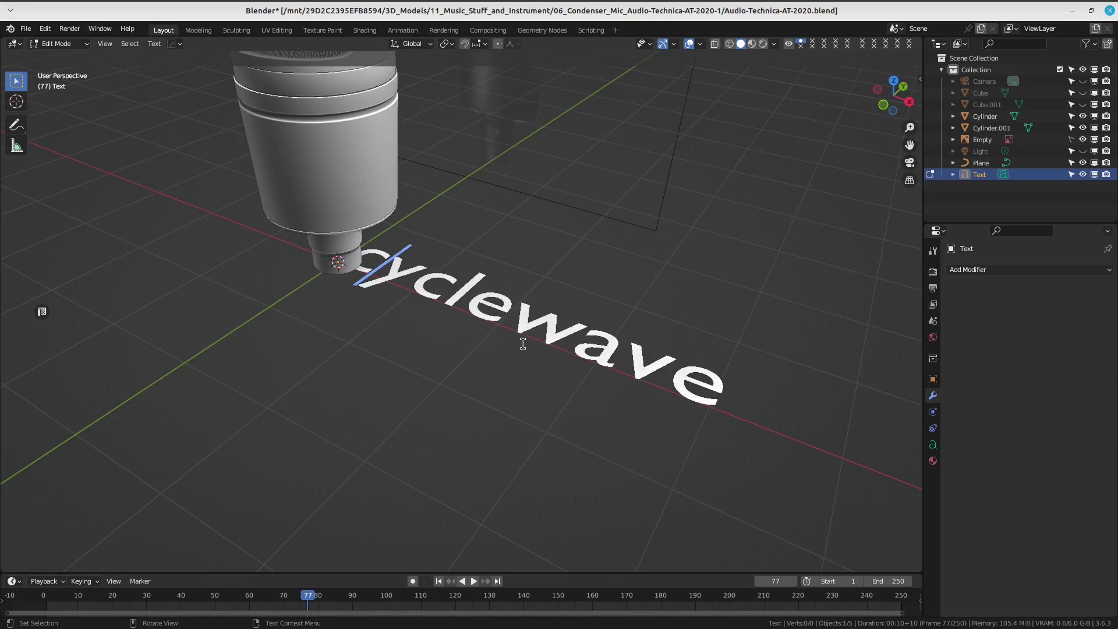
mouse_move(524, 342)
middle_down()
mouse_move(551, 375)
mouse_move(652, 344)
mouse_move(570, 403)
mouse_move(617, 327)
mouse_move(526, 344)
middle_up()
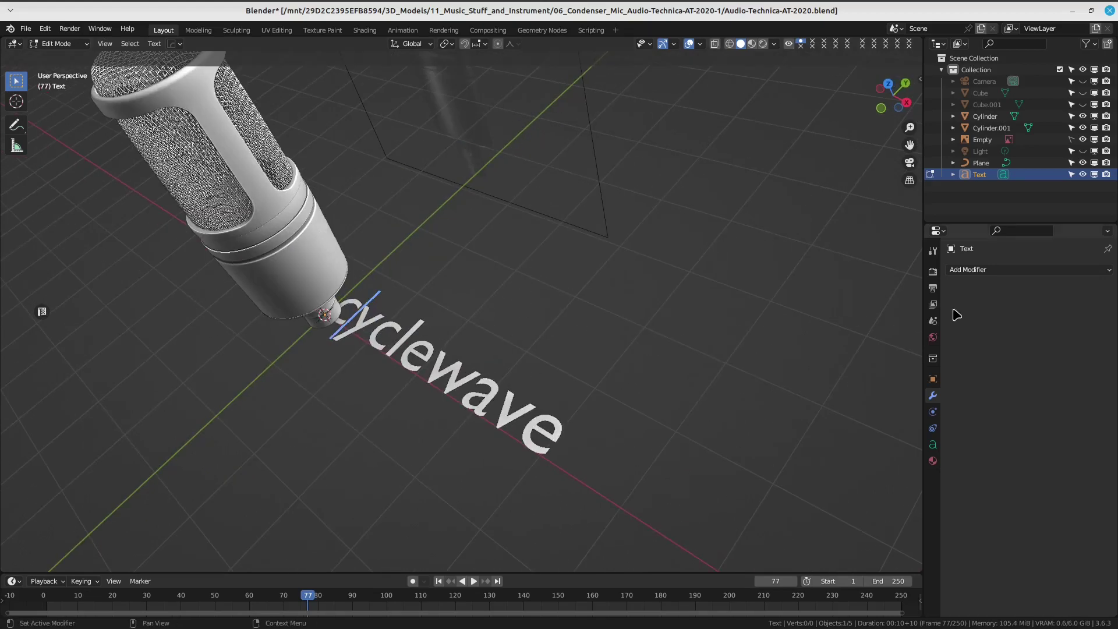
key(ctrl+Tab)
click(770, 284)
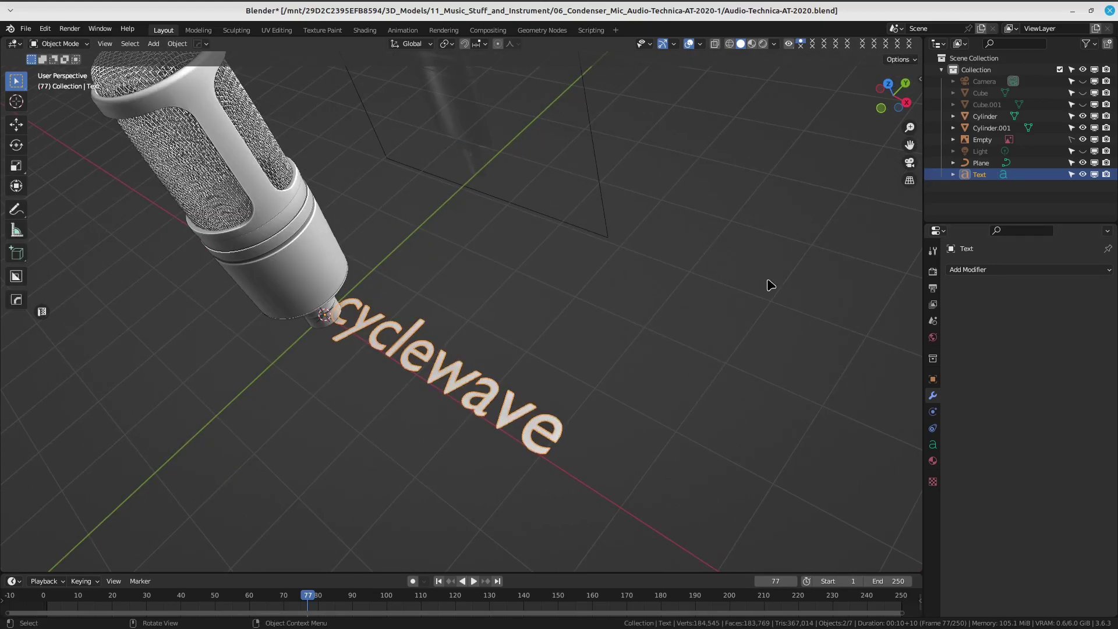
Show the text's geometry settings, frame the text, and test Offset and Bevel Depth at 0.
click(933, 445)
scroll(960, 426, down, 2)
scroll(985, 449, down, 2)
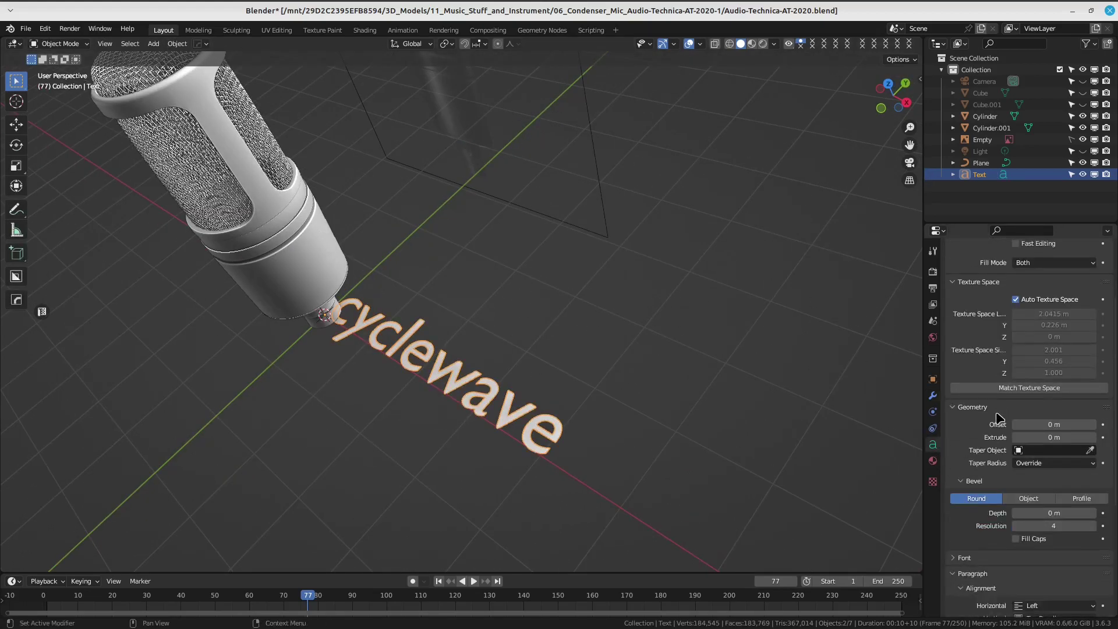
scroll(996, 432, down, 2)
scroll(997, 434, down, 2)
scroll(999, 436, down, 2)
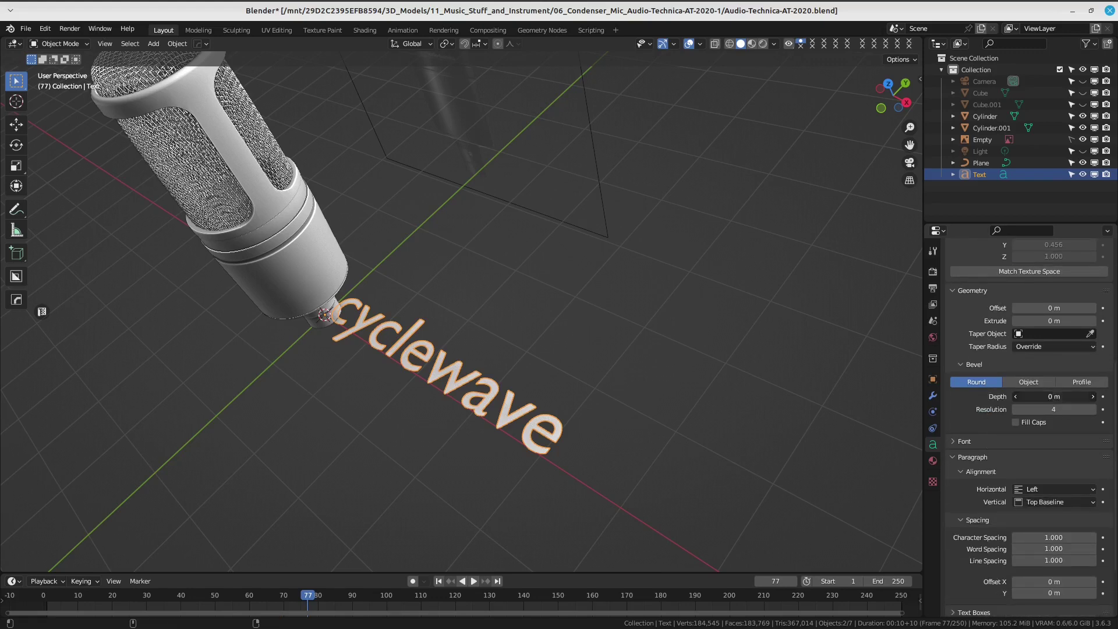
scroll(1001, 439, down, 2)
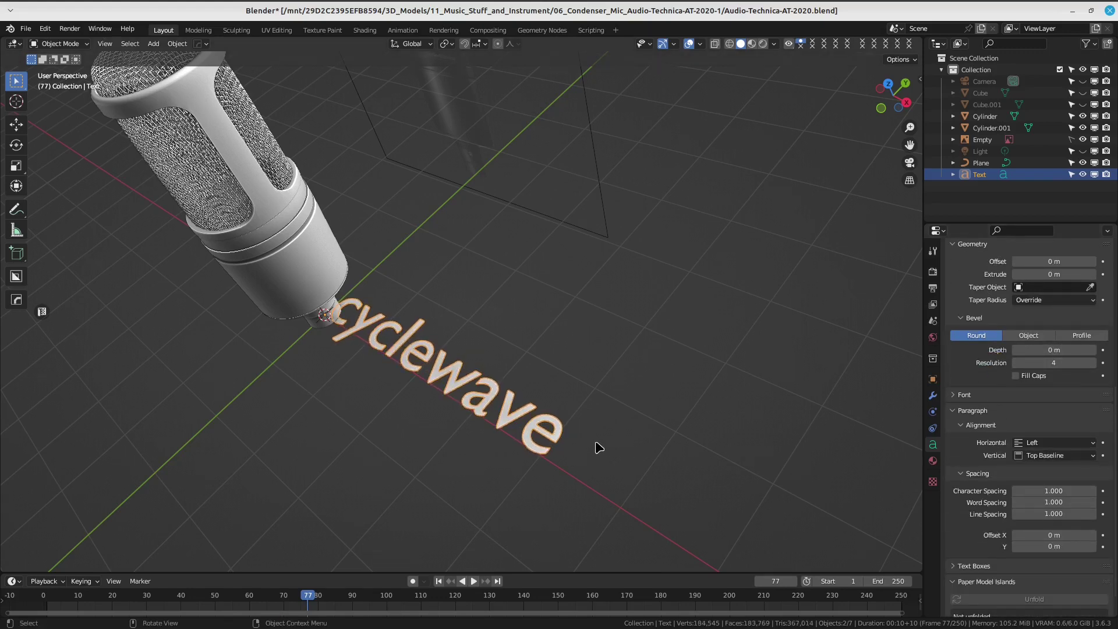
key(KP_Decimal)
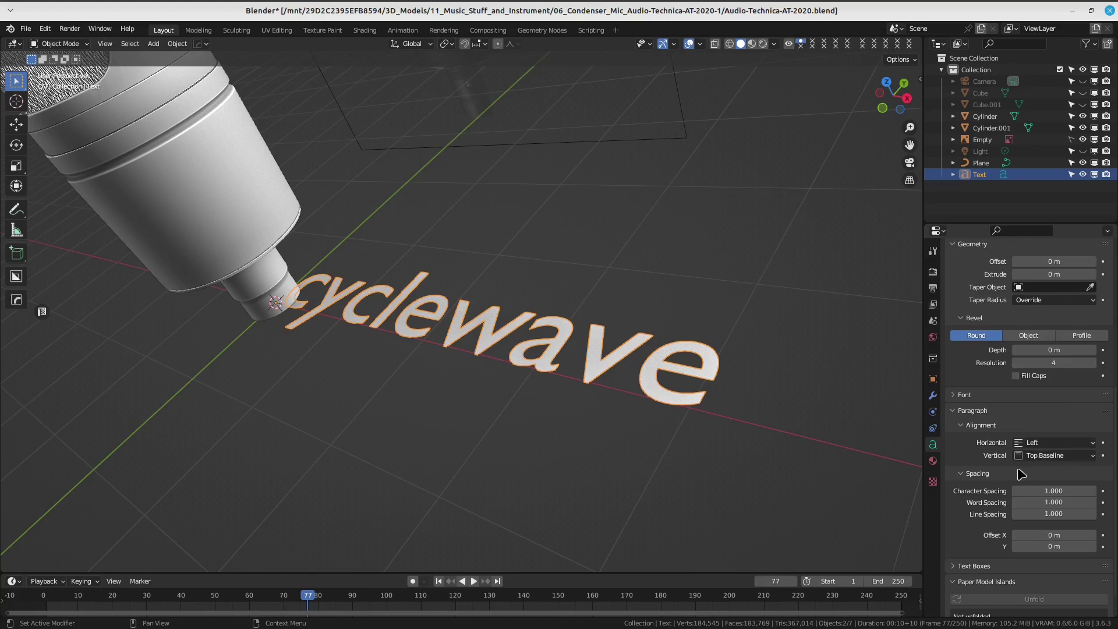
scroll(987, 435, down, 1)
scroll(979, 430, up, 1)
scroll(978, 430, up, 1)
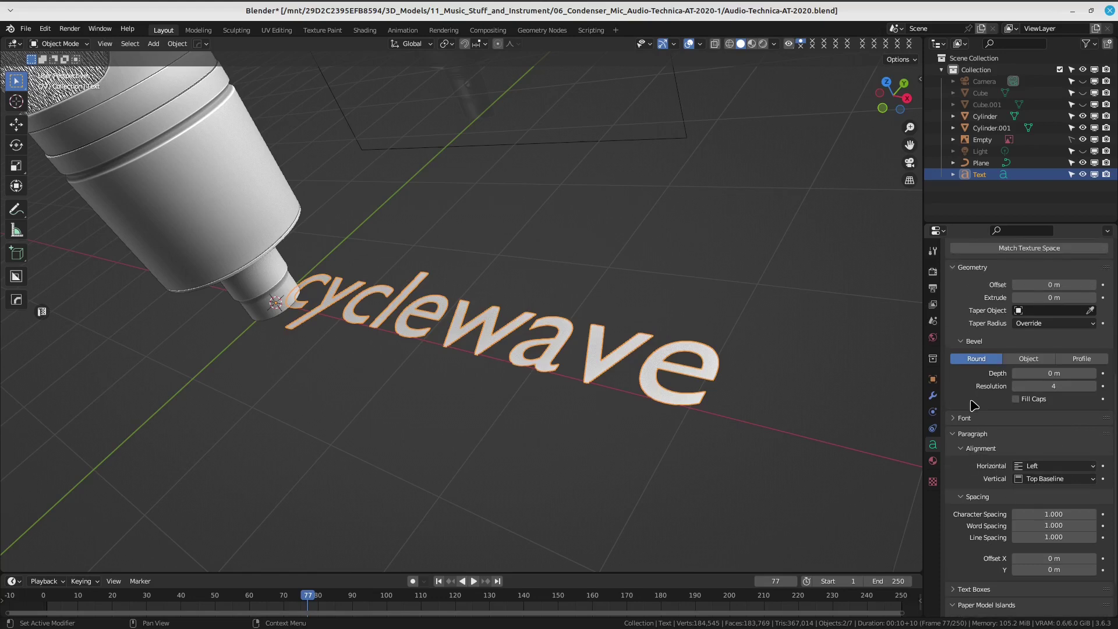
scroll(974, 405, up, 2)
scroll(975, 402, up, 1)
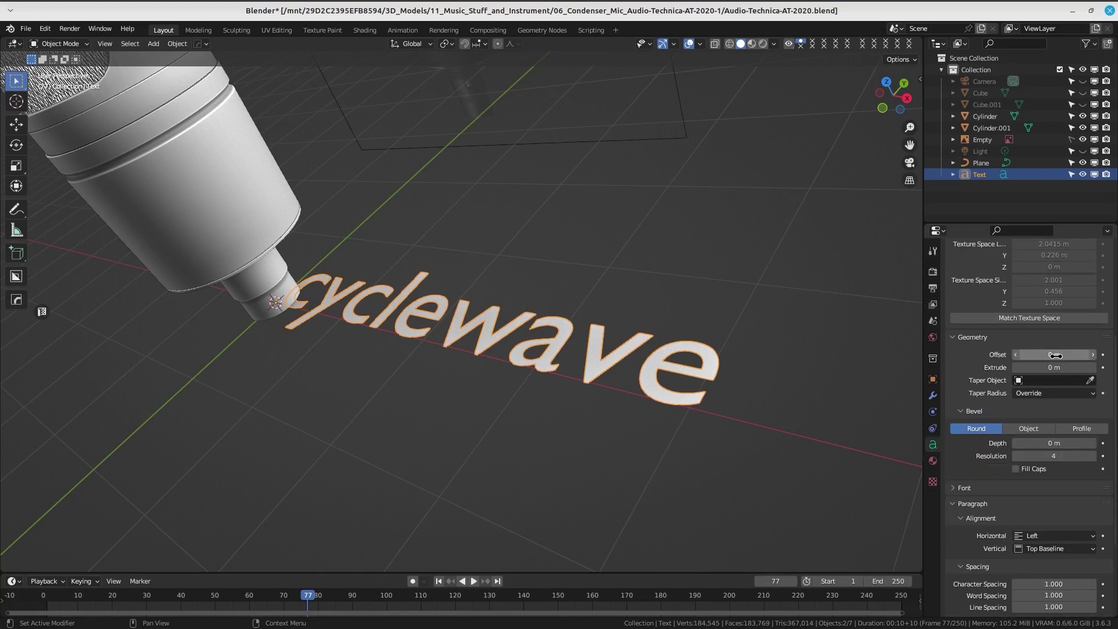
drag(1055, 355, 1055, 355)
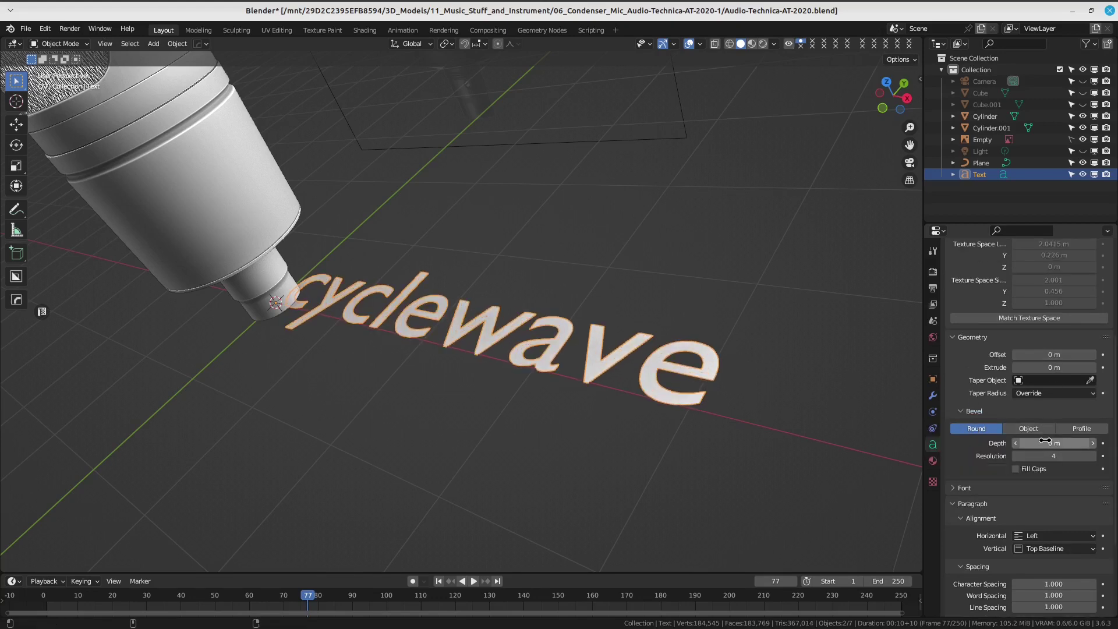
drag(1046, 441, 1047, 441)
mouse_move(722, 419)
middle_down()
mouse_move(754, 422)
mouse_move(697, 395)
middle_up()
scroll(700, 395, up, 3)
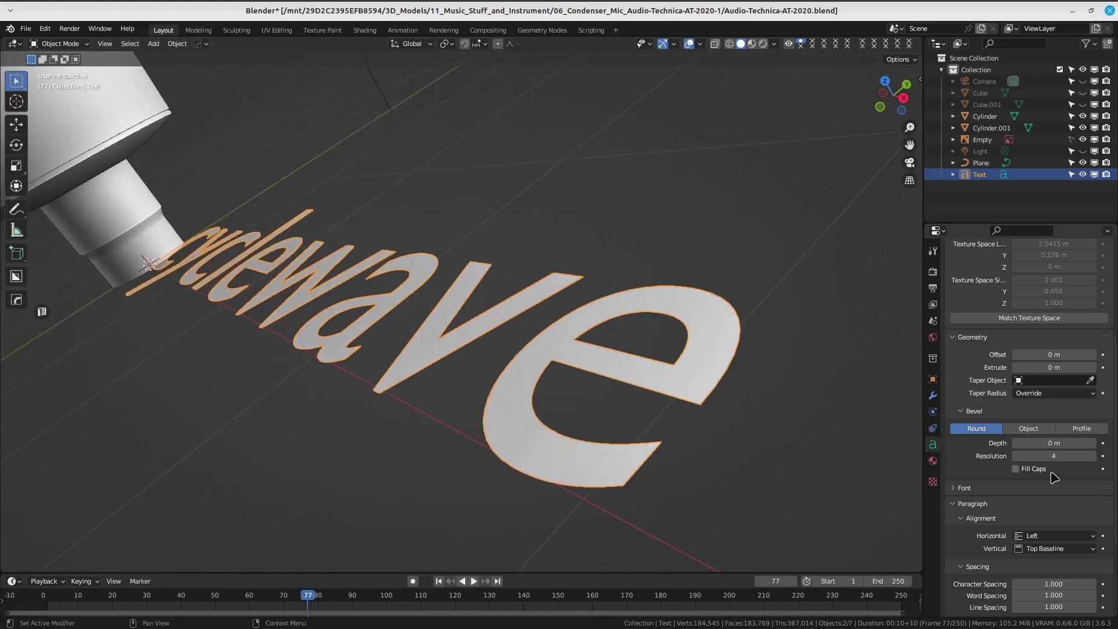
Extrude the lettering 0.015 m and give it a 0.01 m rounded bevel depth.
mouse_move(1047, 444)
mouse_down()
mouse_move(1066, 444)
mouse_move(1048, 445)
mouse_up()
drag(1053, 368, 1074, 368)
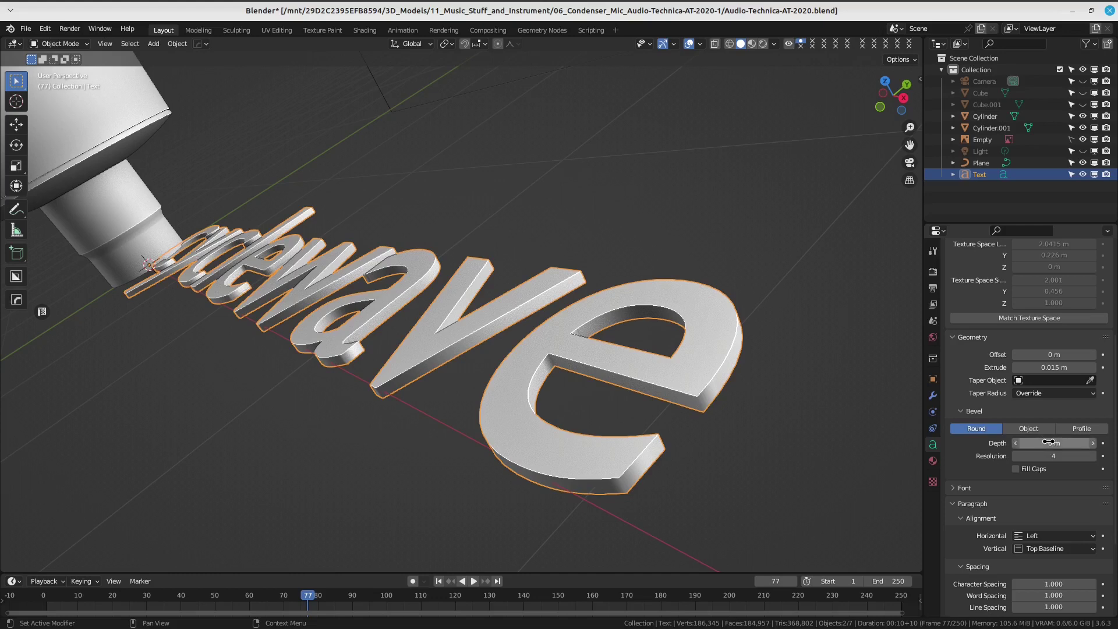
drag(1048, 443, 1070, 442)
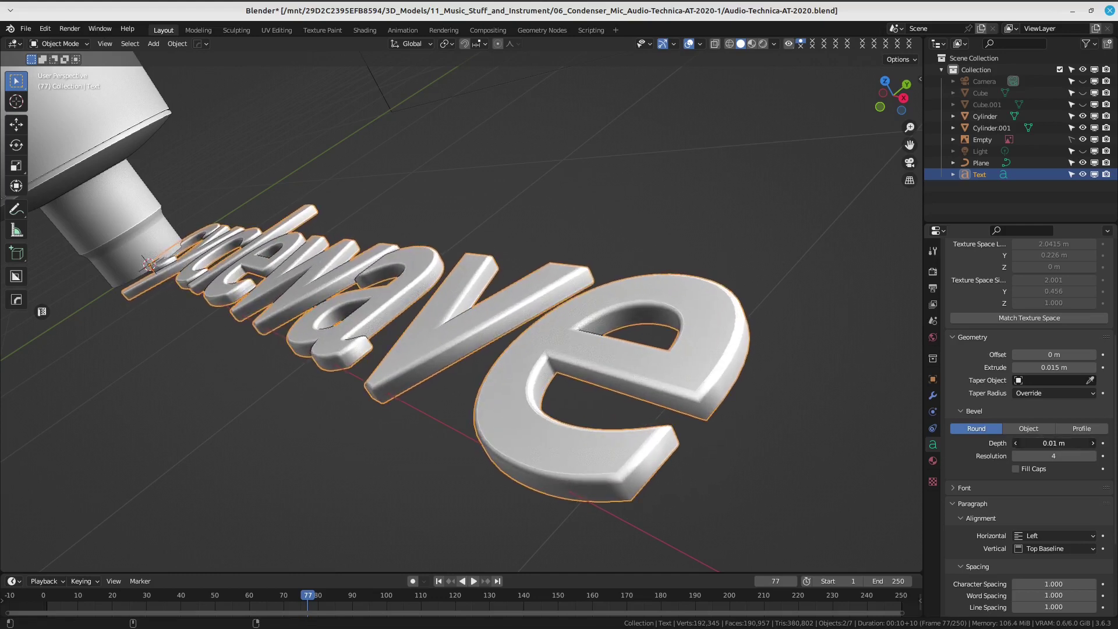
middle_drag(728, 431, 766, 430)
scroll(674, 412, up, 5)
scroll(689, 392, down, 5)
middle_drag(688, 391, 697, 394)
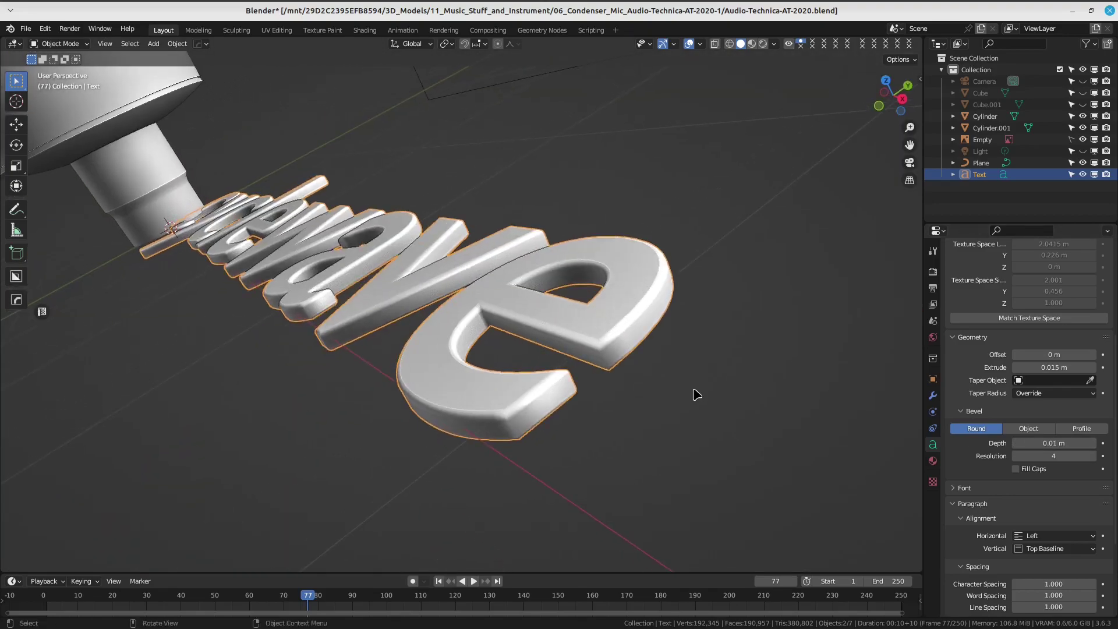
scroll(697, 395, up, 2)
scroll(712, 376, up, 2)
middle_drag(746, 364, 749, 374)
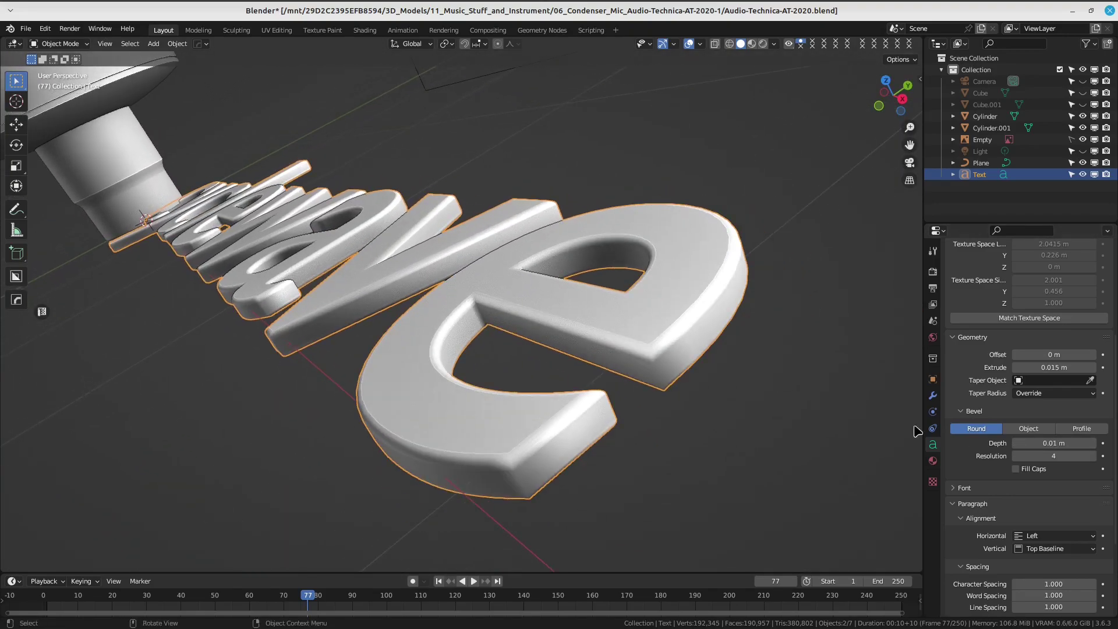
scroll(1000, 457, up, 1)
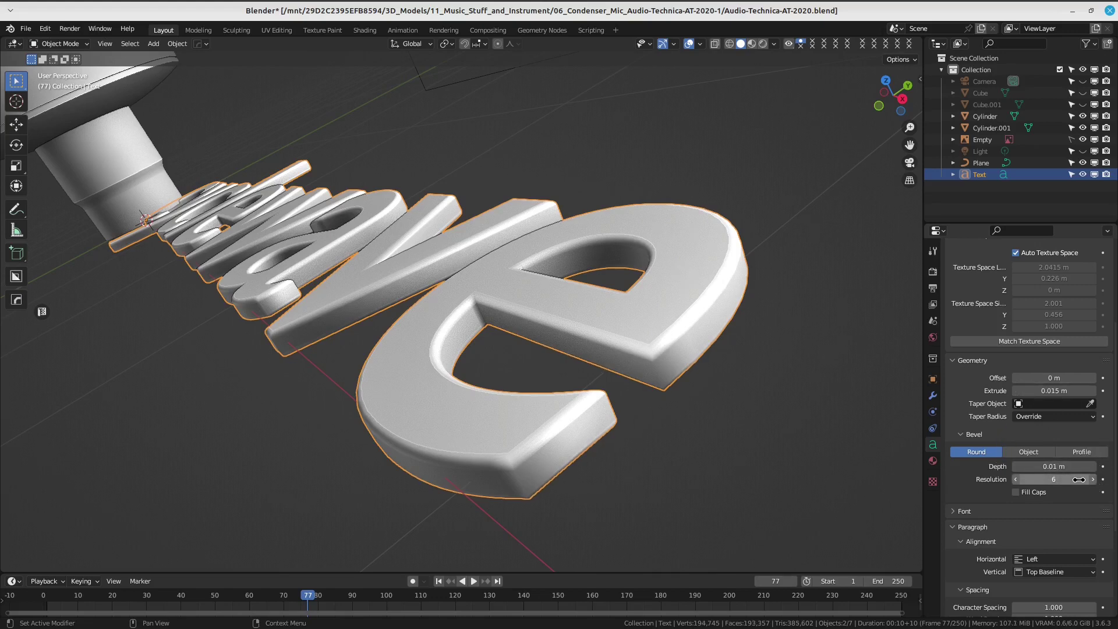
Inspect the text geometry in wireframe shading from a few zoom levels.
key(z)
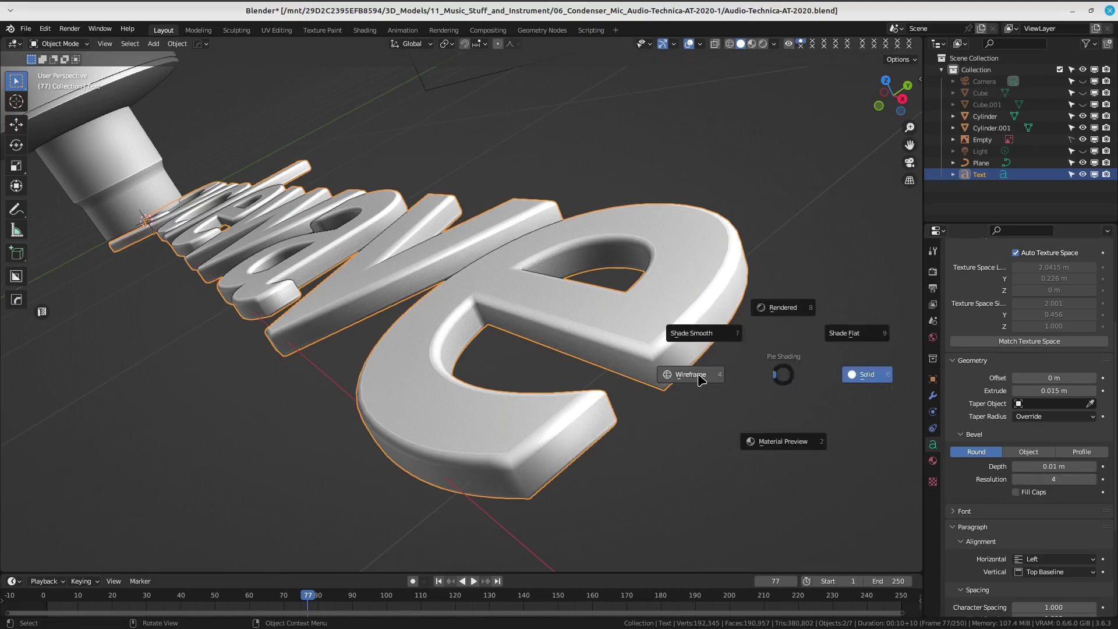
click(692, 376)
scroll(748, 402, up, 3)
scroll(744, 421, up, 3)
scroll(694, 389, down, 5)
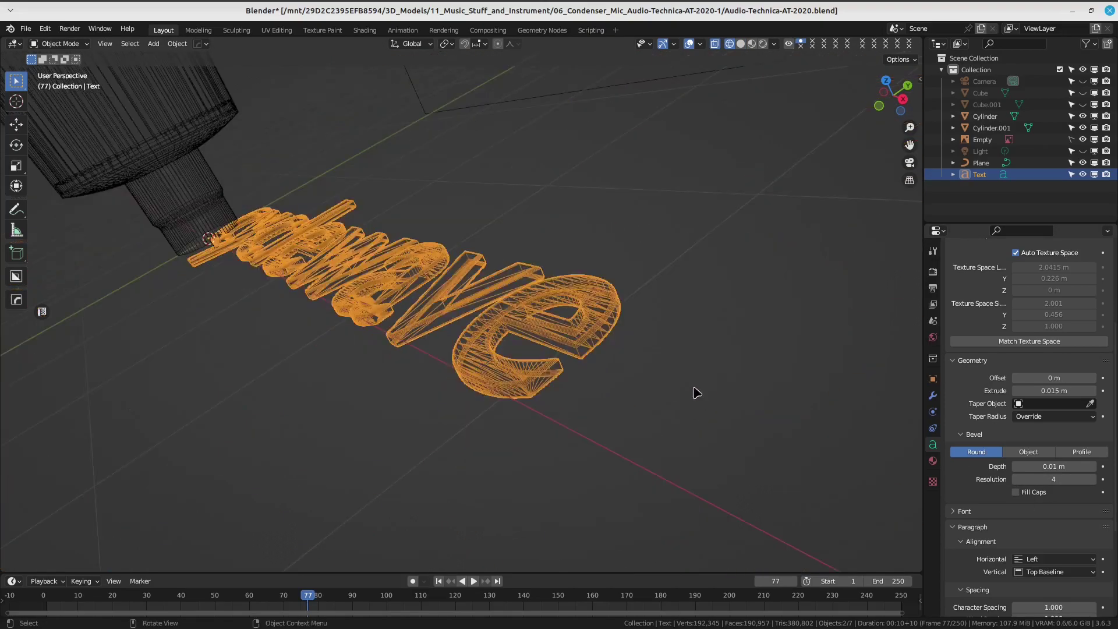
scroll(696, 382, down, 3)
scroll(696, 389, down, 2)
mouse_move(696, 389)
middle_down()
mouse_move(507, 302)
mouse_move(606, 322)
mouse_move(586, 327)
mouse_move(586, 312)
mouse_move(617, 352)
mouse_move(610, 339)
middle_up()
scroll(474, 320, up, 3)
scroll(552, 305, up, 3)
Toggle the text into Edit Mode and back to Object Mode, then return to Solid shading.
key(ctrl+Tab)
click(606, 278)
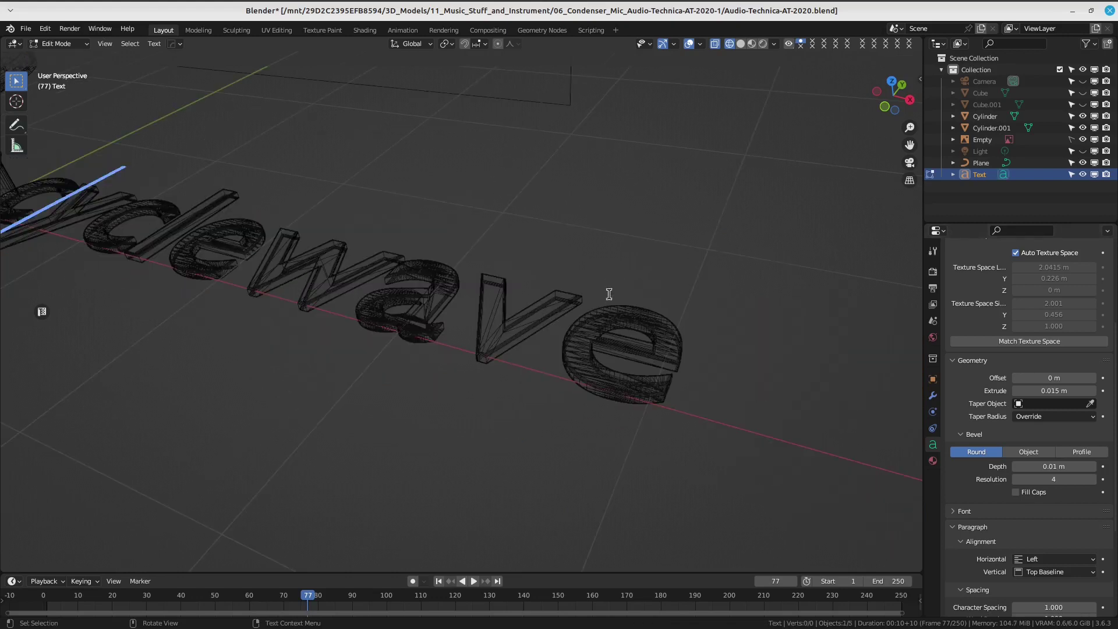
key(ctrl+Tab)
click(622, 233)
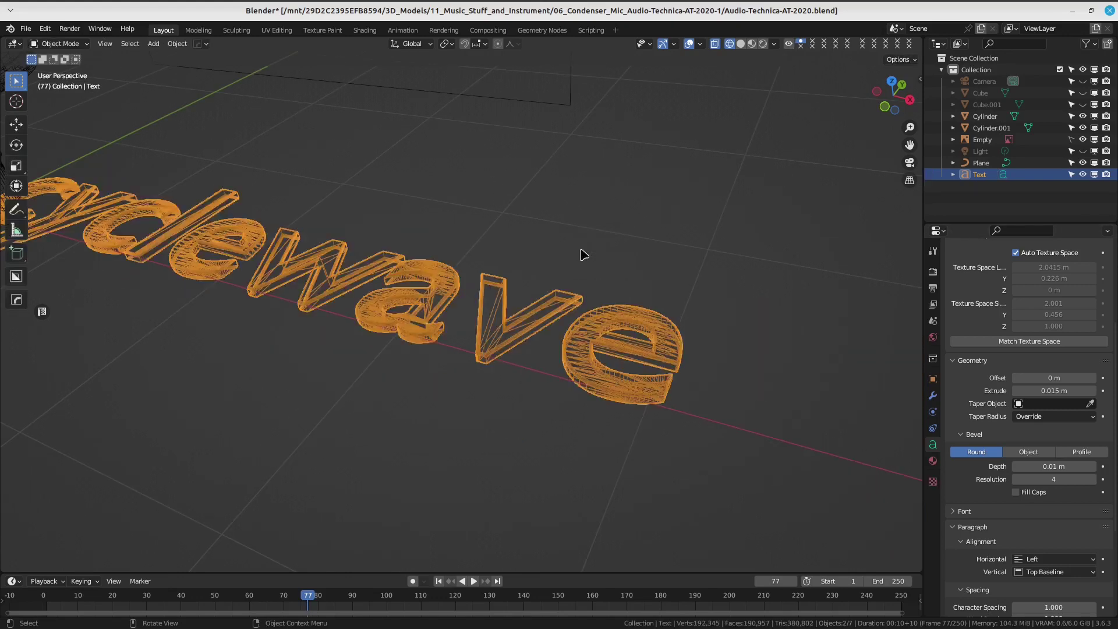
key(ctrl+Tab)
key(z)
click(611, 249)
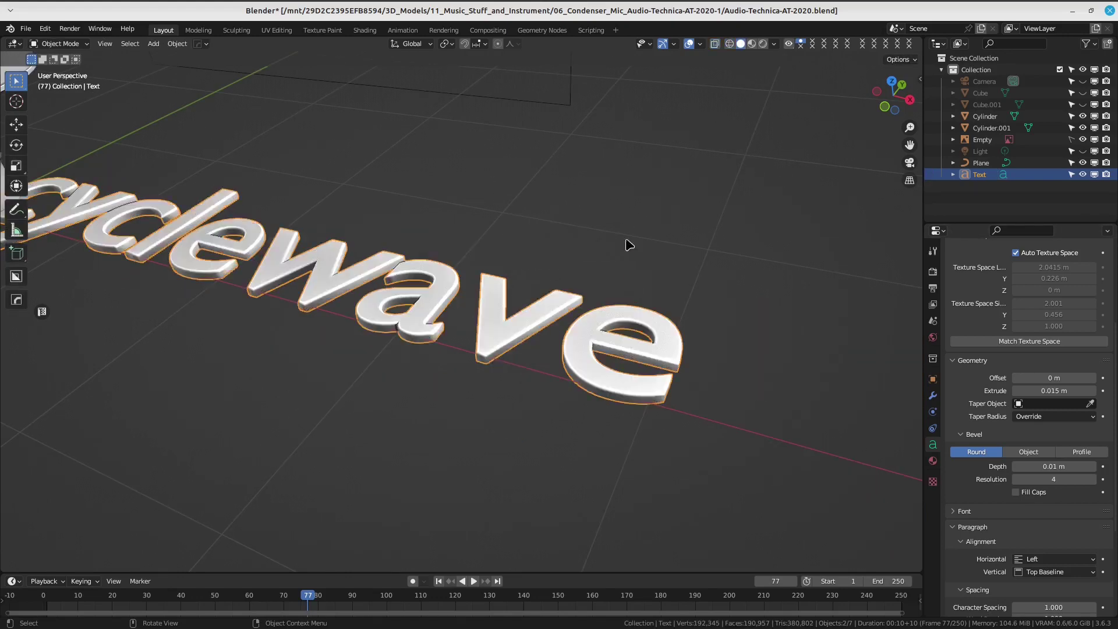
mouse_move(629, 244)
middle_down()
mouse_move(606, 381)
mouse_move(590, 229)
mouse_move(554, 400)
mouse_move(514, 294)
mouse_move(456, 355)
mouse_move(623, 338)
middle_up()
Shrink the text to 0.359 and switch to the numpad-3 side orthographic view.
key(s)
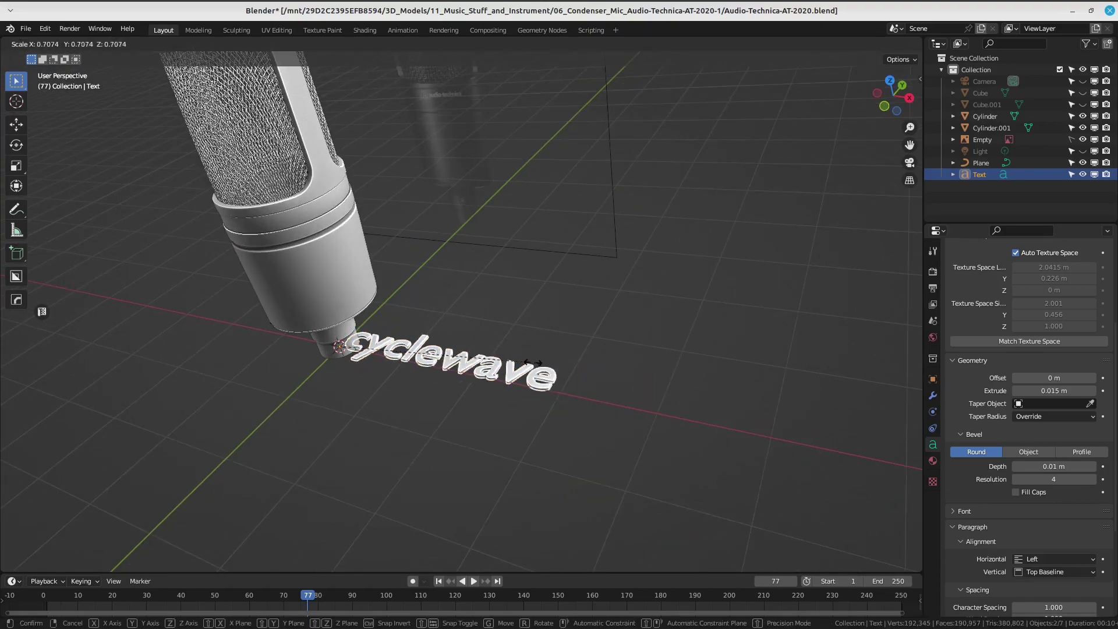
click(458, 364)
key(KP_3)
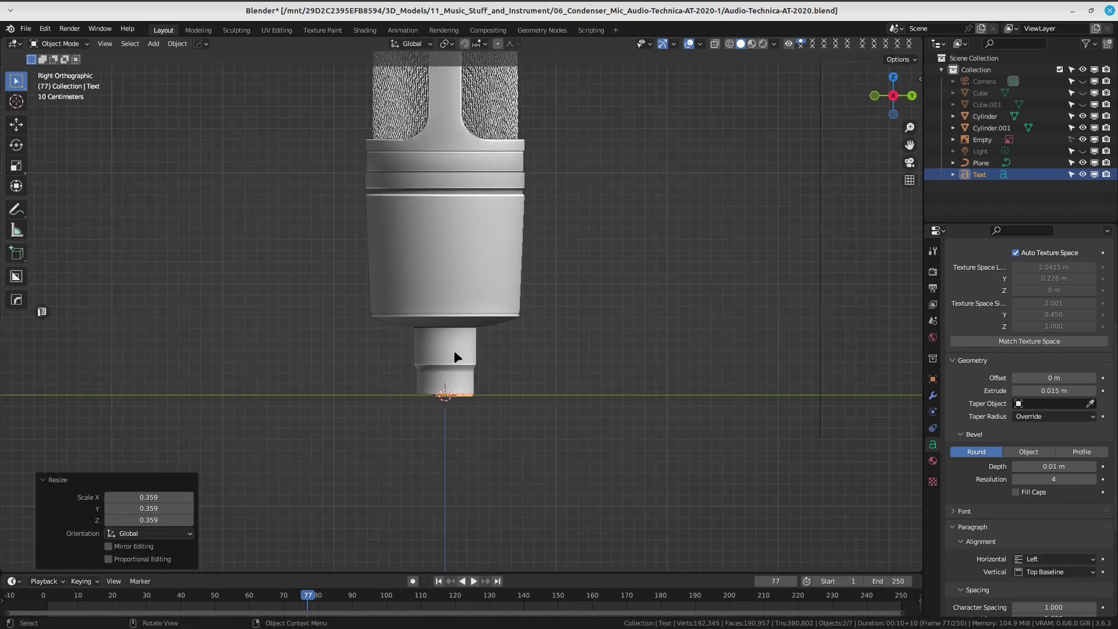
mouse_move(466, 342)
shift+middle_down()
mouse_move(457, 394)
mouse_move(511, 407)
shift+middle_up()
Rotate the text -90° upright and raise it to Z 2.0025 m against the mic band.
key(r)
click(344, 350)
key(g)
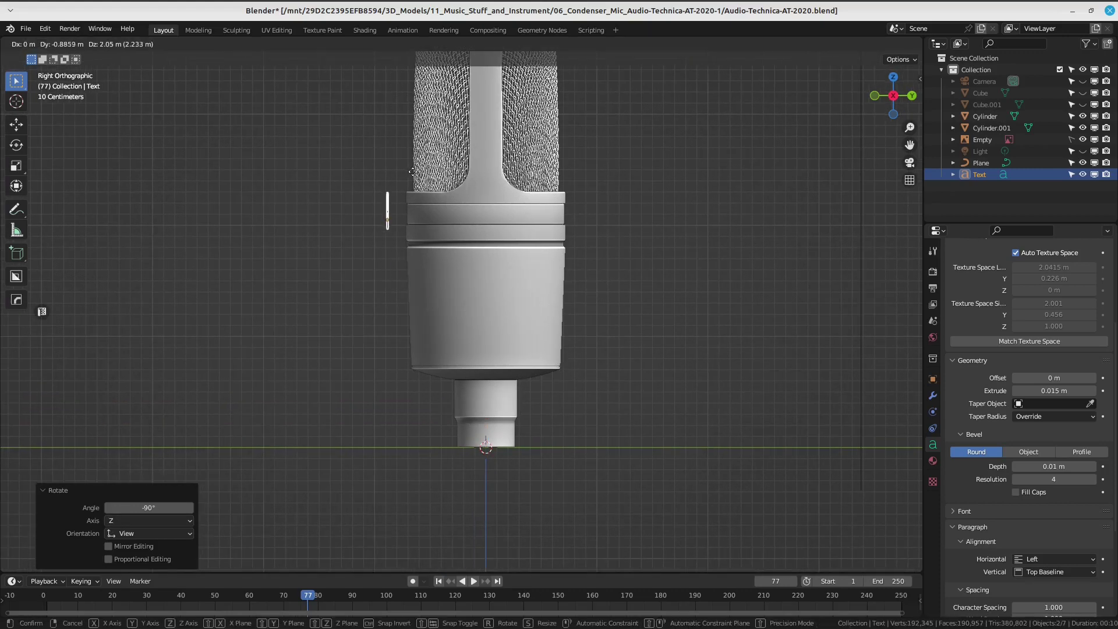
click(421, 177)
mouse_move(425, 180)
middle_down()
mouse_move(512, 274)
mouse_move(522, 367)
mouse_move(464, 326)
mouse_move(424, 349)
mouse_move(485, 292)
mouse_move(565, 298)
middle_up()
right_click(563, 300)
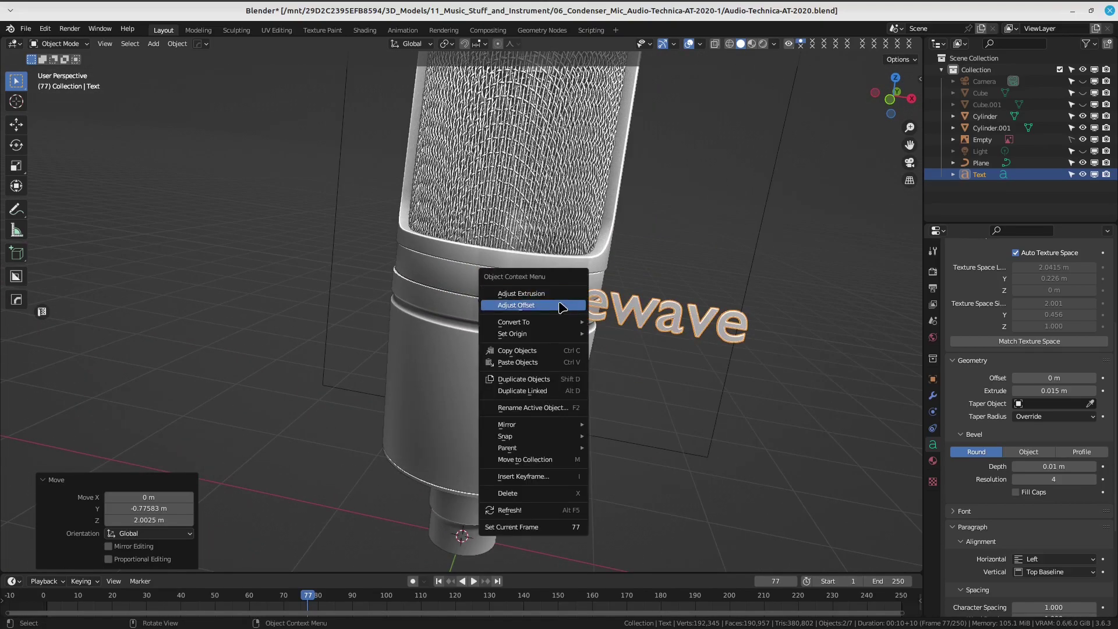
Try applying the text's rotation with Ctrl+A, which fails for text objects.
key(Escape)
key(ctrl+a)
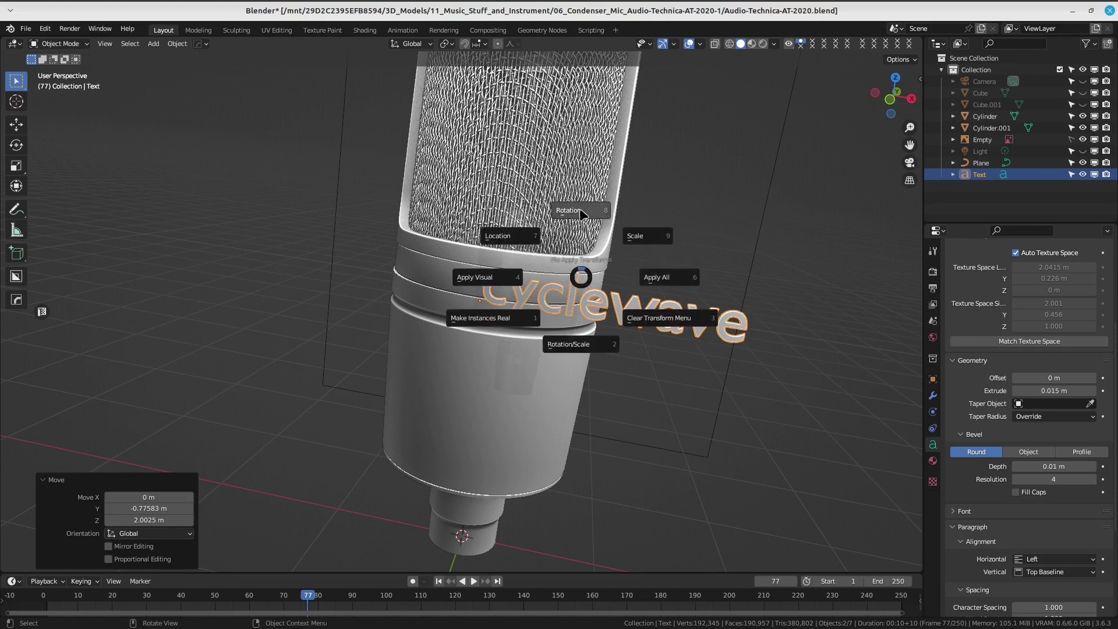
click(574, 209)
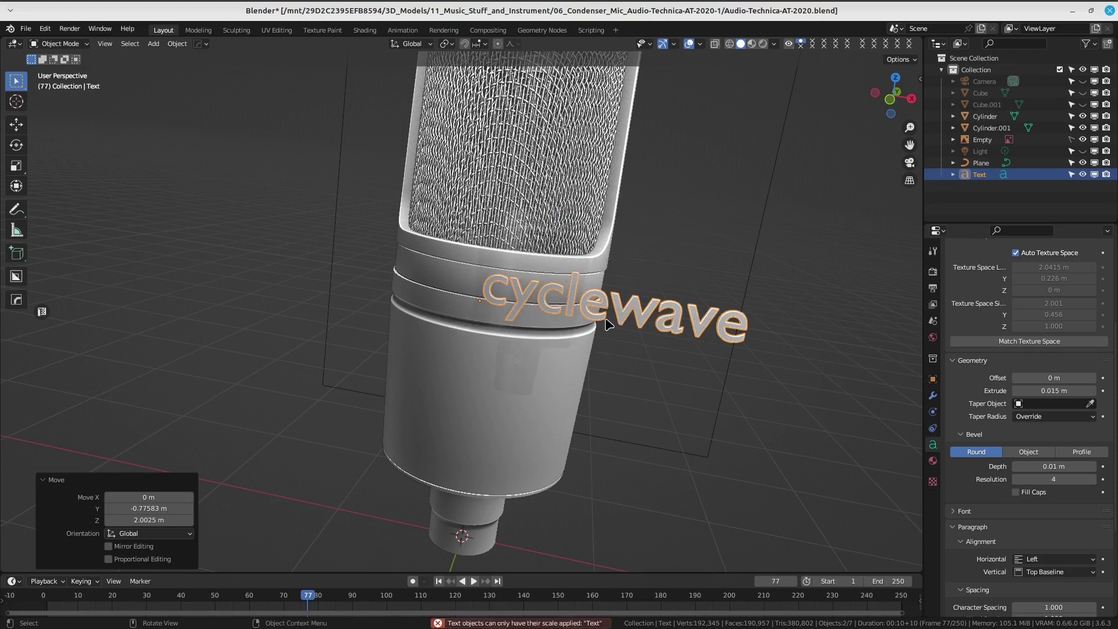
key(ctrl+a)
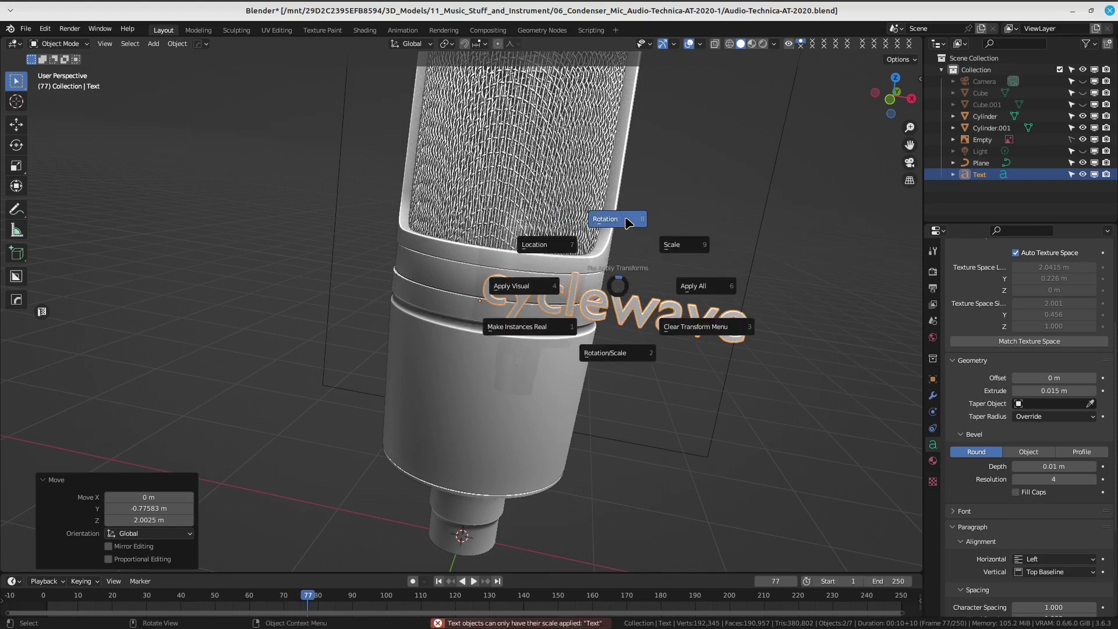
click(628, 222)
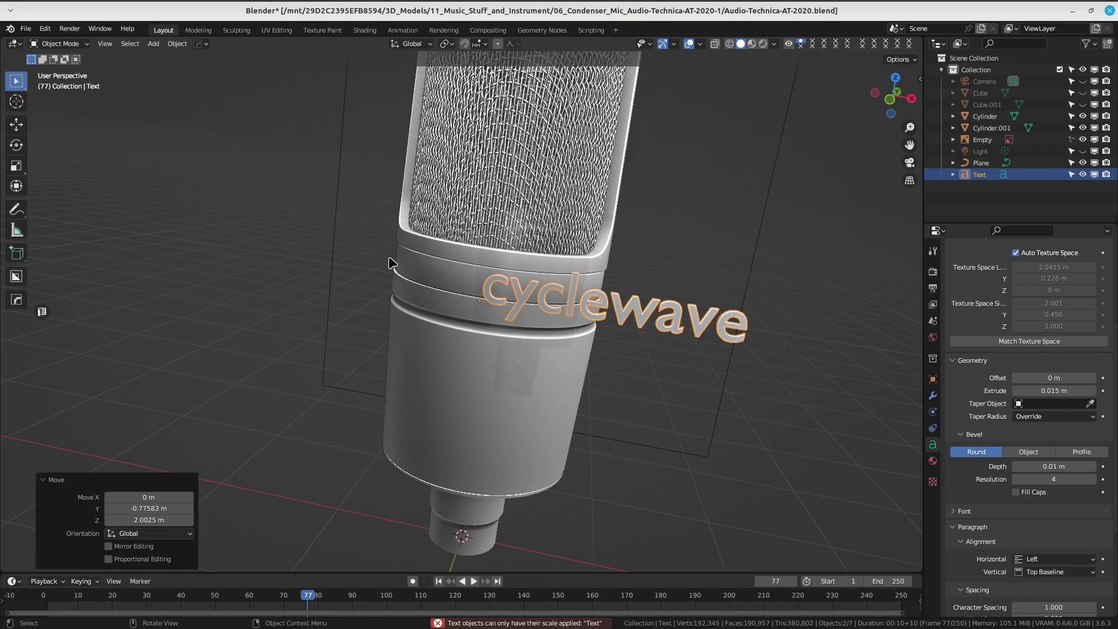
key(alt+Tab)
click(275, 8)
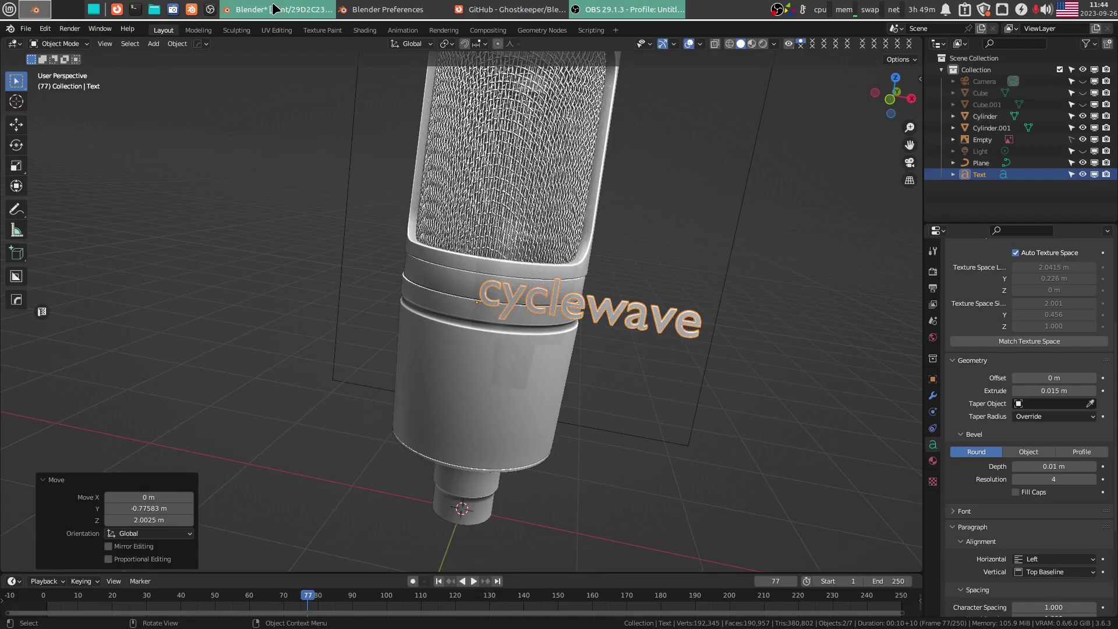
mouse_move(607, 289)
middle_down()
mouse_move(623, 331)
mouse_move(526, 303)
mouse_move(536, 309)
mouse_move(497, 368)
mouse_move(568, 317)
mouse_move(519, 300)
mouse_move(746, 329)
middle_up()
Scale the text down to 0.654 and apply its scale.
key(s)
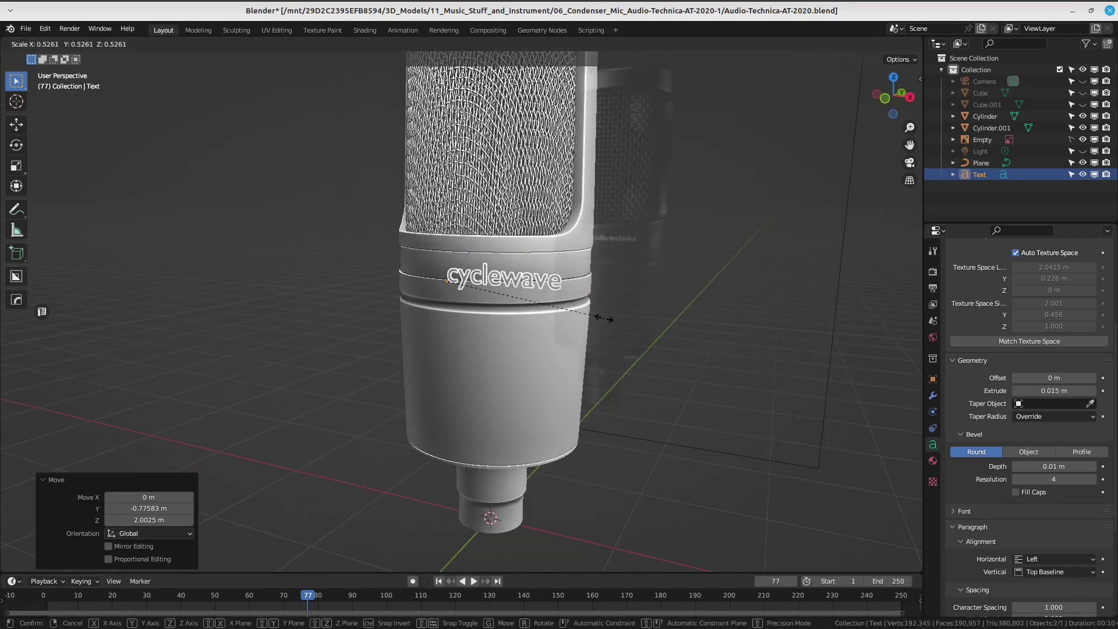
click(645, 314)
key(ctrl+a)
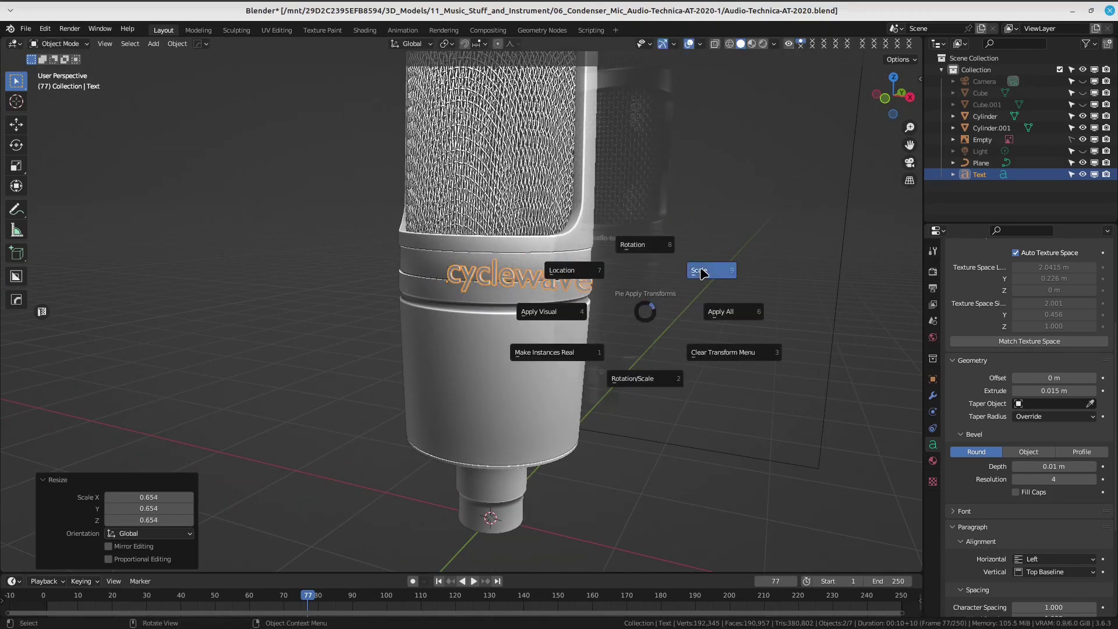
click(707, 270)
scroll(643, 310, up, 2)
mouse_move(642, 310)
middle_down()
mouse_move(585, 279)
mouse_move(603, 303)
middle_up()
Dismiss the save shortcut and try applying the rotation once more.
key(ctrl+s)
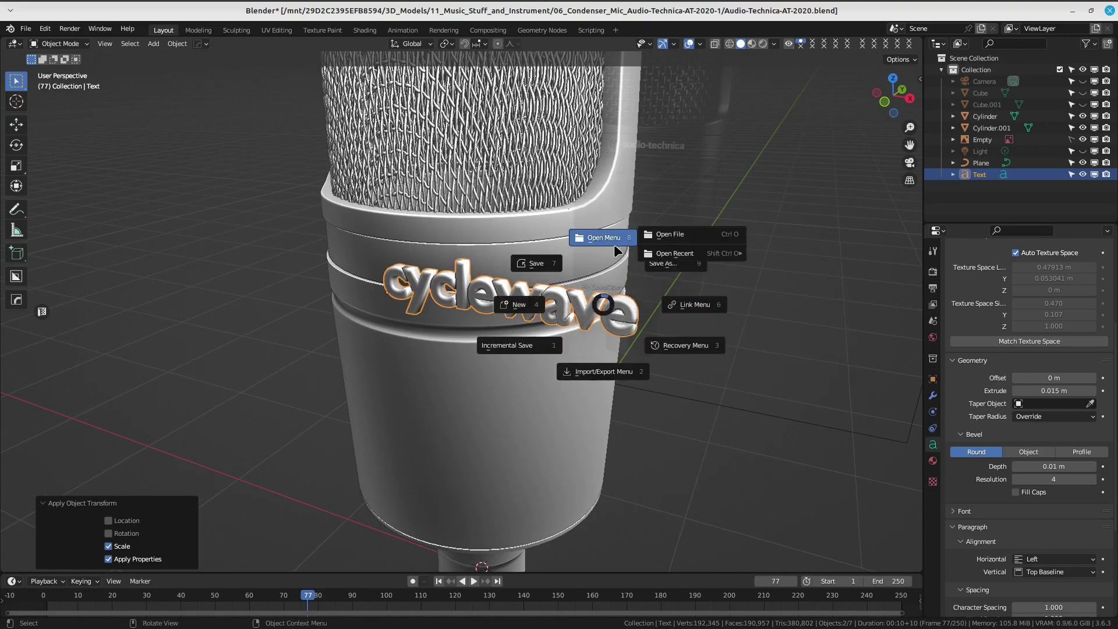
key(Escape)
key(ctrl+a)
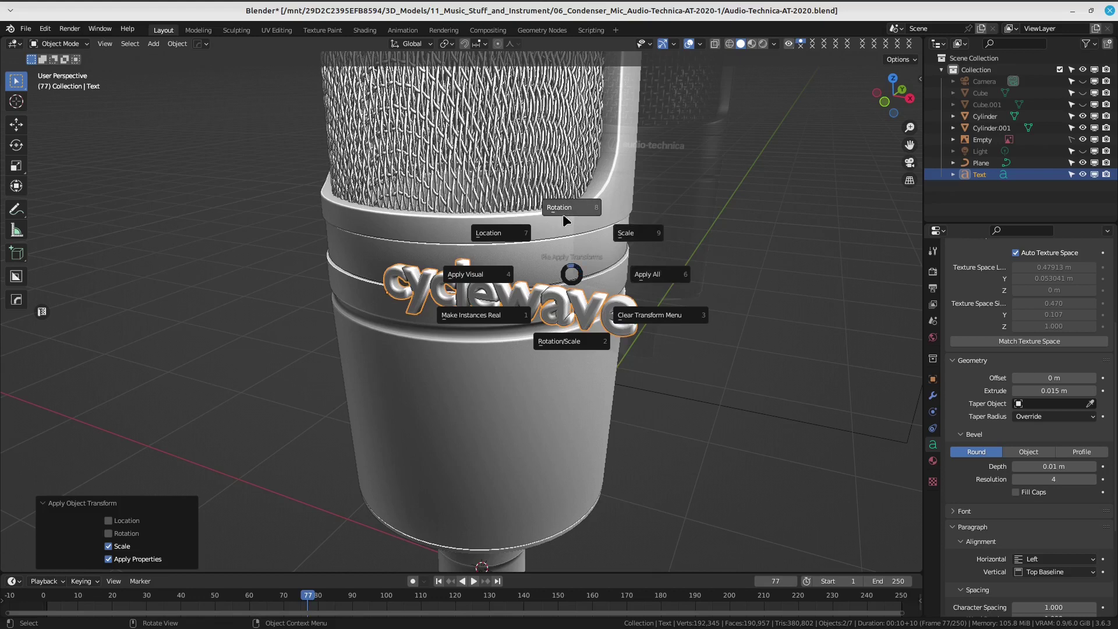
click(564, 213)
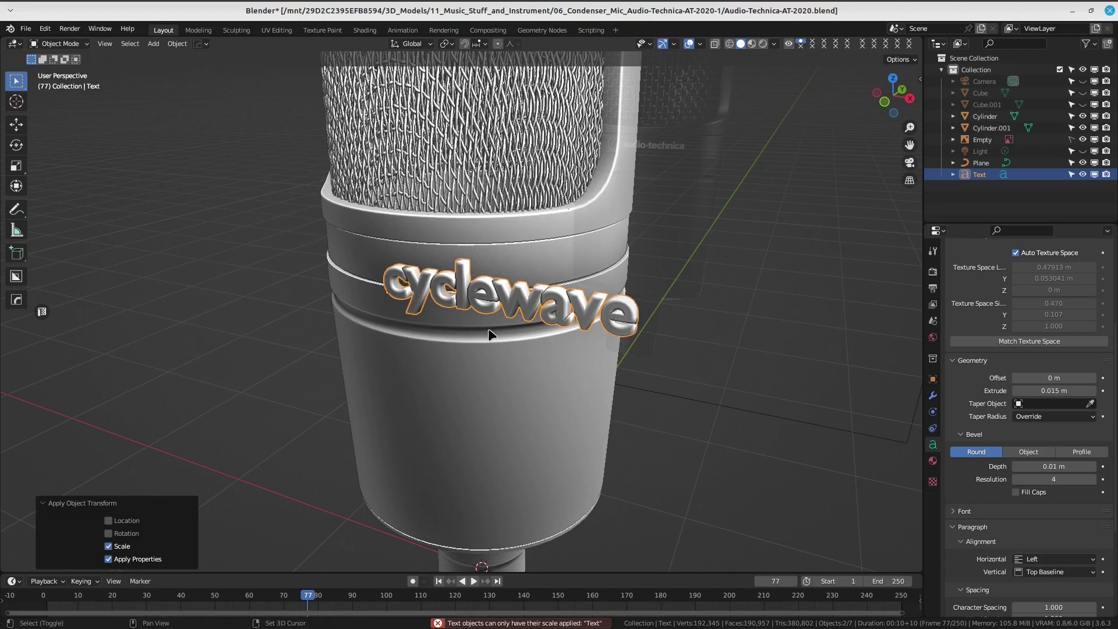
In front view, move and rescale the cyclewave text, settling at 0.819.
middle_drag(492, 327, 640, 317)
key(KP_1)
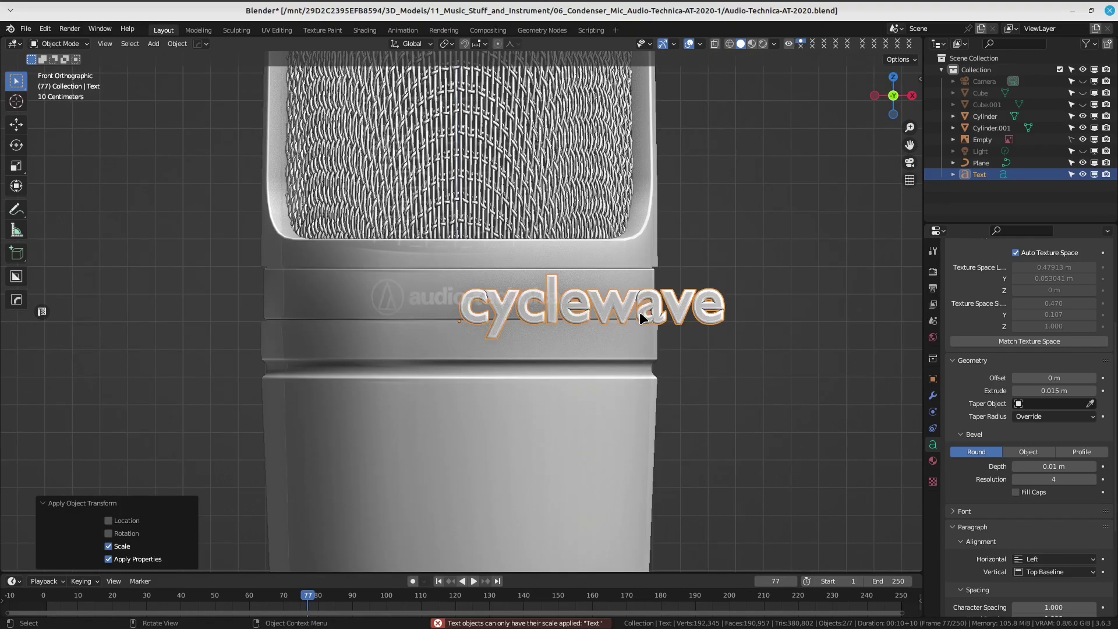
scroll(639, 312, up, 2)
key(g)
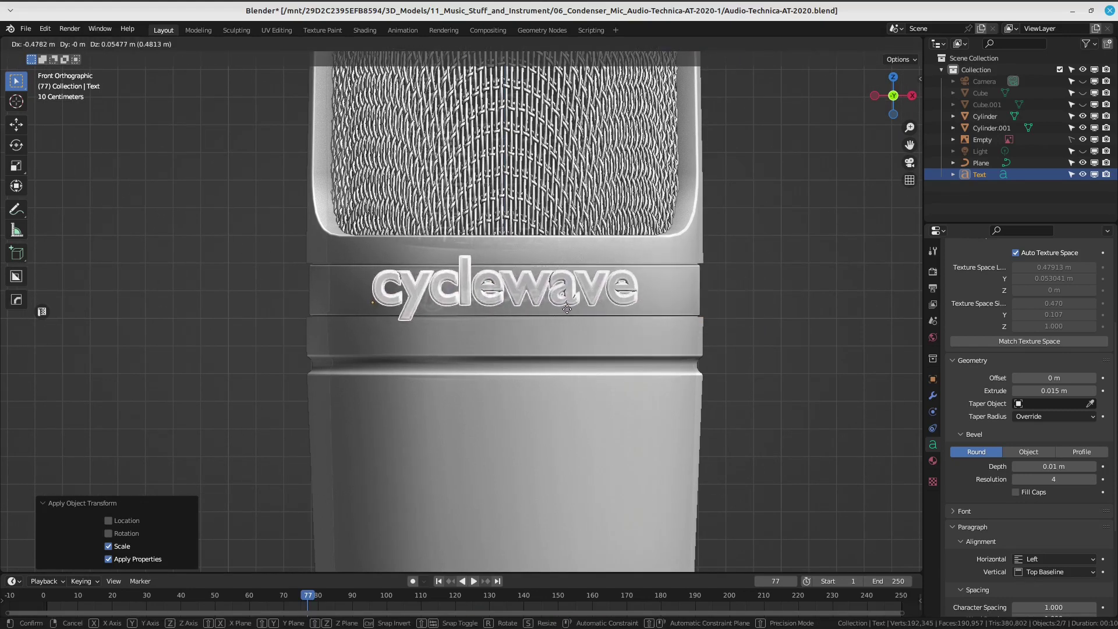
click(561, 307)
key(s)
click(569, 312)
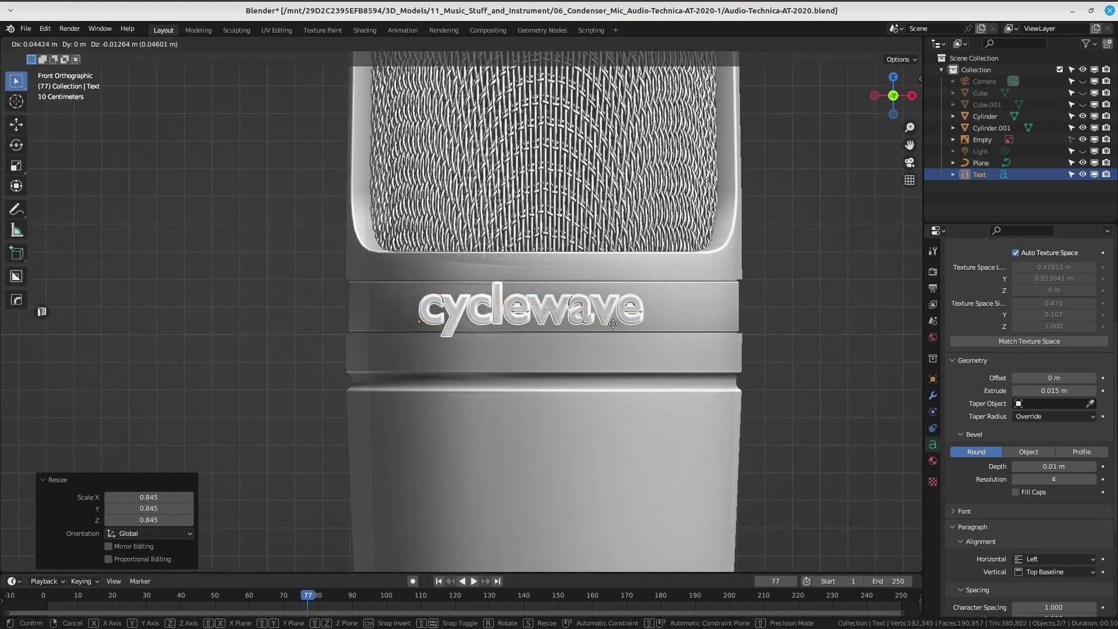
key(s)
click(634, 316)
key(s)
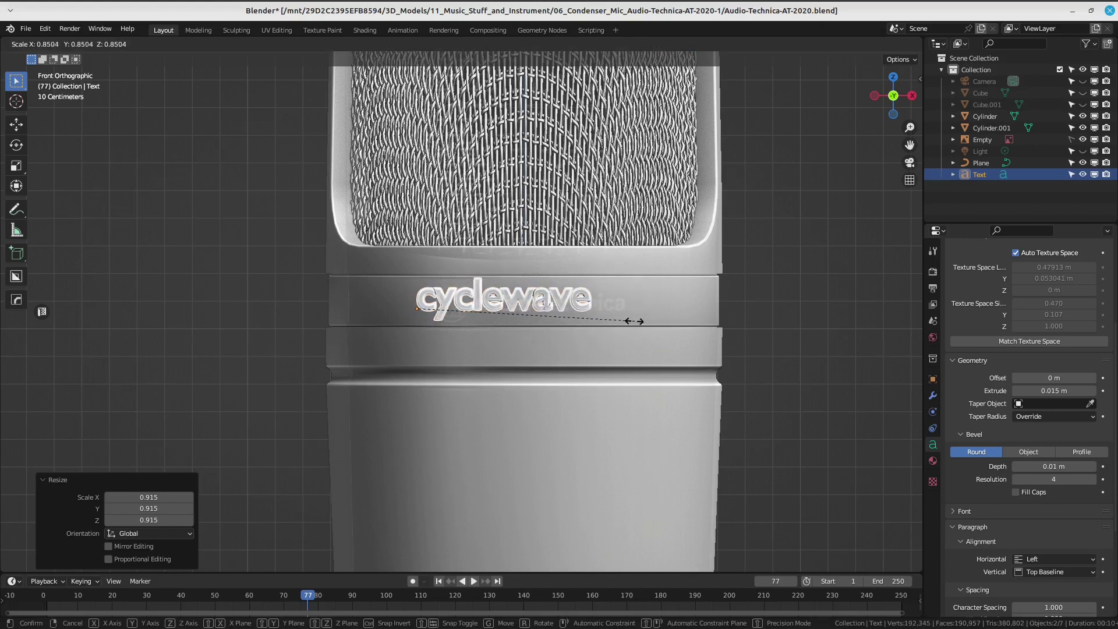
click(593, 308)
Move the text into the upper band and scale it to 0.947.
shift+middle_drag(592, 309, 546, 308)
key(g)
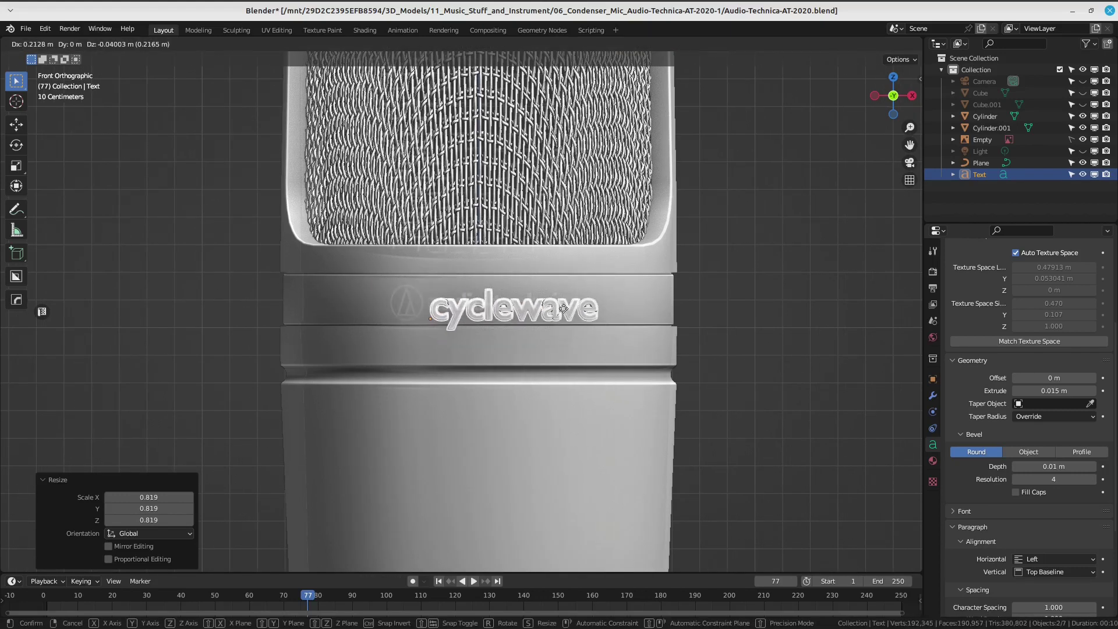
click(563, 299)
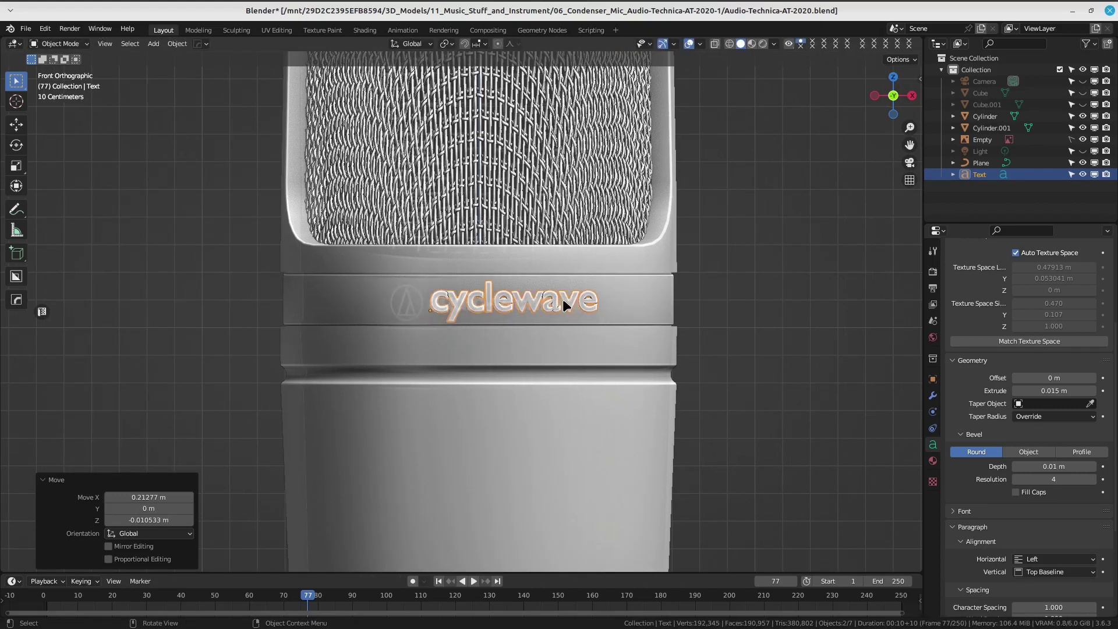
key(s)
click(613, 309)
key(g)
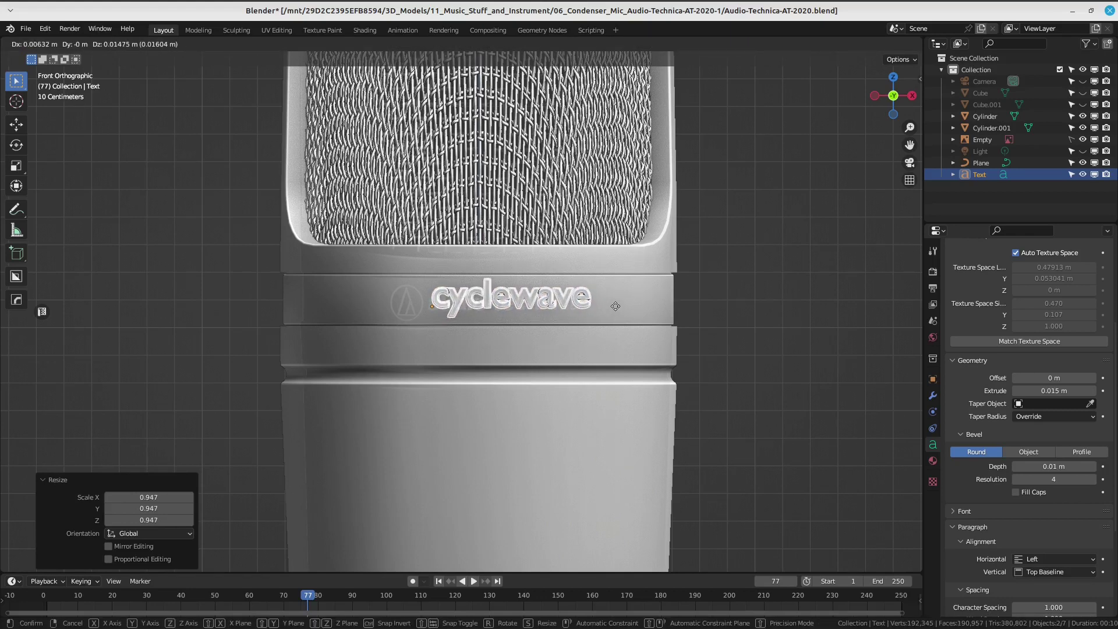
click(617, 308)
Nudge the text down about 0.002 m so it sits centred on the band.
key(s)
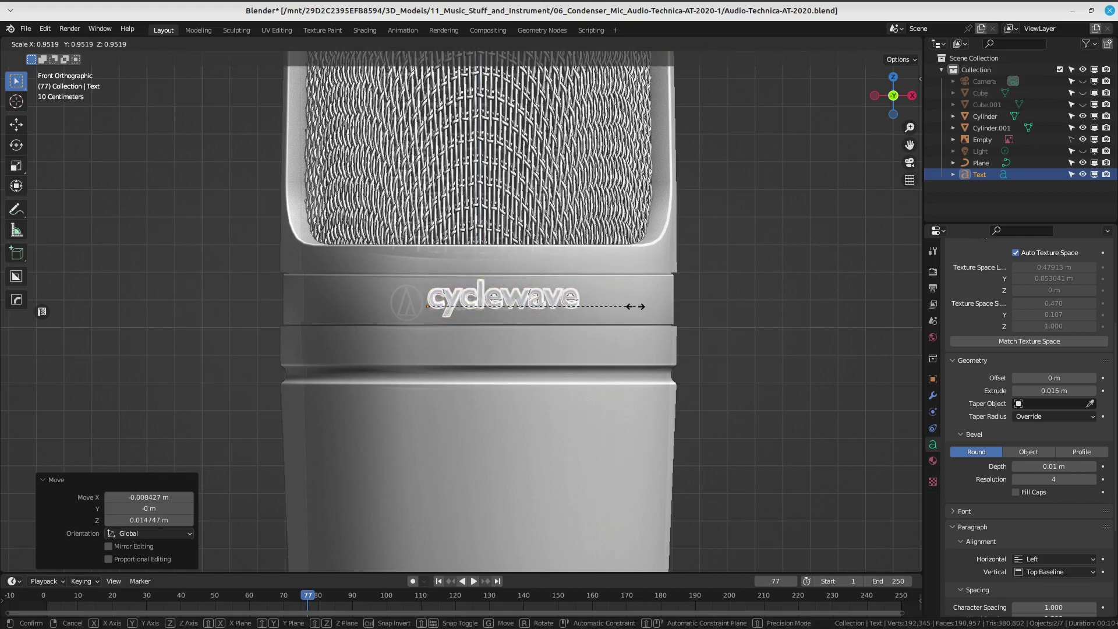
right_click(635, 306)
shift+middle_drag(561, 309, 568, 313)
key(g)
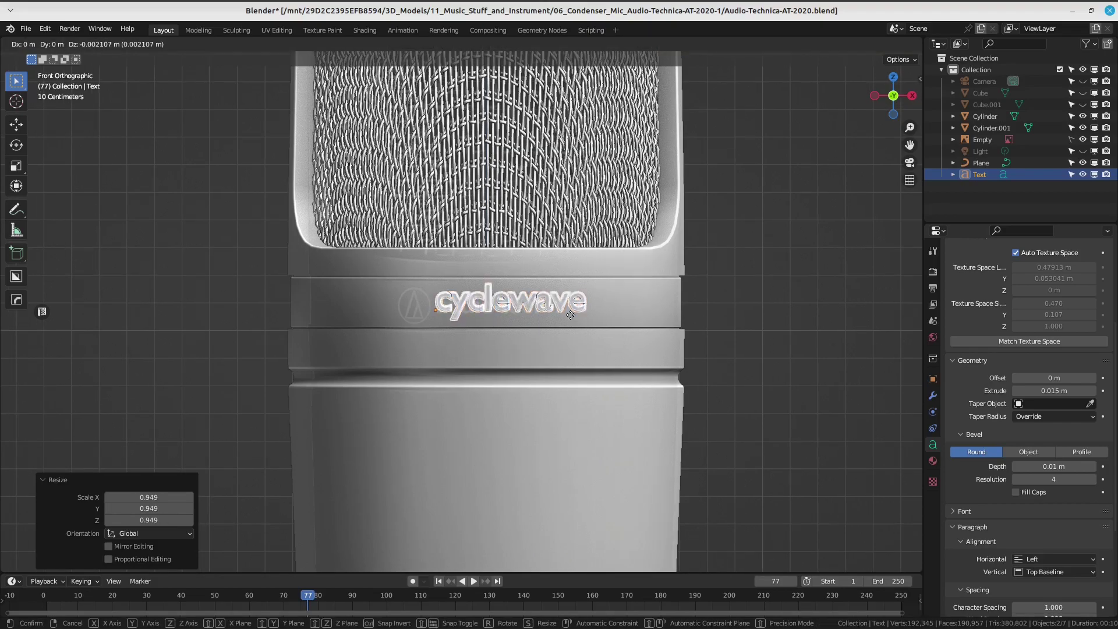
click(570, 320)
mouse_move(434, 305)
middle_down()
mouse_move(443, 353)
mouse_move(462, 326)
mouse_move(599, 333)
mouse_move(549, 362)
mouse_move(480, 278)
mouse_move(760, 338)
middle_up()
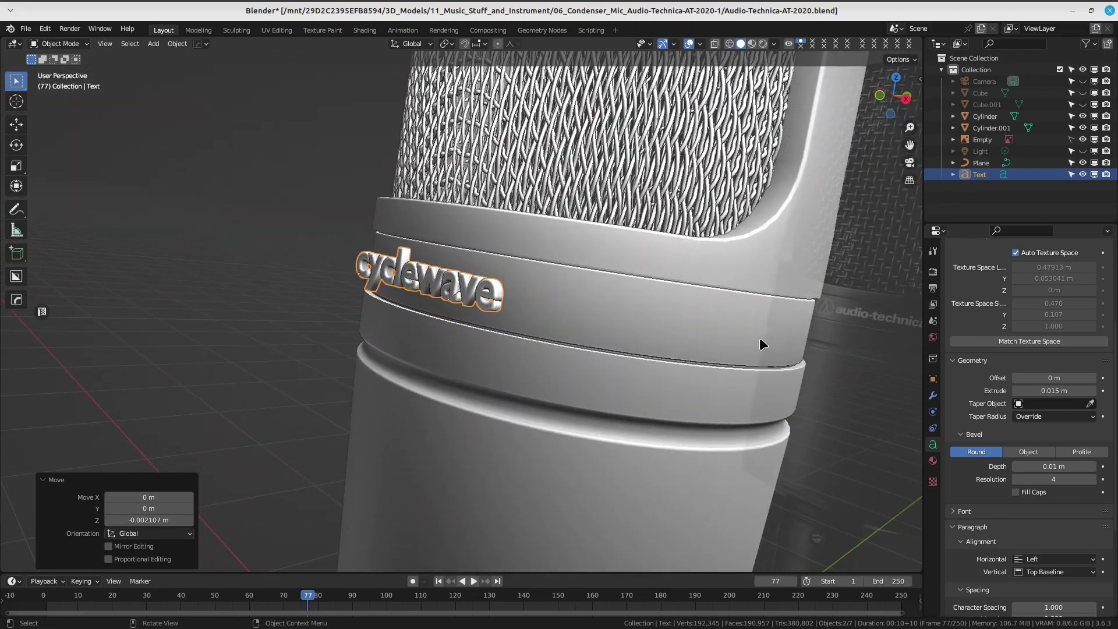
click(934, 397)
Add a Simple Deform modifier to the text and switch it to Bend.
click(993, 270)
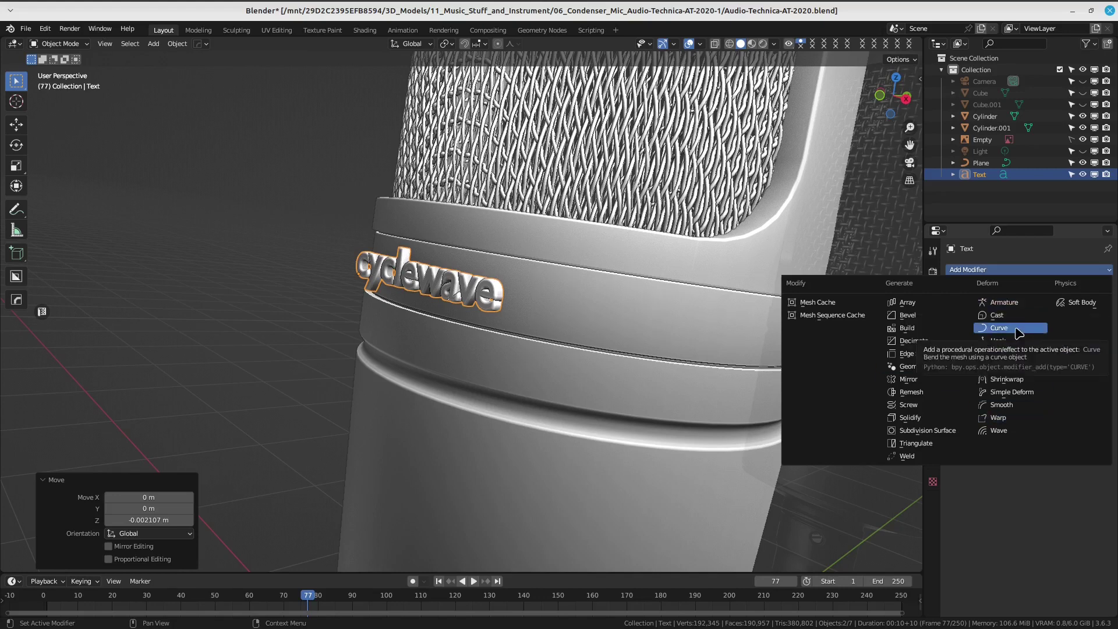
click(1031, 393)
middle_drag(577, 408, 645, 366)
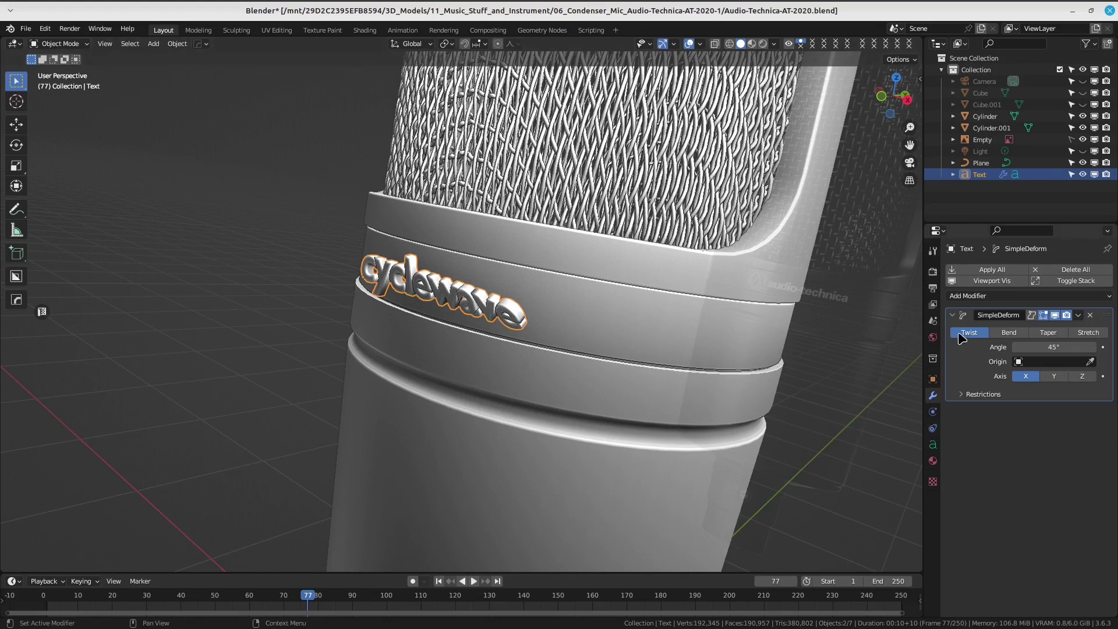
drag(1055, 346, 1060, 346)
click(1007, 333)
Try the Z axis, adjust the angle, then set the 45° bend on Y.
mouse_move(854, 331)
middle_down()
mouse_move(635, 350)
mouse_move(716, 358)
middle_up()
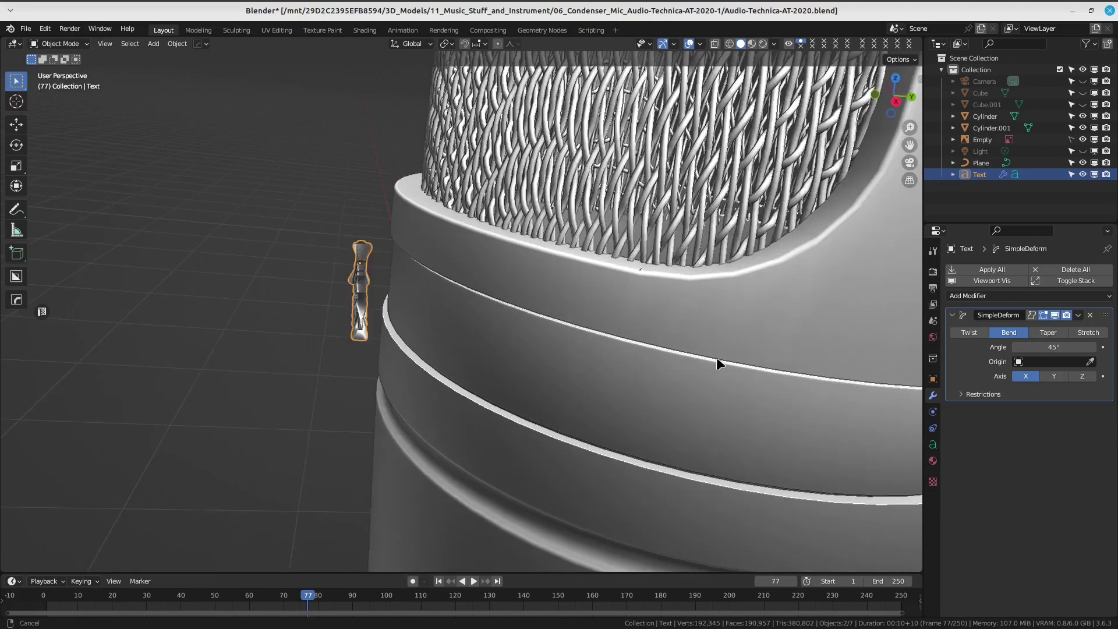
mouse_move(1054, 347)
mouse_down()
mouse_move(1043, 347)
mouse_move(1086, 333)
mouse_up()
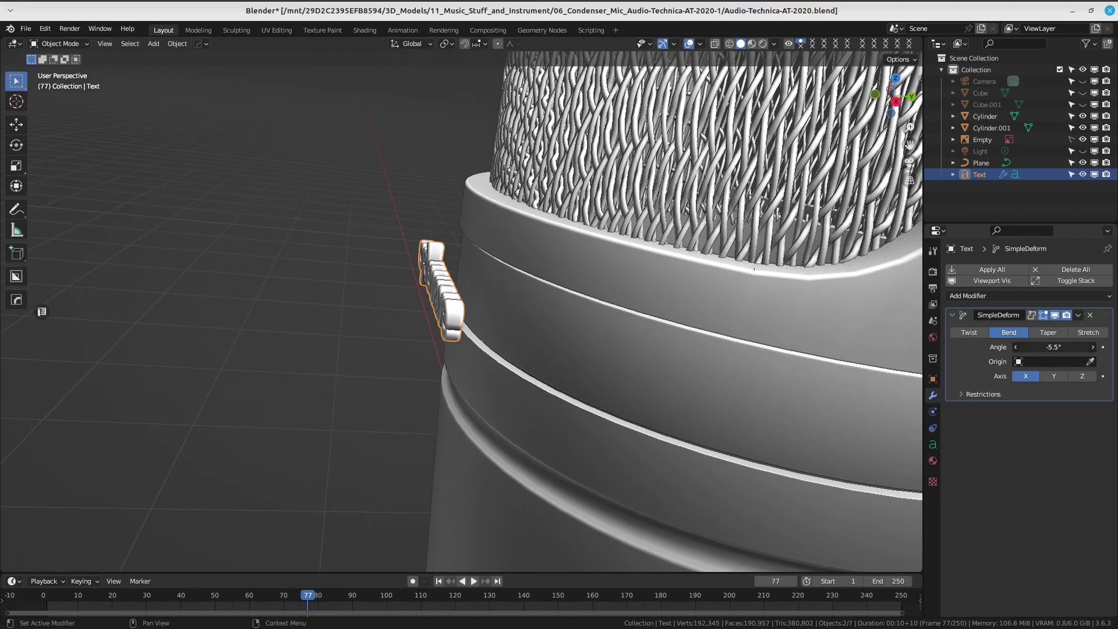
click(1054, 379)
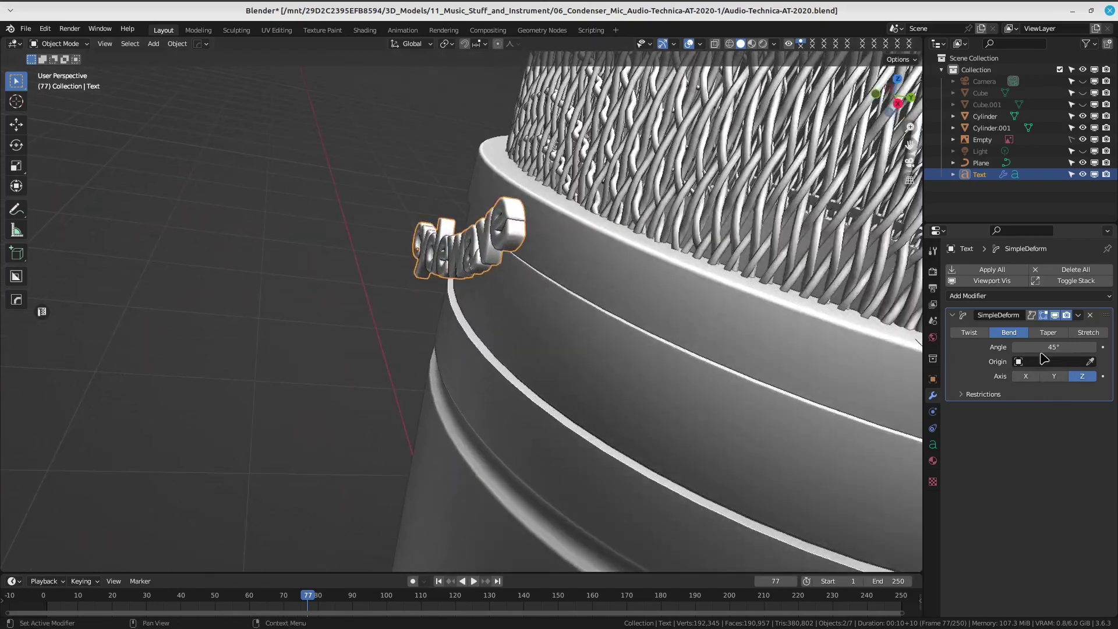
drag(1054, 346, 989, 353)
middle_drag(897, 344, 760, 322)
click(969, 396)
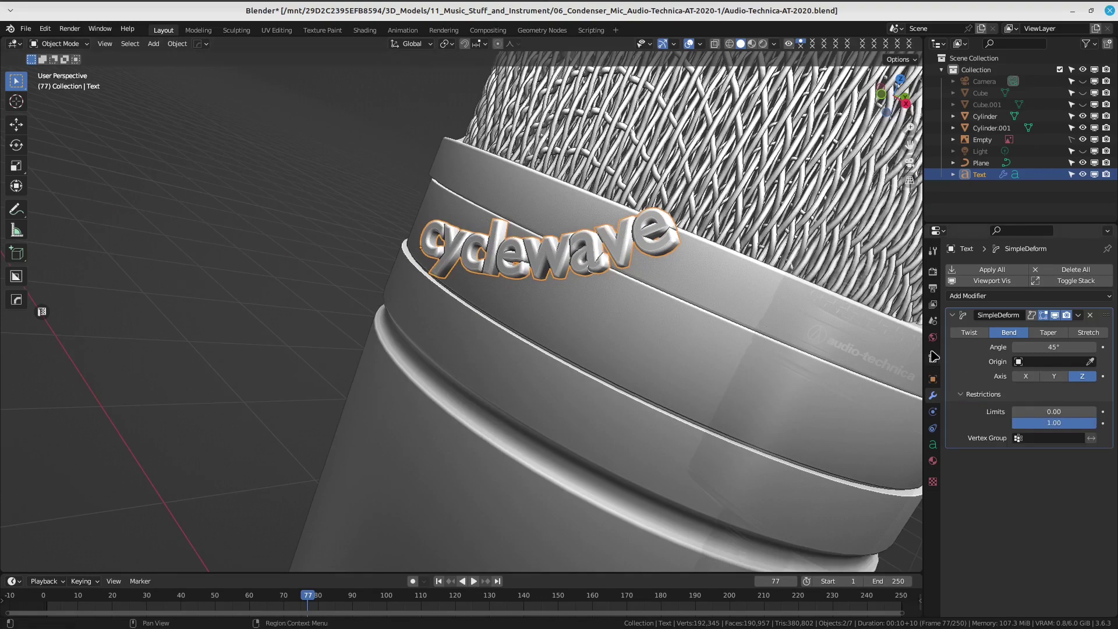
mouse_move(687, 351)
middle_down()
mouse_move(595, 292)
mouse_move(932, 333)
middle_up()
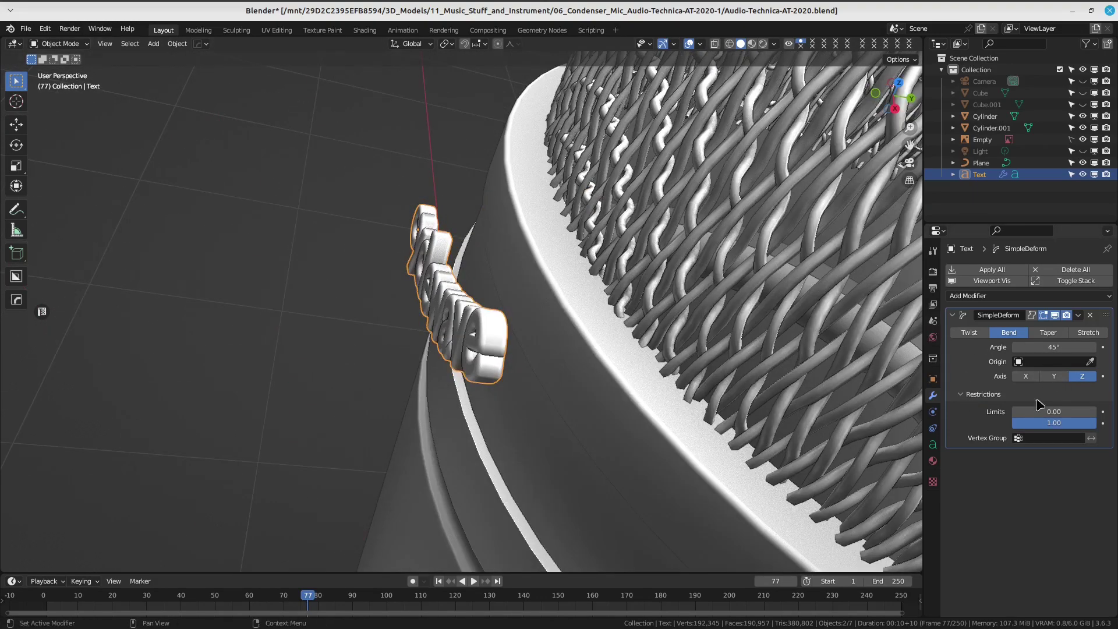
click(1054, 377)
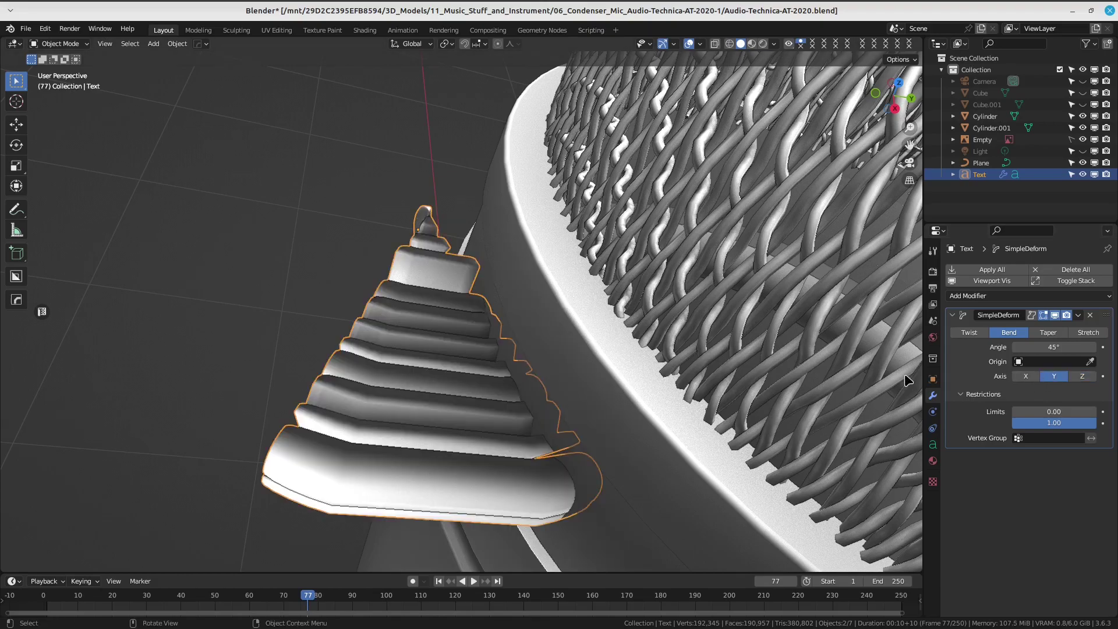
Inspect the Y-bent text from several angles and show the bend in edit mode.
middle_drag(907, 381, 714, 311)
mouse_move(874, 349)
middle_down()
mouse_move(740, 323)
mouse_move(655, 242)
mouse_move(615, 372)
mouse_move(679, 379)
mouse_move(522, 347)
middle_up()
middle_drag(469, 407, 895, 390)
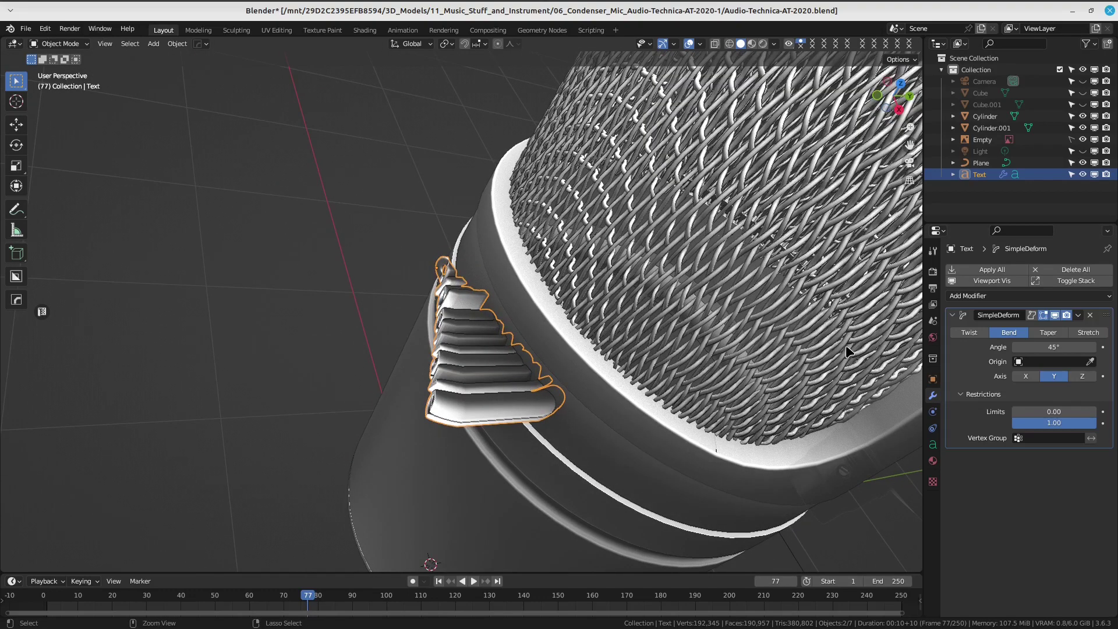
key(ctrl+a)
mouse_move(720, 335)
middle_down()
mouse_move(627, 342)
mouse_move(603, 315)
middle_up()
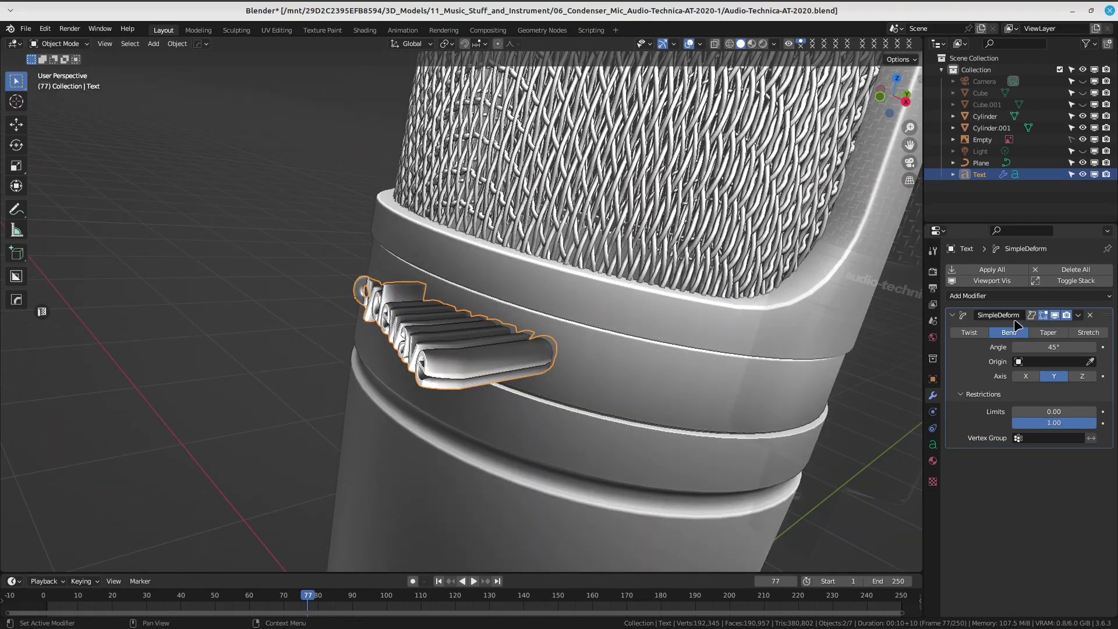
click(1031, 315)
mouse_move(757, 349)
middle_down()
mouse_move(569, 395)
mouse_move(885, 347)
middle_up()
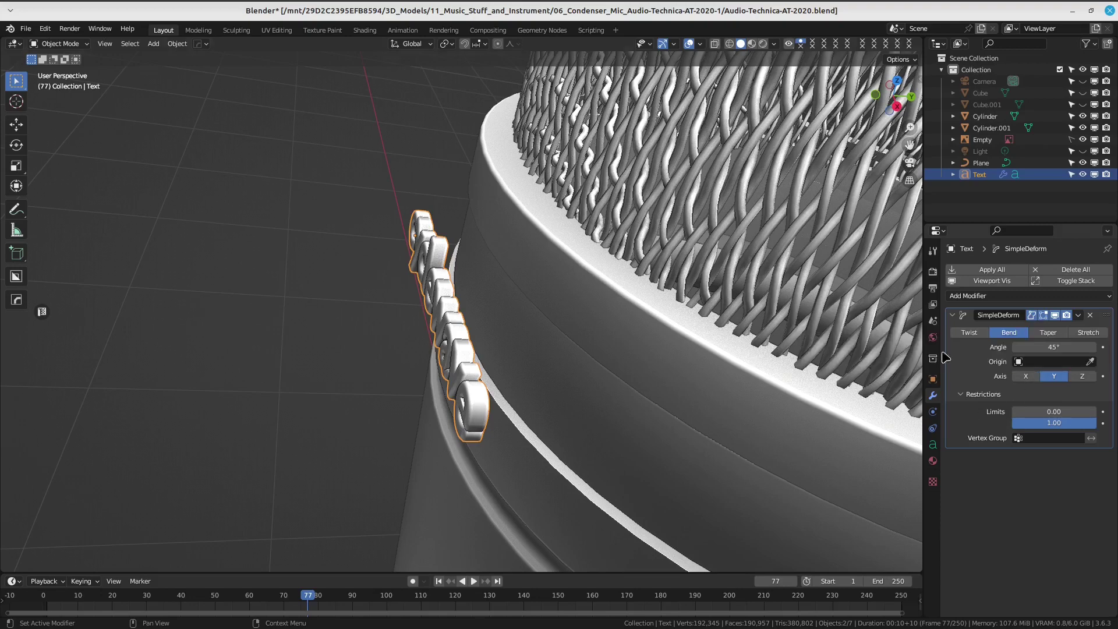
mouse_move(874, 360)
middle_down()
mouse_move(692, 363)
mouse_move(721, 337)
mouse_move(747, 343)
middle_up()
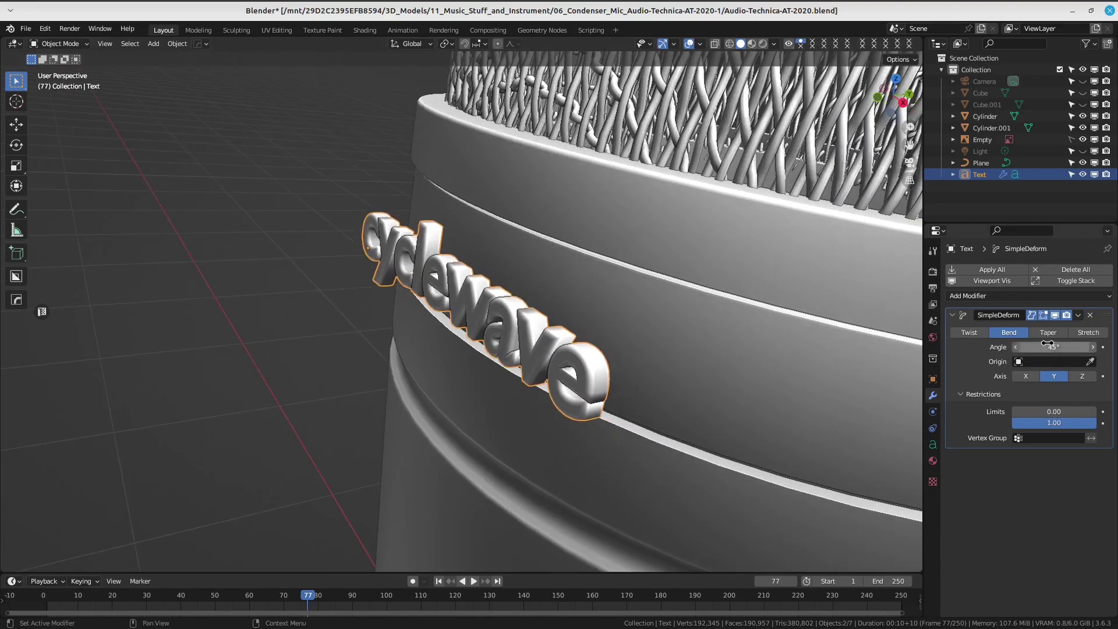
Compare the Z and X bend axes, settling on a 45° Z-axis bend.
click(1079, 376)
click(1027, 378)
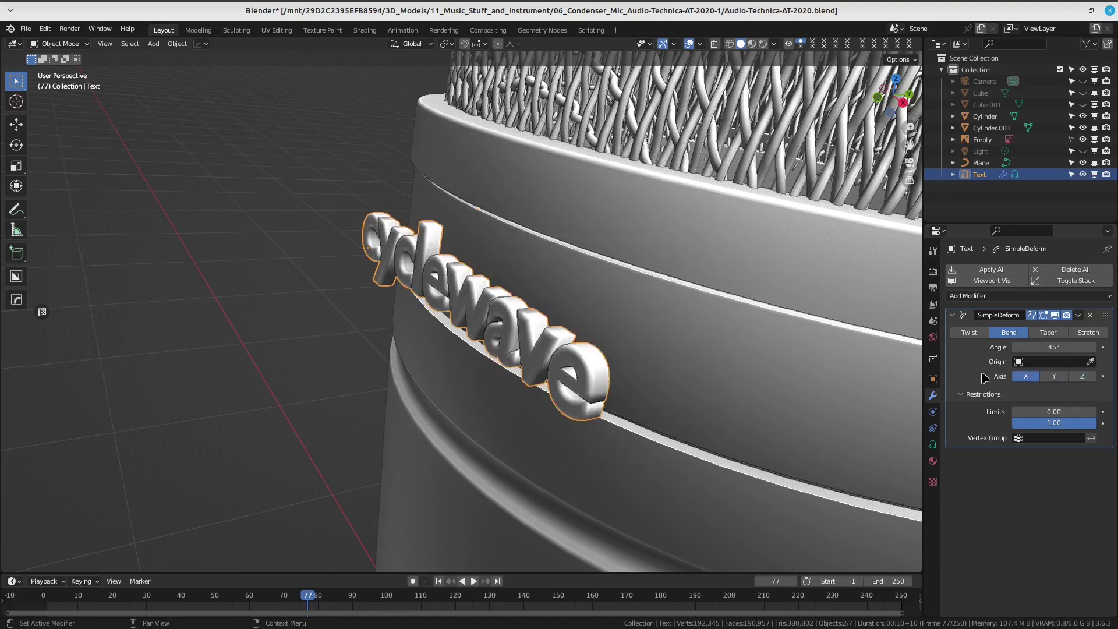
middle_drag(775, 373, 733, 383)
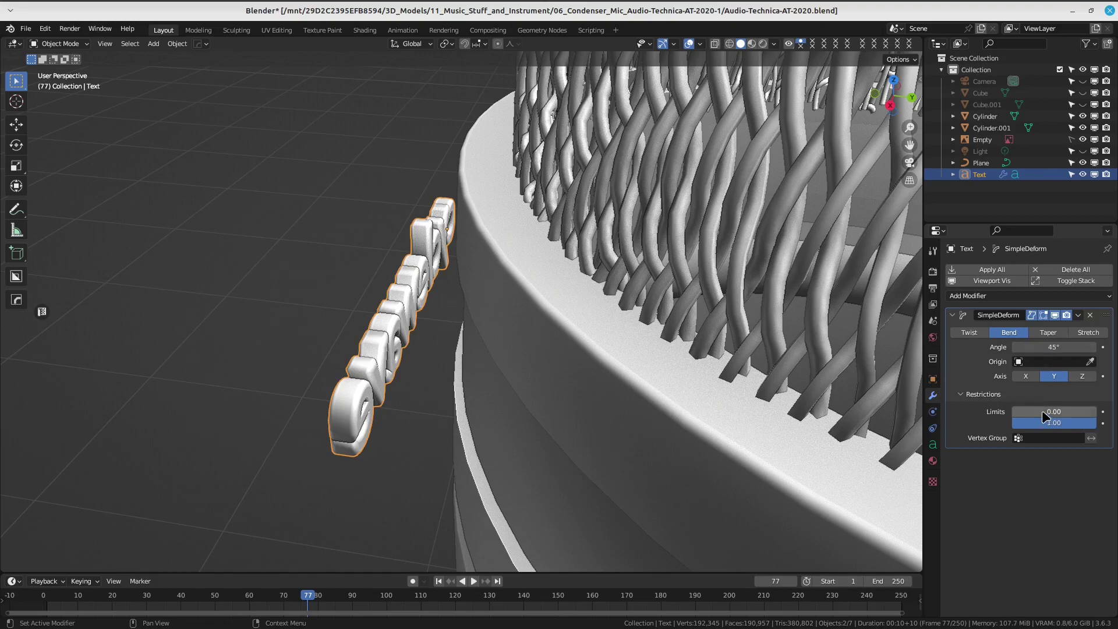
click(1081, 377)
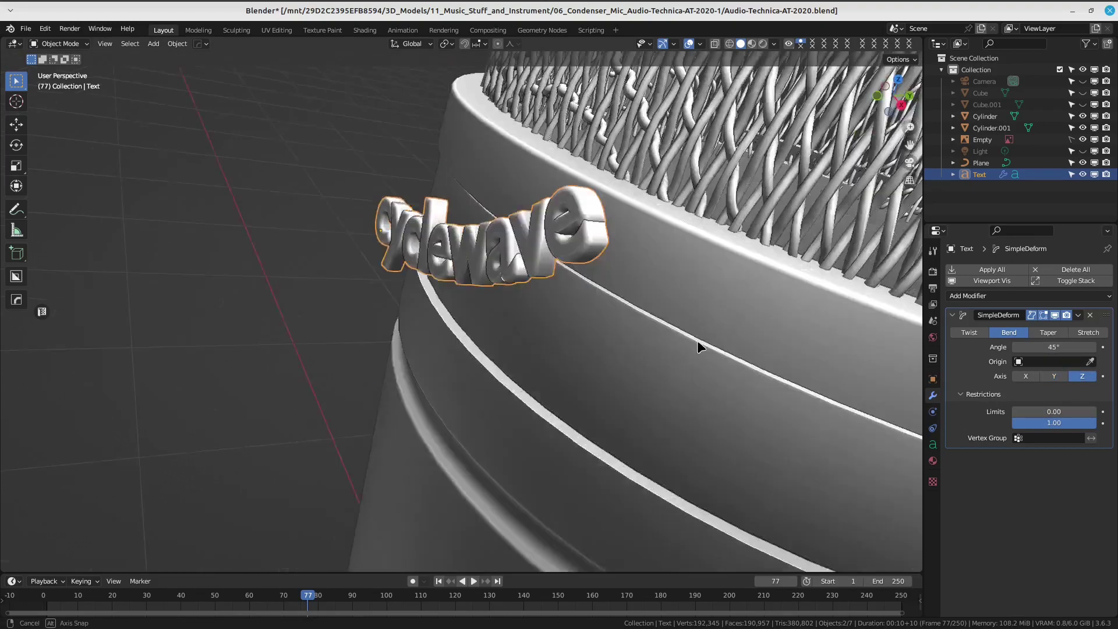
mouse_move(739, 289)
middle_down()
mouse_move(540, 261)
mouse_move(481, 320)
mouse_move(880, 333)
middle_up()
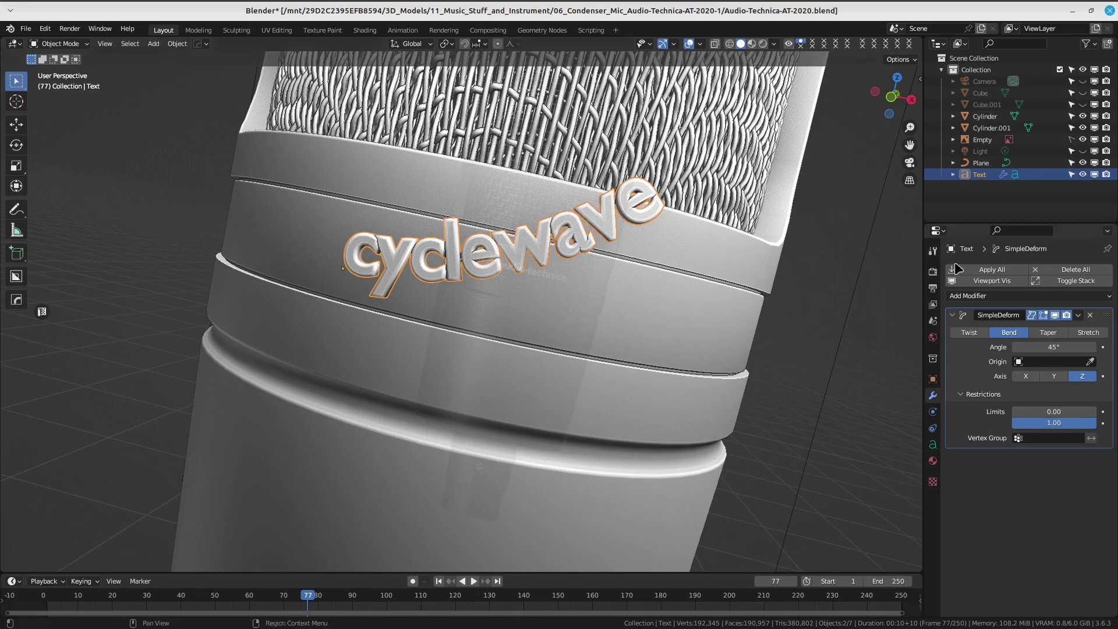
Remove the Simple Deform modifier and convert the cyclewave text to a mesh.
click(1090, 317)
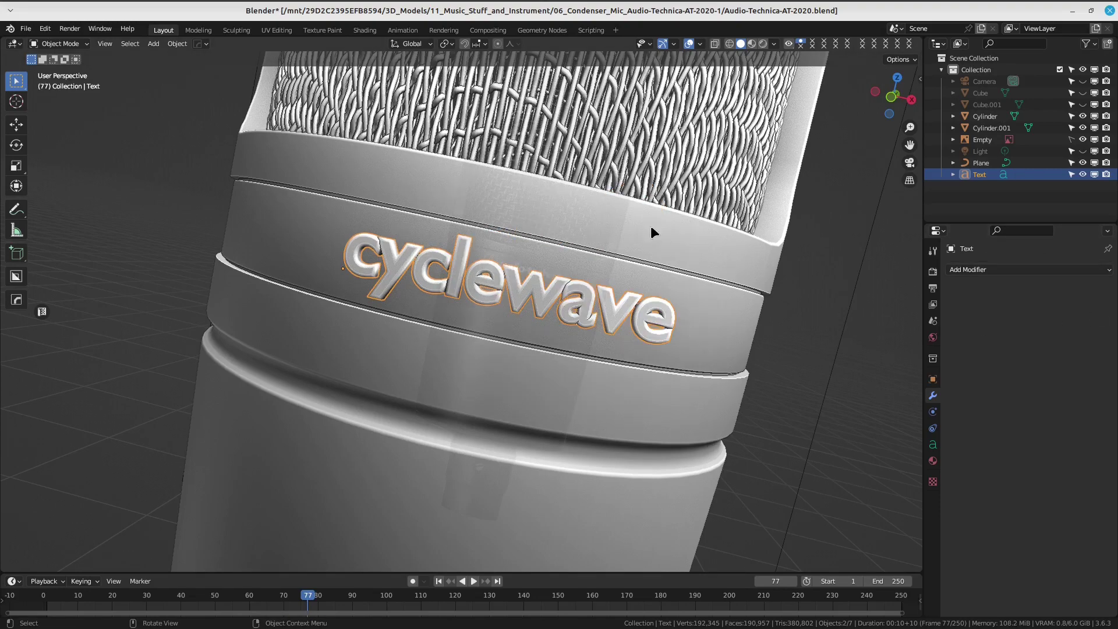
middle_drag(651, 227, 564, 263)
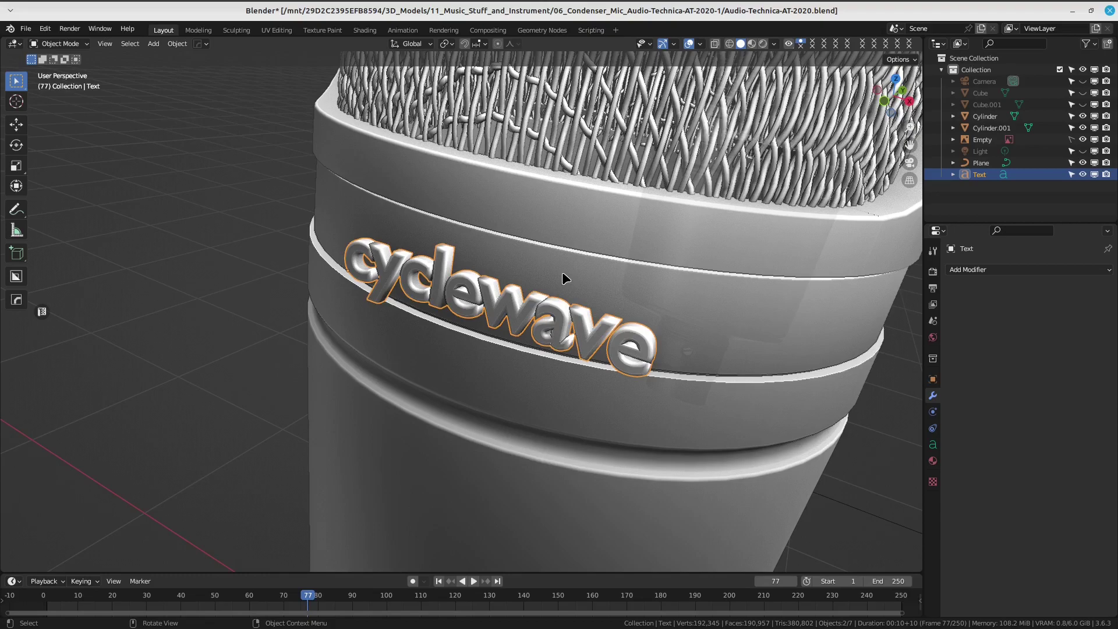
middle_drag(606, 285, 576, 288)
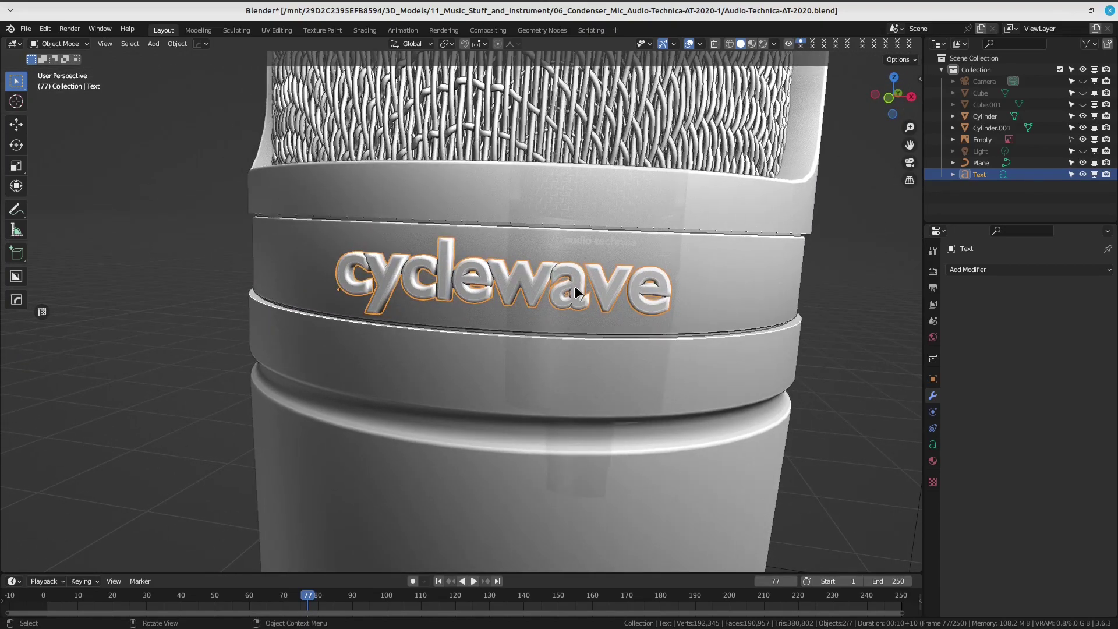
key(F3)
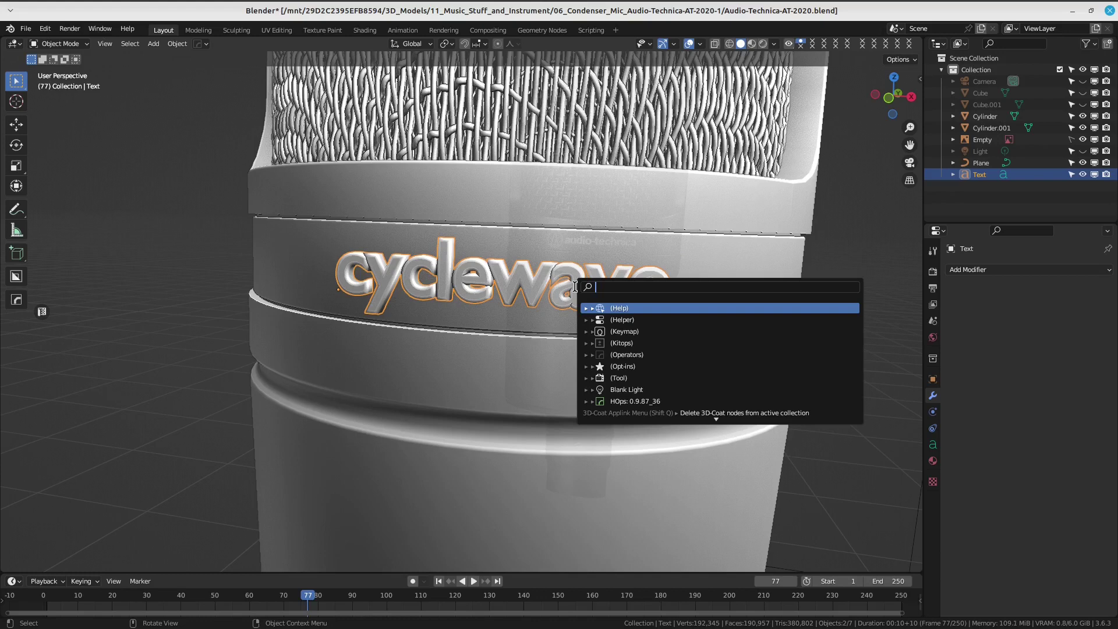
text(convert)
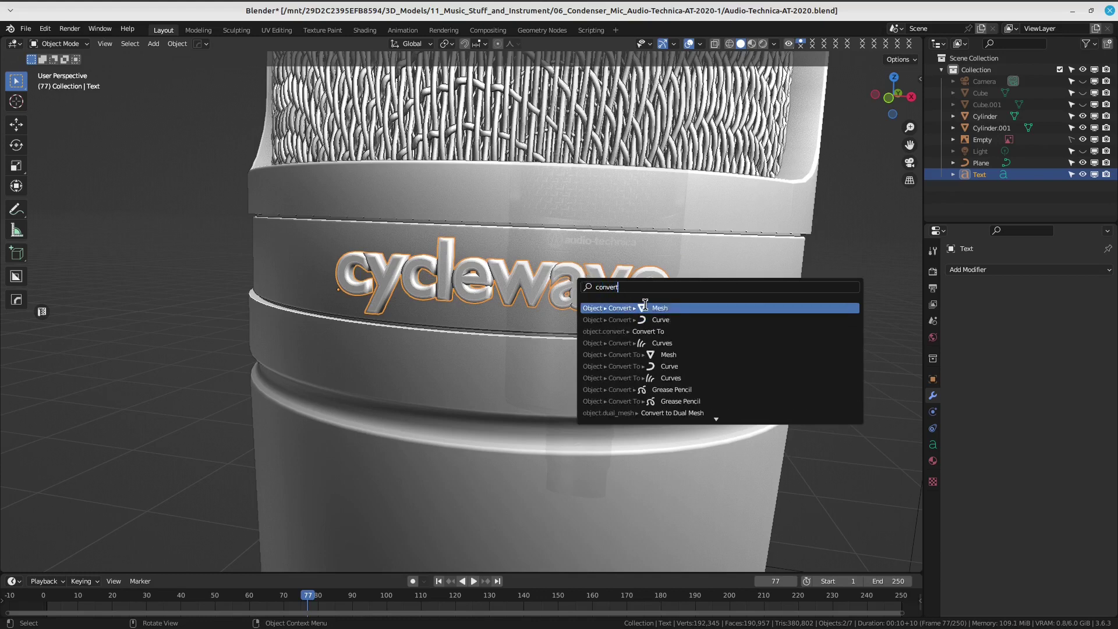
click(644, 305)
Enter Edit Mode on the converted cyclewave mesh.
key(grave)
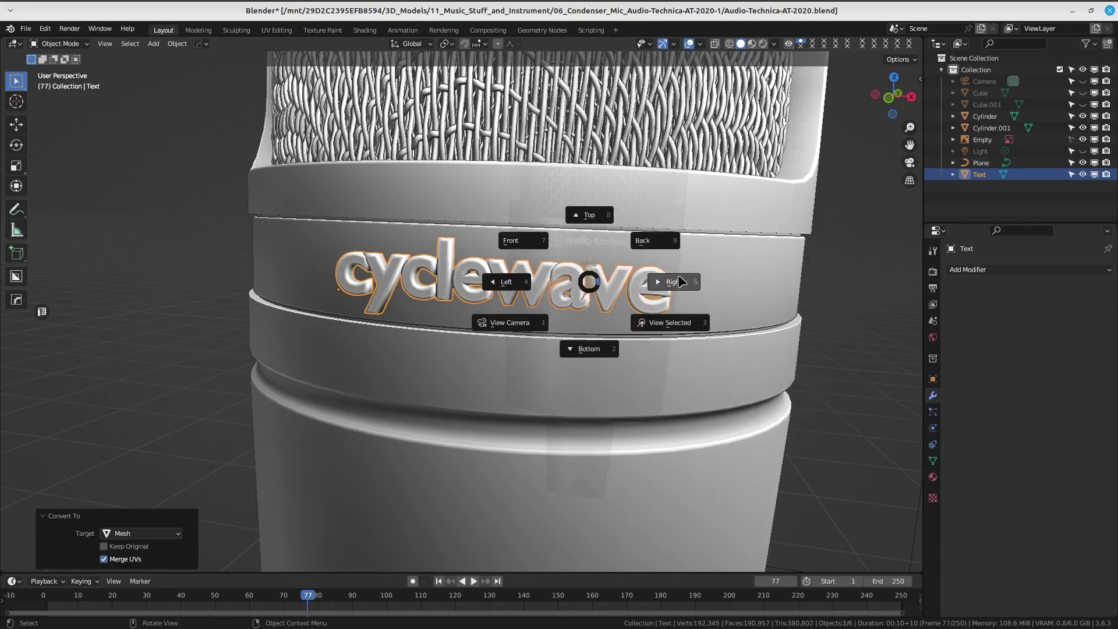
key(Escape)
key(Tab)
mouse_move(690, 284)
middle_down()
mouse_move(411, 346)
mouse_move(467, 298)
mouse_move(526, 290)
middle_up()
Select all vertices of the cyclewave mesh with X-ray enabled.
key(Tab)
click(446, 292)
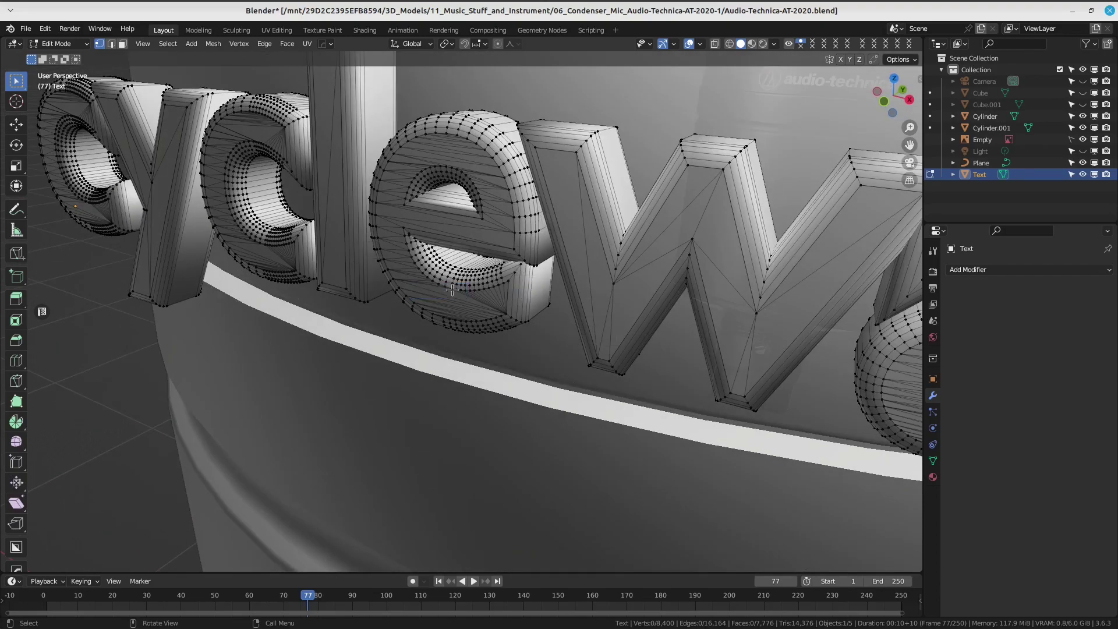
scroll(466, 262, down, 3)
key(a)
scroll(488, 228, down, 2)
key(alt+z)
middle_drag(488, 229, 532, 274)
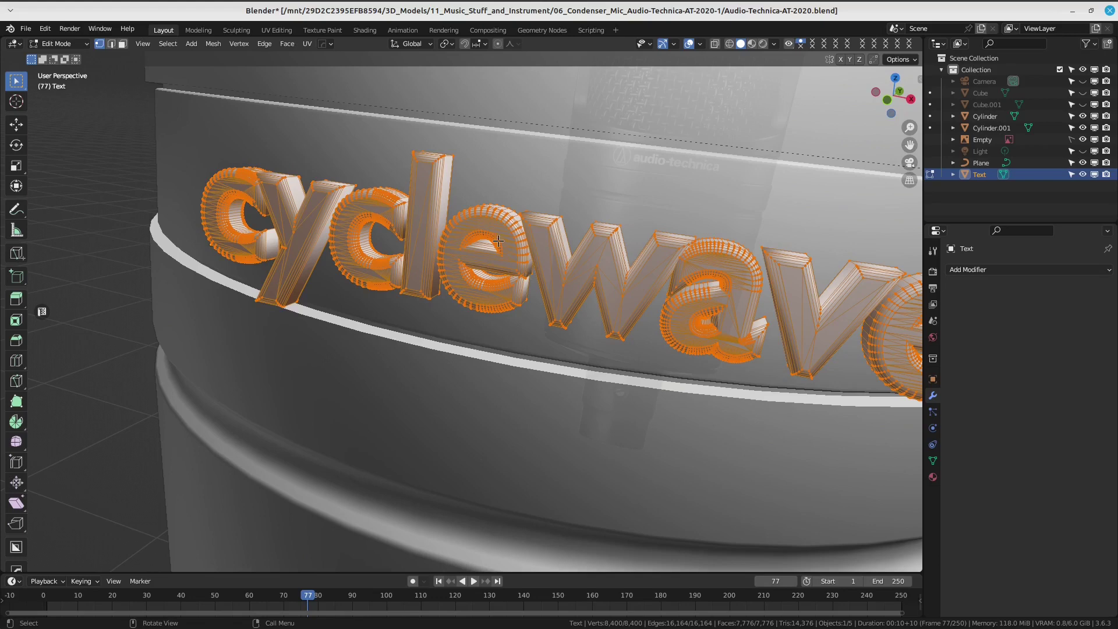
Merge by distance at 0.0001 m, removing 1232 duplicate vertices.
key(m)
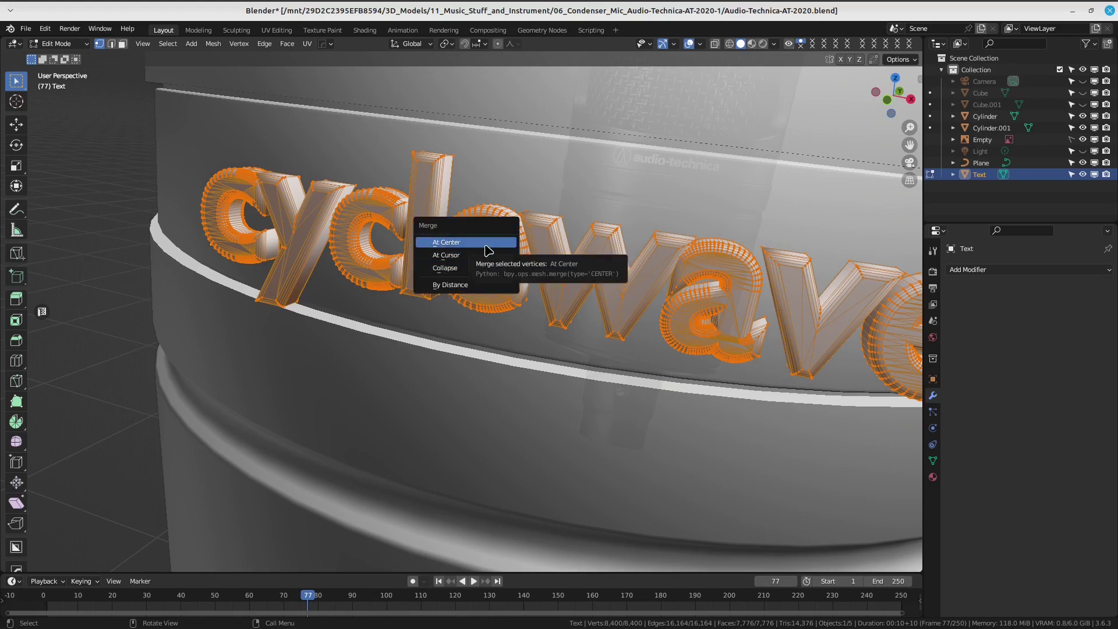
click(474, 284)
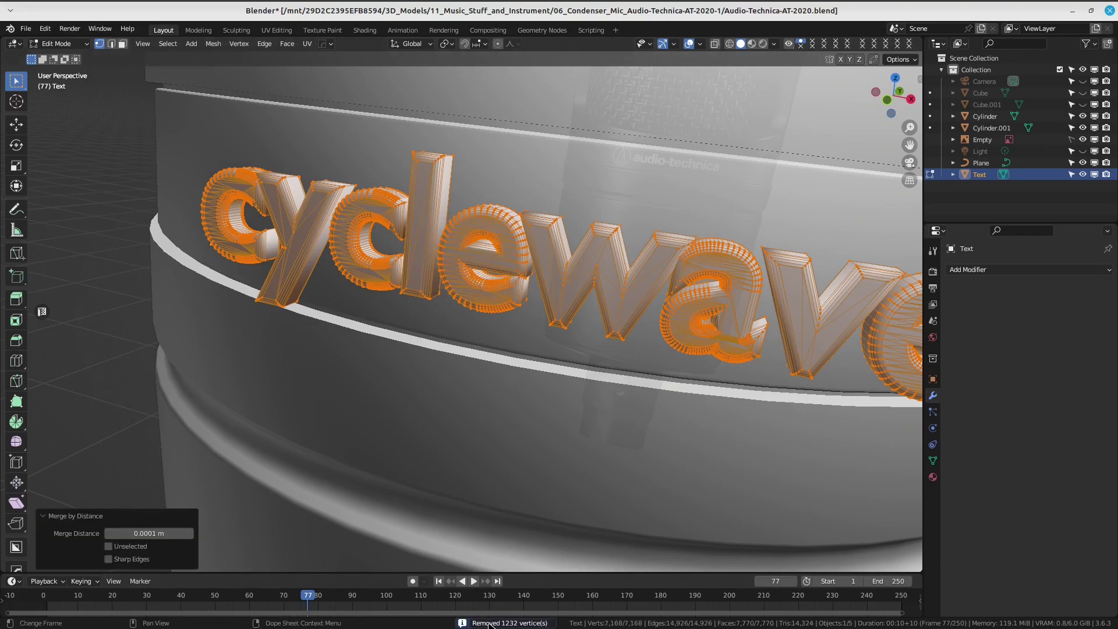
scroll(450, 381, down, 3)
mouse_move(449, 382)
middle_down()
mouse_move(431, 385)
mouse_move(524, 327)
mouse_move(549, 289)
middle_up()
scroll(450, 381, up, 5)
scroll(550, 289, down, 3)
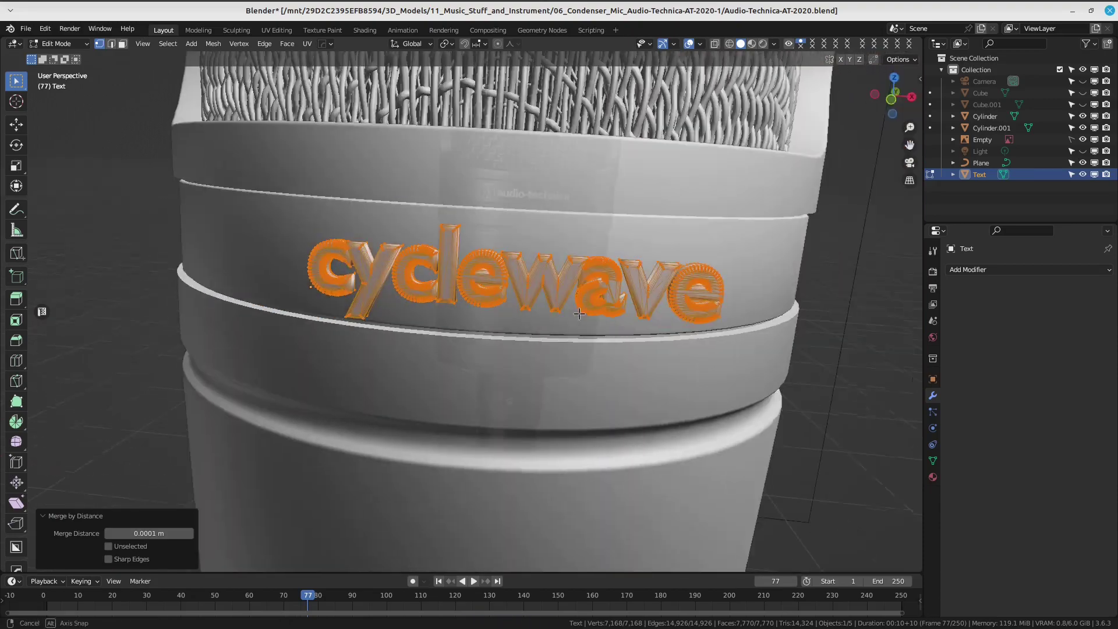
key(Tab)
Return to Object Mode and frame the cyclewave text up close.
click(550, 222)
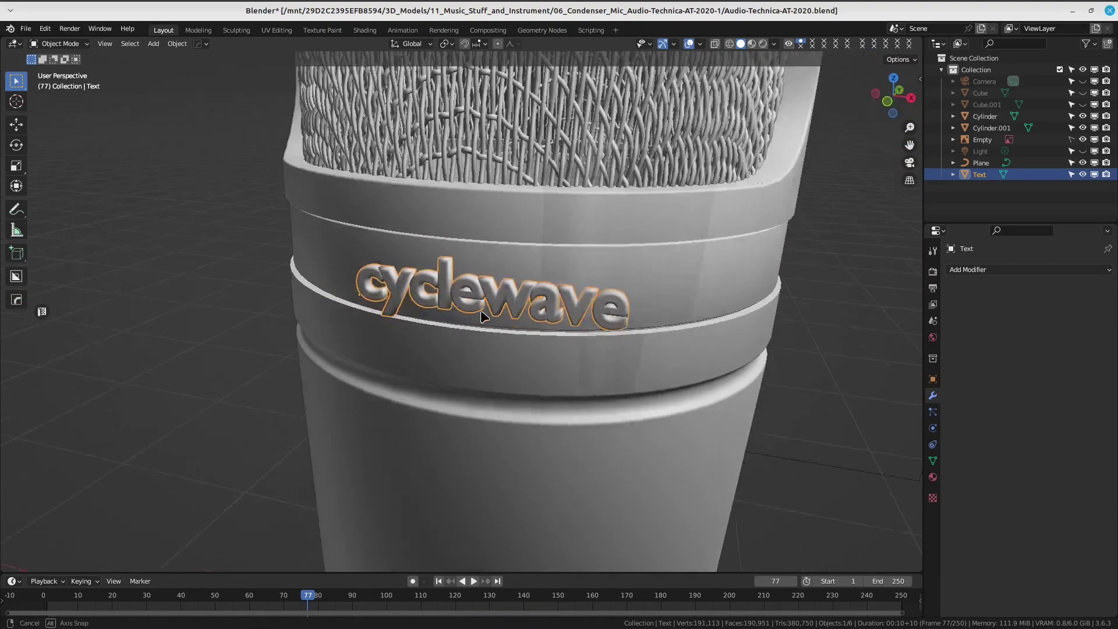
mouse_move(550, 222)
middle_down()
mouse_move(422, 310)
mouse_move(579, 269)
mouse_move(474, 320)
mouse_move(469, 219)
mouse_move(539, 169)
mouse_move(662, 199)
mouse_move(663, 286)
mouse_move(515, 358)
mouse_move(484, 404)
mouse_move(557, 392)
mouse_move(540, 222)
middle_up()
scroll(663, 286, down, 3)
scroll(561, 355, down, 2)
scroll(540, 221, down, 2)
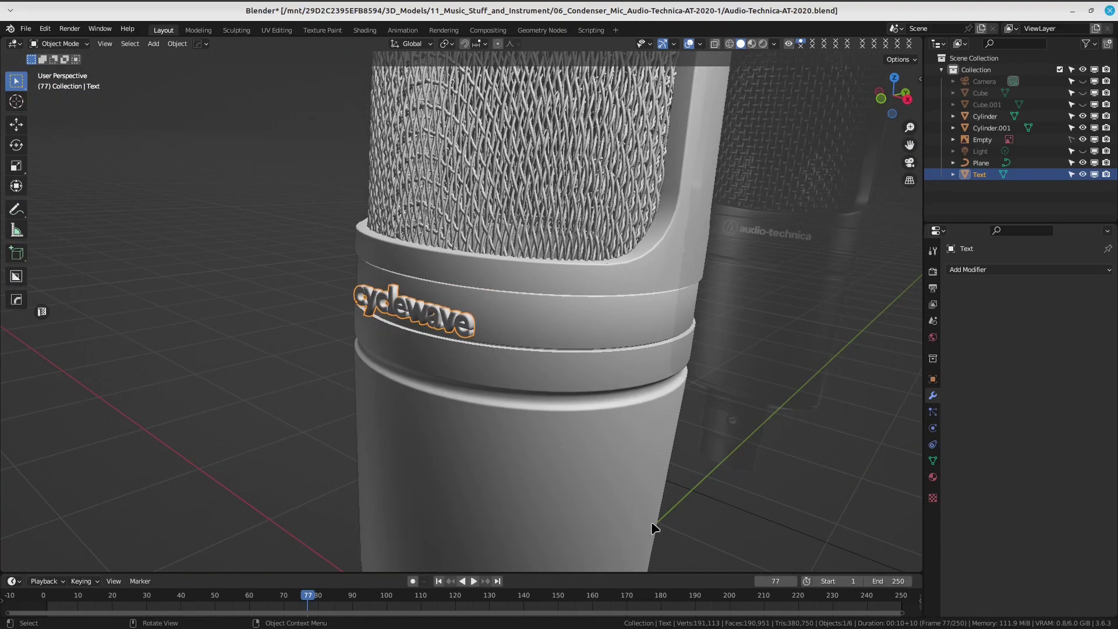
mouse_move(605, 415)
middle_down()
mouse_move(659, 452)
mouse_move(588, 417)
mouse_move(570, 384)
mouse_move(636, 332)
mouse_move(606, 338)
middle_up()
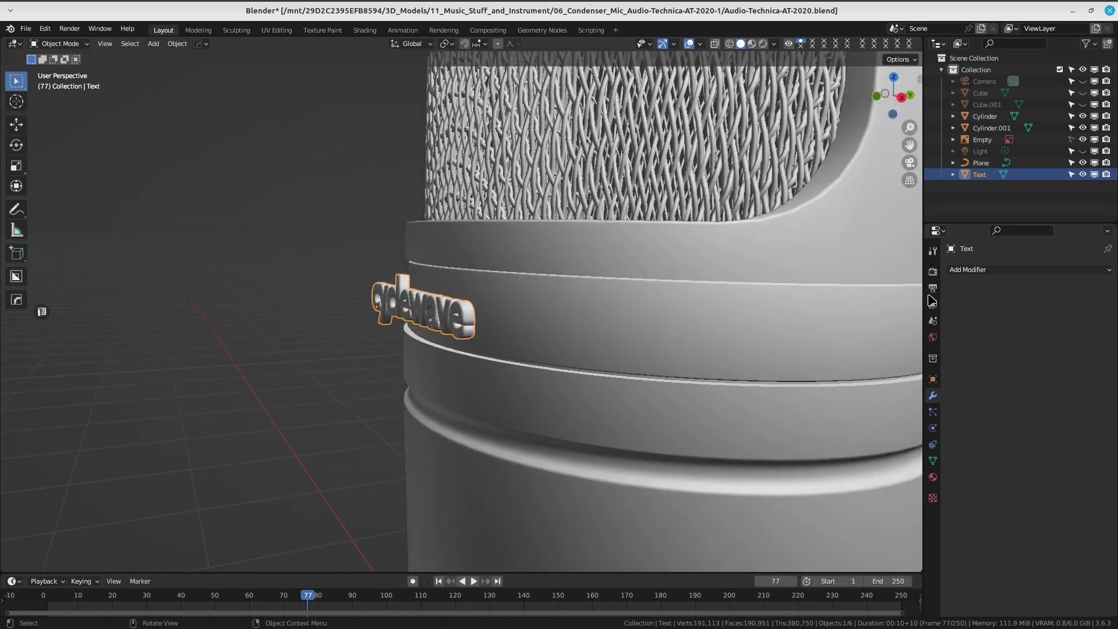
Add a Simple Deform modifier to the text and apply its rotation.
click(990, 270)
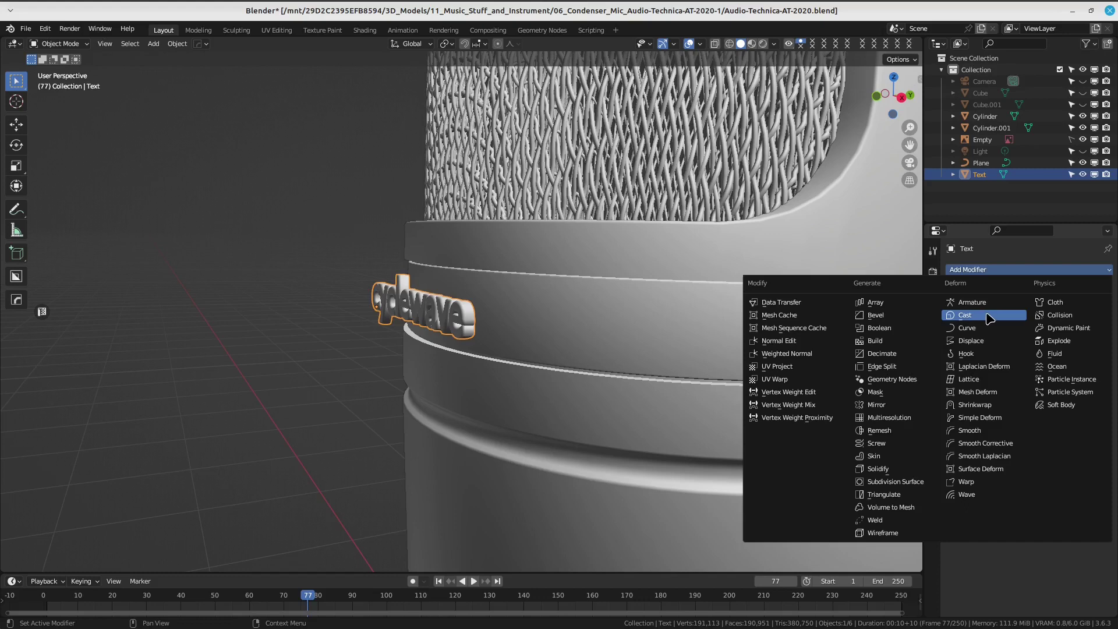
click(1024, 420)
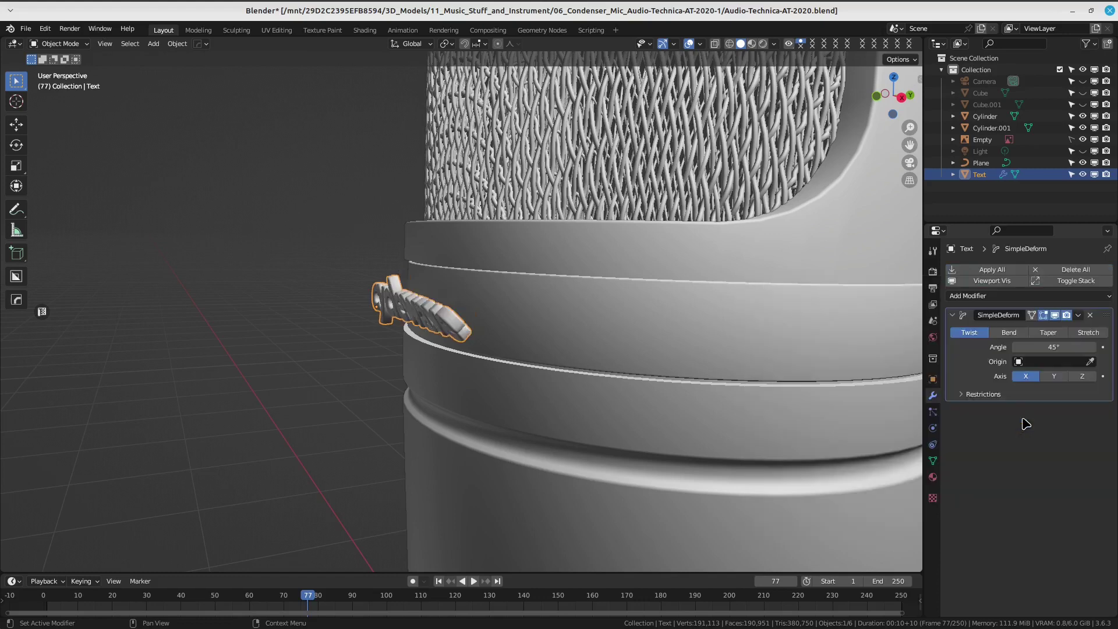
middle_drag(591, 374, 515, 316)
key(ctrl+a)
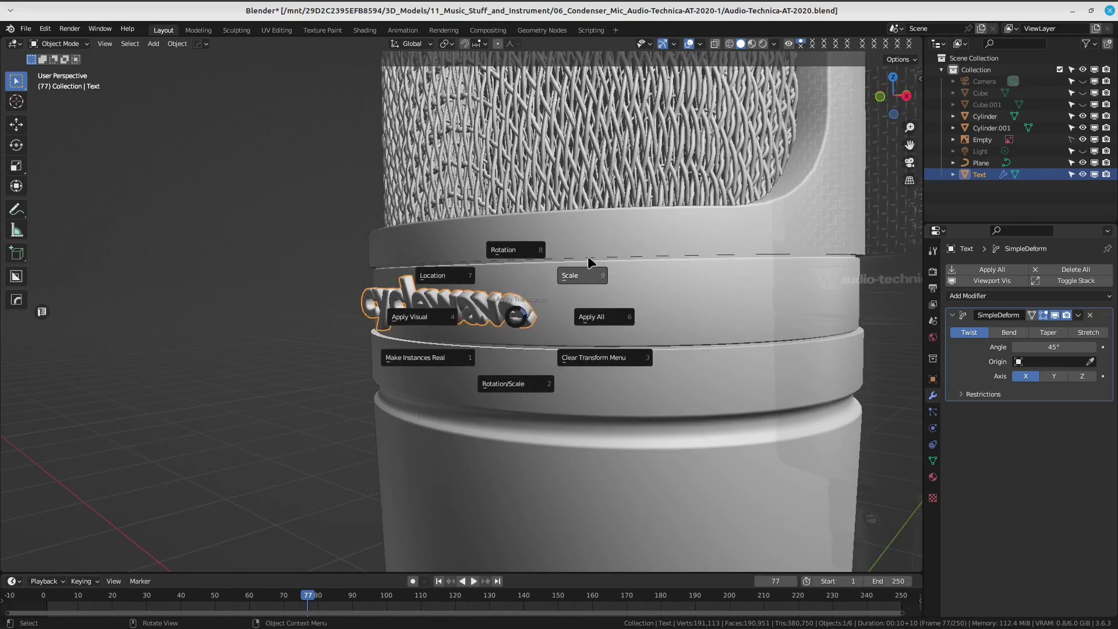
click(492, 246)
middle_drag(511, 250, 553, 367)
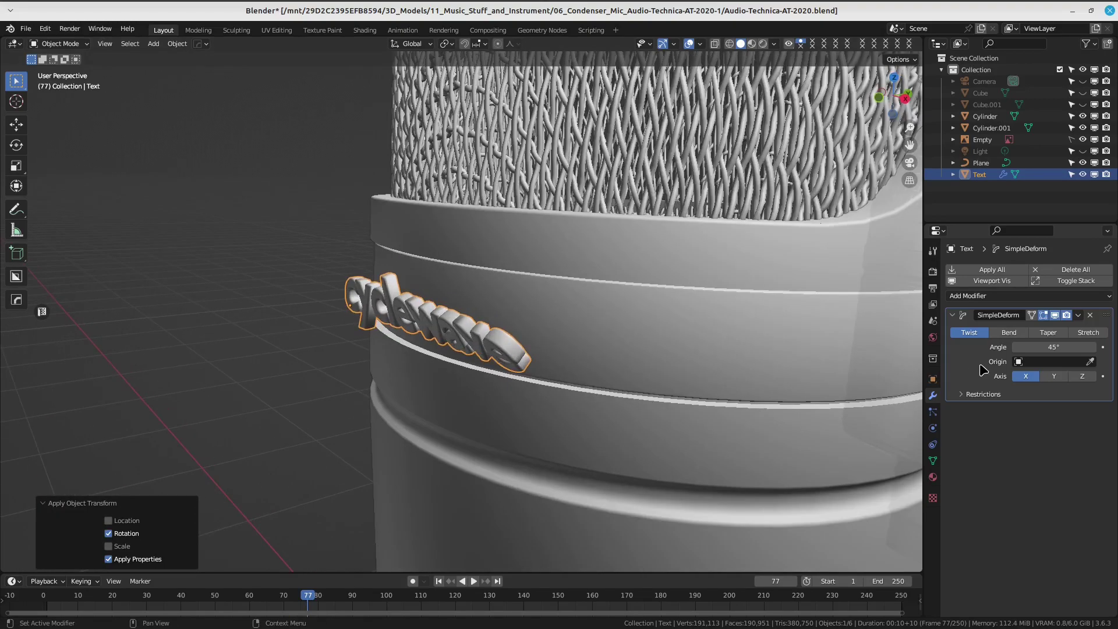
Set the deform to a 45° Bend about Z and check the arc from top view.
click(1082, 376)
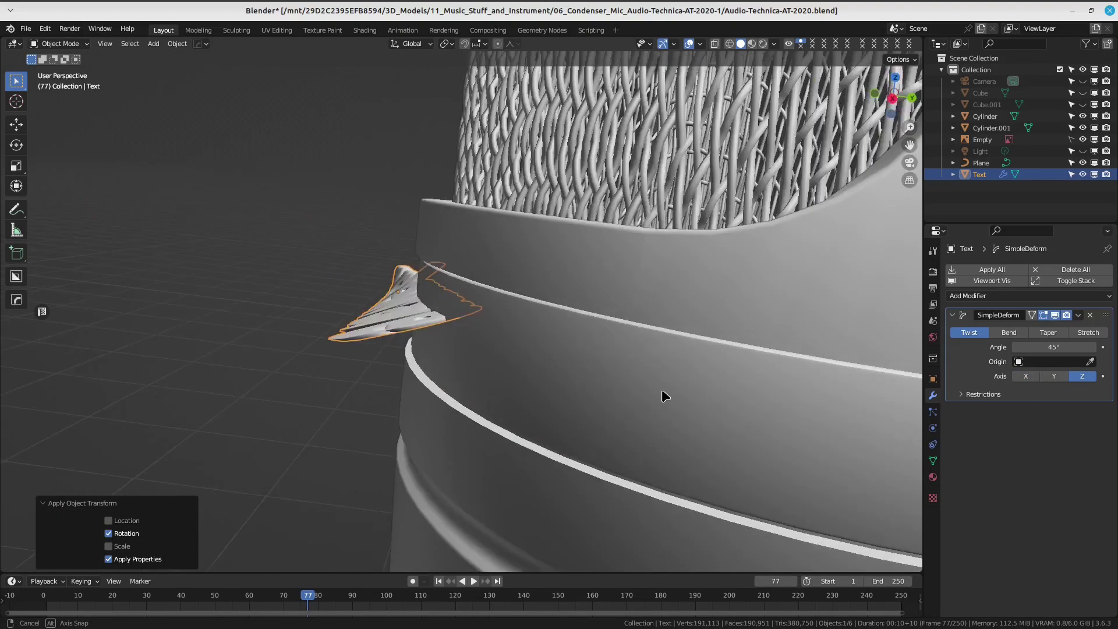
middle_drag(661, 389, 882, 403)
click(1009, 332)
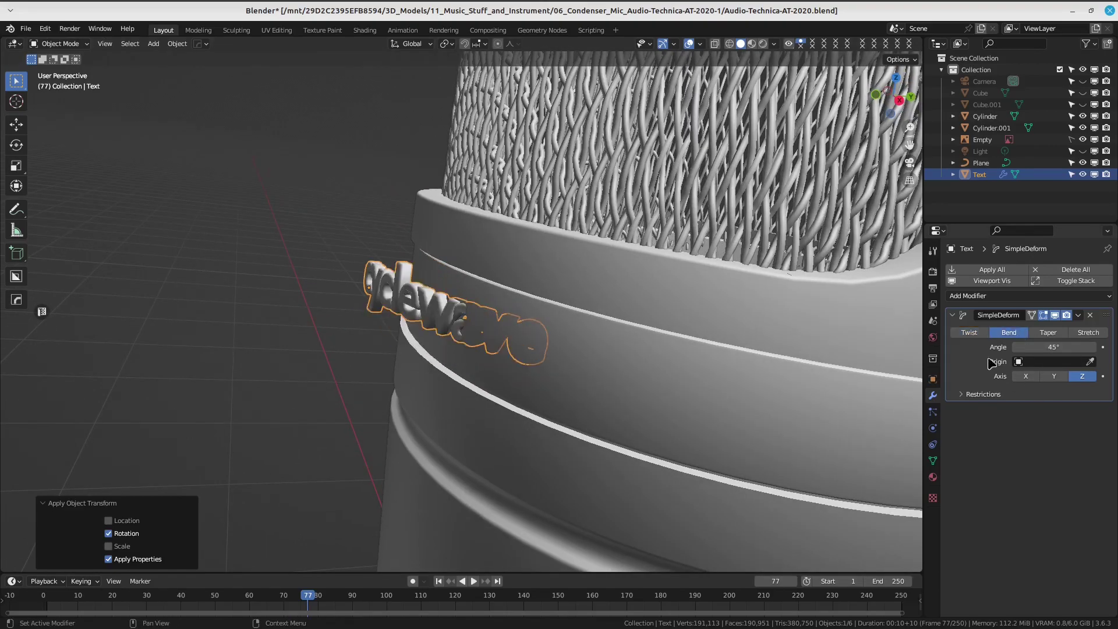
mouse_move(533, 399)
middle_down()
mouse_move(555, 417)
mouse_move(771, 357)
mouse_move(637, 343)
middle_up()
key(KP_7)
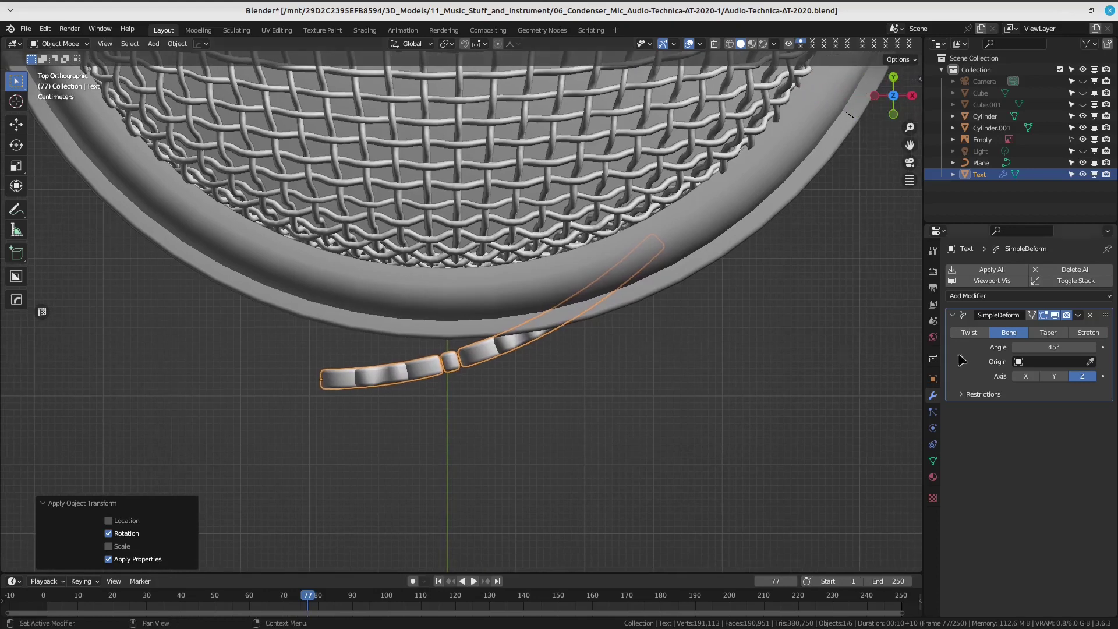
mouse_move(1037, 351)
mouse_down()
mouse_move(1001, 351)
mouse_move(1044, 351)
mouse_up()
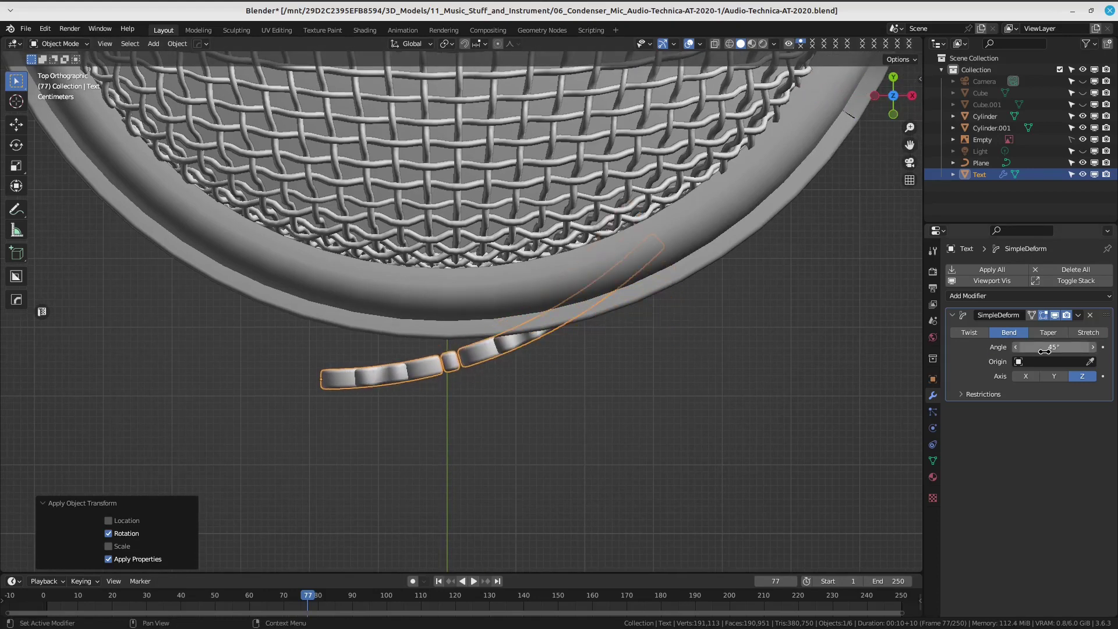
scroll(728, 343, down, 3)
scroll(688, 329, down, 2)
scroll(571, 279, down, 1)
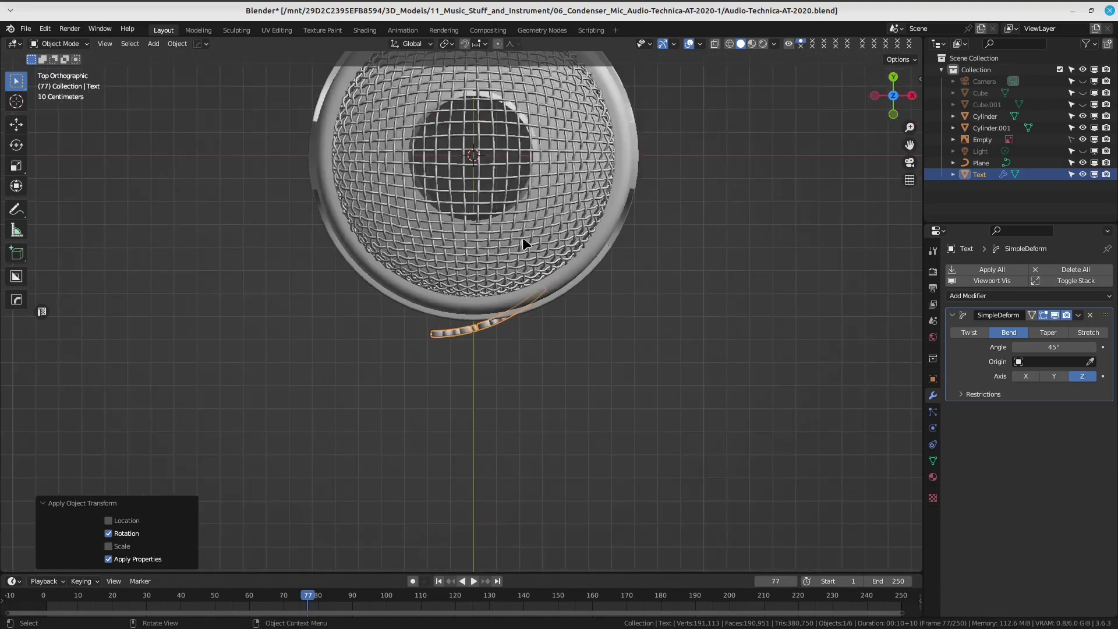
scroll(523, 245, down, 1)
Add a sphere empty, Empty.001, at the scene origin and scale it.
right_click(644, 292)
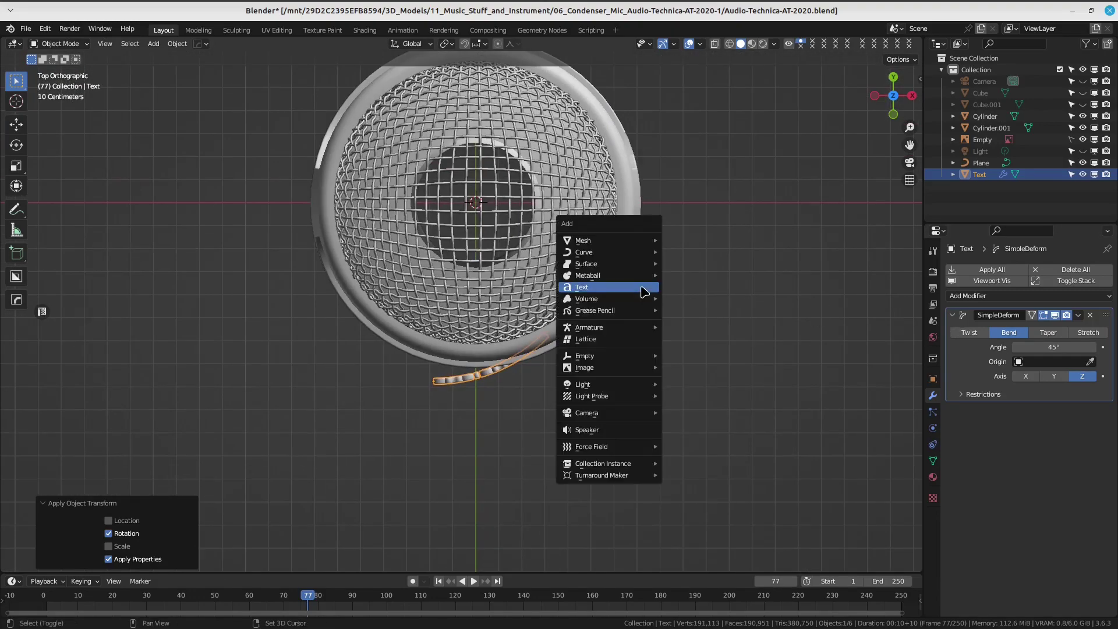
scroll(582, 268, up, 2)
scroll(611, 263, up, 1)
key(shift+a)
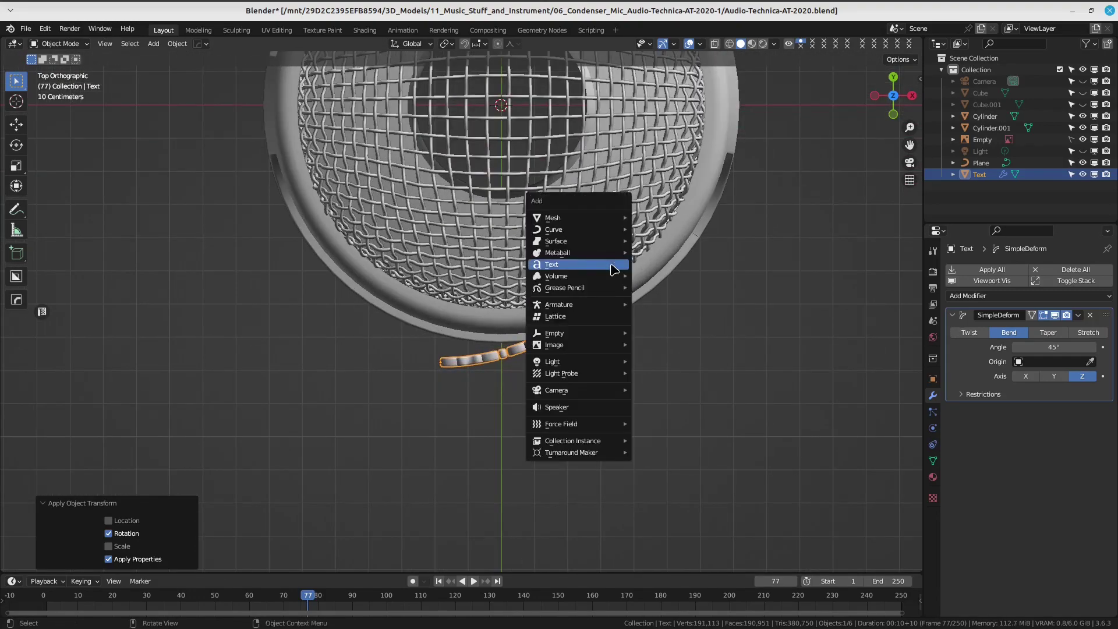
mouse_move(584, 356)
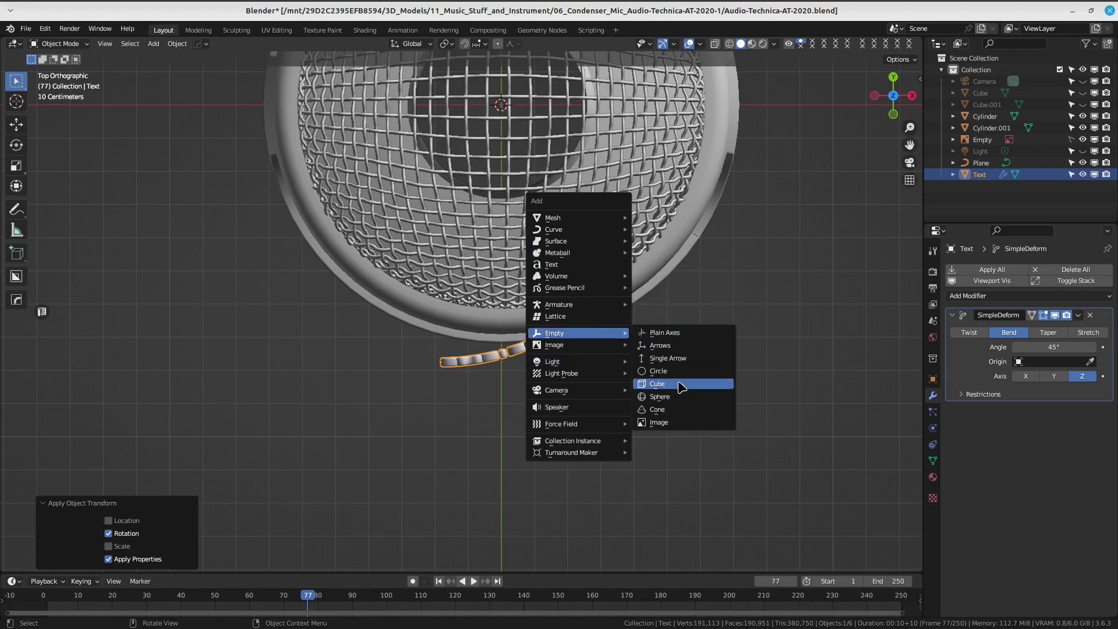
click(659, 396)
scroll(623, 347, down, 3)
key(s)
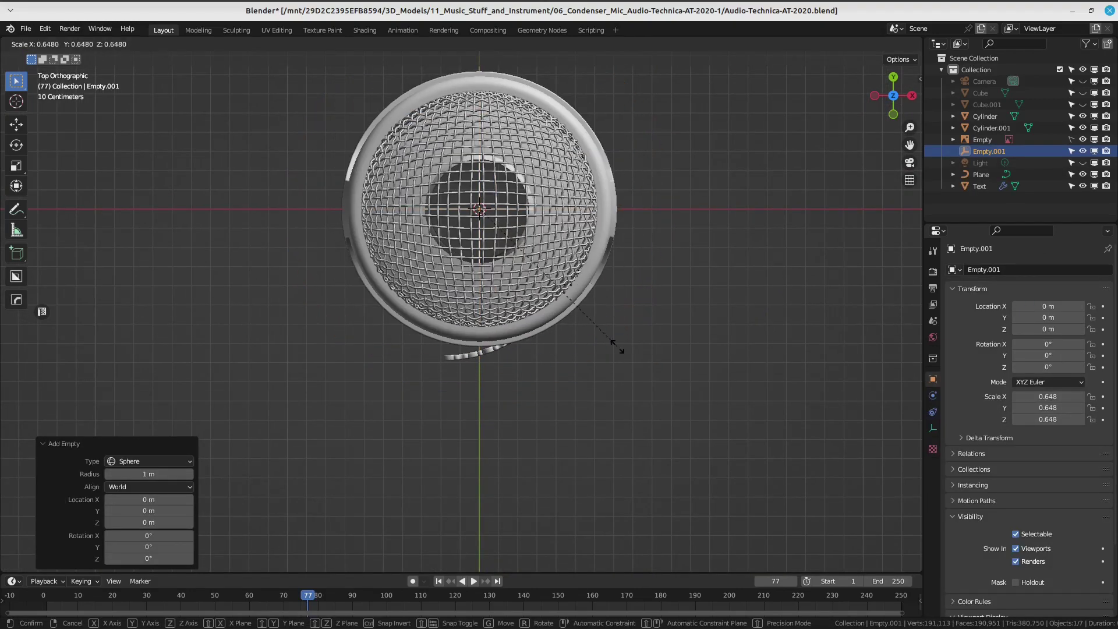
click(617, 347)
mouse_move(617, 348)
middle_down()
mouse_move(566, 325)
mouse_move(556, 434)
middle_up()
Select the cyclewave text and apply all its transforms.
click(566, 325)
click(556, 434)
click(608, 397)
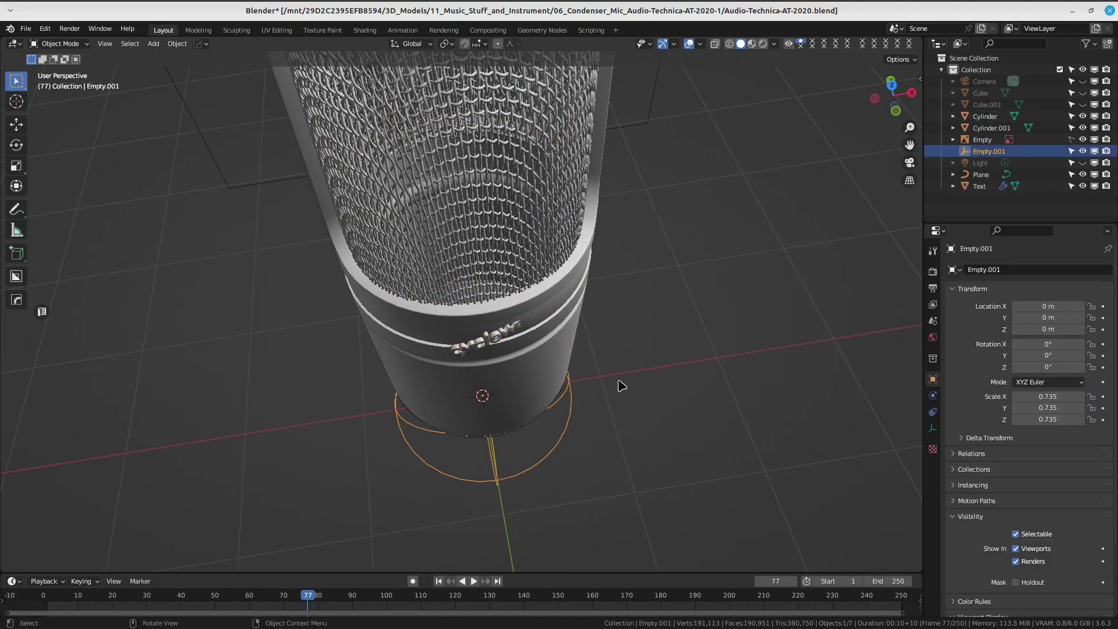
click(502, 341)
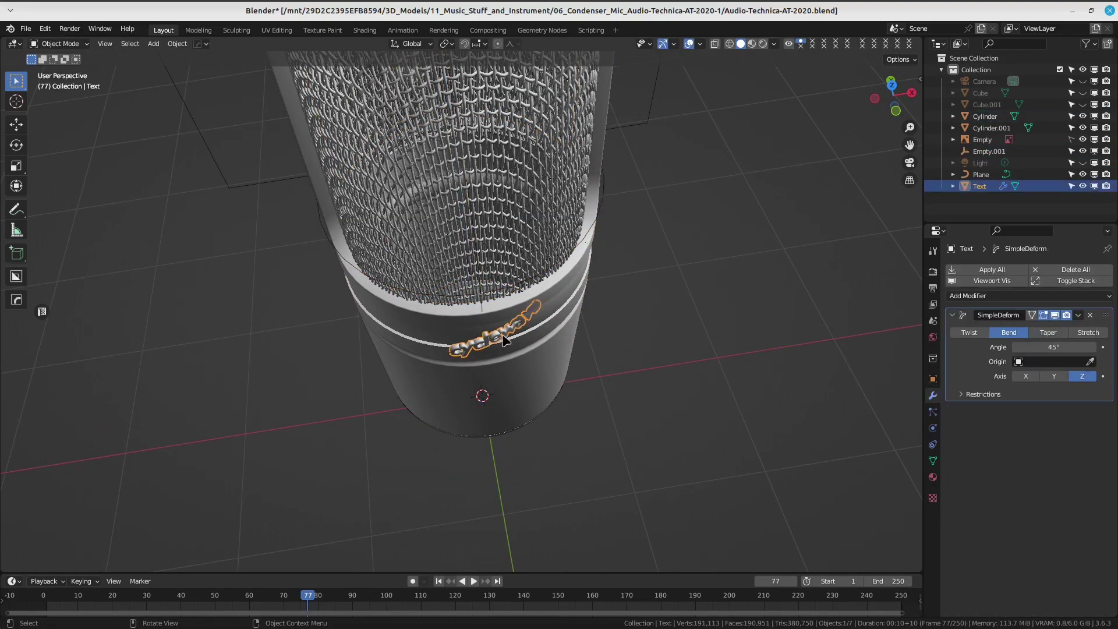
middle_drag(502, 341, 597, 312)
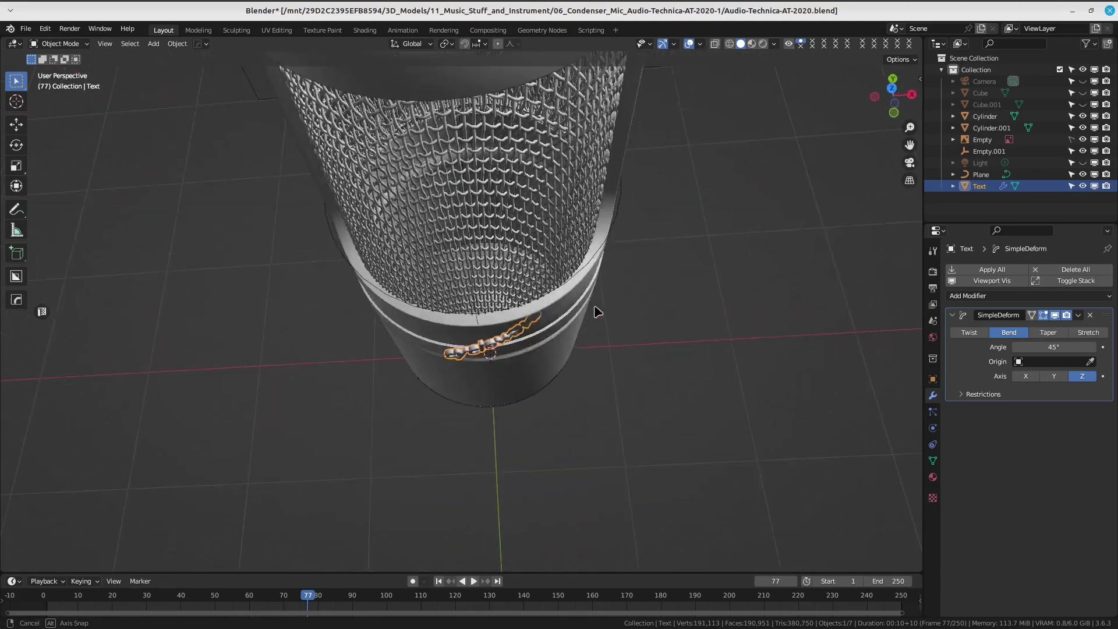
key(KP_7)
key(ctrl+a)
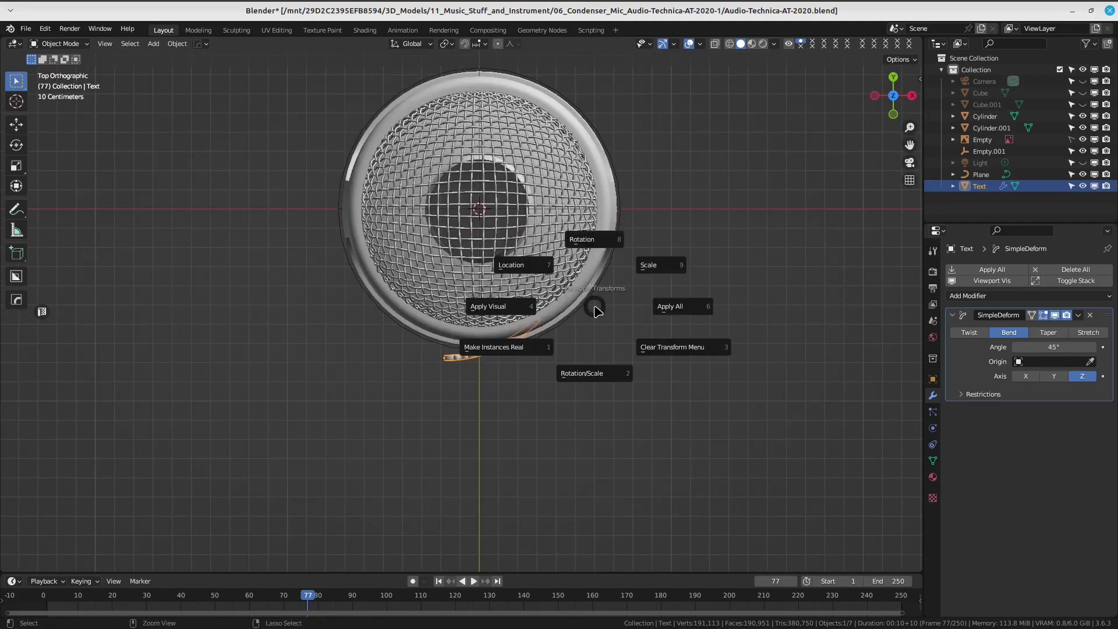
click(674, 317)
Scale the cyclewave text narrower along the X axis.
mouse_move(674, 316)
middle_down()
mouse_move(555, 271)
mouse_move(661, 319)
middle_up()
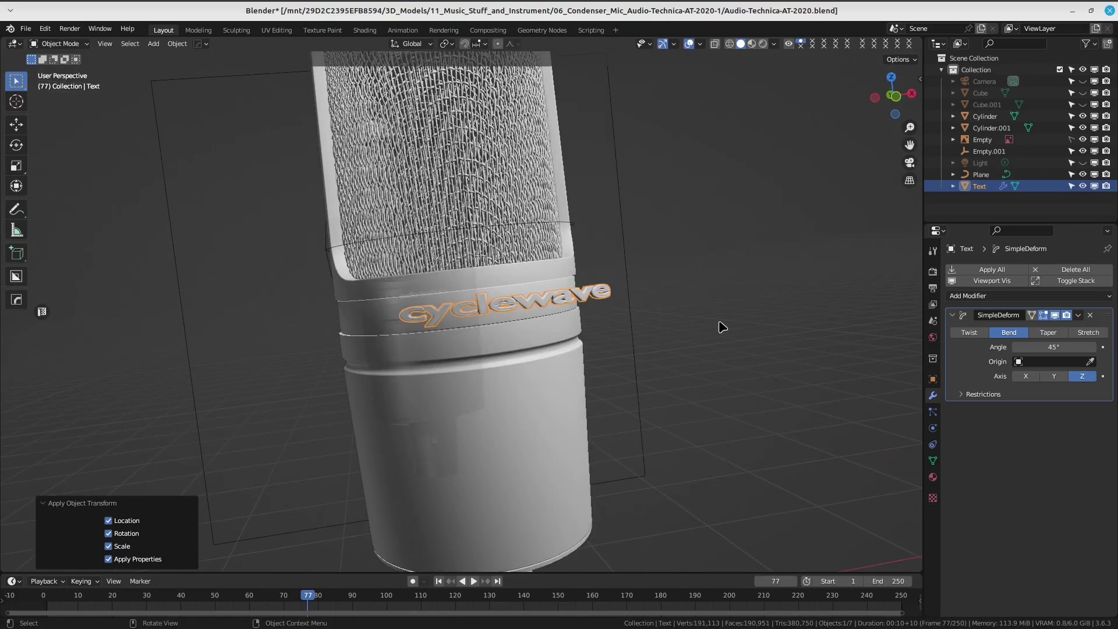
key(s)
key(x)
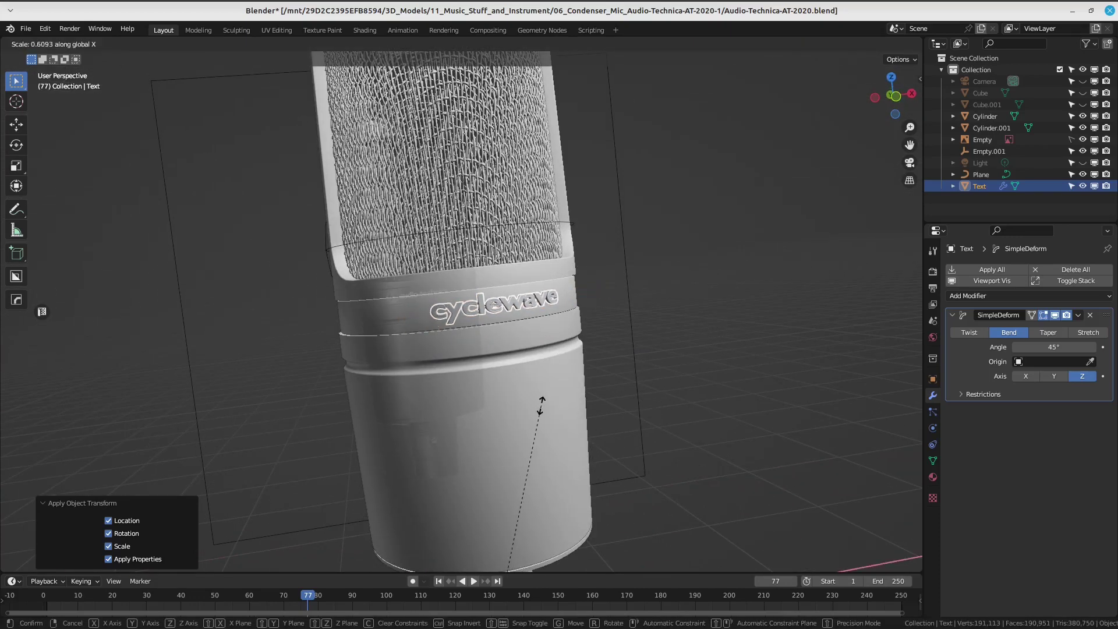
click(540, 399)
key(KP_1)
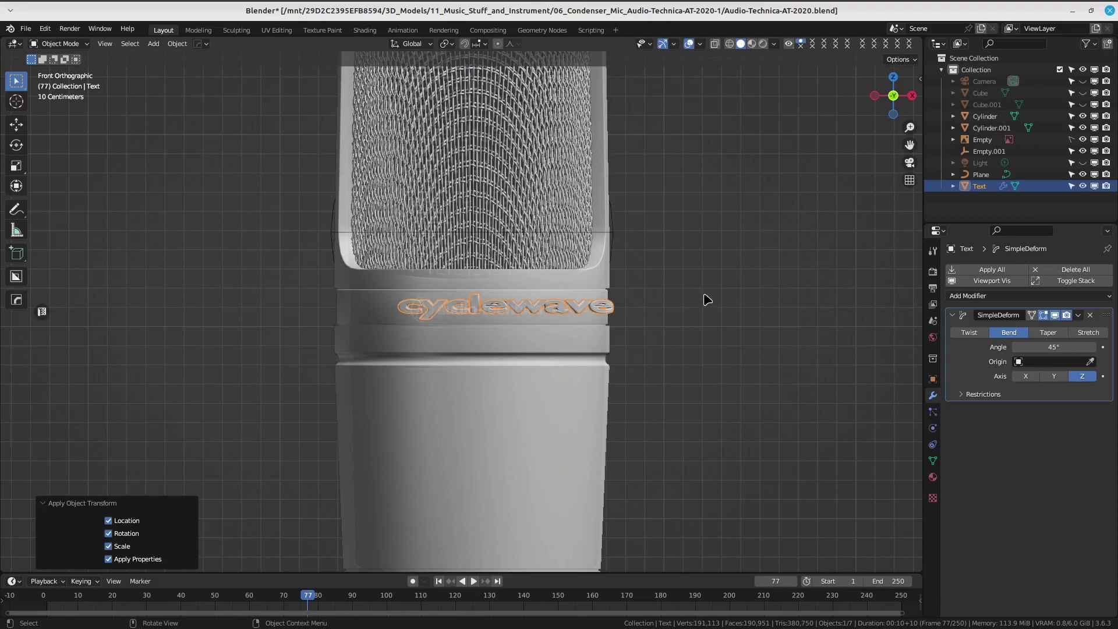
Narrow the cyclewave text along X and orbit around the mic to inspect it.
key(s)
key(x)
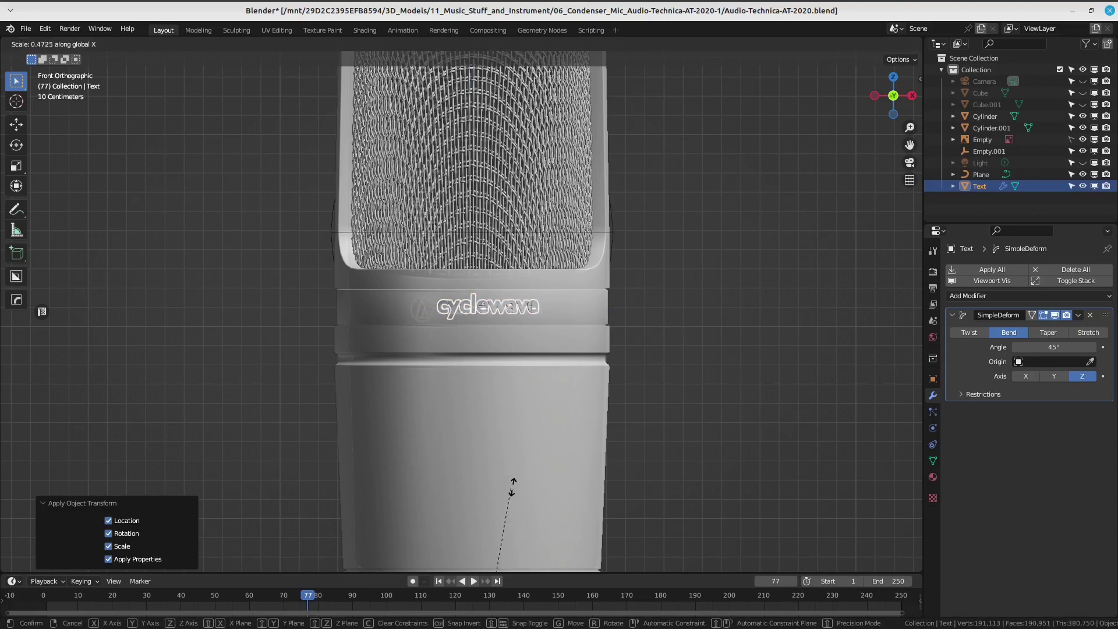
click(512, 486)
mouse_move(528, 476)
middle_down()
mouse_move(528, 505)
mouse_move(532, 324)
middle_up()
mouse_move(512, 431)
middle_down()
mouse_move(691, 287)
mouse_move(439, 367)
mouse_move(624, 215)
mouse_move(542, 354)
mouse_move(462, 280)
middle_up()
scroll(606, 274, up, 3)
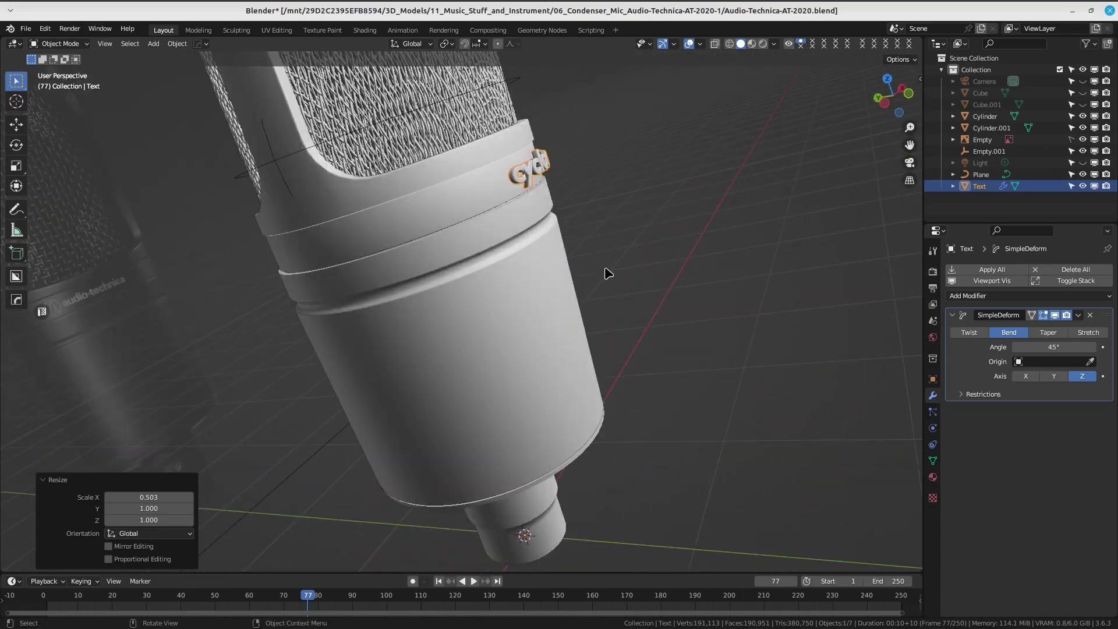
scroll(524, 419, up, 2)
mouse_move(524, 419)
middle_down()
mouse_move(455, 366)
mouse_move(541, 322)
middle_up()
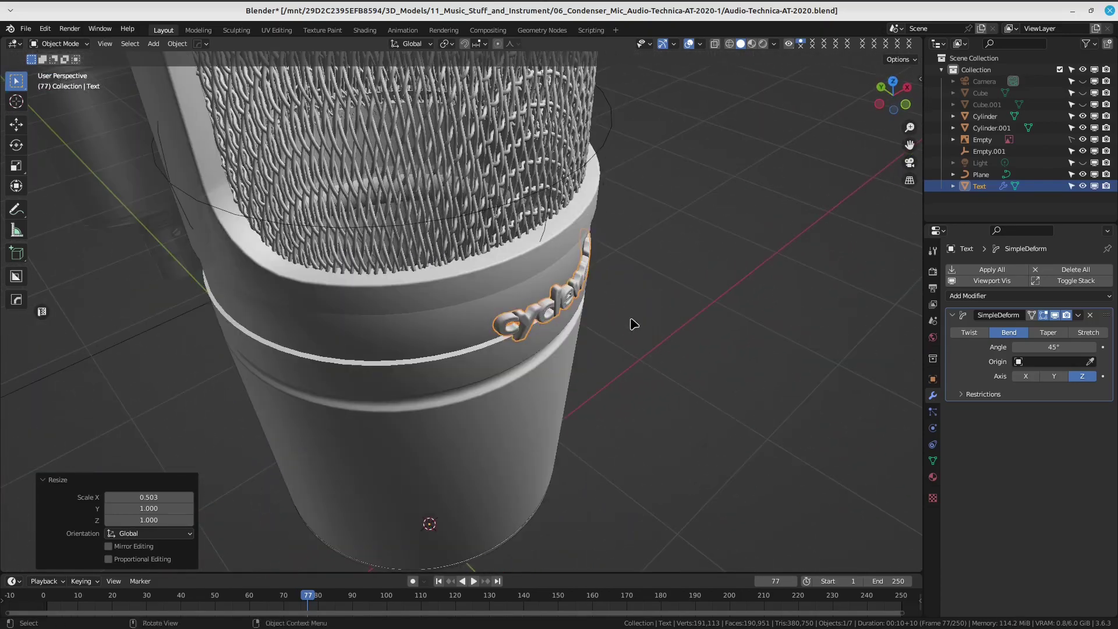
mouse_move(633, 323)
middle_down()
mouse_move(561, 419)
mouse_move(699, 351)
middle_up()
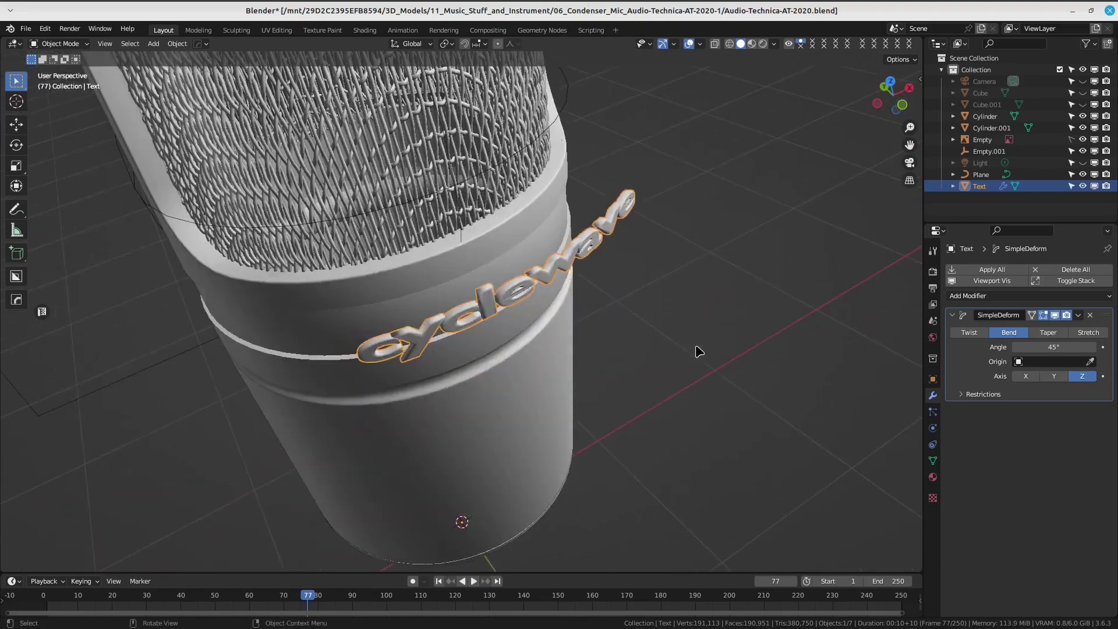
Experiment with the Simple Deform bend angle and axis, settling on a 72.8° Z bend.
mouse_move(1053, 348)
mouse_down()
mouse_move(1025, 347)
mouse_move(1053, 348)
mouse_up()
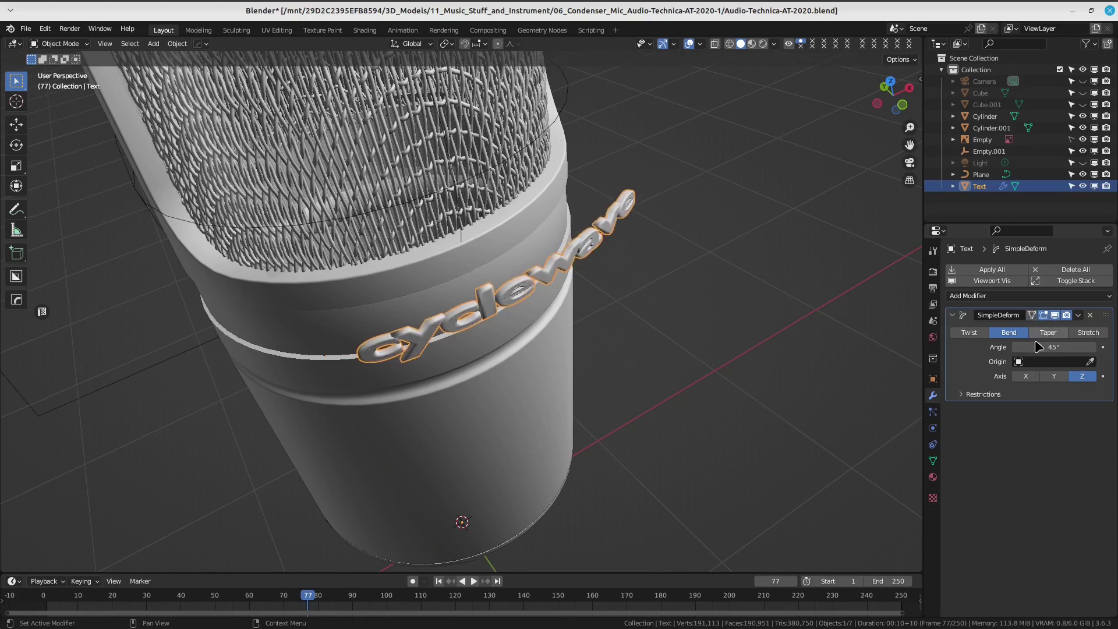
mouse_move(1053, 347)
mouse_down()
mouse_move(1043, 348)
mouse_move(1053, 347)
mouse_up()
mouse_move(728, 256)
middle_down()
mouse_move(573, 439)
mouse_move(535, 397)
middle_up()
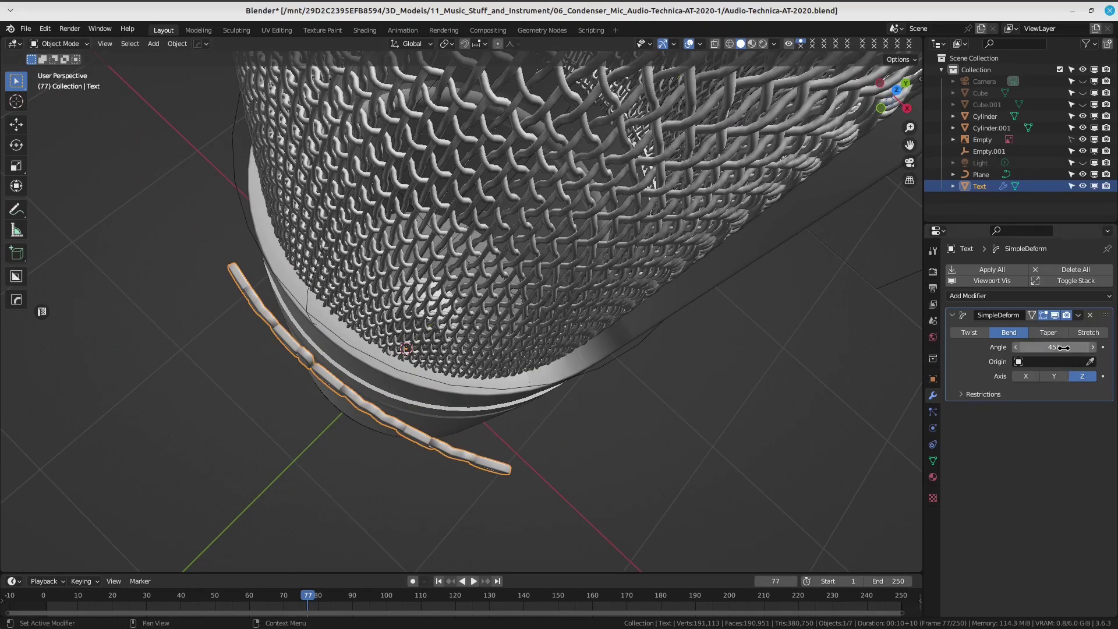
drag(1063, 348, 1077, 348)
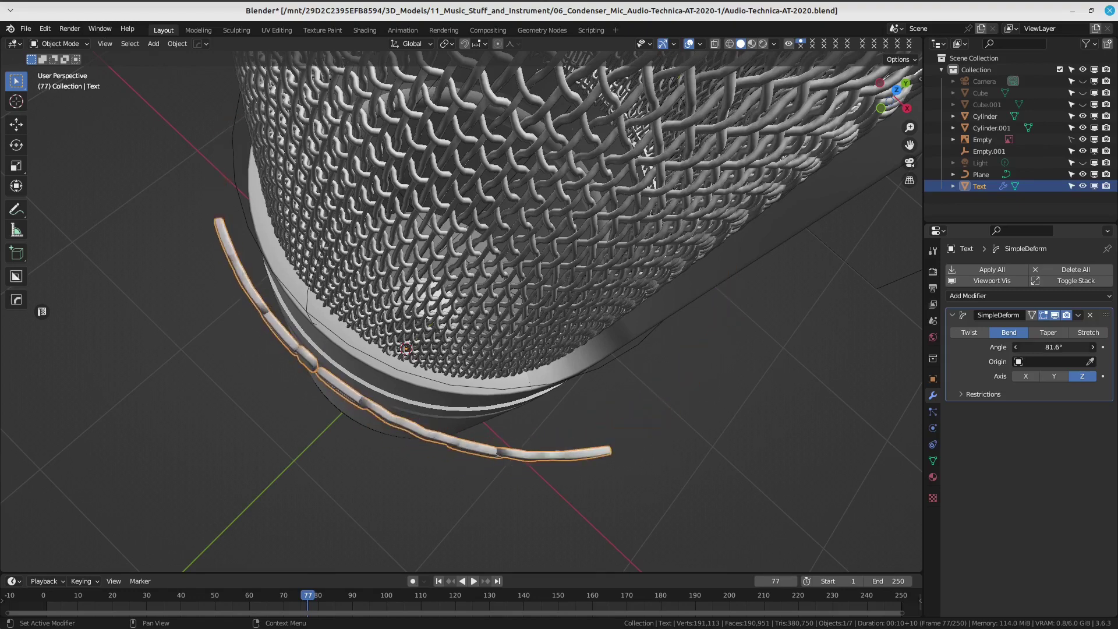
key(ctrl+z)
mouse_move(900, 419)
middle_down()
mouse_move(649, 332)
mouse_move(521, 411)
middle_up()
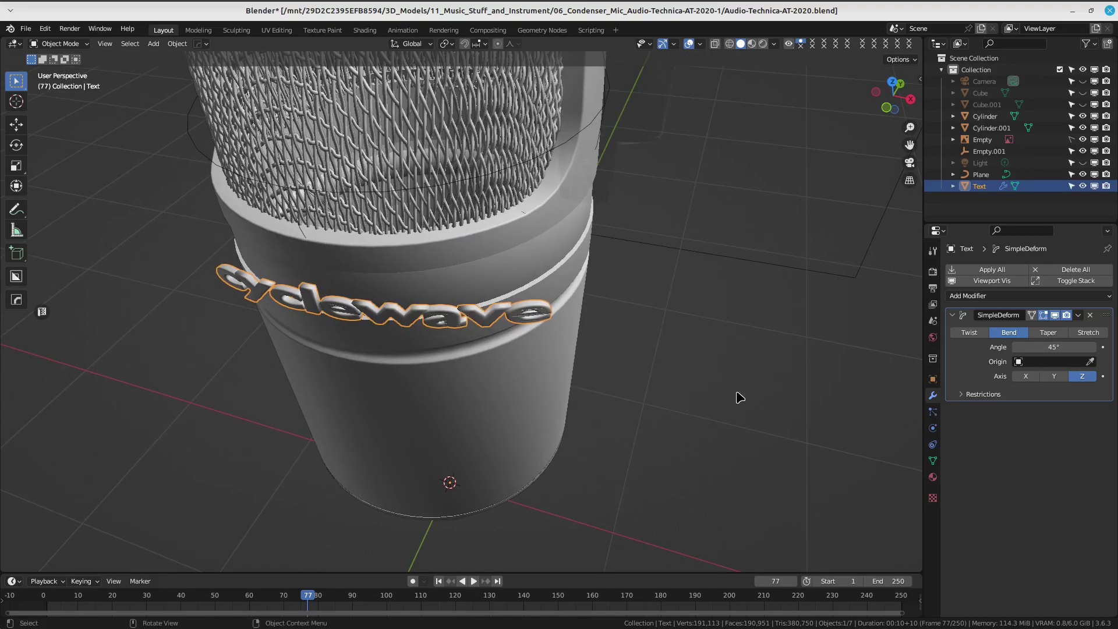
click(1053, 376)
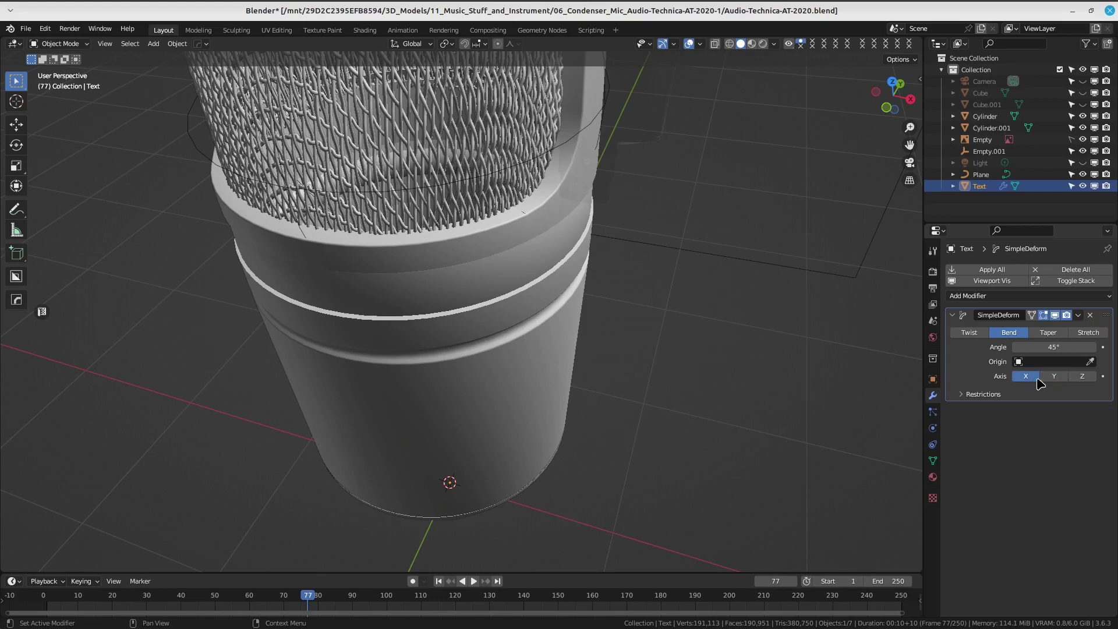
click(1082, 376)
drag(1054, 347, 1084, 347)
Try X scales of 0.697 and then 1.148 on the text.
middle_drag(514, 360, 571, 262)
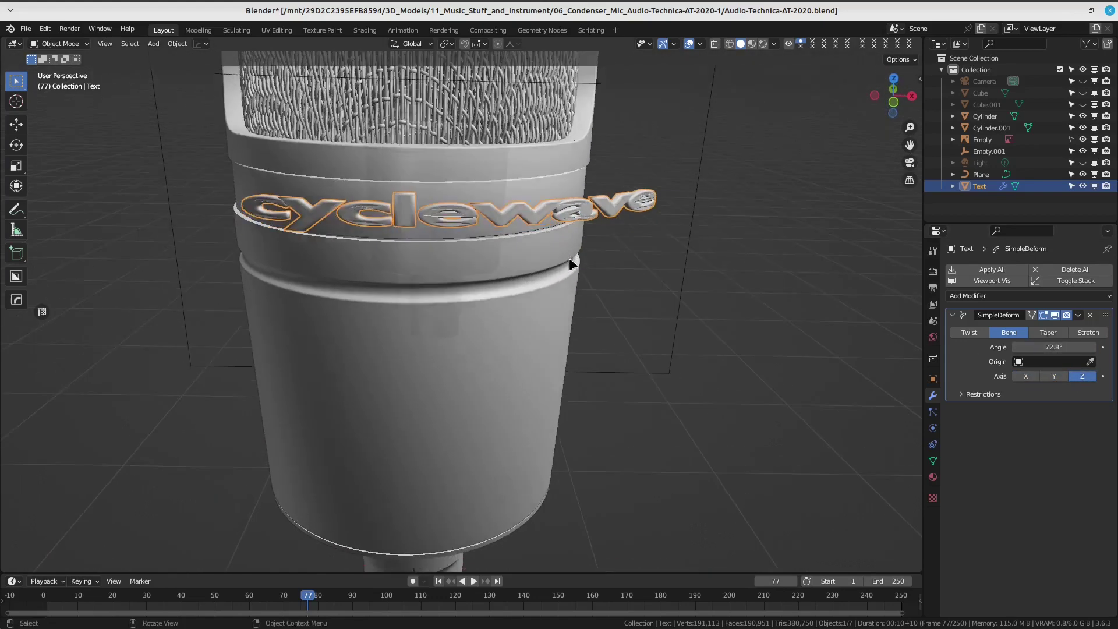
key(s)
key(x)
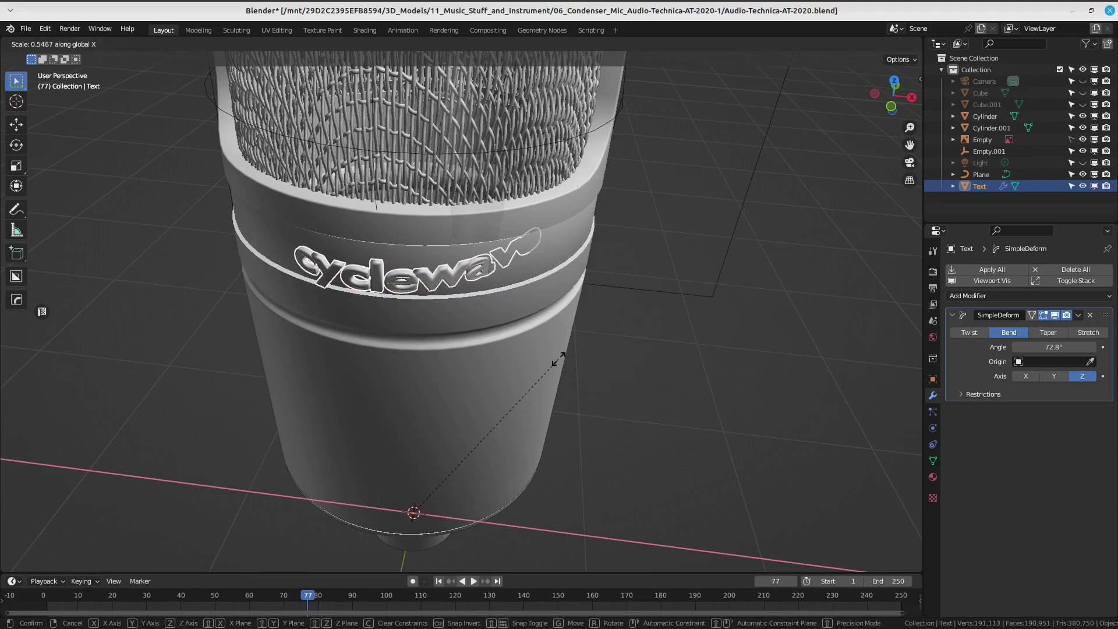
click(637, 363)
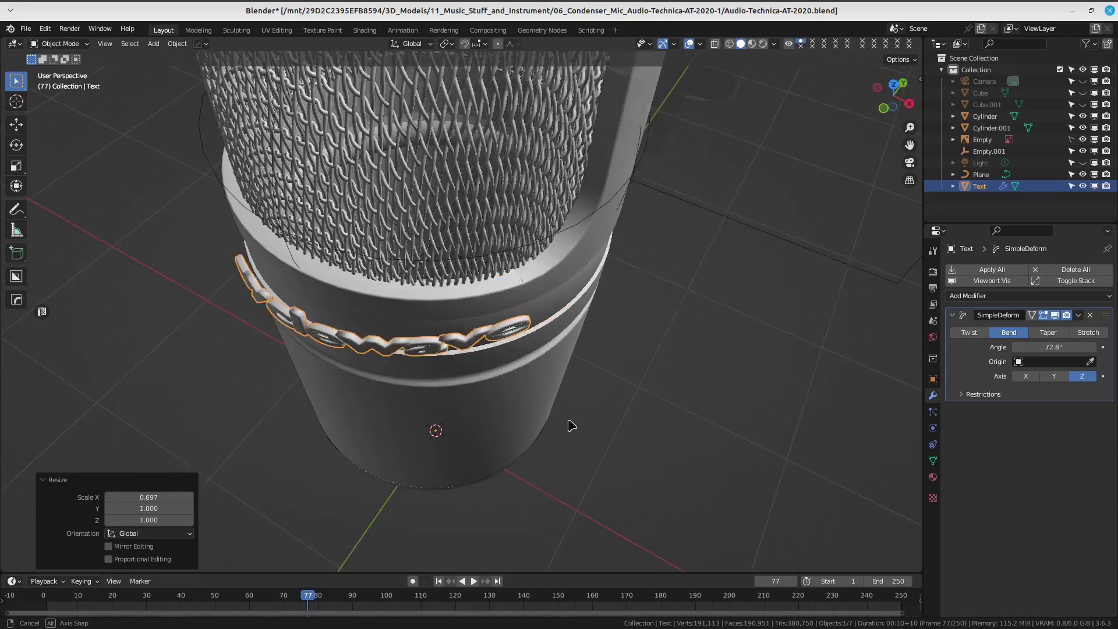
mouse_move(570, 425)
middle_down()
mouse_move(535, 490)
mouse_move(548, 497)
middle_up()
key(x)
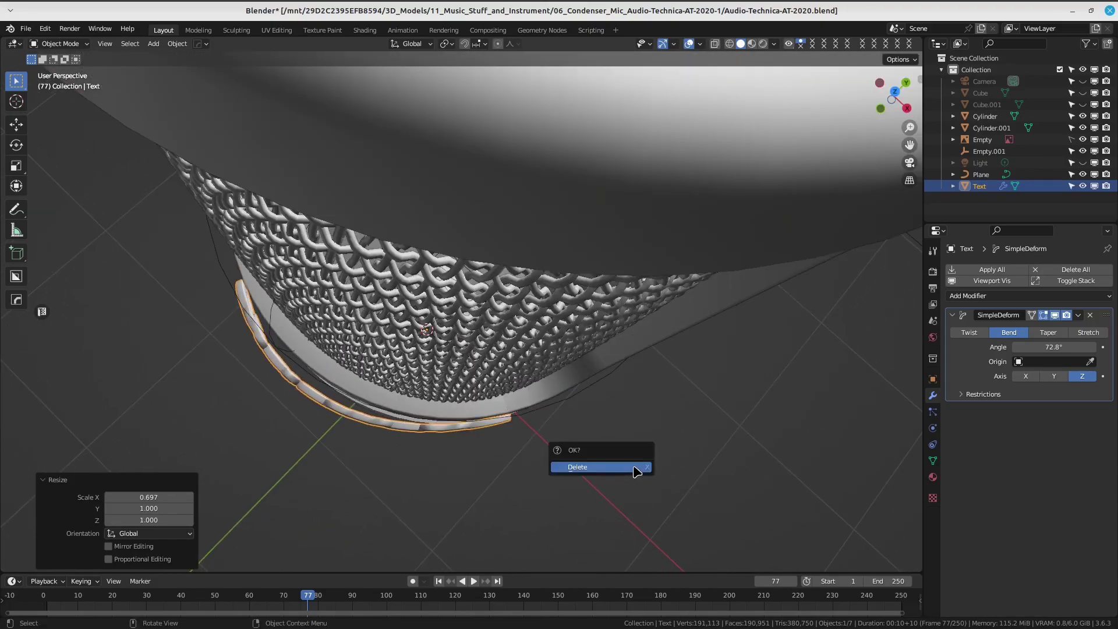
key(s)
key(x)
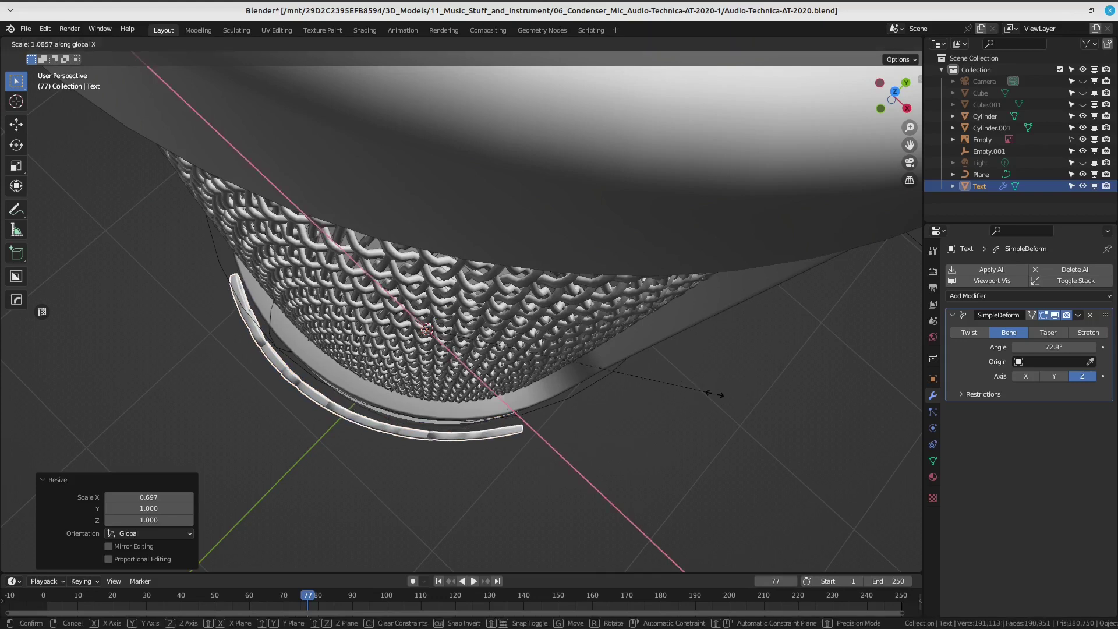
click(728, 399)
From the top view, set the text's X scale to 0.950.
key(KP_7)
key(KP_7)
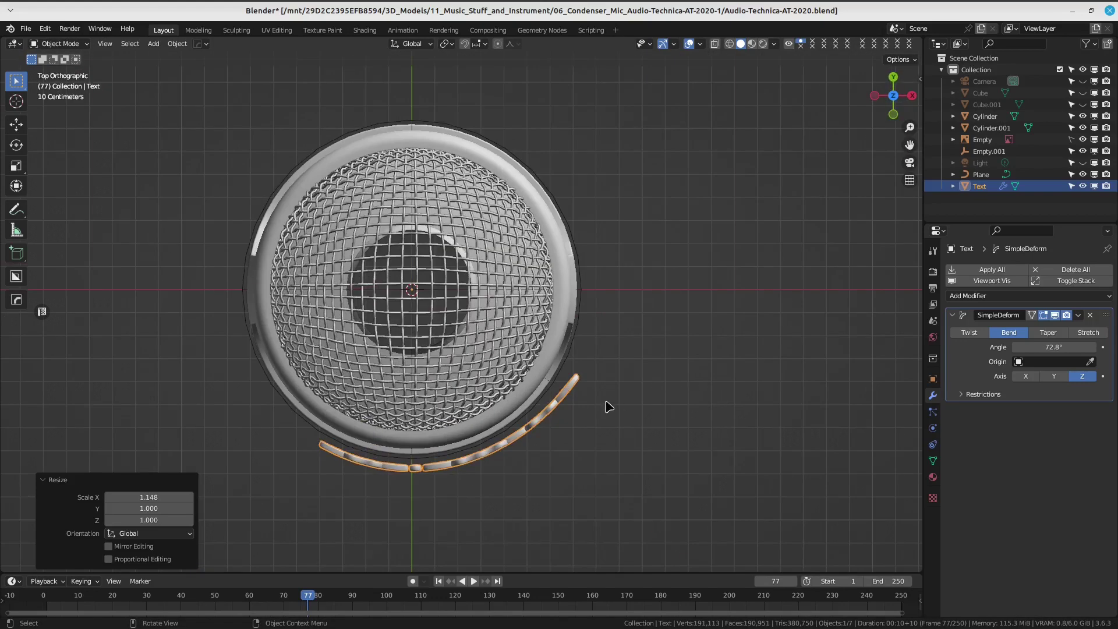
scroll(606, 406, up, 1)
scroll(624, 379, up, 1)
key(s)
key(x)
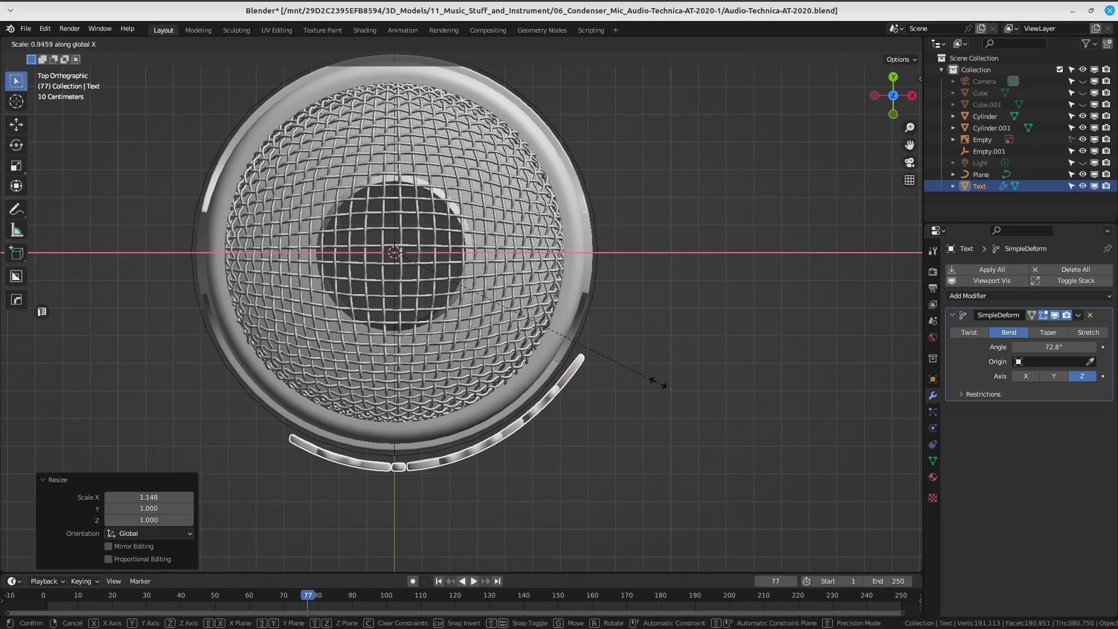
click(659, 382)
mouse_move(457, 416)
middle_down()
mouse_move(467, 211)
mouse_move(491, 289)
mouse_move(547, 241)
mouse_move(533, 281)
mouse_move(539, 326)
mouse_move(487, 323)
middle_up()
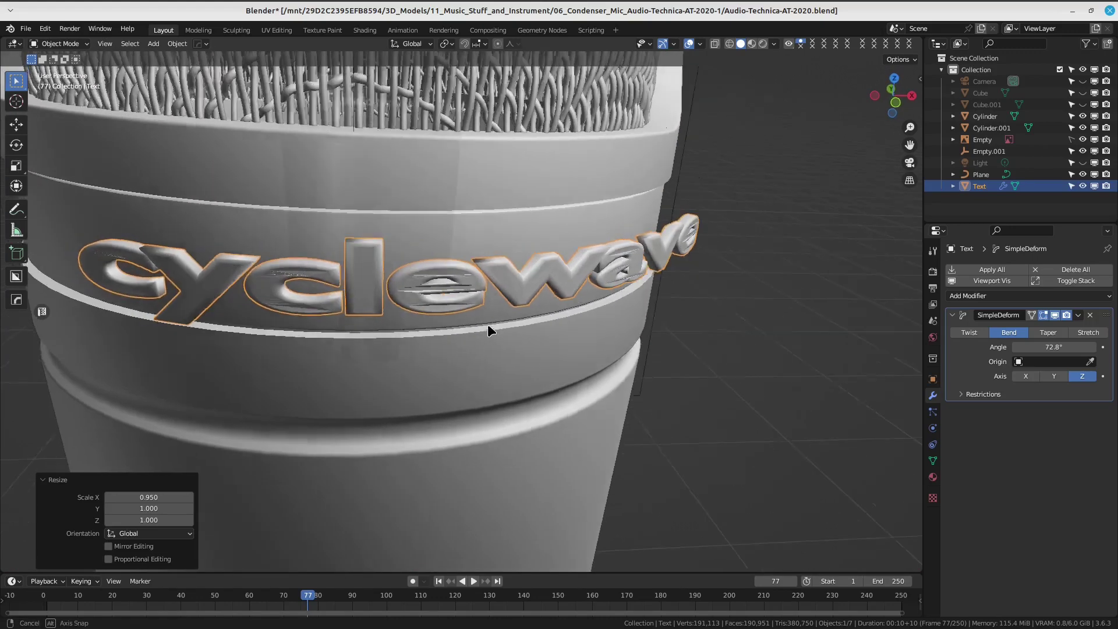
scroll(487, 324, up, 2)
Keep the 0.950 width and switch the viewport to wireframe.
key(s)
key(x)
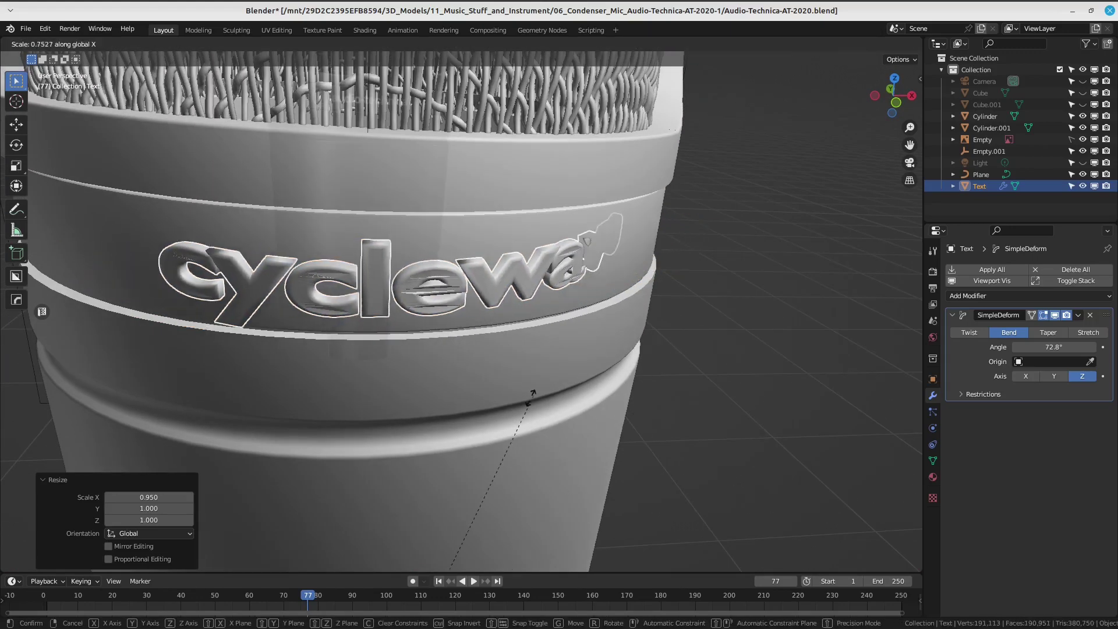
key(Escape)
shift+middle_drag(522, 489, 526, 322)
scroll(464, 382, up, 3)
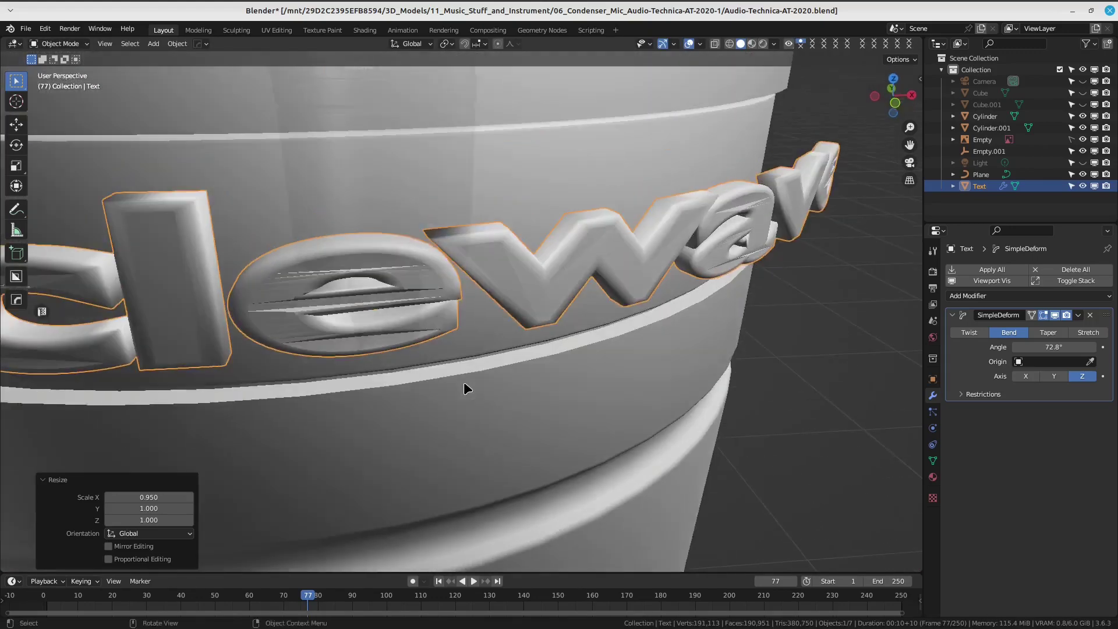
key(shift+z)
Undo the recent bend tweaks on the text with Ctrl+Z.
scroll(443, 339, up, 3)
mouse_move(443, 340)
middle_down()
mouse_move(430, 332)
mouse_move(439, 315)
middle_up()
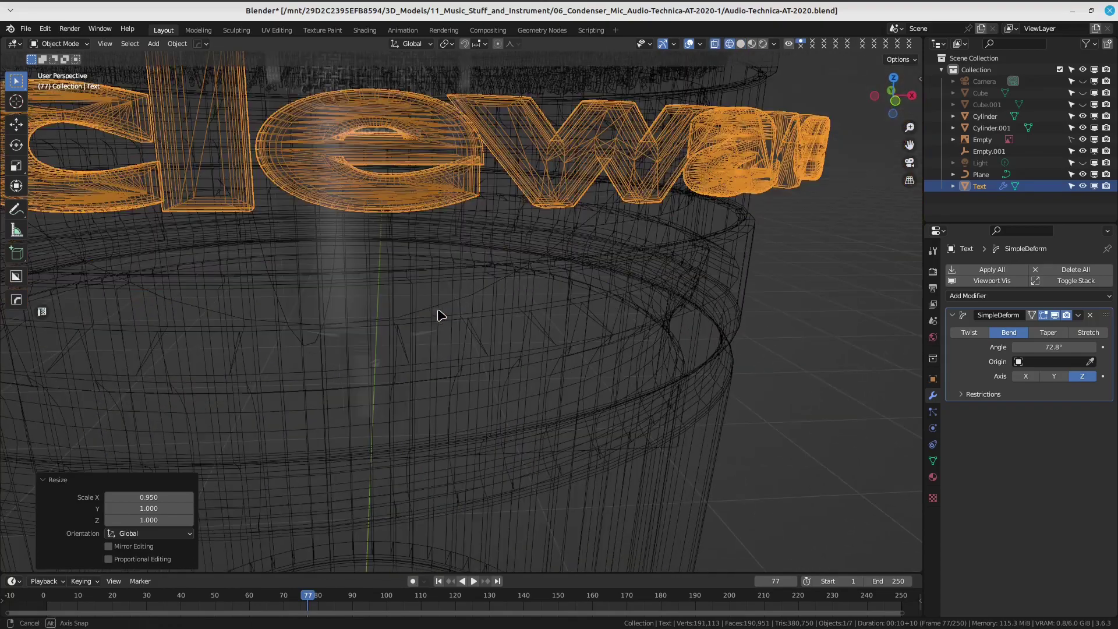
key(z)
key(ctrl+z)
key(ctrl+z)
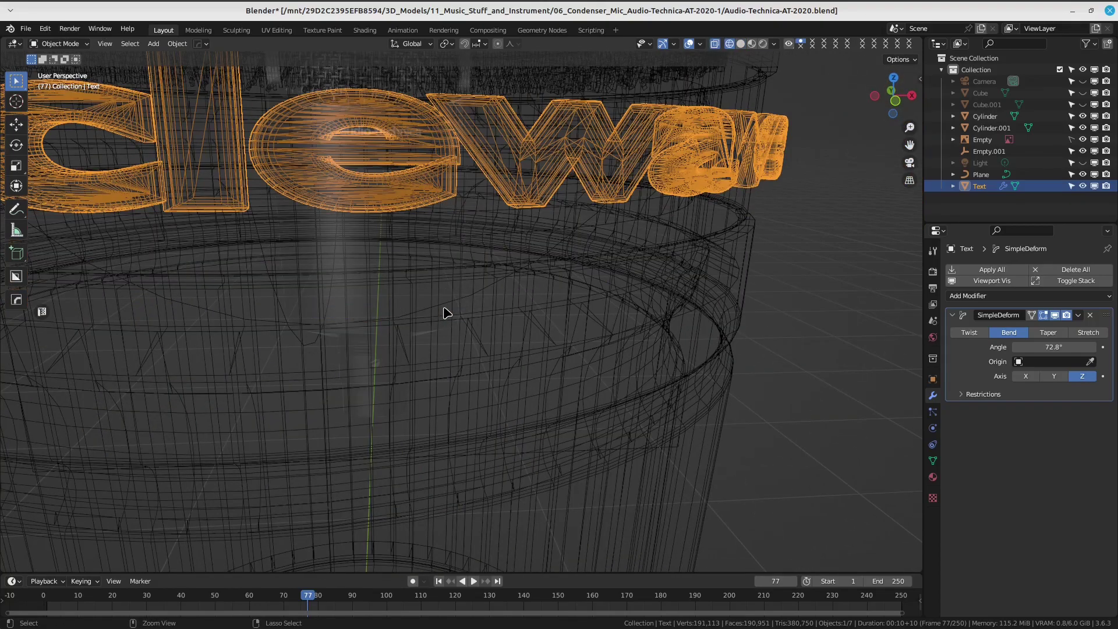
key(ctrl+z)
key(ctrl+z)
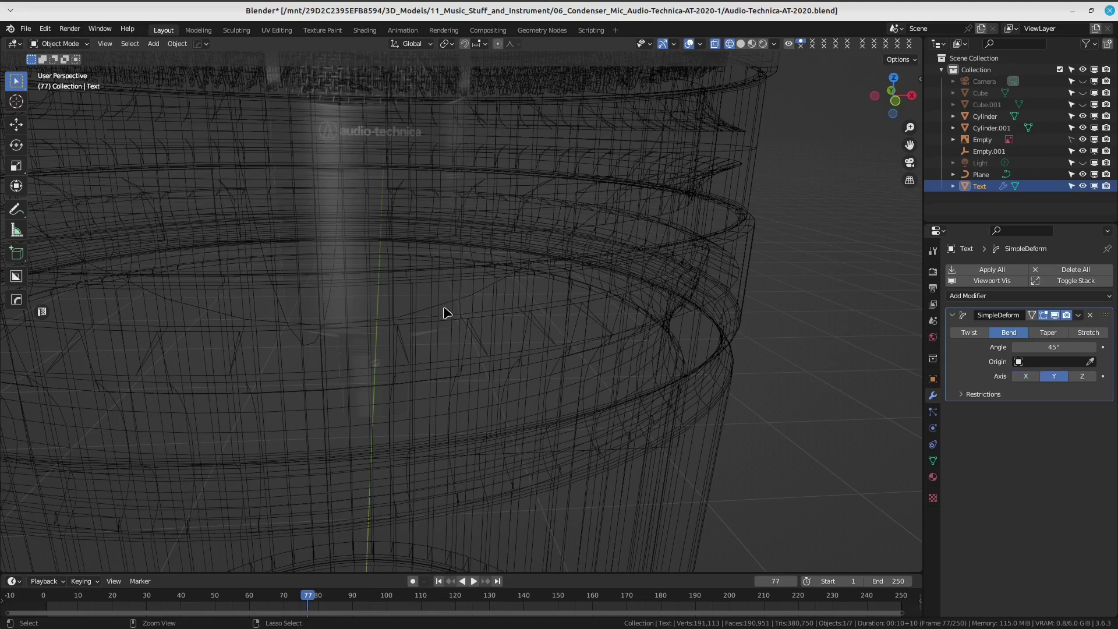
key(ctrl+z)
key(ctrl+z)
key(ctrl+z)
key(ctrl+z)
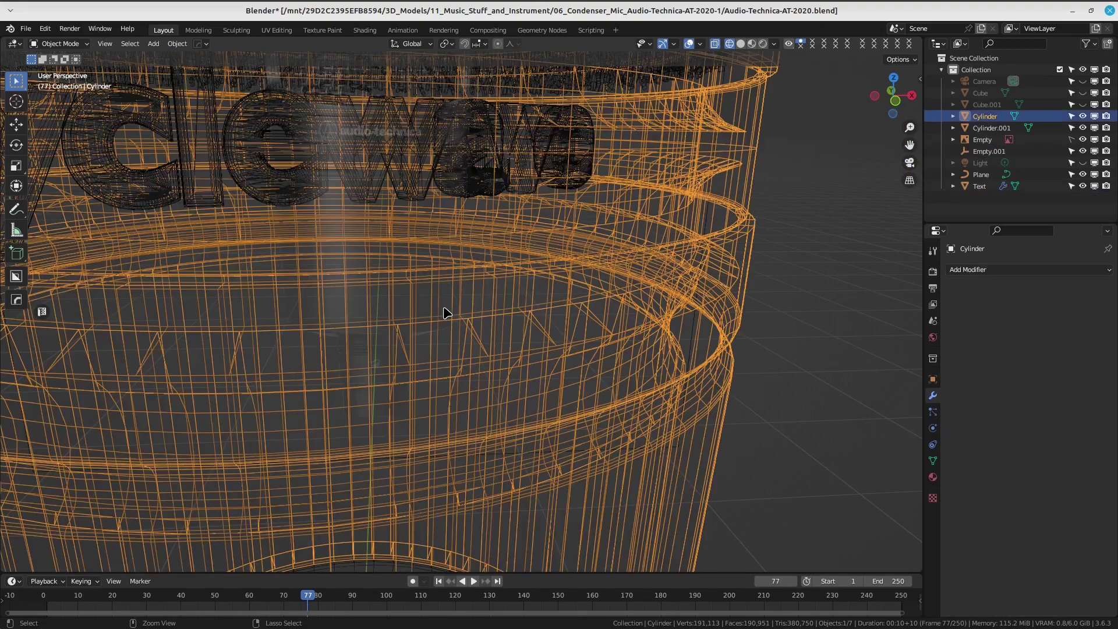
key(ctrl+z)
key(ctrl+z)
Inspect the deformed text in Edit Mode with the edit cage, back in solid shading.
key(x)
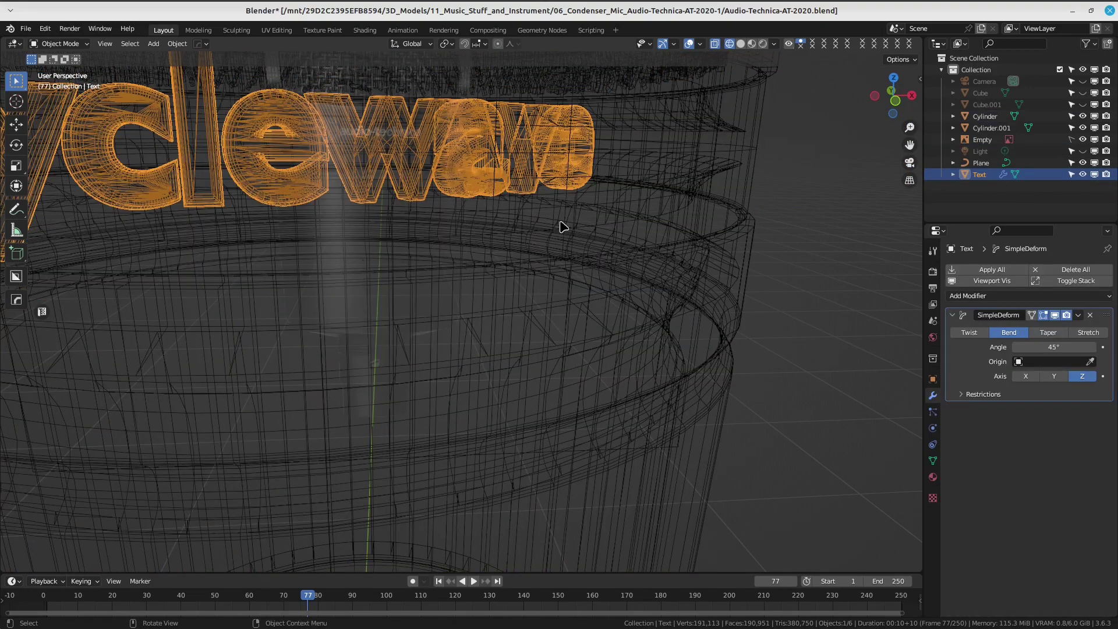
key(Tab)
middle_drag(472, 266, 519, 316)
key(shift+z)
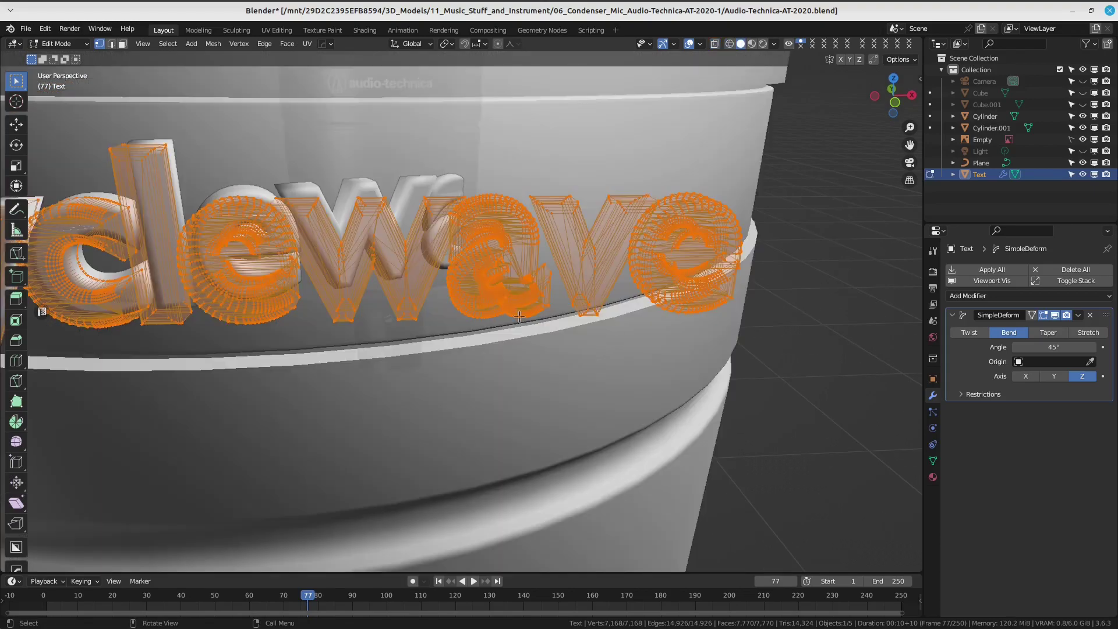
scroll(519, 316, down, 5)
scroll(505, 353, up, 3)
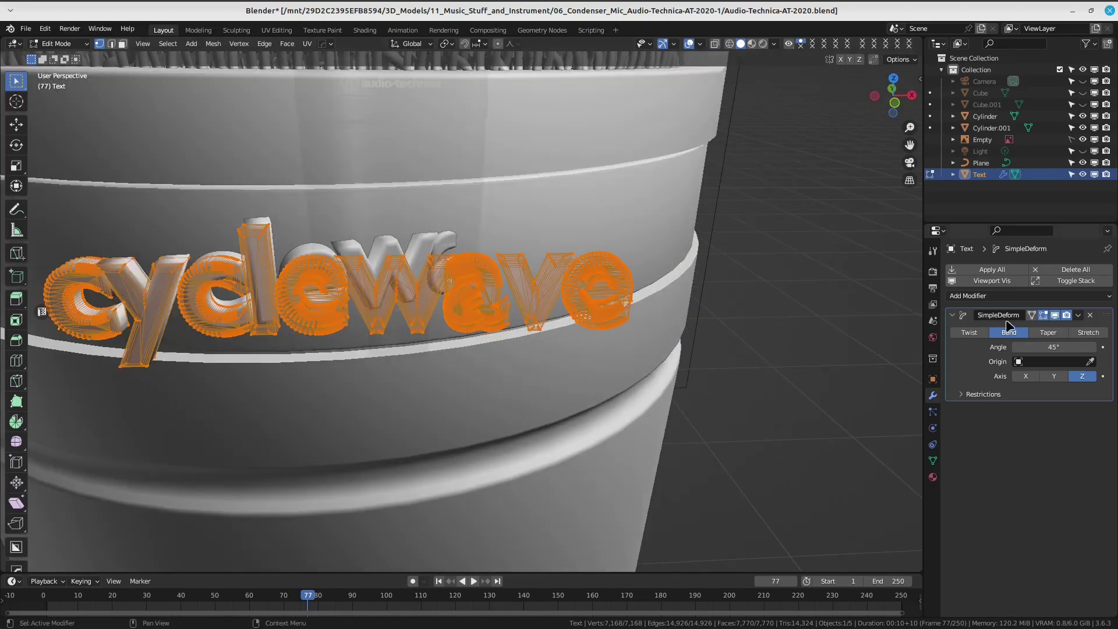
click(1045, 316)
key(ctrl+Tab)
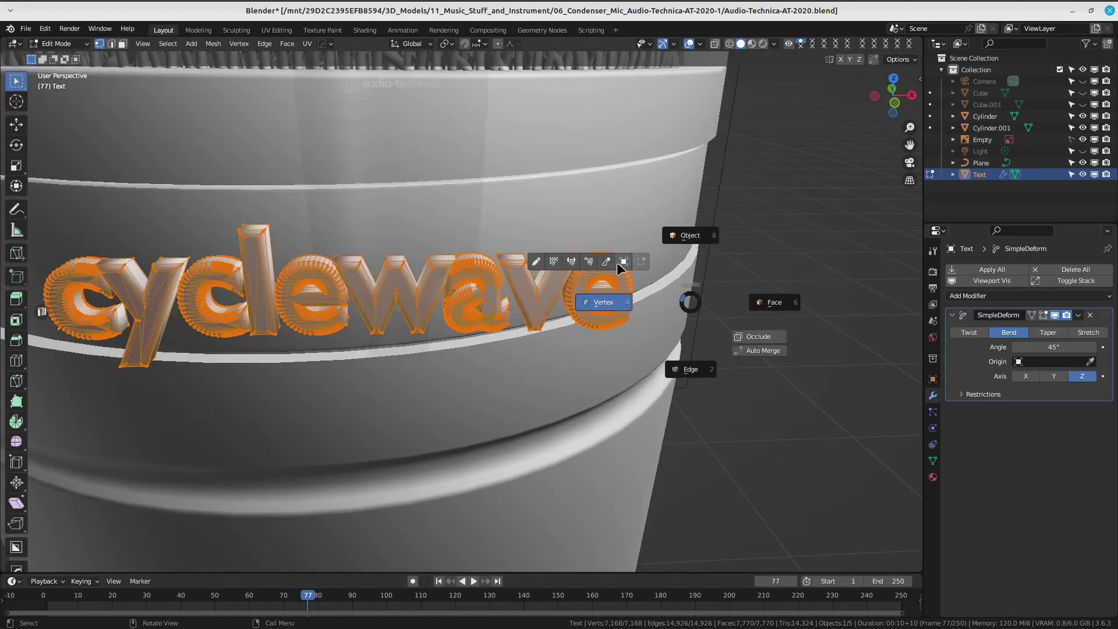
key(Tab)
middle_drag(546, 287, 493, 301)
Remove the Simple Deform modifier and view the unbent text from the front.
key(ctrl+z)
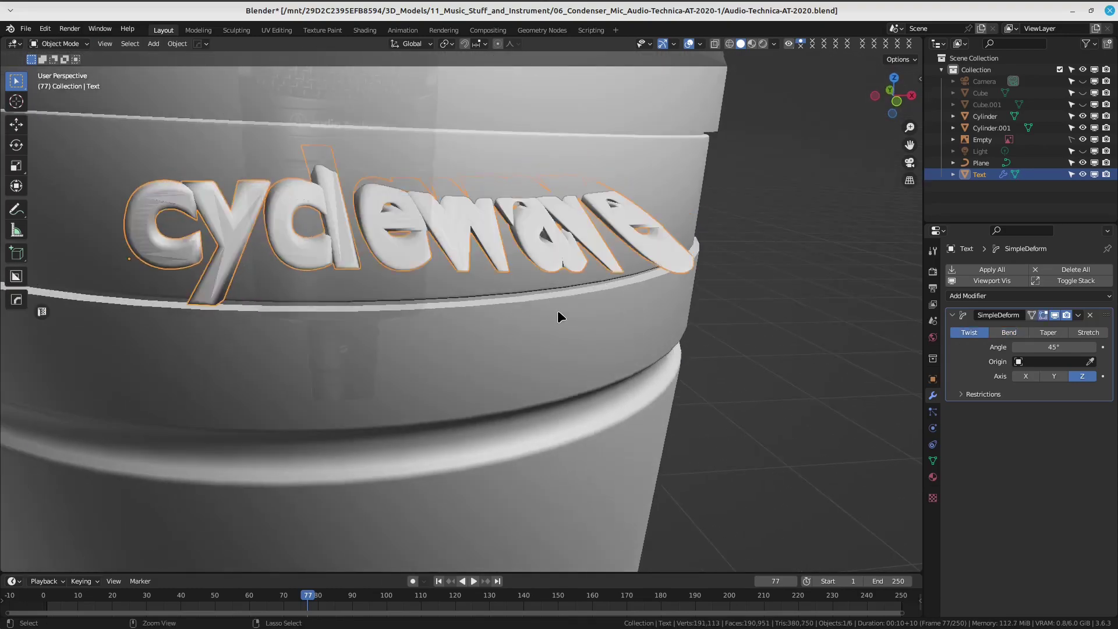
key(ctrl+z)
mouse_move(557, 317)
middle_down()
mouse_move(510, 331)
mouse_move(402, 325)
mouse_move(434, 369)
mouse_move(609, 340)
mouse_move(614, 257)
mouse_move(502, 268)
mouse_move(525, 274)
middle_up()
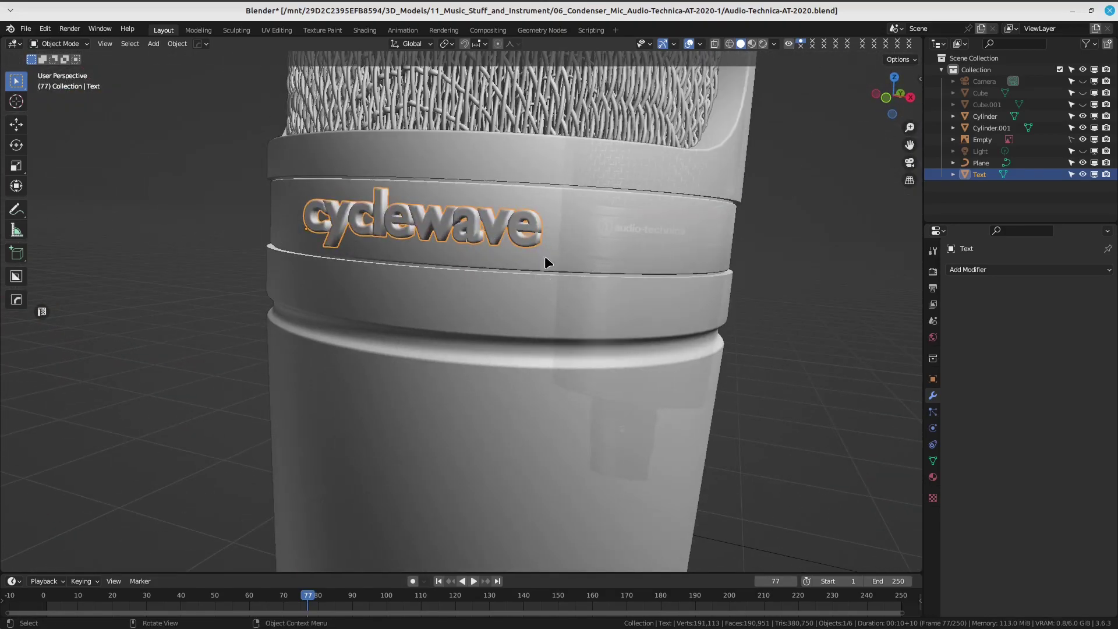
key(KP_1)
scroll(524, 256, up, 3)
key(shift+a)
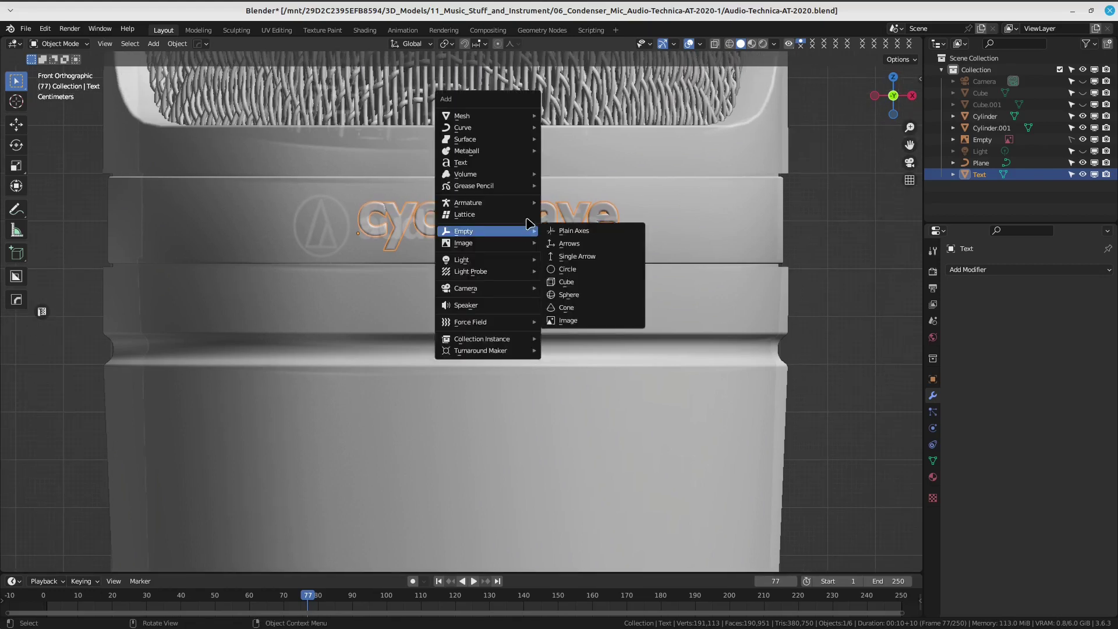
mouse_move(461, 116)
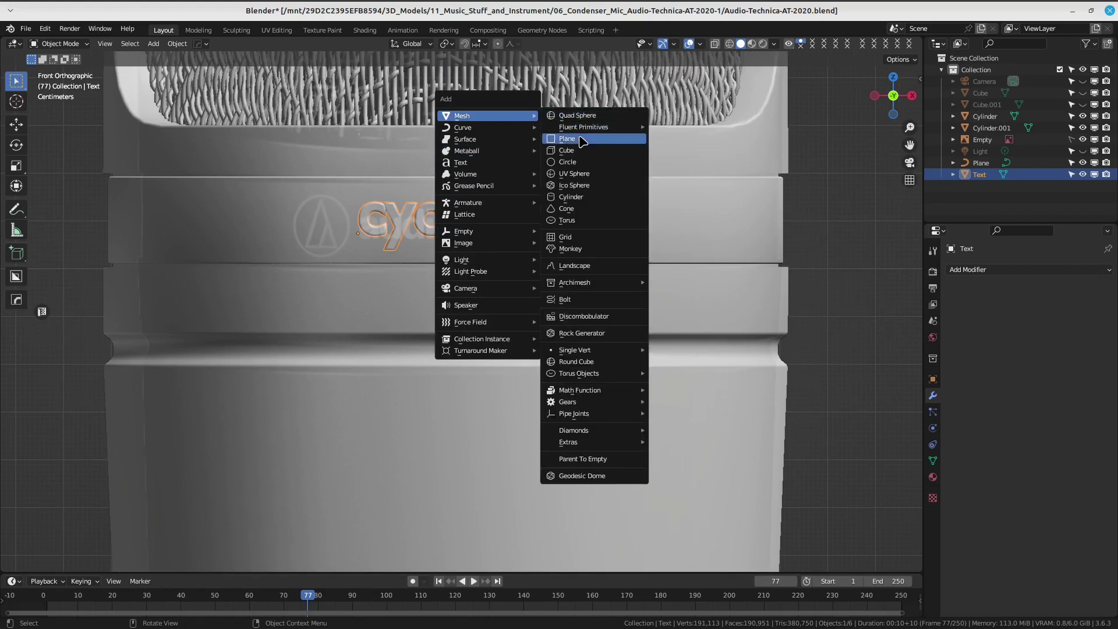
Add a mesh plane, then put the mic body cylinder into Edit Mode.
click(582, 142)
middle_drag(587, 131, 617, 282)
click(568, 272)
key(ctrl+Tab)
click(578, 177)
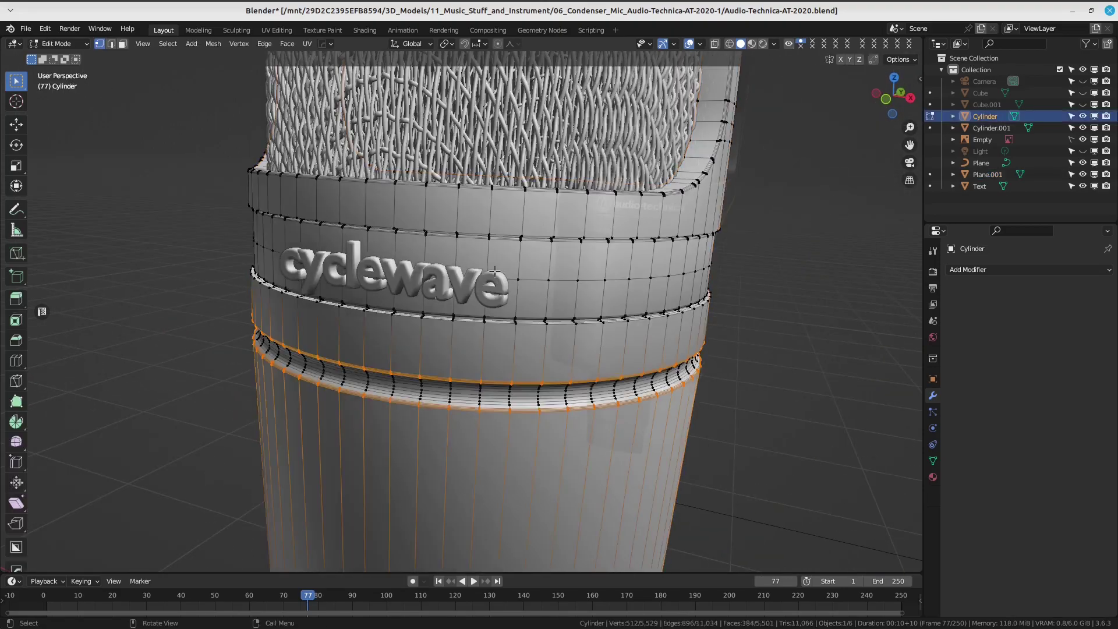
mouse_move(578, 177)
middle_down()
mouse_move(481, 317)
mouse_move(559, 431)
middle_up()
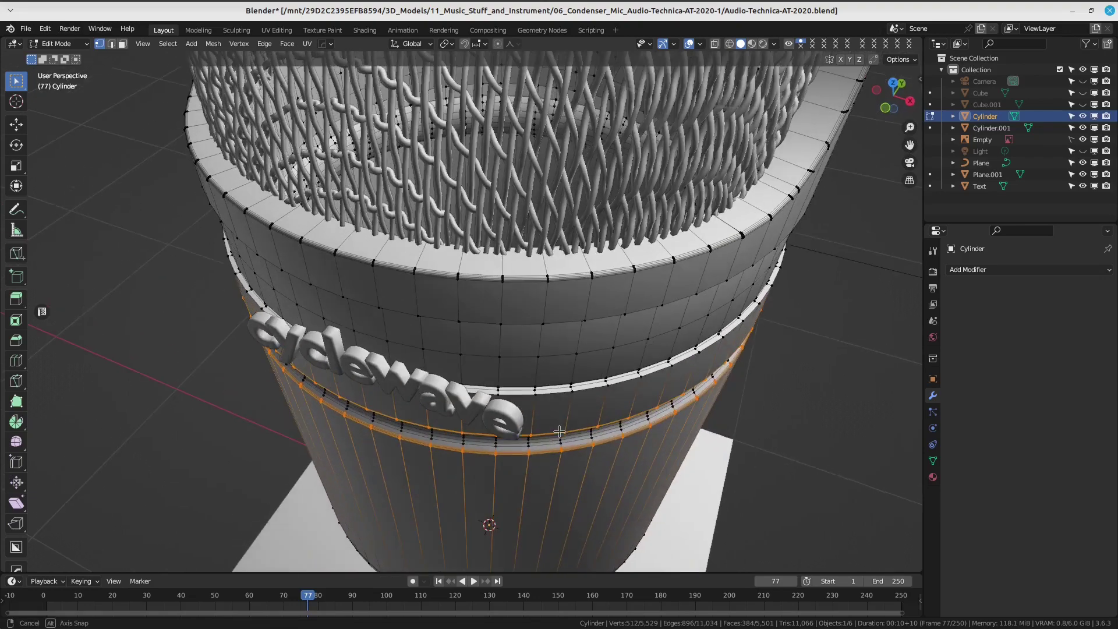
Pick a band vertex and grow it into a block of faces.
click(542, 370)
middle_drag(542, 370, 557, 332)
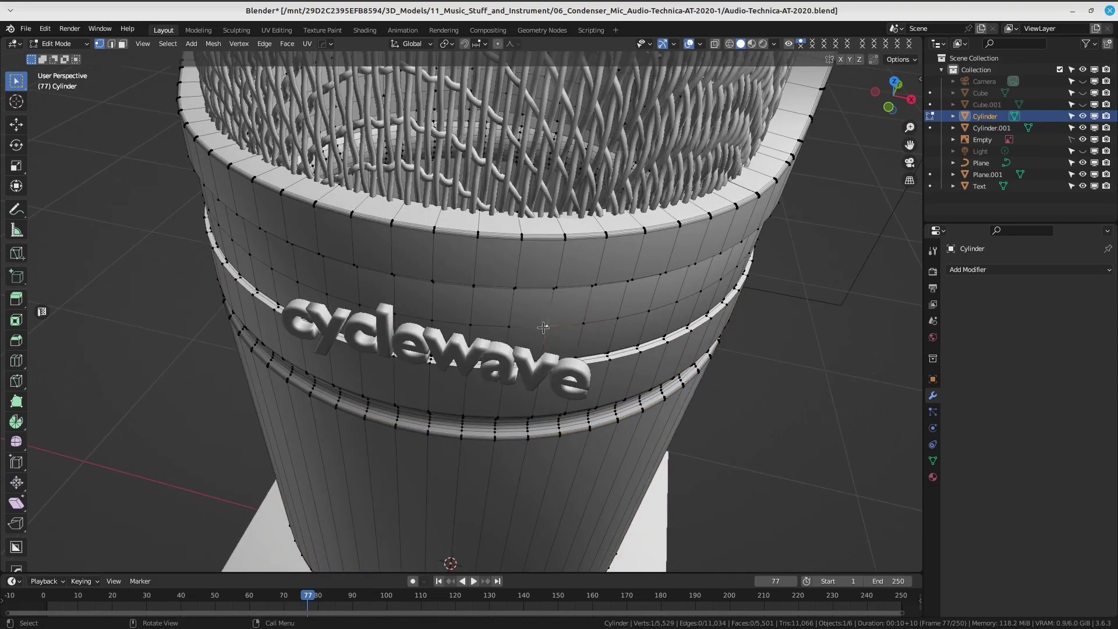
middle_drag(415, 320, 443, 363)
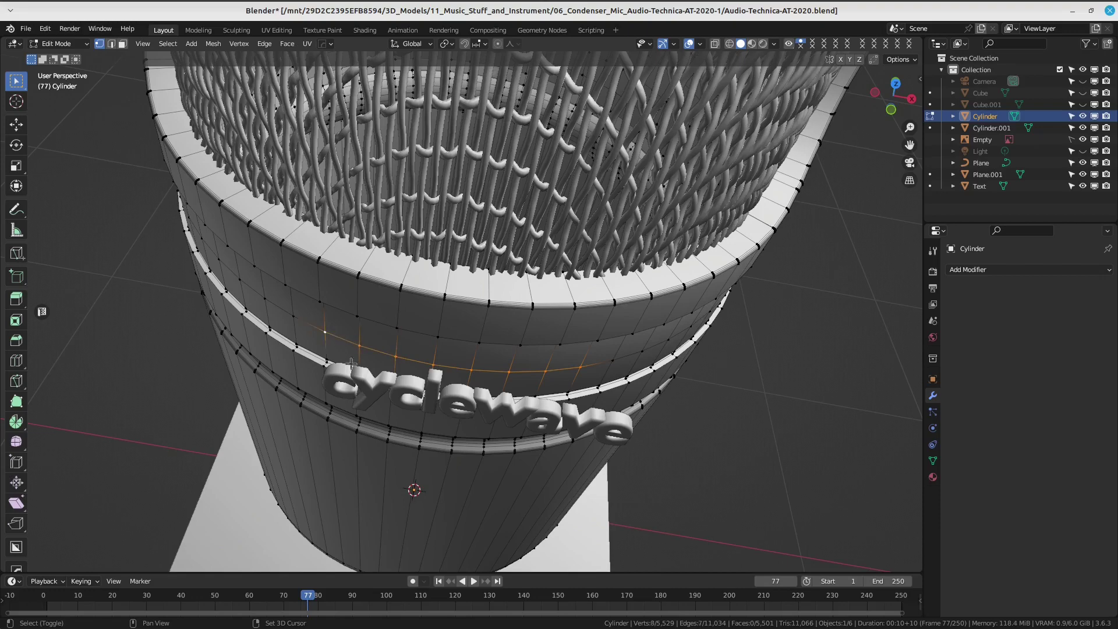
mouse_move(351, 364)
middle_down()
mouse_move(466, 350)
mouse_move(433, 354)
middle_up()
key(ctrl+KP_Add)
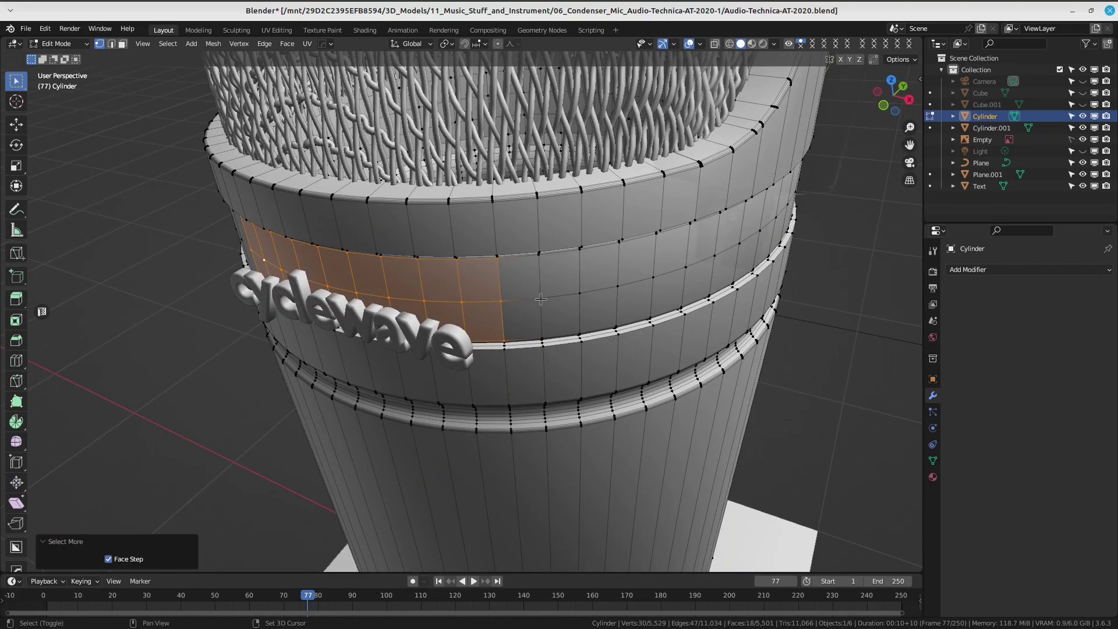
shift+click(541, 299)
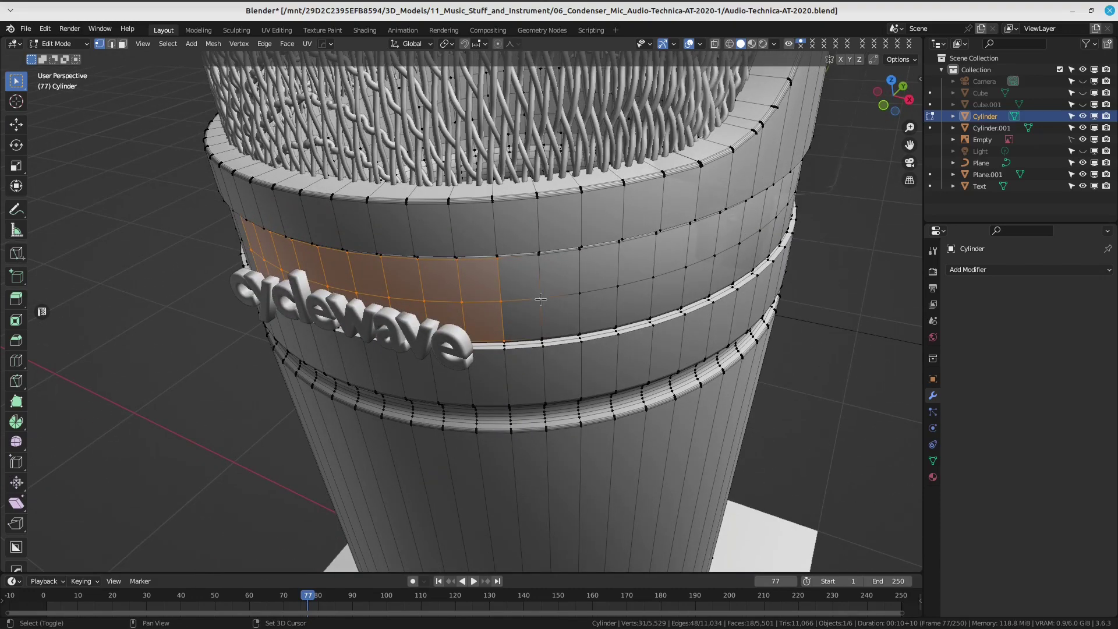
From the front, brush-select the remaining band faces behind the cyclewave logo.
middle_drag(540, 322, 605, 290)
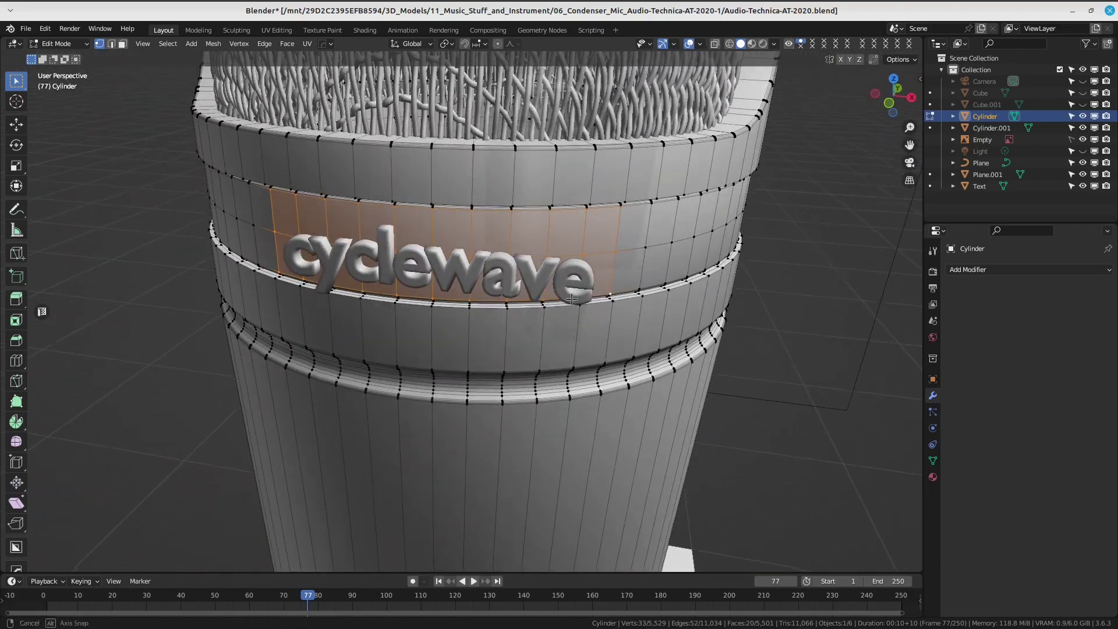
middle_drag(606, 289, 565, 308)
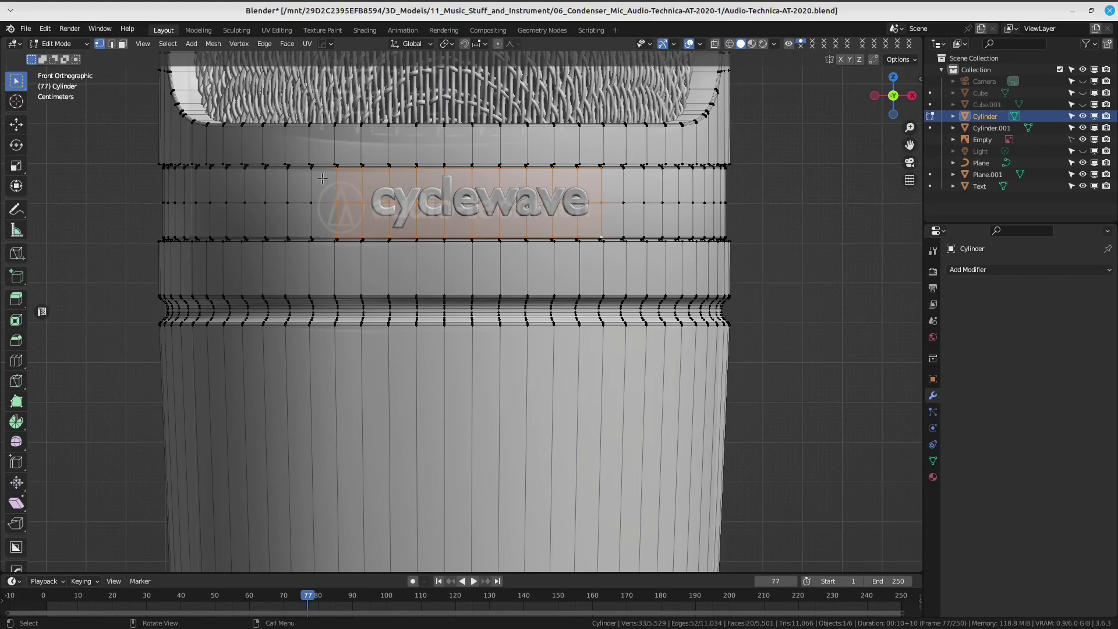
key(x)
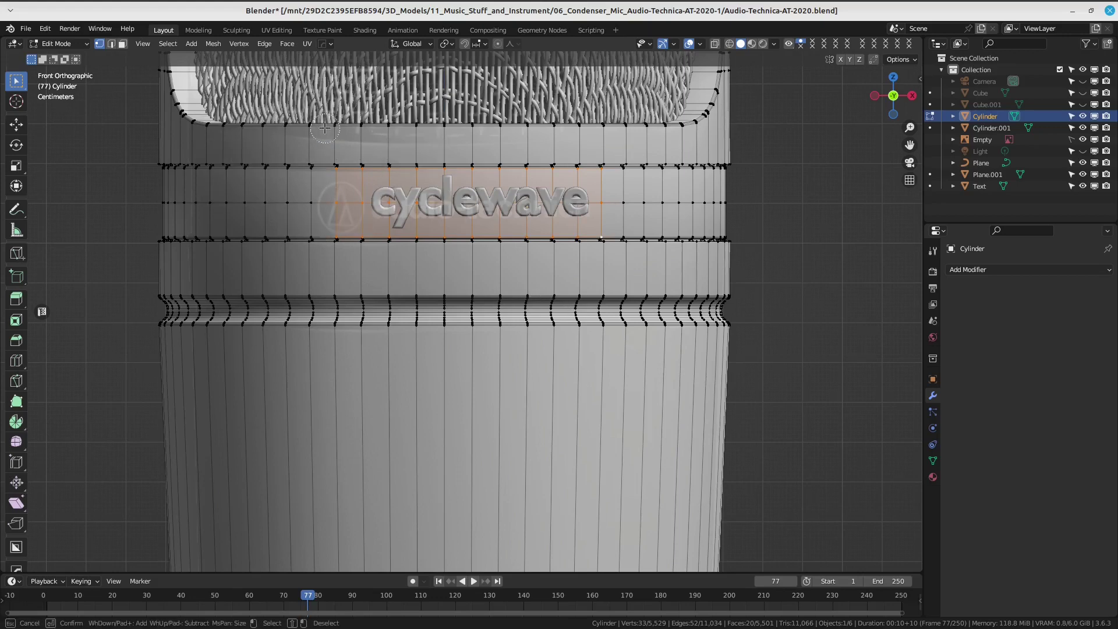
key(Escape)
scroll(469, 312, up, 3)
scroll(524, 291, down, 1)
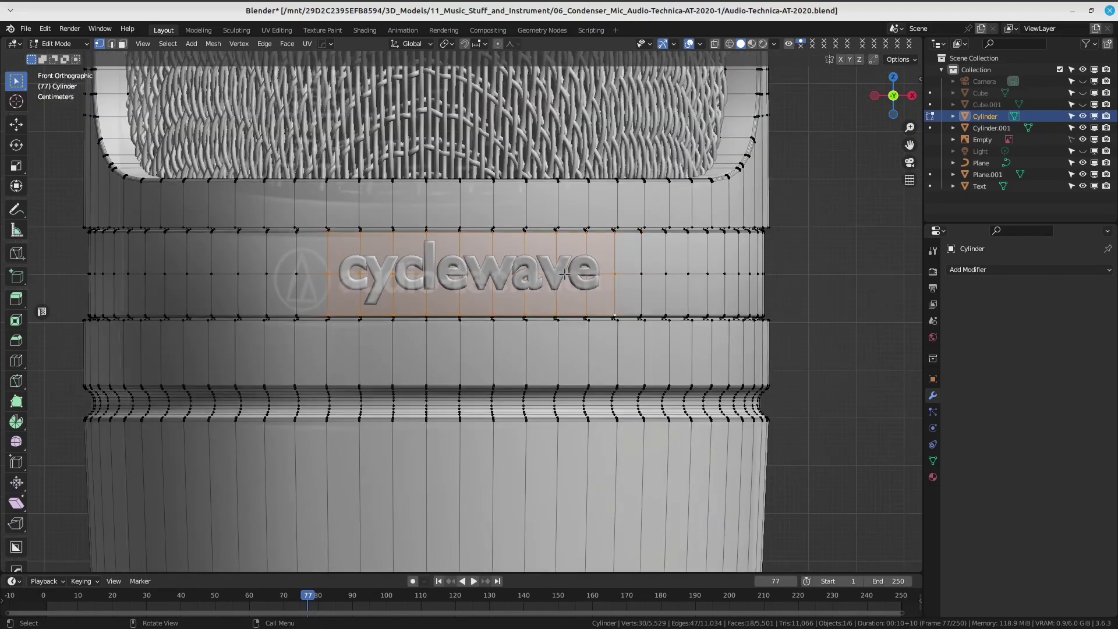
middle_drag(565, 274, 466, 346)
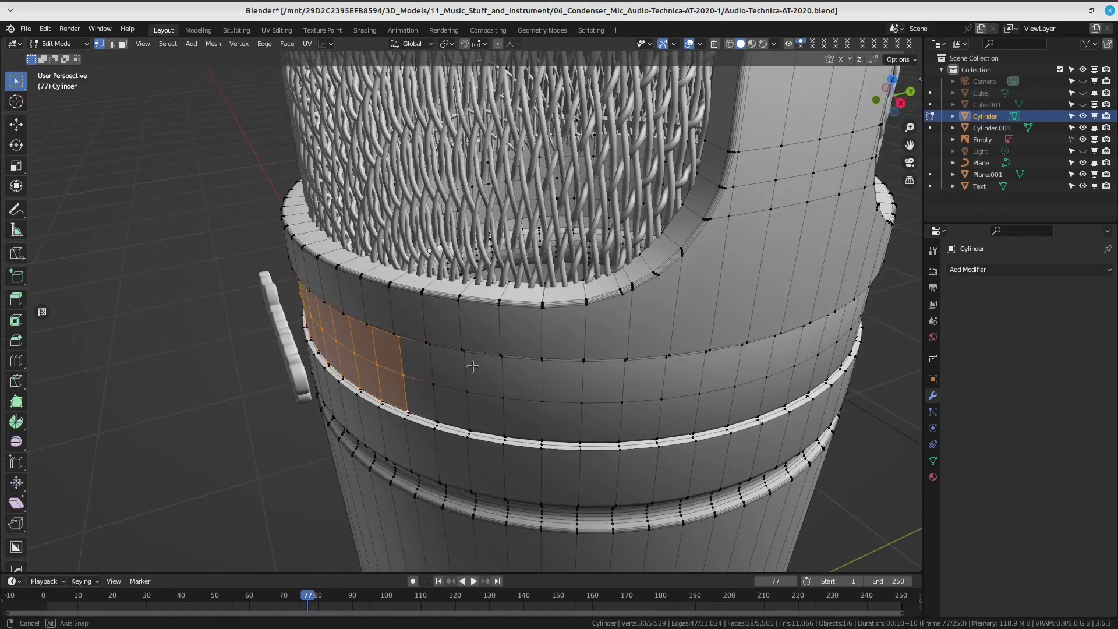
Duplicate the selected faces and separate them into the new object Cylinder.002.
key(shift+d)
key(Escape)
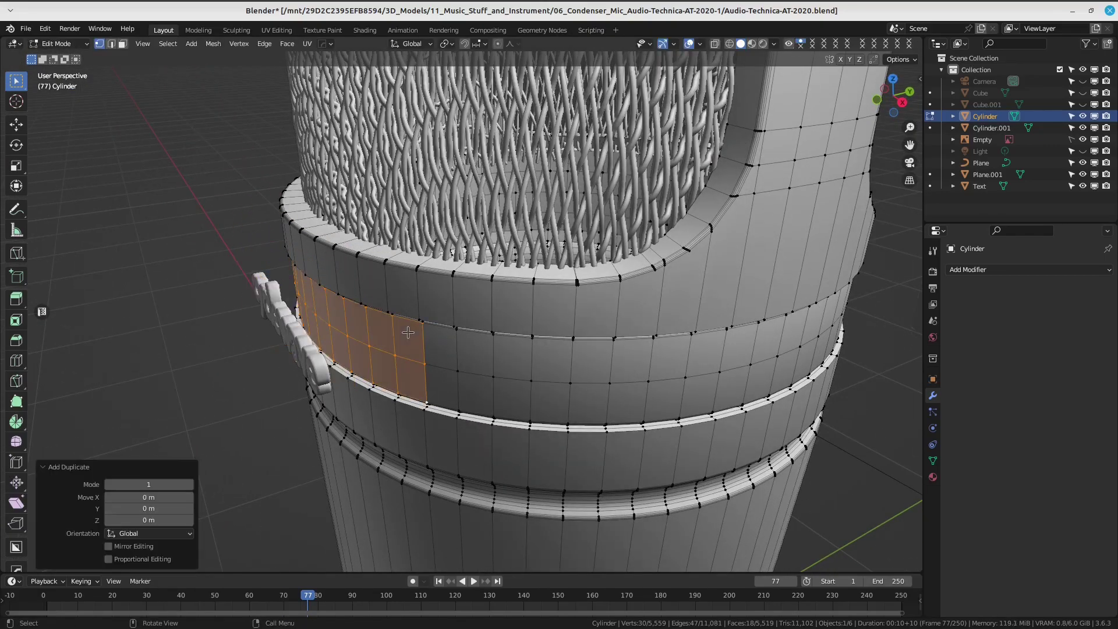
key(p)
click(356, 334)
key(ctrl+Tab)
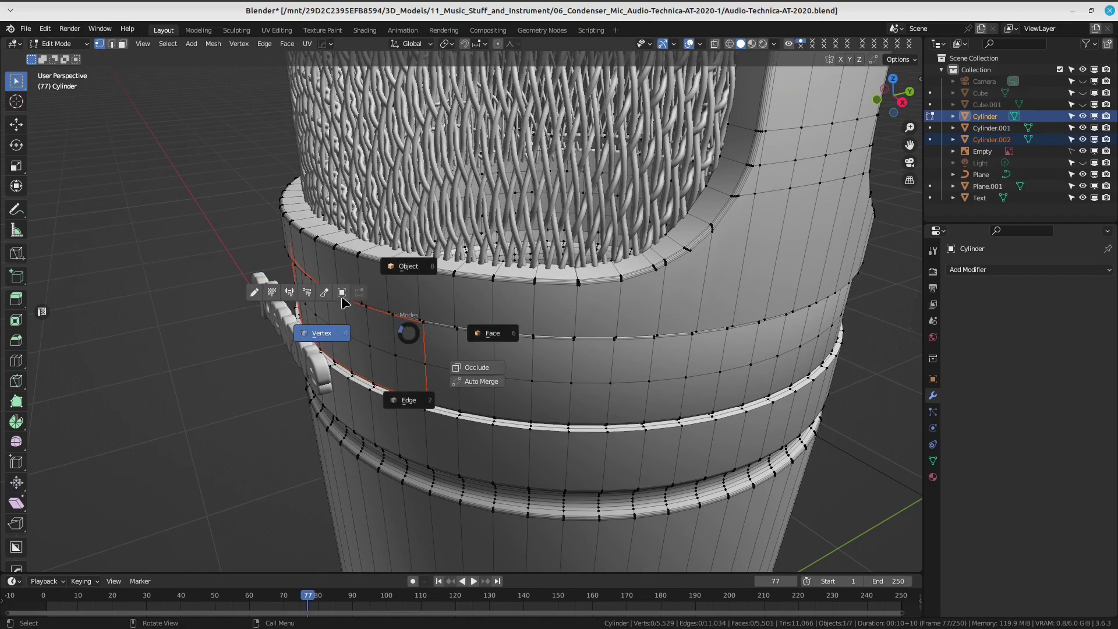
click(364, 348)
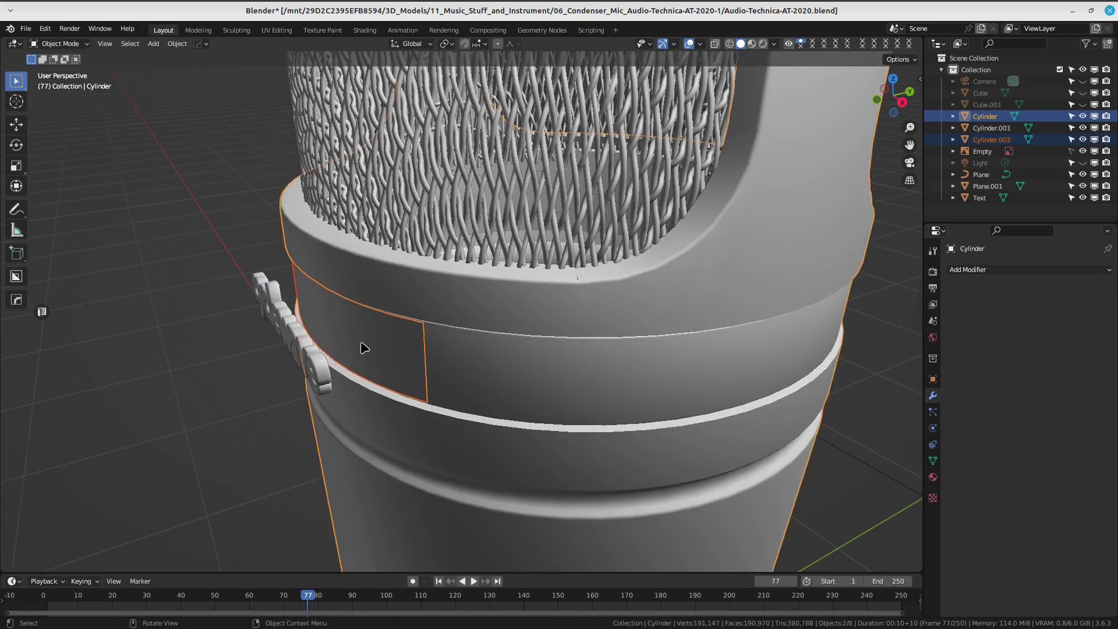
click(424, 350)
Frame the separated band patch in side orthographic view and enter its Edit Mode.
mouse_move(424, 350)
middle_down()
mouse_move(500, 138)
mouse_move(344, 315)
mouse_move(574, 367)
mouse_move(343, 324)
middle_up()
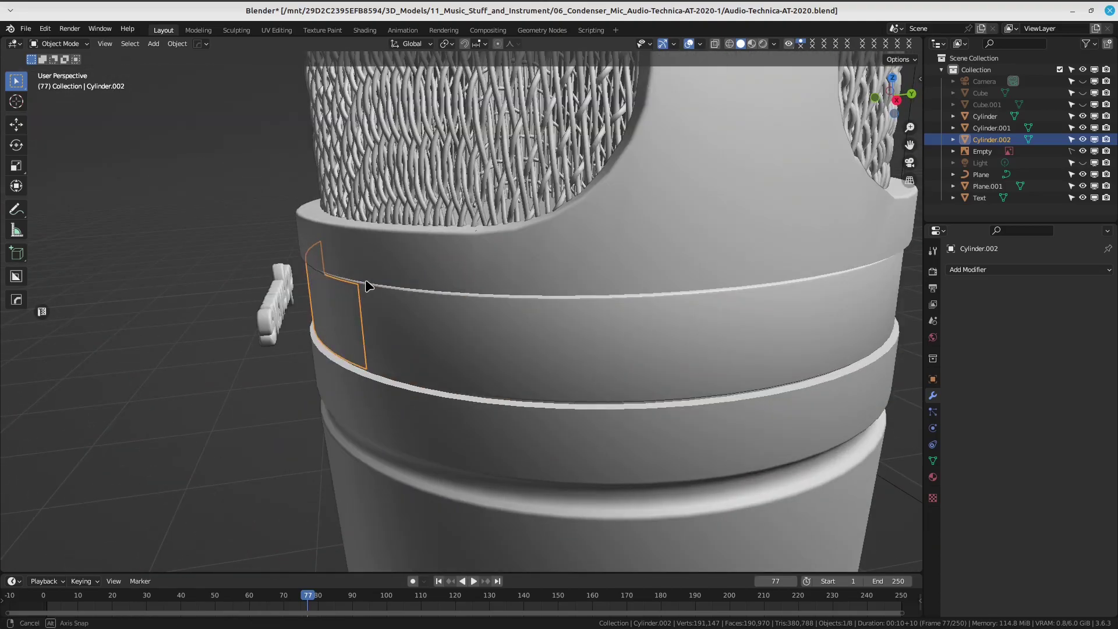
key(KP_1)
key(KP_3)
scroll(367, 285, up, 2)
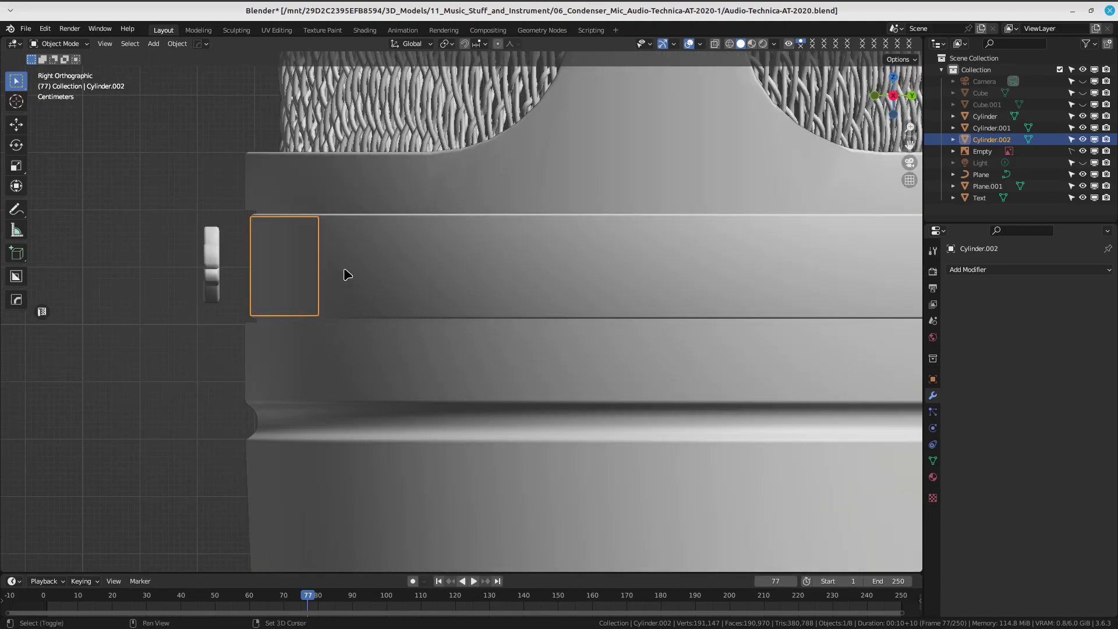
shift+middle_drag(342, 274, 417, 289)
key(Tab)
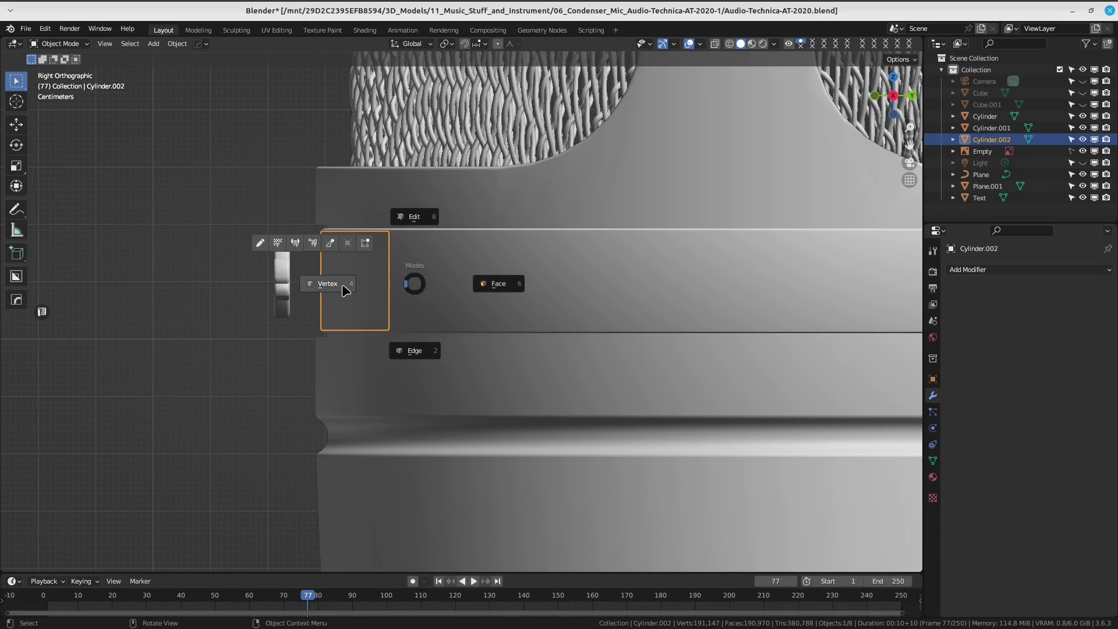
click(342, 285)
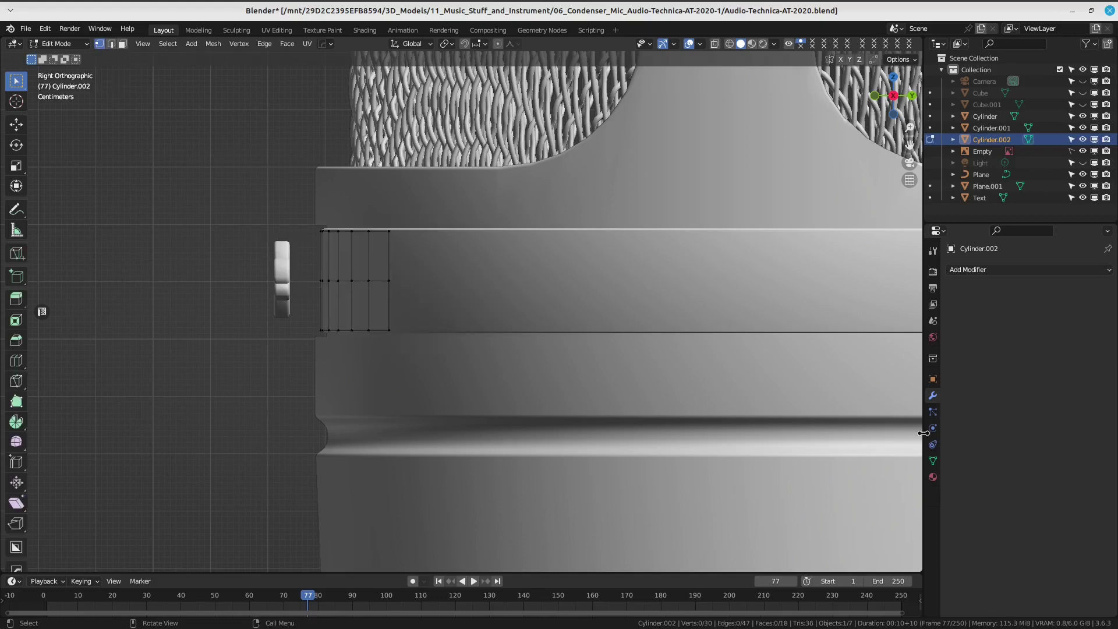
Add Basis and Key 1 shape keys to Cylinder.002 and edit Key 1.
click(932, 460)
key(Tab)
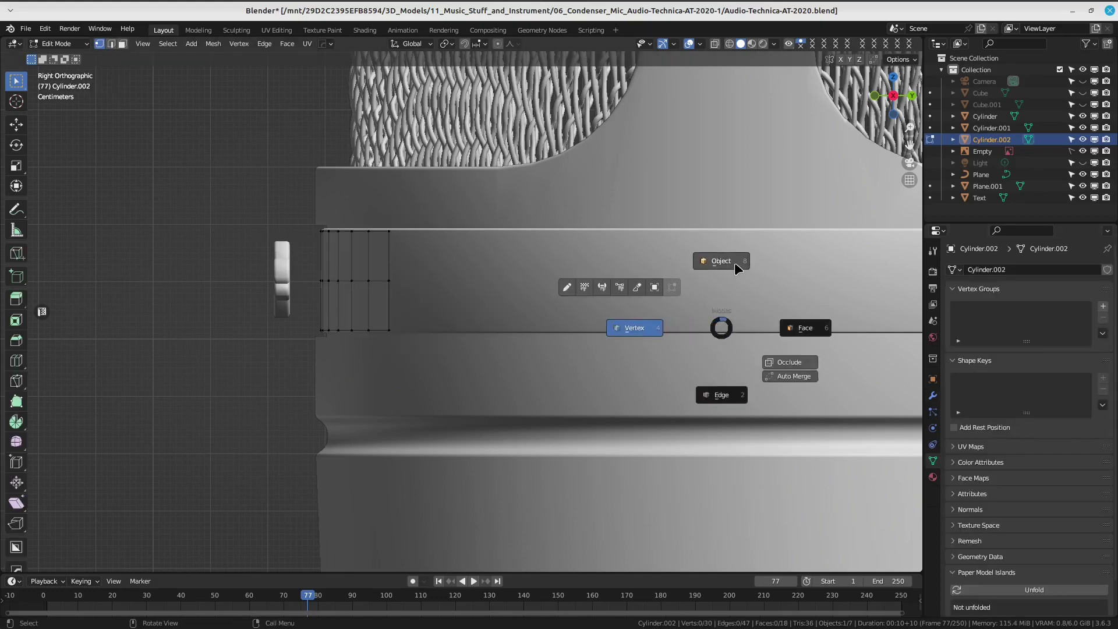
click(735, 263)
click(1102, 378)
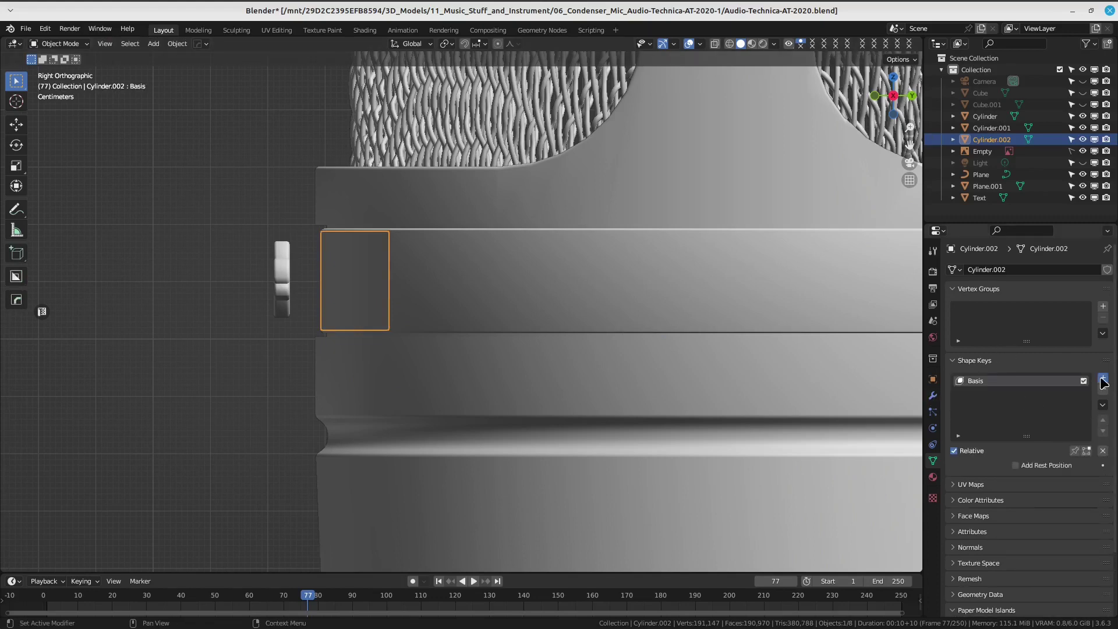
key(Tab)
click(475, 288)
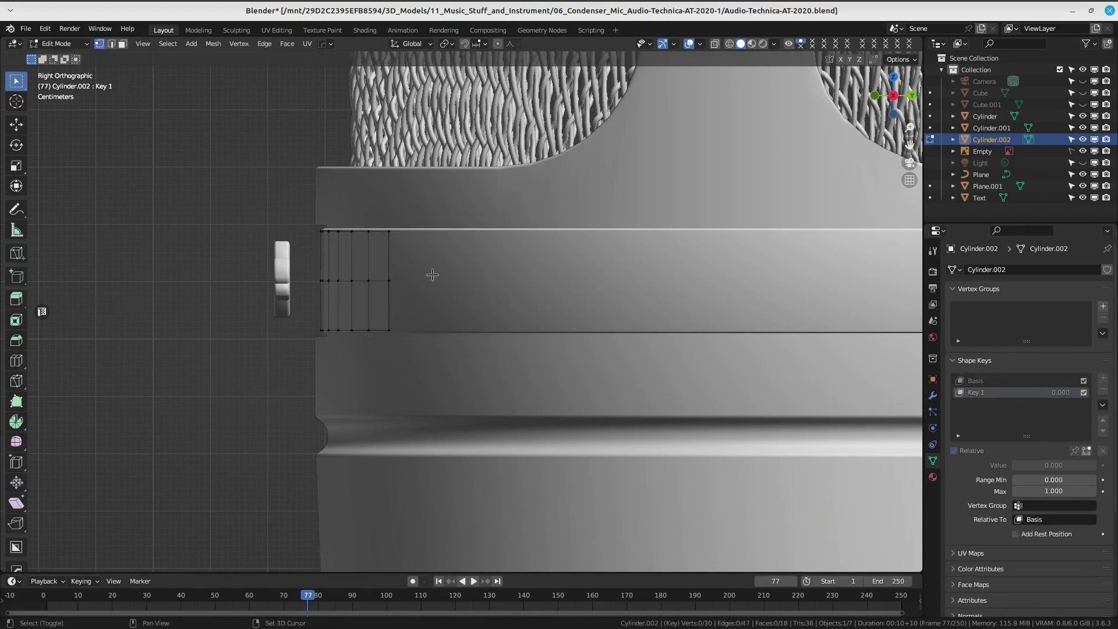
Select all patch vertices in X-ray and scale them to 0 along Y.
key(alt+z)
drag(272, 148, 536, 402)
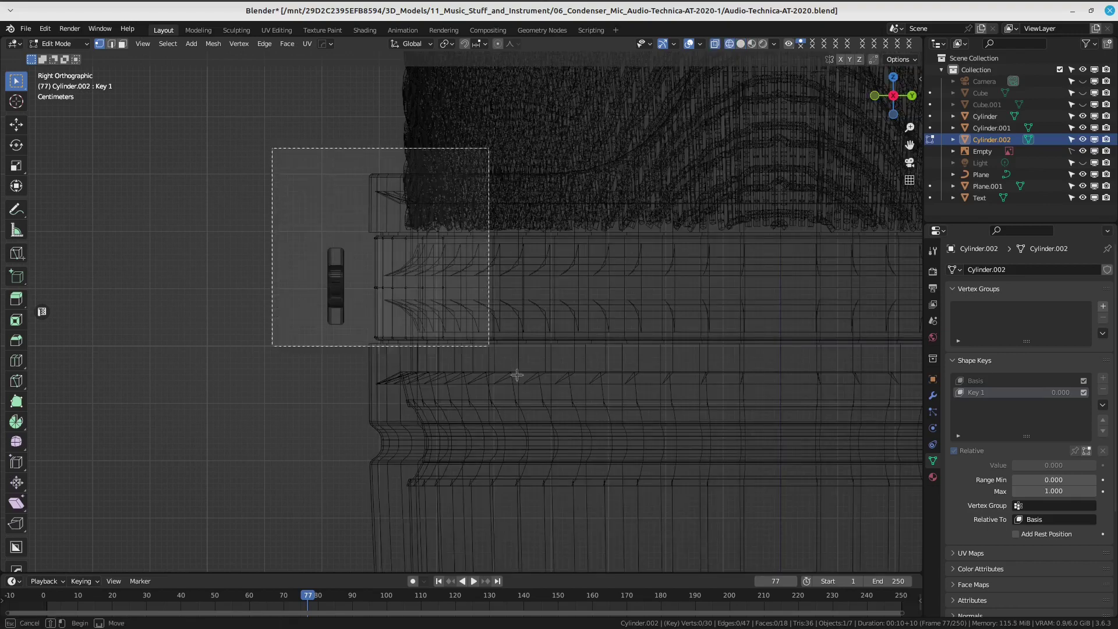
key(KP_7)
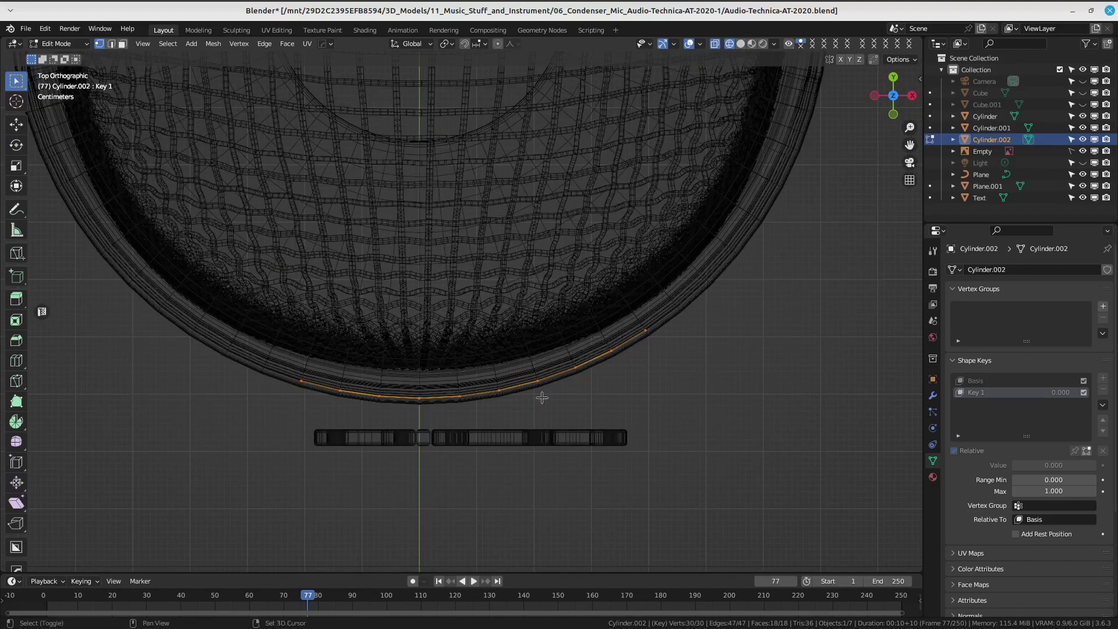
scroll(541, 398, up, 1)
key(s)
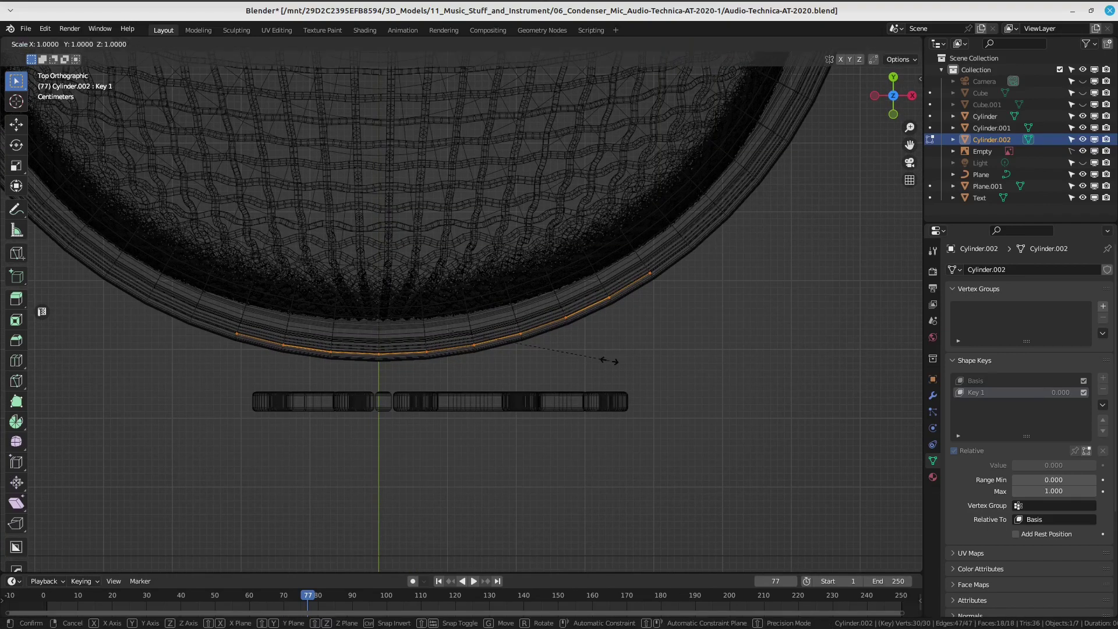
key(y)
key(0)
key(Return)
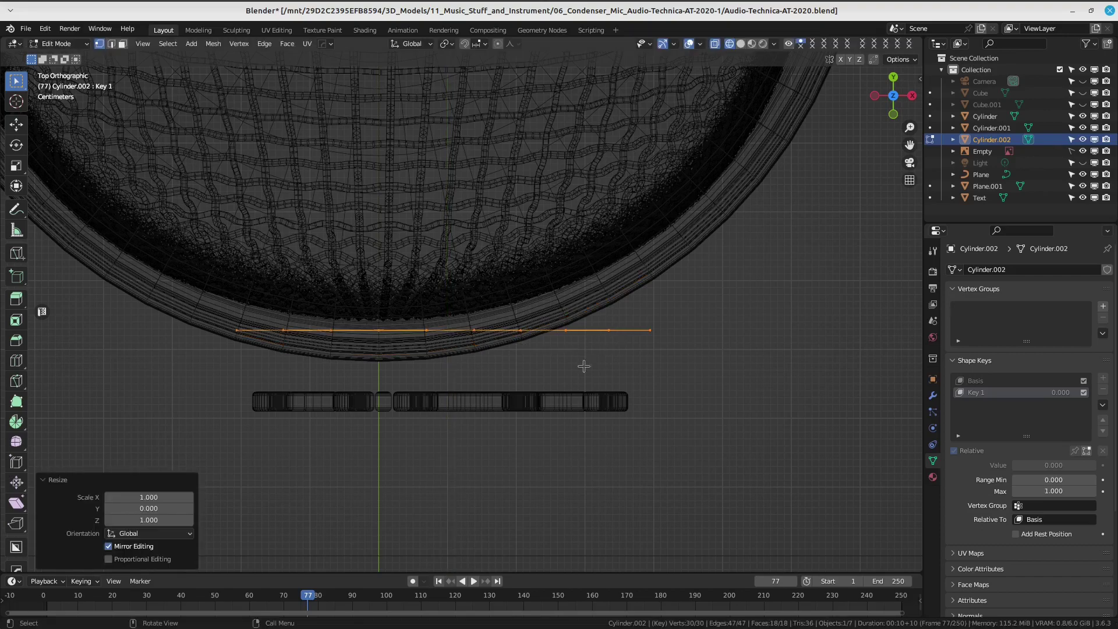
scroll(583, 366, up, 3)
scroll(554, 309, down, 1)
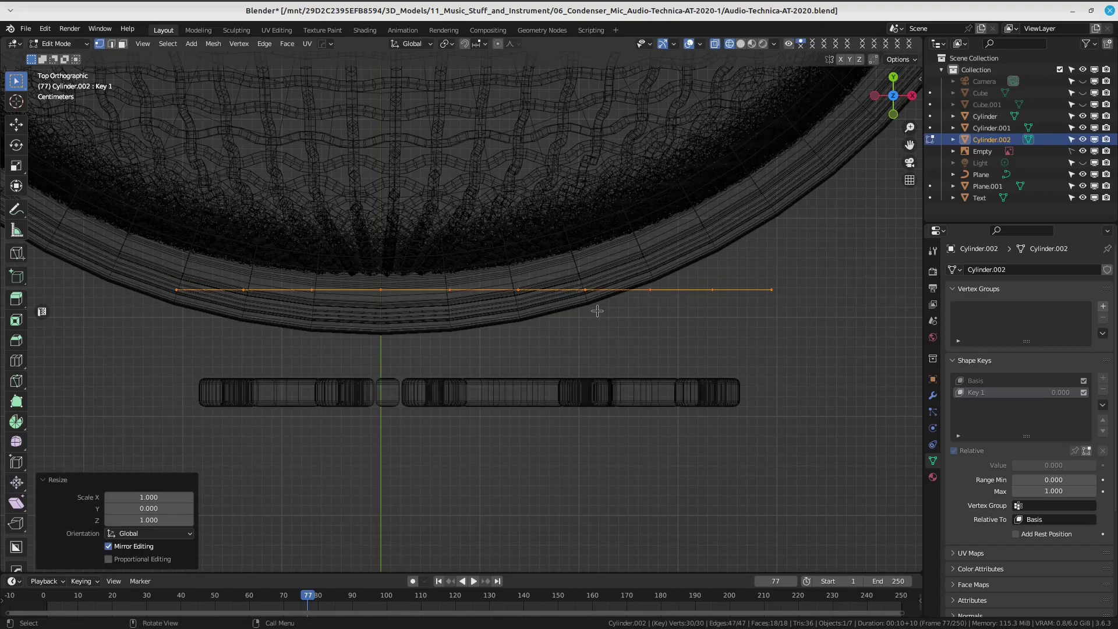
Move the flattened line along Y to sit over the cyclewave text.
key(g)
key(y)
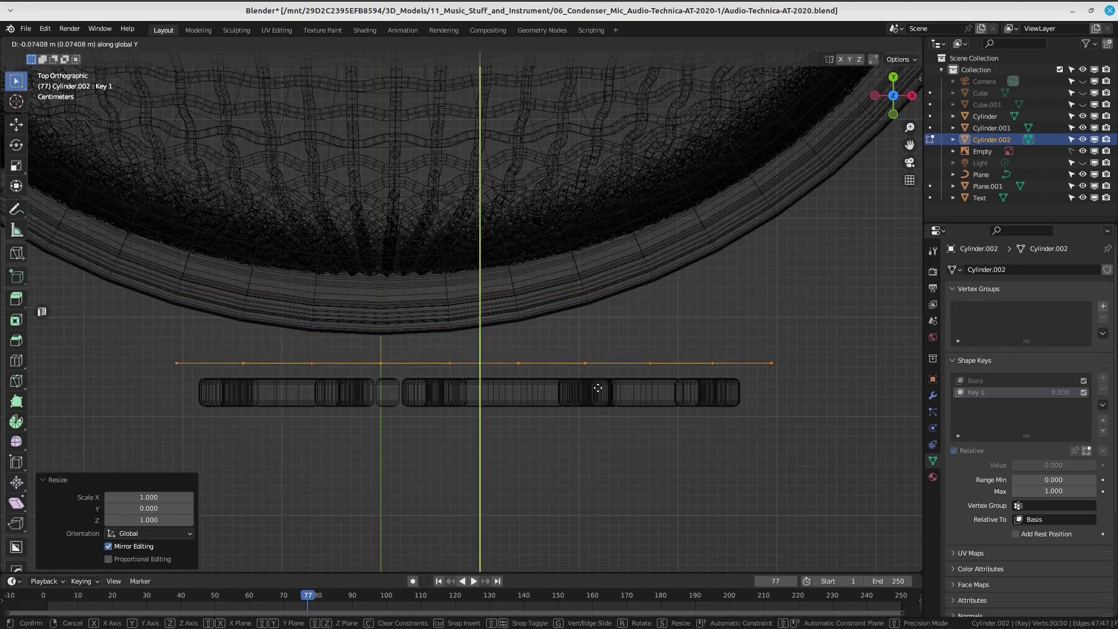
click(615, 308)
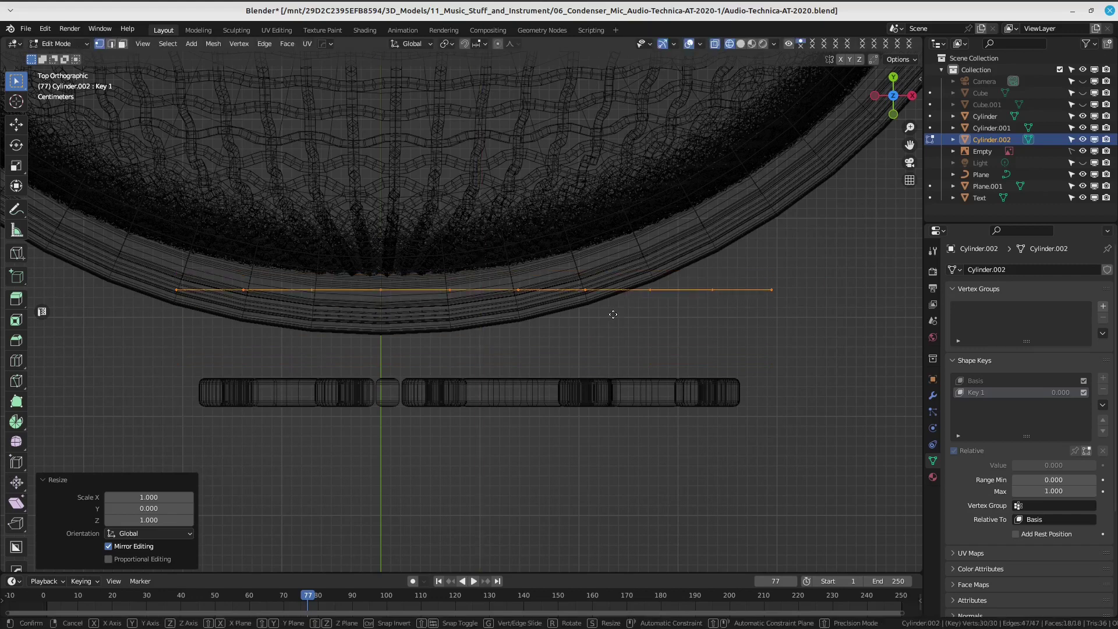
key(g)
key(y)
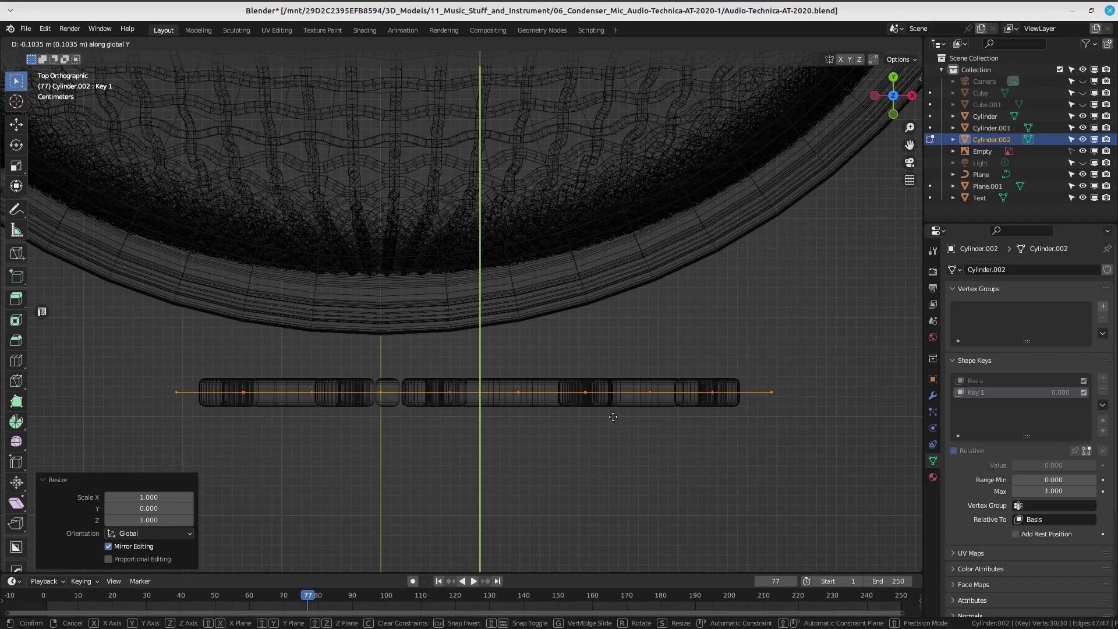
click(613, 417)
middle_drag(613, 417, 518, 257)
middle_drag(599, 256, 612, 308)
In Object Mode, set Key 1 to 1 and view the flat plate in solid shading.
key(Tab)
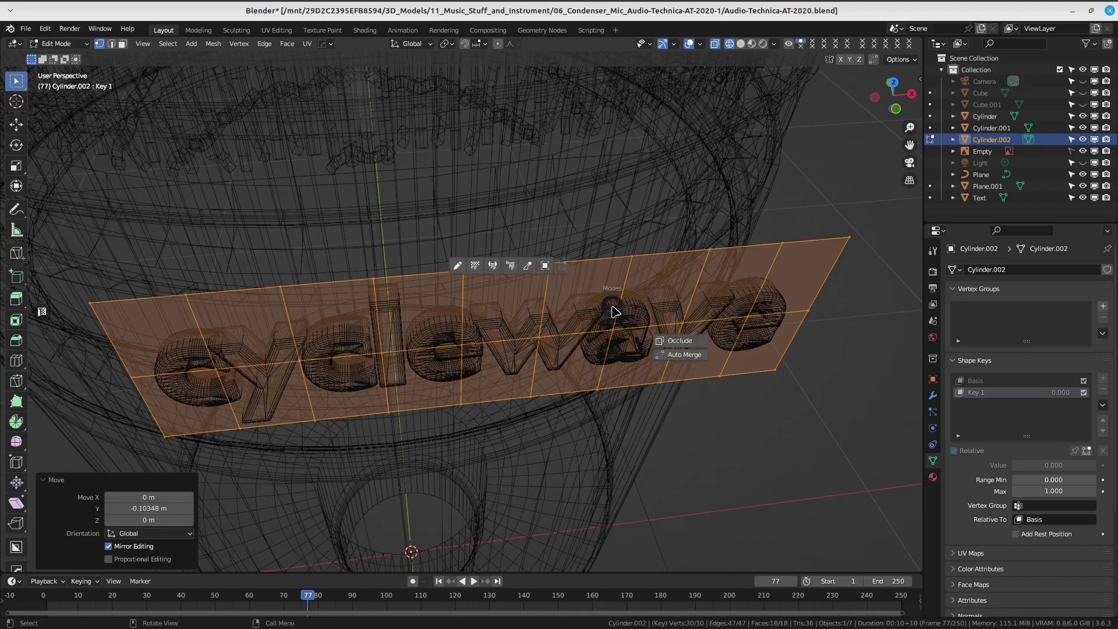
click(545, 266)
middle_drag(543, 270, 438, 382)
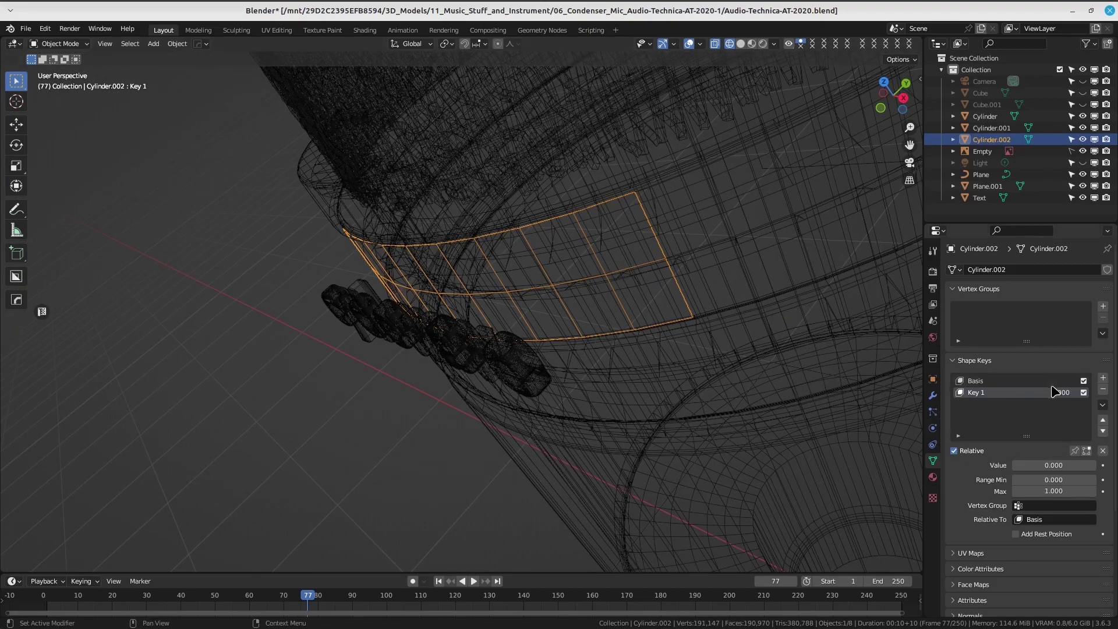
drag(1043, 465, 1083, 465)
middle_drag(678, 331, 499, 325)
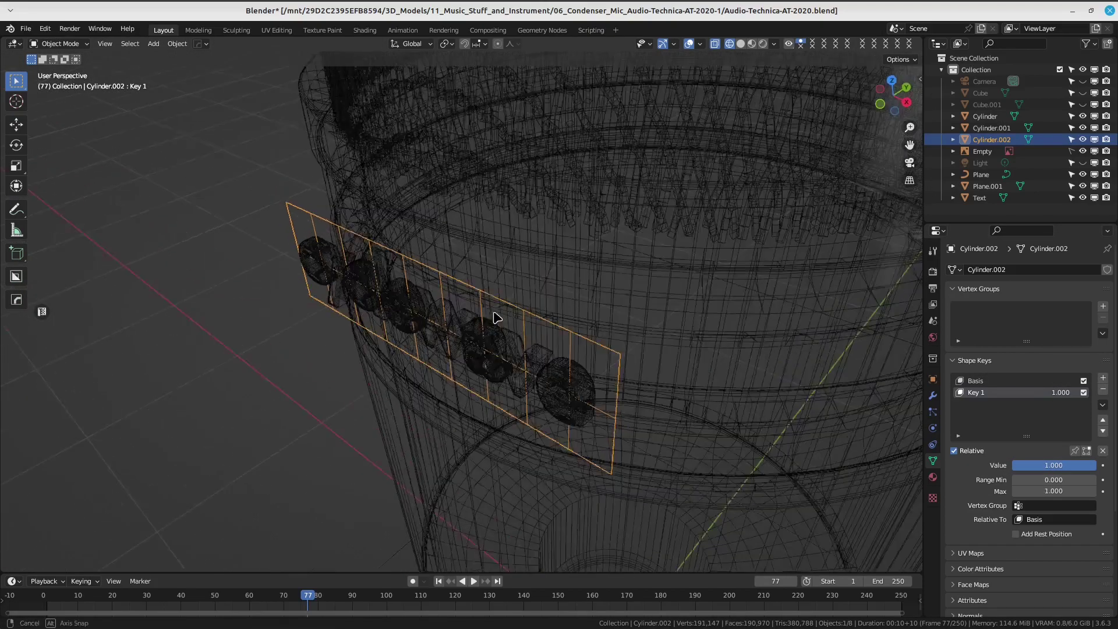
key(z)
click(589, 323)
mouse_move(590, 323)
middle_down()
mouse_move(606, 433)
mouse_move(509, 323)
middle_up()
Add a Surface Deform modifier to the cyclewave text, targeting Cylinder.002, and bind it.
click(507, 318)
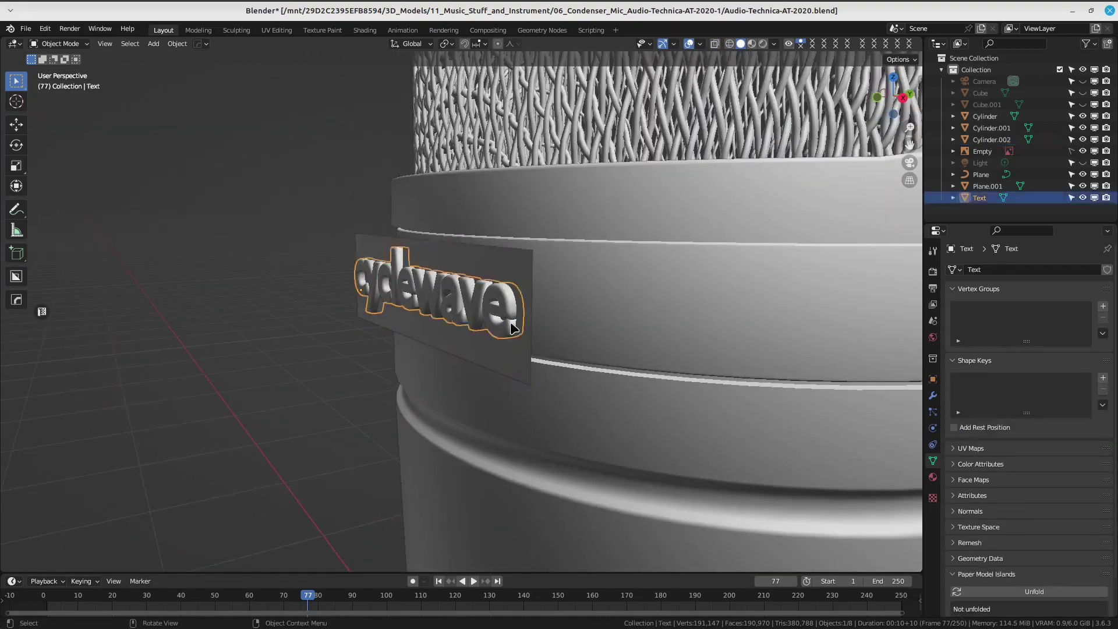
click(932, 395)
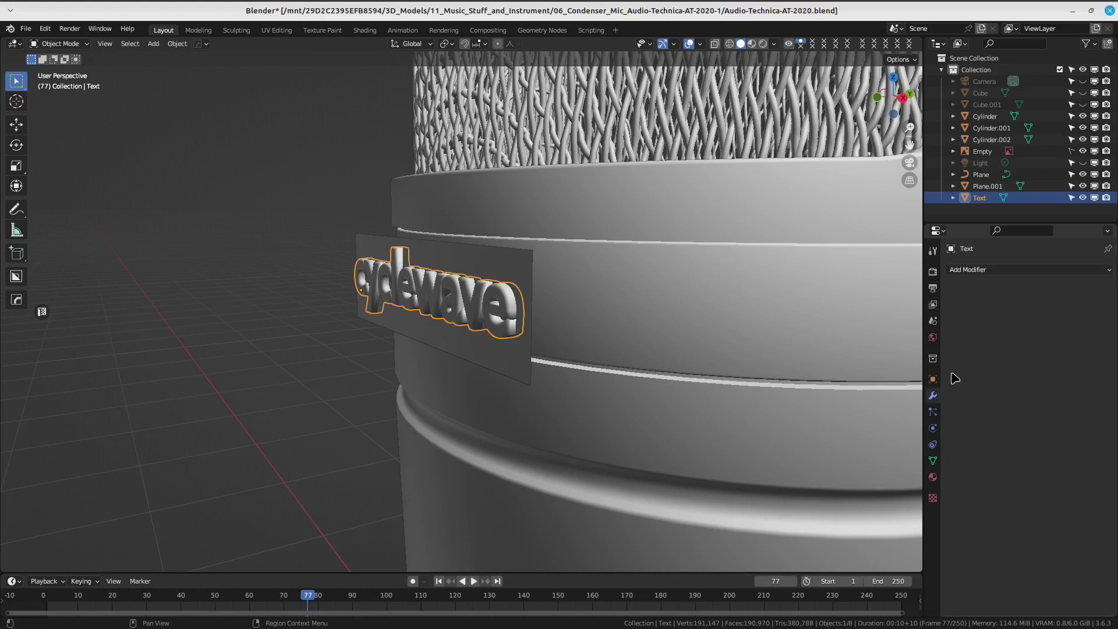
click(1019, 270)
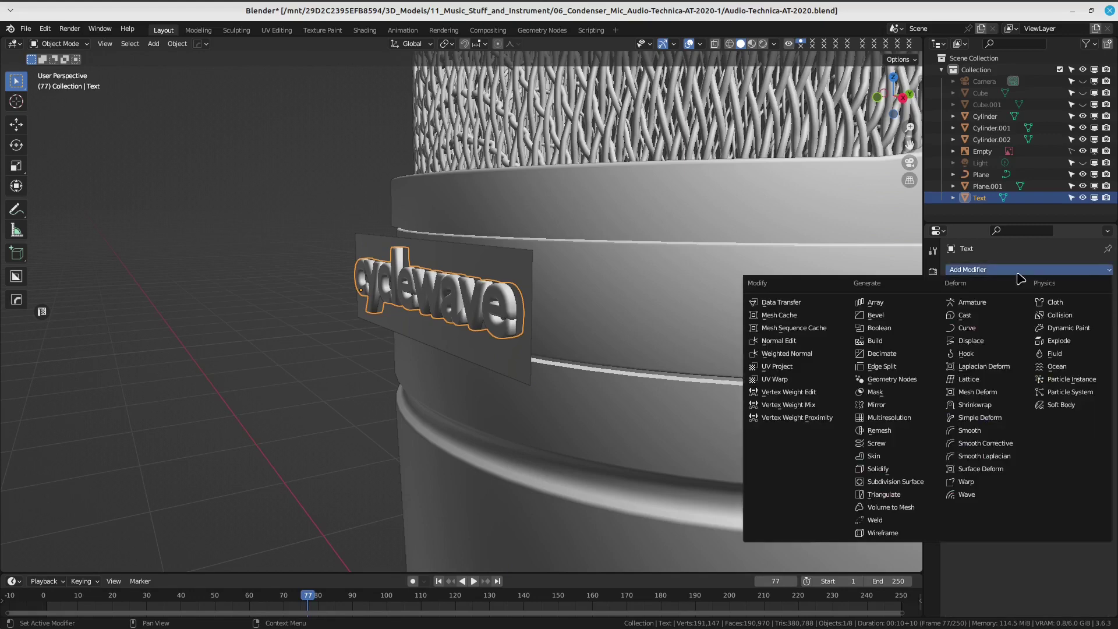
click(985, 469)
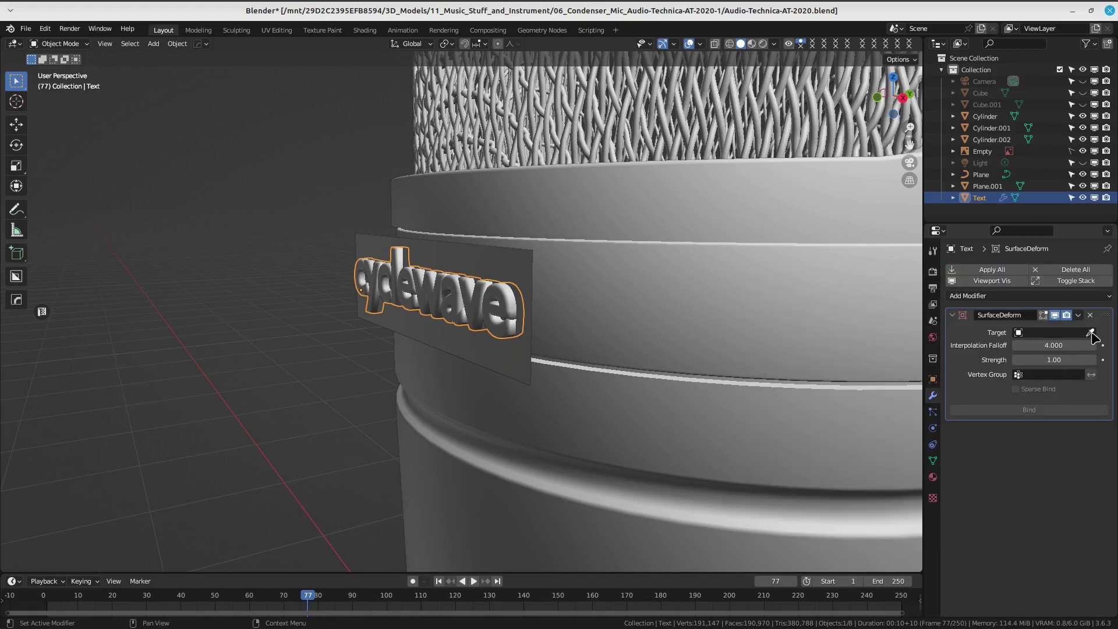
click(367, 238)
middle_drag(596, 313, 635, 318)
click(1024, 410)
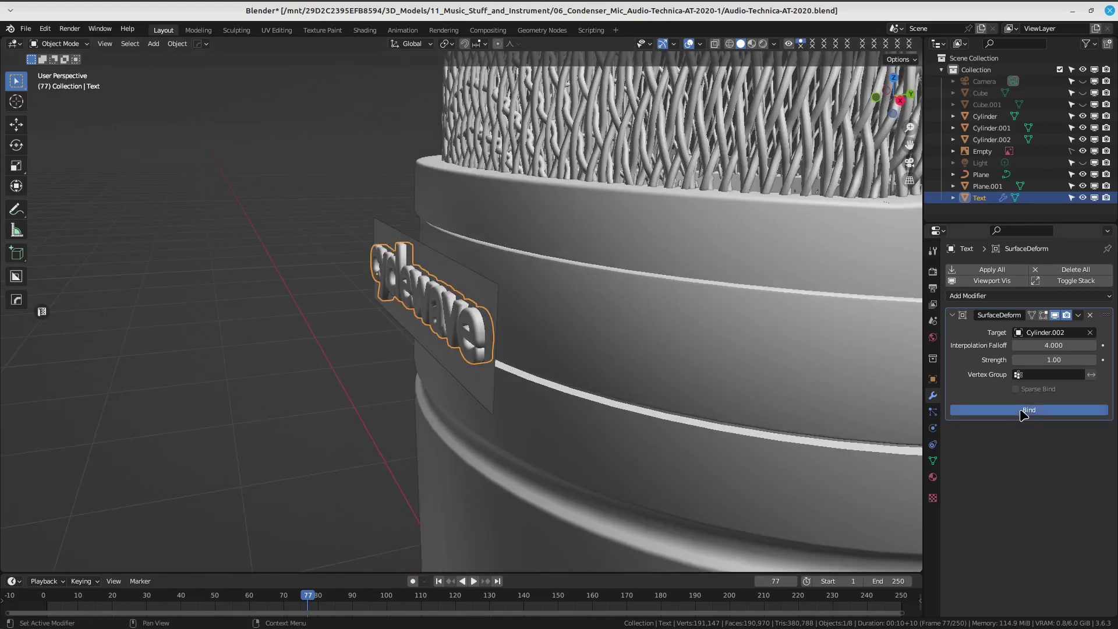
Set Cylinder.002's Key 1 shape key value back to 0 so the lettering curves.
click(485, 285)
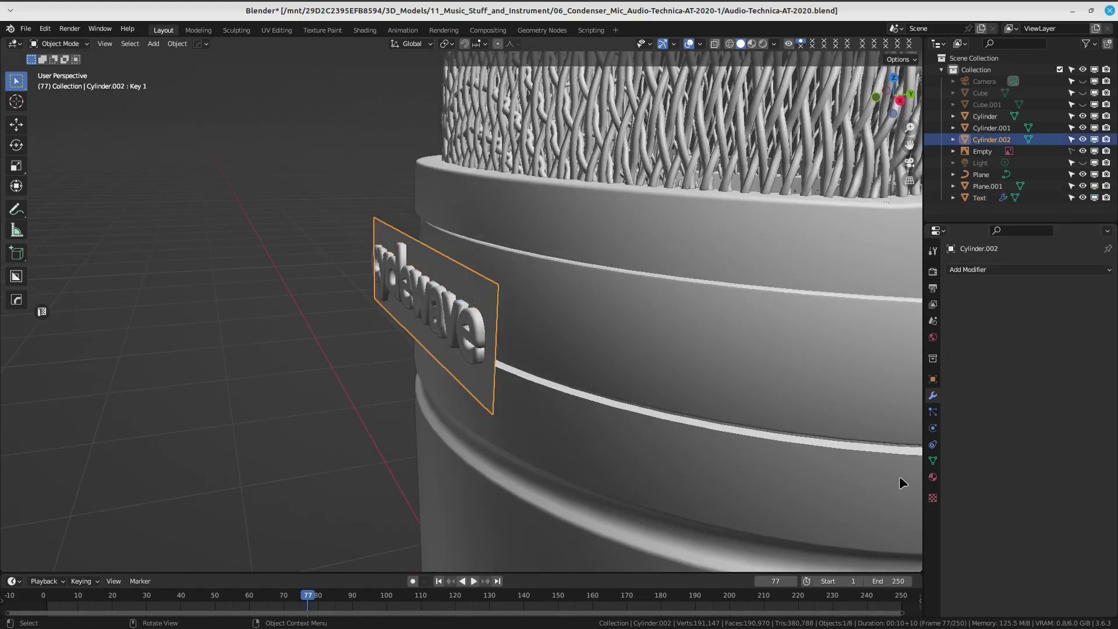
click(933, 380)
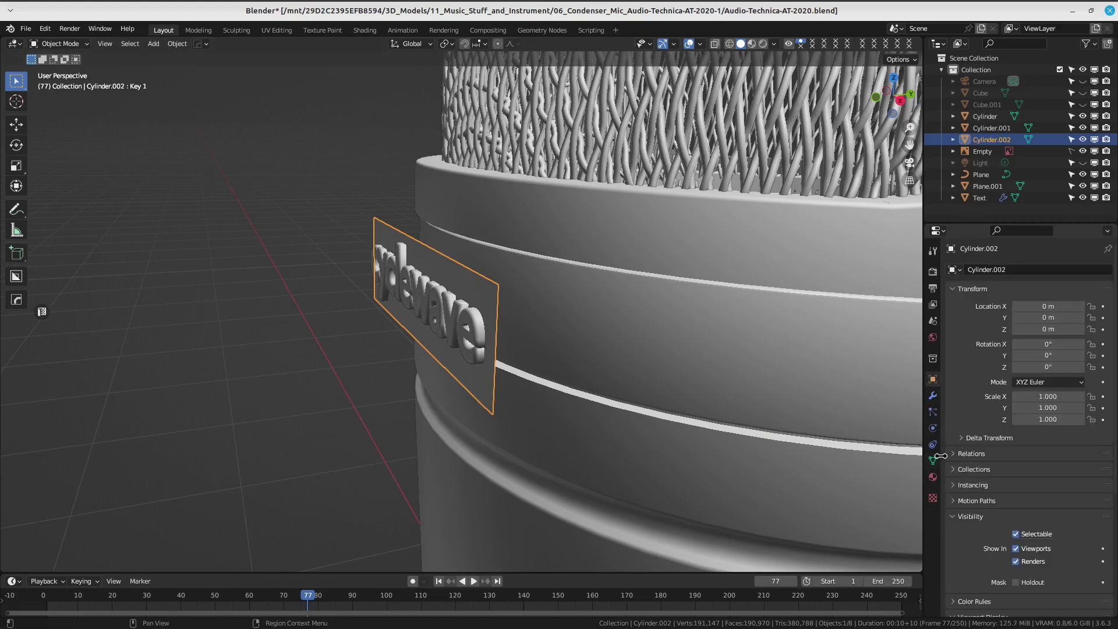
click(933, 460)
scroll(998, 444, down, 1)
drag(1057, 442, 1013, 442)
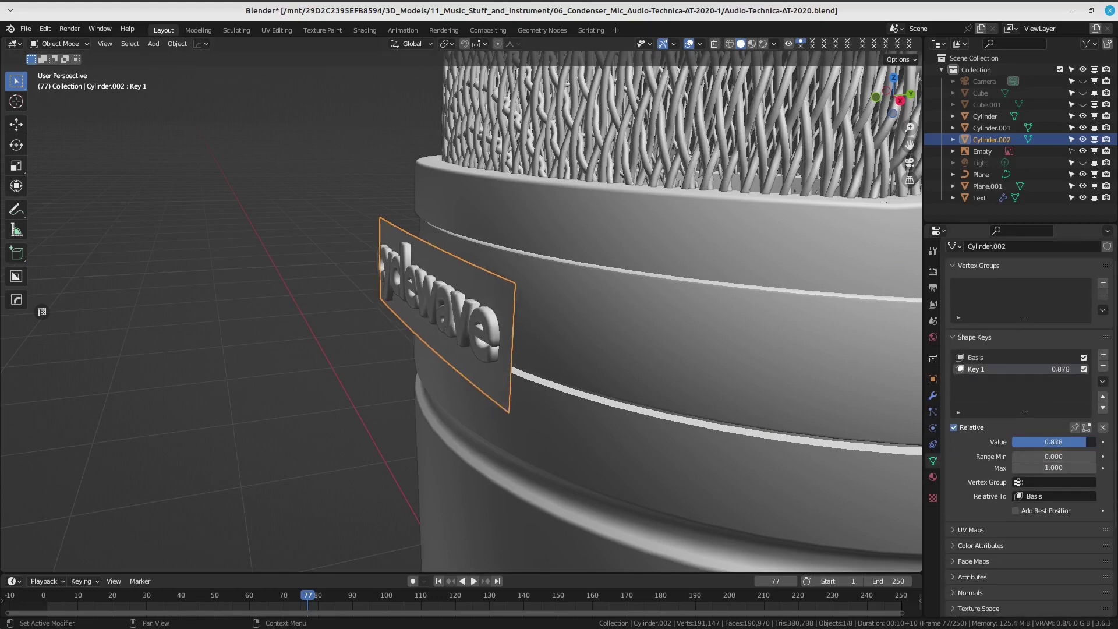
mouse_move(582, 373)
middle_down()
mouse_move(594, 371)
mouse_move(600, 344)
mouse_move(510, 402)
middle_up()
scroll(542, 315, up, 3)
scroll(559, 321, up, 3)
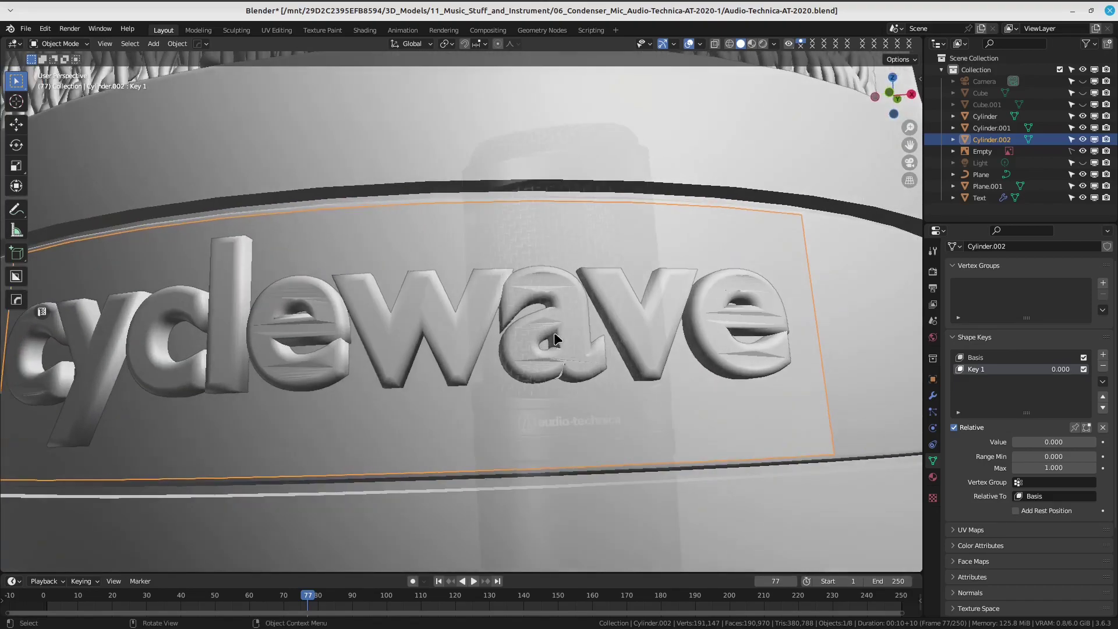
Reselect the cyclewave text and enter Edit Mode.
click(575, 326)
key(ctrl+Tab)
click(498, 324)
Show the Surface Deform effect in Edit Mode and inspect the bent lettering.
middle_drag(524, 349, 675, 383)
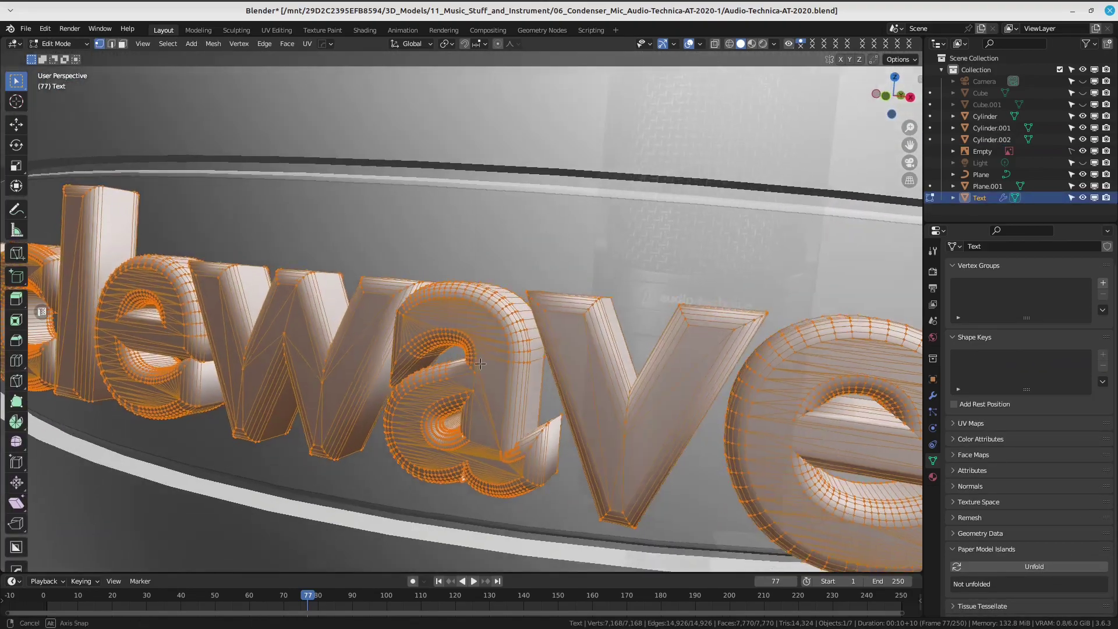
click(932, 396)
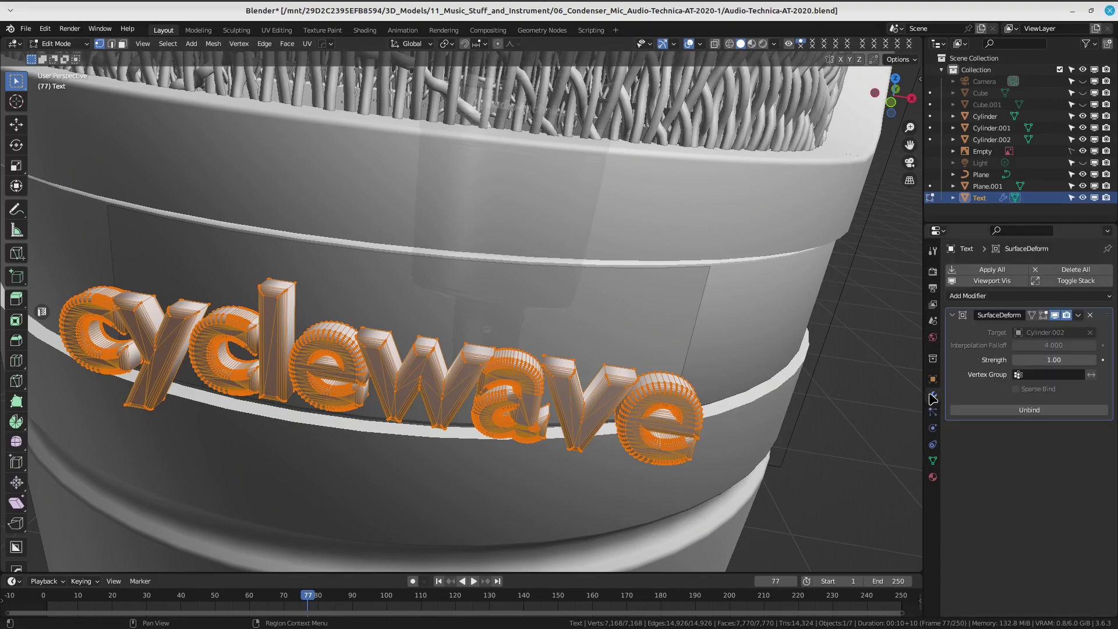
click(1043, 315)
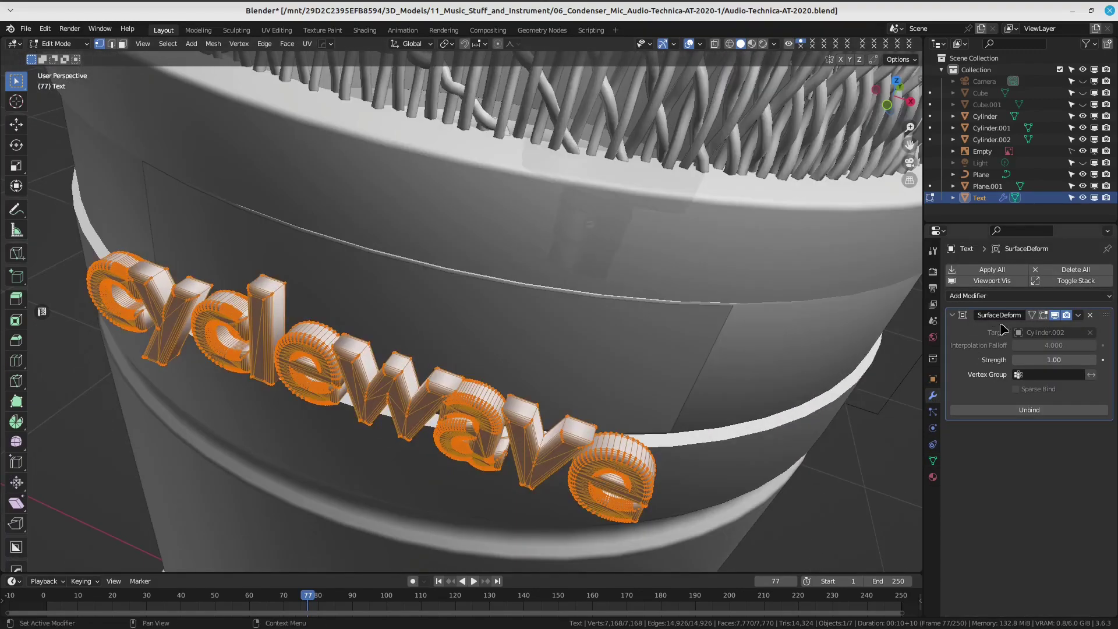
mouse_move(408, 326)
middle_down()
mouse_move(502, 304)
mouse_move(558, 315)
mouse_move(479, 242)
mouse_move(607, 368)
mouse_move(576, 326)
mouse_move(488, 378)
mouse_move(519, 359)
middle_up()
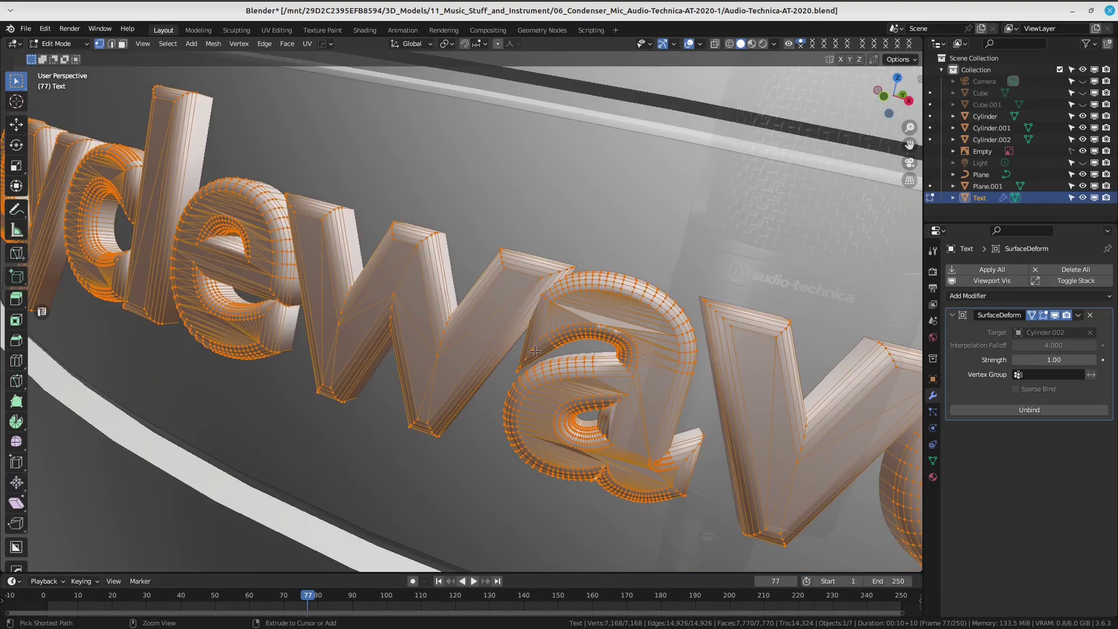
middle_drag(568, 317, 595, 267)
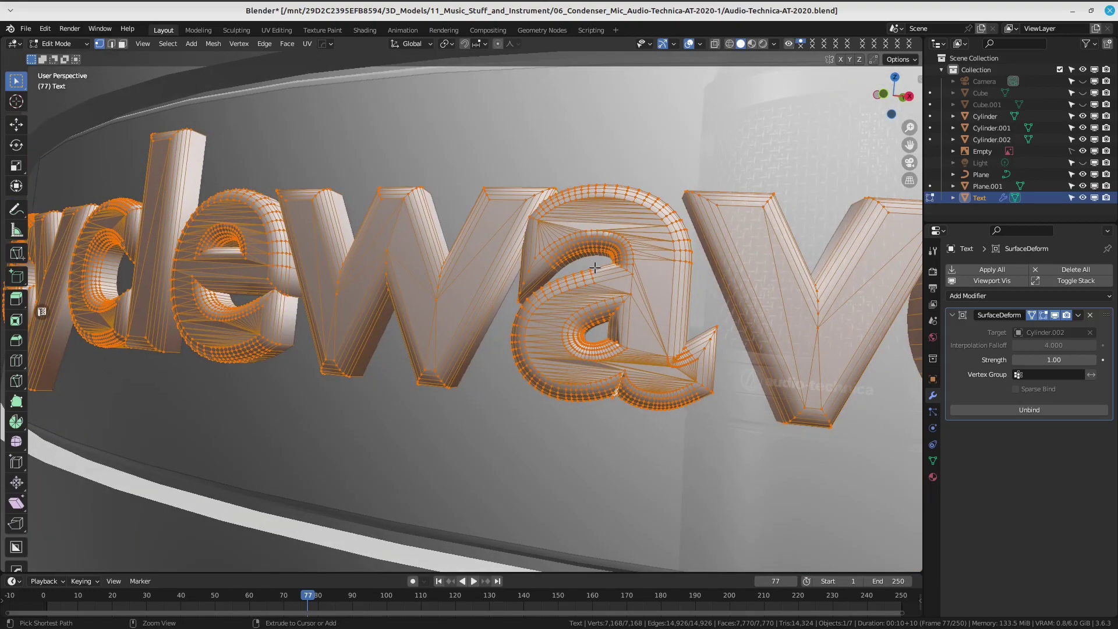
scroll(552, 299, down, 3)
mouse_move(552, 299)
middle_down()
mouse_move(572, 292)
mouse_move(449, 236)
mouse_move(431, 345)
mouse_move(500, 320)
mouse_move(337, 351)
mouse_move(485, 303)
middle_up()
Leave Edit Mode, select Cylinder.002, and inspect its vertices in Edit Mode.
key(Tab)
click(572, 292)
scroll(572, 292, up, 3)
scroll(574, 298, down, 2)
key(Tab)
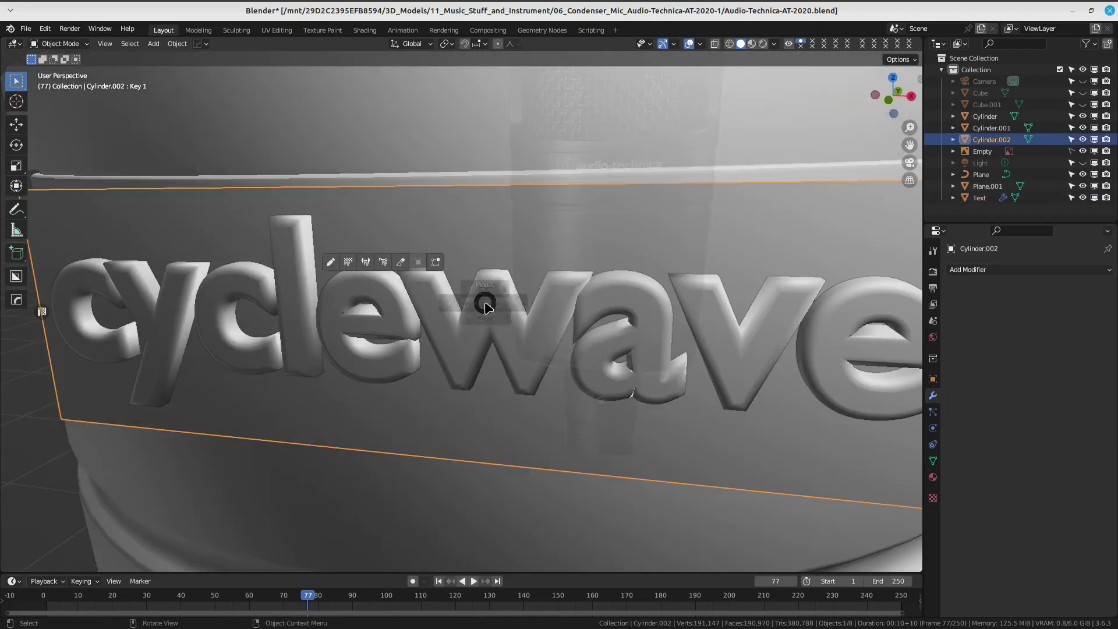
click(389, 315)
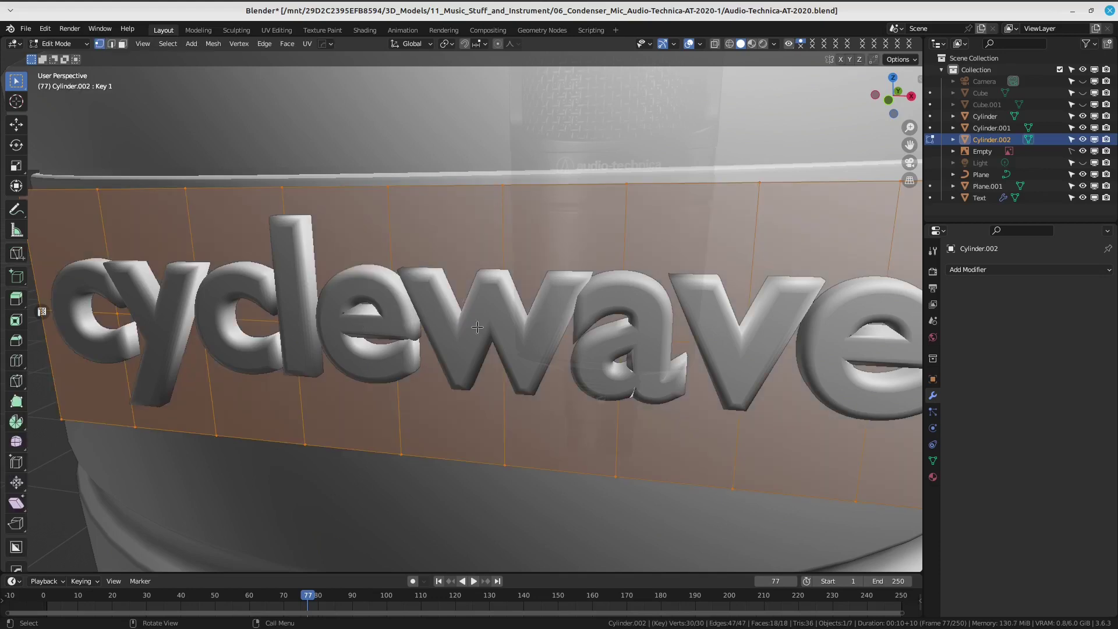
Unbind the text's Surface Deform modifier from Cylinder.002 and reopen the text in Edit Mode.
key(ctrl+Tab)
click(394, 288)
key(ctrl+Tab)
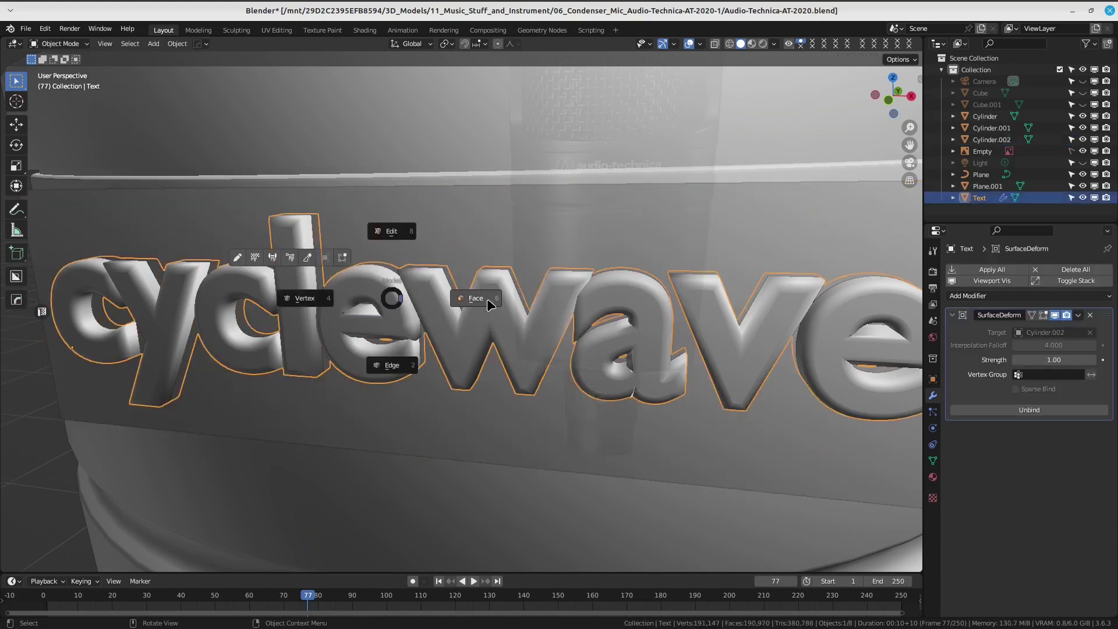
key(Escape)
click(1029, 411)
key(ctrl+Tab)
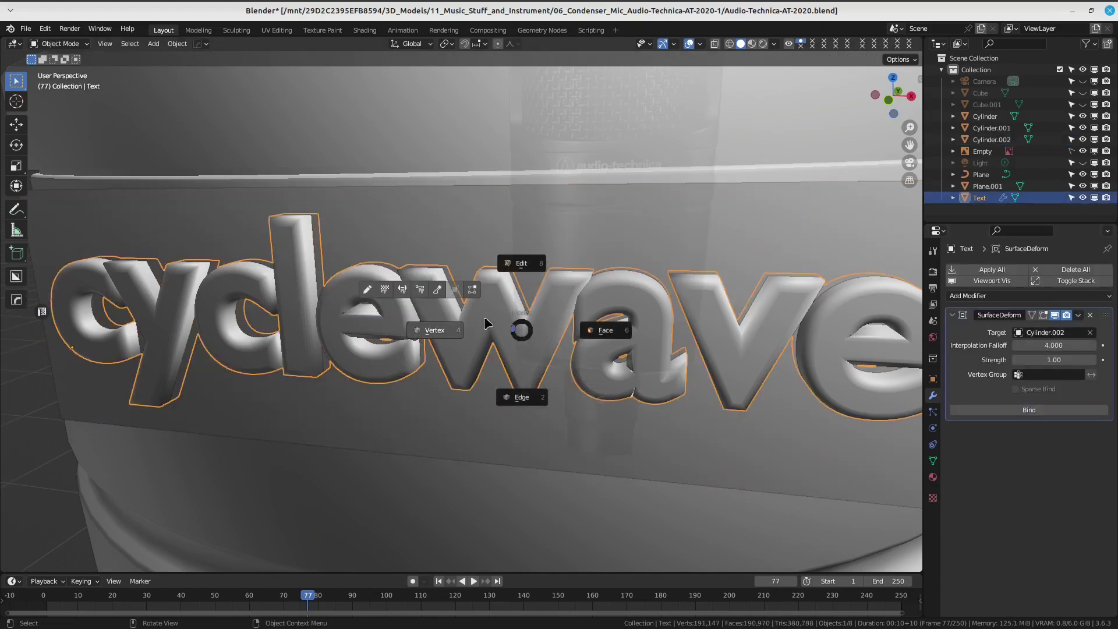
click(443, 325)
Add centred edge loops around the sides of the first four letters.
middle_drag(443, 325, 511, 202)
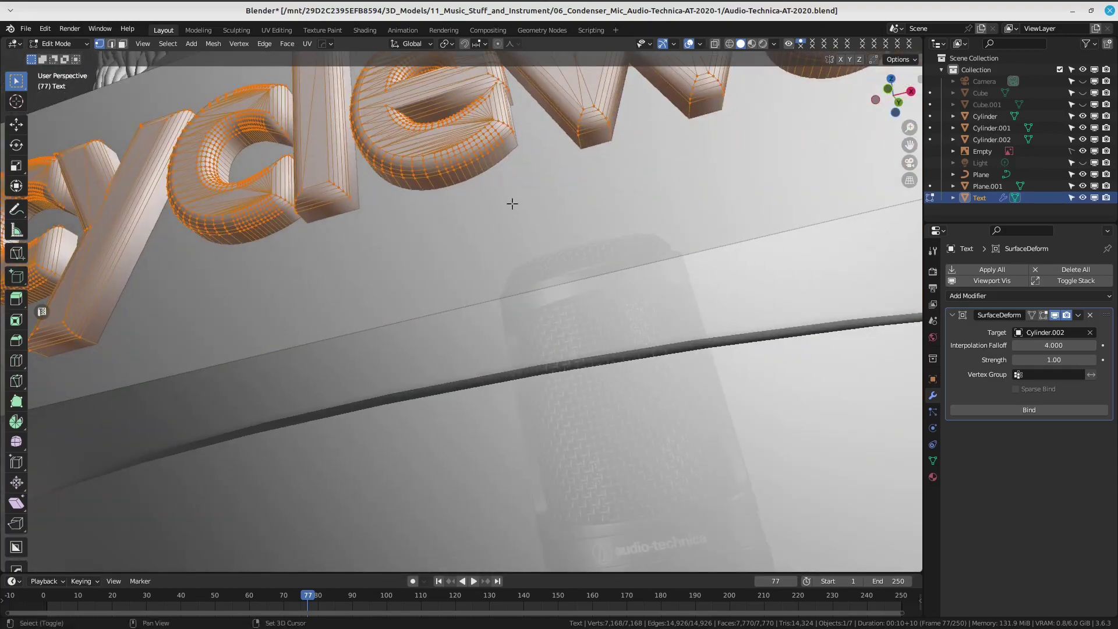
scroll(500, 297, up, 3)
mouse_move(500, 298)
middle_down()
mouse_move(454, 249)
mouse_move(446, 259)
middle_up()
scroll(446, 259, up, 2)
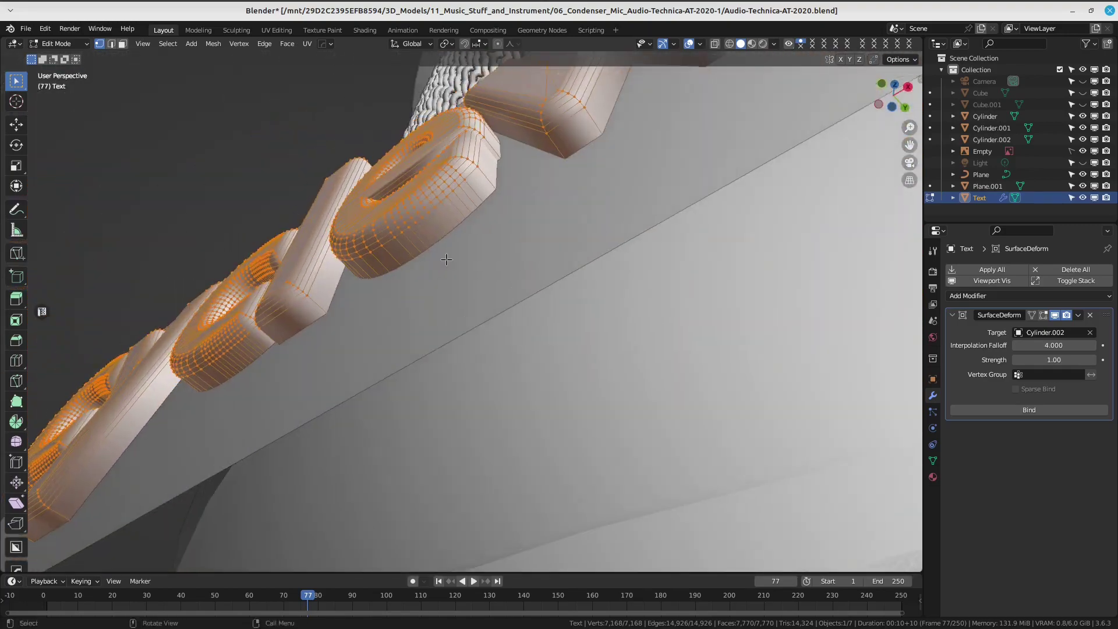
click(486, 187)
right_click(485, 187)
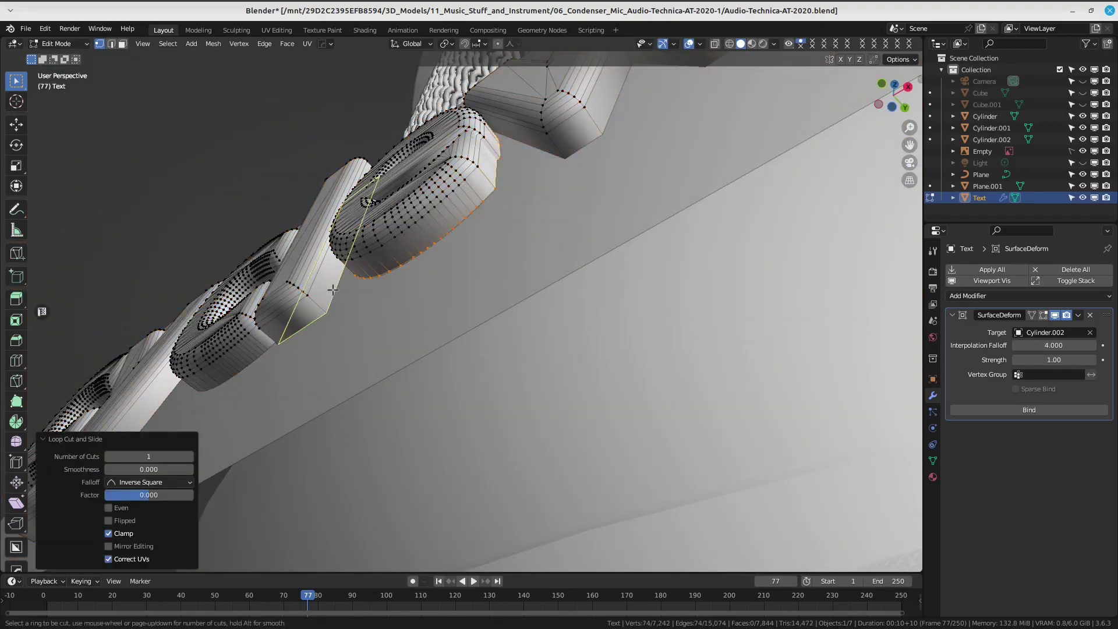
click(261, 365)
right_click(260, 365)
scroll(291, 372, up, 2)
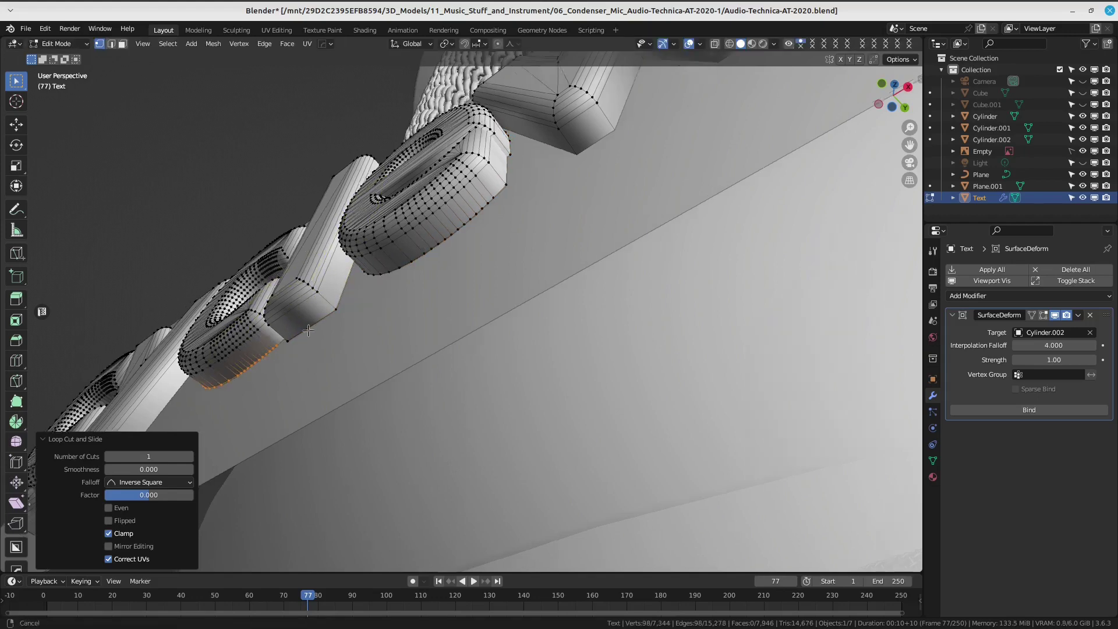
scroll(331, 388, up, 1)
click(343, 429)
right_click(337, 424)
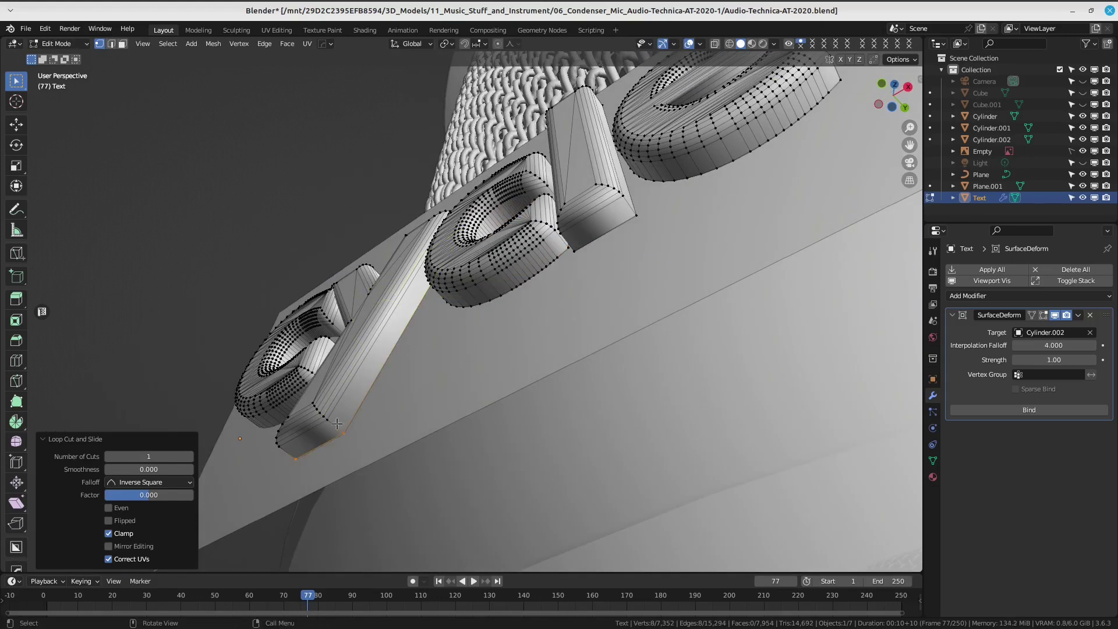
click(280, 415)
right_click(279, 416)
scroll(408, 350, up, 2)
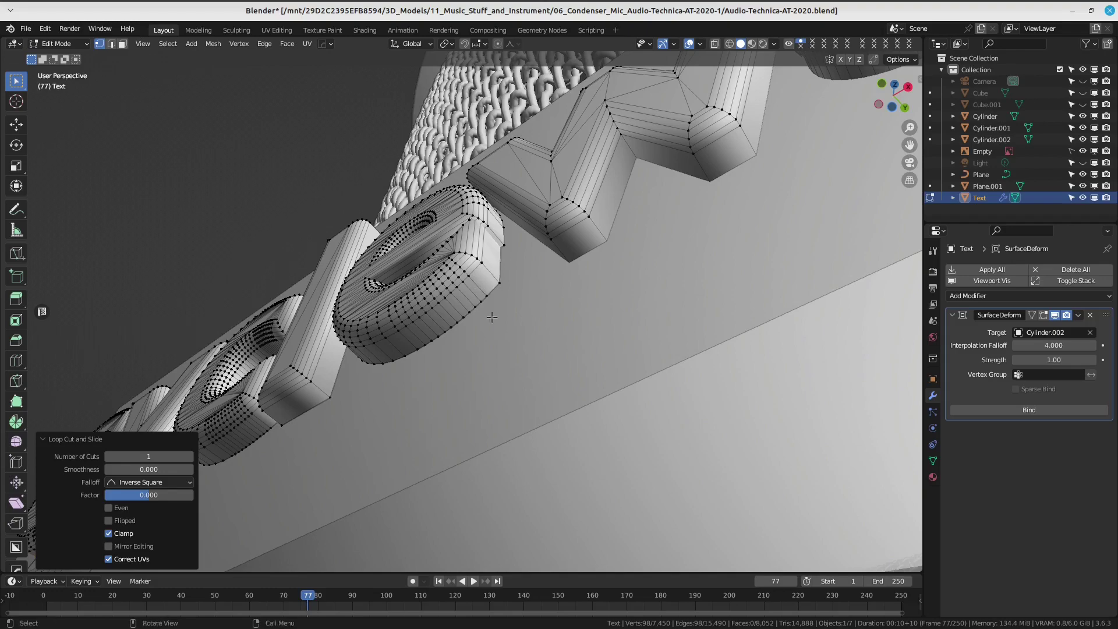
shift+middle_drag(492, 316, 480, 303)
Add three more centred edge loops with Ctrl+R on the remaining letters.
key(ctrl+r)
click(585, 211)
right_click(585, 211)
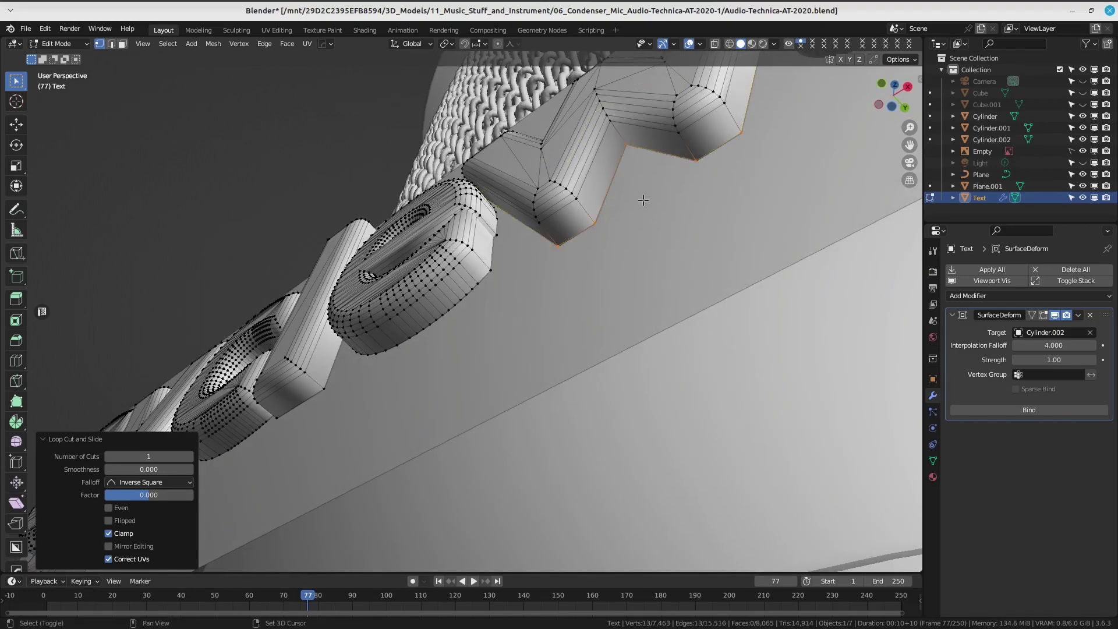
middle_drag(643, 200, 546, 257)
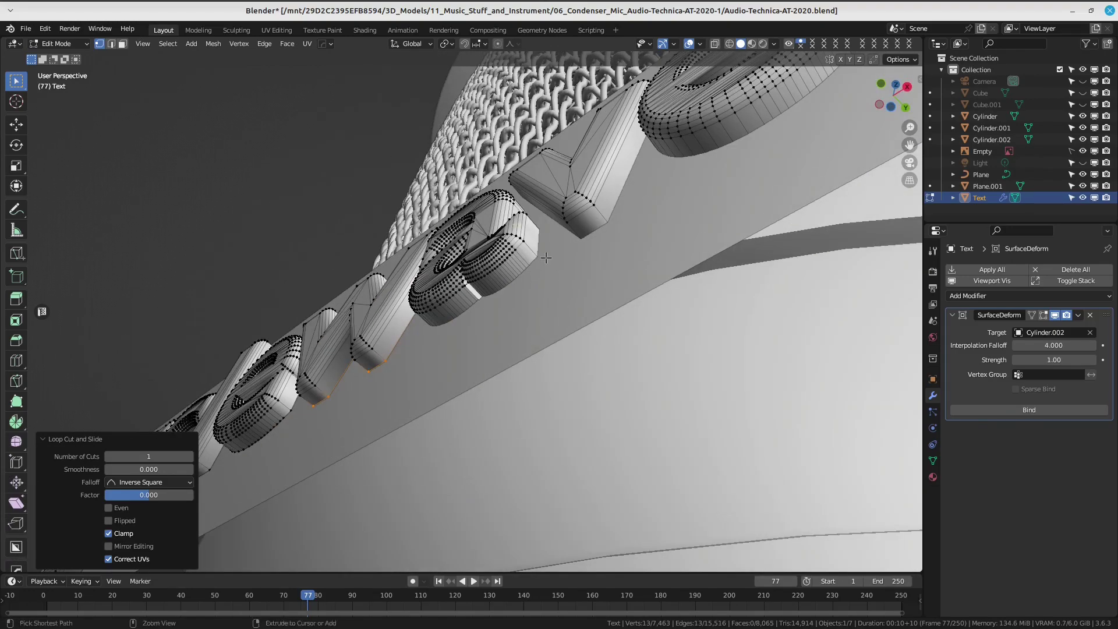
click(544, 252)
right_click(544, 252)
scroll(529, 287, up, 2)
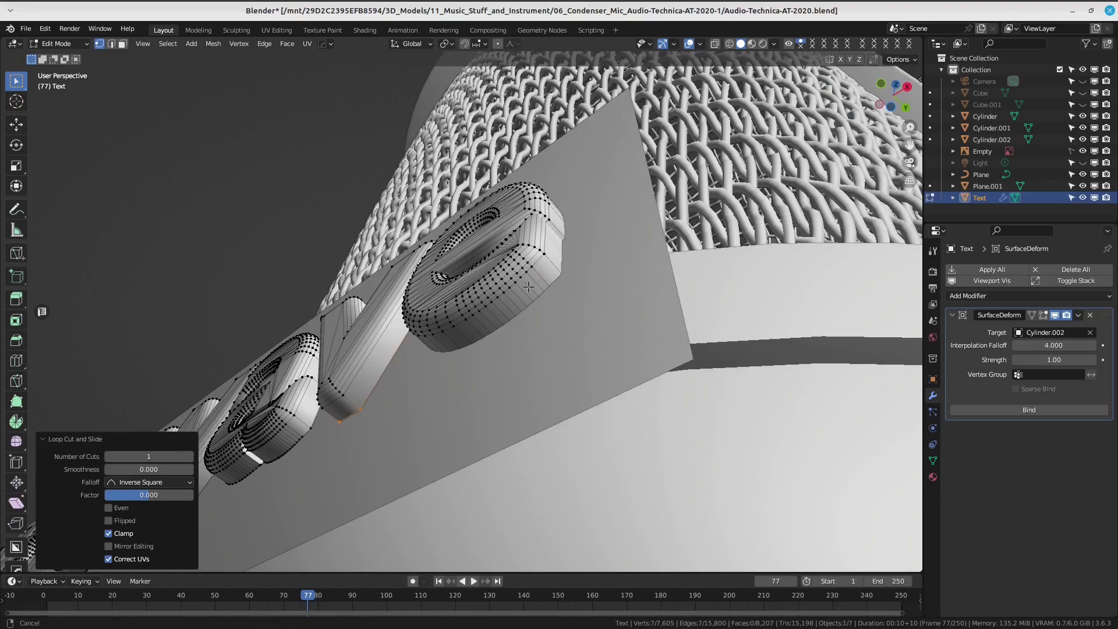
click(559, 259)
right_click(559, 259)
middle_drag(559, 259, 571, 293)
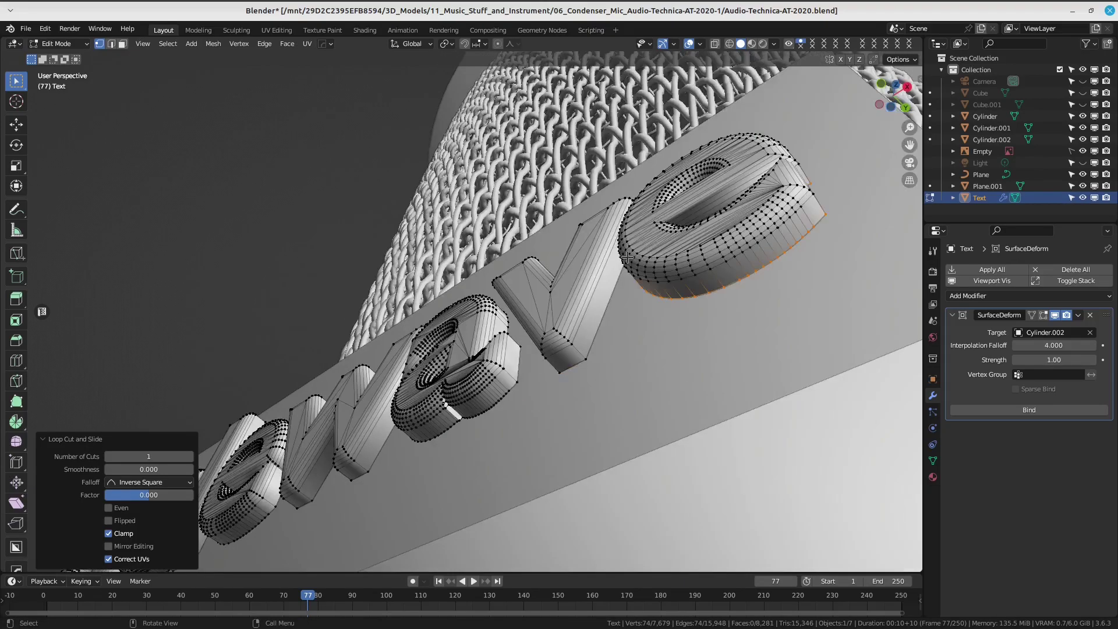
In Right Ortho wireframe, delete the letters' back-side vertices, leaving 4,095 vertices.
key(KP_1)
key(KP_3)
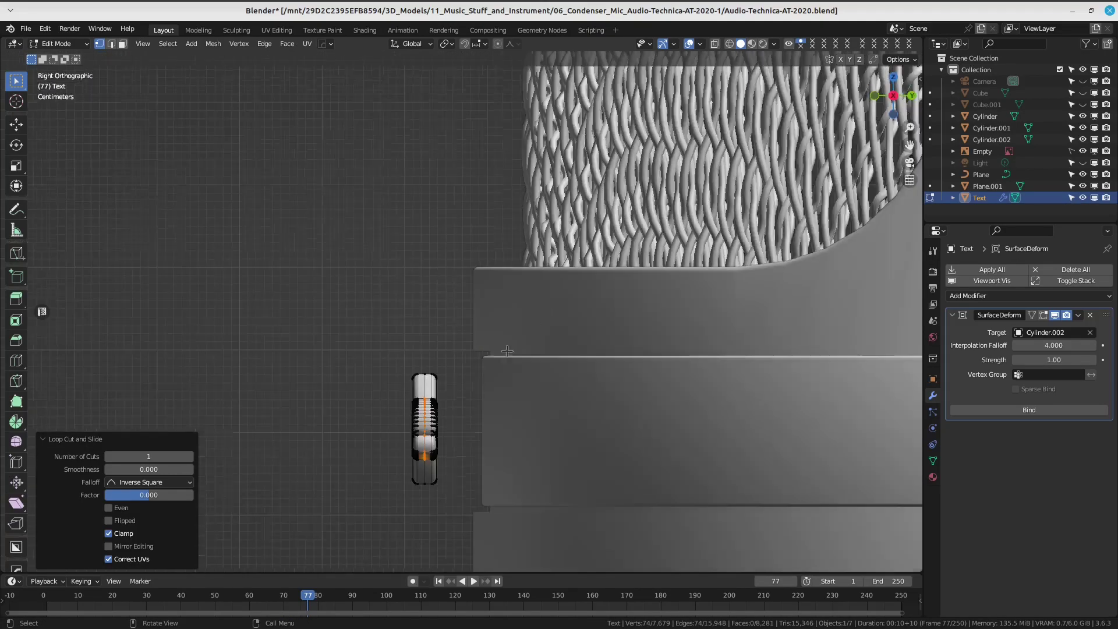
key(shift+z)
shift+middle_drag(540, 332, 508, 287)
drag(563, 187, 456, 469)
key(x)
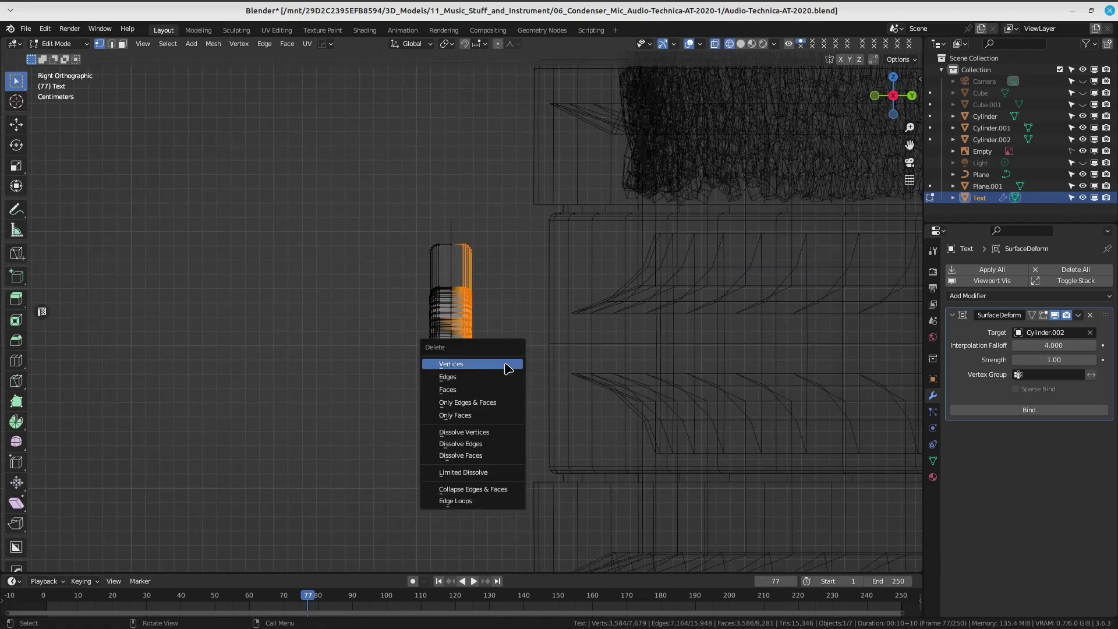
click(504, 362)
Return to a perspective view with solid shading.
mouse_move(504, 363)
middle_down()
mouse_move(693, 369)
mouse_move(417, 409)
middle_up()
key(z)
click(739, 371)
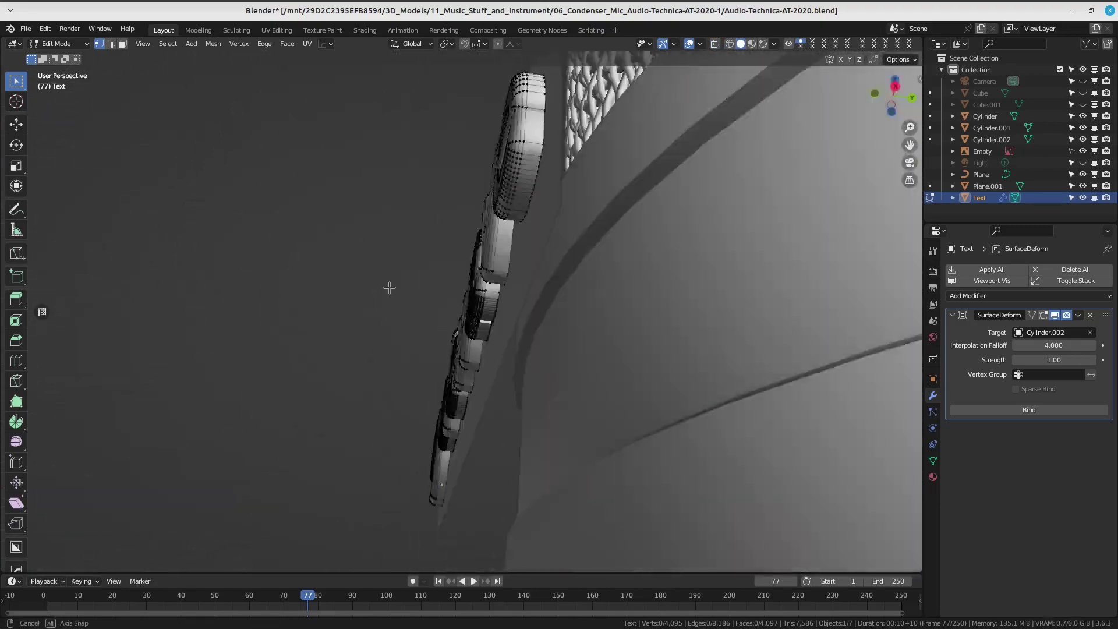
View the cyclewave text from Front Ortho in X-ray and zoom in.
mouse_move(418, 410)
middle_down()
mouse_move(574, 392)
mouse_move(500, 304)
mouse_move(541, 343)
middle_up()
scroll(574, 392, up, 3)
scroll(574, 392, up, 2)
scroll(573, 392, up, 2)
key(KP_1)
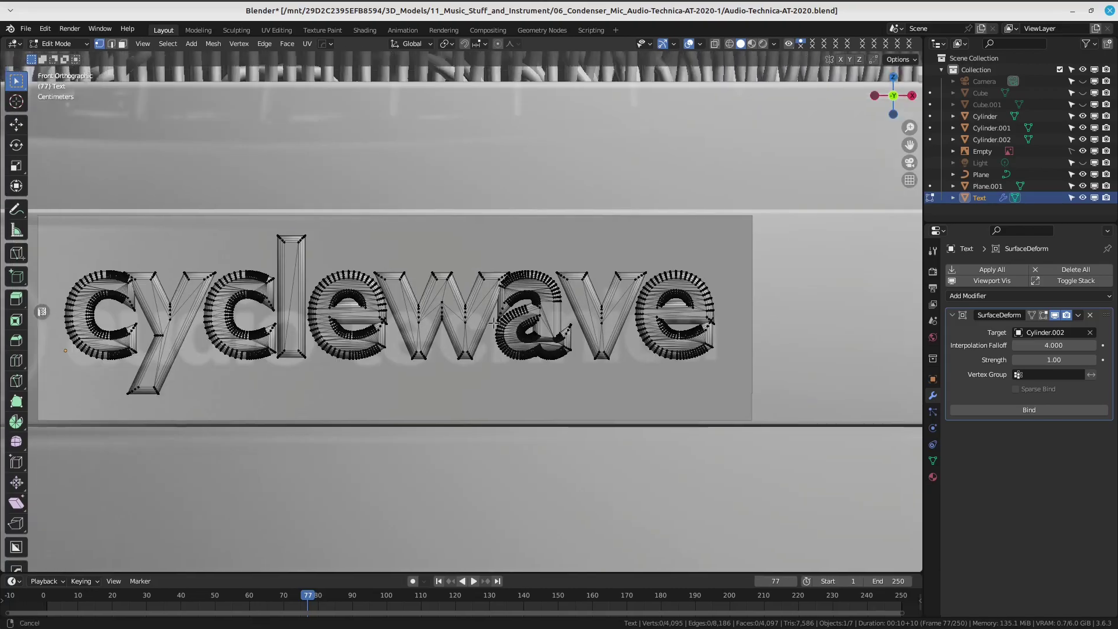
key(shift+z)
scroll(506, 324, up, 3)
scroll(507, 324, up, 1)
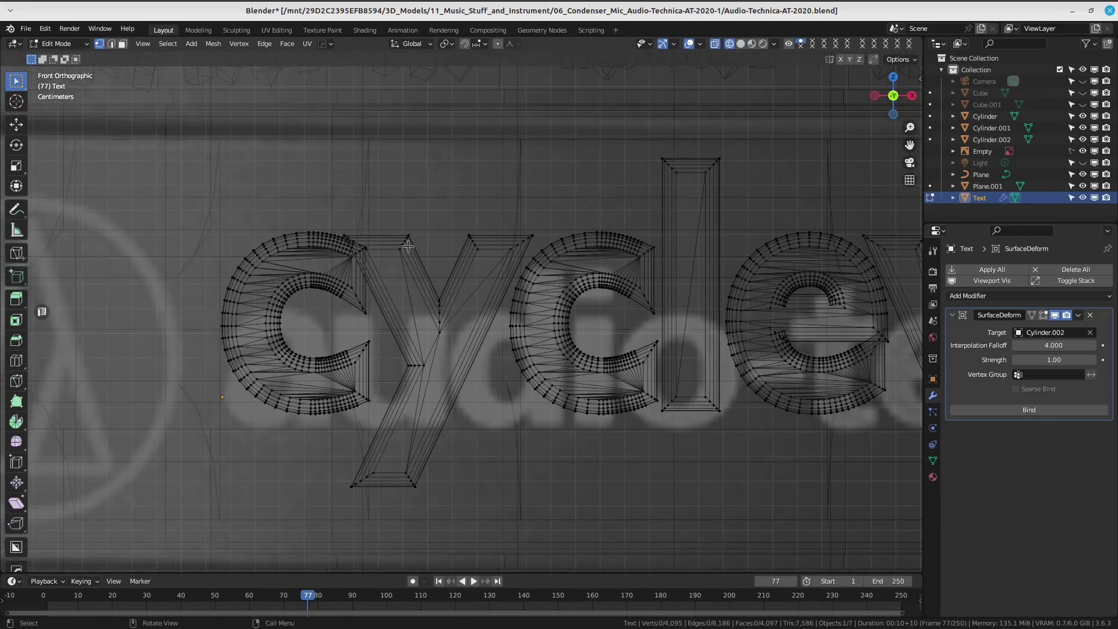
scroll(423, 296, down, 3)
scroll(423, 297, down, 2)
Select all the cyclewave letters and shift them -0.007 m along X.
mouse_move(688, 217)
mouse_down()
mouse_move(413, 400)
mouse_move(369, 399)
mouse_up()
key(ctrl+l)
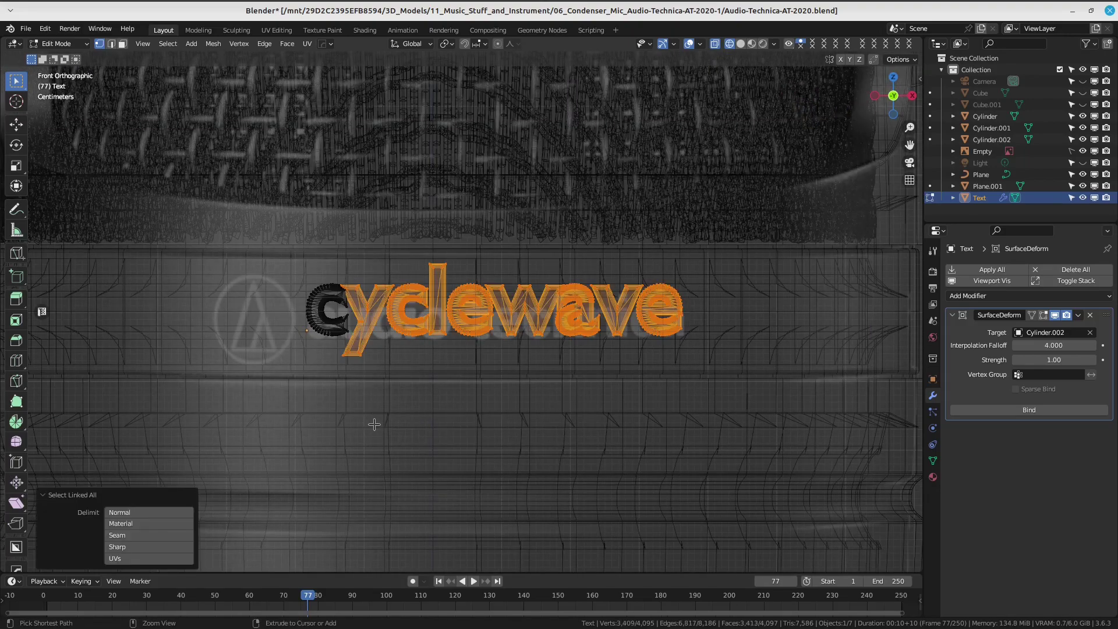
scroll(374, 424, up, 1)
drag(298, 272, 271, 347)
scroll(407, 349, down, 3)
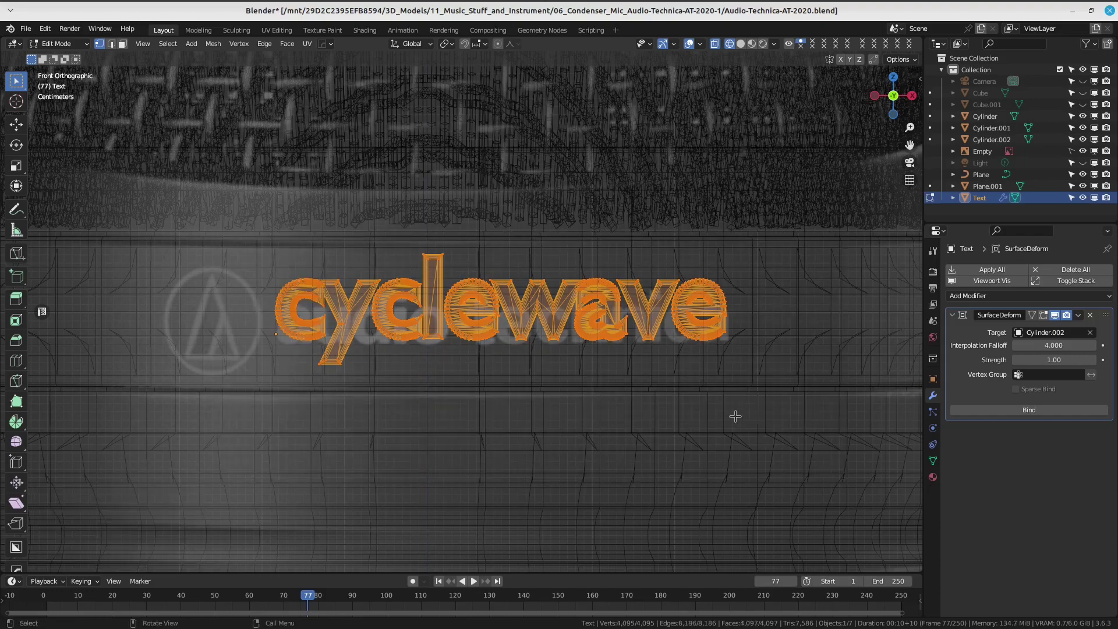
scroll(660, 378, up, 3)
key(g)
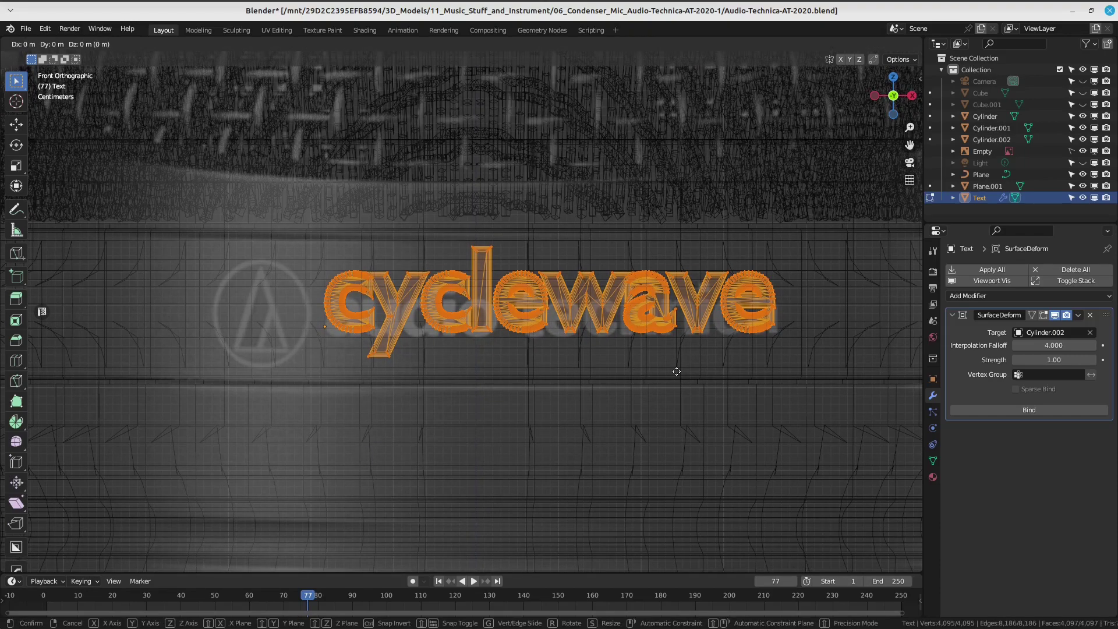
key(x)
click(674, 371)
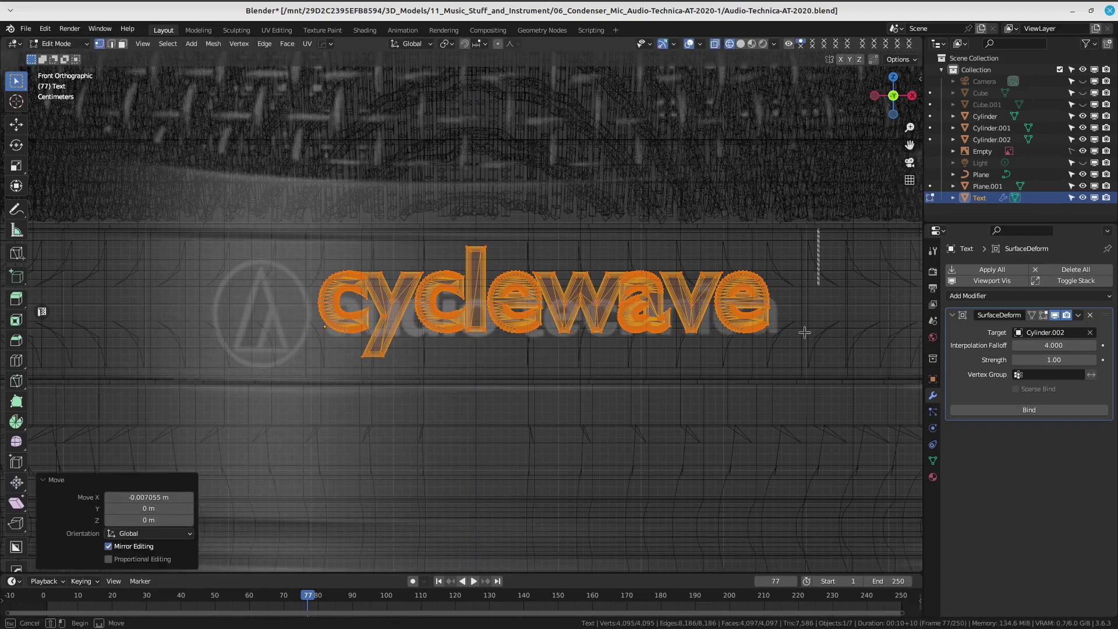
Move every letter except the leading c 0.010583 m along X.
drag(820, 227, 414, 421)
key(ctrl+l)
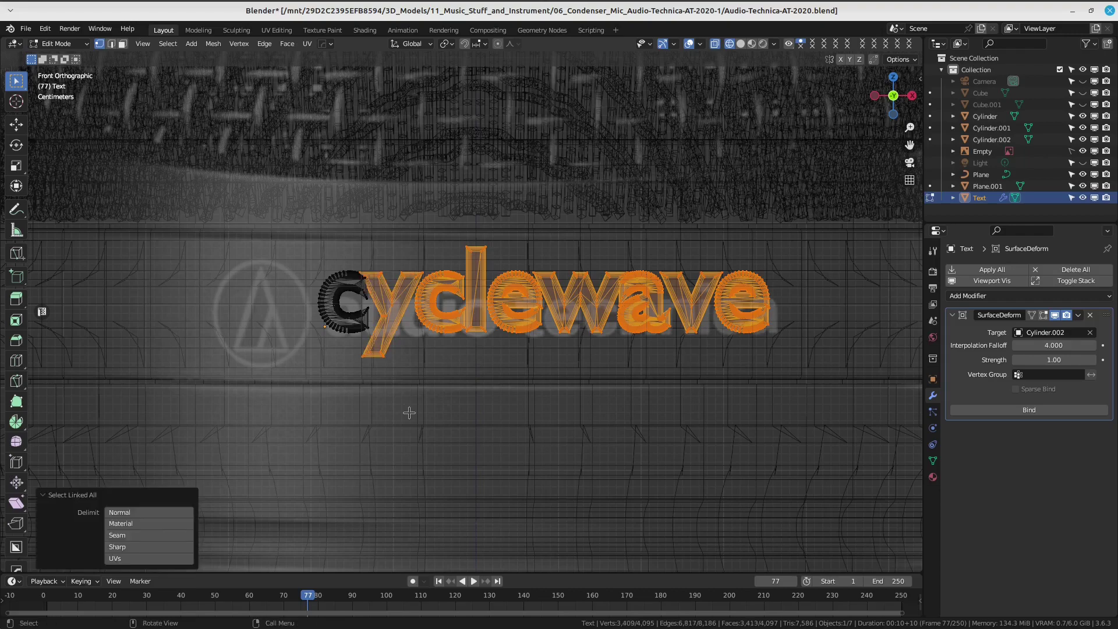
key(g)
key(x)
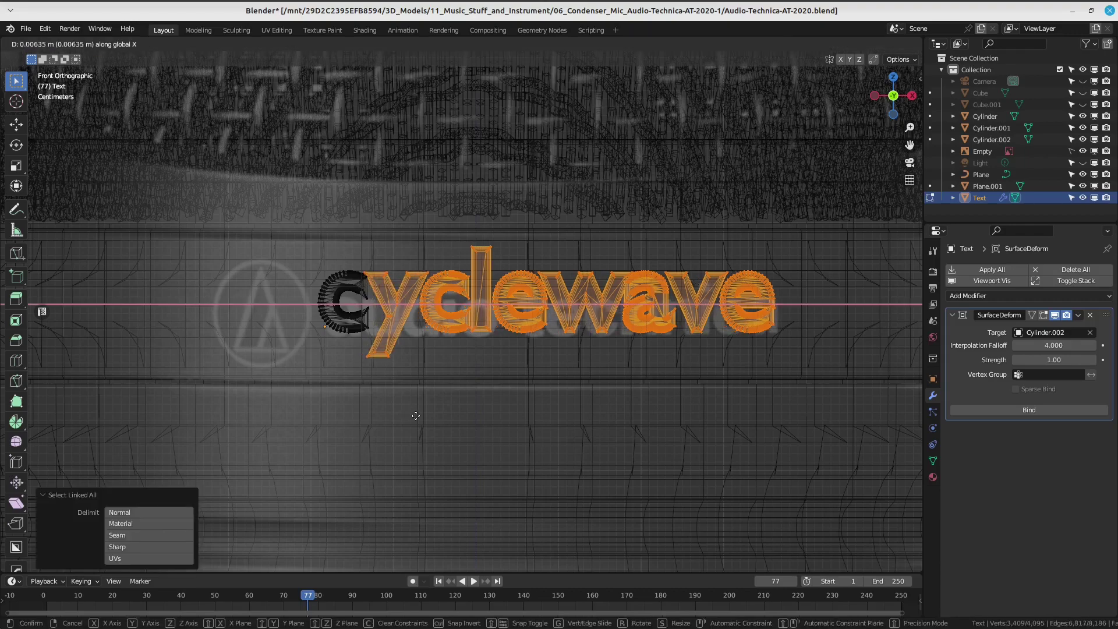
click(454, 411)
shift+middle_drag(503, 334, 437, 360)
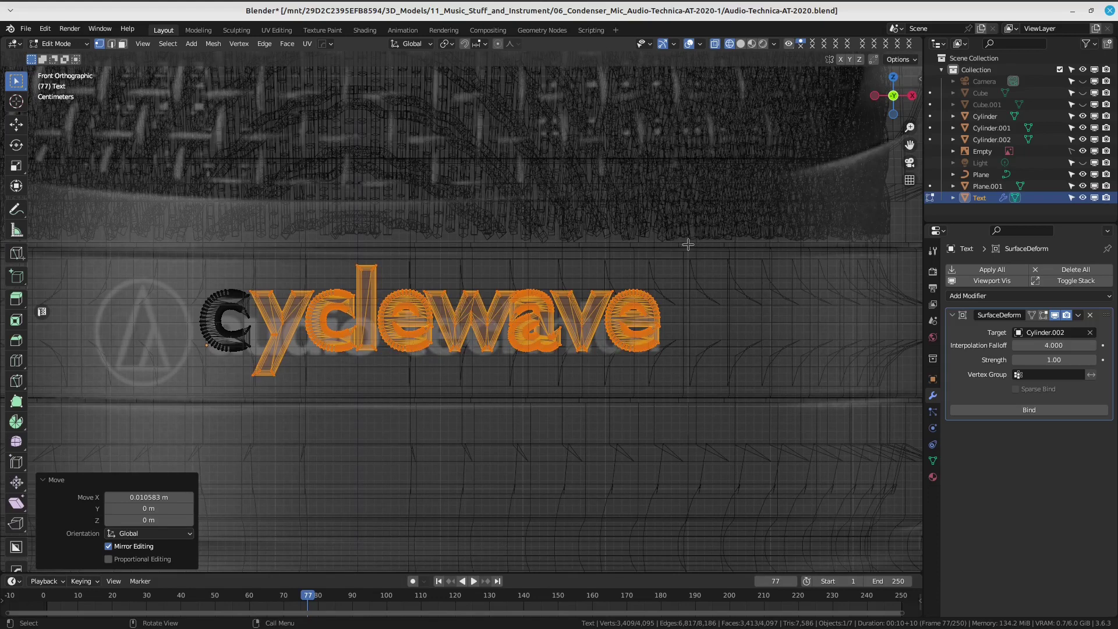
Select the connected 'wave' letters and shift them right along X.
drag(728, 250, 486, 389)
key(ctrl+l)
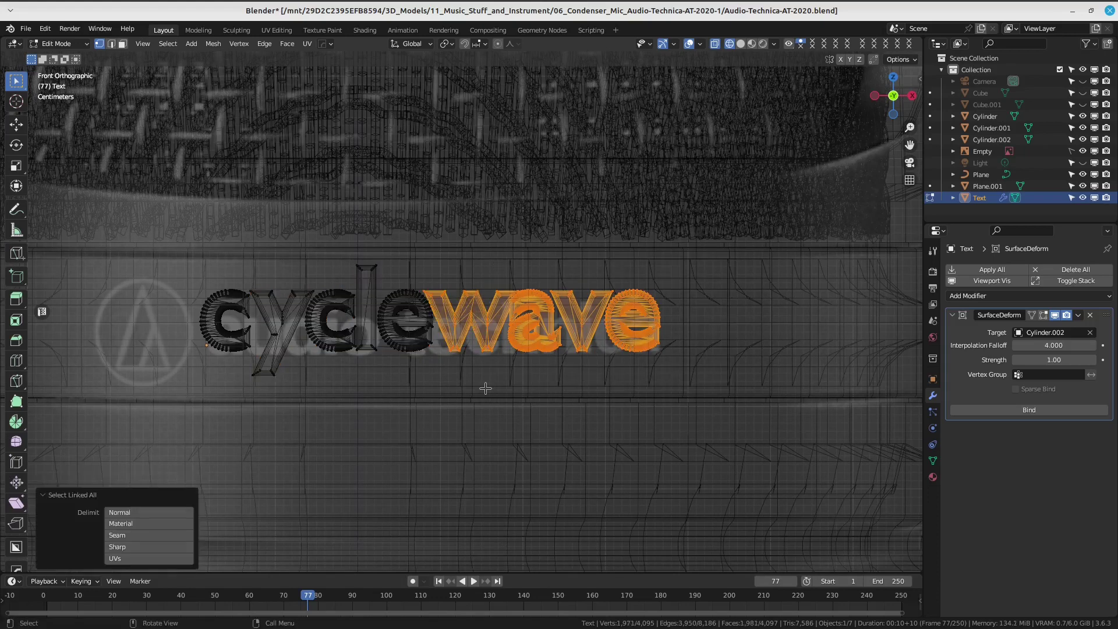
key(g)
key(x)
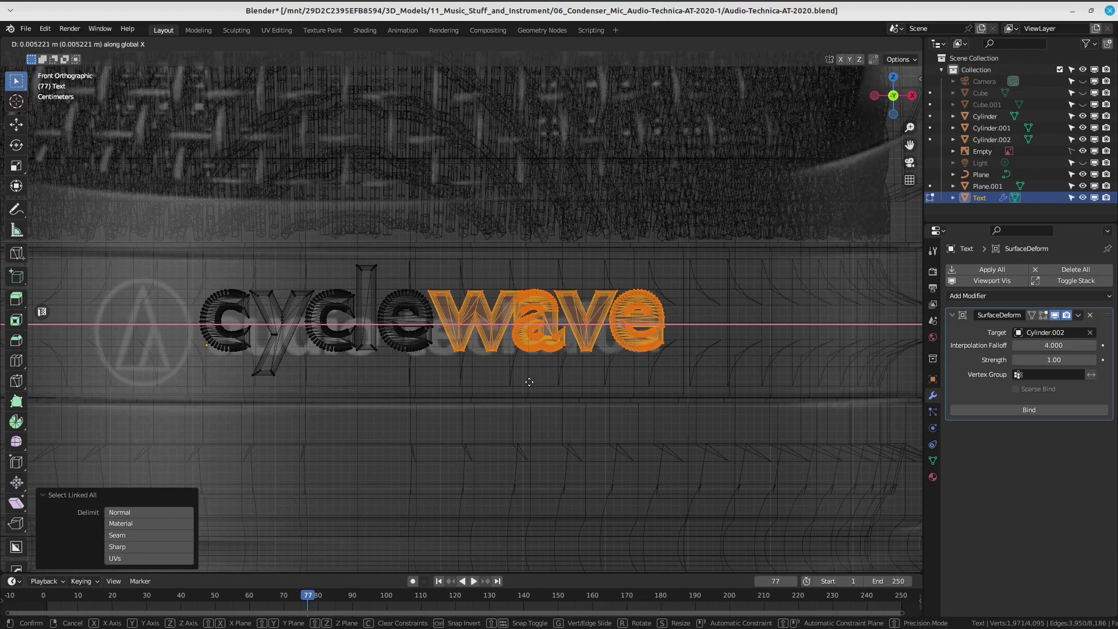
click(512, 380)
shift+middle_drag(512, 381, 367, 393)
Shift the 'ave' letters further right along X, away from the 'w'.
drag(553, 266, 384, 401)
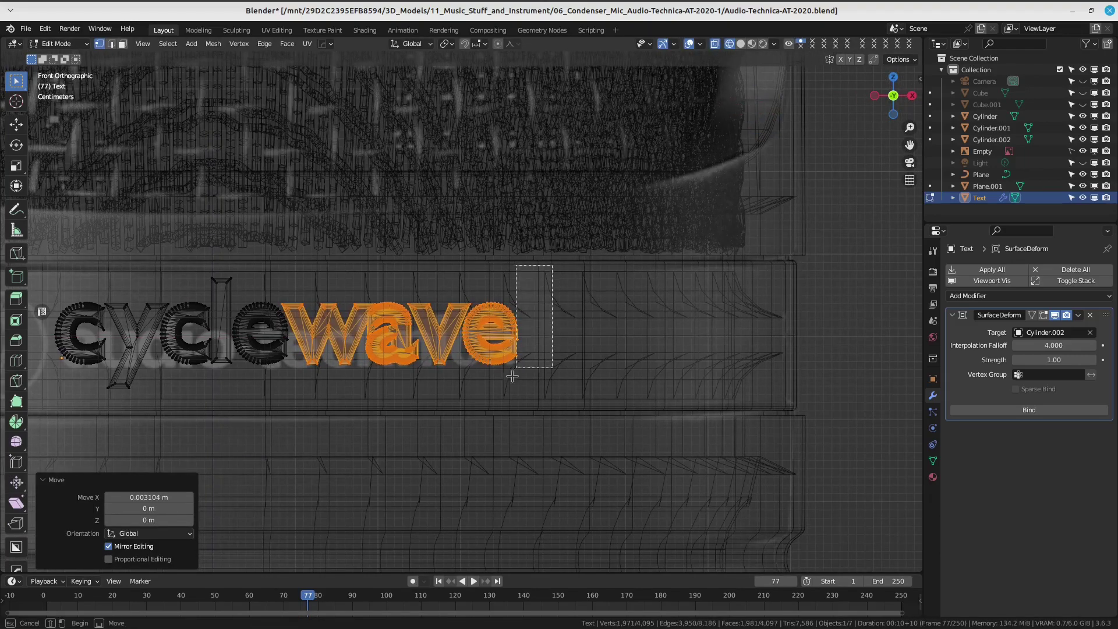
key(ctrl+l)
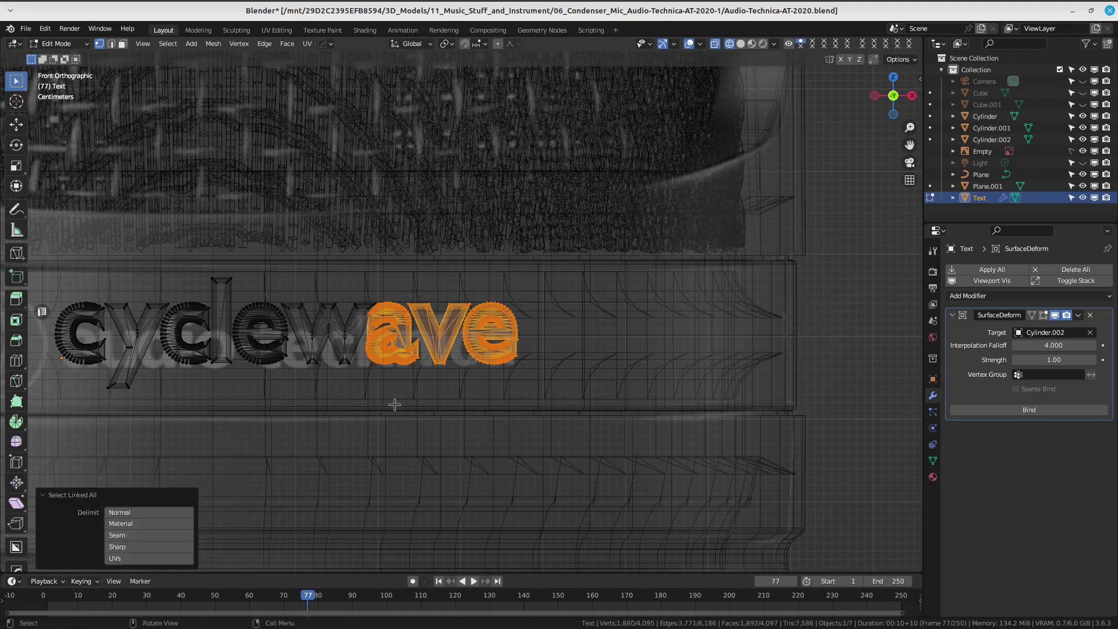
key(g)
key(x)
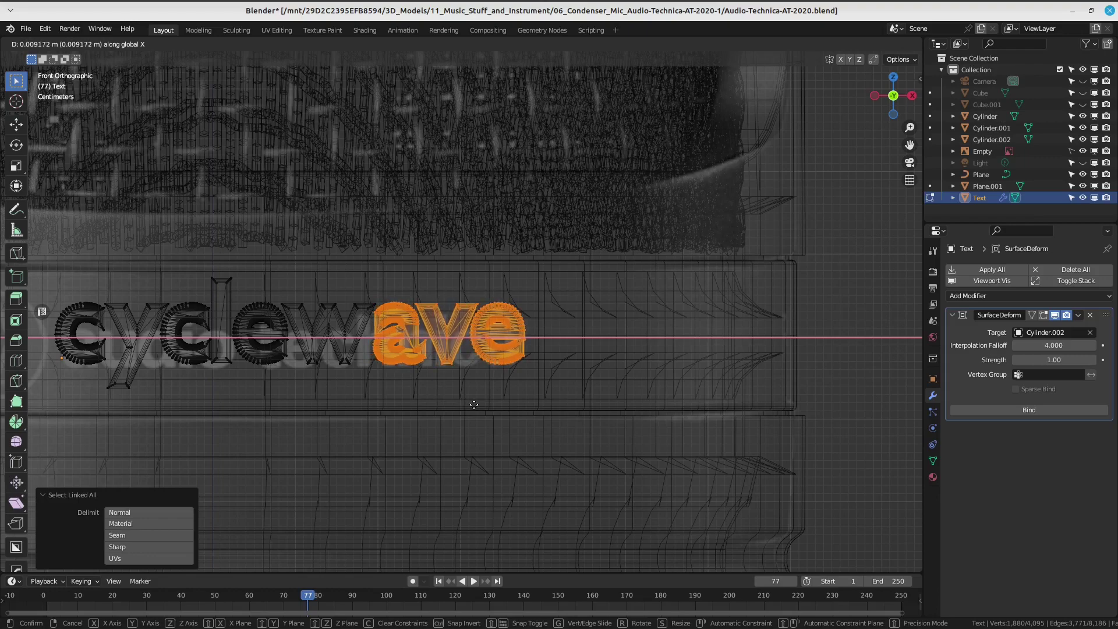
click(474, 405)
scroll(474, 405, up, 2)
scroll(495, 373, down, 2)
scroll(522, 335, up, 1)
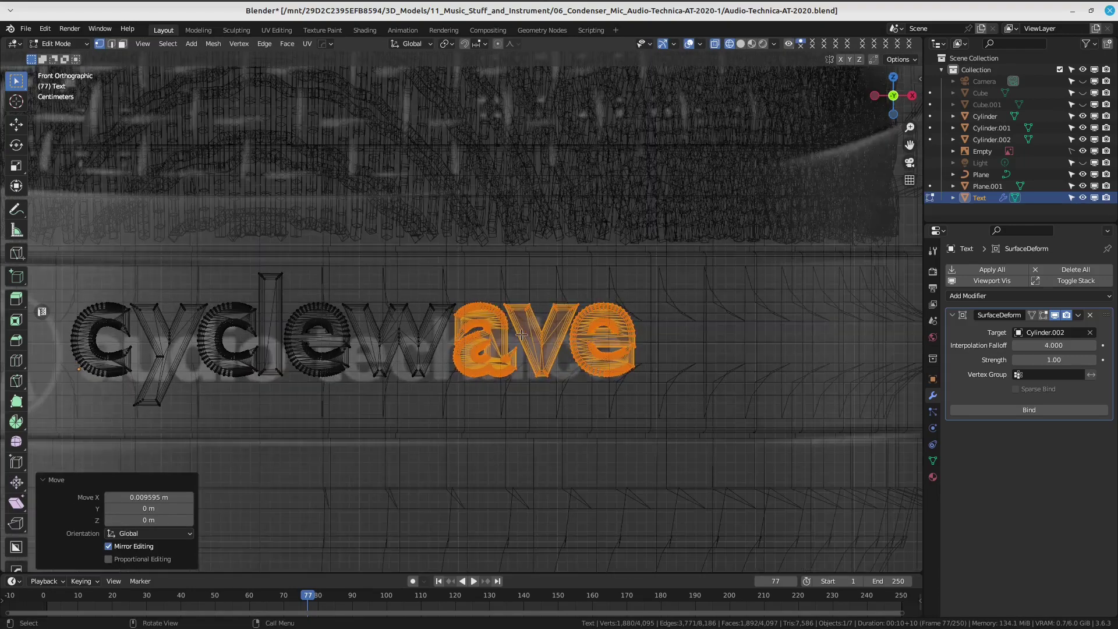
Nudge 'ave' slightly back left along X to fine-tune the spacing.
key(g)
key(x)
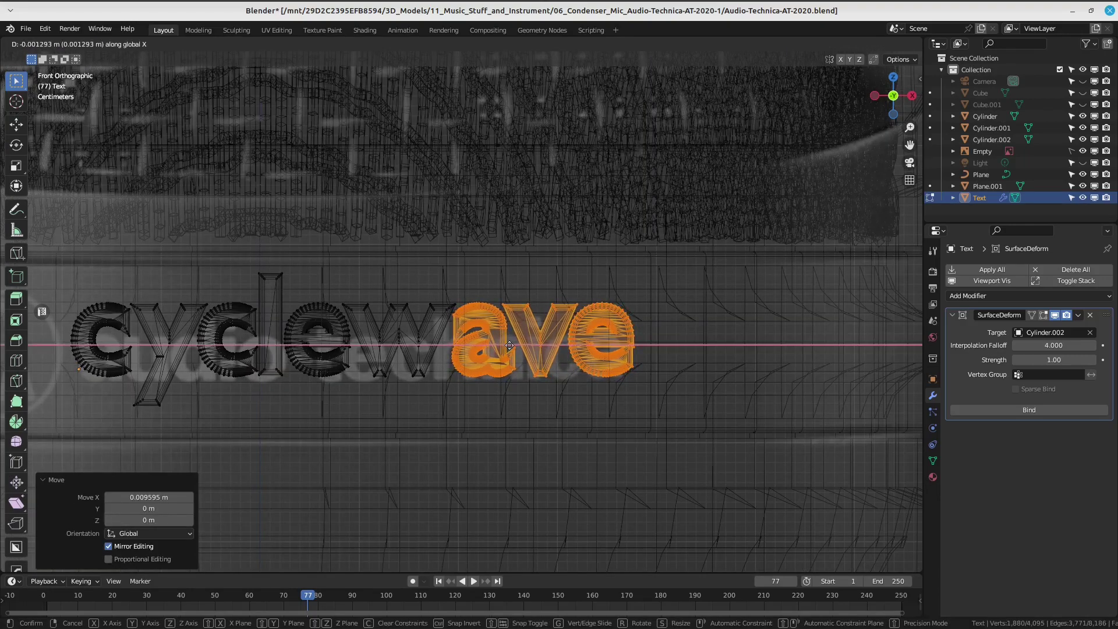
click(510, 345)
scroll(510, 345, down, 3)
scroll(510, 345, down, 1)
middle_drag(510, 345, 449, 342)
Return the text to Object Mode in solid shading and orbit close to the cyclewave lettering.
key(z)
click(568, 250)
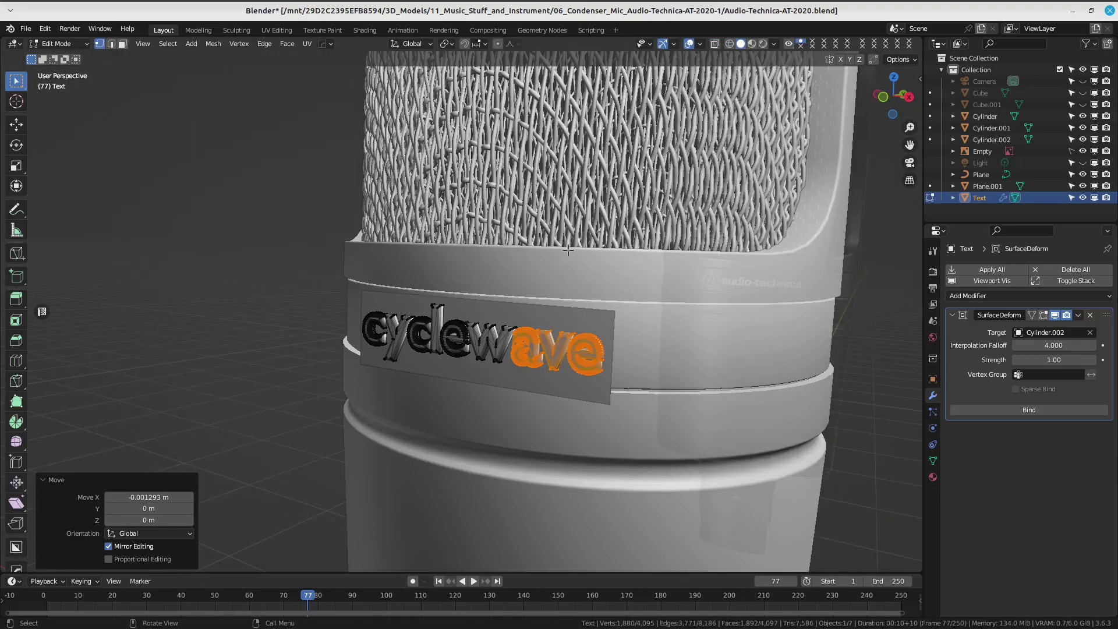
middle_drag(567, 250, 575, 265)
key(Tab)
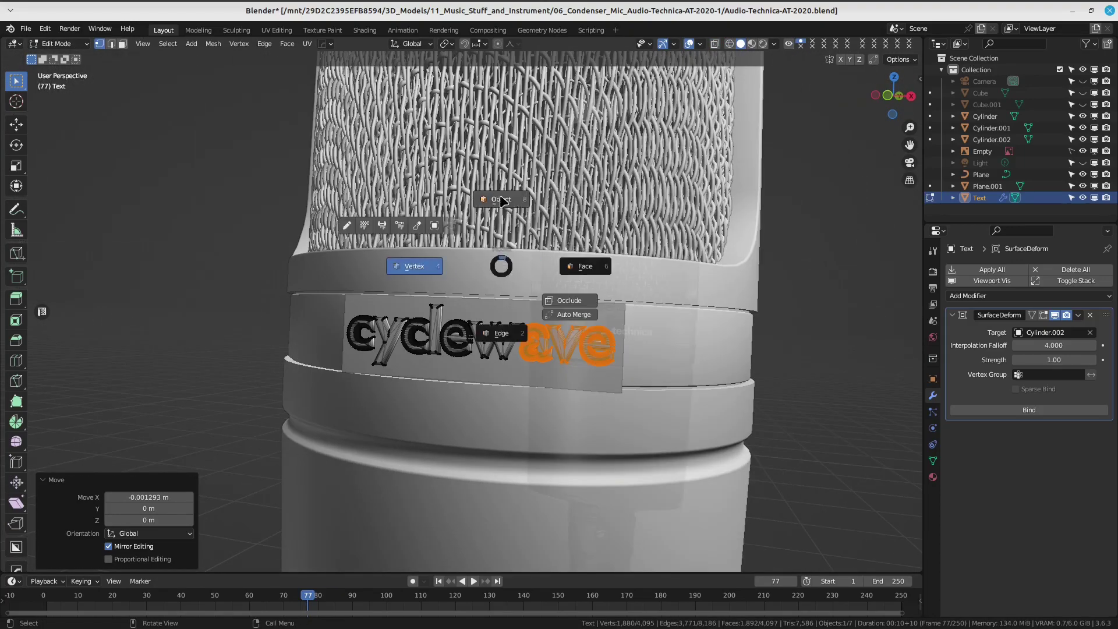
click(438, 230)
scroll(461, 303, up, 1)
mouse_move(414, 326)
middle_down()
mouse_move(537, 324)
mouse_move(532, 340)
middle_up()
scroll(459, 348, up, 3)
mouse_move(459, 347)
middle_down()
mouse_move(457, 256)
mouse_move(542, 358)
mouse_move(323, 306)
mouse_move(485, 315)
middle_up()
Re-enter vertex editing in wireframe shading and select an edge inside the letter 'a'.
key(Tab)
click(475, 315)
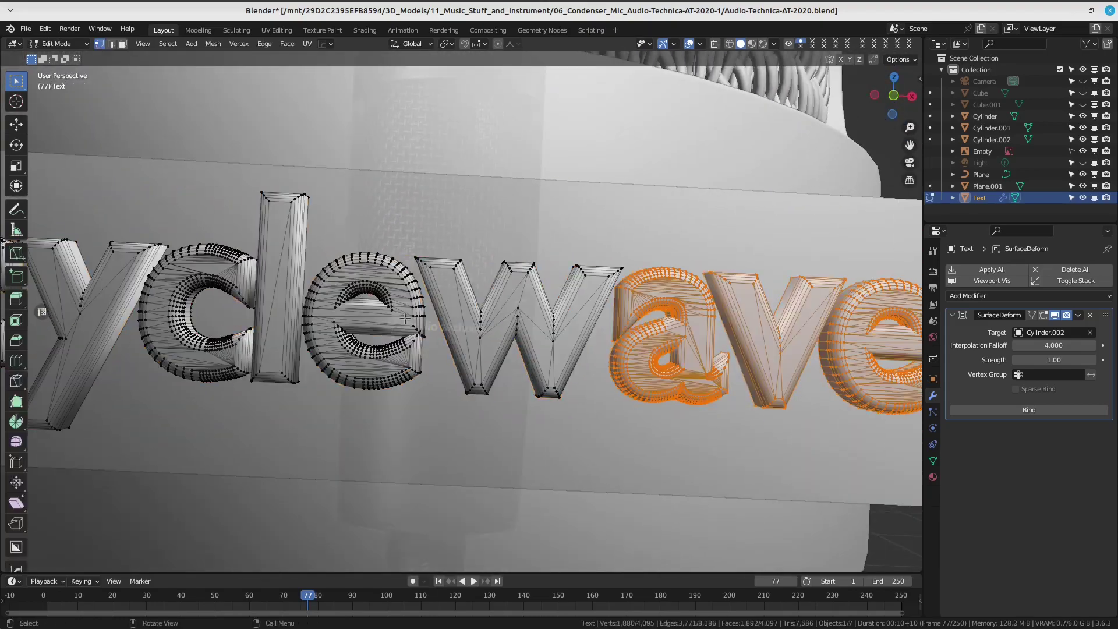
scroll(524, 291, up, 2)
scroll(530, 288, up, 2)
scroll(541, 285, up, 1)
mouse_move(541, 285)
middle_down()
mouse_move(417, 309)
mouse_move(449, 330)
middle_up()
key(z)
click(468, 306)
click(403, 311)
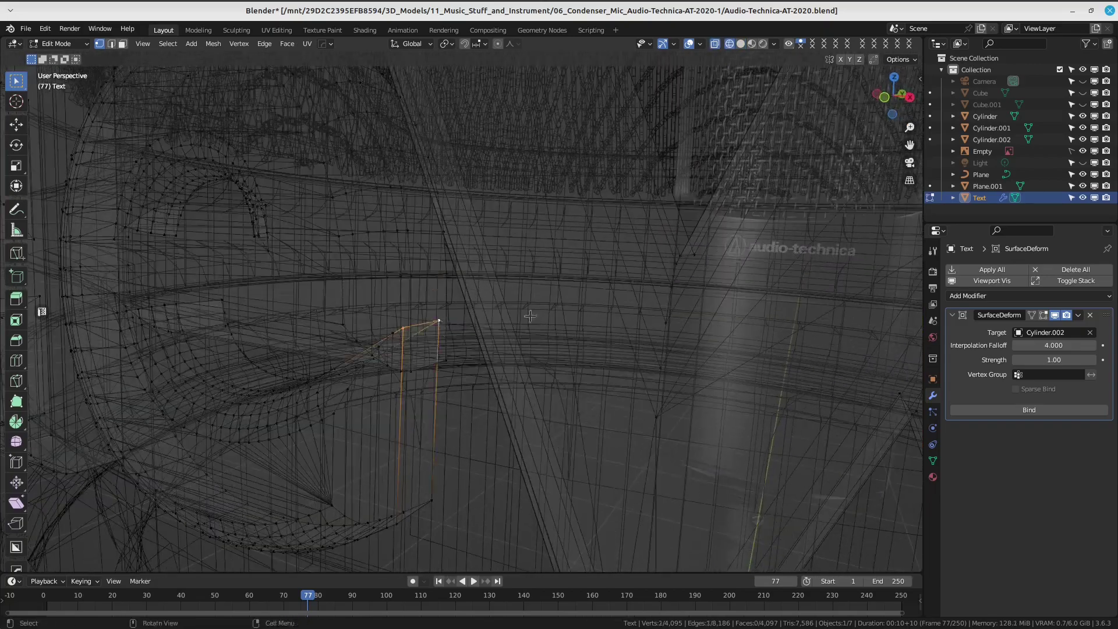
mouse_move(524, 317)
middle_down()
mouse_move(631, 312)
mouse_move(458, 329)
mouse_move(509, 317)
mouse_move(499, 359)
mouse_move(498, 324)
middle_up()
key(KP_5)
Zoom the front view in on the letter 'a' and check the proportional editing falloff options.
key(KP_1)
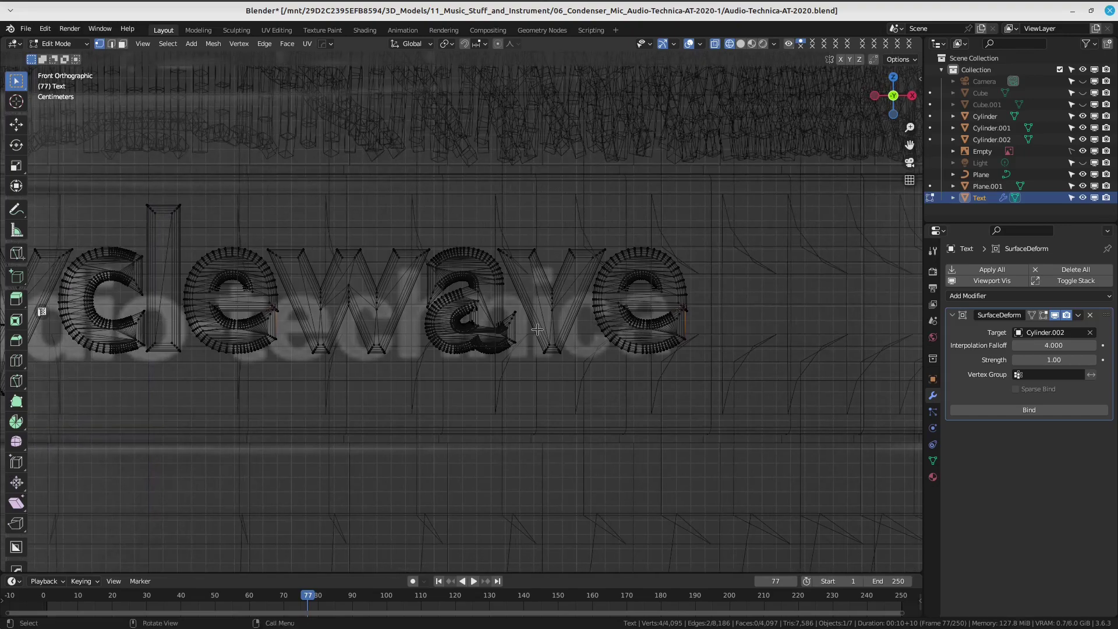
scroll(537, 329, up, 1)
scroll(559, 320, up, 1)
scroll(594, 309, up, 2)
scroll(630, 297, up, 3)
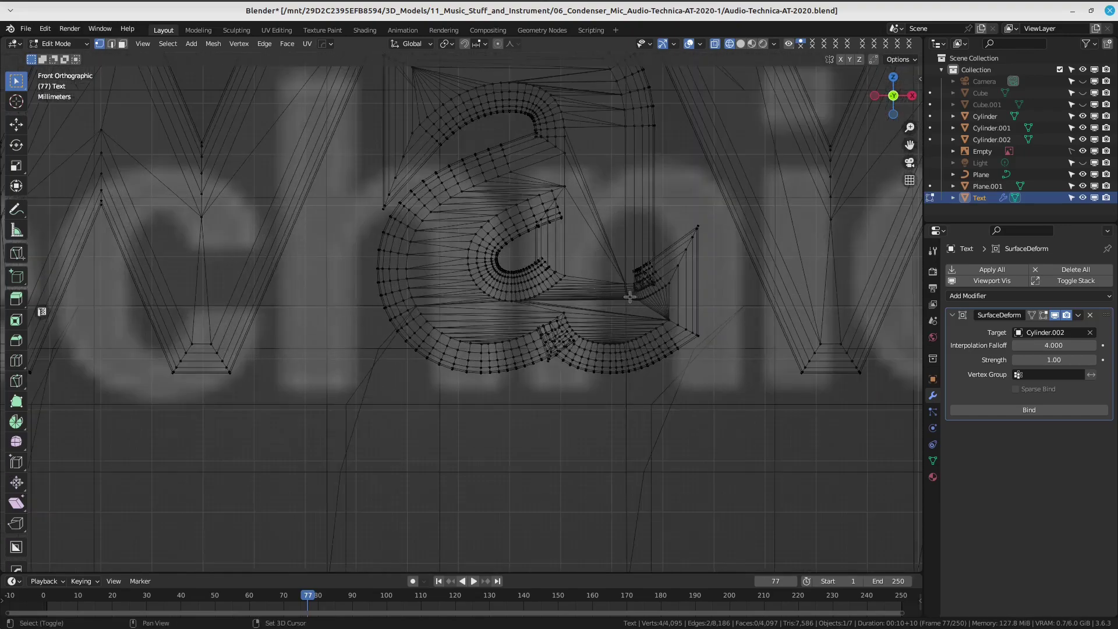
shift+middle_drag(629, 297, 560, 329)
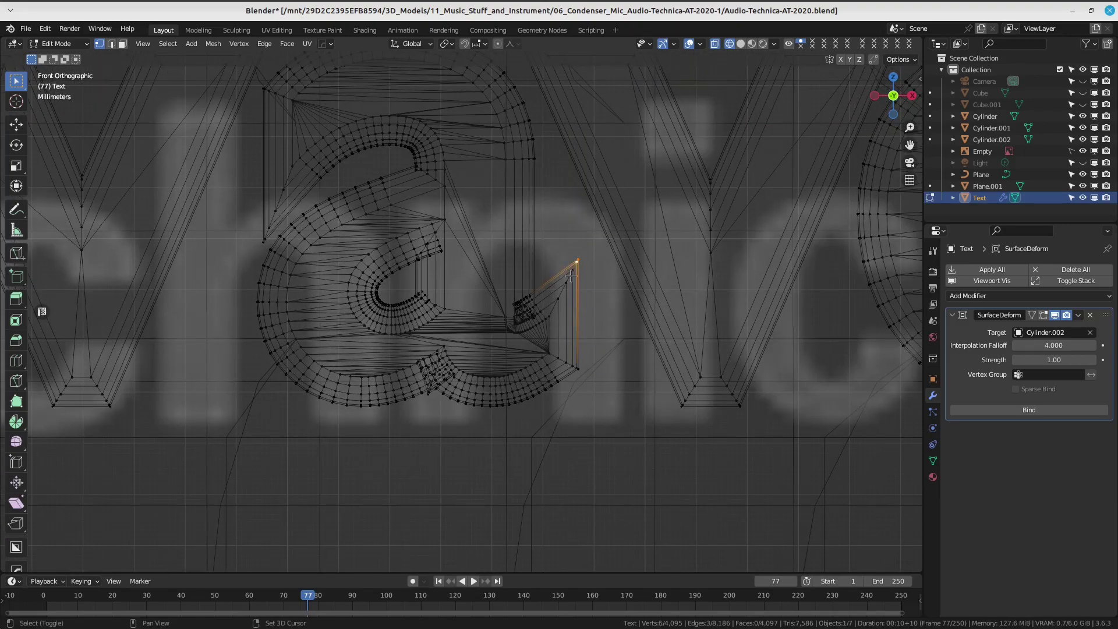
scroll(489, 321, down, 3)
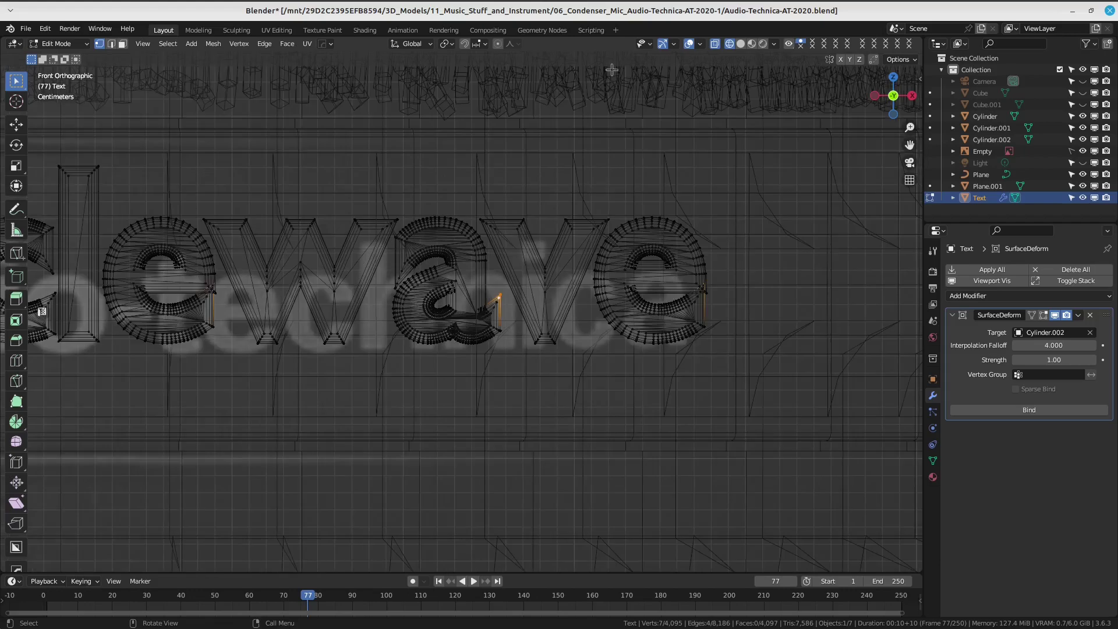
click(510, 44)
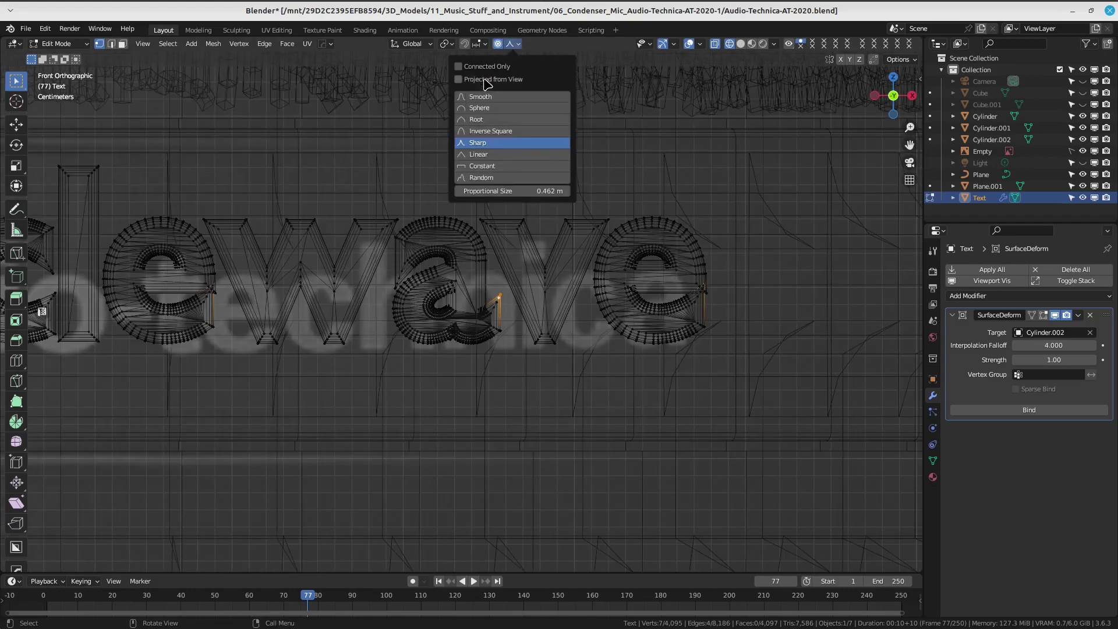
shift+middle_drag(439, 246, 460, 237)
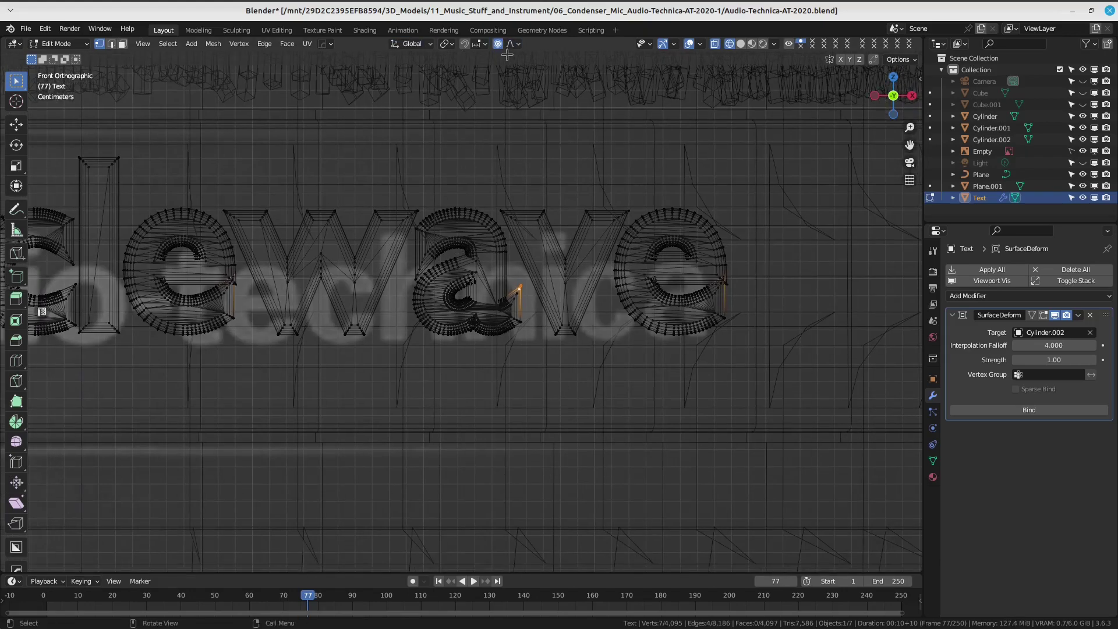
Raise the stray stroke vertices of the 'a' along Z with a reduced proportional falloff.
drag(512, 280, 524, 321)
click(517, 45)
scroll(527, 241, up, 1)
scroll(527, 241, up, 1)
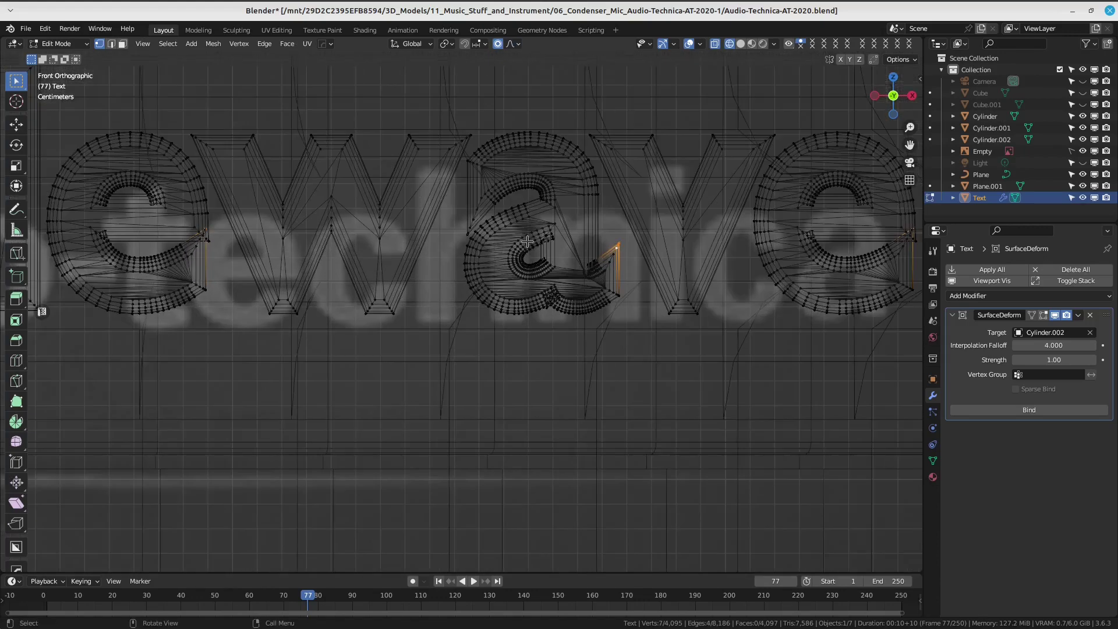
shift+middle_drag(527, 241, 449, 254)
key(g)
key(z)
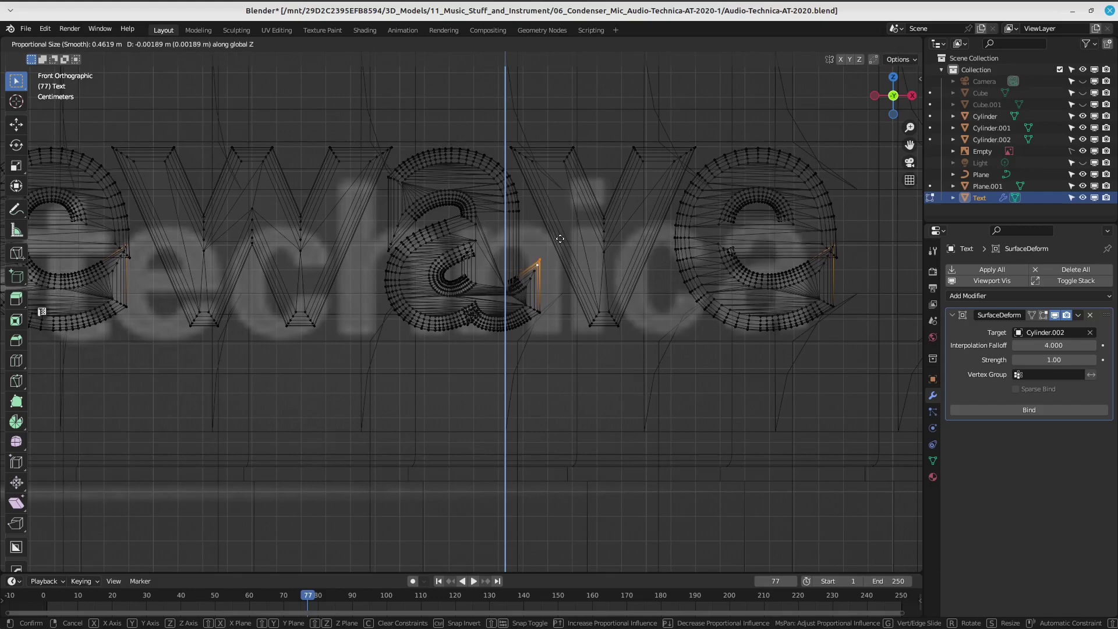
scroll(560, 240, up, 8)
scroll(559, 247, up, 10)
scroll(558, 255, up, 7)
scroll(558, 259, up, 4)
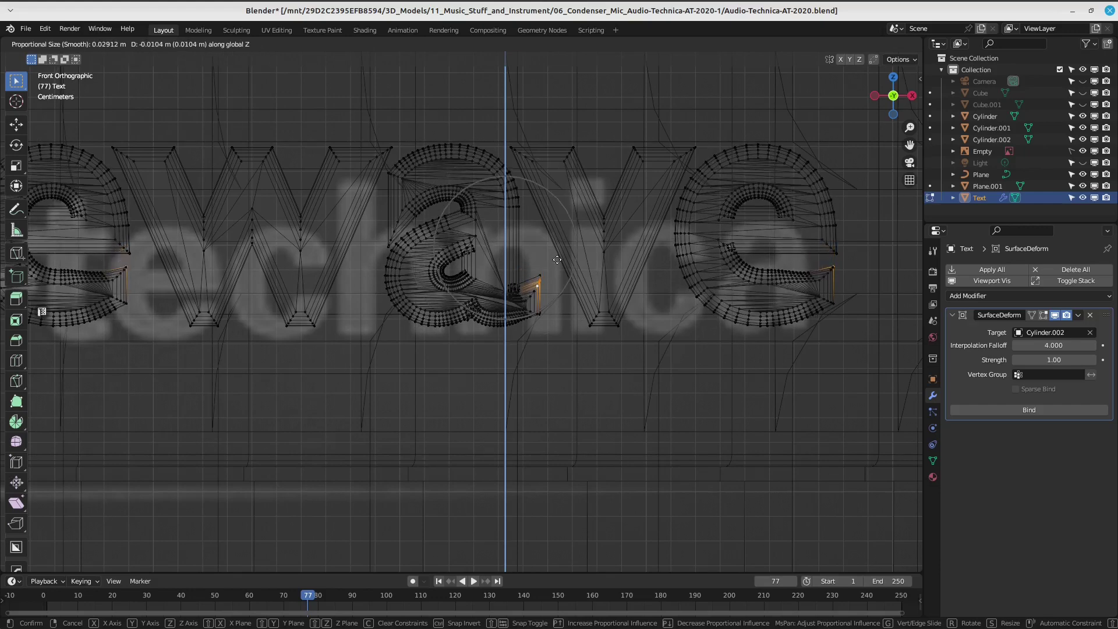
click(555, 234)
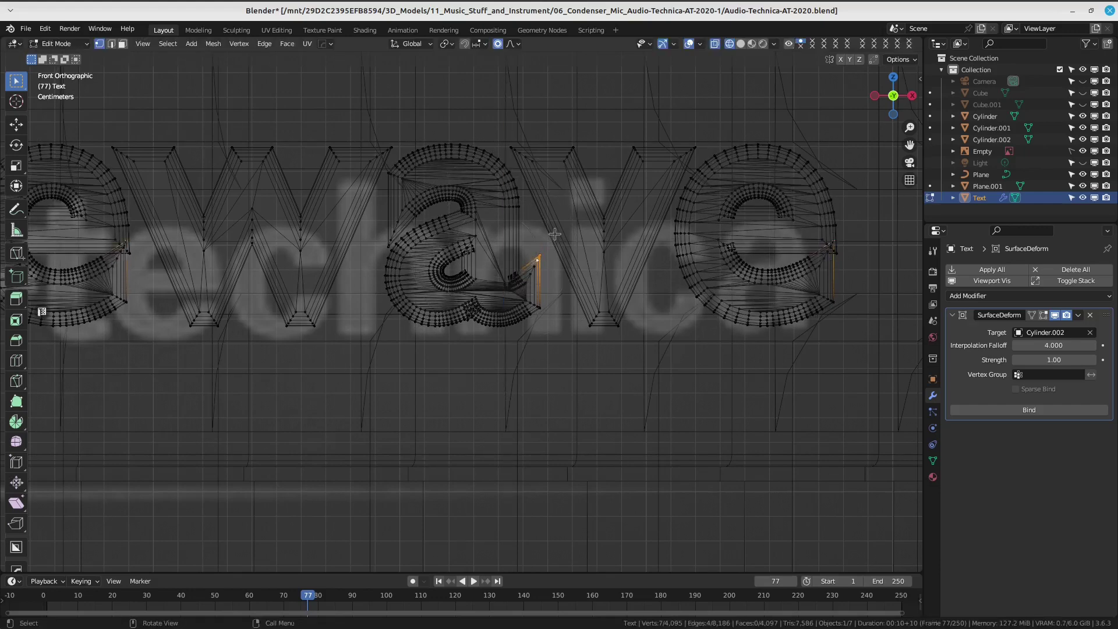
Recenter the view on the 'a' and return the text to Object Mode.
click(517, 44)
scroll(547, 221, up, 7)
ctrl+middle_drag(548, 221, 368, 267)
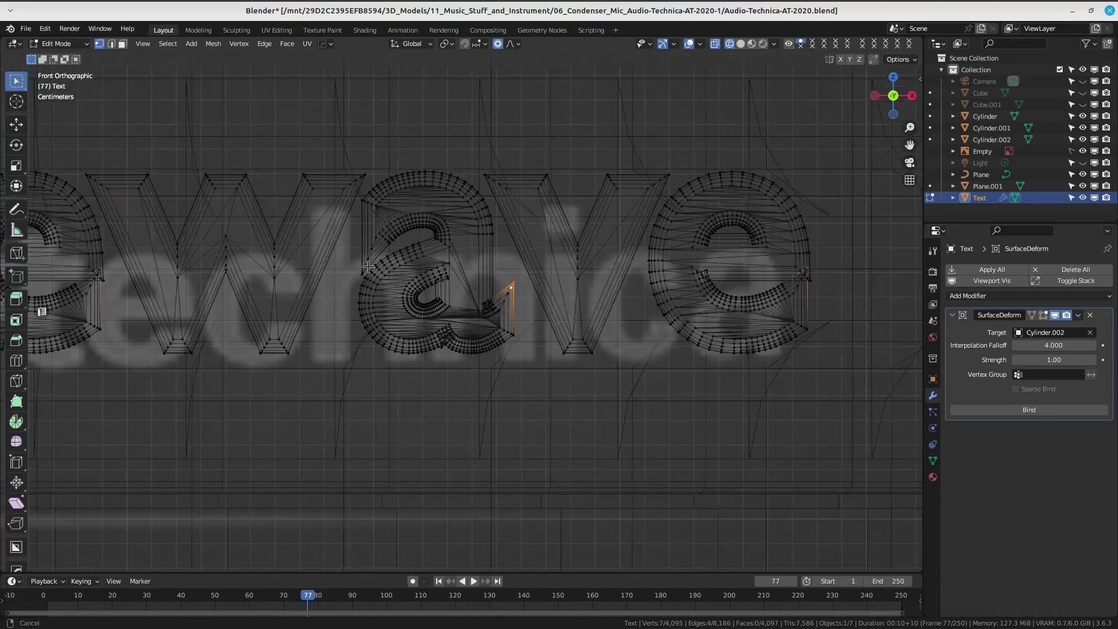
scroll(368, 266, down, 3)
scroll(368, 267, down, 2)
key(ctrl+Tab)
click(541, 198)
Switch to solid shading and inspect the long triangle face inside the 'e' in Edit Mode.
scroll(539, 199, down, 2)
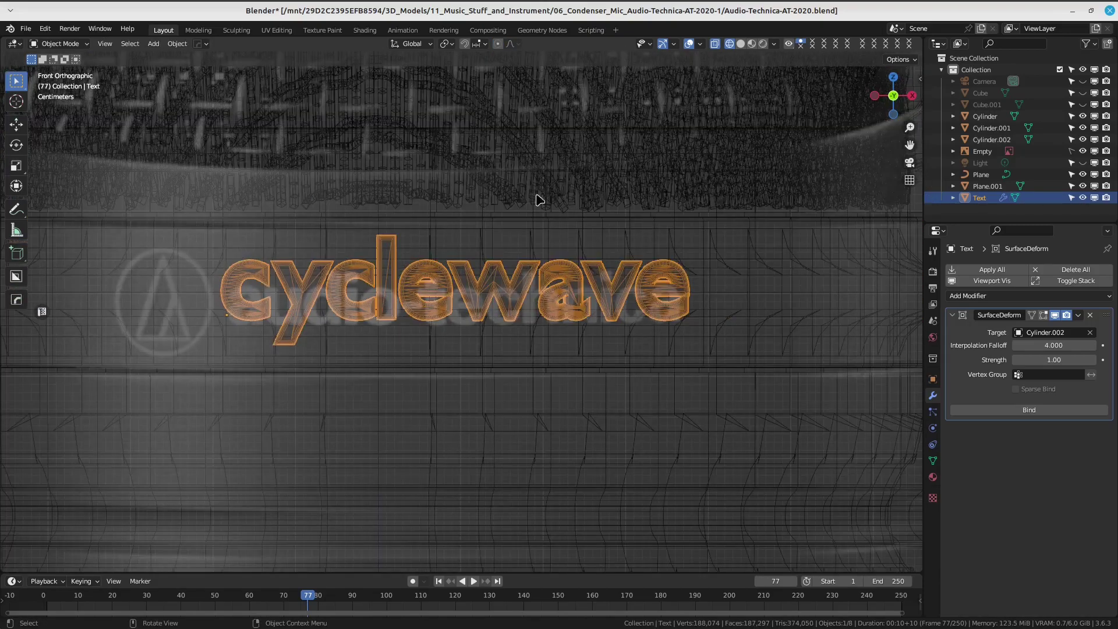
key(shift+z)
mouse_move(601, 236)
middle_down()
mouse_move(512, 257)
mouse_move(498, 312)
mouse_move(579, 248)
middle_up()
key(Tab)
scroll(431, 313, up, 5)
scroll(431, 314, up, 4)
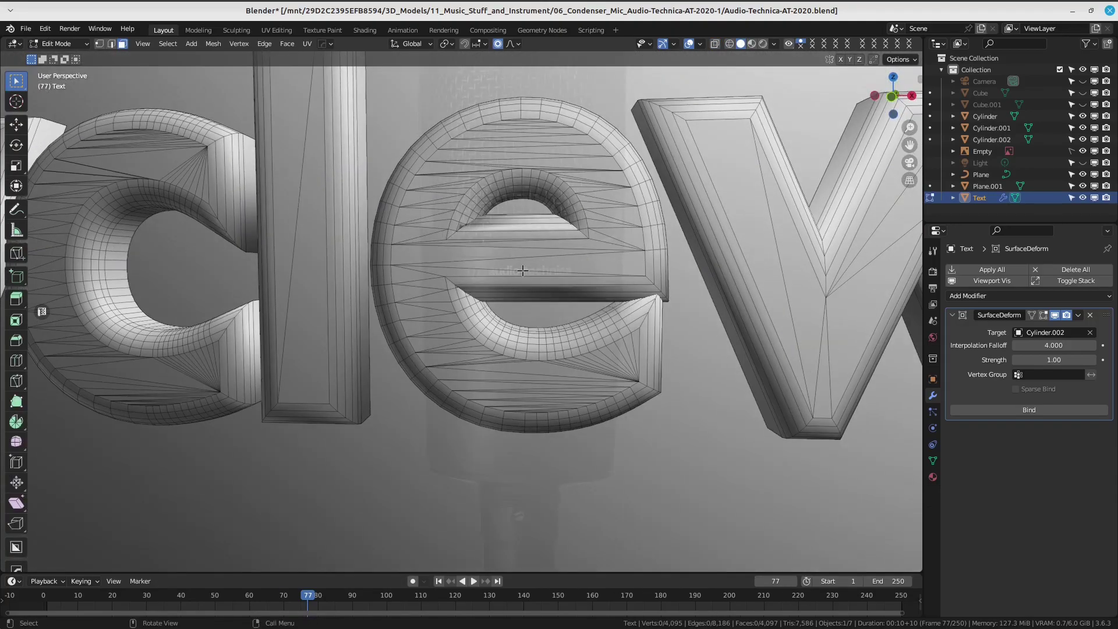
click(551, 265)
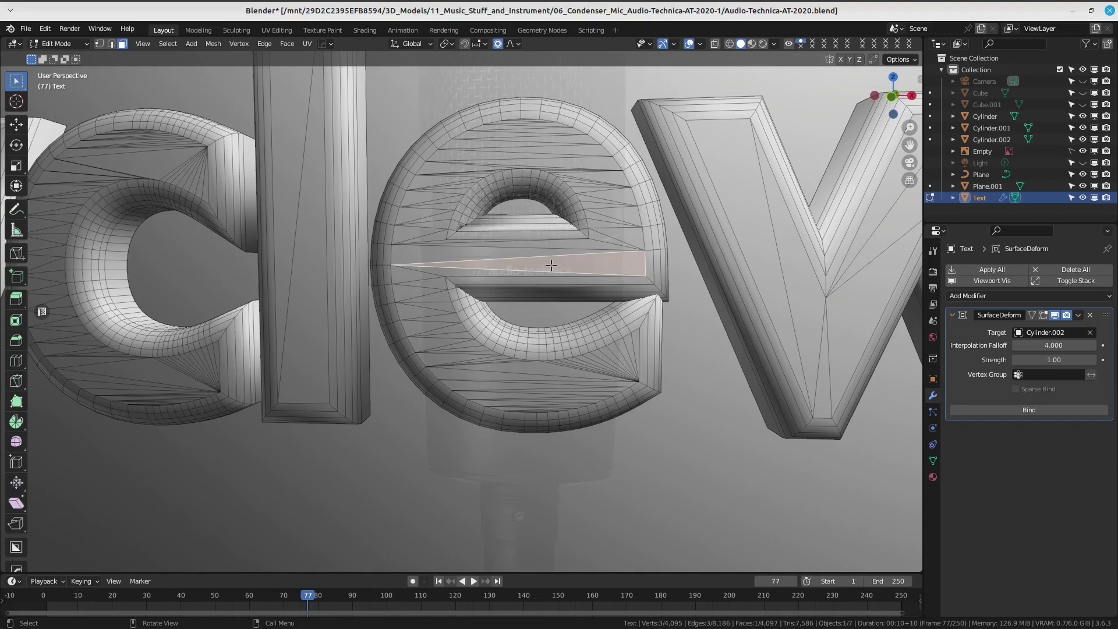
mouse_move(506, 274)
middle_down()
mouse_move(469, 285)
mouse_move(619, 306)
mouse_move(479, 300)
middle_up()
scroll(492, 289, down, 5)
scroll(478, 300, down, 3)
Back in Object Mode, orbit around the microphone to review the raised lettering.
key(Tab)
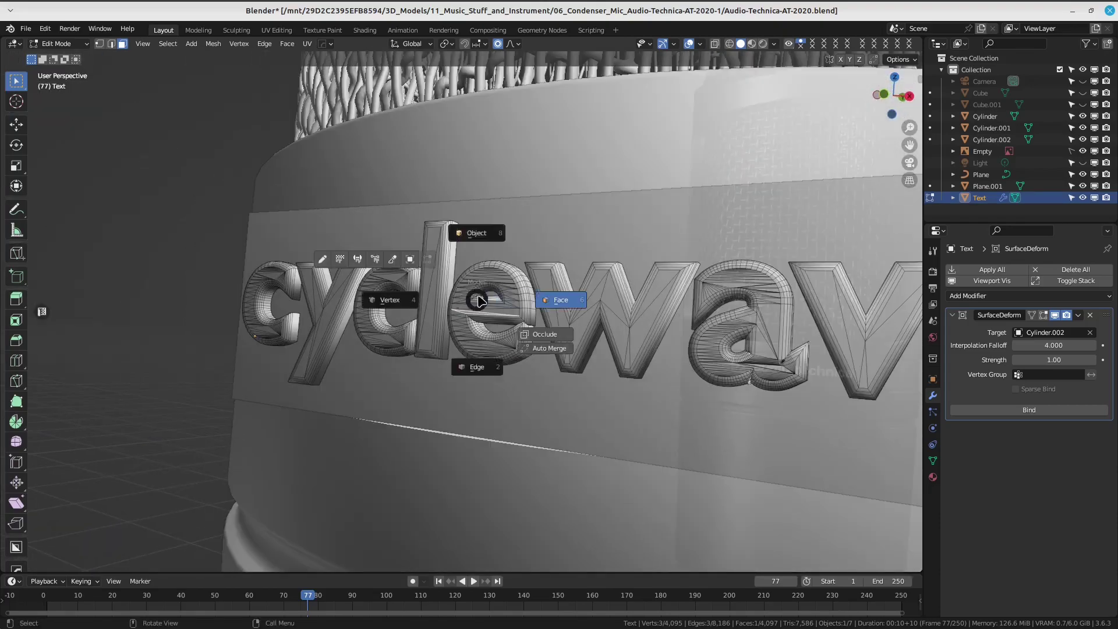
click(476, 232)
mouse_move(477, 233)
middle_down()
mouse_move(441, 252)
mouse_move(534, 289)
middle_up()
scroll(533, 289, up, 3)
scroll(533, 289, up, 3)
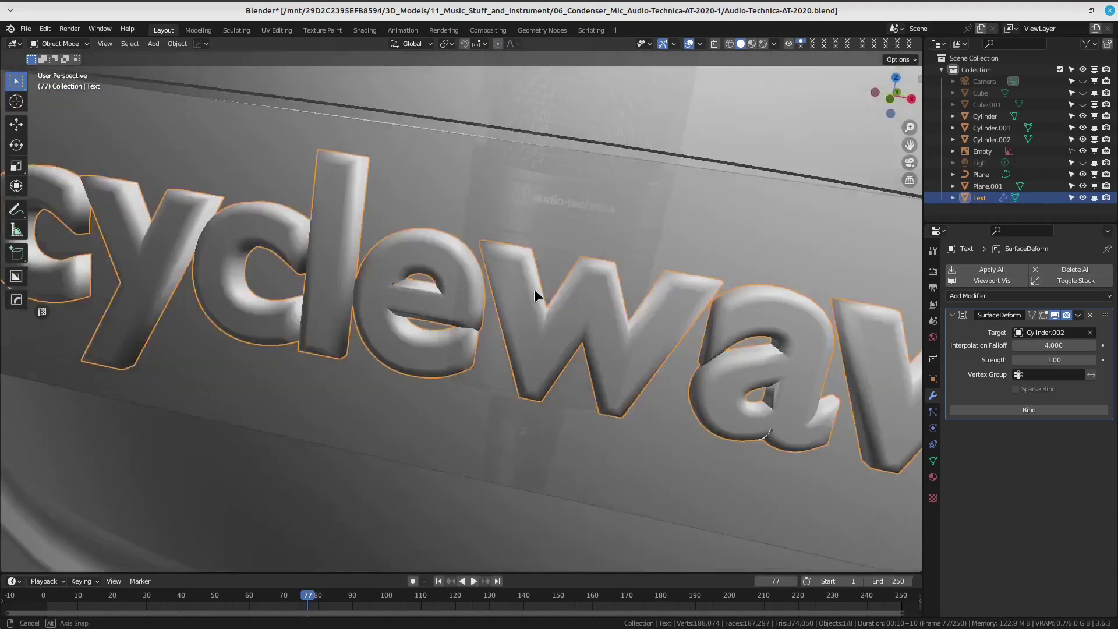
scroll(575, 280, down, 5)
mouse_move(605, 154)
middle_down()
mouse_move(632, 186)
mouse_move(599, 306)
mouse_move(348, 317)
mouse_move(358, 269)
middle_up()
scroll(362, 262, up, 2)
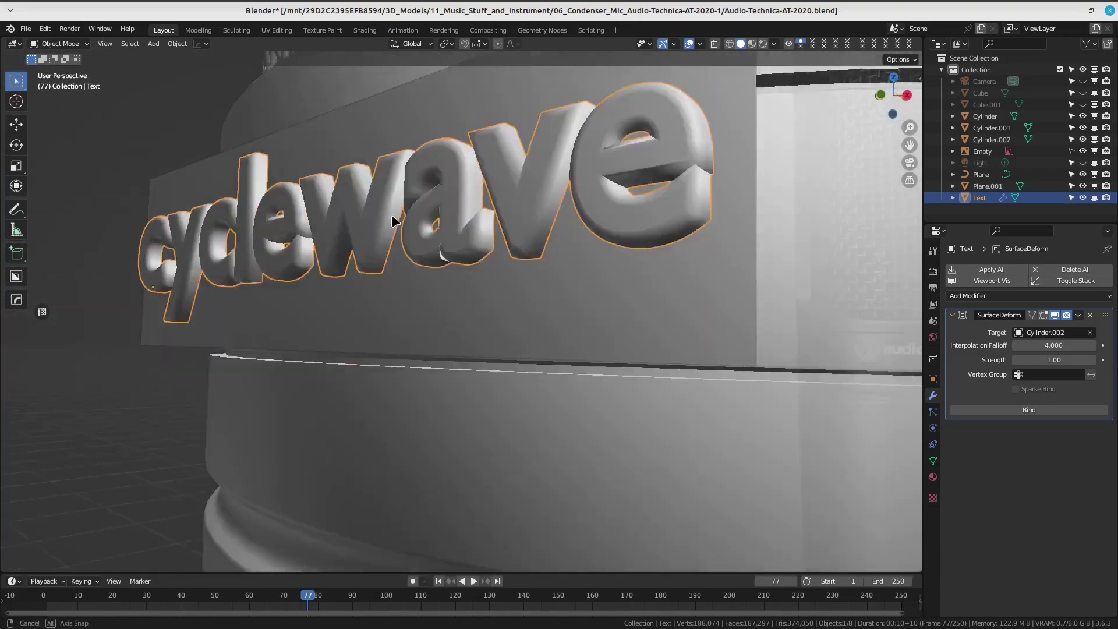
scroll(402, 245, up, 2)
scroll(466, 269, down, 5)
scroll(582, 309, up, 2)
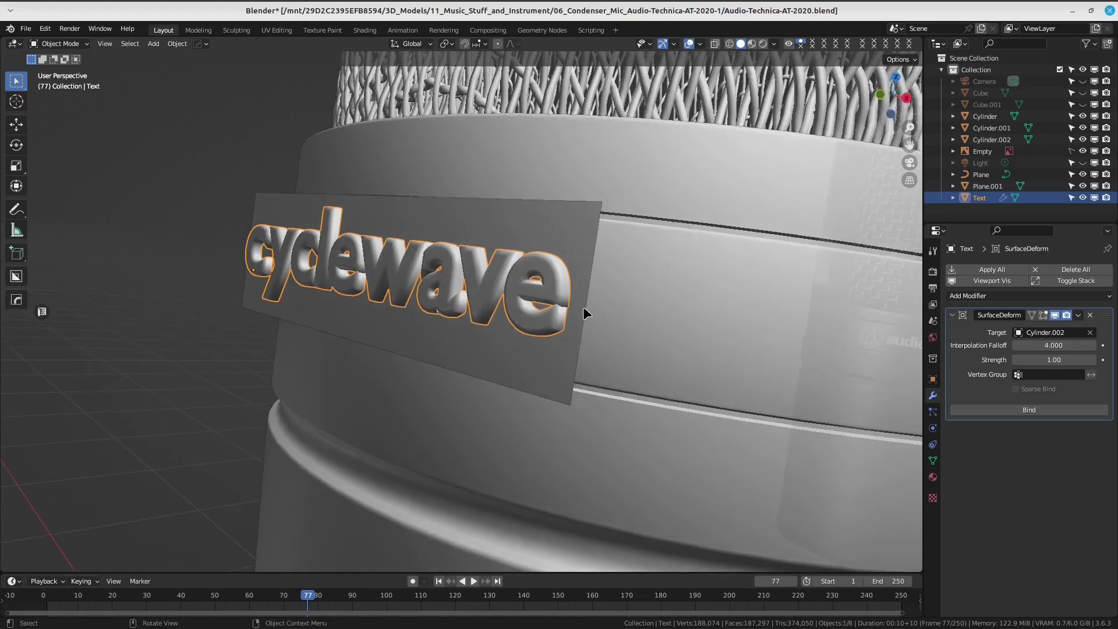
Bind the Surface Deform modifier and lower Cylinder.002's Key 1 shape key to test the bending.
click(988, 411)
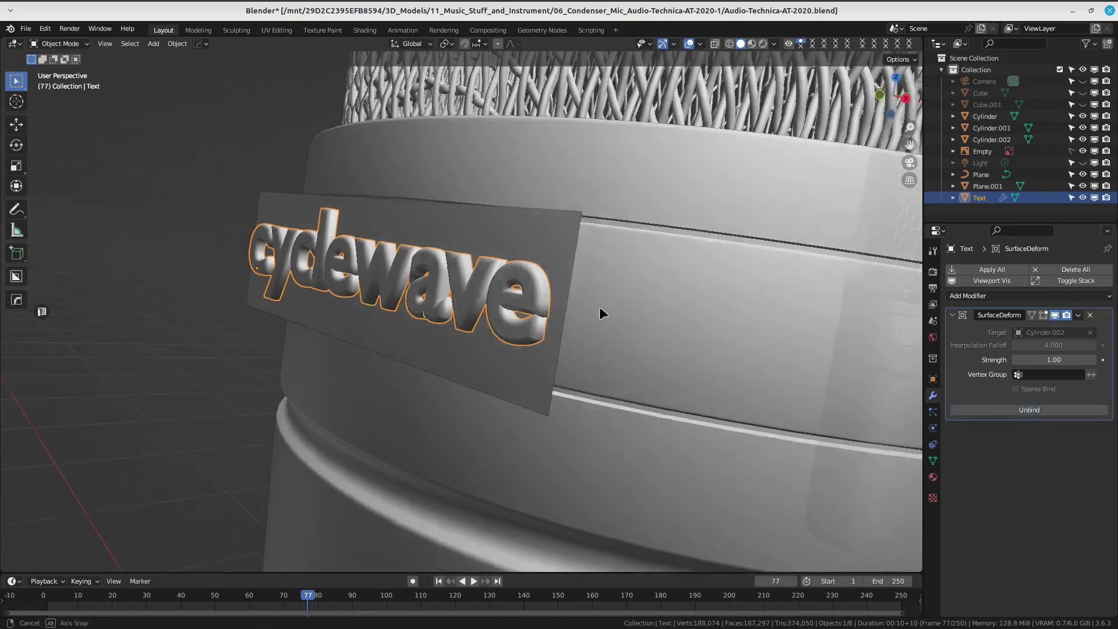
middle_drag(600, 306, 542, 303)
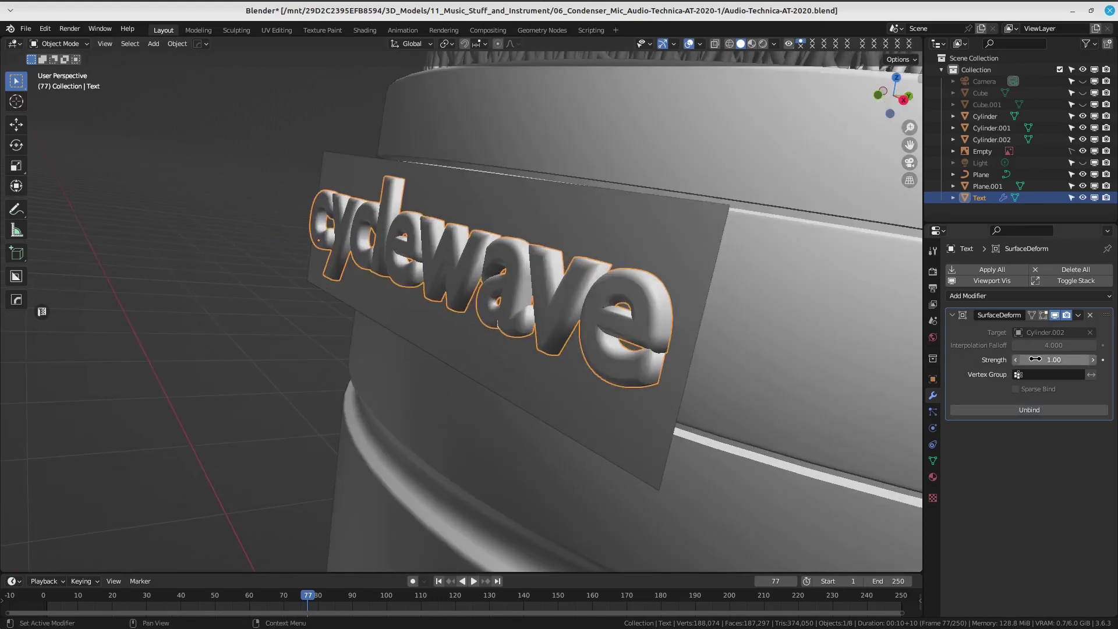
click(708, 305)
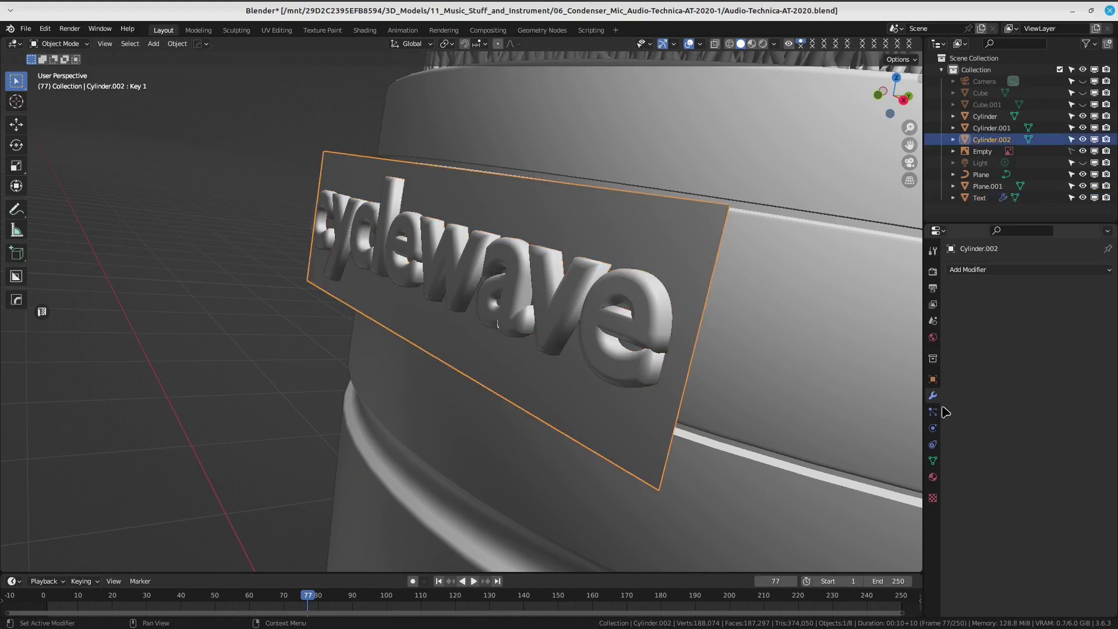
click(933, 460)
drag(1061, 393, 908, 393)
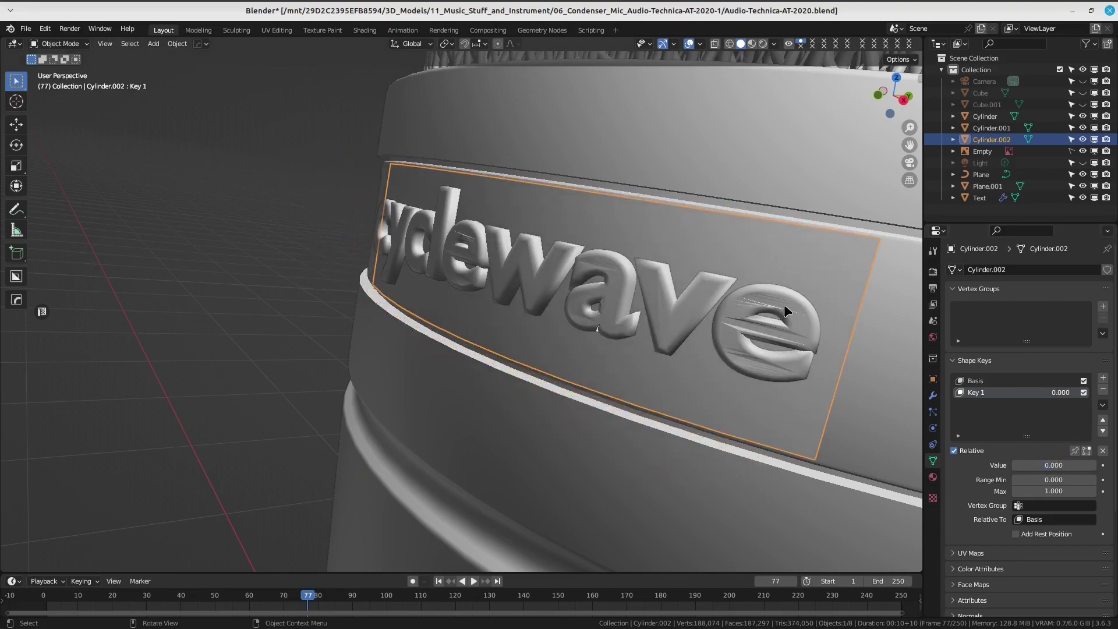
mouse_move(784, 304)
middle_down()
mouse_move(621, 242)
mouse_move(607, 259)
mouse_move(689, 285)
mouse_move(573, 317)
mouse_move(596, 170)
mouse_move(519, 305)
middle_up()
Cycle the plane through Edit Mode and back, then select the cyclewave text's modifiers.
key(ctrl+Tab)
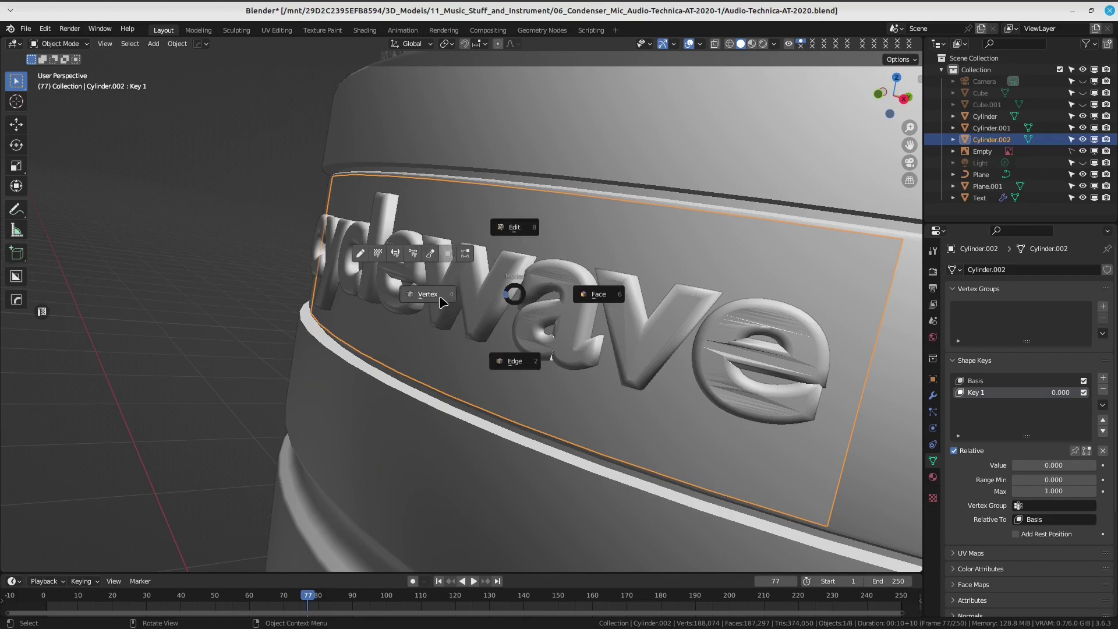
click(443, 301)
middle_drag(443, 301, 535, 302)
key(ctrl+Tab)
click(535, 235)
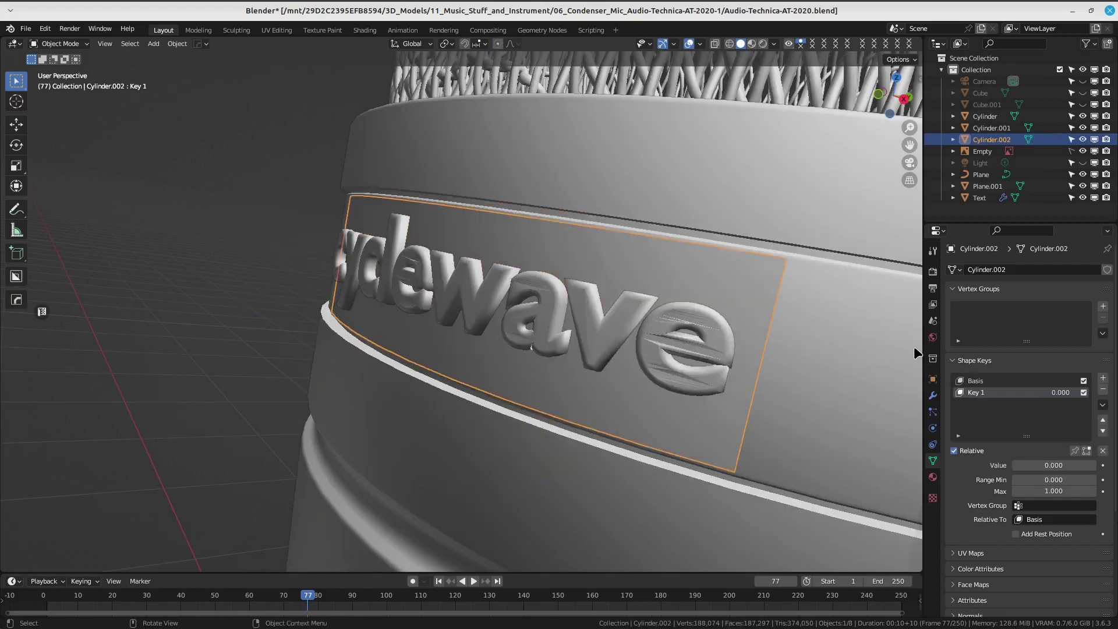
click(567, 329)
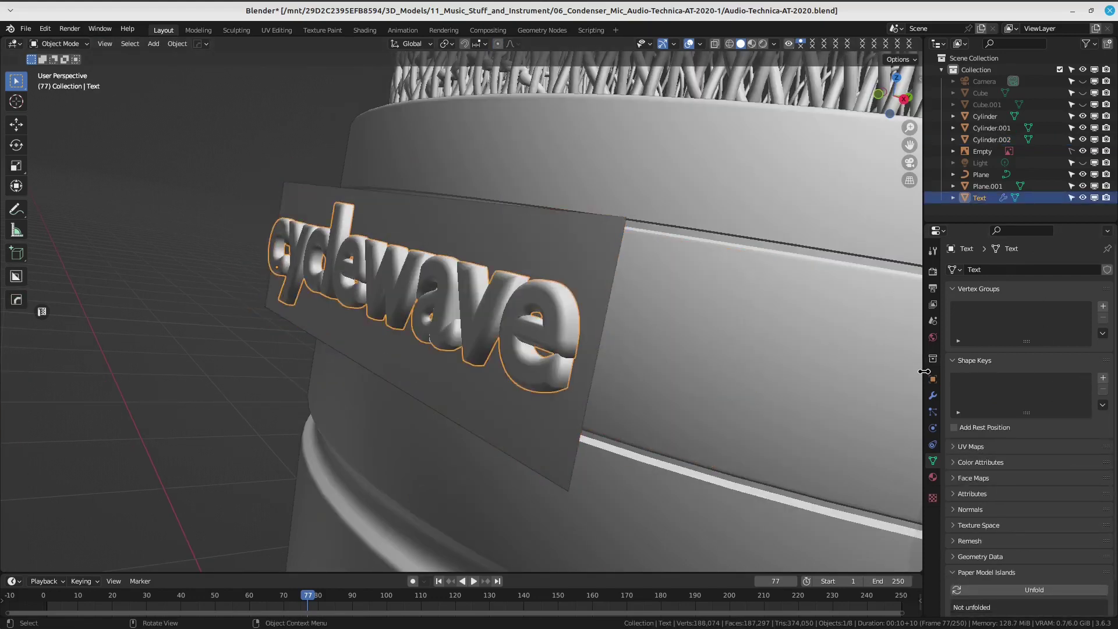
click(933, 396)
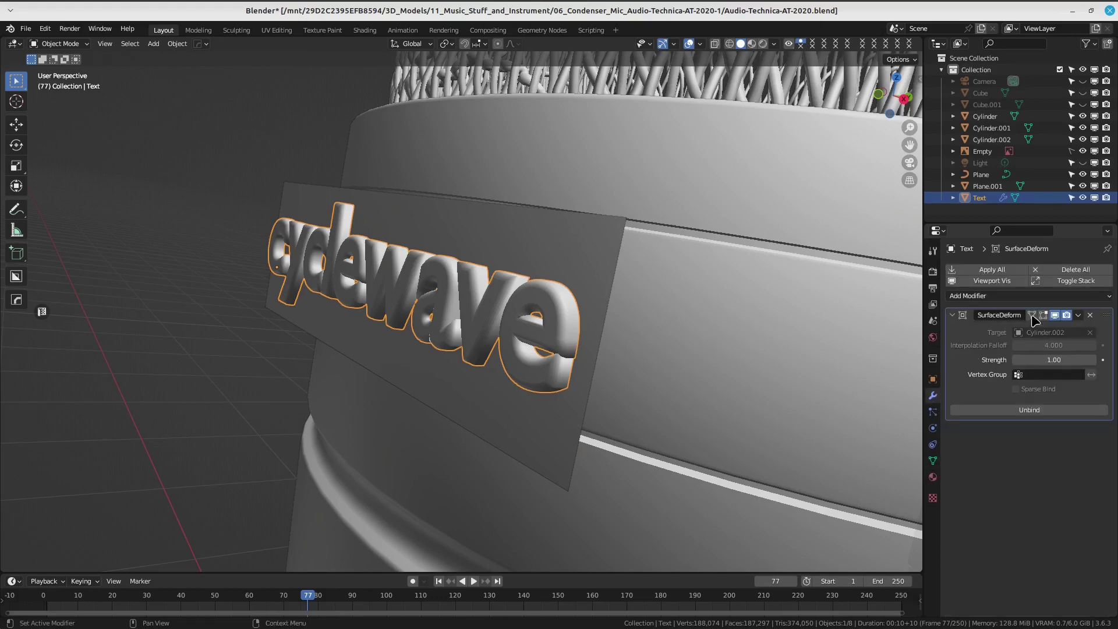
Unbind the text's Surface Deform and enter face-select Edit Mode on the text.
click(1029, 410)
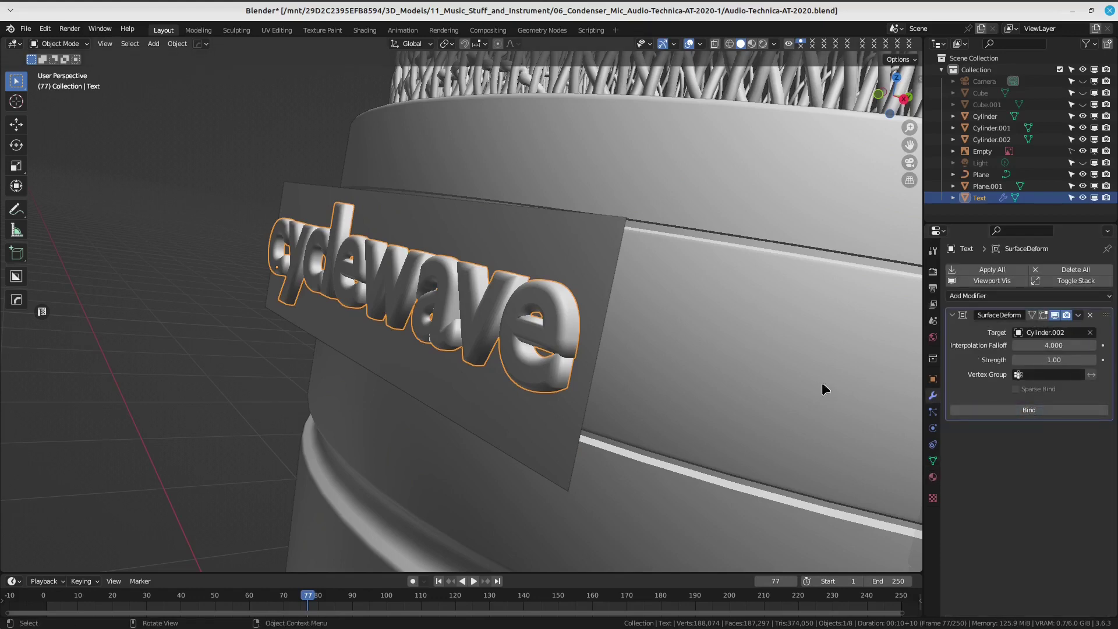
key(Tab)
scroll(574, 319, up, 3)
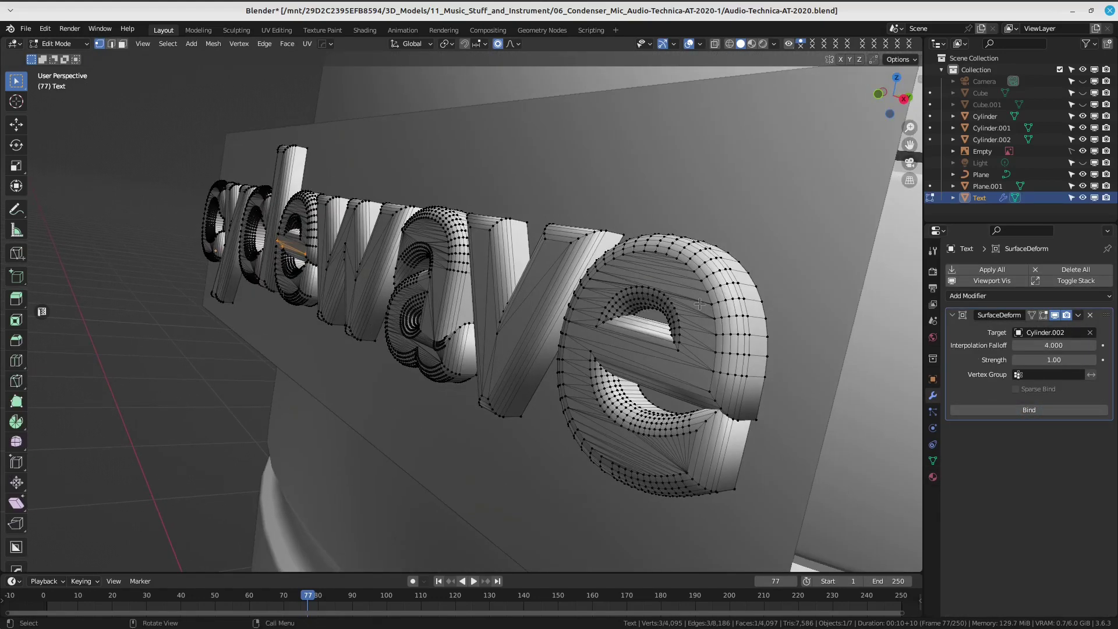
middle_drag(573, 319, 475, 259)
key(ctrl+Tab)
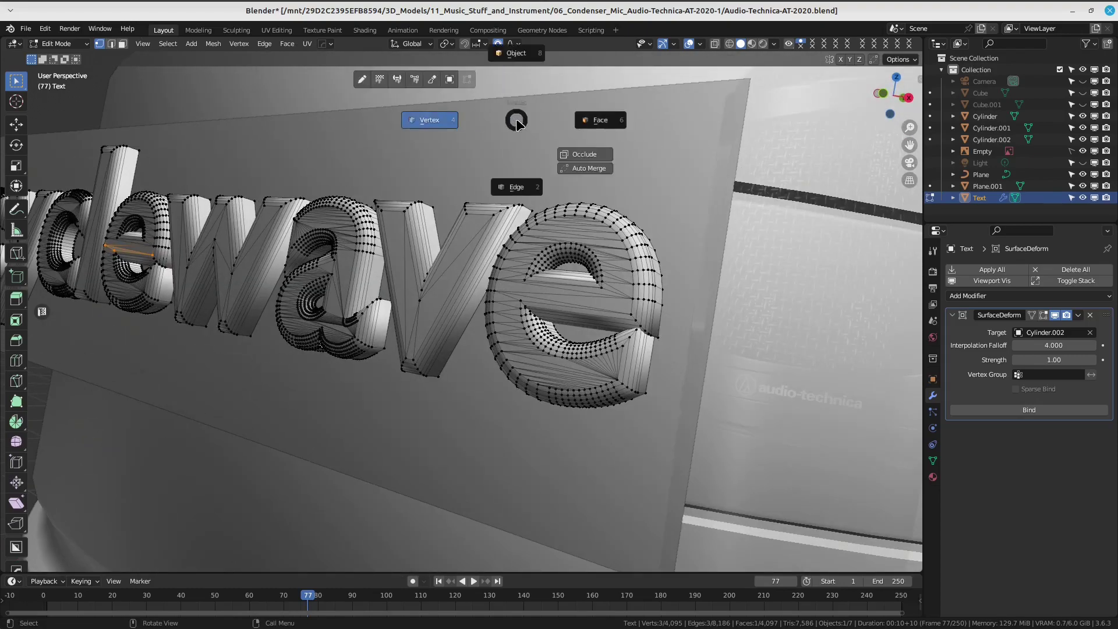
click(123, 44)
Circle-select the bar, upper, left and lower-left front faces of the 'e'.
scroll(532, 295, up, 3)
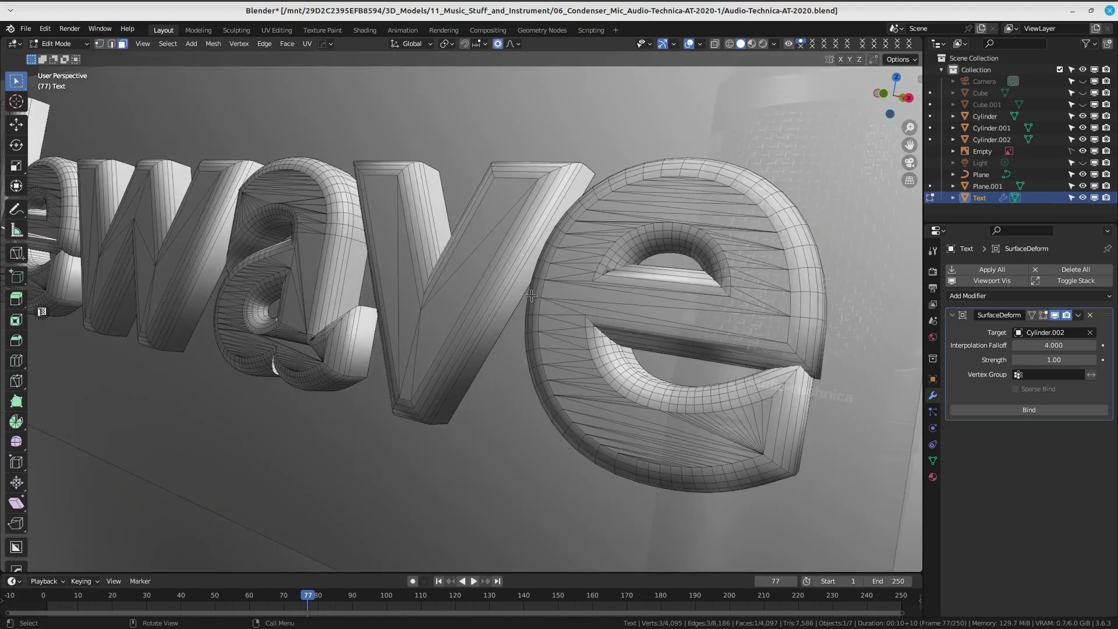
key(c)
drag(630, 304, 618, 307)
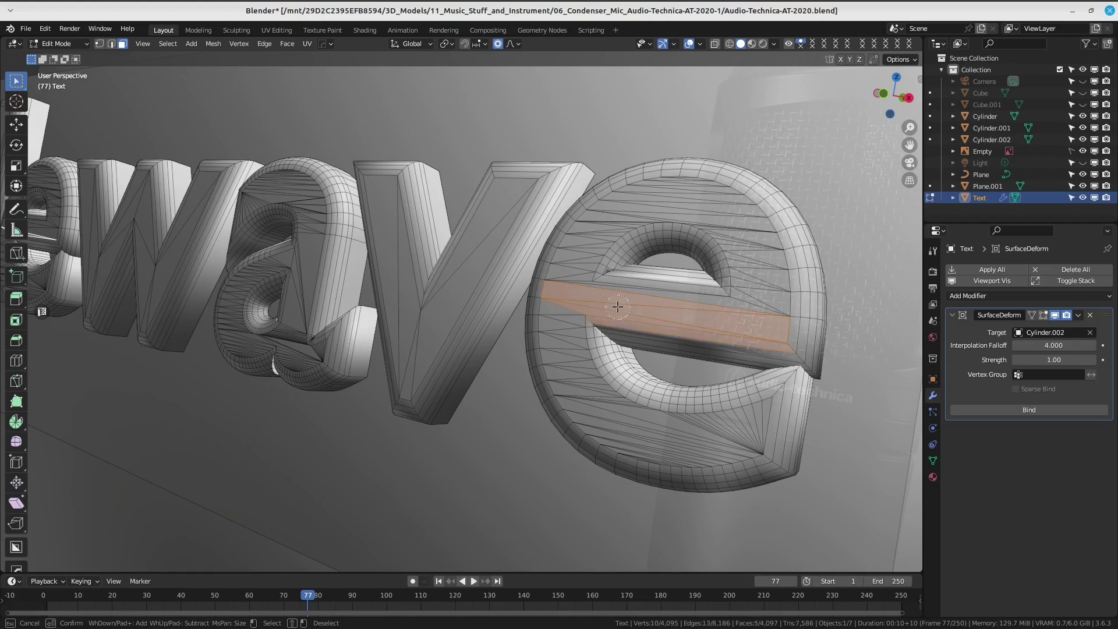
middle_drag(626, 304, 646, 295)
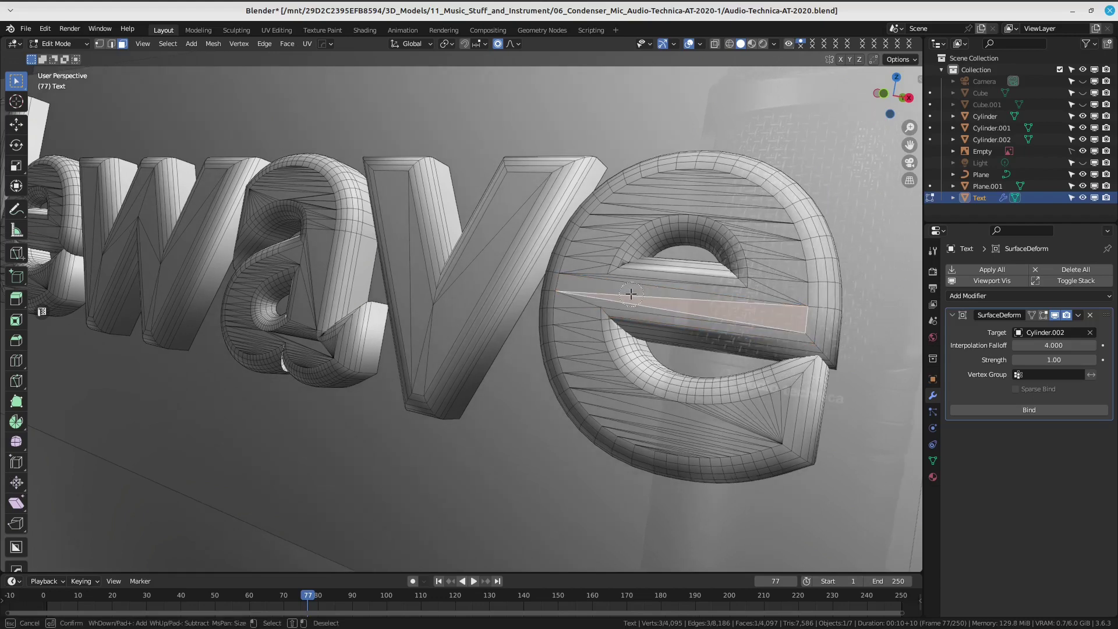
drag(770, 276, 749, 214)
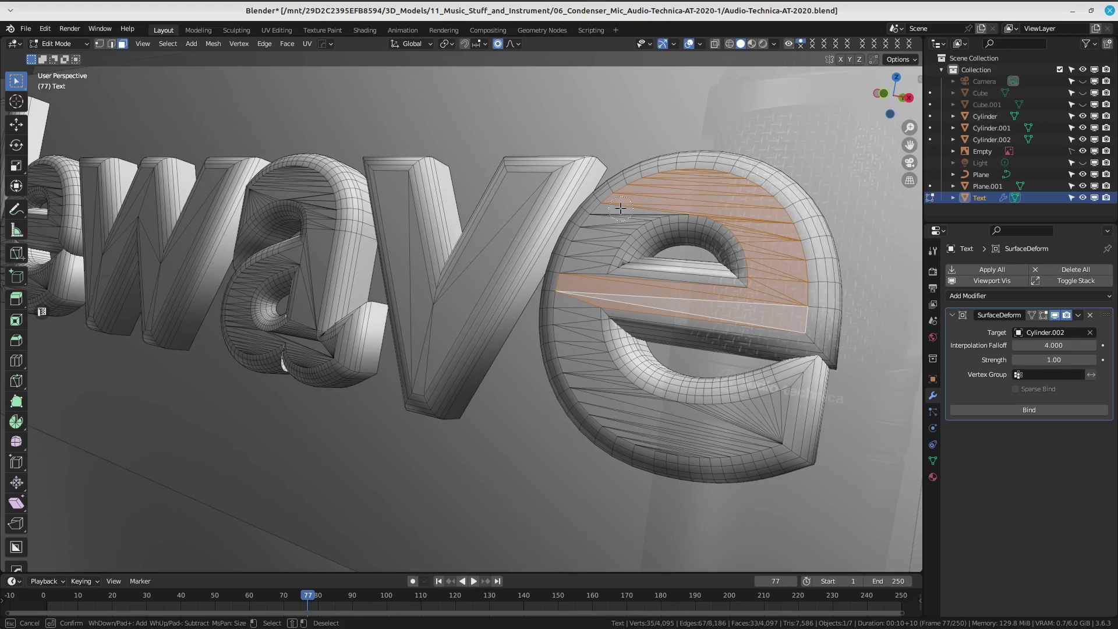
drag(605, 232, 592, 263)
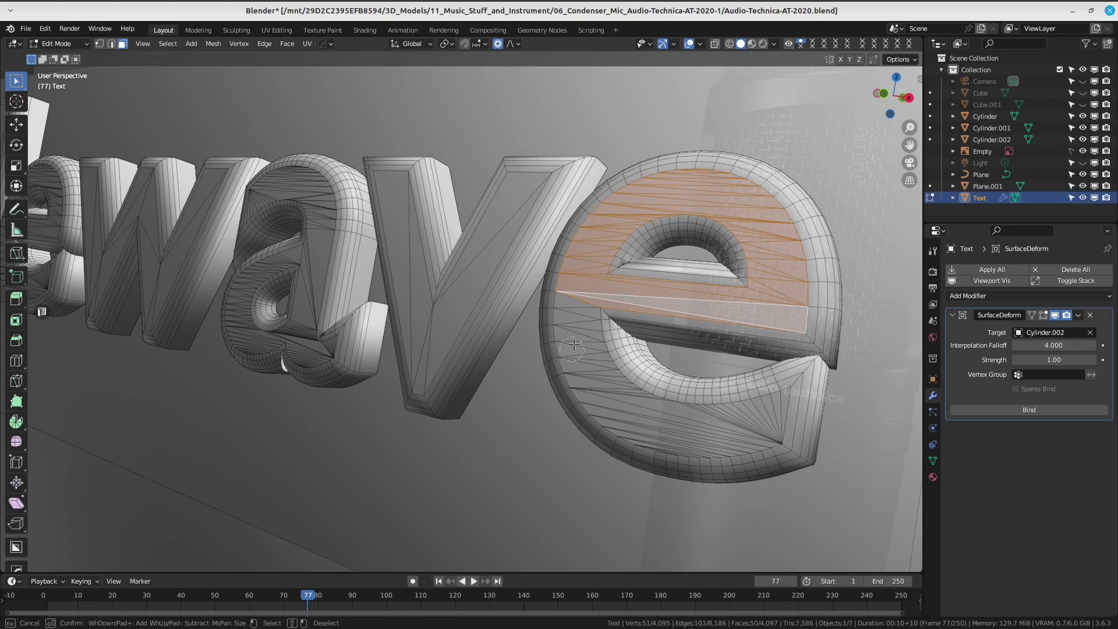
mouse_move(579, 305)
mouse_down()
mouse_move(611, 393)
mouse_move(663, 434)
mouse_move(733, 420)
mouse_up()
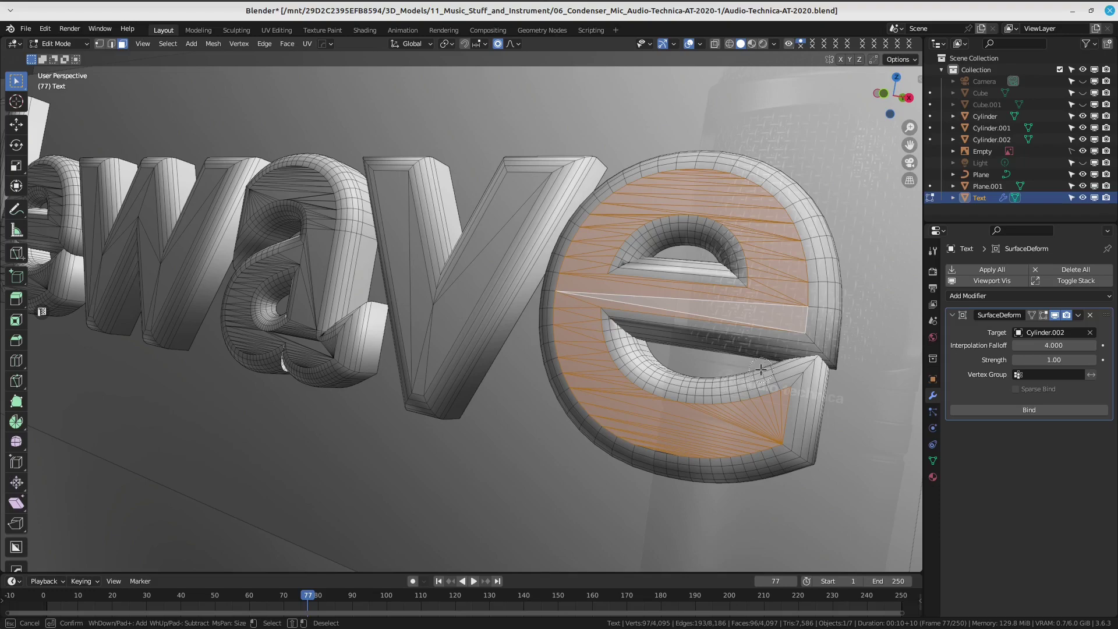
key(Escape)
Check the 'e' selection from other angles and delete the selected fill faces.
scroll(699, 408, up, 3)
scroll(659, 396, up, 3)
scroll(645, 389, up, 2)
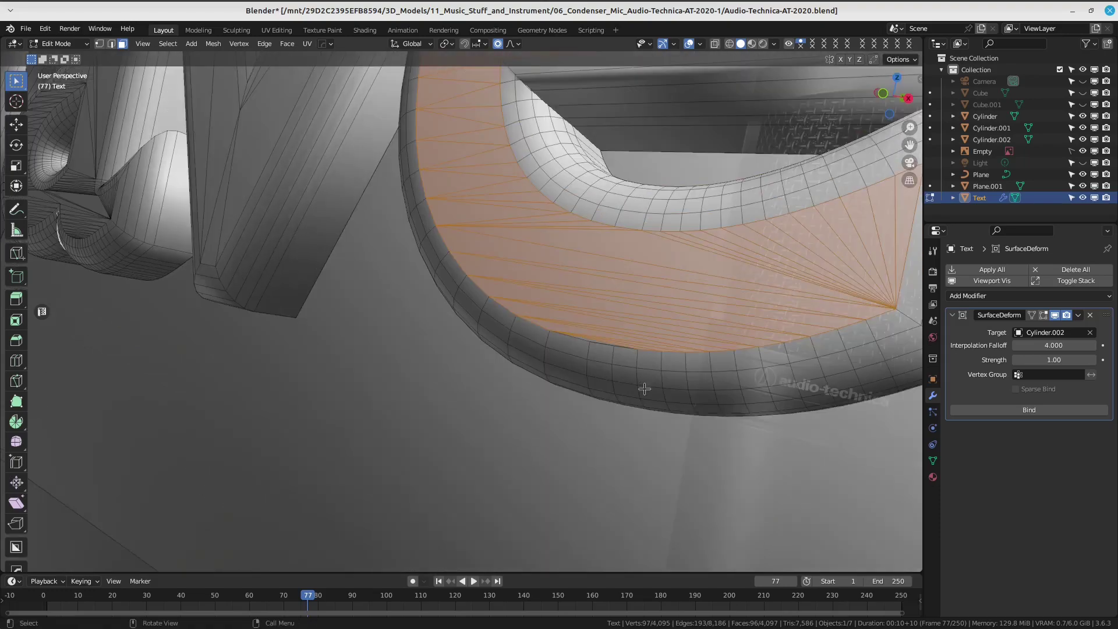
middle_drag(610, 298, 638, 317)
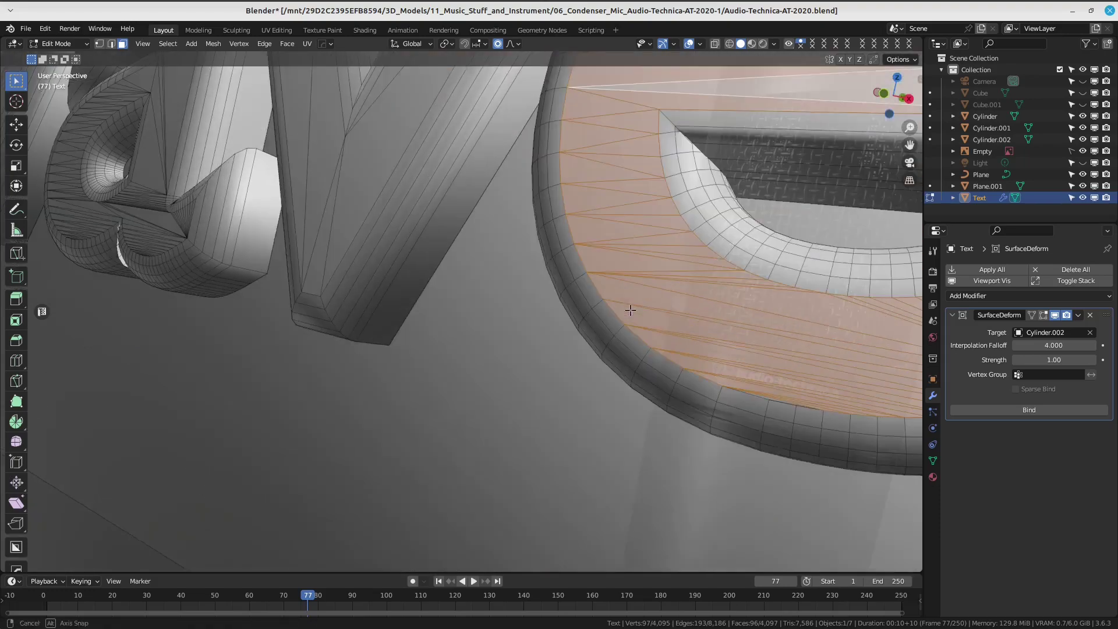
key(c)
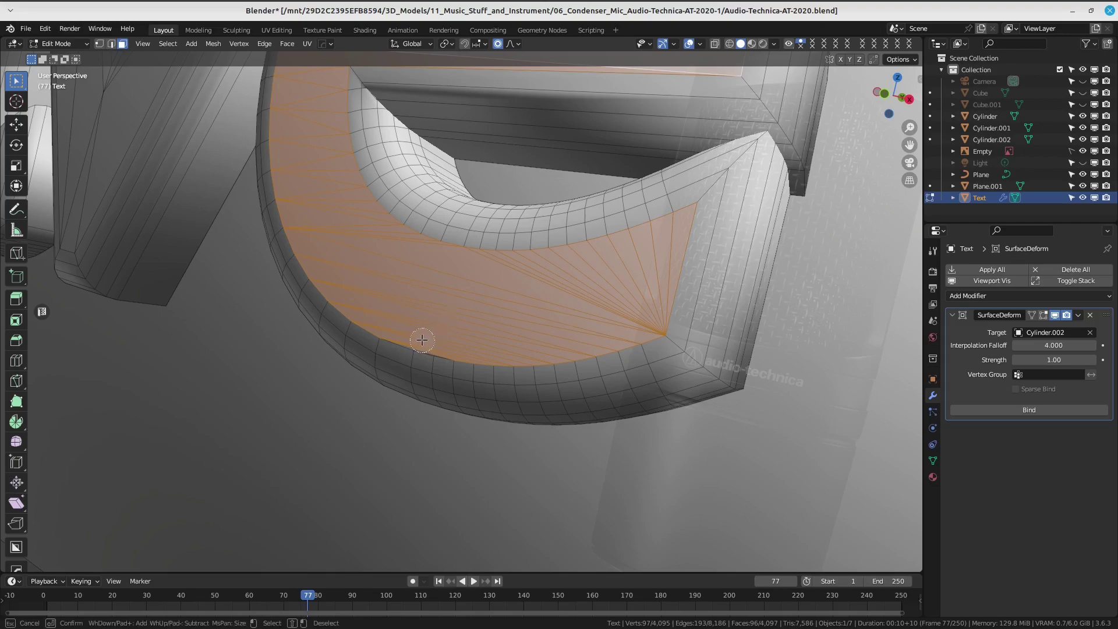
key(Escape)
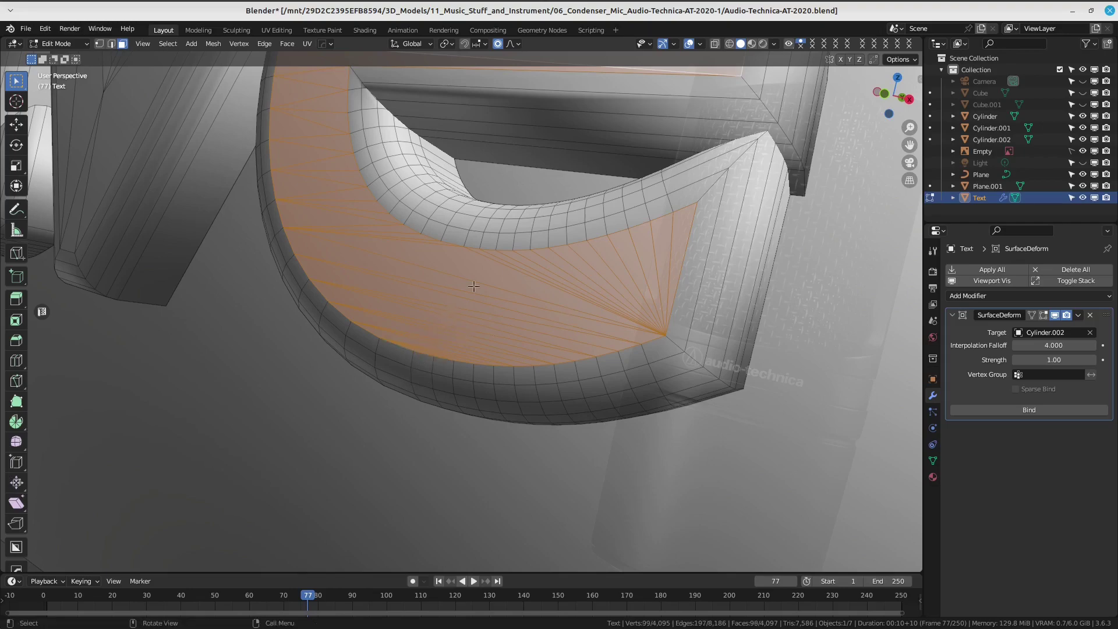
middle_drag(419, 374, 520, 286)
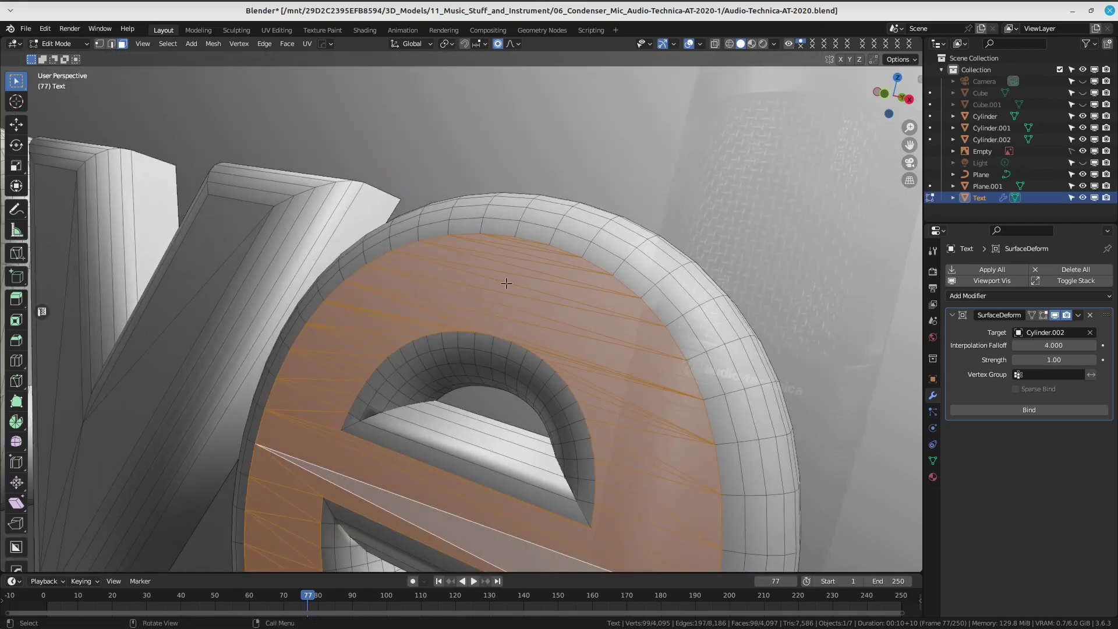
scroll(506, 283, down, 5)
scroll(531, 264, up, 5)
key(x)
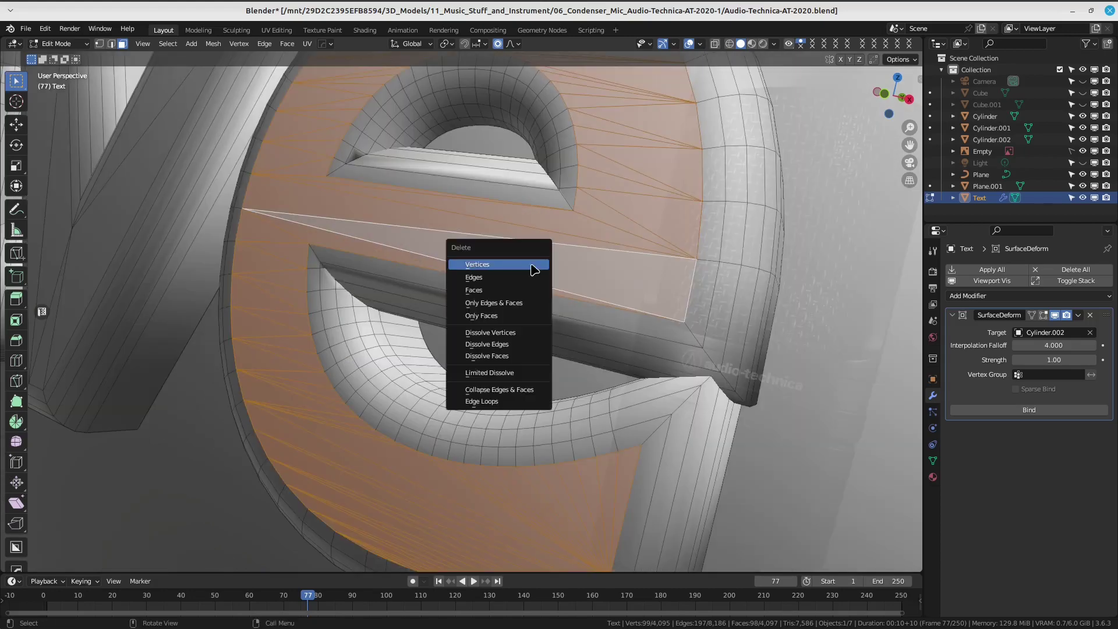
click(527, 290)
Delete the stray edge across the e and fill the e's outline with a face.
scroll(471, 244, down, 5)
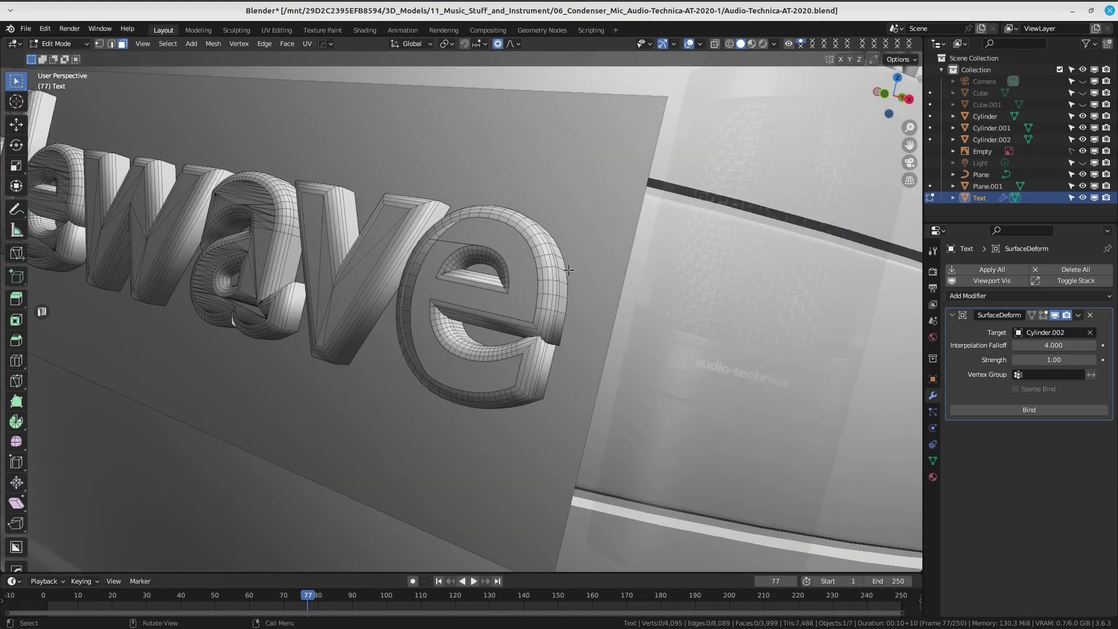
middle_drag(442, 262, 471, 229)
scroll(495, 233, up, 5)
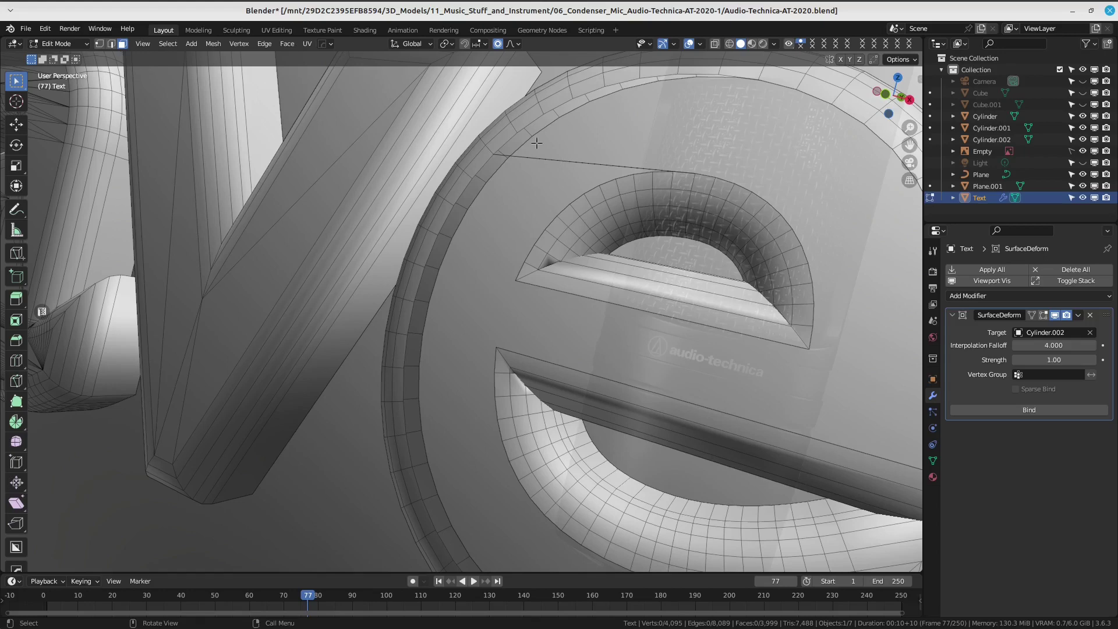
click(113, 45)
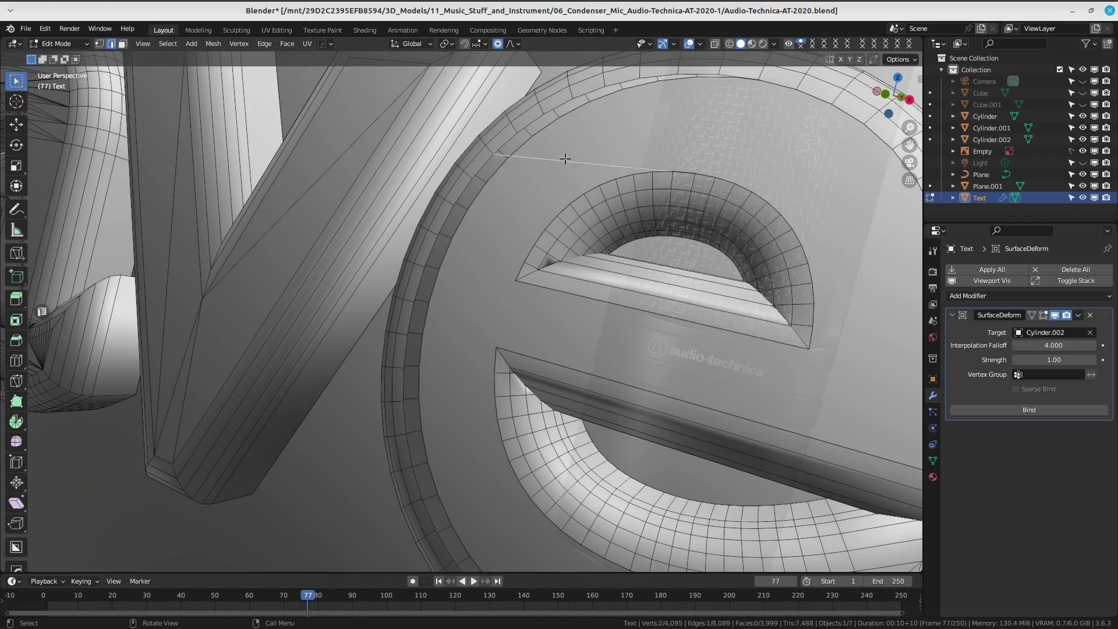
key(x)
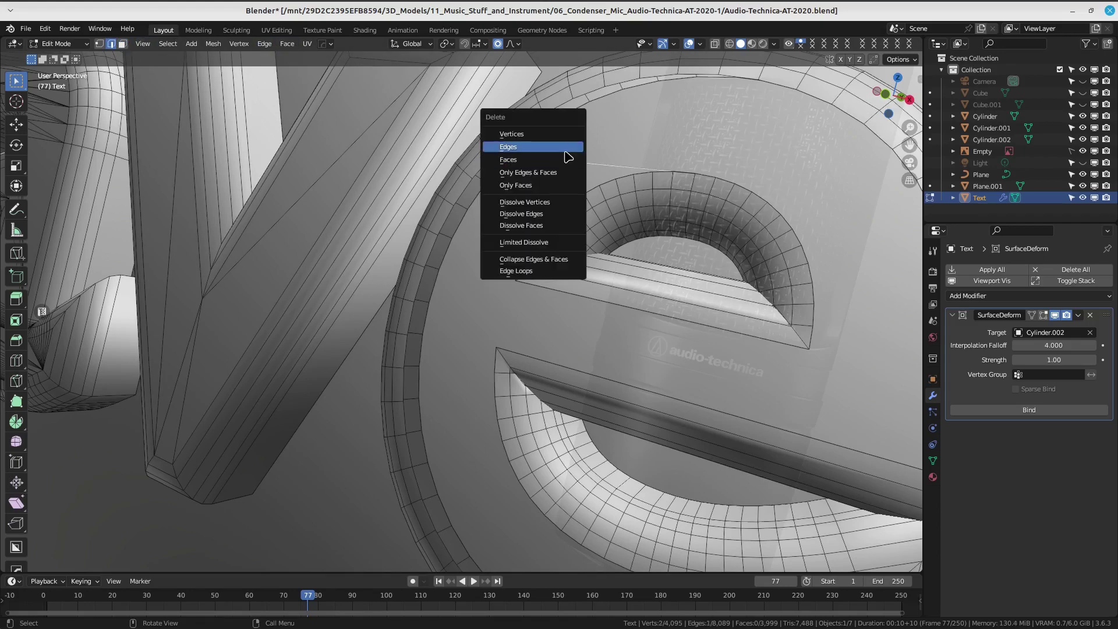
click(565, 148)
middle_drag(627, 163, 664, 179)
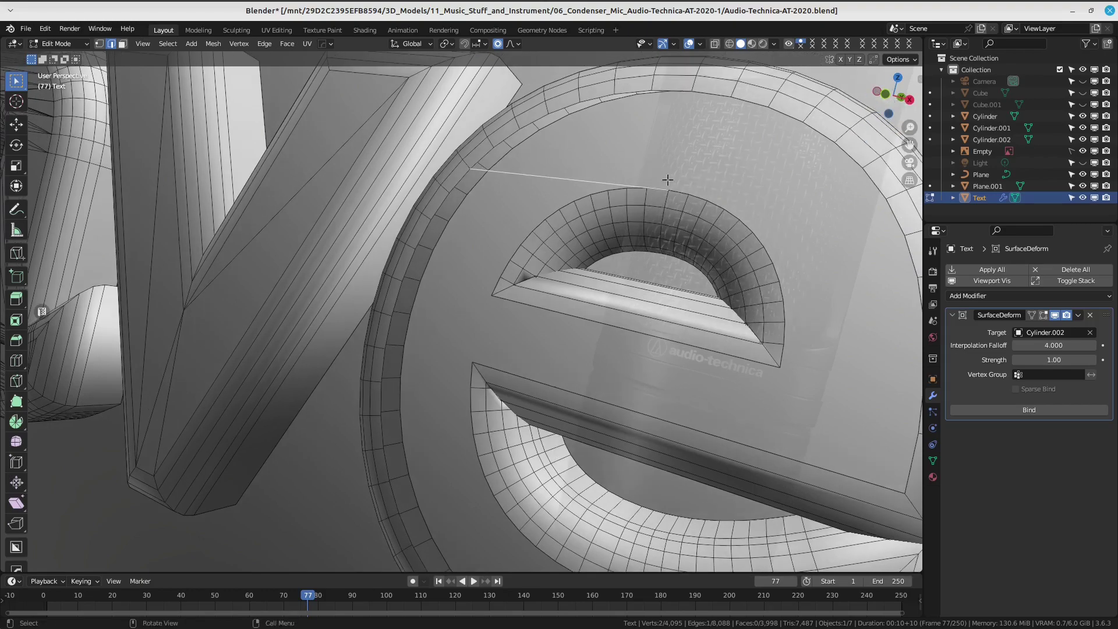
alt+click(686, 184)
alt+shift+click(672, 94)
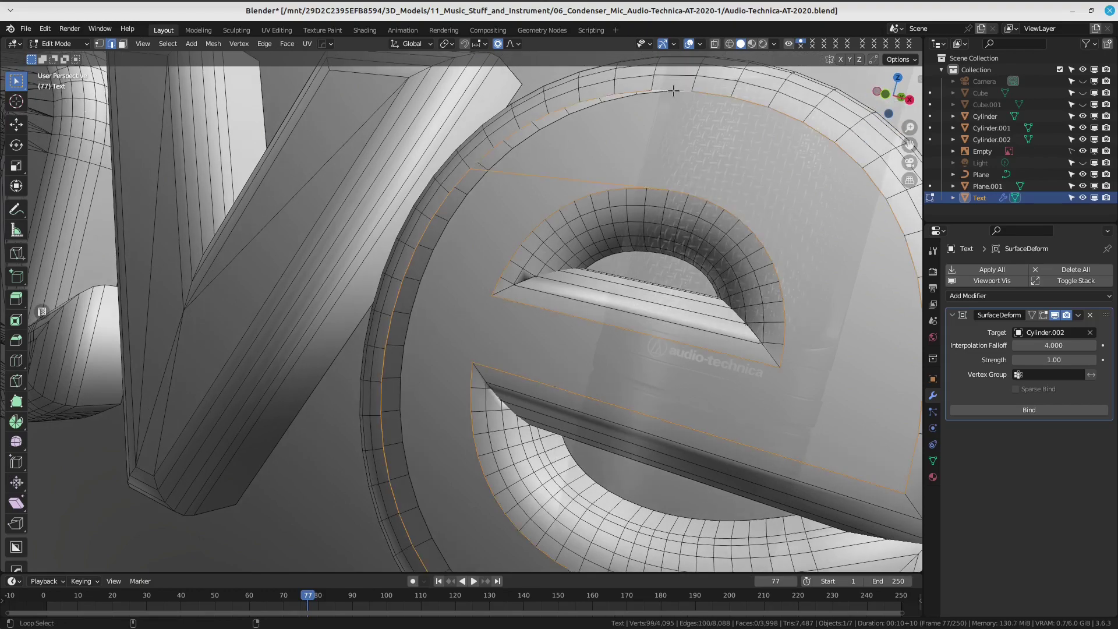
mouse_move(672, 94)
middle_down()
mouse_move(519, 189)
mouse_move(545, 165)
middle_up()
key(f)
Return the text to Object Mode to view it on the mic body.
key(ctrl+Tab)
click(483, 124)
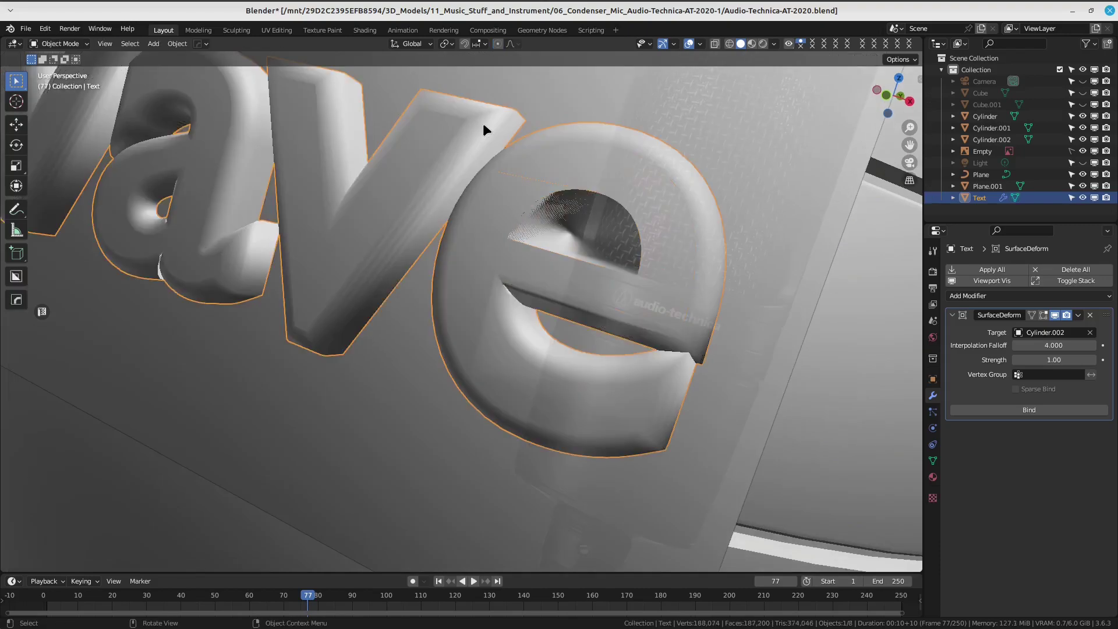
scroll(483, 123, down, 5)
mouse_move(542, 222)
middle_down()
mouse_move(522, 197)
mouse_move(458, 212)
mouse_move(505, 120)
mouse_move(444, 180)
mouse_move(440, 195)
mouse_move(469, 198)
middle_up()
Re-enter Edit Mode on the text in edge select, framing the letter e.
key(ctrl+Tab)
click(537, 206)
scroll(537, 206, up, 4)
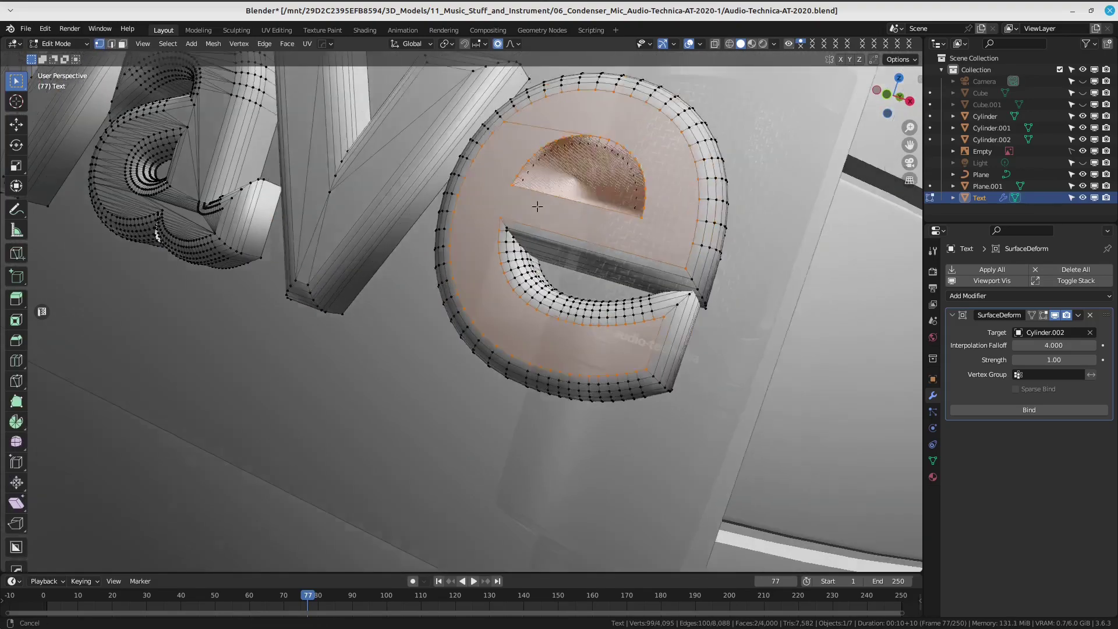
scroll(537, 206, down, 3)
key(Tab)
key(Tab)
key(2)
scroll(566, 232, up, 2)
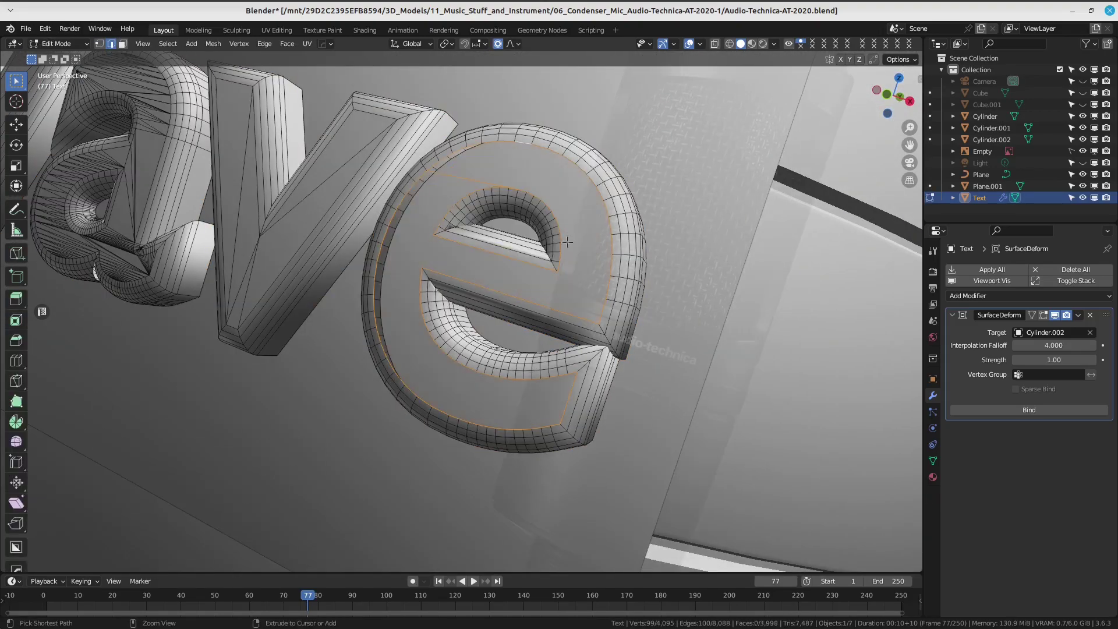
scroll(568, 241, up, 2)
middle_drag(568, 242, 525, 207)
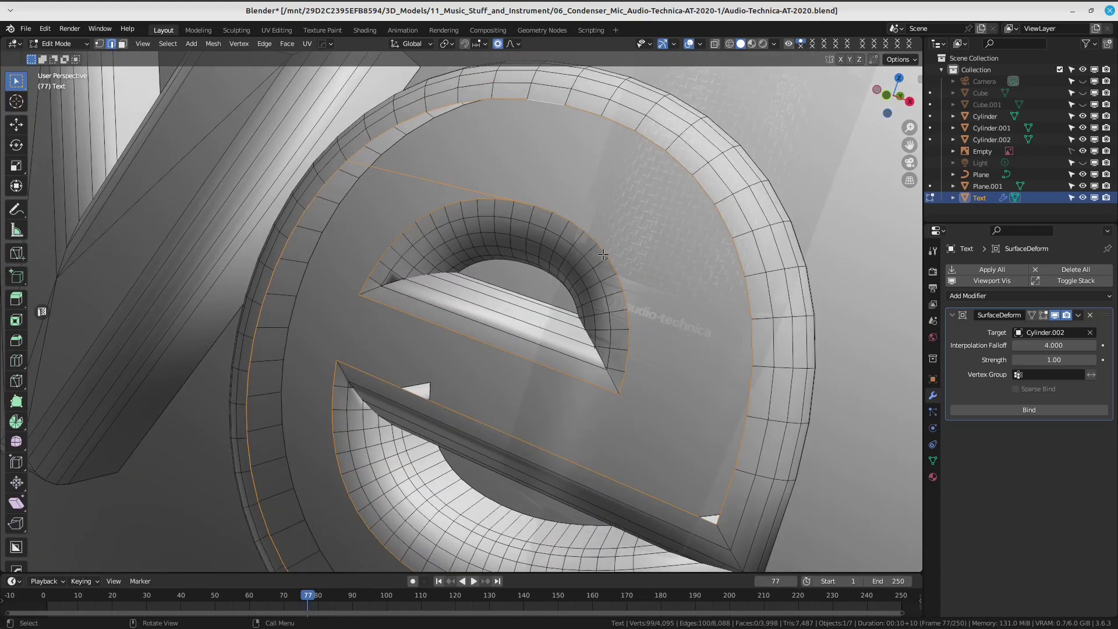
scroll(603, 254, down, 3)
scroll(641, 267, up, 3)
scroll(635, 291, down, 3)
scroll(626, 296, up, 1)
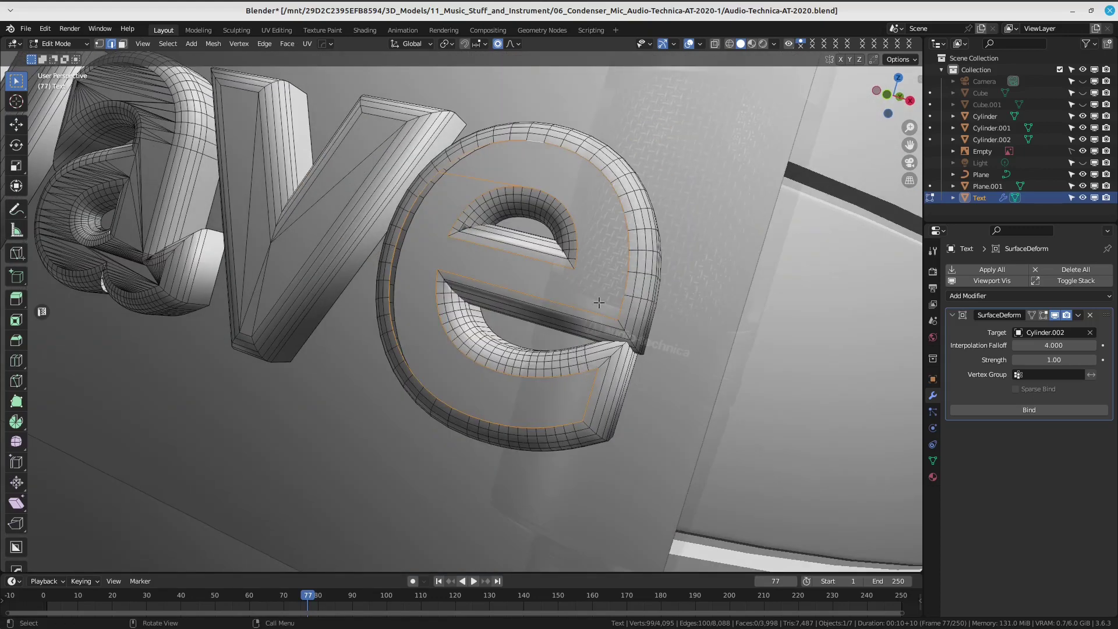
Knife two cuts across the e, then fill its front edge loop with Alt+F.
key(k)
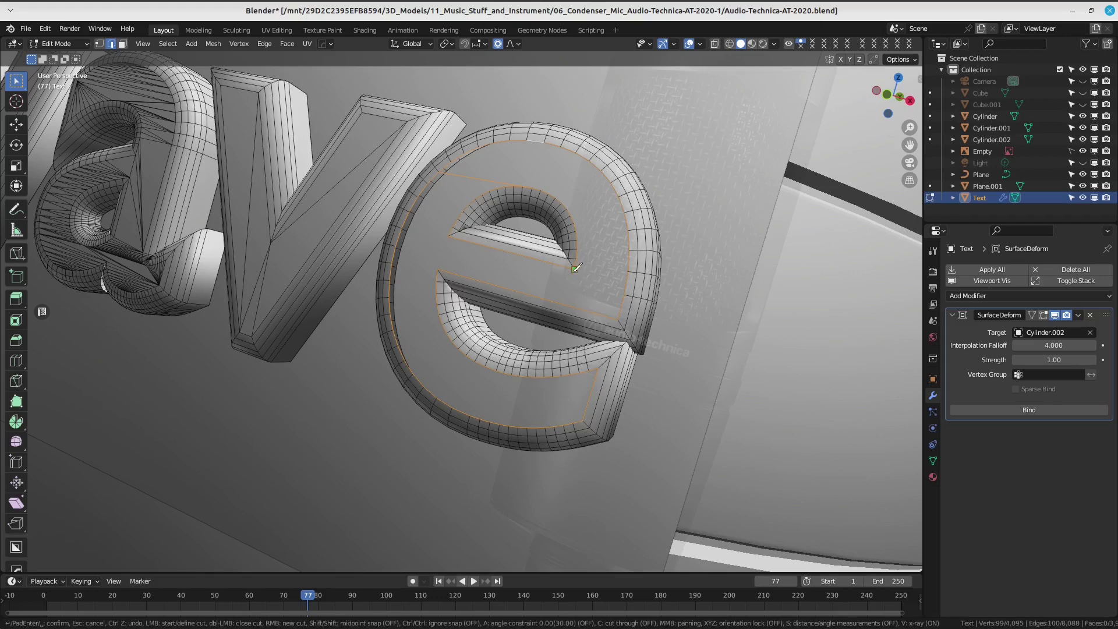
key(Escape)
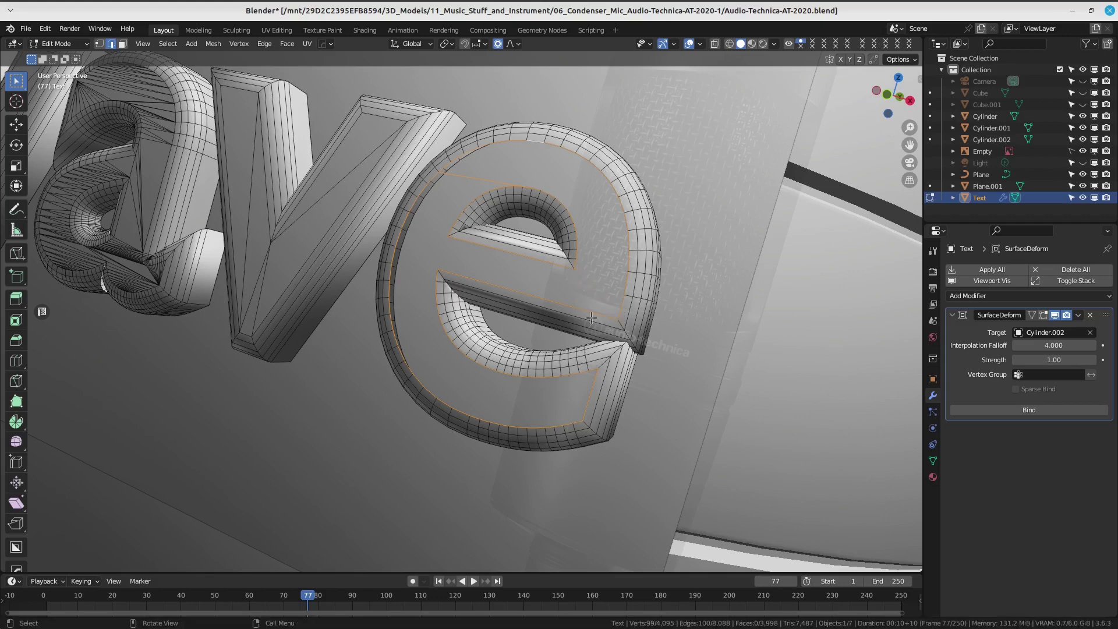
middle_drag(624, 313, 590, 324)
click(610, 280)
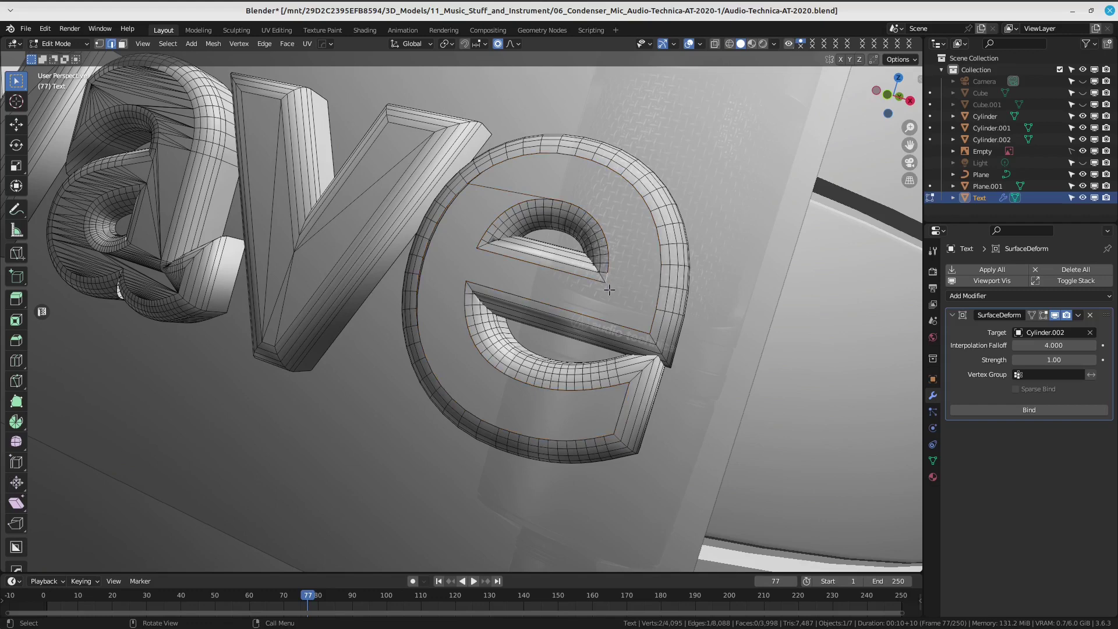
key(k)
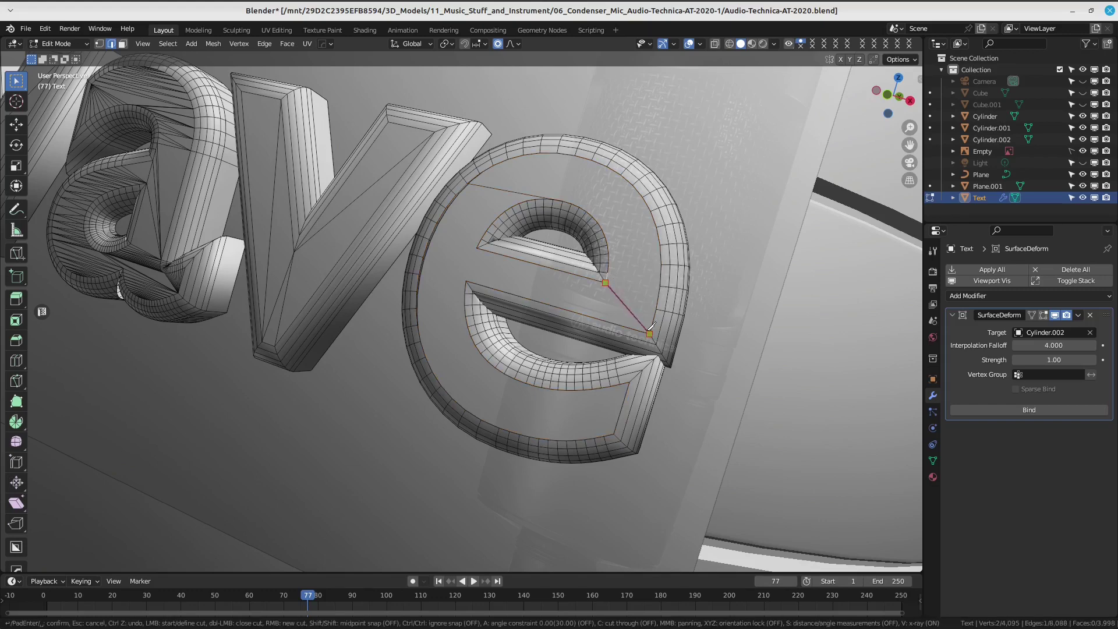
key(Escape)
middle_drag(632, 312, 563, 266)
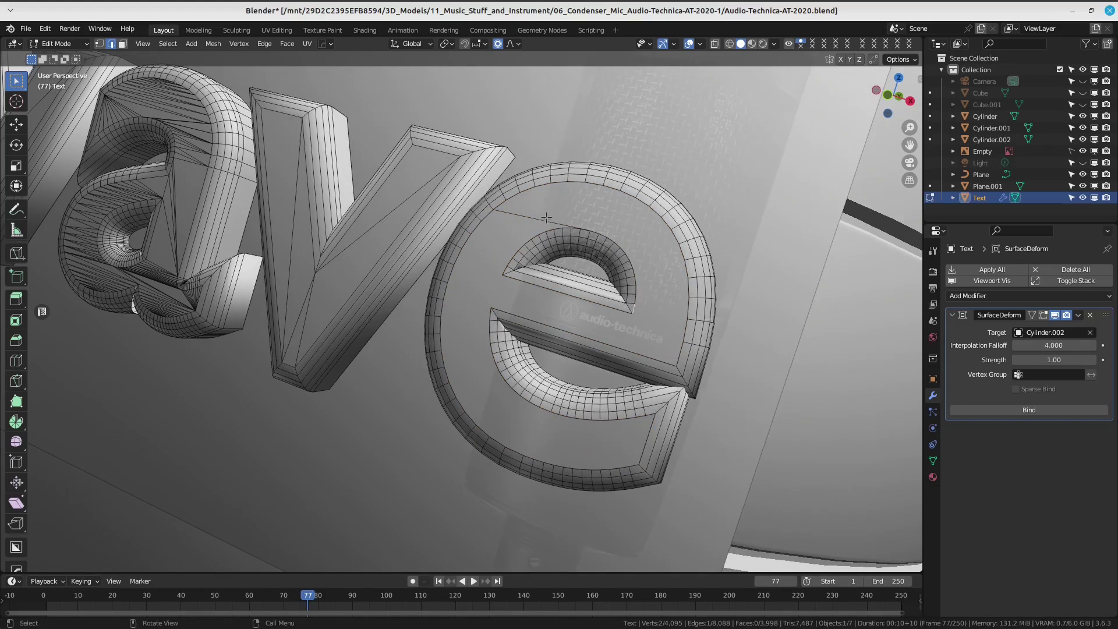
ctrl+click(588, 215)
key(alt+f)
Select the e's new front face in face mode and delete it.
key(3)
key(ctrl+l)
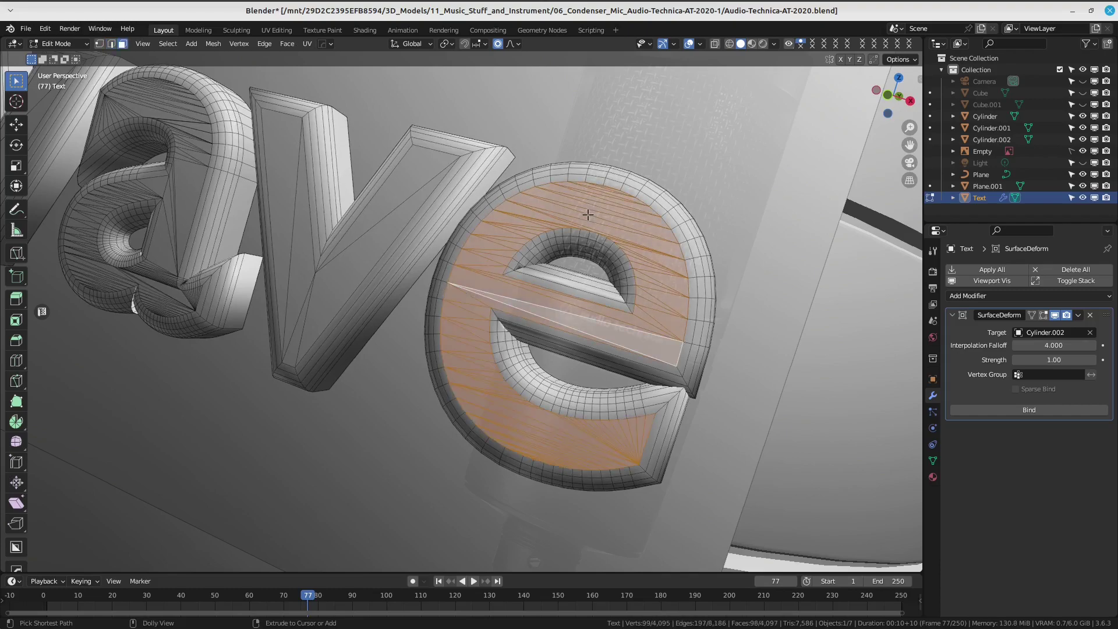
key(x)
mouse_move(586, 219)
middle_down()
mouse_move(552, 253)
mouse_move(574, 247)
middle_up()
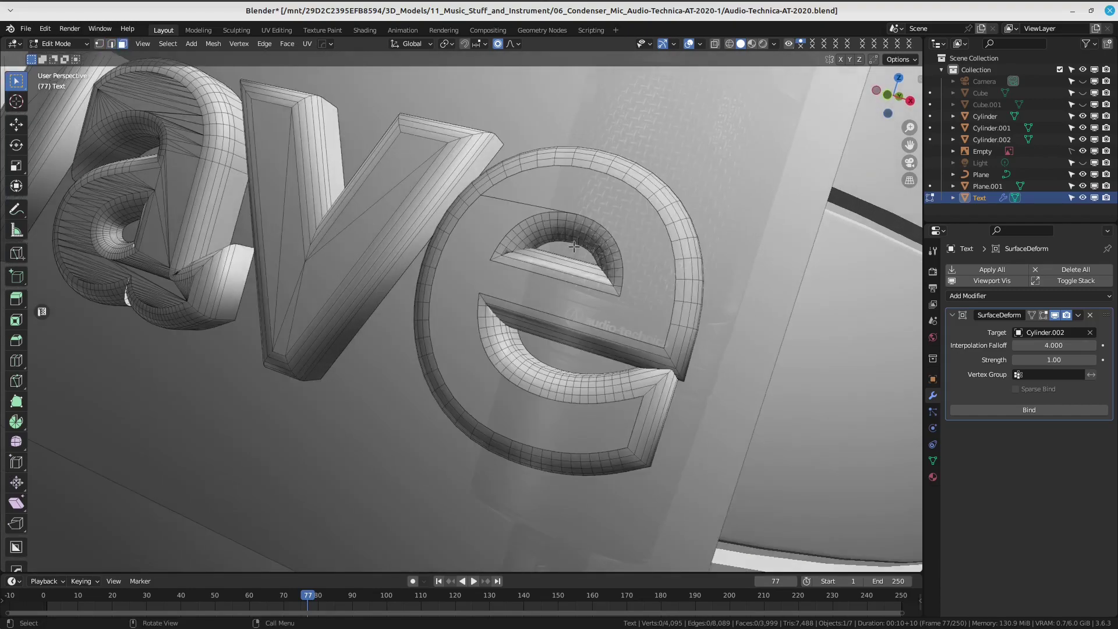
scroll(570, 223, up, 4)
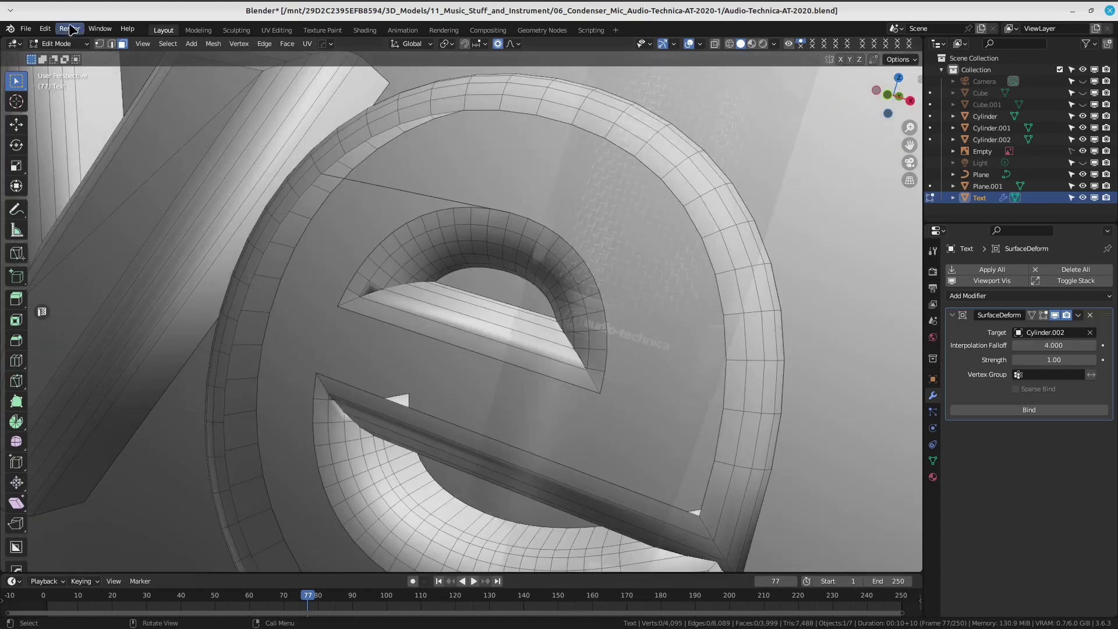
scroll(388, 218, down, 3)
Fill faces around the top of the e's hole from its rim vertices.
scroll(451, 299, down, 1)
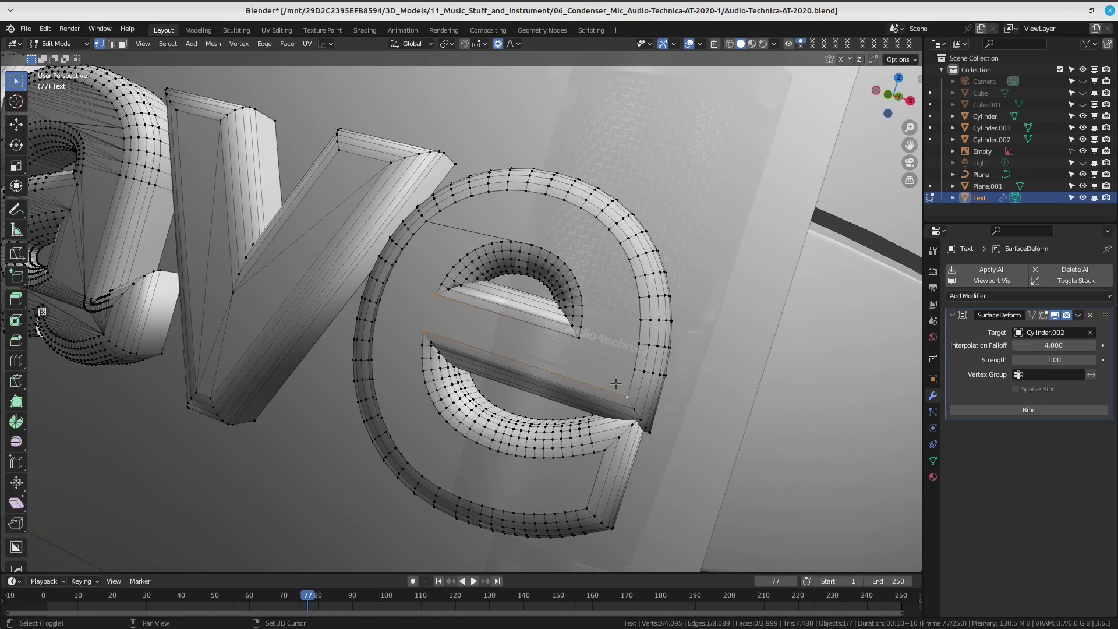
shift+click(585, 340)
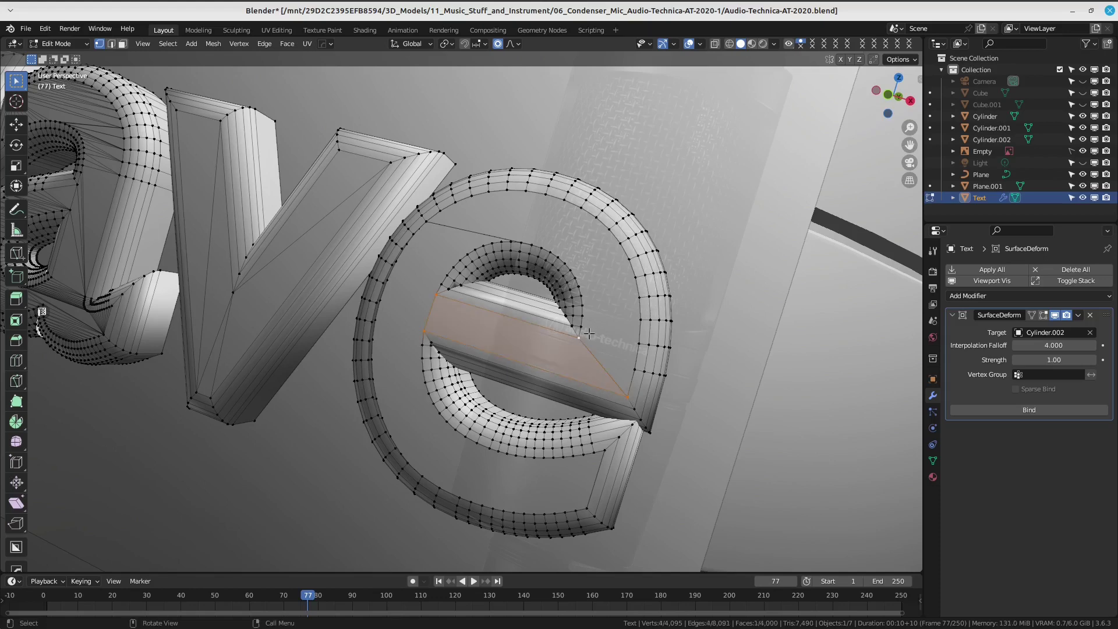
click(589, 334)
key(f)
key(f)
key(f)
key(f)
key(f)
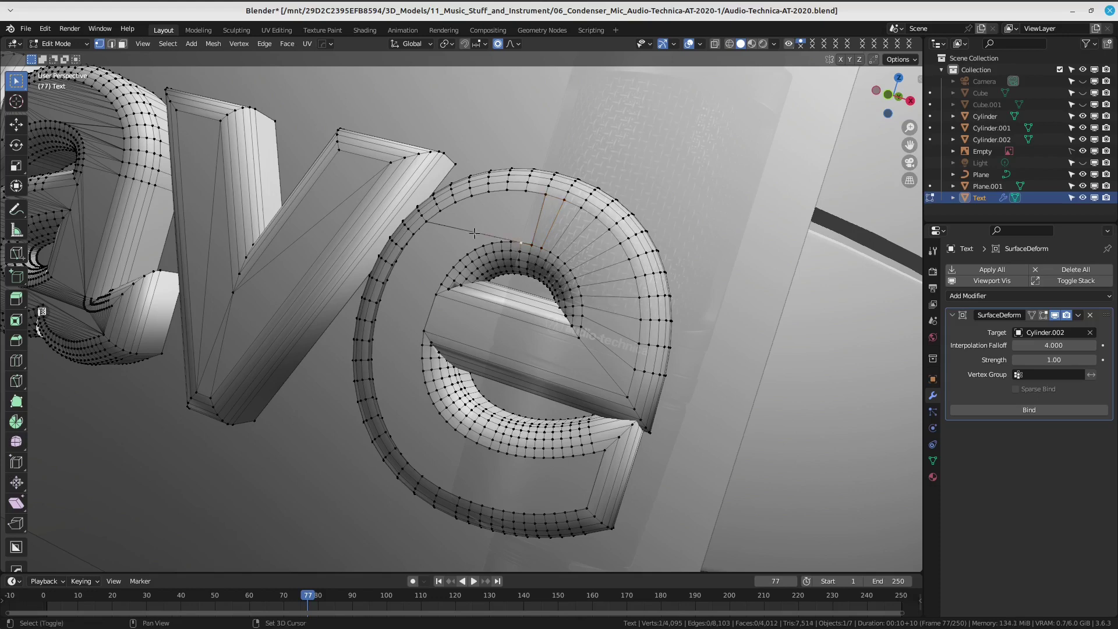
Delete the stray edge and the stray vertex on the e.
key(x)
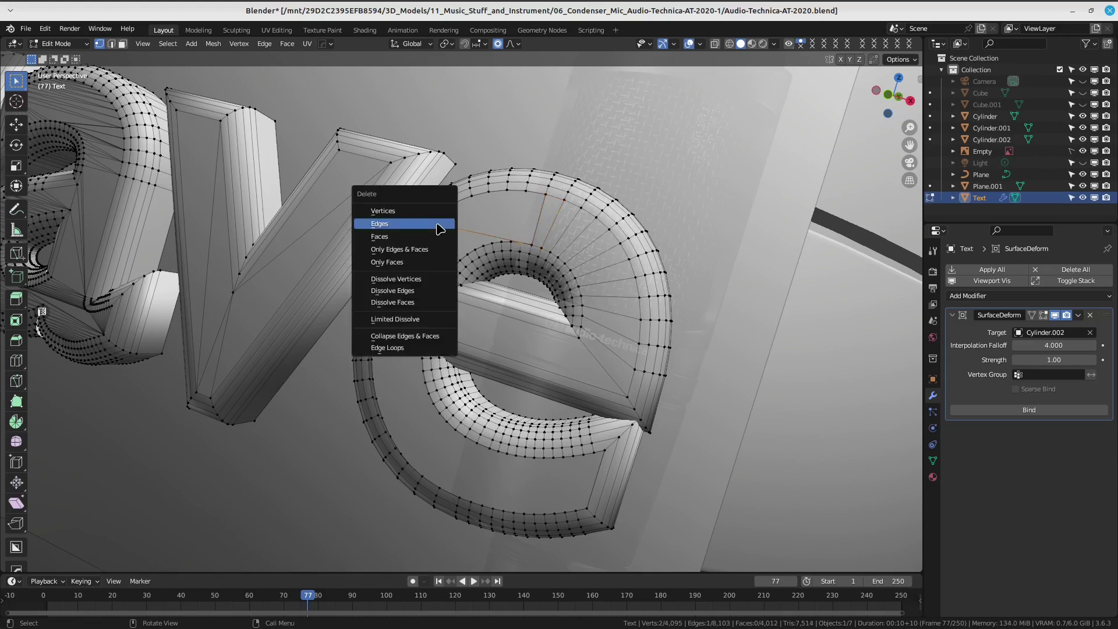
click(439, 227)
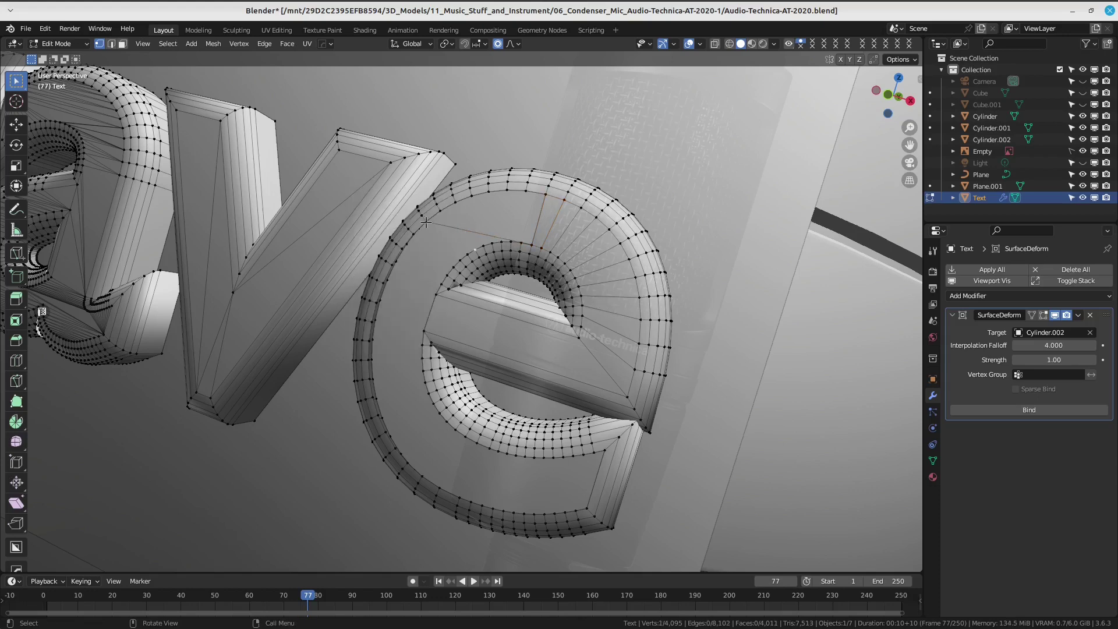
key(v)
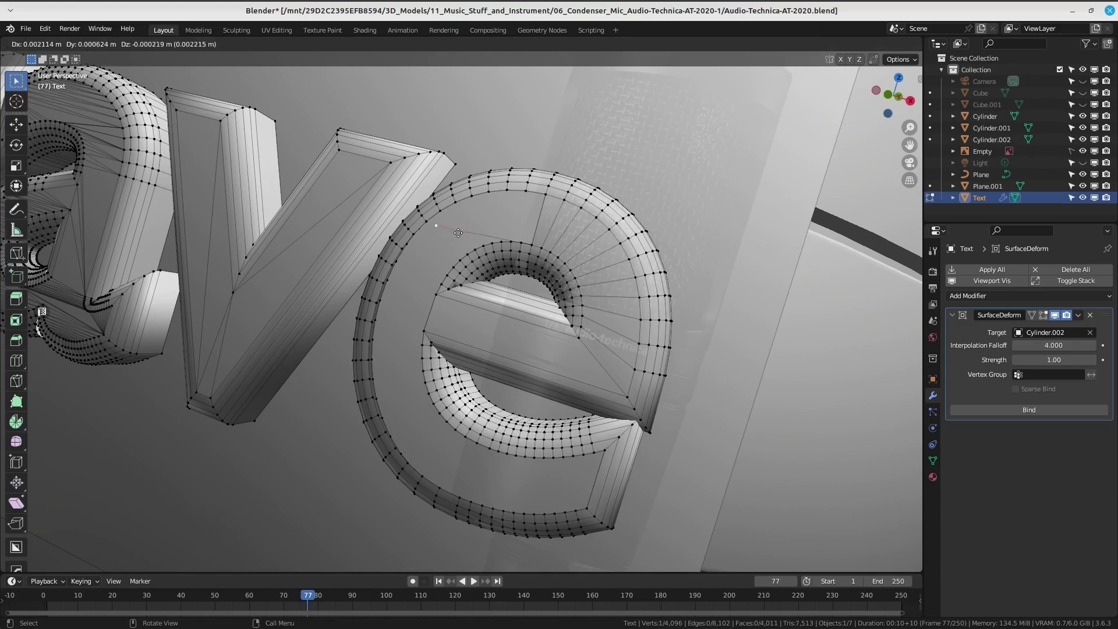
click(460, 237)
key(x)
click(456, 221)
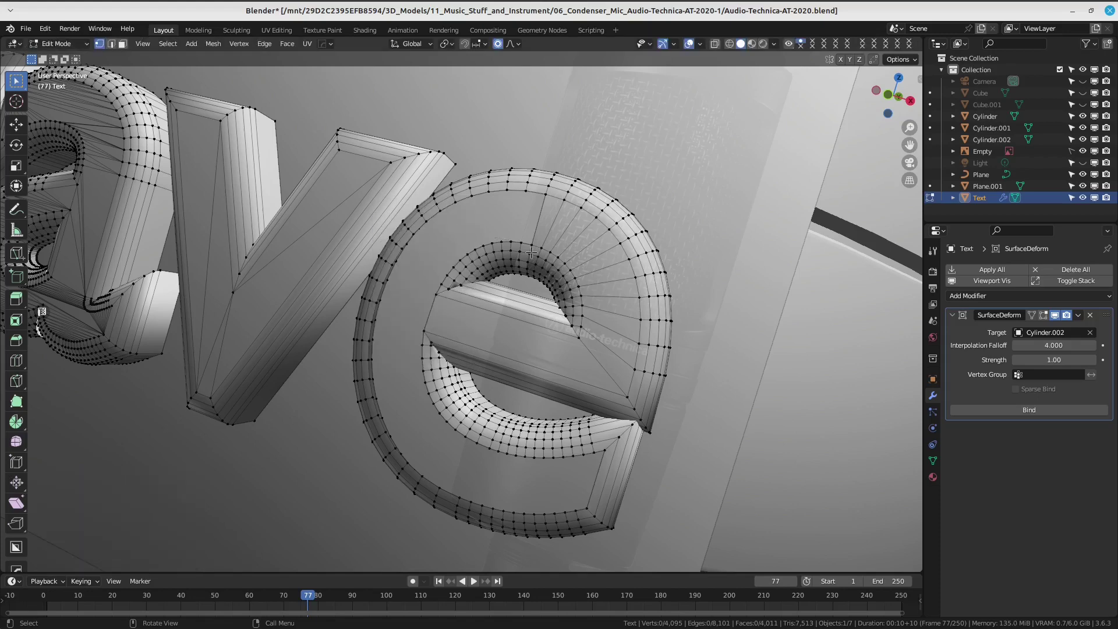
Fill the remaining gaps along the e's front with new faces.
key(f)
key(f)
key(f)
middle_drag(619, 328, 630, 330)
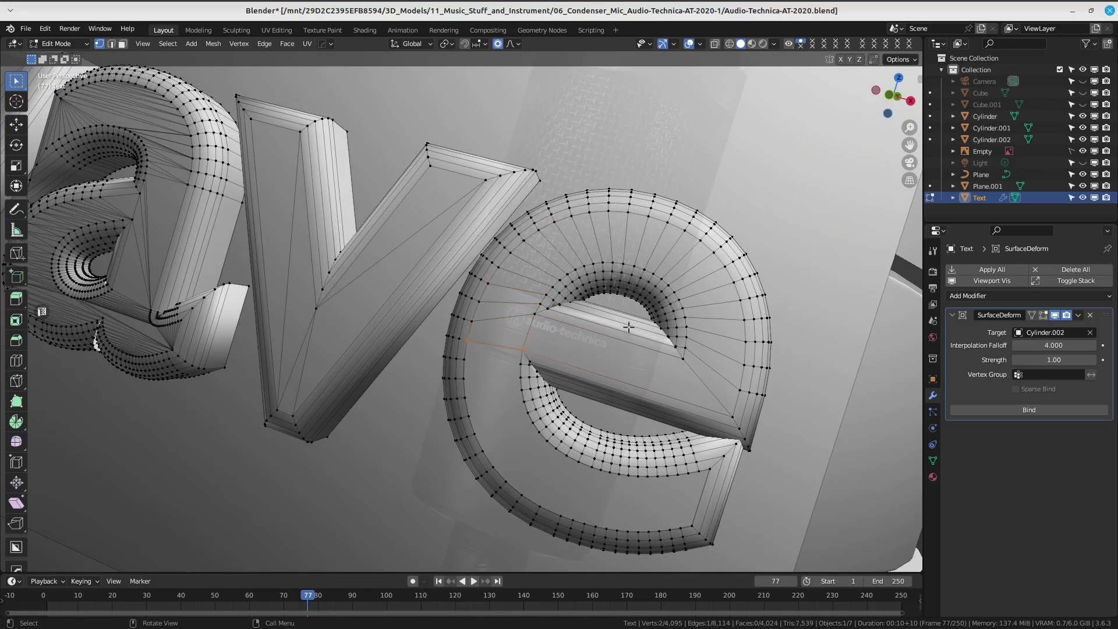
key(f)
key(f)
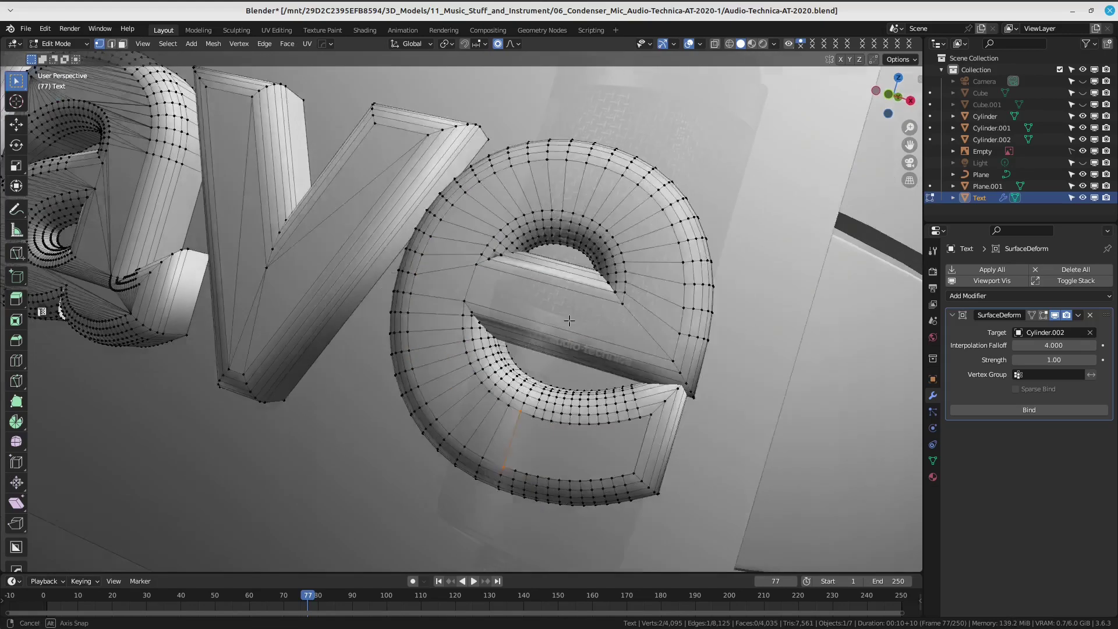
middle_drag(627, 319, 608, 323)
key(f)
key(f)
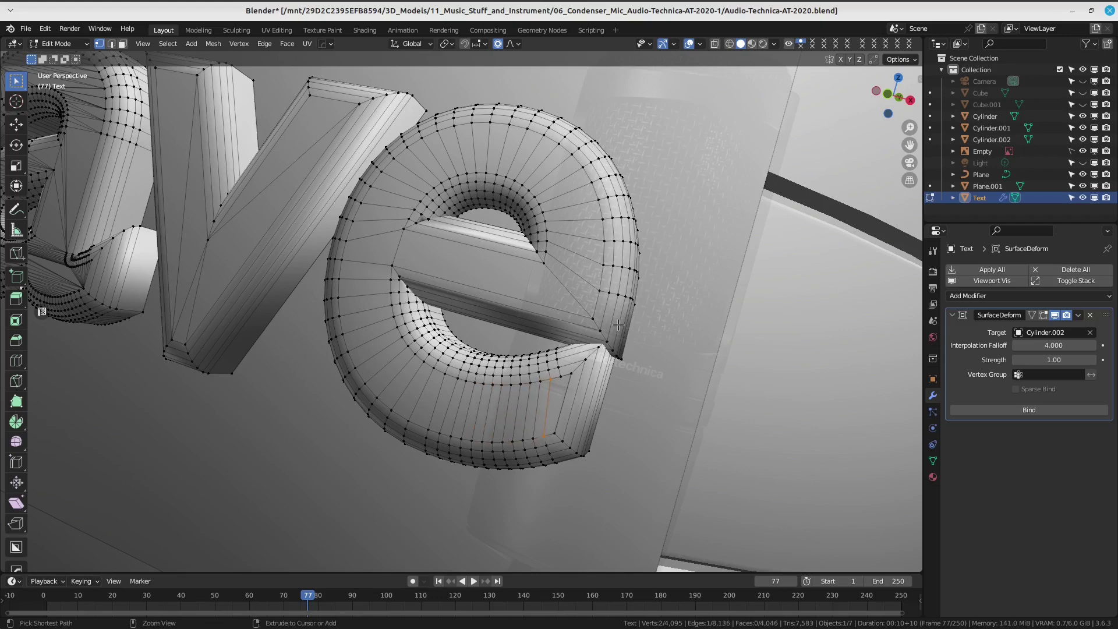
ctrl+right_click(579, 381)
key(f)
mouse_move(579, 381)
middle_down()
mouse_move(622, 293)
mouse_move(611, 301)
middle_up()
Add a centred three-cut loop cut across the e.
key(ctrl+Tab)
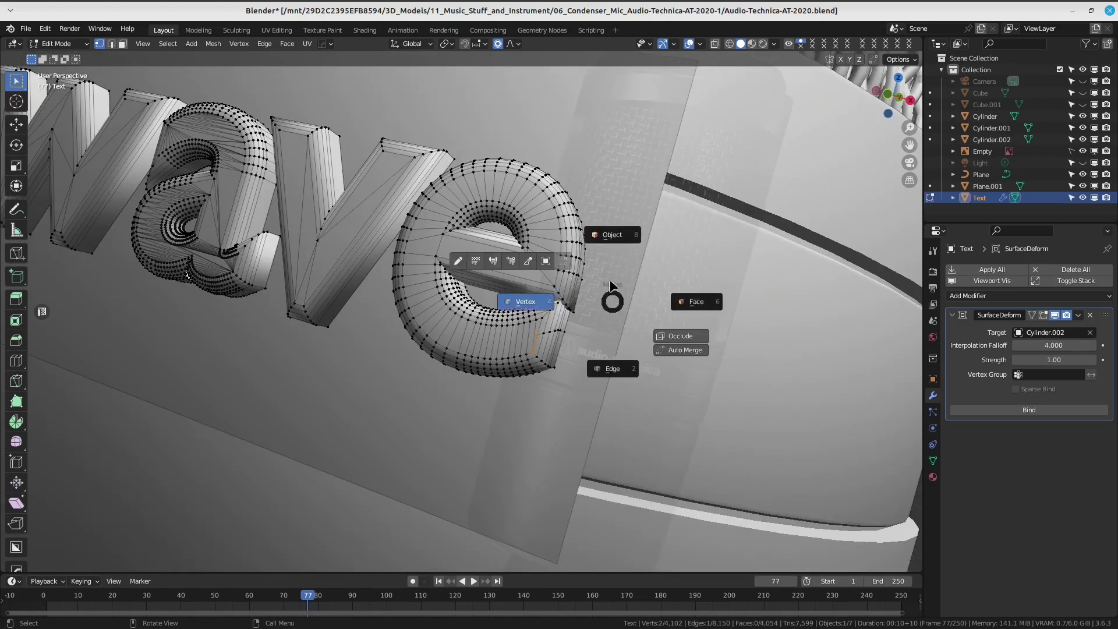
key(ctrl+r)
scroll(492, 252, up, 2)
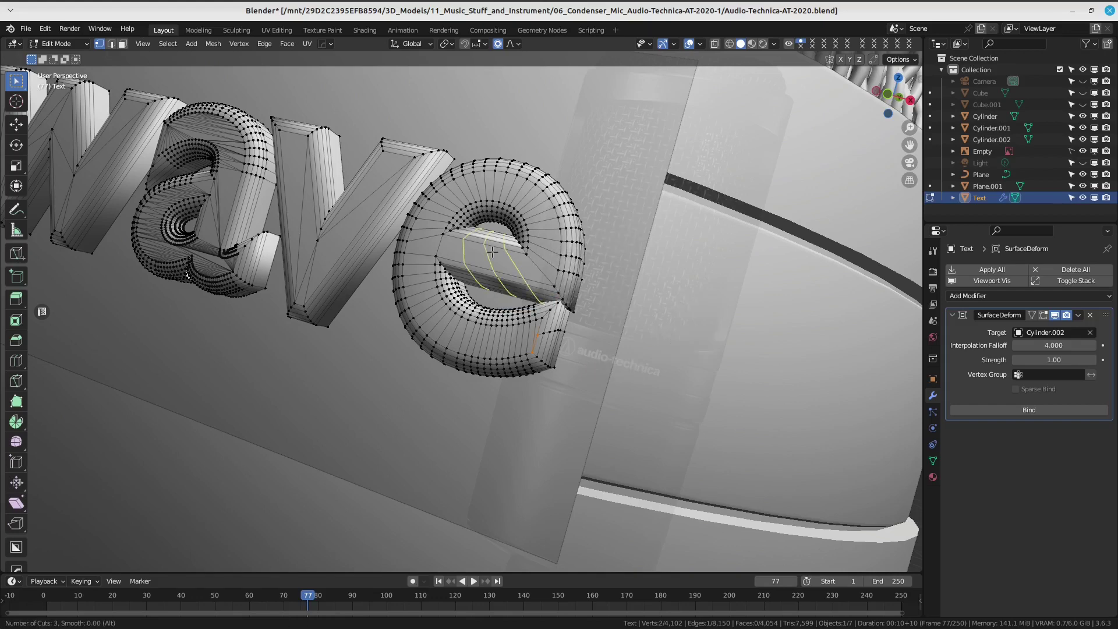
click(492, 251)
right_click(492, 251)
Back in Object Mode, select the logo plane and test its Key 1 shape key.
key(ctrl+Tab)
click(493, 185)
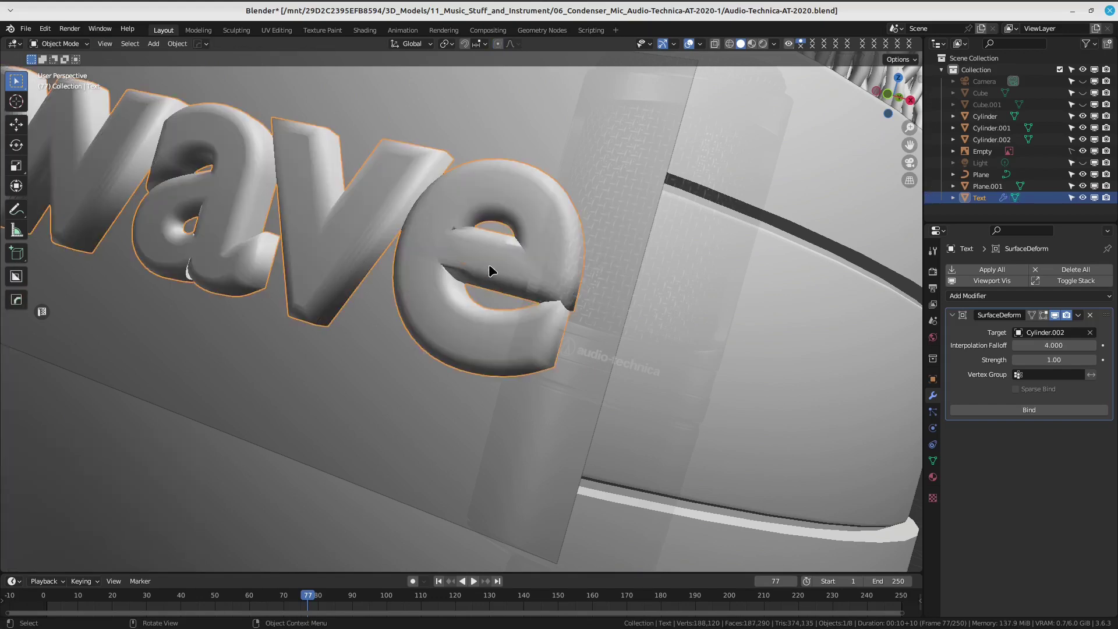
mouse_move(491, 267)
middle_down()
mouse_move(519, 263)
mouse_move(616, 335)
middle_up()
click(429, 193)
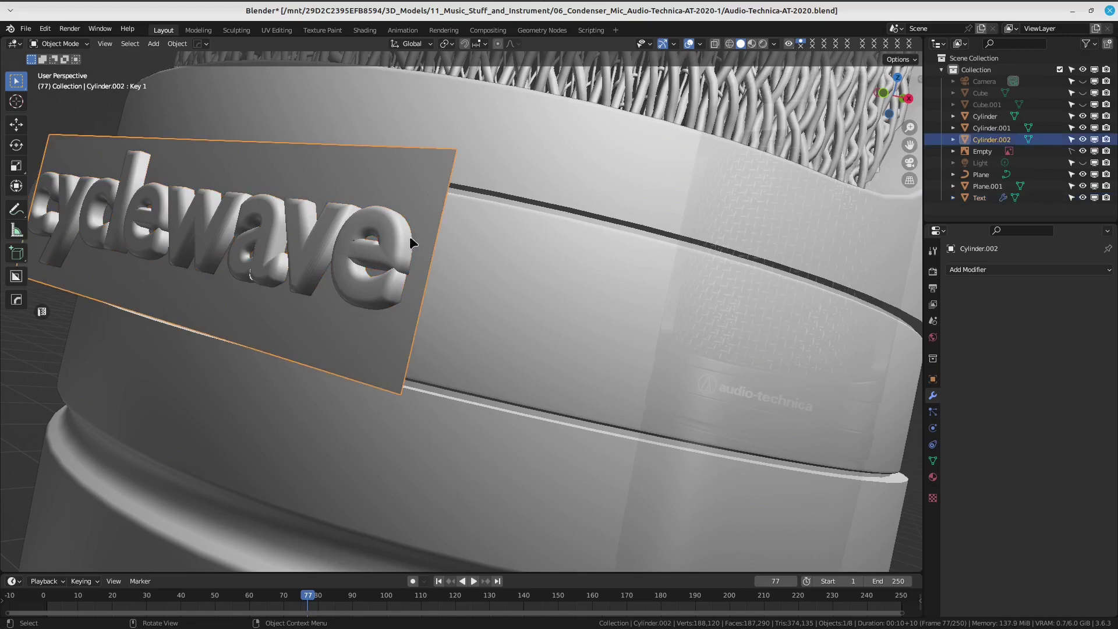
click(933, 461)
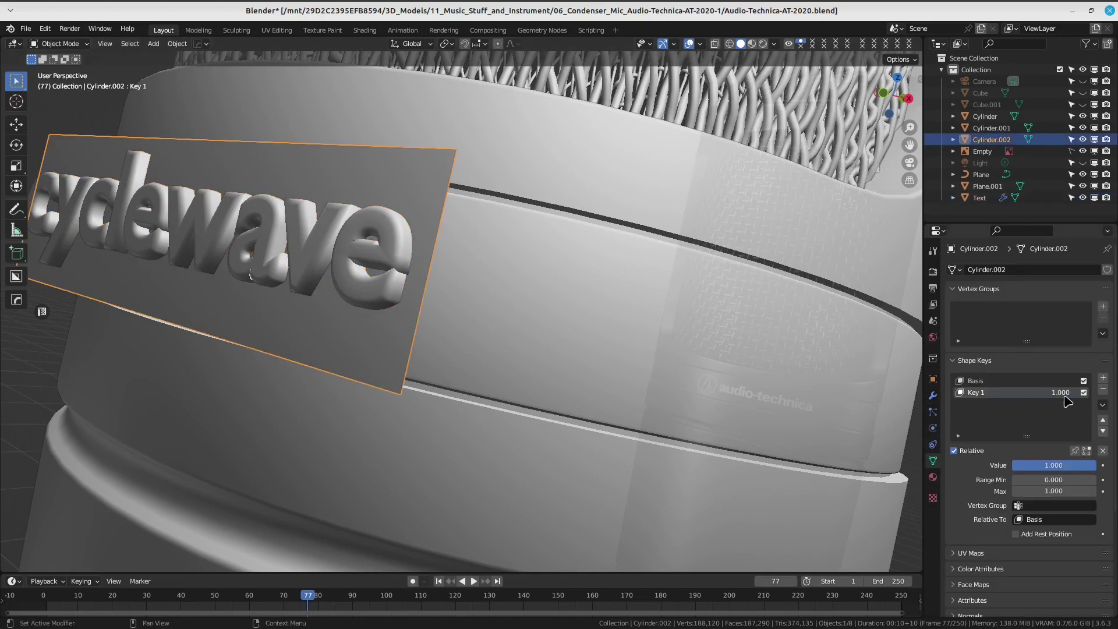
mouse_move(1064, 397)
mouse_down()
mouse_move(1002, 397)
mouse_move(1065, 398)
mouse_up()
Bind the text's SurfaceDeform modifier to the plane.
click(353, 272)
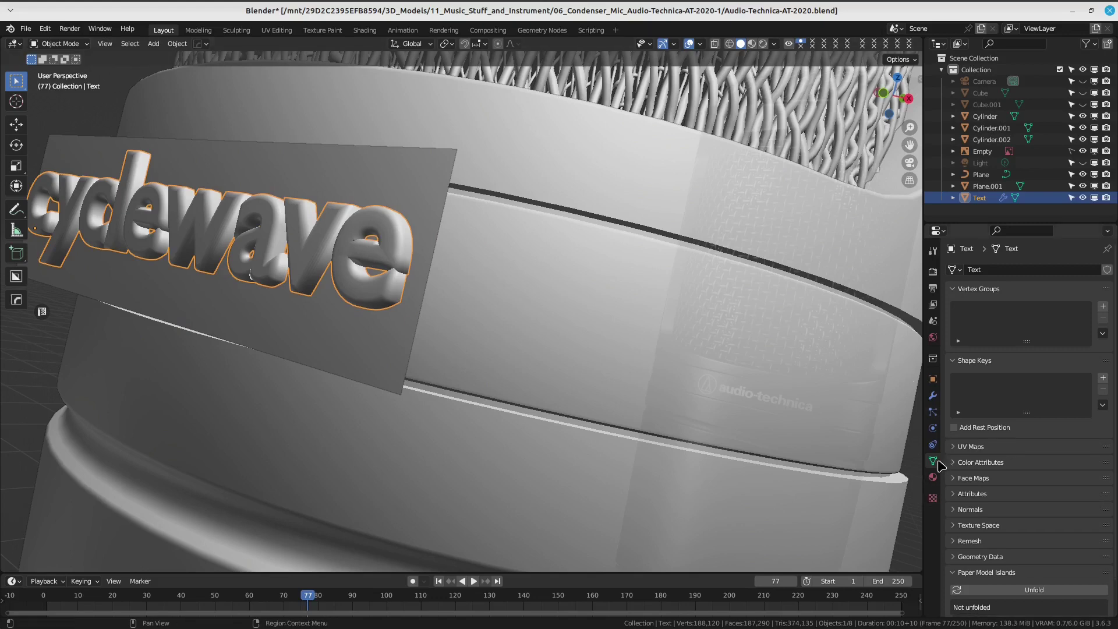
click(932, 379)
click(932, 395)
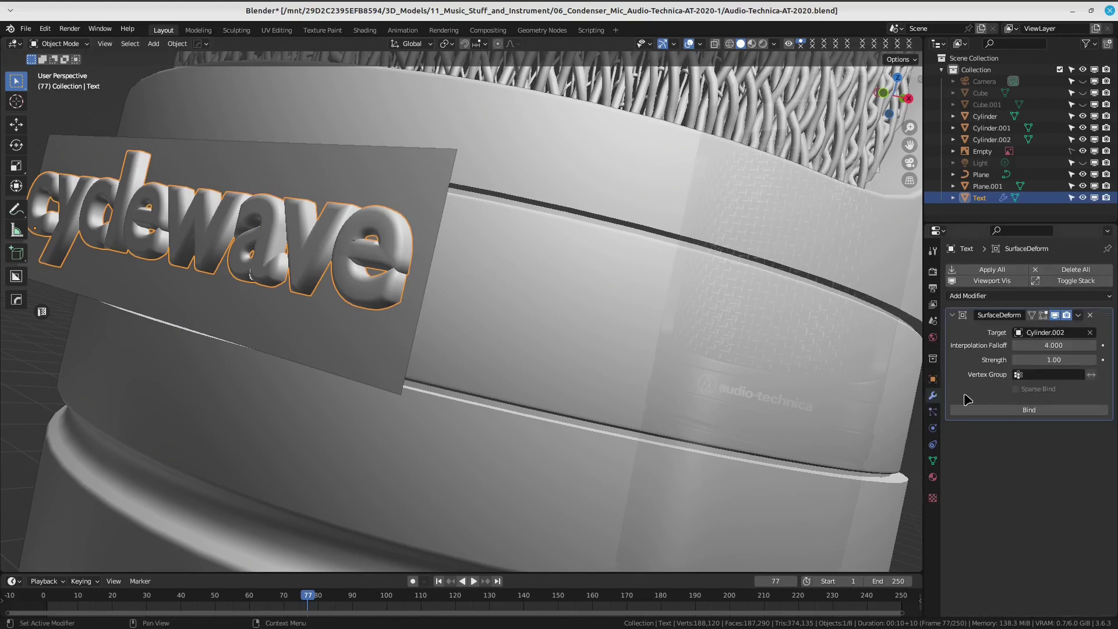
click(1000, 410)
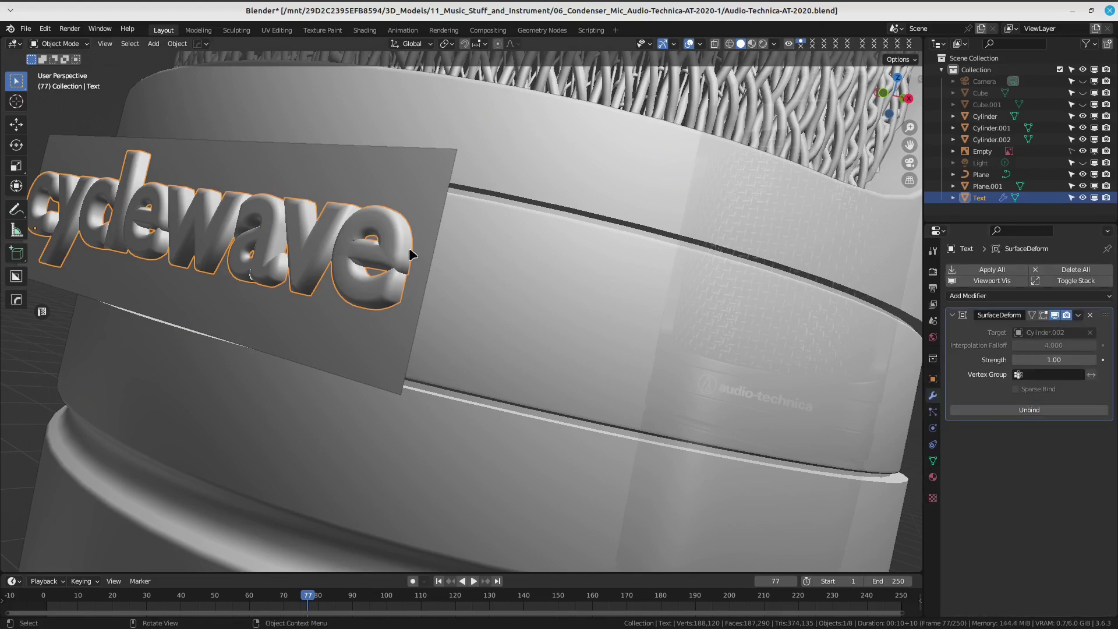
Preview Cylinder.002's wrap onto the cylinder, then restore Key 1 to 1.000.
click(440, 230)
click(932, 461)
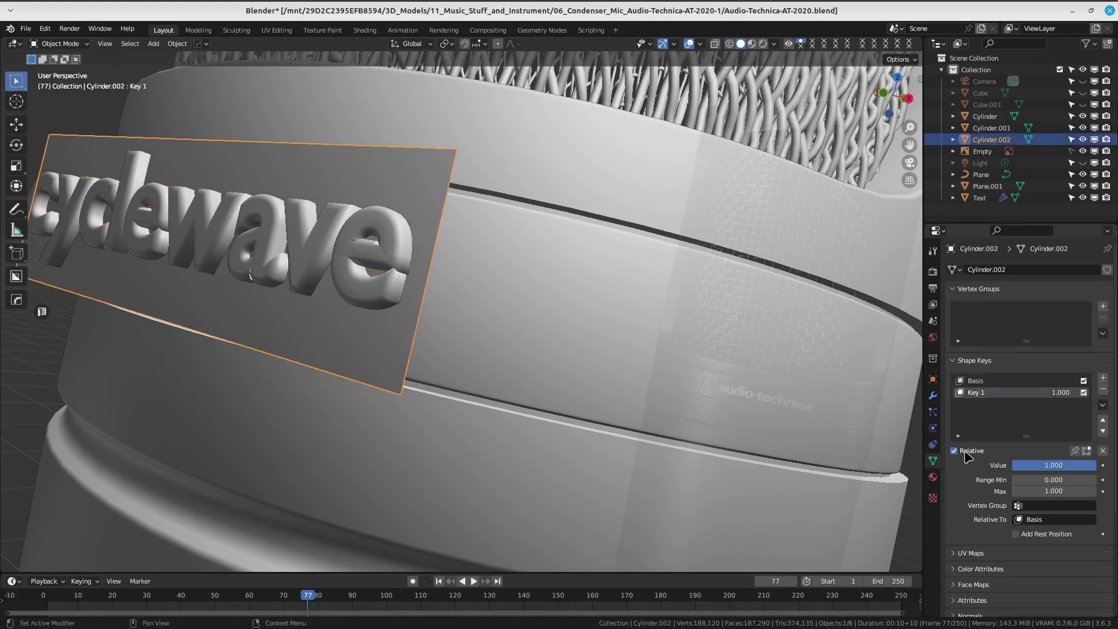
key(BackSpace)
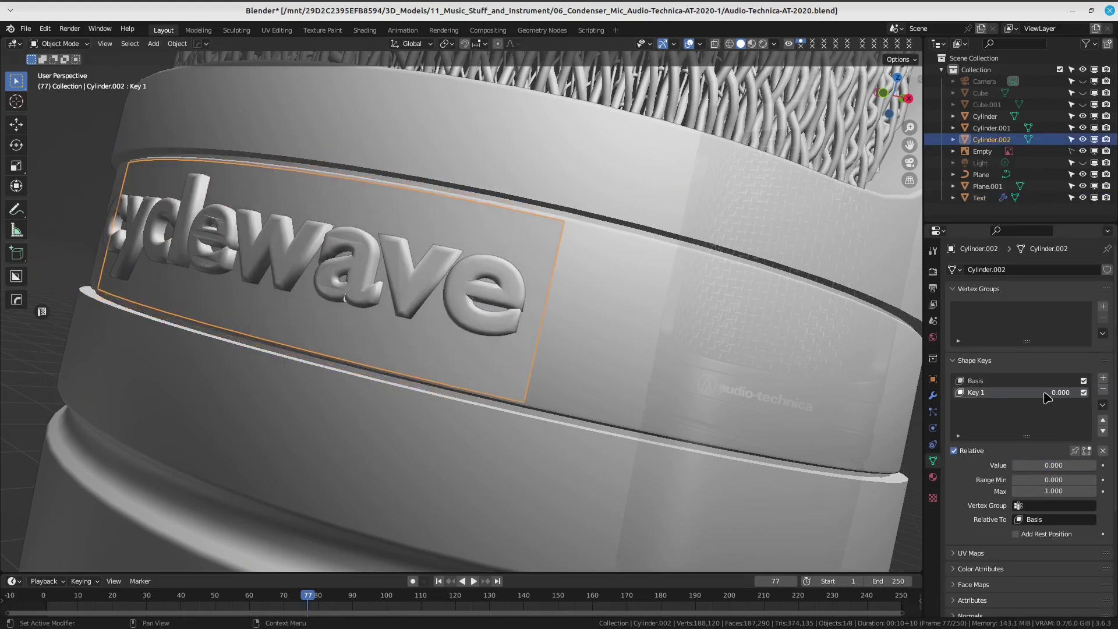
key(ctrl+z)
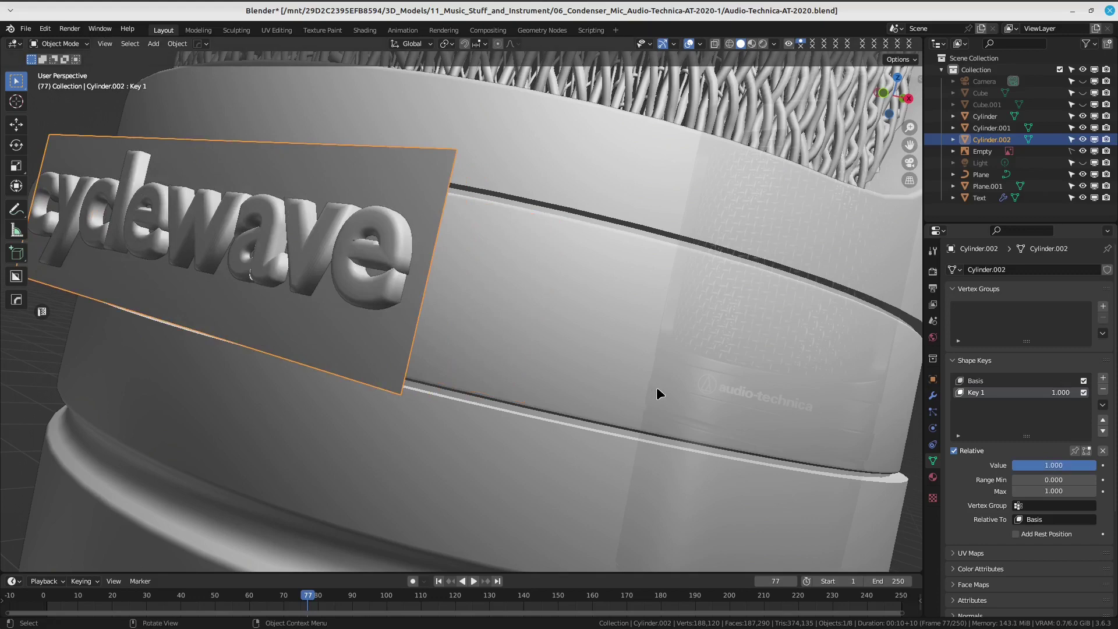
click(362, 242)
mouse_move(393, 239)
middle_down()
mouse_move(446, 306)
mouse_move(495, 274)
mouse_move(386, 294)
mouse_move(356, 289)
mouse_move(344, 266)
mouse_move(385, 295)
mouse_move(398, 284)
middle_up()
click(417, 209)
In Edit Mode on the text, fill the c and V outline loops with faces.
click(460, 297)
key(ctrl+Tab)
alt+click(344, 266)
key(f)
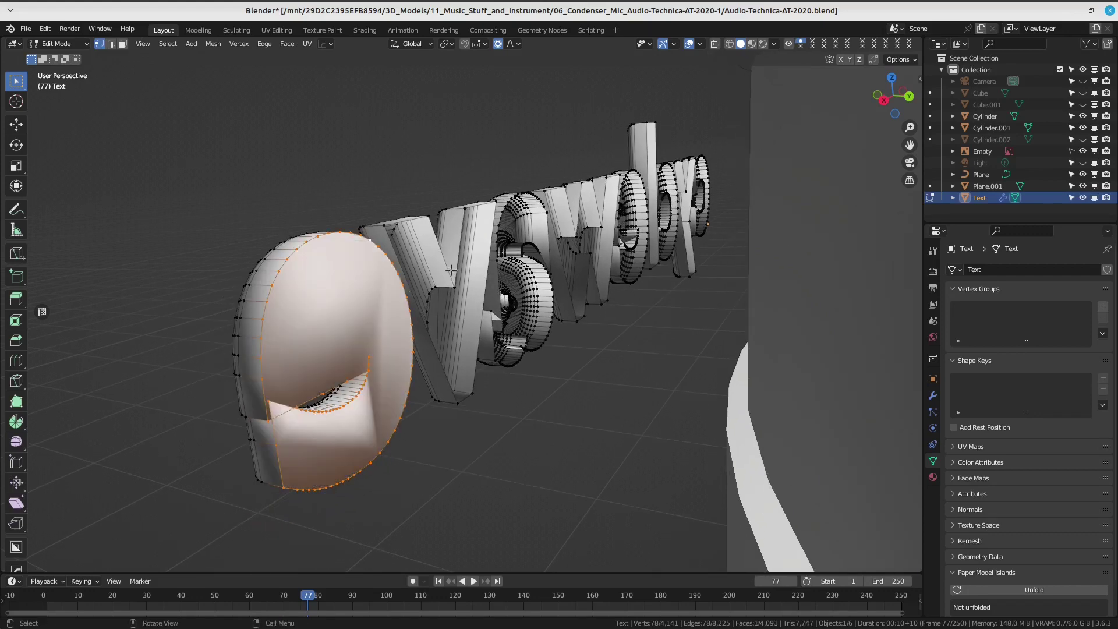
alt+click(452, 273)
scroll(491, 313, up, 2)
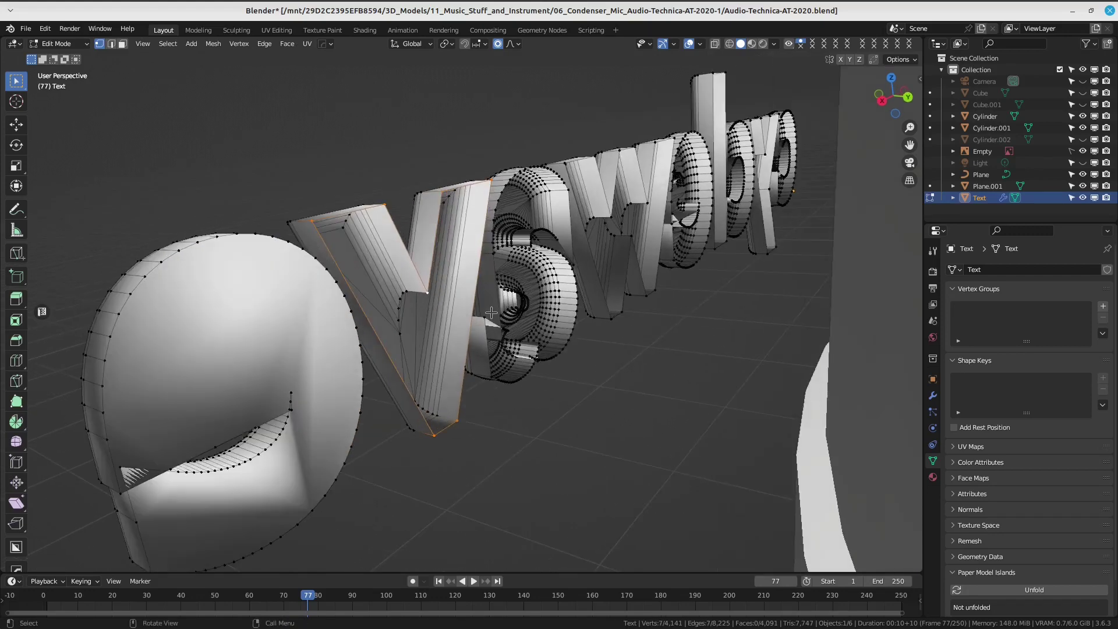
key(f)
Cap the 6-shaped letter and W outlines with faces.
scroll(491, 313, up, 3)
scroll(478, 262, down, 1)
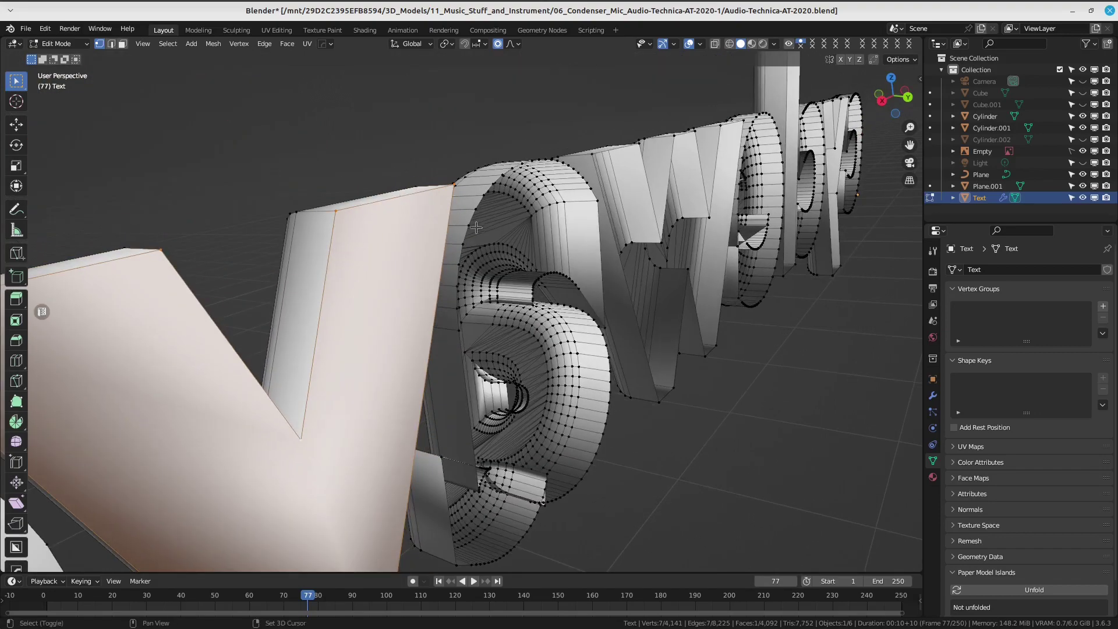
click(467, 220)
mouse_move(467, 220)
middle_down()
mouse_move(474, 243)
mouse_move(541, 267)
mouse_move(524, 233)
middle_up()
key(f)
scroll(525, 233, up, 3)
alt+click(522, 193)
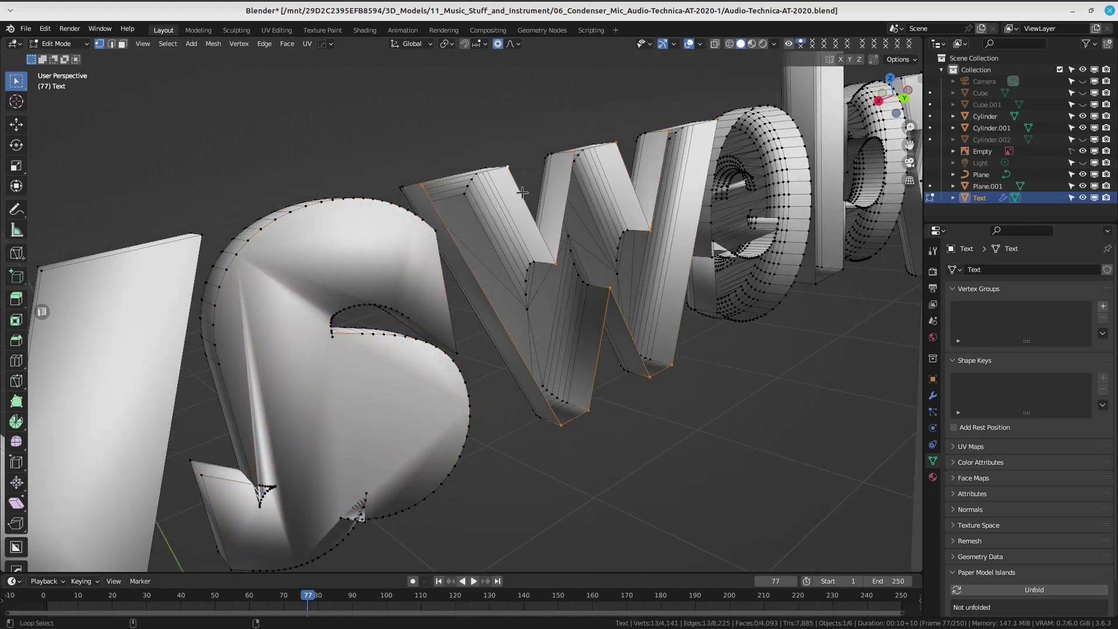
key(f)
Fill the o outline loop with a face.
middle_drag(619, 297, 576, 177)
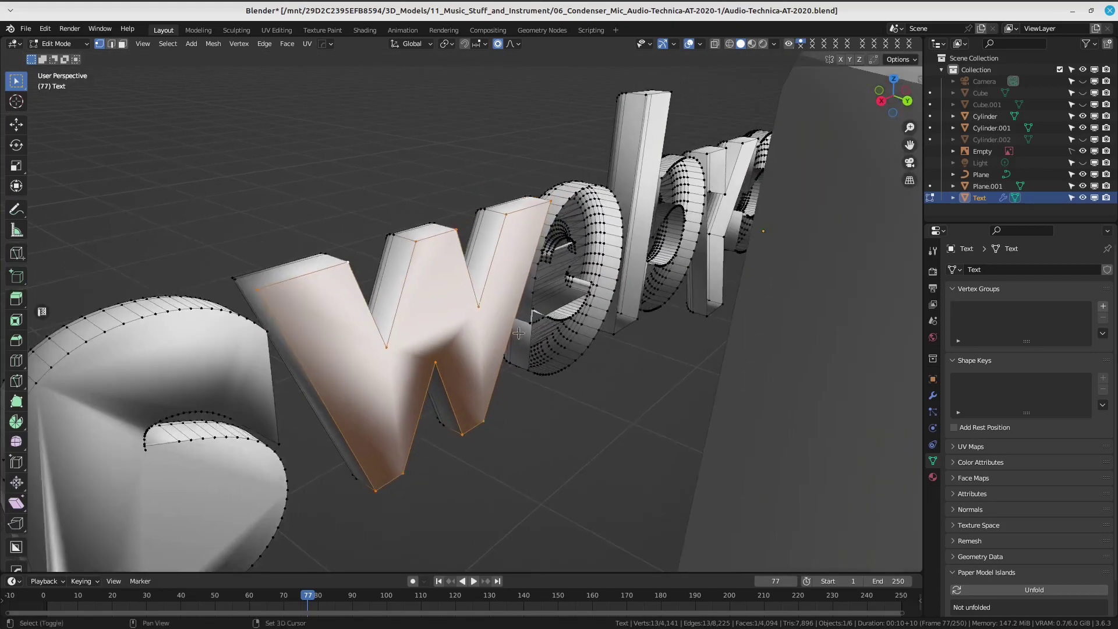
click(597, 173)
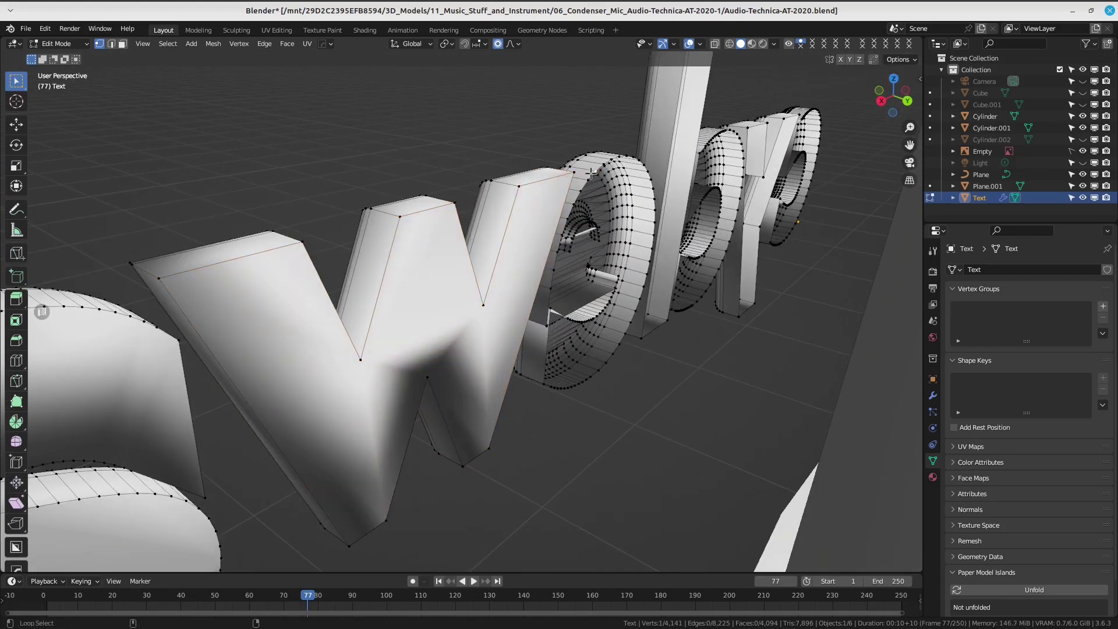
alt+click(591, 173)
middle_drag(592, 173, 577, 192)
key(f)
scroll(573, 197, up, 3)
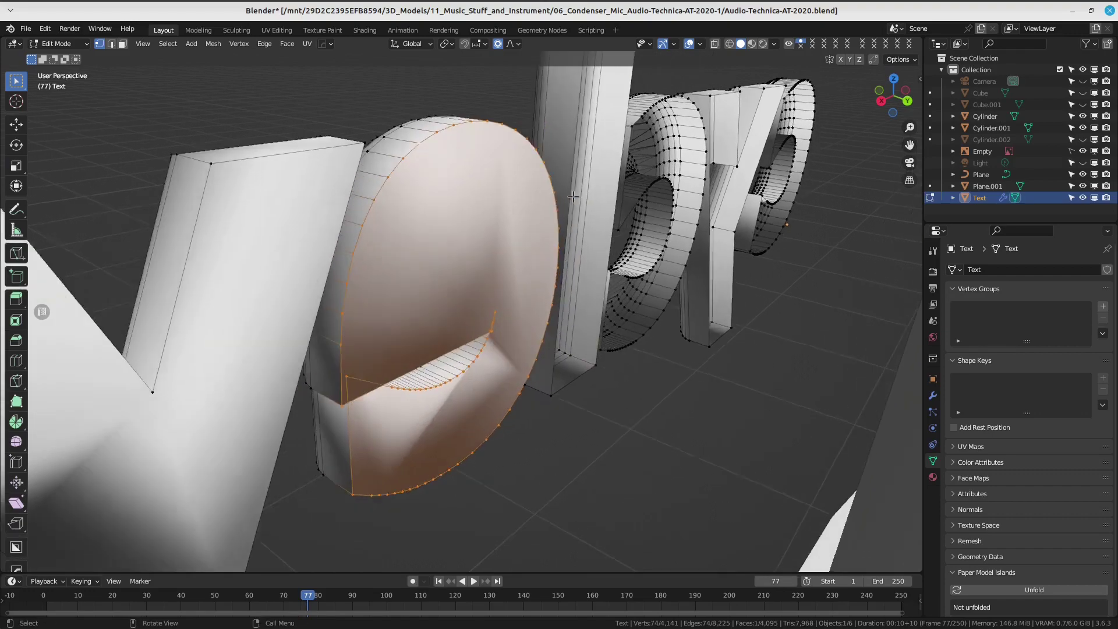
scroll(573, 197, up, 5)
scroll(669, 242, down, 6)
mouse_move(582, 207)
middle_down()
mouse_move(524, 245)
mouse_move(468, 251)
mouse_move(512, 327)
middle_up()
scroll(573, 208, up, 5)
scroll(522, 302, down, 5)
Select the l bar and o loops together and fill them with faces.
alt+click(468, 252)
scroll(512, 327, up, 2)
scroll(571, 376, up, 2)
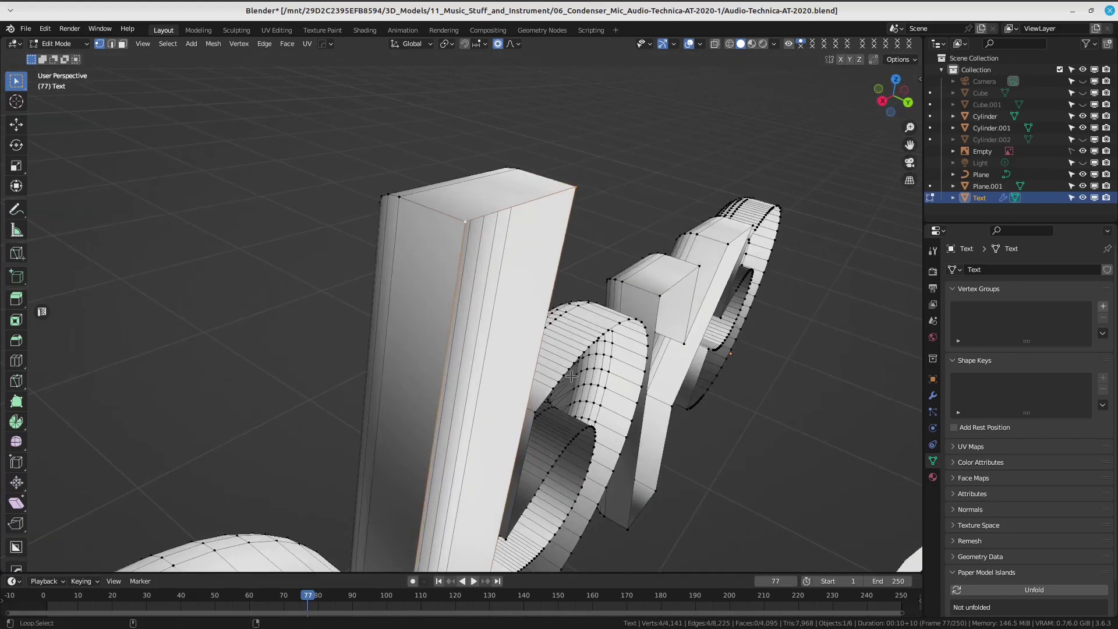
alt+shift+click(565, 375)
middle_drag(565, 376, 531, 360)
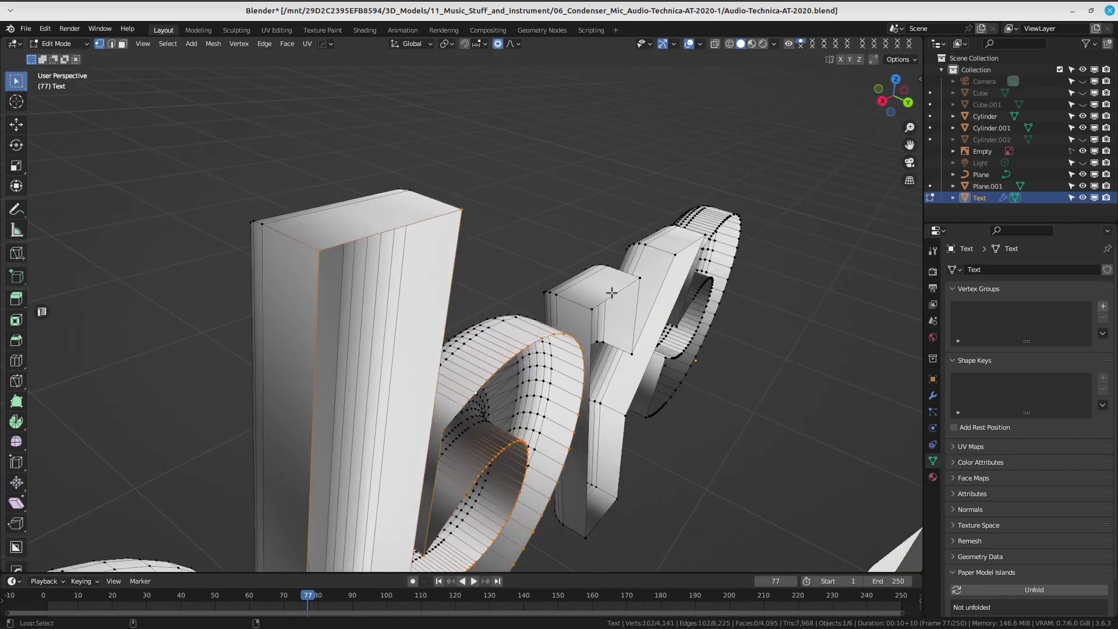
mouse_move(616, 301)
middle_down()
mouse_move(572, 345)
mouse_move(524, 260)
mouse_move(517, 275)
mouse_move(571, 400)
mouse_move(624, 412)
mouse_move(549, 272)
mouse_move(559, 286)
mouse_move(633, 294)
mouse_move(532, 291)
mouse_move(527, 270)
mouse_move(490, 371)
mouse_move(539, 369)
mouse_move(500, 309)
middle_up()
key(f)
alt+click(523, 260)
Return to Object Mode and add a Remesh modifier above SurfaceDeform on the cyclewave text.
key(Tab)
key(Tab)
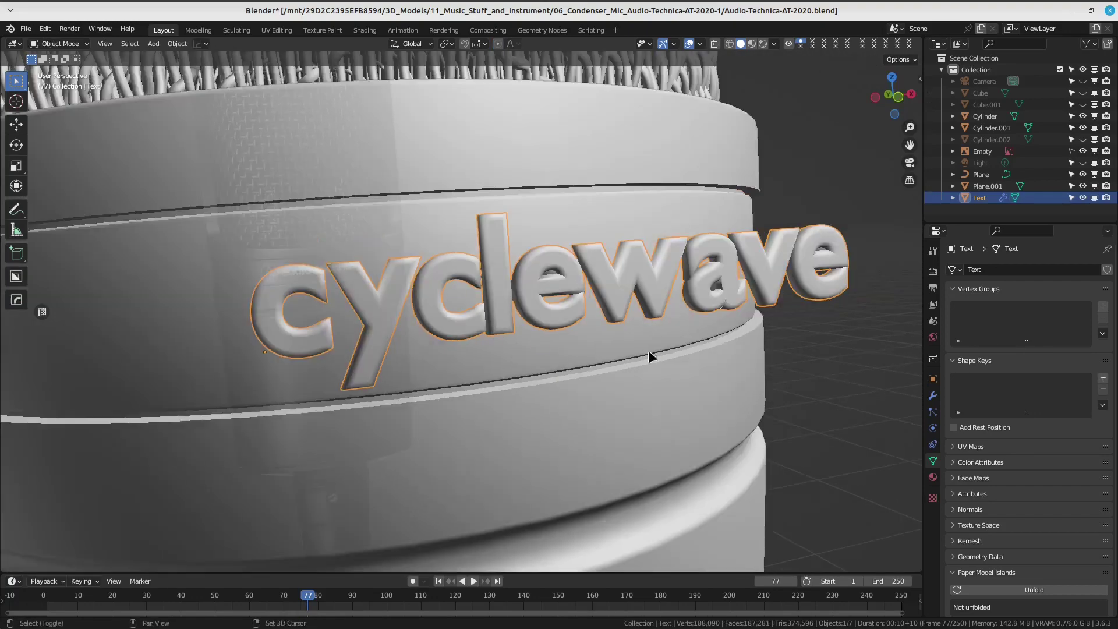
mouse_move(650, 354)
middle_down()
mouse_move(470, 382)
mouse_move(604, 353)
mouse_move(757, 247)
middle_up()
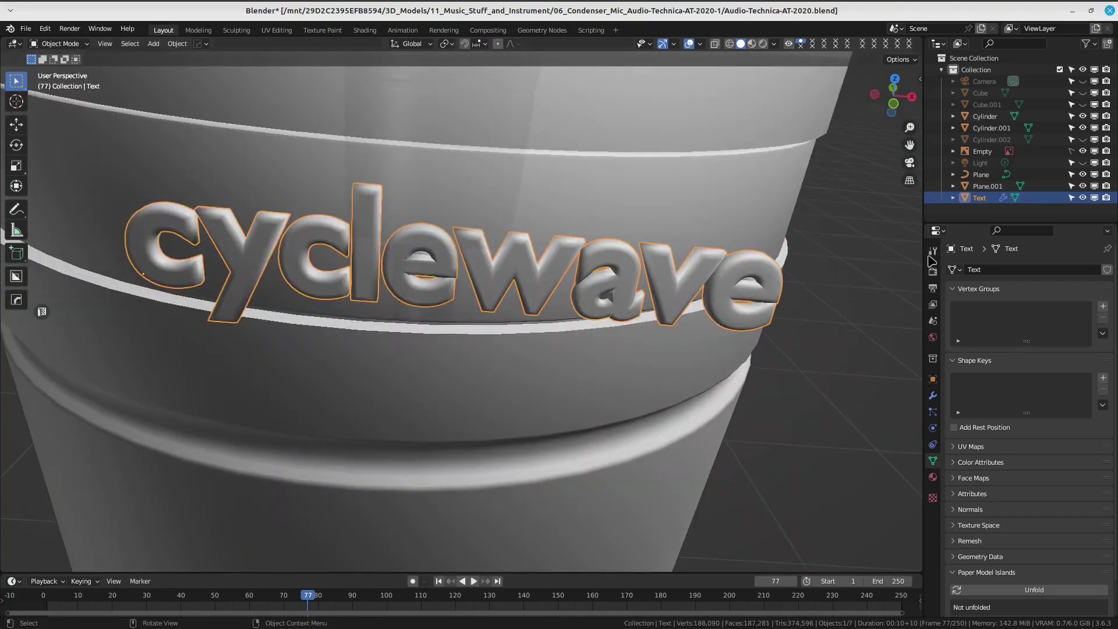
click(933, 395)
click(999, 296)
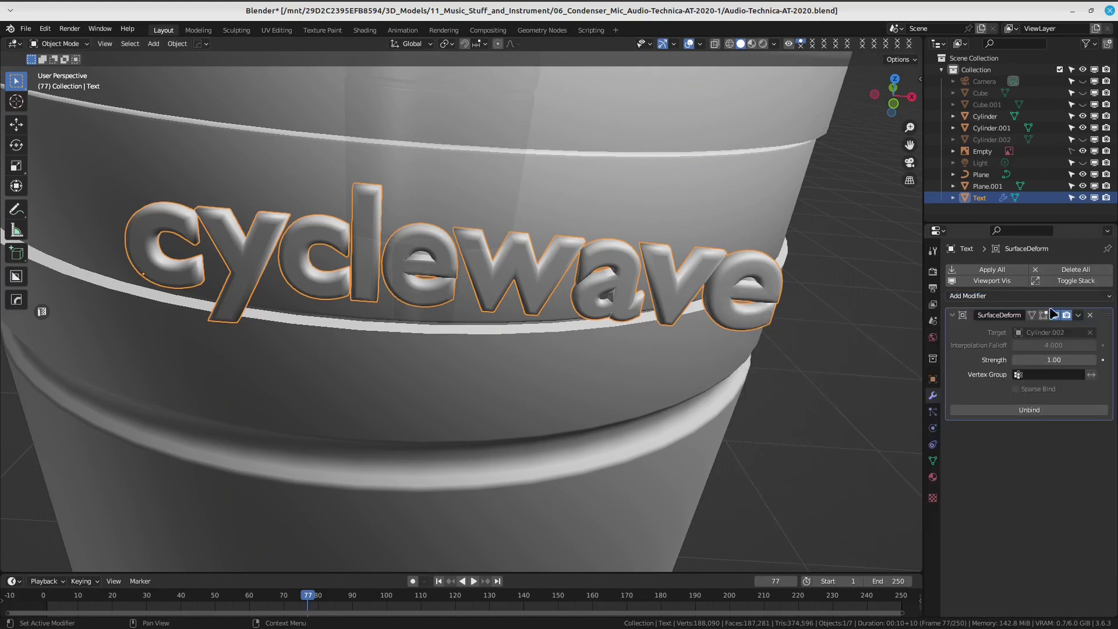
click(1034, 298)
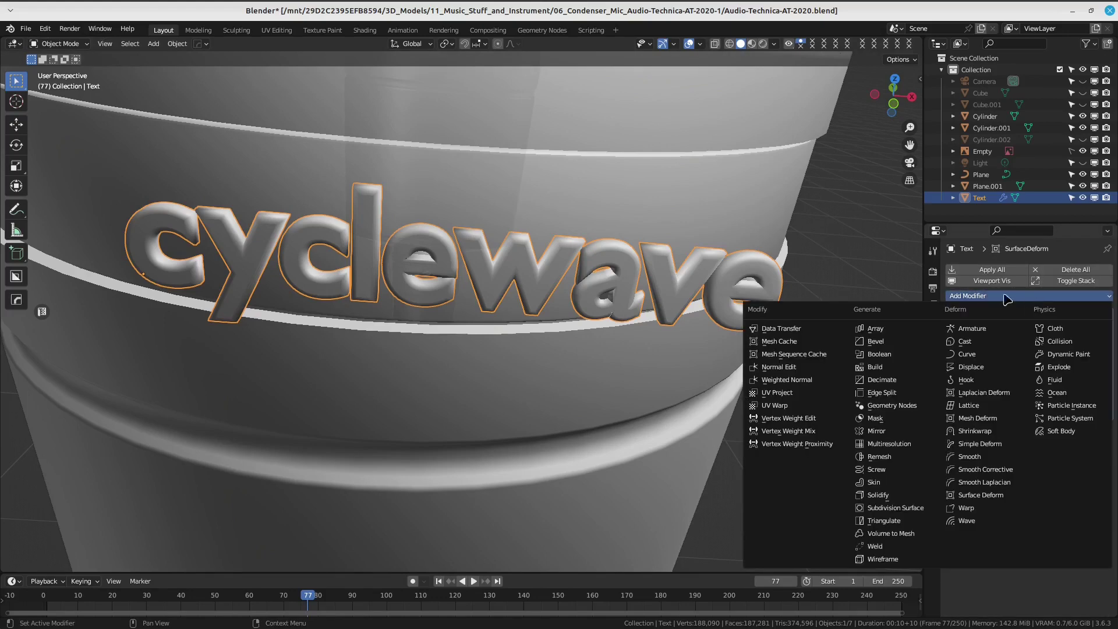
click(891, 461)
drag(1106, 431, 1107, 317)
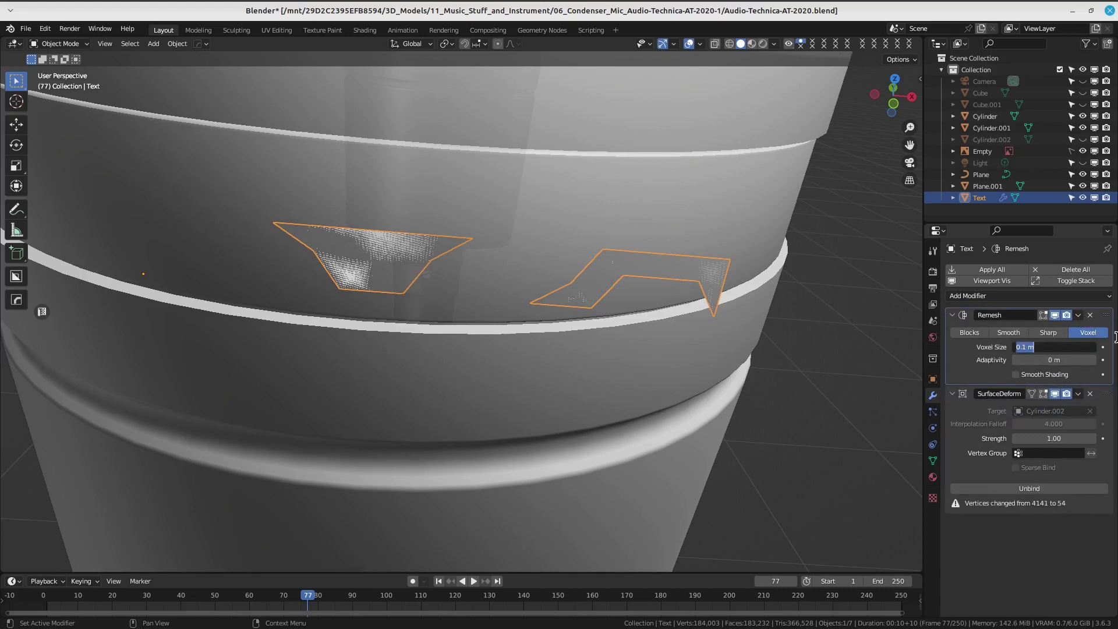
Try Remesh voxel sizes of 0.05, 0.01, 0.005, 0.001 and 0.003 m.
text(5)
key(Return)
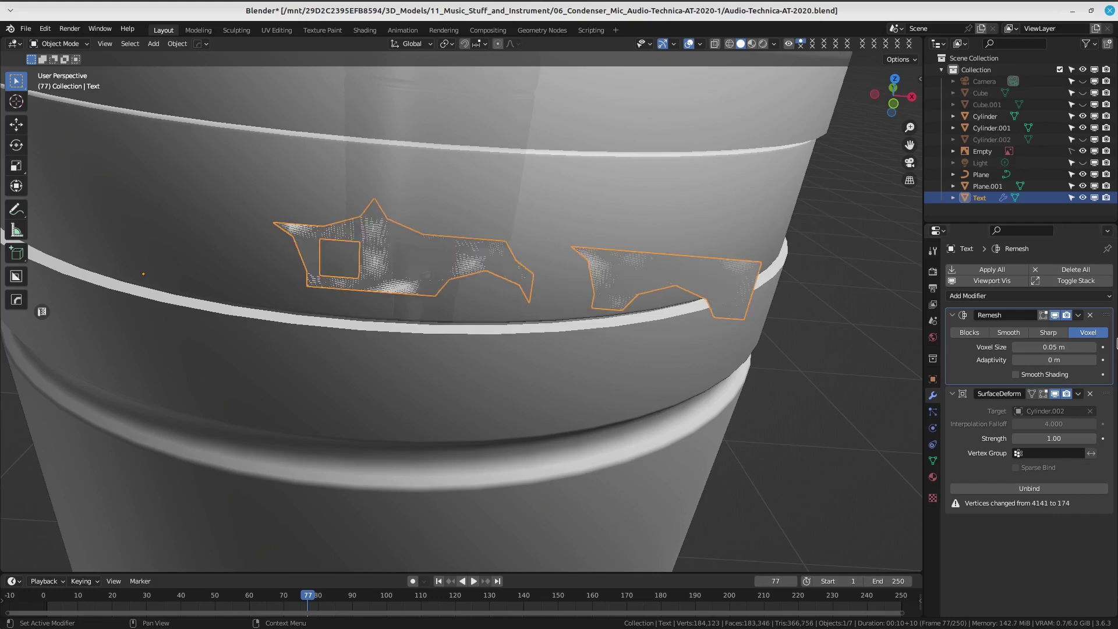
click(1059, 348)
text(1)
key(Return)
click(1064, 345)
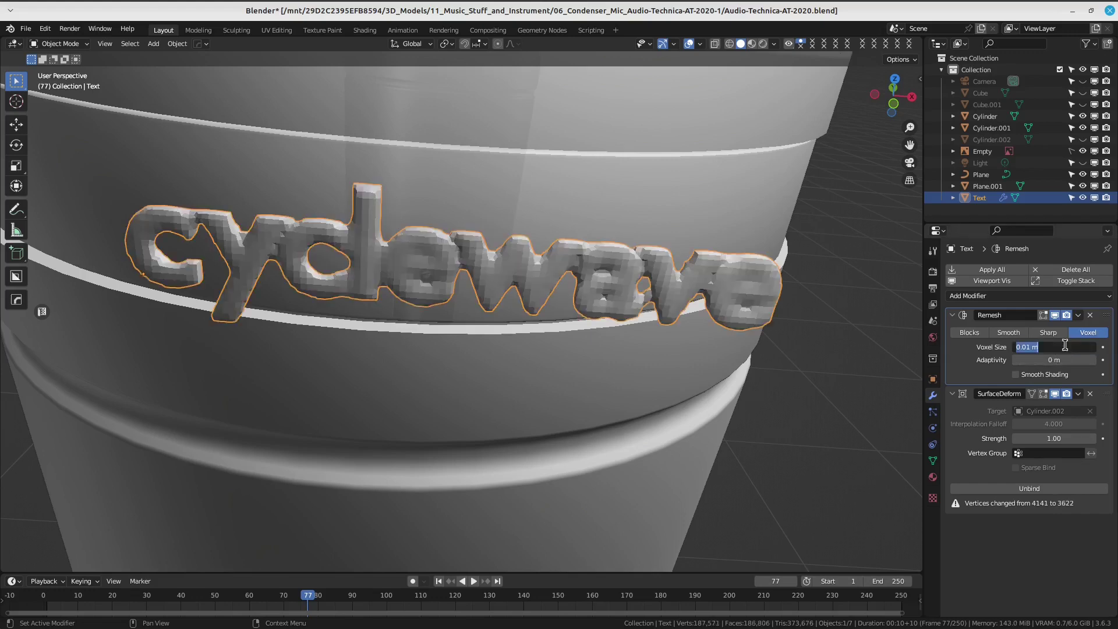
text(5)
key(Return)
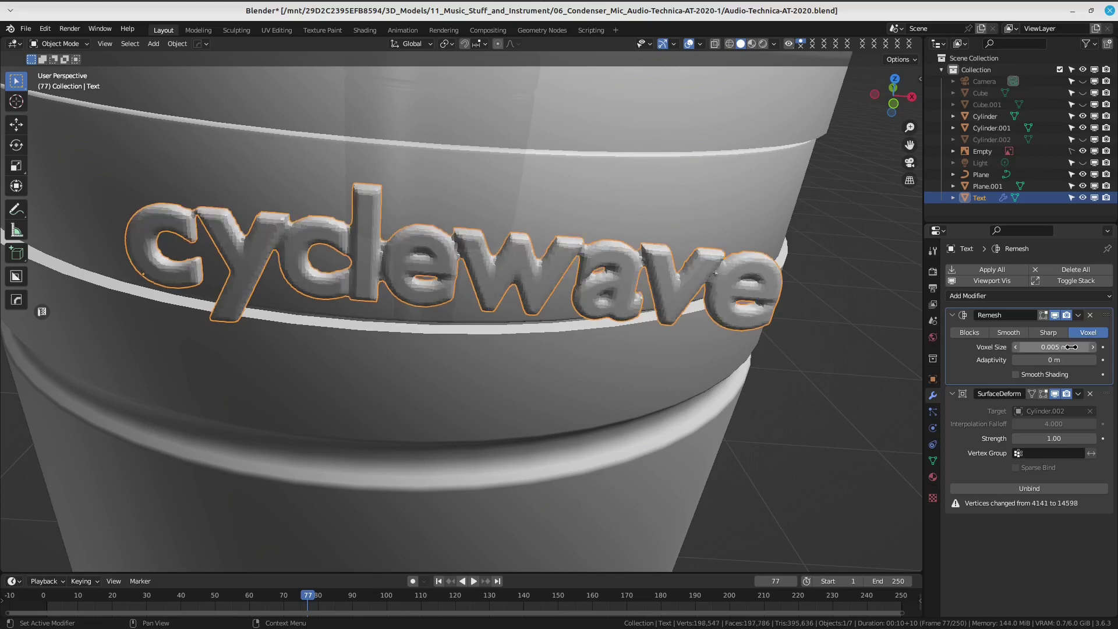
click(1052, 348)
text(1)
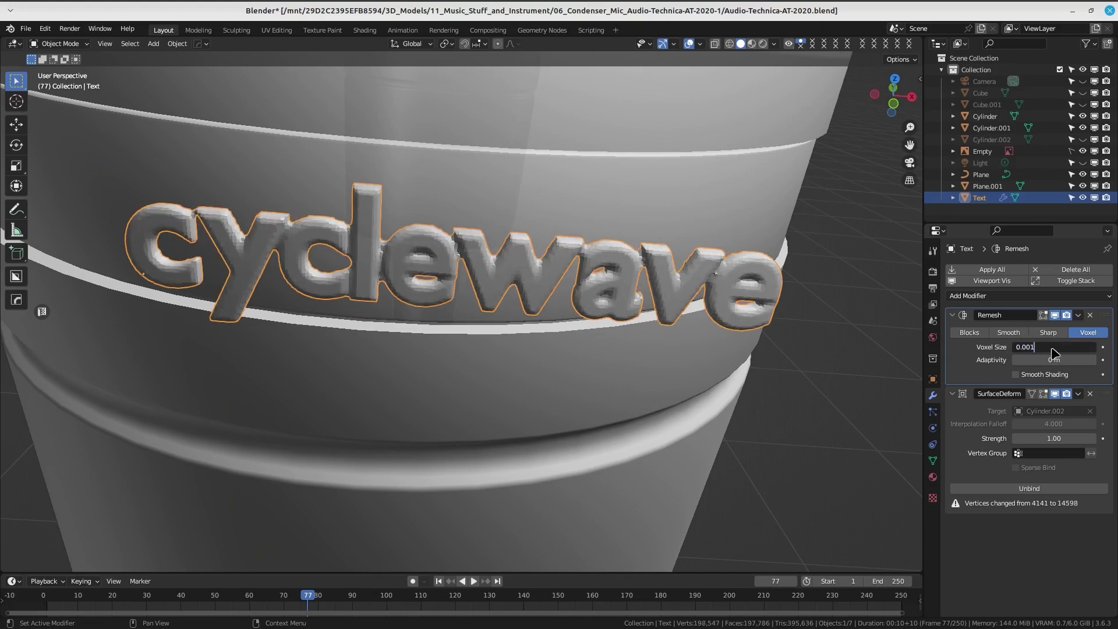
key(Return)
click(1041, 345)
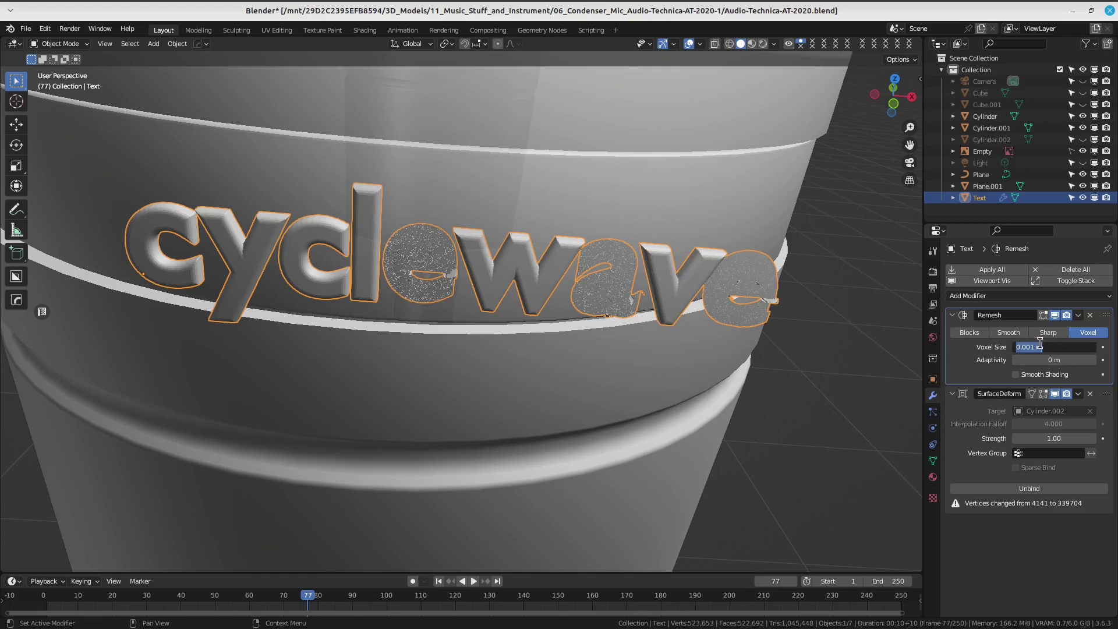
text(3)
key(Return)
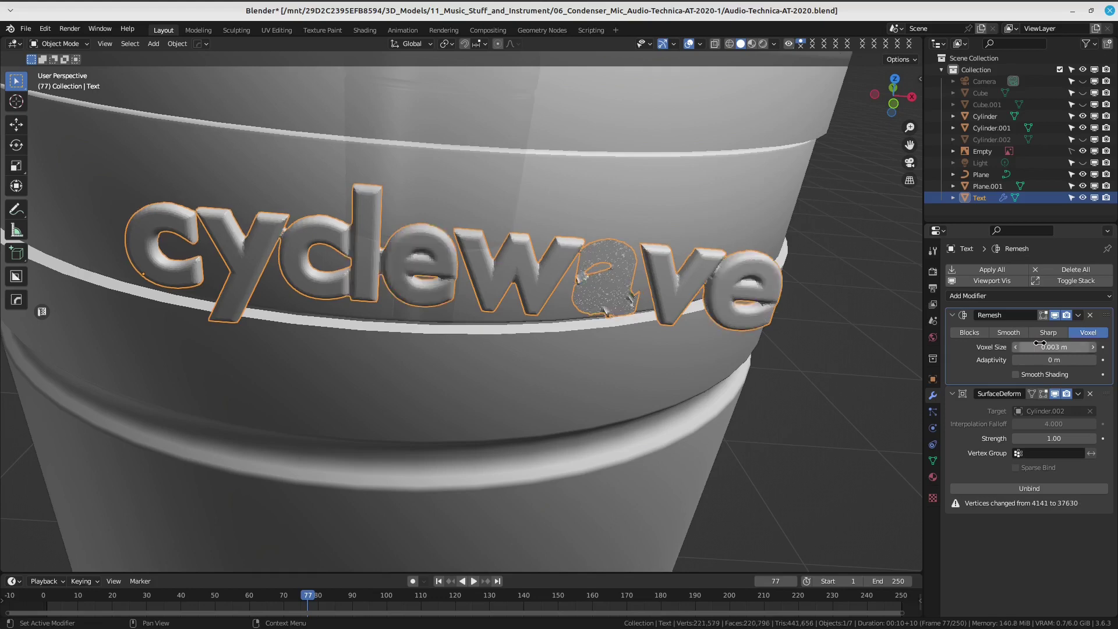
Apply all transforms to the remeshed text, inspect it, then undo the Remesh changes.
mouse_move(570, 303)
middle_down()
mouse_move(602, 314)
mouse_move(670, 287)
middle_up()
key(ctrl+a)
click(632, 310)
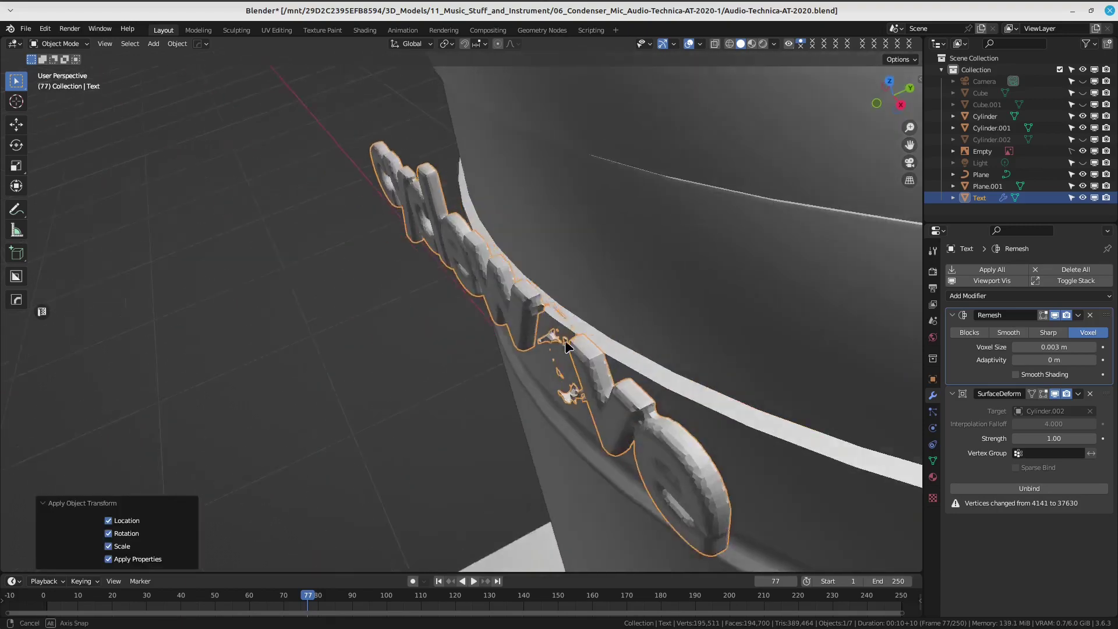
middle_drag(883, 370, 572, 348)
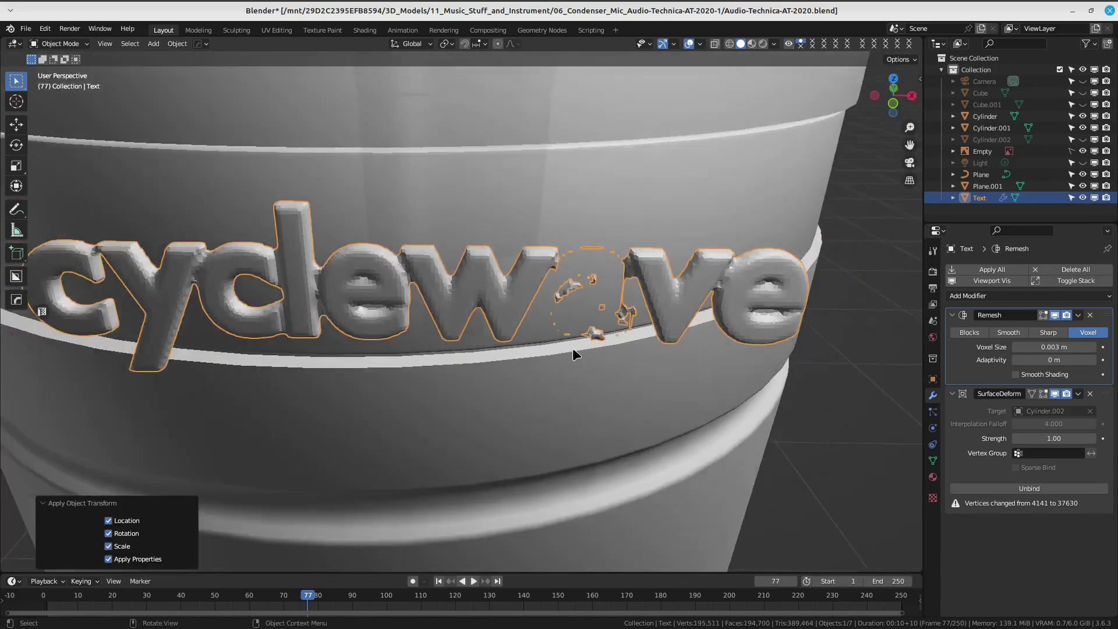
scroll(616, 245, up, 3)
scroll(594, 271, down, 5)
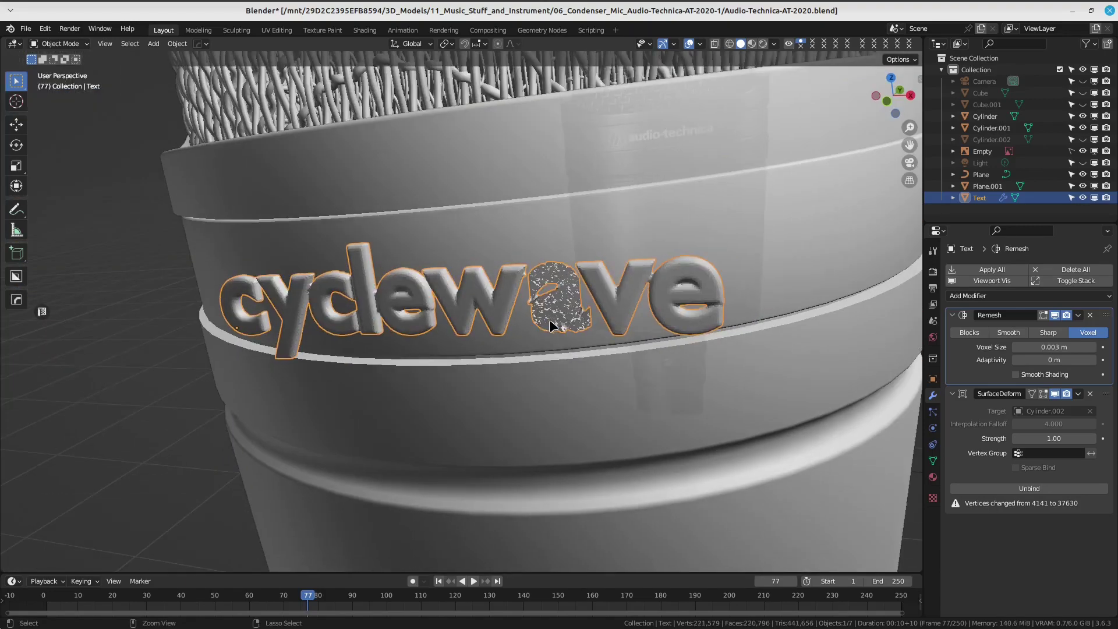
key(ctrl+z)
key(ctrl+z)
key(ctrl+z)
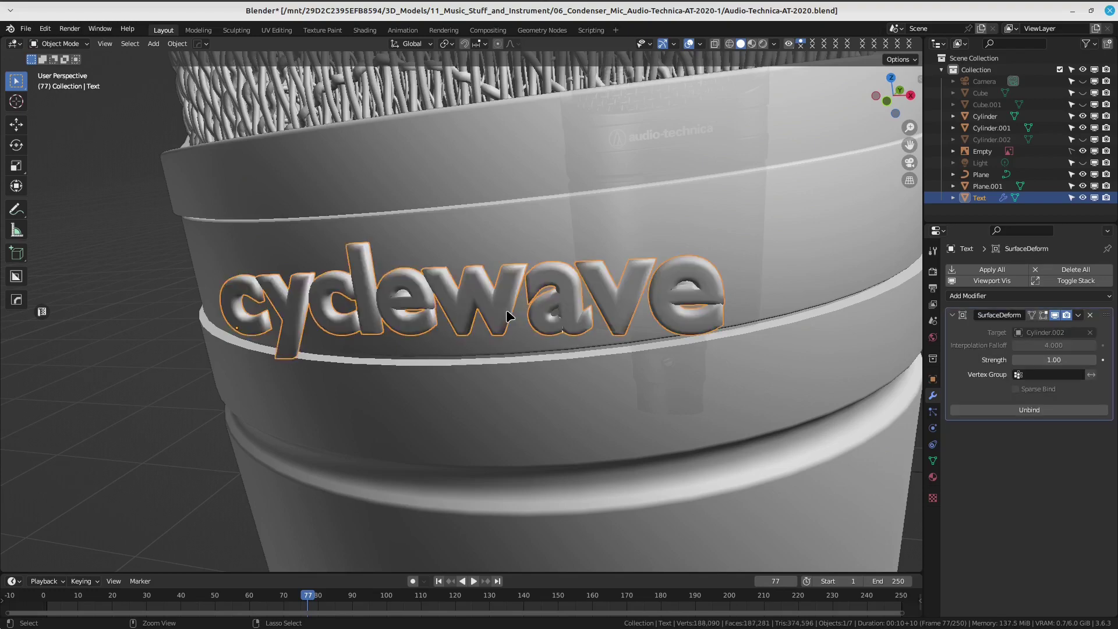
Enter Edit Mode on the restored text, shrink the selection and zoom in on 'ave'.
mouse_move(507, 316)
middle_down()
mouse_move(371, 339)
mouse_move(564, 352)
mouse_move(486, 378)
mouse_move(500, 351)
middle_up()
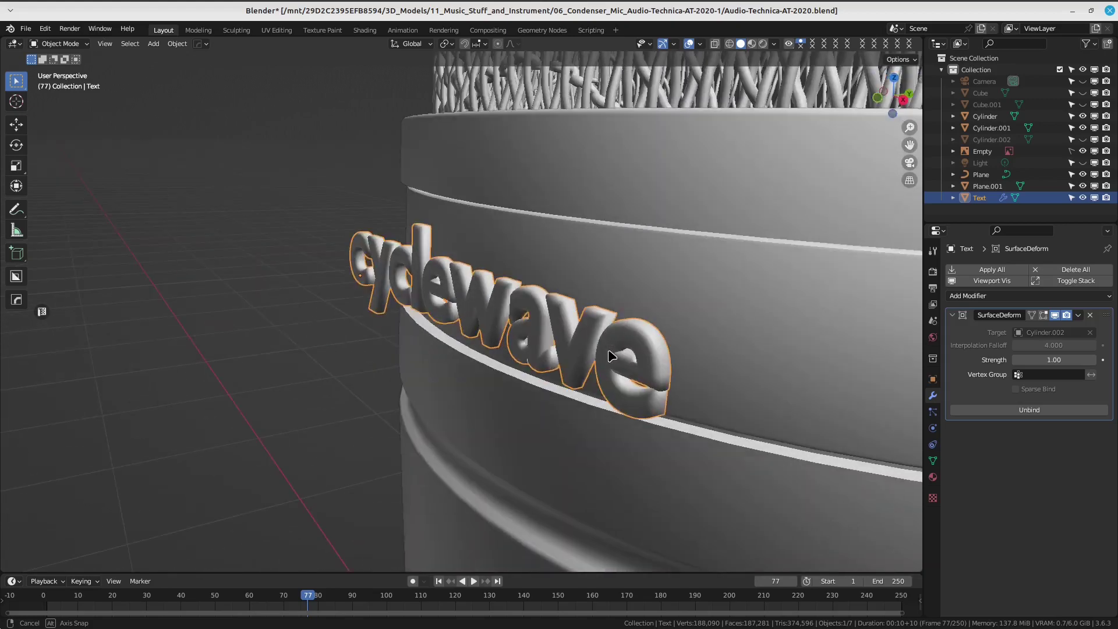
key(Tab)
key(ctrl+shift+KP_Subtract)
key(ctrl+shift+KP_Subtract)
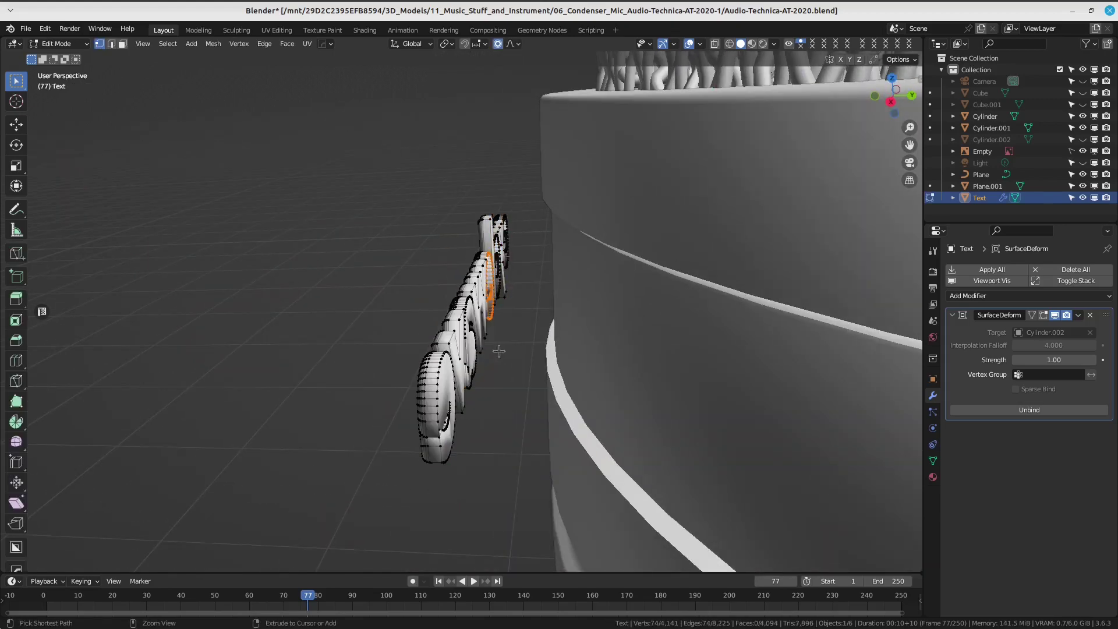
key(ctrl+shift+KP_Subtract)
key(ctrl+shift+KP_Subtract)
key(ctrl+shift+KP_Subtract)
key(ctrl+shift+KP_Subtract)
key(ctrl+shift+KP_Subtract)
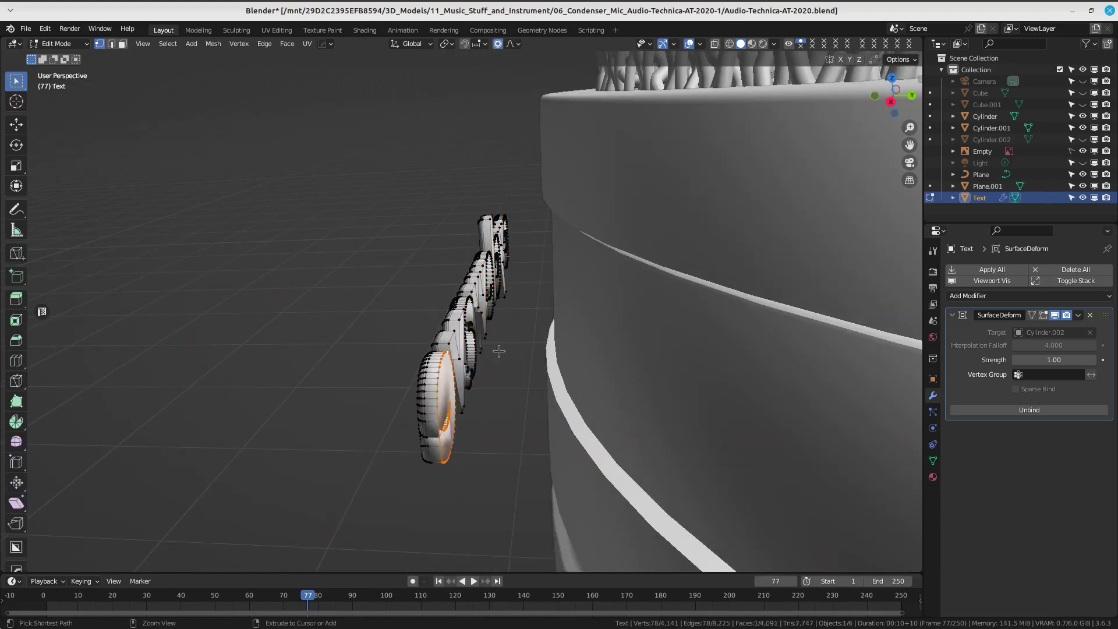
key(ctrl+shift+KP_Subtract)
mouse_move(499, 351)
middle_down()
mouse_move(612, 309)
mouse_move(559, 291)
middle_up()
scroll(559, 291, up, 3)
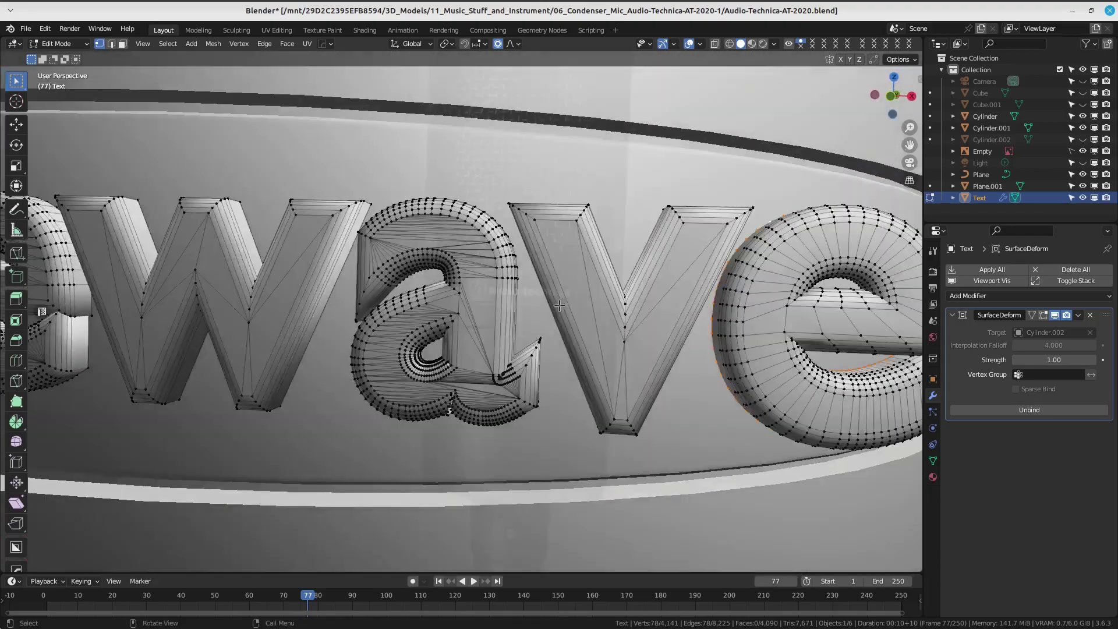
scroll(542, 285, up, 2)
scroll(535, 281, up, 2)
In Face select mode, select the V's five triangulated front faces.
click(531, 243)
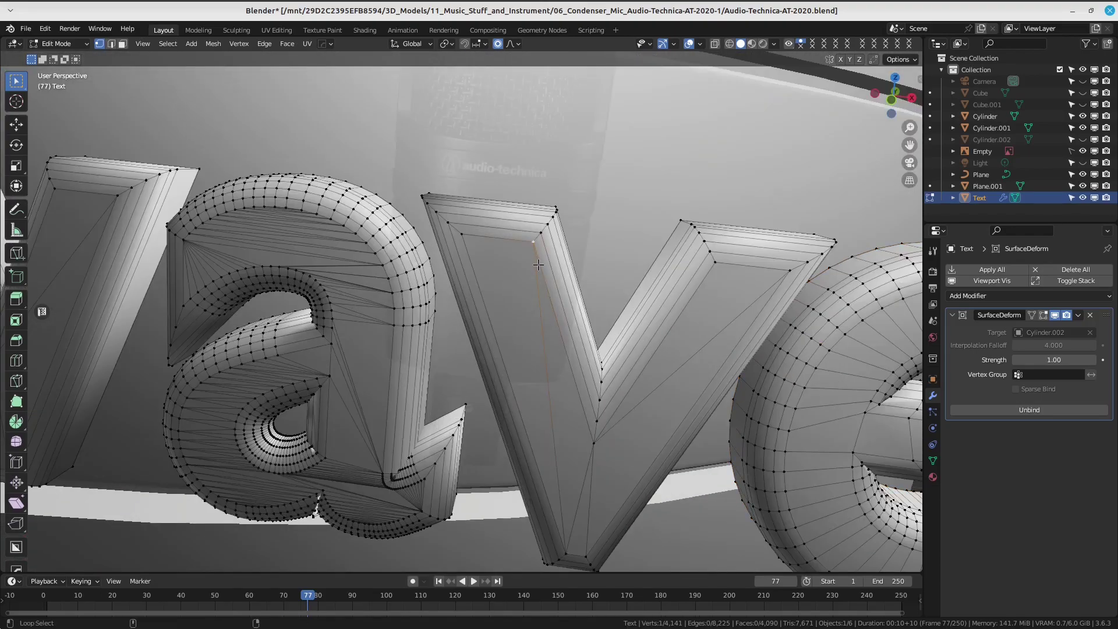
middle_drag(531, 285, 279, 117)
click(122, 44)
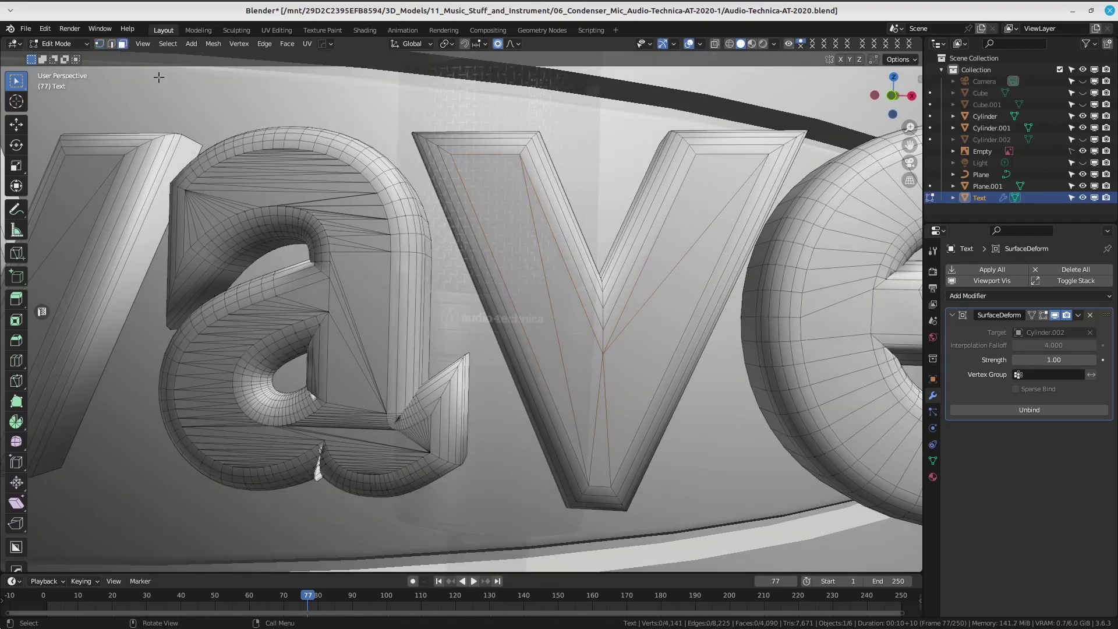
click(550, 306)
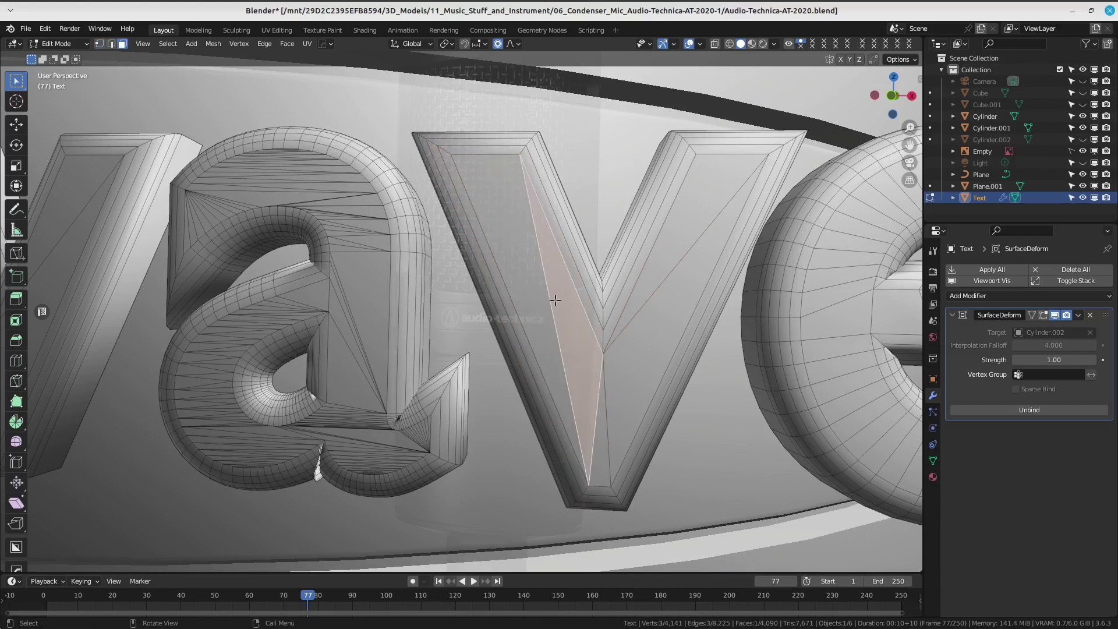
shift+click(596, 409)
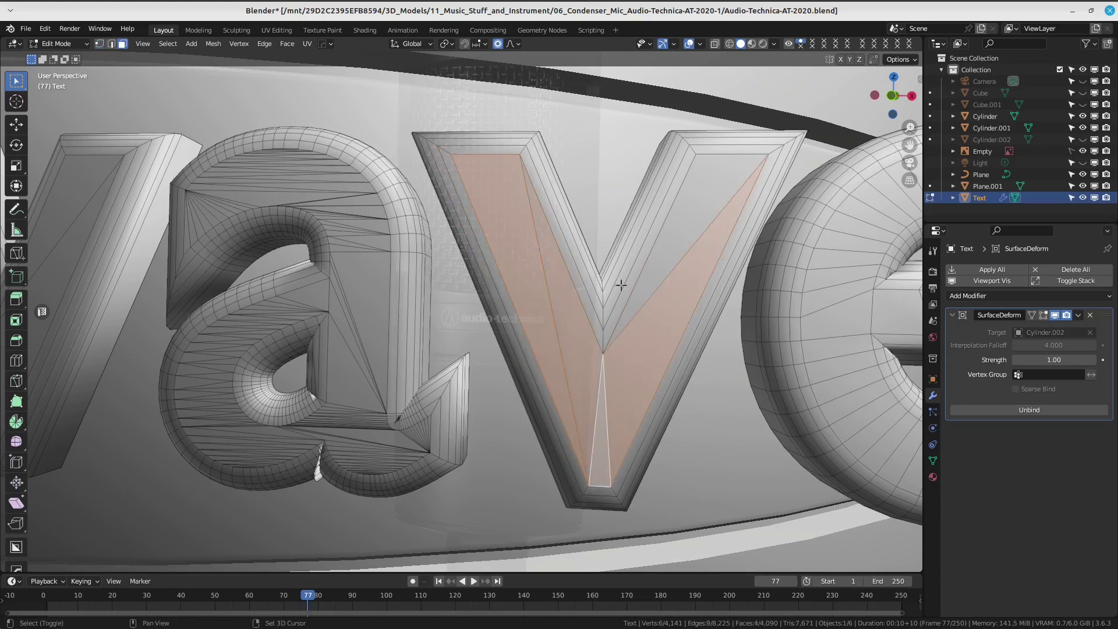
shift+click(669, 251)
mouse_move(669, 251)
shift+middle_down()
mouse_move(645, 307)
mouse_move(572, 187)
mouse_move(535, 260)
shift+middle_up()
Delete the V's front faces and fill a new face along its inner edge.
key(x)
click(612, 335)
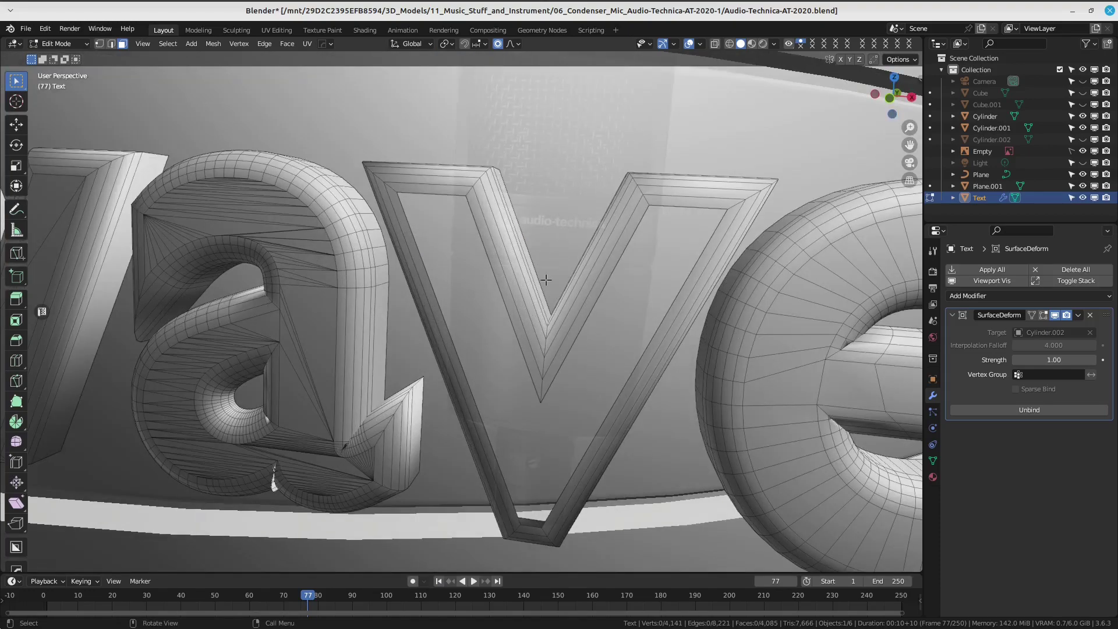
click(444, 158)
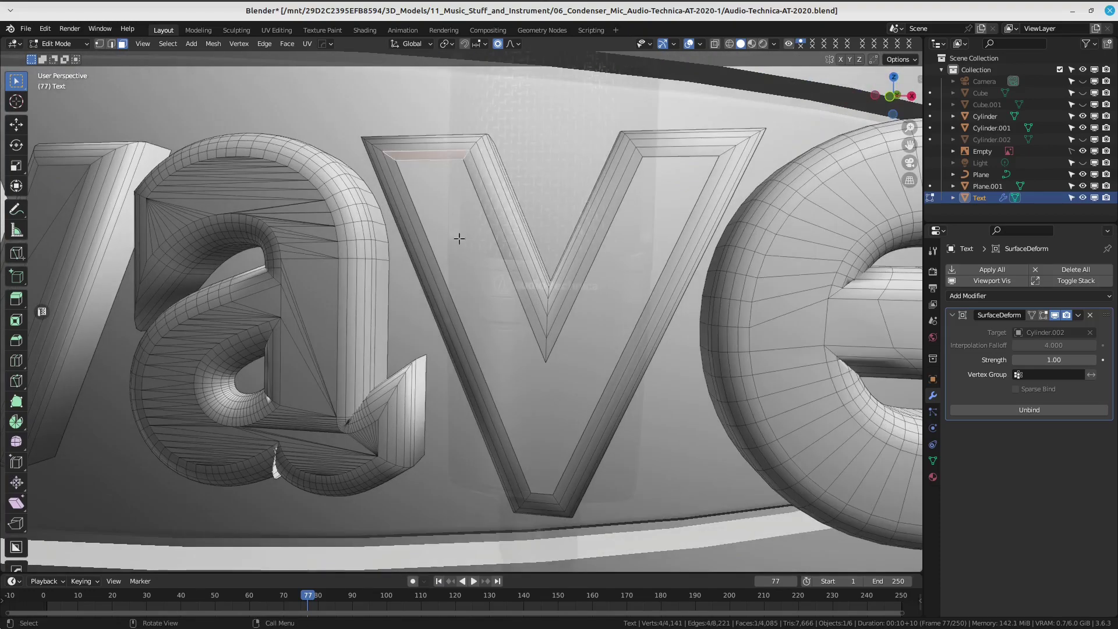
click(100, 44)
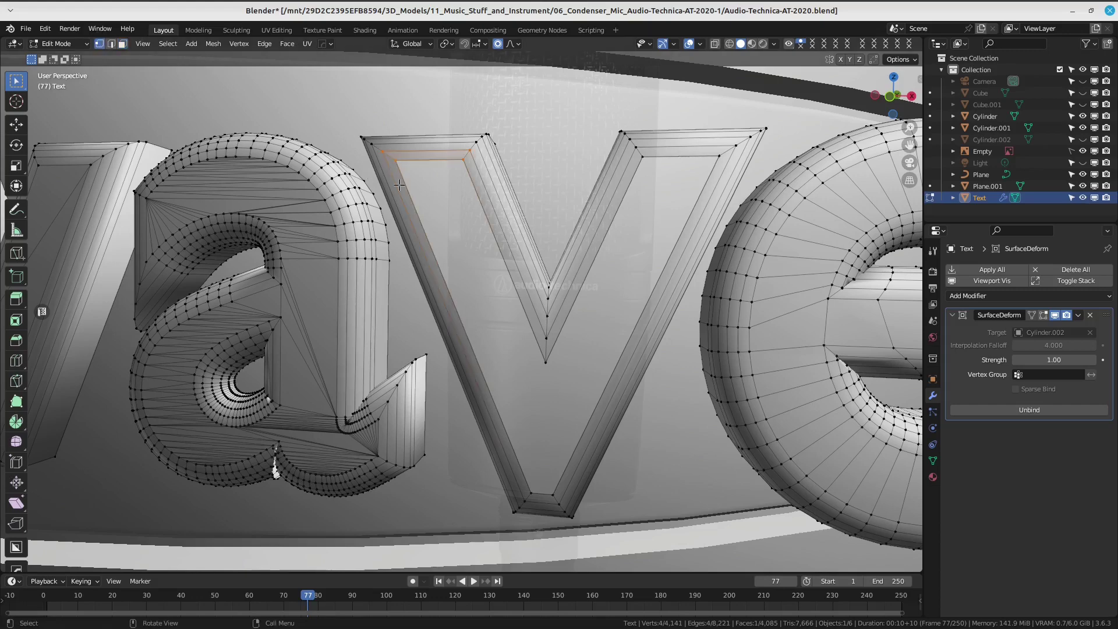
click(396, 162)
shift+middle_drag(463, 208, 456, 169)
key(f)
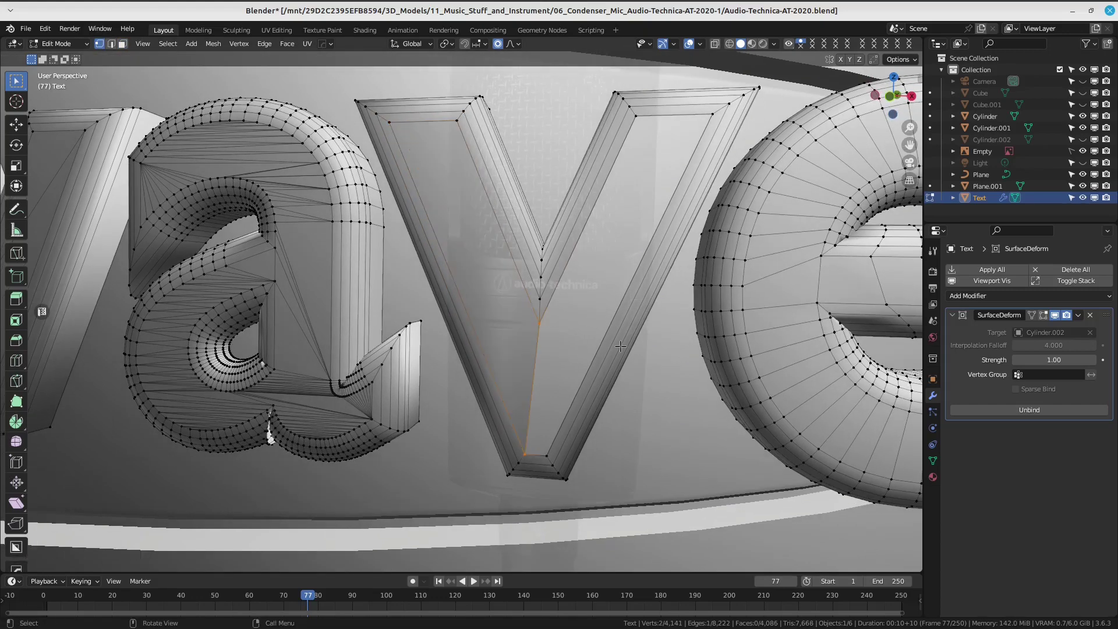
key(f)
key(ctrl+z)
Loop-cut the V's right arm, join two vertices, and fill the arm's opening.
key(ctrl+r)
click(596, 353)
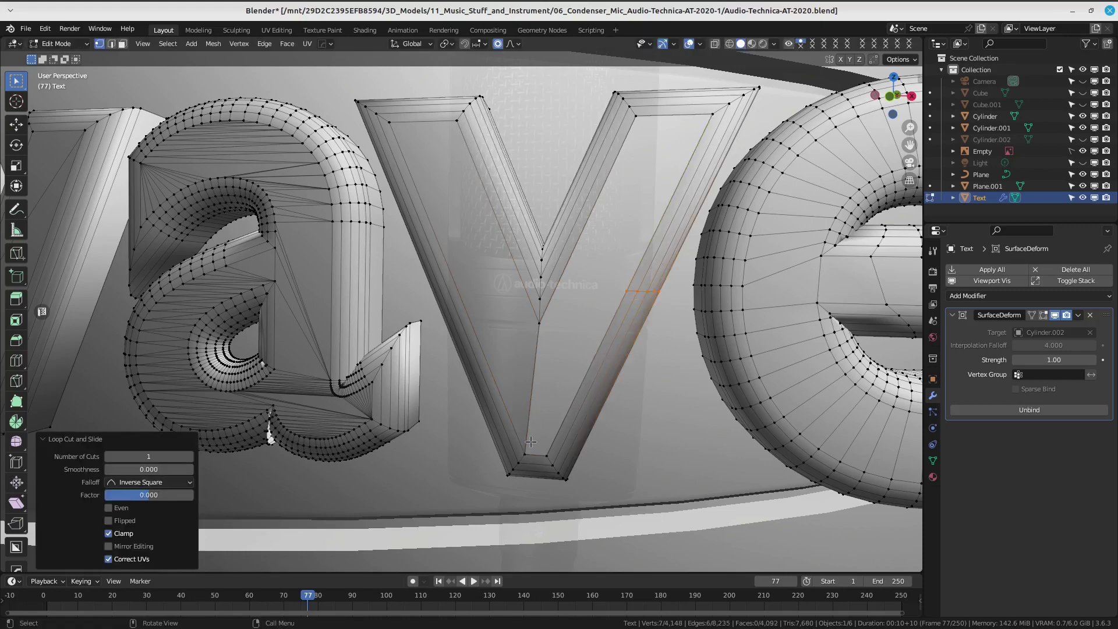
click(627, 291)
shift+click(540, 322)
key(j)
key(f)
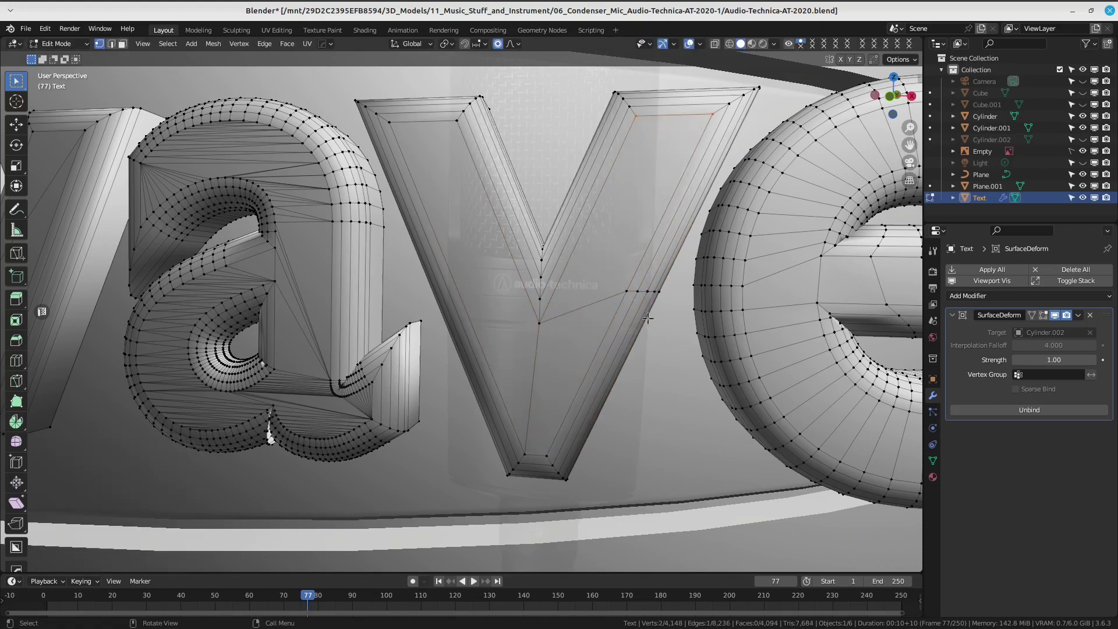
Add loop cuts with six cuts on the V's left arm and five on its right arm.
key(ctrl+r)
scroll(508, 230, up, 3)
scroll(508, 230, up, 2)
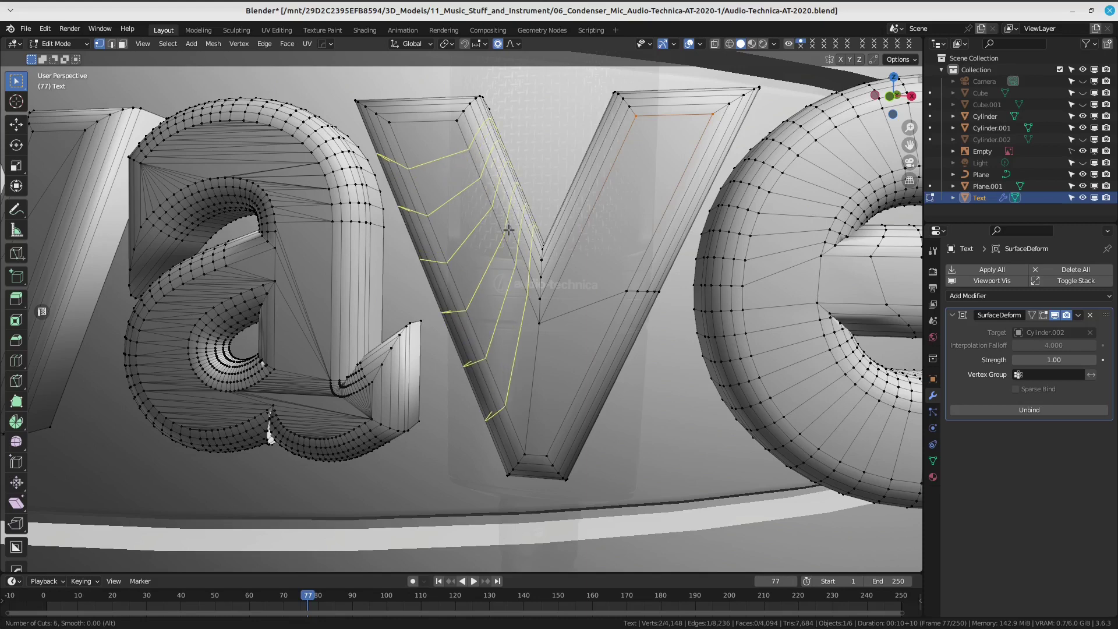
click(508, 230)
scroll(602, 222, up, 4)
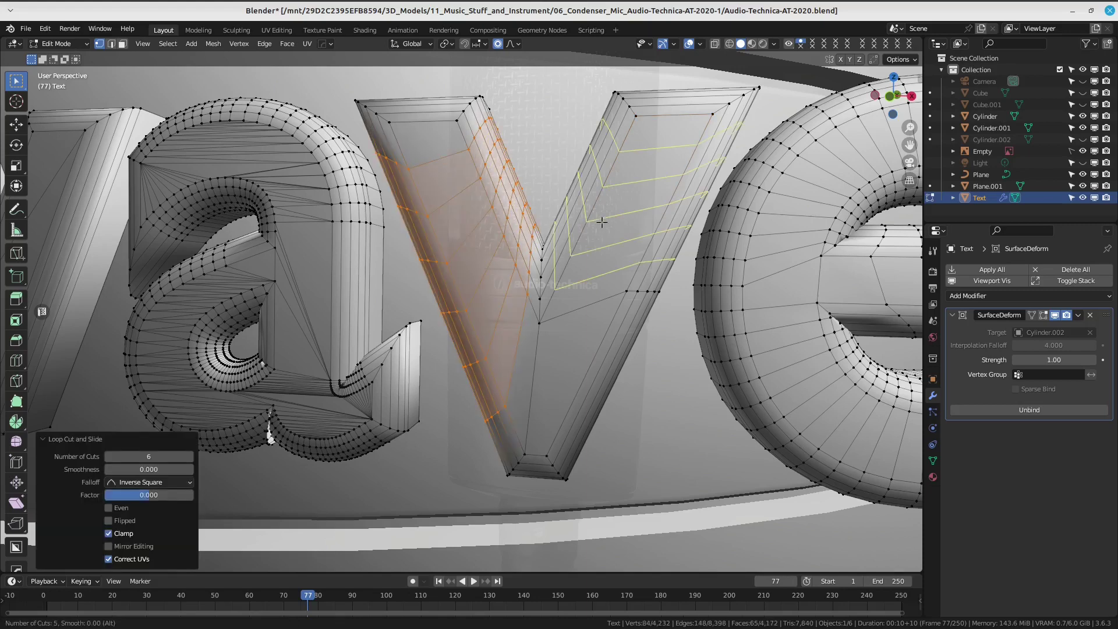
click(602, 221)
Add three lengthwise cuts on the V's left arm and two on its right arm.
key(ctrl+r)
scroll(579, 357, up, 1)
scroll(578, 357, up, 1)
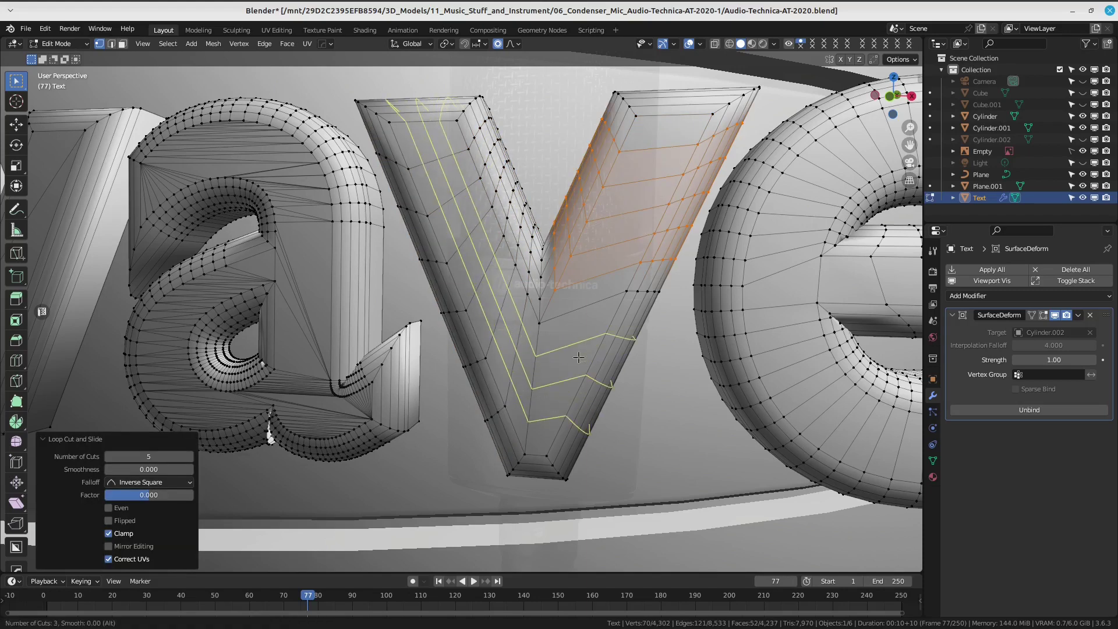
click(579, 357)
scroll(578, 357, down, 3)
middle_drag(578, 357, 616, 250)
scroll(616, 250, up, 2)
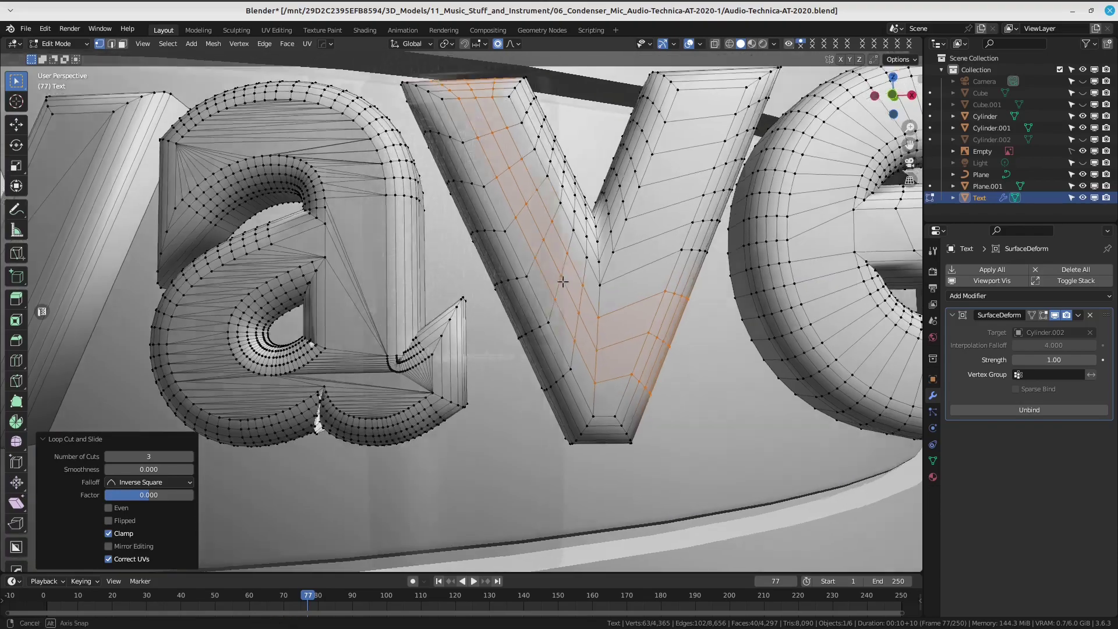
scroll(615, 251, up, 1)
key(ctrl+r)
scroll(586, 412, up, 1)
click(586, 411)
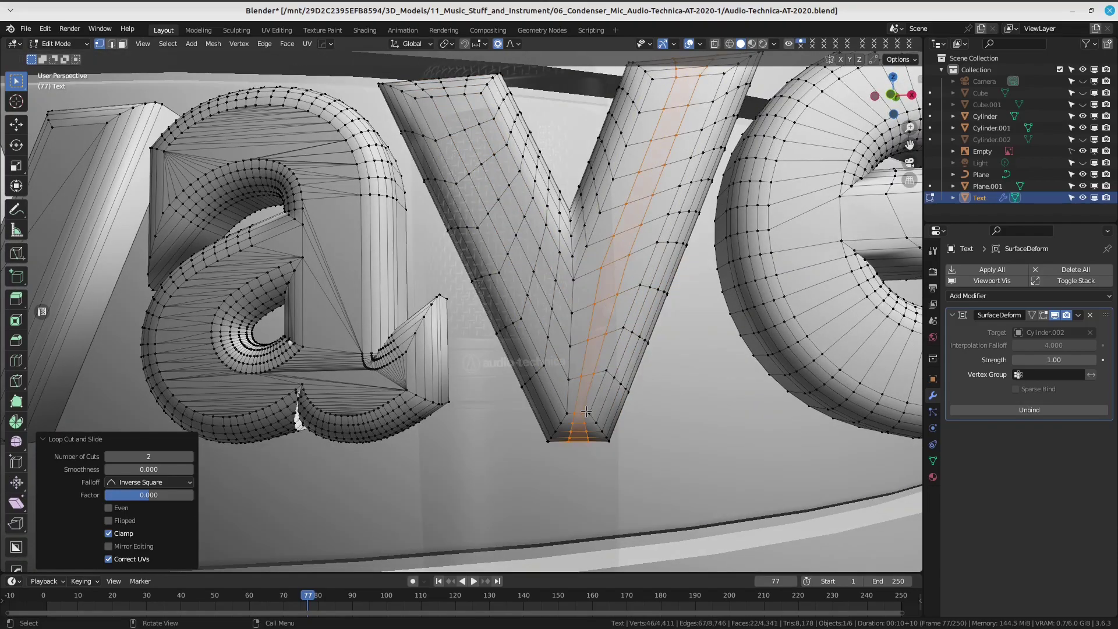
shift+middle_drag(326, 174, 488, 248)
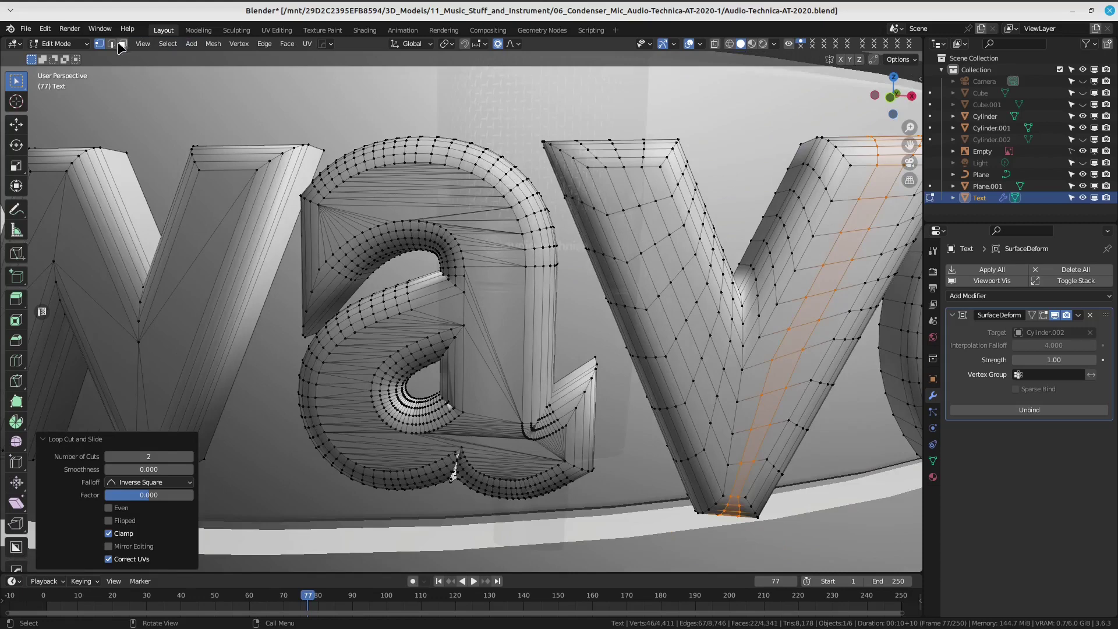
In Vertex select mode, circle-select all the triangulated front vertices of the 'a'.
click(118, 45)
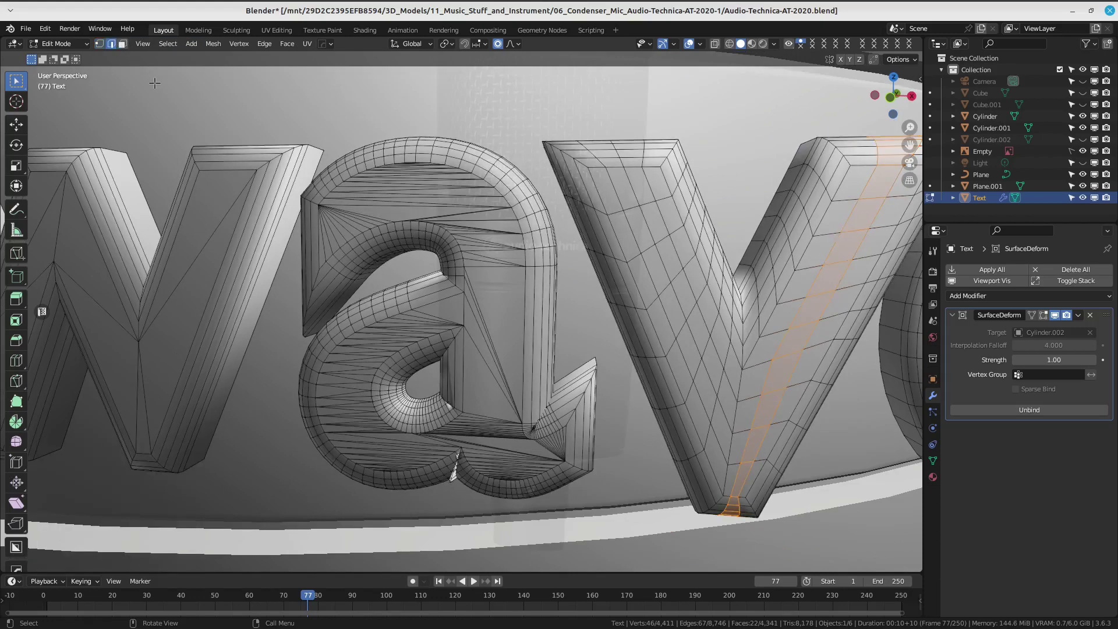
click(99, 44)
scroll(380, 161, up, 2)
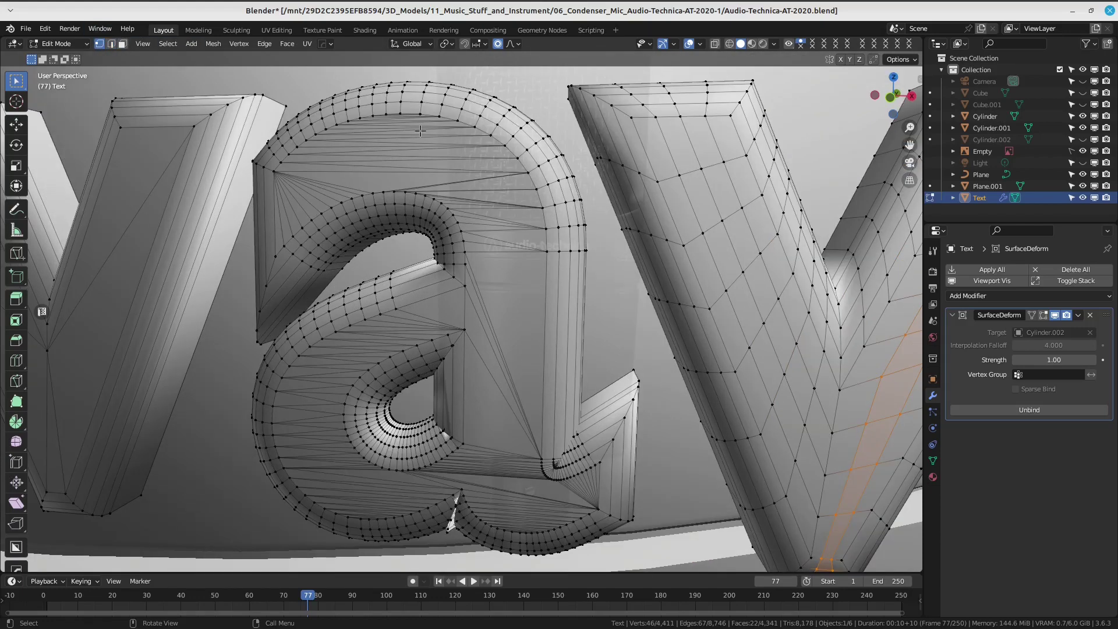
click(435, 117)
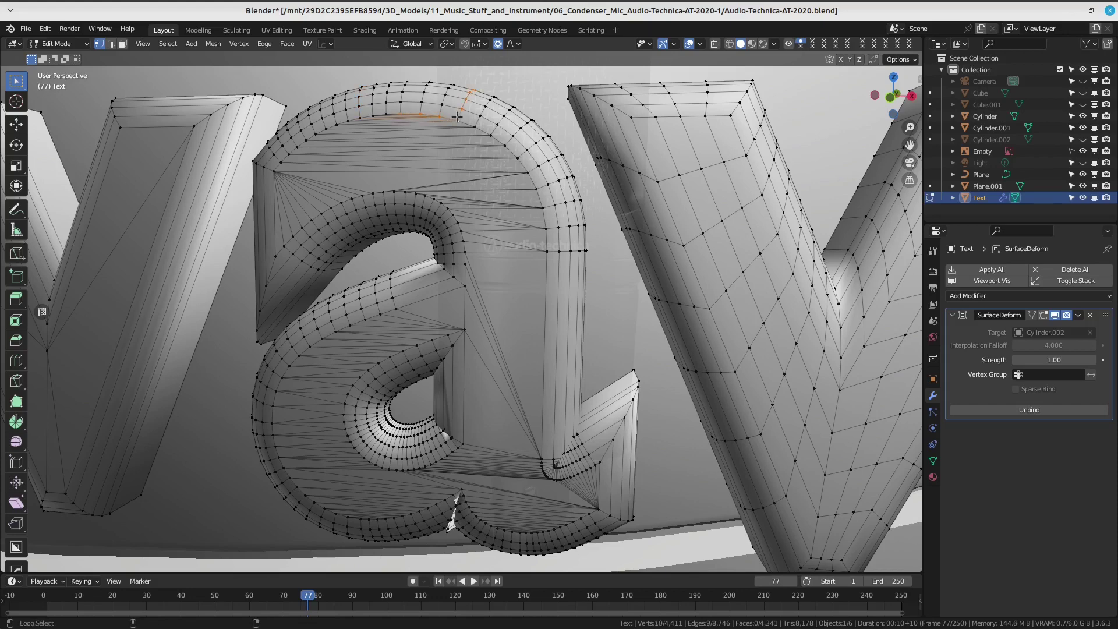
click(458, 120)
key(c)
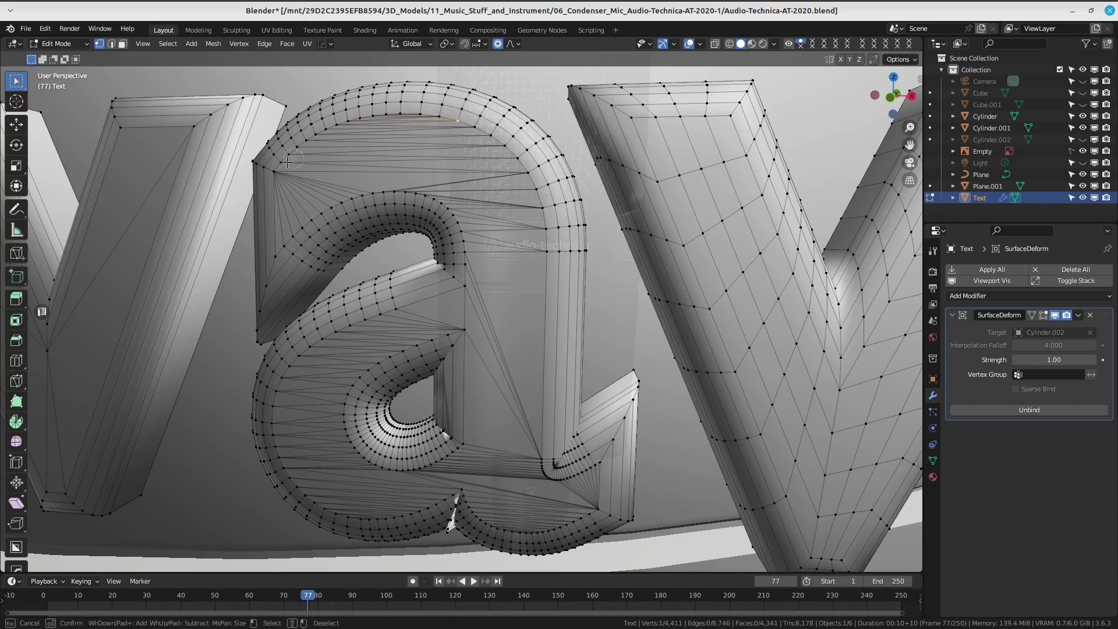
mouse_move(290, 159)
mouse_down()
mouse_move(272, 251)
mouse_move(315, 212)
mouse_move(373, 192)
mouse_move(441, 193)
mouse_move(471, 294)
mouse_up()
mouse_move(557, 257)
mouse_down()
mouse_move(498, 143)
mouse_move(461, 129)
mouse_move(385, 121)
mouse_move(280, 170)
mouse_up()
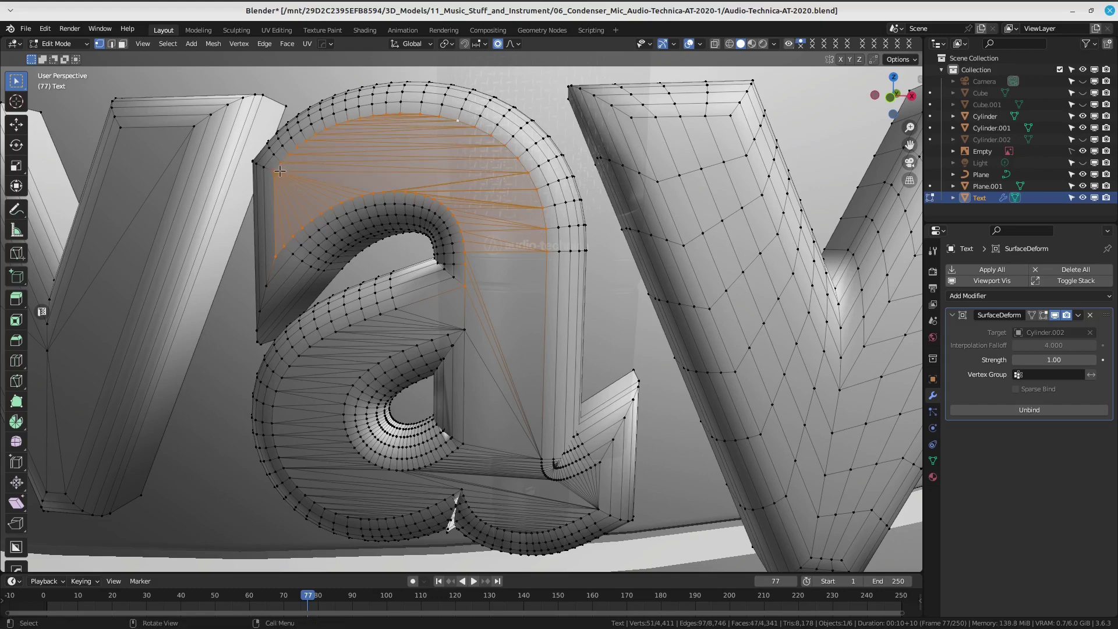
shift+middle_drag(474, 327, 496, 245)
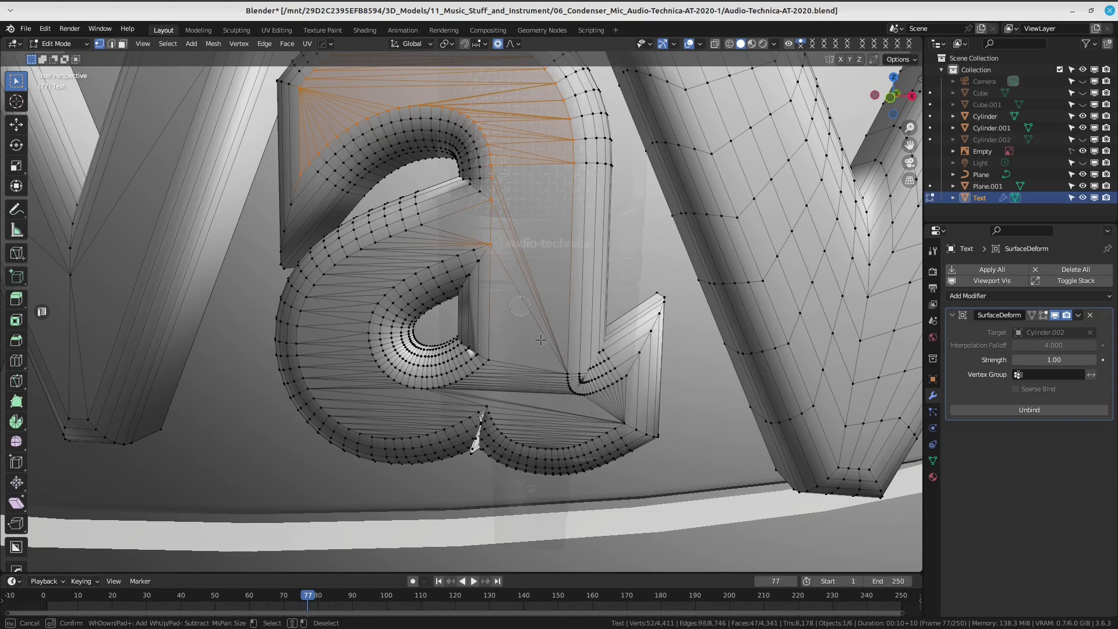
drag(555, 376, 582, 393)
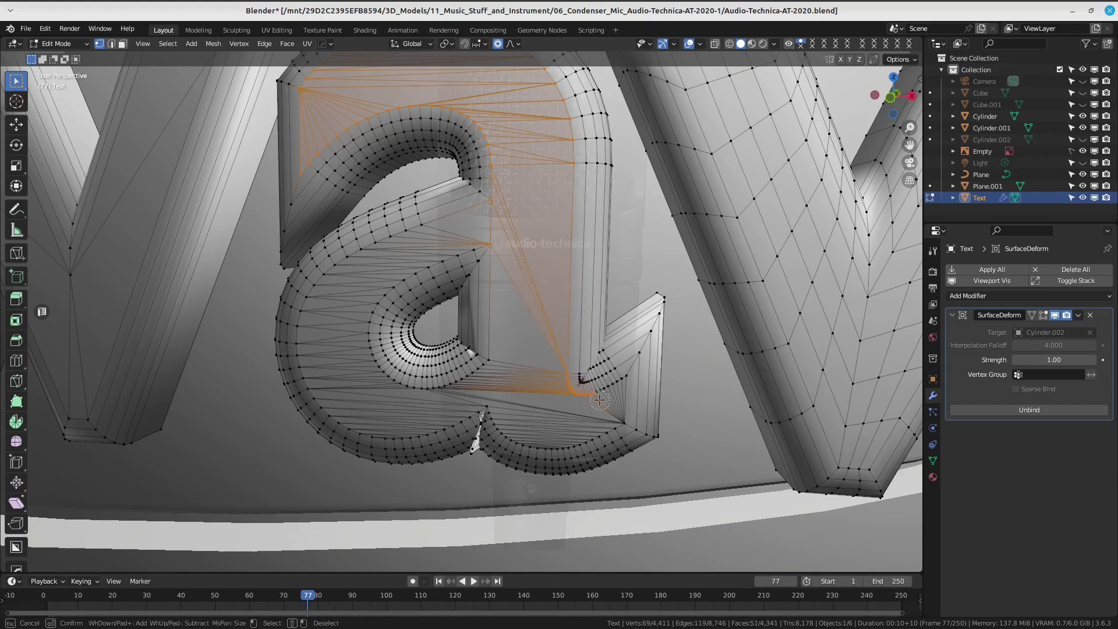
mouse_move(606, 394)
mouse_down()
mouse_move(622, 383)
mouse_move(614, 424)
mouse_move(577, 440)
mouse_move(504, 428)
mouse_move(481, 396)
mouse_move(420, 421)
mouse_move(358, 424)
mouse_move(308, 390)
mouse_move(304, 315)
mouse_move(332, 278)
mouse_move(414, 232)
mouse_move(428, 244)
mouse_move(364, 289)
mouse_move(372, 297)
mouse_move(335, 338)
mouse_move(393, 395)
mouse_move(466, 389)
mouse_move(507, 356)
mouse_up()
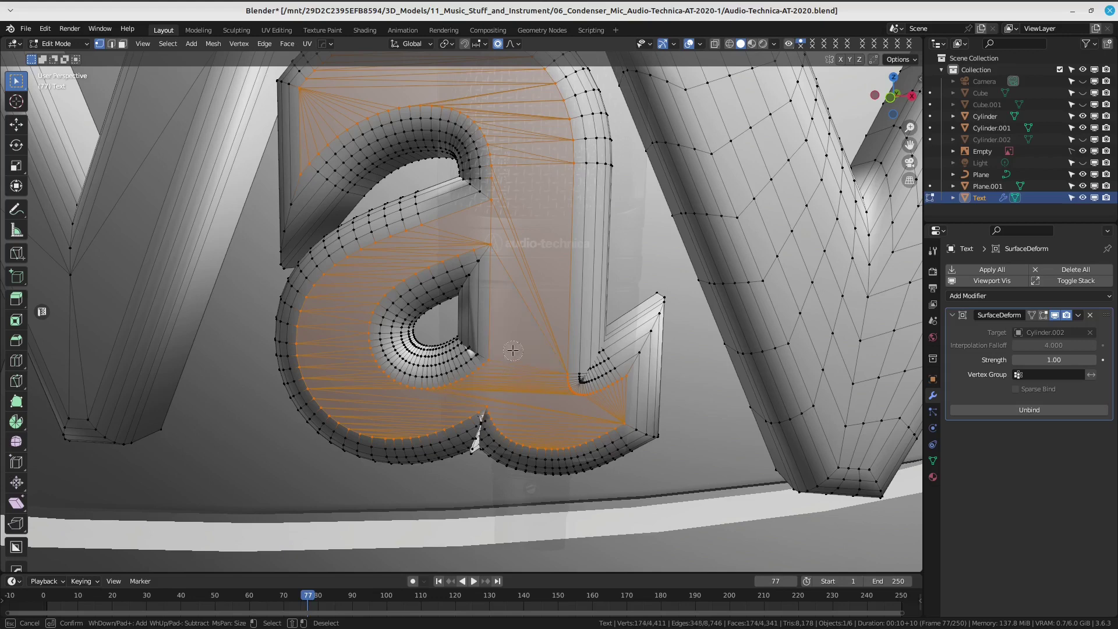
key(Escape)
Delete the selected front faces of the 'a', leaving its open rim.
key(x)
click(514, 351)
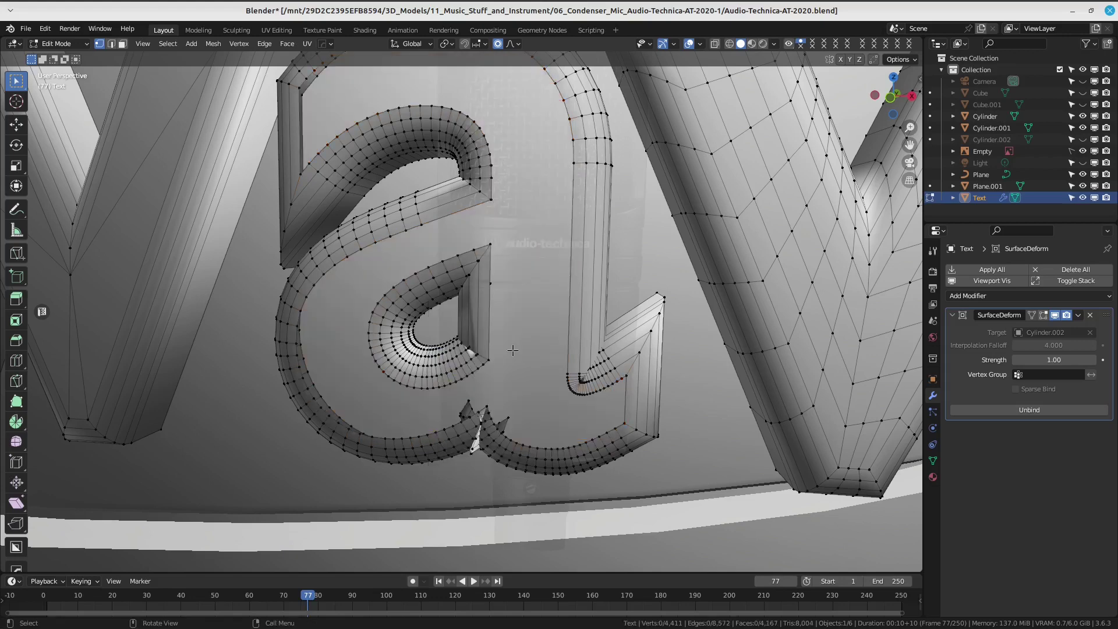
shift+middle_drag(512, 355, 536, 373)
scroll(536, 372, down, 2)
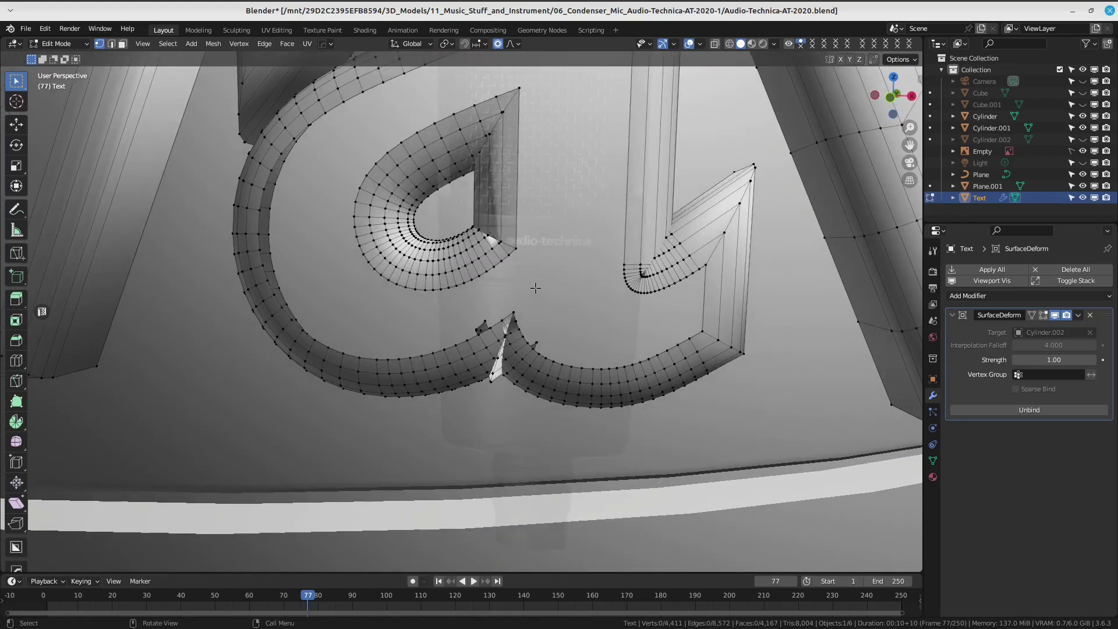
scroll(501, 291, down, 2)
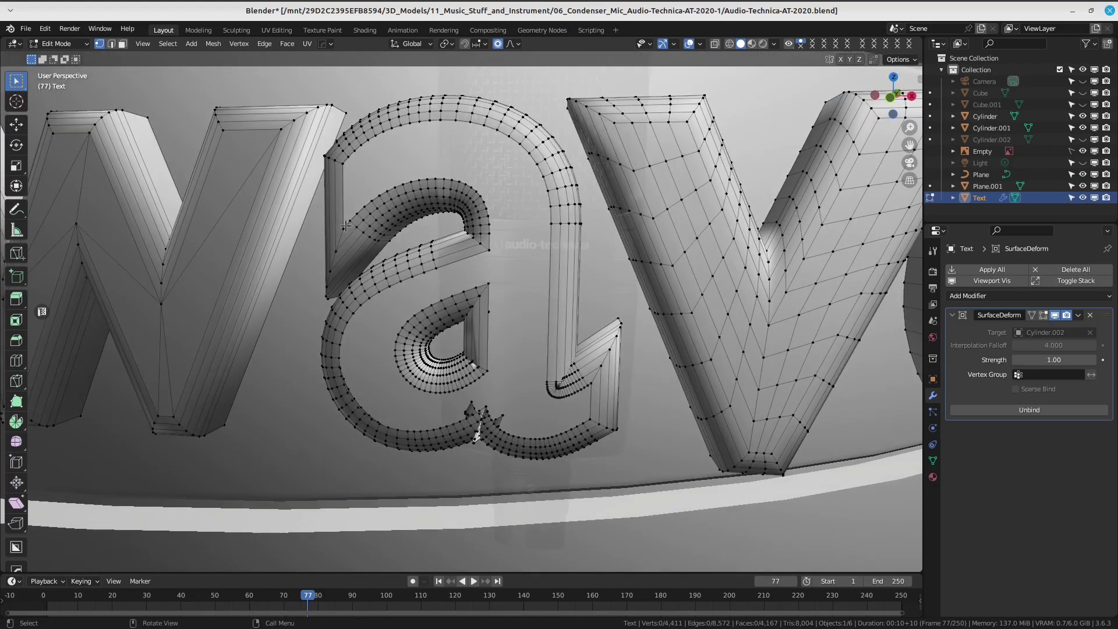
Fill faces across the 'a' top arch and add a loop cut across its stem.
shift+click(344, 224)
key(f)
key(f)
key(f)
key(f)
key(f)
key(f)
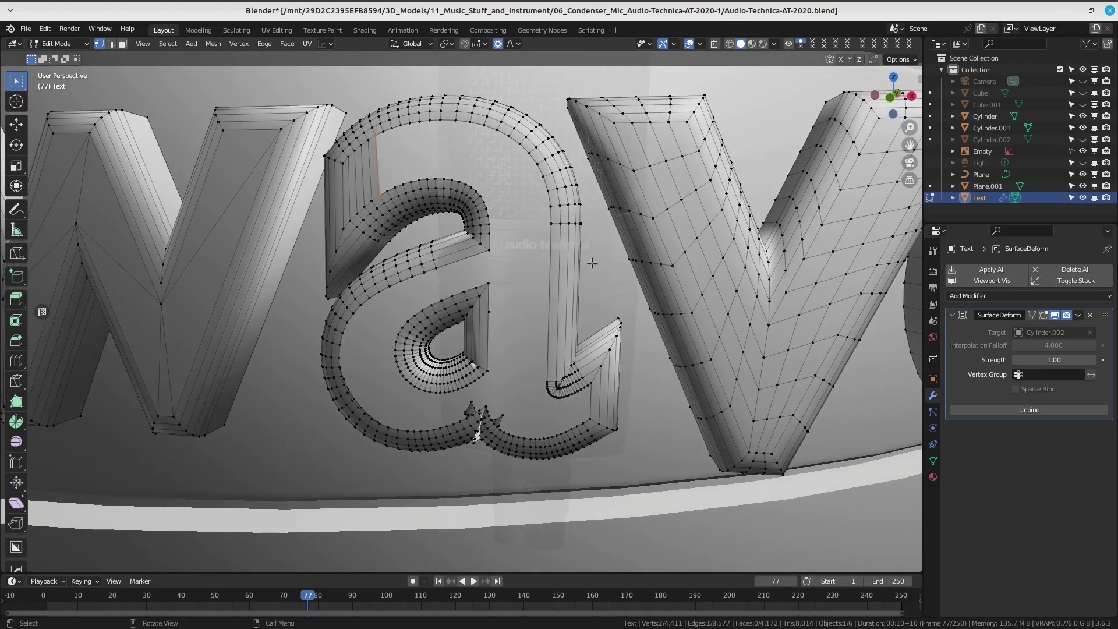
key(f)
key(f)
key(f)
key(f)
key(f)
key(f)
key(f)
key(f)
key(f)
key(f)
key(f)
key(f)
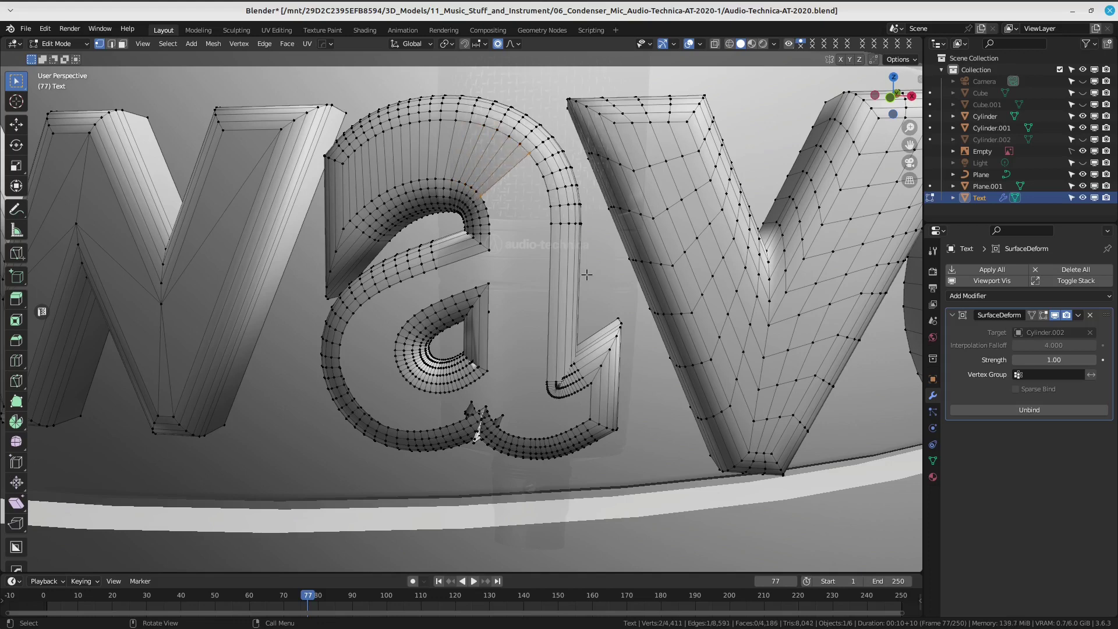
key(f)
key(f)
key(f)
key(f)
key(f)
key(ctrl+r)
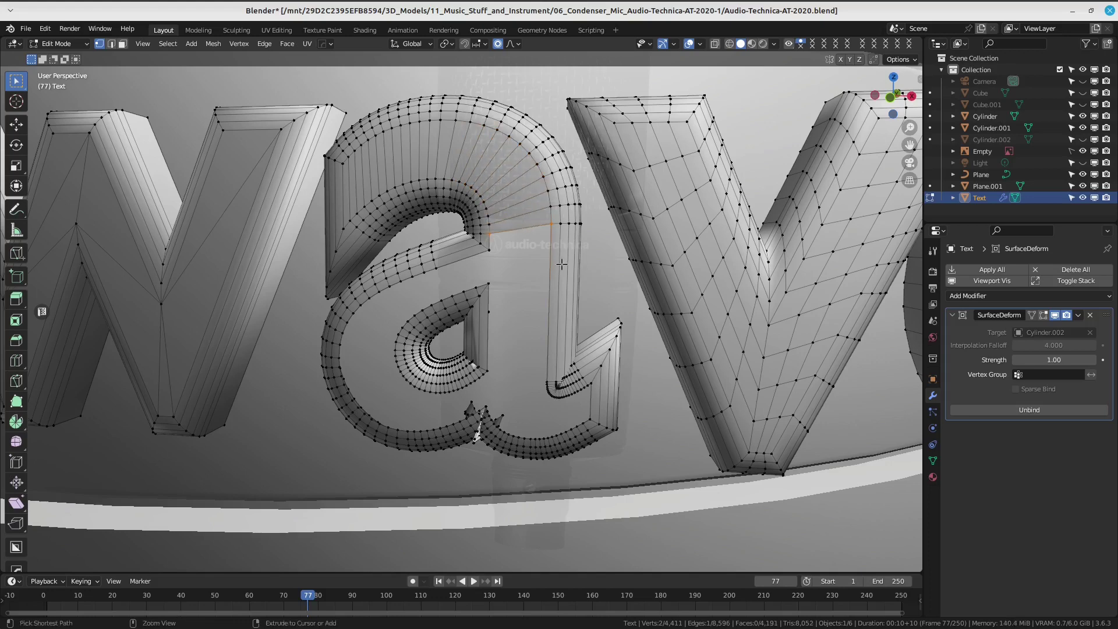
click(565, 260)
click(501, 232)
Fill new faces along the 'a' lower stem and bottom curve.
key(f)
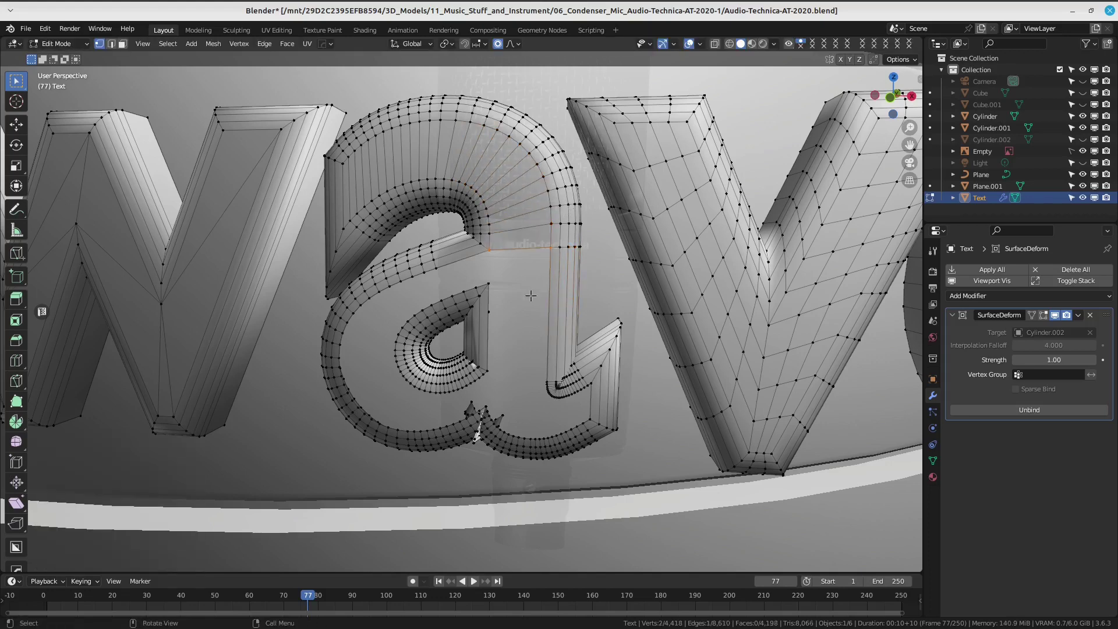
middle_drag(501, 232, 601, 320)
key(f)
key(f)
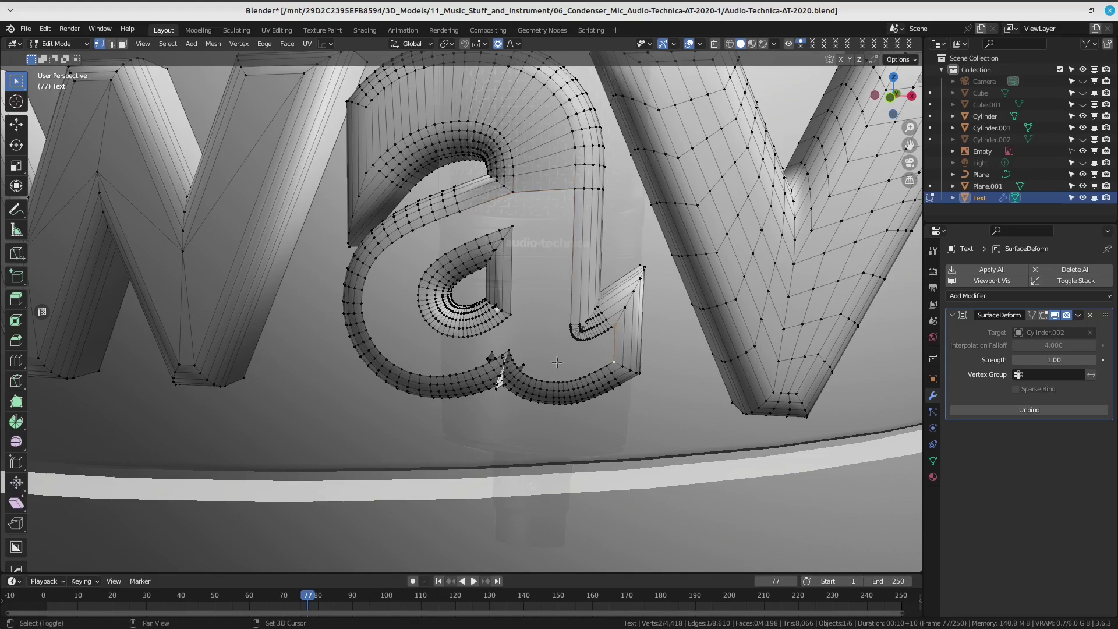
key(f)
key(f)
key(f)
key(f)
key(f)
key(f)
key(f)
key(f)
key(f)
key(f)
key(f)
key(f)
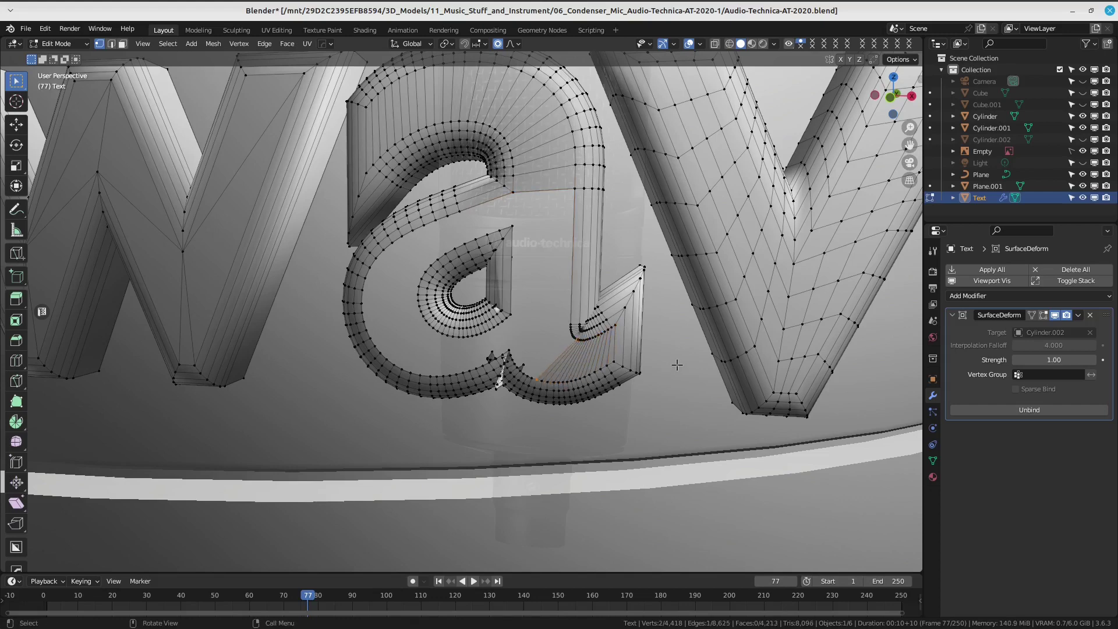
key(f)
key(f)
key(f)
key(f)
key(f)
key(f)
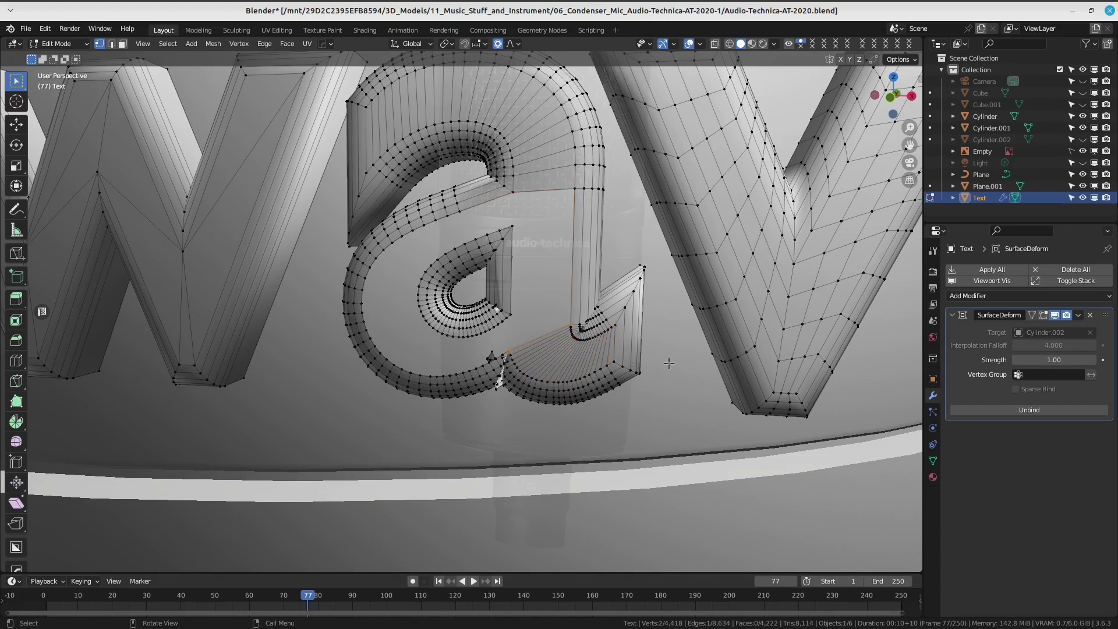
key(f)
key(f)
key(f)
key(f)
key(f)
key(f)
key(f)
key(f)
key(f)
key(f)
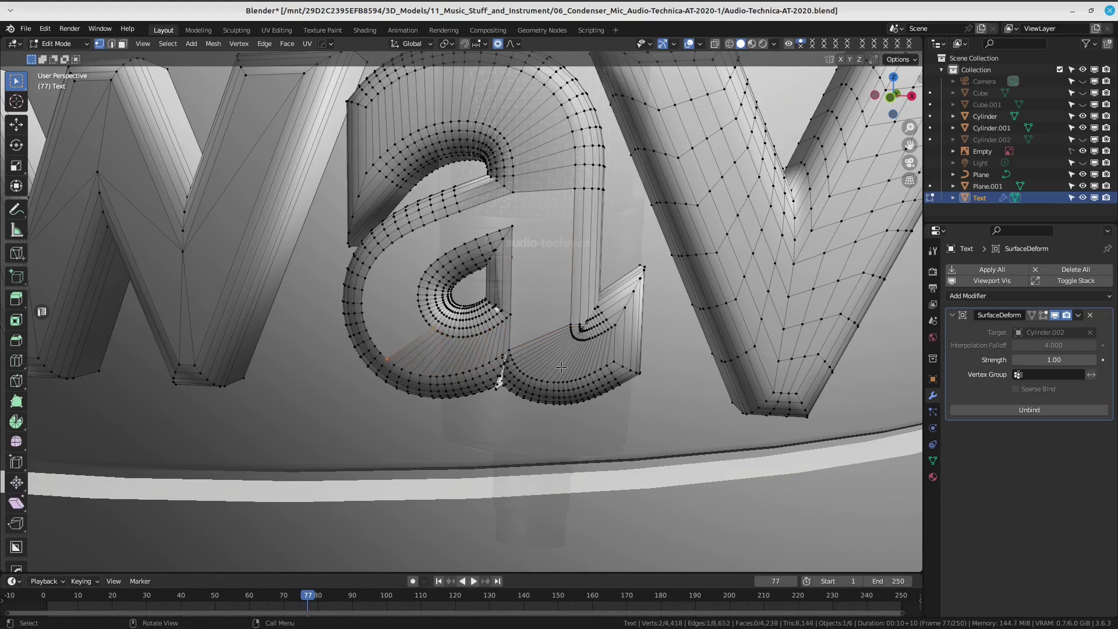
key(f)
key(f)
key(f)
key(f)
key(f)
key(f)
key(f)
key(f)
key(f)
key(f)
key(f)
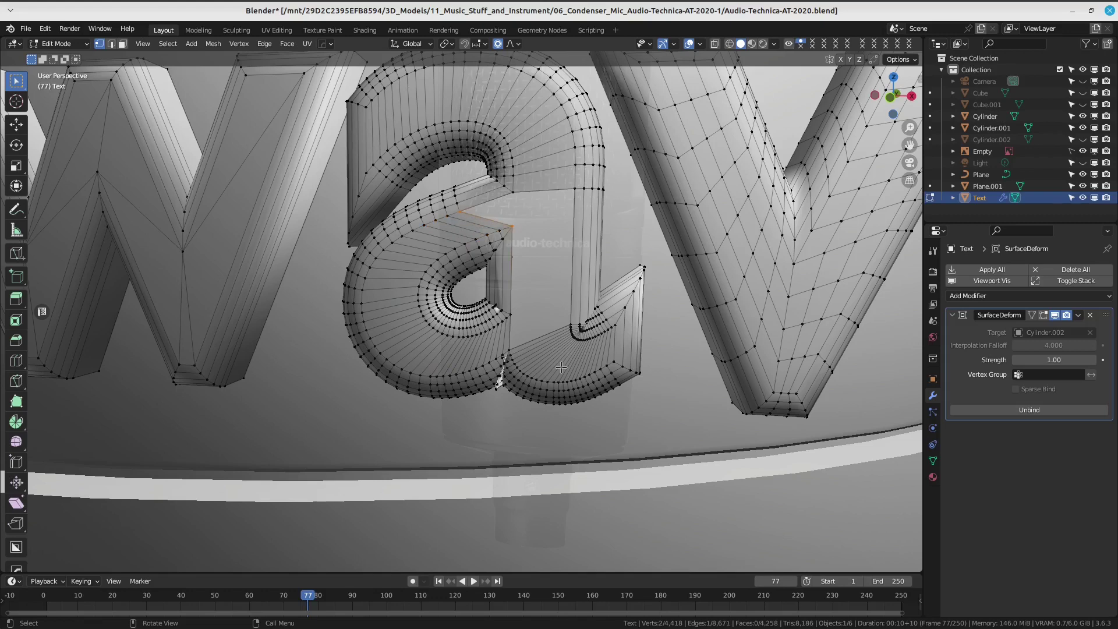
Add a slid edge loop on the a's stem and two loop cuts across its arch.
key(ctrl+r)
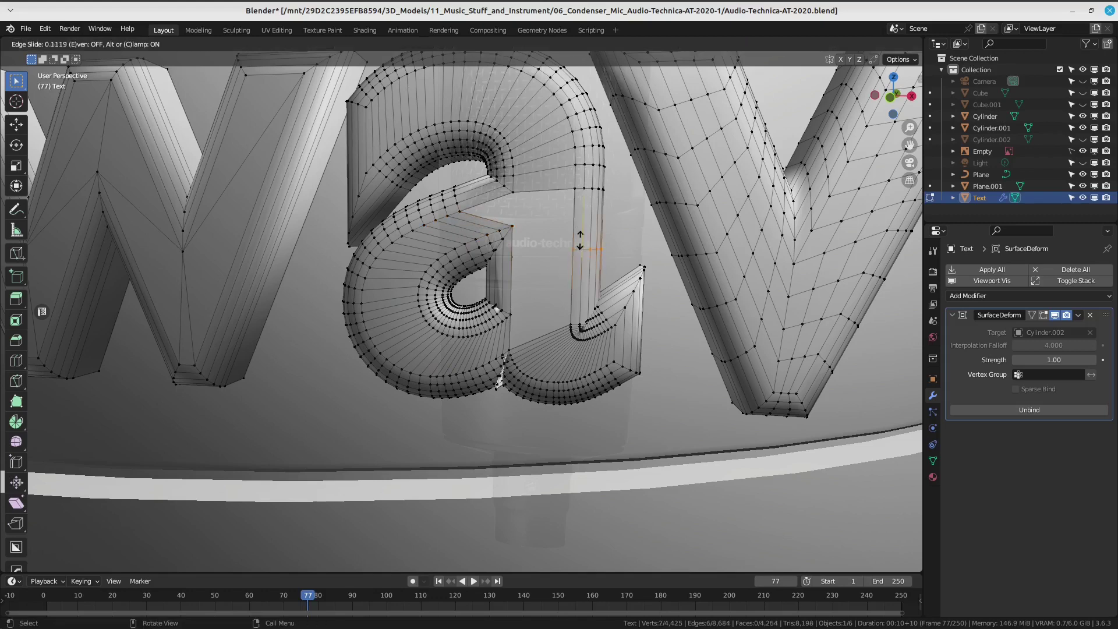
drag(586, 243, 589, 220)
key(ctrl+r)
scroll(537, 177, up, 1)
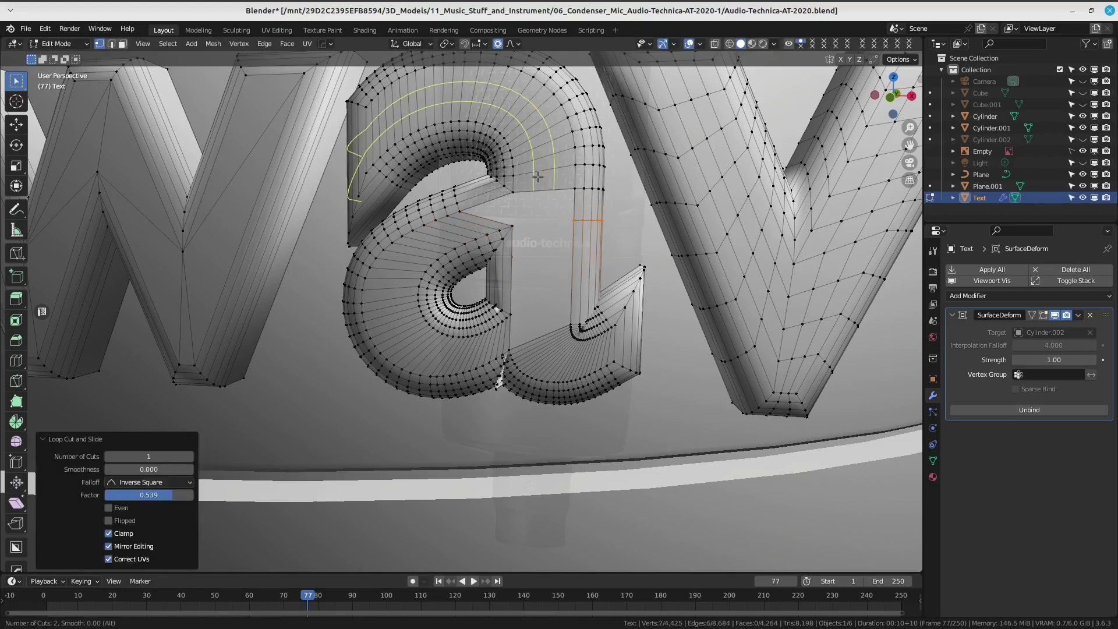
click(537, 176)
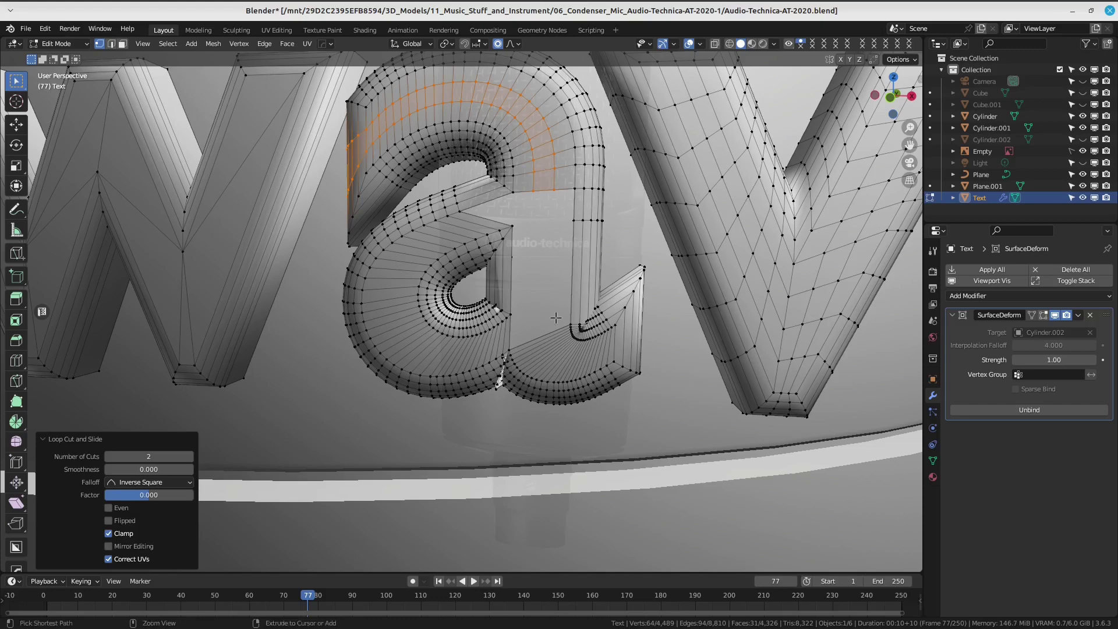
Join two vertices on the a's bowl with a new edge.
click(487, 215)
click(533, 191)
shift+click(512, 226)
key(j)
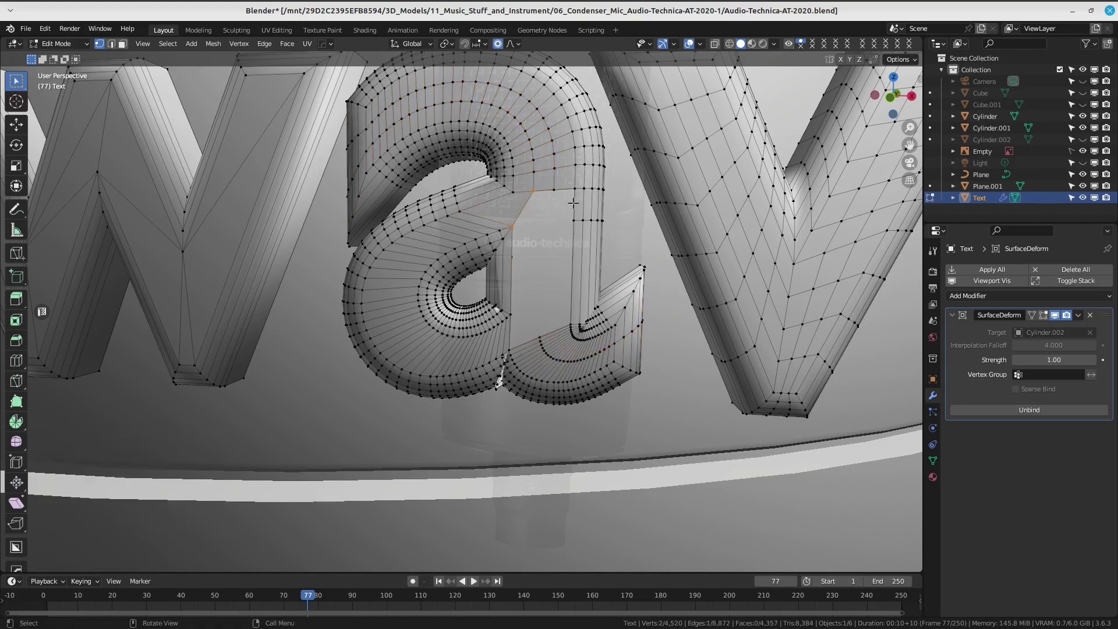
Add two more centred edge loops through the a's stem and body.
key(ctrl+r)
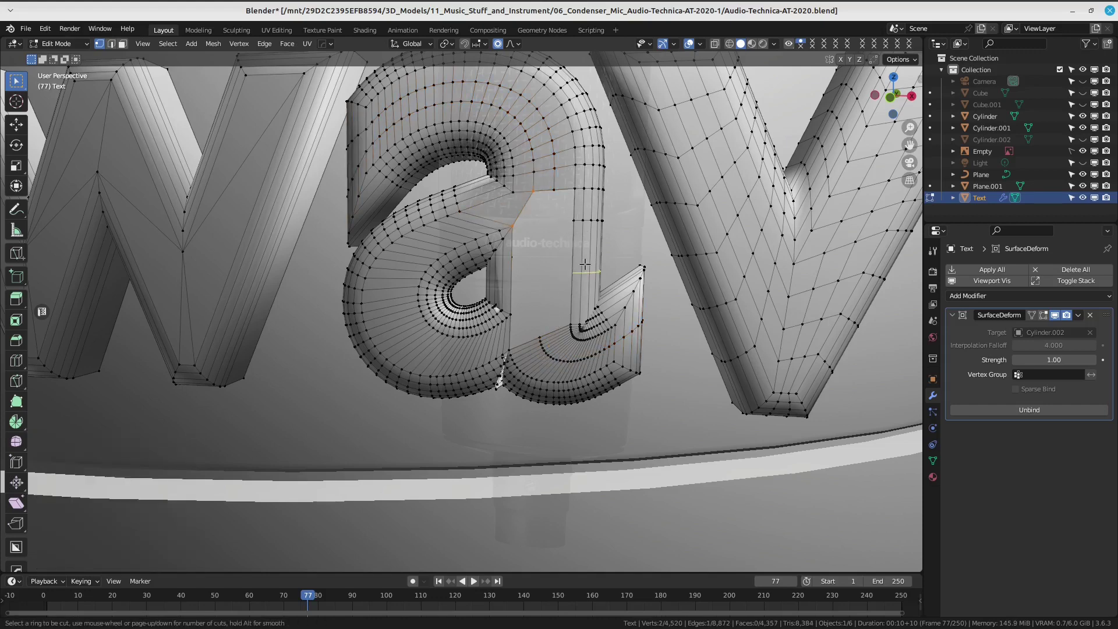
click(585, 265)
right_click(586, 265)
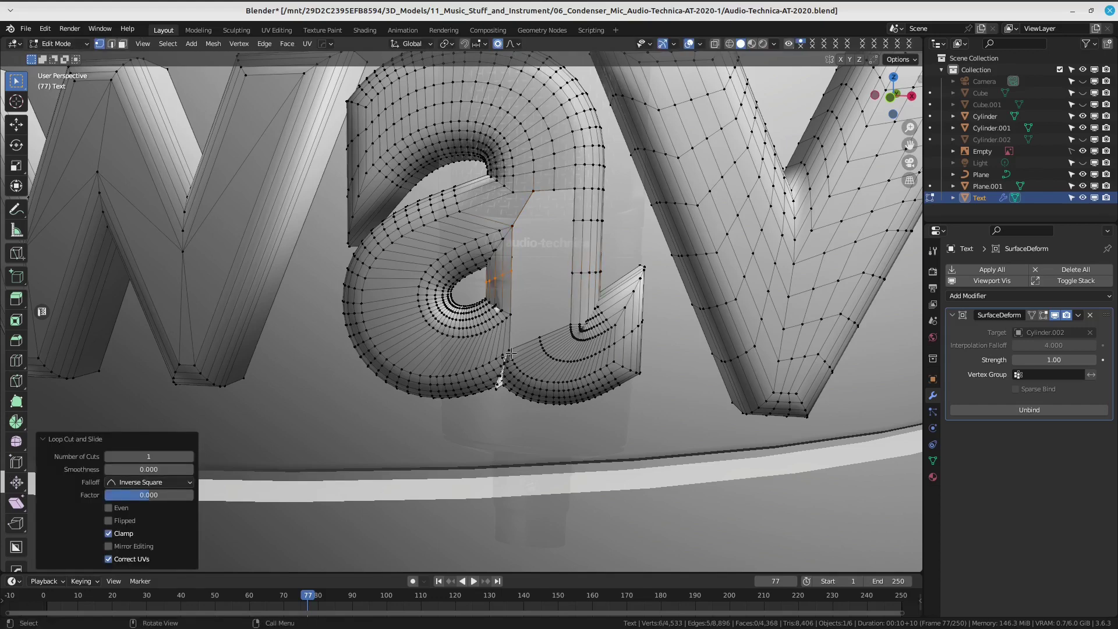
scroll(510, 353, up, 2)
key(ctrl+r)
click(578, 287)
right_click(578, 287)
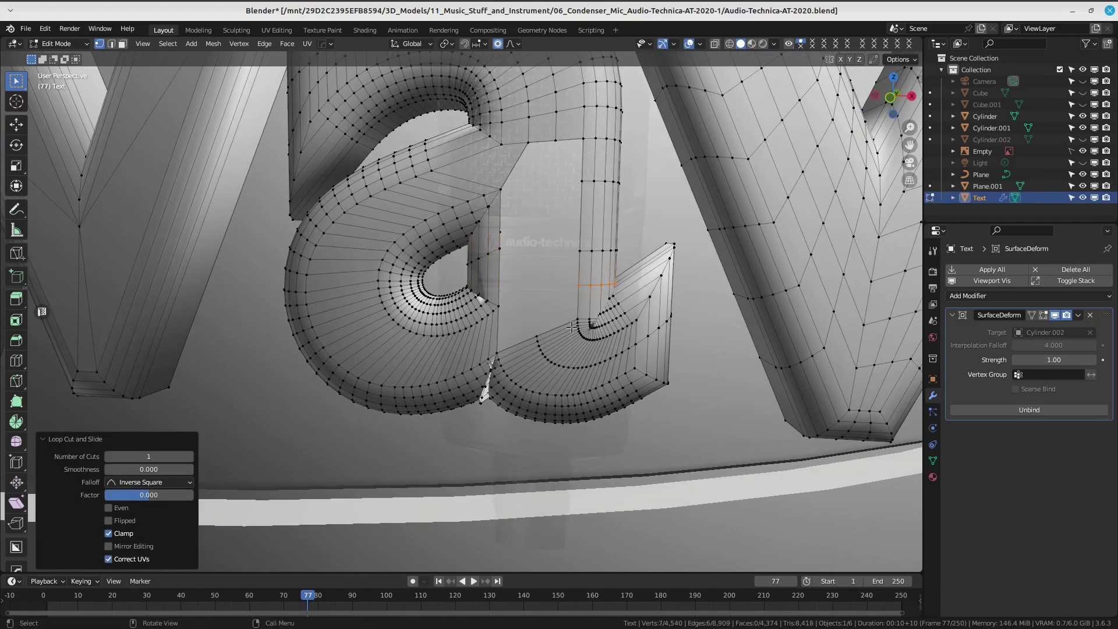
Close the gap between the a's bowl and stem with a moved vertex, an extruded edge and quads.
click(573, 319)
key(g)
click(523, 341)
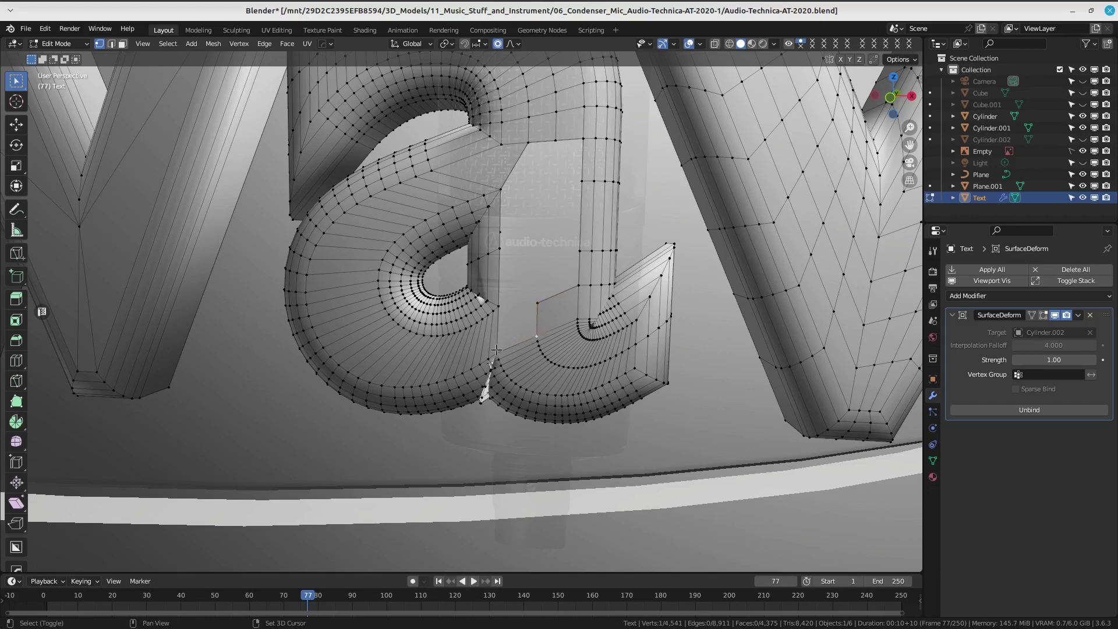
key(f)
key(e)
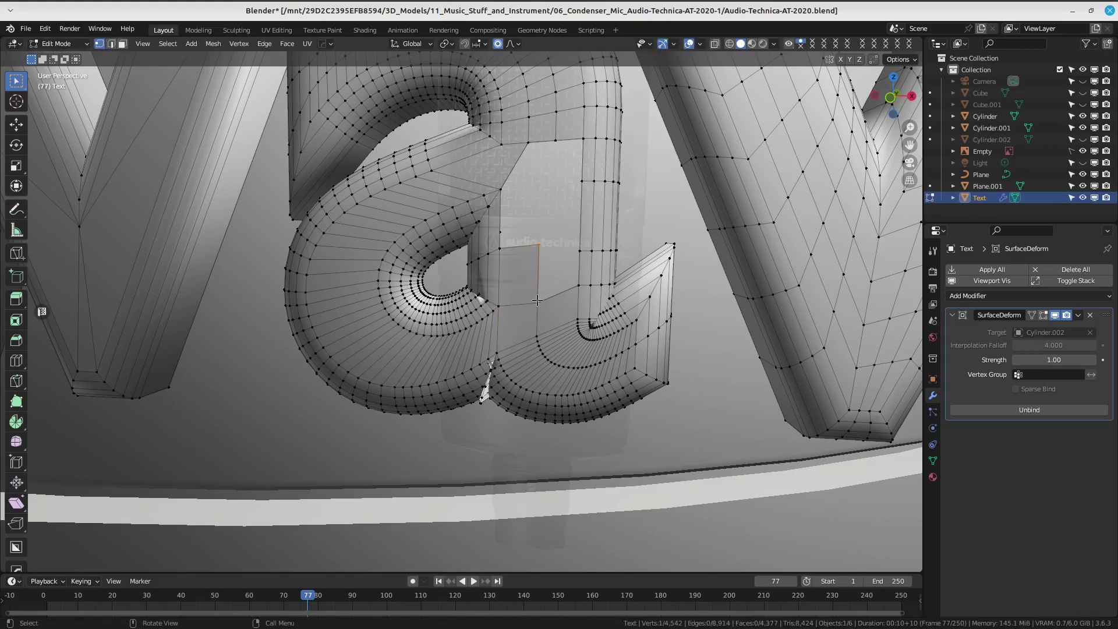
click(493, 249)
key(f)
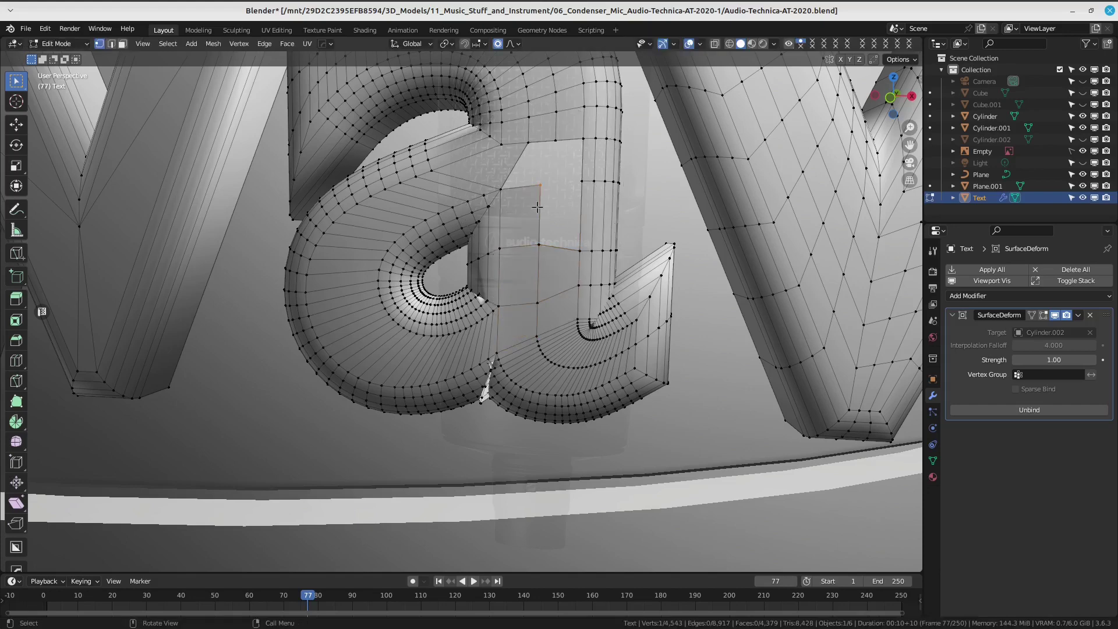
key(f)
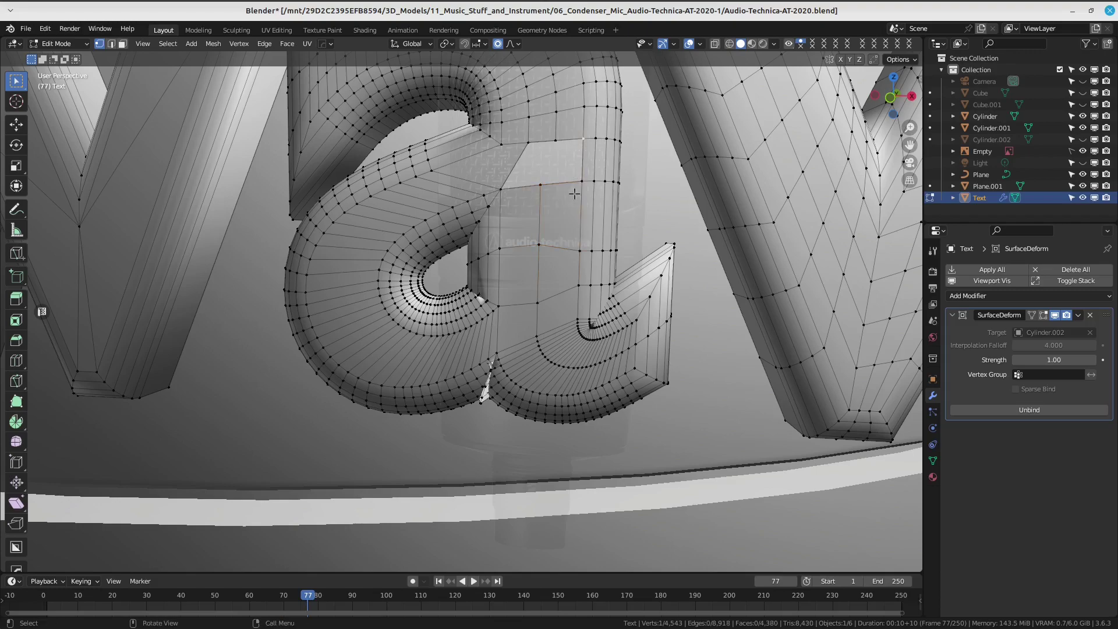
key(f)
Add two centred edge loops around the a's curved bowl.
middle_drag(582, 182, 584, 301)
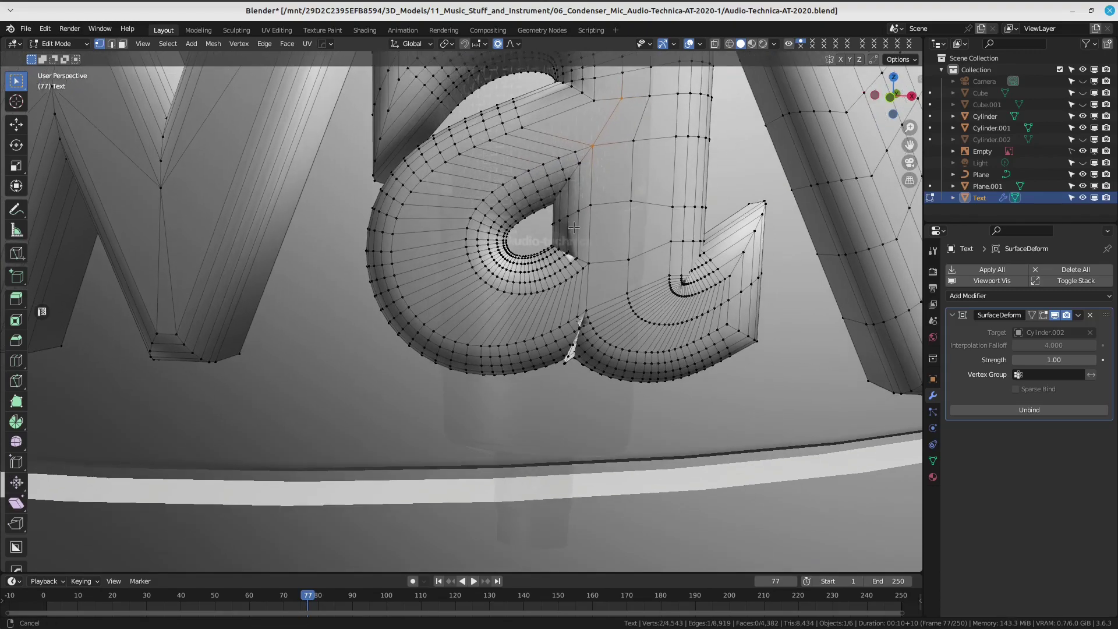
key(ctrl+r)
scroll(583, 308, up, 1)
click(582, 315)
right_click(582, 315)
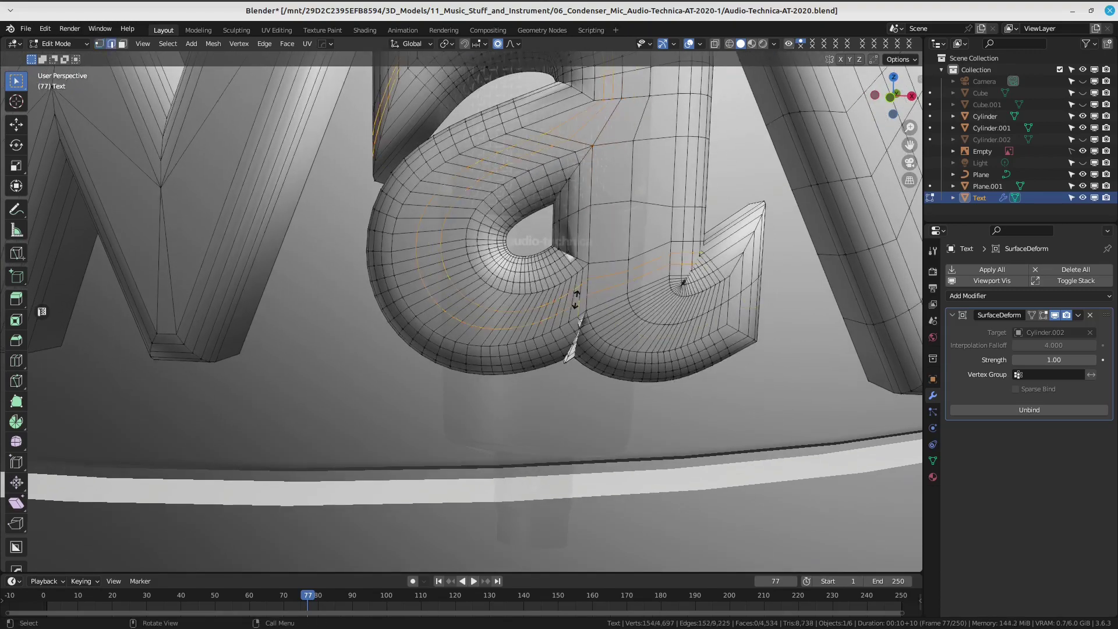
scroll(579, 332, up, 2)
shift+middle_drag(579, 334, 564, 206)
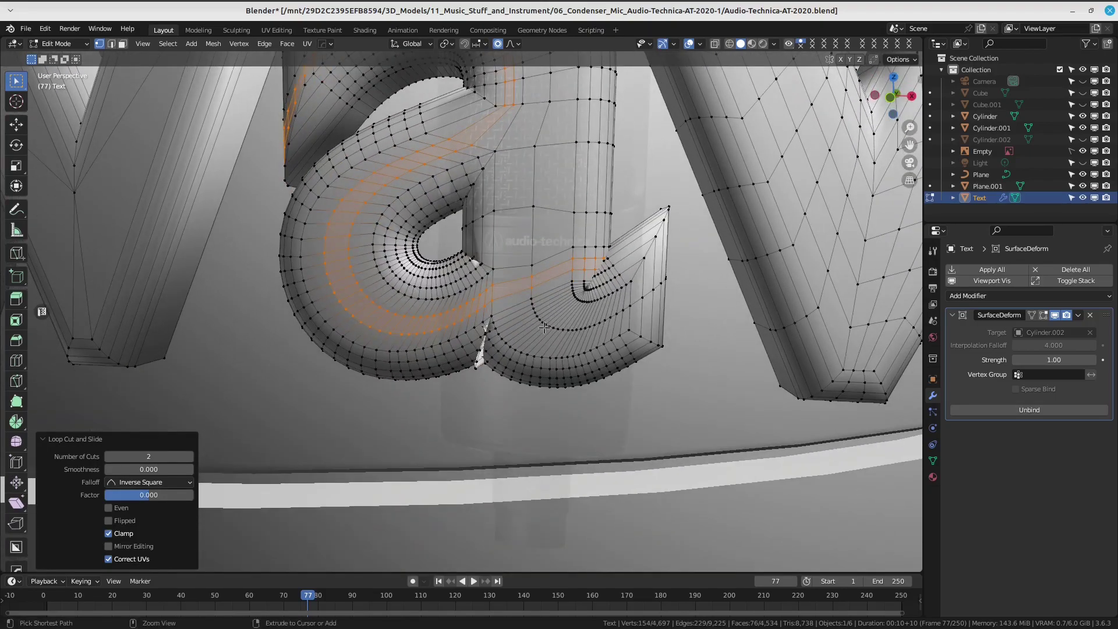
scroll(564, 206, down, 2)
scroll(598, 255, down, 3)
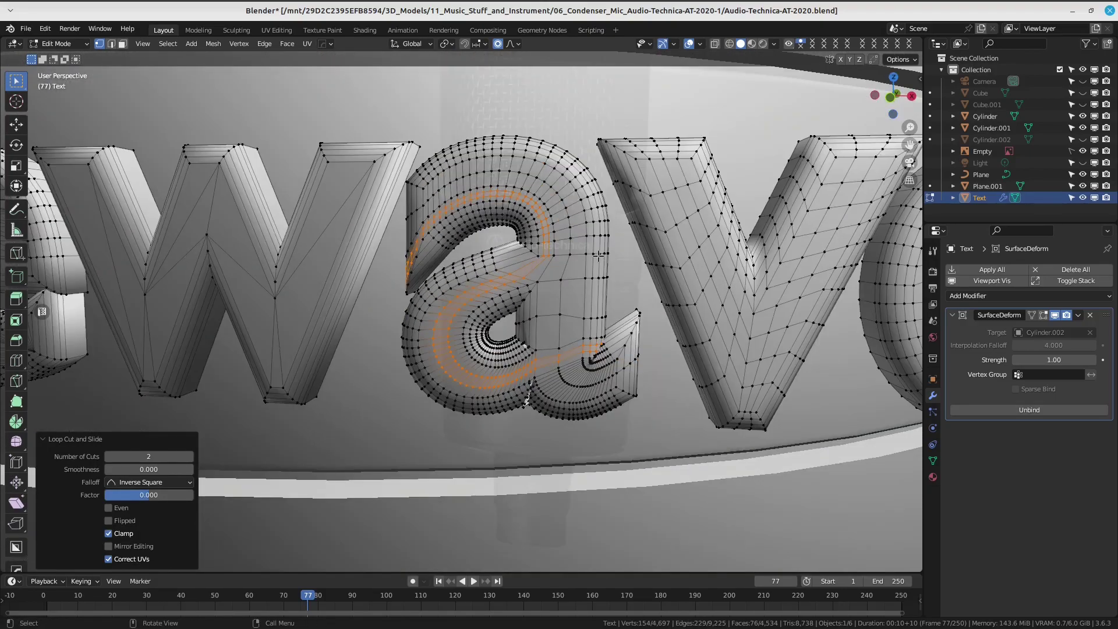
scroll(598, 255, up, 1)
scroll(598, 255, down, 1)
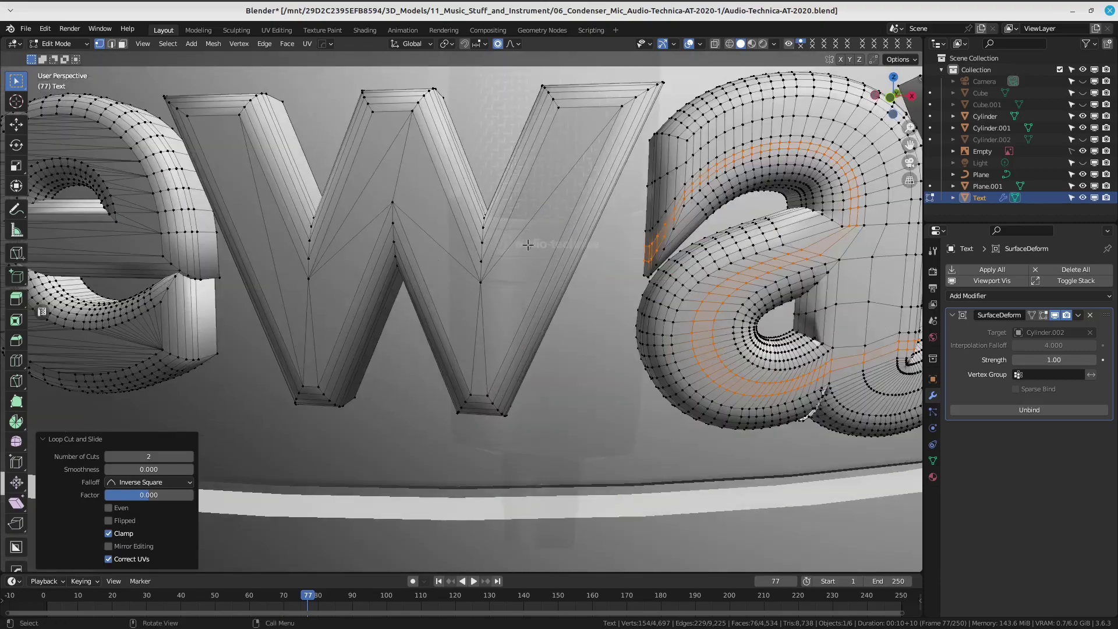
scroll(598, 255, down, 1)
scroll(598, 255, down, 1)
scroll(599, 241, down, 1)
Paint-select the vertices along the W's lower left arm and upper corners.
scroll(600, 241, down, 1)
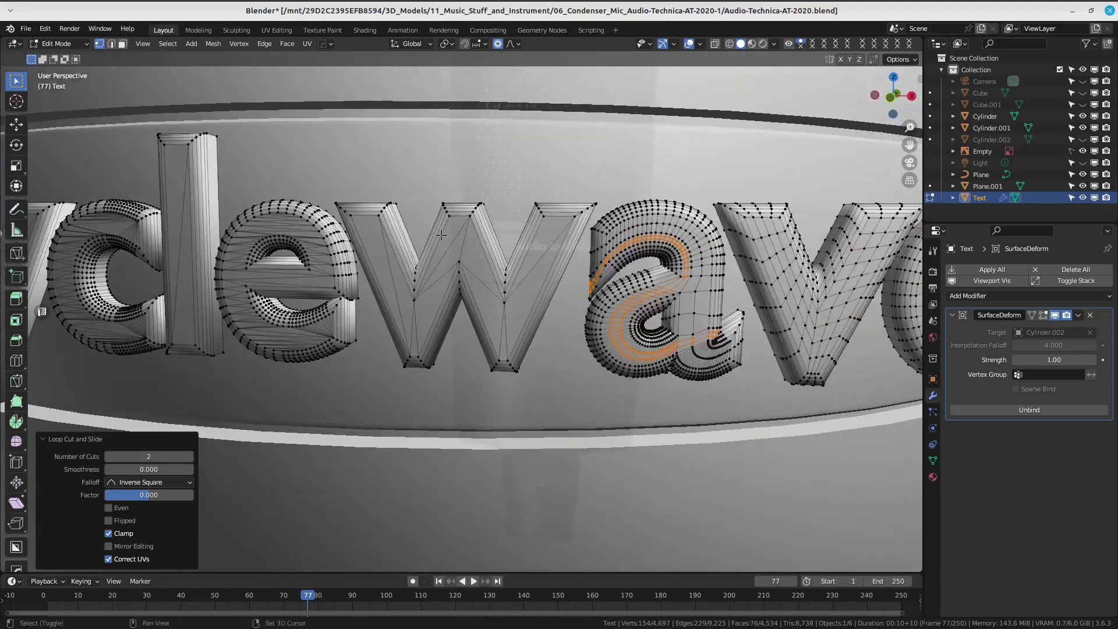
scroll(525, 242, up, 3)
click(526, 254)
key(c)
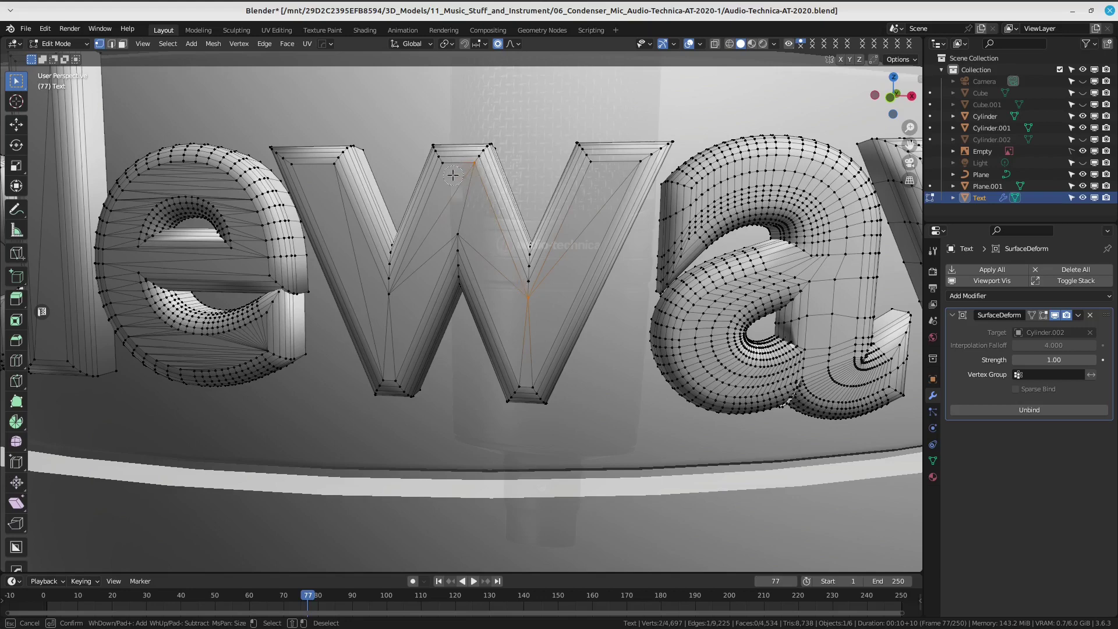
mouse_move(413, 260)
mouse_down()
mouse_move(390, 306)
mouse_move(387, 373)
mouse_up()
drag(329, 169, 385, 304)
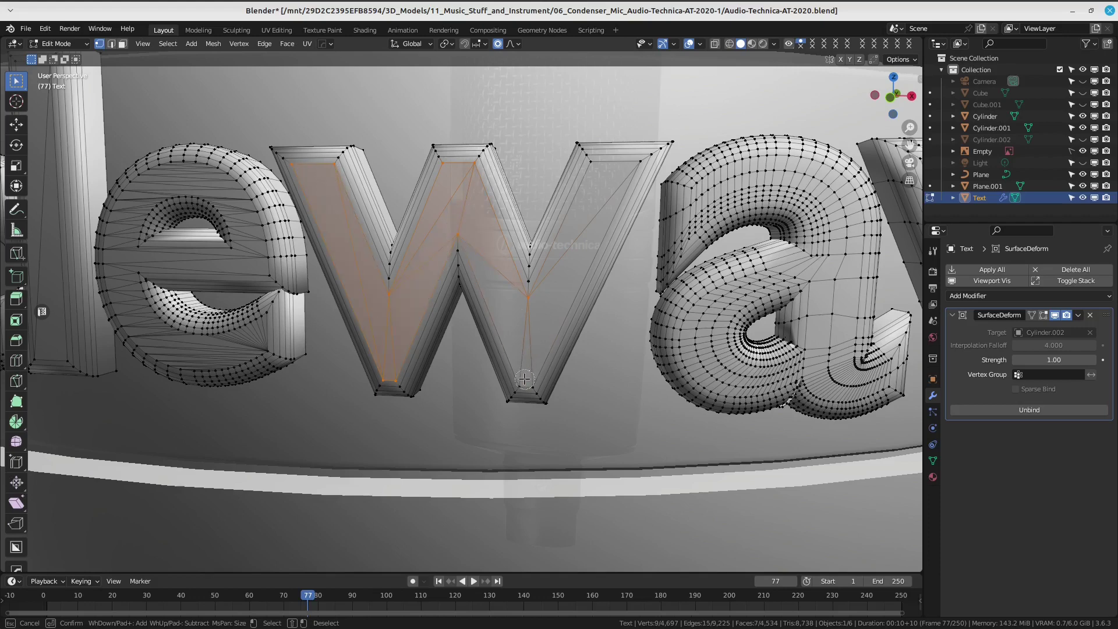
drag(636, 164, 599, 171)
key(Escape)
Delete the W's front faces and refill its left stroke with a face.
mouse_move(586, 192)
middle_down()
mouse_move(560, 252)
mouse_move(411, 206)
middle_up()
key(x)
click(561, 252)
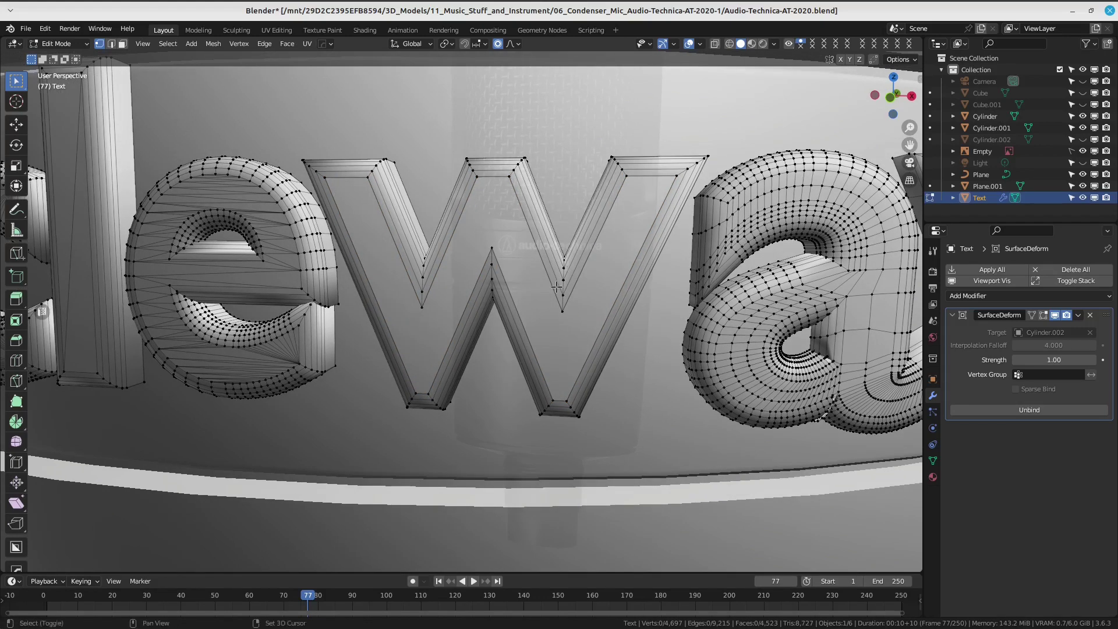
click(326, 177)
key(f)
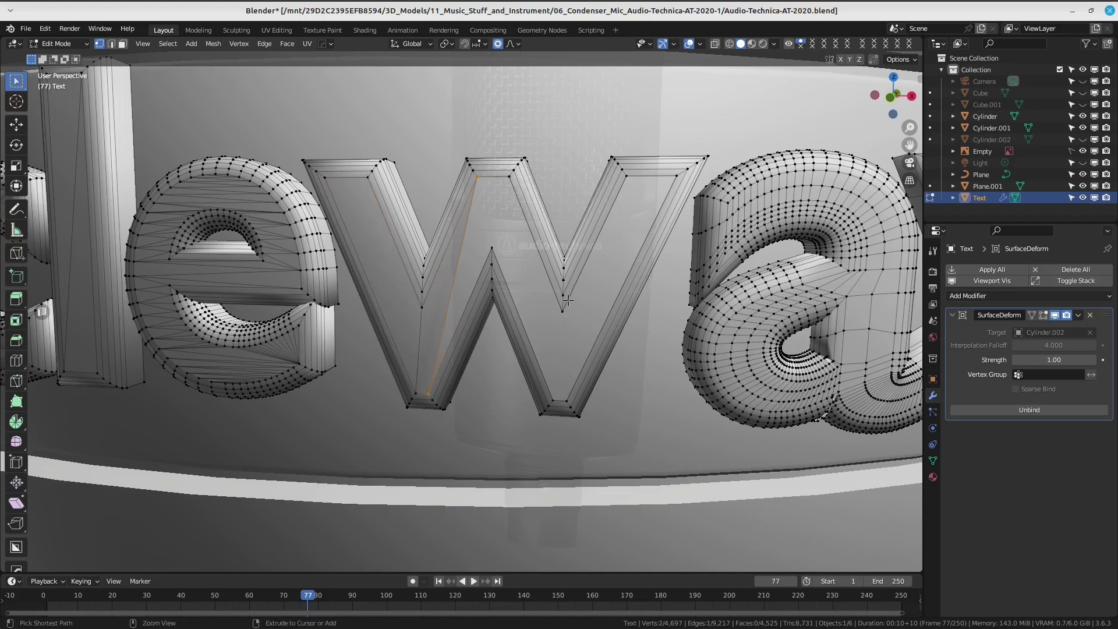
Cut a centred loop across the W's middle stroke and join its vertices.
ctrl+click(462, 279)
key(ctrl+r)
click(477, 307)
right_click(478, 307)
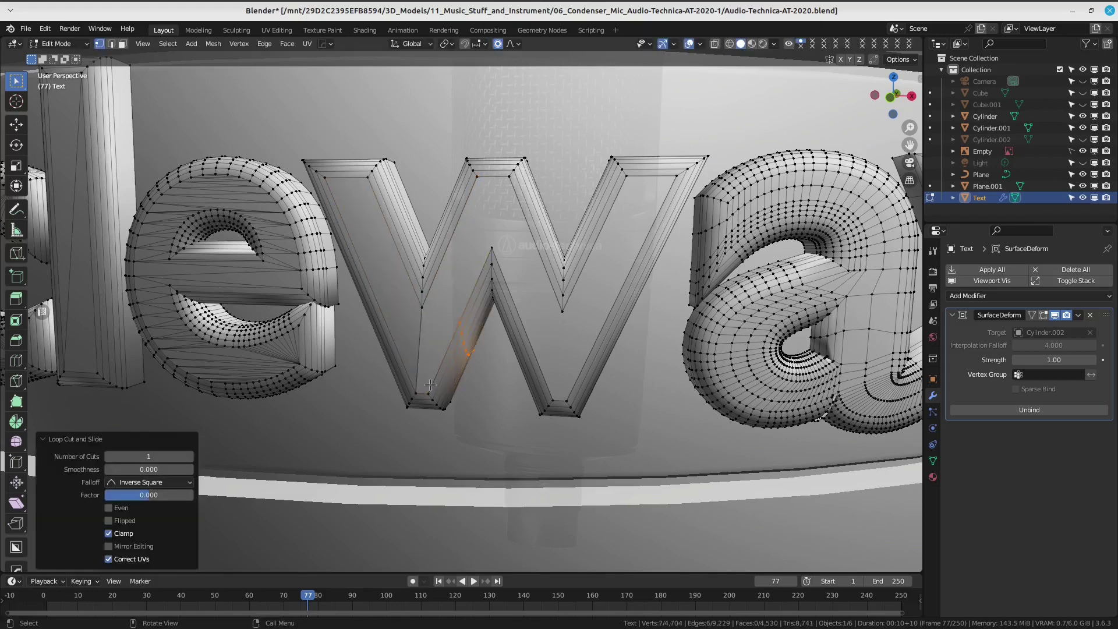
key(j)
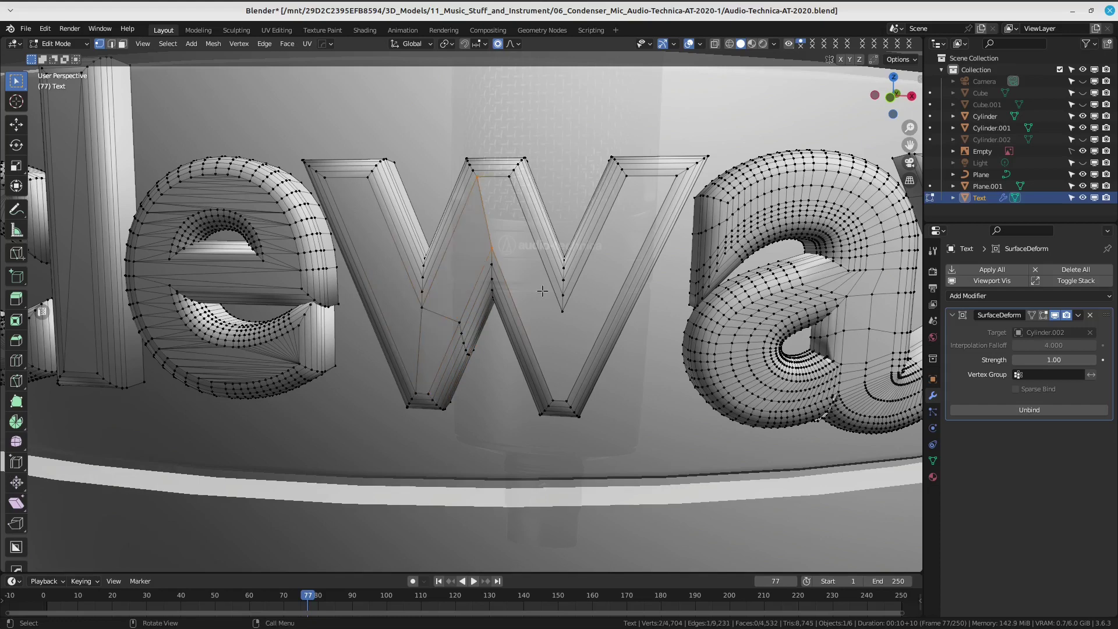
Cut a centred loop across the W's right stroke and slide an edge along it.
key(ctrl+r)
click(527, 220)
right_click(527, 220)
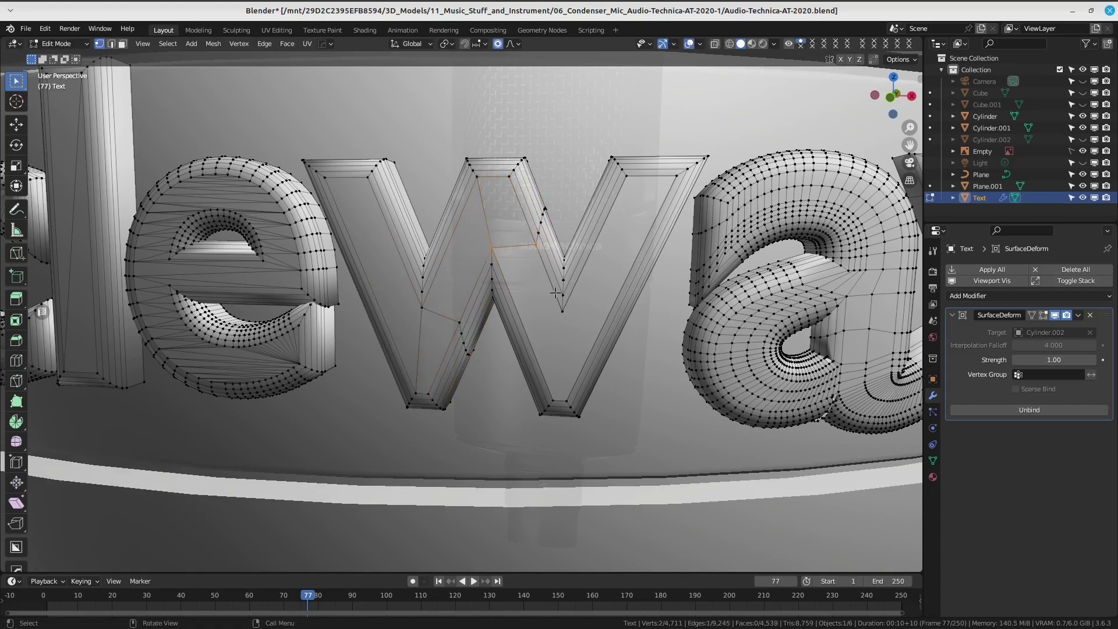
middle_drag(555, 293, 524, 321)
alt+click(525, 322)
key(g)
key(g)
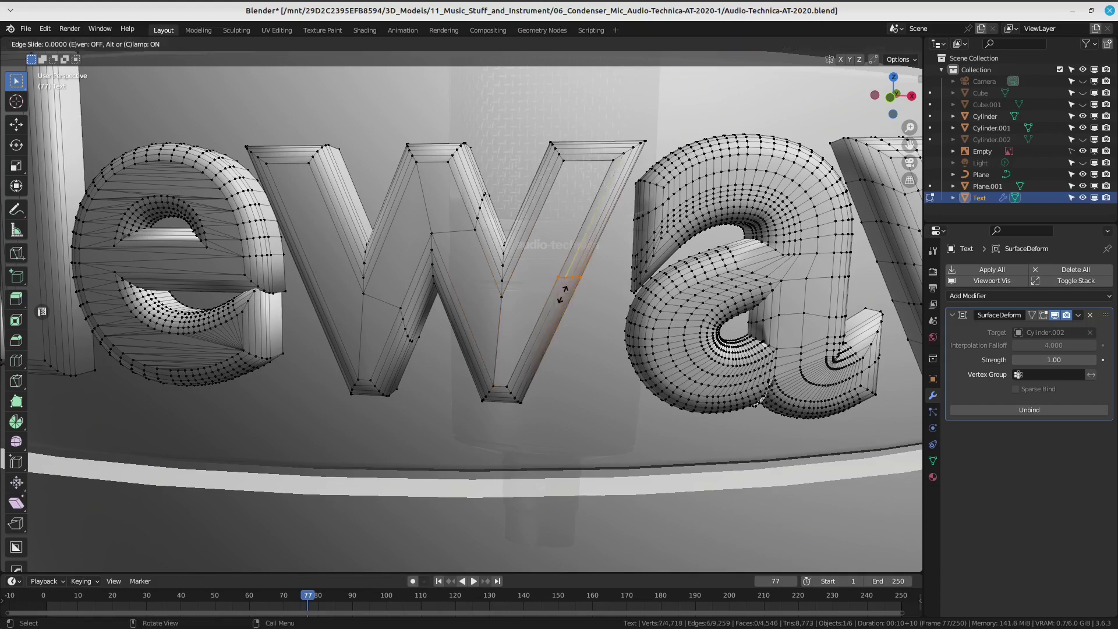
click(564, 291)
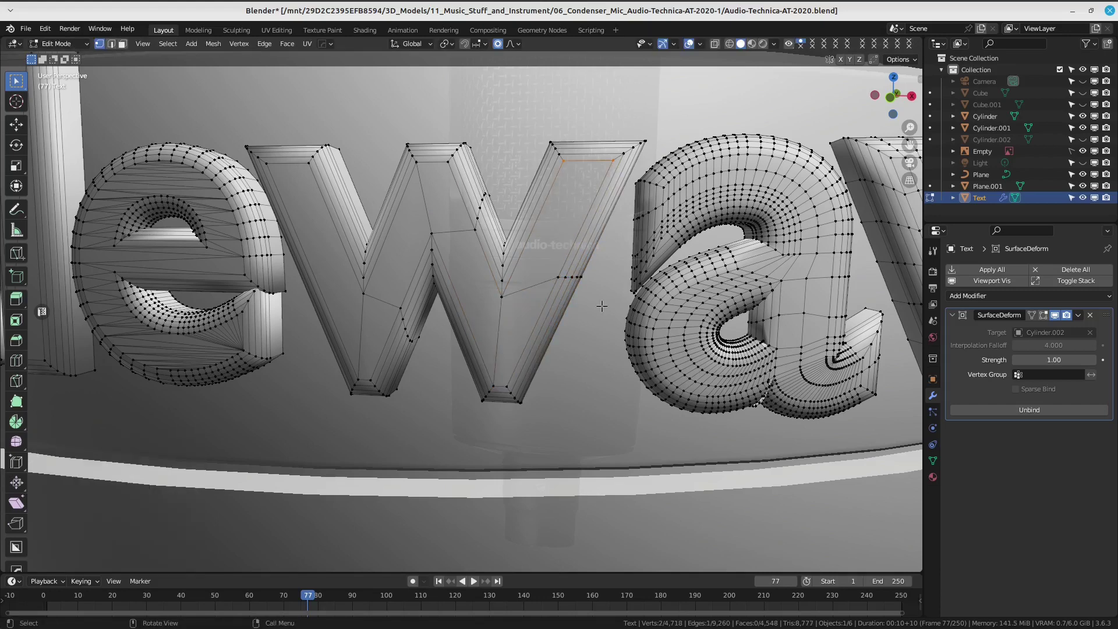
Add two-cut loops on the W's left and middle strokes and a three-cut loop on the right.
middle_drag(601, 305, 472, 204)
key(ctrl+r)
scroll(475, 201, up, 1)
click(475, 201)
right_click(475, 201)
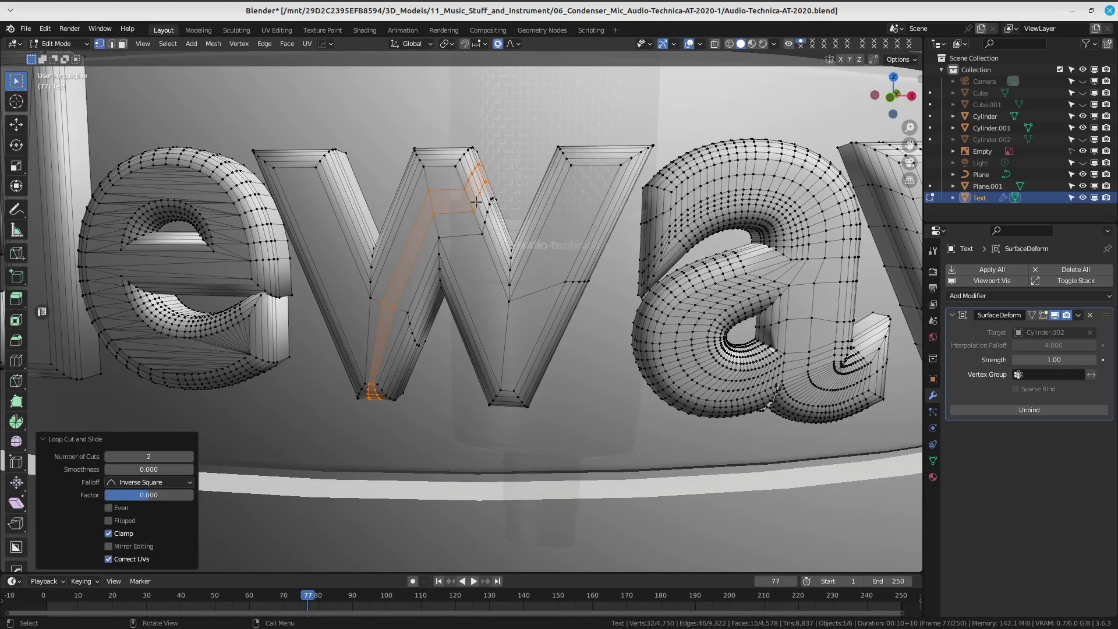
key(ctrl+r)
click(492, 256)
right_click(492, 256)
key(ctrl+r)
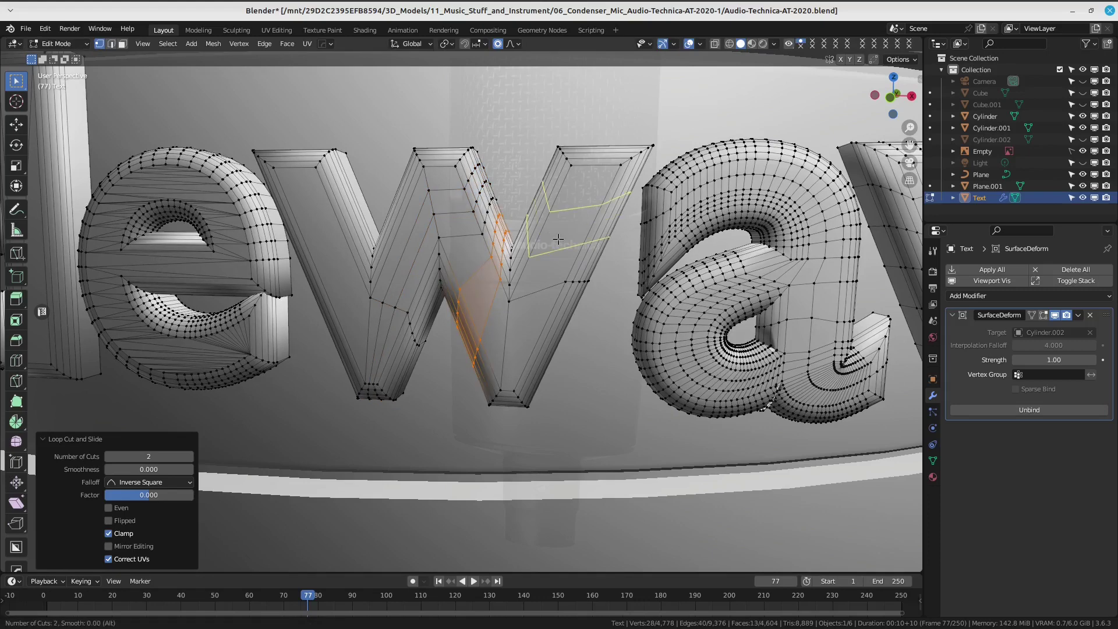
scroll(558, 239, up, 1)
click(558, 238)
right_click(558, 239)
Add further evenly spaced two-cut loops across the W's middle and left strokes.
key(ctrl+r)
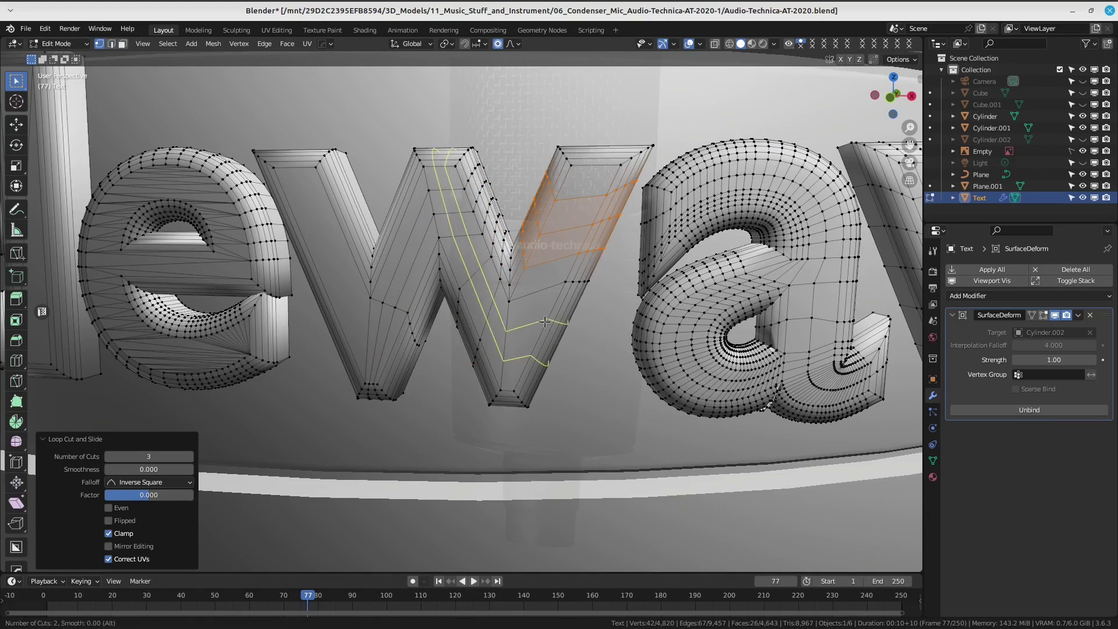
click(507, 251)
right_click(506, 251)
middle_drag(507, 251, 375, 243)
key(ctrl+r)
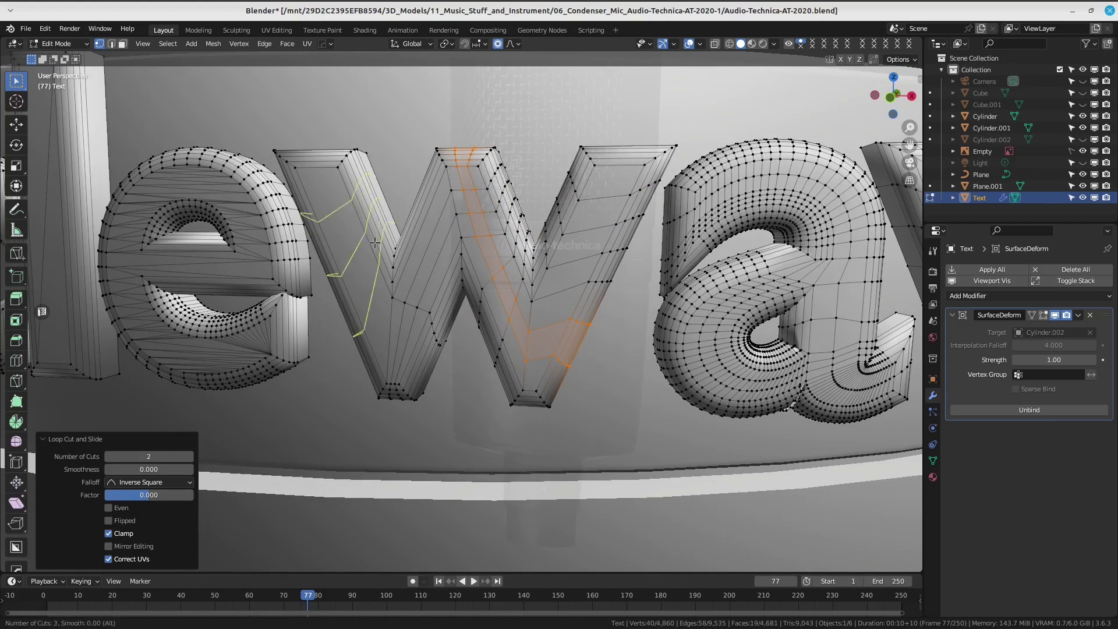
scroll(375, 243, up, 2)
scroll(374, 242, down, 2)
click(374, 243)
right_click(374, 243)
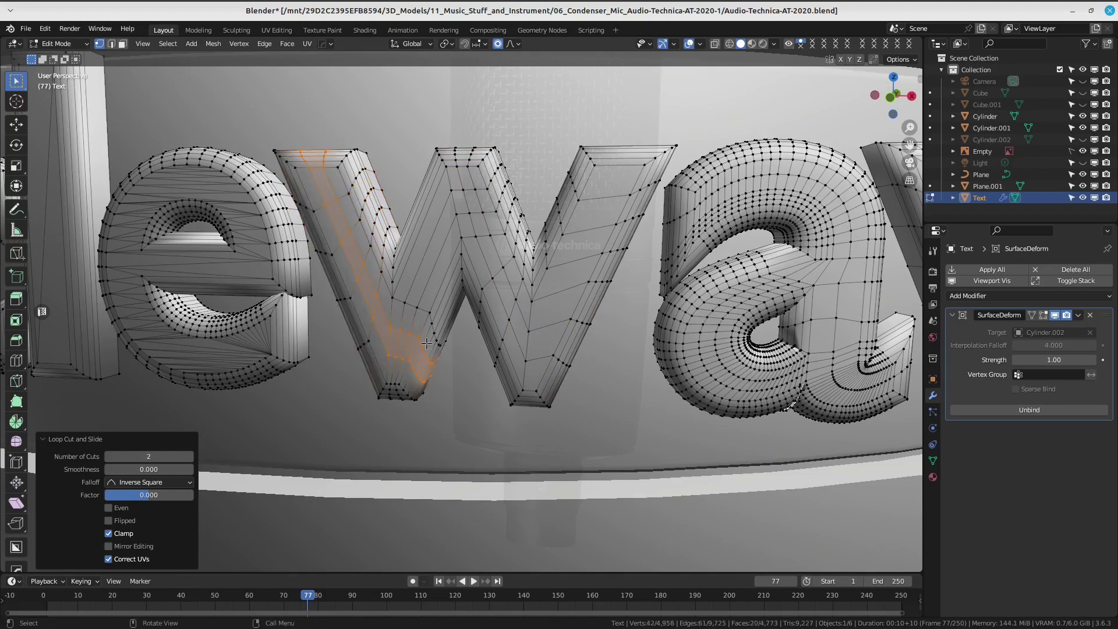
mouse_move(374, 243)
middle_down()
mouse_move(474, 313)
mouse_move(449, 304)
mouse_move(575, 313)
mouse_move(493, 298)
middle_up()
key(ctrl+r)
click(474, 314)
right_click(474, 314)
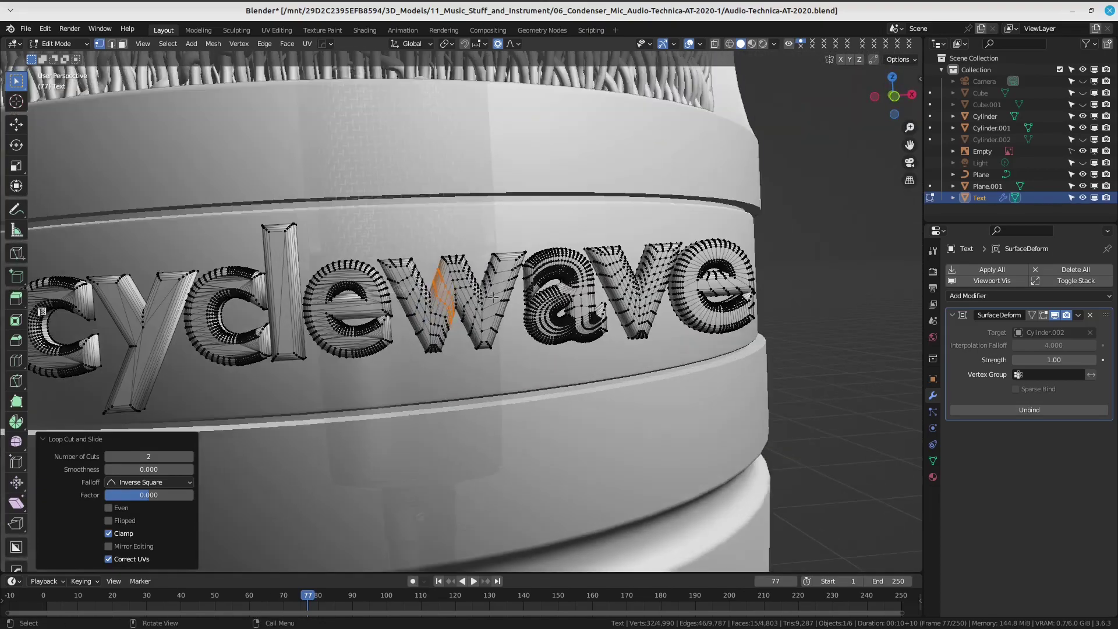
Delete all the faces of the middle e.
click(696, 304)
key(ctrl+l)
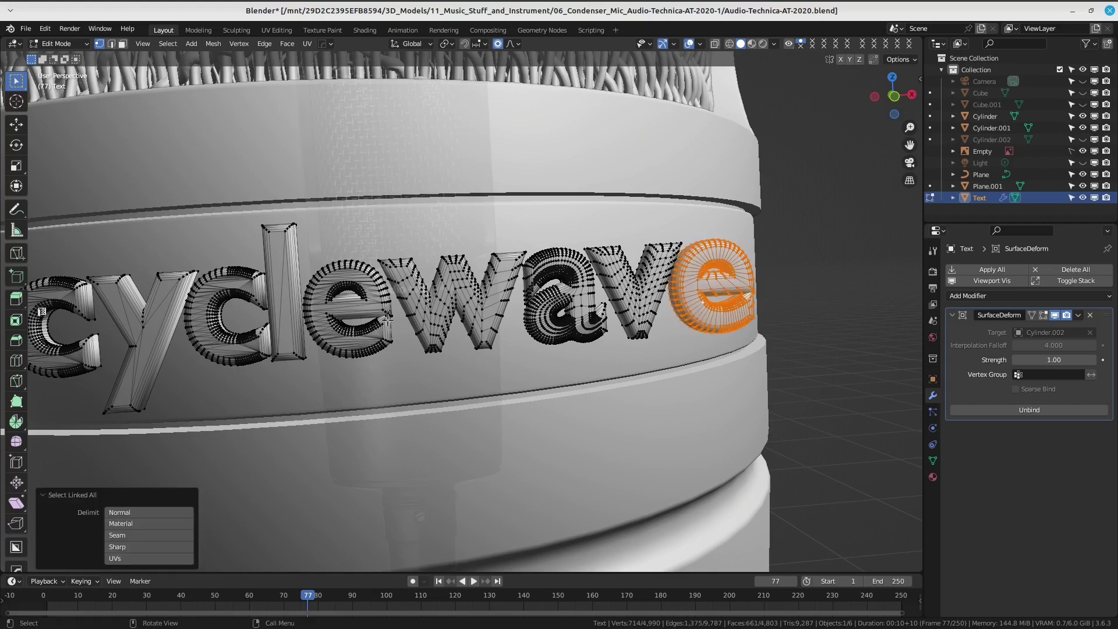
click(388, 319)
key(ctrl+l)
key(x)
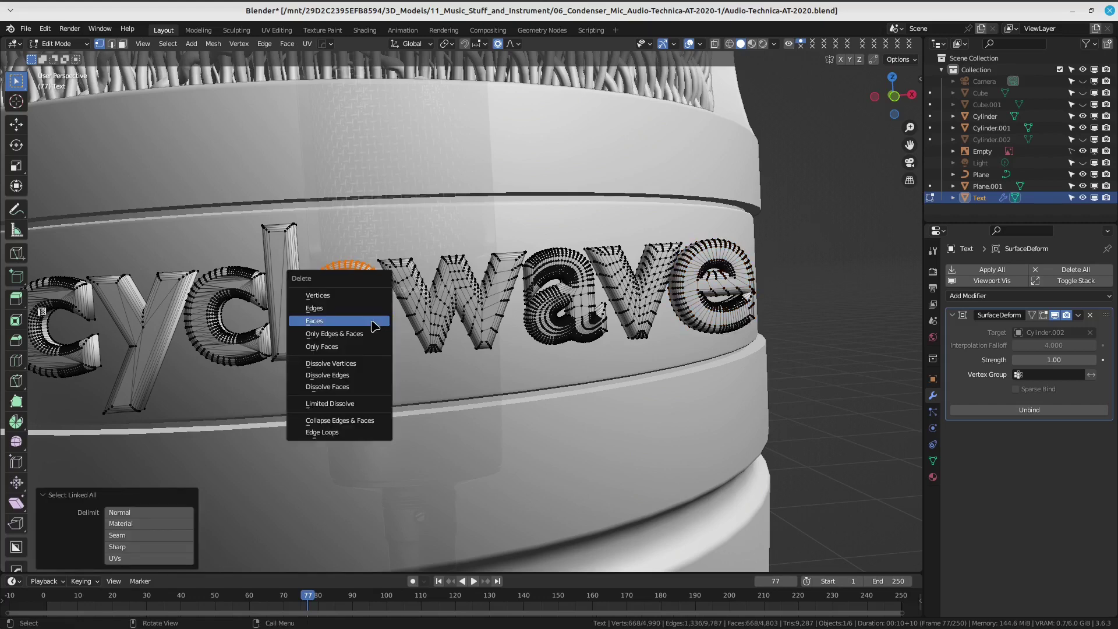
click(371, 294)
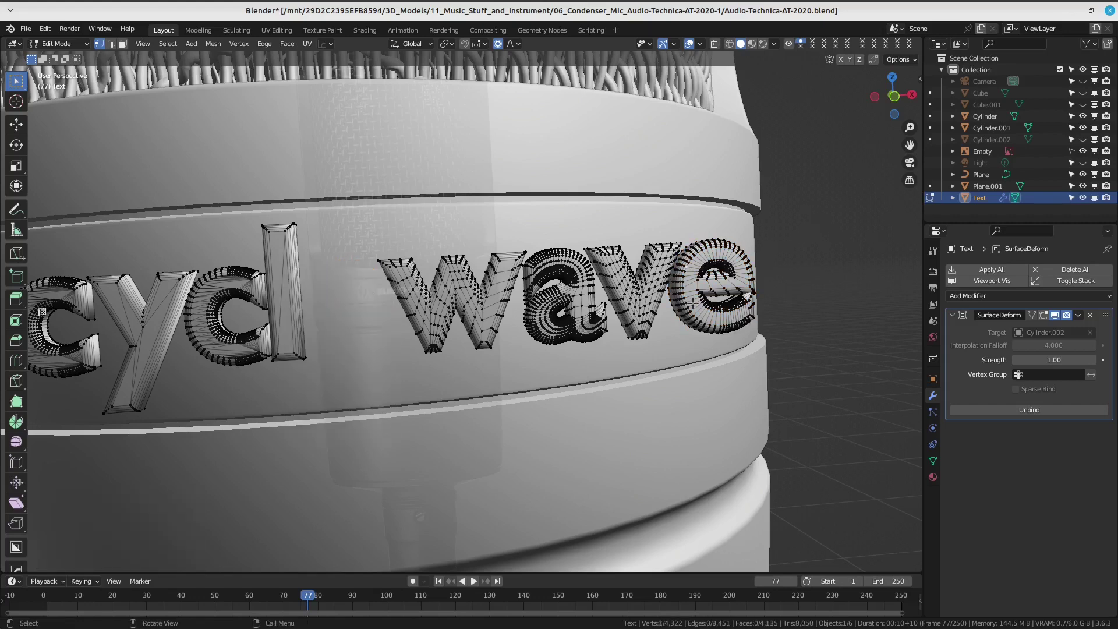
Duplicate the final e and move it about 0.287 m left along X between the l and w.
key(ctrl+l)
key(KP_1)
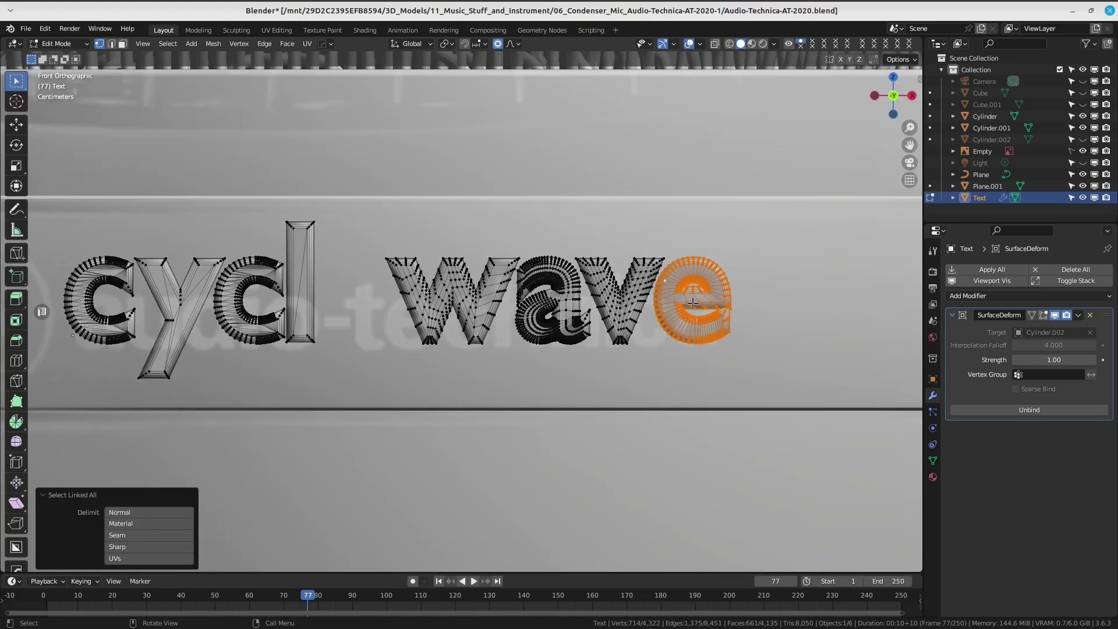
key(shift+d)
key(g)
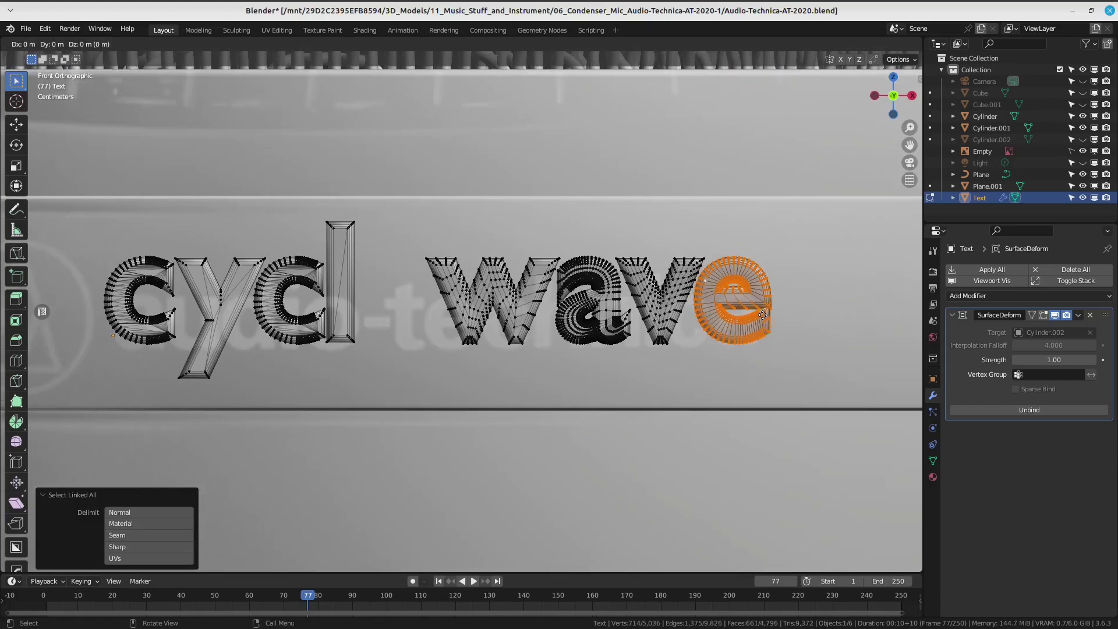
right_click(668, 326)
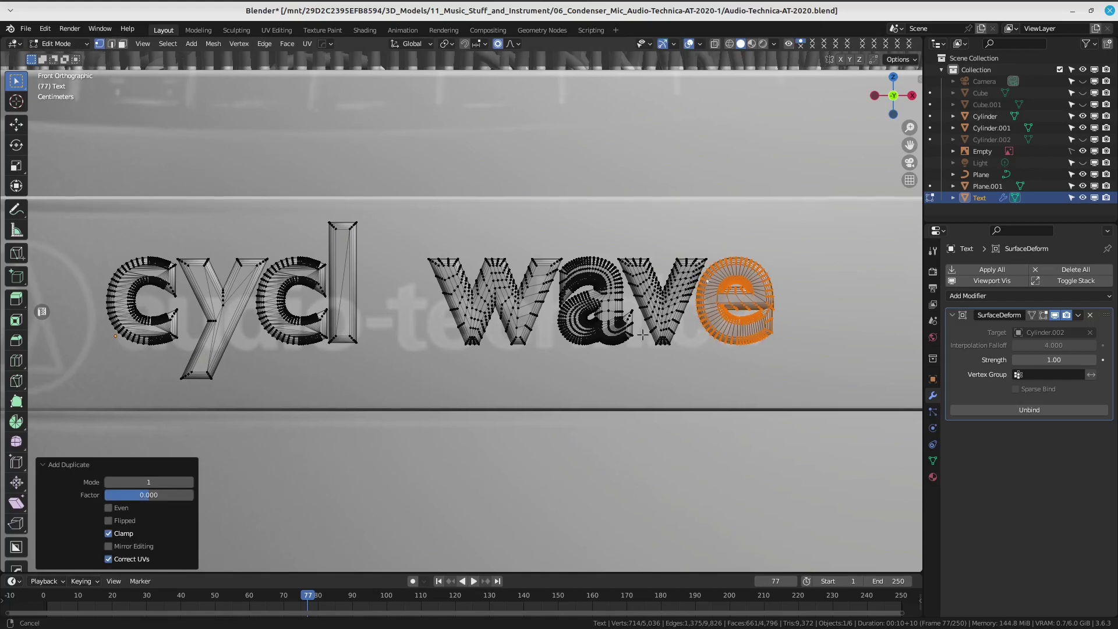
key(g)
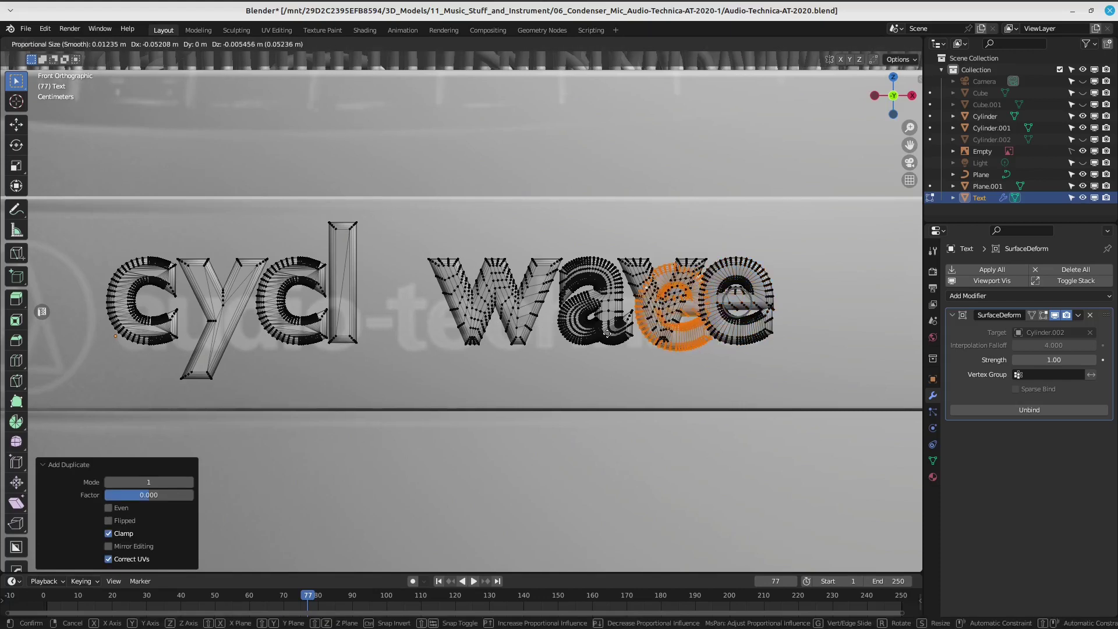
key(x)
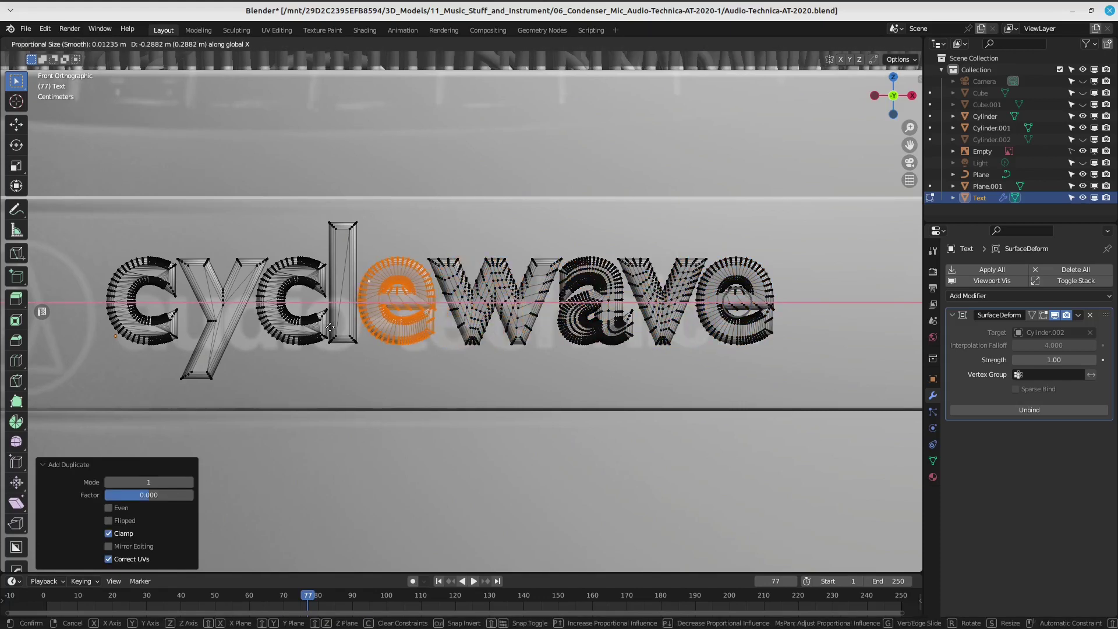
click(331, 328)
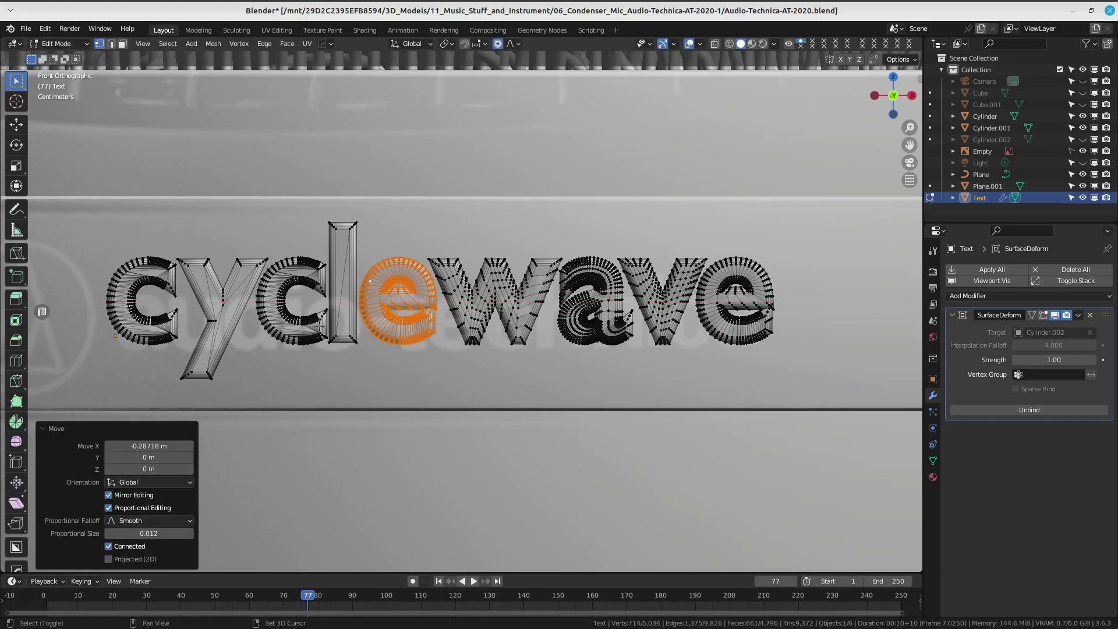
scroll(508, 300, up, 3)
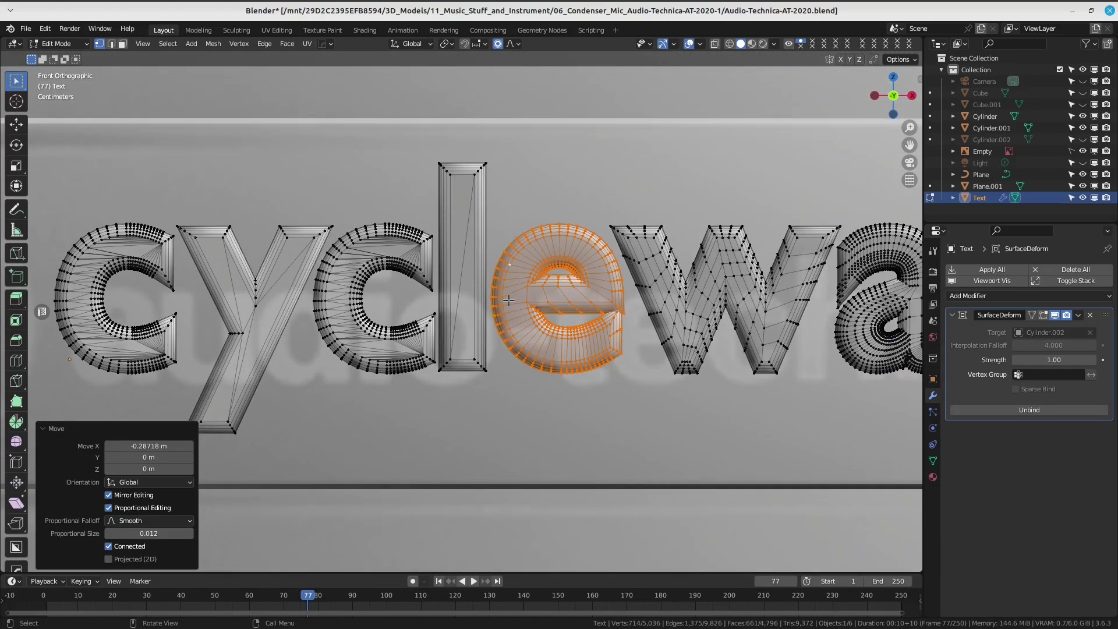
Select the l's front face and add four evenly spaced horizontal loop cuts.
scroll(509, 300, up, 1)
scroll(509, 300, up, 1)
scroll(509, 300, up, 1)
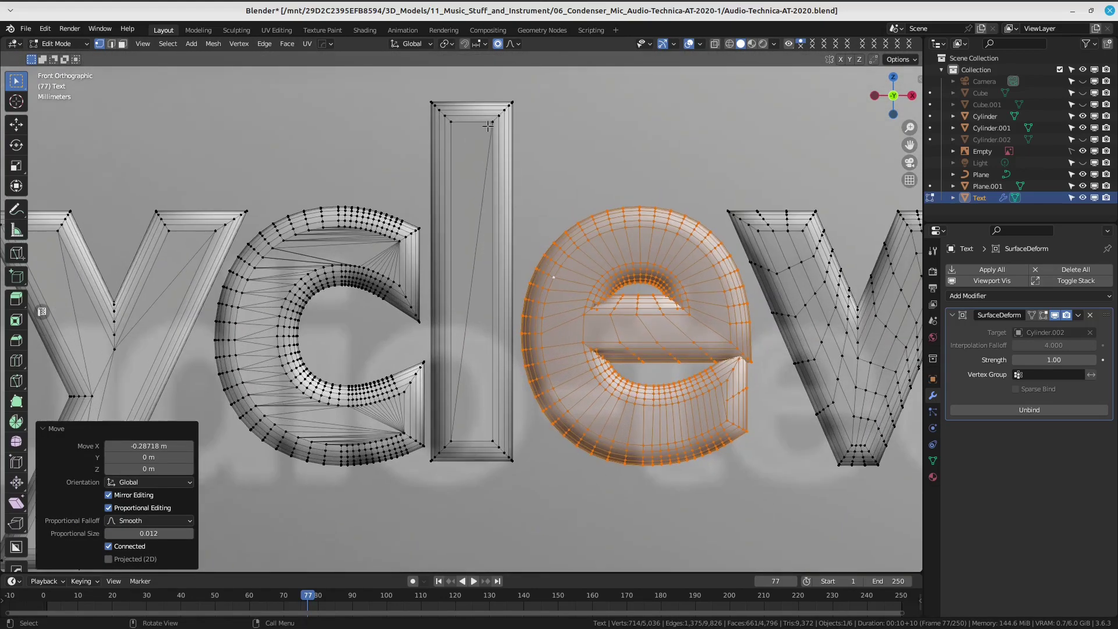
click(491, 123)
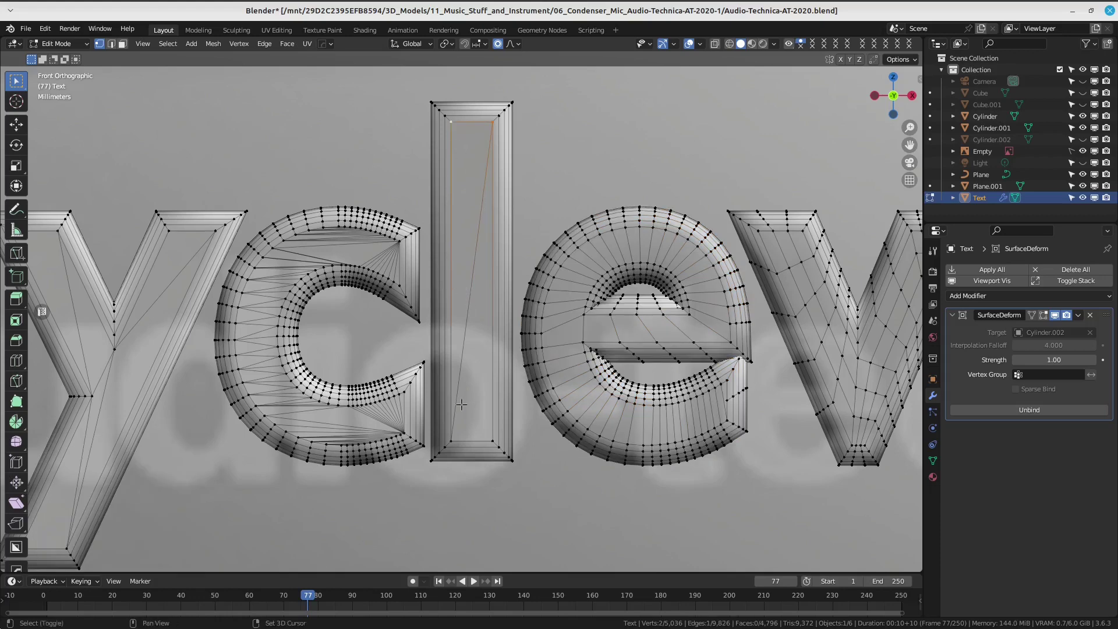
shift+click(465, 436)
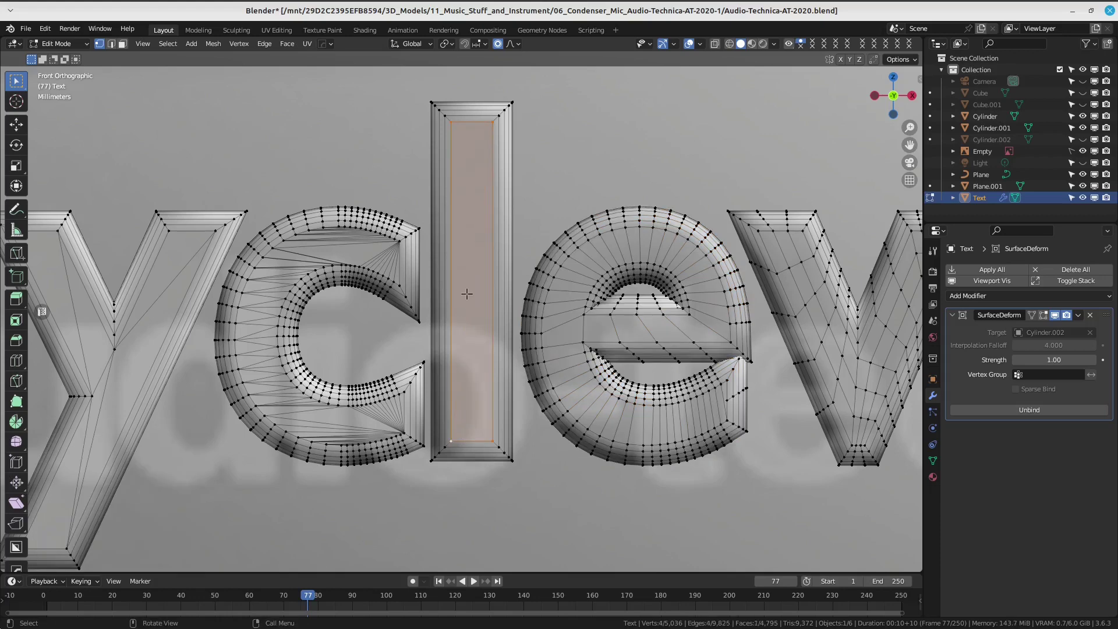
key(ctrl+r)
scroll(481, 179, up, 1)
scroll(481, 179, up, 1)
scroll(481, 178, up, 1)
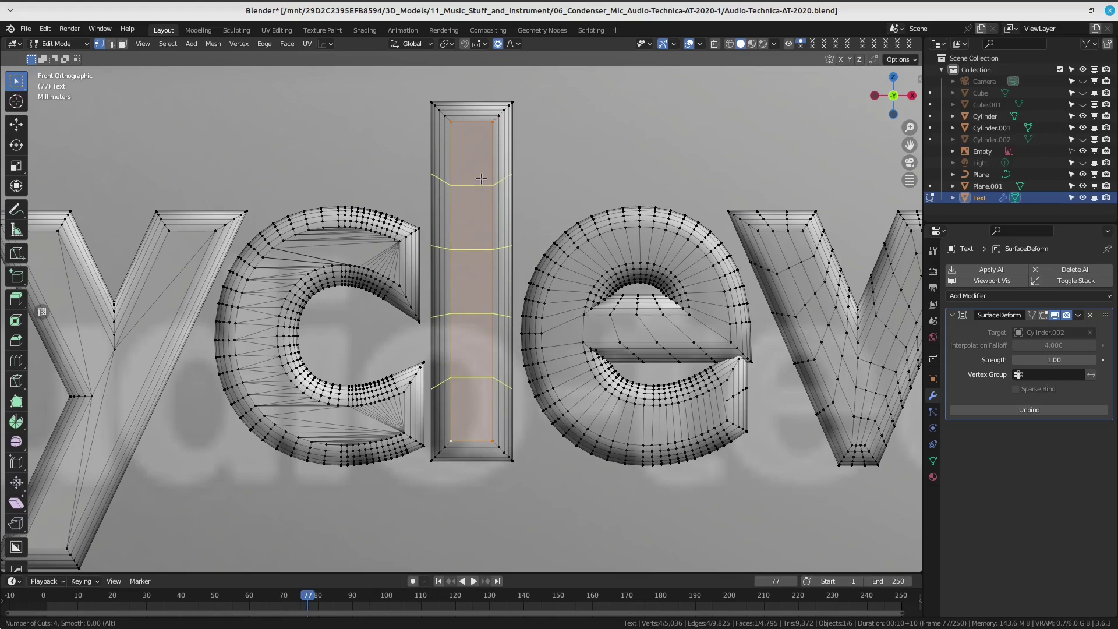
click(481, 179)
right_click(481, 178)
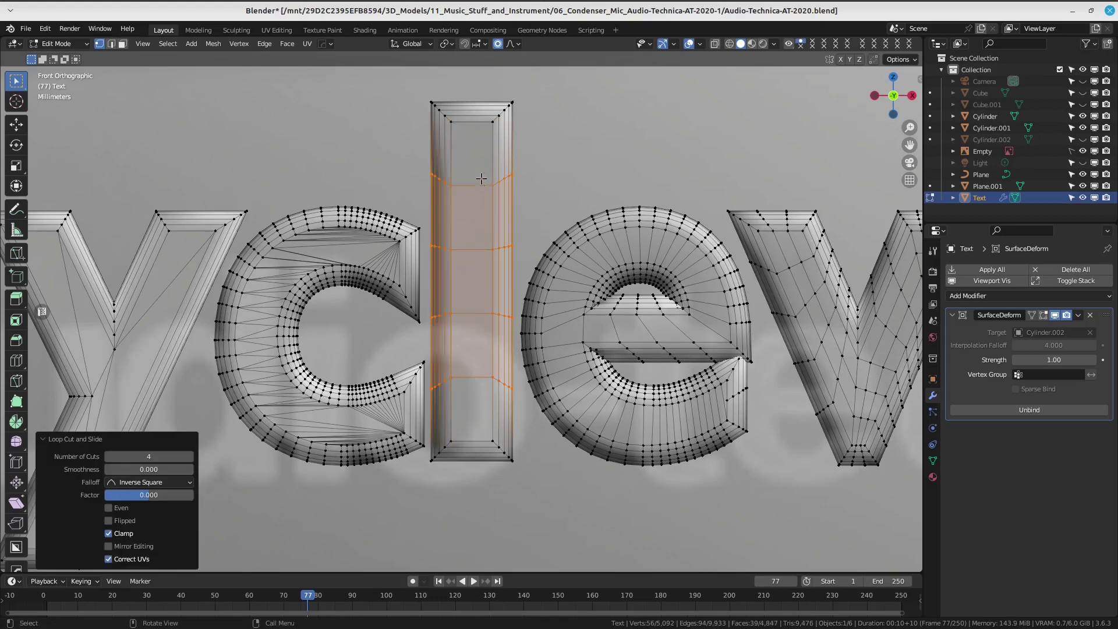
Add six evenly spaced vertical loop cuts down the l's stem.
key(ctrl+r)
scroll(464, 121, up, 3)
scroll(464, 121, up, 2)
click(464, 121)
right_click(464, 121)
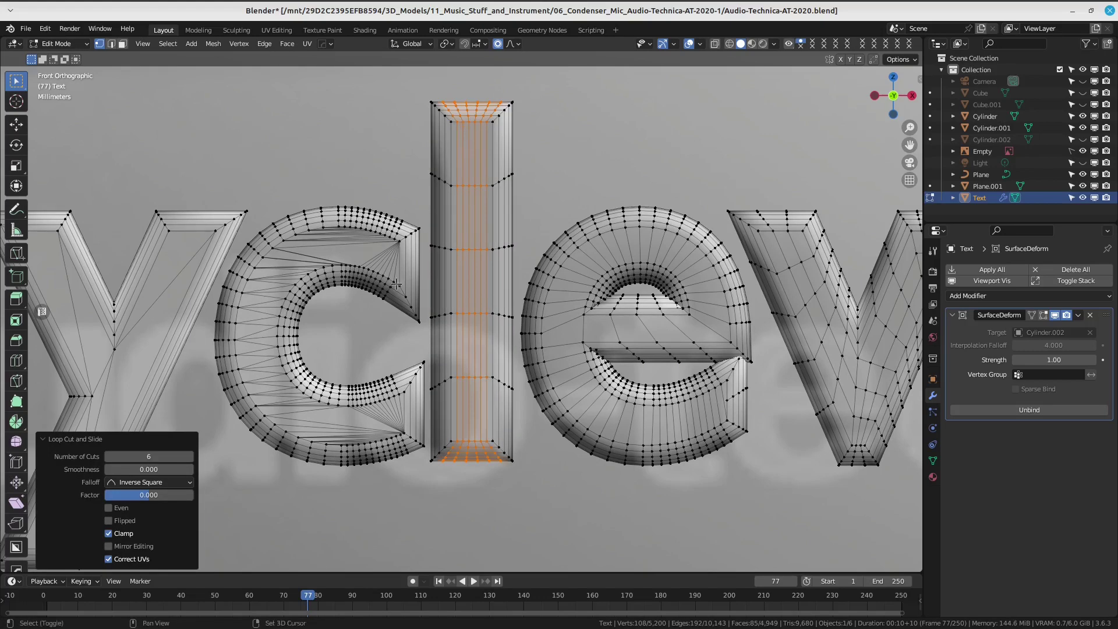
scroll(487, 324, down, 4)
scroll(487, 324, down, 3)
scroll(487, 324, up, 5)
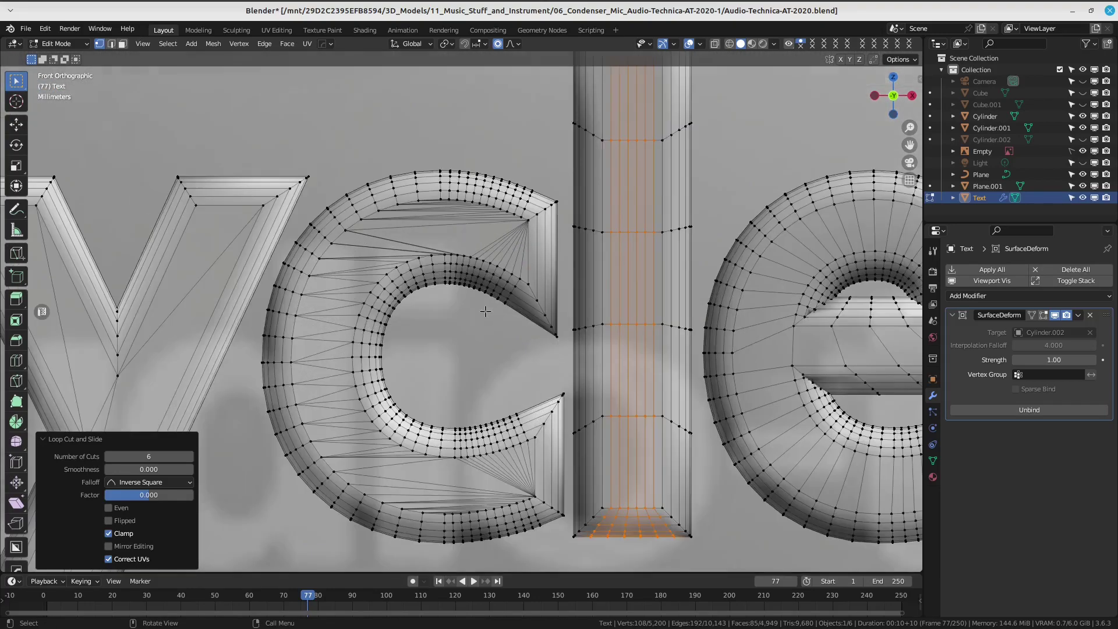
scroll(495, 314, up, 2)
click(510, 268)
scroll(534, 291, up, 1)
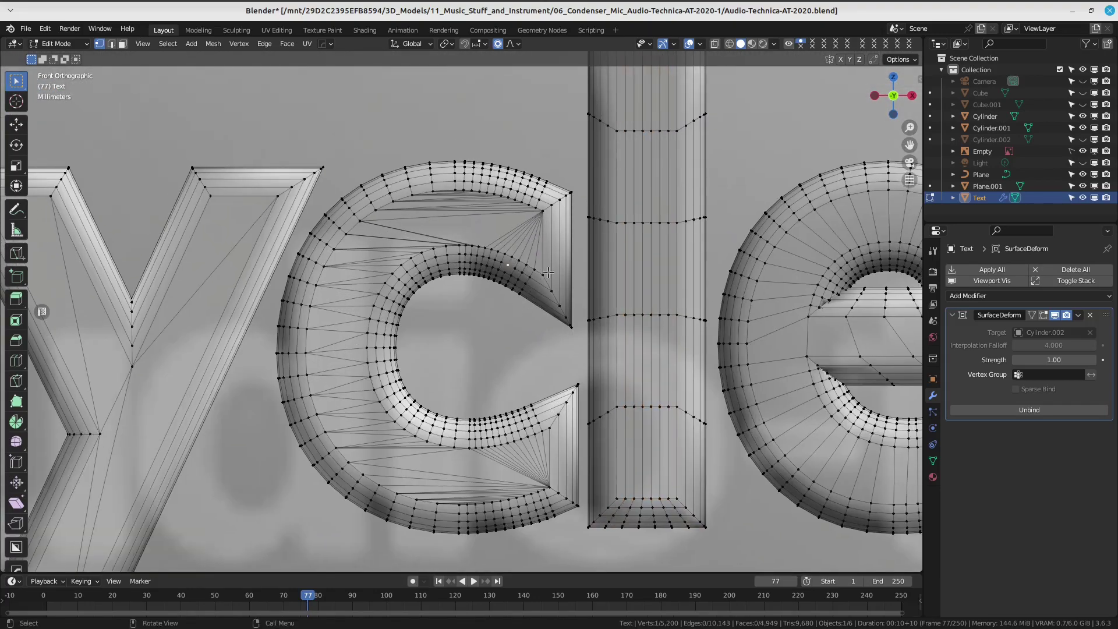
Brush-select the triangle-fan faces across the front of the c in face select mode.
key(c)
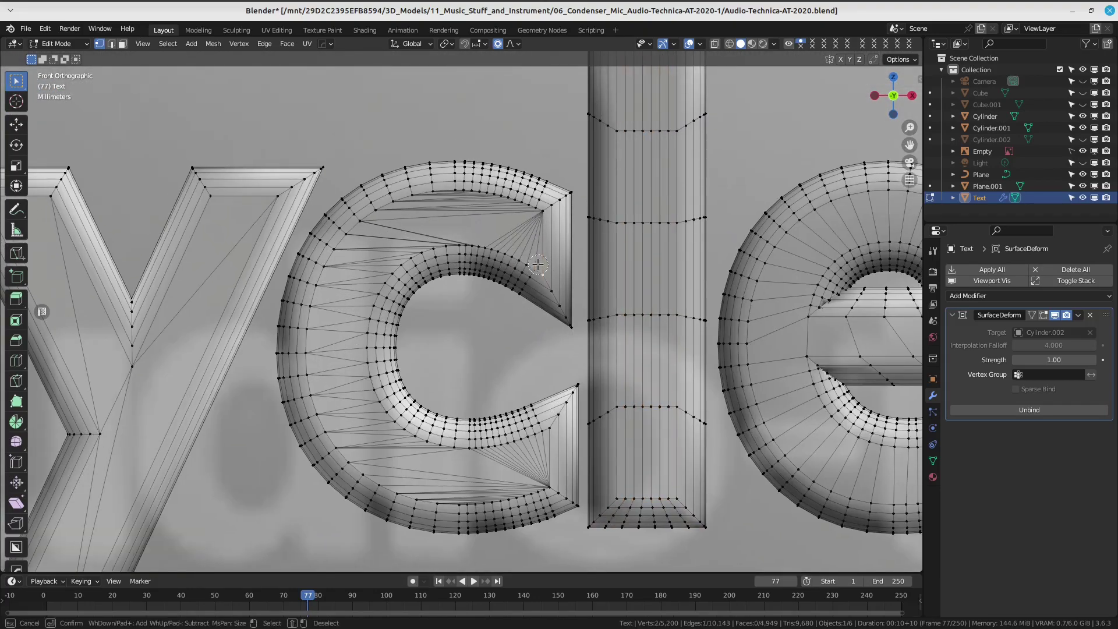
drag(499, 243, 467, 239)
right_click(466, 238)
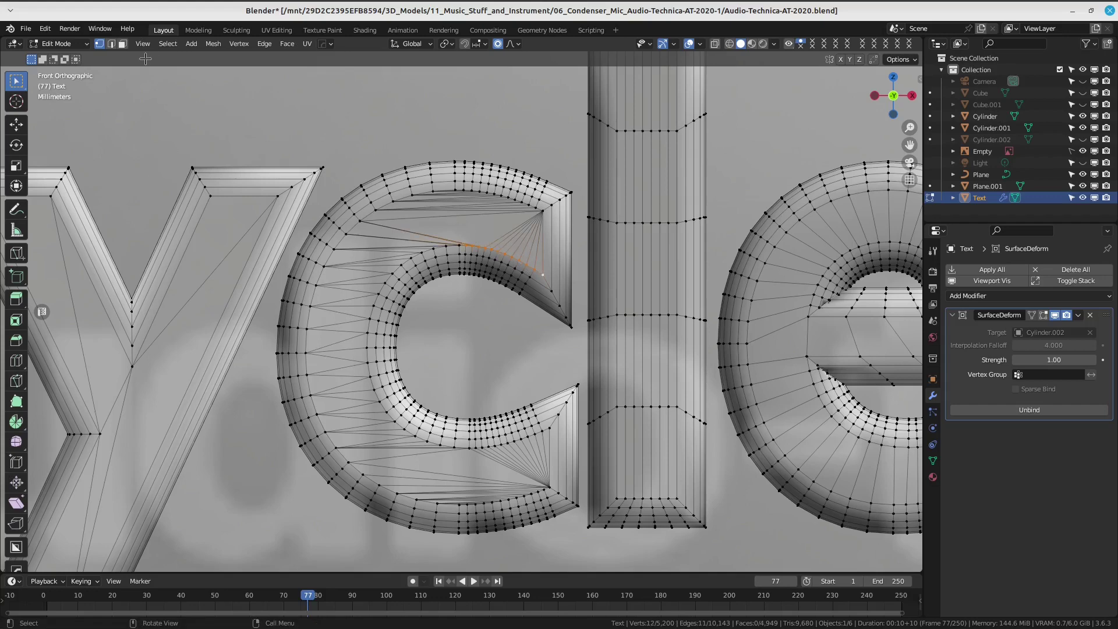
click(124, 45)
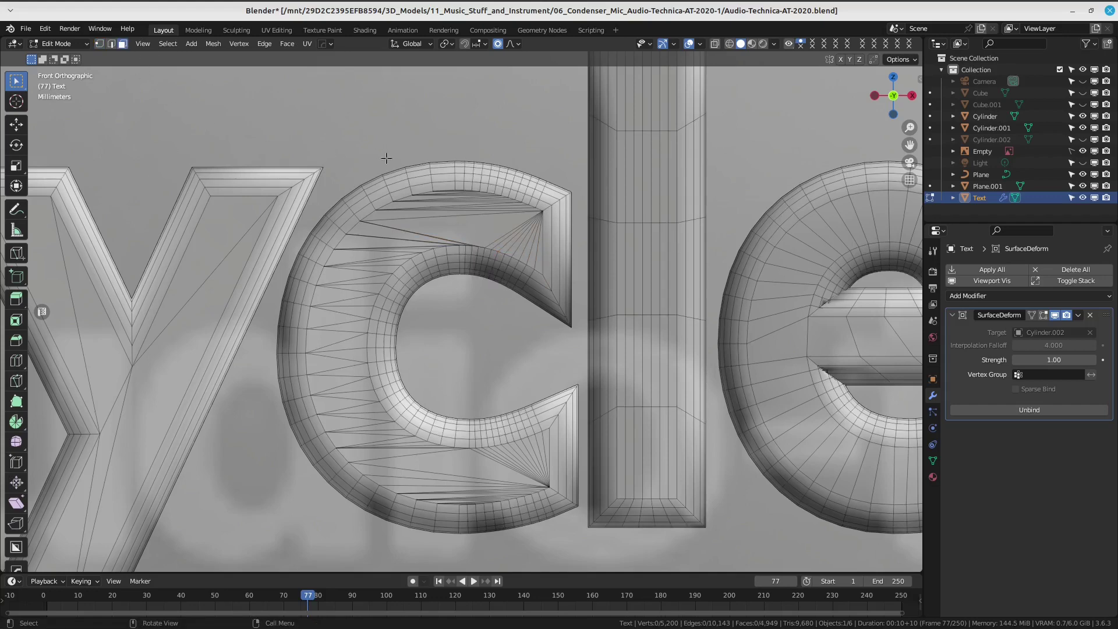
key(c)
click(519, 233)
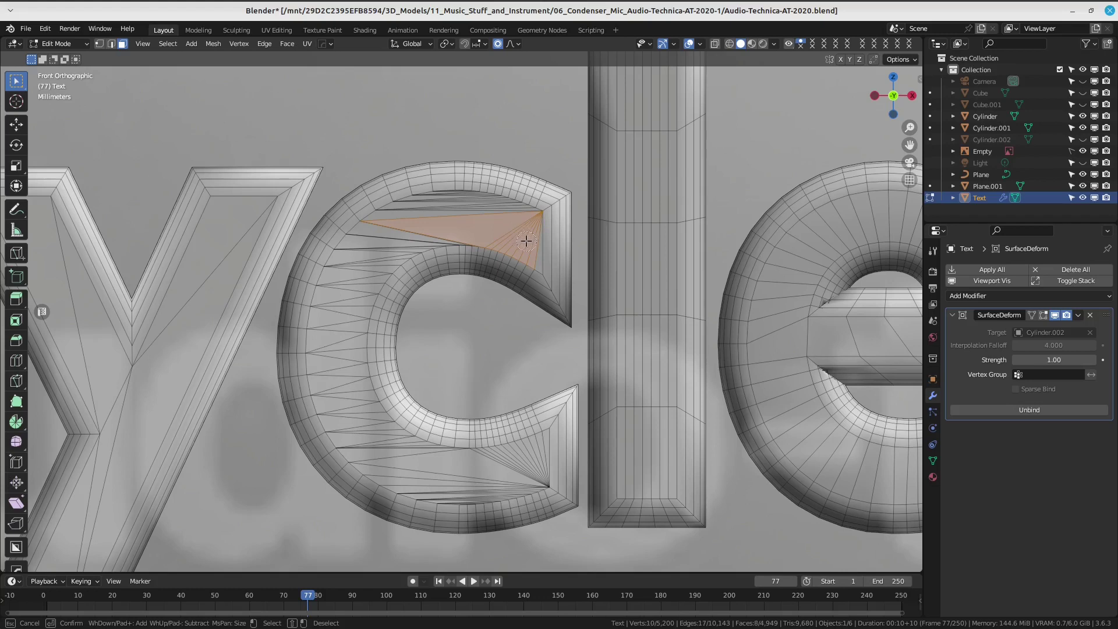
mouse_move(516, 229)
mouse_down()
mouse_move(464, 202)
mouse_move(359, 274)
mouse_up()
mouse_move(343, 330)
mouse_down()
mouse_move(361, 429)
mouse_move(460, 469)
mouse_up()
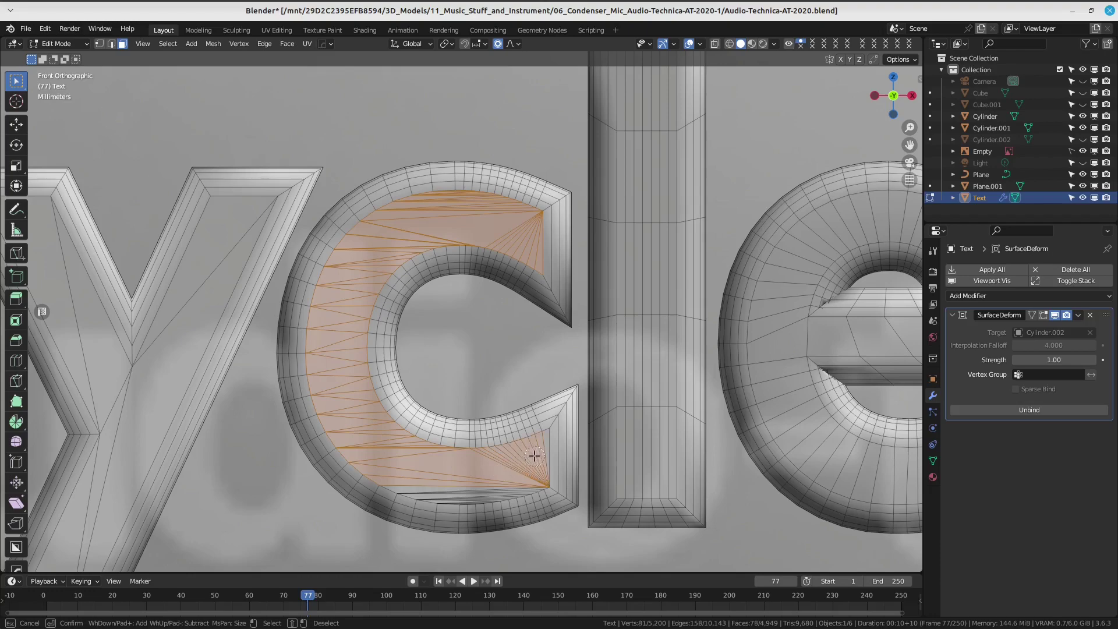
key(Escape)
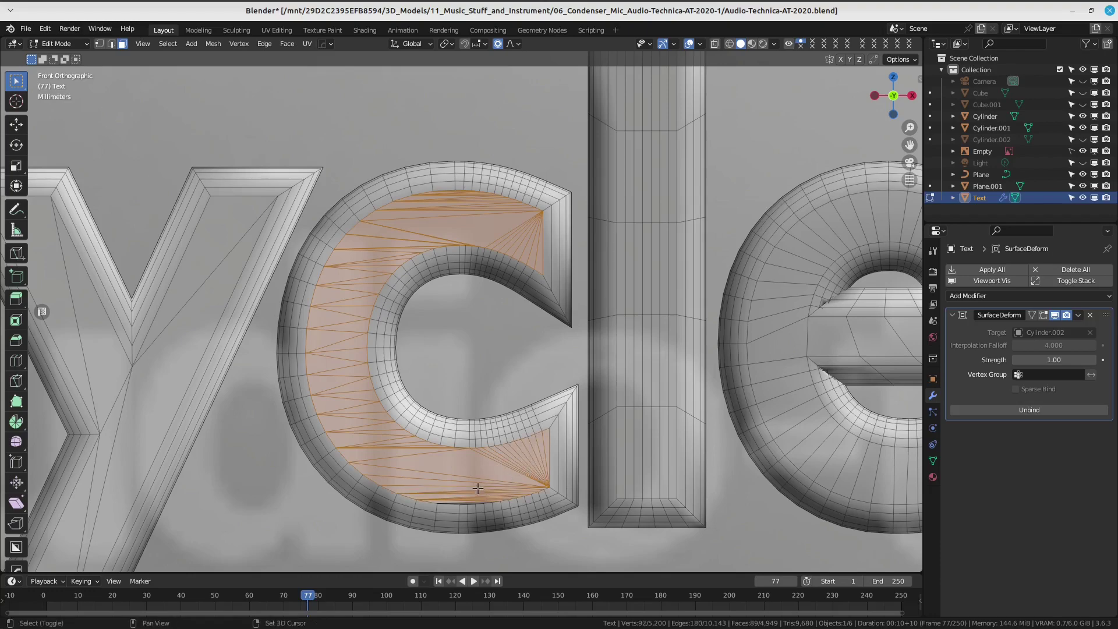
Add the leftover fan faces along the c's bottom edge to the selection.
ctrl+middle_drag(479, 492, 458, 292)
scroll(459, 292, up, 1)
key(c)
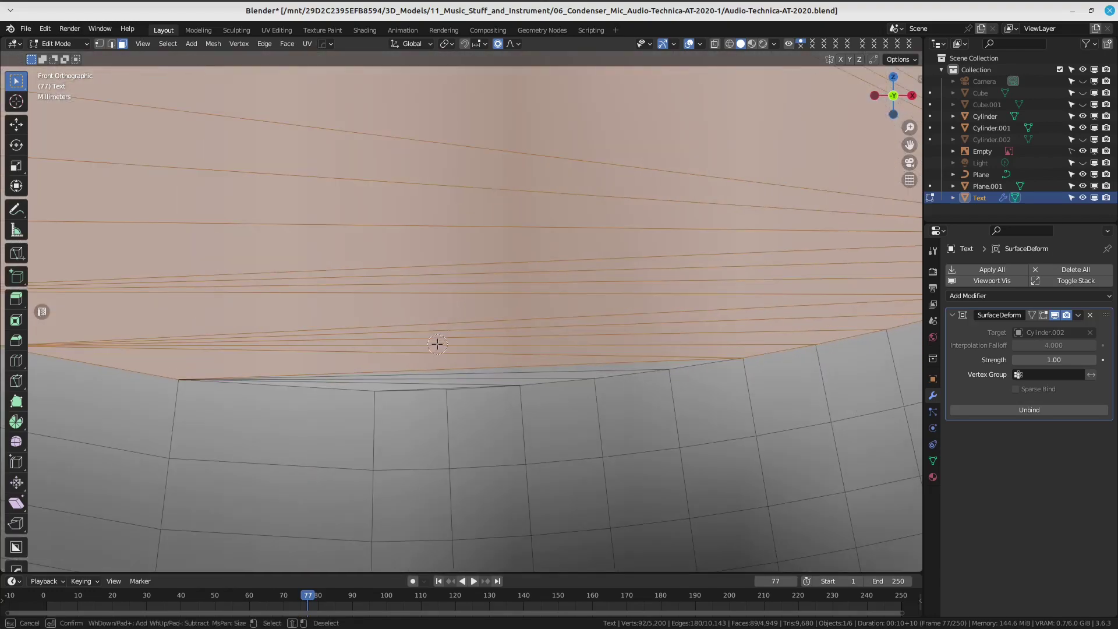
drag(442, 367, 444, 379)
key(Escape)
scroll(429, 332, down, 4)
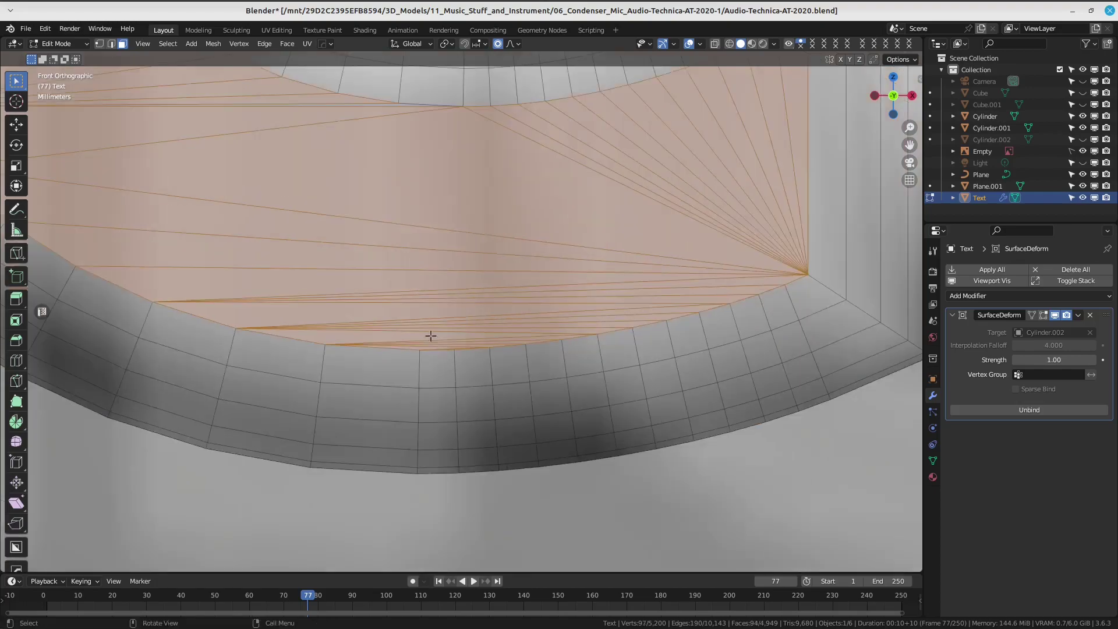
scroll(427, 224, down, 2)
scroll(350, 233, up, 2)
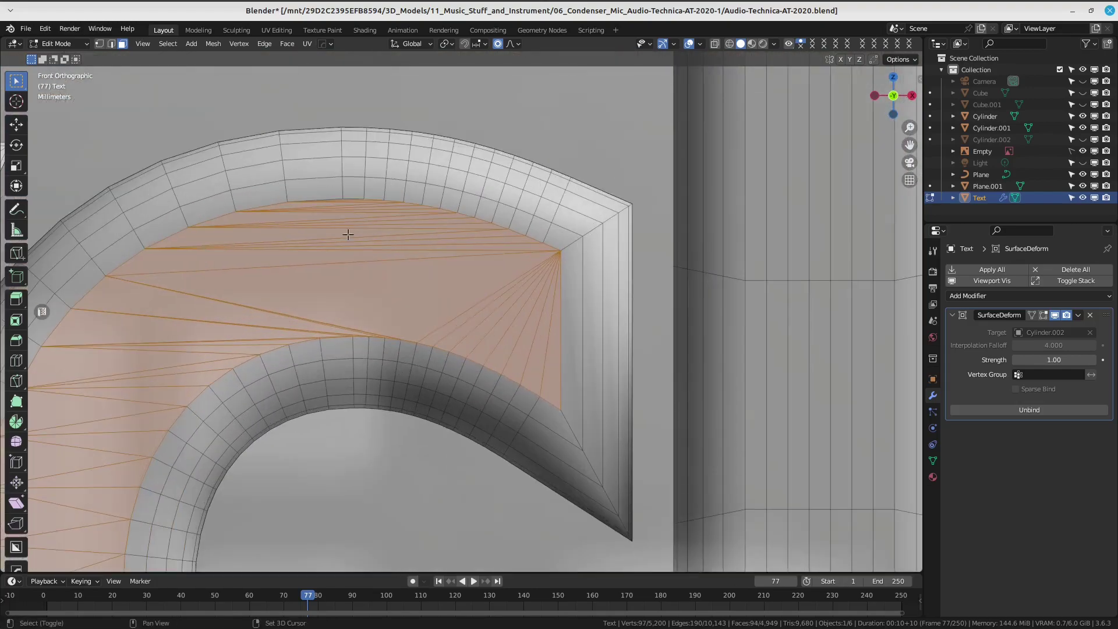
scroll(437, 305, up, 3)
scroll(598, 207, up, 2)
shift+click(608, 195)
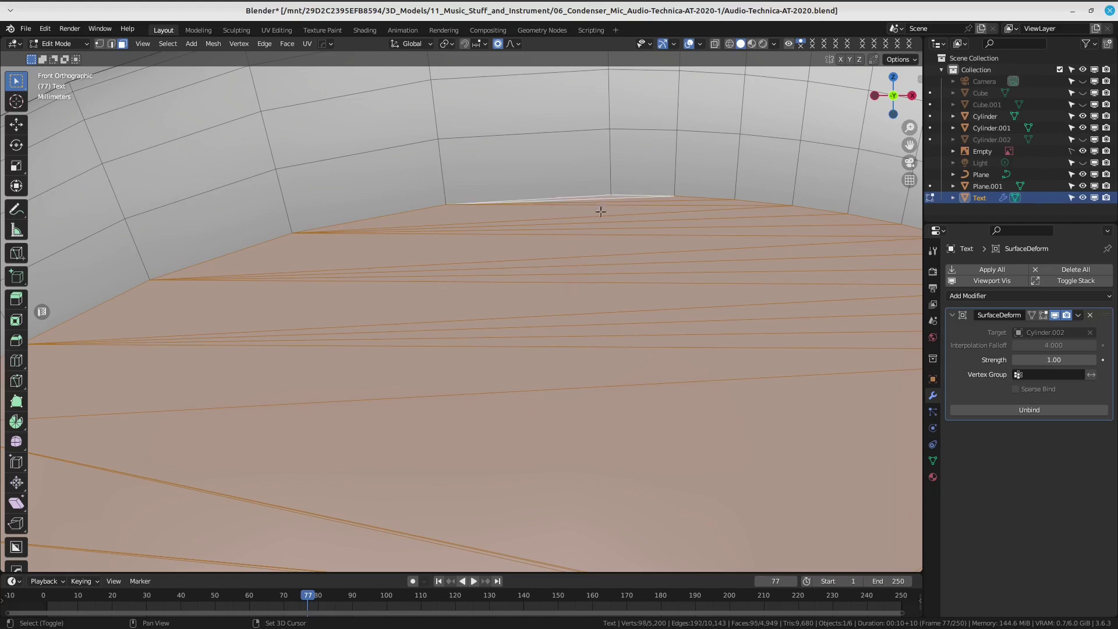
scroll(599, 210, down, 4)
scroll(479, 259, down, 2)
scroll(467, 242, up, 1)
Delete the selected fan faces, leaving the c's front open.
key(x)
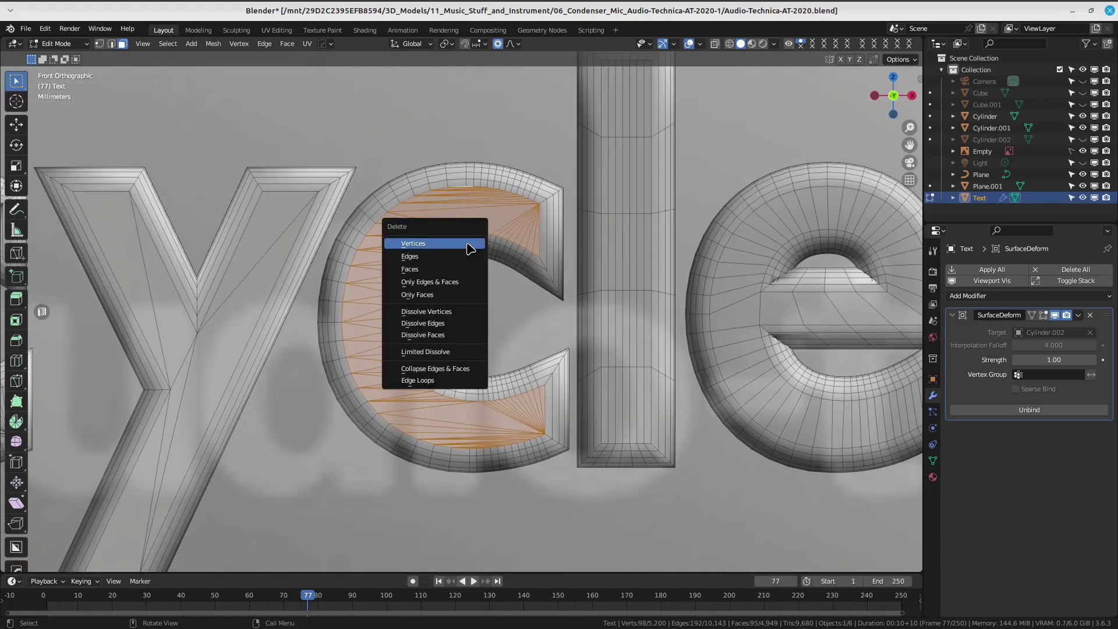
click(463, 272)
key(1)
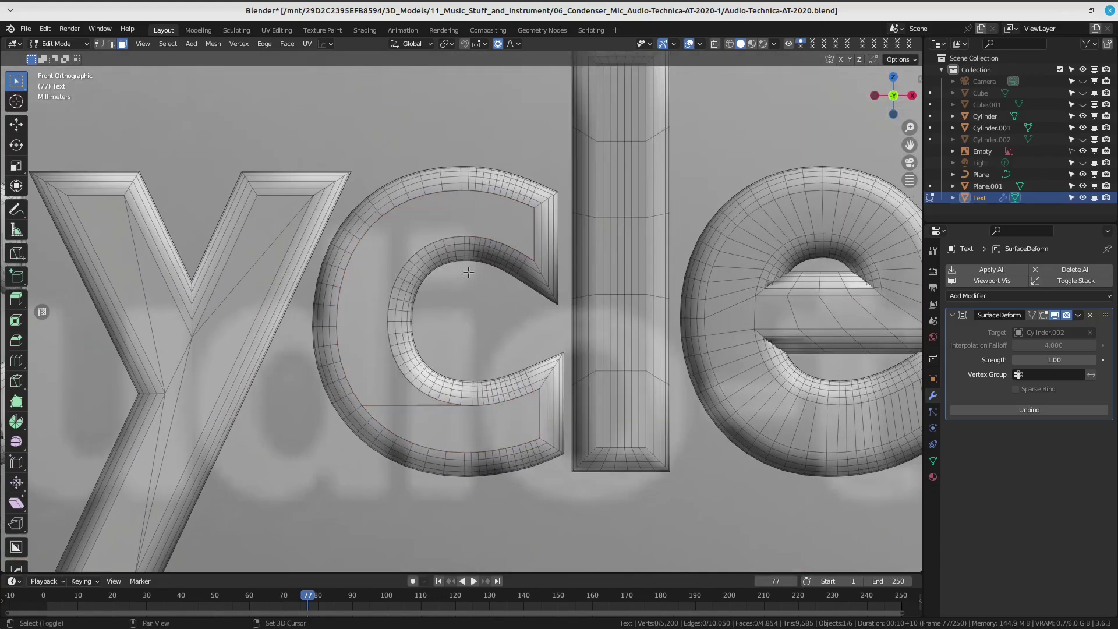
scroll(443, 233, up, 1)
Fill the c's upper arc gap with quad faces between opposite vertices.
scroll(576, 201, up, 2)
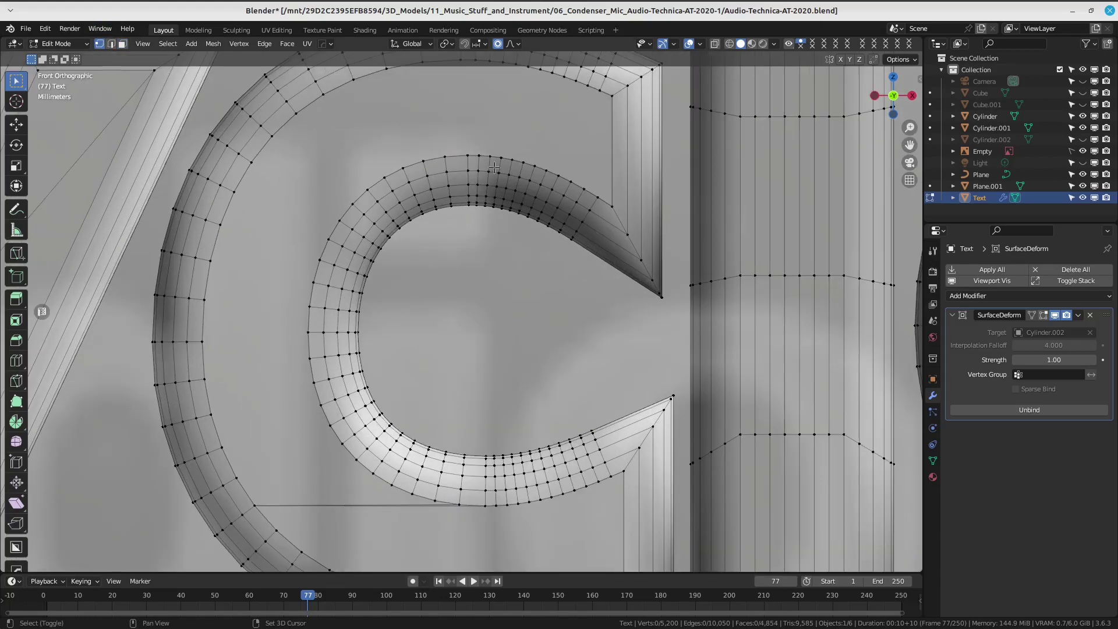
scroll(577, 201, up, 1)
click(528, 178)
shift+click(529, 288)
scroll(511, 293, down, 3)
key(f)
key(f)
key(f)
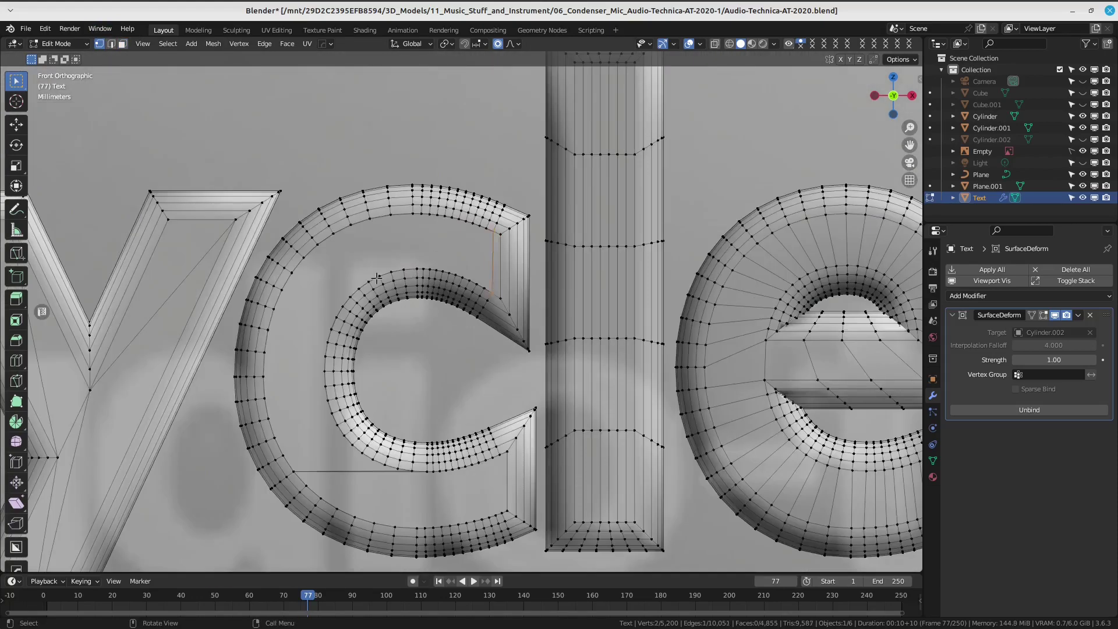
key(f)
key(f)
key(f)
key(f)
key(f)
key(f)
key(f)
key(f)
key(f)
key(f)
key(f)
key(f)
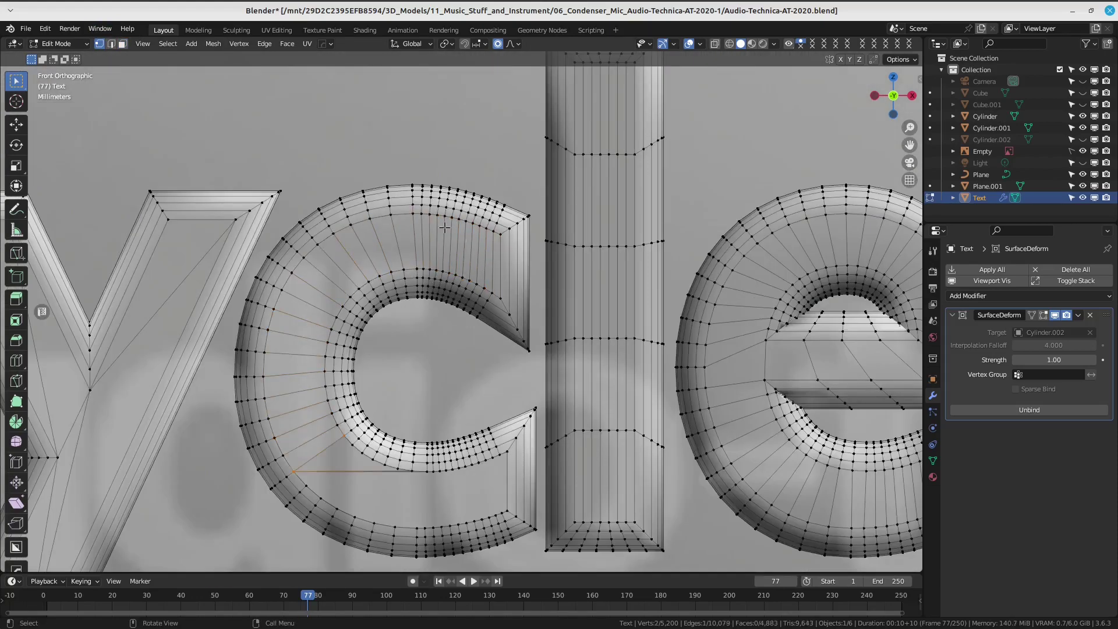
scroll(373, 338, up, 3)
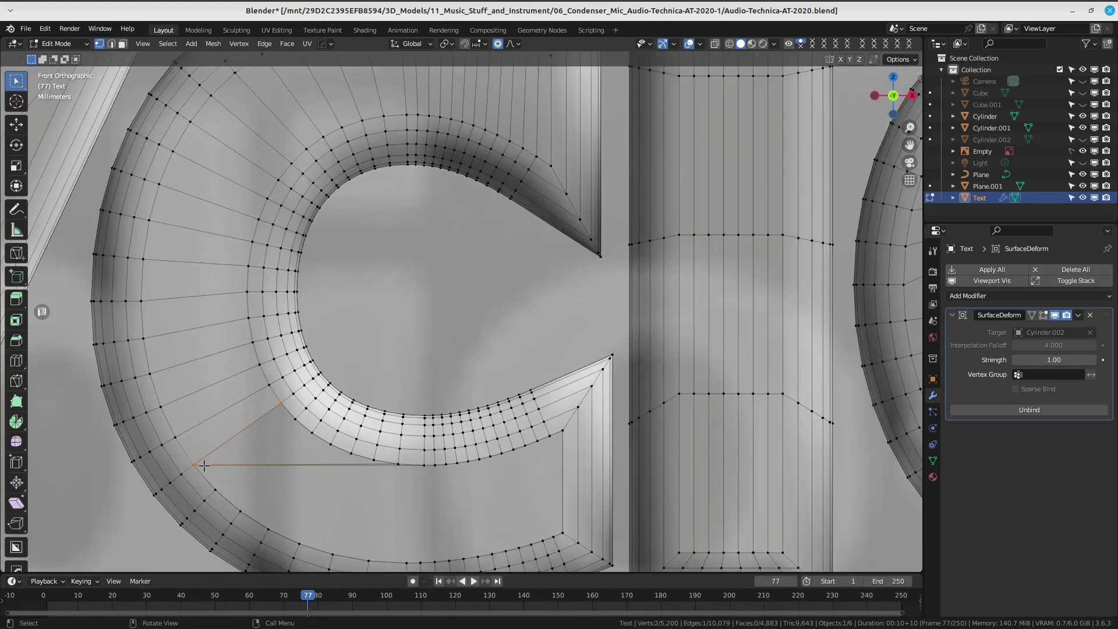
Delete the stray ripped vertex and fill the lower gap with quad faces.
key(v)
click(286, 482)
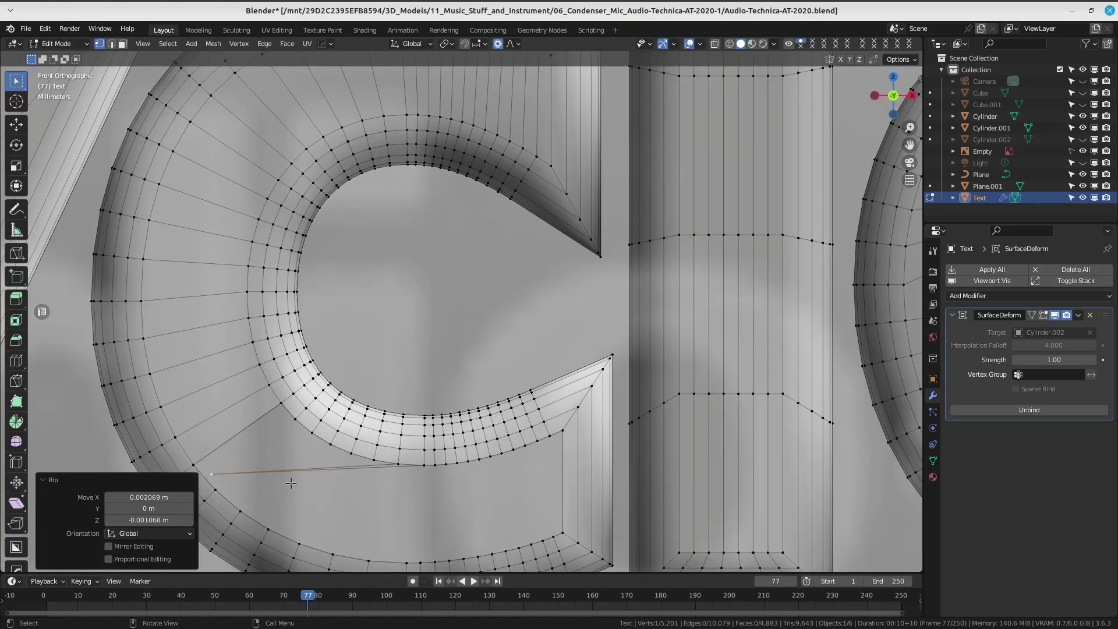
key(x)
click(282, 458)
mouse_move(273, 420)
shift+middle_down()
mouse_move(319, 395)
mouse_move(281, 319)
shift+middle_up()
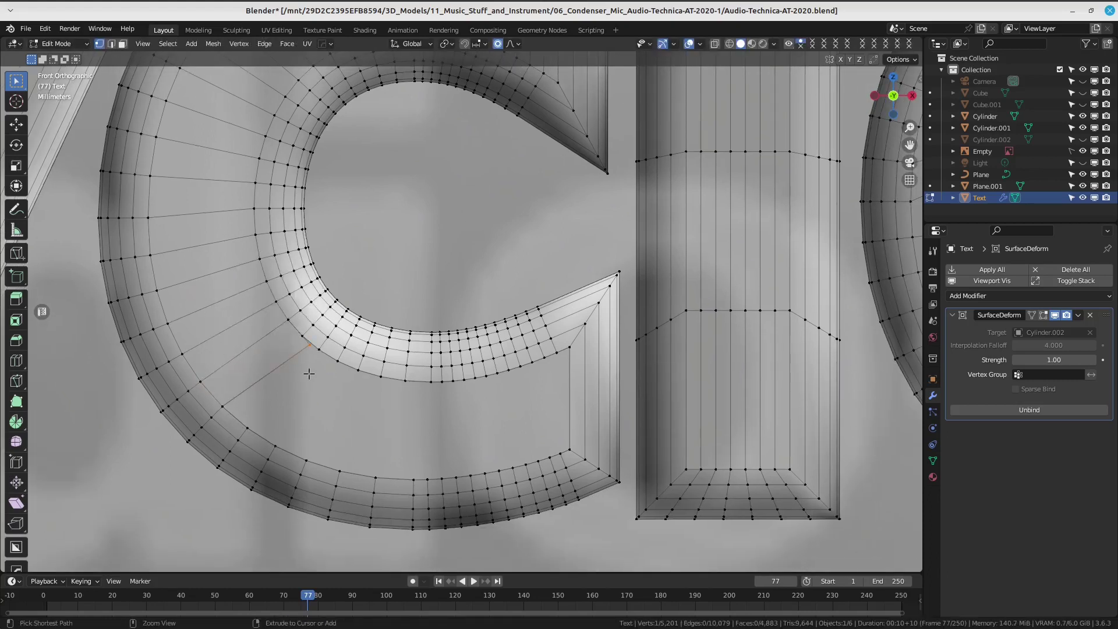
shift+click(281, 320)
key(f)
key(f)
key(f)
key(f)
key(f)
key(f)
key(f)
key(f)
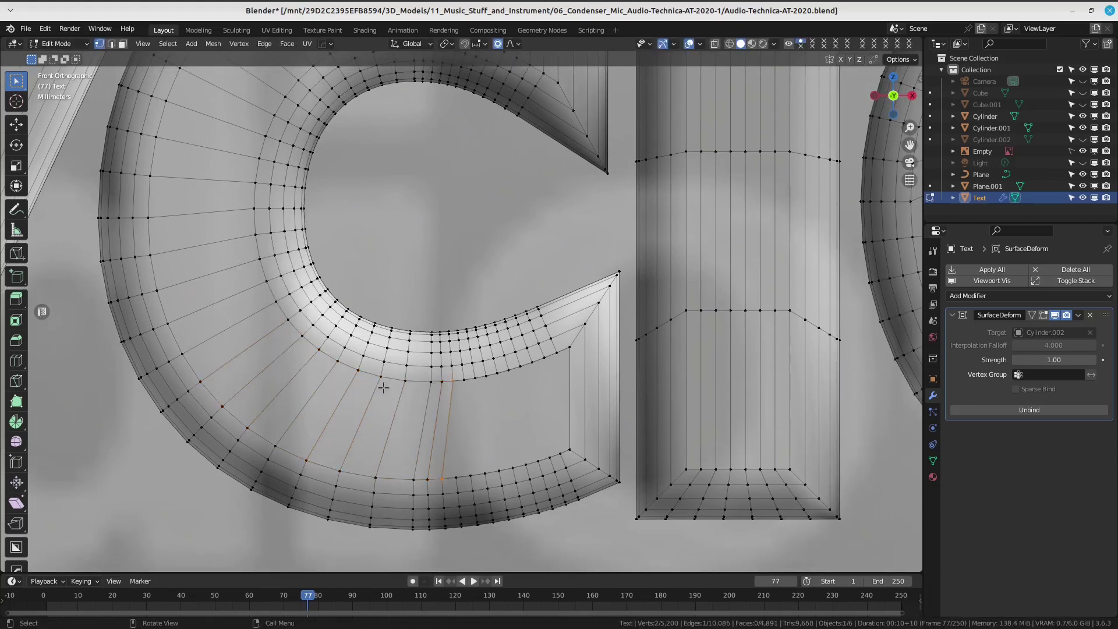
key(f)
key(f)
key(f)
key(f)
key(f)
key(f)
key(f)
key(f)
key(f)
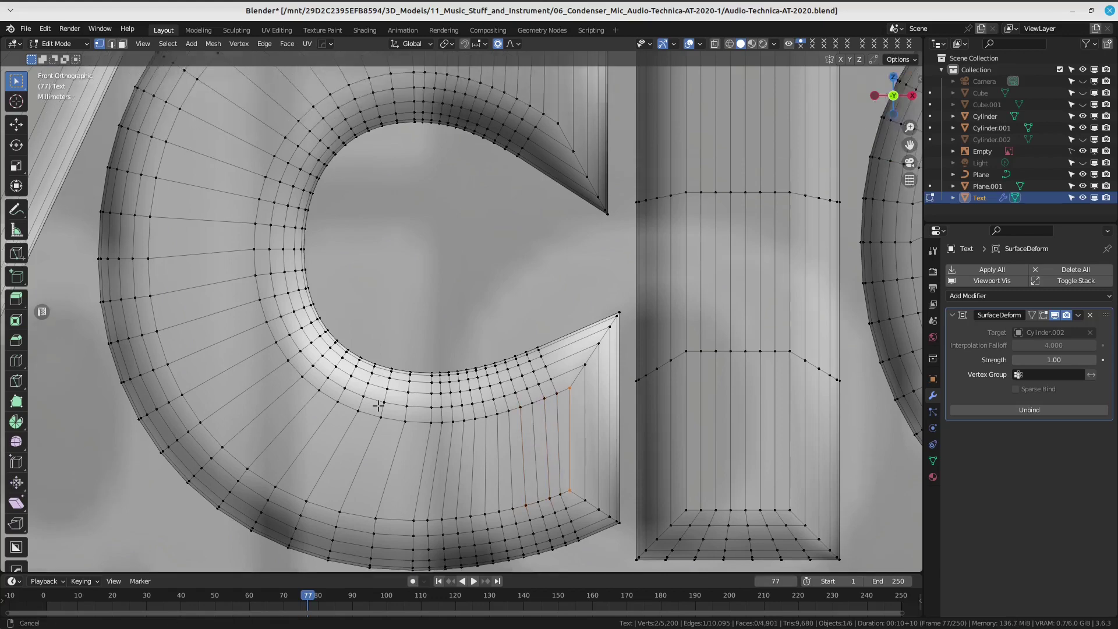
scroll(481, 455, down, 2)
Add four evenly centred edge loops following the c's curve.
key(ctrl+r)
scroll(481, 455, up, 3)
click(481, 456)
right_click(481, 455)
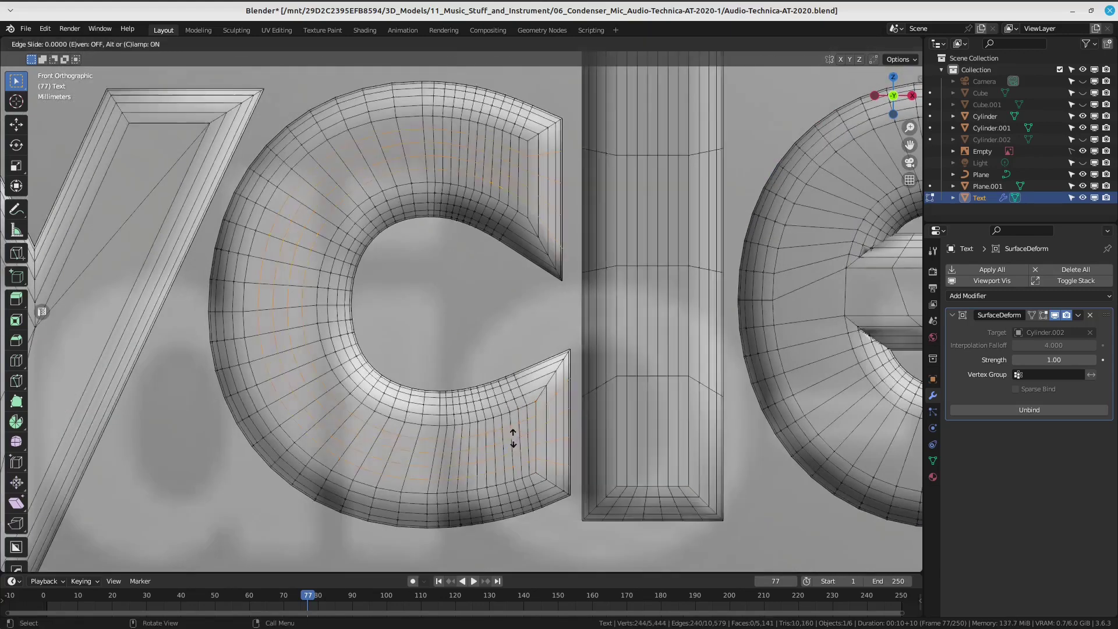
shift+middle_drag(496, 317, 504, 280)
scroll(482, 354, down, 1)
ctrl+scroll(482, 354, up, 5)
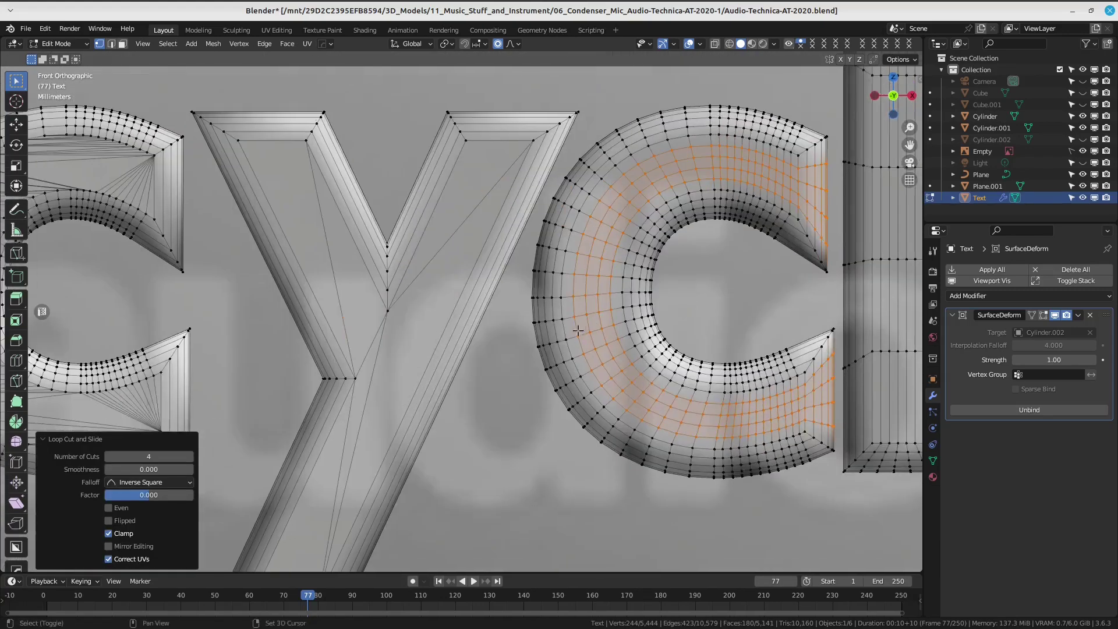
scroll(466, 338, down, 2)
scroll(349, 332, down, 2)
click(294, 326)
Delete the whole original first c.
key(ctrl+l)
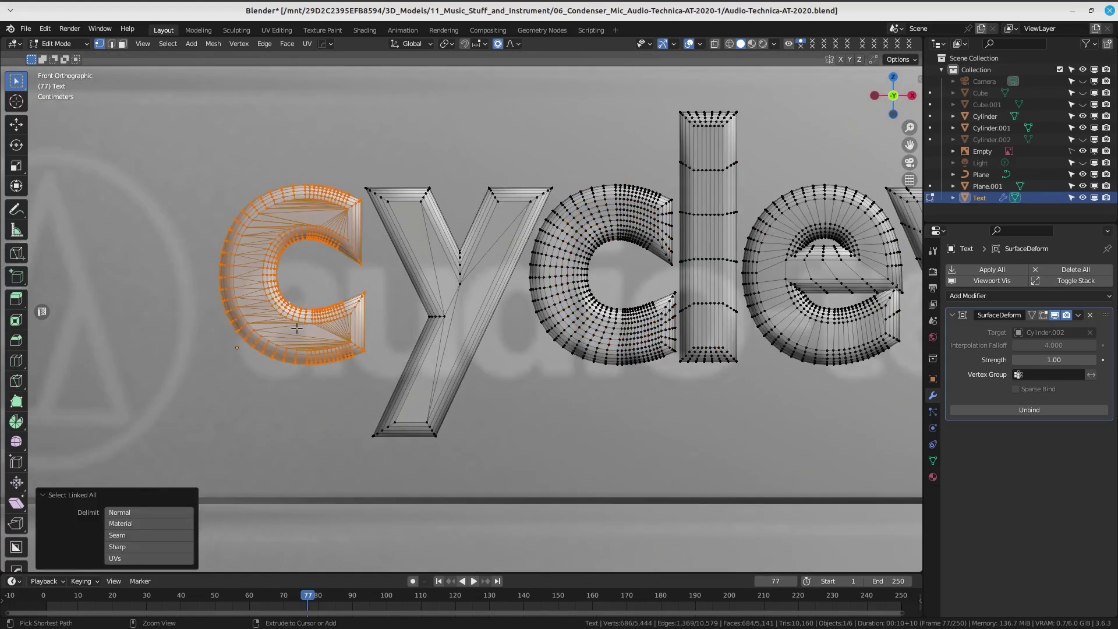
key(x)
click(297, 334)
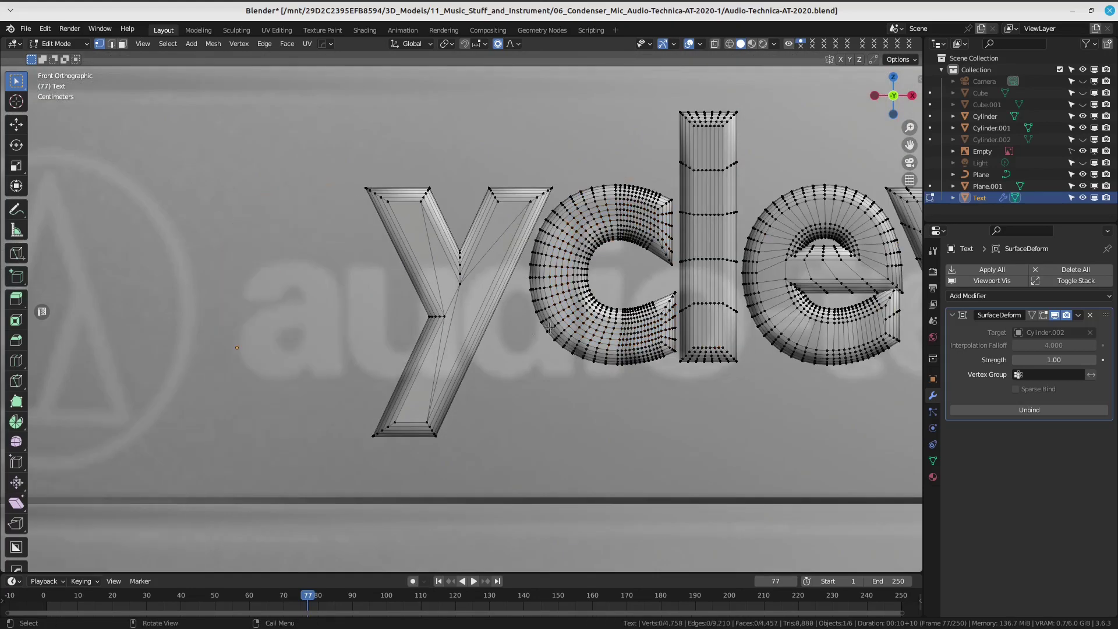
Duplicate the cleaned-up c and move it 0.127 m left along X into the first c's place.
key(ctrl+l)
key(g)
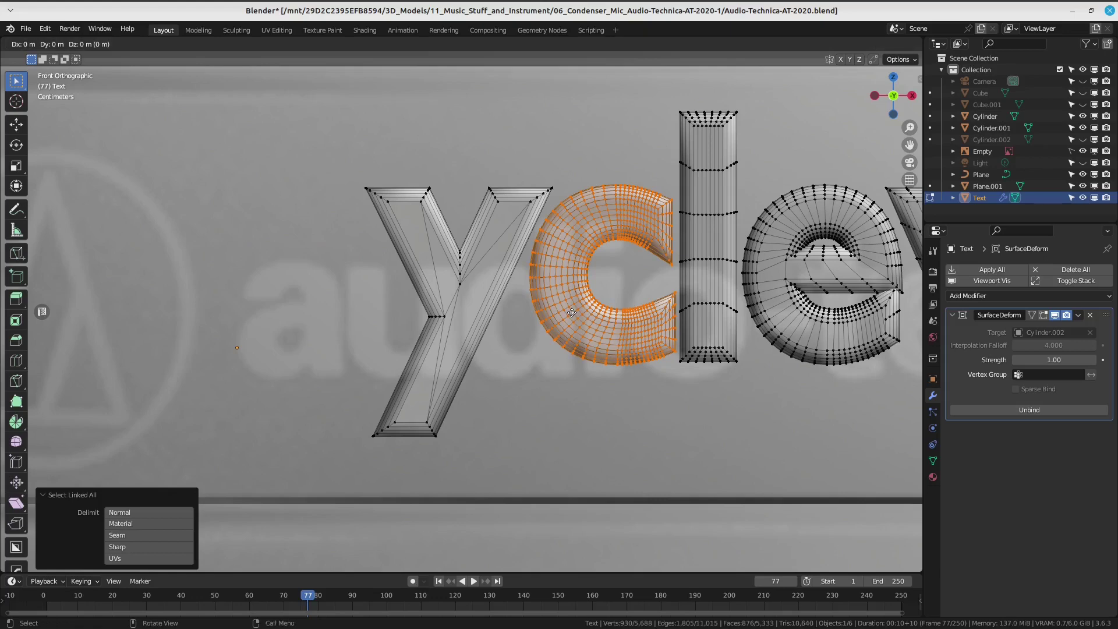
key(x)
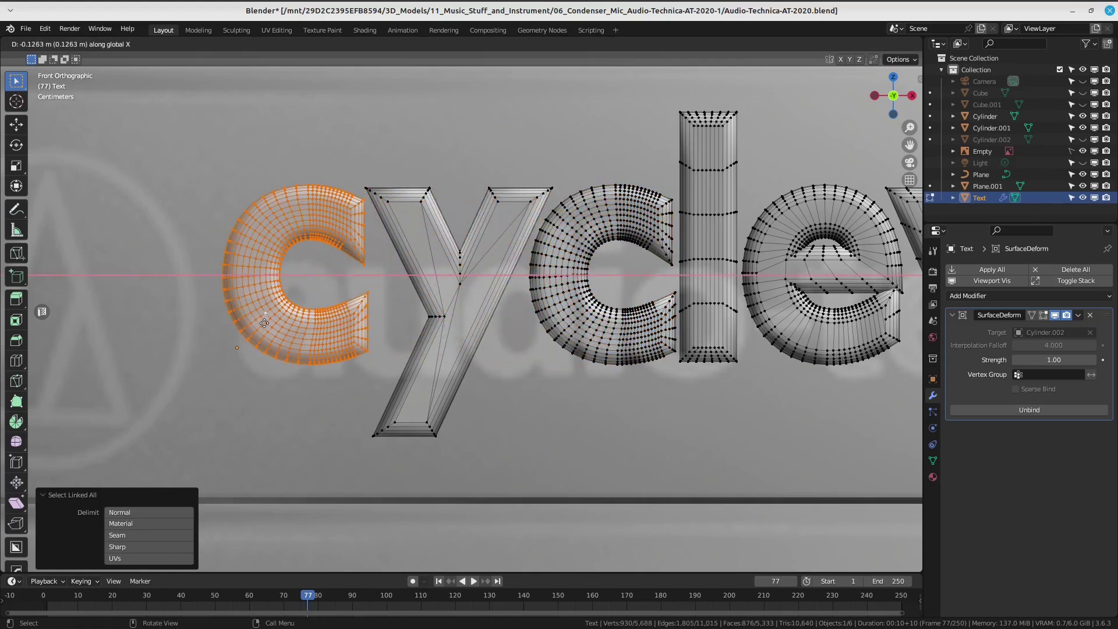
click(262, 321)
scroll(261, 321, down, 3)
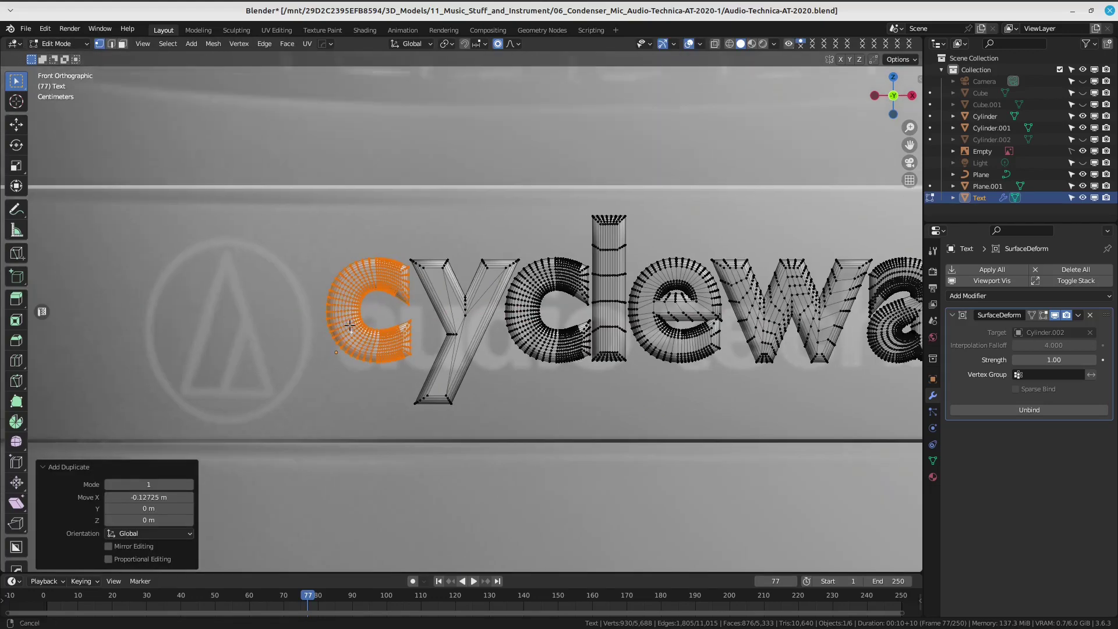
key(ctrl+Tab)
key(Escape)
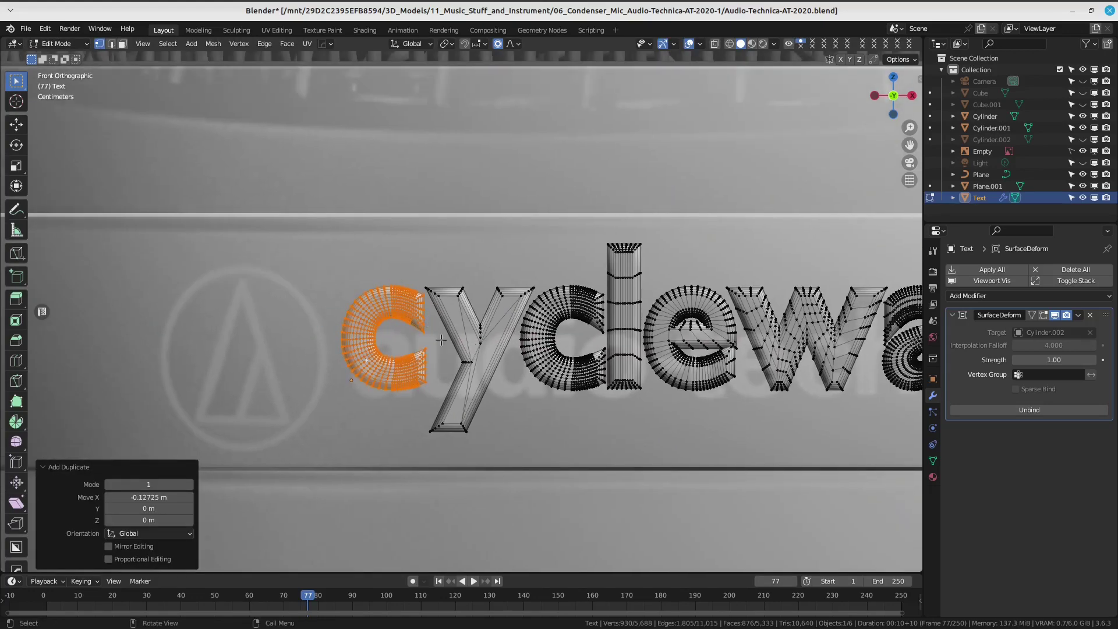
scroll(453, 302, up, 6)
Select and delete five front faces of the y.
click(122, 44)
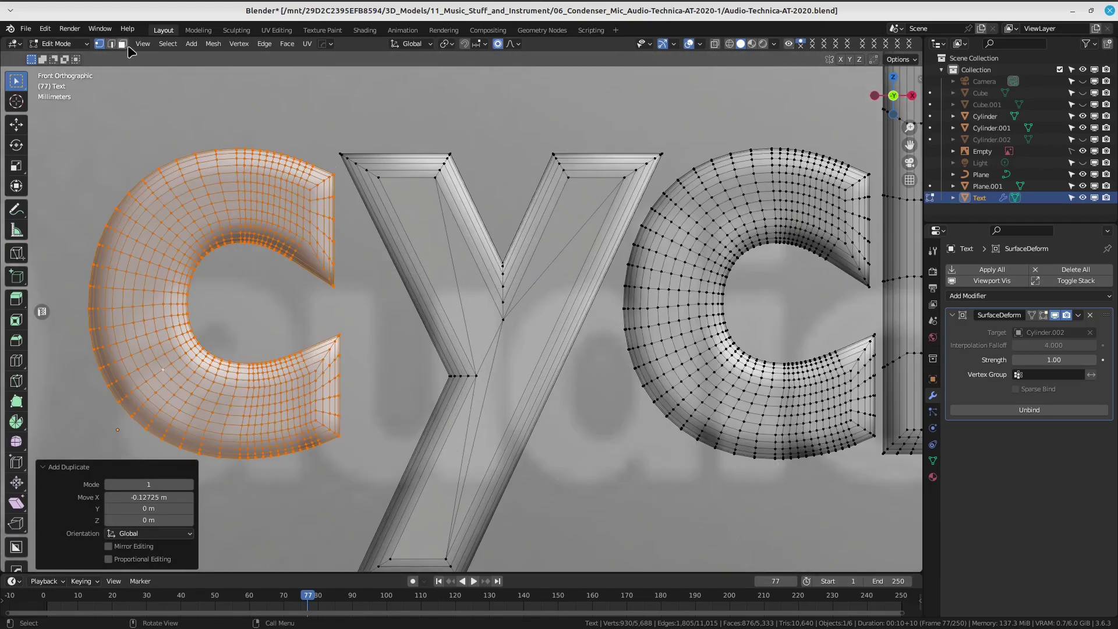
click(429, 251)
shift+click(483, 324)
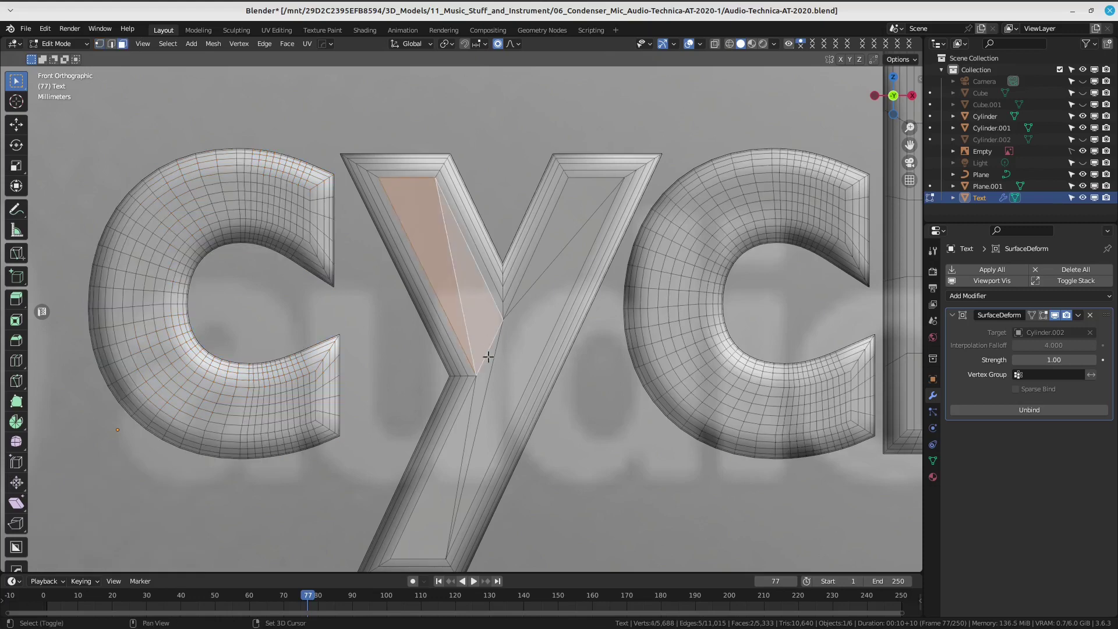
shift+click(489, 357)
shift+click(521, 350)
shift+click(542, 249)
shift+middle_drag(466, 382, 510, 228)
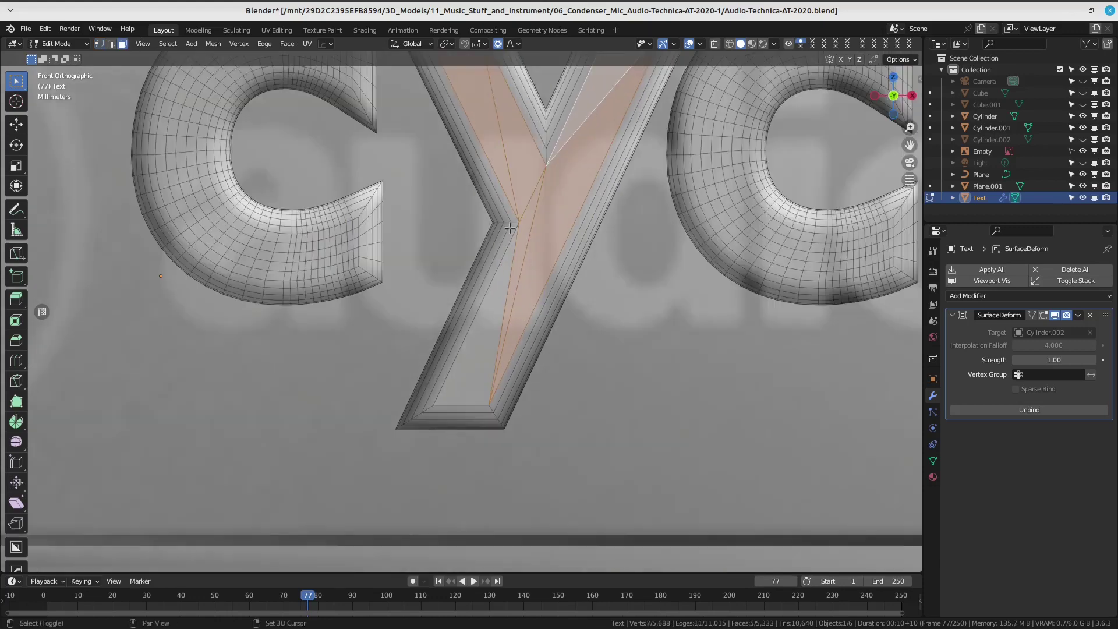
key(x)
click(489, 355)
scroll(489, 355, down, 3)
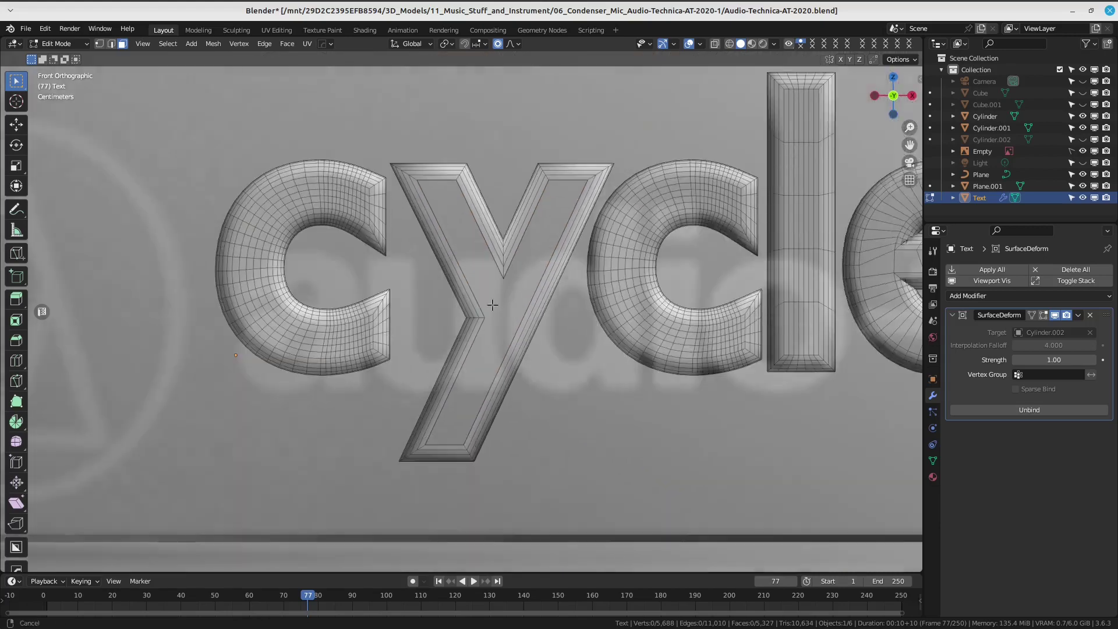
scroll(490, 304, down, 2)
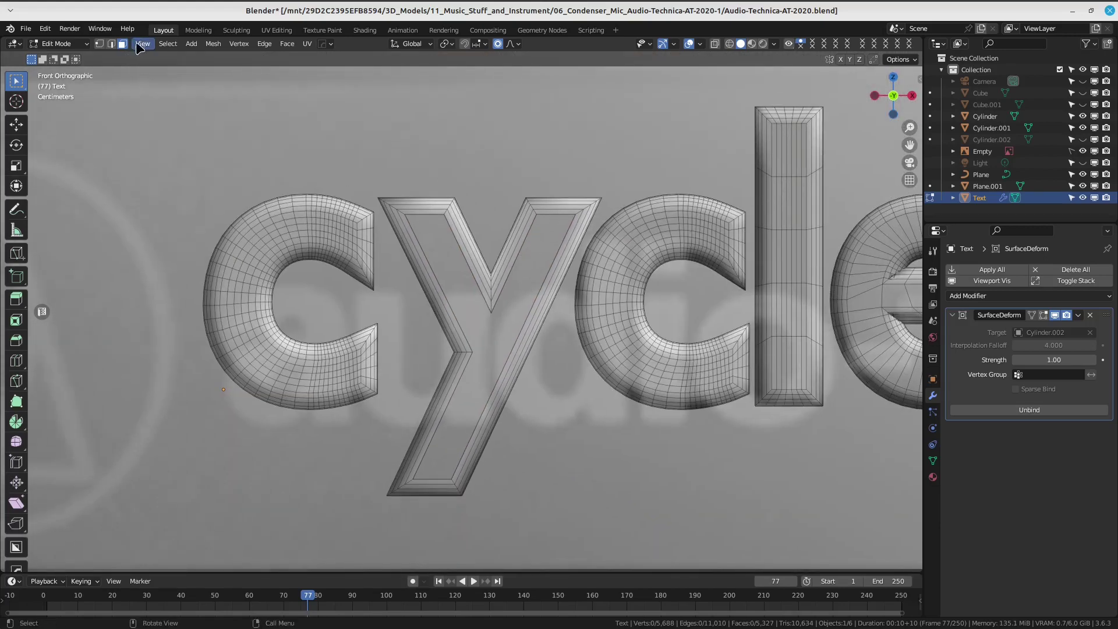
Join the y's arm vertices, cut a stem loop, and connect the V-bottom vertex to it.
click(100, 44)
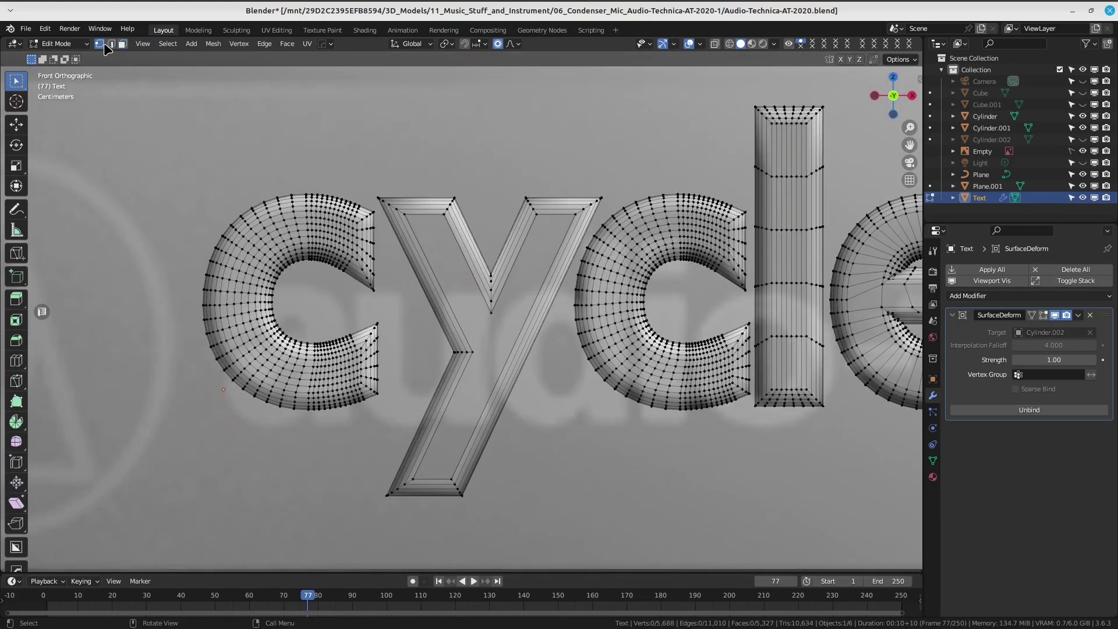
click(536, 214)
key(f)
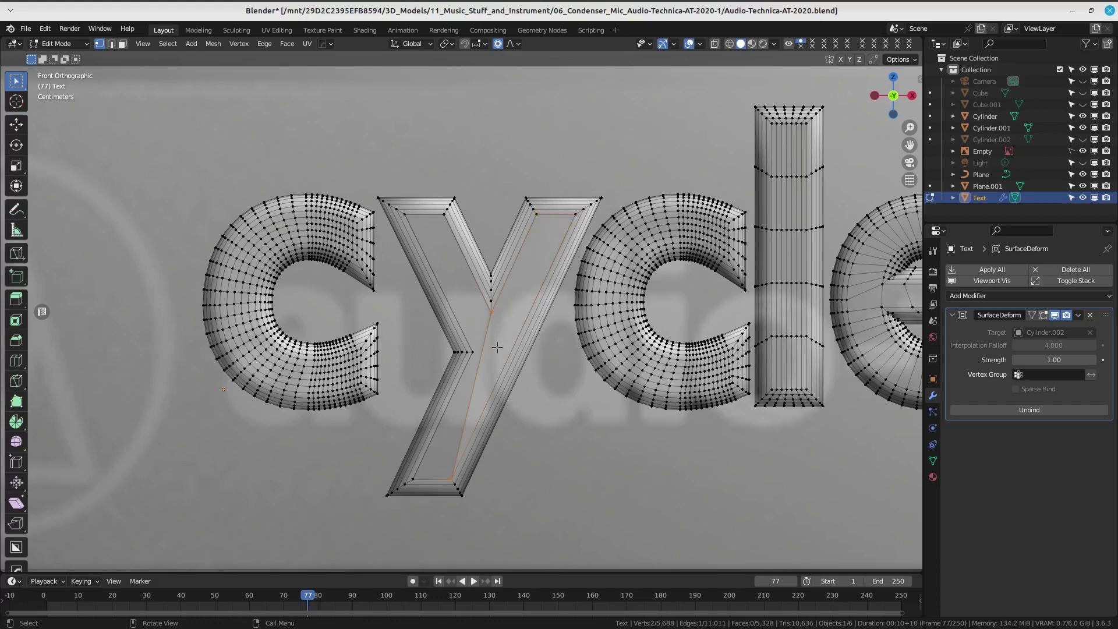
scroll(497, 348, up, 2)
key(ctrl+r)
click(570, 317)
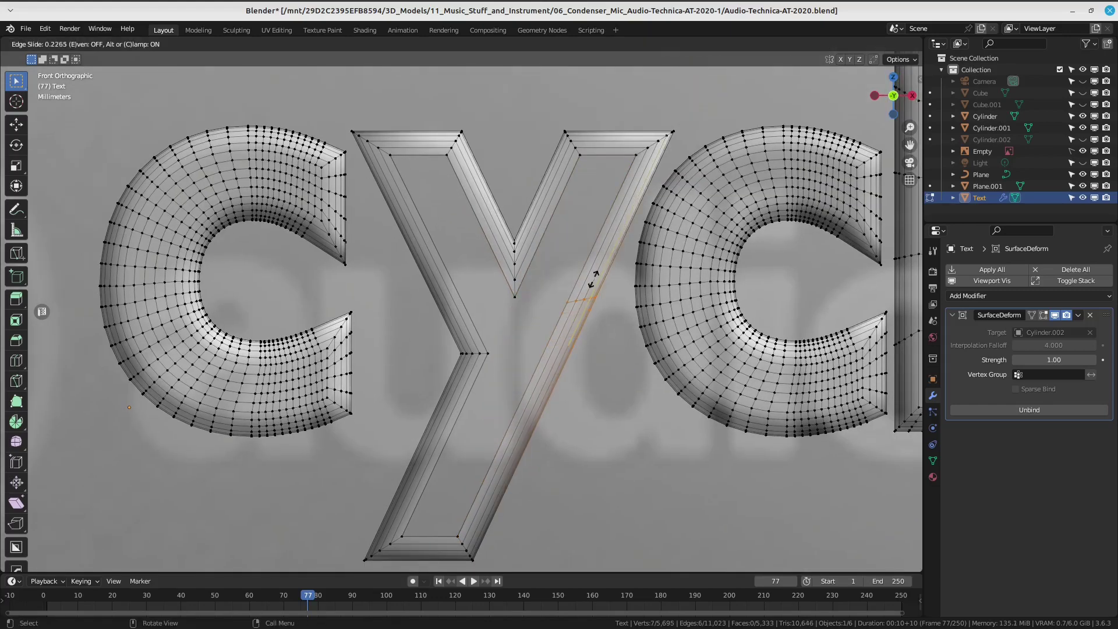
click(594, 280)
click(515, 297)
shift+click(574, 322)
key(j)
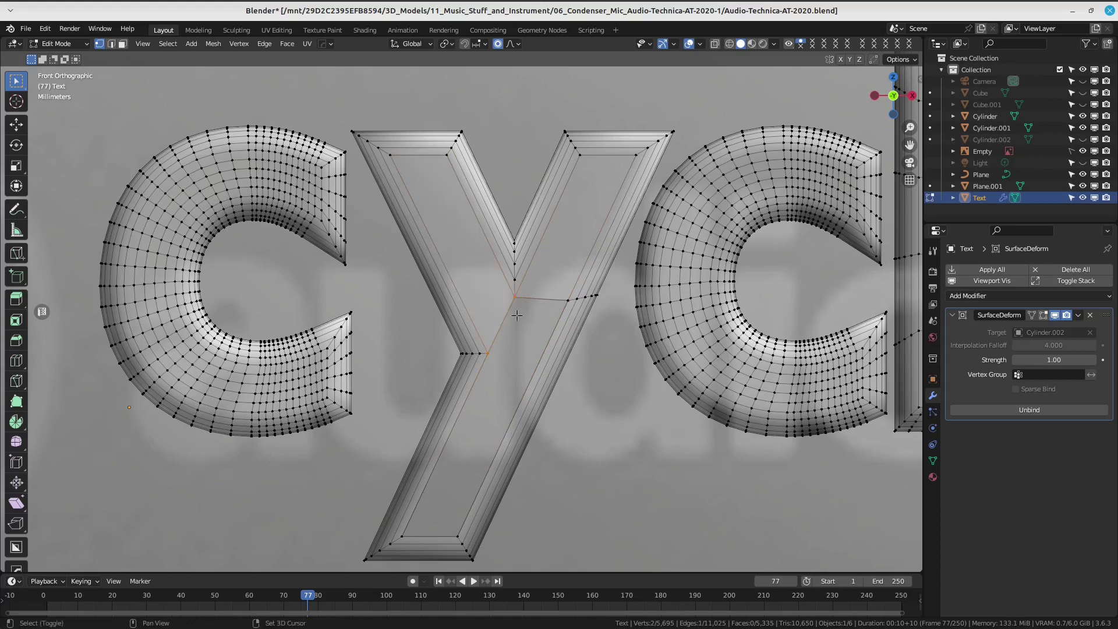
Add a single loop cut and a three-cut loop across the y's stem.
shift+middle_drag(542, 385, 535, 288)
key(ctrl+r)
click(534, 287)
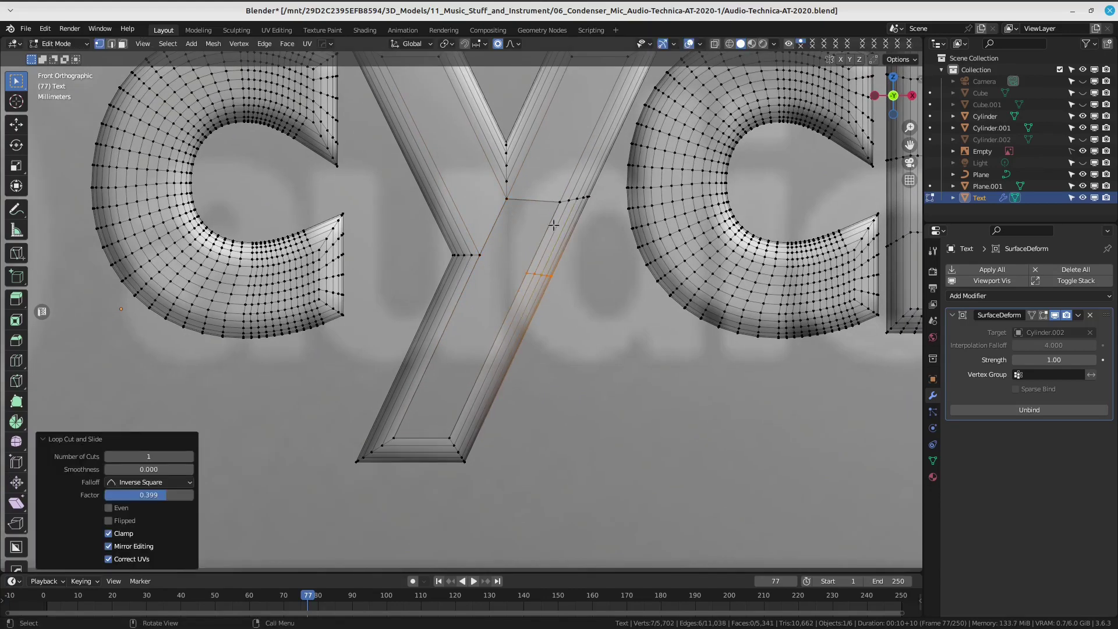
shift+middle_drag(531, 335, 523, 365)
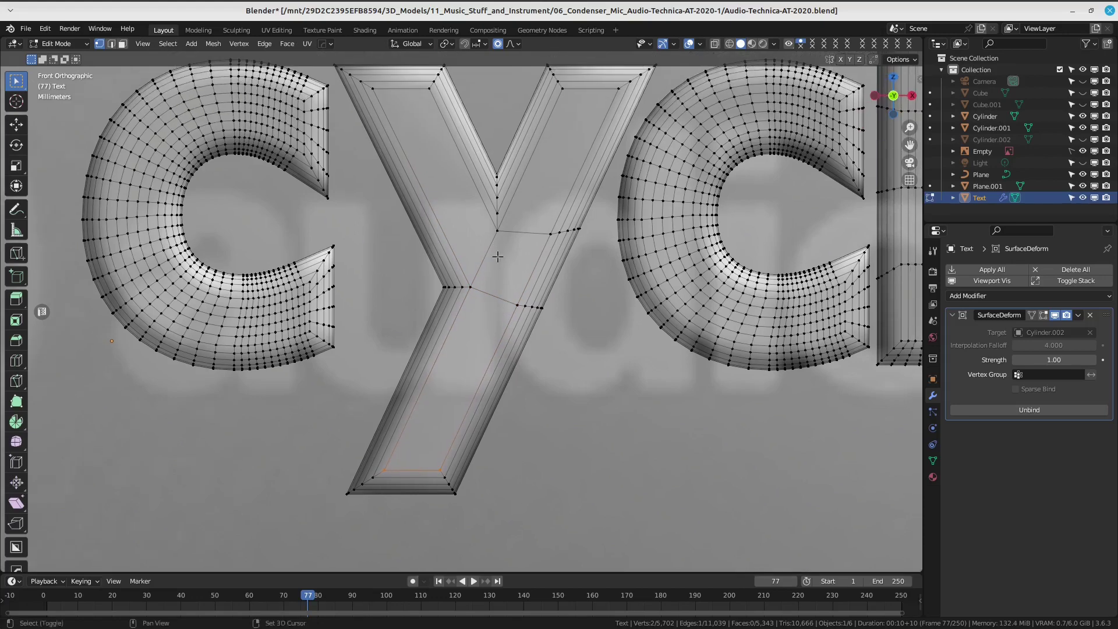
key(ctrl+r)
scroll(484, 352, up, 1)
scroll(484, 352, up, 1)
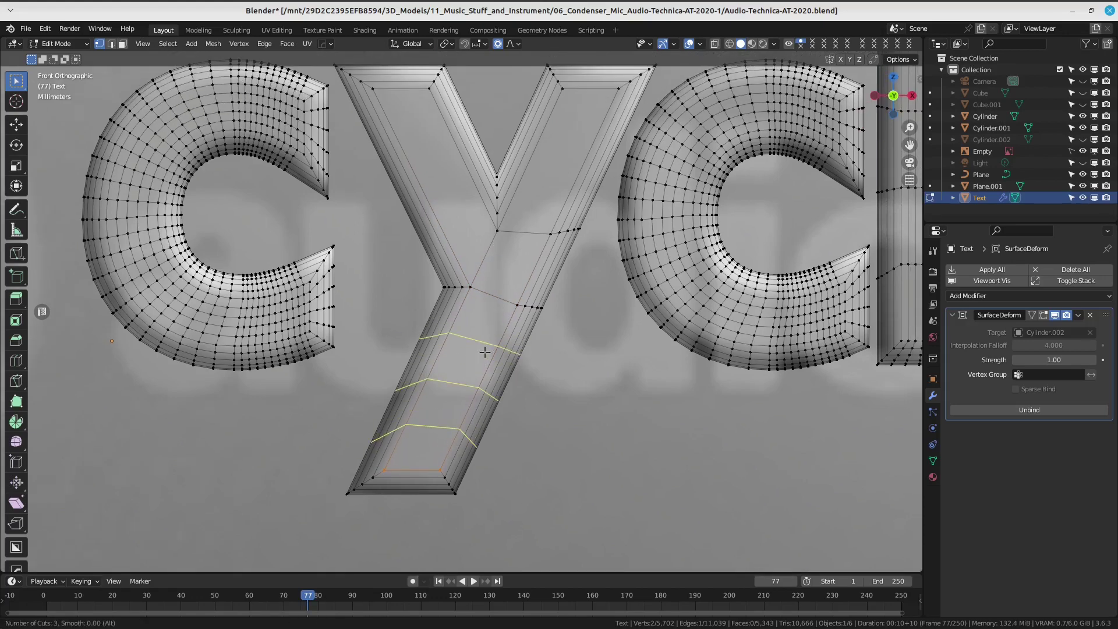
click(485, 353)
Add a four-cut loop in the y's stem and a two-cut loop above it.
key(ctrl+r)
shift+middle_drag(536, 269, 513, 360)
scroll(533, 313, up, 1)
click(534, 313)
key(ctrl+r)
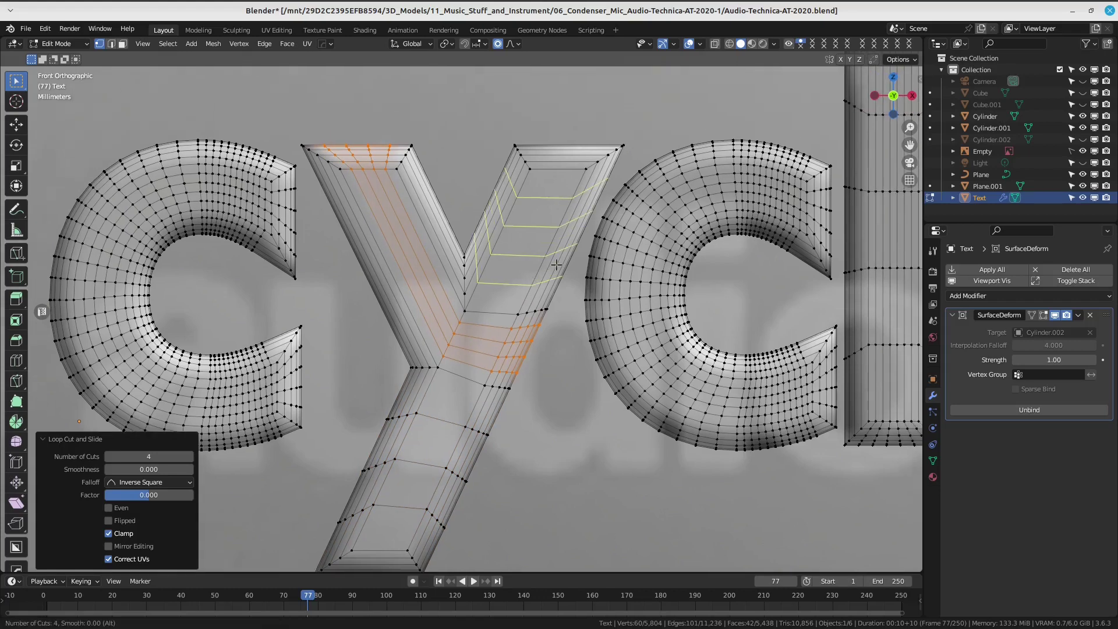
scroll(556, 265, down, 2)
click(556, 265)
shift+middle_drag(557, 265, 559, 248)
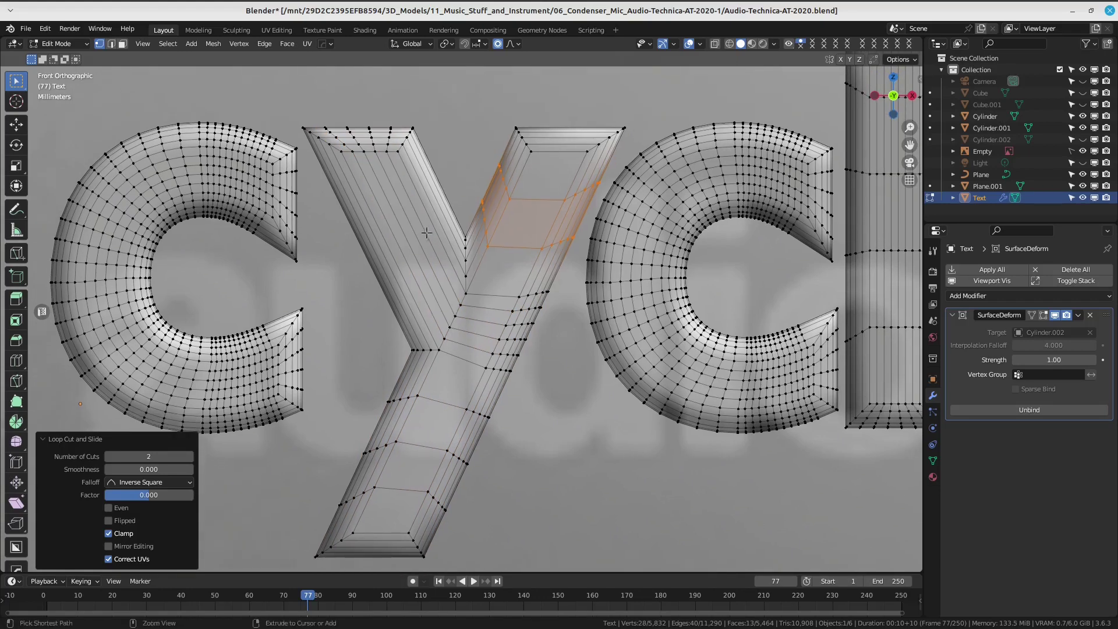
Add four-cut loops in the y's left arm and right stem, then return to Object Mode.
key(ctrl+r)
scroll(426, 202, up, 3)
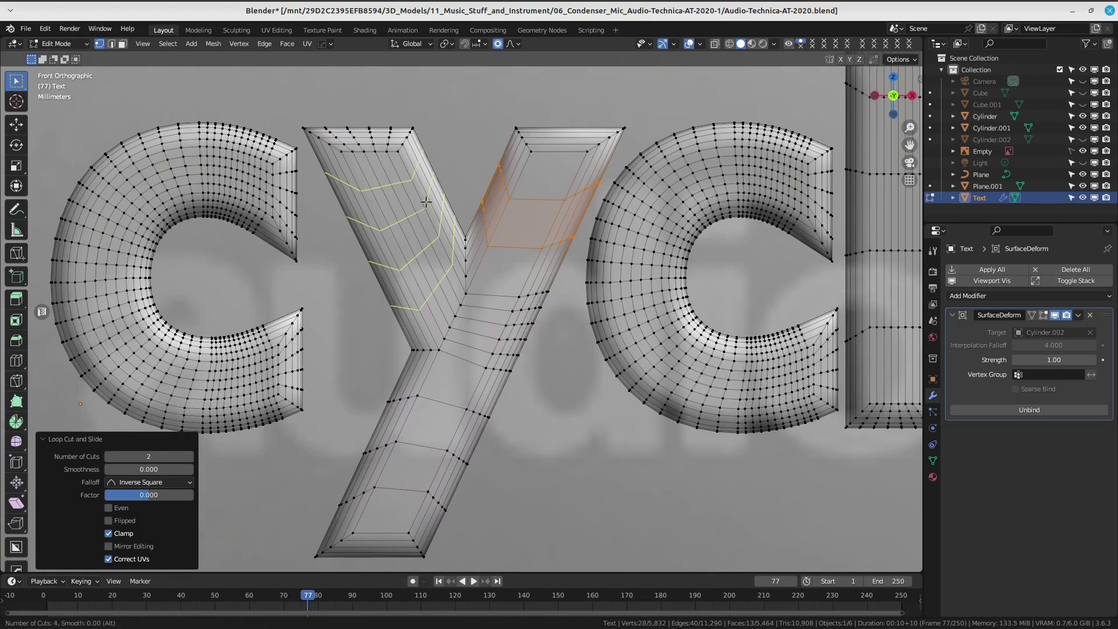
click(426, 202)
key(ctrl+r)
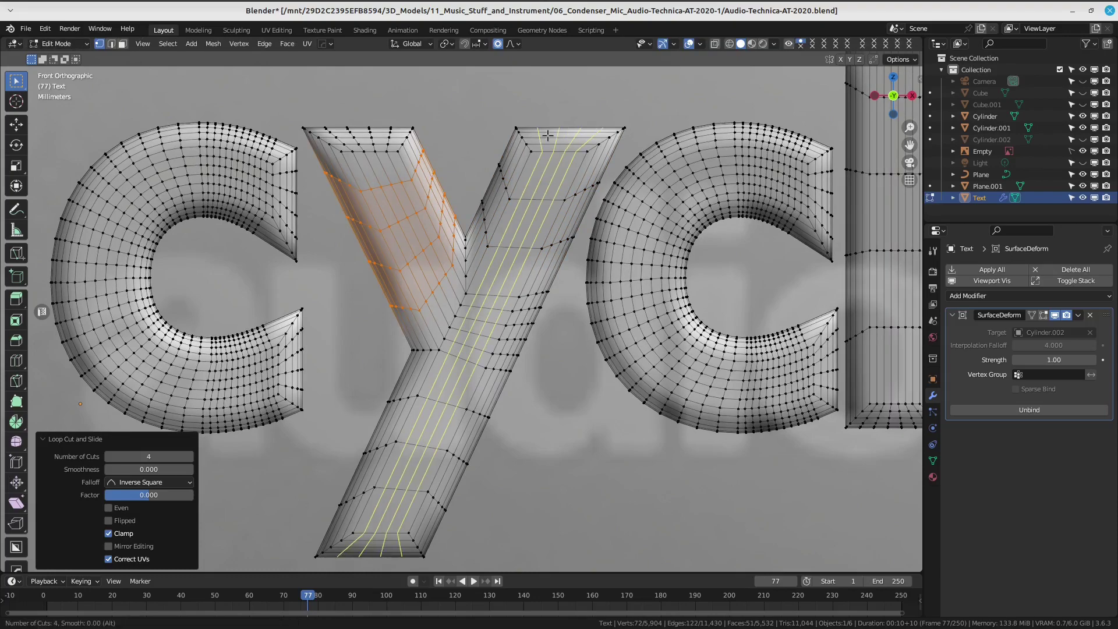
click(548, 136)
scroll(548, 135, down, 3)
key(ctrl+Tab)
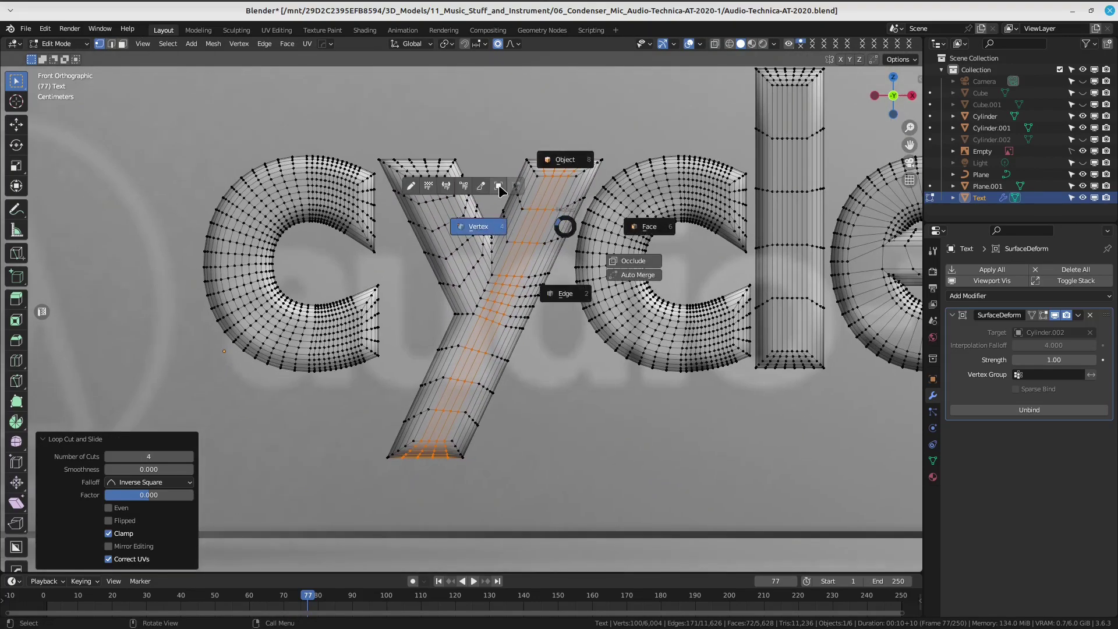
click(498, 184)
middle_drag(565, 228, 505, 294)
scroll(505, 297, down, 2)
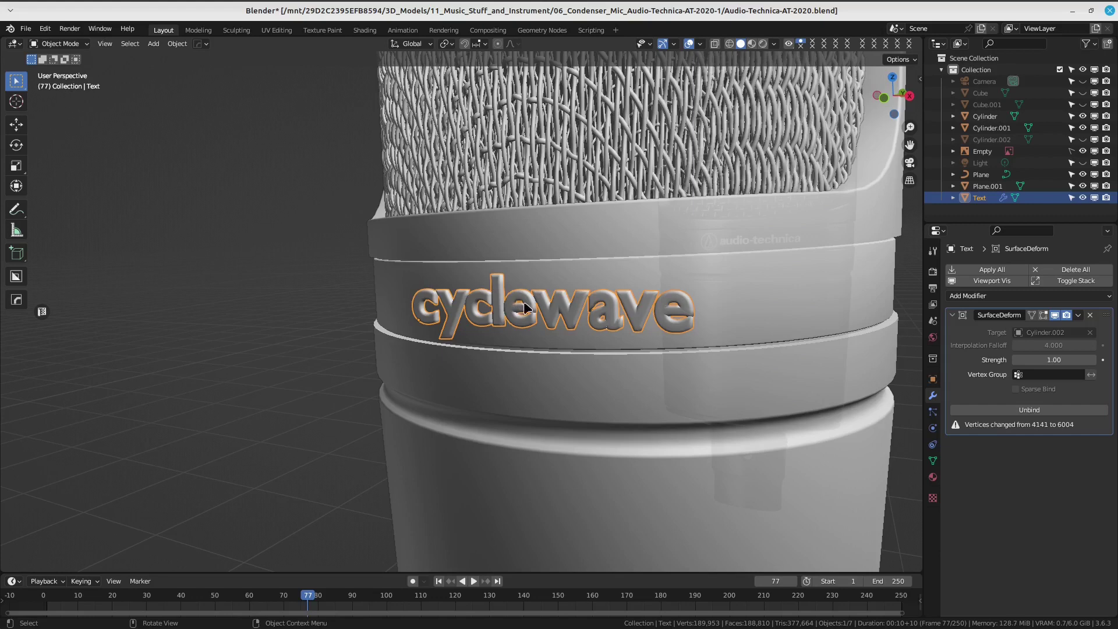
Unbind and rebind the text's SurfaceDeform modifier to the plate.
click(986, 412)
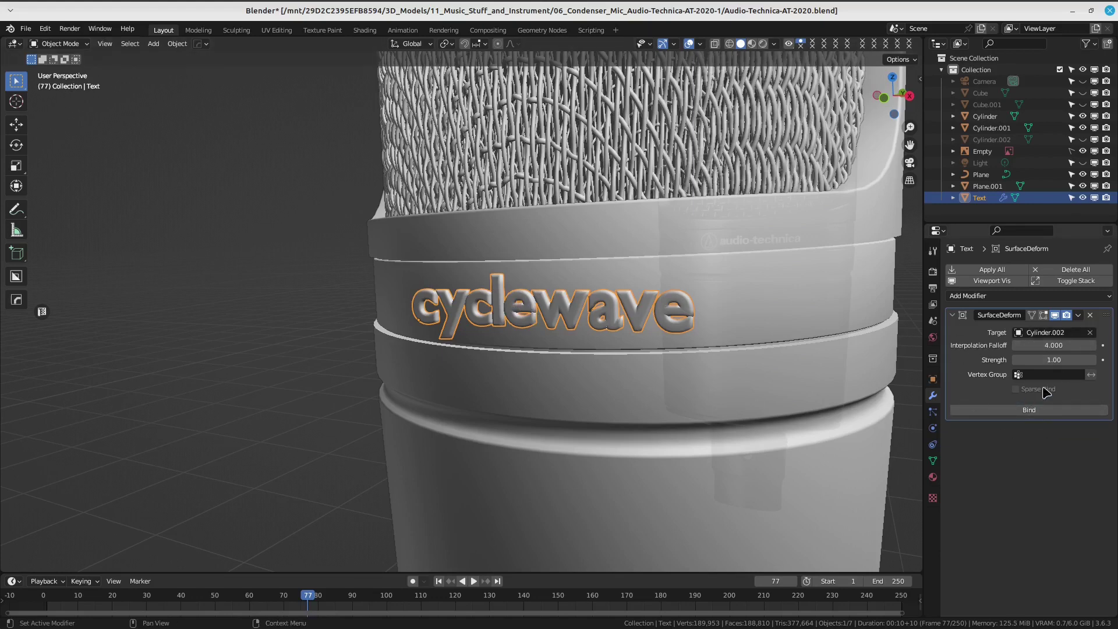
middle_drag(760, 349, 775, 383)
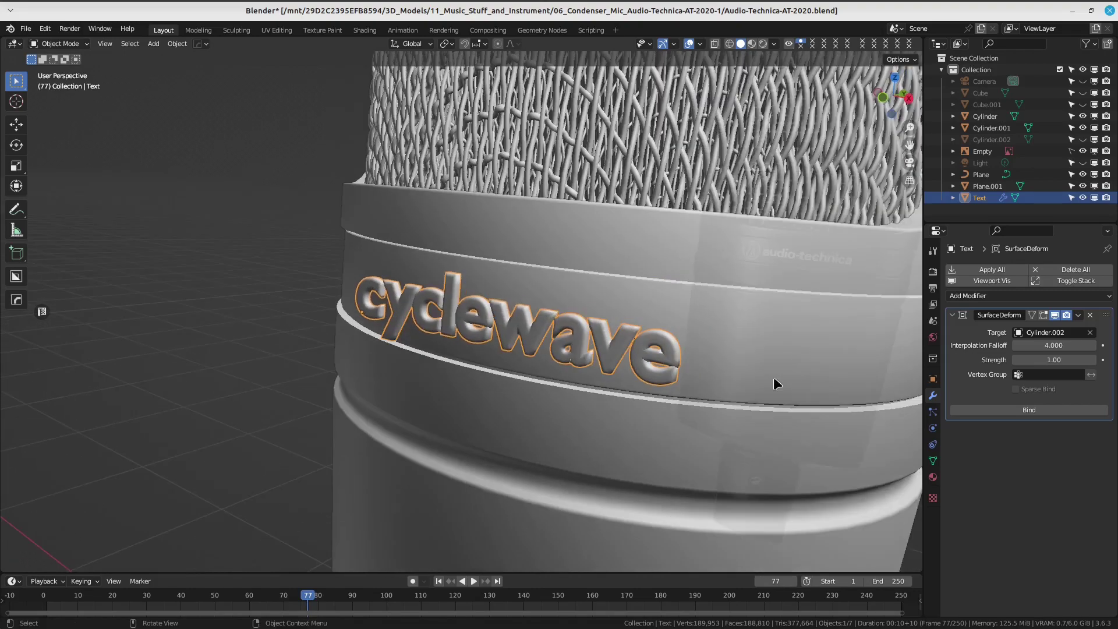
click(1005, 410)
mouse_move(702, 384)
middle_down()
mouse_move(613, 299)
mouse_move(633, 310)
middle_up()
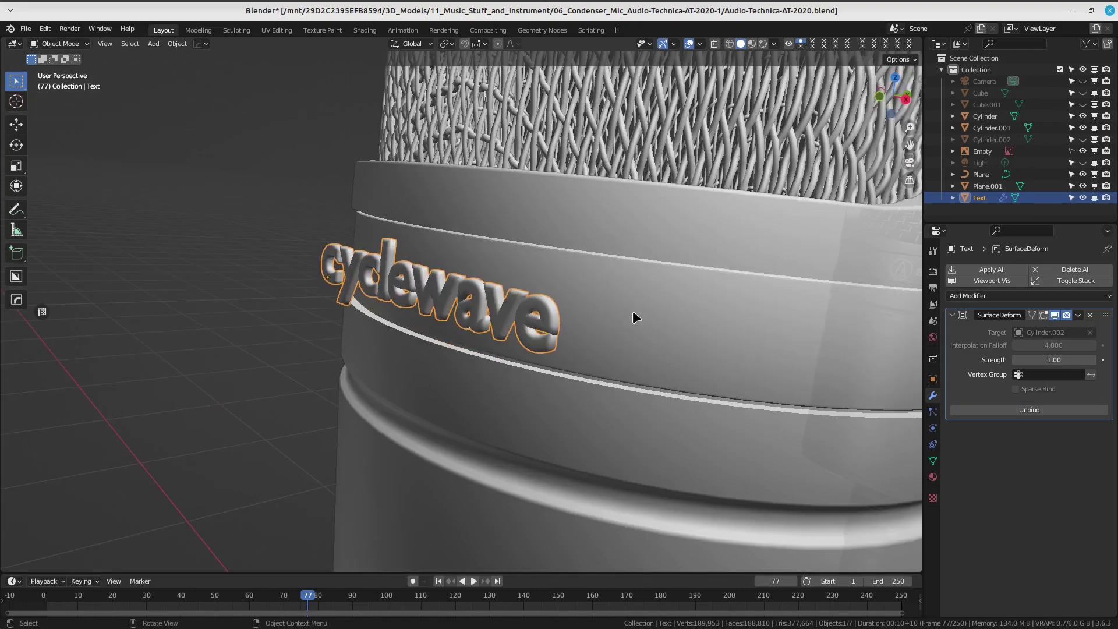
Set Cylinder.002's Key 1 shape key to 0 to flatten the plate.
click(634, 313)
scroll(575, 298, down, 3)
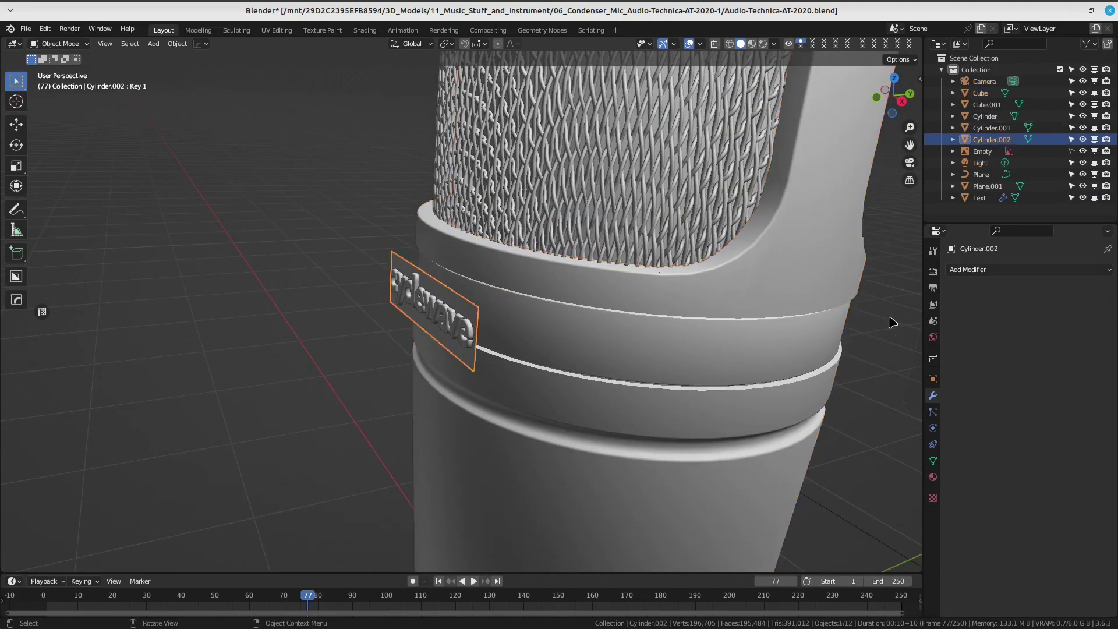
click(932, 460)
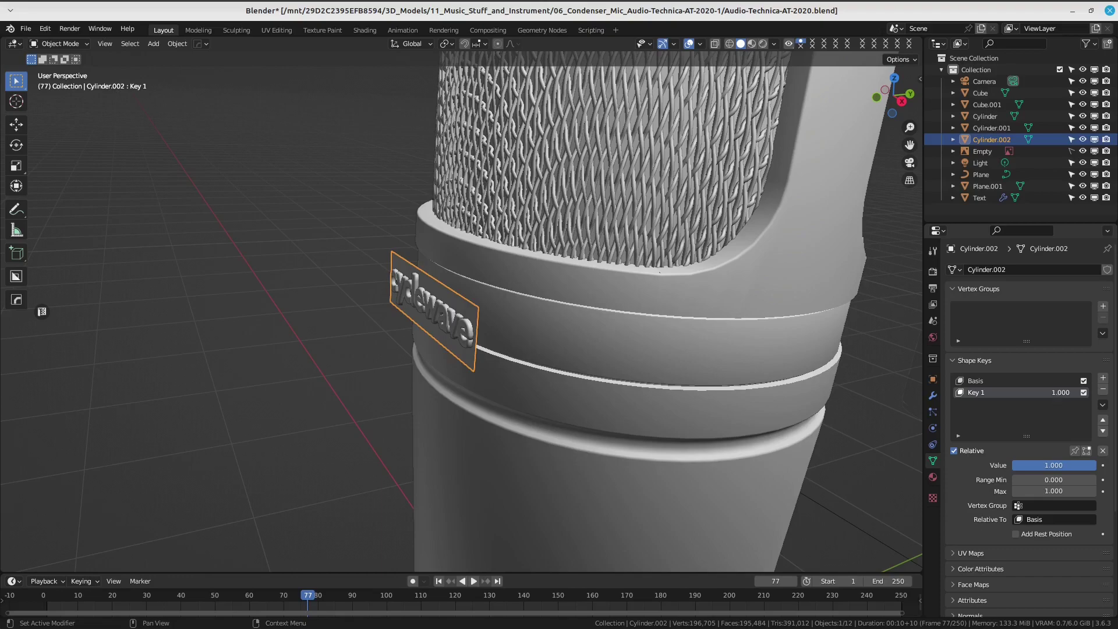
drag(1078, 465, 1016, 465)
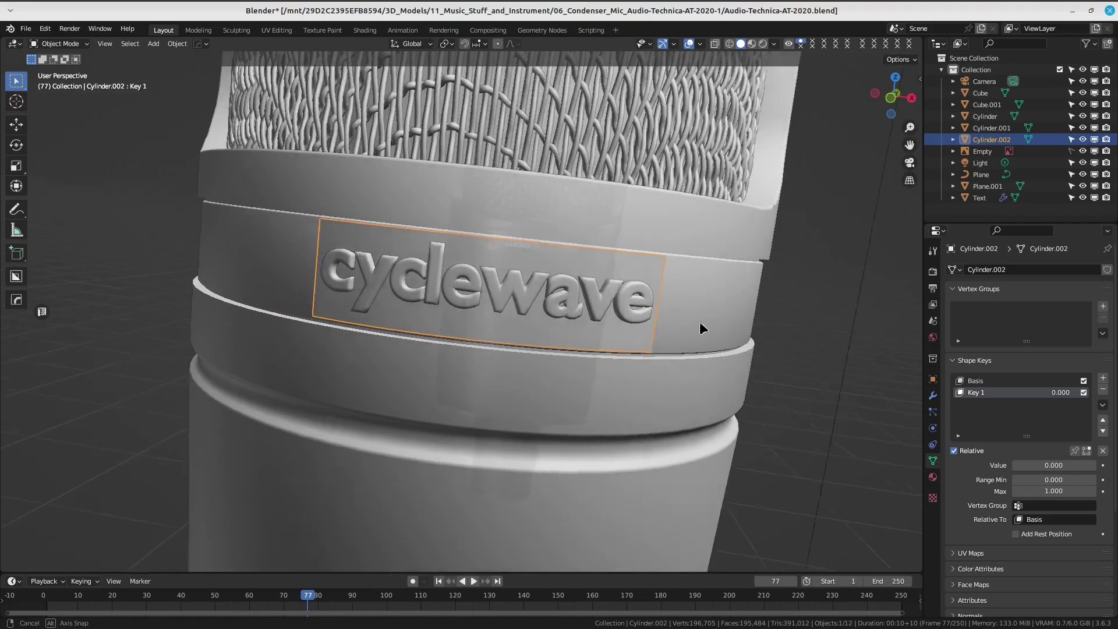
mouse_move(537, 357)
middle_down()
mouse_move(567, 263)
mouse_move(457, 265)
mouse_move(508, 185)
mouse_move(575, 132)
mouse_move(563, 279)
mouse_move(552, 274)
middle_up()
scroll(568, 263, down, 3)
scroll(563, 285, down, 3)
Apply the SurfaceDeform modifier on the cyclewave text.
click(600, 295)
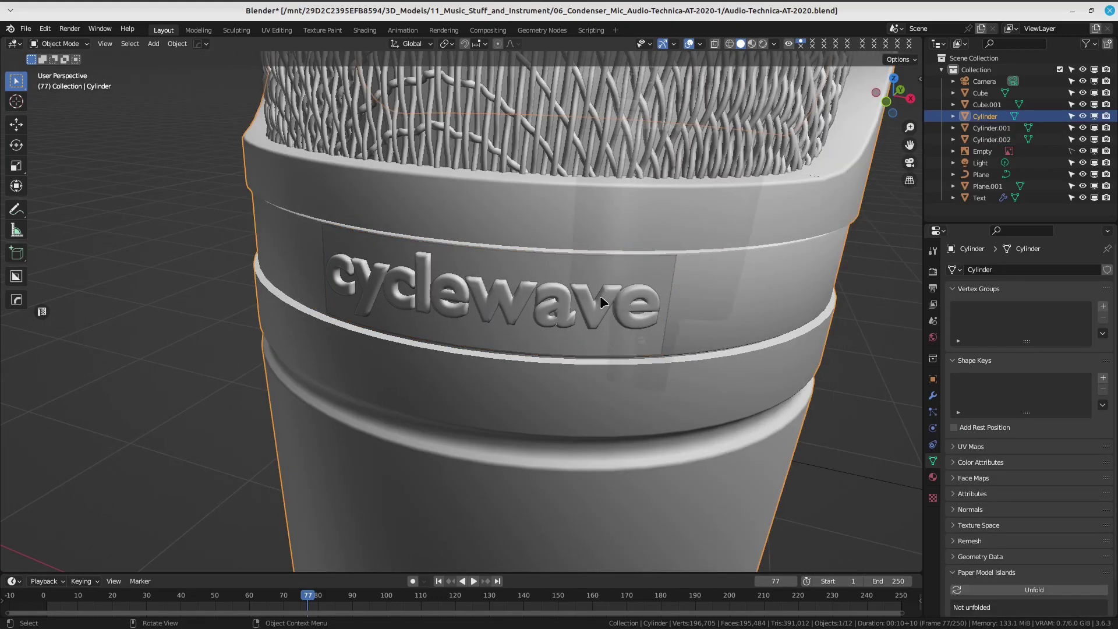
click(933, 396)
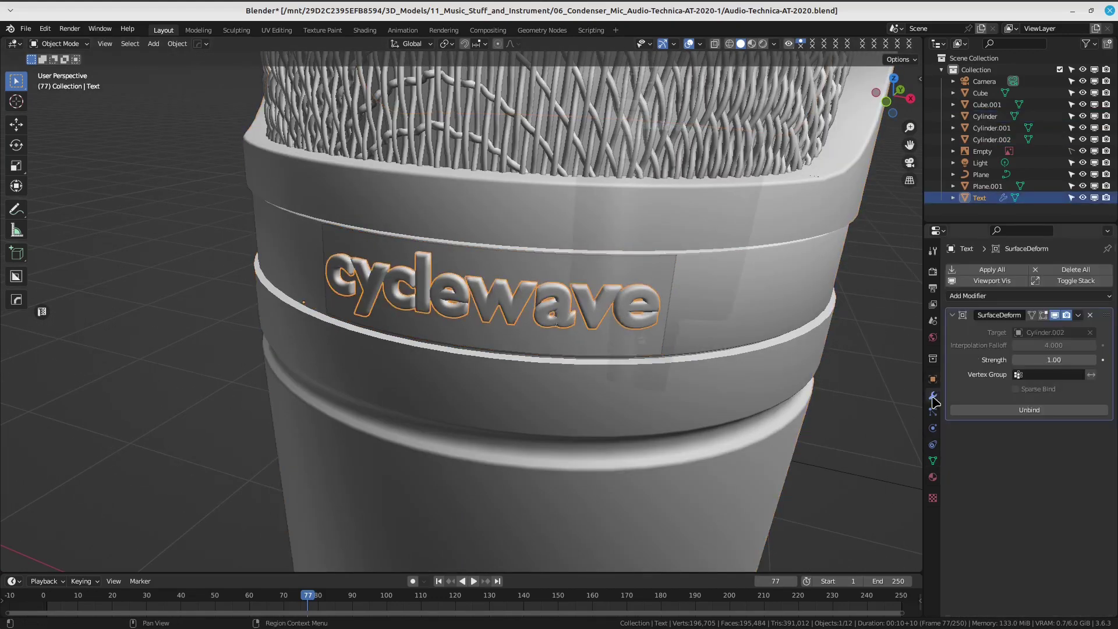
click(1080, 315)
click(1023, 327)
scroll(595, 288, down, 2)
Delete the Cylinder.002 plate sitting behind the cyclewave lettering.
click(595, 288)
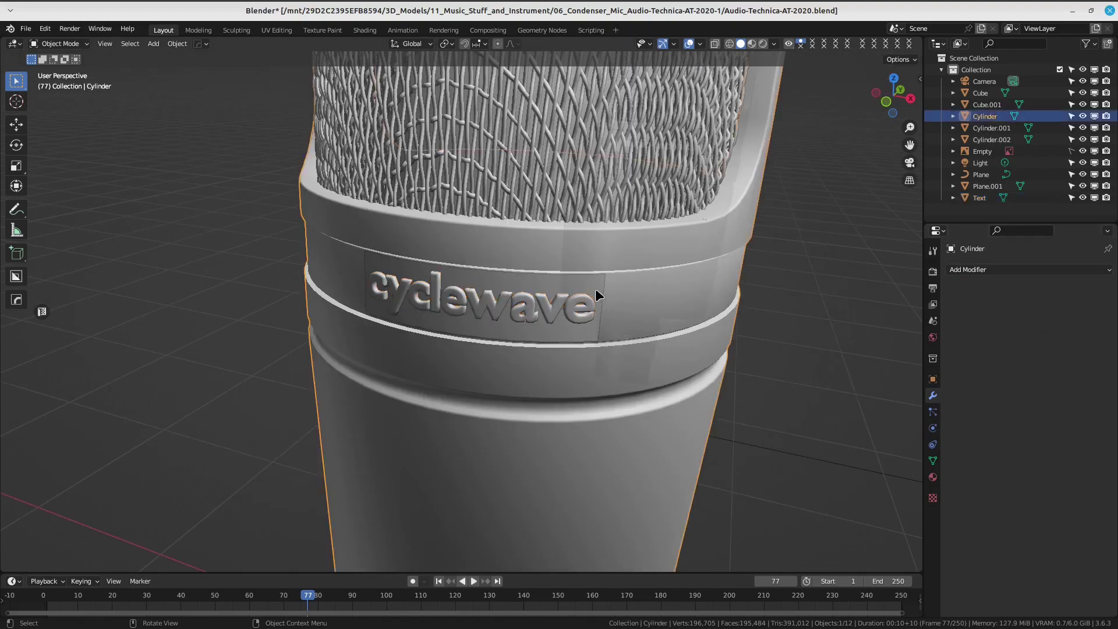
click(596, 288)
key(Delete)
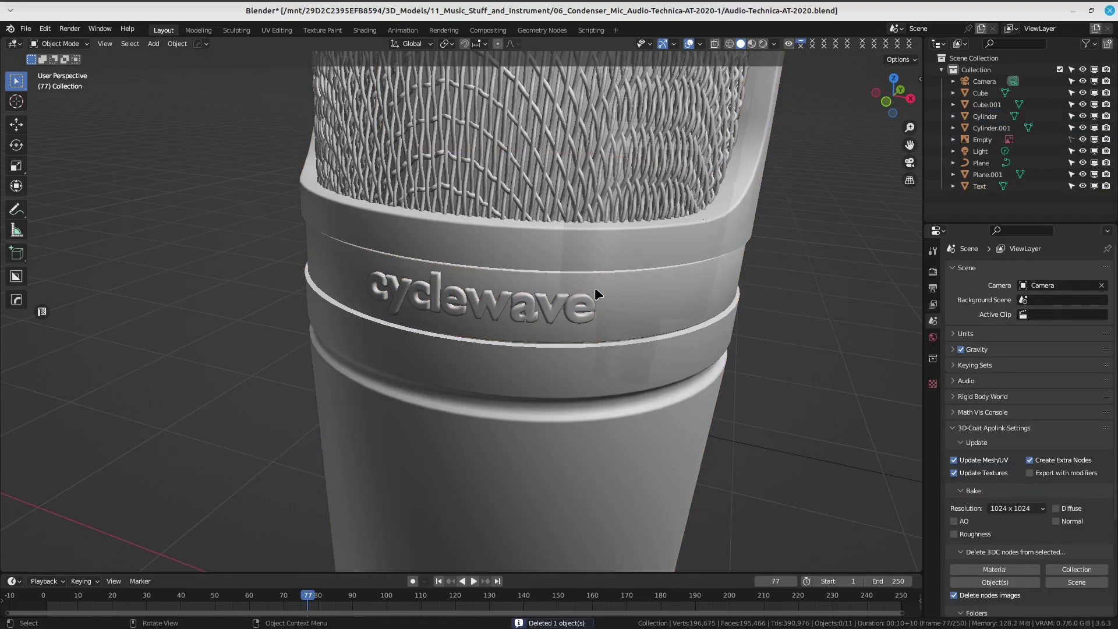
mouse_move(596, 287)
middle_down()
mouse_move(687, 224)
mouse_move(706, 304)
middle_up()
scroll(707, 304, down, 3)
click(687, 352)
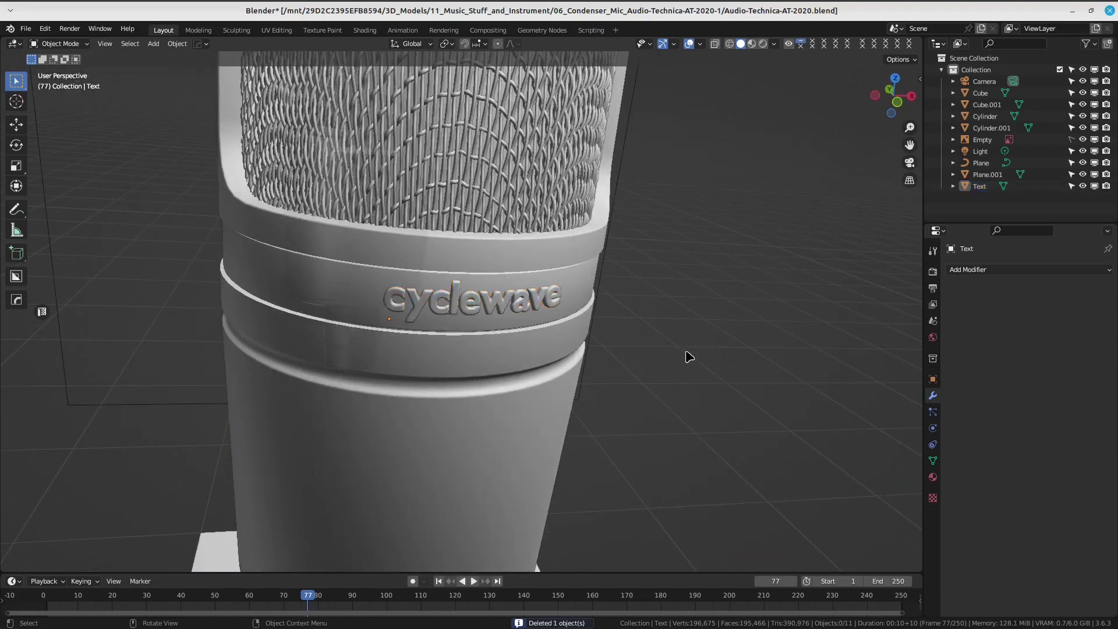
scroll(686, 352, down, 3)
middle_drag(392, 352, 702, 326)
Apply all transforms to the cyclewave text, leaving the Light selected.
scroll(701, 326, up, 5)
scroll(604, 187, up, 3)
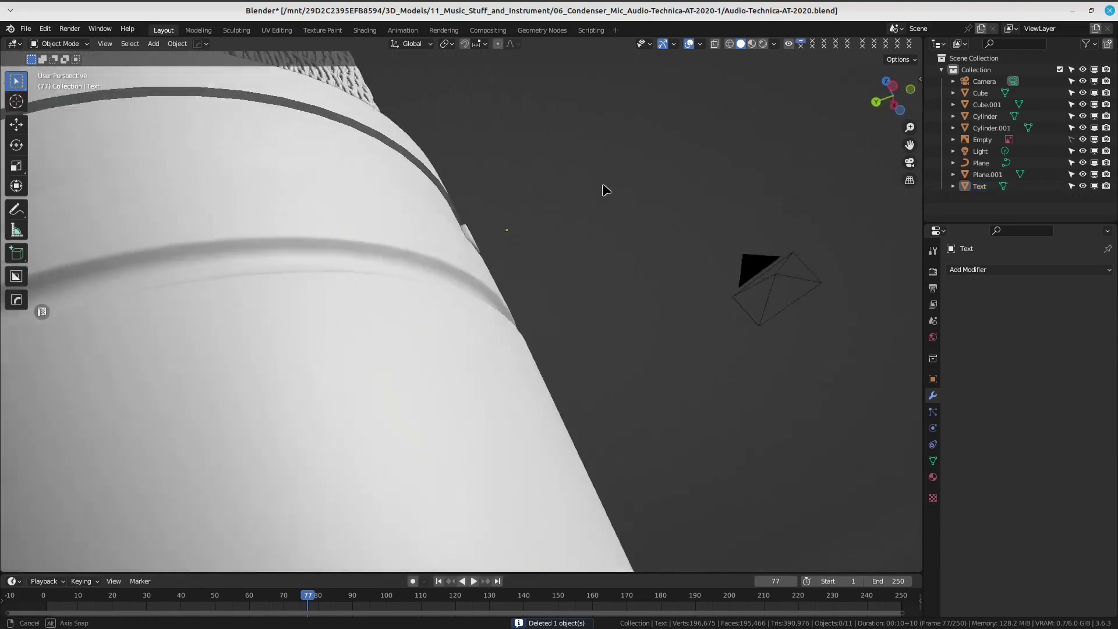
middle_drag(603, 187, 484, 351)
scroll(505, 303, up, 2)
key(ctrl+a)
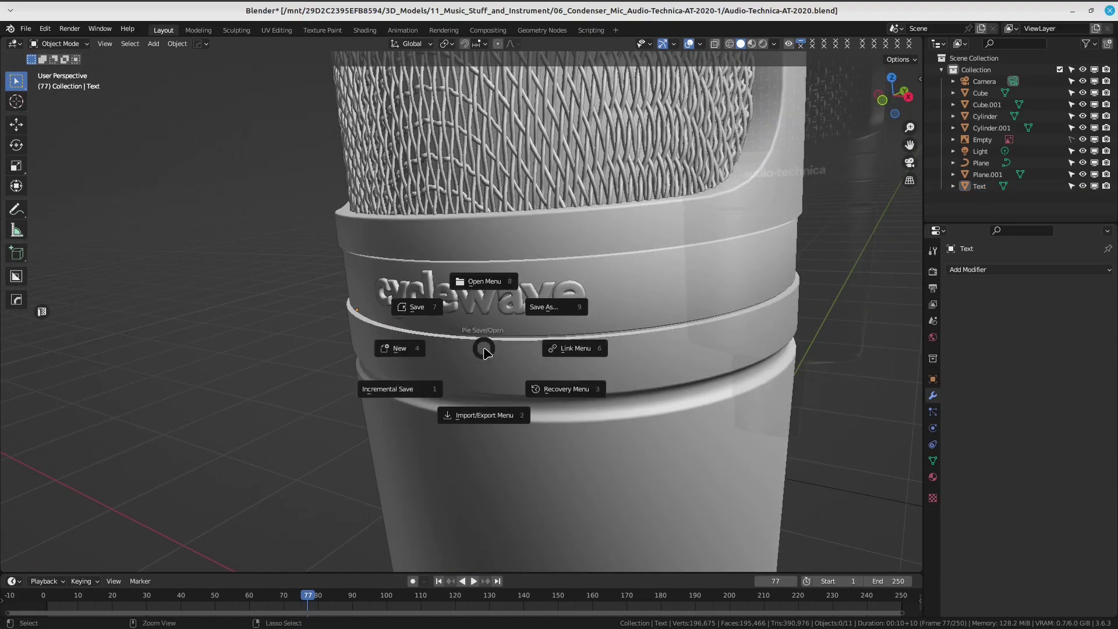
key(ctrl+a)
mouse_move(552, 348)
middle_down()
mouse_move(350, 320)
mouse_move(488, 309)
mouse_move(499, 292)
mouse_move(437, 360)
mouse_move(689, 367)
mouse_move(600, 375)
middle_up()
click(488, 310)
key(ctrl+a)
click(530, 312)
click(499, 292)
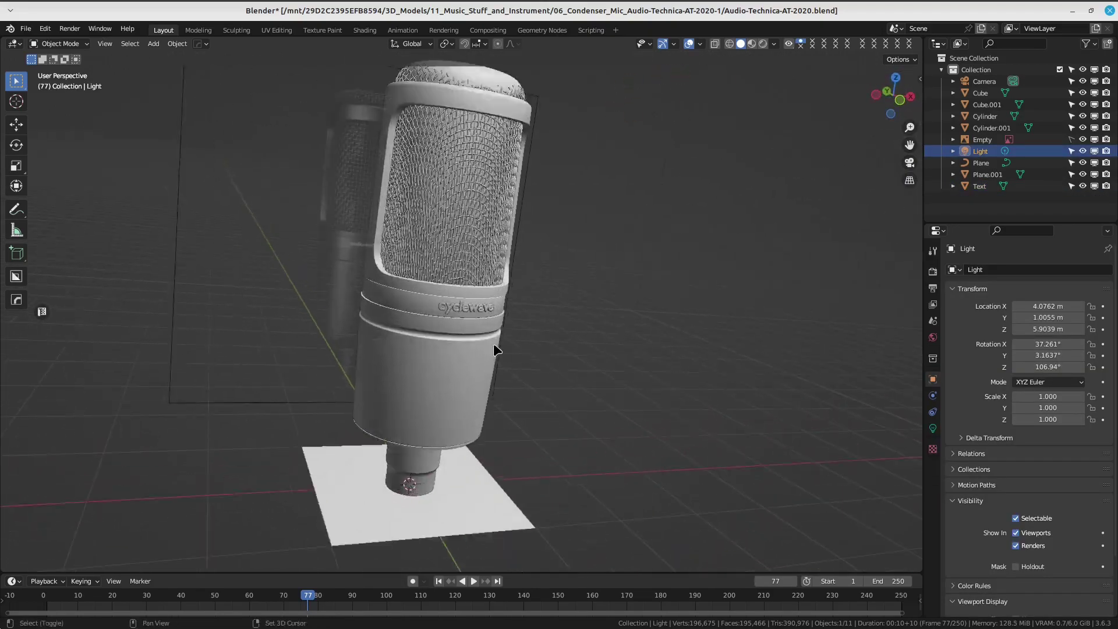
key(ctrl+s)
Save Audio-Technica-AT-2020.blend, then bring up the taskbar calendar popup.
click(528, 339)
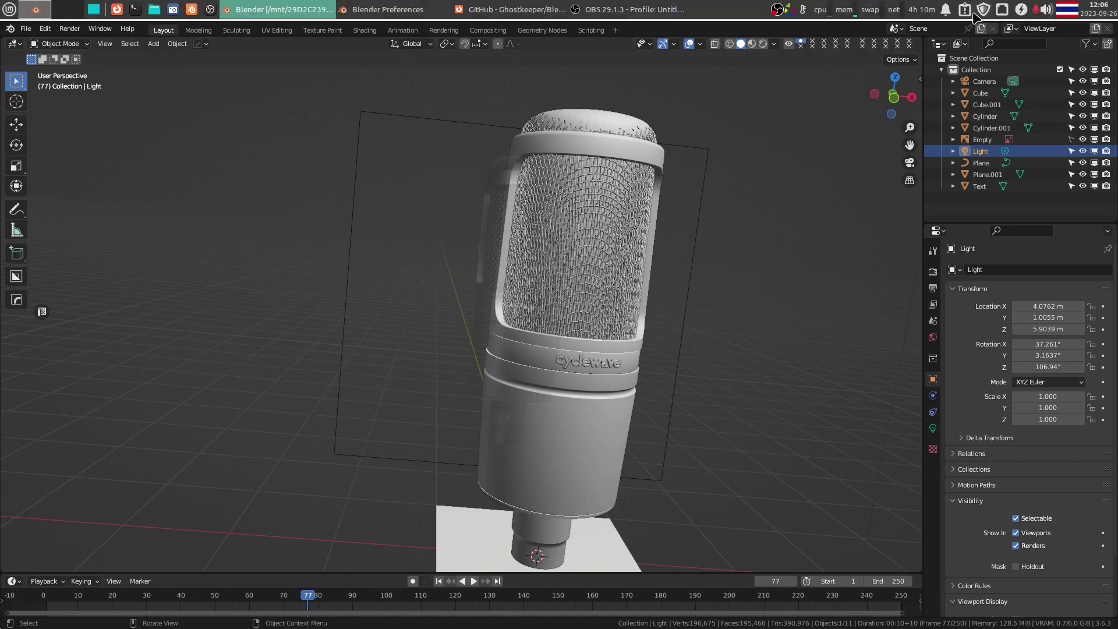
click(1095, 13)
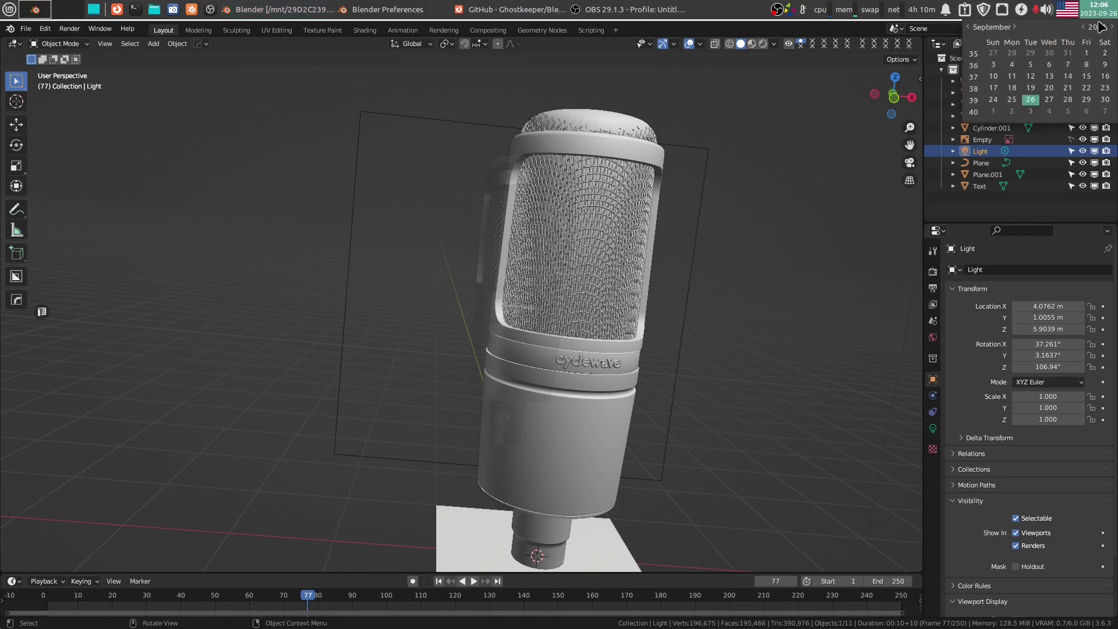
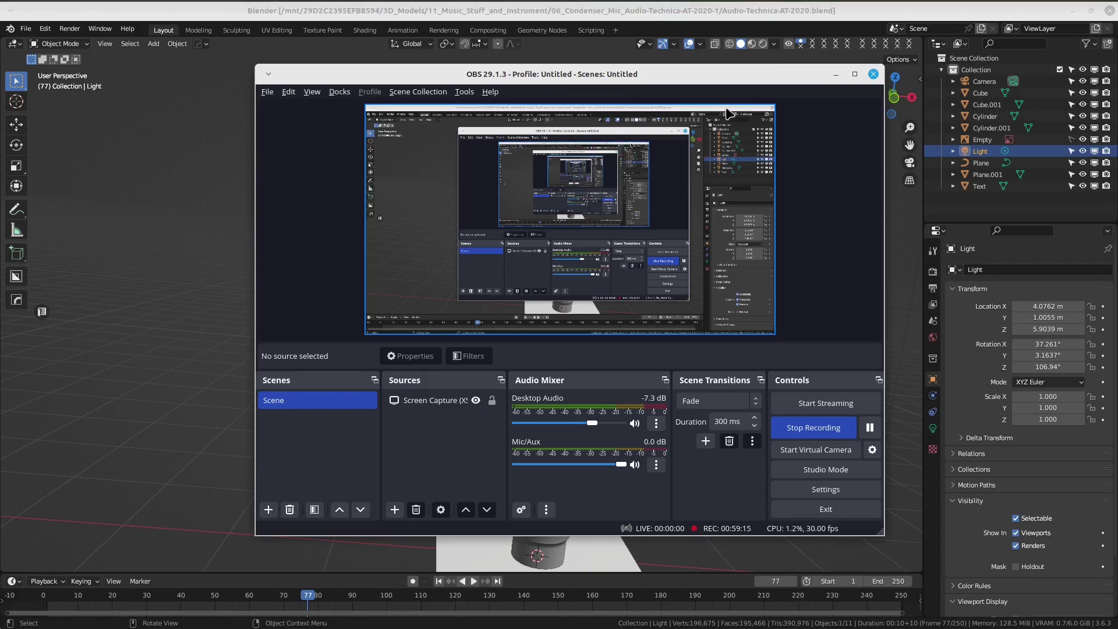
Bring Blender forward, then switch to the Blender3mfFormat add-on's GitHub page.
click(752, 10)
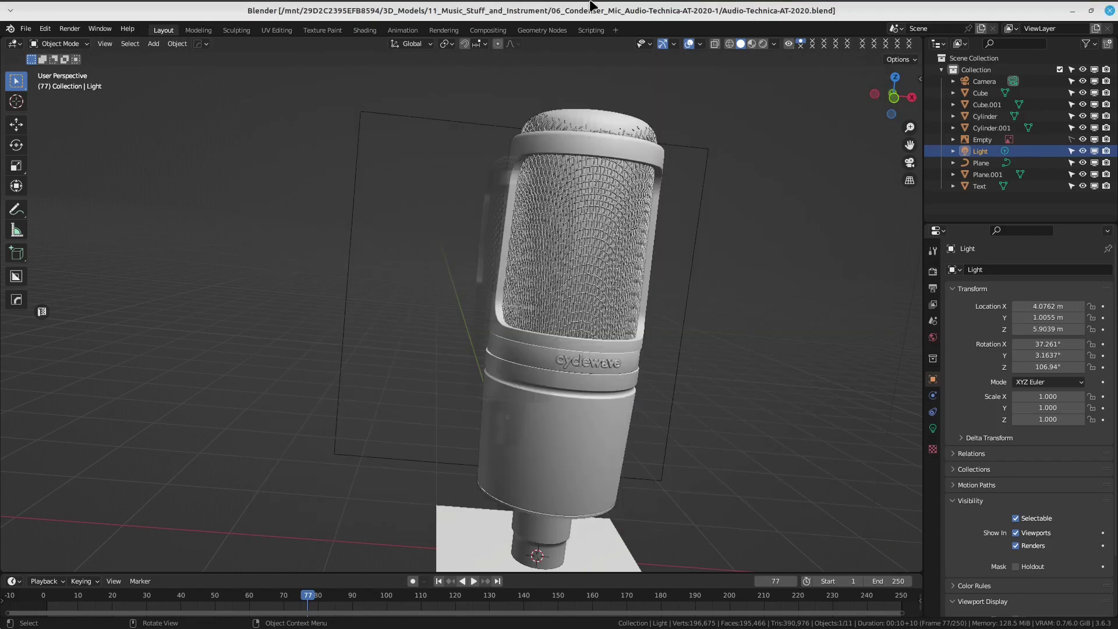
click(460, 9)
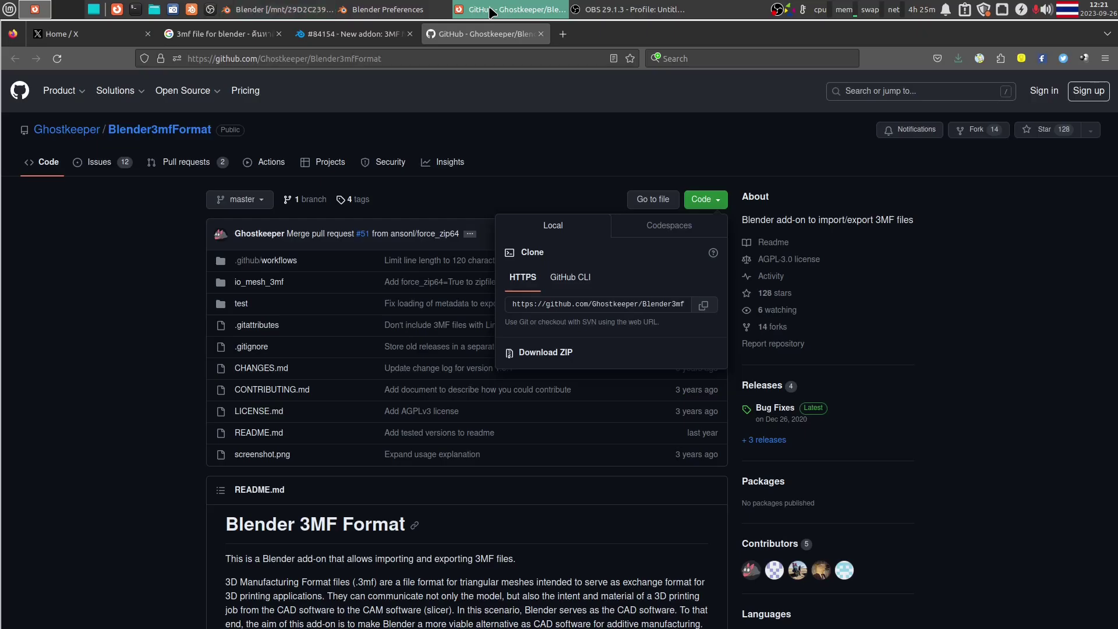
click(392, 9)
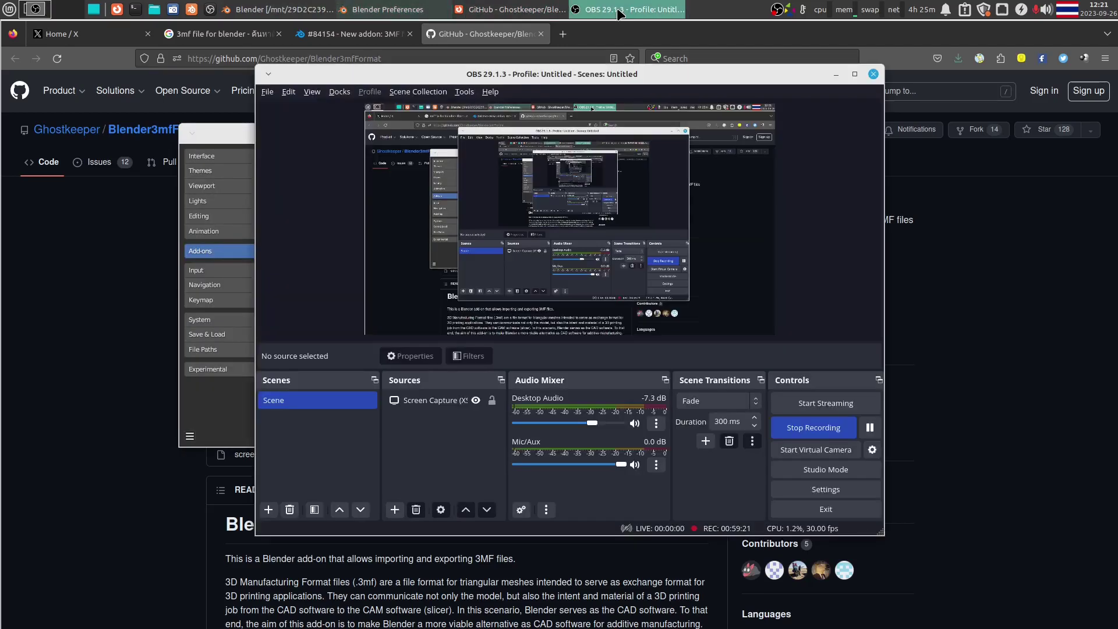
Maximize and restore the OBS window, then send it behind the add-on page.
click(619, 11)
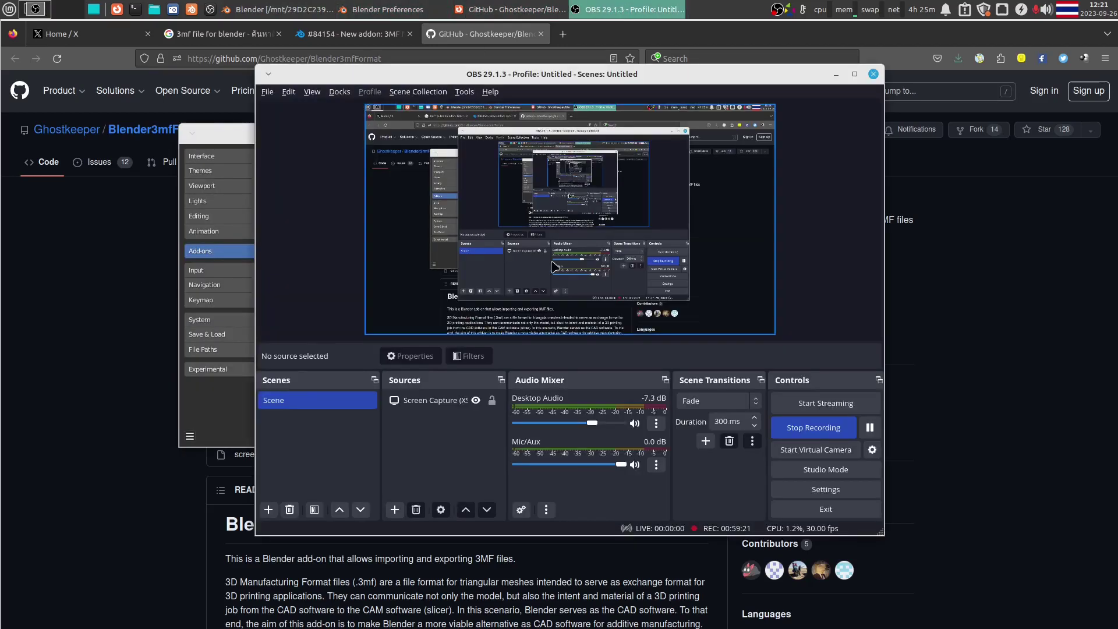
double_click(738, 82)
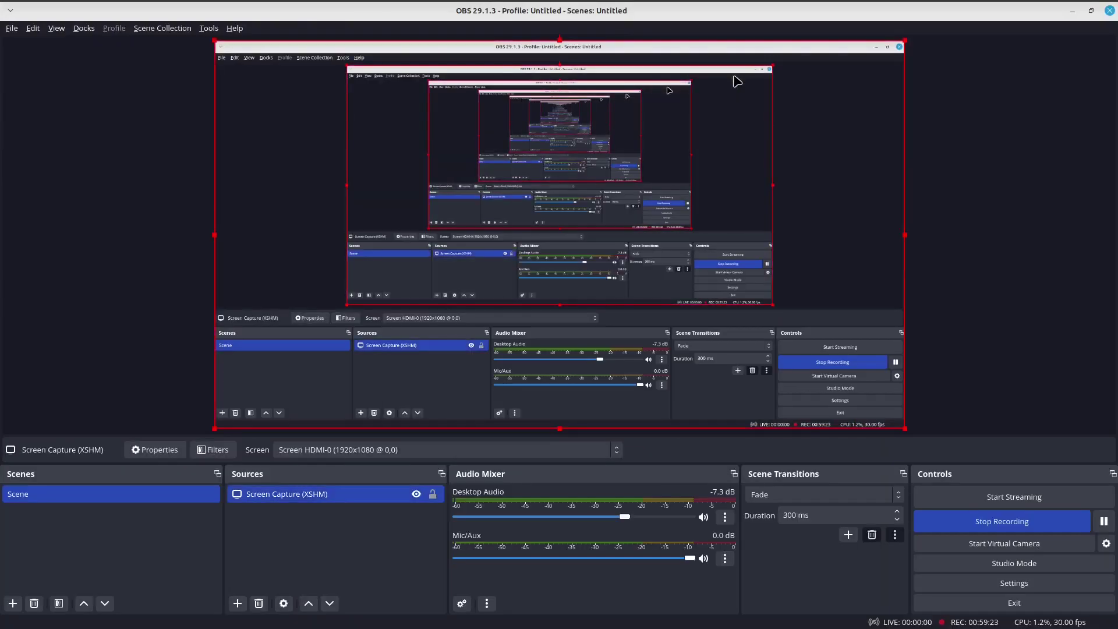
double_click(756, 19)
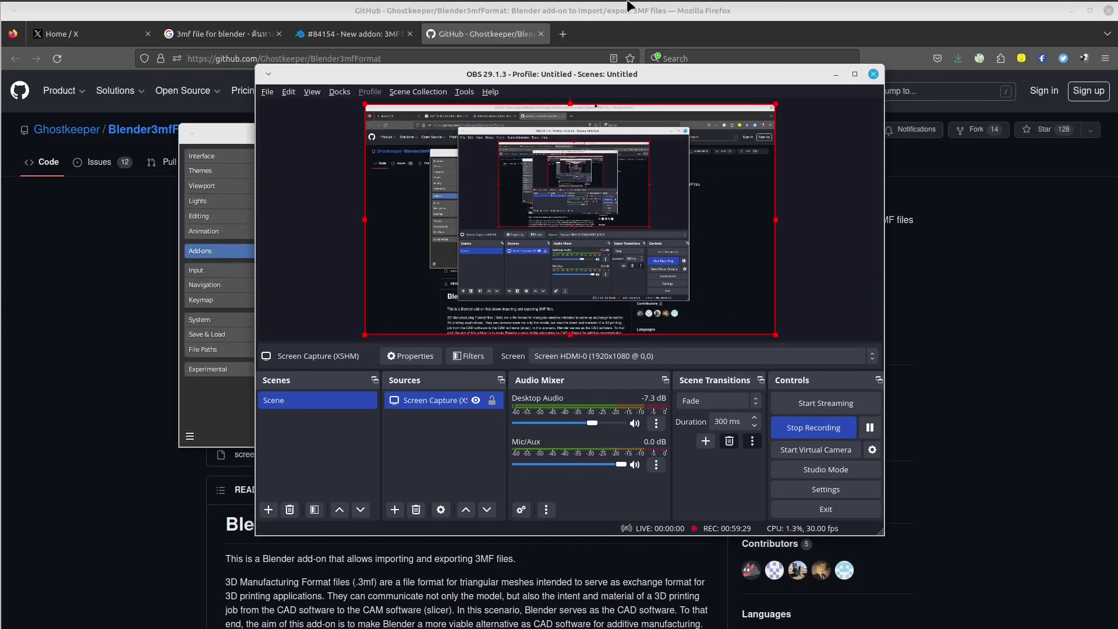
click(580, 16)
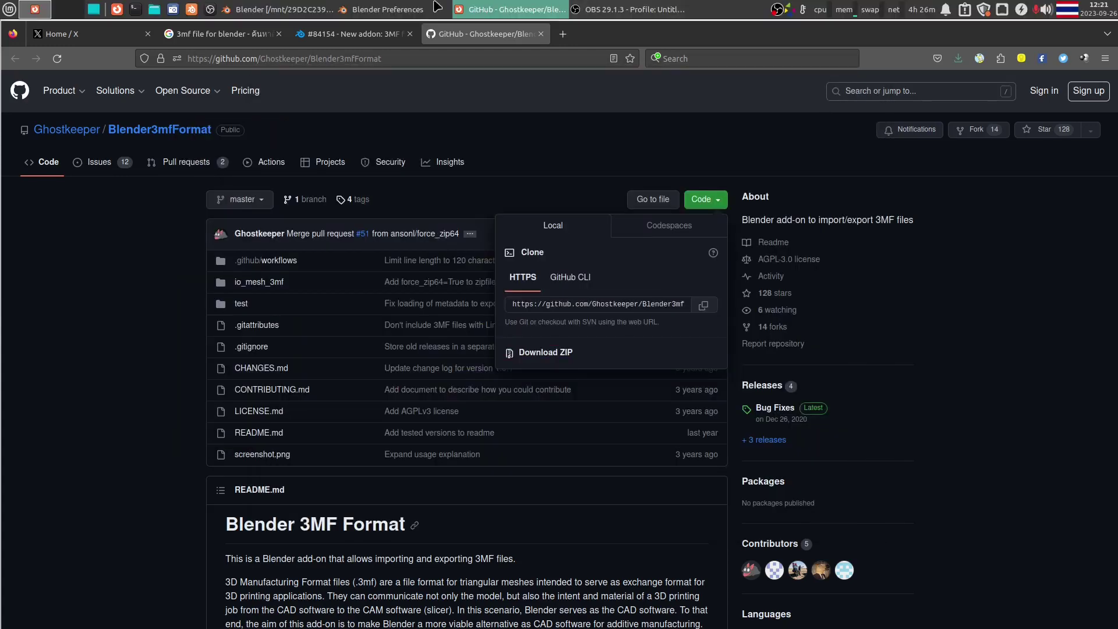
click(388, 10)
click(302, 8)
middle_drag(577, 245, 598, 212)
scroll(572, 255, up, 2)
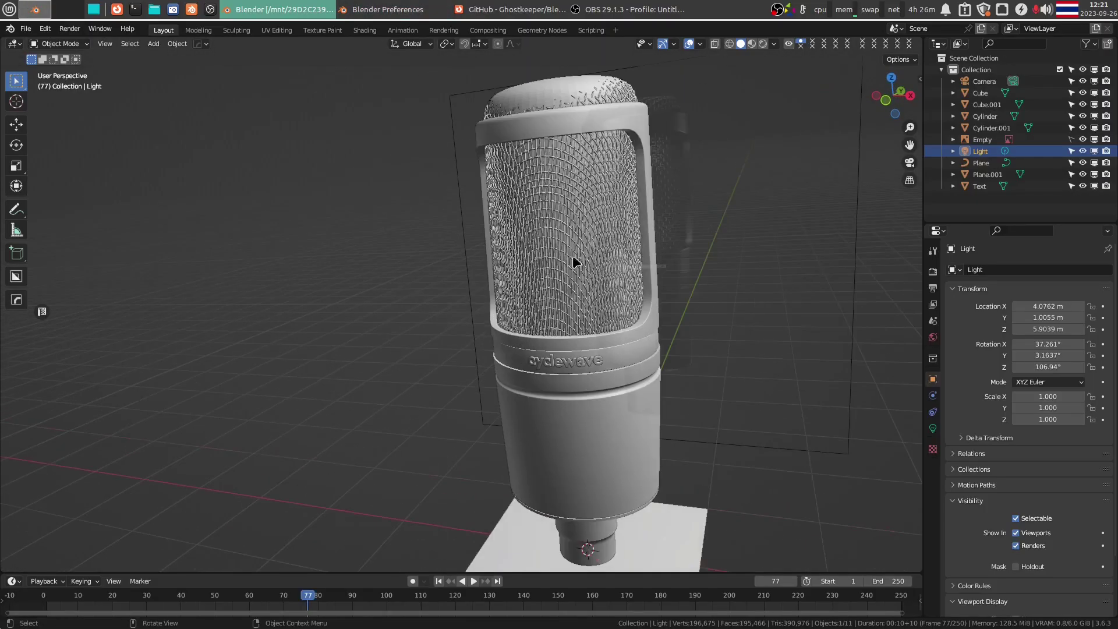
scroll(623, 285, up, 2)
scroll(542, 257, up, 2)
scroll(542, 257, down, 2)
mouse_move(534, 224)
middle_down()
mouse_move(656, 323)
mouse_move(582, 215)
middle_up()
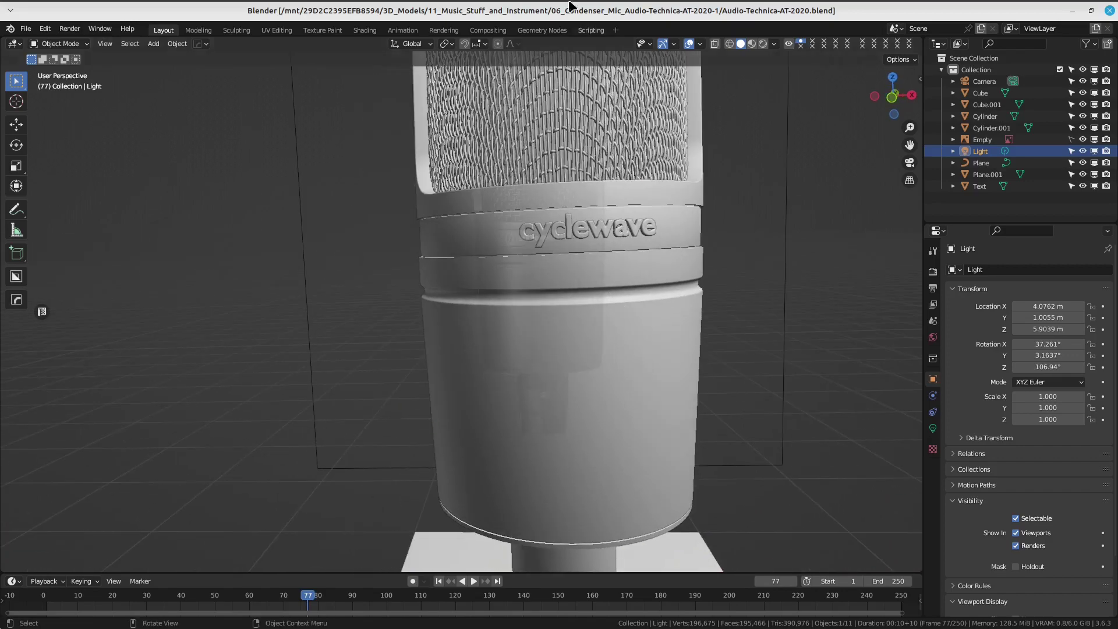
scroll(578, 203, up, 3)
scroll(477, 233, down, 1)
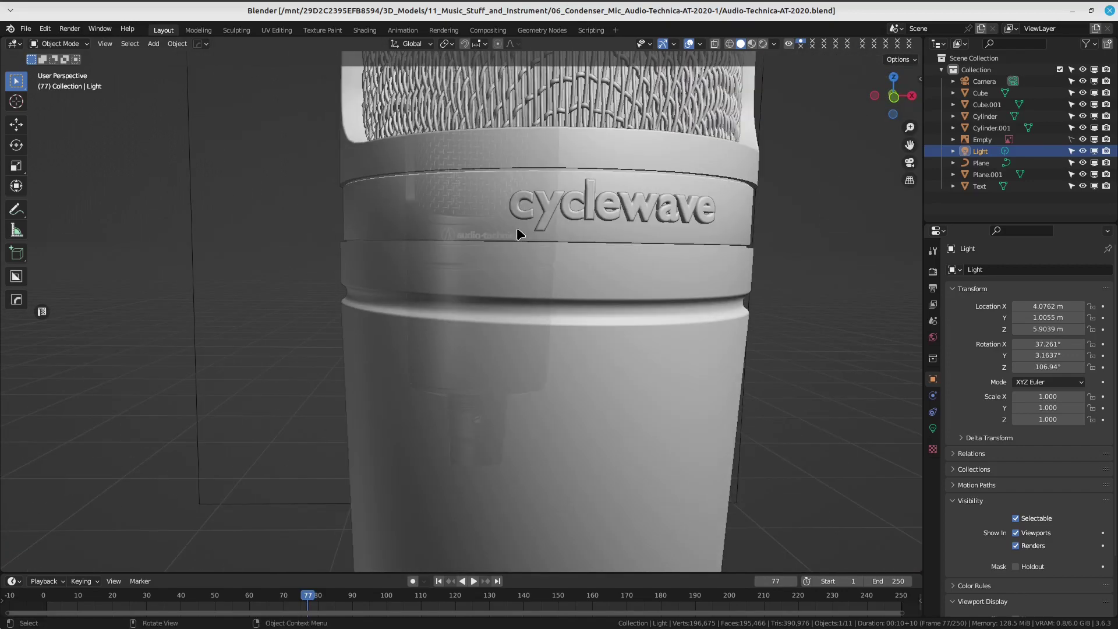
key(KP_1)
scroll(516, 228, up, 1)
scroll(482, 220, up, 2)
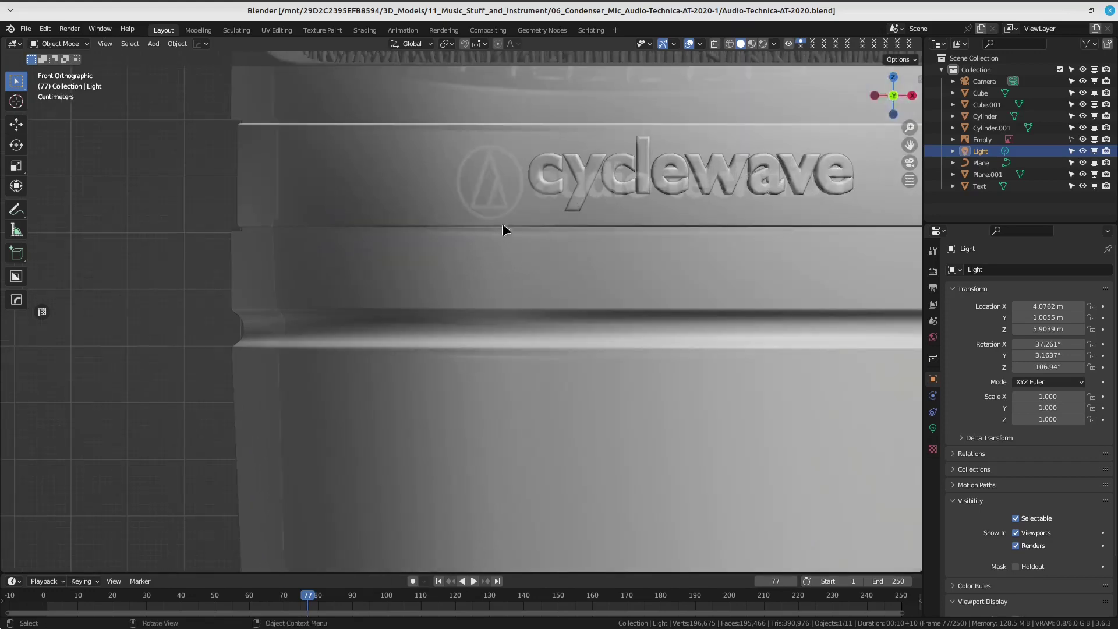
scroll(507, 230, up, 2)
scroll(502, 243, up, 1)
key(shift+a)
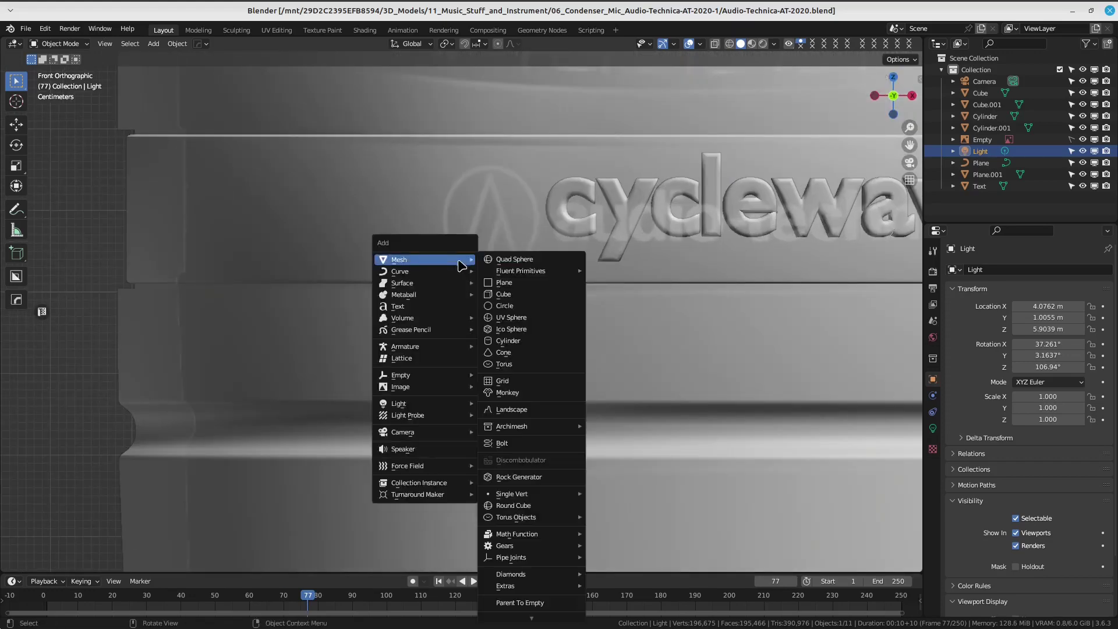
click(519, 307)
scroll(521, 277, down, 5)
scroll(519, 267, down, 6)
scroll(543, 334, down, 1)
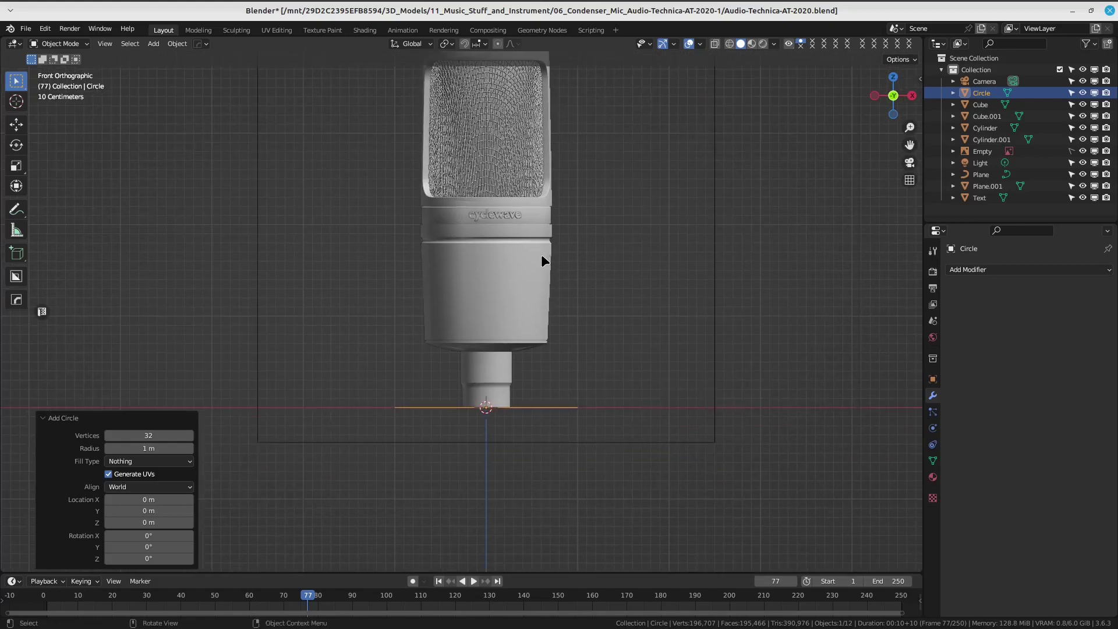
key(Delete)
key(shift+s)
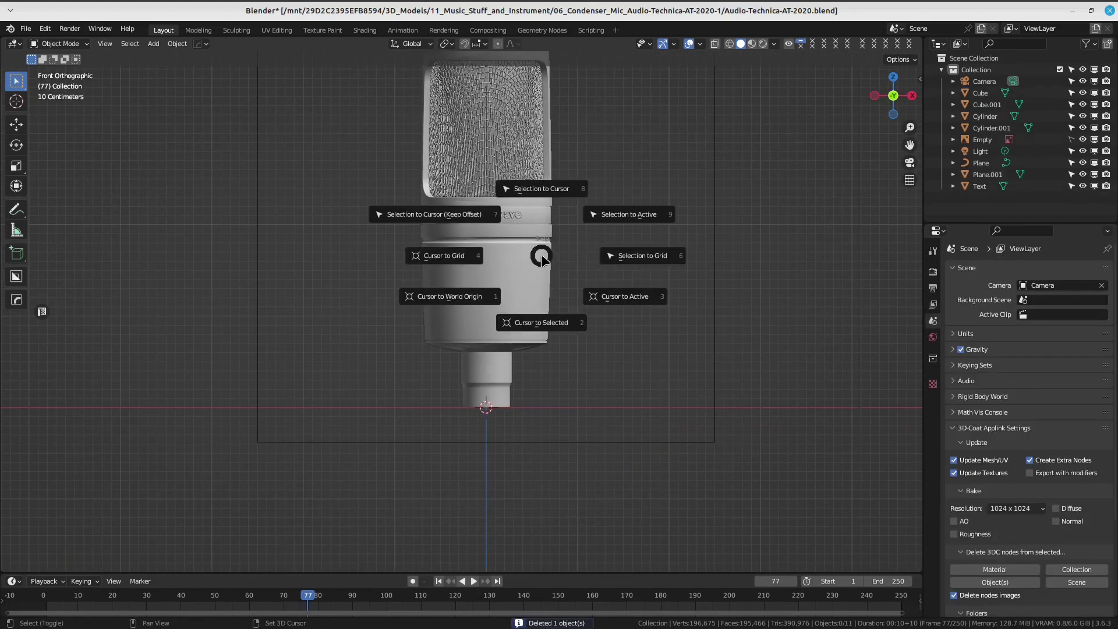
key(shift+a)
mouse_move(507, 255)
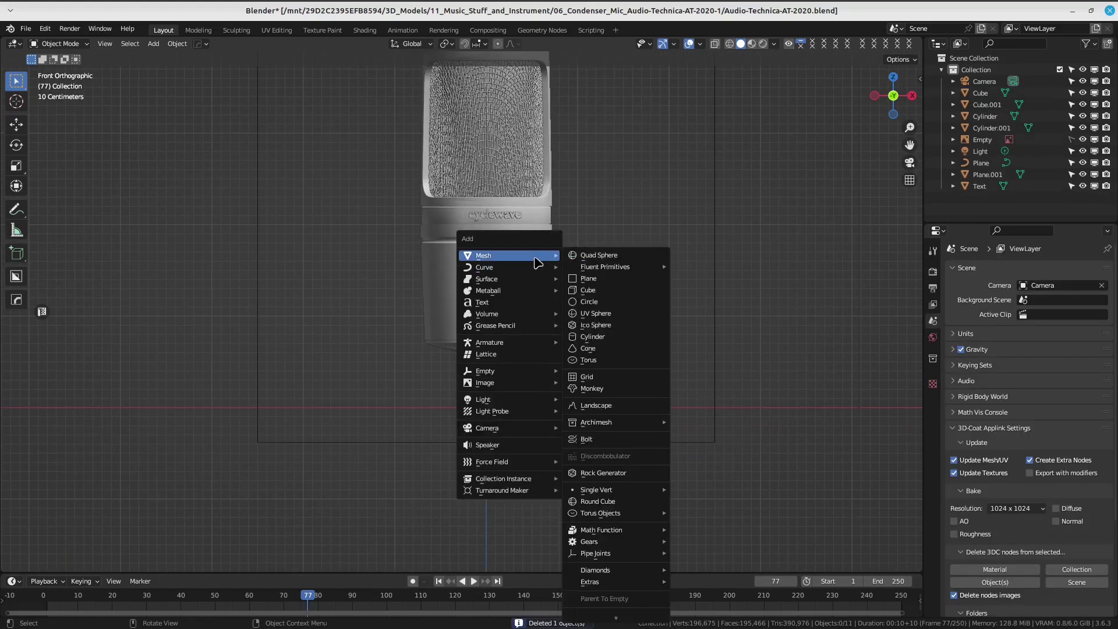
key(Escape)
mouse_move(547, 161)
shift+middle_down()
mouse_move(574, 238)
mouse_move(539, 247)
shift+middle_up()
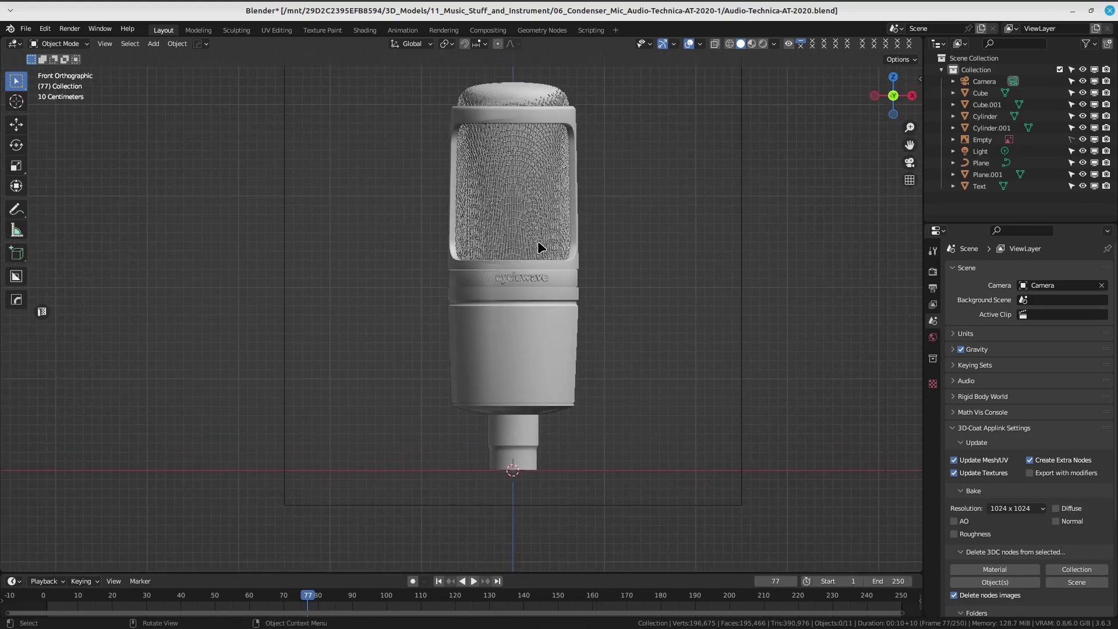
key(shift+a)
click(177, 43)
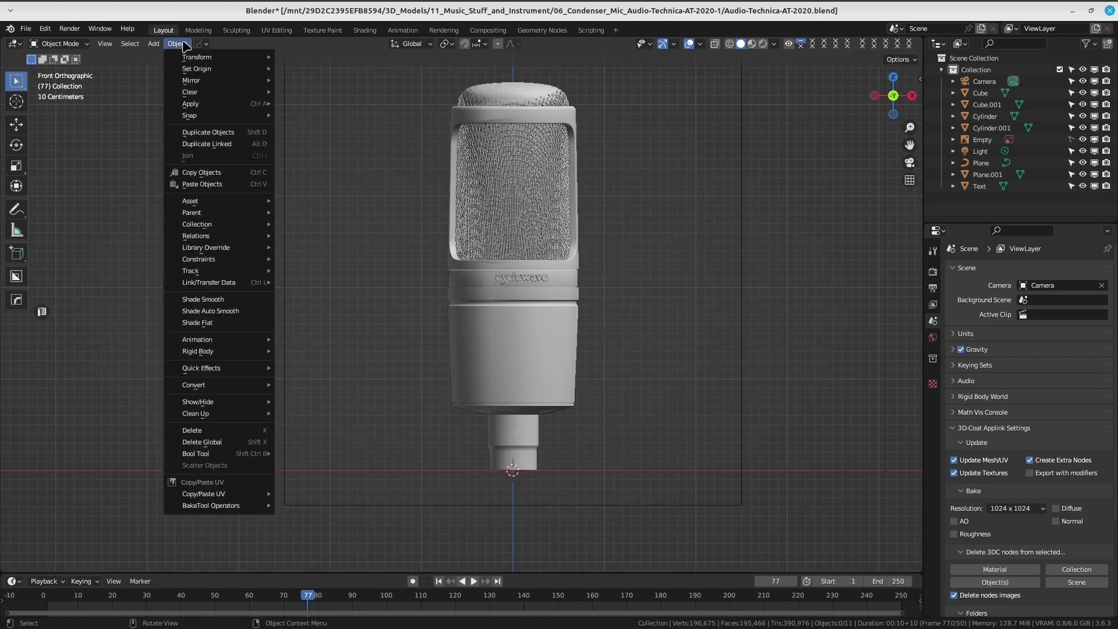
click(153, 44)
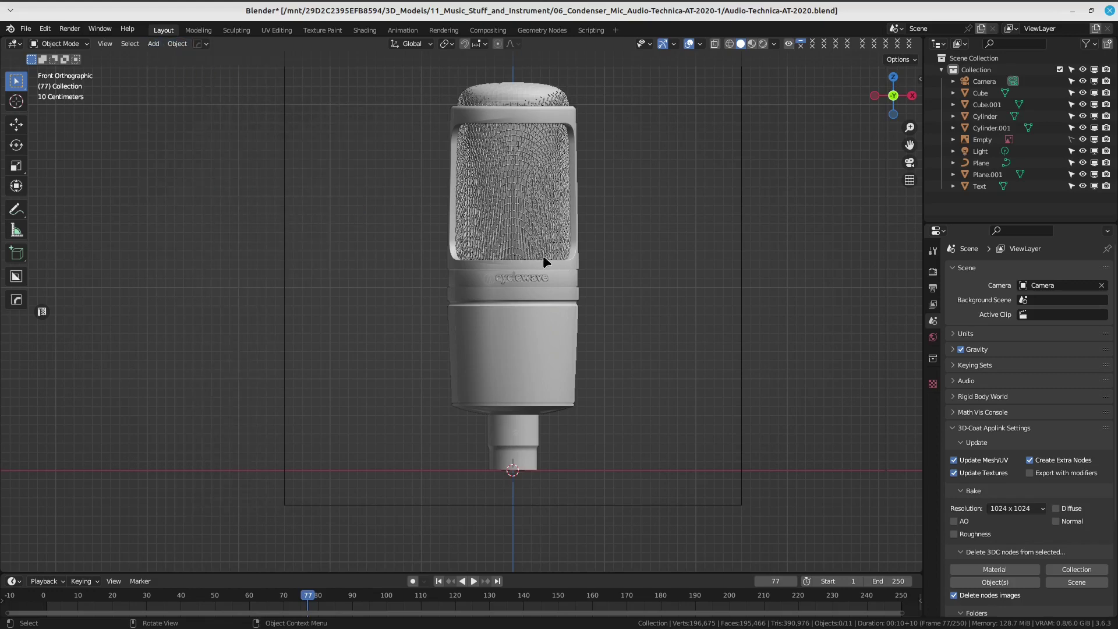
key(shift+a)
click(10, 10)
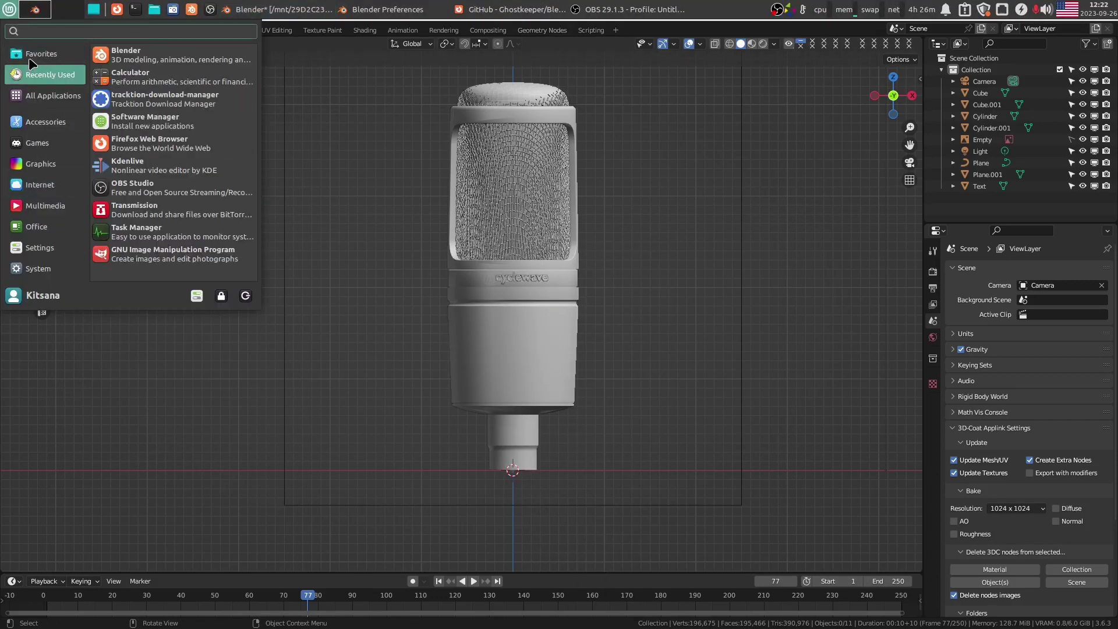
mouse_move(41, 54)
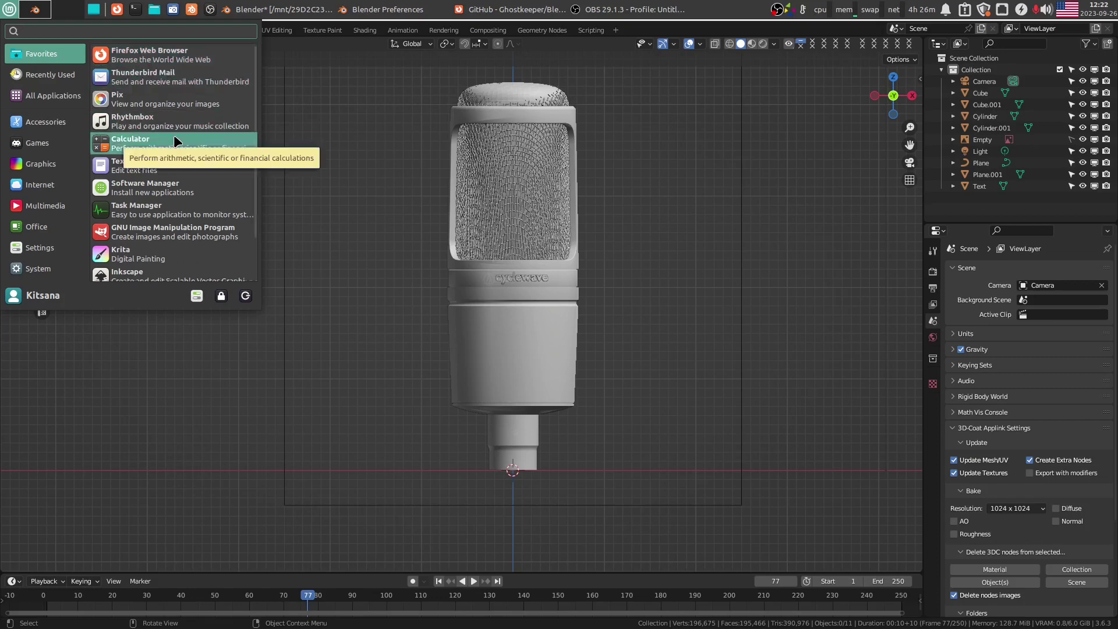
scroll(175, 142, down, 1)
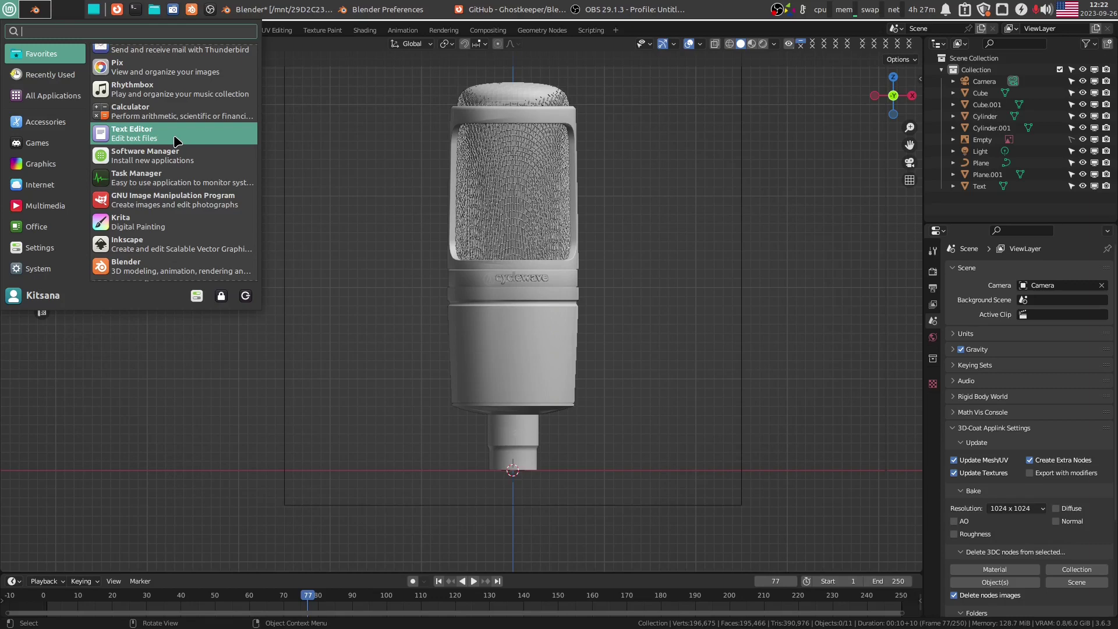
scroll(156, 128, up, 1)
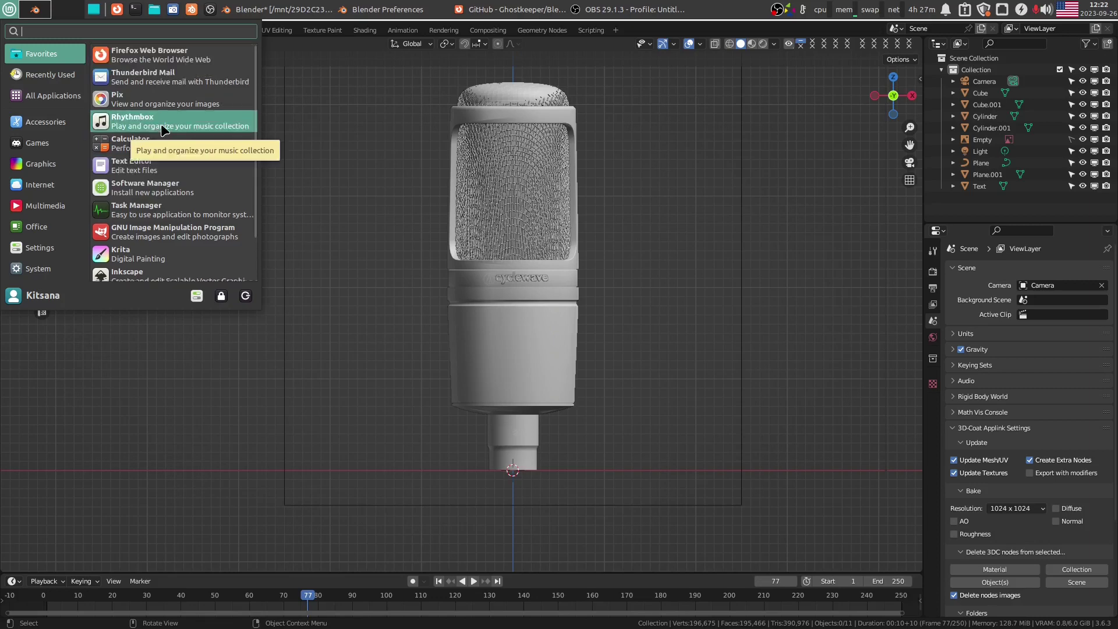
scroll(161, 126, down, 1)
scroll(161, 123, down, 1)
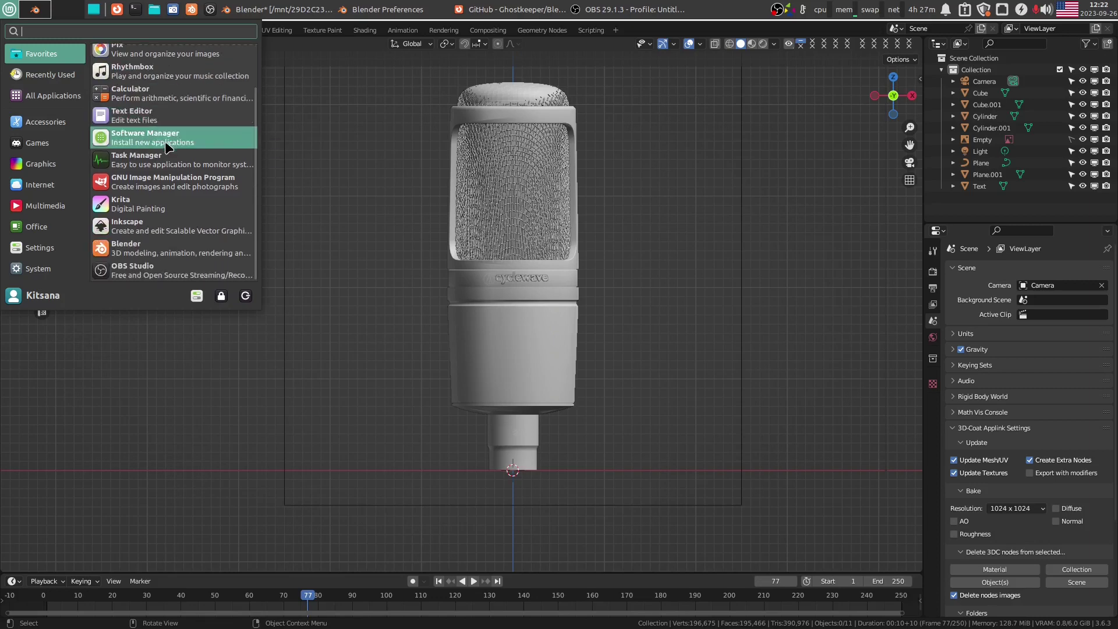
scroll(198, 163, up, 2)
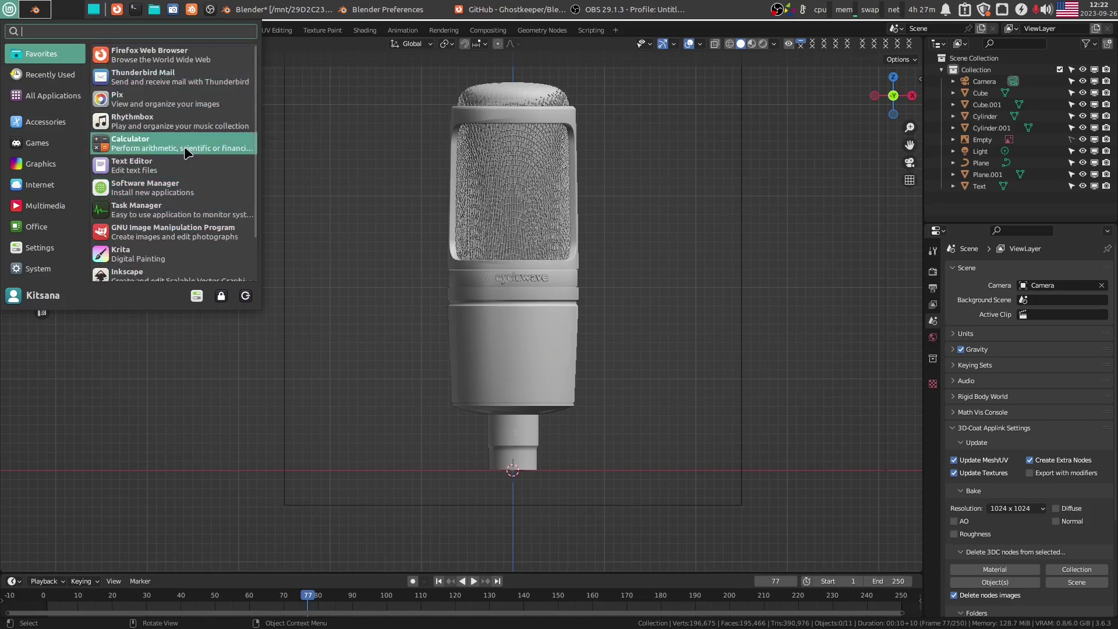
scroll(186, 153, down, 2)
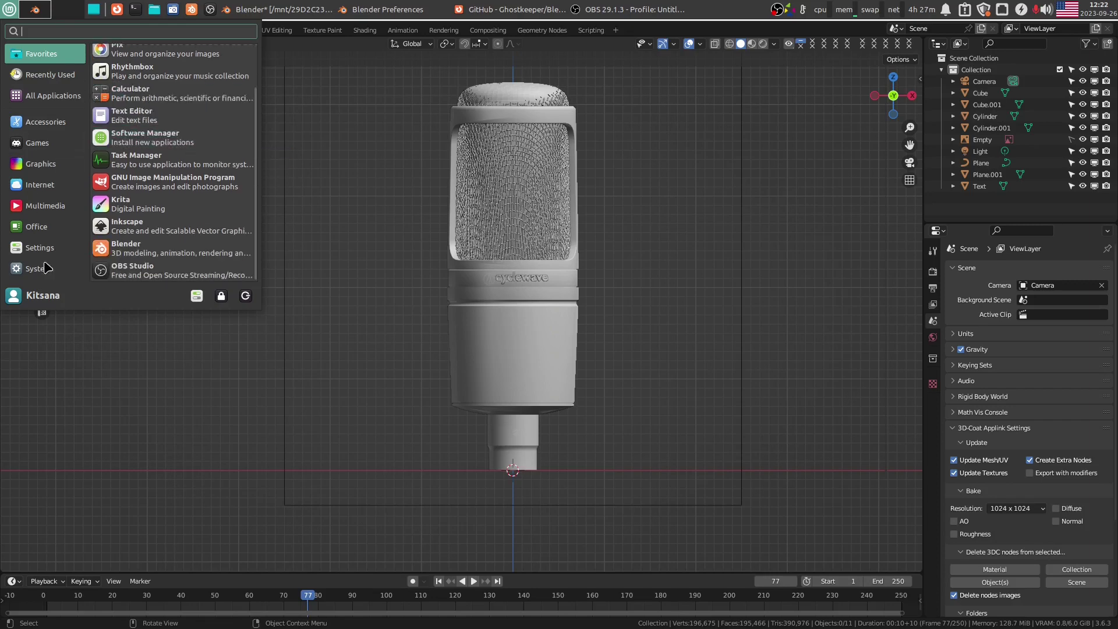
scroll(147, 191, down, 2)
scroll(147, 191, down, 1)
mouse_move(40, 247)
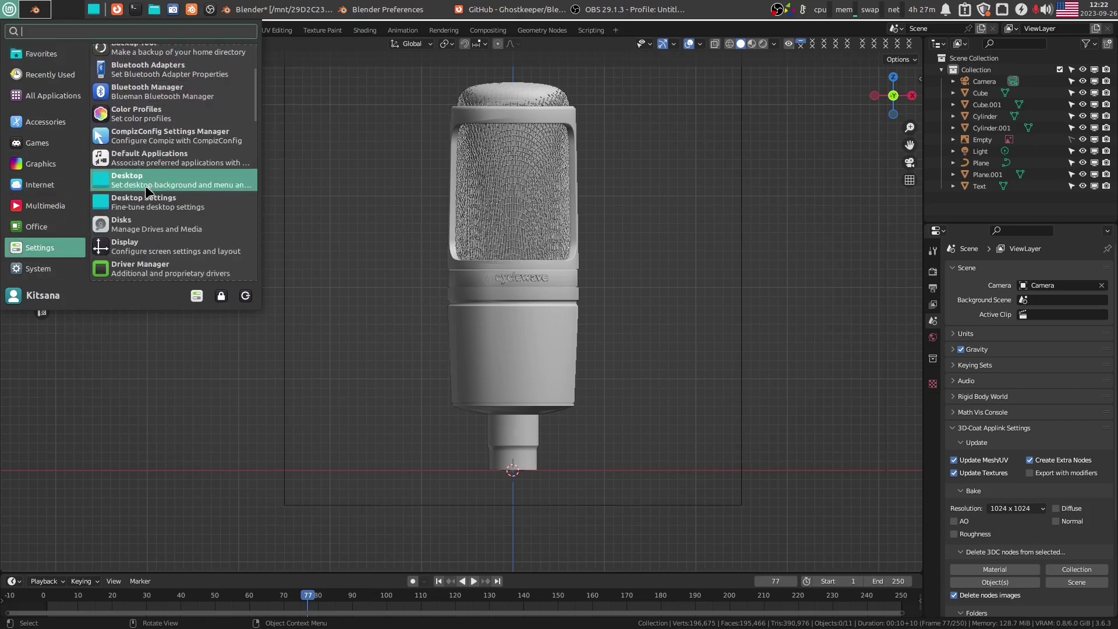
scroll(149, 192, up, 2)
scroll(155, 222, down, 3)
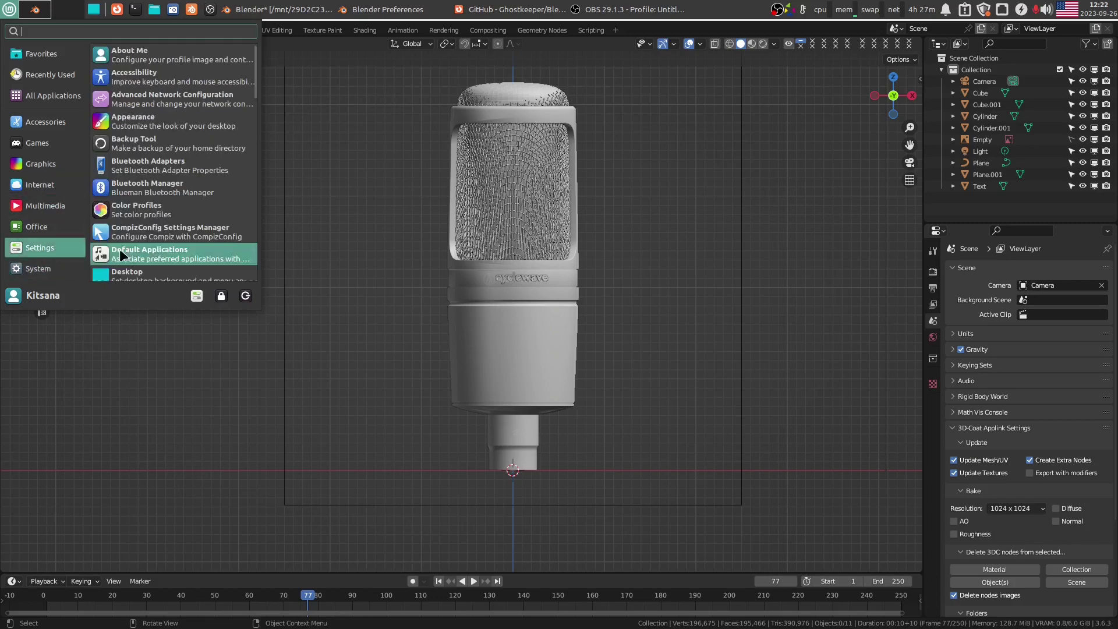
scroll(151, 227, down, 4)
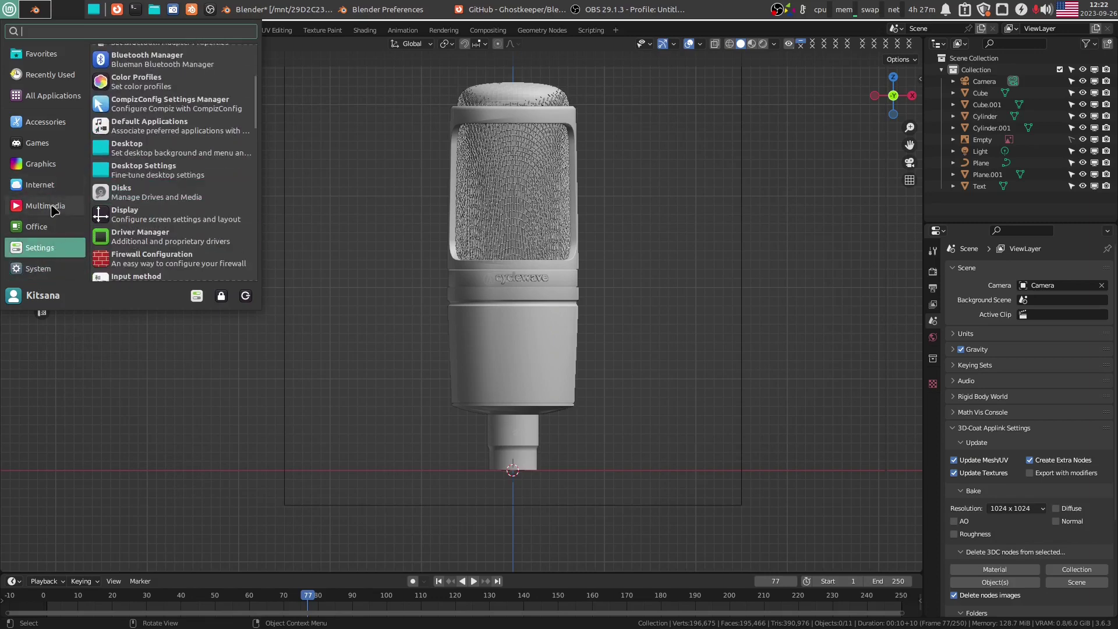
scroll(146, 207, down, 5)
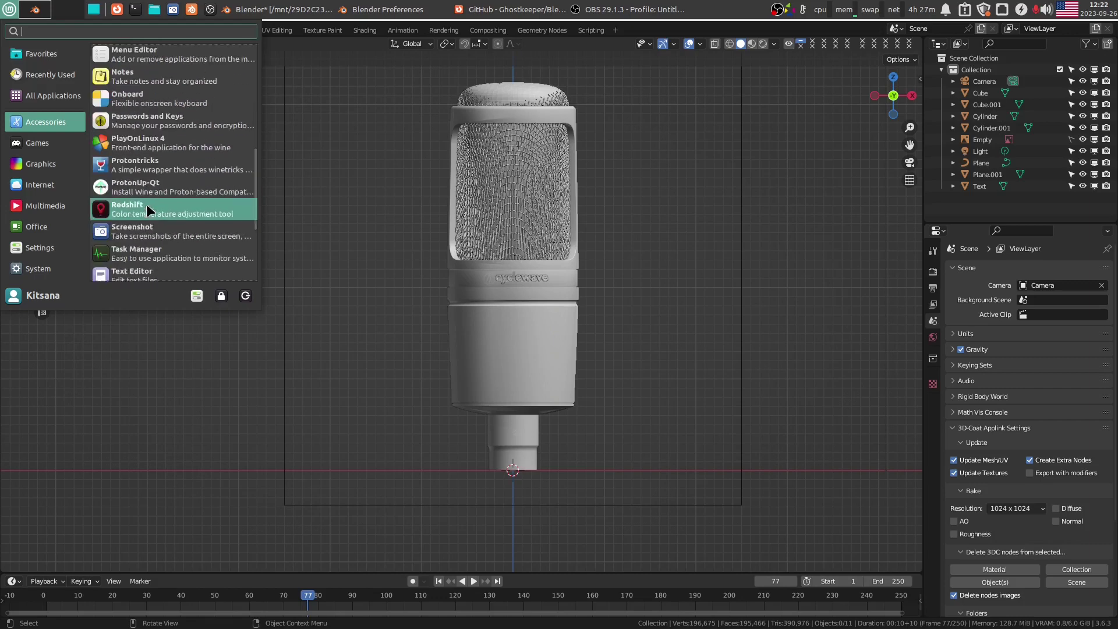
scroll(146, 204, up, 5)
key(Escape)
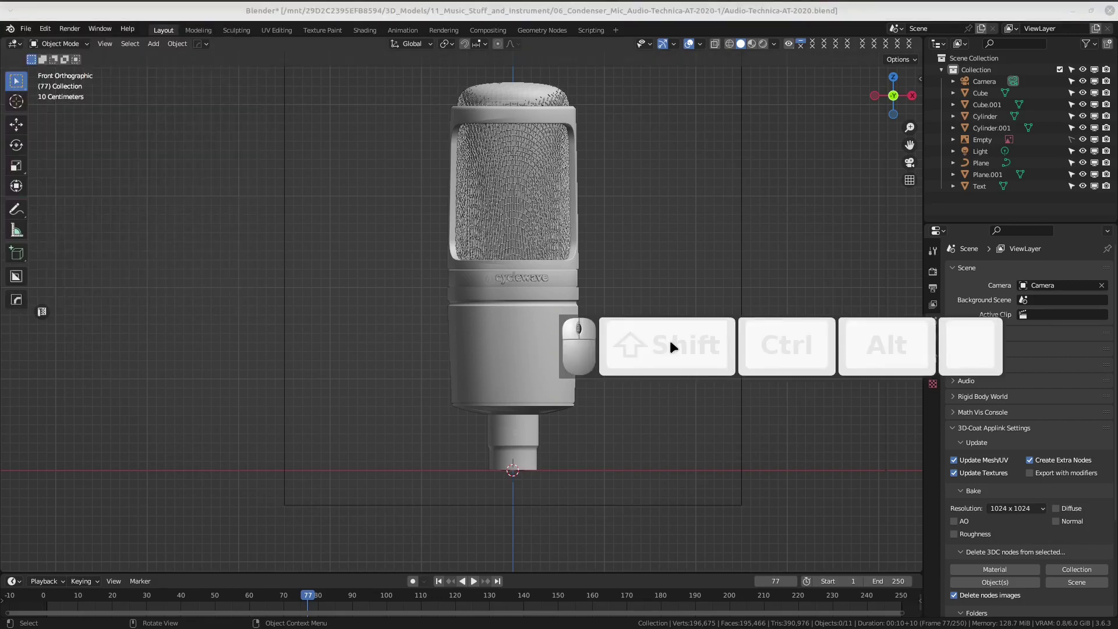
Move the KeyCaster keystroke overlay aside, then close it.
mouse_move(670, 340)
mouse_down()
mouse_move(367, 235)
mouse_move(249, 153)
mouse_move(612, 218)
mouse_move(369, 43)
mouse_move(406, 201)
mouse_up()
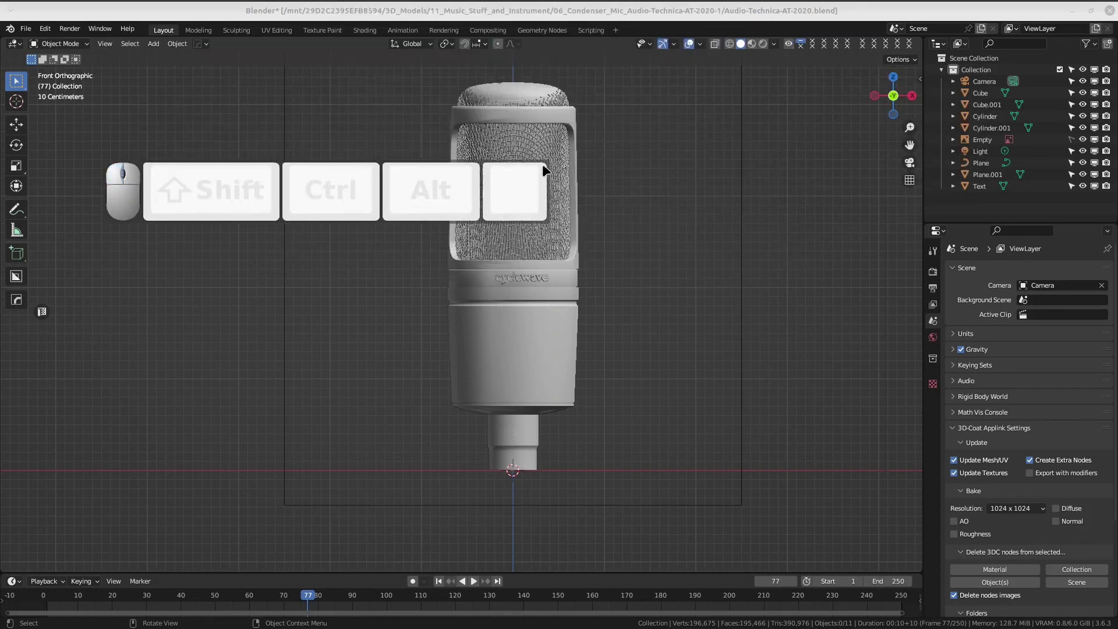
drag(534, 169, 531, 169)
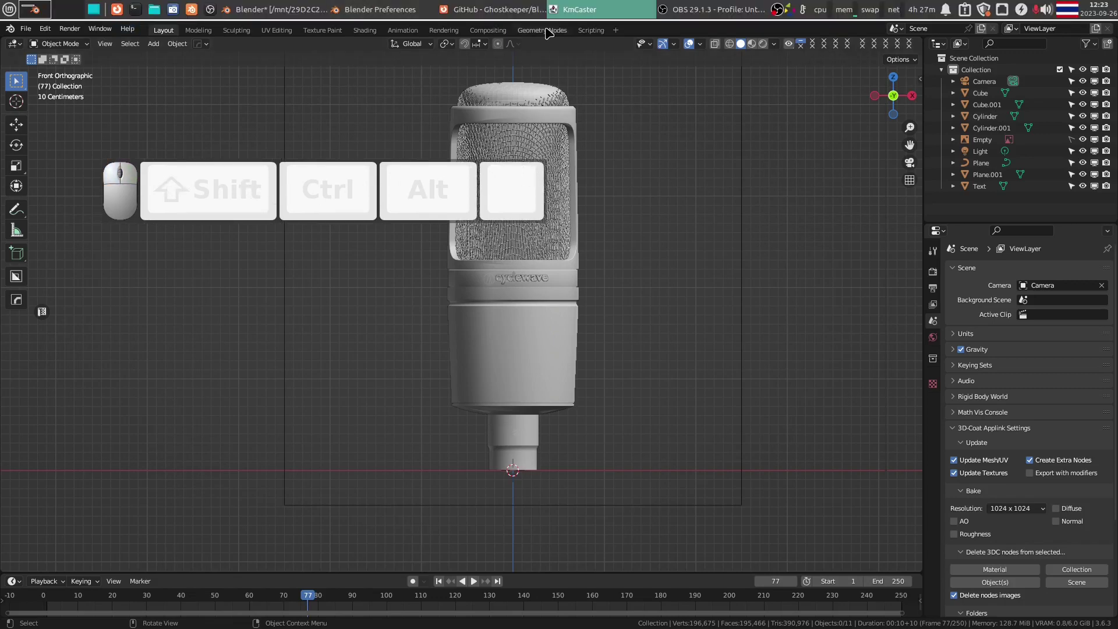
right_click(573, 10)
click(571, 167)
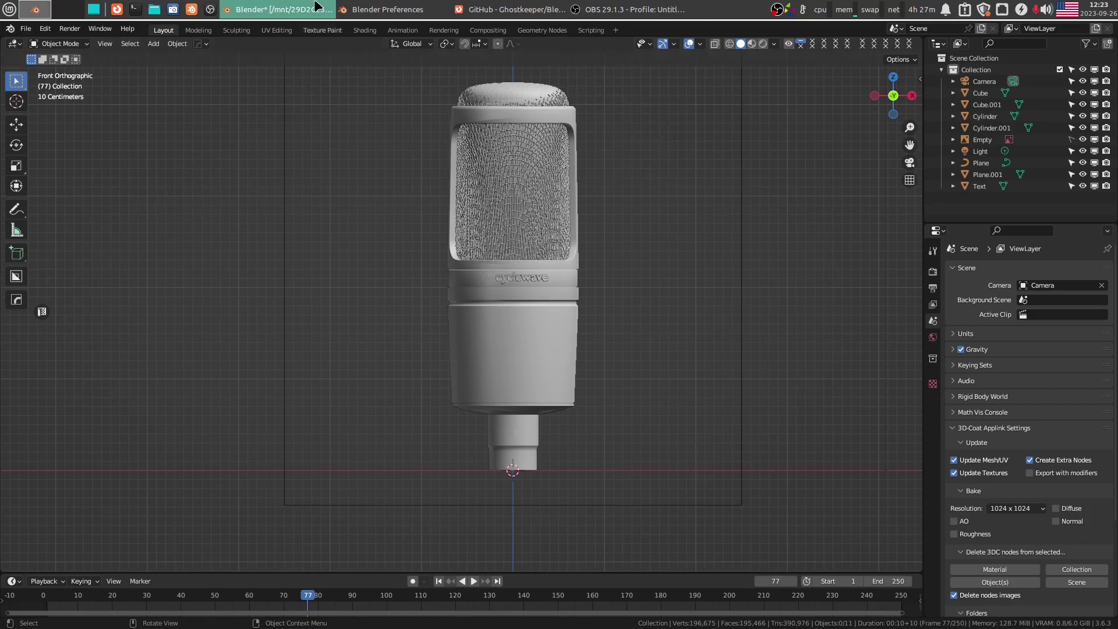
Recentre the view on the microphone and add a mesh circle.
scroll(641, 307, up, 2)
shift+middle_drag(582, 292, 564, 282)
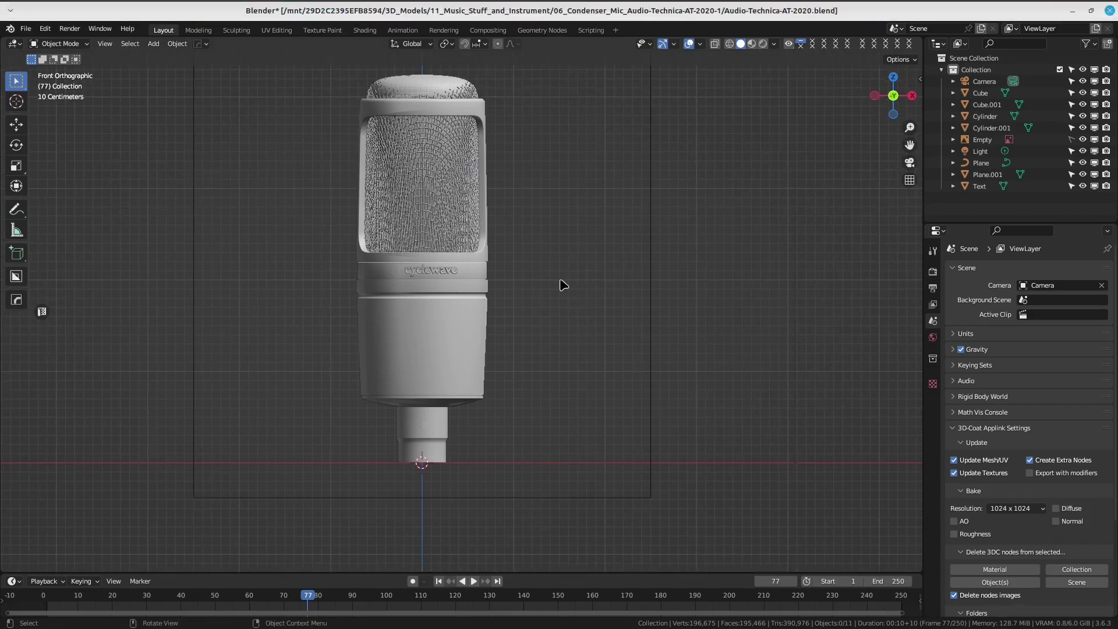
scroll(518, 268, down, 2)
scroll(518, 268, up, 4)
scroll(435, 291, up, 2)
key(shift+a)
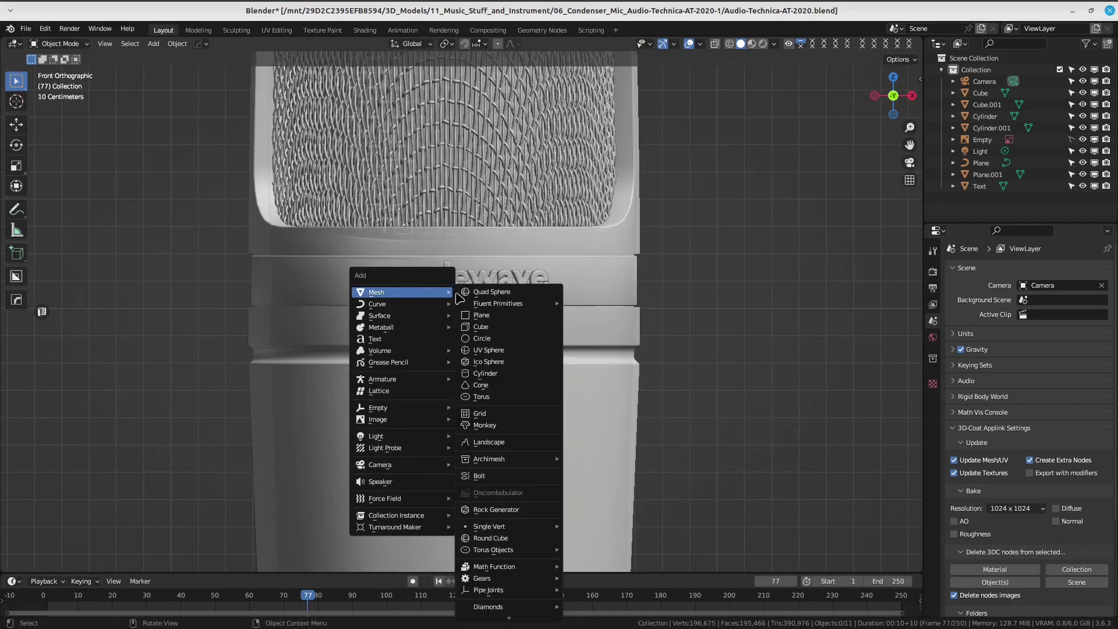
click(495, 338)
Stand the circle upright at 90° on X and shrink it to about 0.374.
scroll(482, 274, down, 7)
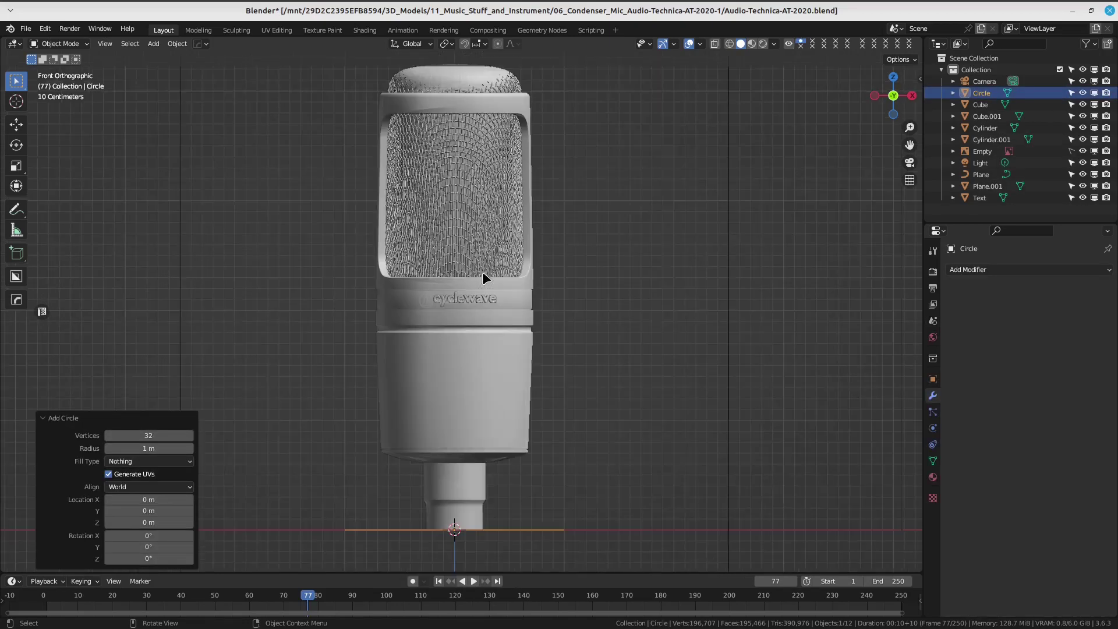
scroll(556, 324, up, 1)
text(r)
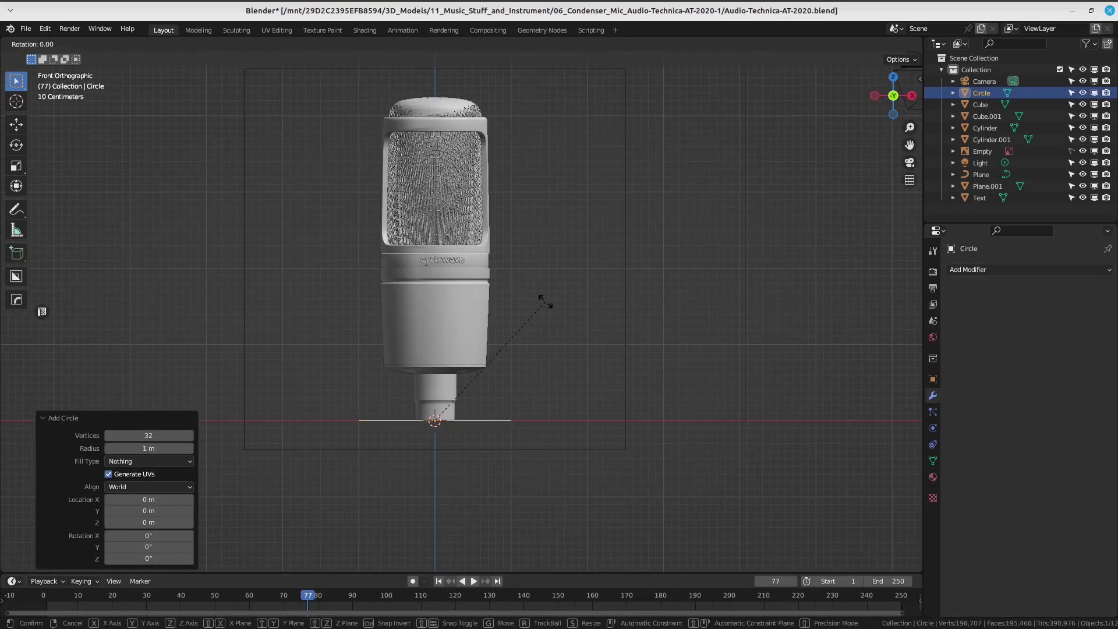
text(x90)
key(Return)
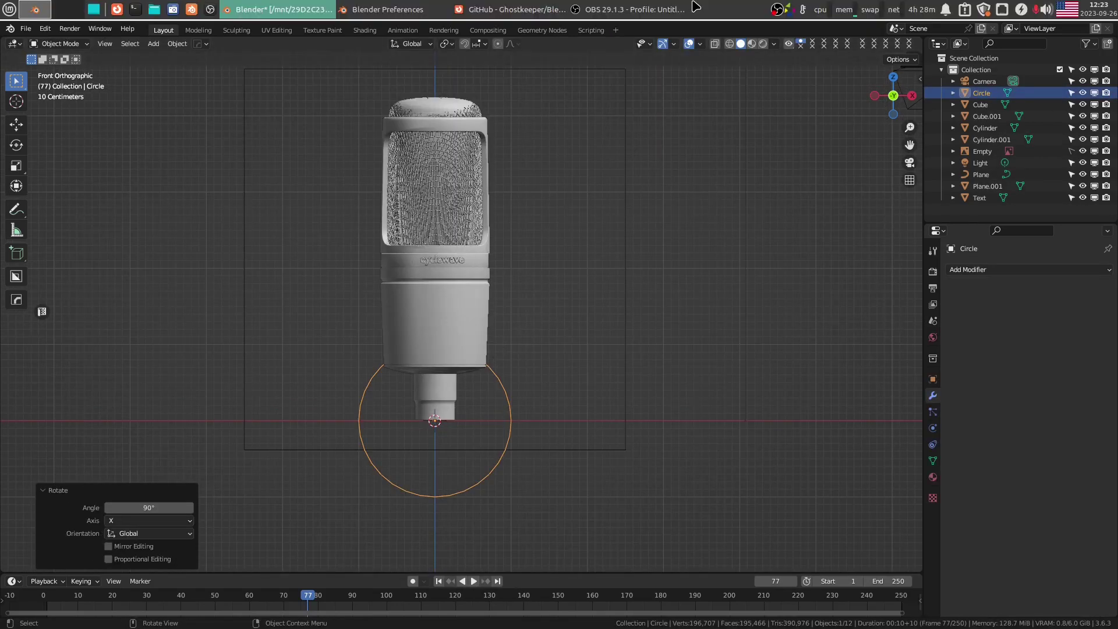
key(s)
click(543, 359)
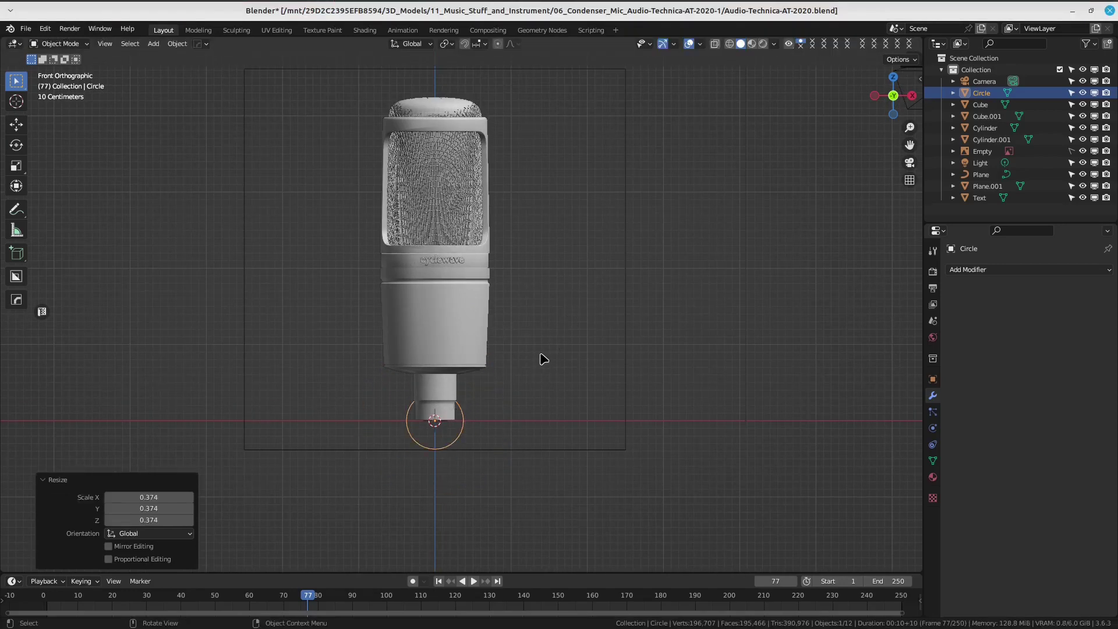
Raise the circle vertically to the band and shrink it further to 0.273.
key(g)
key(z)
click(546, 204)
key(s)
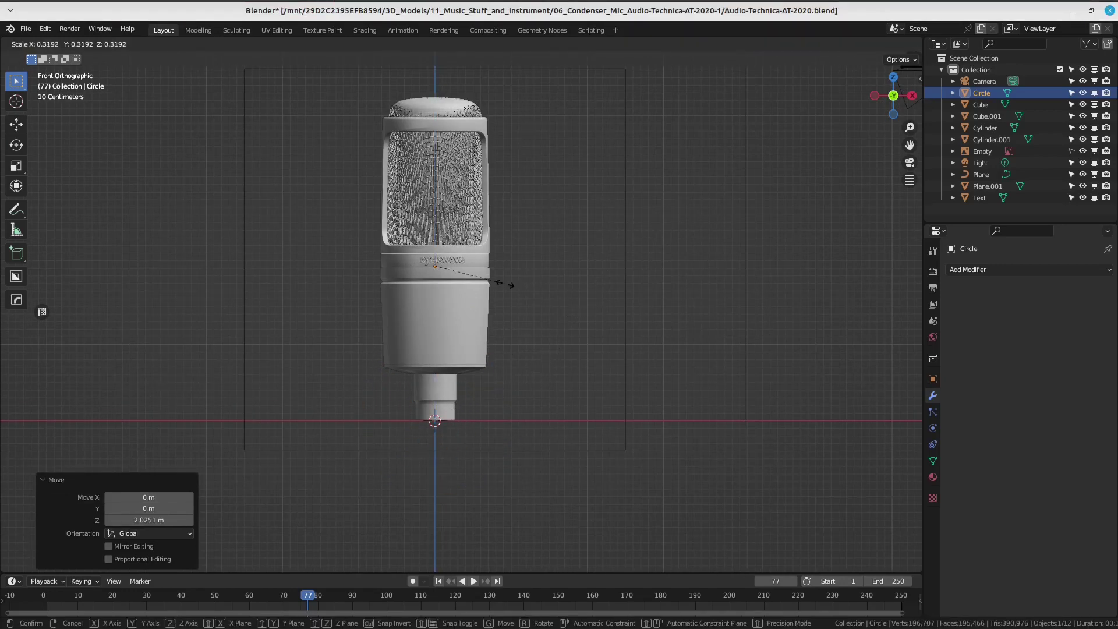
click(494, 296)
In side view, shift the circle onto the band's surface.
scroll(494, 296, up, 3)
key(KP_3)
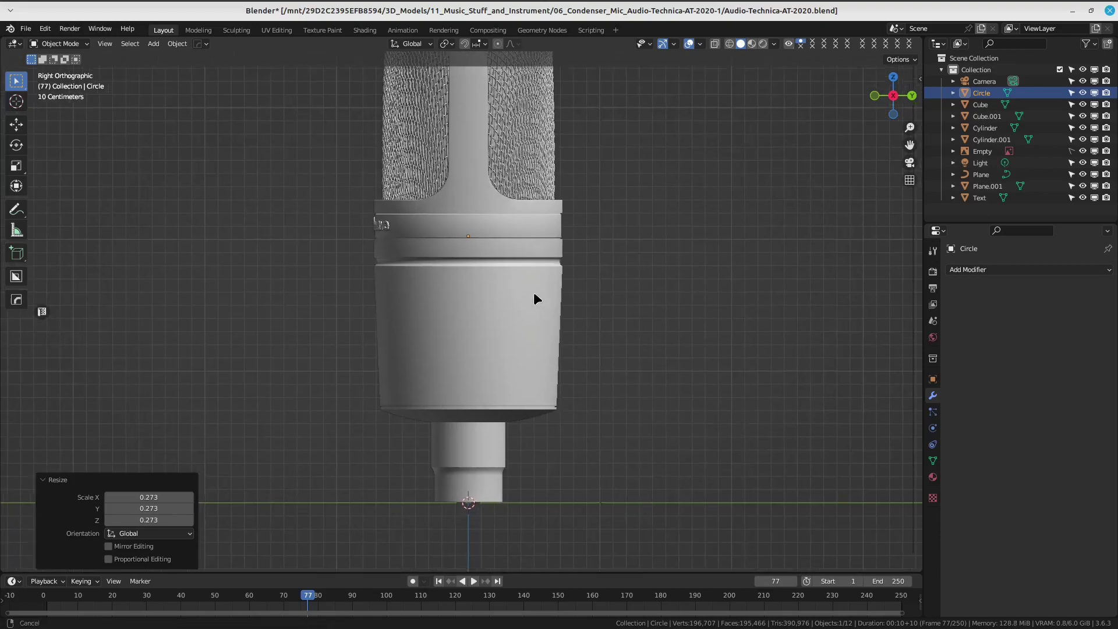
key(g)
click(469, 291)
scroll(469, 295, up, 5)
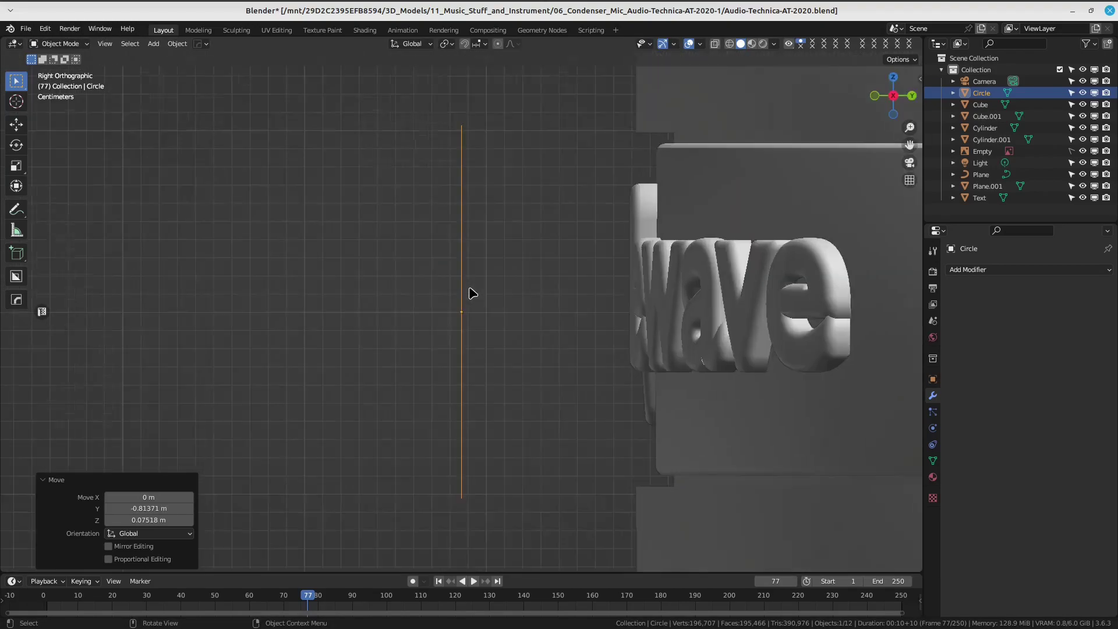
mouse_move(470, 295)
middle_down()
mouse_move(712, 333)
mouse_move(571, 247)
mouse_move(736, 277)
middle_up()
scroll(574, 258, down, 5)
Place the circle on the band just left of the cyclewave lettering.
key(s)
right_click(649, 290)
mouse_move(649, 290)
middle_down()
mouse_move(623, 333)
mouse_move(583, 291)
middle_up()
key(g)
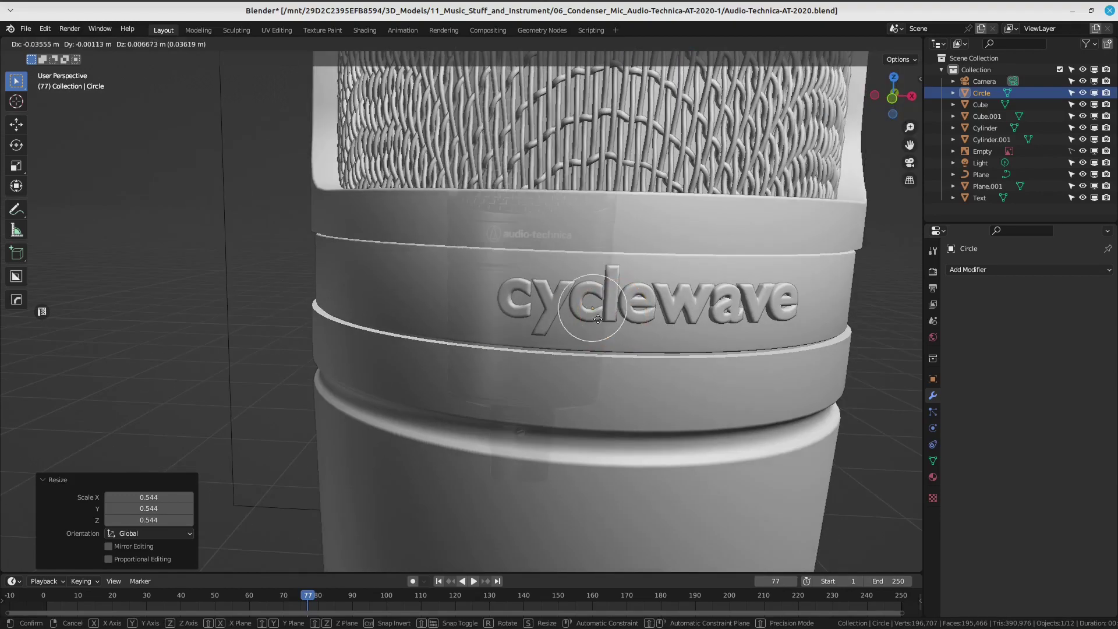
click(529, 284)
scroll(528, 284, up, 3)
scroll(530, 230, down, 5)
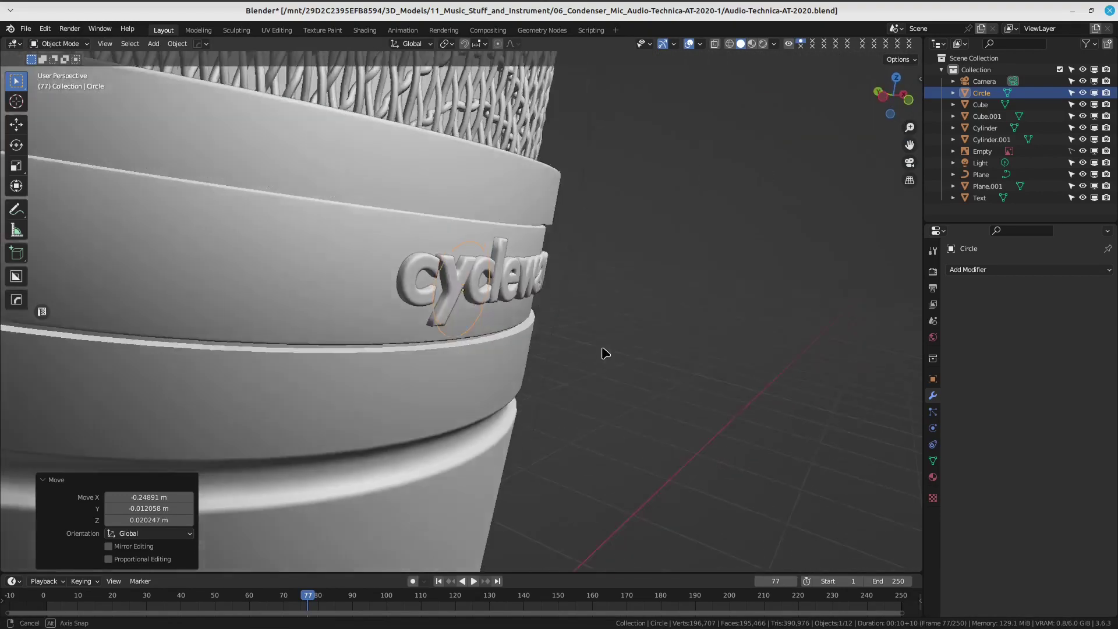
middle_drag(604, 350, 666, 229)
scroll(460, 321, up, 5)
key(Tab)
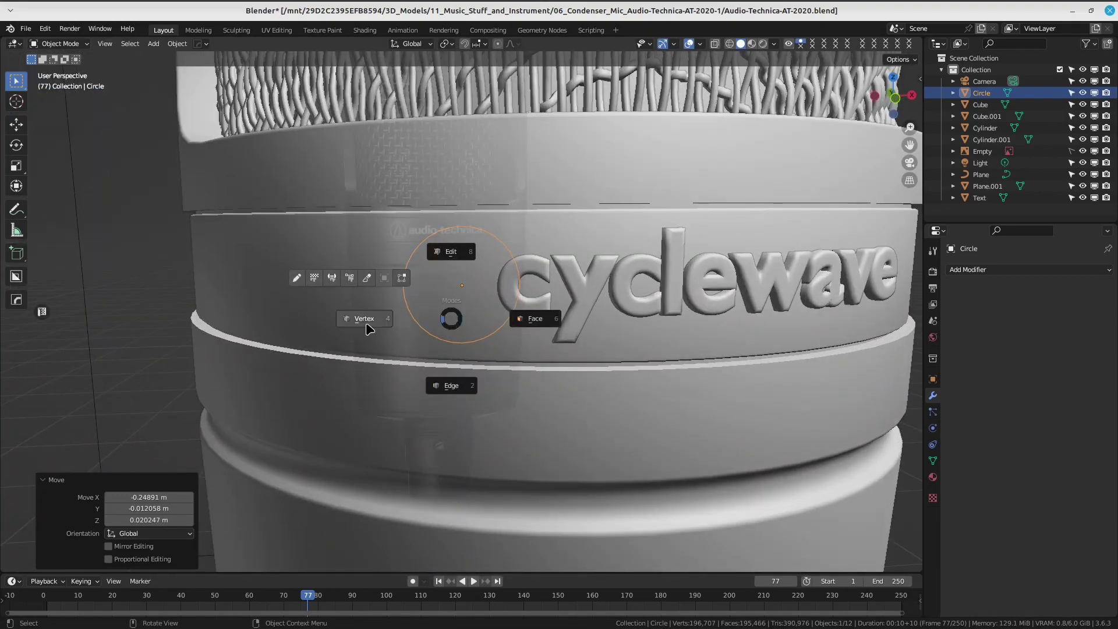
In Edit Mode, fill the circle outline with a face and inset it.
click(367, 319)
scroll(496, 324, up, 2)
click(488, 255)
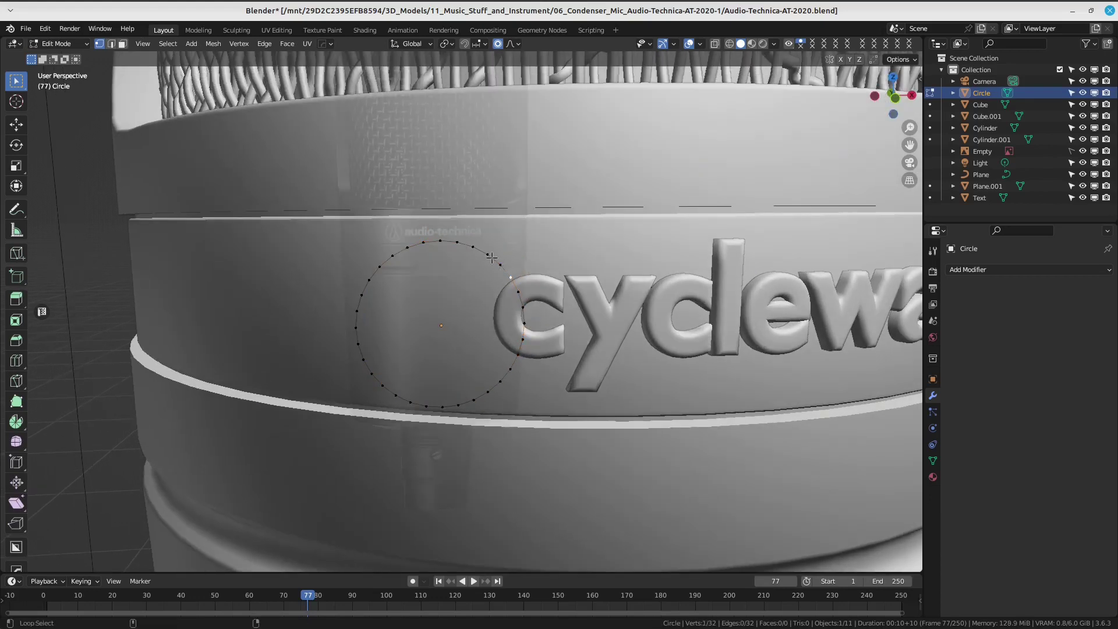
key(ctrl+l)
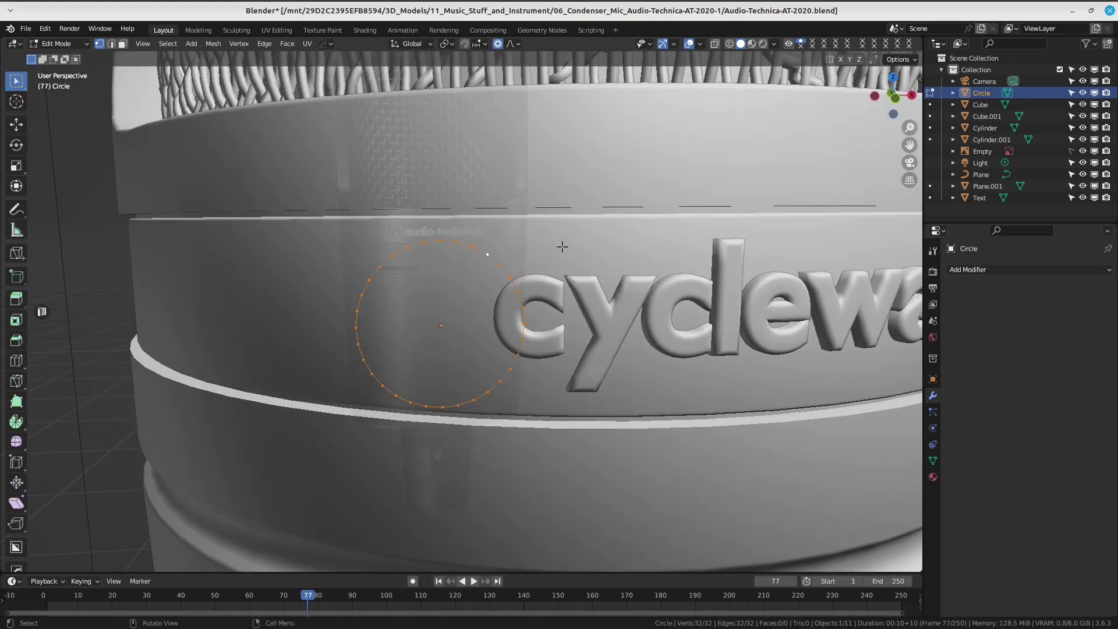
key(f)
key(i)
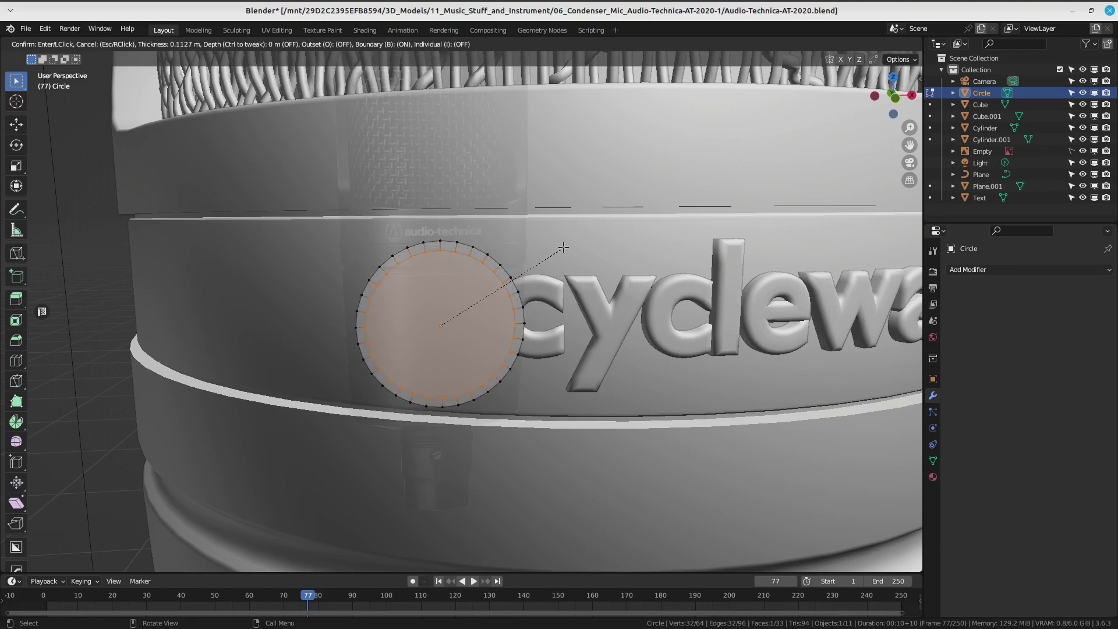
click(564, 248)
Switch to front view and undo back to the bare circle outline.
middle_drag(562, 250, 496, 315)
scroll(496, 315, up, 2)
key(KP_1)
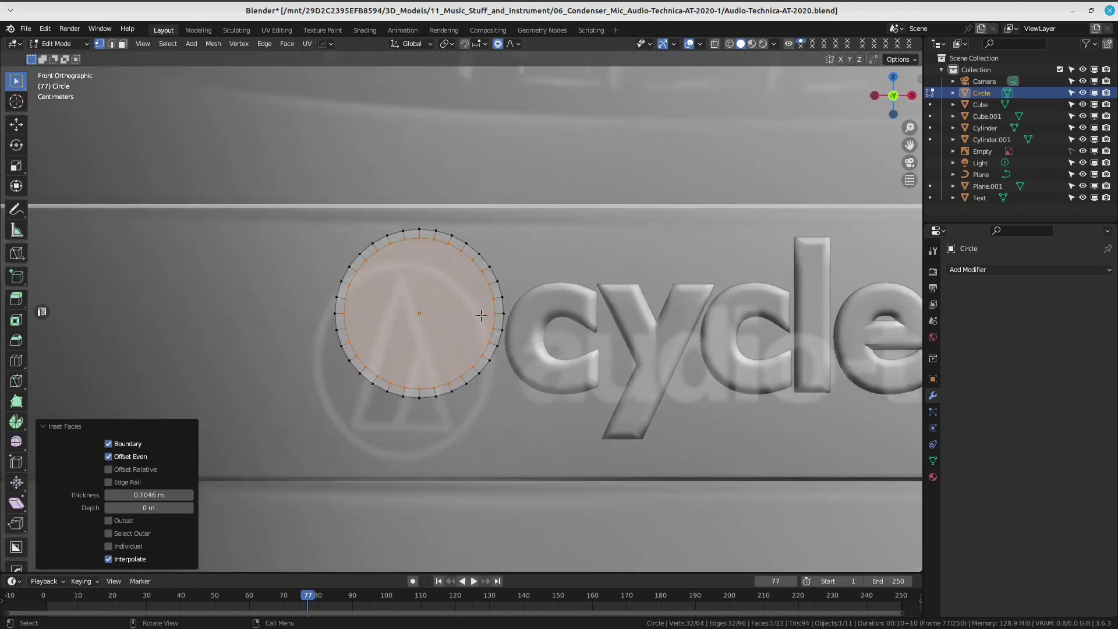
scroll(481, 315, down, 3)
key(a)
scroll(485, 379, up, 1)
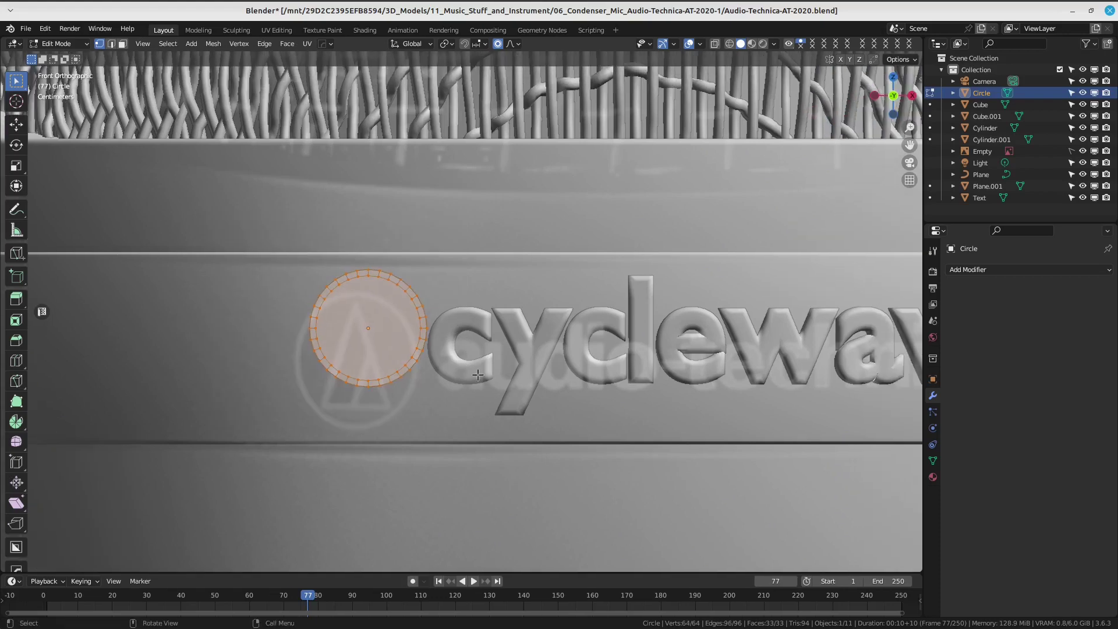
key(ctrl+z)
key(ctrl+z)
Try extruding and shrinking an inner ring from the outline, then undo it.
scroll(408, 282, up, 2)
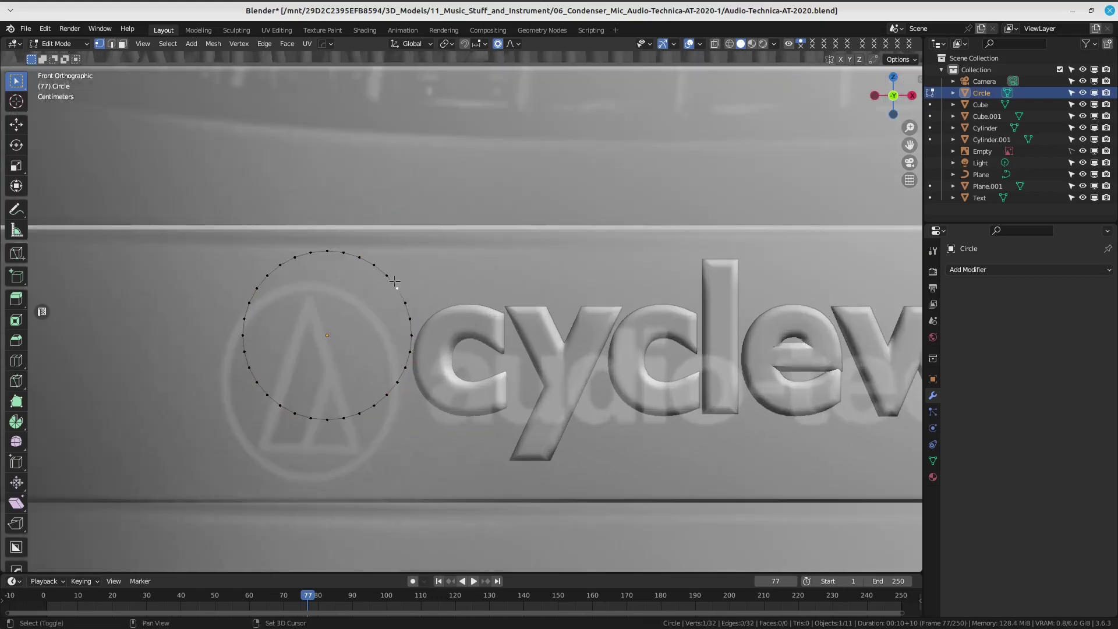
key(a)
key(e)
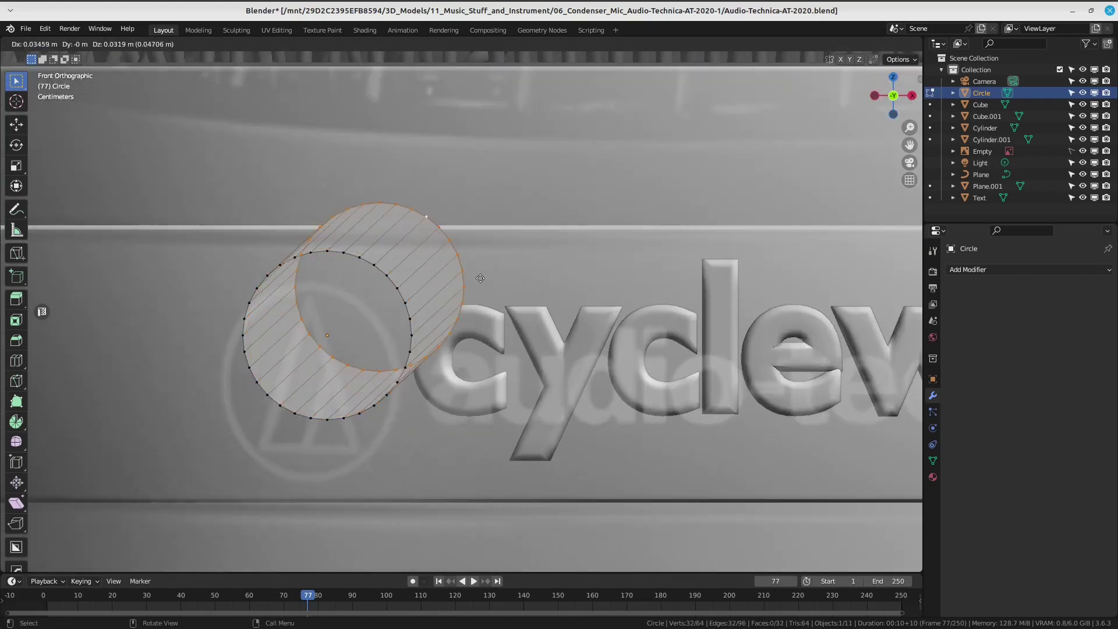
key(Escape)
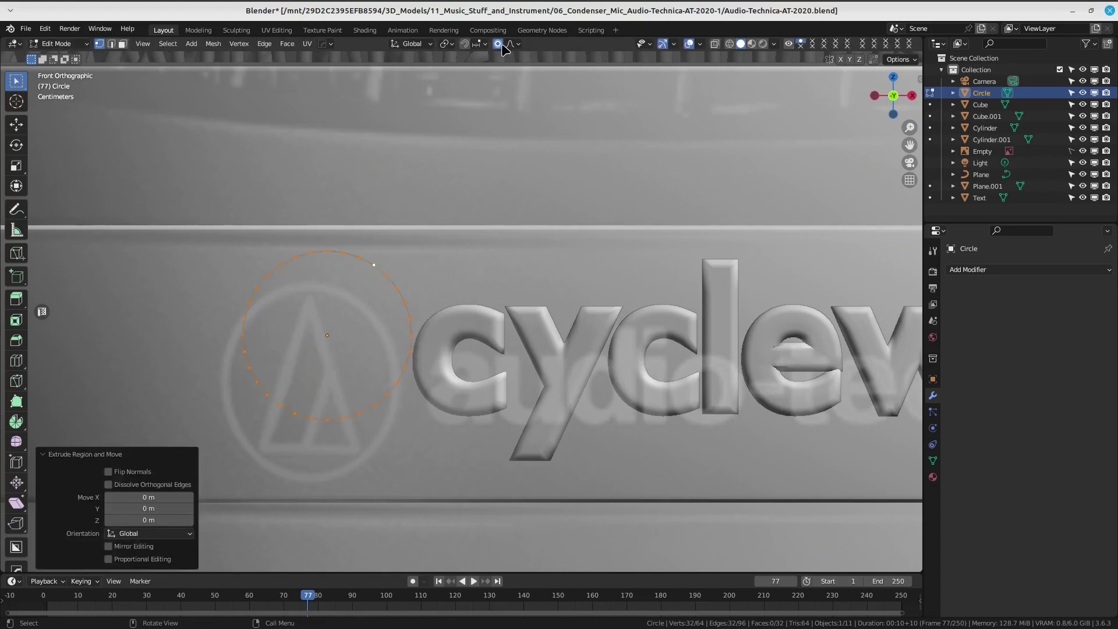
key(s)
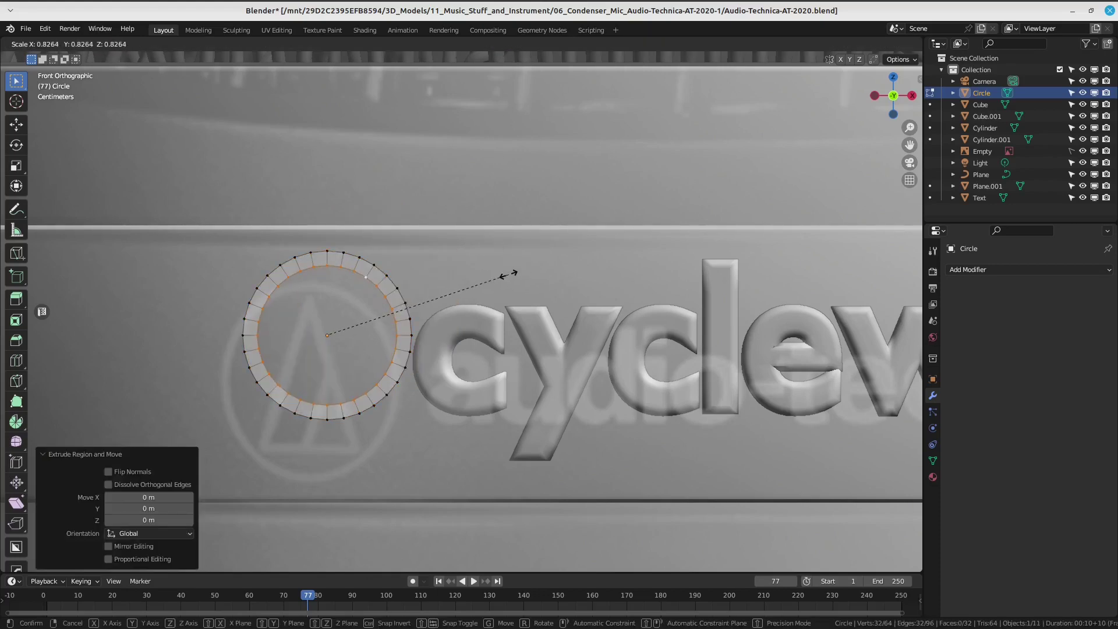
click(482, 290)
key(ctrl+z)
key(ctrl+z)
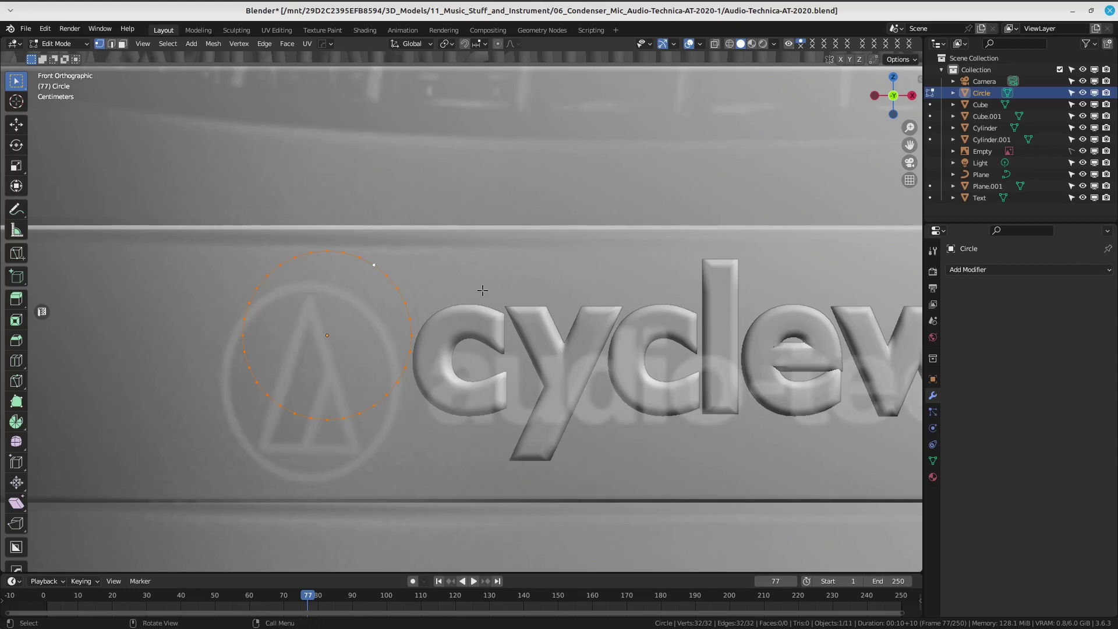
Refill the circle with a face and inset it into a ring.
key(f)
key(i)
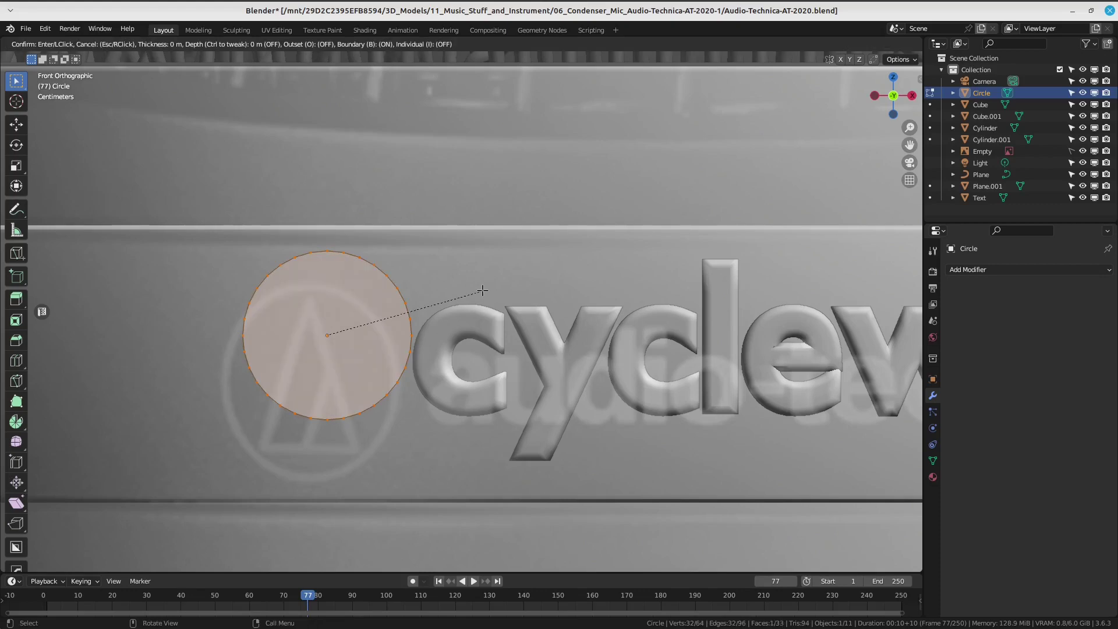
click(417, 335)
scroll(417, 334, up, 3)
scroll(417, 334, down, 2)
scroll(417, 334, down, 1)
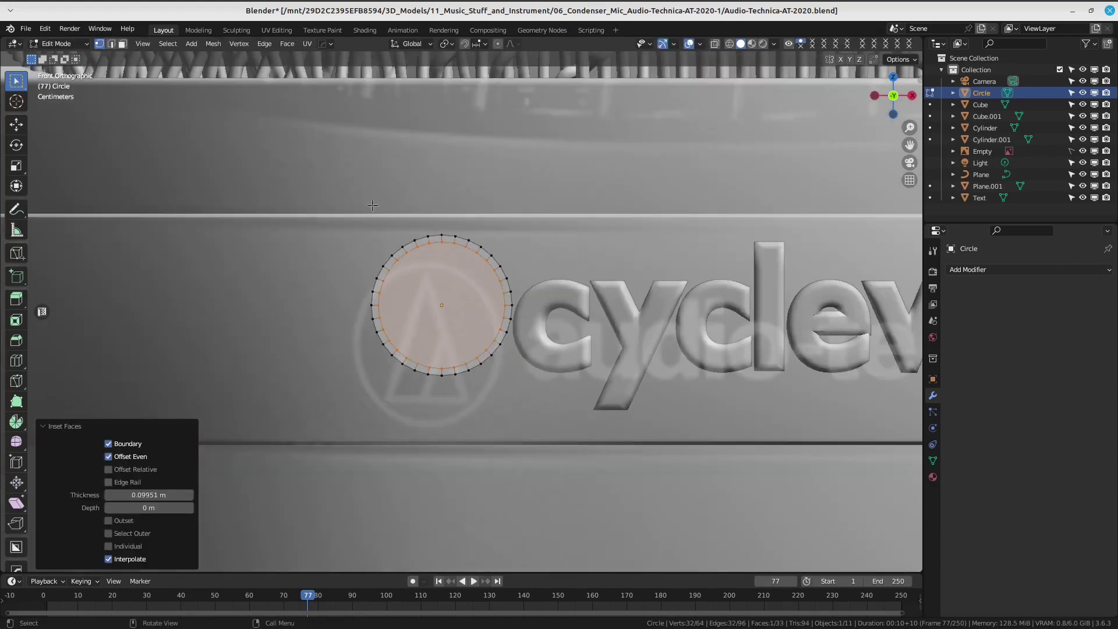
Box-select all 64 vertices and move the ring down-left.
drag(349, 221, 524, 370)
drag(313, 195, 536, 374)
scroll(524, 362, up, 2)
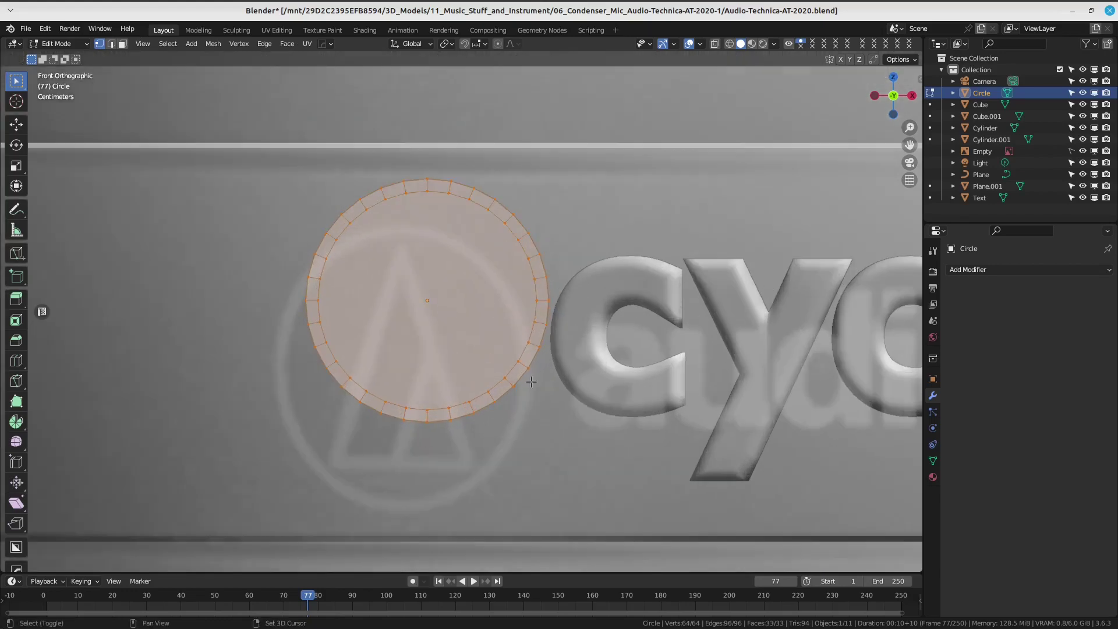
scroll(524, 361, up, 1)
key(g)
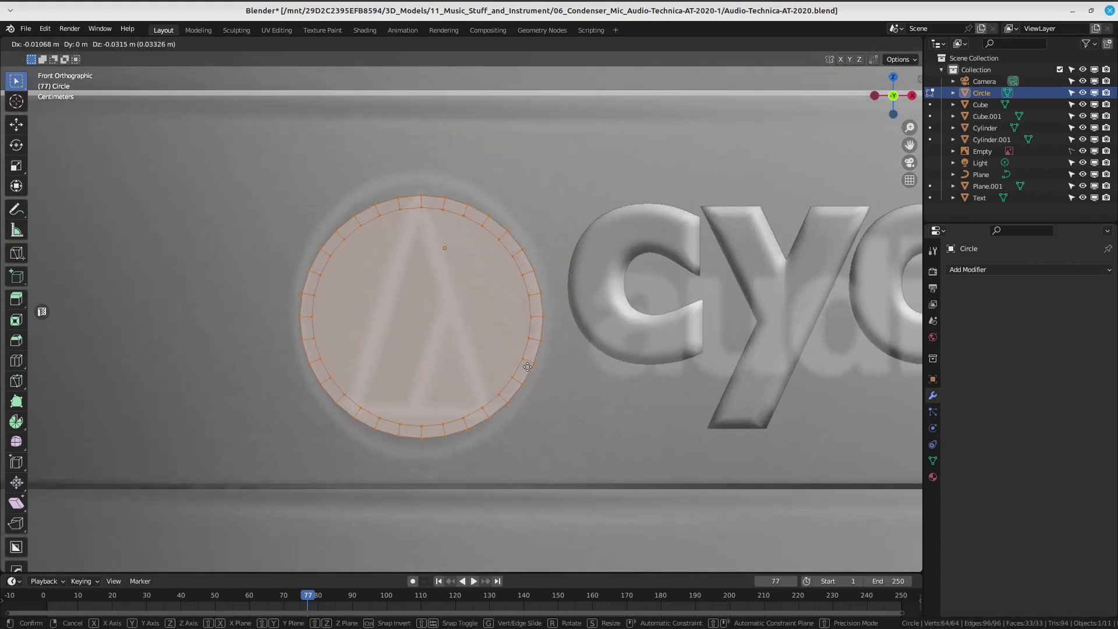
click(524, 364)
Enlarge the ring to 1.284 and move it over the logo emblem.
key(s)
click(589, 367)
ctrl+scroll(617, 355, up, 2)
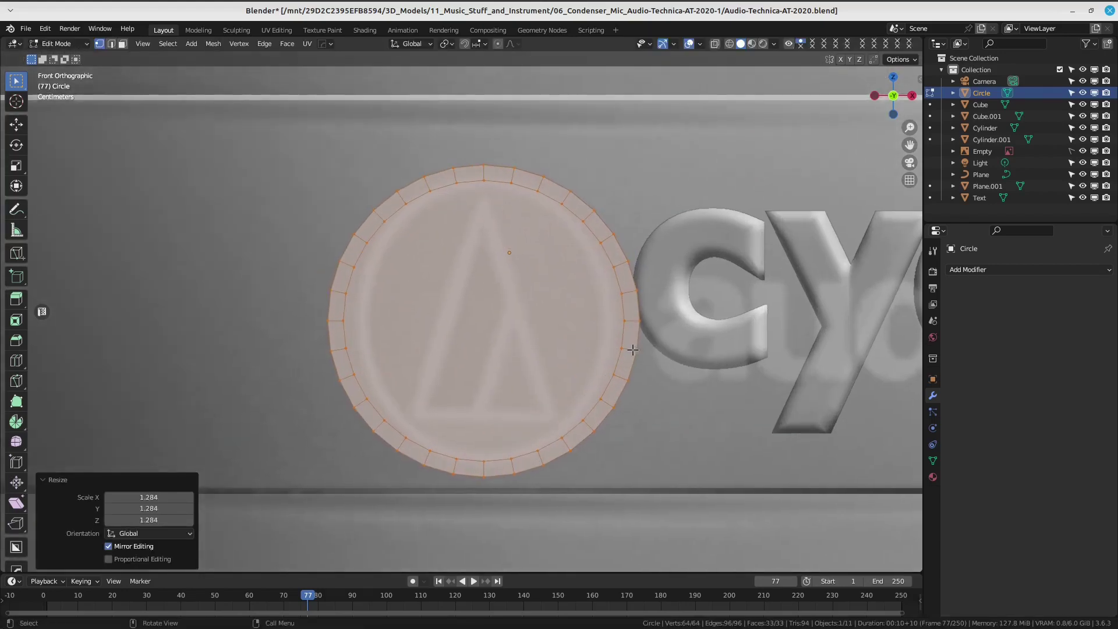
scroll(626, 353, down, 2)
key(g)
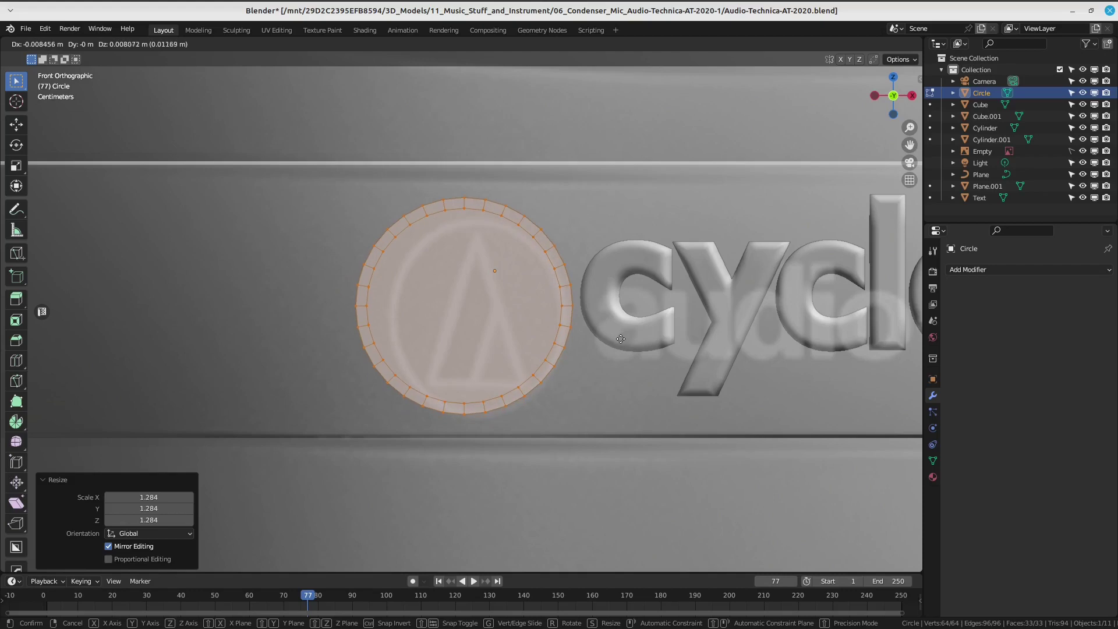
click(621, 340)
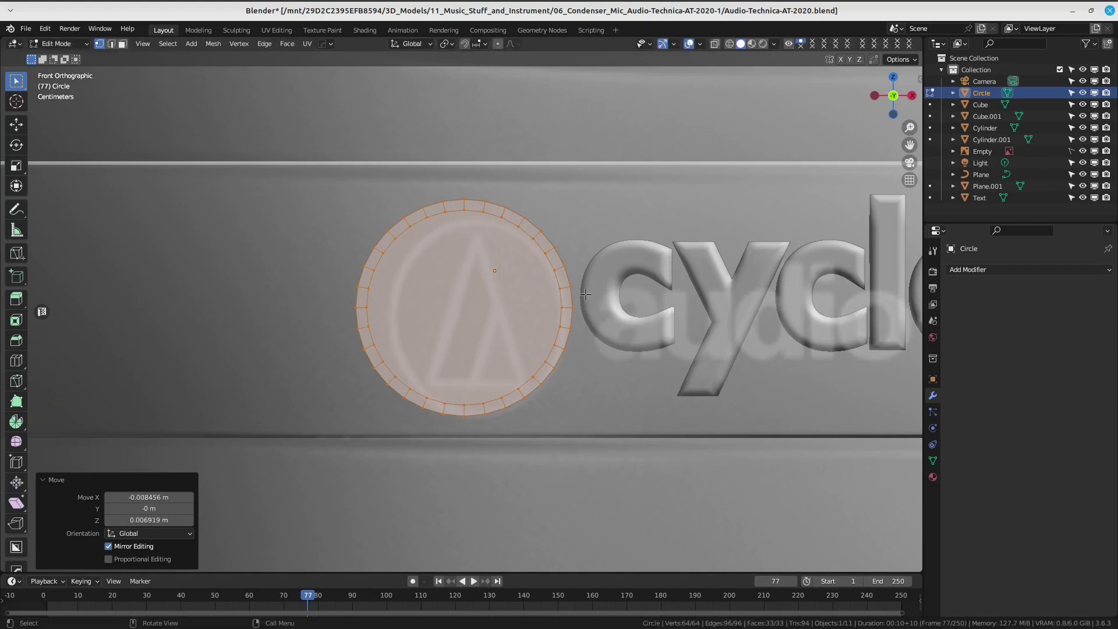
Delete the inner centre face, leaving an open ring.
click(537, 244)
alt+click(535, 245)
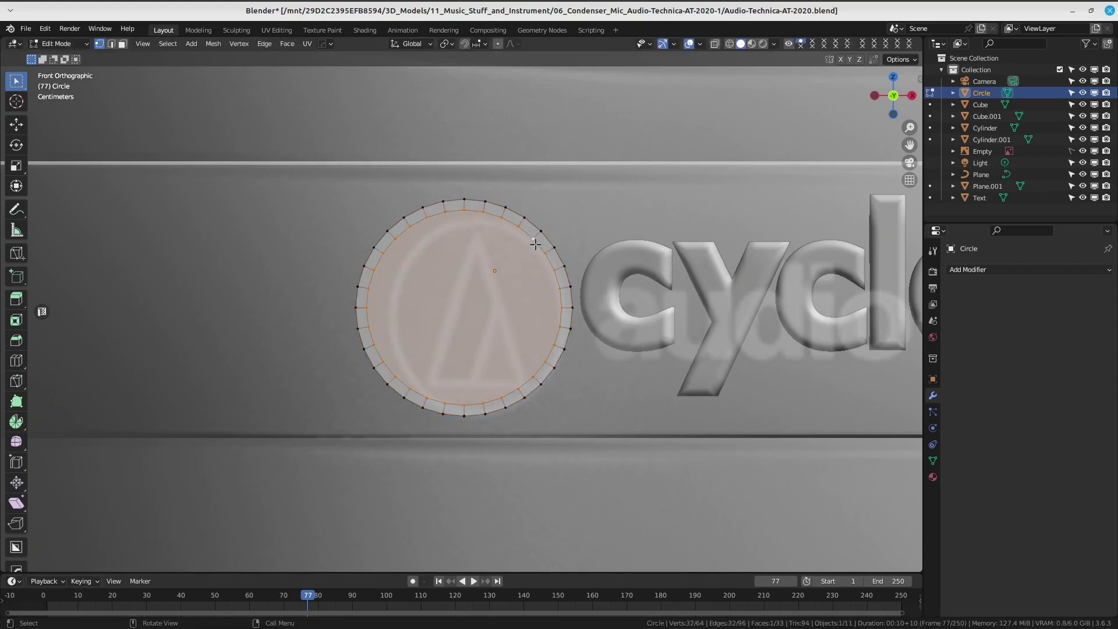
key(x)
click(537, 245)
Try a loop cut around the ring, then undo it.
scroll(524, 291, up, 2)
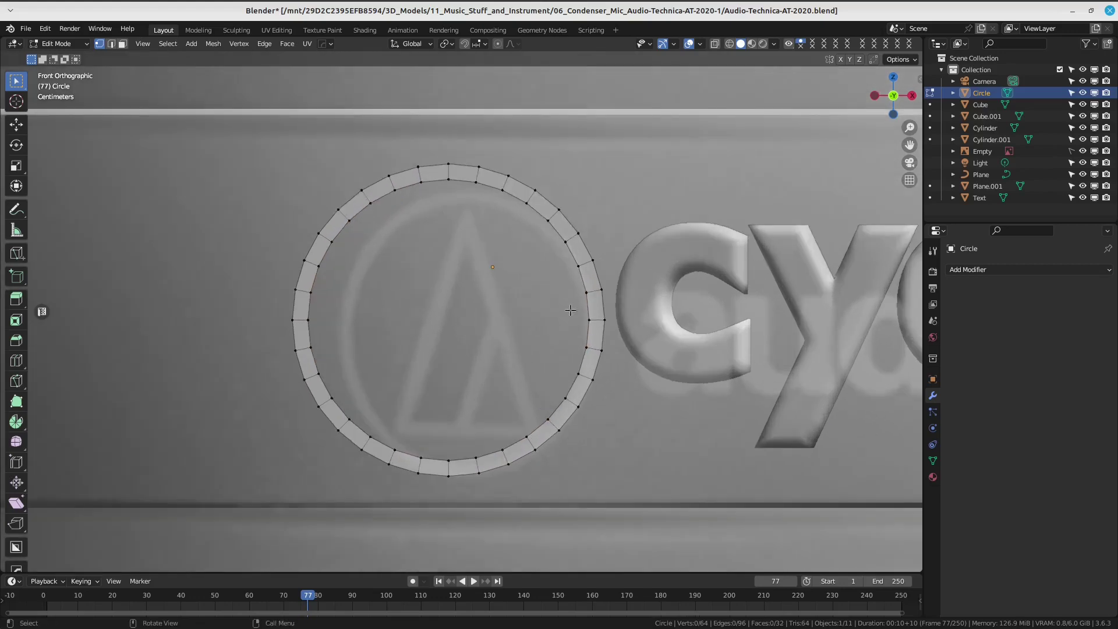
key(ctrl+r)
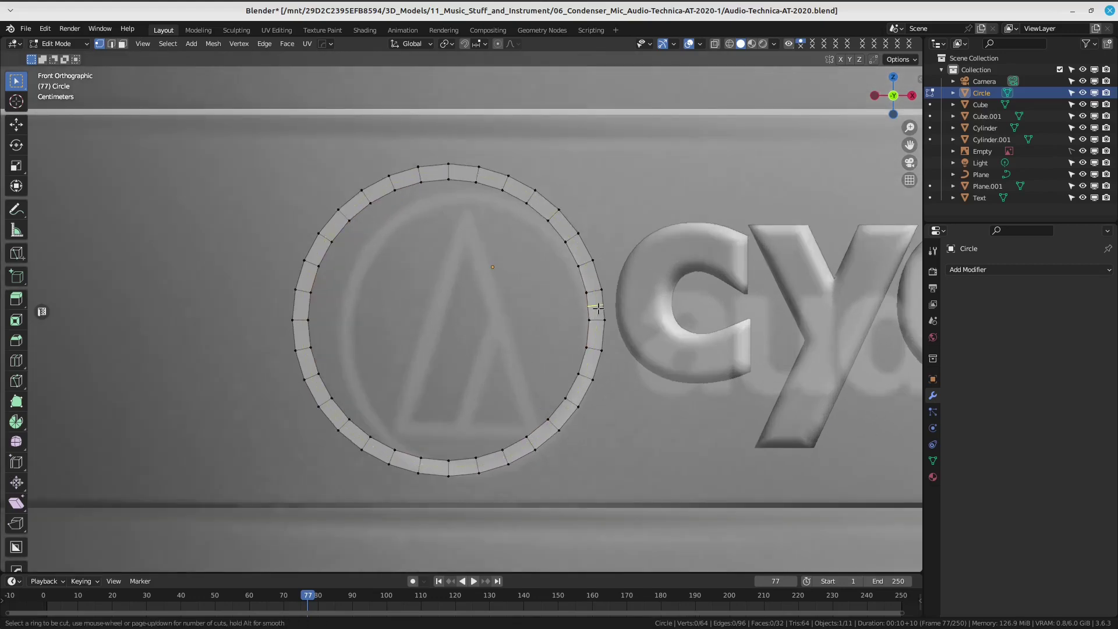
click(598, 307)
right_click(594, 312)
key(ctrl+z)
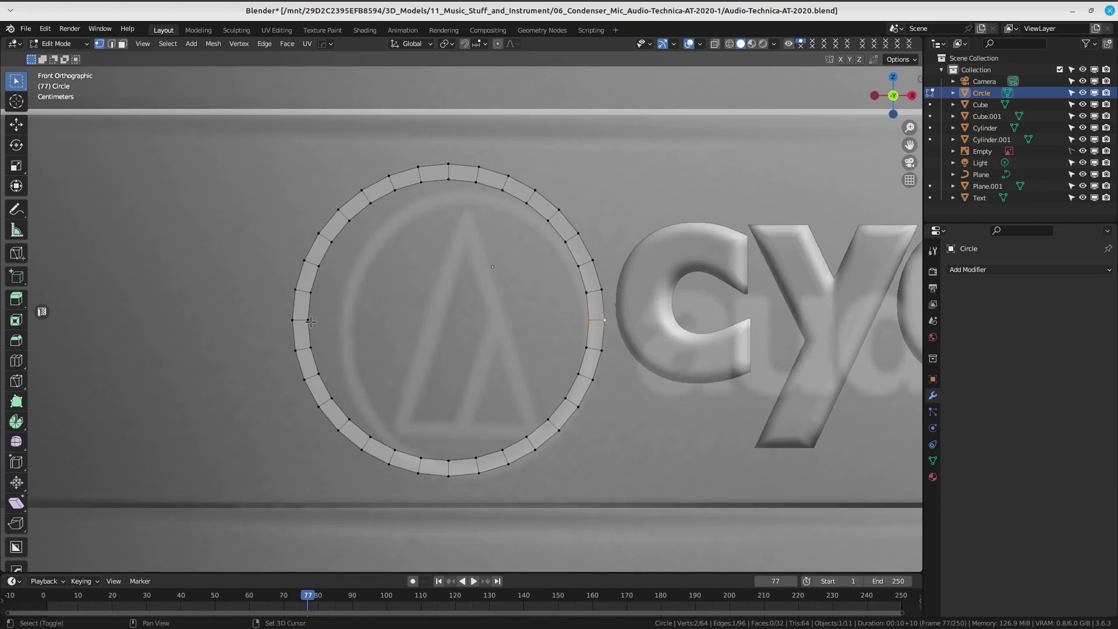
Bevel the ring's side edges and delete those faces to open two gaps.
key(ctrl+b)
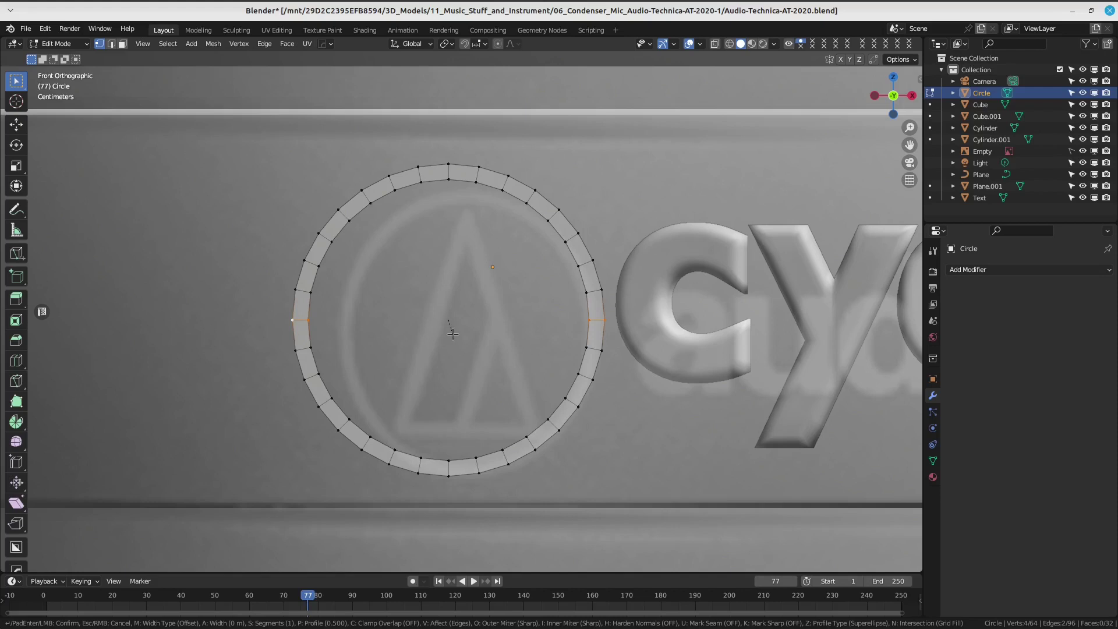
click(417, 330)
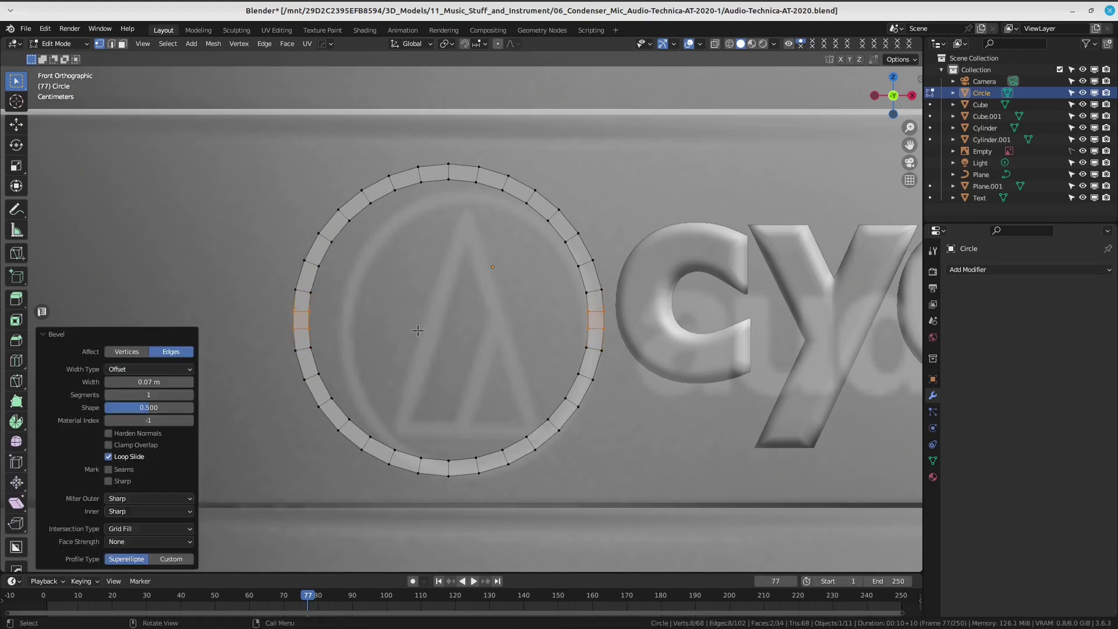
key(x)
click(421, 337)
Bridge the two gaps with a straight face strip across the ring.
shift+middle_drag(536, 315, 516, 338)
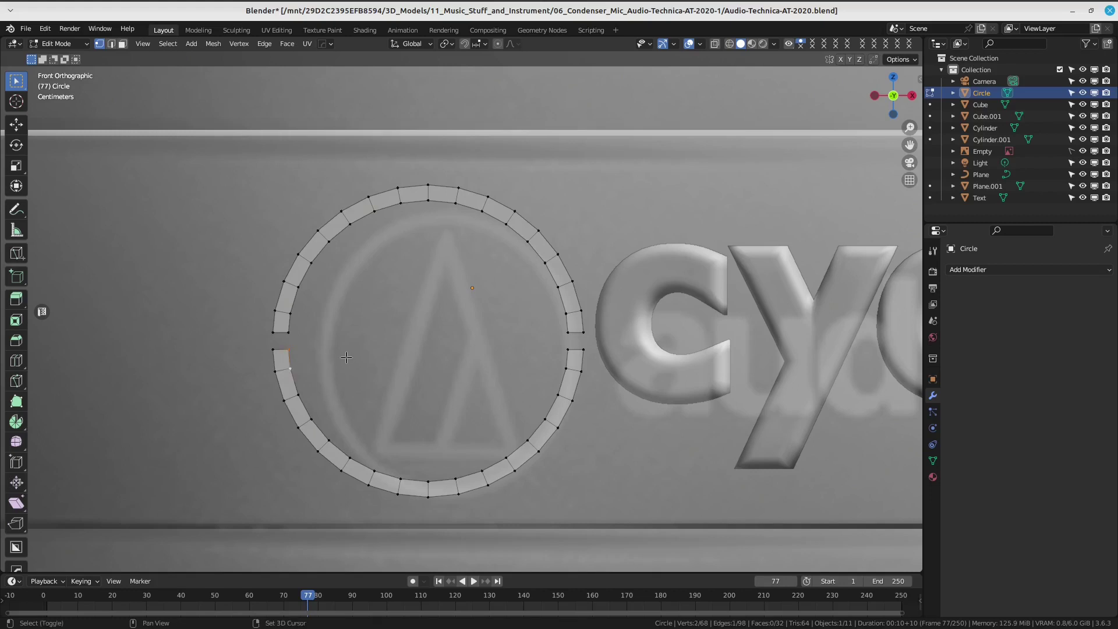
key(e)
key(Escape)
key(ctrl+z)
shift+middle_drag(518, 339, 510, 339)
key(f)
Divide the strip with a seven-cut loop cut, left unslid.
key(ctrl+r)
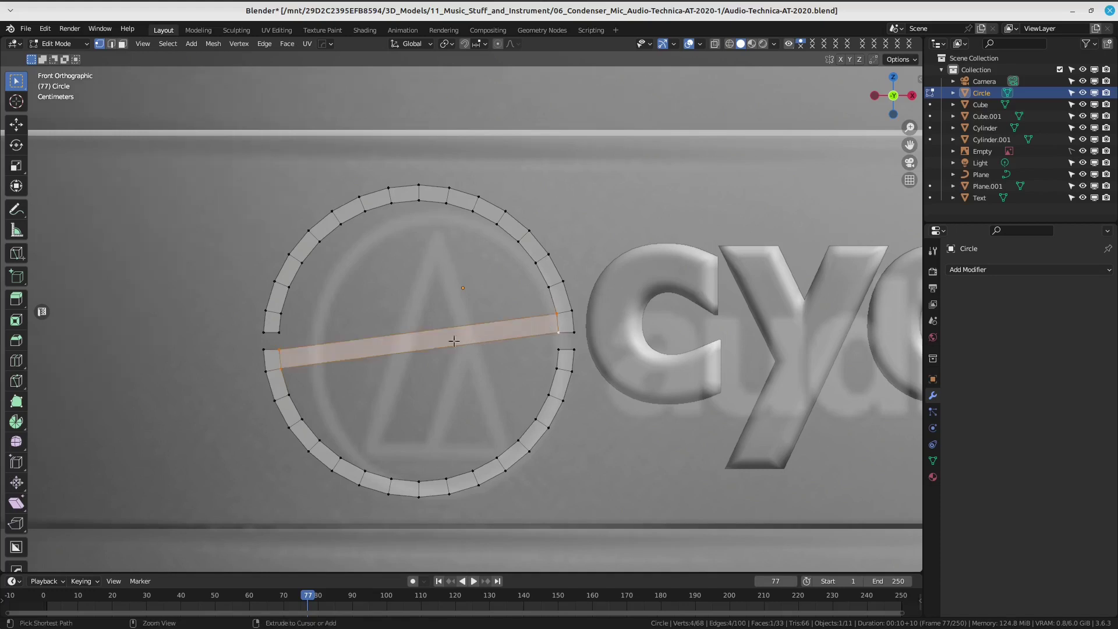
scroll(445, 338, up, 1)
scroll(445, 339, up, 1)
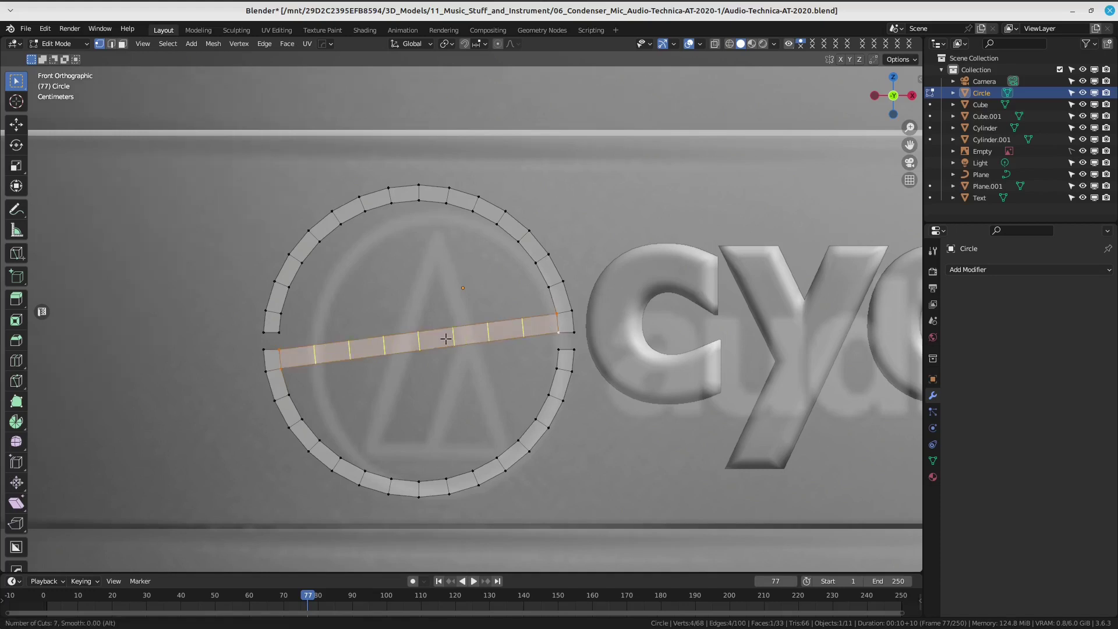
click(446, 338)
right_click(445, 338)
Raise one vertical edge of the crossbar strip into a tall peak.
click(428, 352)
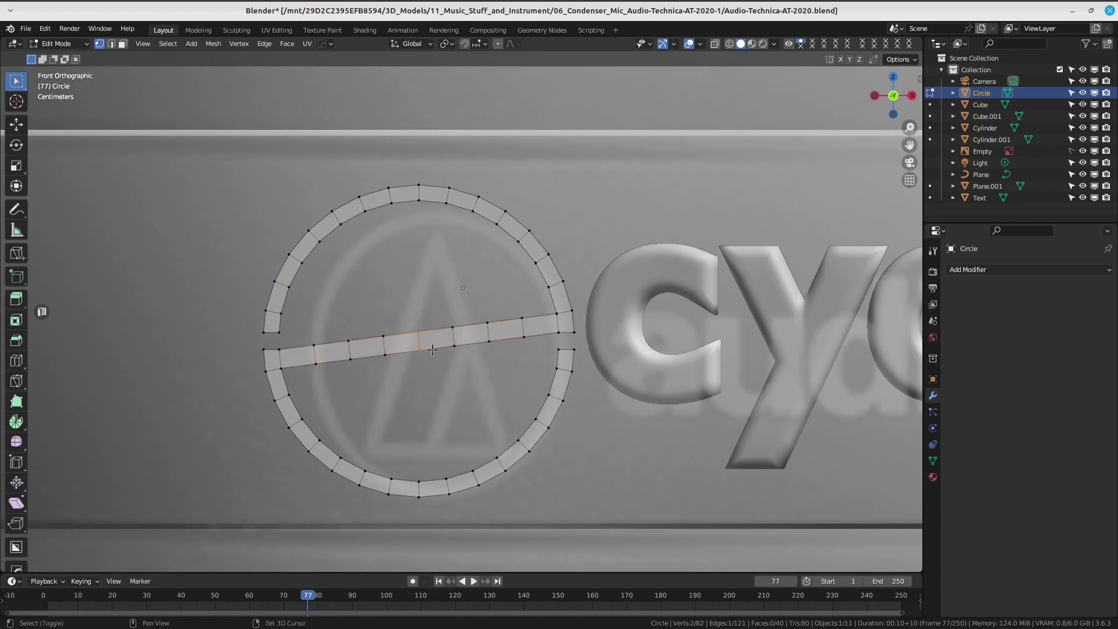
shift+middle_drag(430, 352, 430, 362)
key(g)
click(426, 275)
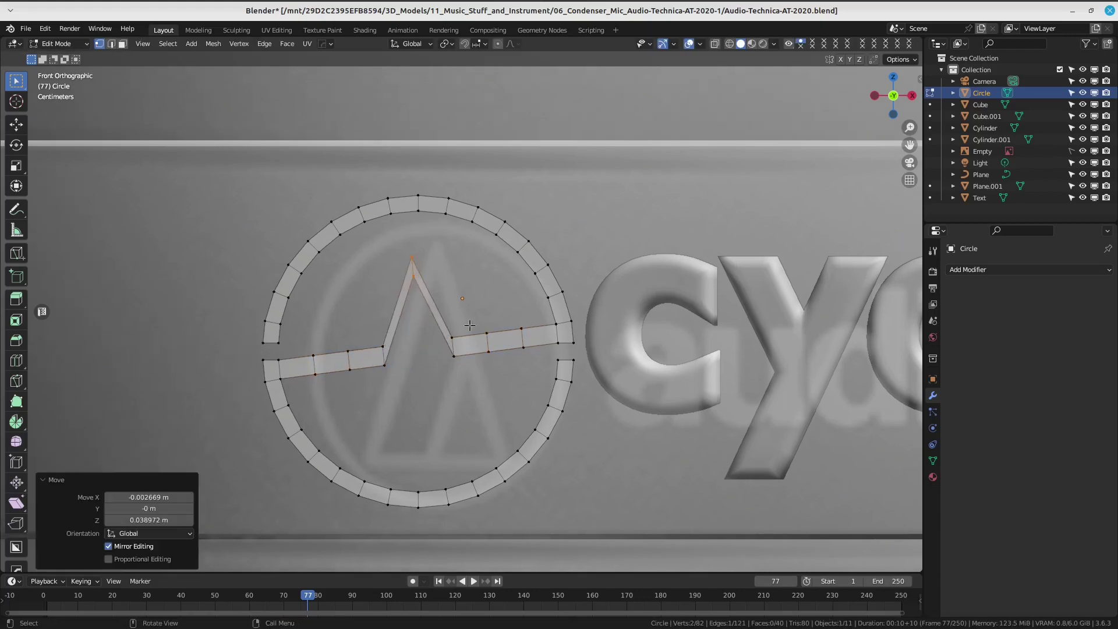
Lift strip vertices right of it into a small peak and push the neighbouring edge into a deep valley.
drag(467, 307, 514, 377)
key(g)
click(513, 352)
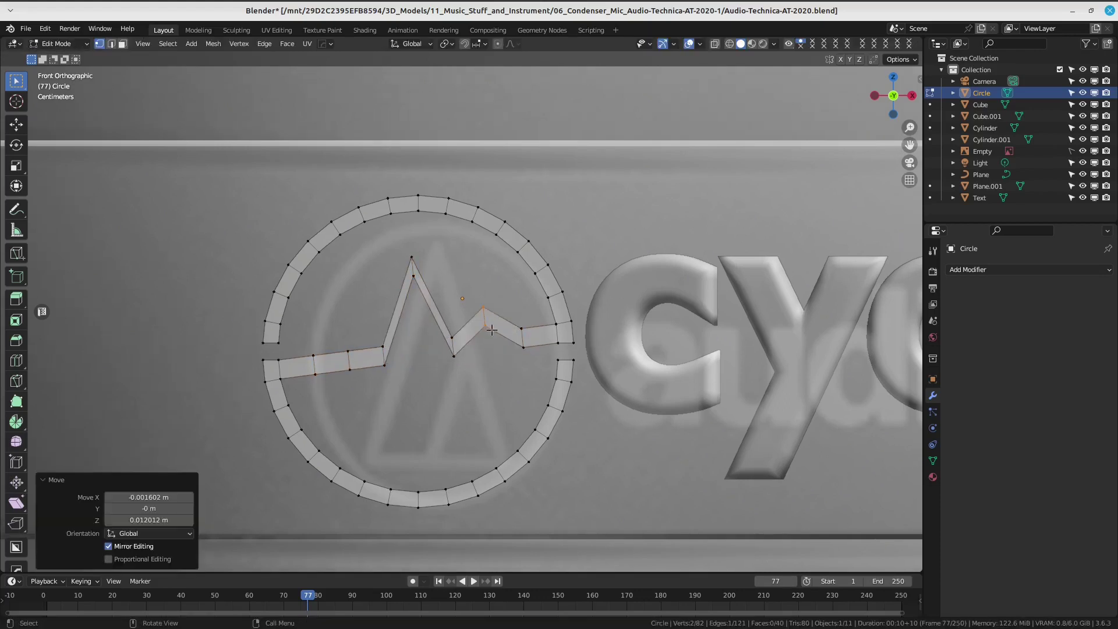
click(450, 381)
key(g)
click(459, 424)
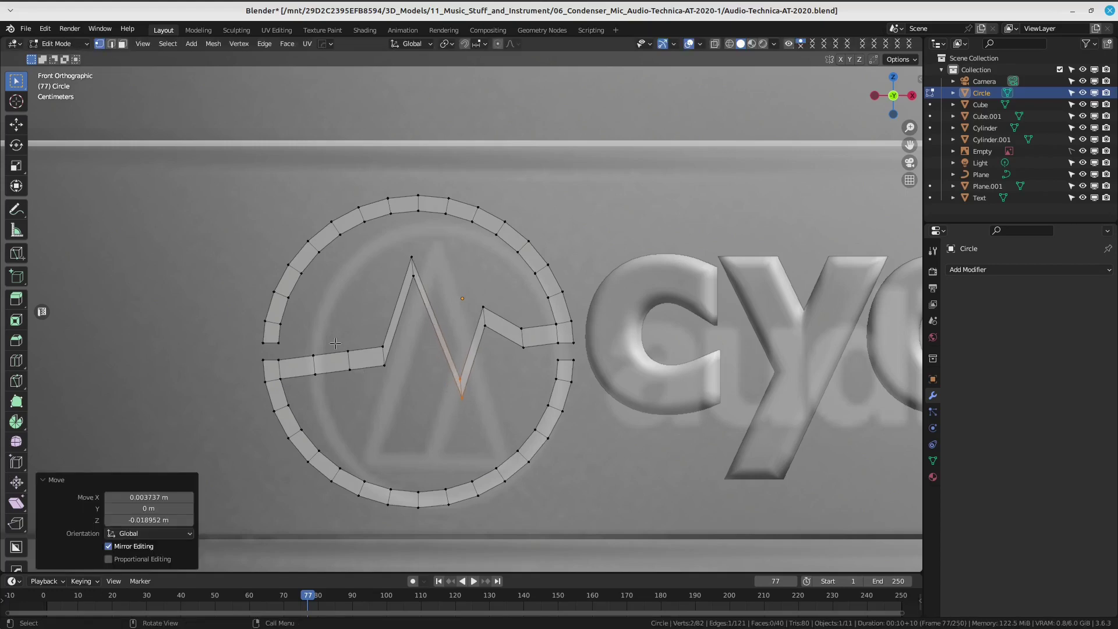
Raise two strip vertices on the left into a small left peak.
drag(335, 343, 364, 386)
key(g)
click(357, 351)
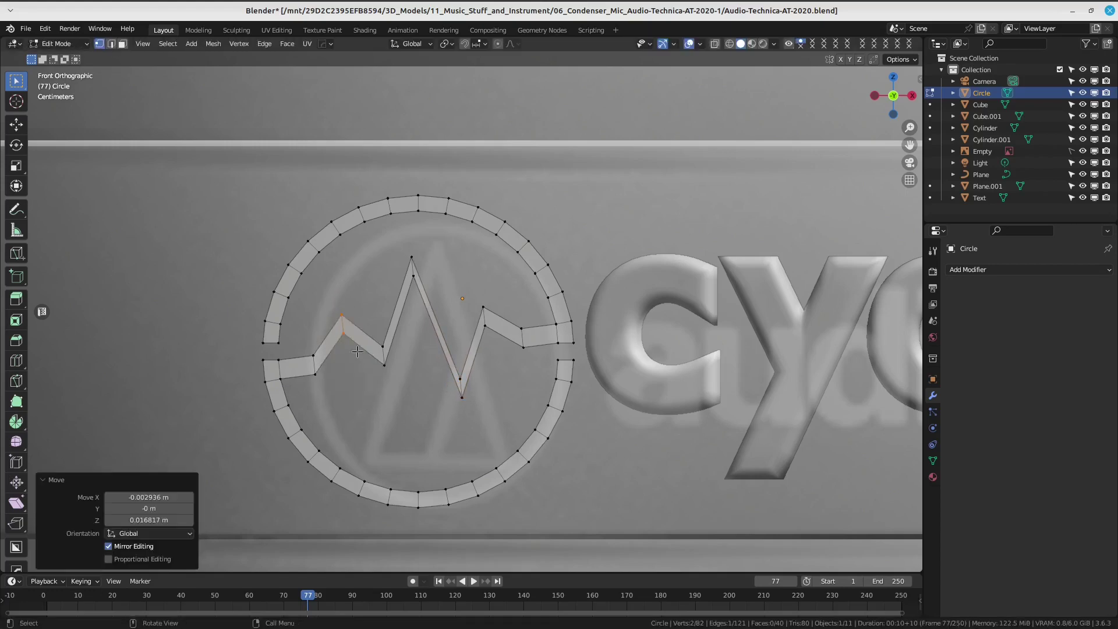
scroll(357, 351, down, 4)
scroll(396, 373, up, 4)
Push the zigzag vertex left of centre down into a valley, then raise it slightly.
drag(394, 332, 405, 420)
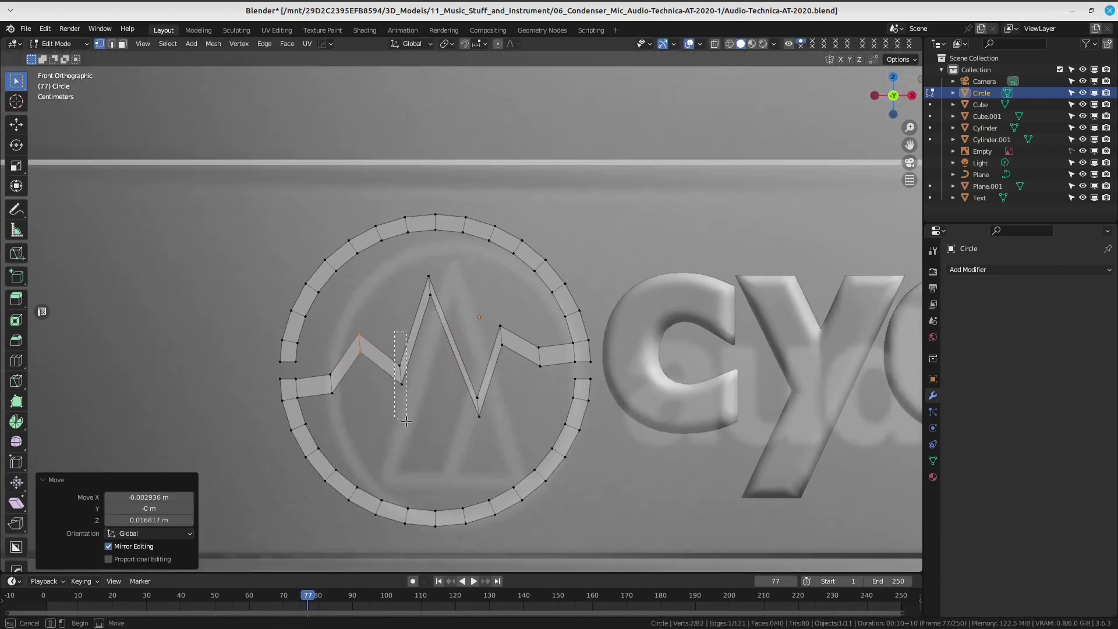
key(g)
click(427, 454)
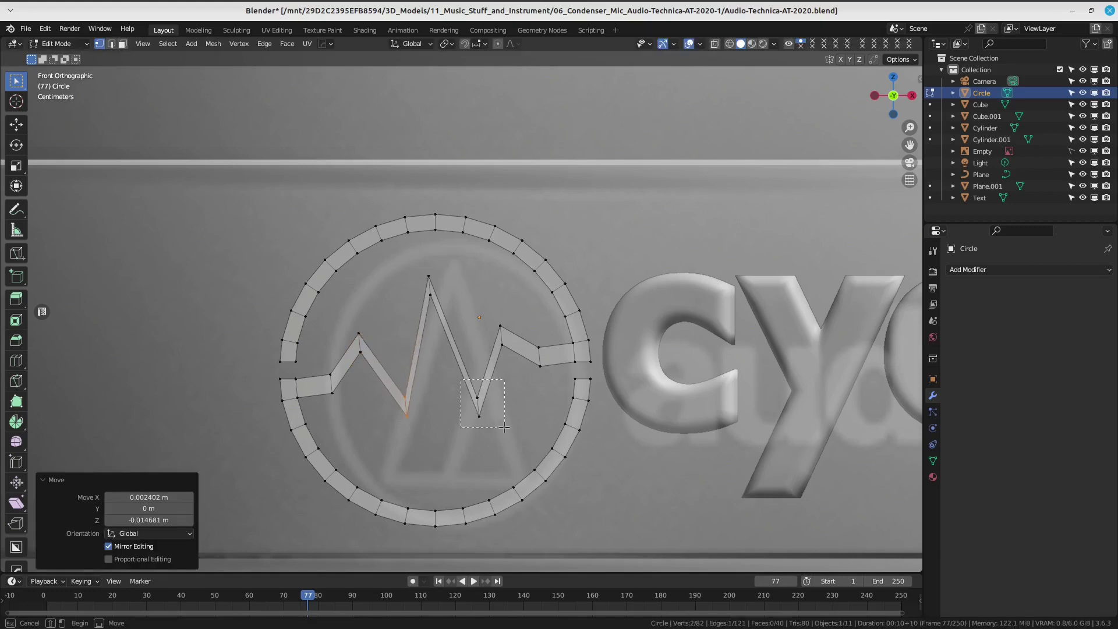
key(g)
click(420, 418)
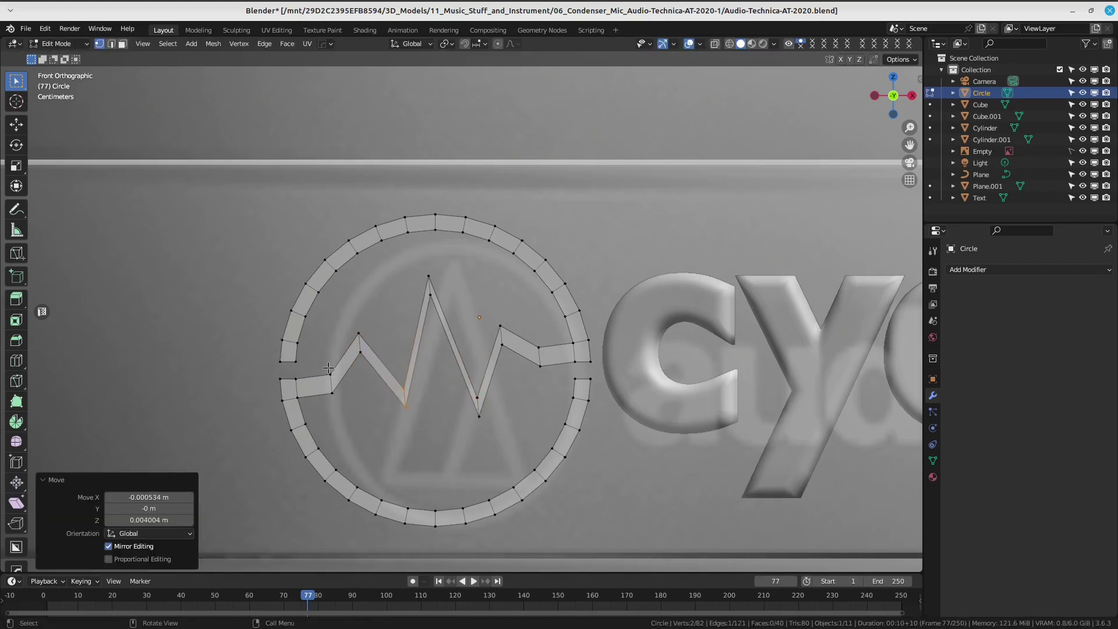
Bevel both valley edges to round them with 5 segments.
scroll(454, 330, down, 5)
scroll(446, 300, up, 7)
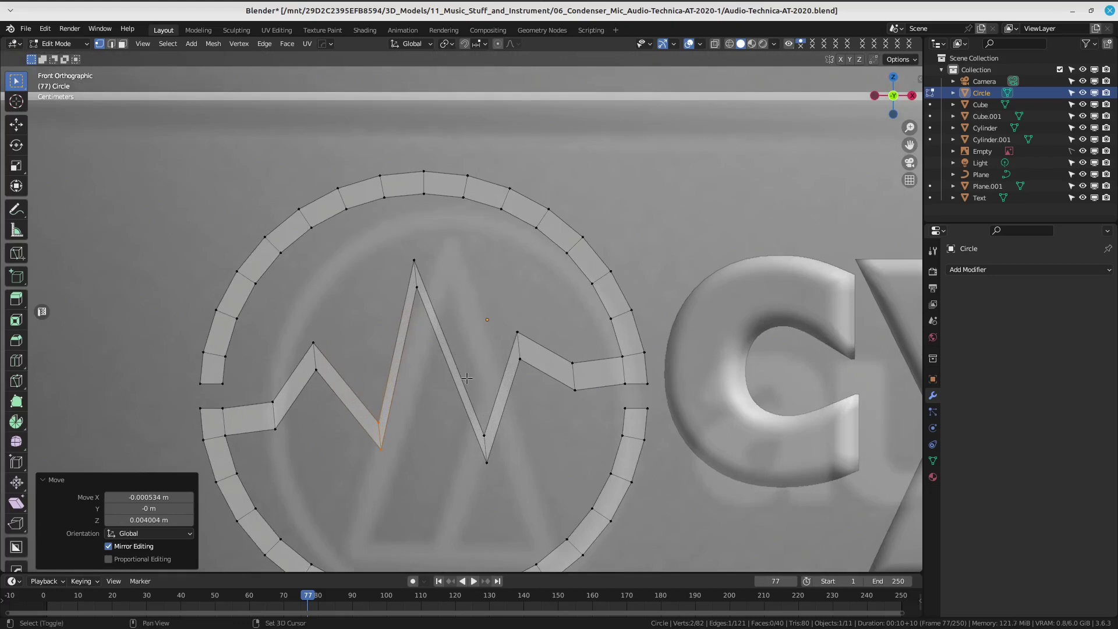
shift+click(486, 450)
shift+middle_drag(485, 449, 468, 400)
key(ctrl+b)
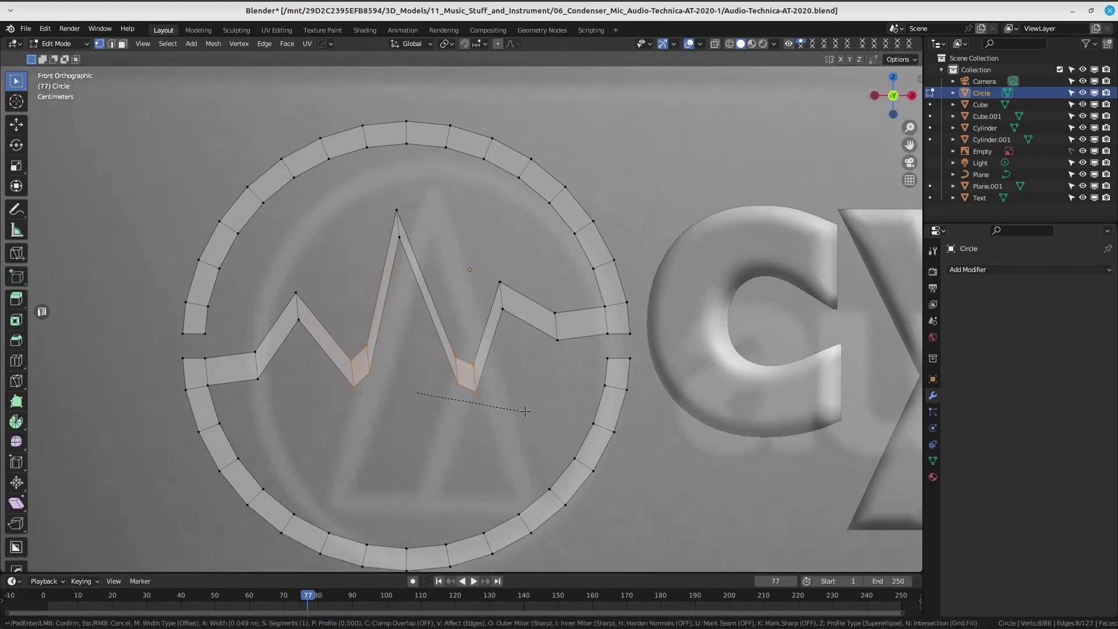
scroll(527, 412, up, 2)
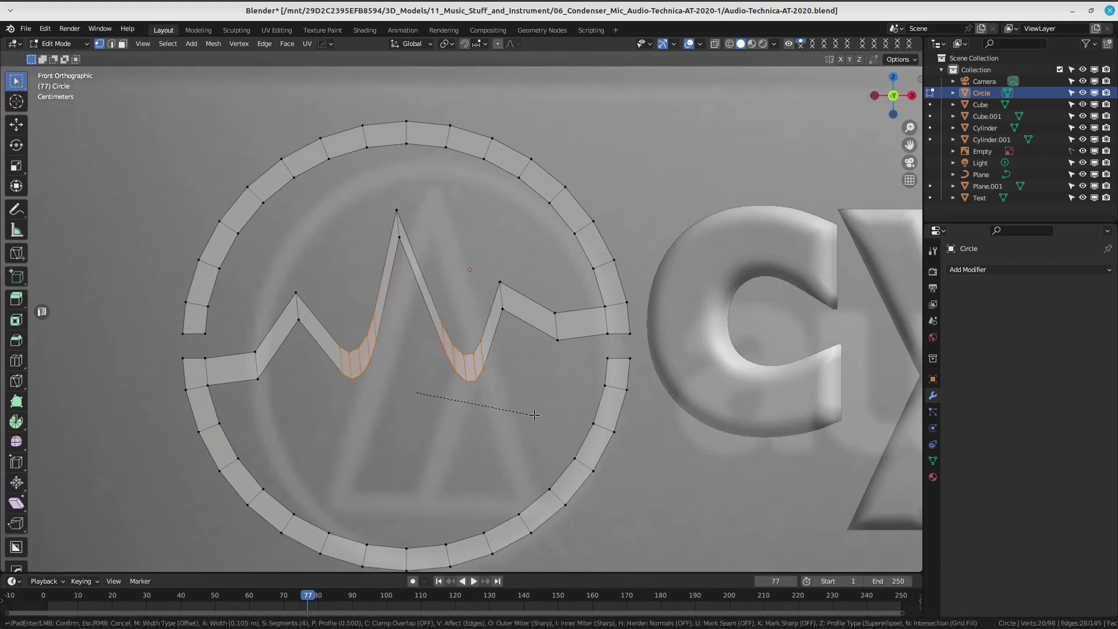
scroll(527, 413, up, 1)
click(518, 410)
Bevel the central peak's edges to round it off.
shift+middle_drag(466, 349, 463, 376)
drag(353, 214, 417, 288)
key(ctrl+b)
click(501, 290)
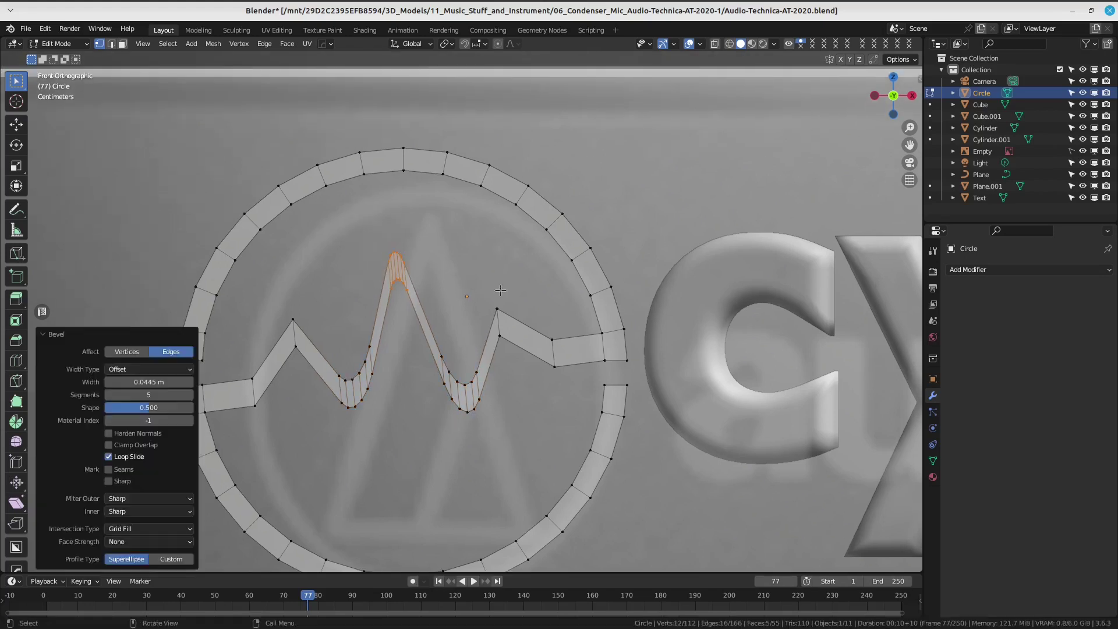
right_click(501, 290)
key(Escape)
Bevel the tips of the left and right small peaks to round them.
drag(488, 280, 512, 346)
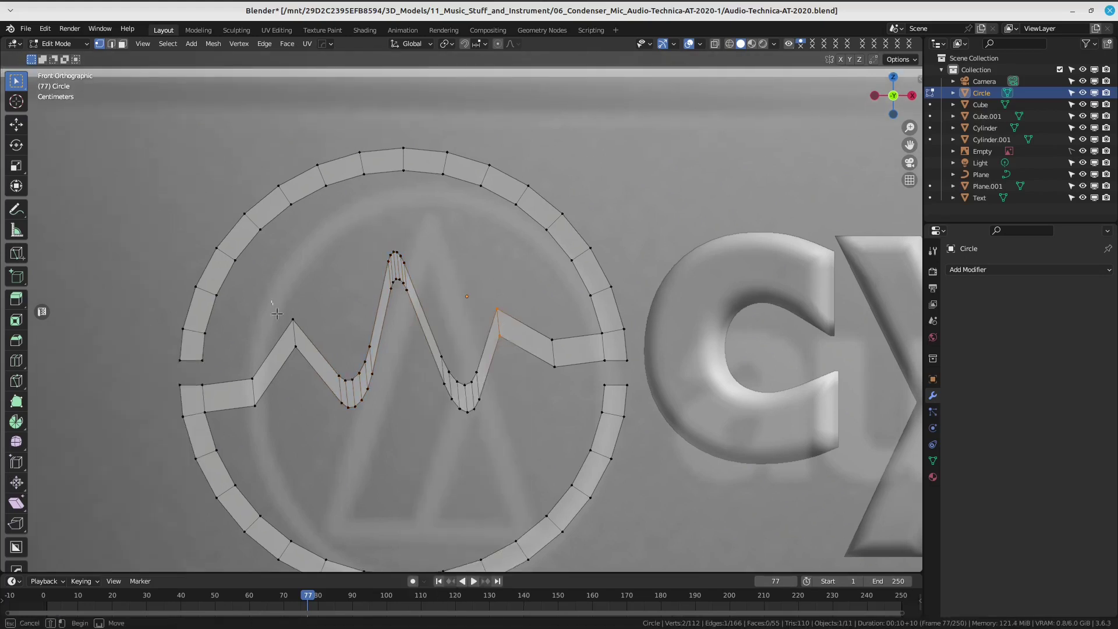
drag(277, 314, 311, 361)
key(ctrl+b)
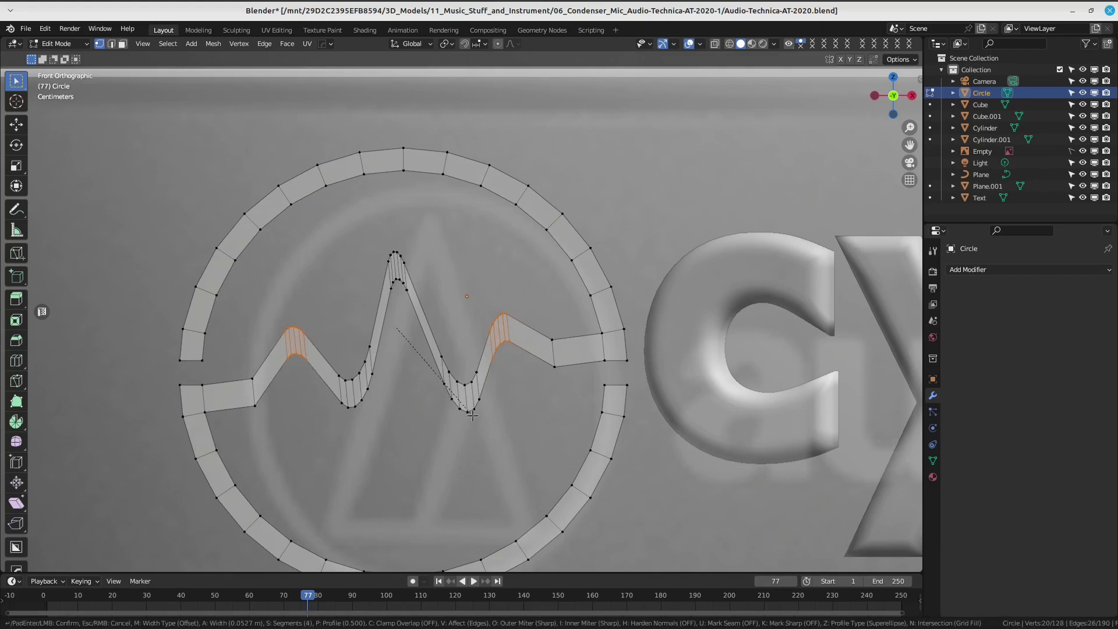
click(472, 415)
Bevel the strip's left and right outer bends to round them.
shift+click(347, 382)
shift+click(251, 361)
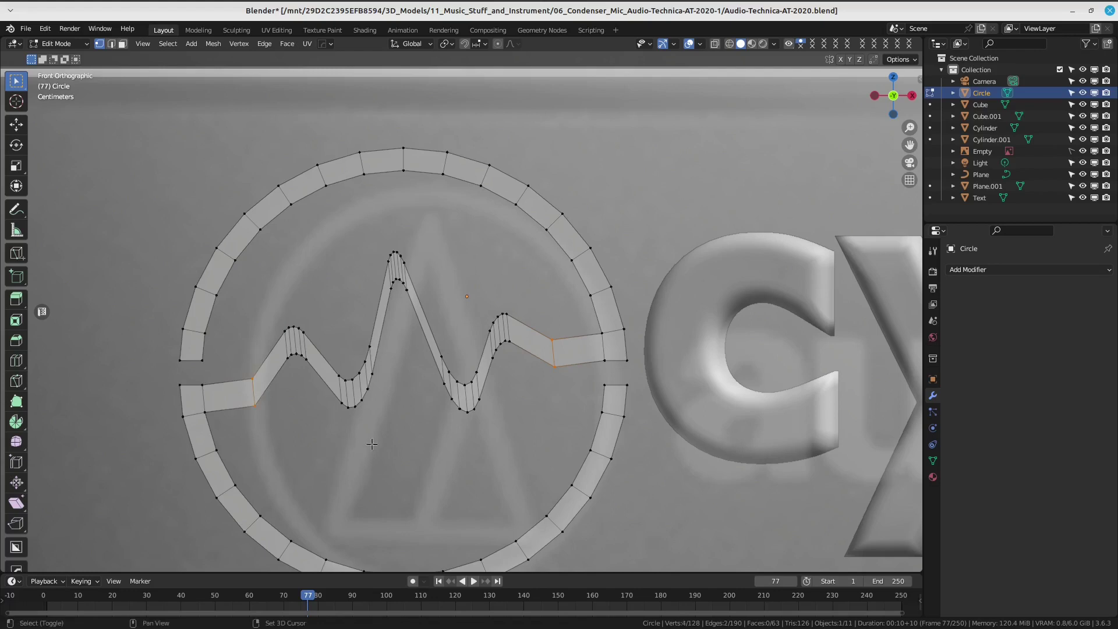
key(ctrl+b)
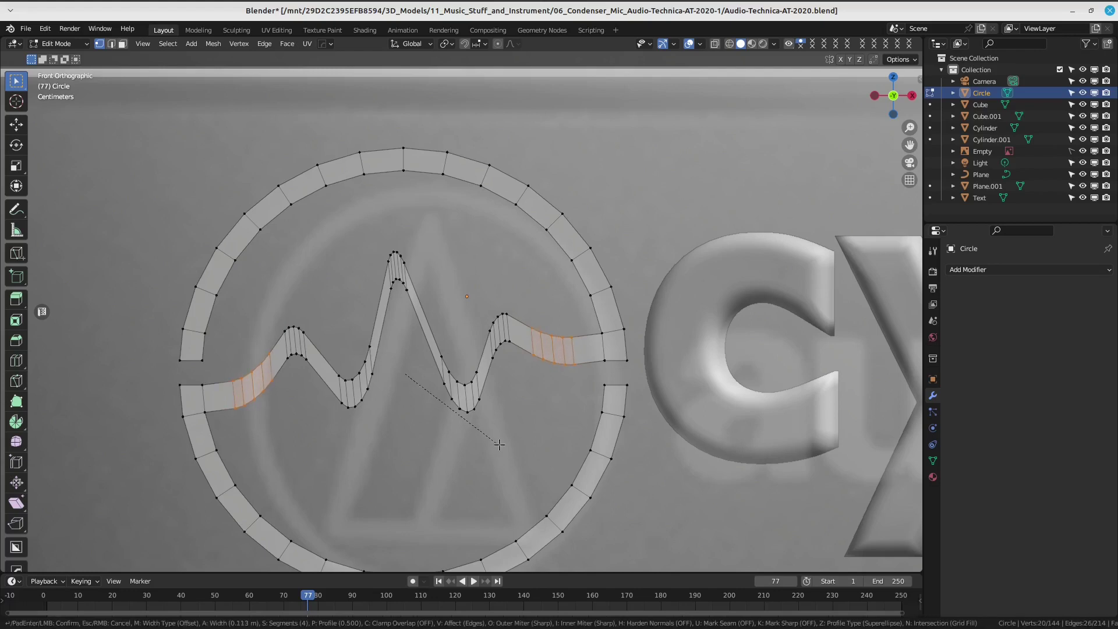
click(505, 446)
scroll(497, 322, down, 3)
scroll(497, 322, down, 2)
In Object Mode, check the cyclewave text, select the circle logo, and re-enter Edit Mode.
key(Tab)
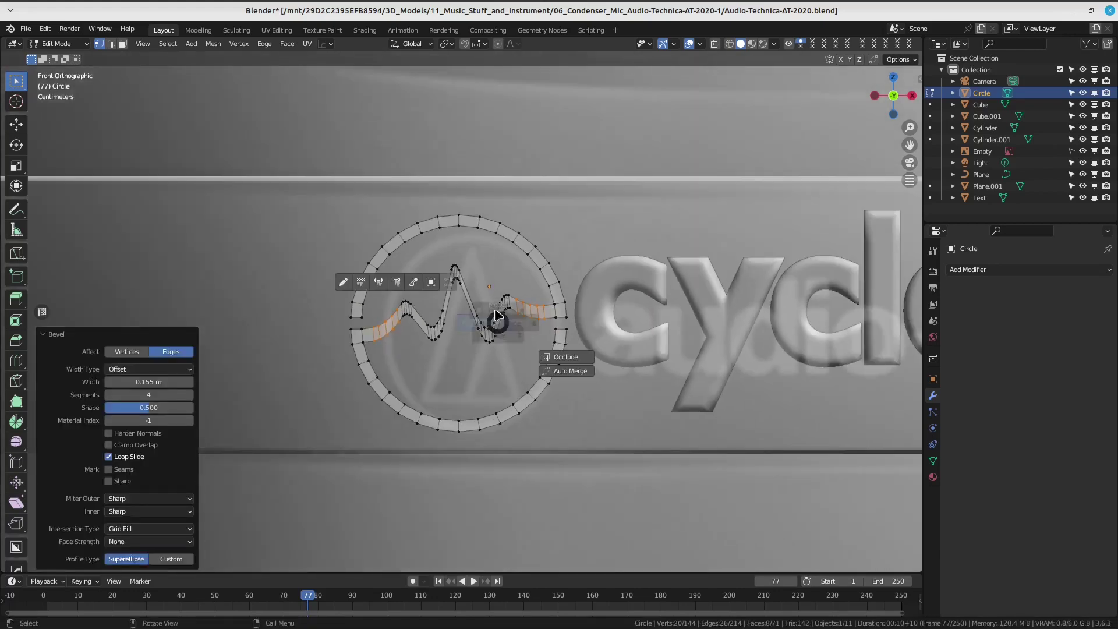
click(497, 256)
scroll(501, 337, up, 4)
click(523, 343)
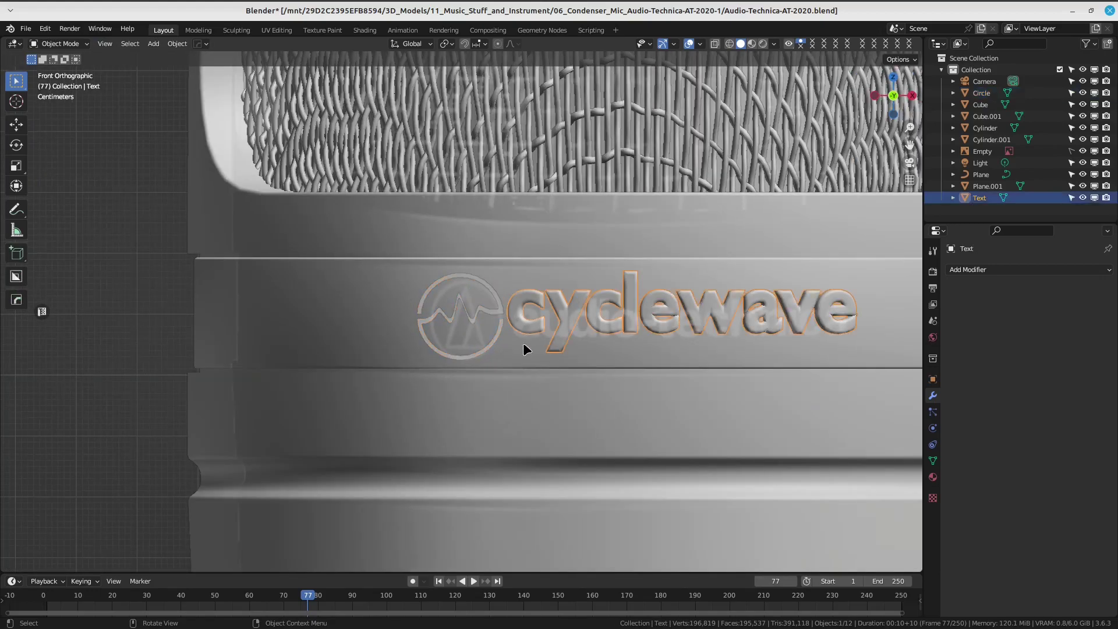
click(477, 328)
scroll(481, 325, up, 2)
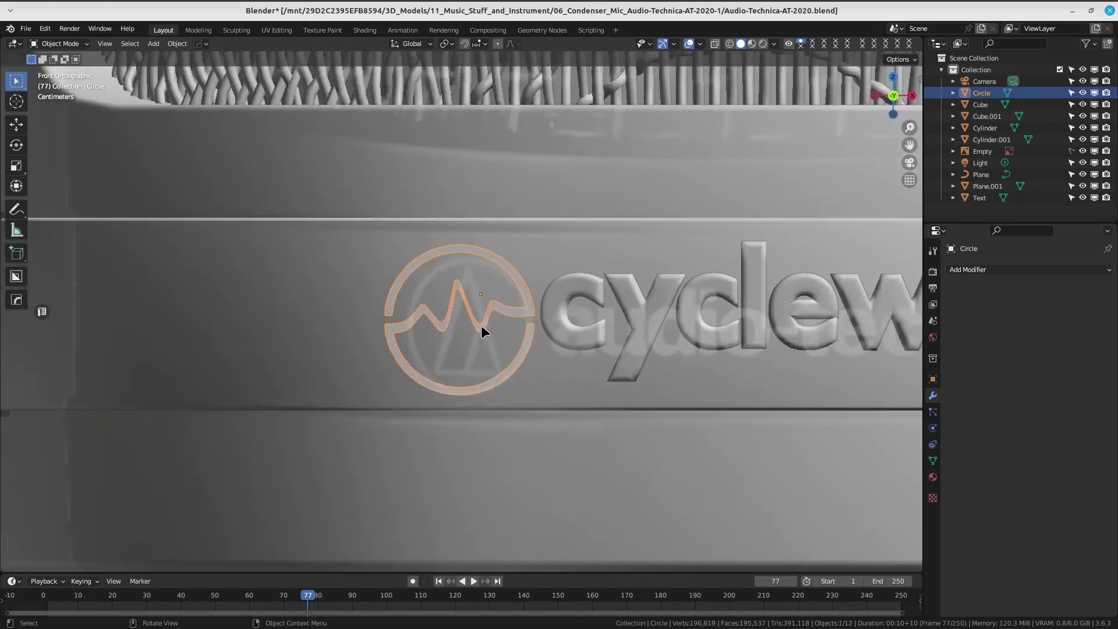
scroll(483, 322, up, 1)
scroll(484, 321, up, 5)
key(Tab)
click(414, 320)
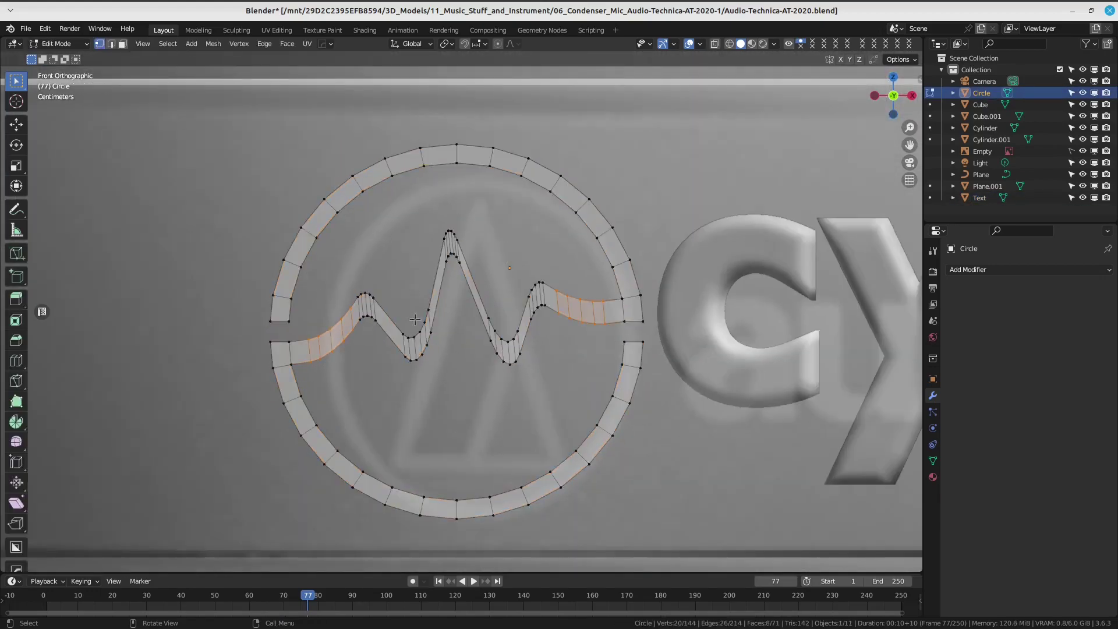
Select the wave's inner edge loop and trial a vertical move, then cancel it.
alt+click(456, 285)
shift+middle_drag(474, 360, 468, 357)
key(g)
key(z)
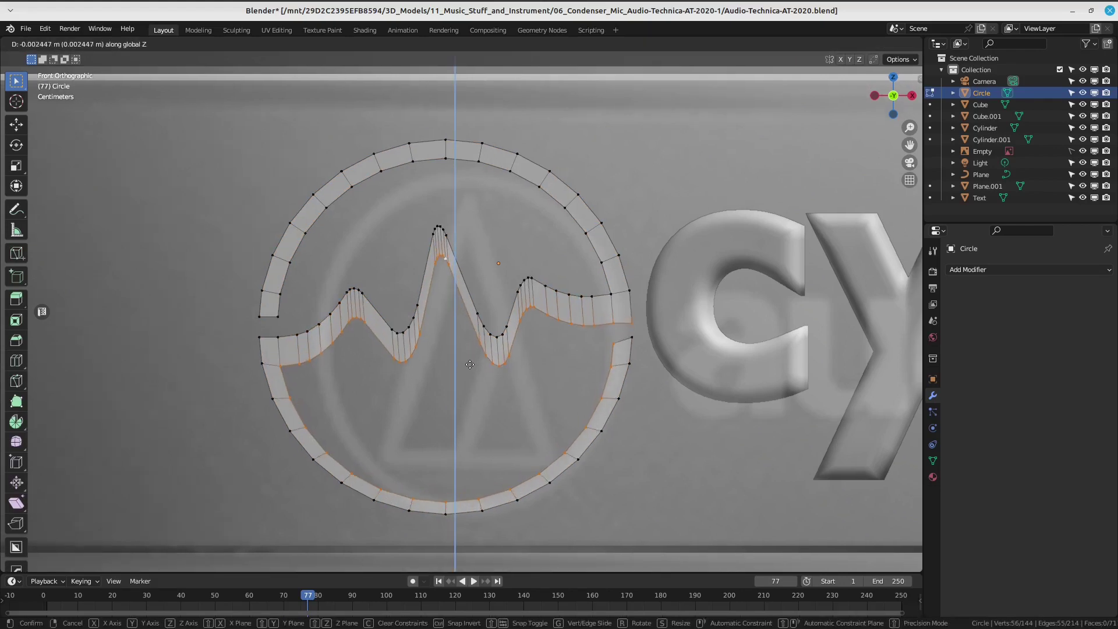
key(Escape)
Deselect the left-arc vertices, lower the wave's underside slightly along Z, and select the right-gap edge.
key(c)
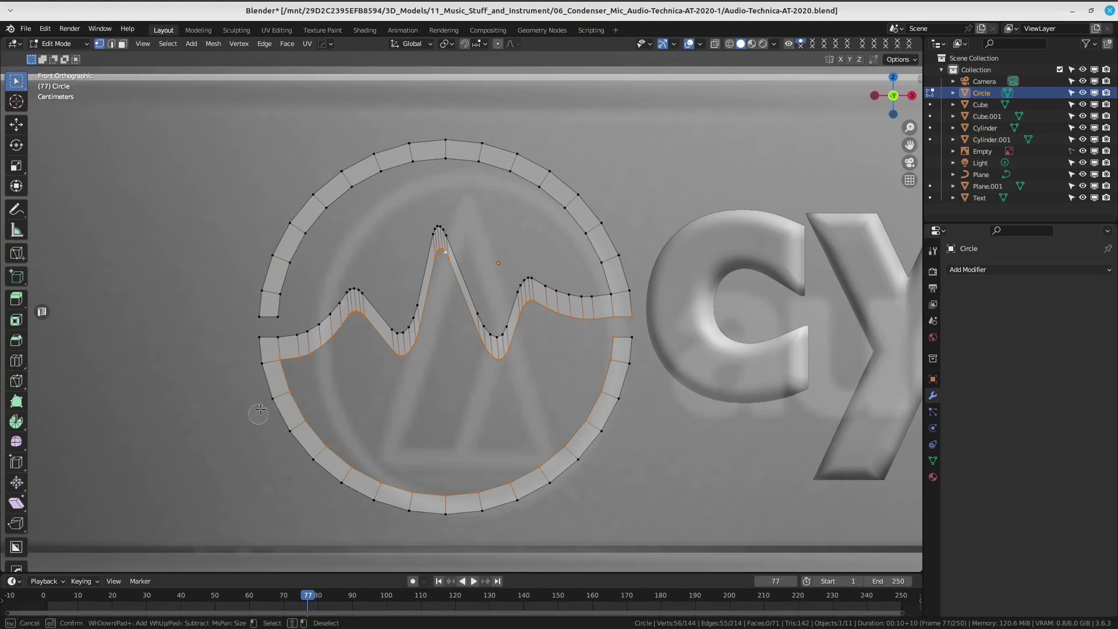
middle_drag(289, 405, 521, 461)
middle_drag(605, 378, 612, 360)
key(Escape)
key(g)
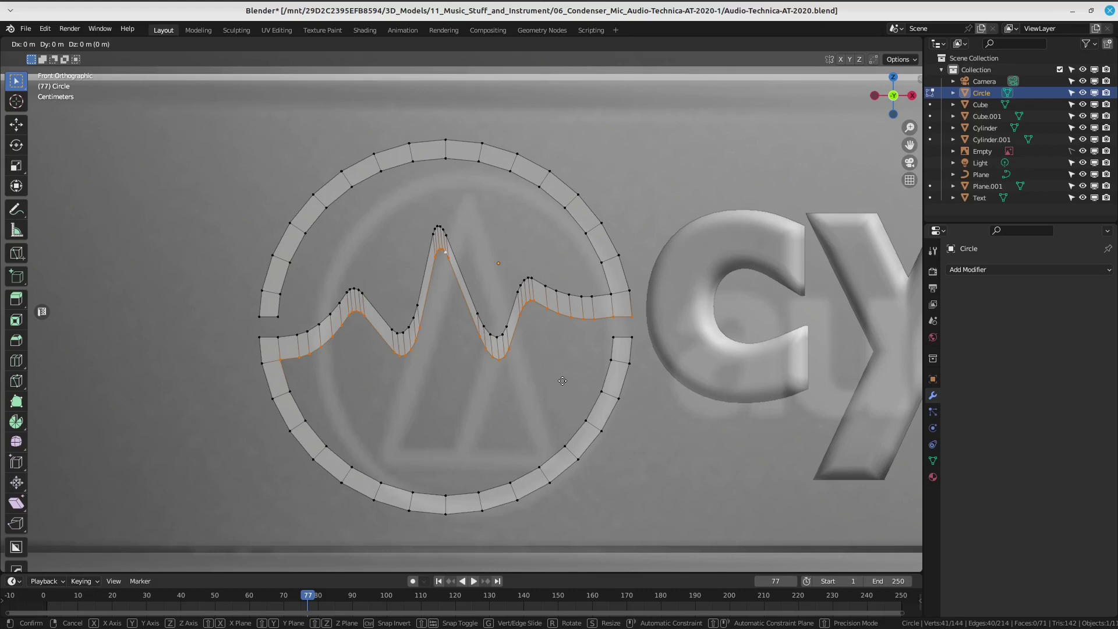
key(z)
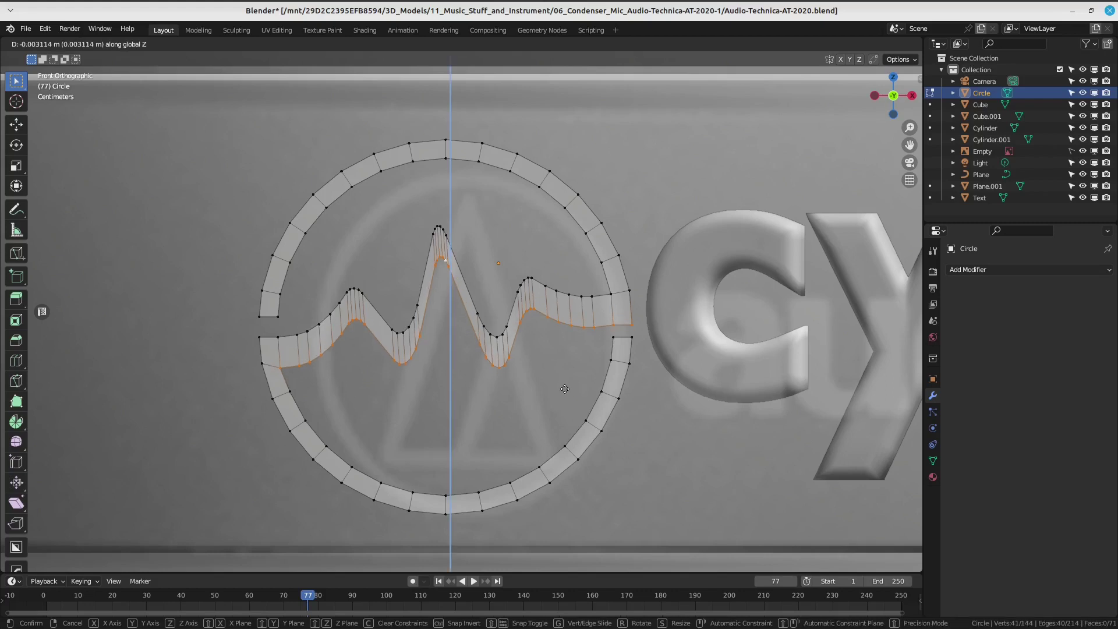
click(565, 387)
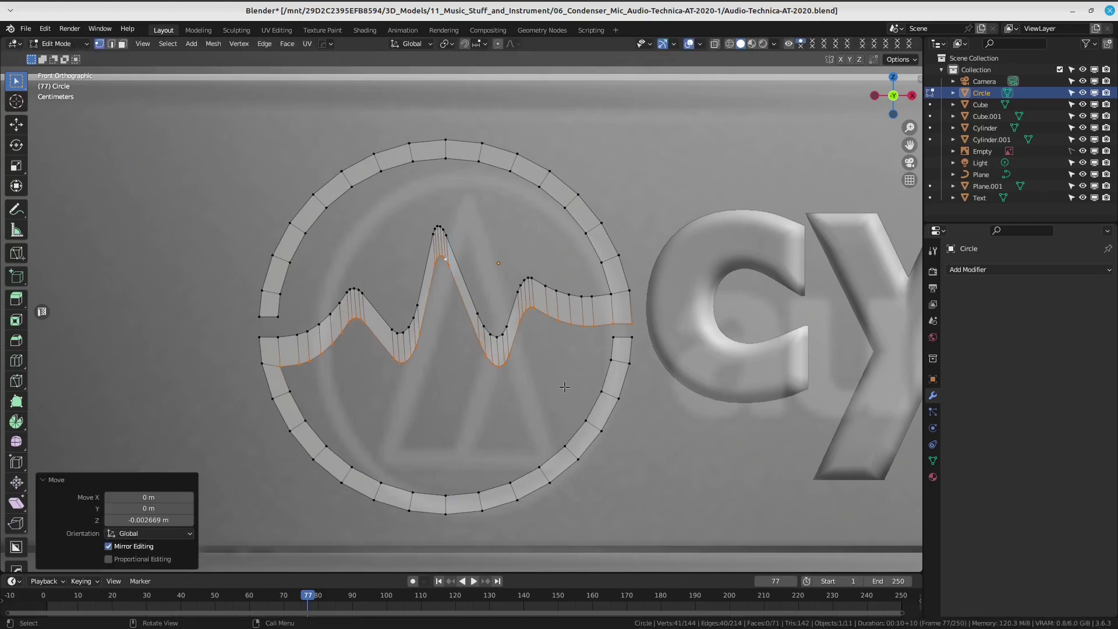
click(624, 344)
shift+middle_drag(623, 345, 623, 378)
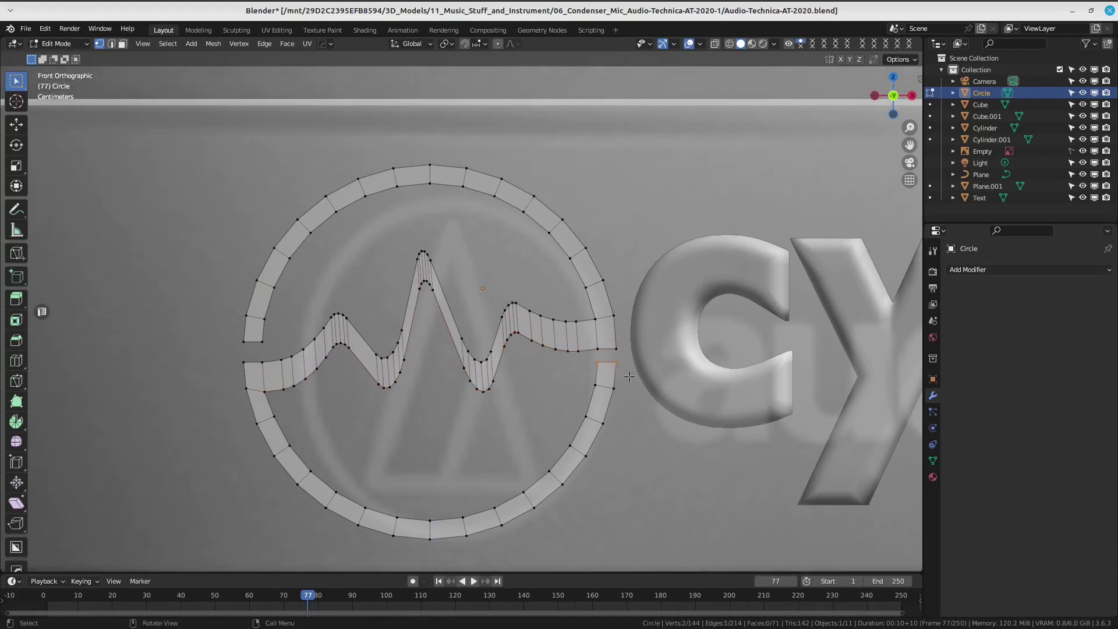
Delete the edge at the ring's right gap and the face at the left gap.
key(x)
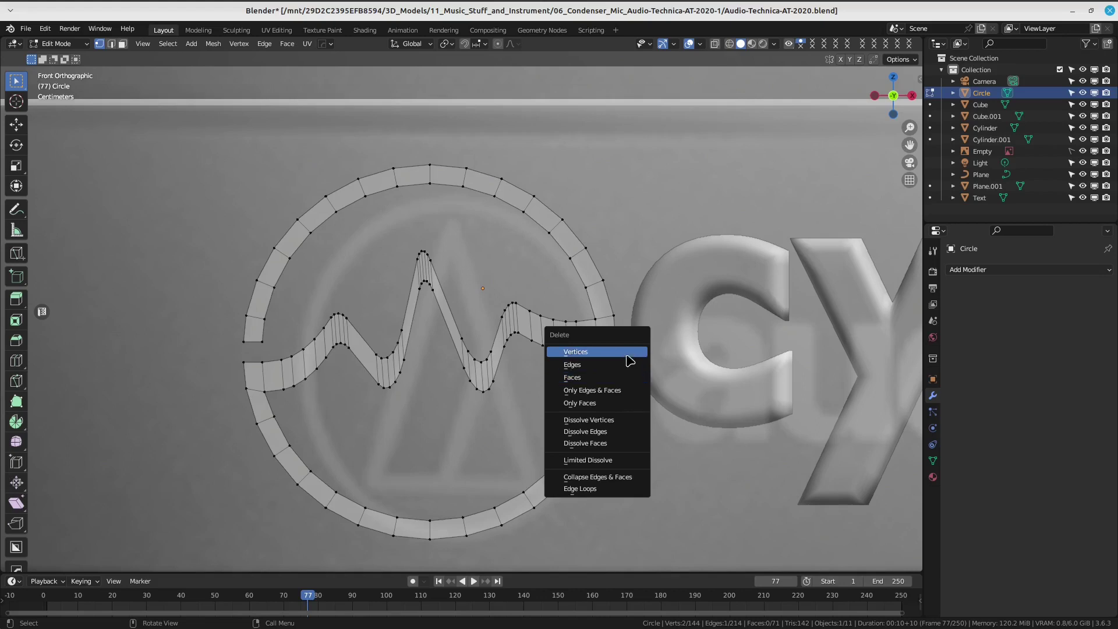
click(631, 364)
shift+middle_drag(406, 359, 462, 357)
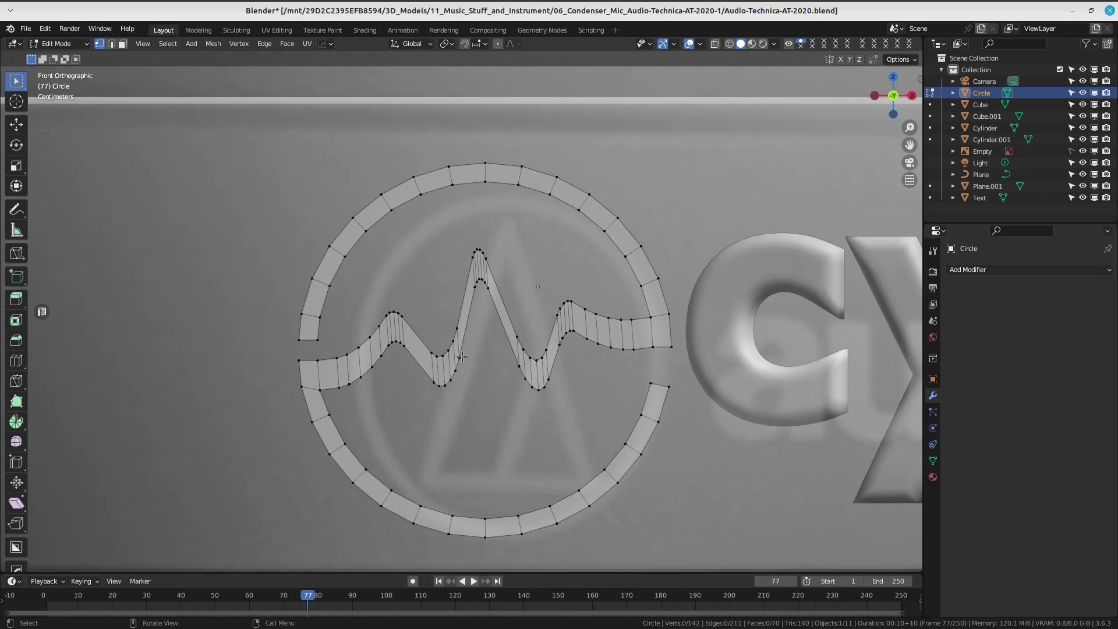
click(314, 340)
key(x)
click(325, 345)
Select the waveform's upper edge loop, try brush-deselecting the ring, then undo.
alt+click(523, 331)
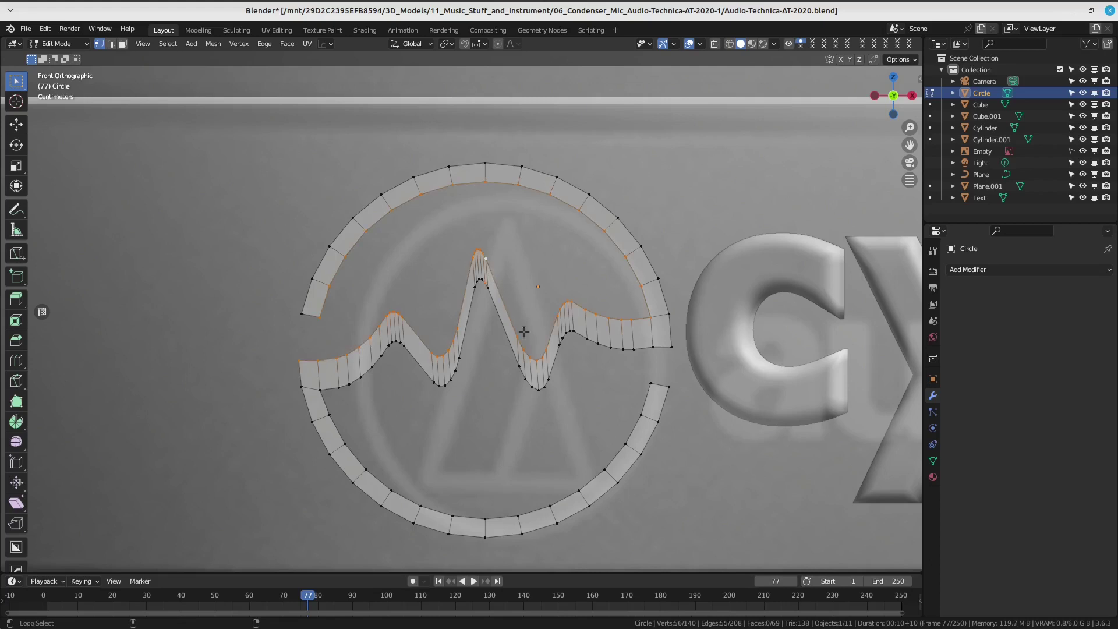
click(494, 263)
alt+click(498, 284)
key(c)
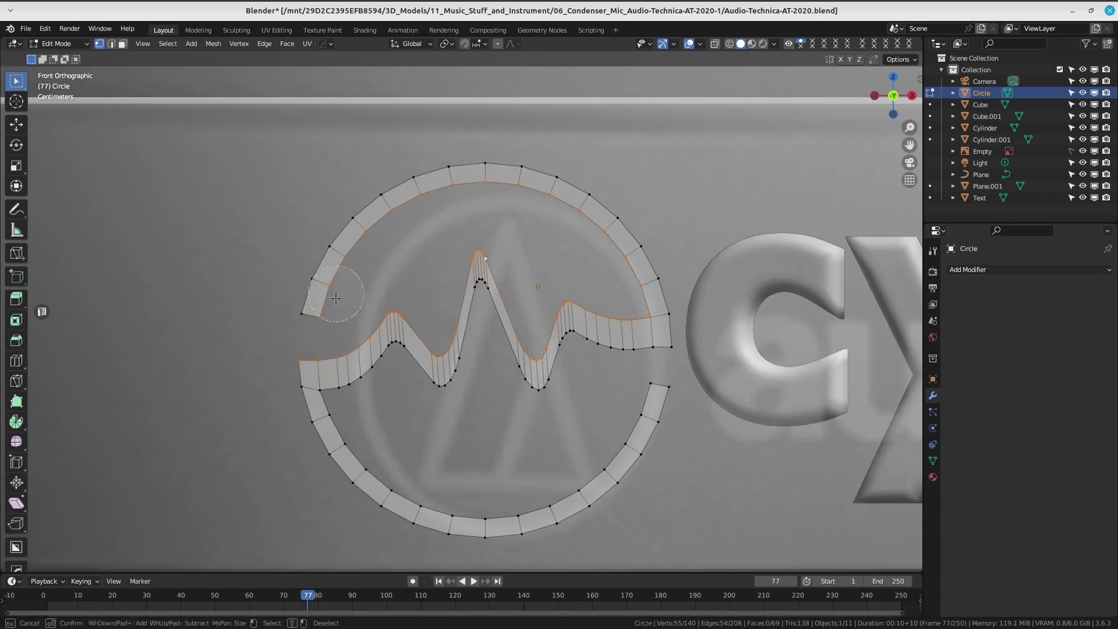
middle_drag(326, 302, 500, 201)
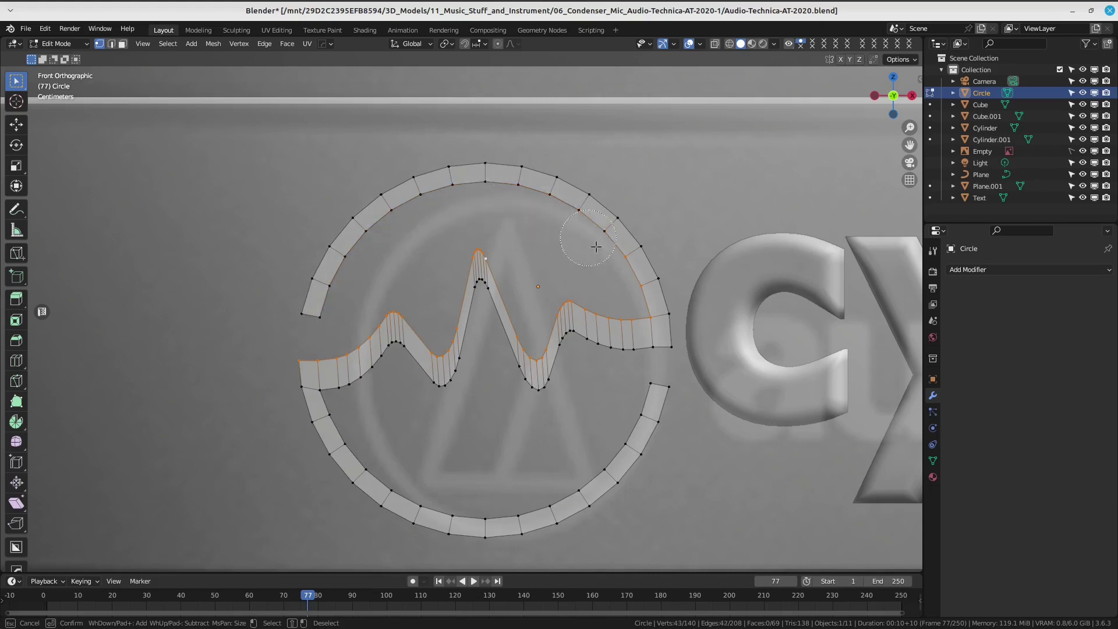
middle_click(649, 295)
key(Escape)
key(ctrl+z)
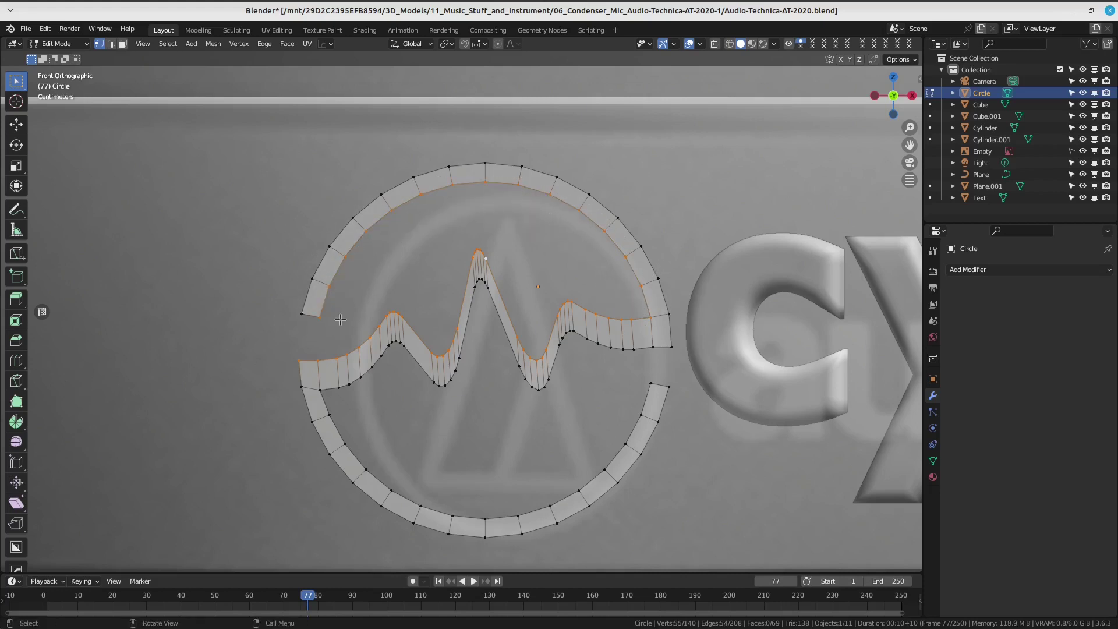
Deselect the upper ring's left part and raise the waveform's upper edge along Z.
key(c)
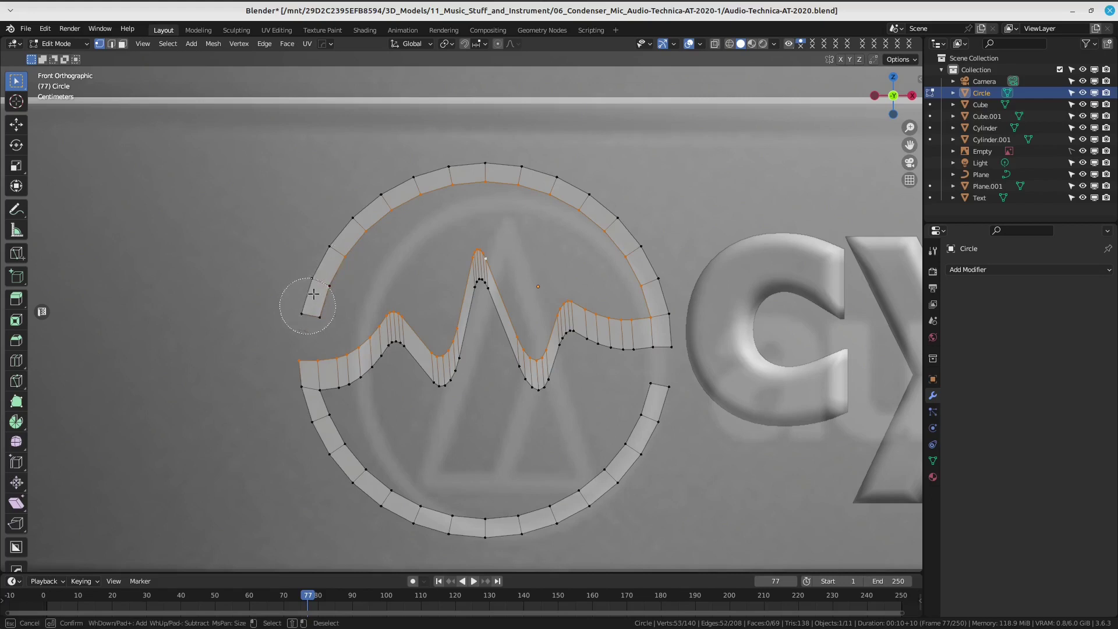
middle_drag(306, 300, 558, 188)
middle_drag(625, 268, 579, 277)
key(Escape)
key(b)
key(Escape)
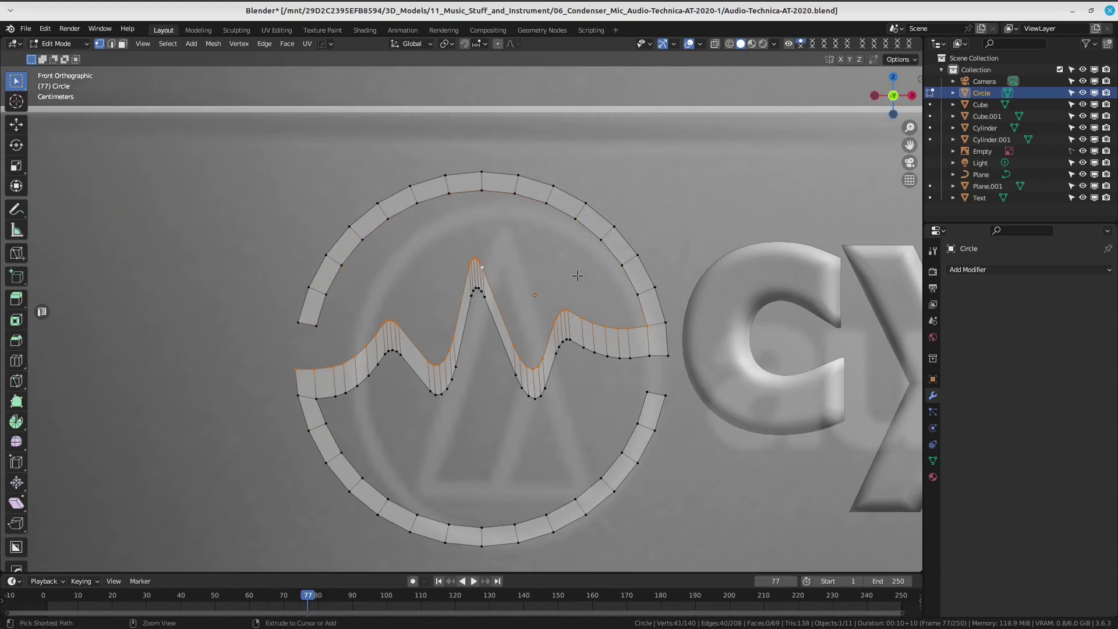
key(g)
key(z)
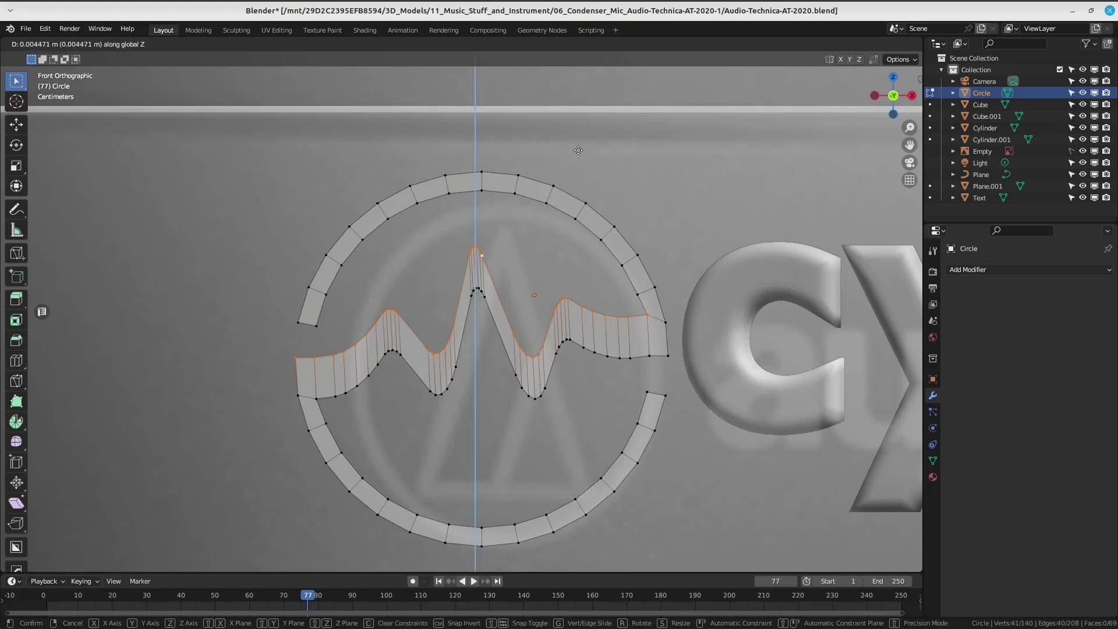
click(569, 197)
Move the left arc's end vertex to line up with the wave.
key(shift+s)
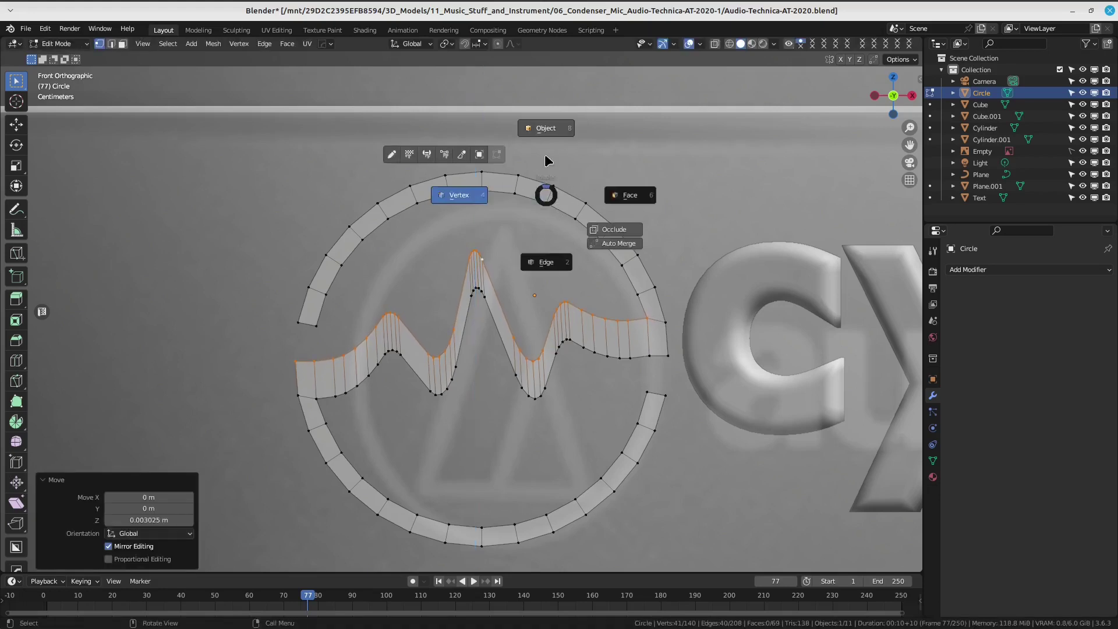
click(321, 325)
shift+scroll(320, 325, down, 1)
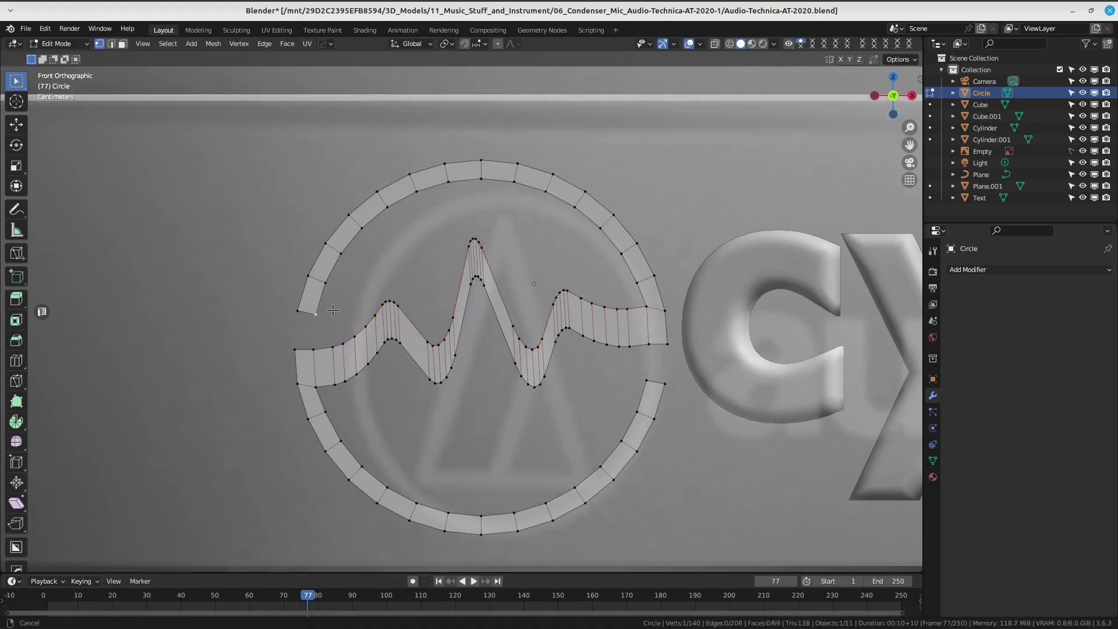
key(g)
click(375, 308)
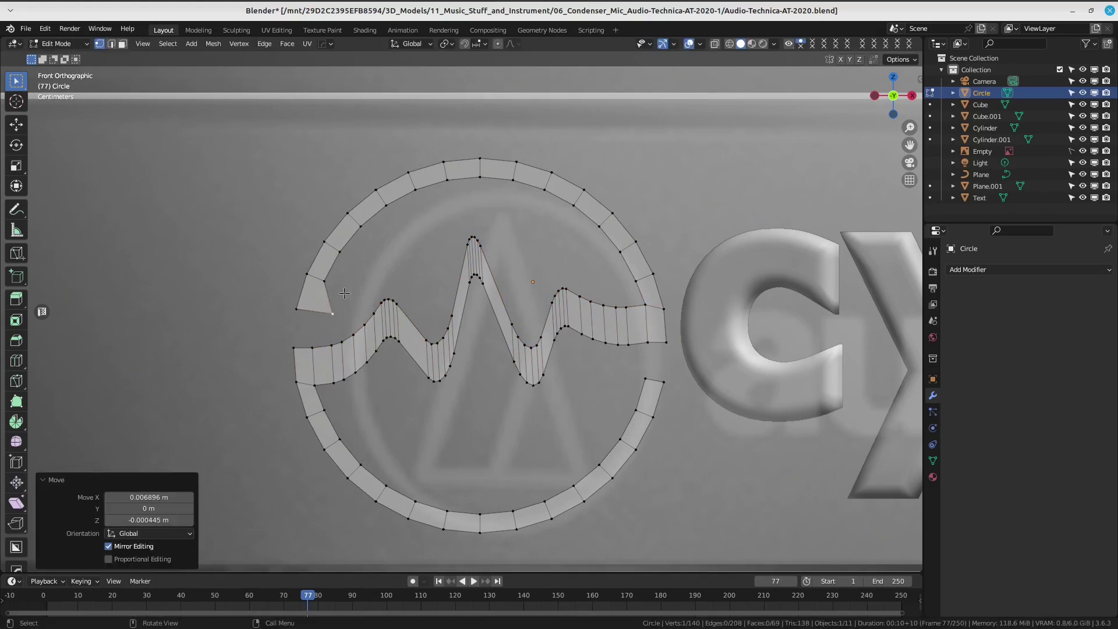
click(326, 283)
key(g)
click(332, 284)
Nudge the left arc's end vertex further up along the wave in several moves.
key(g)
key(g)
click(346, 264)
key(g)
click(356, 245)
Pull the right arc's end vertex to the left.
key(g)
click(365, 222)
shift+scroll(463, 302, down, 3)
click(652, 330)
key(g)
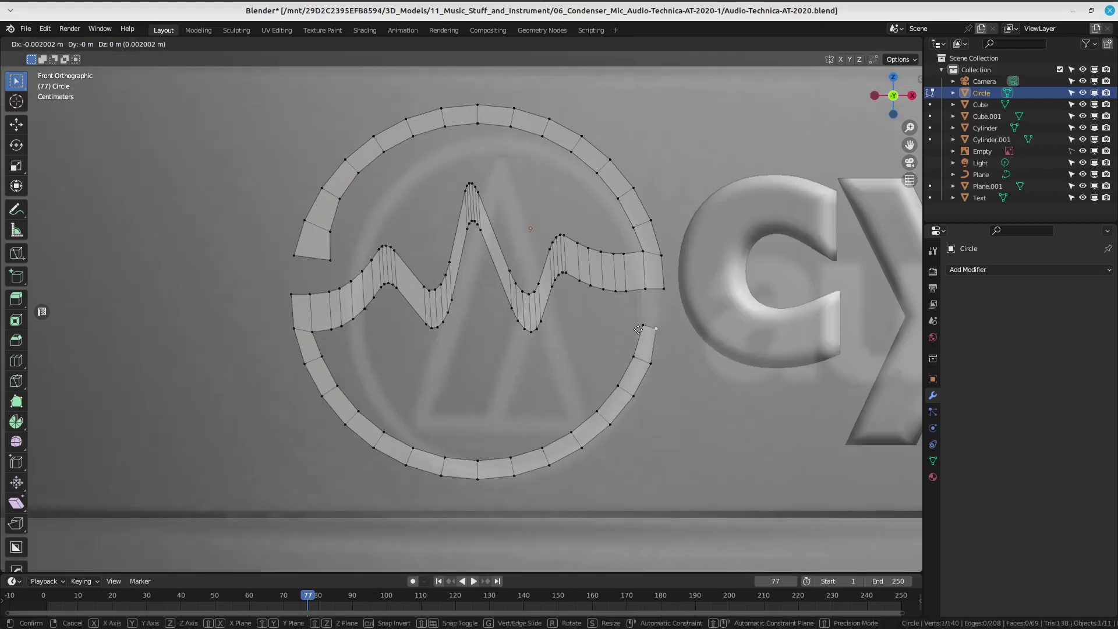
key(Escape)
Pull the lower arc's end vertex to the left and settle its position.
key(g)
click(609, 321)
click(631, 356)
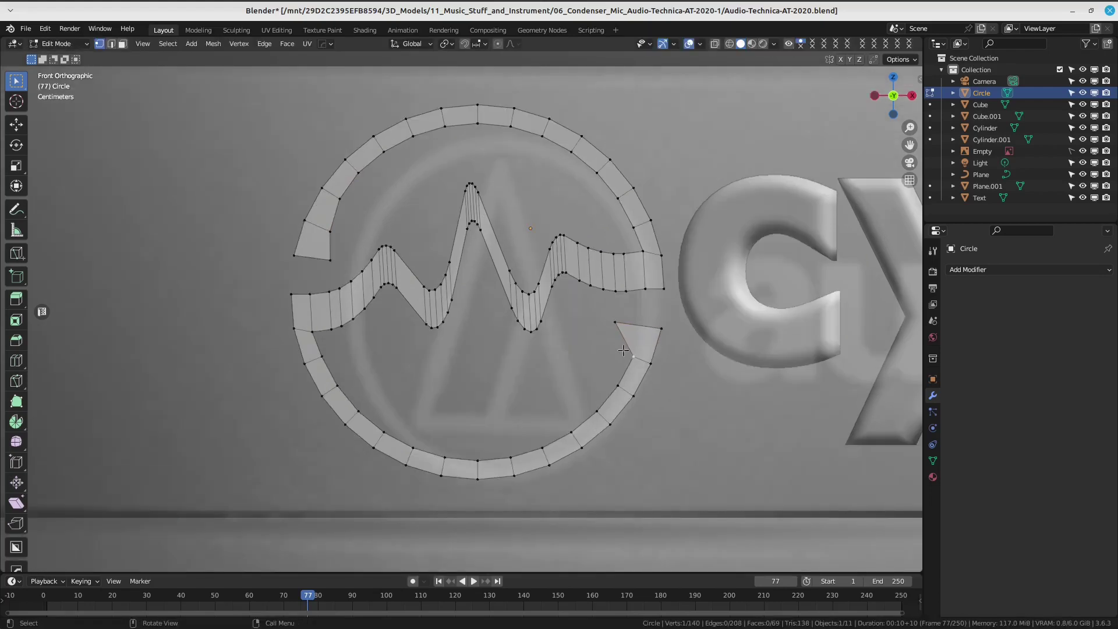
key(g)
key(x)
click(614, 359)
key(g)
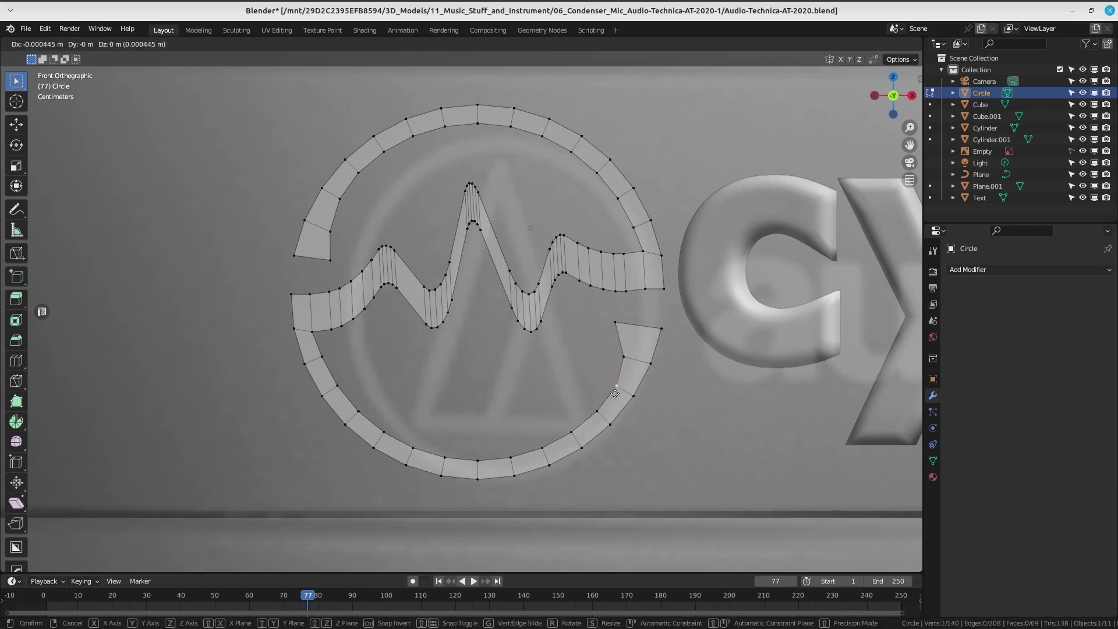
key(Escape)
Reposition the upper arc's end vertex.
key(g)
click(615, 358)
click(615, 321)
key(g)
click(623, 315)
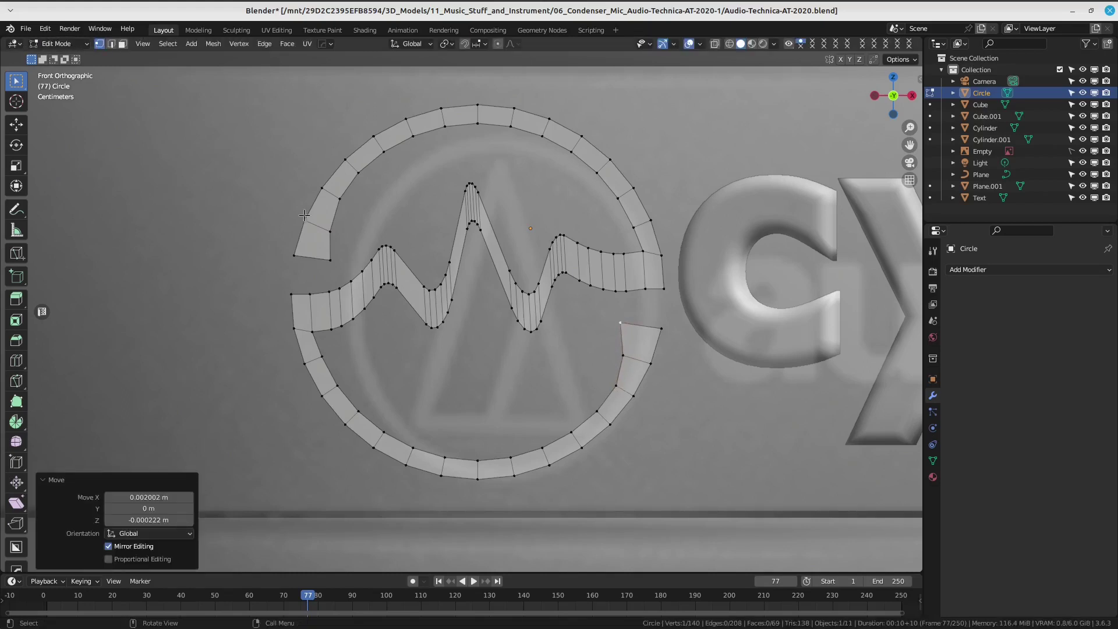
key(g)
click(331, 256)
Return to Object Mode and view the finished waveform emblem beside the lettering.
scroll(422, 248, down, 2)
key(ctrl+Tab)
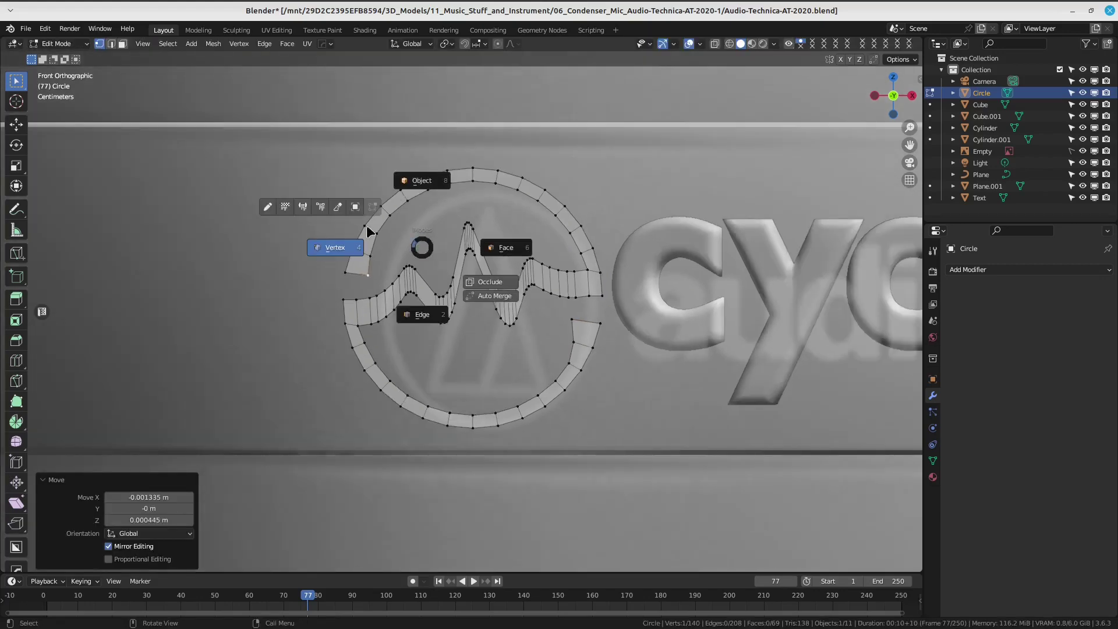
click(421, 180)
scroll(469, 253, down, 6)
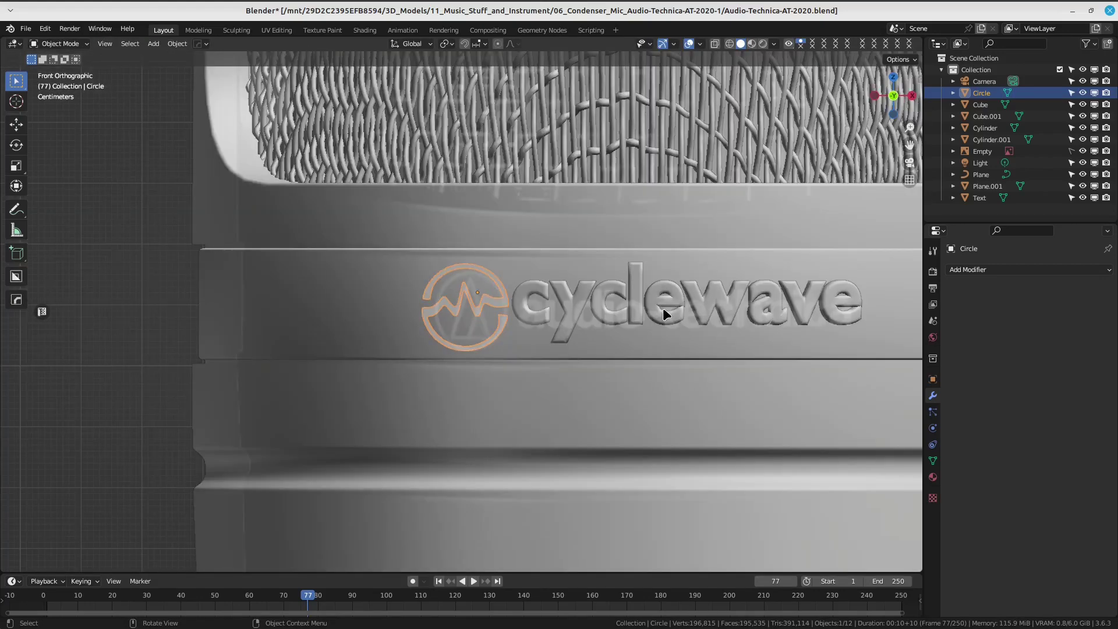
scroll(534, 303, up, 4)
scroll(541, 361, down, 4)
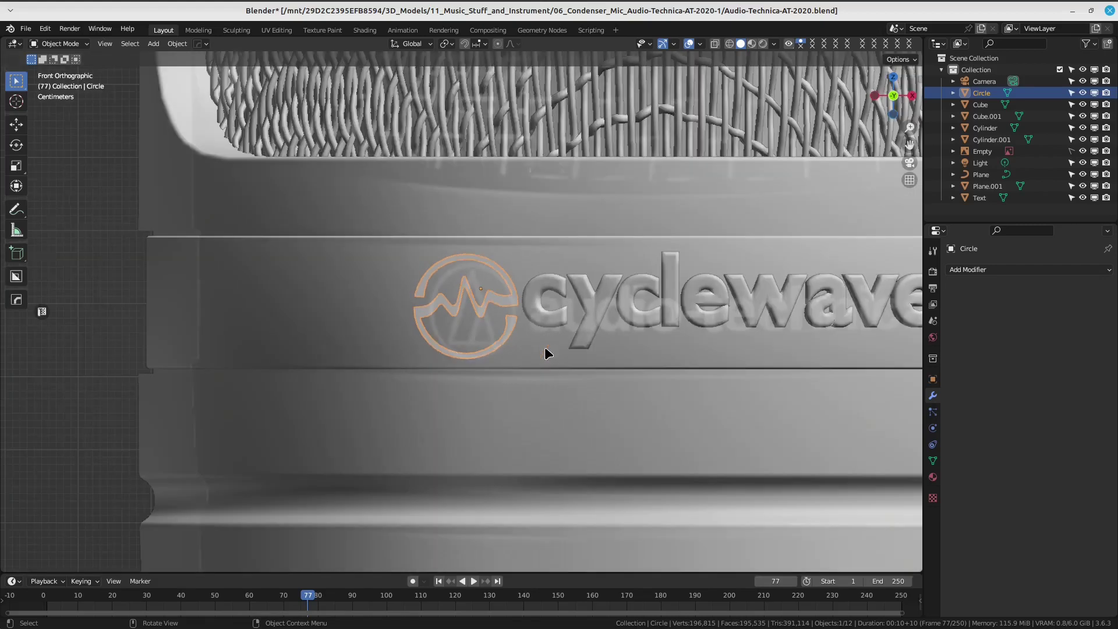
scroll(539, 350, up, 1)
Add lengthwise loop cuts along the waveform strip and the ring's upper and lower arcs.
scroll(536, 343, up, 4)
key(ctrl+Tab)
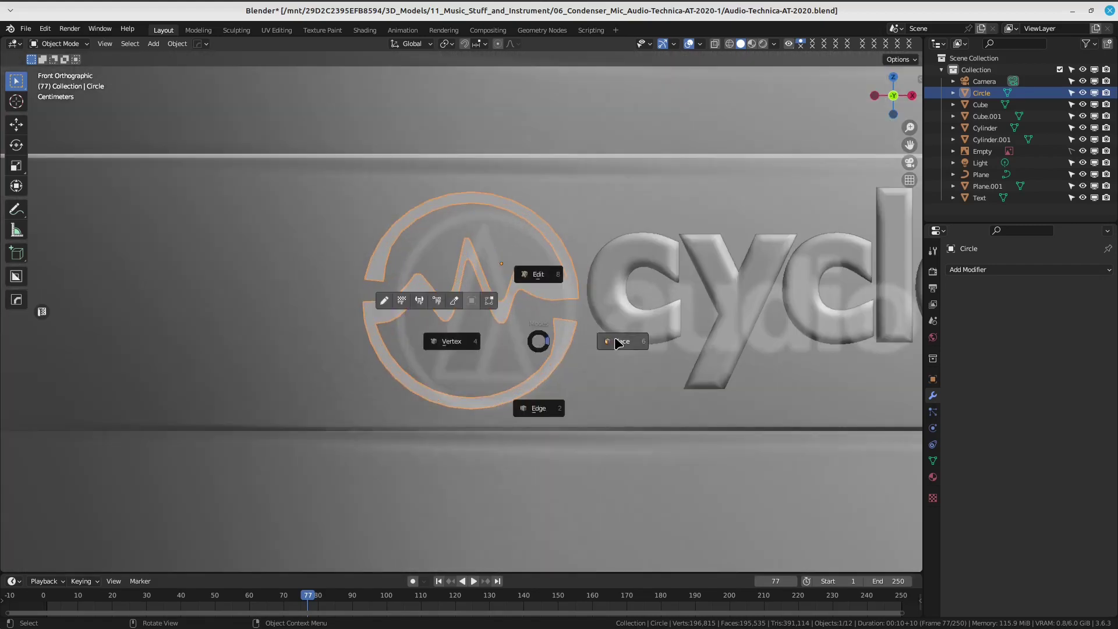
click(608, 341)
scroll(606, 336, up, 3)
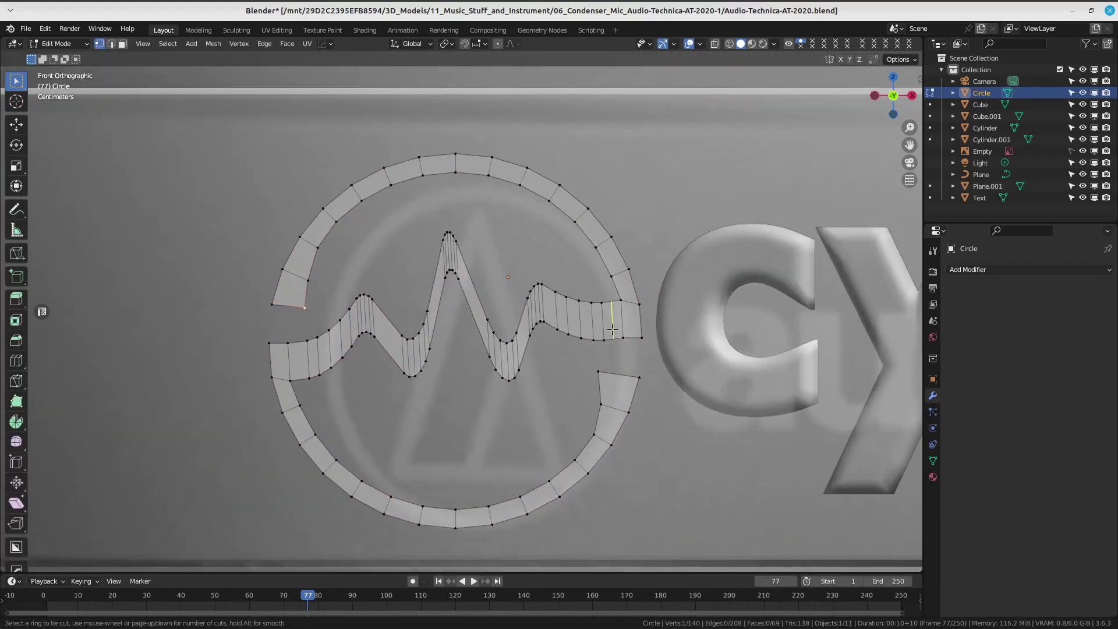
key(ctrl+r)
scroll(615, 327, up, 1)
click(615, 322)
right_click(617, 319)
key(ctrl+r)
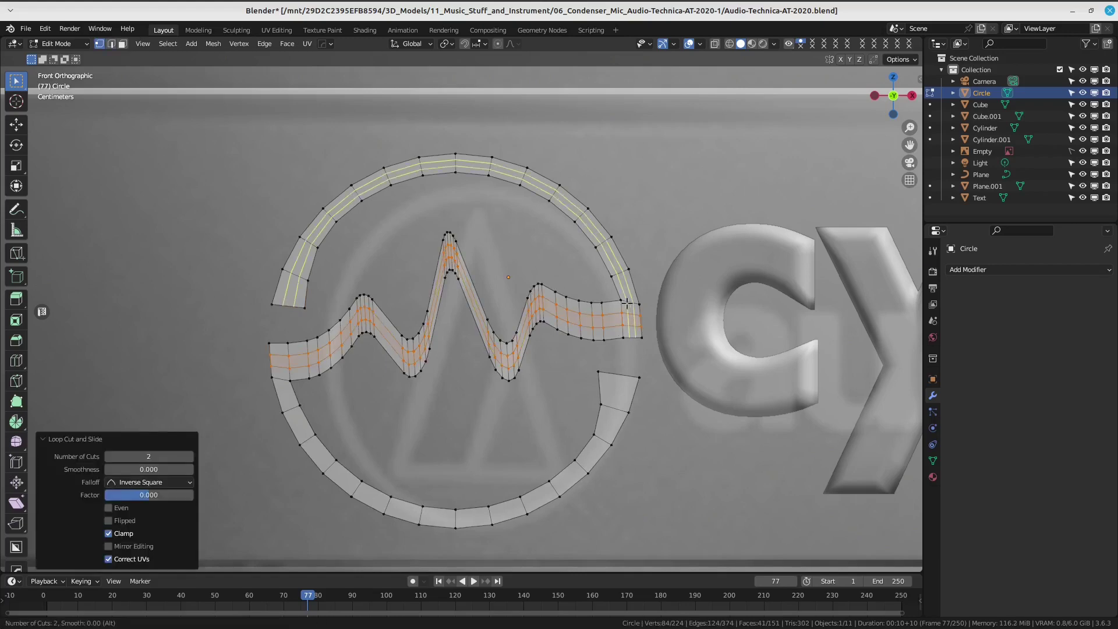
click(626, 303)
key(ctrl+r)
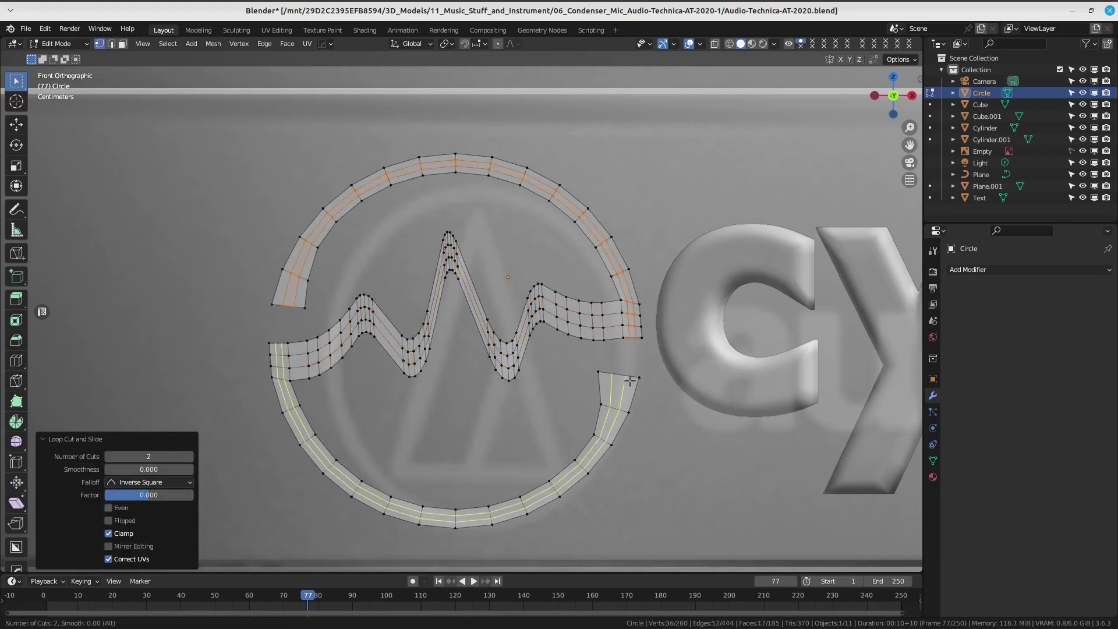
click(630, 380)
Drop back to Object Mode and orbit around to inspect the loop-cut logo.
key(ctrl+Tab)
click(526, 312)
scroll(533, 309, down, 2)
scroll(575, 326, down, 2)
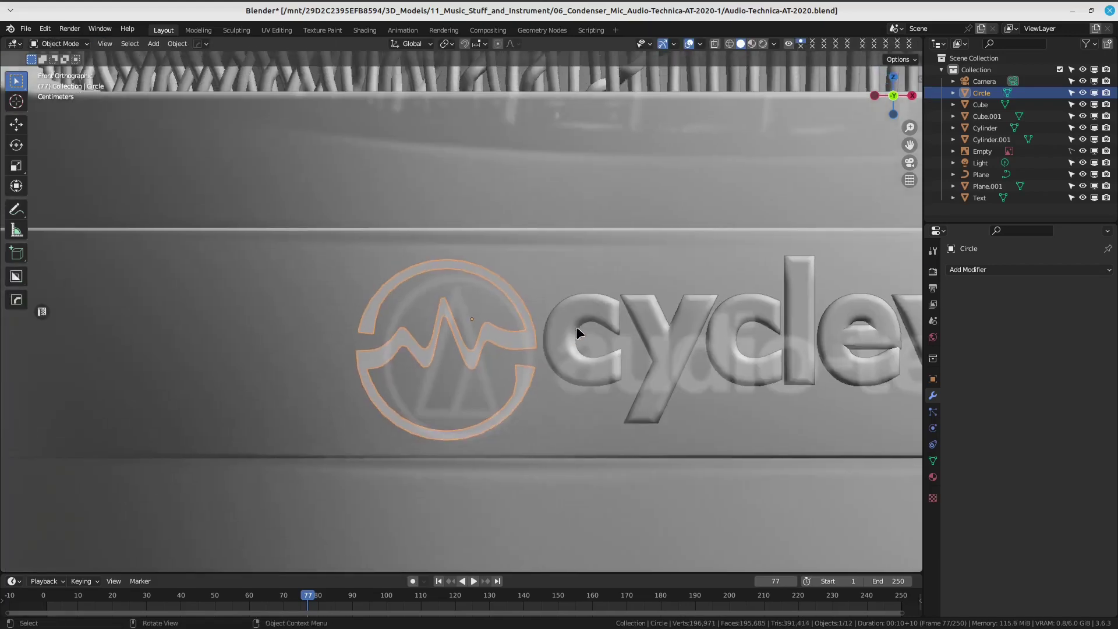
scroll(577, 333, down, 3)
mouse_move(577, 333)
middle_down()
mouse_move(515, 311)
mouse_move(624, 369)
middle_up()
Select the whole logo mesh and extrude it about 0.0145 m along its normals.
key(Tab)
key(a)
click(511, 283)
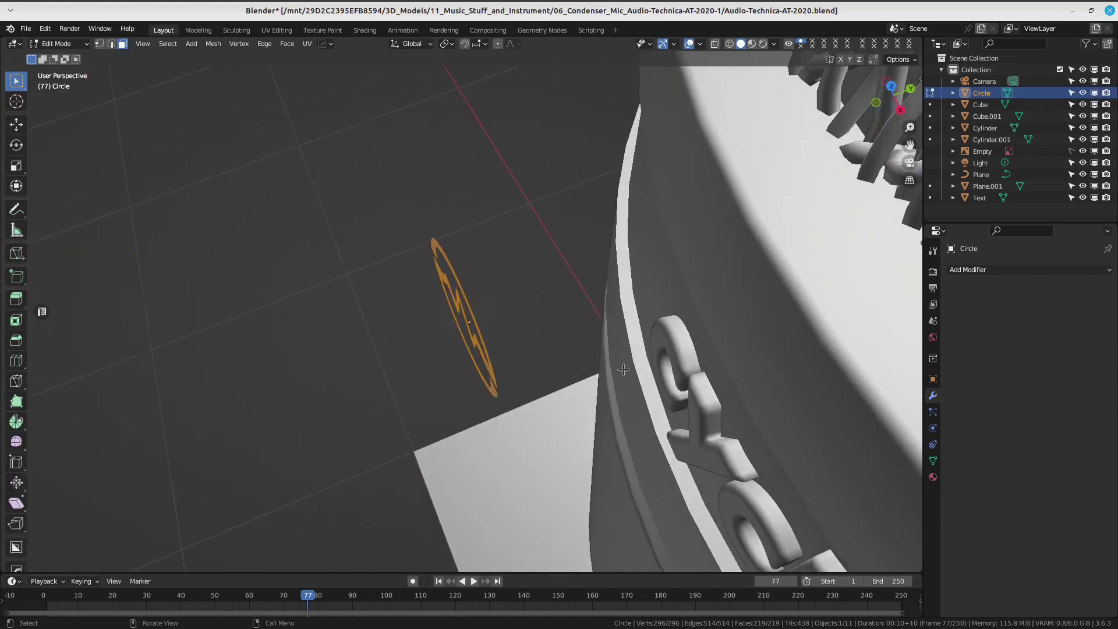
middle_drag(685, 344, 533, 318)
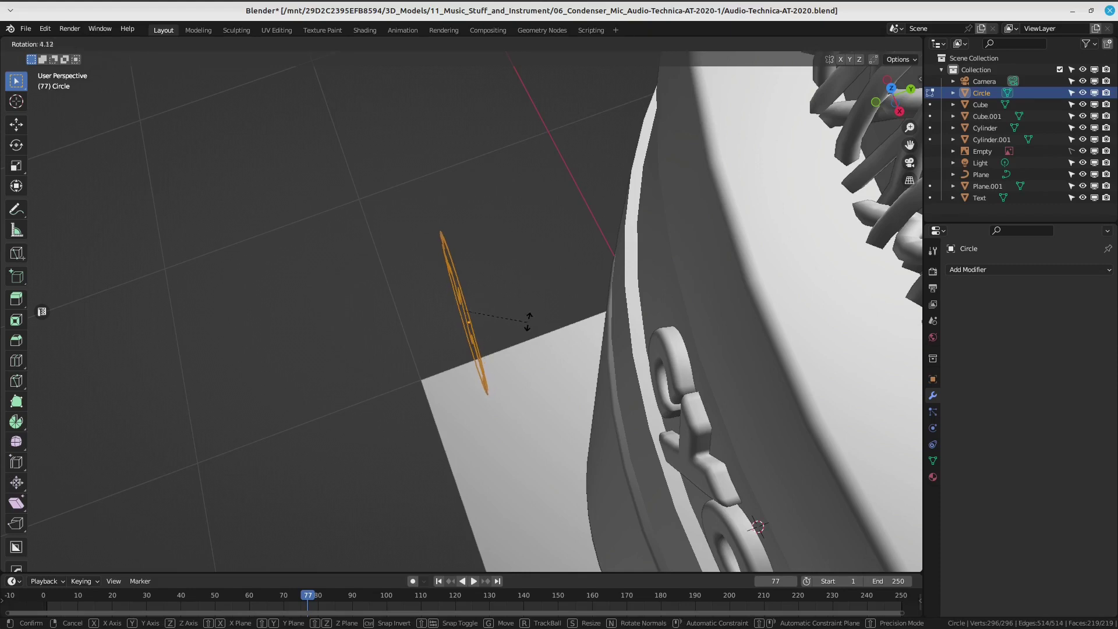
key(Escape)
key(e)
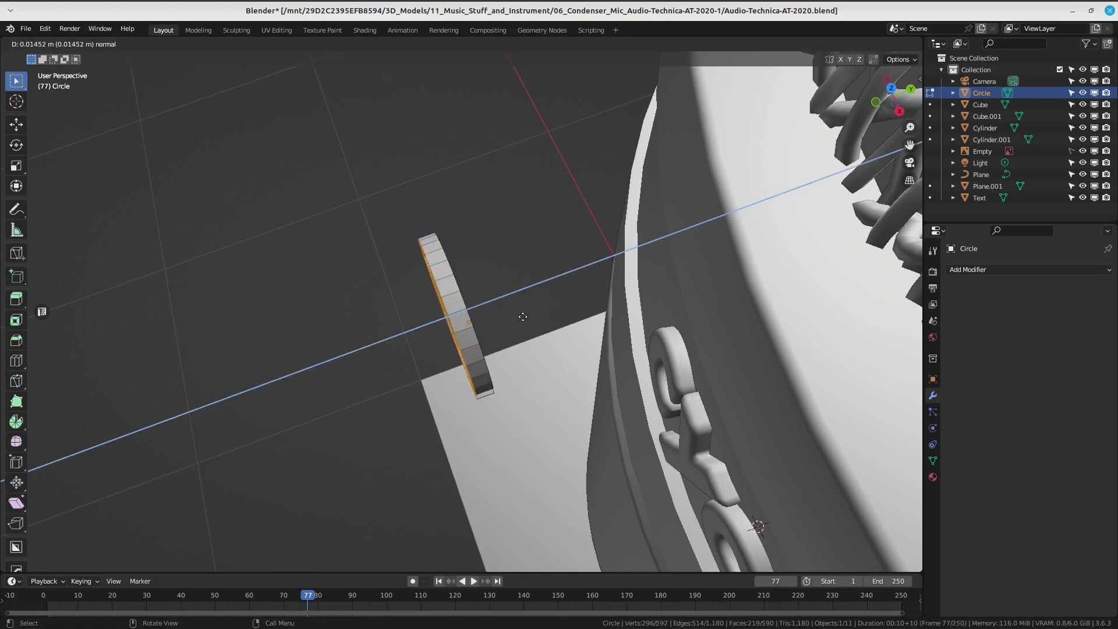
click(522, 318)
Switch to edge selection and pick the ring's outer and lower rim edge loops.
middle_drag(520, 317, 523, 301)
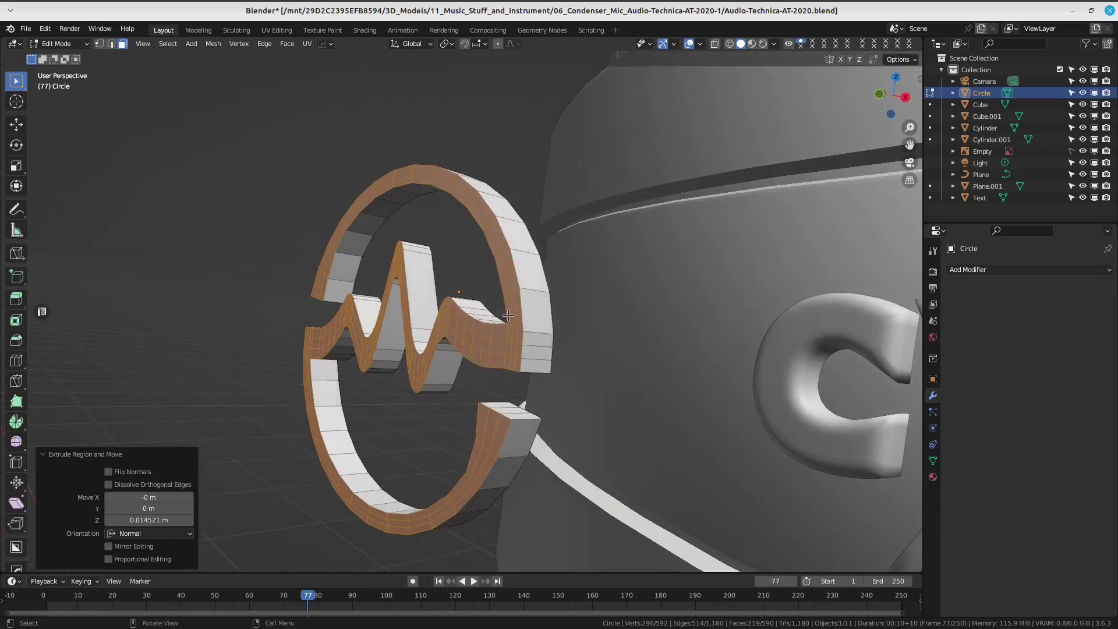
click(523, 301)
alt+click(517, 271)
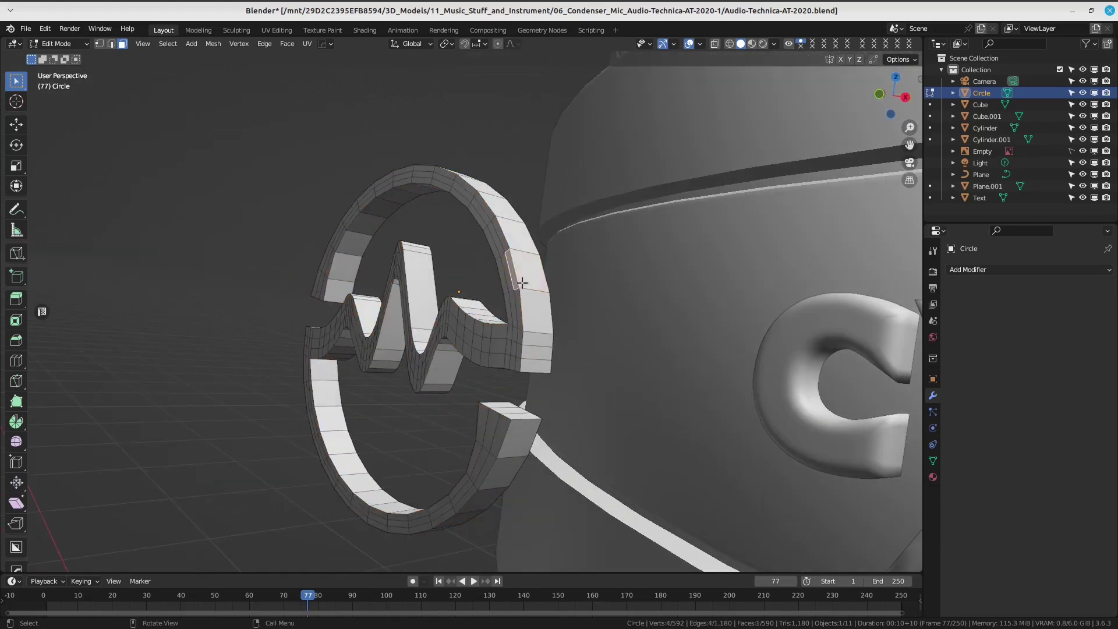
click(111, 44)
middle_drag(398, 234, 452, 235)
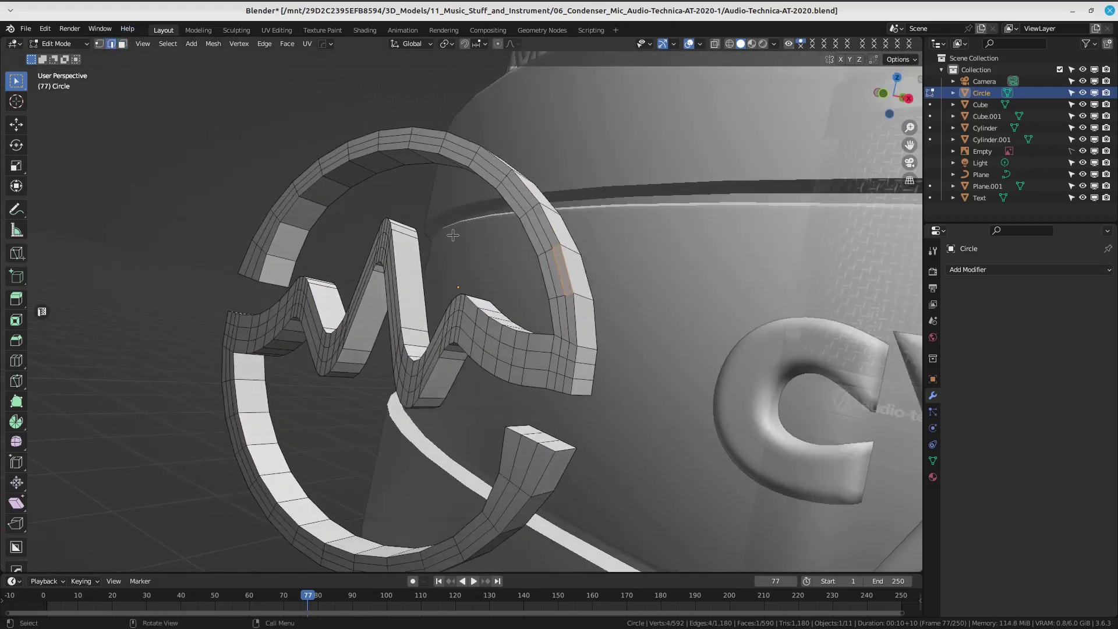
alt+click(554, 230)
alt+shift+click(545, 466)
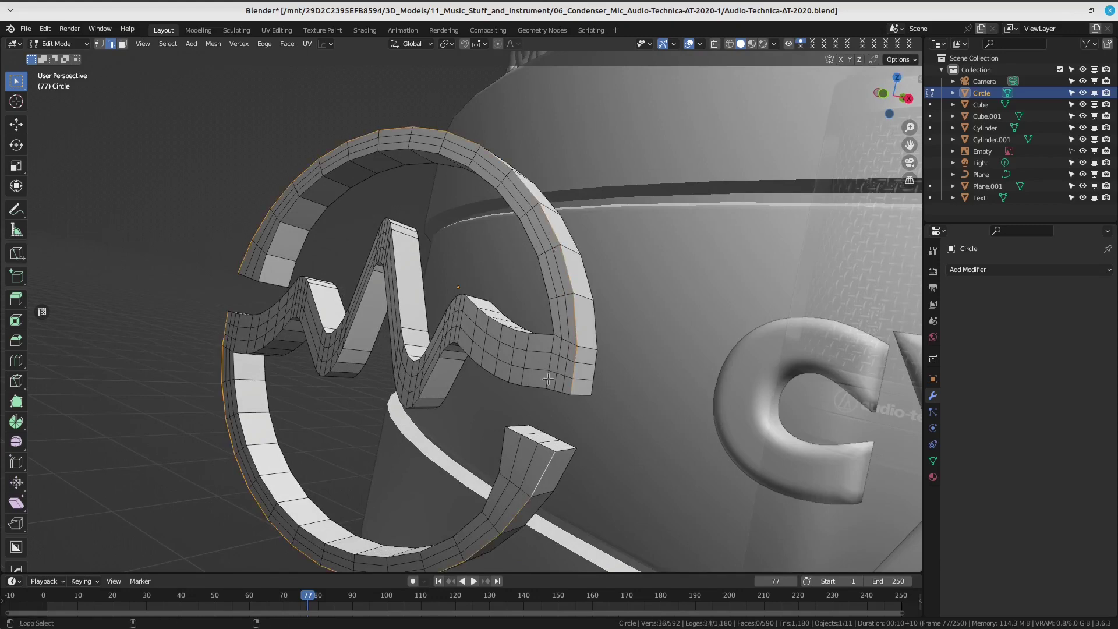
Add the waveform's outer and inner edge loops and another ring loop to the selection.
alt+shift+click(534, 336)
alt+shift+click(431, 372)
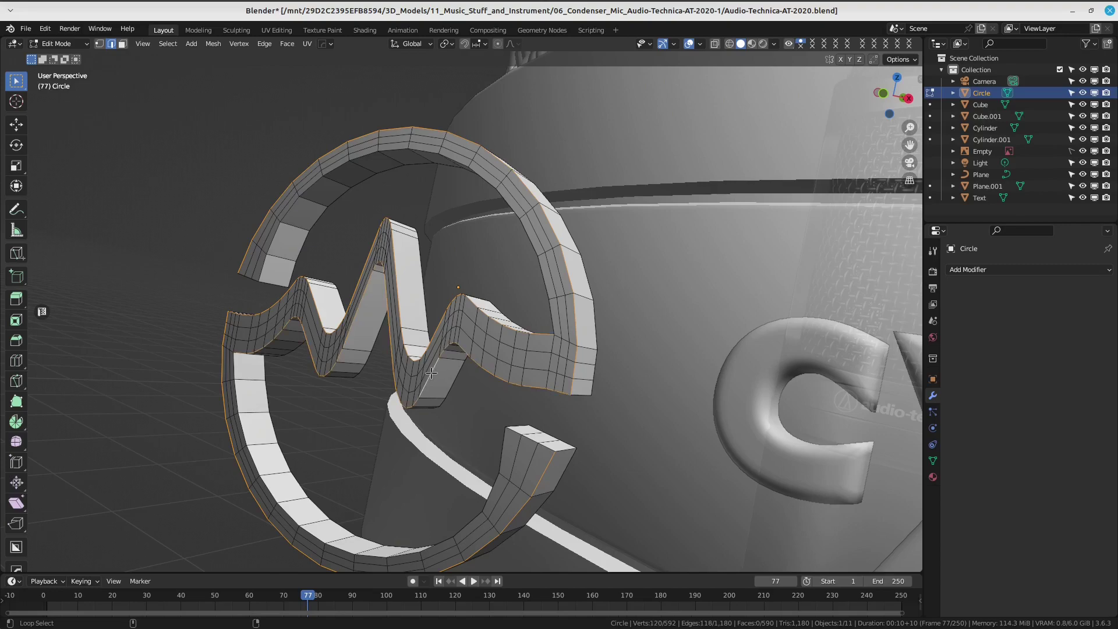
mouse_move(364, 361)
middle_down()
mouse_move(357, 470)
mouse_move(445, 358)
middle_up()
alt+shift+click(354, 482)
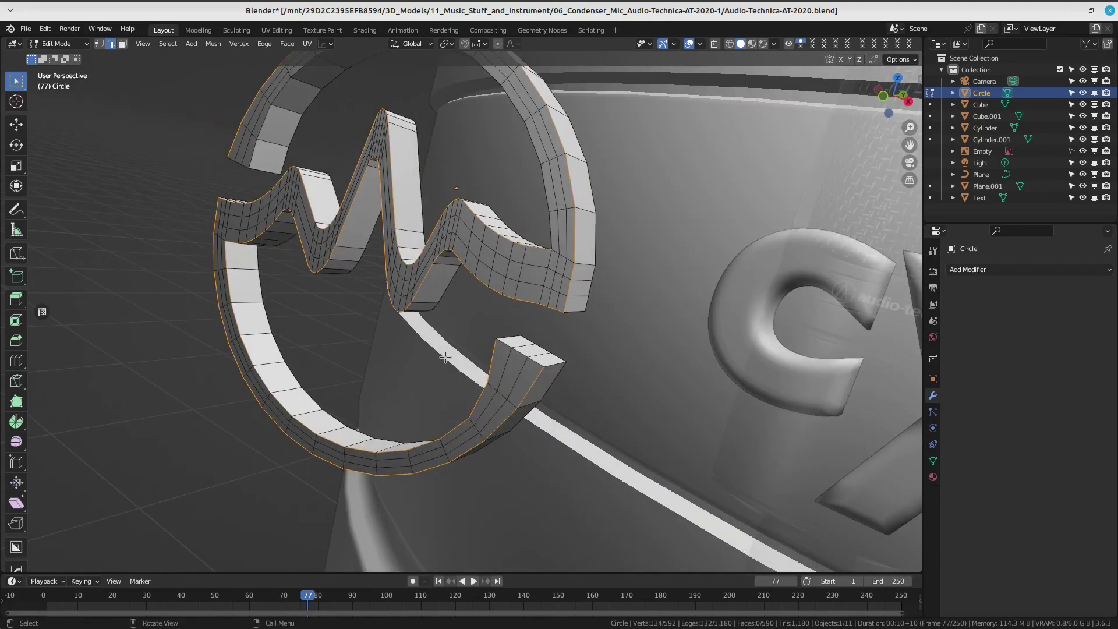
In Object Mode, apply the logo's rotation.
key(Tab)
click(389, 320)
key(ctrl+a)
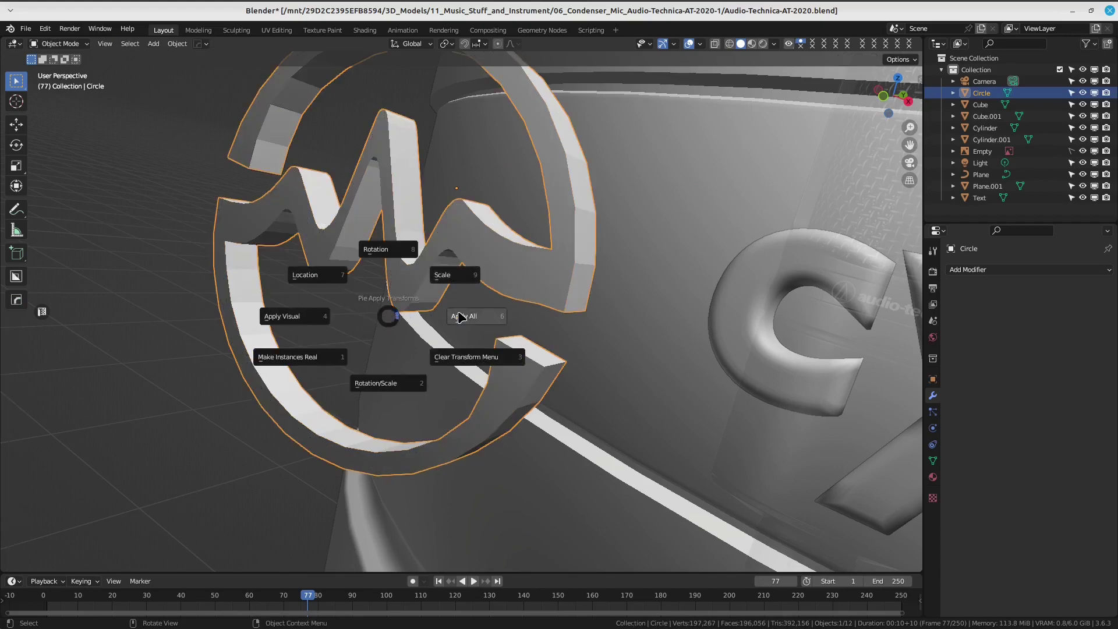
click(376, 254)
Bevel the selected edge loops by 0.0223 m with 4 segments in Edit Mode.
key(Tab)
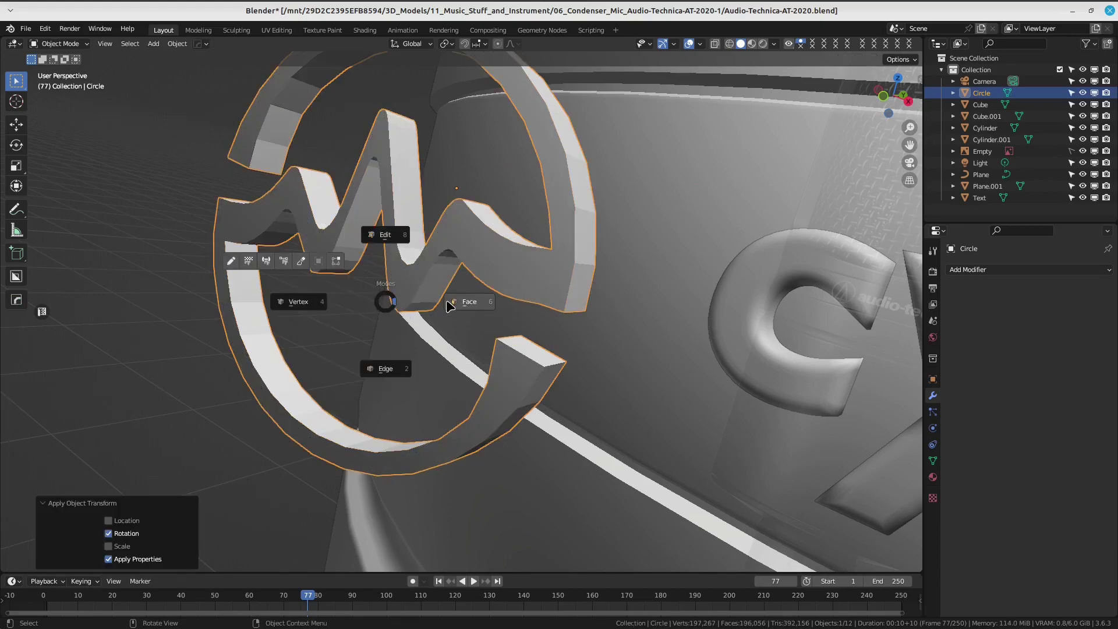
click(460, 302)
scroll(454, 392, up, 3)
middle_drag(454, 392, 487, 376)
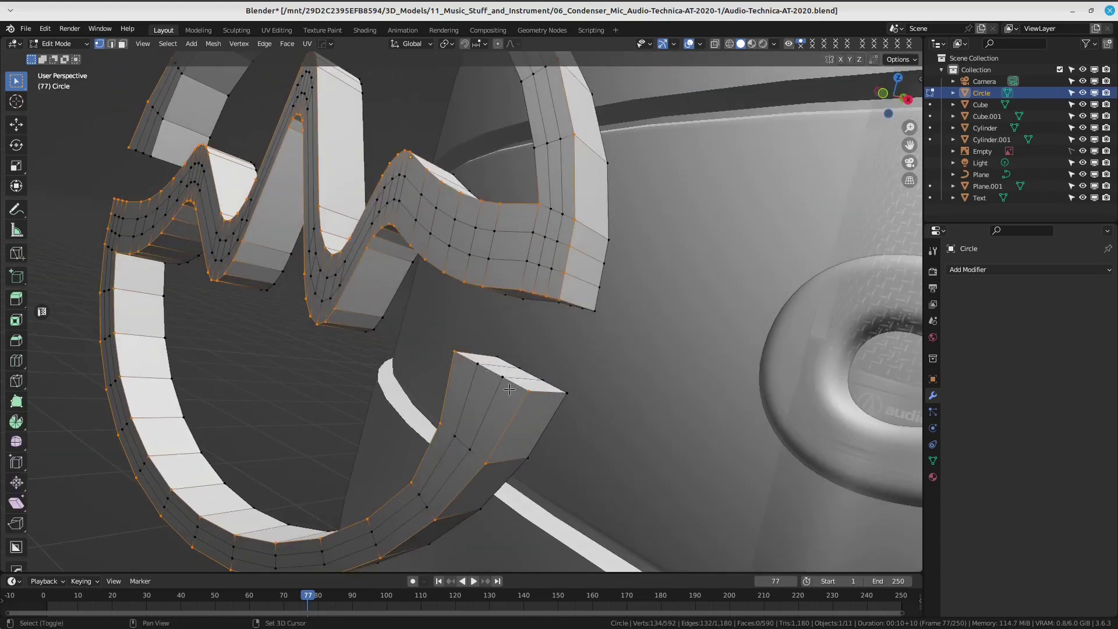
mouse_move(422, 349)
shift+middle_down()
mouse_move(381, 232)
mouse_move(634, 332)
mouse_move(649, 246)
shift+middle_up()
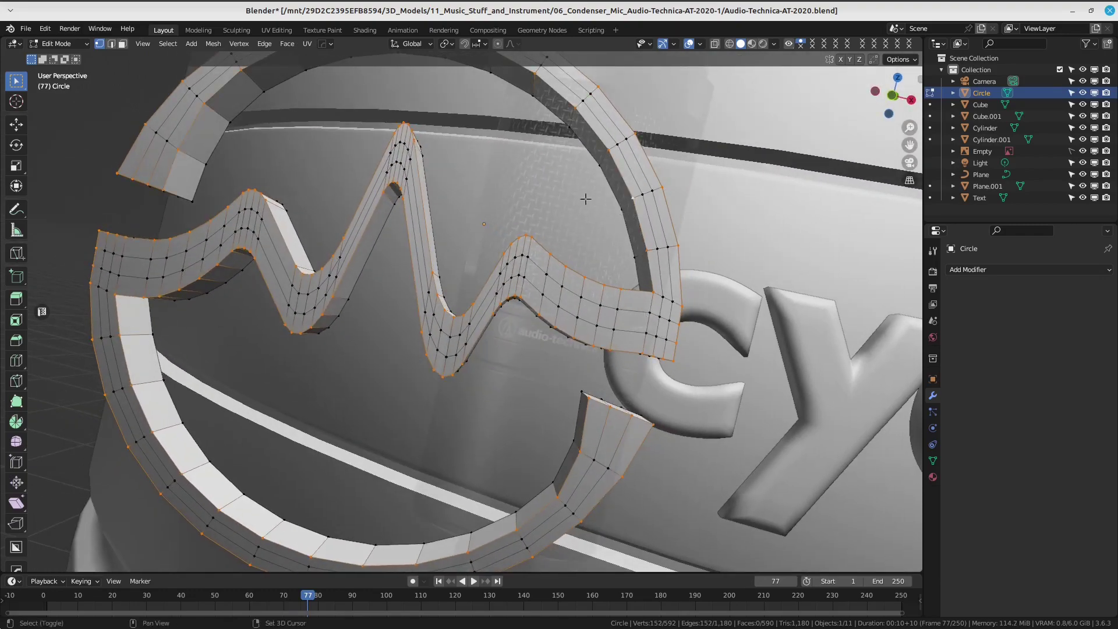
scroll(585, 199, down, 2)
scroll(585, 199, down, 1)
mouse_move(585, 199)
middle_down()
mouse_move(499, 276)
mouse_move(568, 382)
middle_up()
key(ctrl+b)
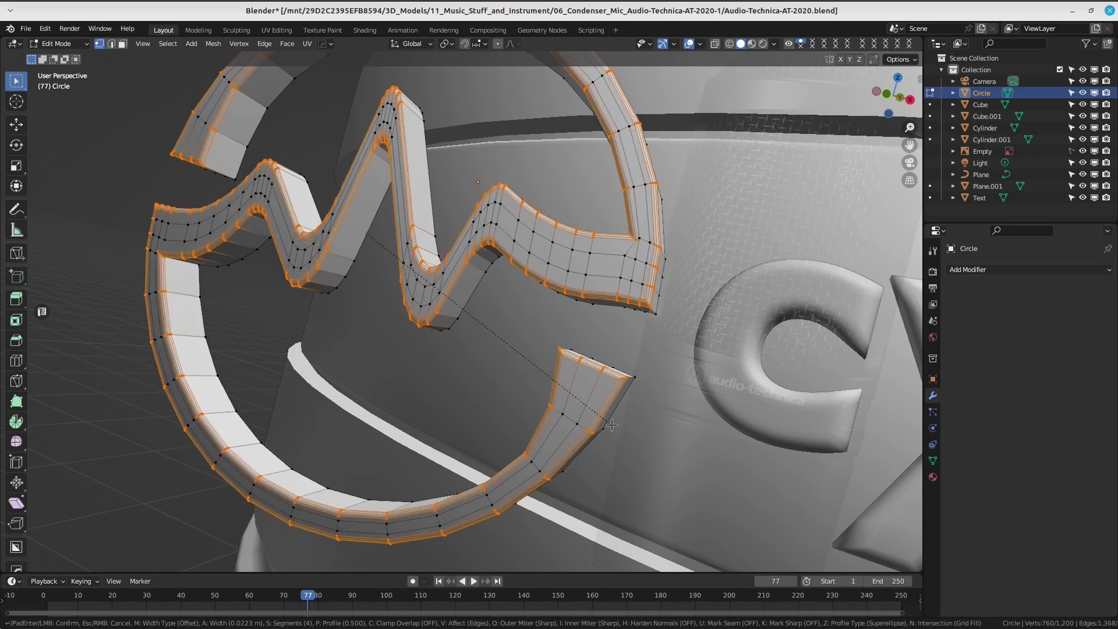
click(611, 425)
Return to Object Mode and bring up the logo's object context menu.
scroll(525, 350, down, 5)
key(ctrl+Tab)
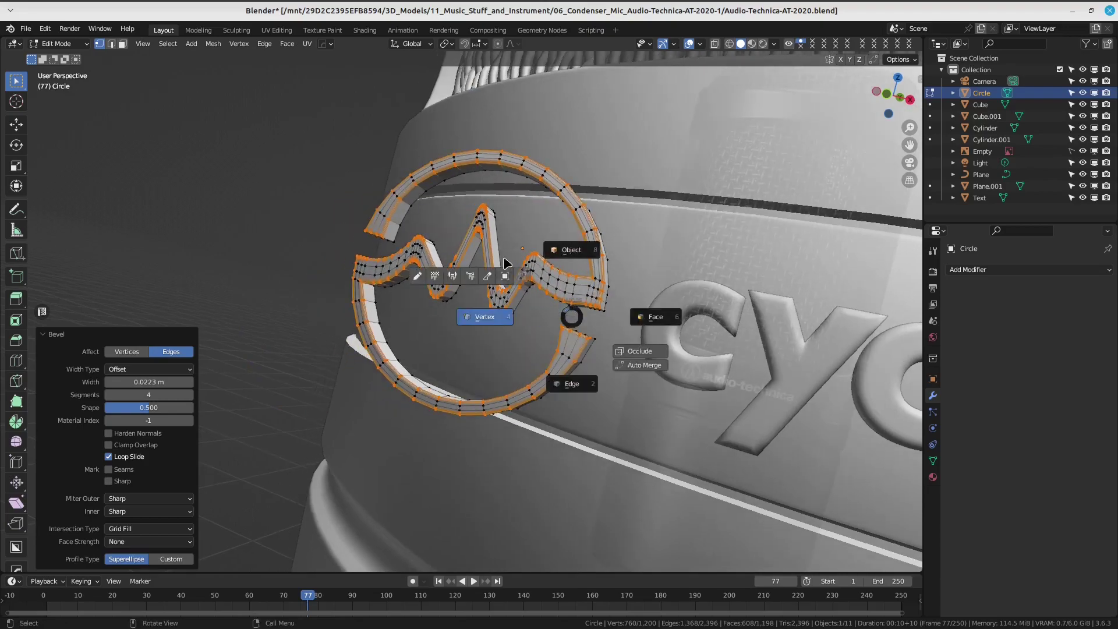
click(503, 256)
scroll(585, 298, down, 1)
right_click(542, 277)
Apply Shade Smooth, then Shade Auto Smooth, to the ring logo and reselect it.
click(541, 278)
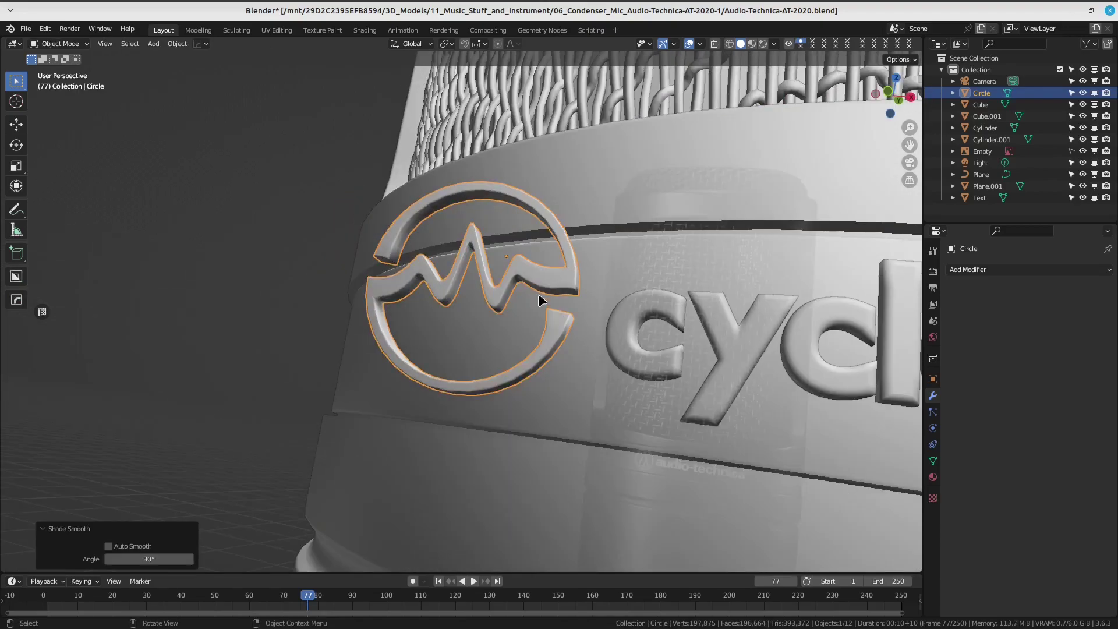
right_click(541, 290)
click(541, 303)
mouse_move(466, 343)
middle_down()
mouse_move(400, 200)
mouse_move(287, 254)
mouse_move(637, 353)
mouse_move(474, 351)
middle_up()
click(287, 255)
click(558, 248)
middle_drag(558, 248, 706, 345)
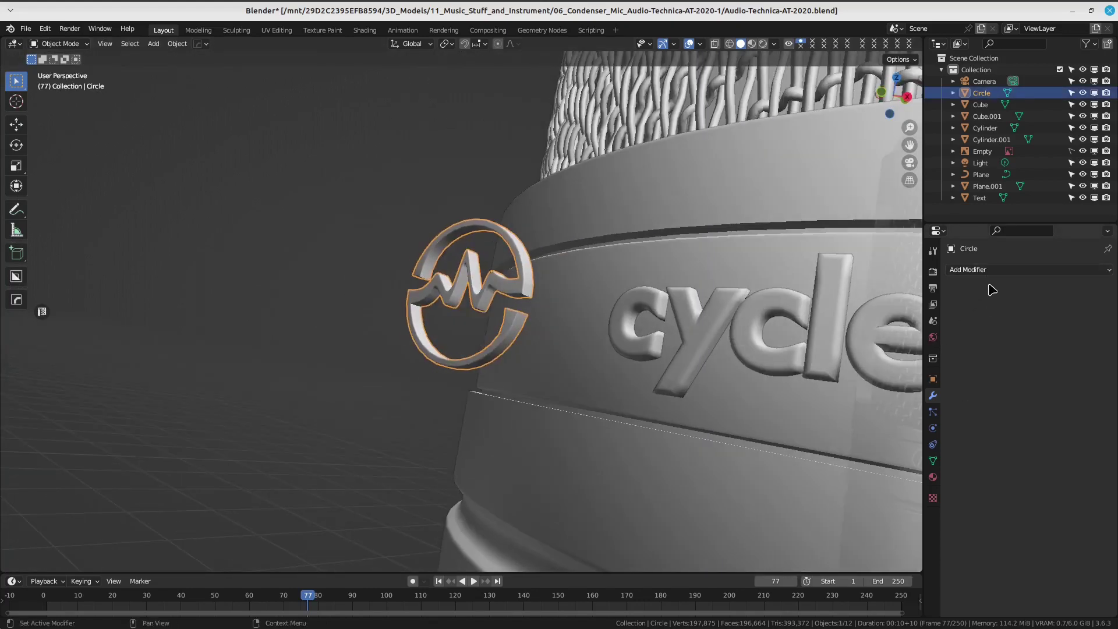
Open the Add Modifier list and orbit toward a frontal view of the logo.
click(1003, 270)
mouse_move(799, 289)
middle_down()
mouse_move(339, 366)
mouse_move(304, 412)
mouse_move(305, 464)
mouse_move(329, 512)
mouse_move(457, 504)
mouse_move(287, 345)
mouse_move(247, 324)
mouse_move(262, 326)
middle_up()
scroll(395, 348, up, 2)
mouse_move(376, 305)
middle_down()
mouse_move(407, 245)
mouse_move(423, 137)
mouse_move(537, 328)
middle_up()
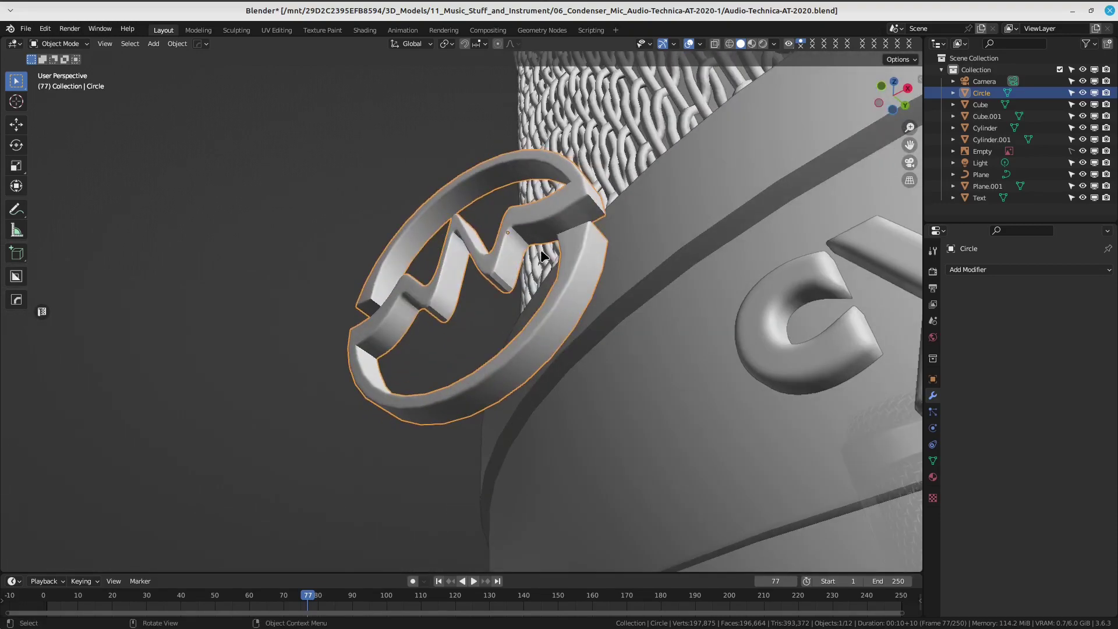
middle_drag(542, 256, 581, 348)
In Front view, edit the microphone body and grow the selection over faces behind the logo.
key(KP_1)
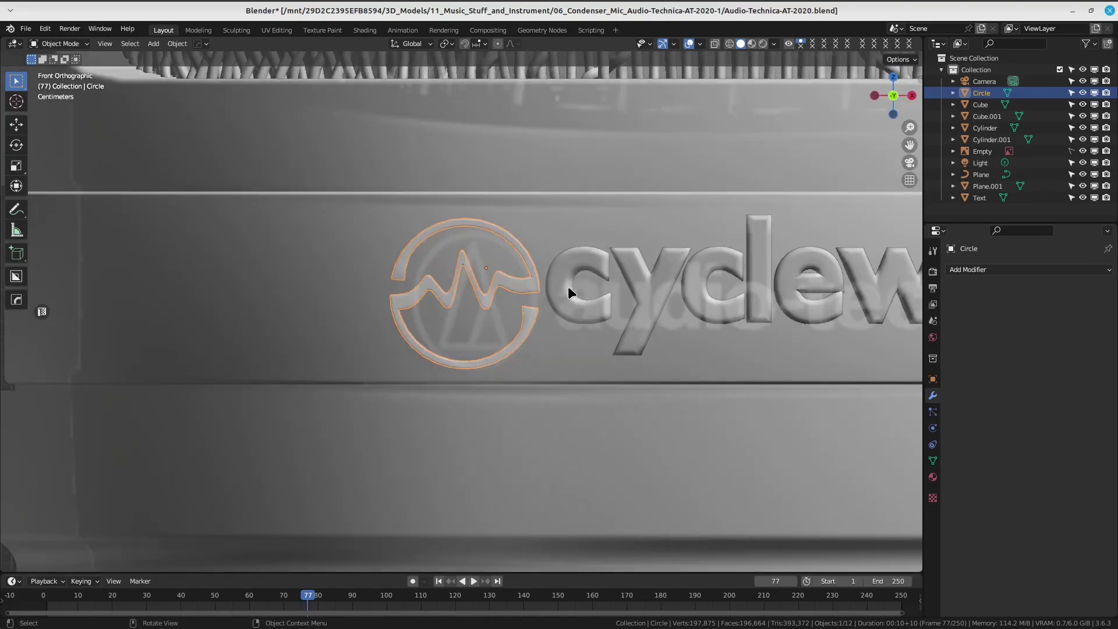
click(562, 223)
key(ctrl+Tab)
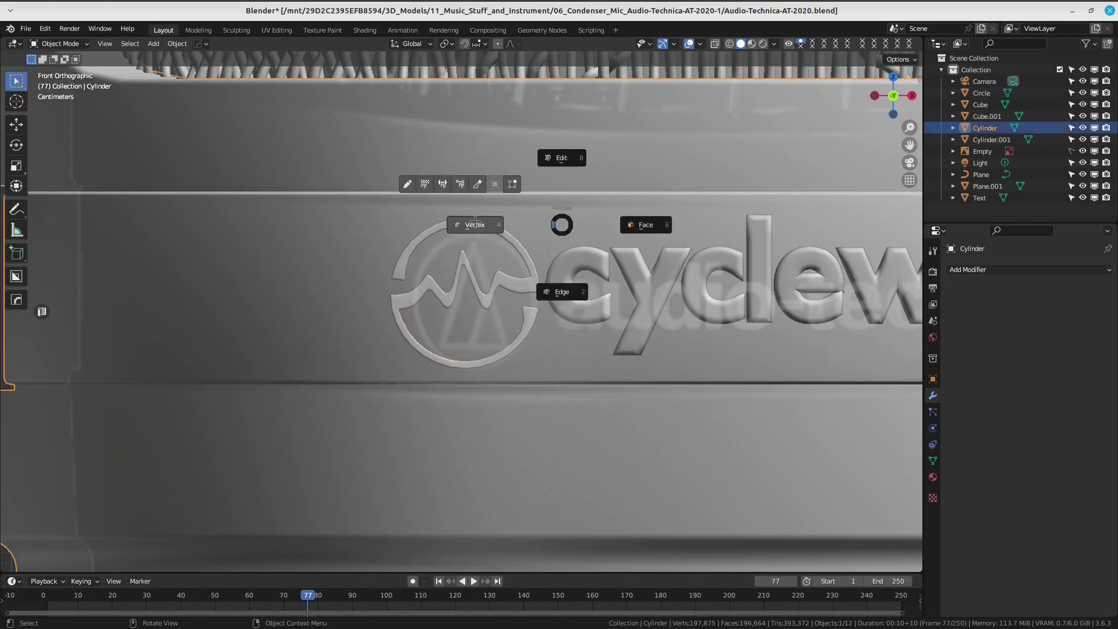
click(475, 225)
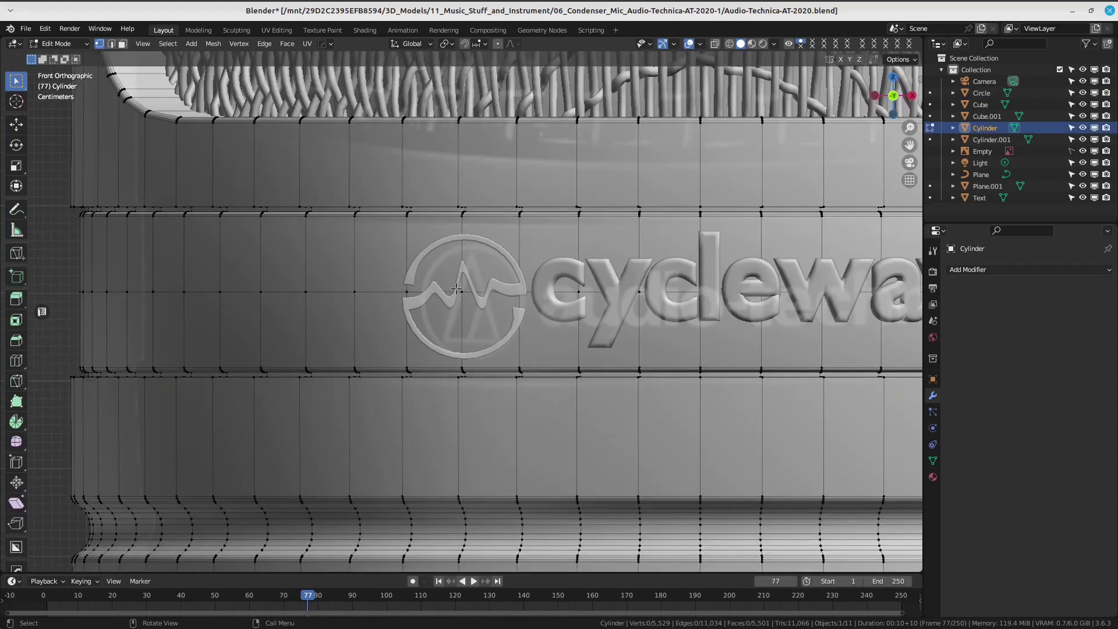
key(ctrl+KP_Add)
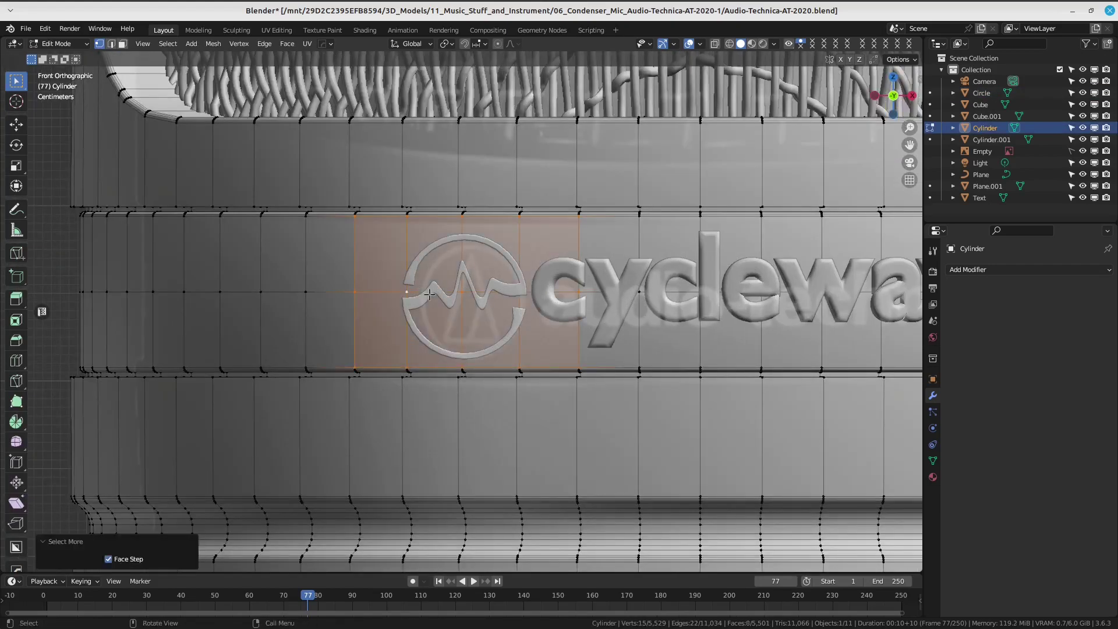
shift+middle_drag(479, 270, 470, 297)
key(p)
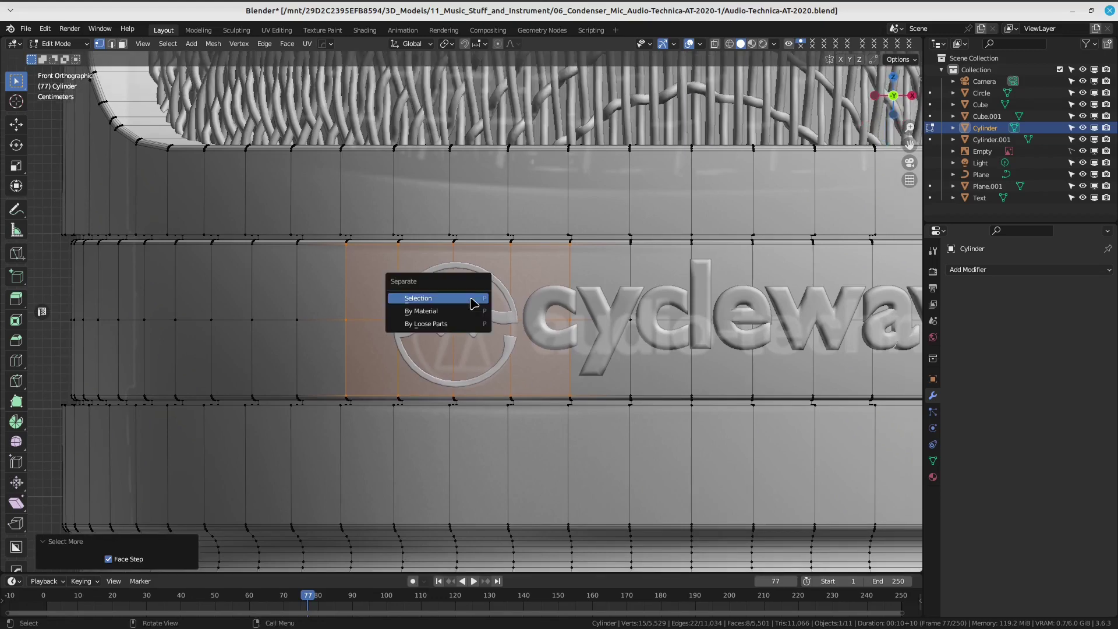
click(473, 301)
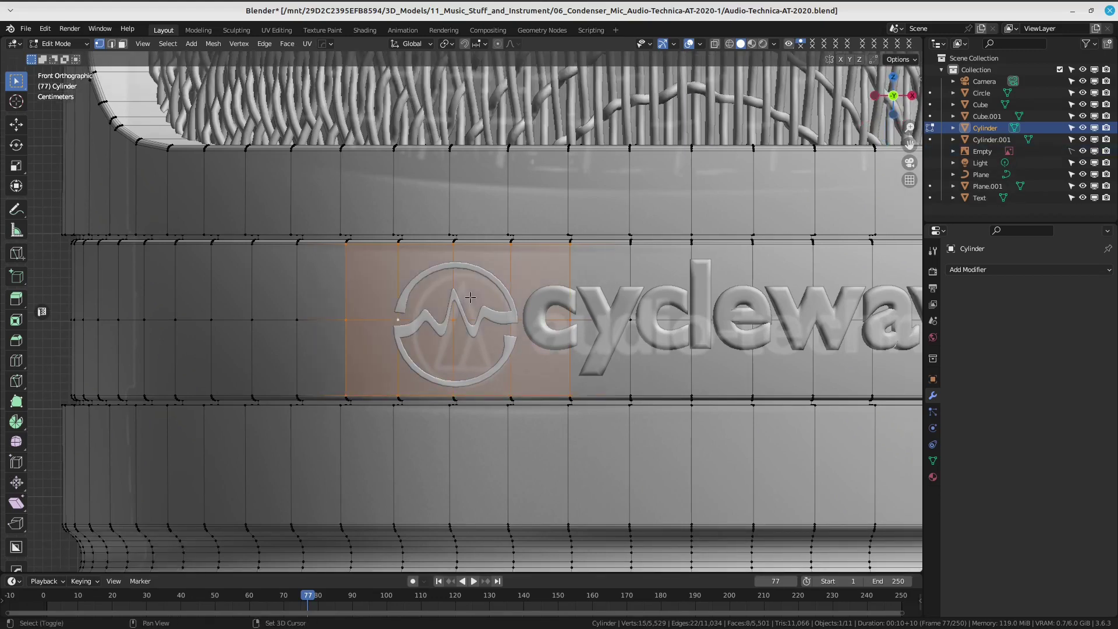
Duplicate those band faces in place, separate them into Cylinder.002, and select it.
key(shift+d)
key(Escape)
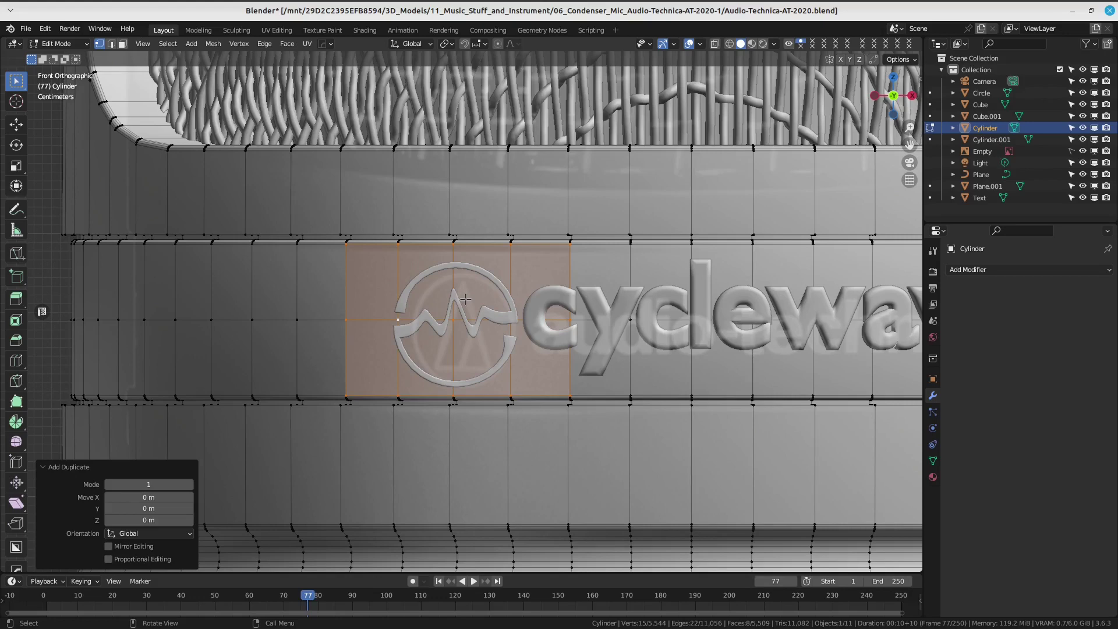
key(p)
click(469, 301)
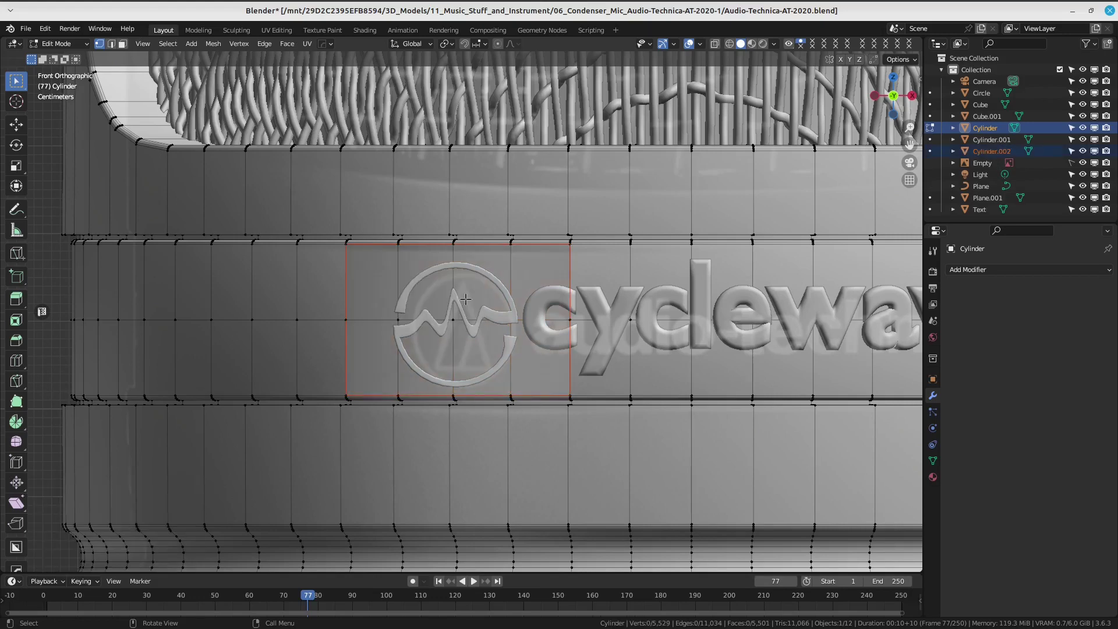
key(ctrl+Tab)
click(408, 299)
scroll(400, 298, down, 1)
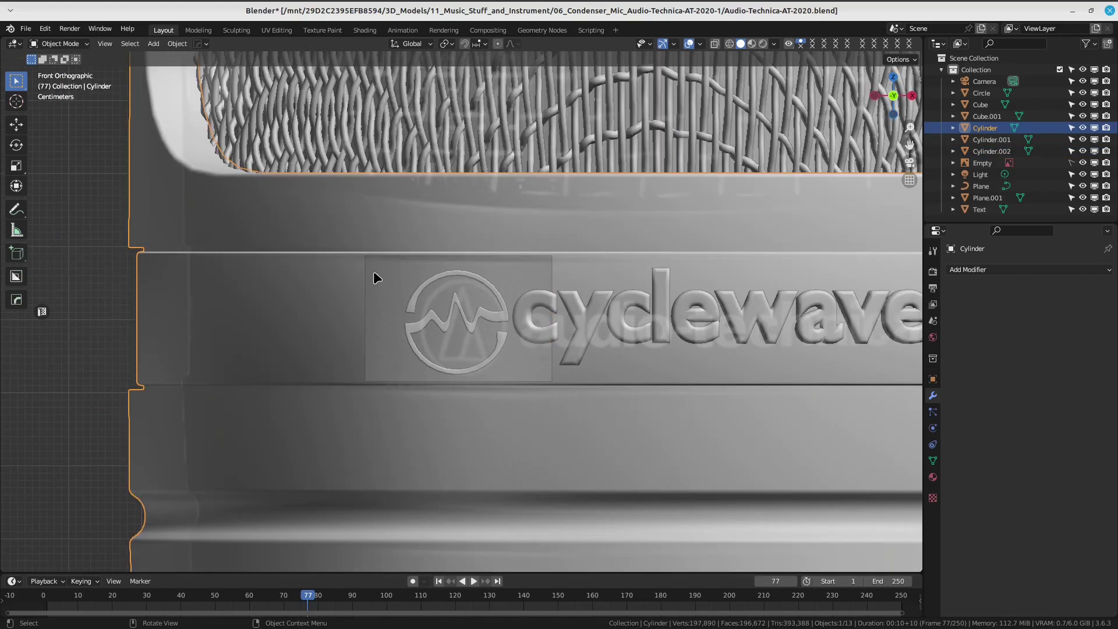
click(377, 277)
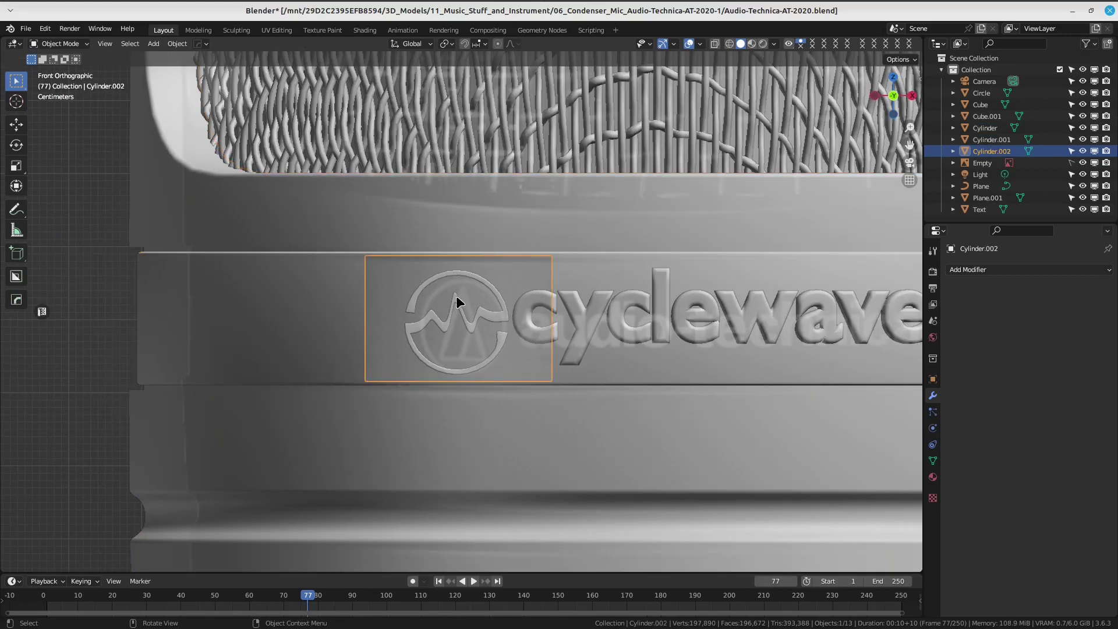
key(ctrl+Tab)
In Right view, scale the Cylinder.002 patch to 0 along Y to flatten it.
click(413, 192)
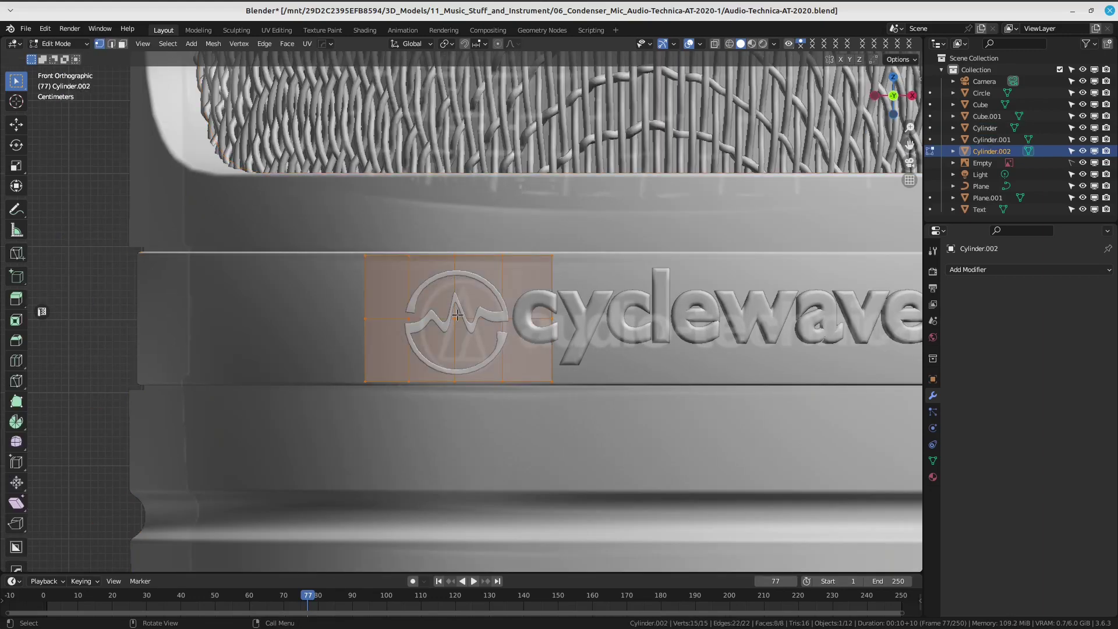
key(KP_3)
shift+middle_drag(413, 332, 392, 341)
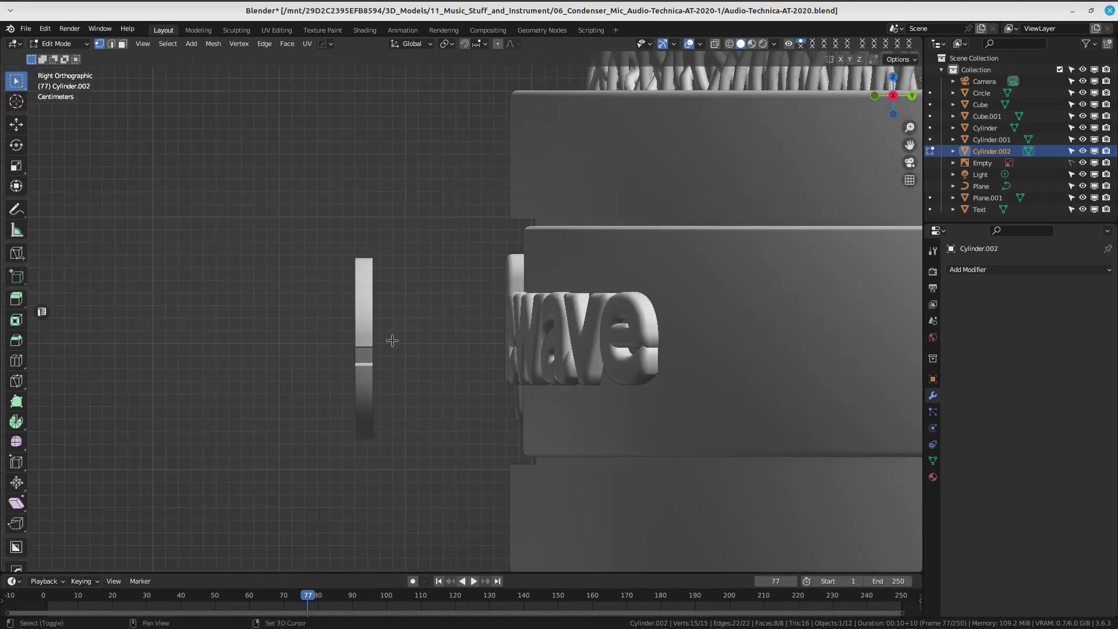
key(s)
key(y)
key(0)
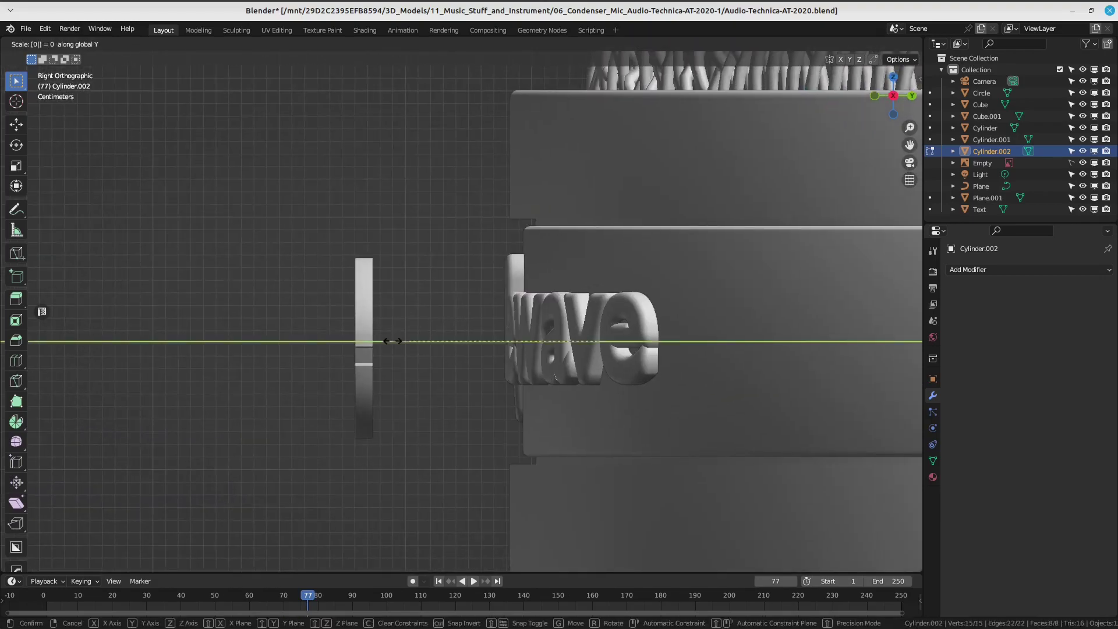
key(Return)
Test a Y-axis move of the plate, undo it, and show its Object Data properties.
mouse_move(386, 337)
middle_down()
mouse_move(543, 386)
mouse_move(490, 366)
mouse_move(510, 375)
mouse_move(495, 384)
middle_up()
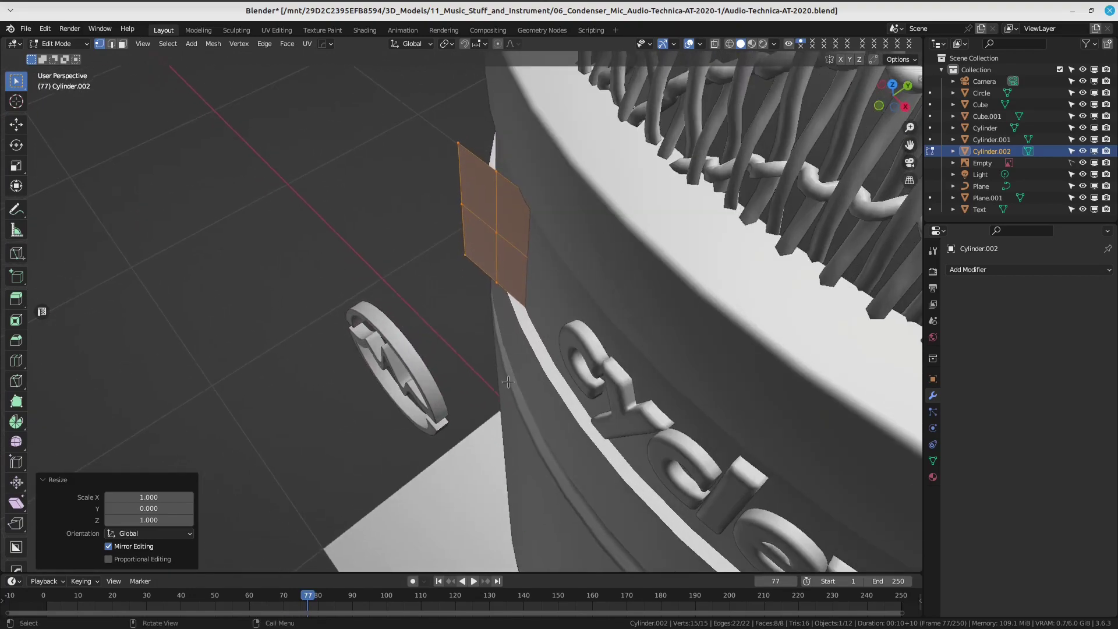
key(g)
key(y)
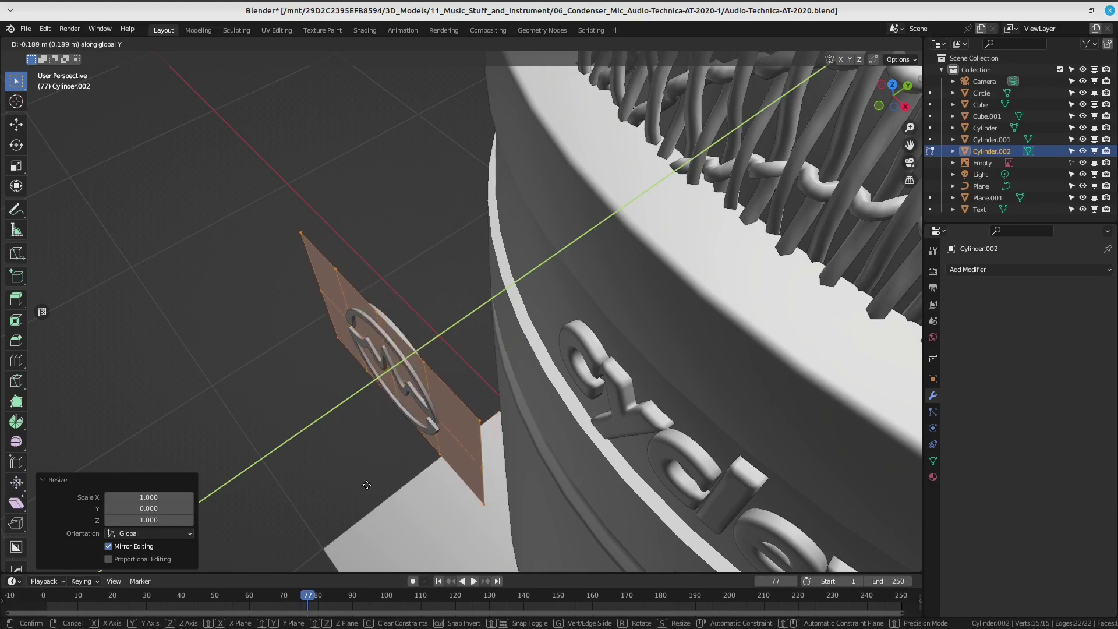
click(372, 479)
middle_drag(373, 478, 396, 461)
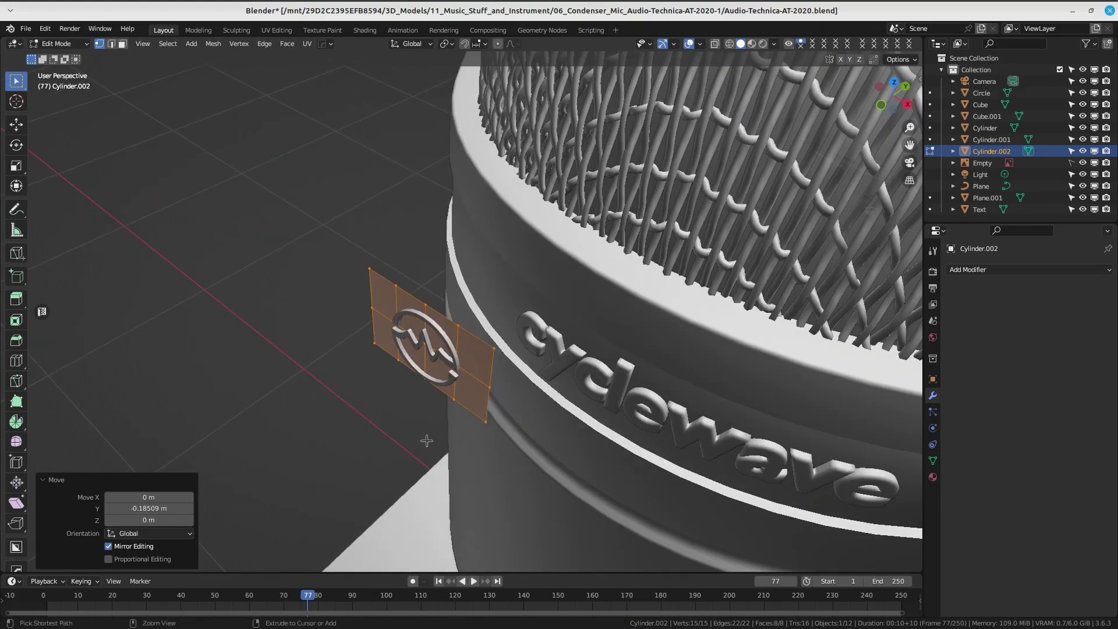
key(ctrl+z)
scroll(509, 447, up, 3)
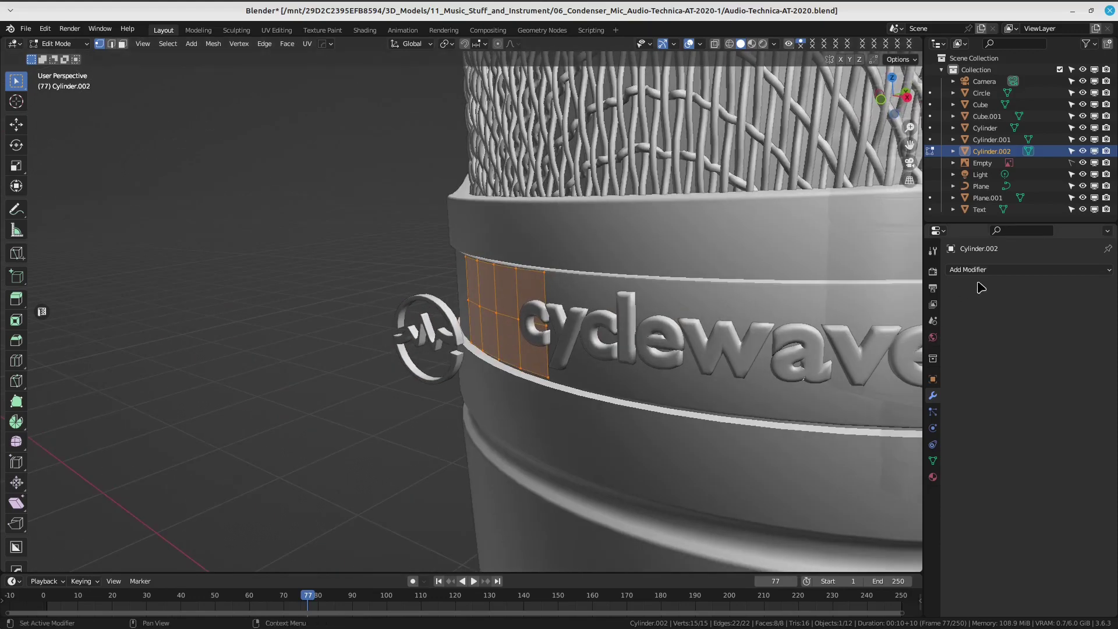
click(932, 461)
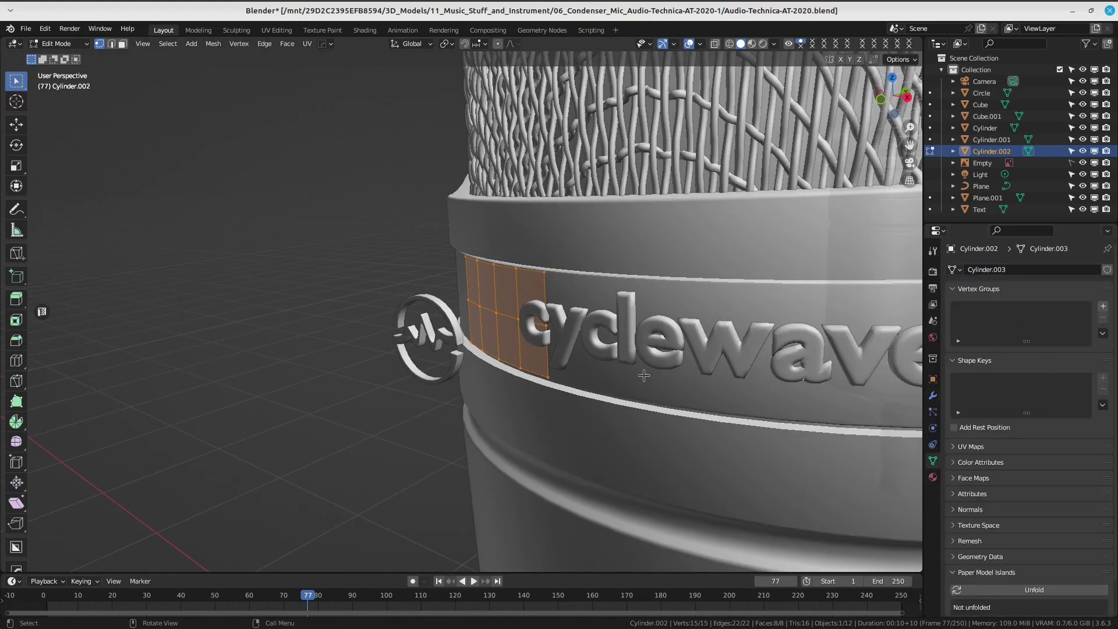
key(Tab)
key(Tab)
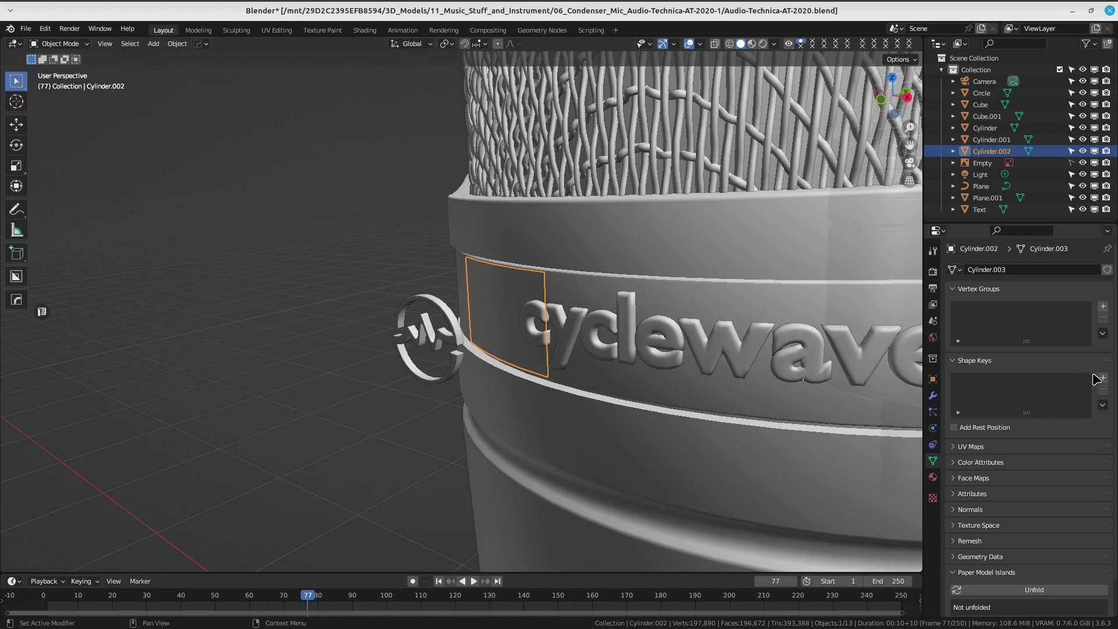
Add shape keys to the plate and, in Key 1, scale its faces to 0 along Y.
click(1103, 379)
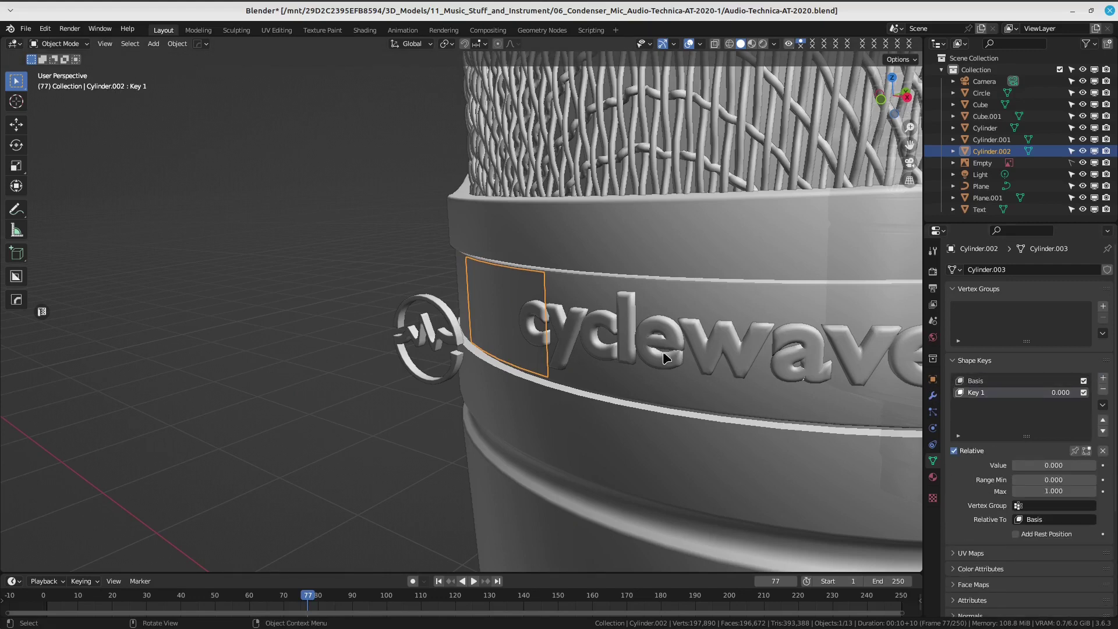
key(Tab)
middle_drag(617, 372, 603, 351)
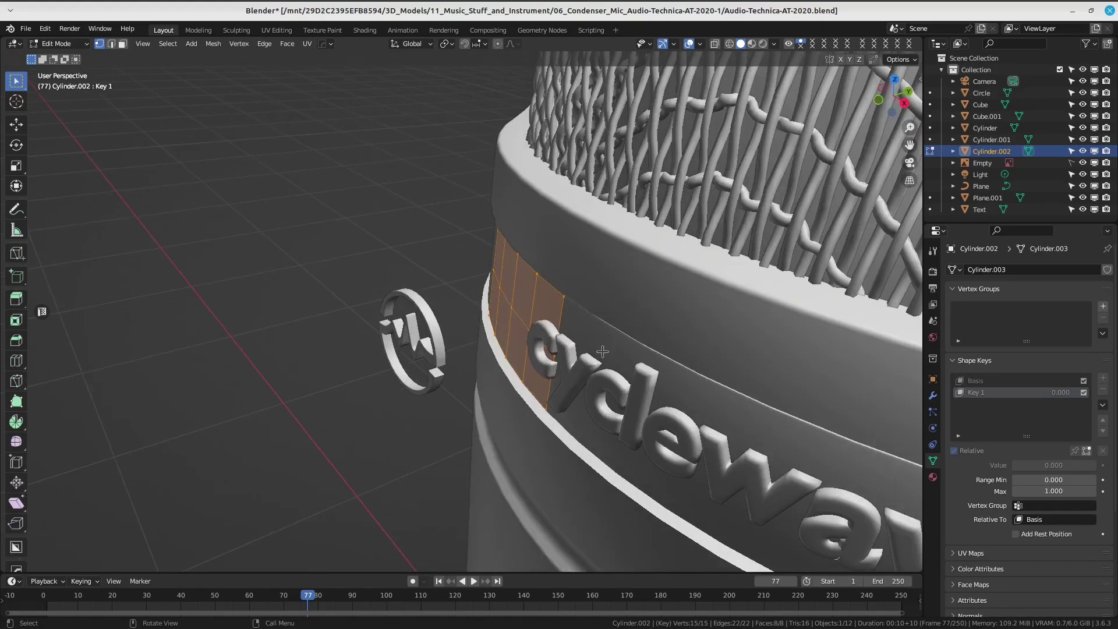
text(sy)
text(0)
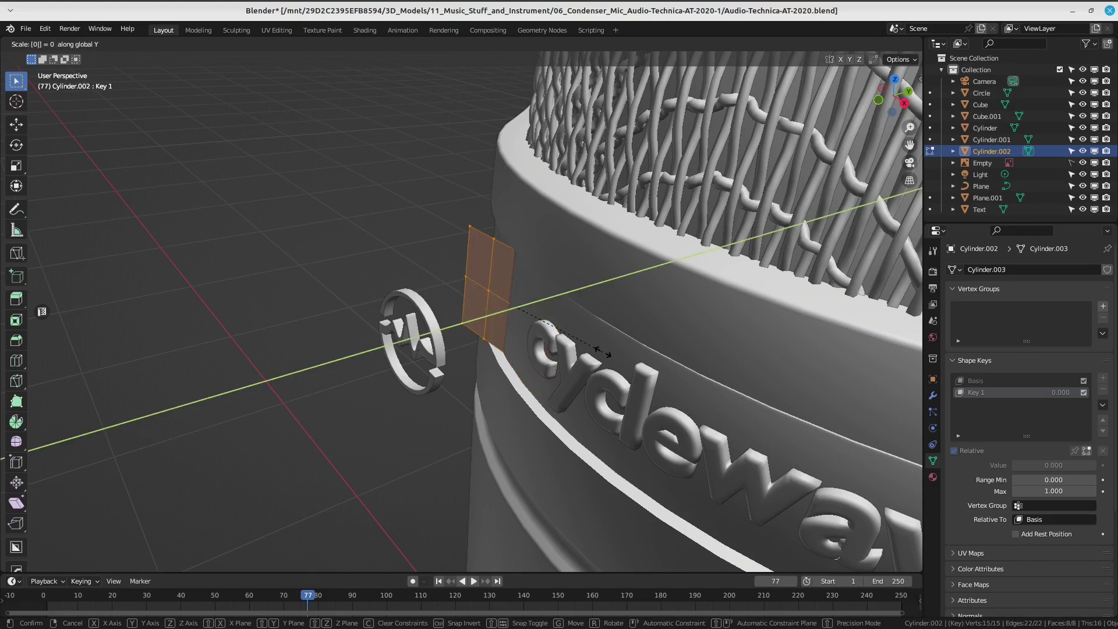
key(Return)
Move the flattened Key 1 plate along Y over the round logo.
scroll(606, 353, up, 3)
middle_drag(605, 352, 577, 353)
key(g)
key(y)
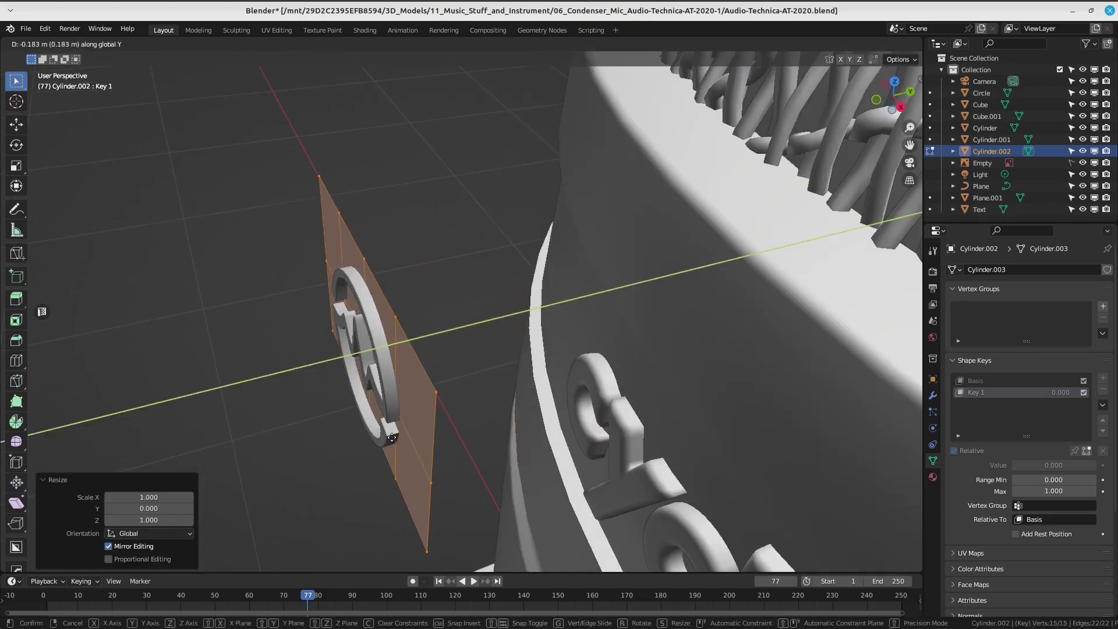
click(398, 436)
middle_drag(398, 437, 431, 193)
scroll(432, 192, up, 2)
Back in Object Mode, set the Key 1 shape value to 1.000.
key(ctrl+Tab)
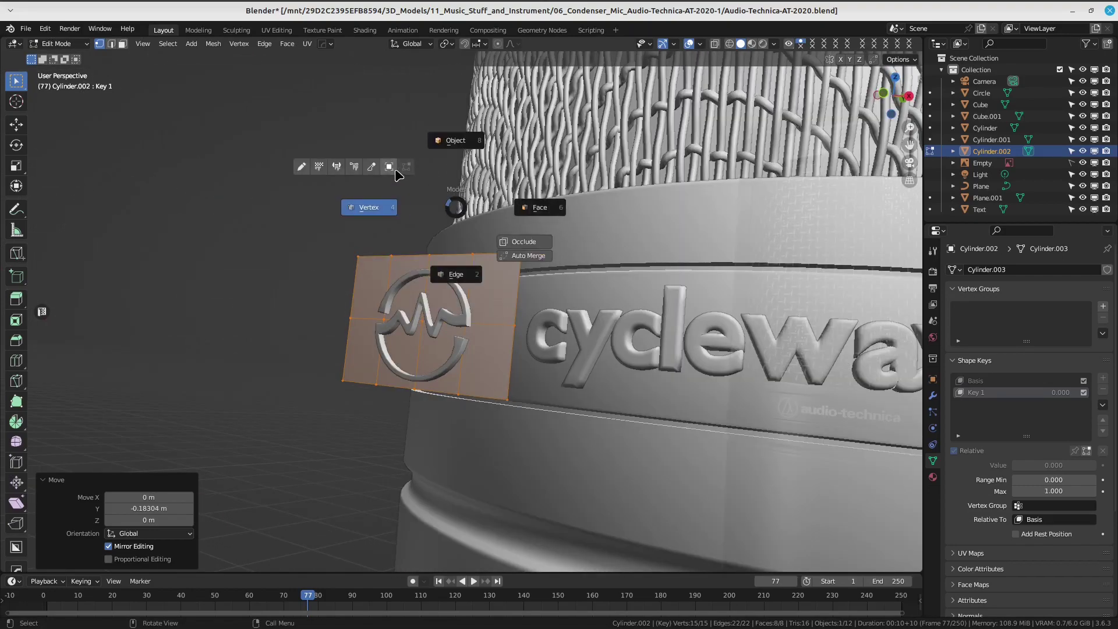
click(456, 140)
middle_drag(456, 140, 332, 289)
scroll(532, 300, up, 1)
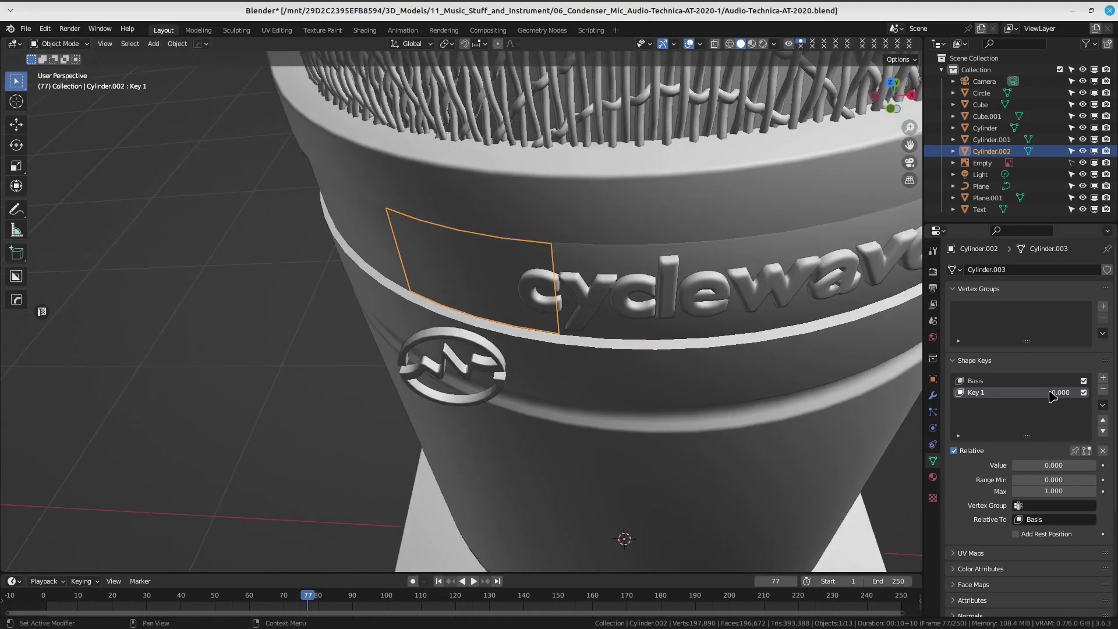
drag(1053, 396, 1095, 396)
mouse_move(553, 409)
middle_down()
mouse_move(549, 370)
mouse_move(427, 479)
mouse_move(525, 452)
mouse_move(516, 340)
middle_up()
Give the Circle logo a Surface Deform modifier targeting Cylinder.002, then select the plate.
click(509, 347)
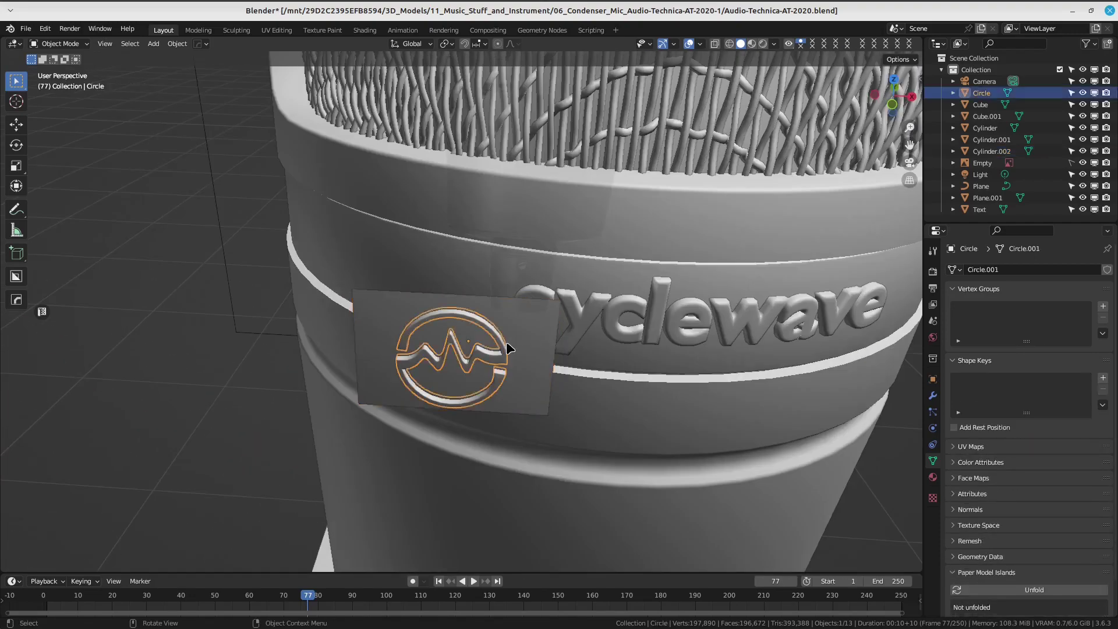
click(932, 397)
click(978, 269)
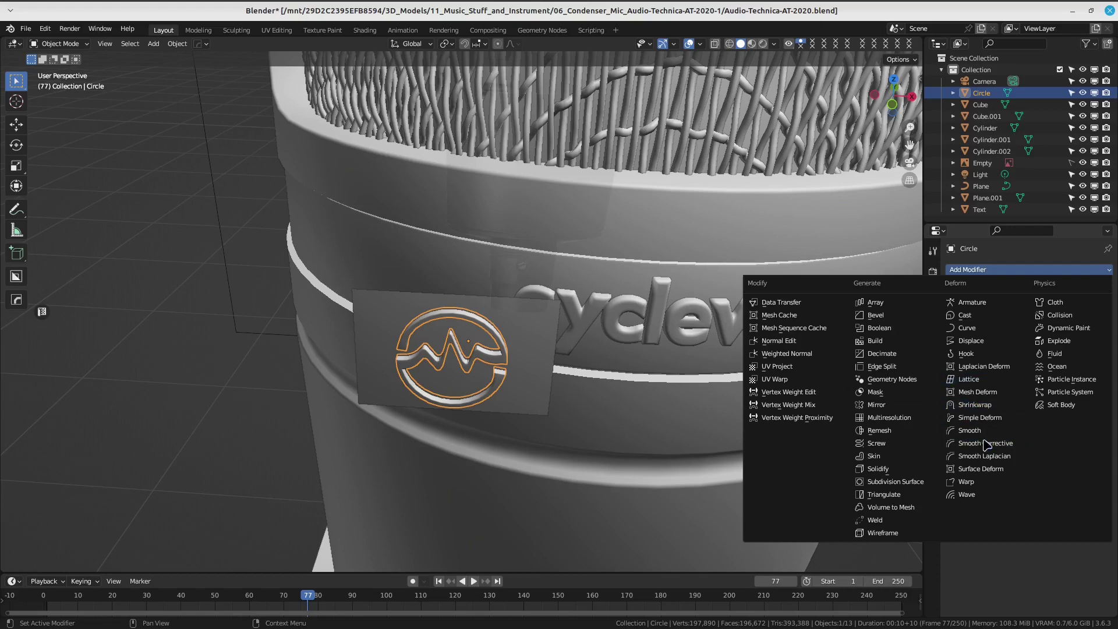
click(1002, 468)
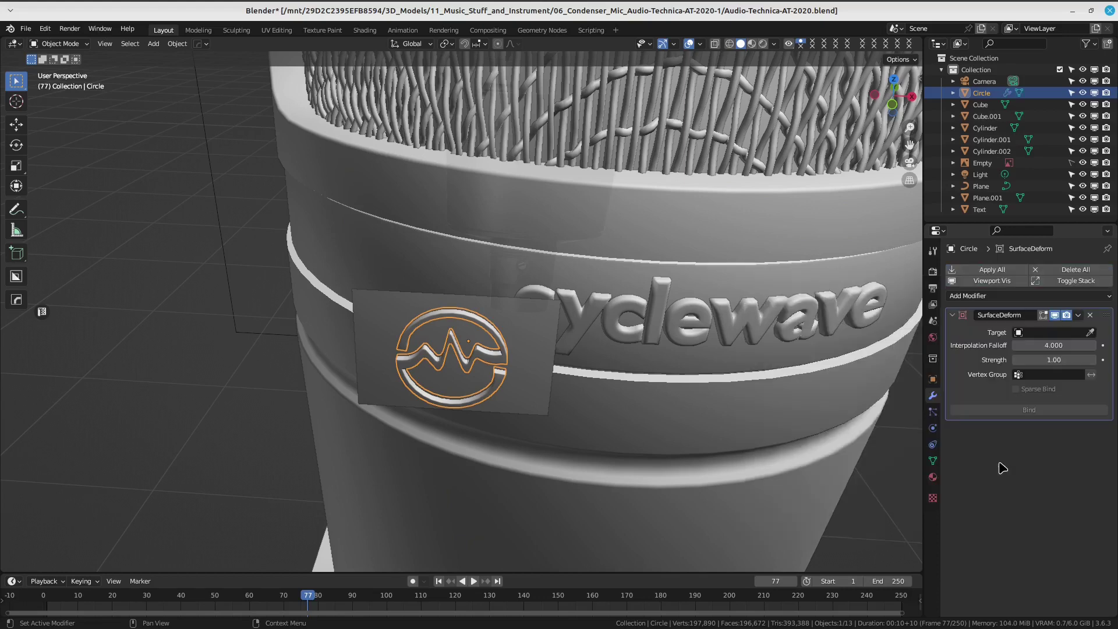
click(1092, 333)
click(583, 337)
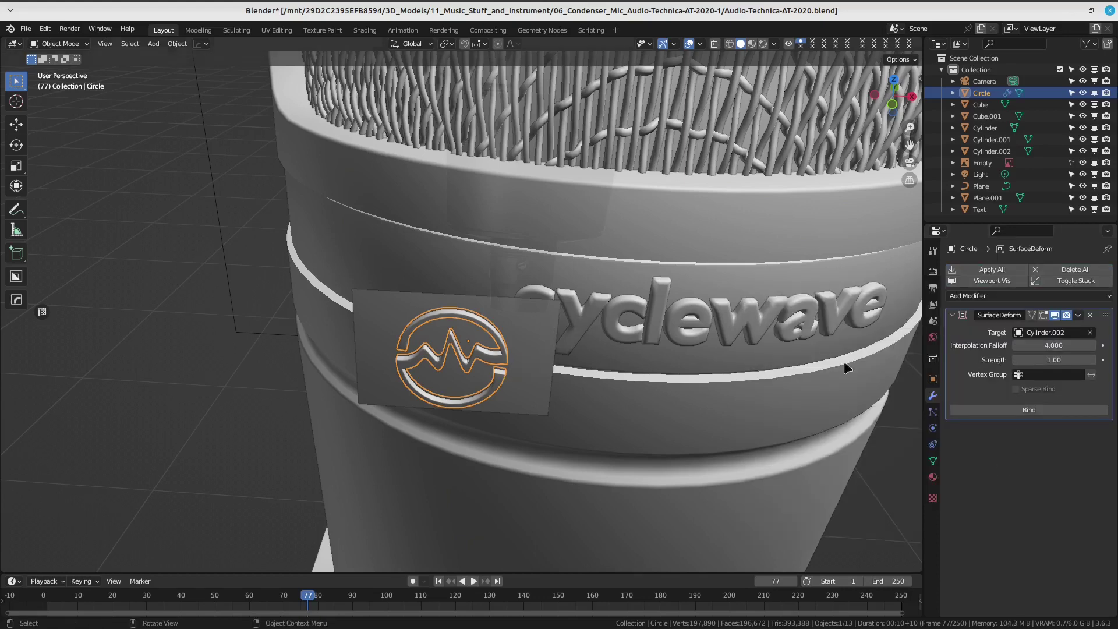
middle_drag(848, 368, 519, 382)
click(469, 322)
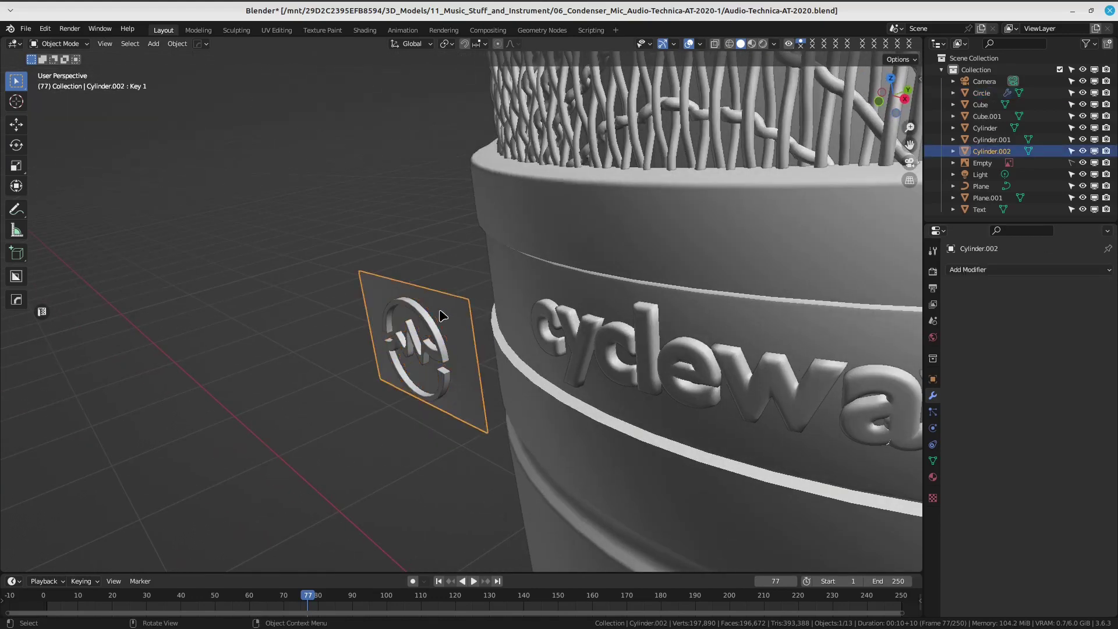
Check the logo's Surface Deform, then set the plate's Key 1 shape key back to 0.
click(428, 325)
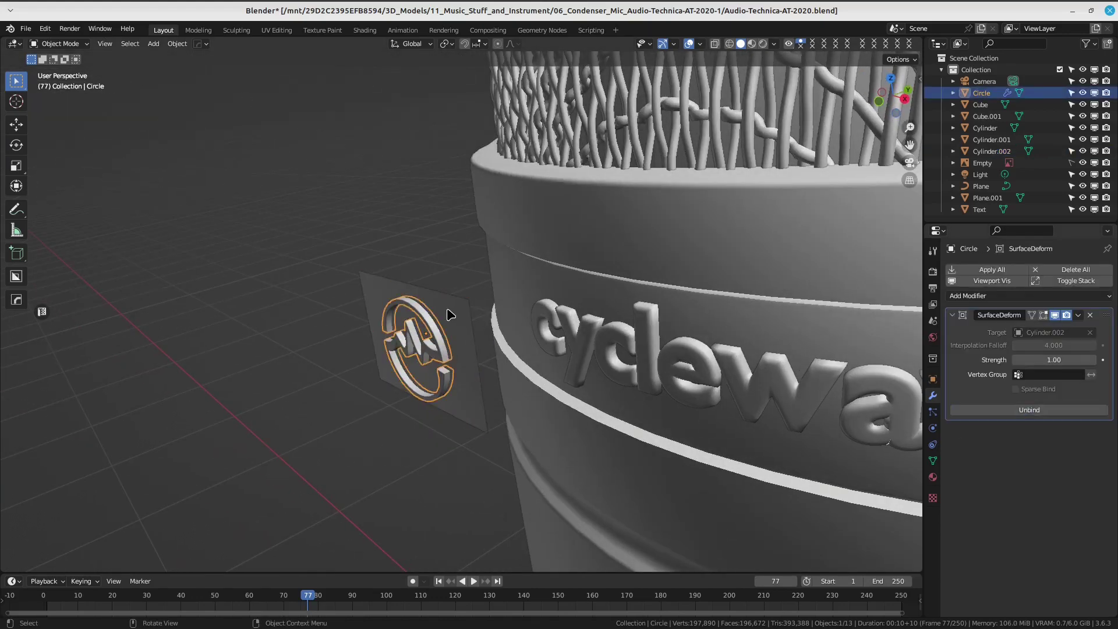
key(ctrl+z)
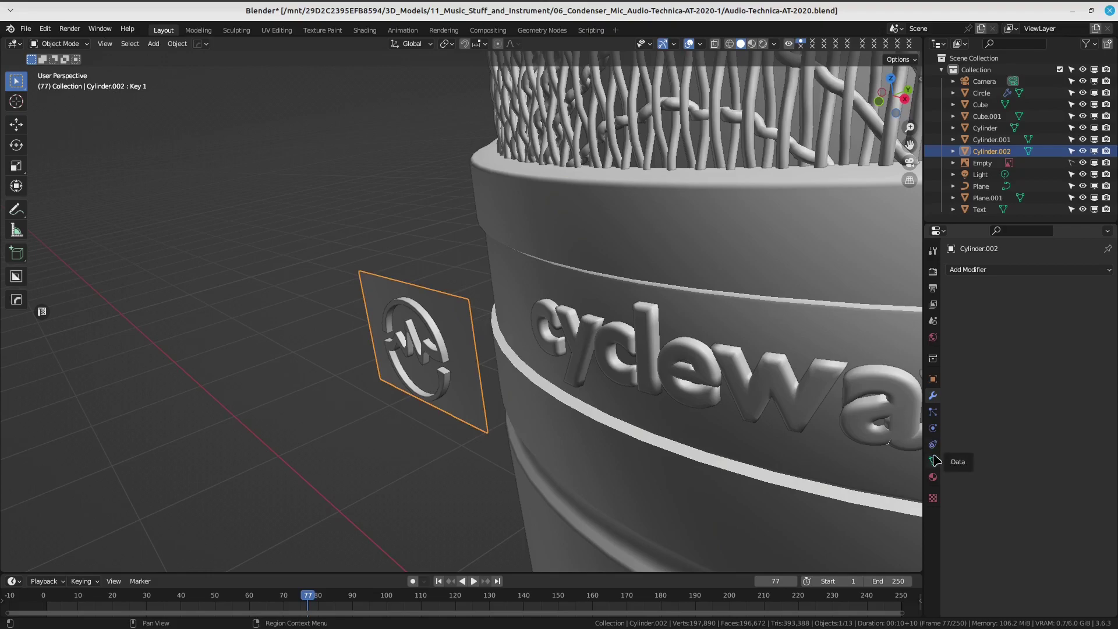
click(933, 461)
drag(1057, 399, 1013, 399)
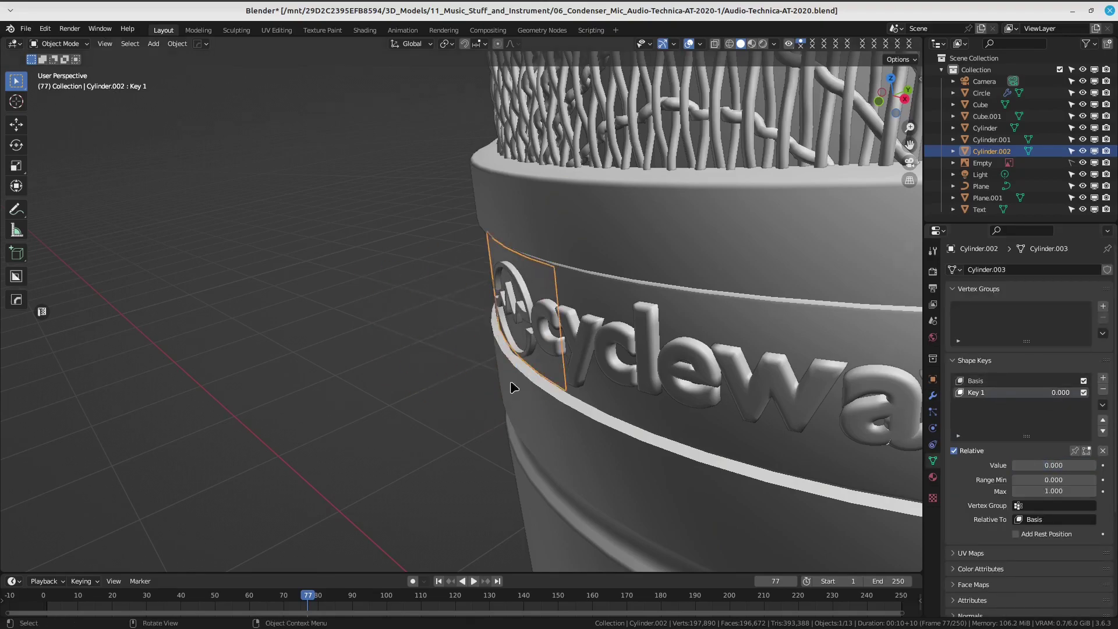
mouse_move(510, 387)
middle_down()
mouse_move(602, 395)
mouse_move(529, 332)
mouse_move(532, 389)
mouse_move(599, 417)
mouse_move(571, 411)
middle_up()
Apply the round logo's Surface Deform modifier.
click(527, 332)
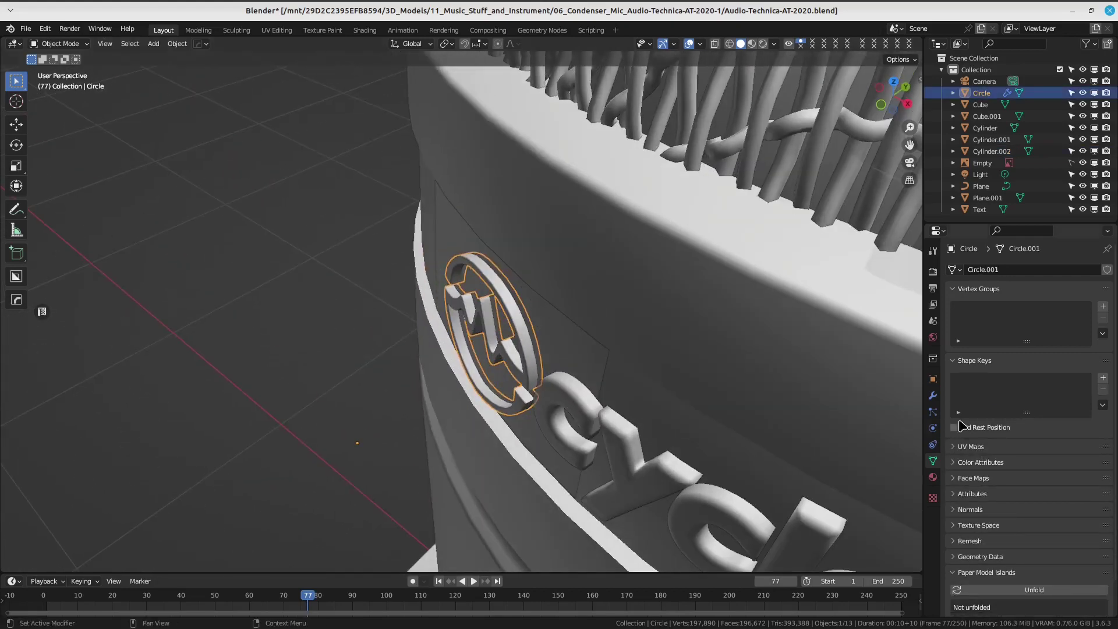
click(933, 395)
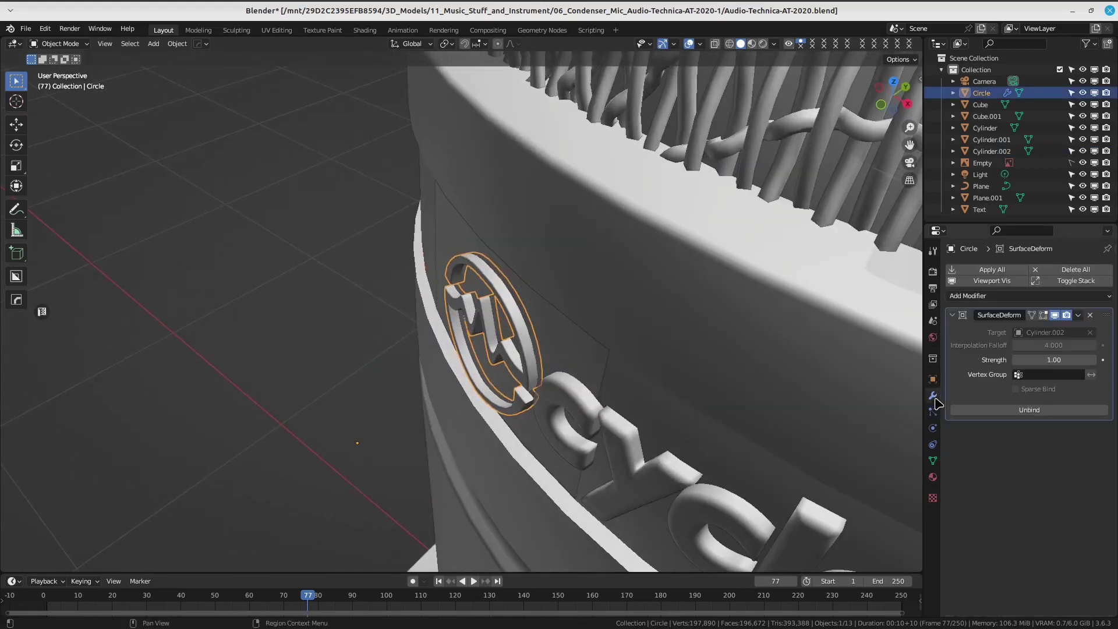
click(1078, 315)
click(1036, 329)
middle_drag(569, 429, 532, 306)
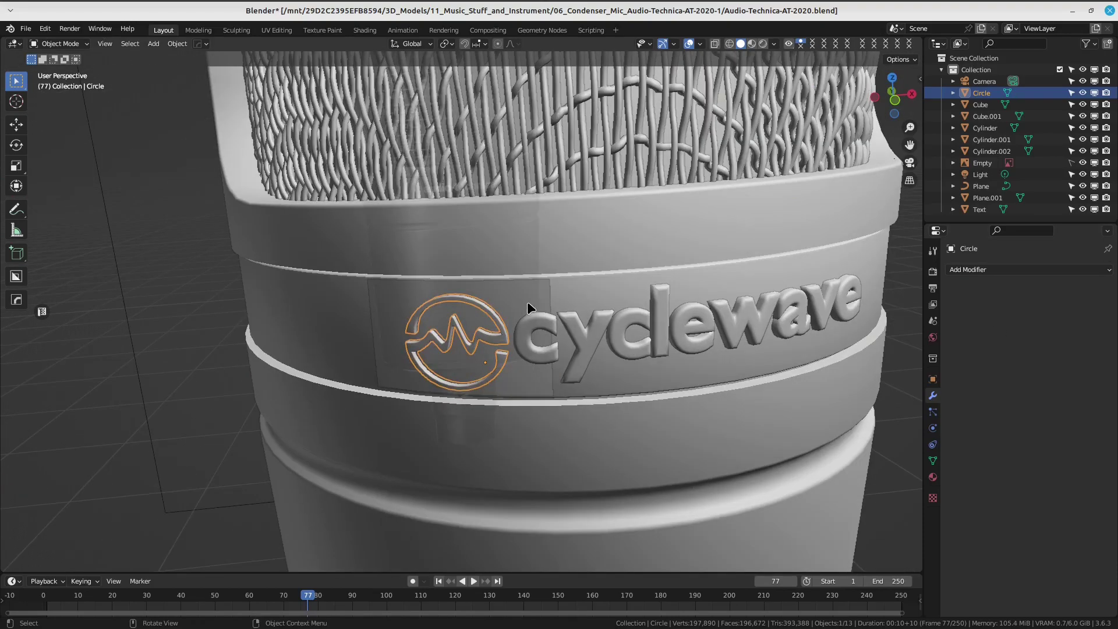
click(531, 306)
Delete the Cylinder.002 helper plate and reselect the round logo.
click(538, 300)
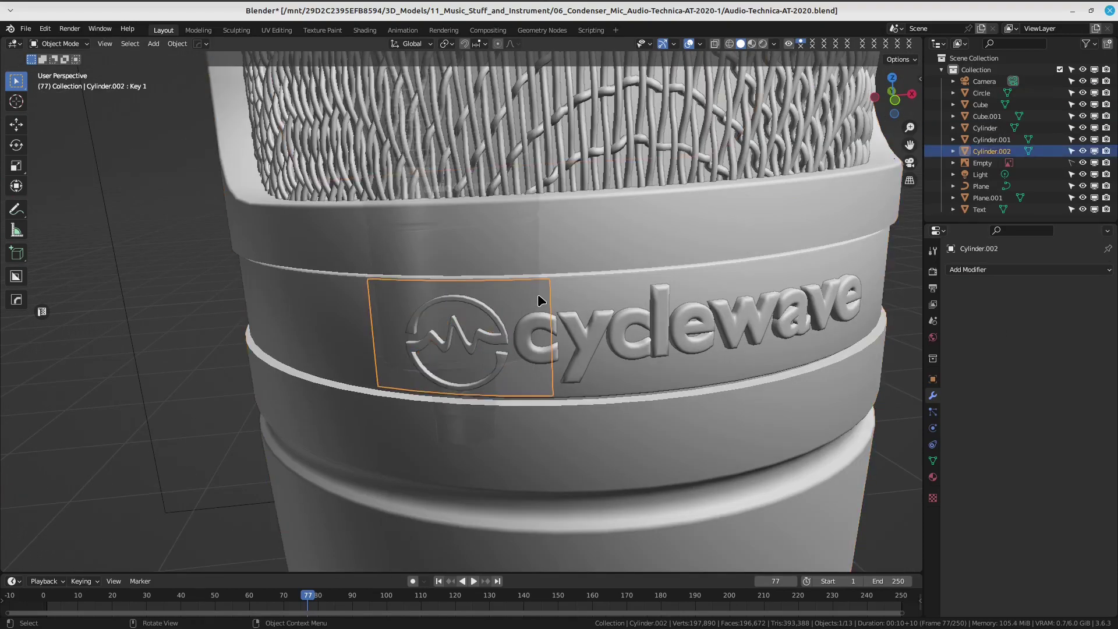
key(Delete)
scroll(499, 354, down, 3)
click(489, 329)
scroll(553, 355, up, 3)
scroll(602, 333, up, 2)
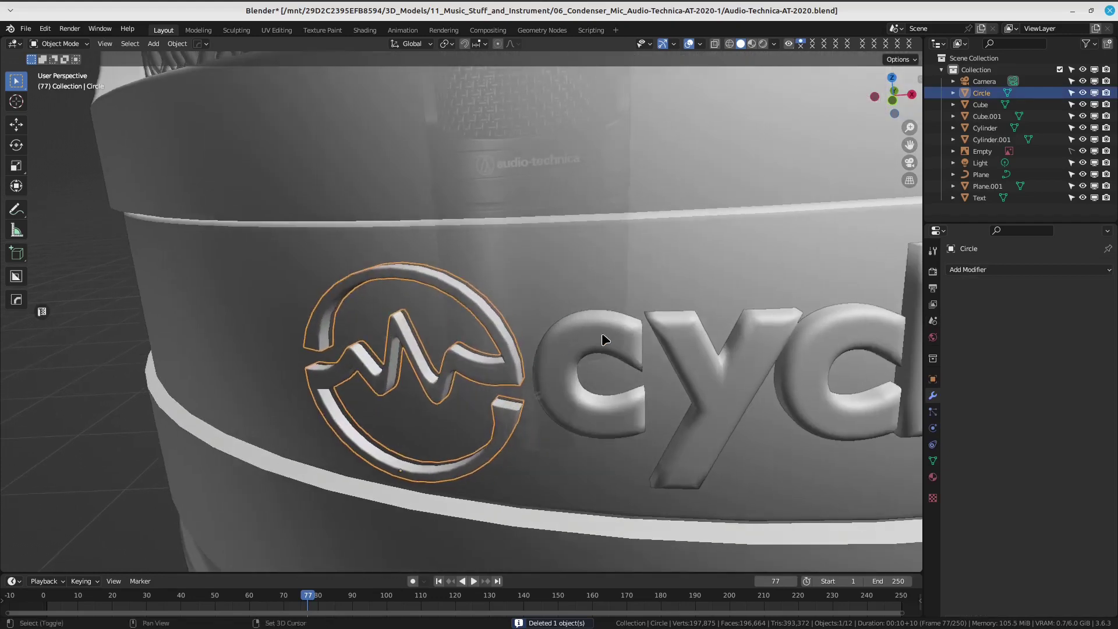
middle_drag(602, 333, 594, 364)
Nudge the round logo about -0.004 m along Y against the band.
key(g)
key(y)
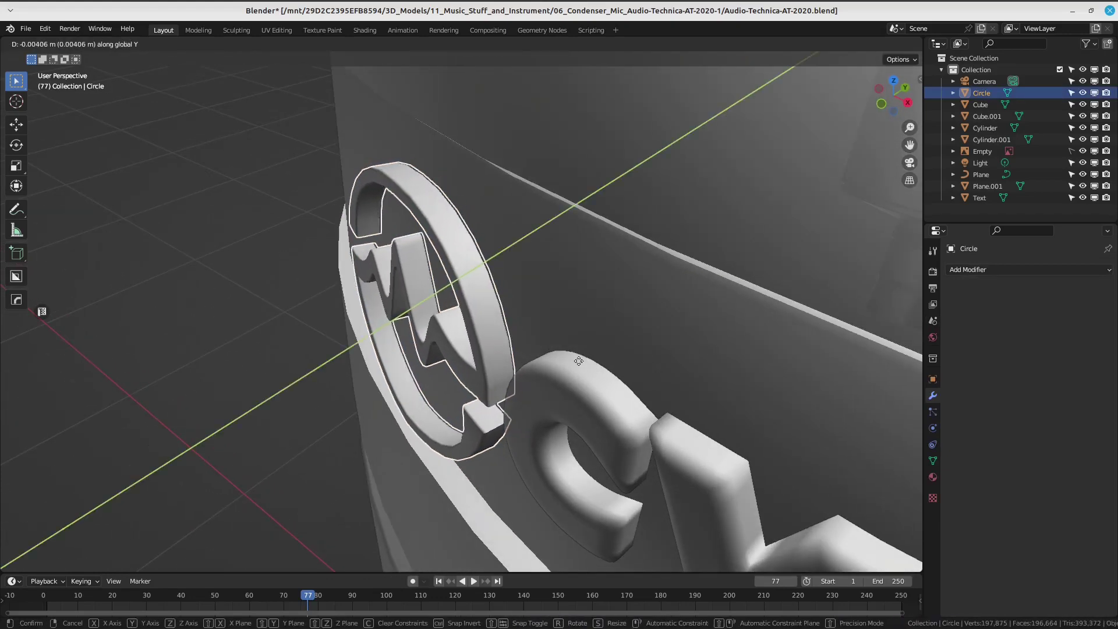
click(578, 361)
middle_drag(579, 361, 602, 336)
key(ctrl+Tab)
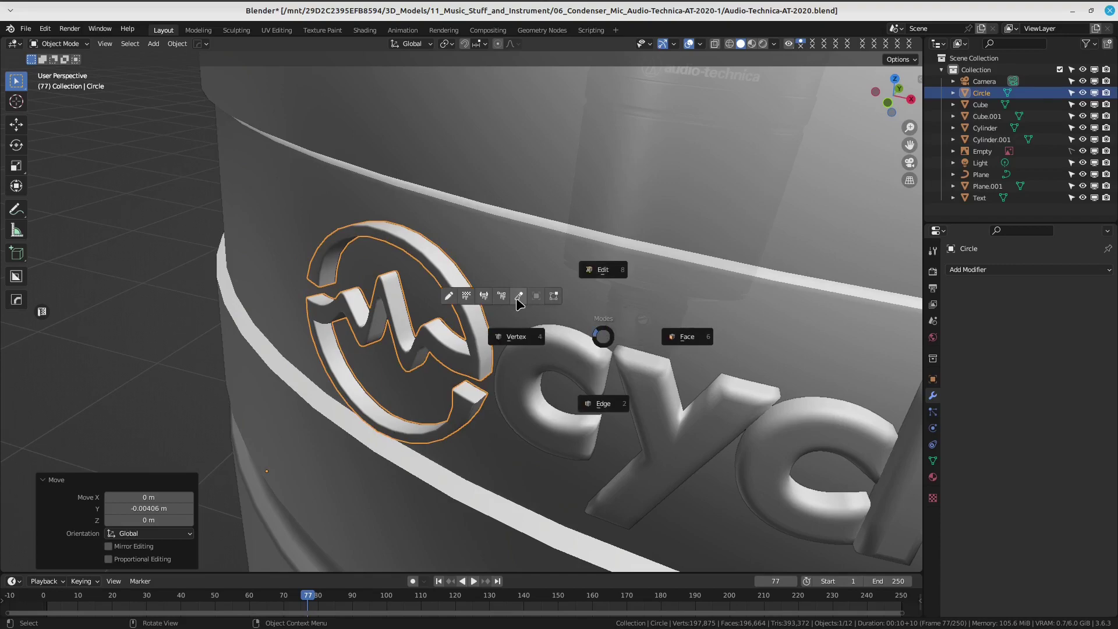
key(Escape)
mouse_move(519, 303)
middle_down()
mouse_move(600, 380)
mouse_move(634, 382)
middle_up()
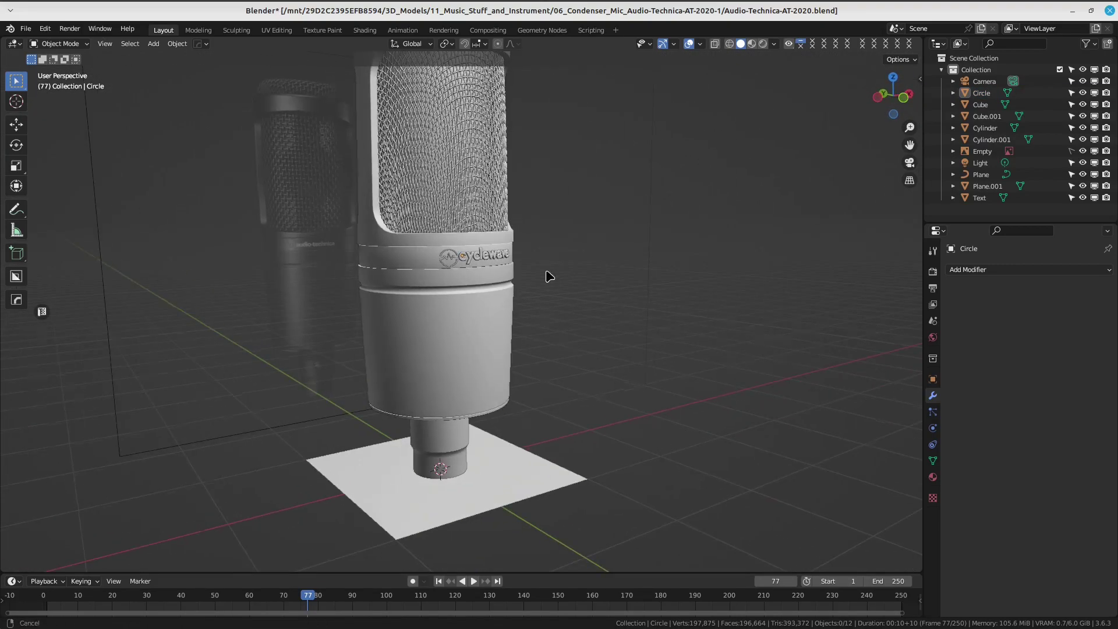
middle_drag(549, 276, 530, 297)
Save the file Audio-Technica-AT-2020.blend and review the band from several angles.
key(ctrl+s)
click(536, 286)
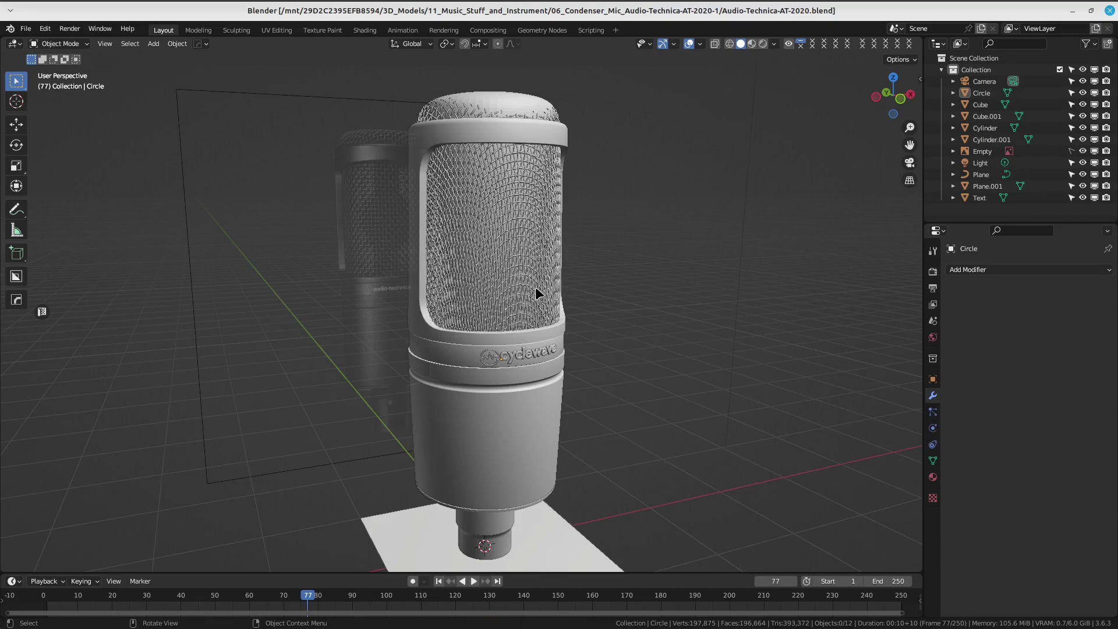
scroll(551, 330, up, 3)
mouse_move(579, 336)
middle_down()
mouse_move(534, 300)
mouse_move(631, 341)
middle_up()
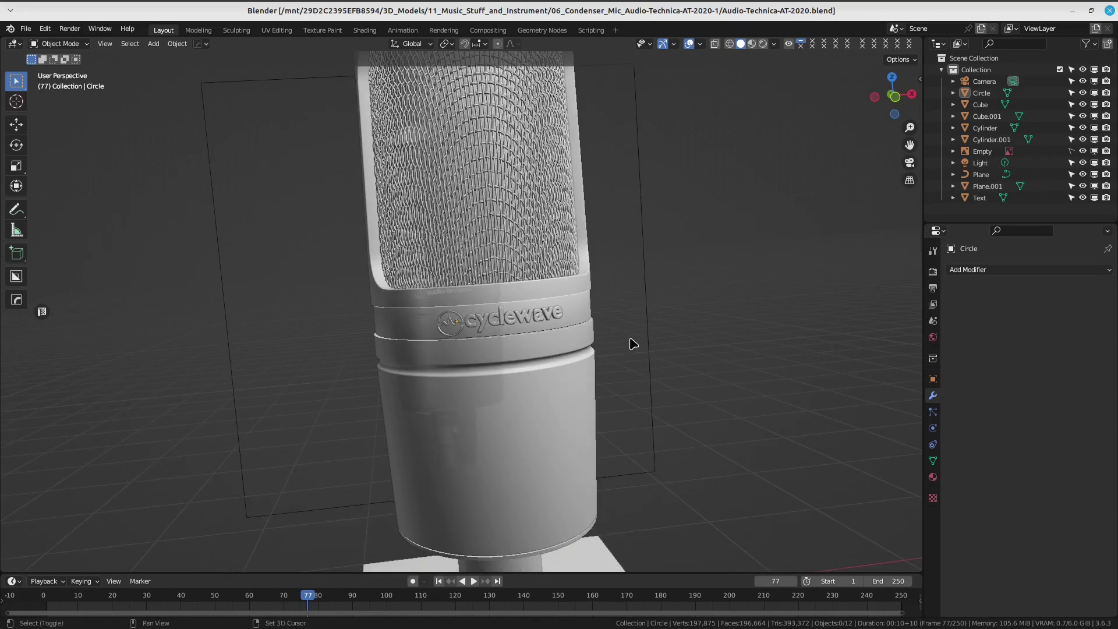
scroll(529, 311, up, 3)
scroll(523, 279, up, 2)
scroll(567, 302, up, 2)
middle_drag(568, 302, 687, 145)
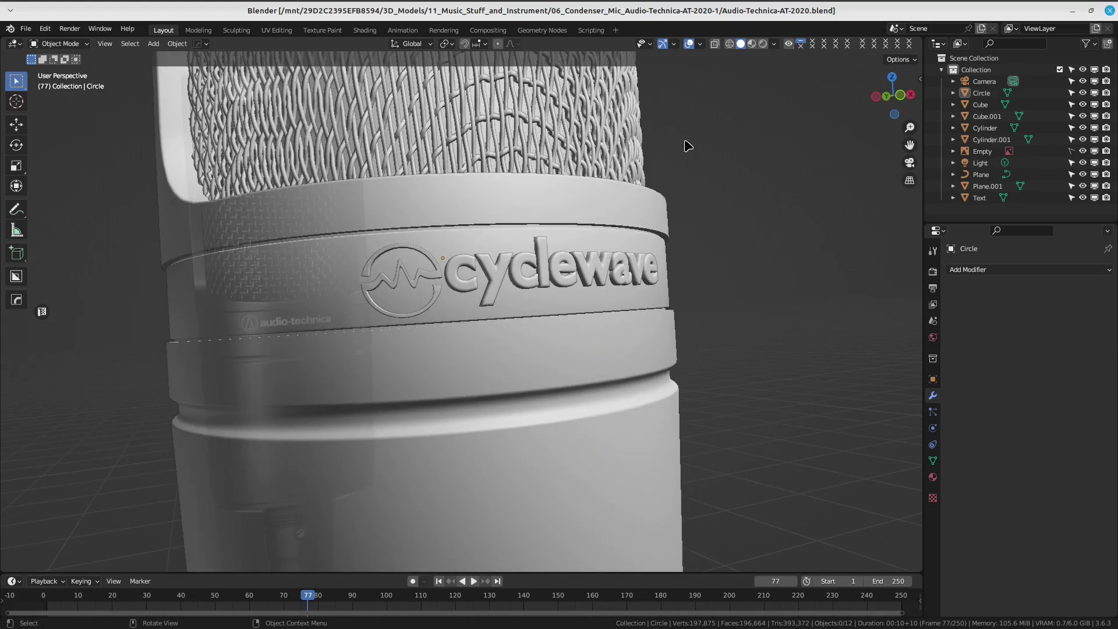
Copy the mic body's material to the cyclewave lettering and round logo, previewing materials.
click(595, 263)
shift+click(447, 257)
shift+click(641, 349)
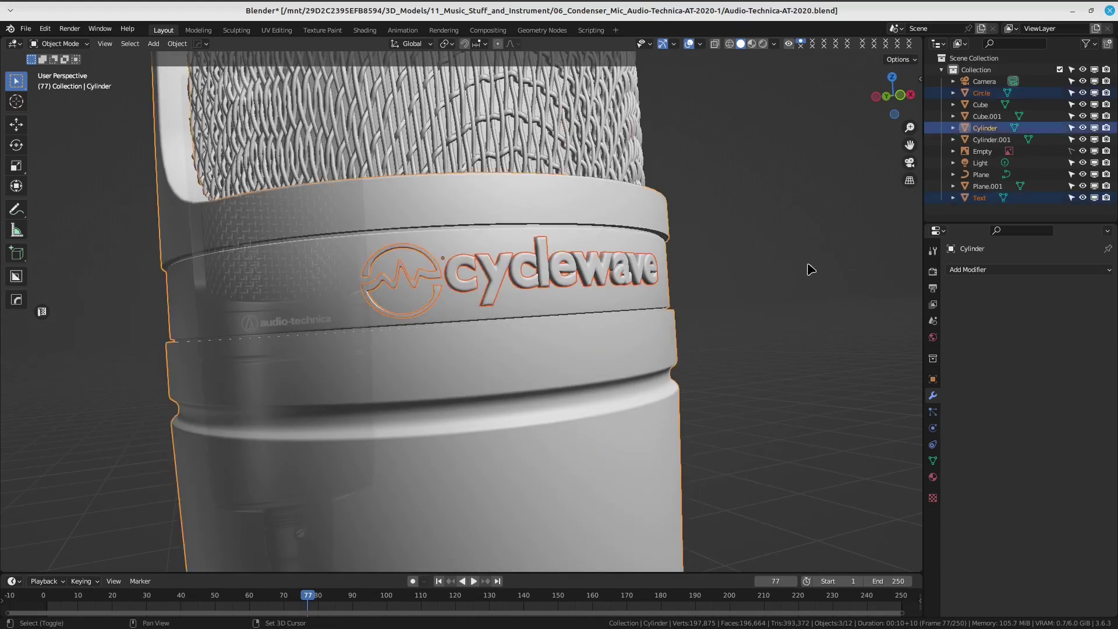
click(933, 478)
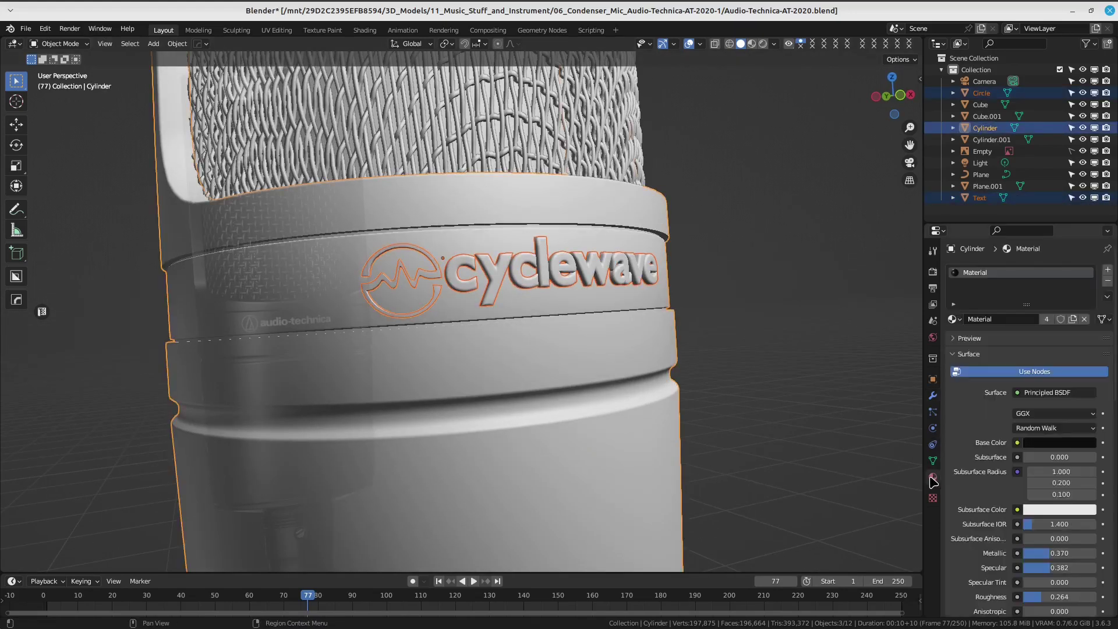
click(1108, 297)
click(1059, 325)
click(753, 44)
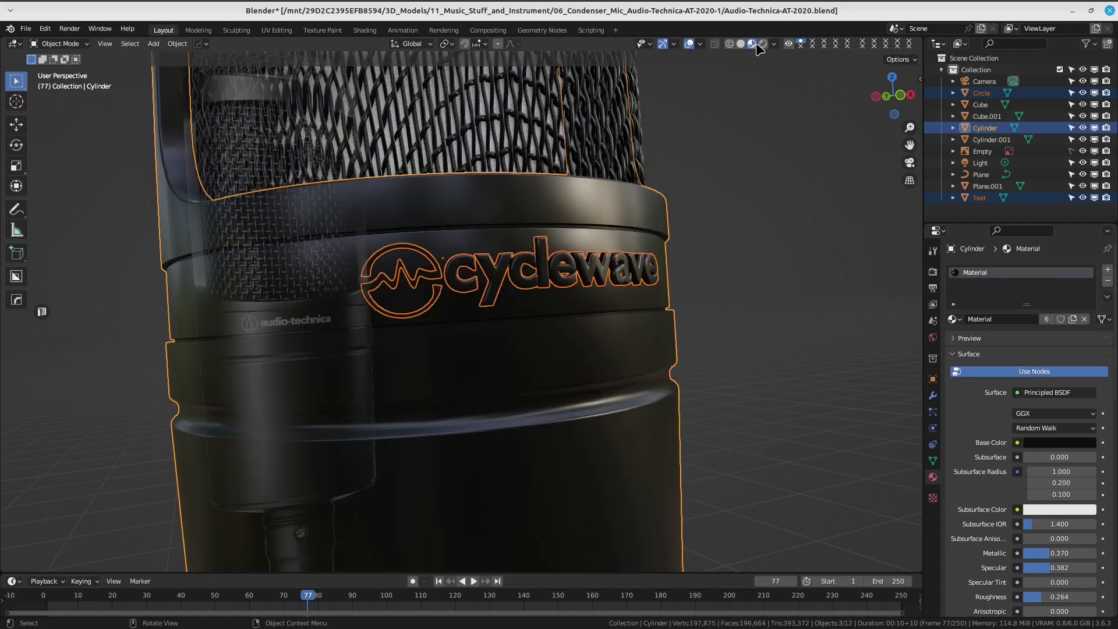
click(733, 150)
Hide the Empty and orbit and zoom in on the microphone's cyclewave band.
middle_drag(714, 242, 656, 290)
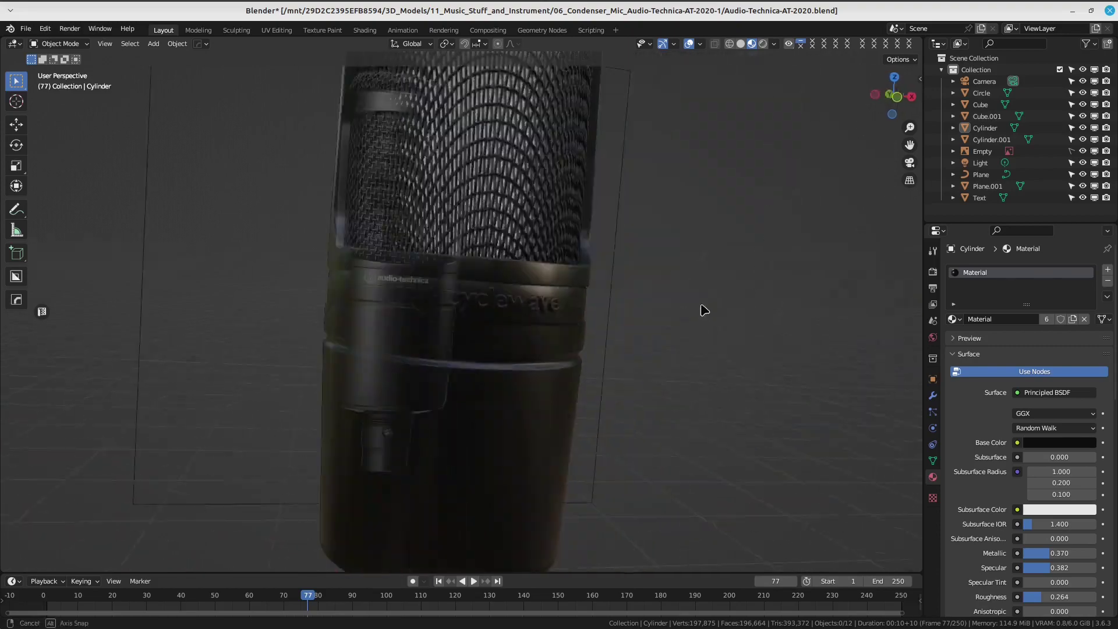
click(1084, 151)
mouse_move(670, 210)
middle_down()
mouse_move(656, 239)
mouse_move(699, 245)
mouse_move(699, 233)
middle_up()
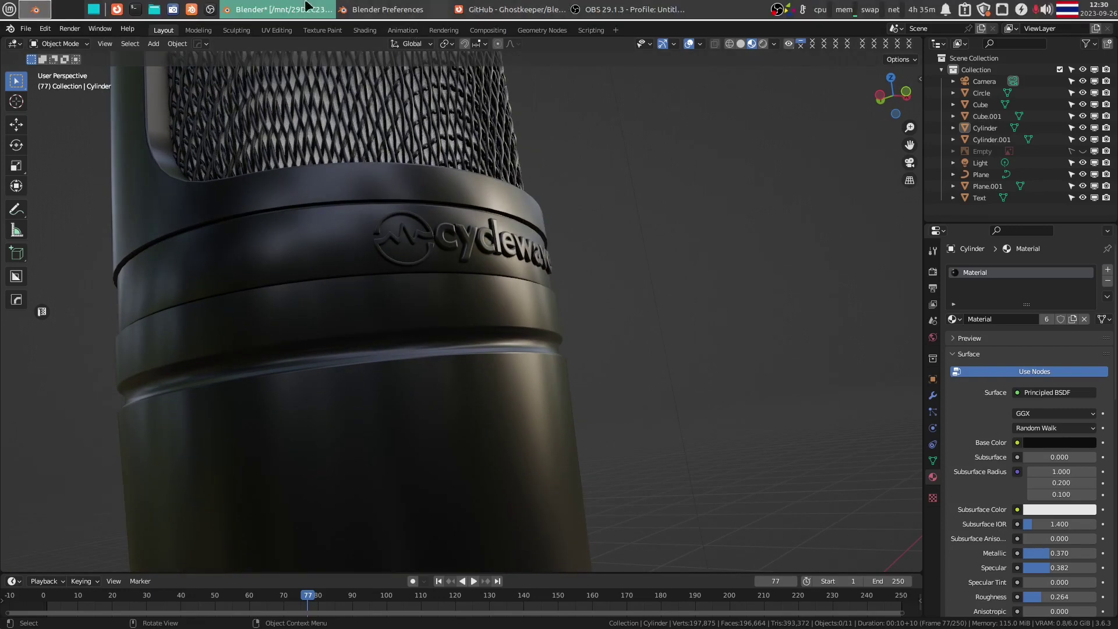
click(613, 12)
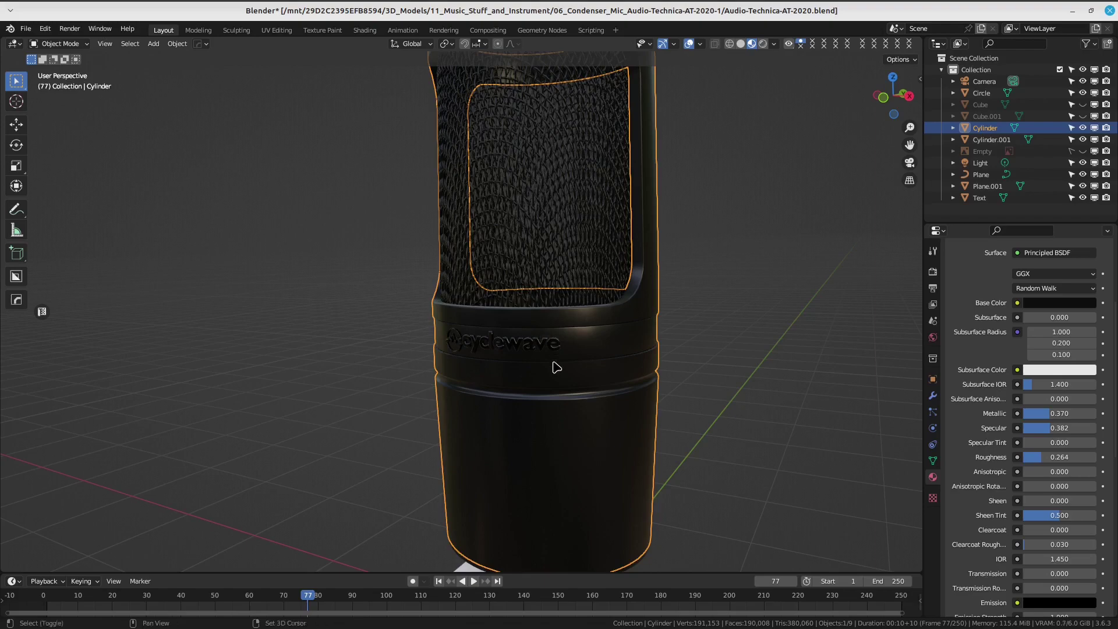
mouse_move(556, 367)
middle_down()
mouse_move(562, 294)
mouse_move(554, 313)
middle_up()
scroll(554, 312, down, 3)
scroll(594, 332, up, 3)
scroll(534, 337, up, 2)
scroll(585, 299, up, 2)
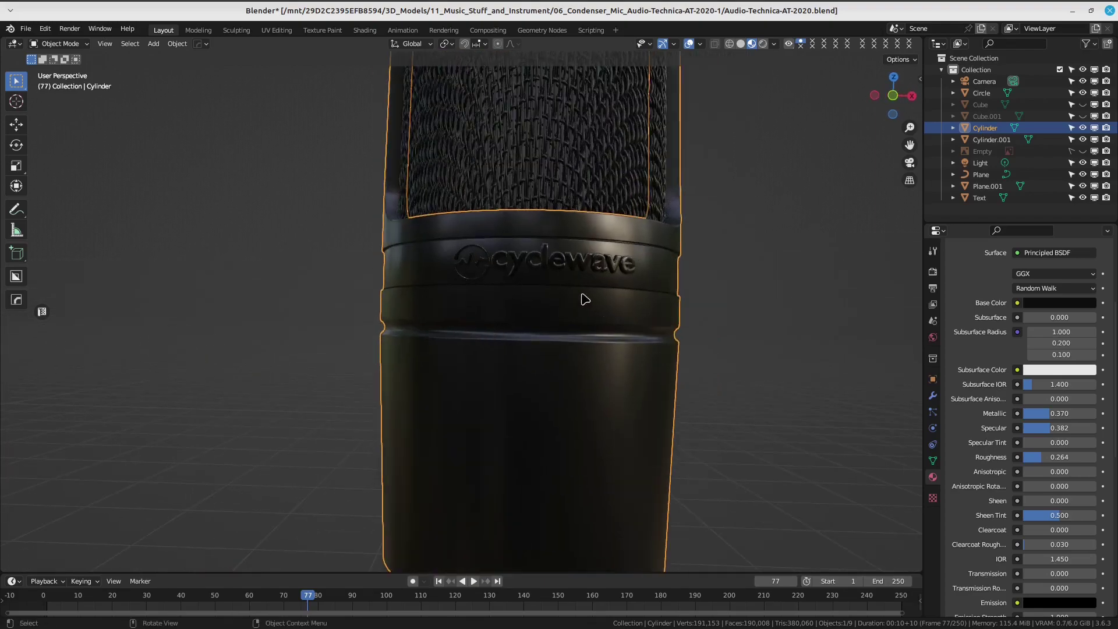
scroll(585, 299, up, 2)
scroll(567, 312, up, 1)
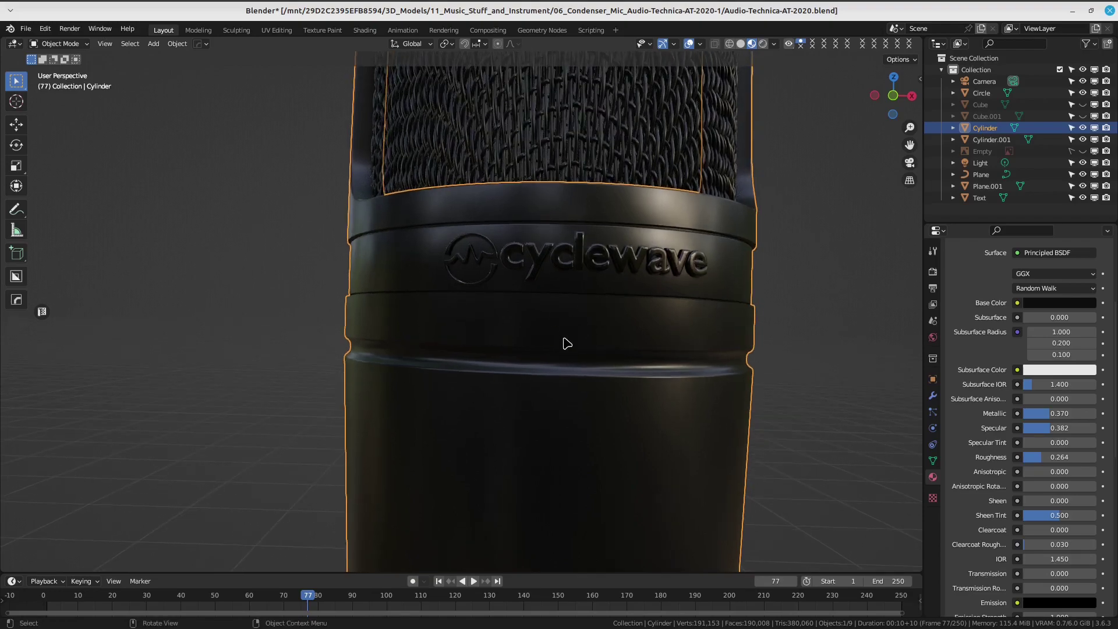
mouse_move(619, 336)
middle_down()
mouse_move(507, 329)
mouse_move(606, 340)
middle_up()
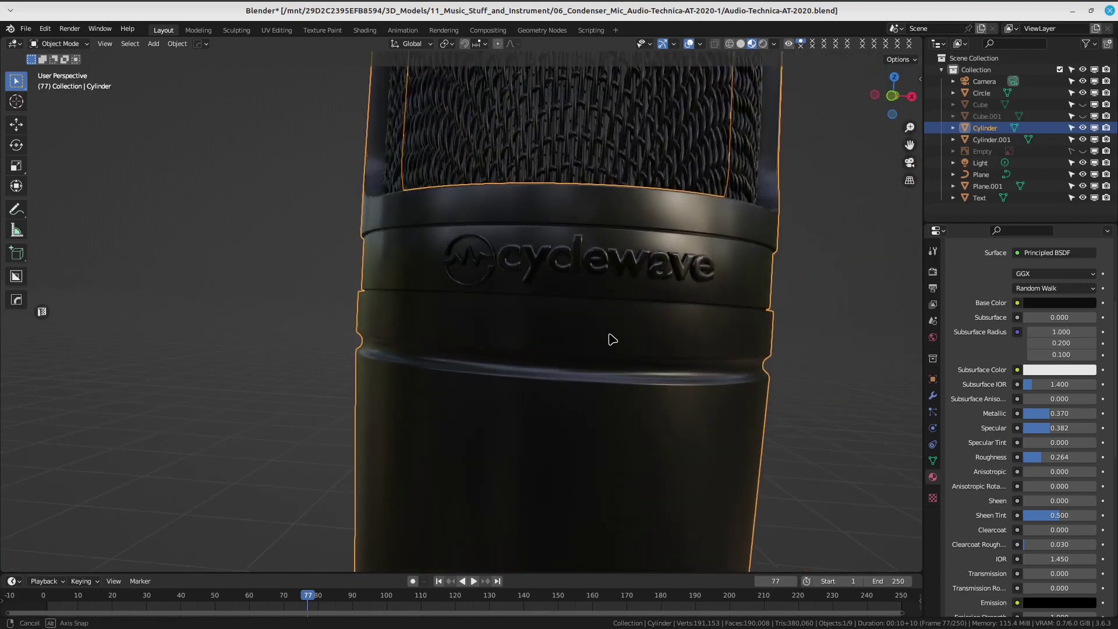
scroll(611, 340, up, 1)
scroll(603, 341, down, 2)
Add a new cylinder mesh and shrink it to 0.296.
key(shift+a)
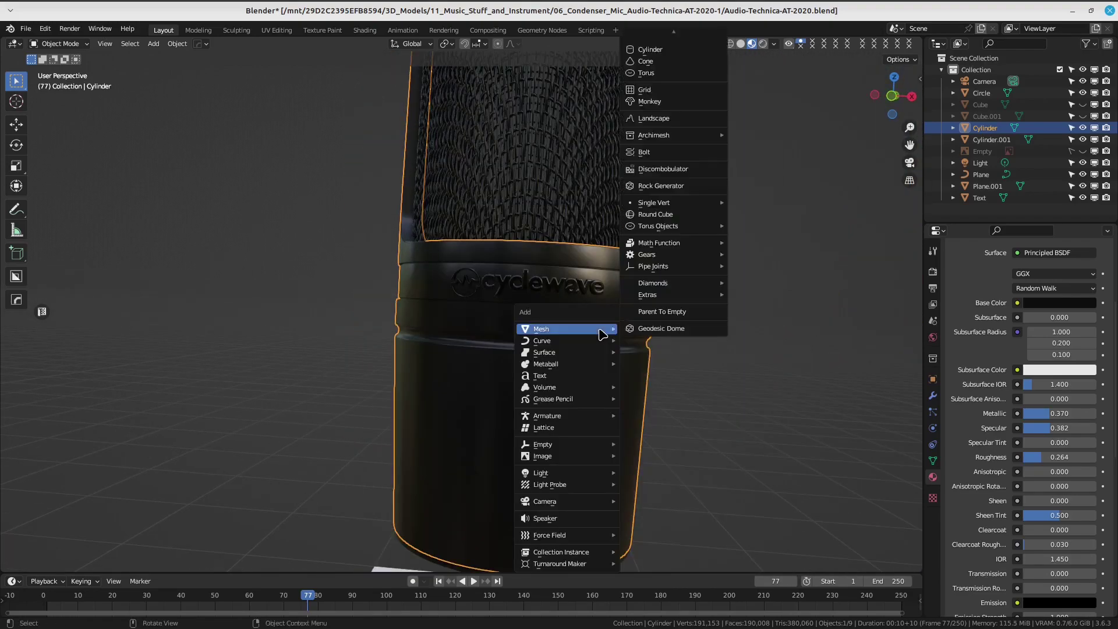
scroll(687, 49, up, 3)
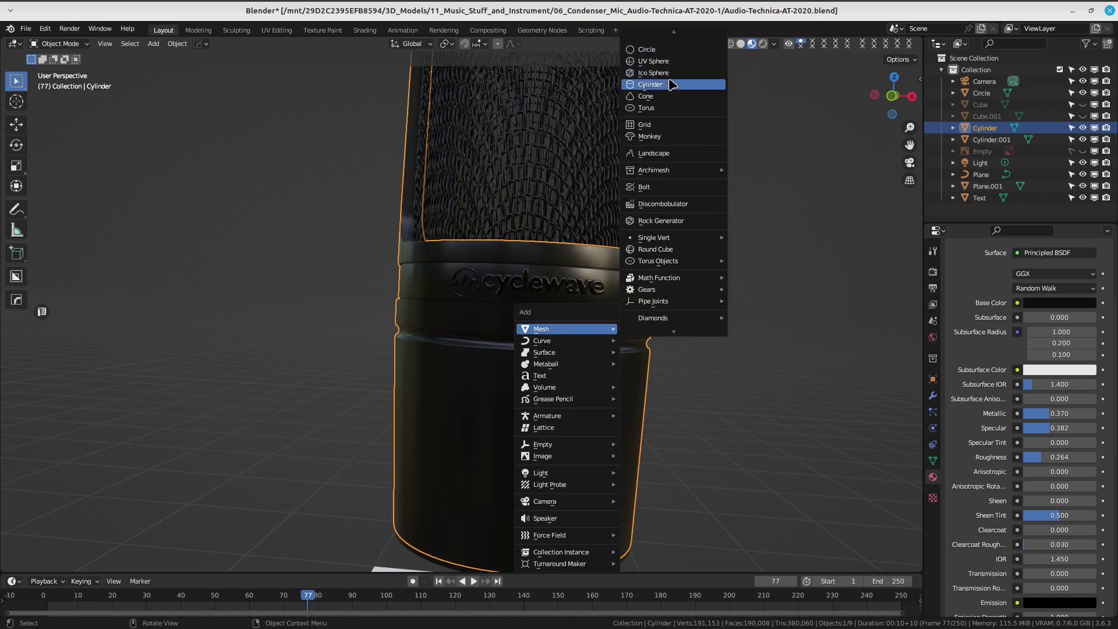
click(673, 84)
mouse_move(654, 247)
middle_down()
mouse_move(564, 242)
mouse_move(547, 273)
middle_up()
scroll(547, 272, up, 4)
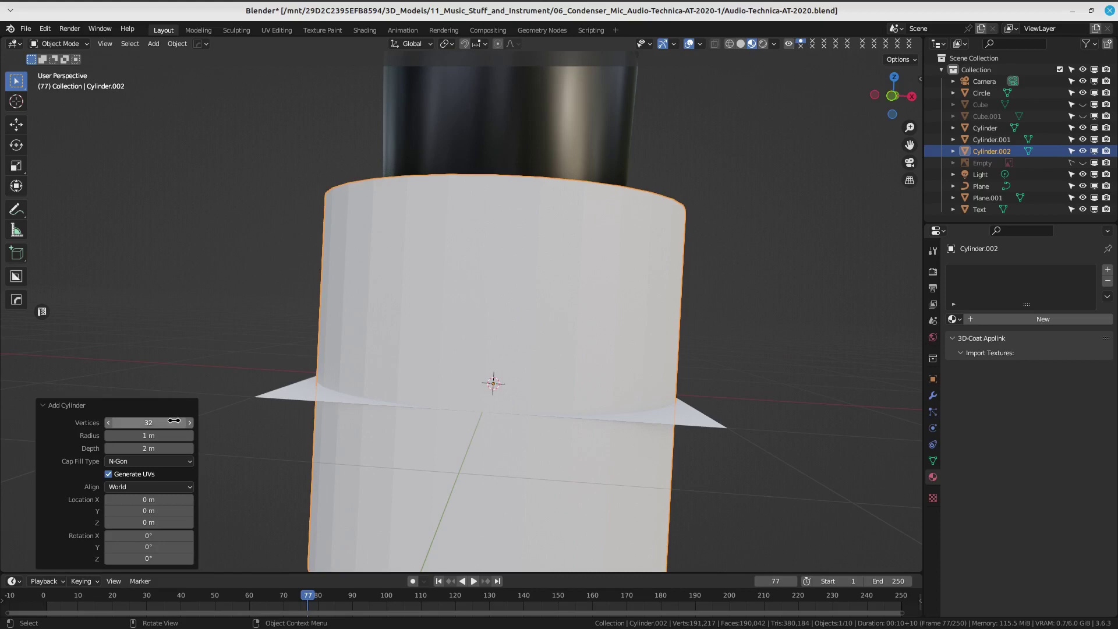
mouse_move(431, 309)
middle_down()
mouse_move(389, 437)
mouse_move(474, 328)
middle_up()
scroll(518, 341, down, 4)
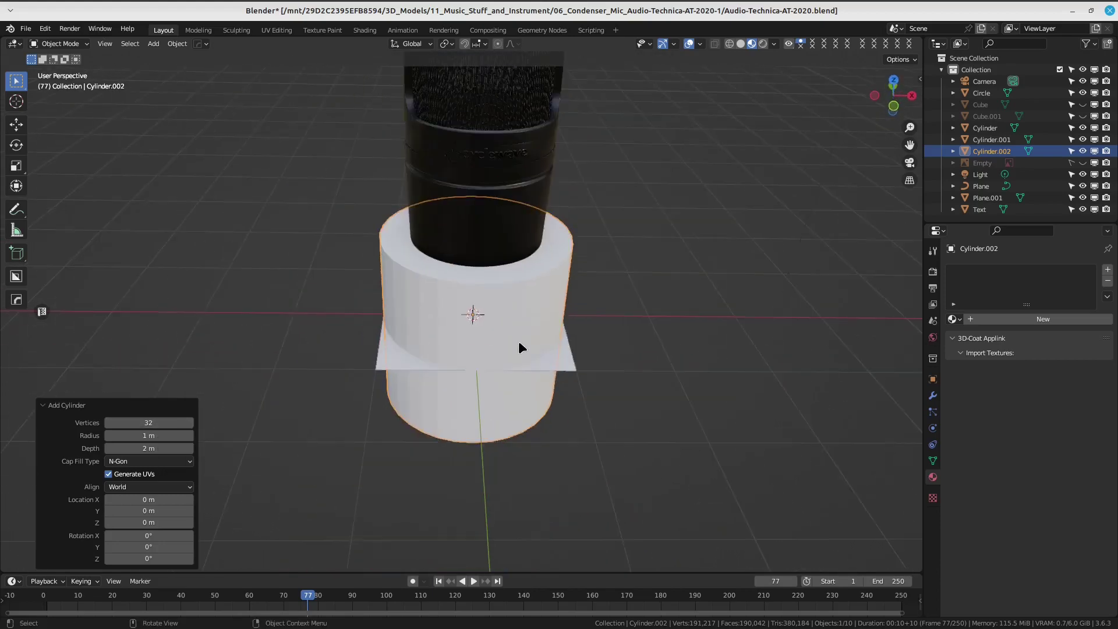
key(s)
click(531, 364)
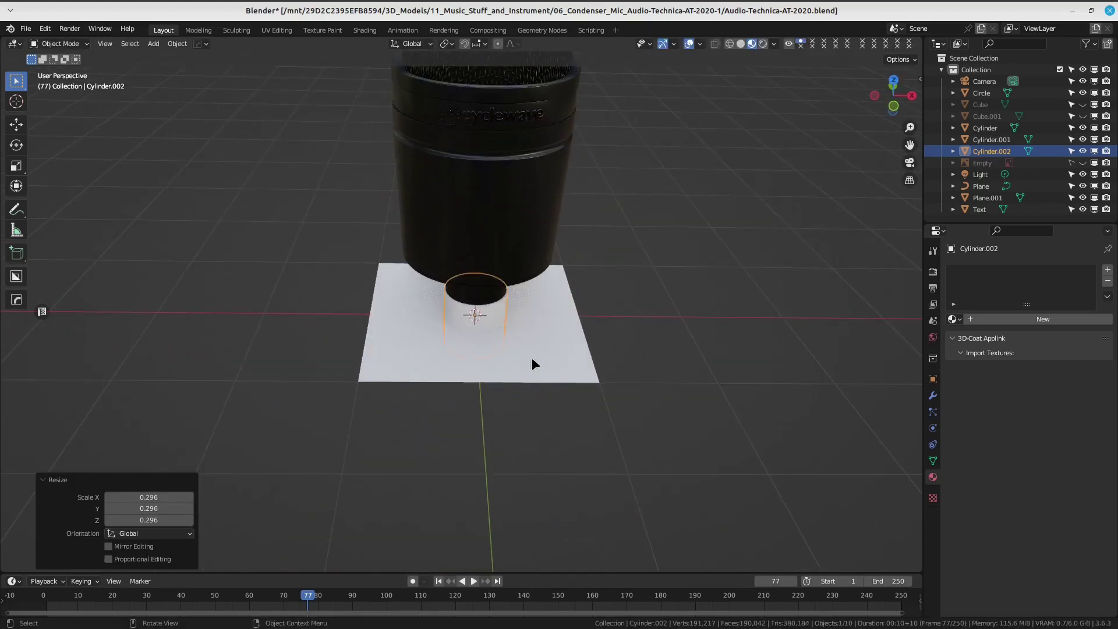
In right side view, scale the cylinder to about 0.45 and rotate it 90° onto its side.
key(KP_3)
scroll(582, 326, up, 4)
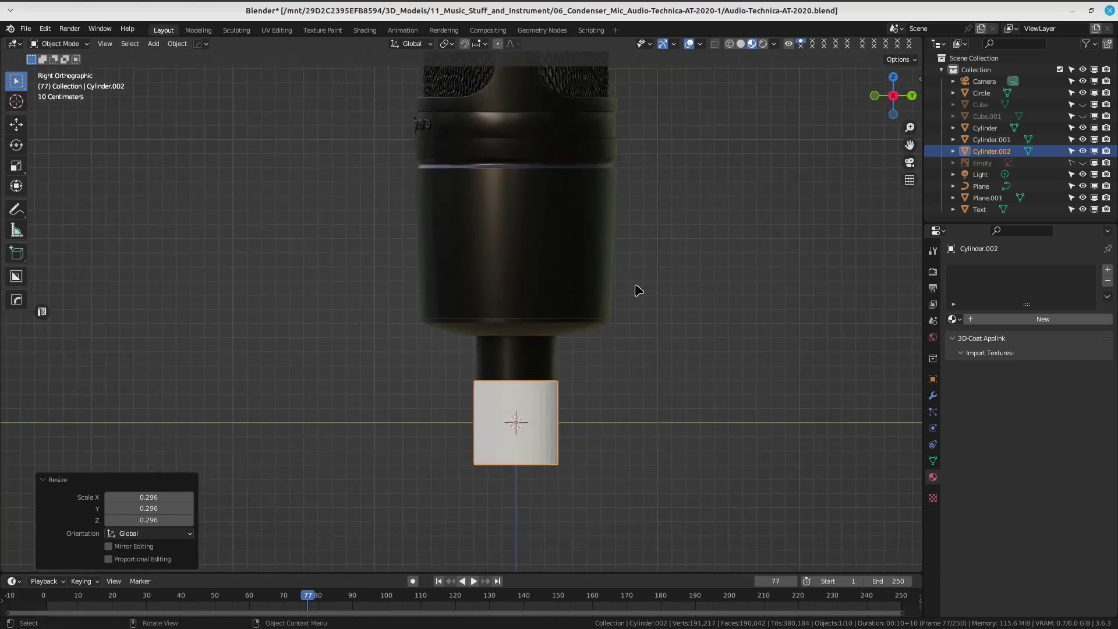
key(s)
click(574, 370)
key(r)
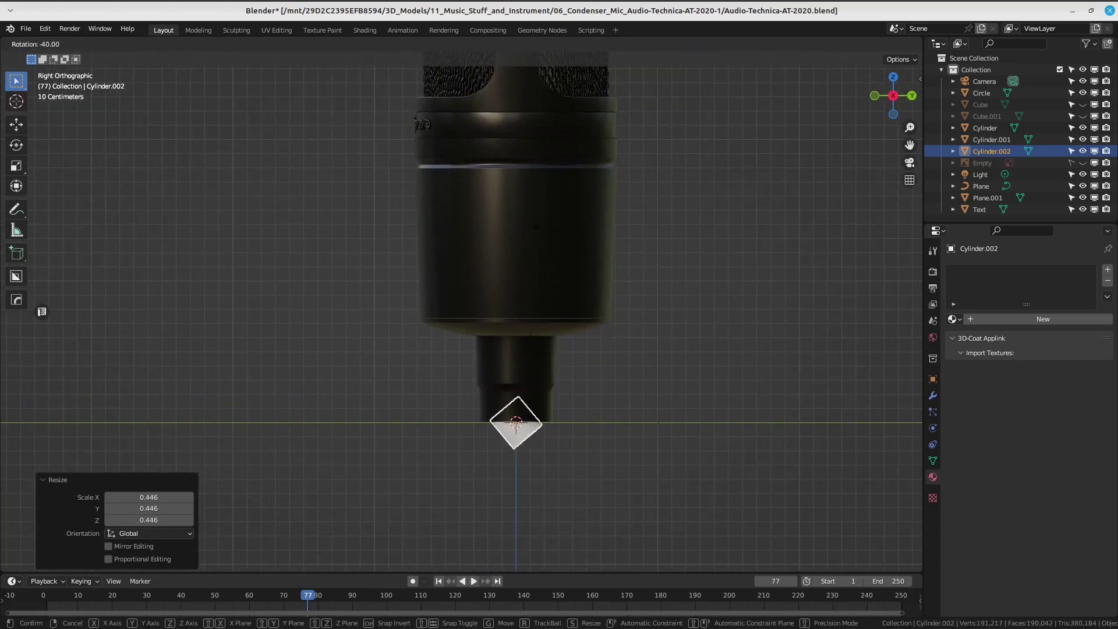
click(420, 299)
Move the cylinder up beside the mic body and scale it smaller.
scroll(495, 373, up, 1)
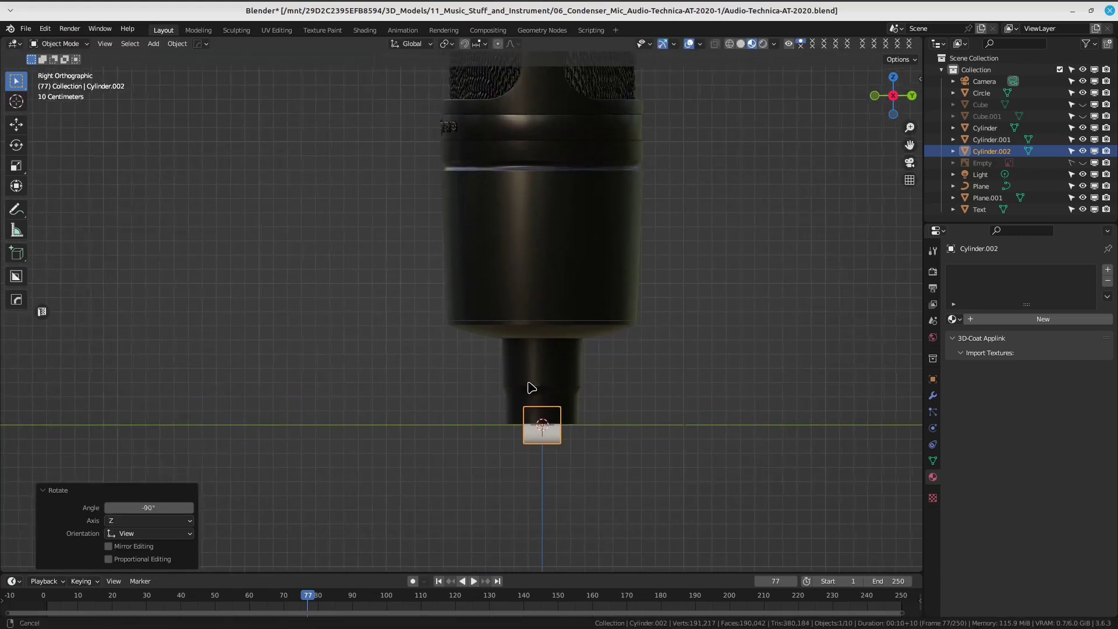
key(g)
click(432, 131)
scroll(433, 134, up, 2)
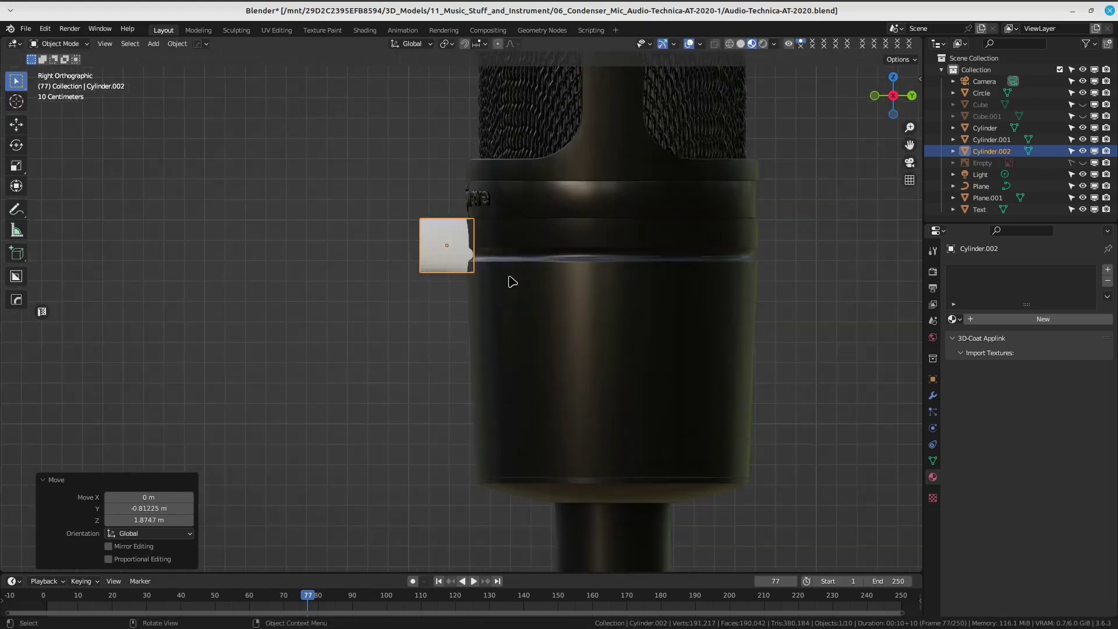
key(s)
click(457, 283)
Place the small cylinder against the mic body and enlarge it slightly.
scroll(449, 272, up, 4)
shift+scroll(451, 274, up, 2)
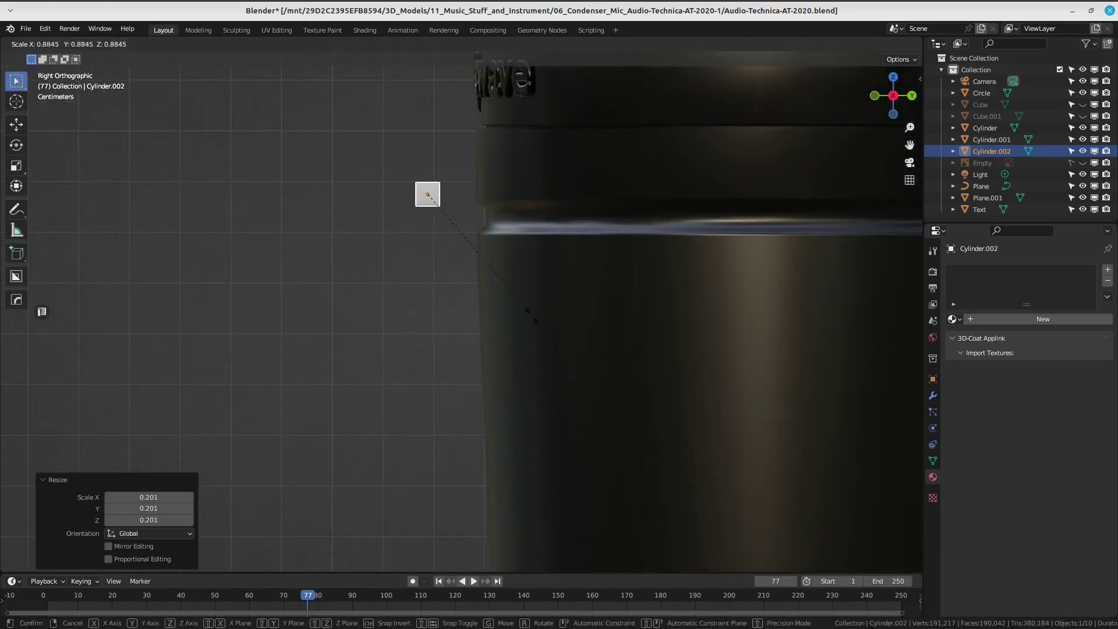
shift+scroll(460, 277, up, 2)
key(g)
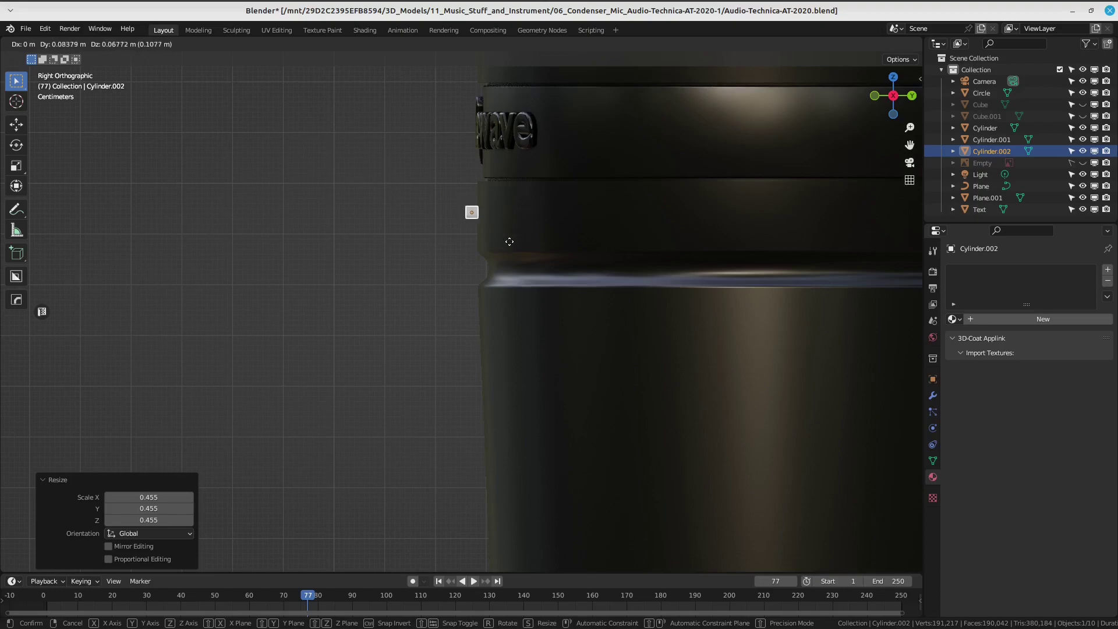
click(516, 249)
mouse_move(516, 248)
middle_down()
mouse_move(752, 257)
mouse_move(467, 307)
mouse_move(532, 255)
mouse_move(525, 296)
middle_up()
scroll(525, 291, up, 2)
scroll(582, 285, up, 2)
key(s)
click(646, 292)
scroll(541, 288, up, 4)
Select the cylinder's front edge loop, then apply location, rotation and scale.
key(ctrl+Tab)
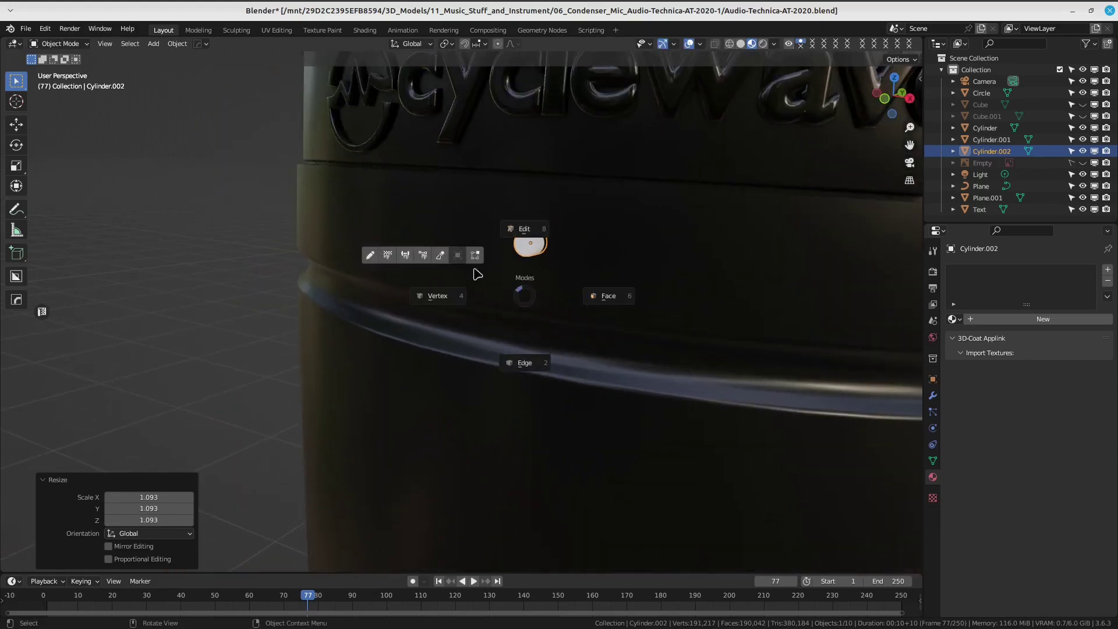
click(448, 299)
mouse_move(448, 300)
middle_down()
mouse_move(473, 280)
mouse_move(430, 325)
mouse_move(493, 308)
middle_up()
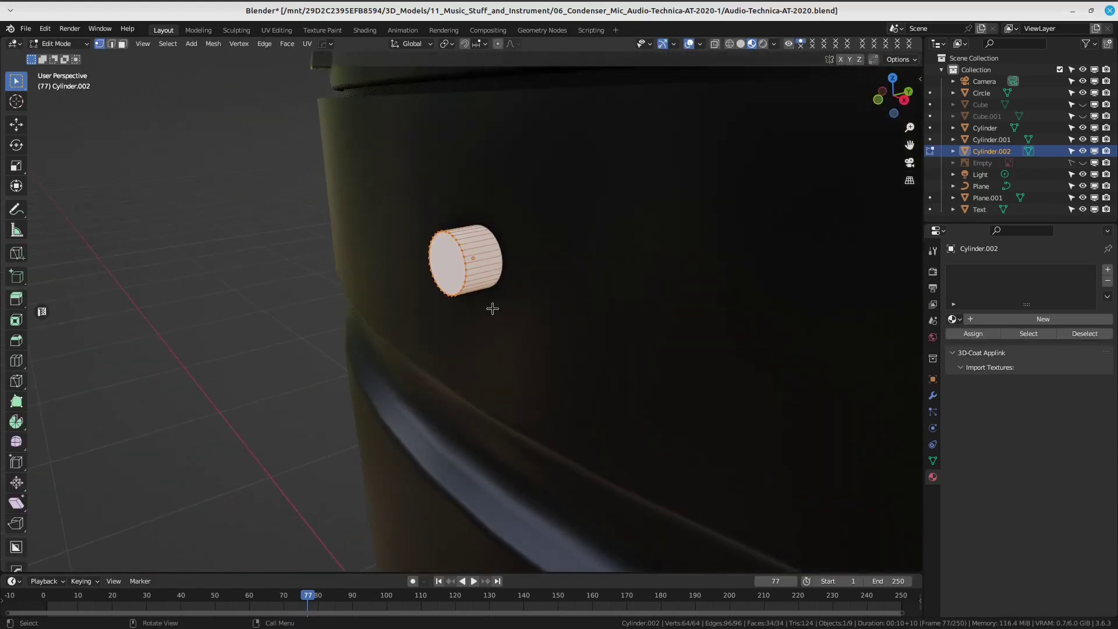
alt+click(464, 259)
mouse_move(464, 259)
middle_down()
mouse_move(479, 303)
mouse_move(505, 307)
middle_up()
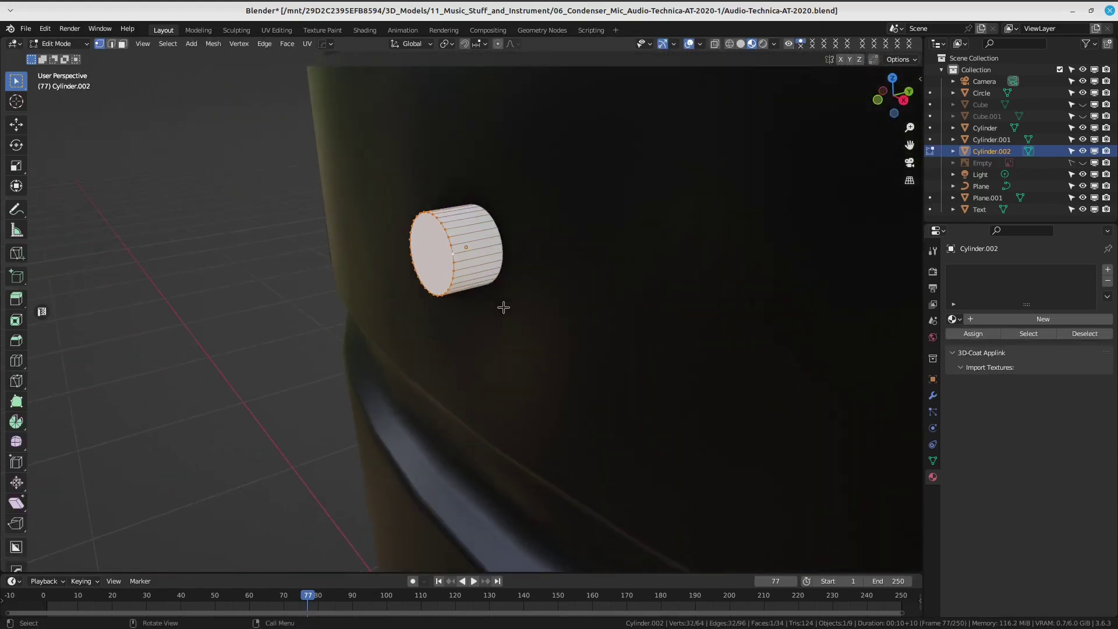
key(ctrl+Tab)
key(ctrl+Tab)
click(349, 230)
key(ctrl+a)
click(464, 207)
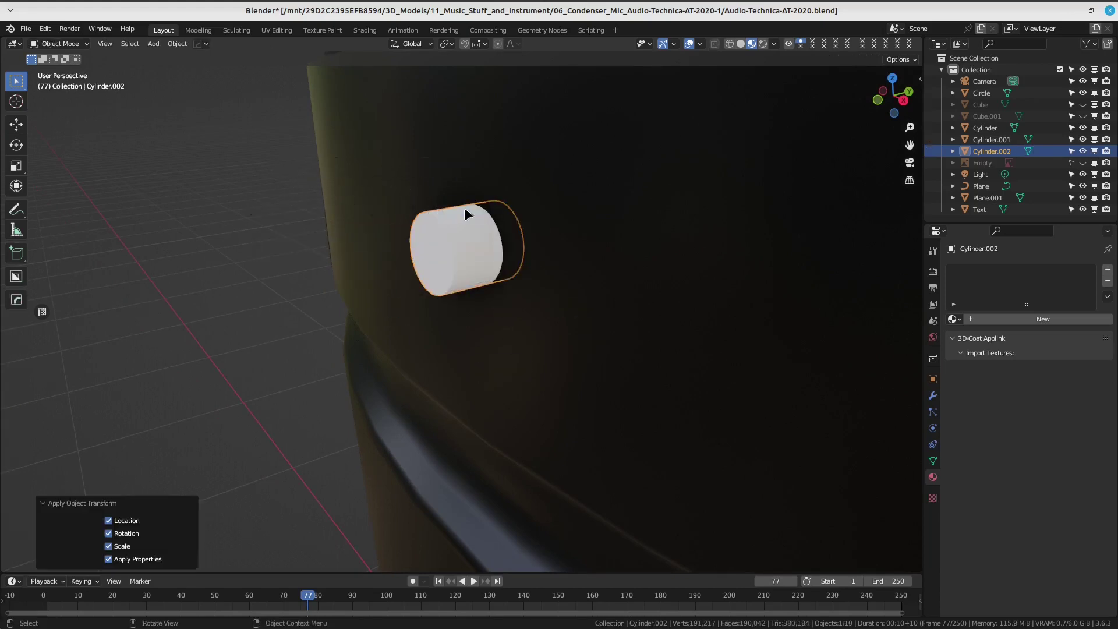
Bevel the cylinder's front edge loop into a rounded knob edge.
key(ctrl+Tab)
click(388, 258)
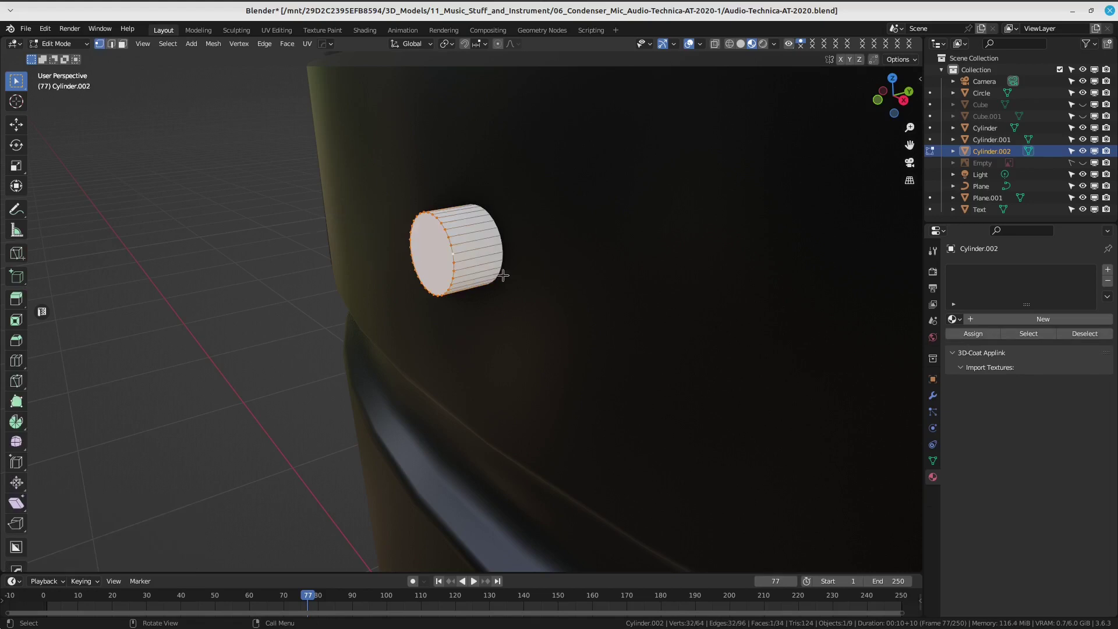
key(ctrl+b)
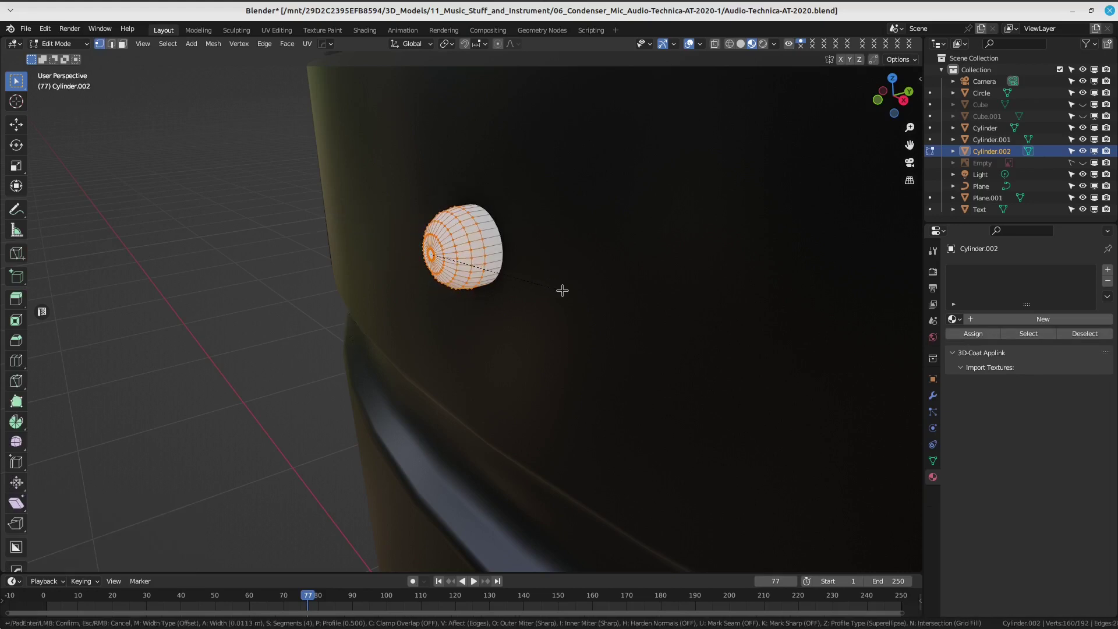
click(562, 290)
middle_drag(555, 289, 577, 201)
key(ctrl+Tab)
click(510, 182)
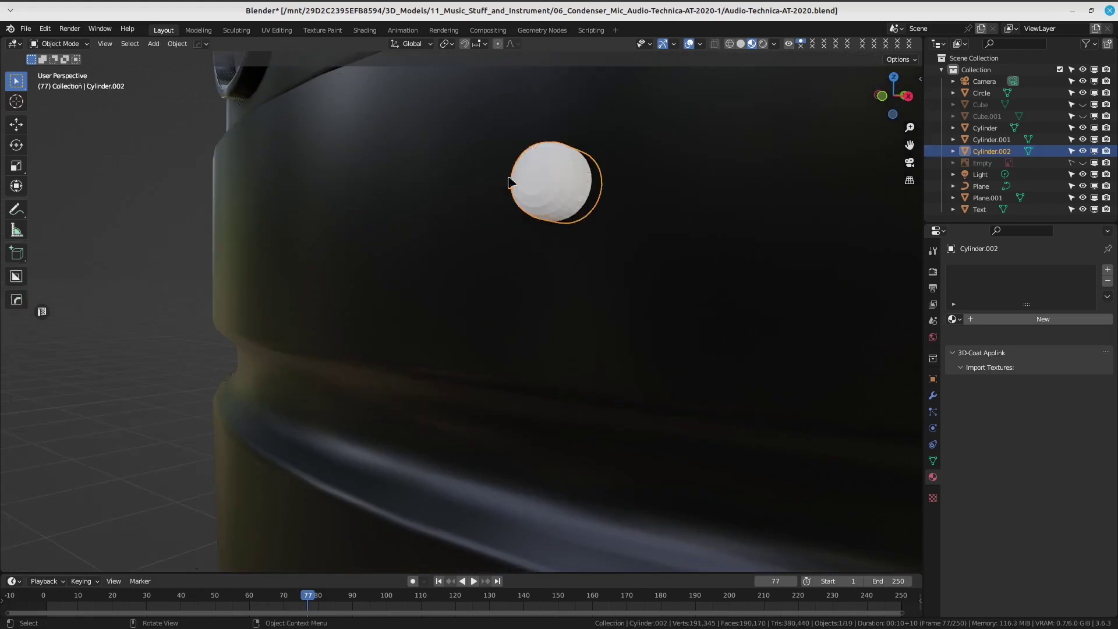
mouse_move(509, 182)
middle_down()
mouse_move(529, 270)
mouse_move(523, 249)
middle_up()
Shift the knob slightly along Y and give it Shade Auto Smooth.
key(g)
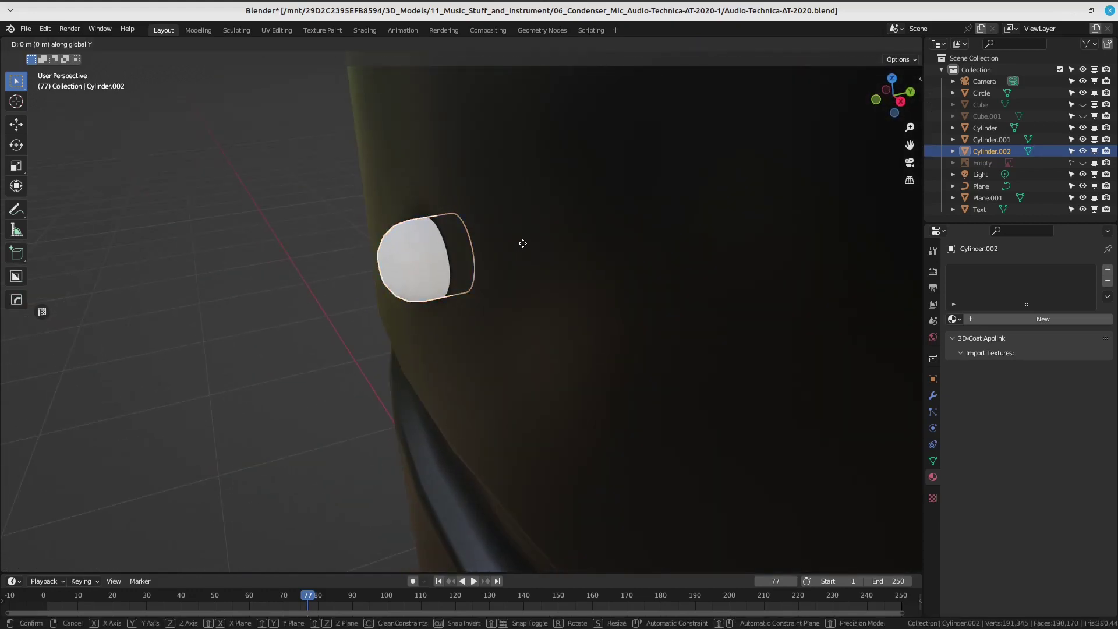
key(y)
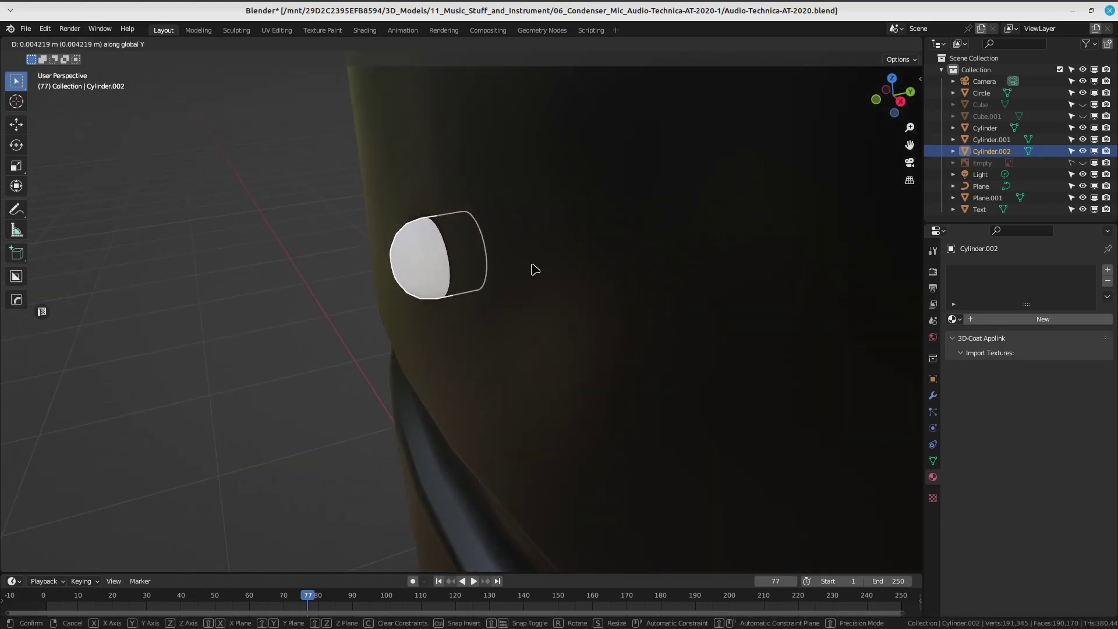
click(535, 270)
right_click(403, 245)
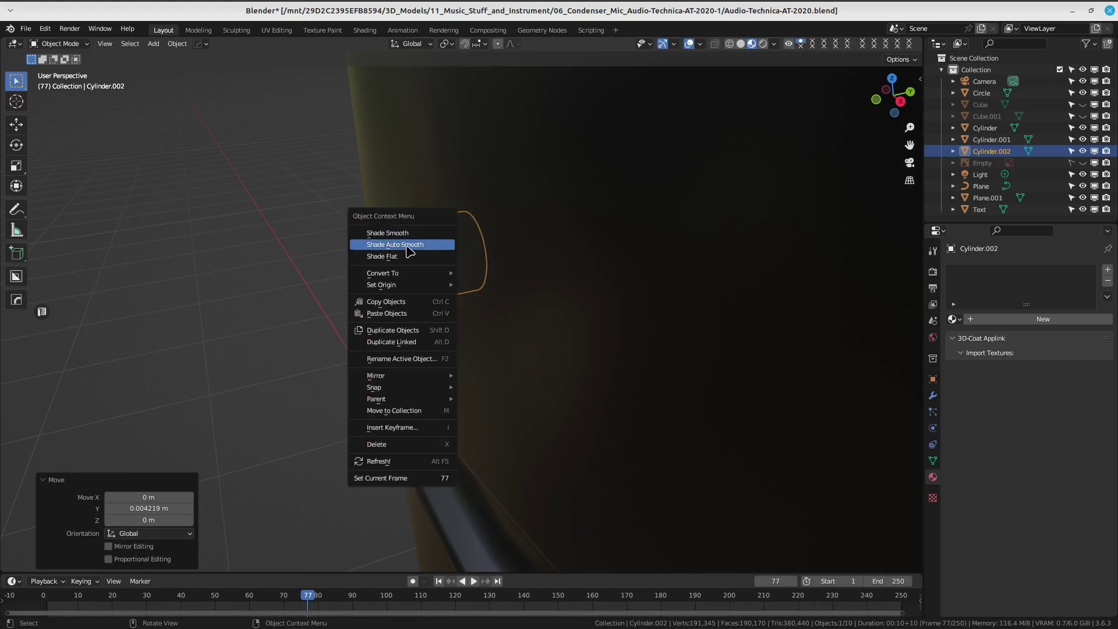
click(409, 251)
mouse_move(409, 251)
middle_down()
mouse_move(347, 294)
mouse_move(394, 273)
middle_up()
Orbit and zoom around the whole microphone to review the new side knob.
click(243, 200)
scroll(243, 200, down, 4)
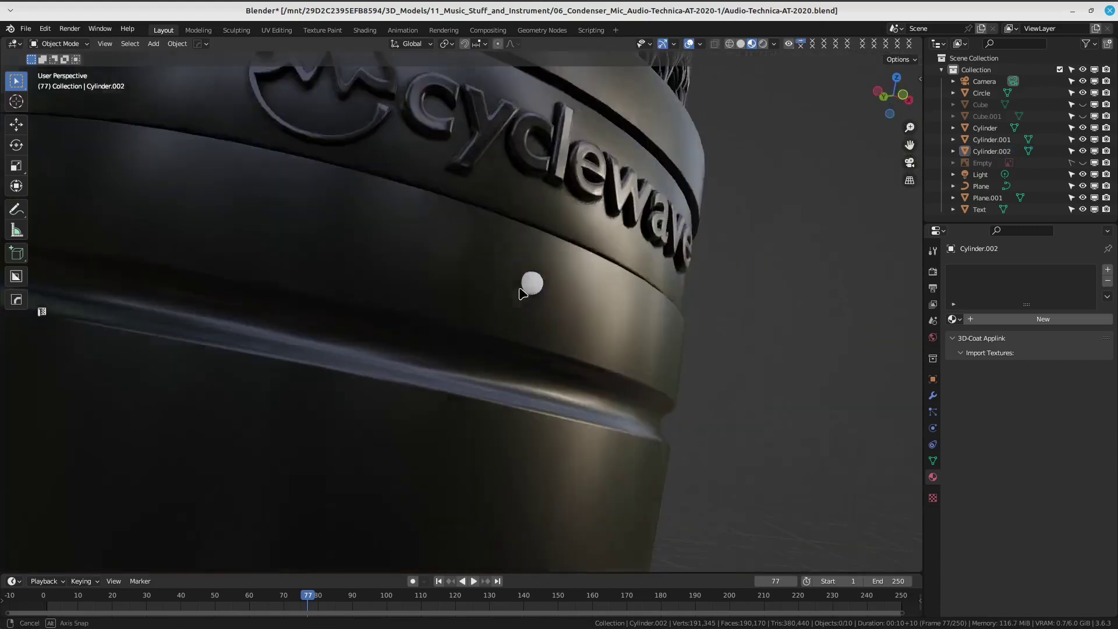
mouse_move(244, 199)
middle_down()
mouse_move(612, 232)
mouse_move(541, 336)
middle_up()
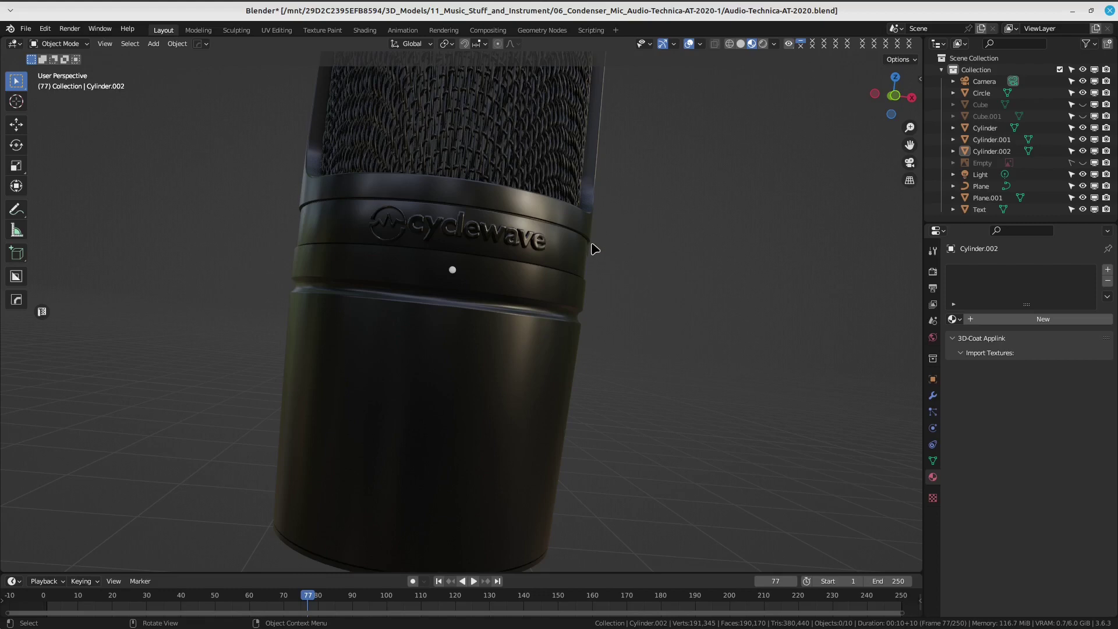
scroll(593, 249, down, 2)
middle_drag(593, 249, 562, 287)
scroll(562, 288, down, 4)
middle_drag(539, 379, 532, 317)
scroll(519, 232, up, 3)
mouse_move(519, 233)
middle_down()
mouse_move(565, 352)
mouse_move(574, 252)
mouse_move(564, 350)
mouse_move(591, 308)
mouse_move(449, 326)
mouse_move(879, 170)
middle_up()
scroll(569, 313, down, 2)
scroll(574, 252, up, 3)
scroll(449, 327, down, 2)
scroll(449, 326, up, 3)
scroll(663, 342, down, 4)
mouse_move(664, 342)
middle_down()
mouse_move(665, 308)
mouse_move(407, 332)
mouse_move(390, 407)
mouse_move(604, 357)
middle_up()
scroll(592, 311, up, 3)
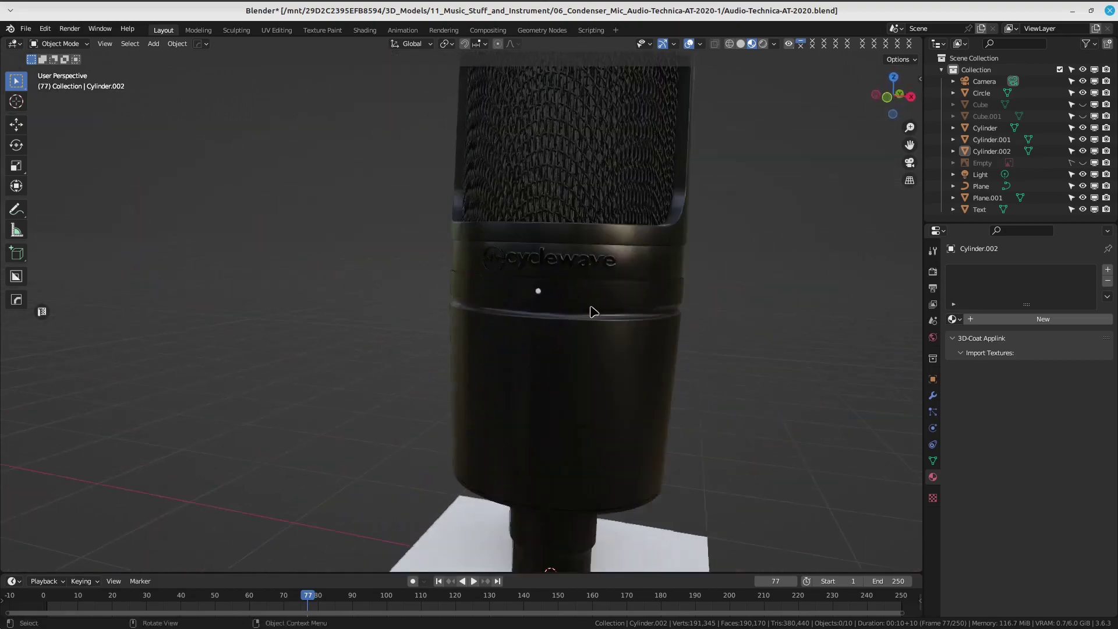
mouse_move(592, 312)
middle_down()
mouse_move(574, 359)
mouse_move(549, 344)
mouse_move(569, 317)
mouse_move(654, 353)
middle_up()
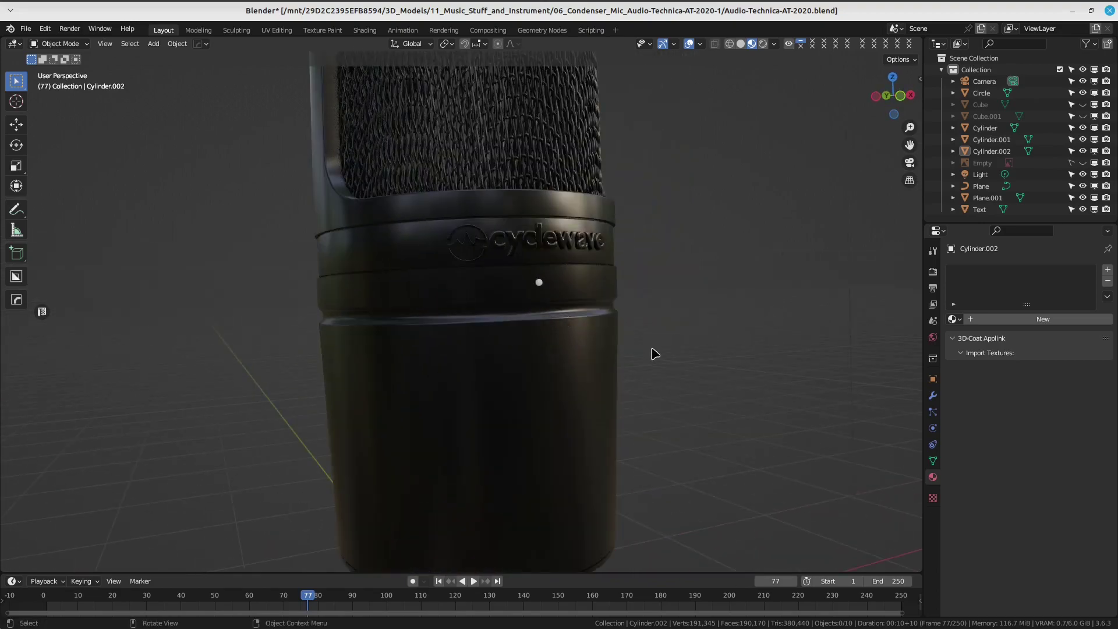
scroll(655, 354, down, 1)
scroll(592, 299, down, 3)
mouse_move(594, 302)
middle_down()
mouse_move(629, 314)
mouse_move(634, 242)
middle_up()
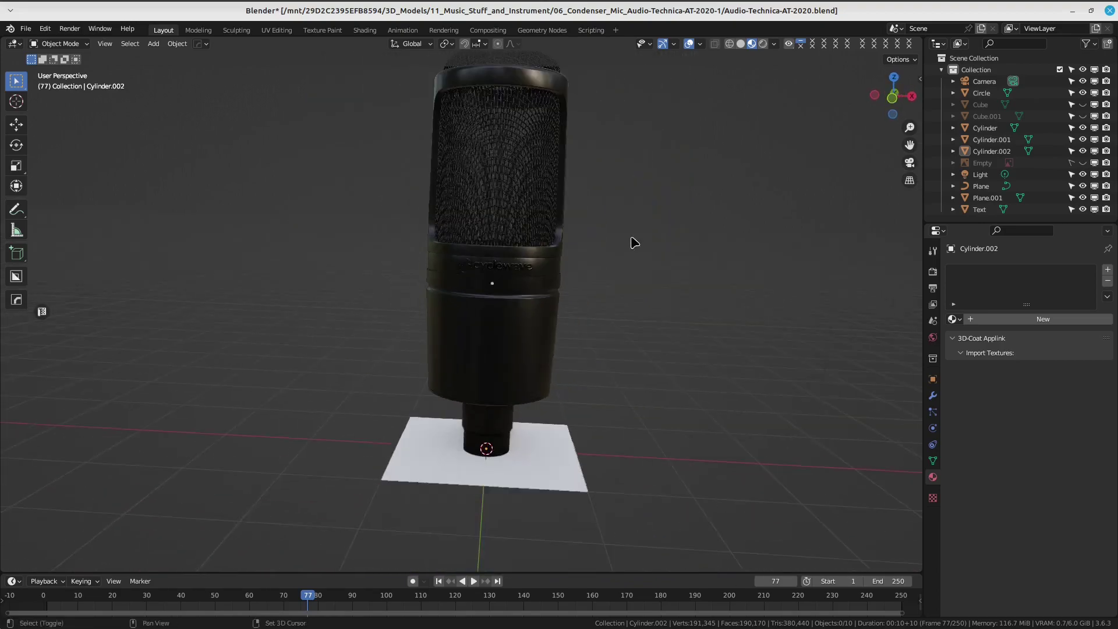
scroll(611, 297, up, 3)
Make the Plane object active to show its Material.001 settings, viewing the grille front-on.
click(589, 352)
mouse_move(638, 320)
middle_down()
mouse_move(634, 254)
mouse_move(566, 299)
middle_up()
click(601, 267)
mouse_move(493, 291)
middle_down()
mouse_move(559, 336)
mouse_move(554, 350)
middle_up()
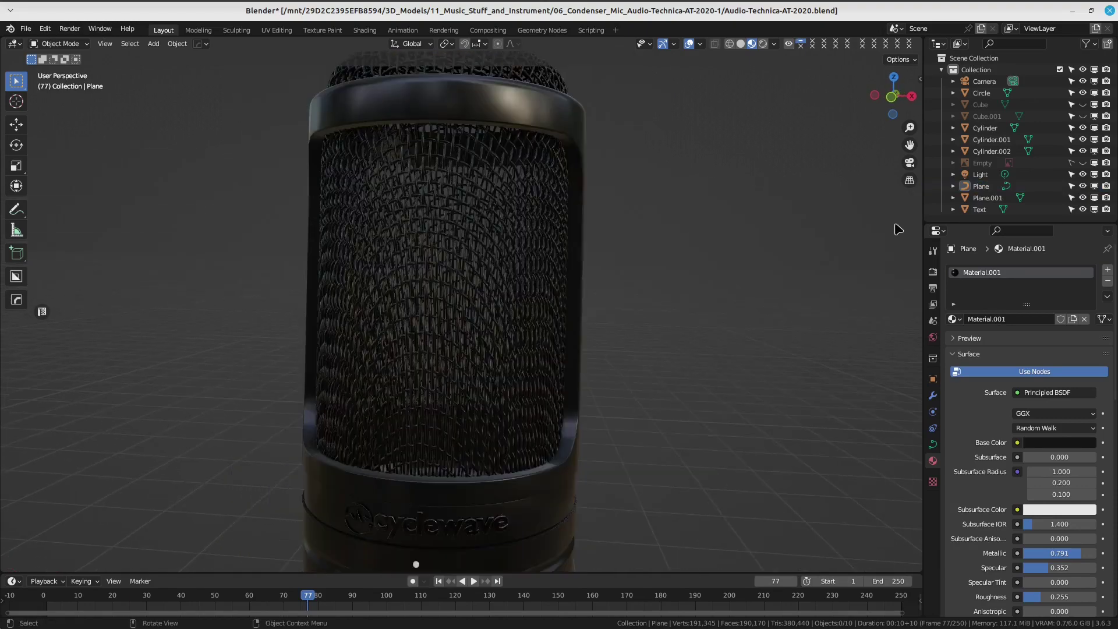
Unhide and select the inner grille Cube, then inspect it briefly in edit mode.
click(1083, 105)
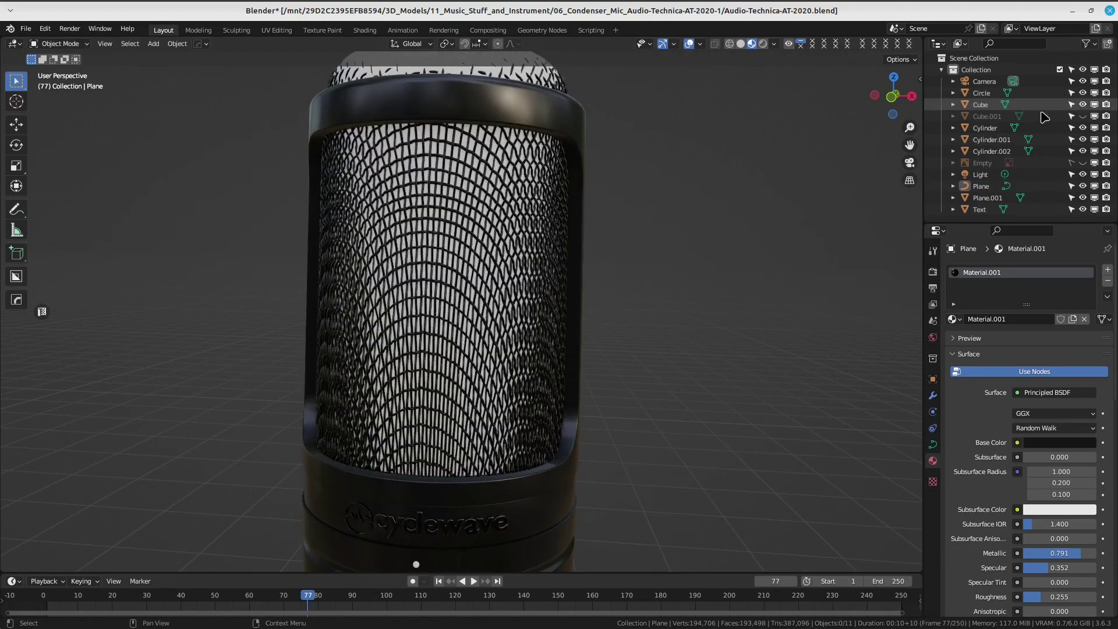
scroll(524, 174, down, 2)
click(541, 142)
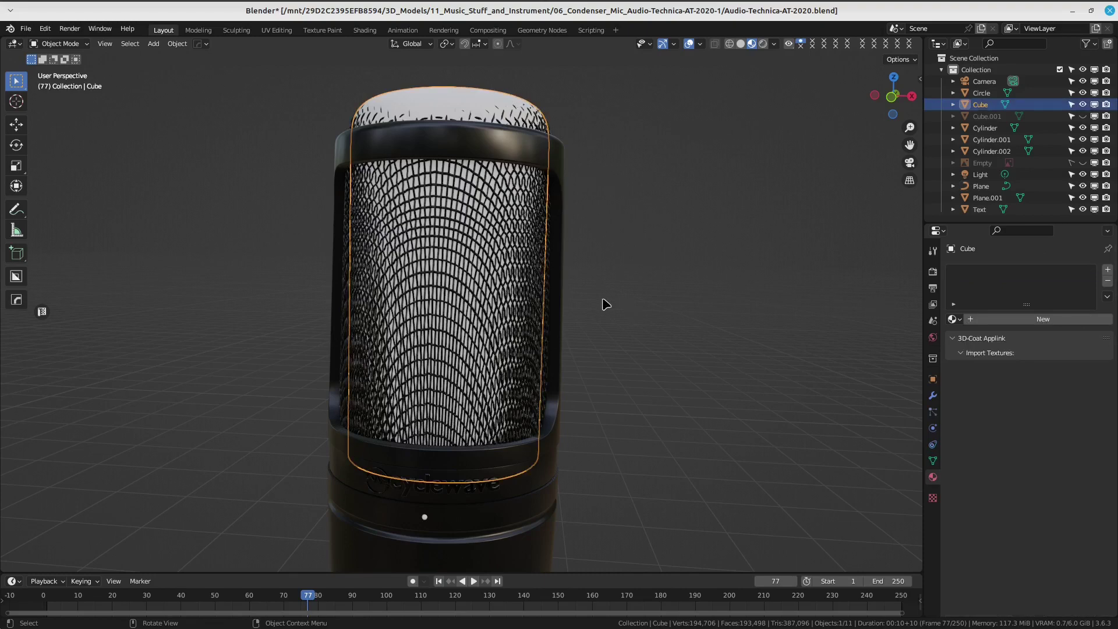
key(ctrl+Tab)
click(673, 295)
scroll(582, 294, up, 3)
middle_drag(582, 295, 517, 297)
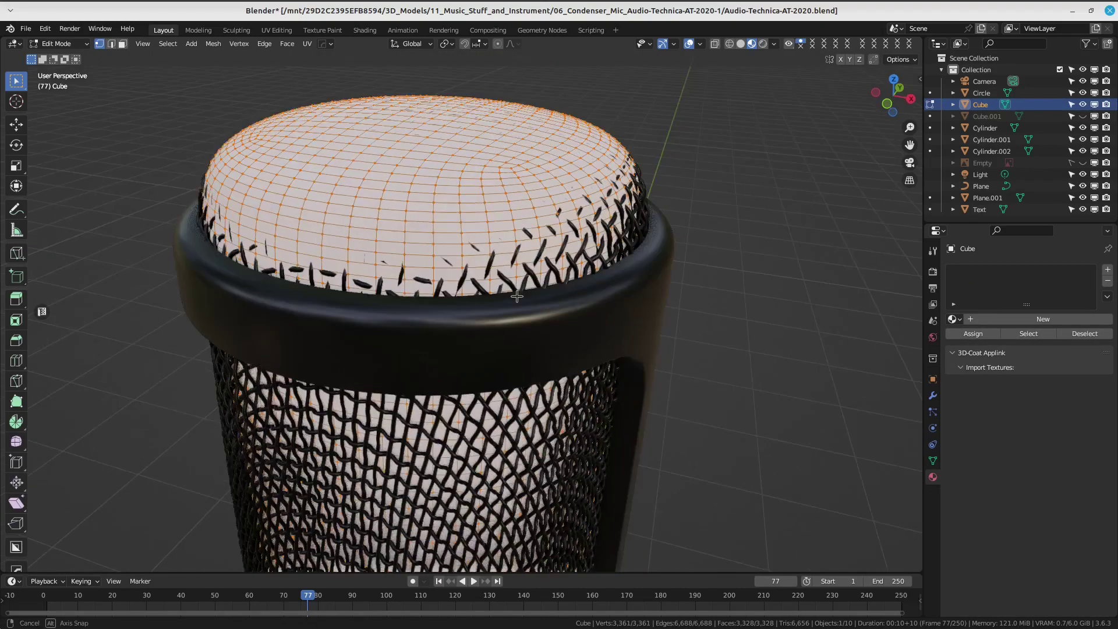
scroll(517, 296, down, 3)
key(ctrl+Tab)
key(Tab)
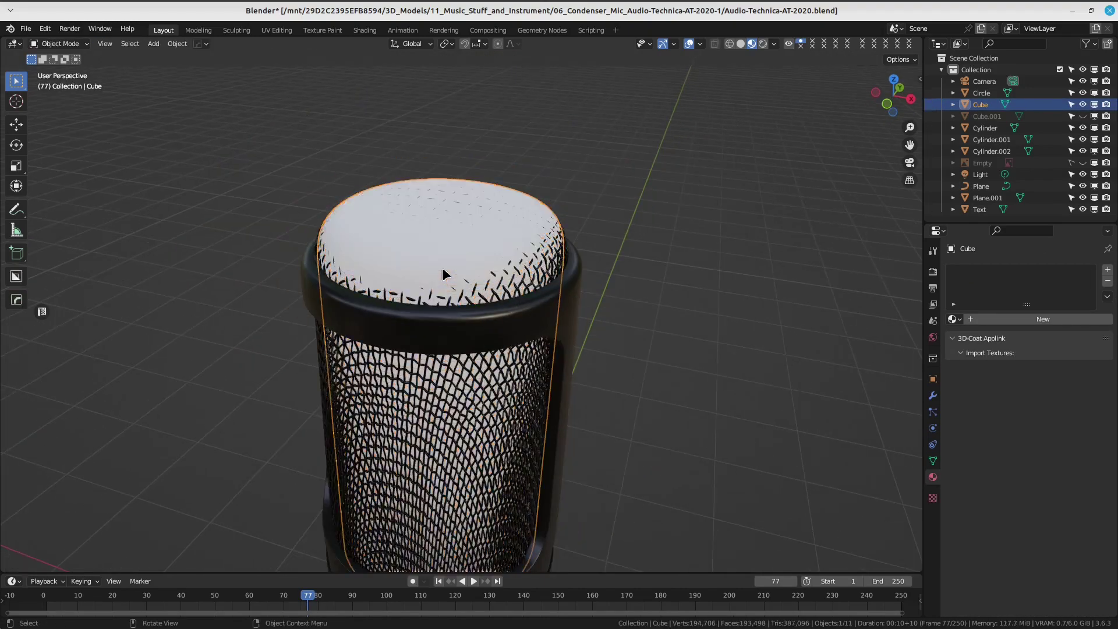
mouse_move(447, 274)
middle_down()
mouse_move(524, 314)
mouse_move(616, 304)
middle_up()
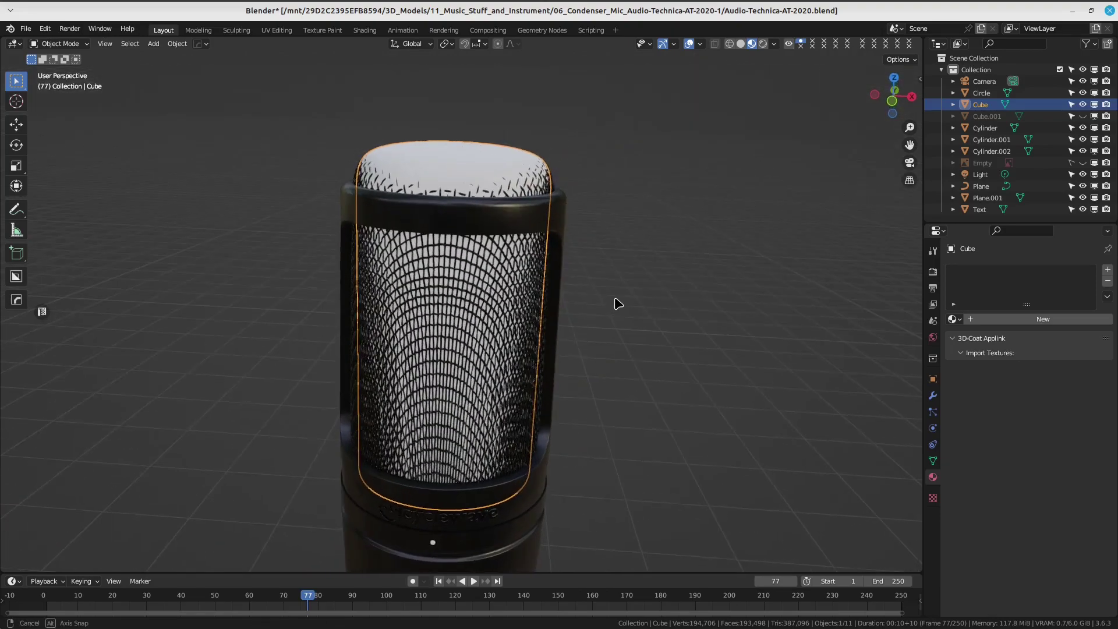
Scale the inner grille Cube down to 0.987.
key(s)
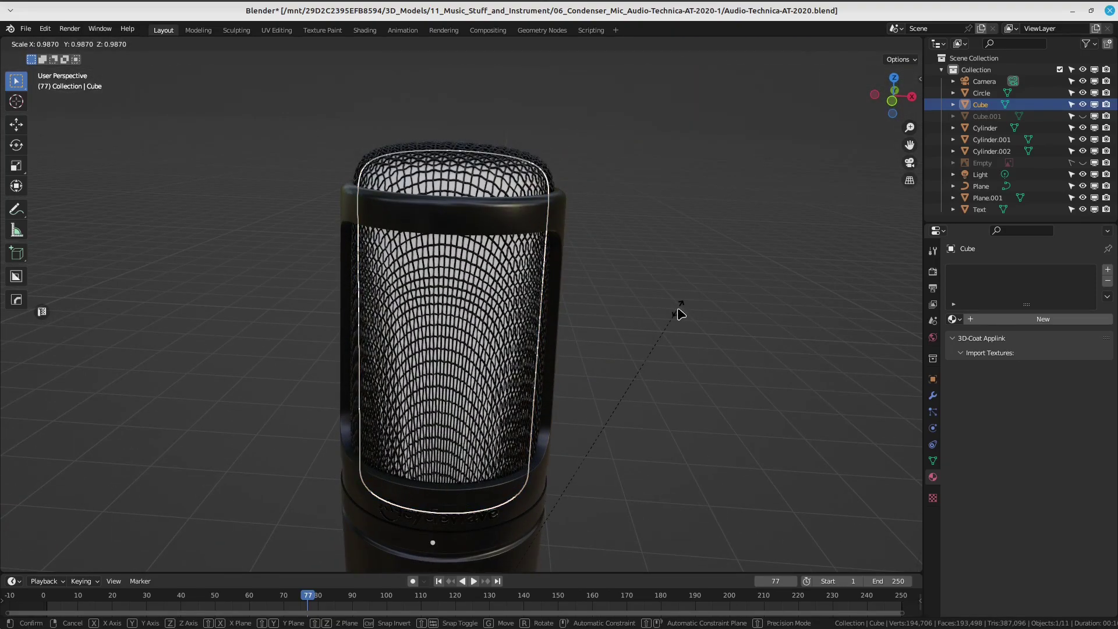
click(680, 314)
scroll(637, 294, up, 3)
scroll(653, 300, down, 2)
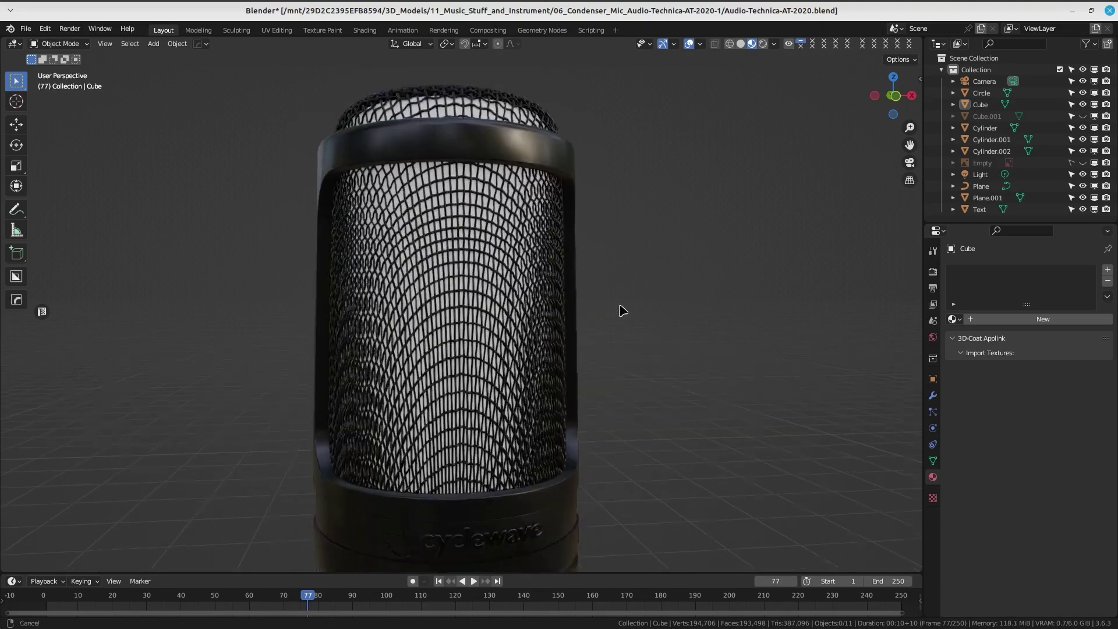
In the grille Plane's edit mode, clear its selected ring of points and return to object mode.
click(558, 289)
click(468, 283)
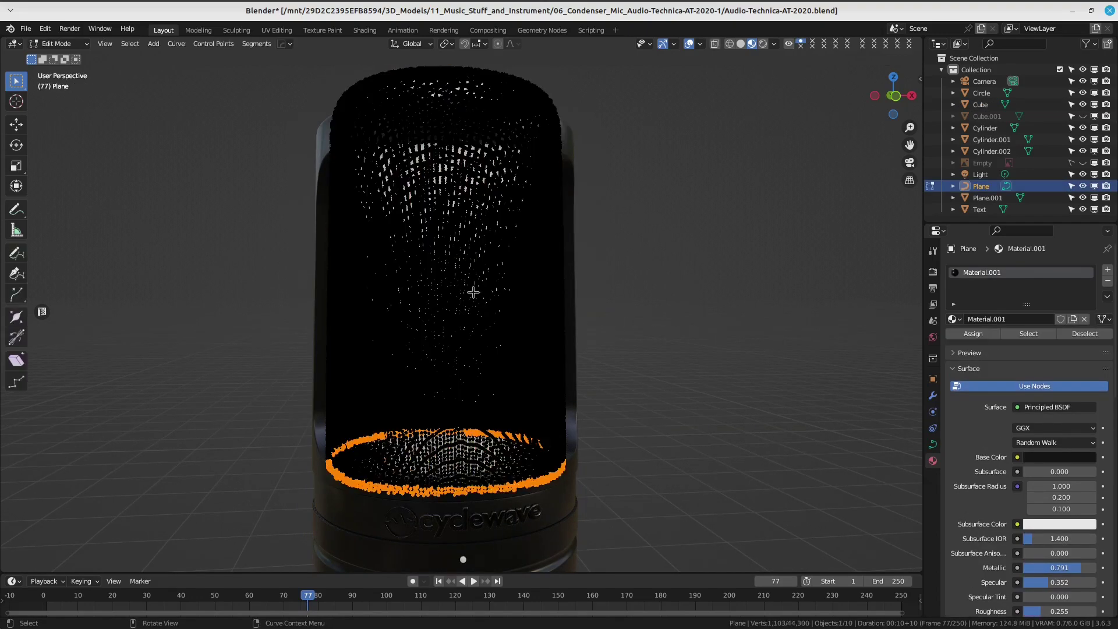
key(ctrl+Tab)
key(ctrl+Tab)
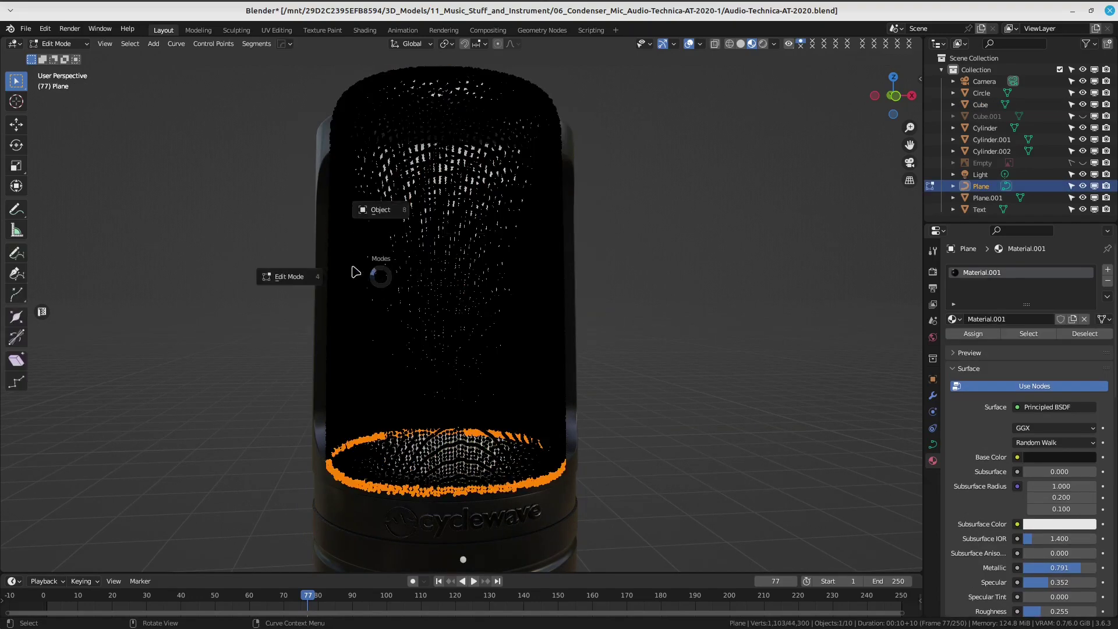
click(415, 183)
Check the inner Cube in edit mode with X-ray wireframe, then return to object mode.
key(ctrl+Tab)
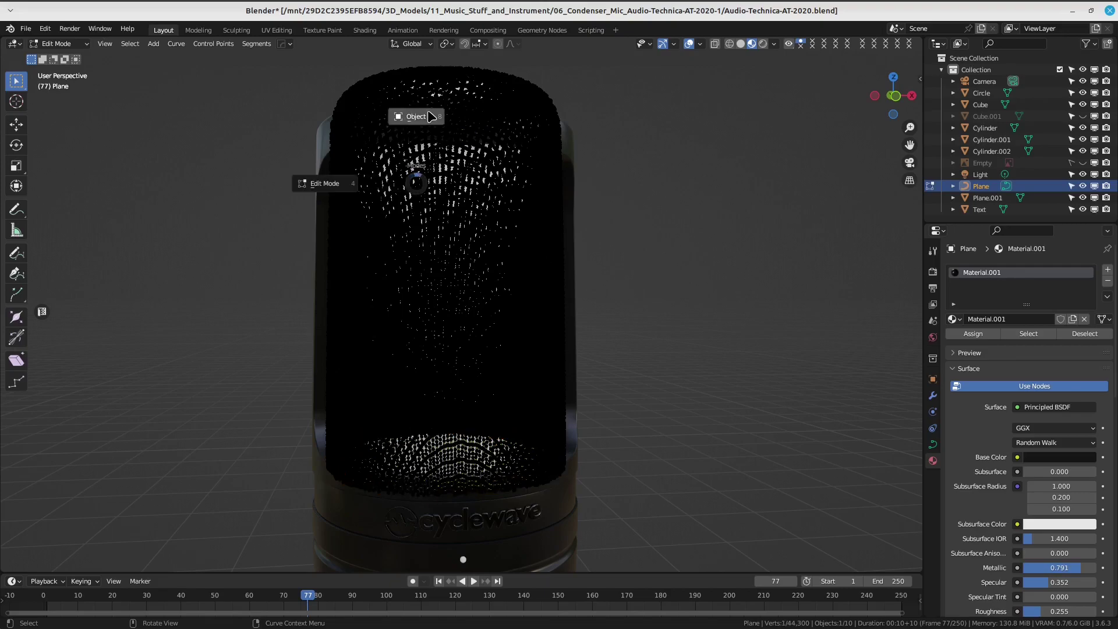
click(431, 117)
click(457, 204)
key(ctrl+Tab)
click(374, 227)
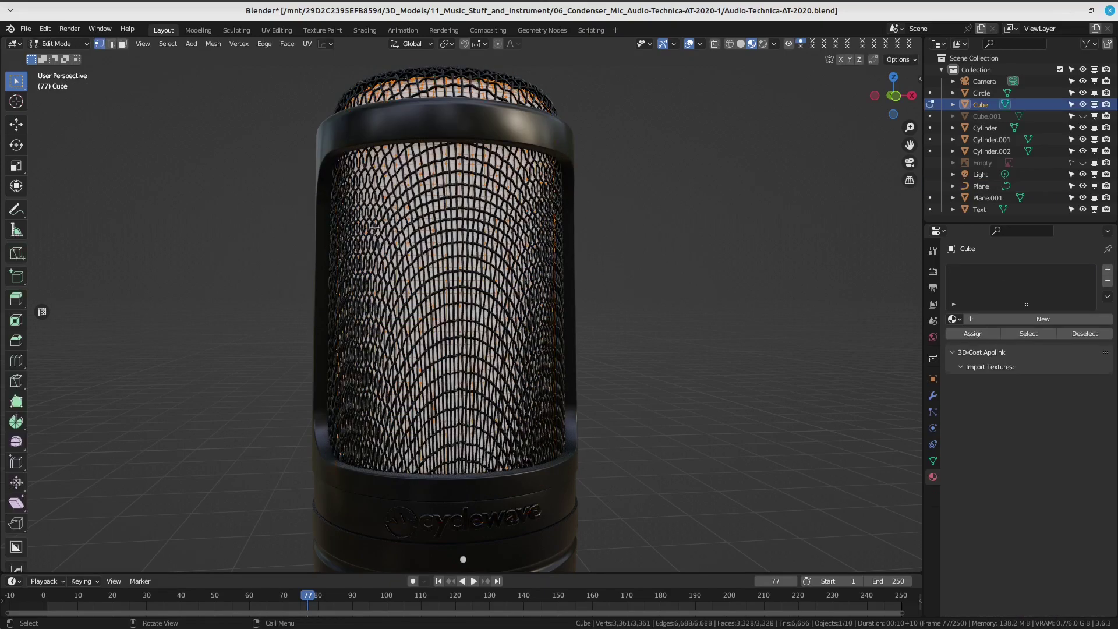
key(shift+z)
mouse_move(309, 420)
middle_down()
mouse_move(325, 452)
mouse_move(604, 373)
mouse_move(614, 294)
mouse_move(596, 264)
mouse_move(537, 290)
middle_up()
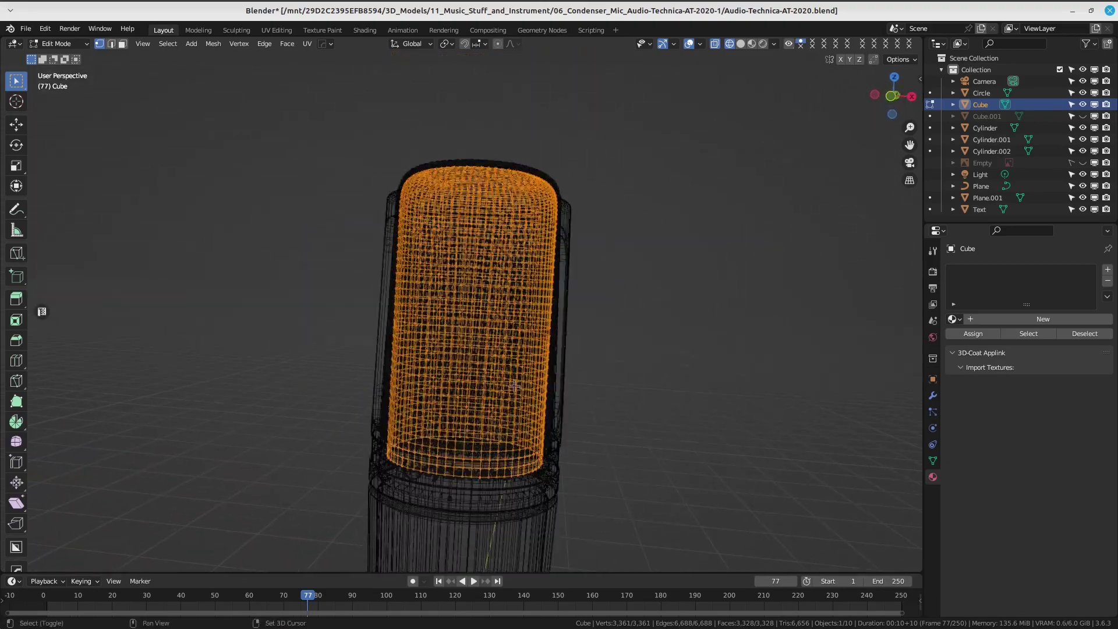
key(ctrl+Tab)
key(Tab)
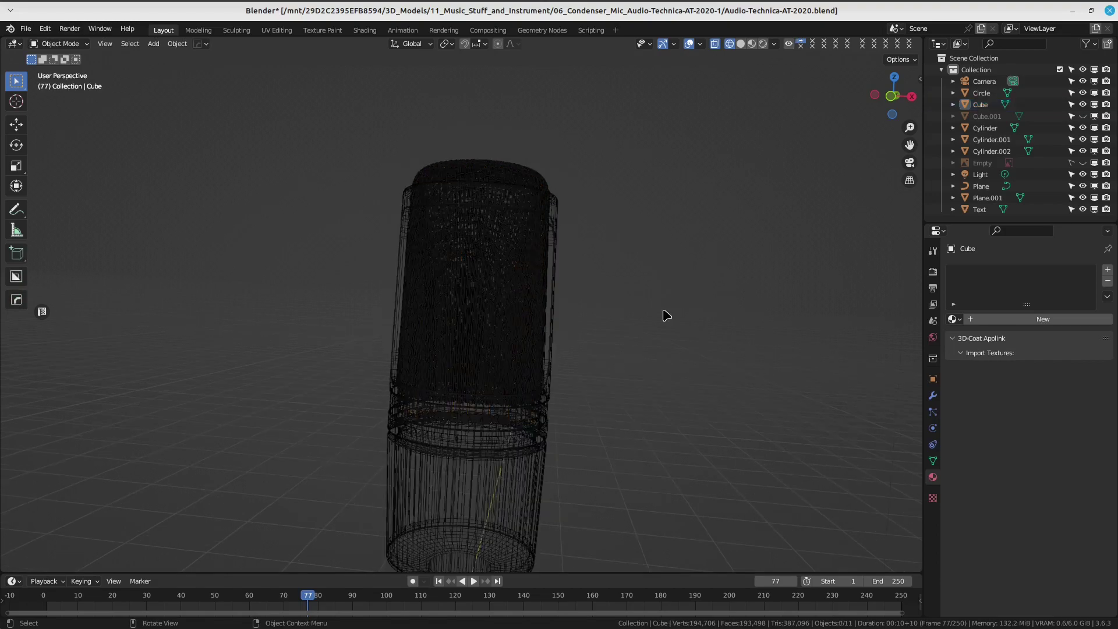
mouse_move(665, 315)
middle_down()
mouse_move(578, 297)
mouse_move(535, 259)
middle_up()
Save the blend file and switch the viewport to solid shading.
key(z)
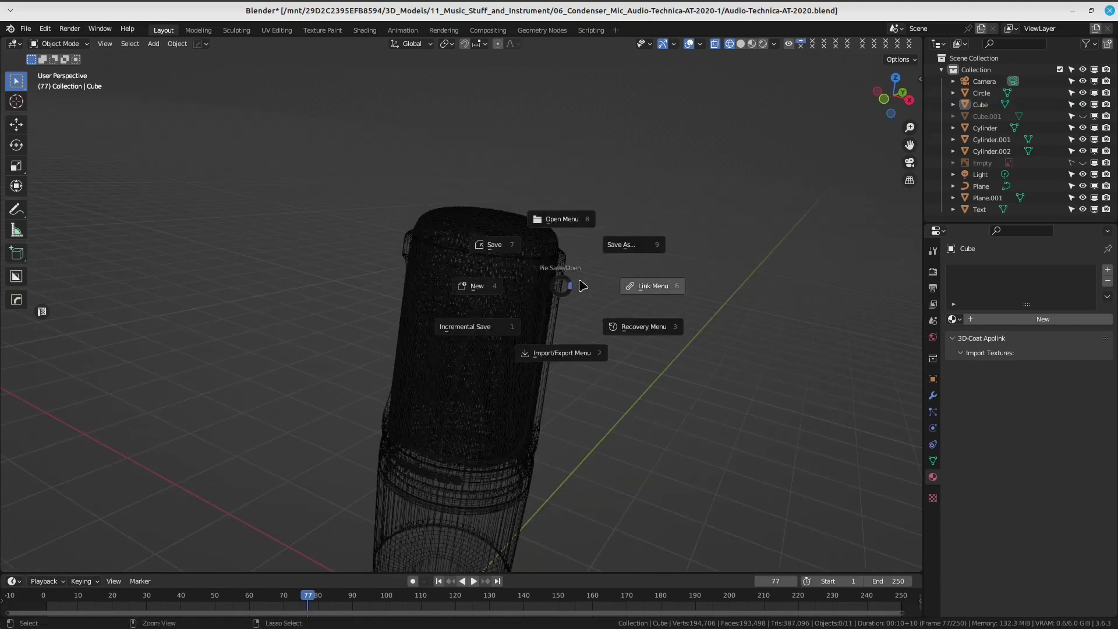
key(ctrl+s)
key(z)
click(606, 262)
scroll(573, 311, up, 3)
mouse_move(573, 311)
middle_down()
mouse_move(462, 332)
mouse_move(548, 299)
mouse_move(512, 261)
mouse_move(601, 304)
mouse_move(543, 279)
mouse_move(548, 268)
middle_up()
In front orthographic view, raise the inner grille Cube 0.017905 m along Z.
click(516, 183)
scroll(534, 289, up, 2)
key(KP_1)
scroll(567, 274, up, 1)
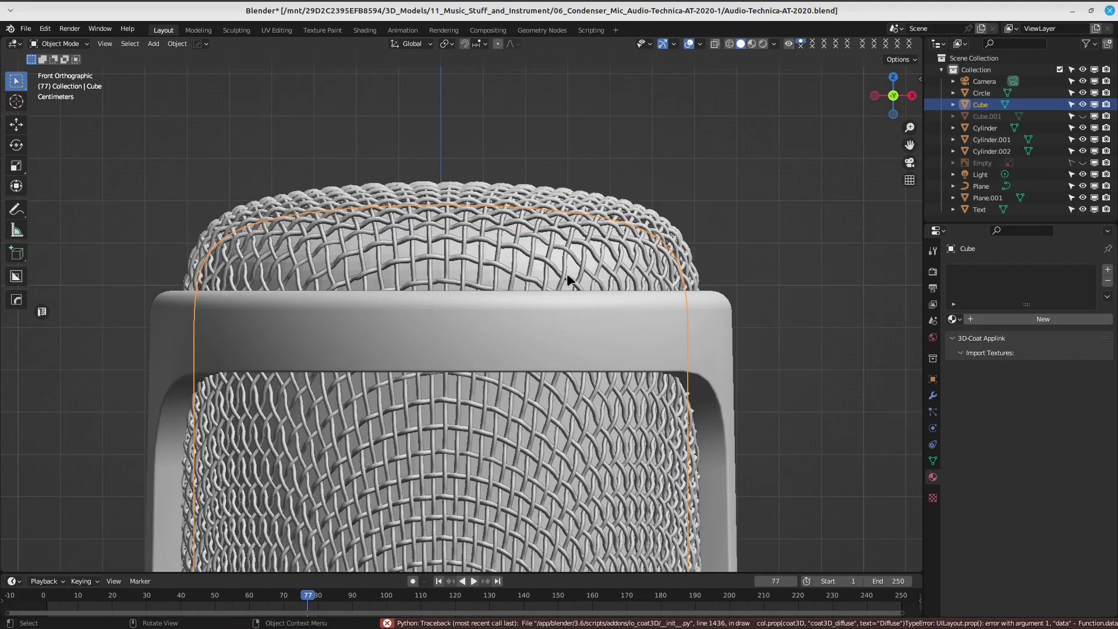
key(g)
key(z)
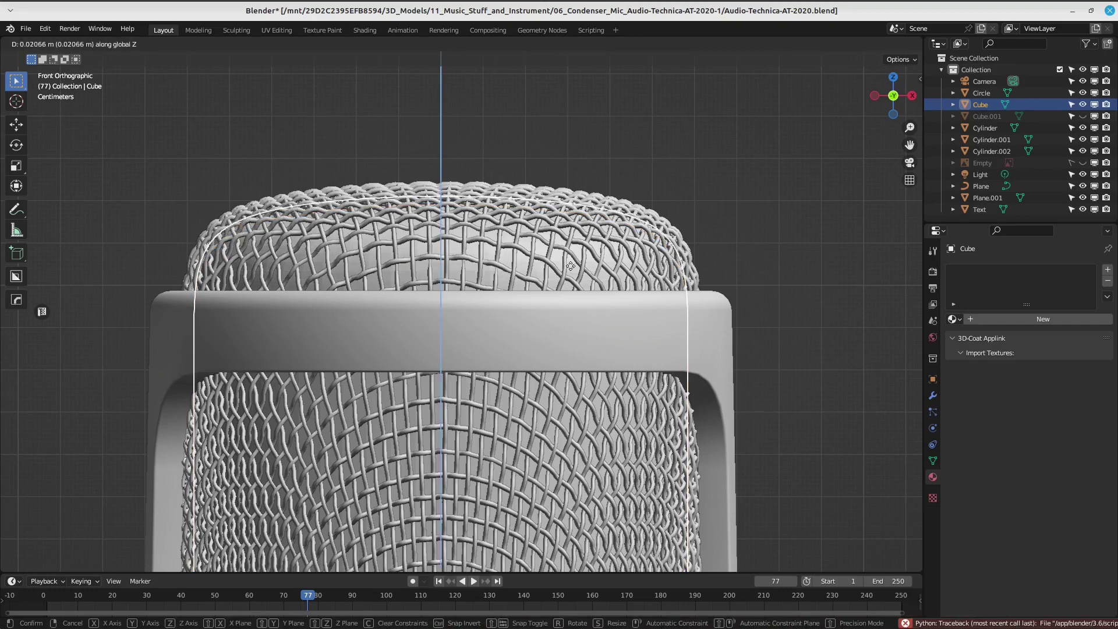
click(569, 272)
Return to a perspective view and select the outer grille Cylinder.
key(z)
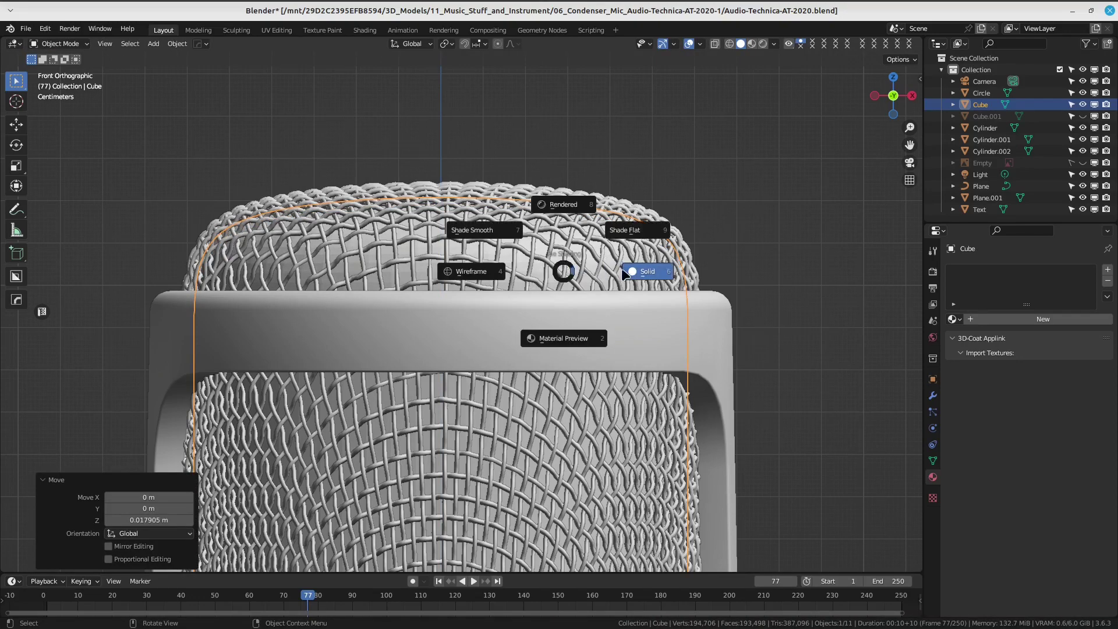
click(626, 272)
scroll(645, 233, down, 3)
click(644, 210)
mouse_move(645, 210)
middle_down()
mouse_move(460, 299)
mouse_move(589, 250)
mouse_move(476, 311)
middle_up()
click(476, 311)
Reselect the inner grille Cube and frame the whole microphone body in view.
key(z)
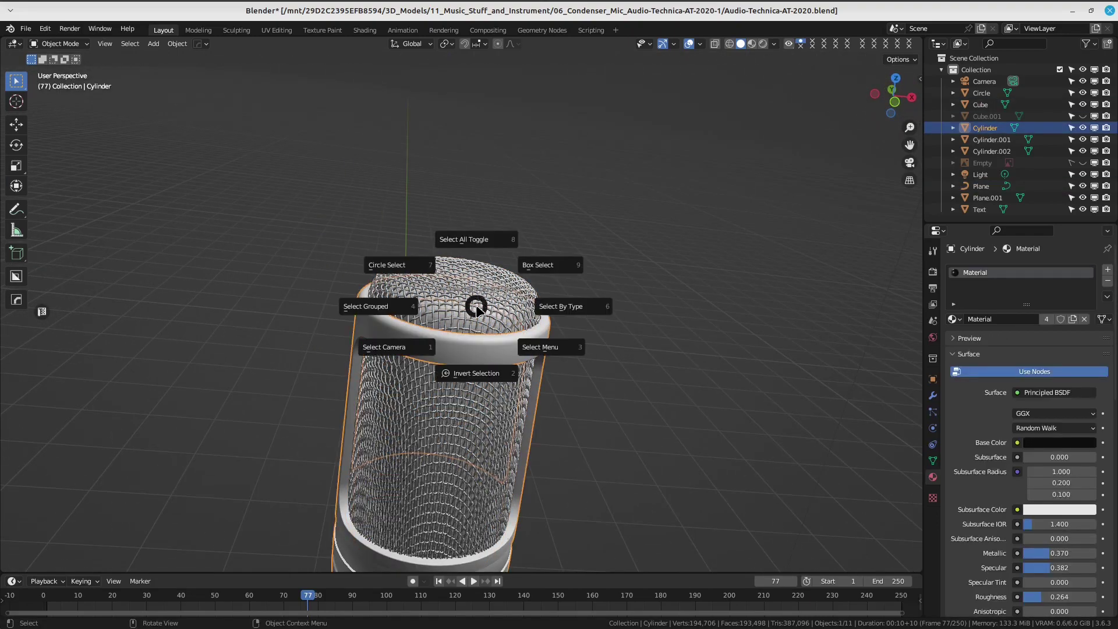
key(Escape)
mouse_move(476, 305)
middle_down()
mouse_move(516, 333)
mouse_move(507, 304)
middle_up()
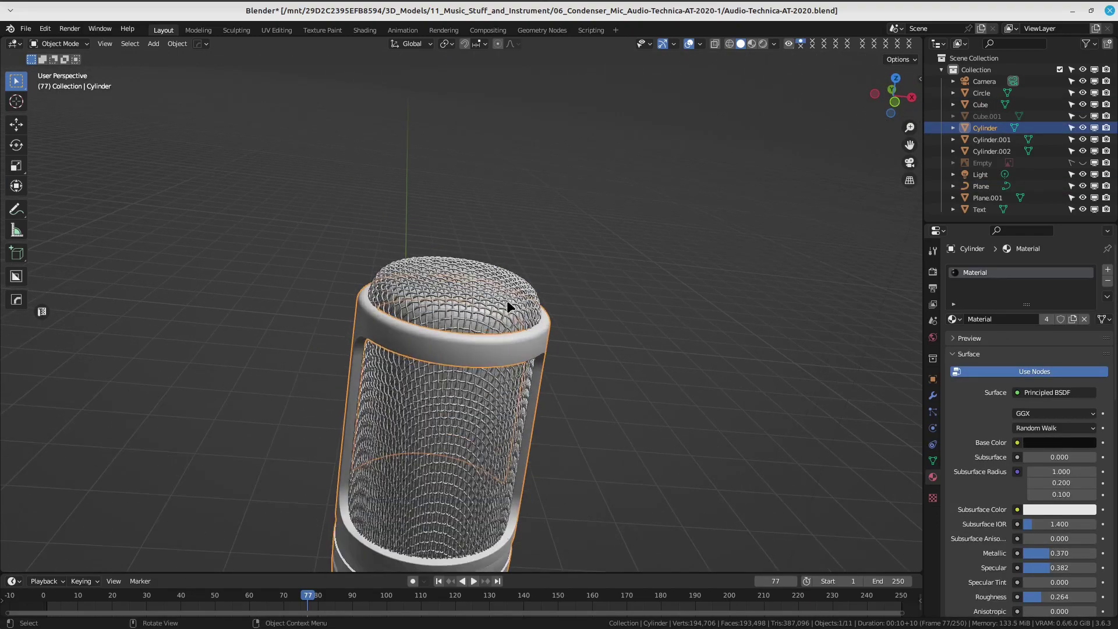
click(596, 309)
scroll(536, 322, up, 3)
click(495, 309)
key(KP_Decimal)
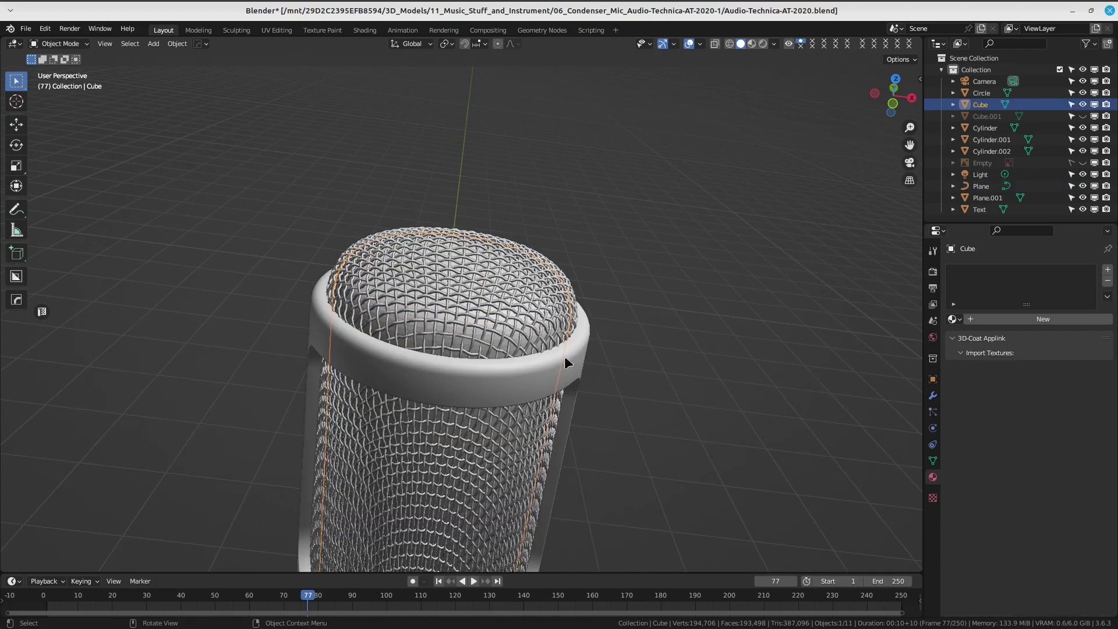
middle_drag(701, 342, 582, 327)
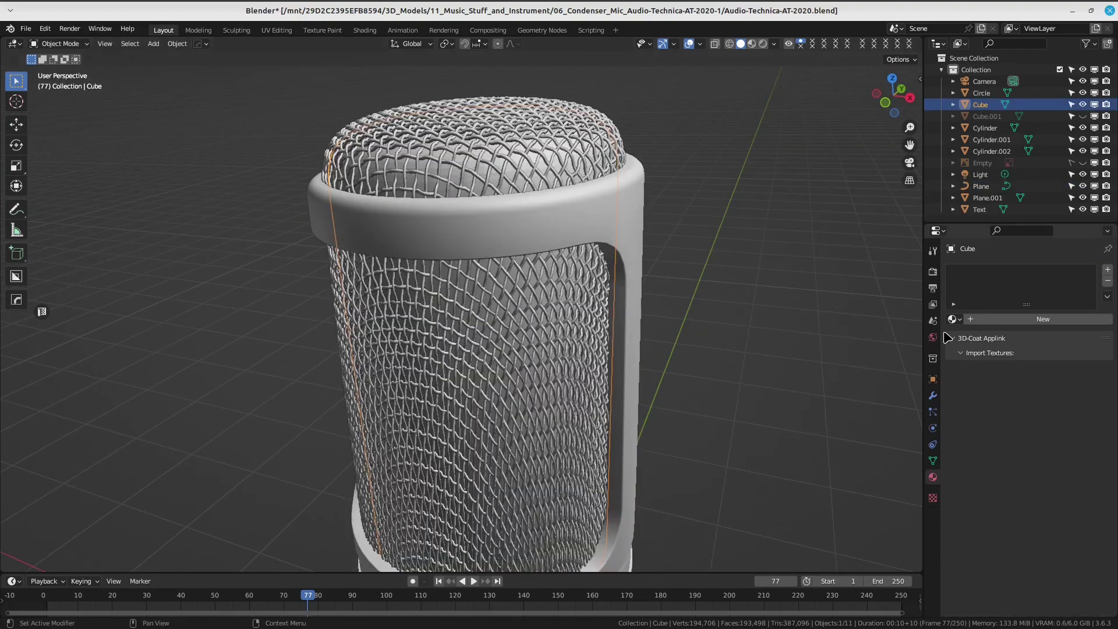
Create new Material.003 for the inner Cube and preview materials in the viewport.
click(978, 320)
middle_drag(693, 309, 669, 302)
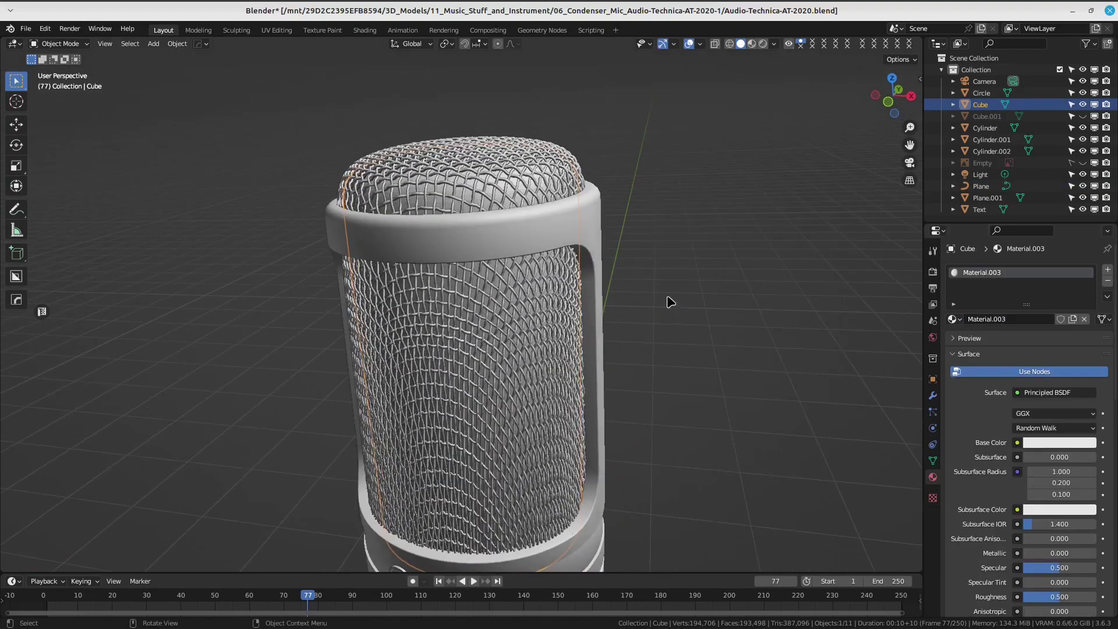
click(755, 44)
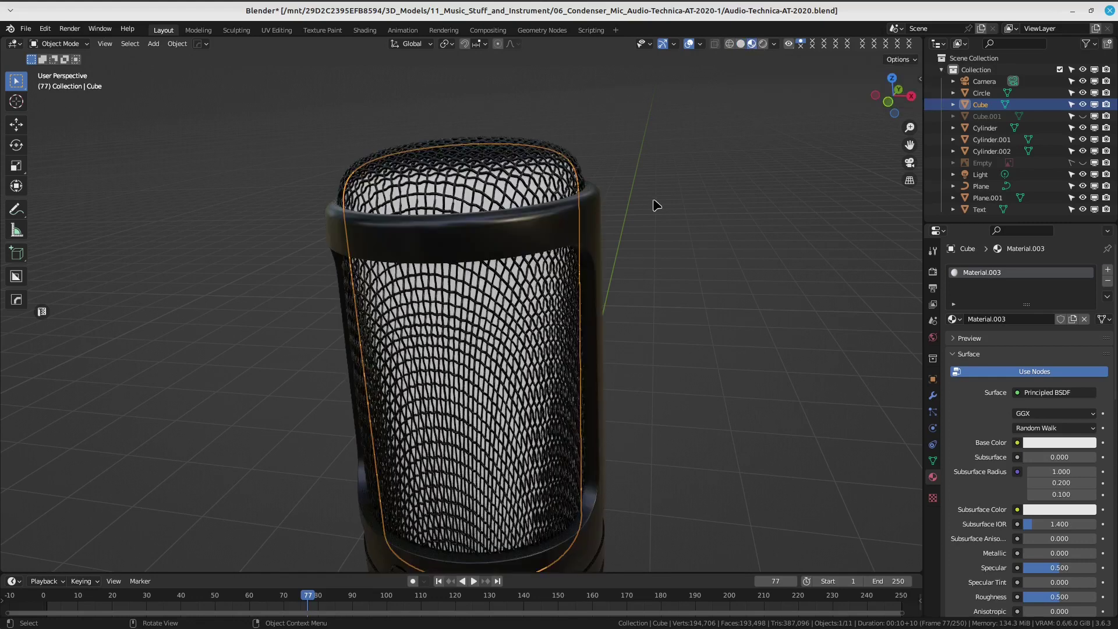
scroll(1012, 434, down, 1)
Darken Material.003's base colour to value 0.020, then bring up the list of modifiers to add.
click(1086, 420)
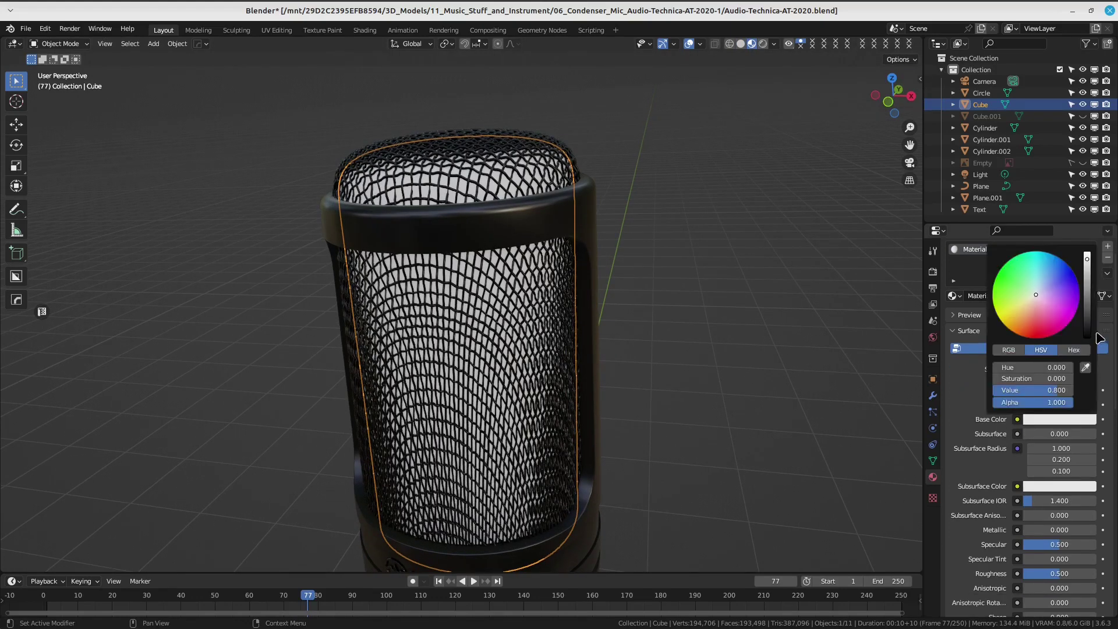
click(1087, 333)
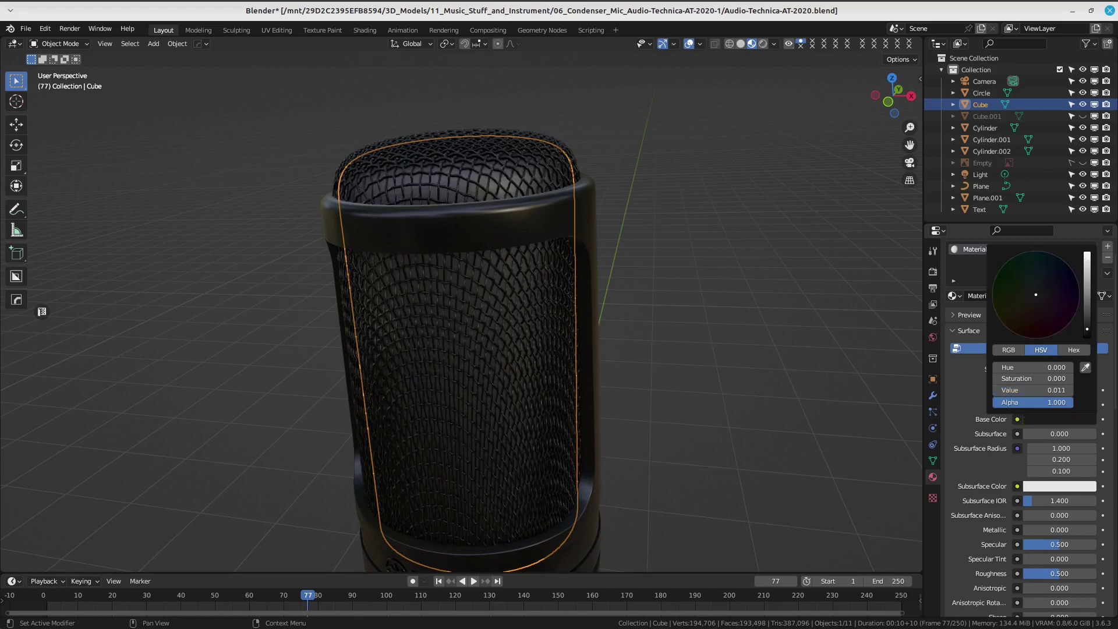
drag(1087, 329, 1087, 325)
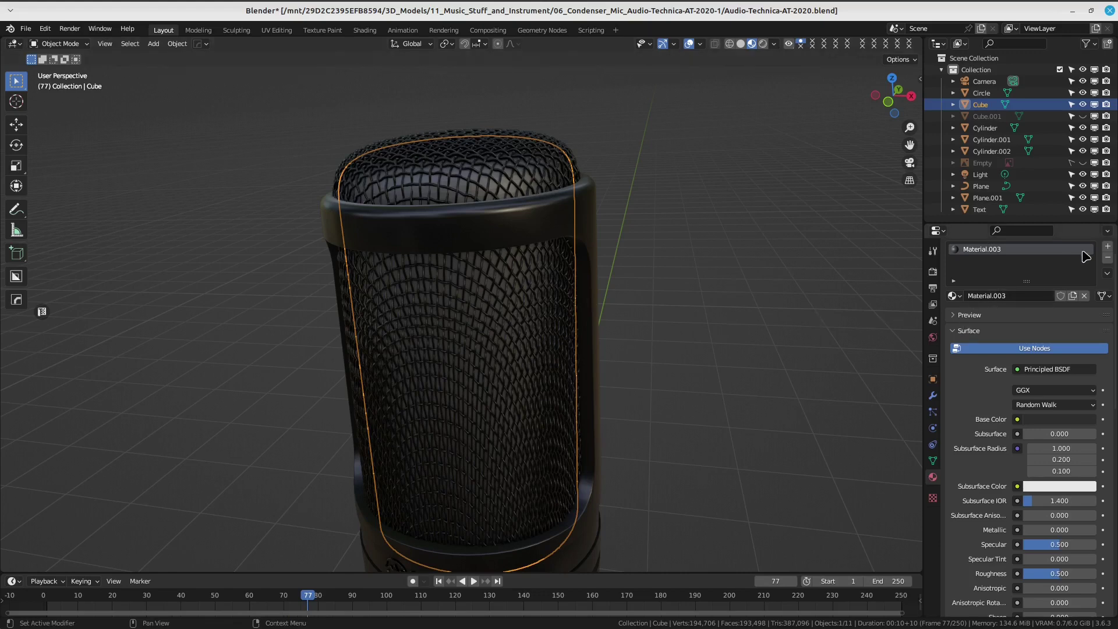
click(933, 396)
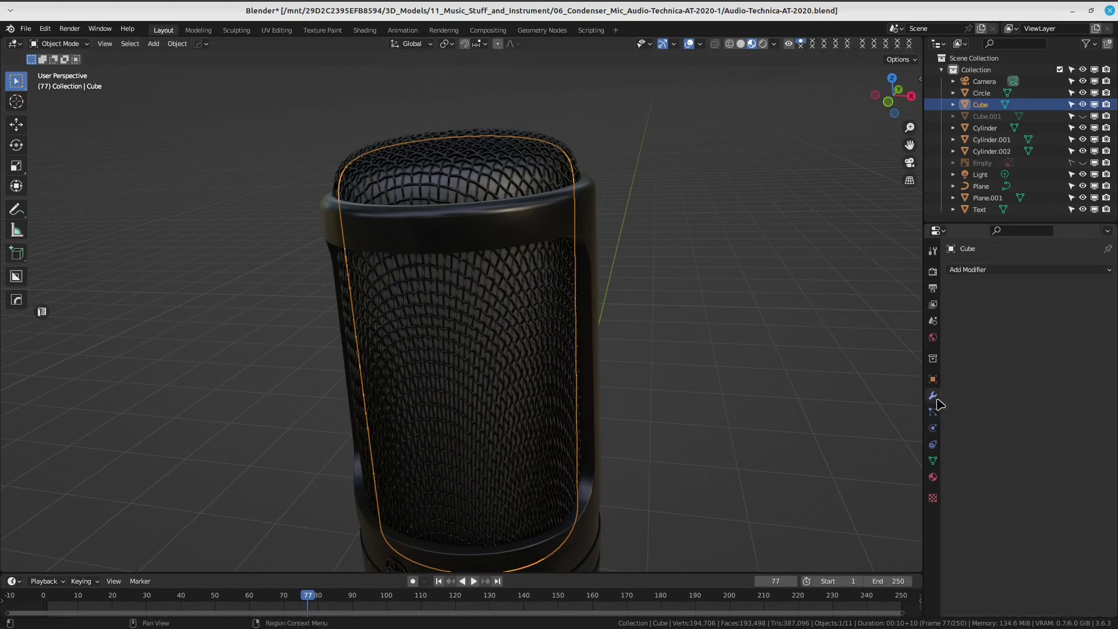
click(1066, 272)
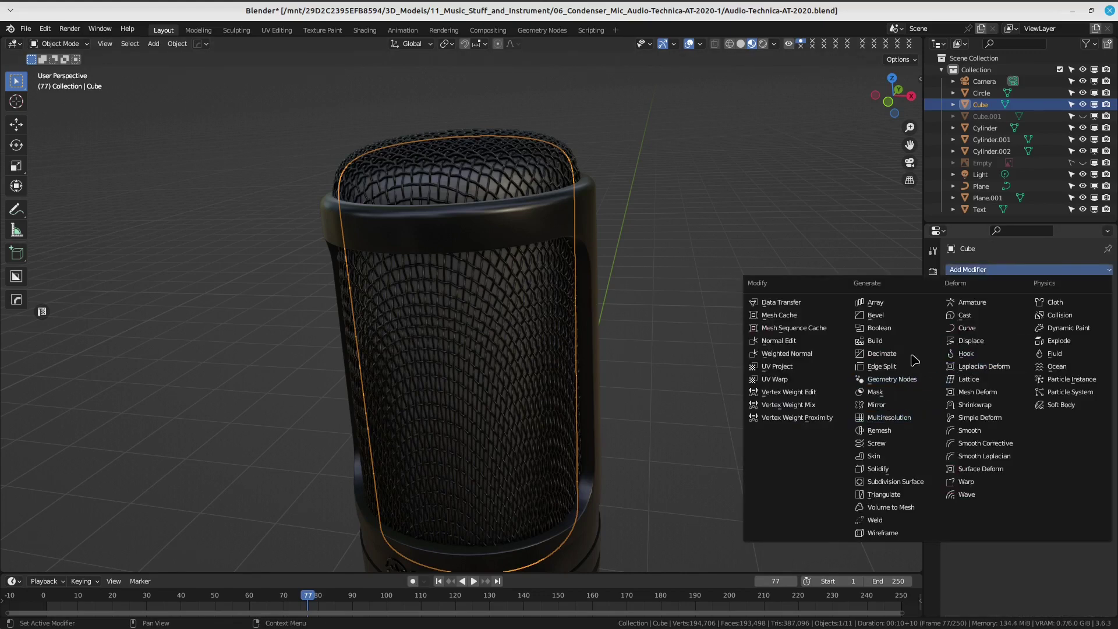
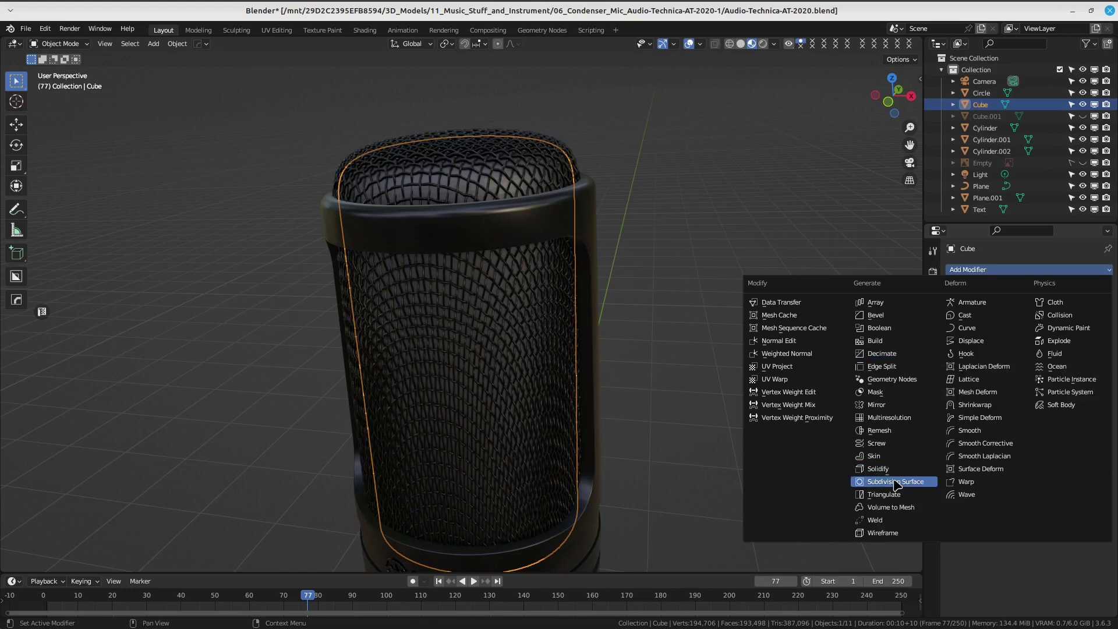
Turn off Optimal Display on the Cube's Subdivision modifier and view the grille in wireframe.
key(Return)
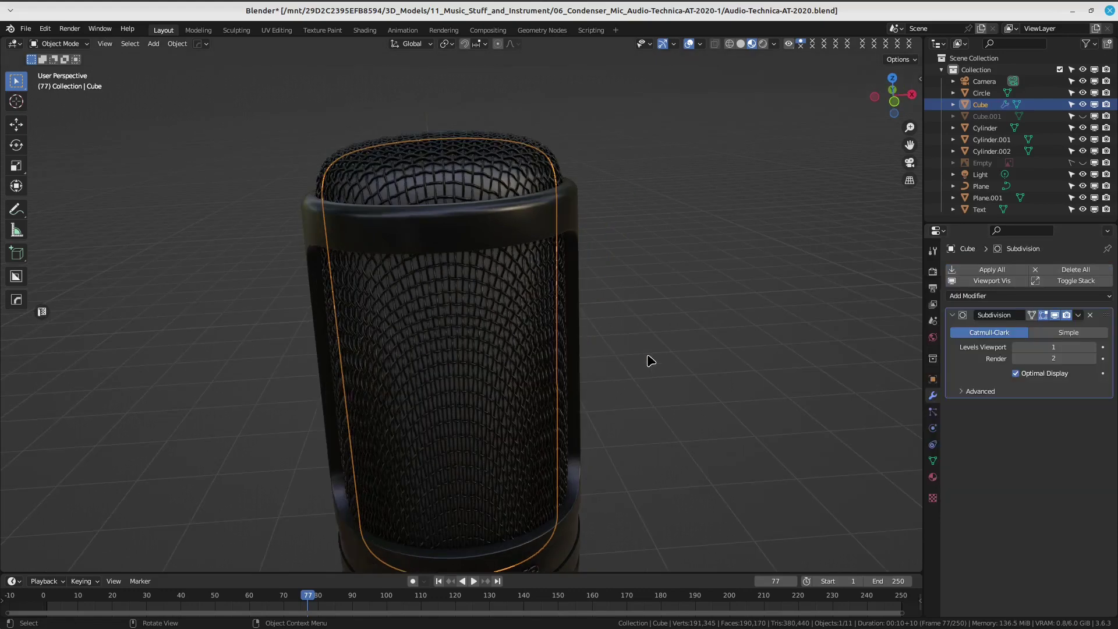
scroll(649, 362, up, 3)
scroll(600, 332, up, 3)
key(shift+z)
middle_drag(581, 335, 763, 402)
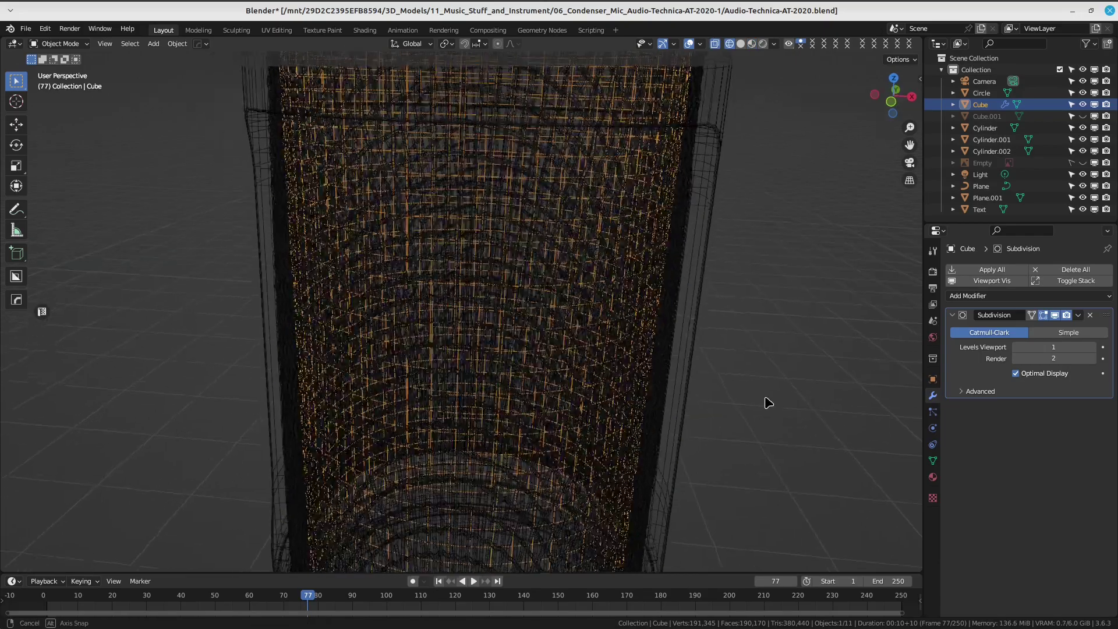
click(1016, 373)
scroll(741, 369, down, 3)
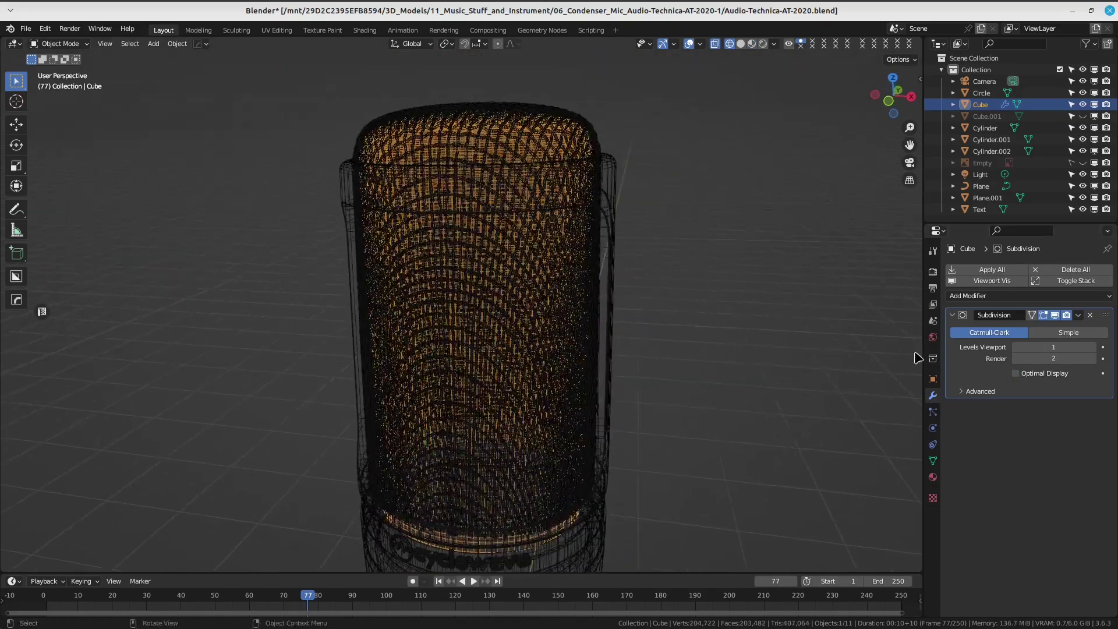
scroll(633, 313, up, 3)
scroll(633, 314, up, 2)
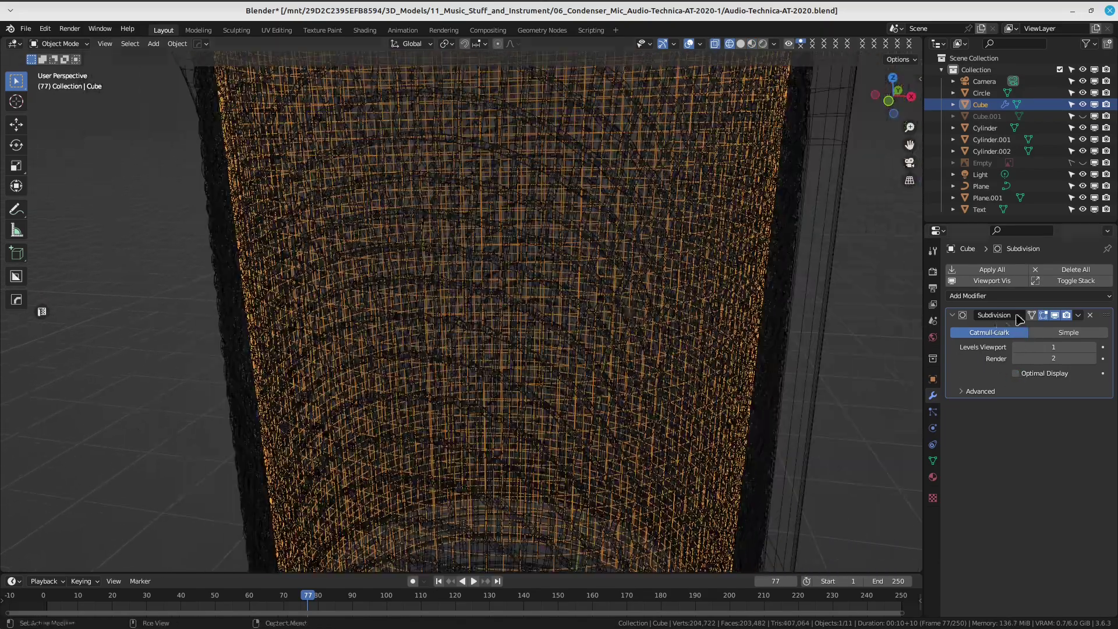
scroll(701, 313, down, 3)
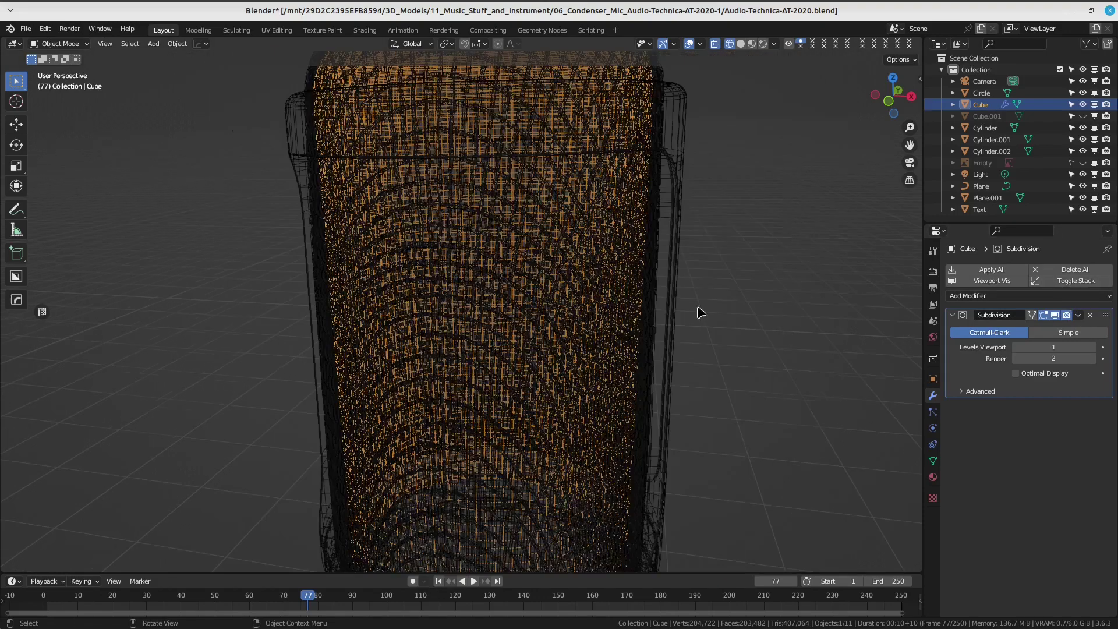
scroll(760, 323, down, 2)
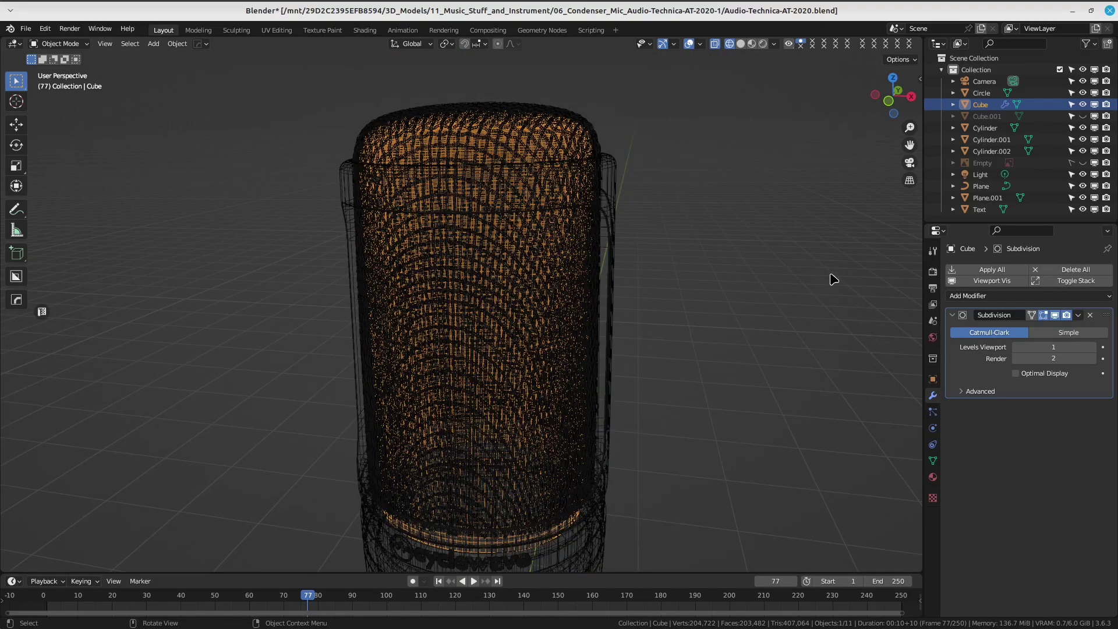
Delete Cube.001 from the Outliner and reselect the grille Cube.
right_click(993, 116)
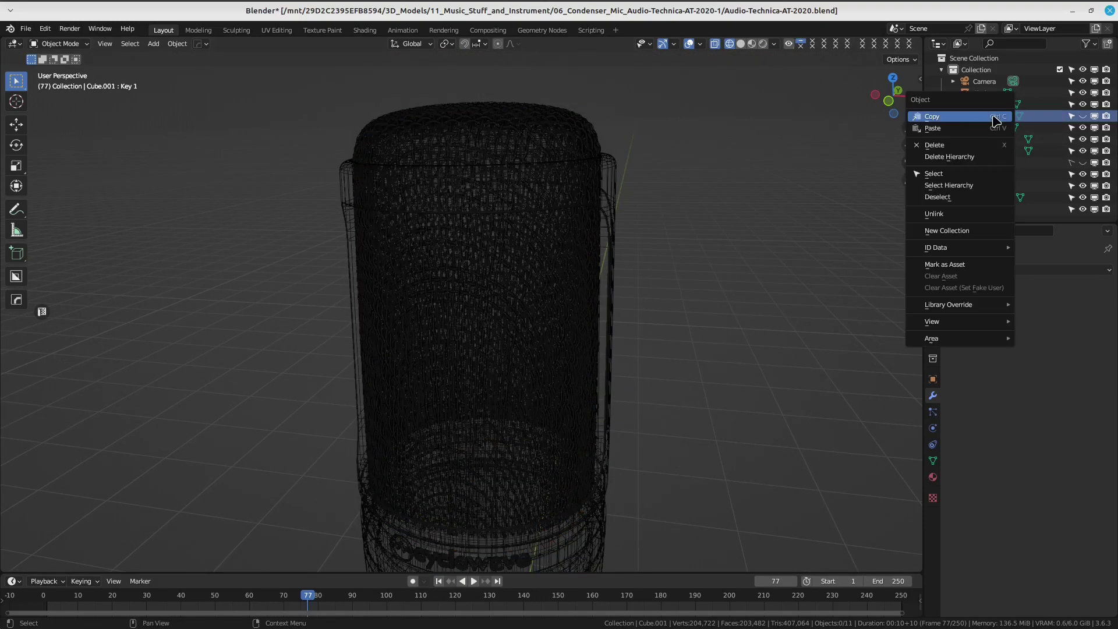
click(962, 145)
click(516, 182)
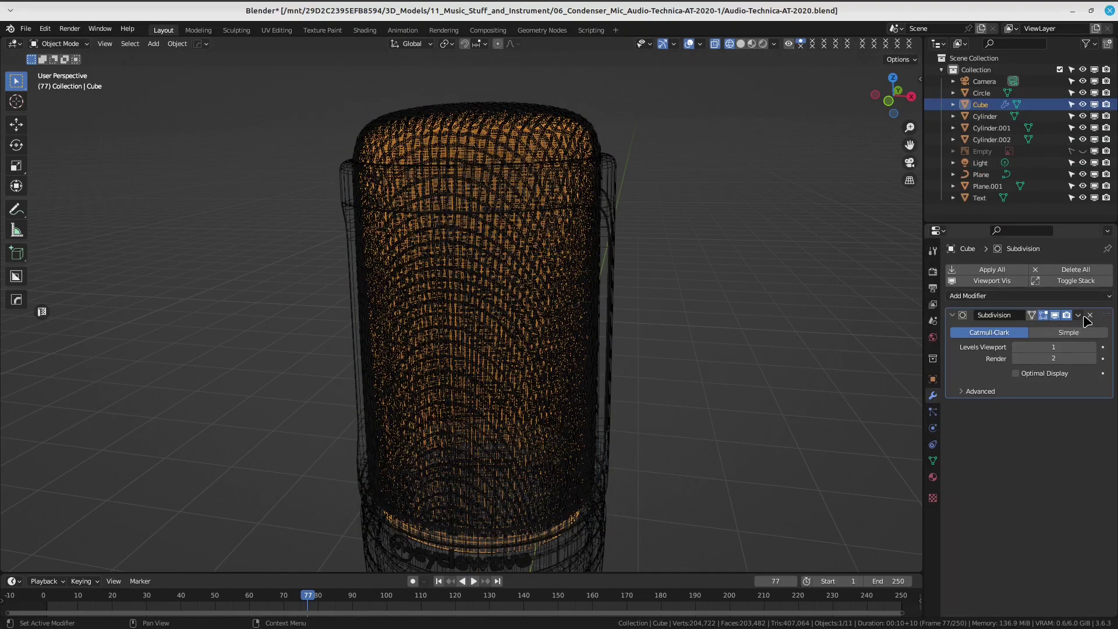
click(959, 316)
click(987, 296)
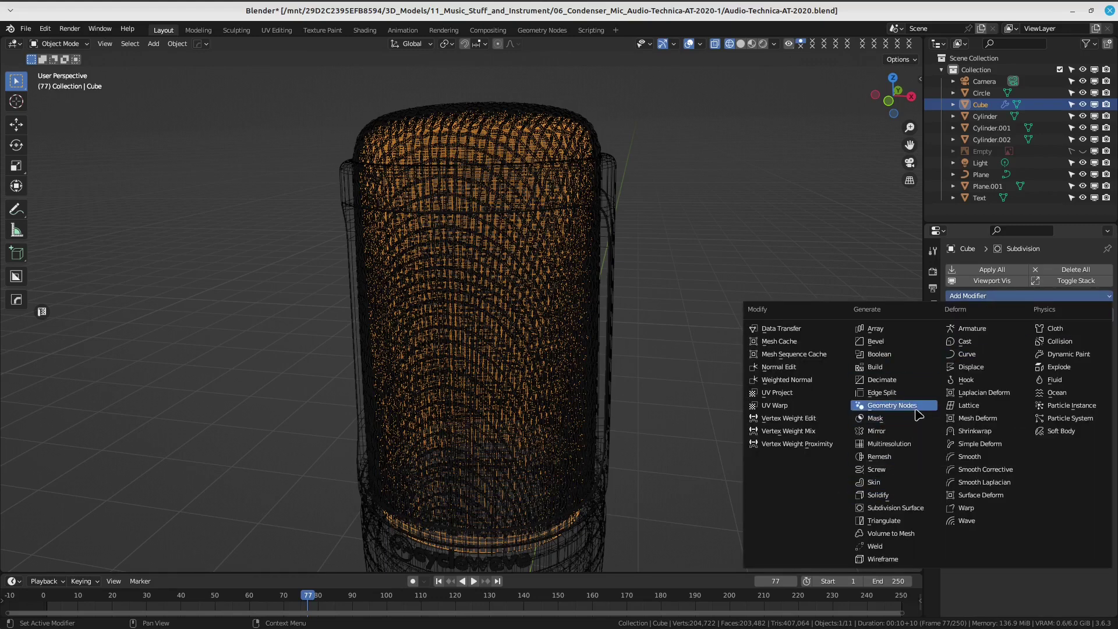
Add Triangulate and Wireframe modifiers to the grille Cube and switch to solid shading.
click(909, 521)
click(1012, 297)
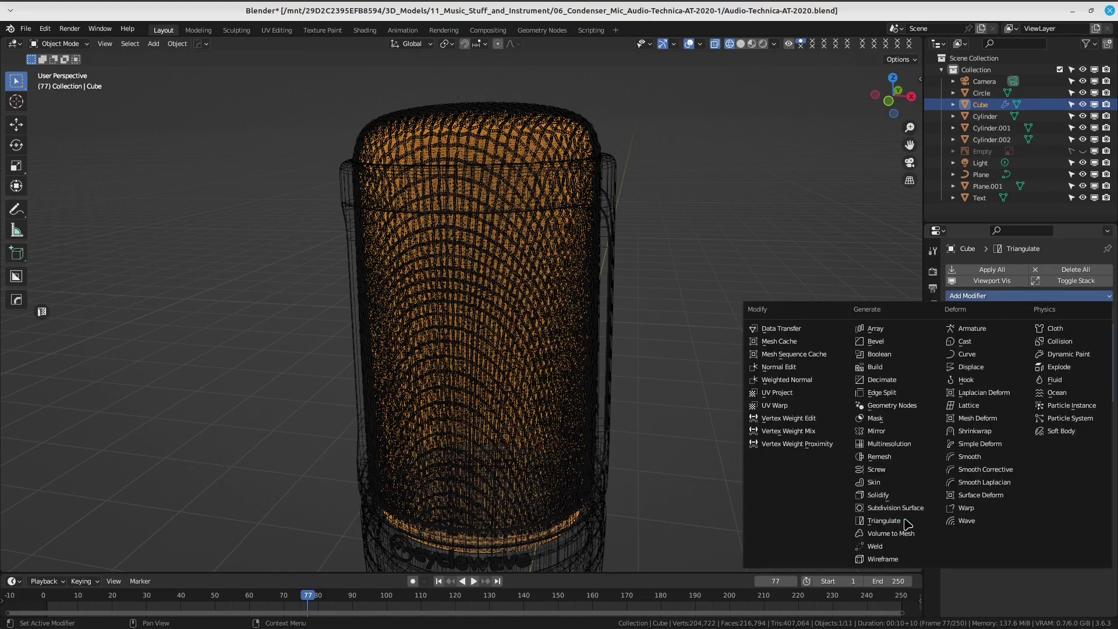
click(901, 560)
key(z)
click(861, 421)
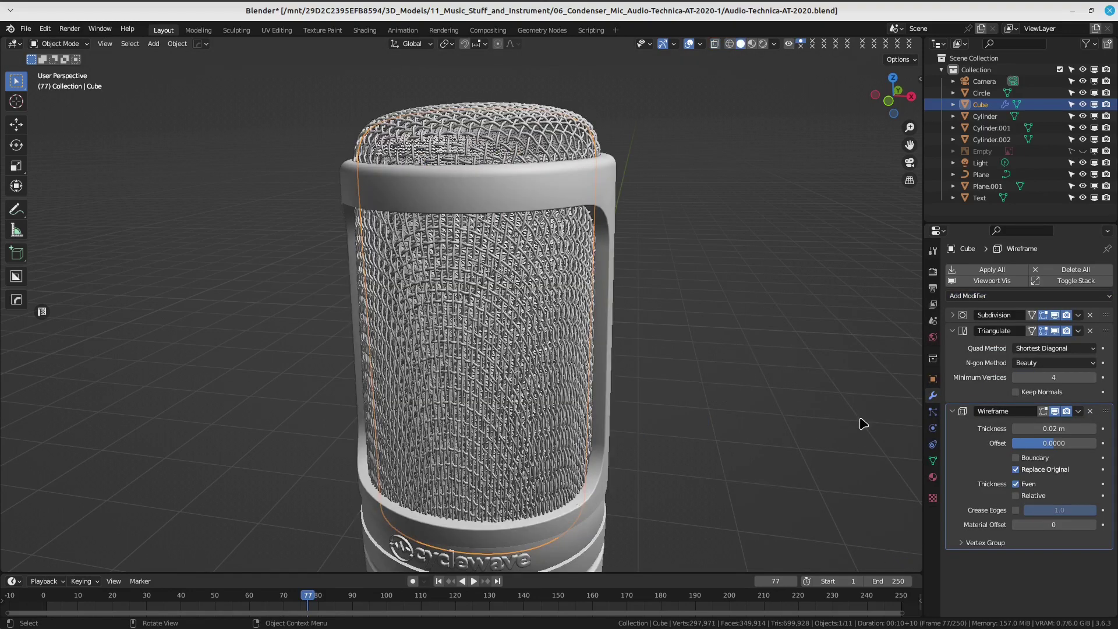
scroll(659, 348, up, 3)
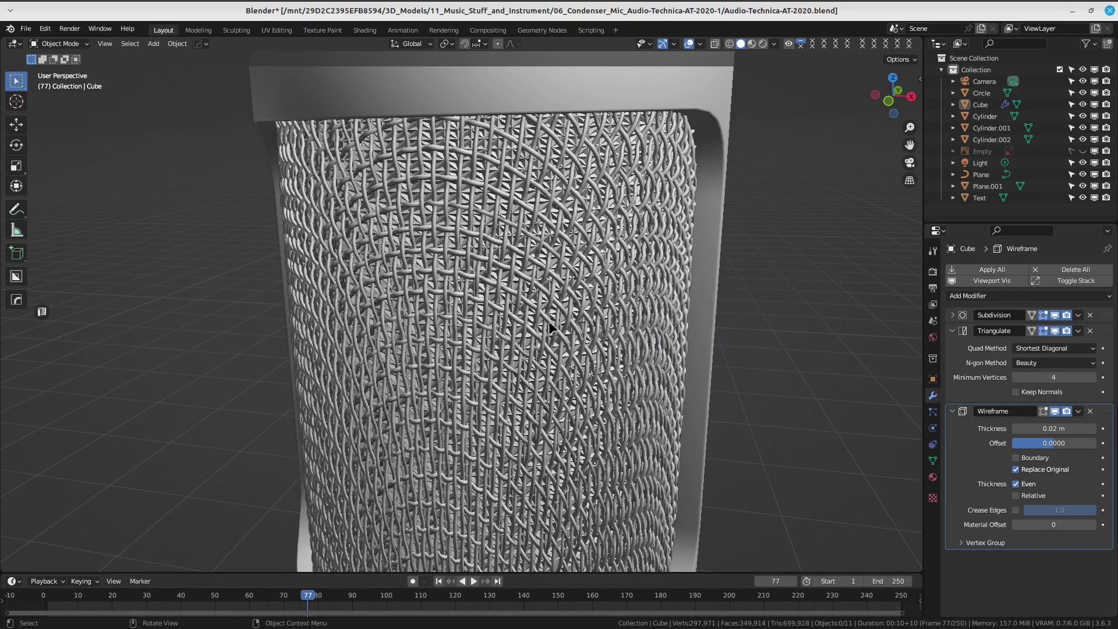
scroll(549, 325, up, 5)
scroll(557, 262, up, 4)
click(561, 210)
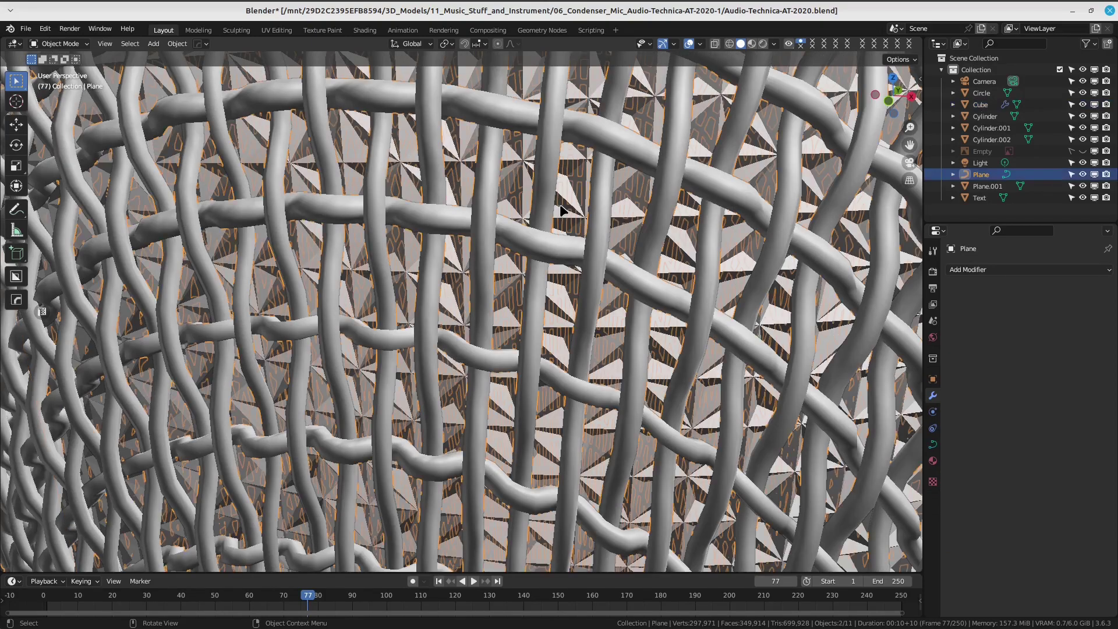
click(563, 211)
Lower the Wireframe modifier thickness to 0.01 m, then to 0.005 m.
scroll(540, 286, down, 8)
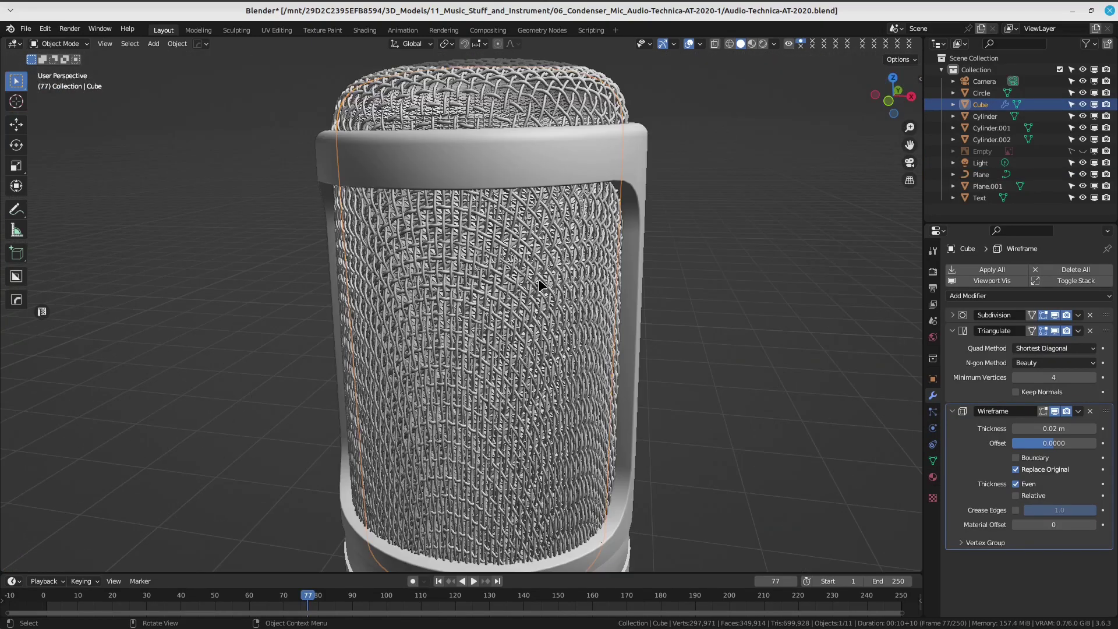
scroll(540, 285, up, 4)
scroll(540, 285, up, 4)
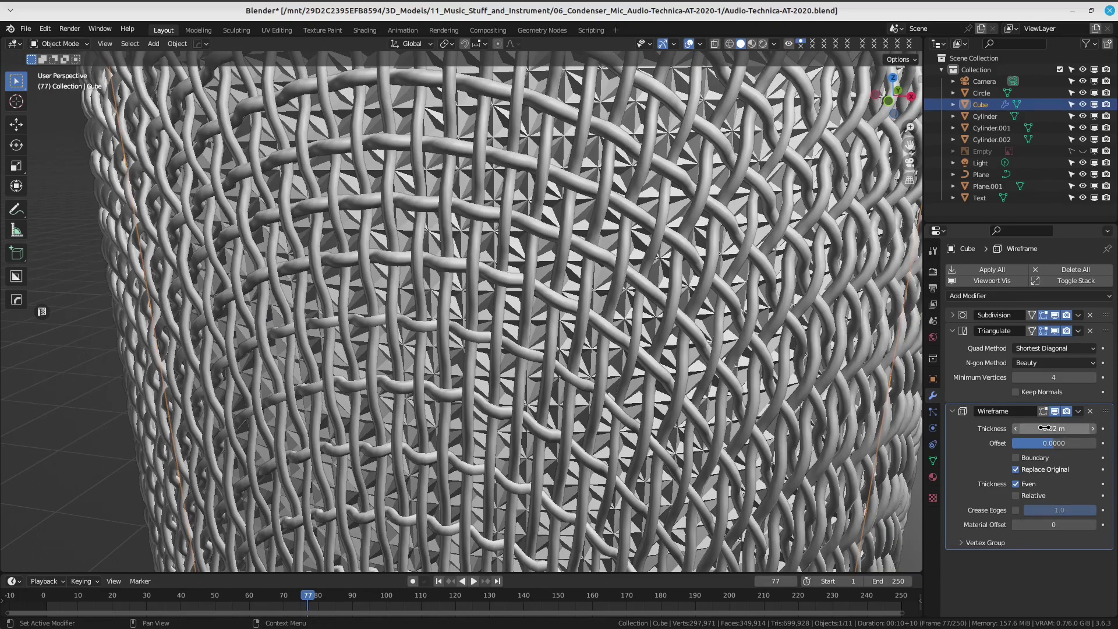
click(1046, 428)
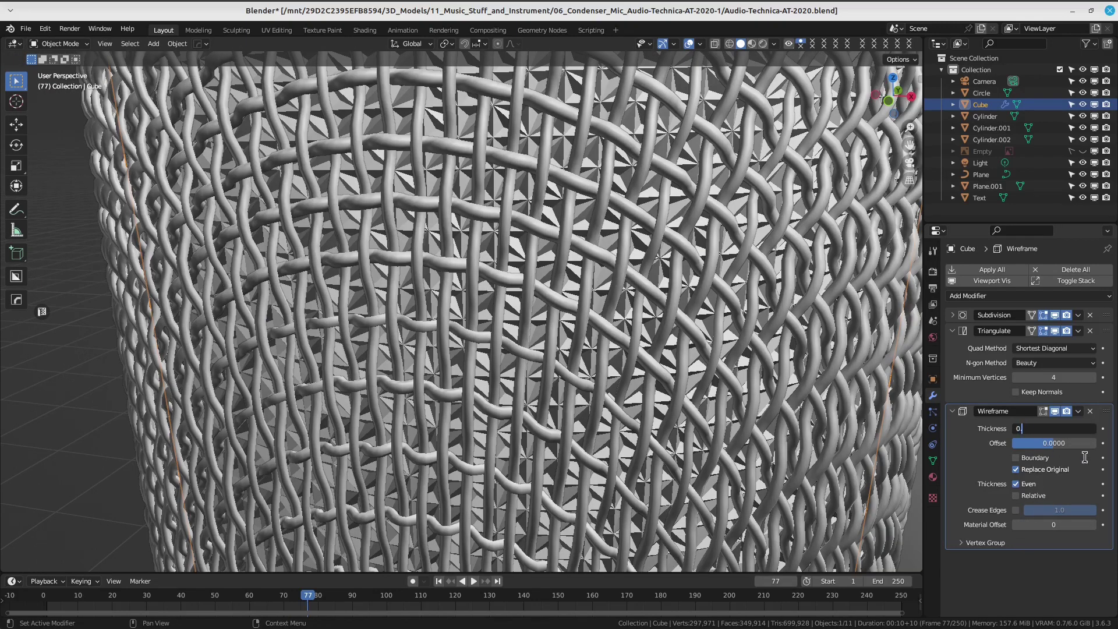
text(.01)
key(Return)
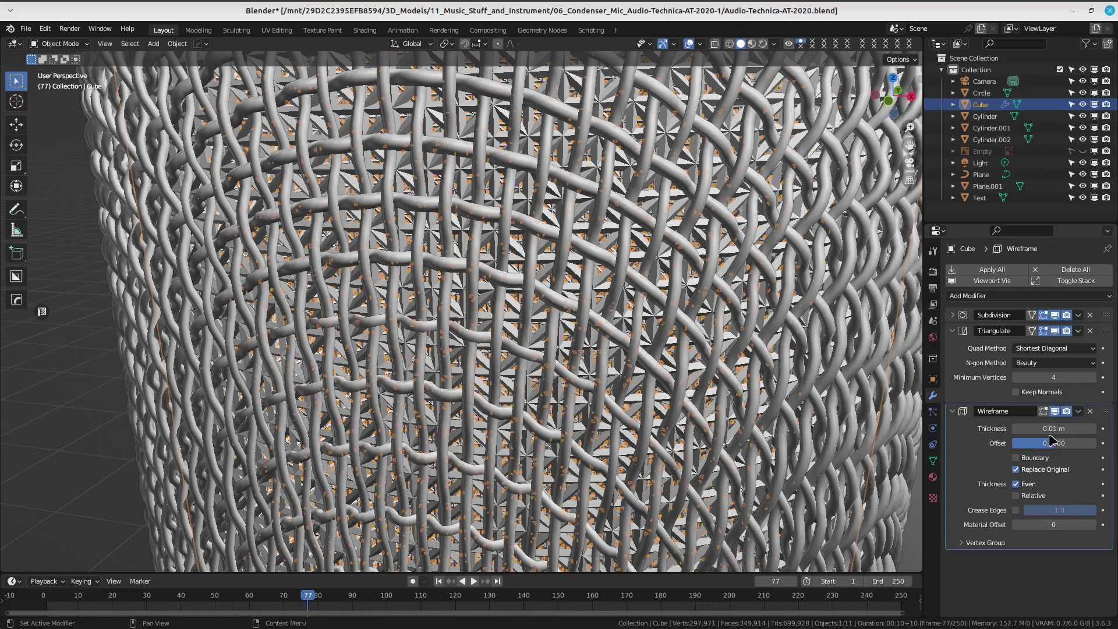
click(1053, 428)
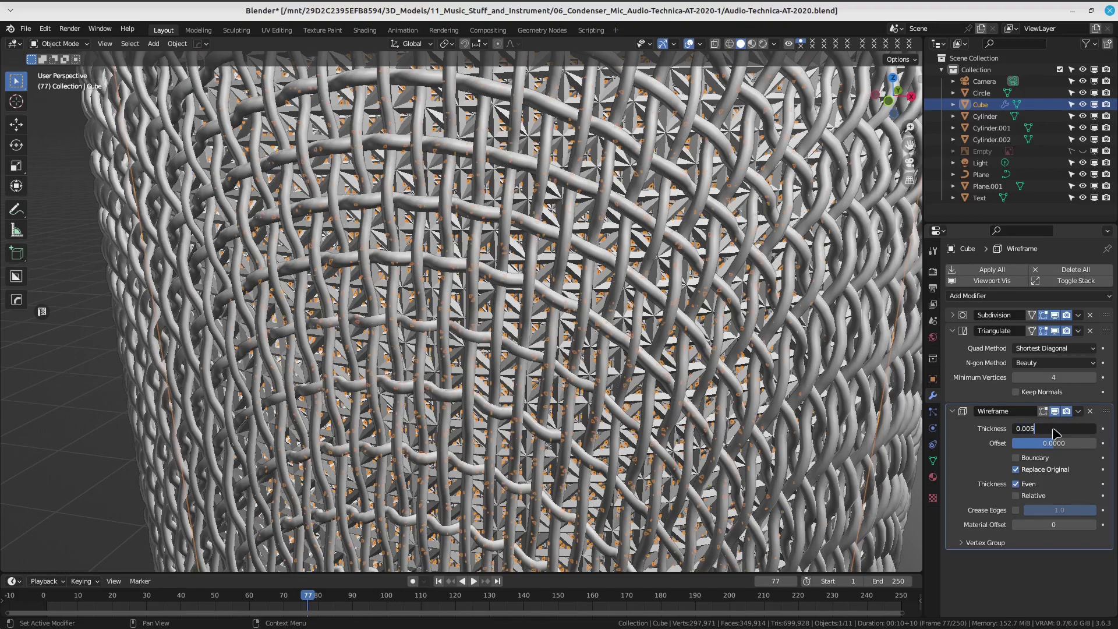
key(Return)
scroll(855, 368, down, 2)
scroll(855, 368, down, 1)
scroll(759, 385, down, 1)
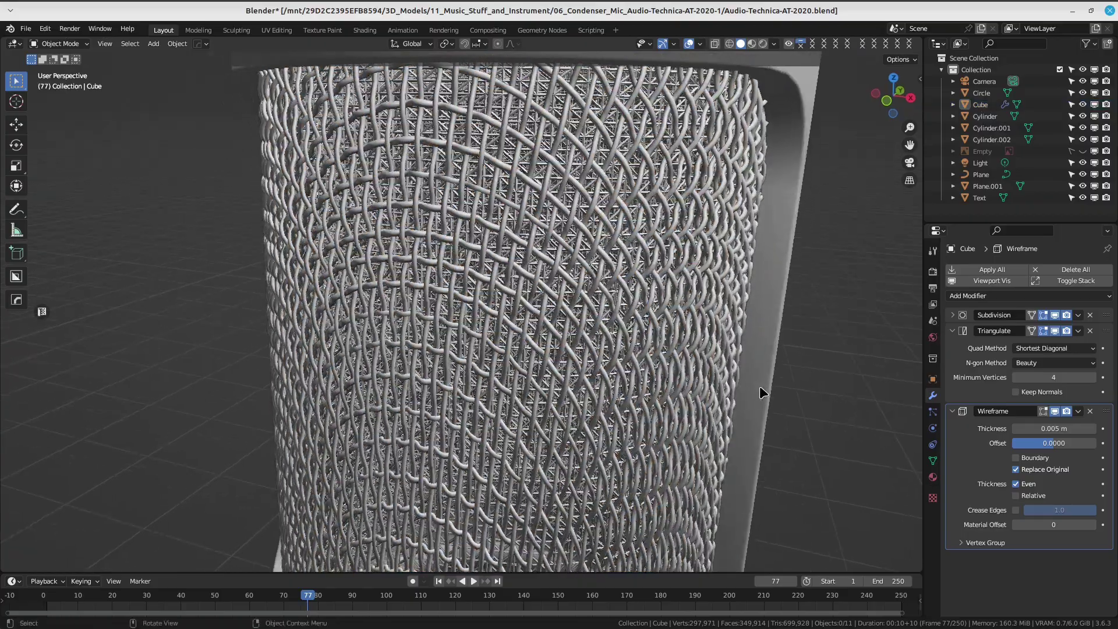
scroll(759, 386, down, 1)
mouse_move(621, 342)
middle_down()
mouse_move(666, 330)
mouse_move(607, 216)
middle_up()
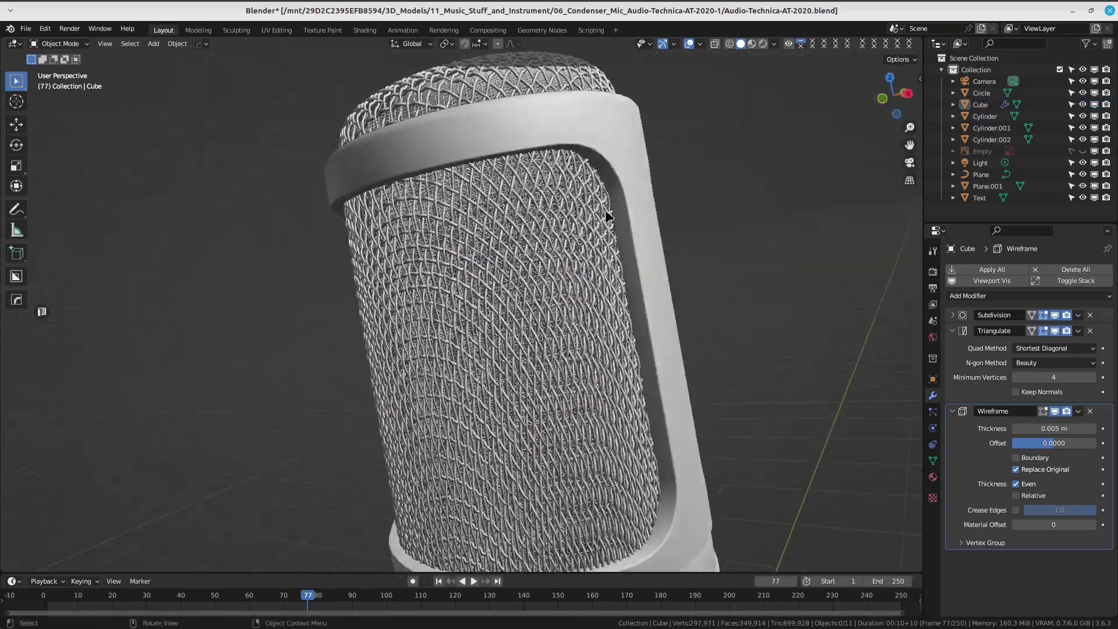
Select the grille Cube and show its material settings.
click(568, 179)
mouse_move(568, 179)
middle_down()
mouse_move(546, 249)
mouse_move(595, 232)
middle_up()
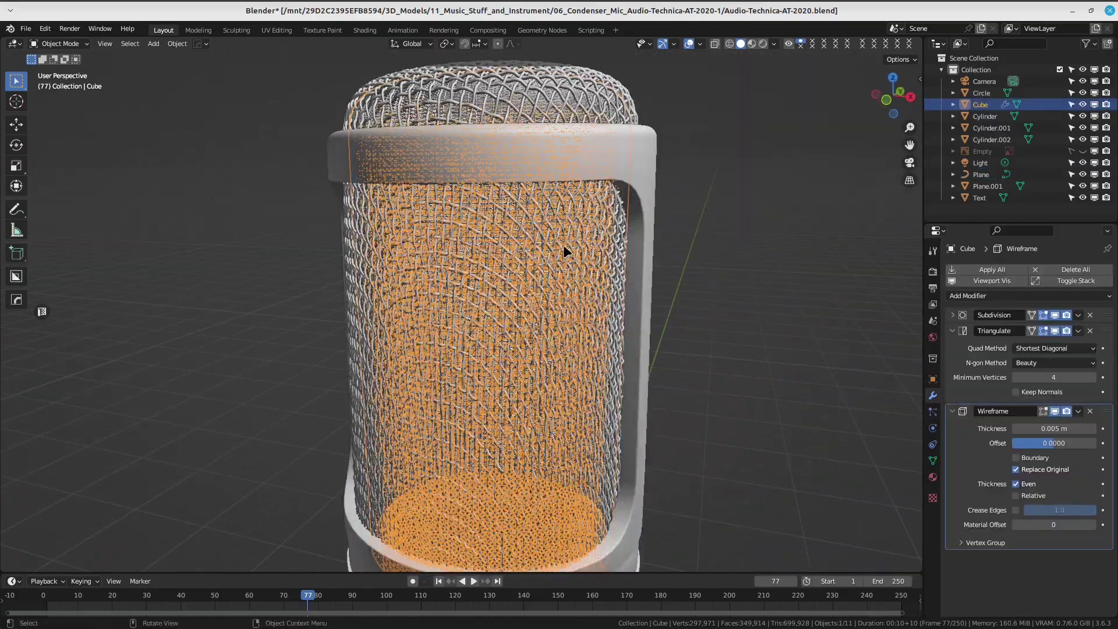
scroll(563, 251, up, 3)
scroll(563, 300, up, 1)
scroll(563, 301, up, 1)
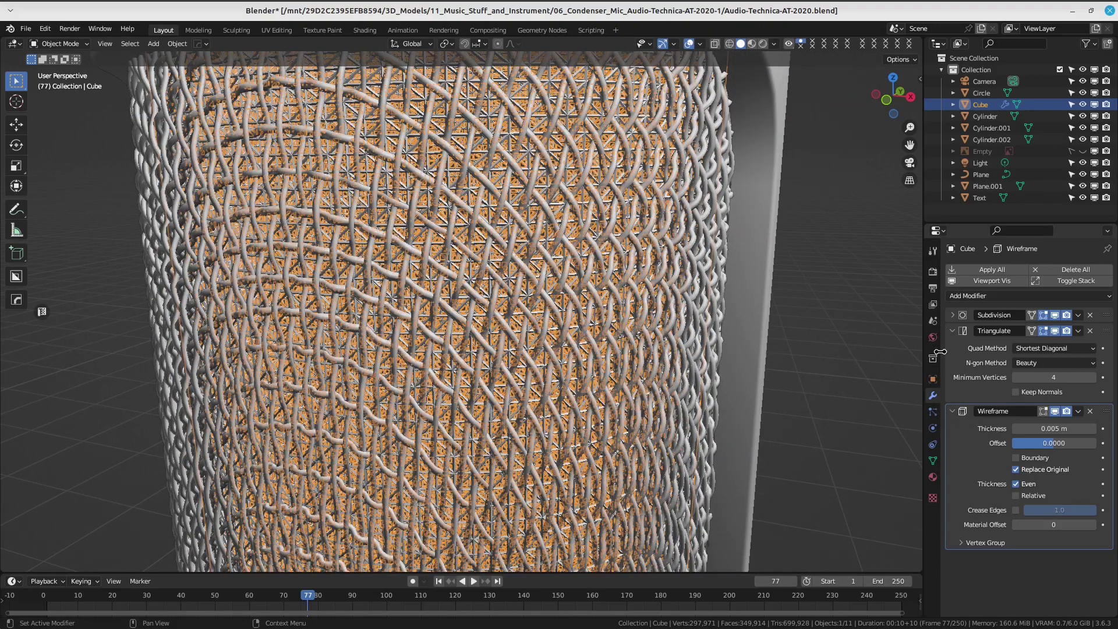
click(933, 477)
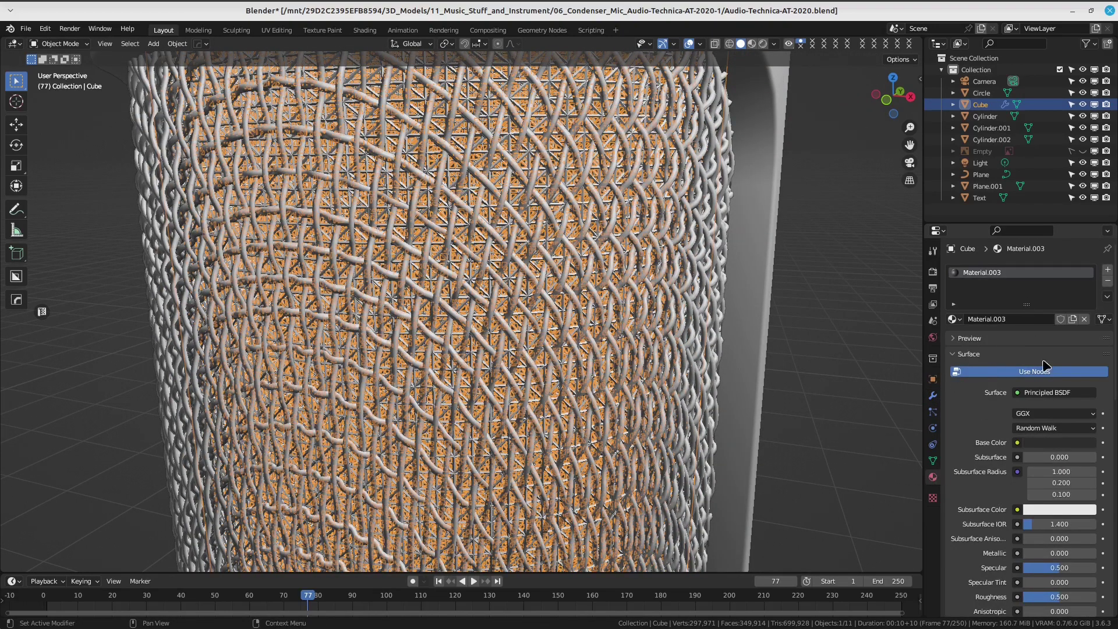
scroll(1046, 365, down, 2)
scroll(845, 364, down, 2)
scroll(838, 370, down, 4)
scroll(820, 370, down, 1)
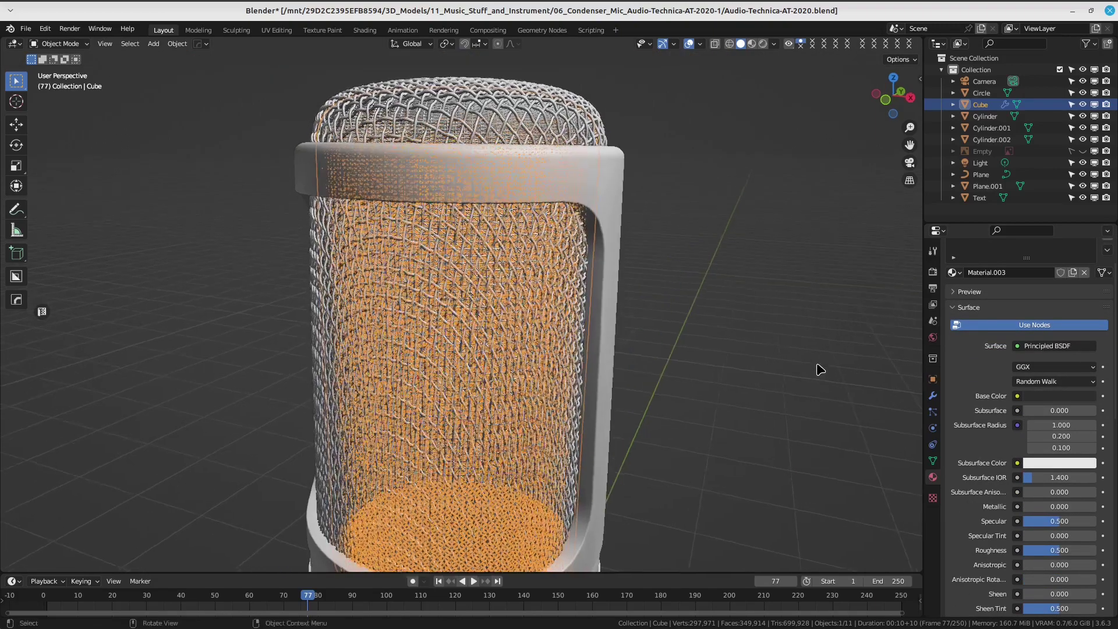
scroll(820, 369, down, 2)
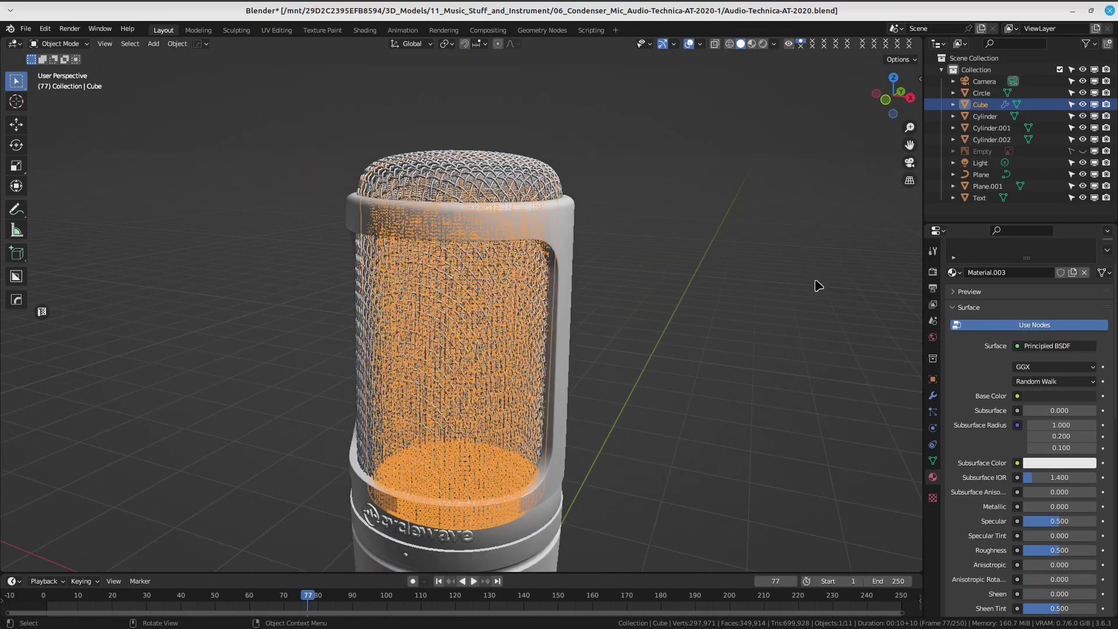
Switch to Material Preview and inspect the microphone head from several angles.
click(753, 44)
click(720, 210)
middle_drag(580, 391, 618, 331)
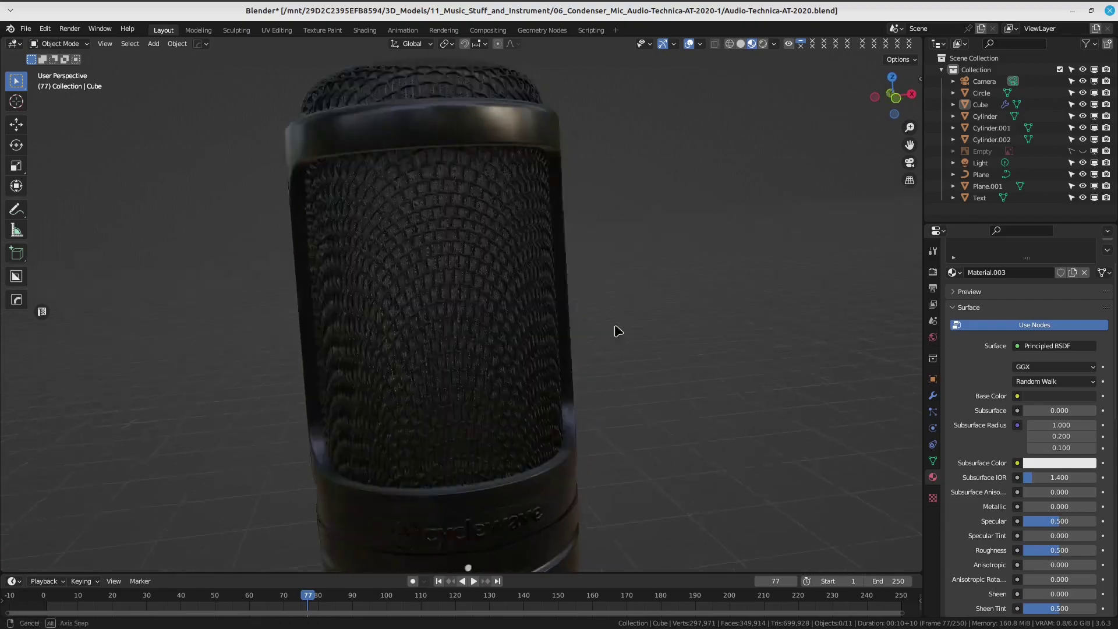
scroll(626, 327, up, 2)
scroll(641, 325, up, 2)
scroll(748, 326, up, 2)
scroll(699, 325, up, 3)
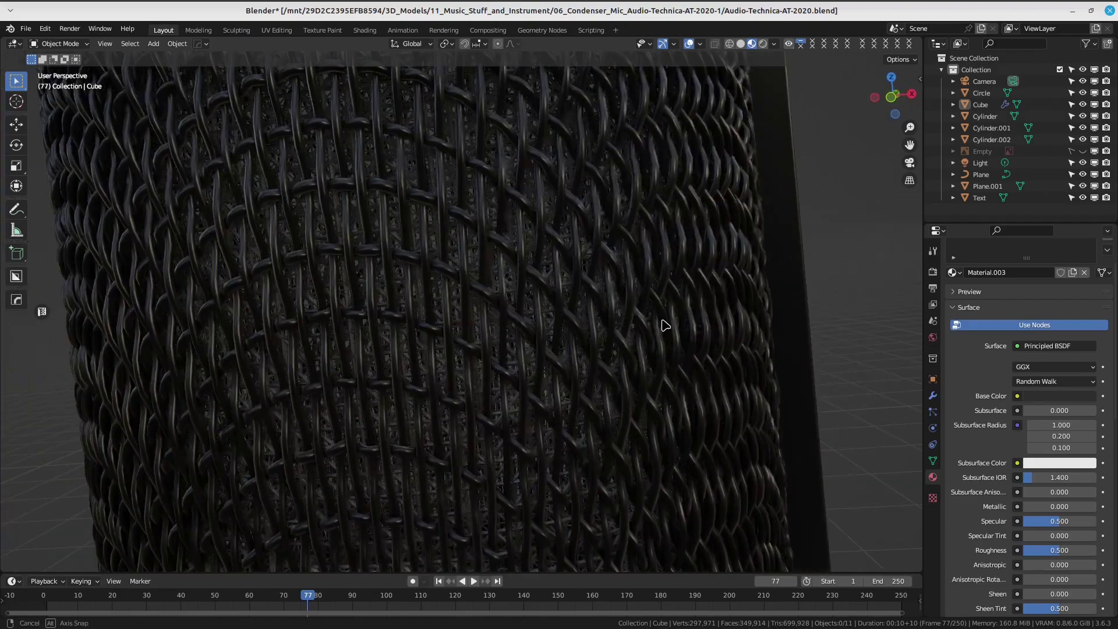
scroll(665, 325, down, 2)
scroll(666, 324, down, 3)
scroll(721, 299, down, 1)
scroll(600, 327, down, 2)
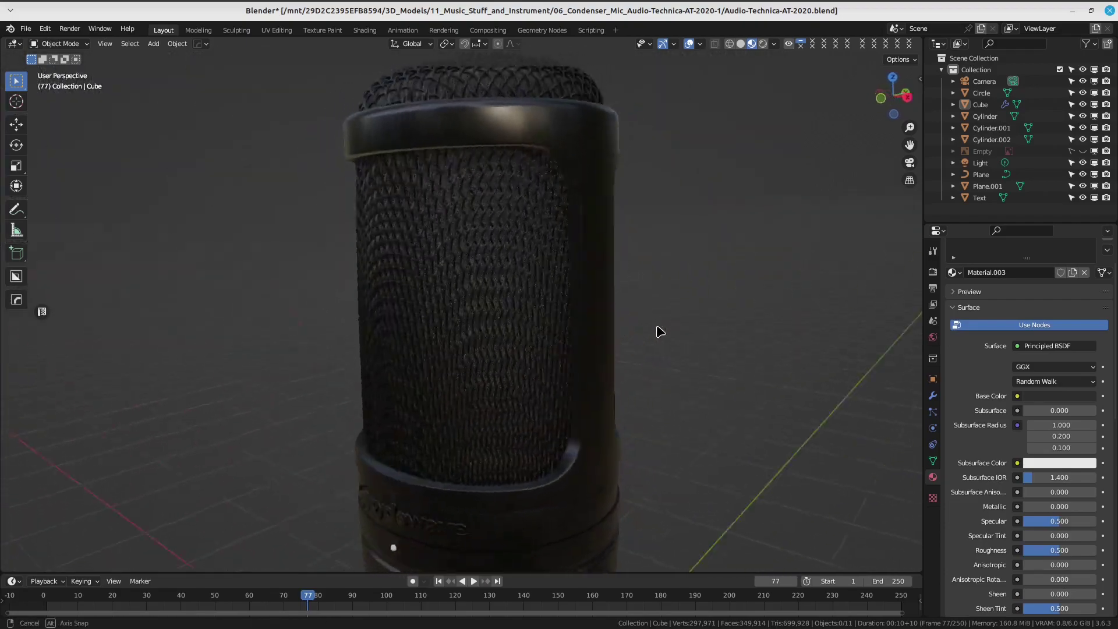
mouse_move(660, 332)
middle_down()
mouse_move(731, 320)
mouse_move(689, 320)
mouse_move(674, 337)
mouse_move(787, 338)
mouse_move(667, 307)
mouse_move(544, 320)
mouse_move(497, 402)
mouse_move(612, 365)
middle_up()
scroll(612, 365, up, 2)
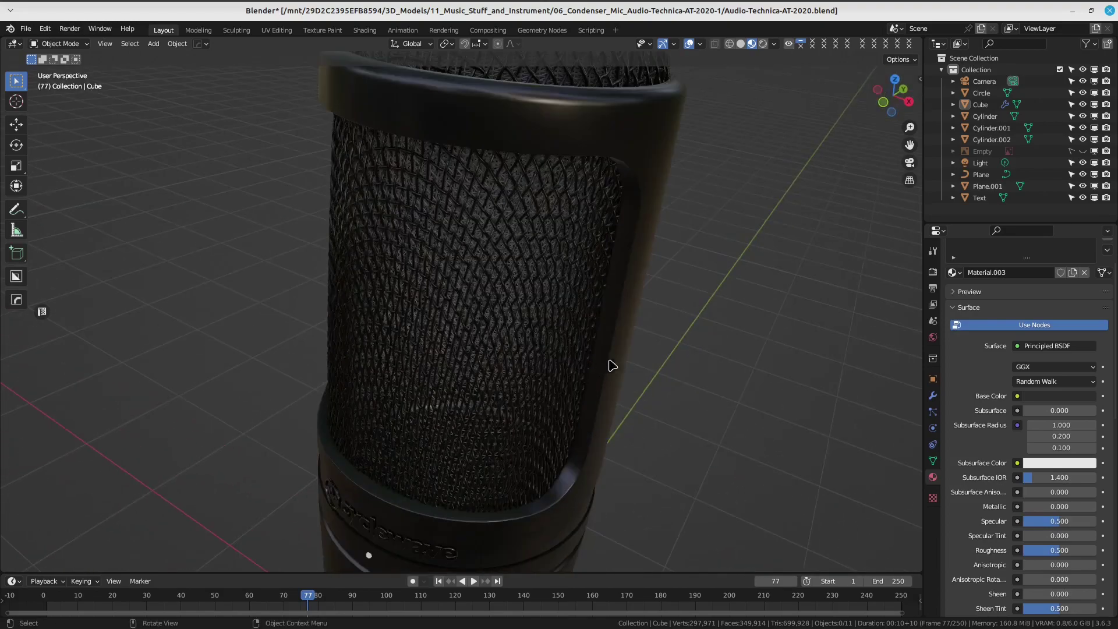
scroll(612, 365, up, 2)
scroll(612, 366, up, 2)
scroll(612, 365, up, 2)
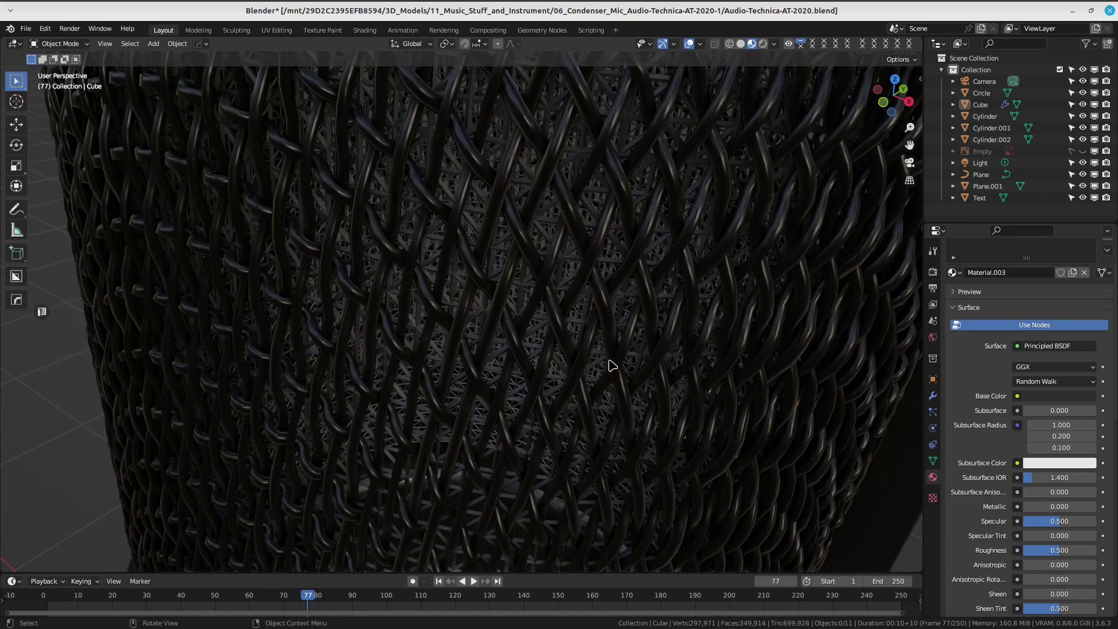
scroll(612, 365, down, 3)
scroll(509, 392, down, 2)
middle_drag(509, 392, 579, 367)
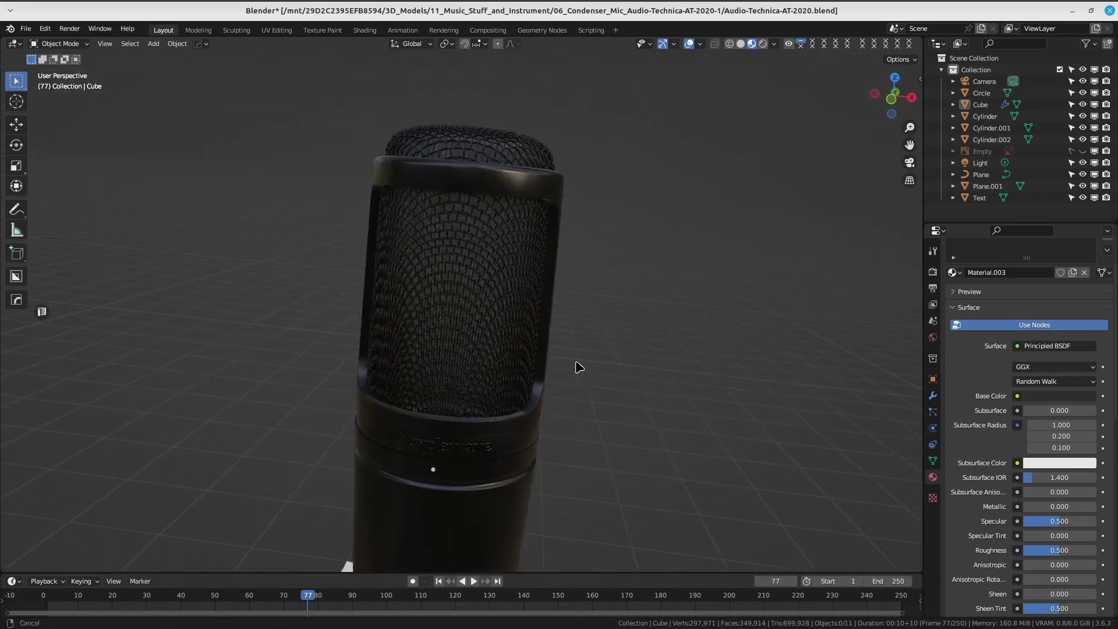
Check the inner grille's near-black base colour, then start saving with Ctrl+S.
click(501, 277)
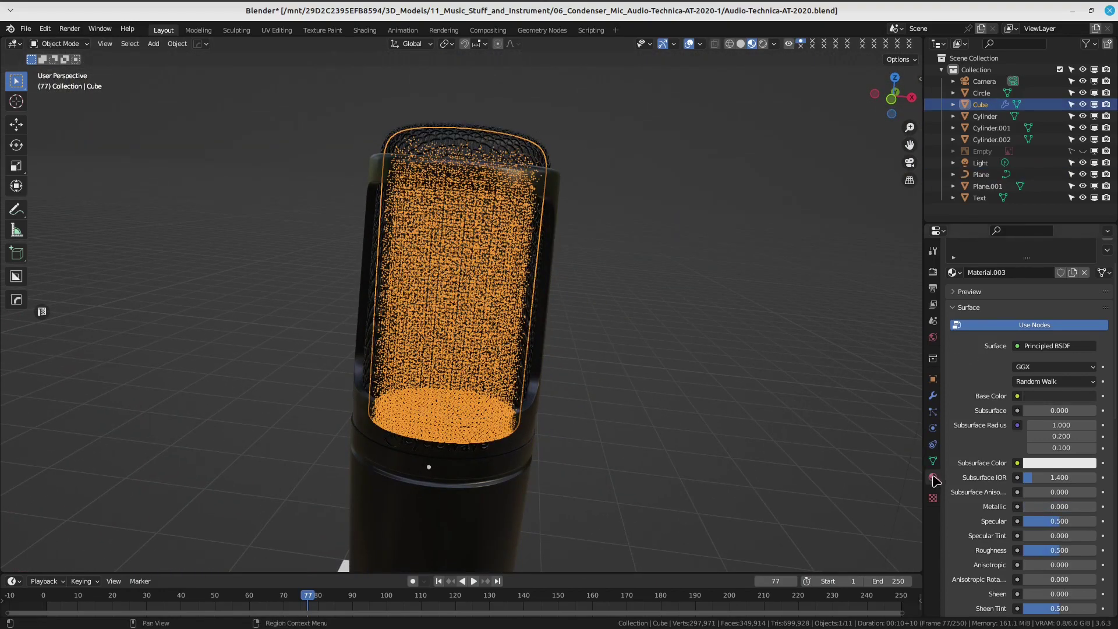
scroll(1011, 385, up, 2)
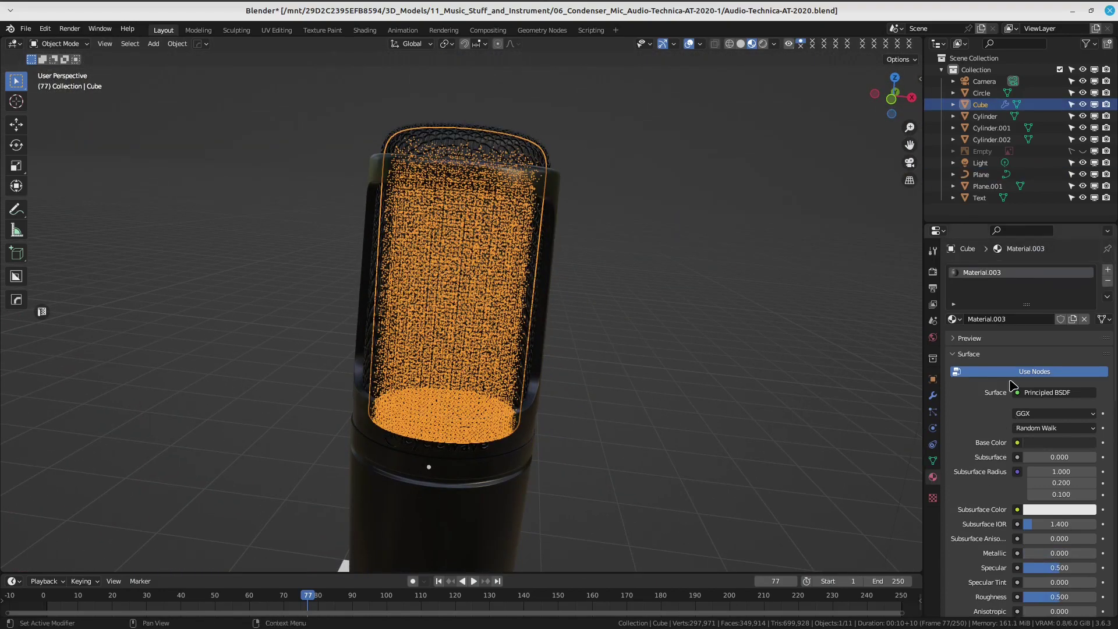
click(1065, 444)
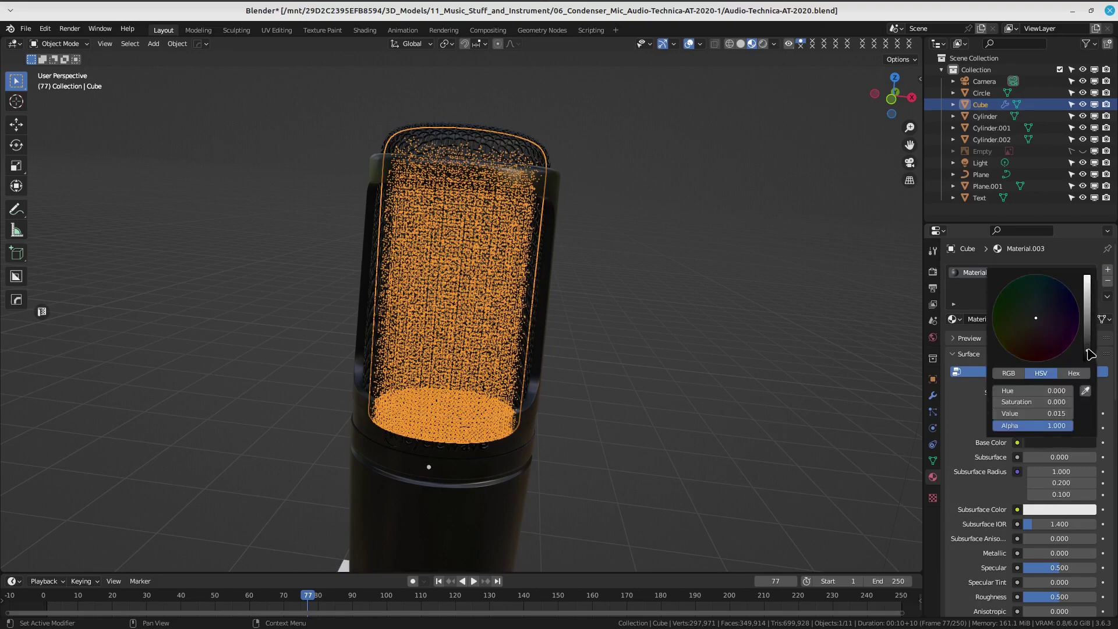
click(712, 327)
middle_drag(712, 328, 642, 275)
scroll(642, 275, up, 5)
mouse_move(735, 345)
middle_down()
mouse_move(711, 325)
mouse_move(609, 295)
mouse_move(681, 249)
mouse_move(631, 334)
mouse_move(695, 269)
middle_up()
scroll(637, 292, down, 3)
scroll(682, 249, down, 3)
key(ctrl+s)
Save the file, then hide the grille Plane and Cube to expose the empty head frame.
click(651, 231)
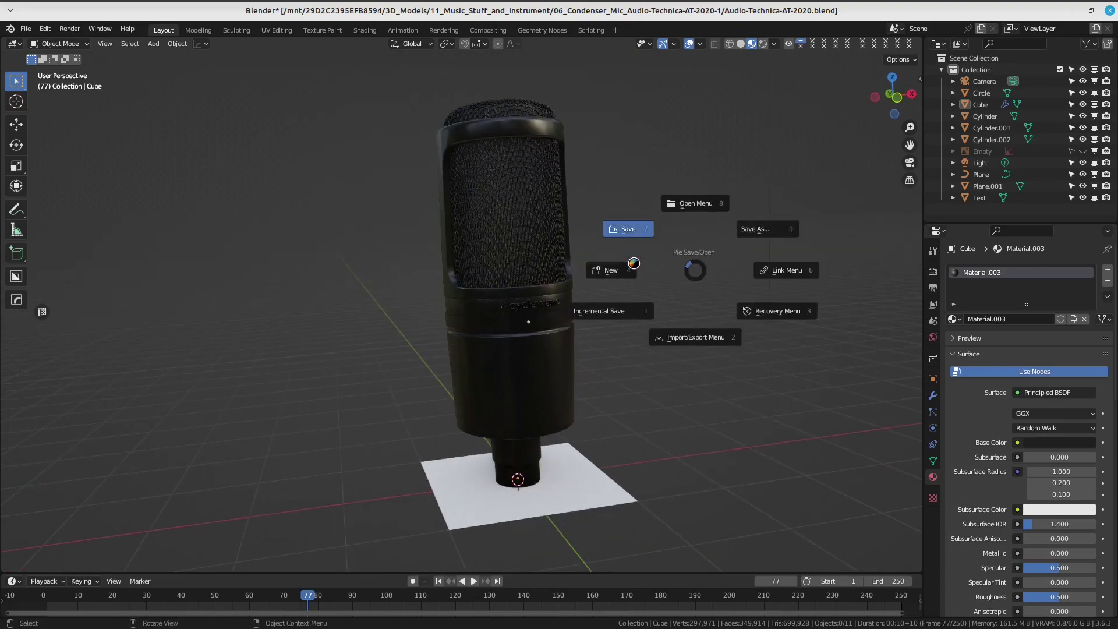
middle_drag(717, 325, 648, 344)
scroll(584, 327, up, 3)
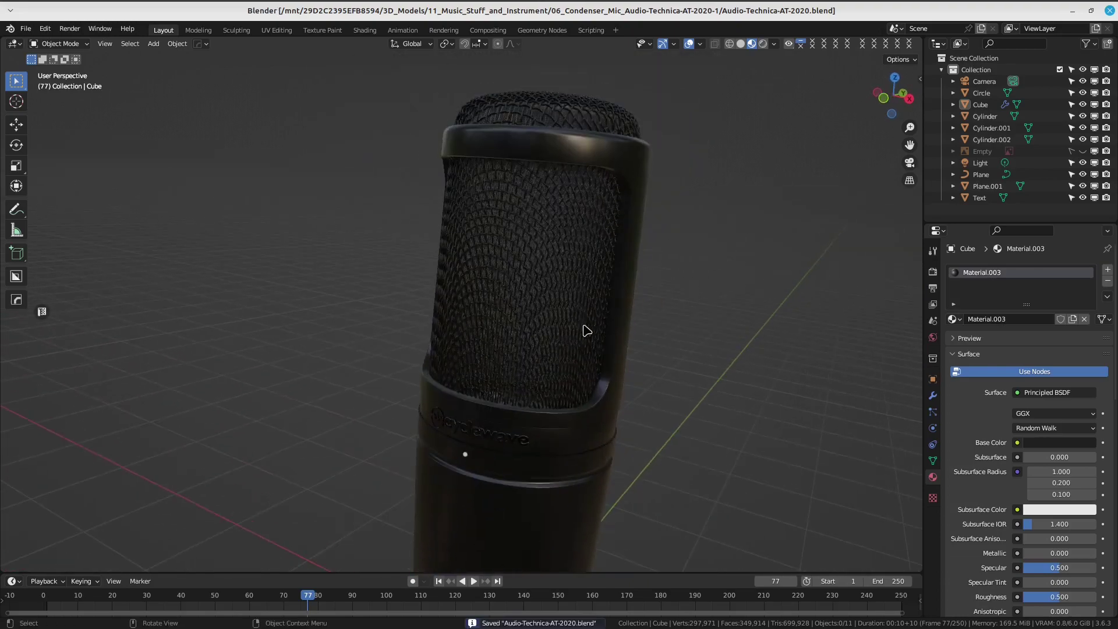
click(581, 303)
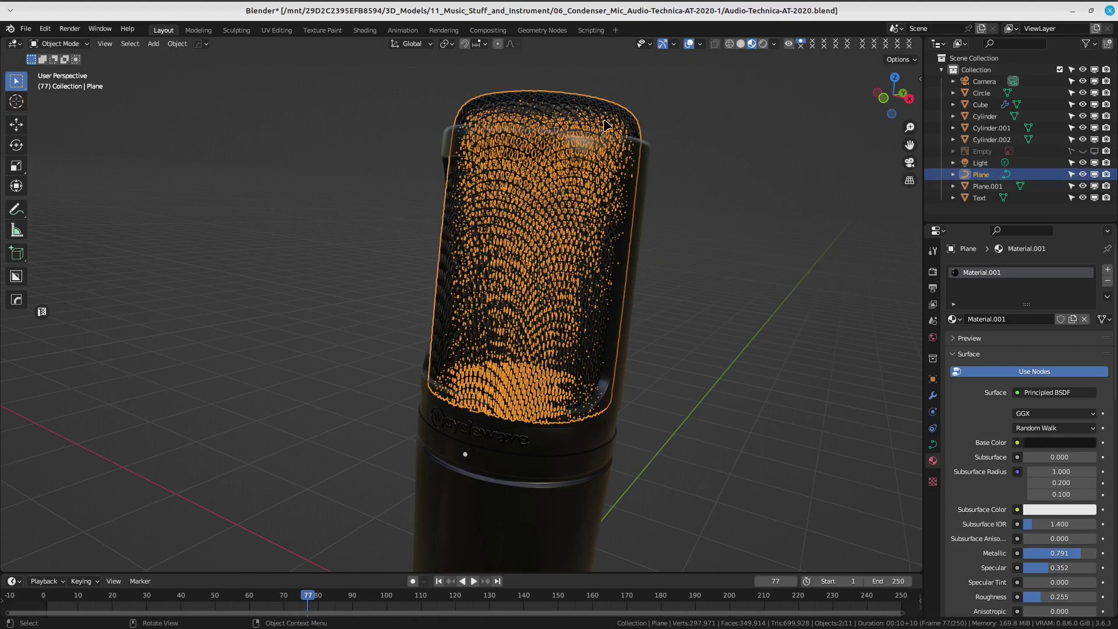
shift+click(541, 206)
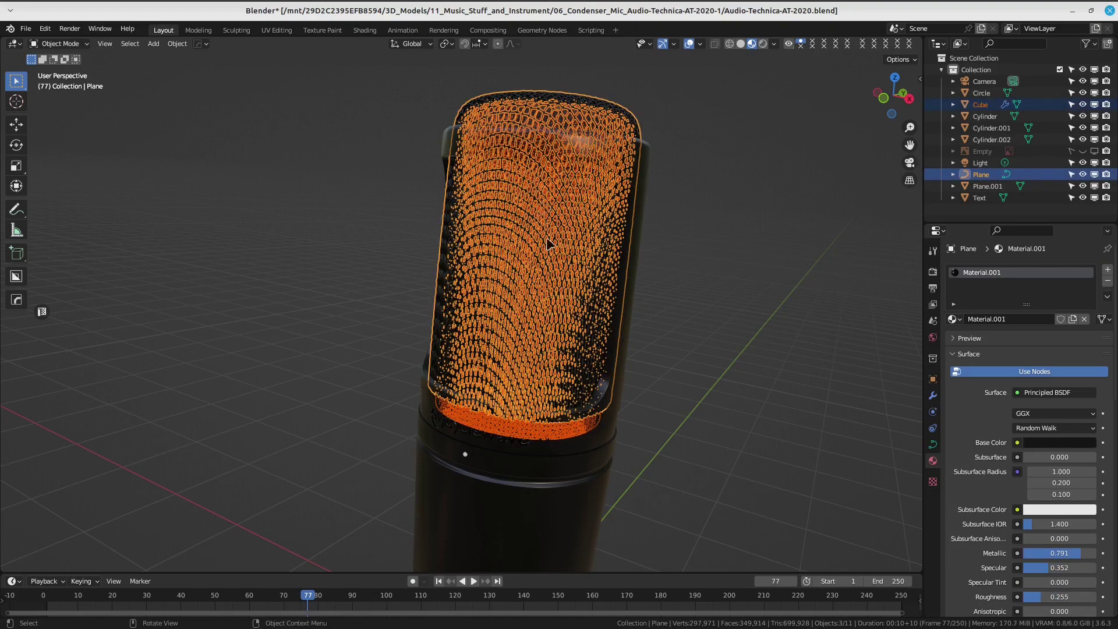
key(h)
mouse_move(614, 289)
middle_down()
mouse_move(541, 266)
mouse_move(633, 291)
mouse_move(436, 292)
mouse_move(564, 235)
mouse_move(539, 201)
middle_up()
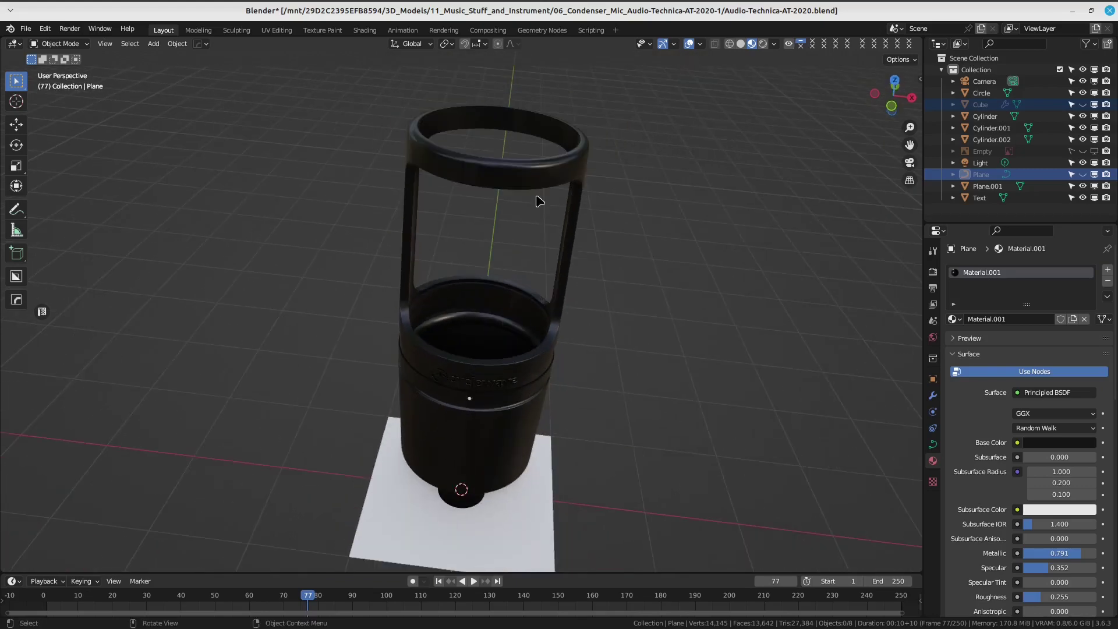
In Thunar, browse to 3D_Models > 11_Music_Stuff_and_Instrument > ref and open the capsule photo.
click(618, 10)
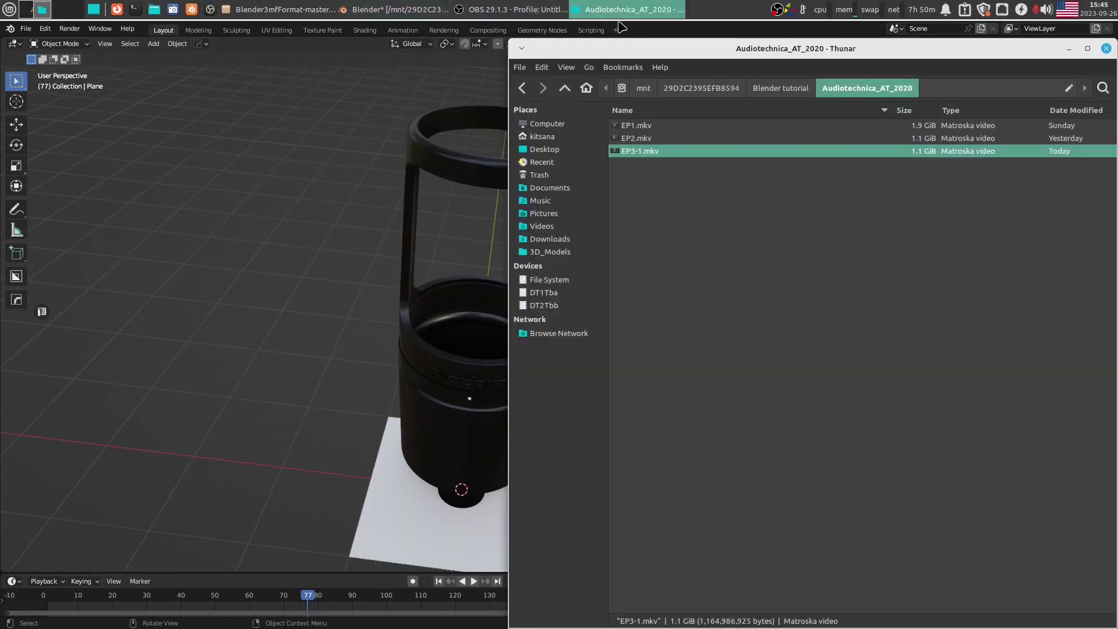
drag(737, 55, 498, 56)
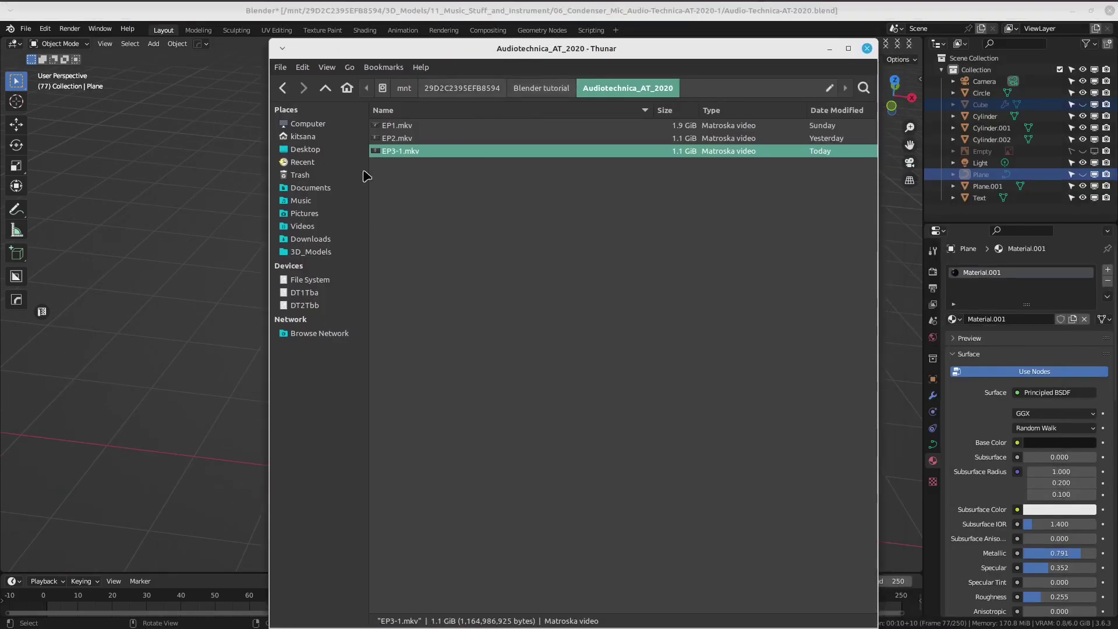
click(313, 306)
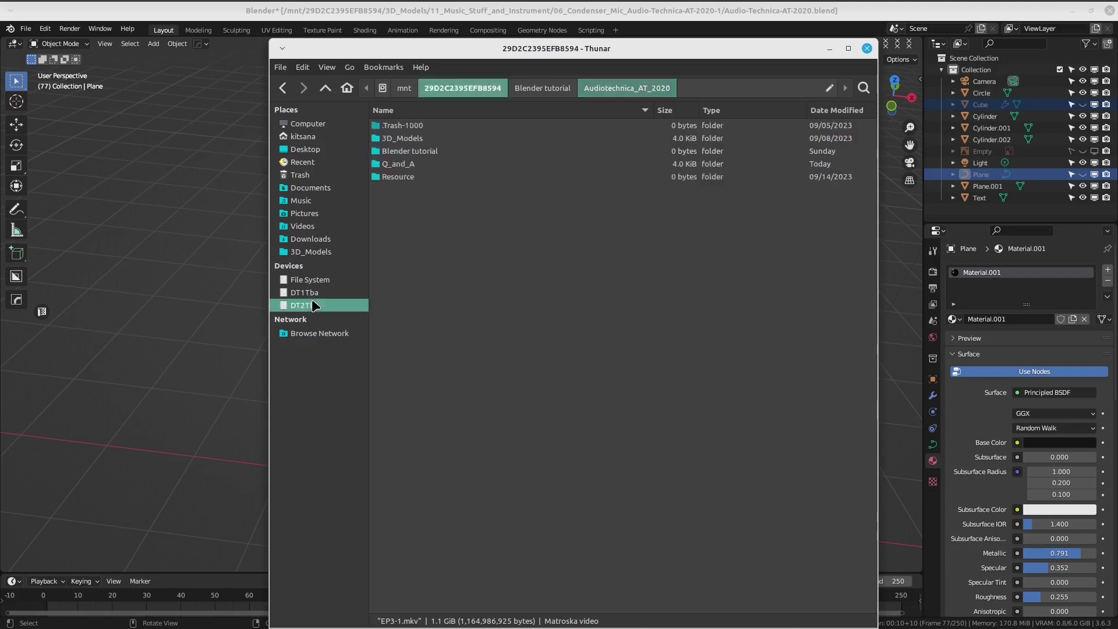
double_click(412, 138)
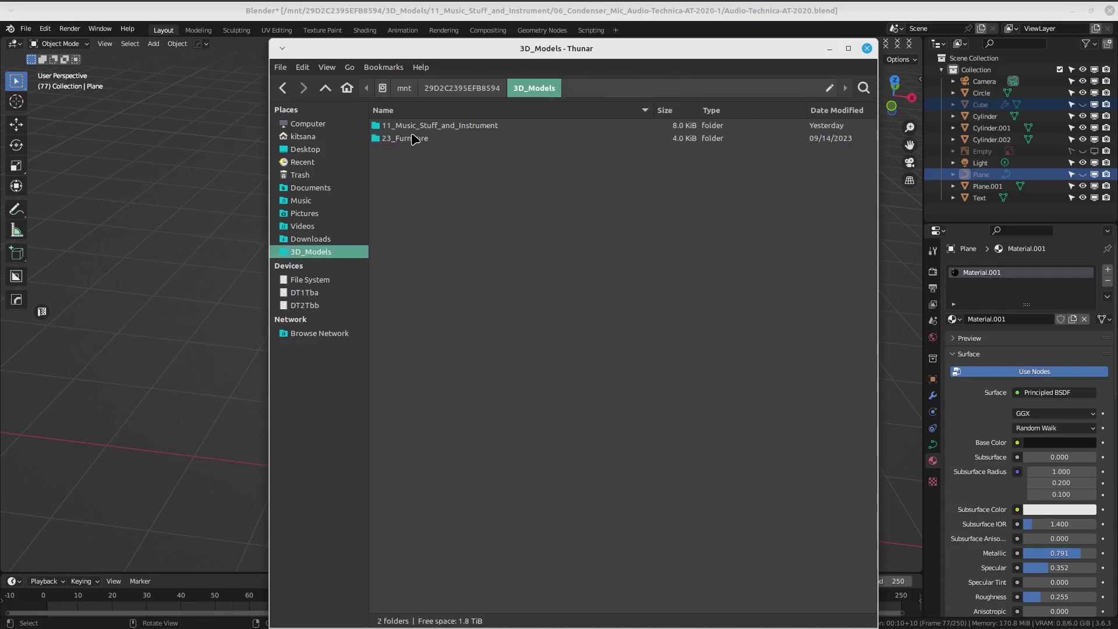
double_click(423, 126)
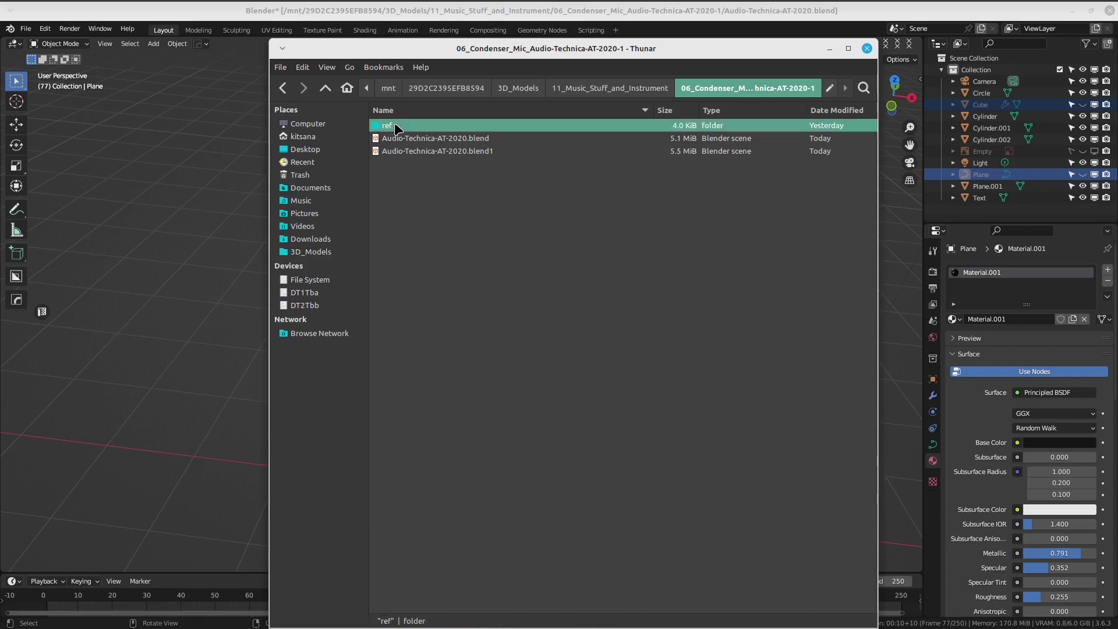
double_click(396, 125)
double_click(396, 139)
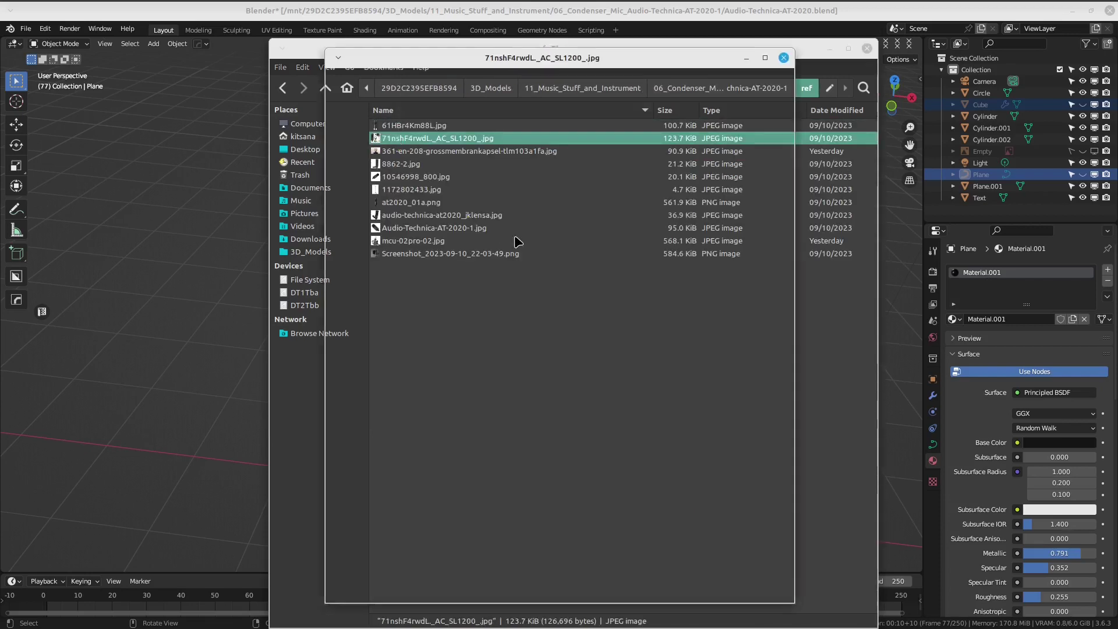
click(784, 58)
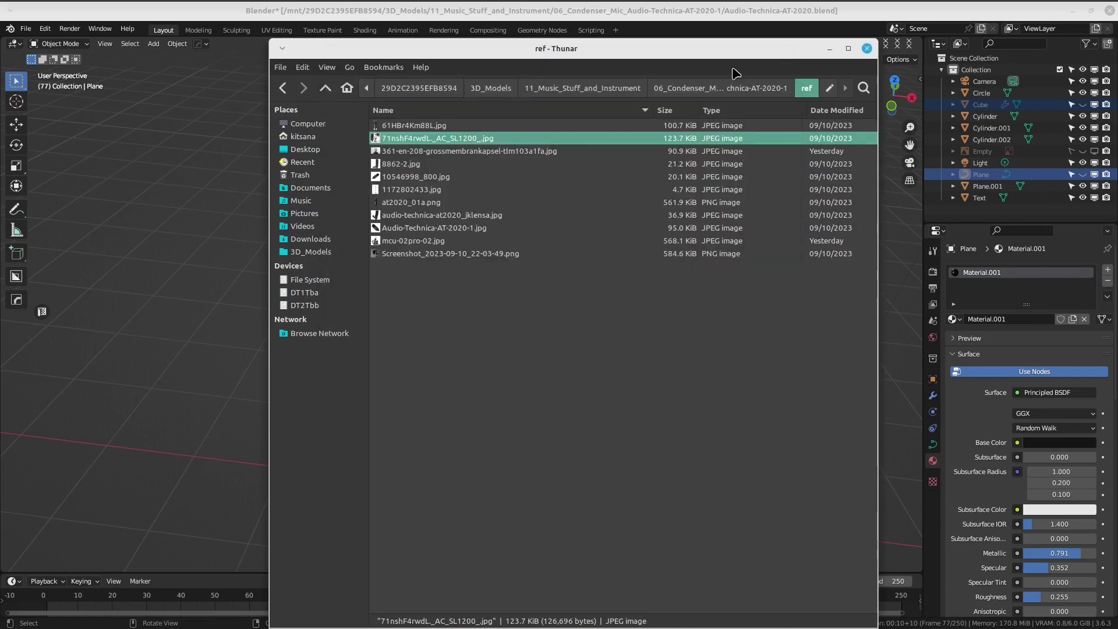
double_click(394, 152)
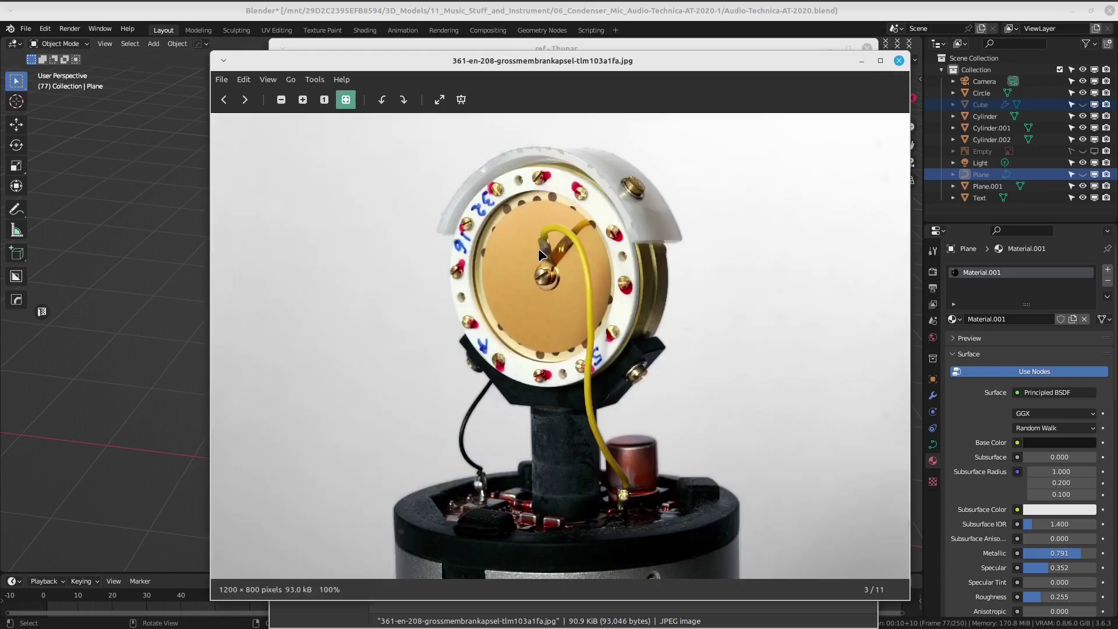
Make the Ristretto capsule photo always on top, shrink it, and place it over Blender's top-right.
right_click(632, 68)
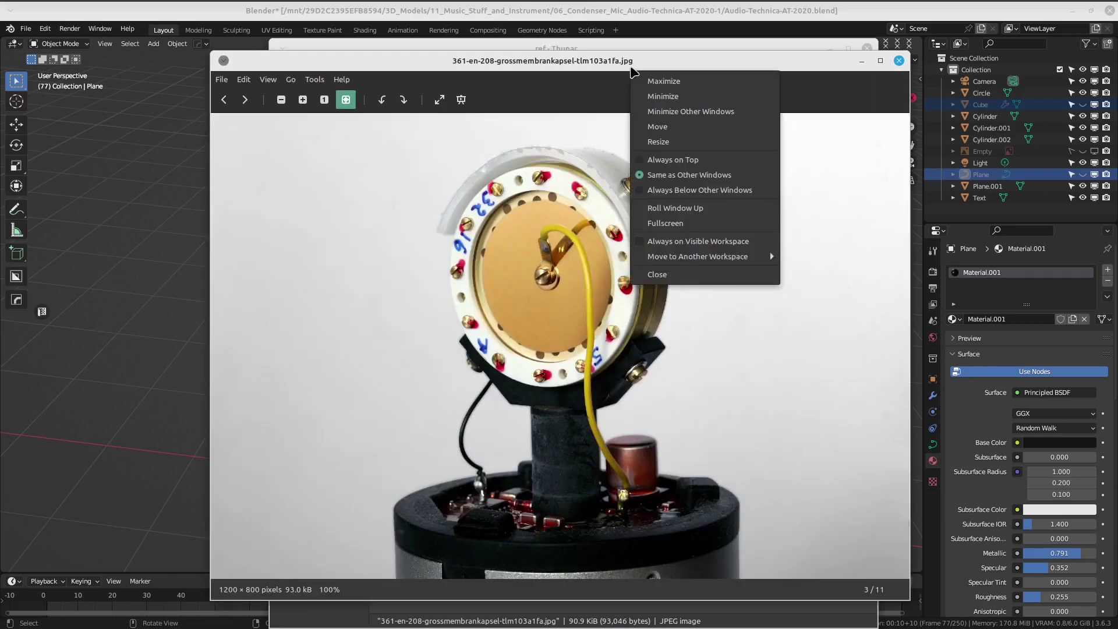
click(654, 56)
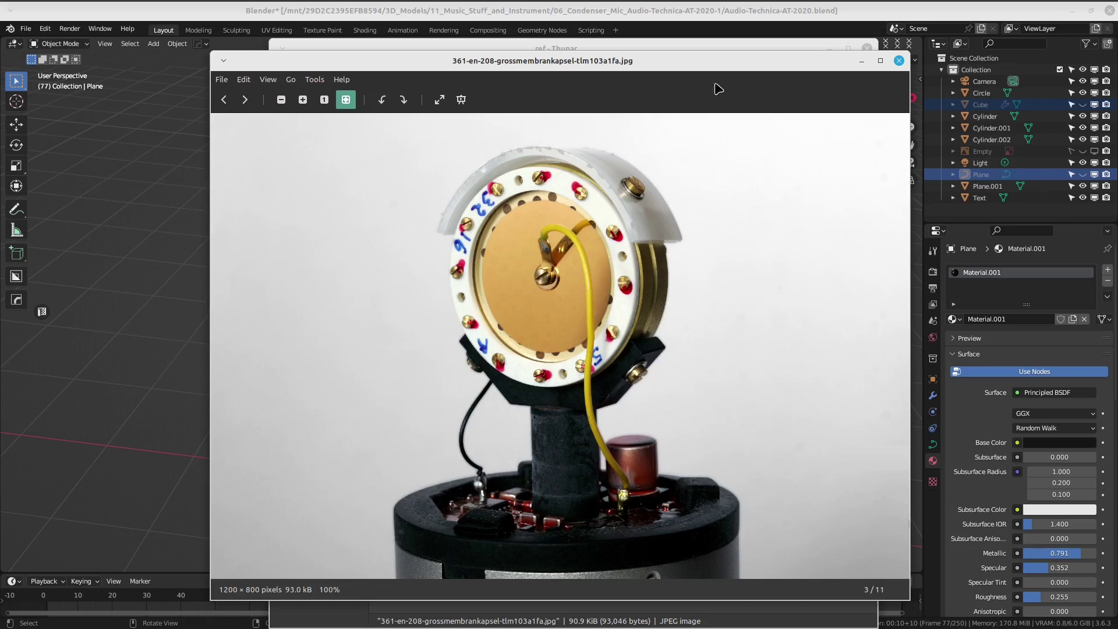
right_click(791, 54)
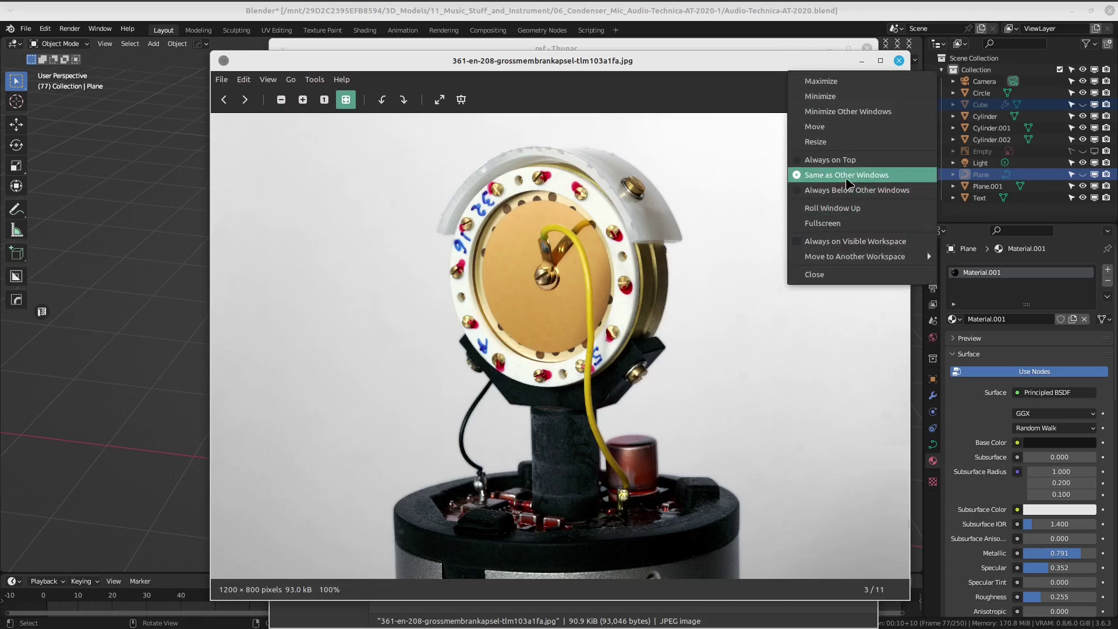
click(858, 160)
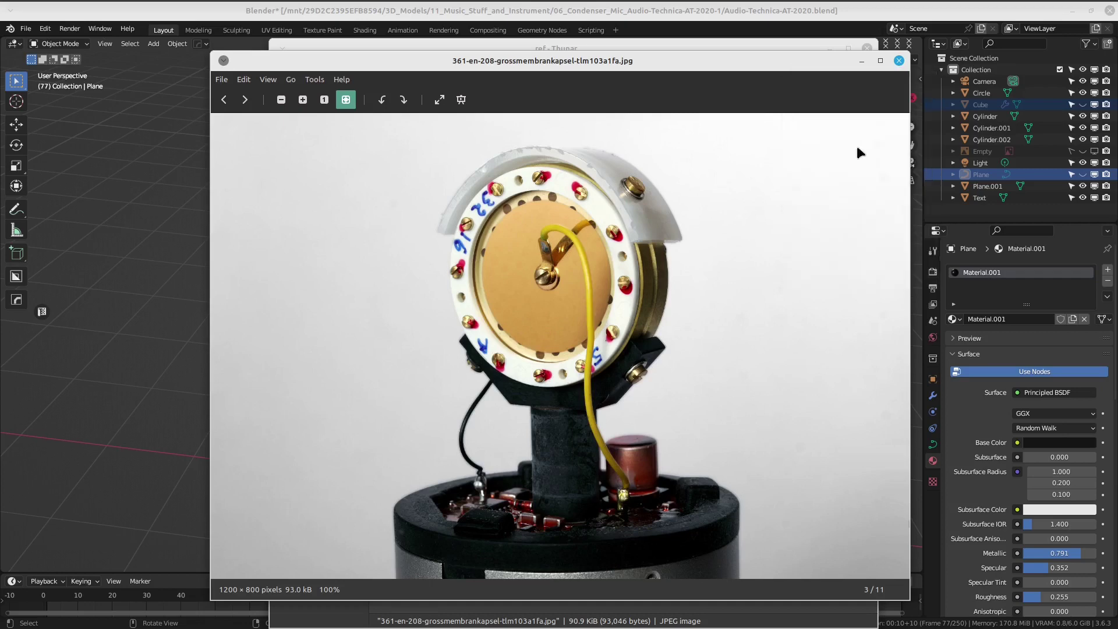
click(828, 36)
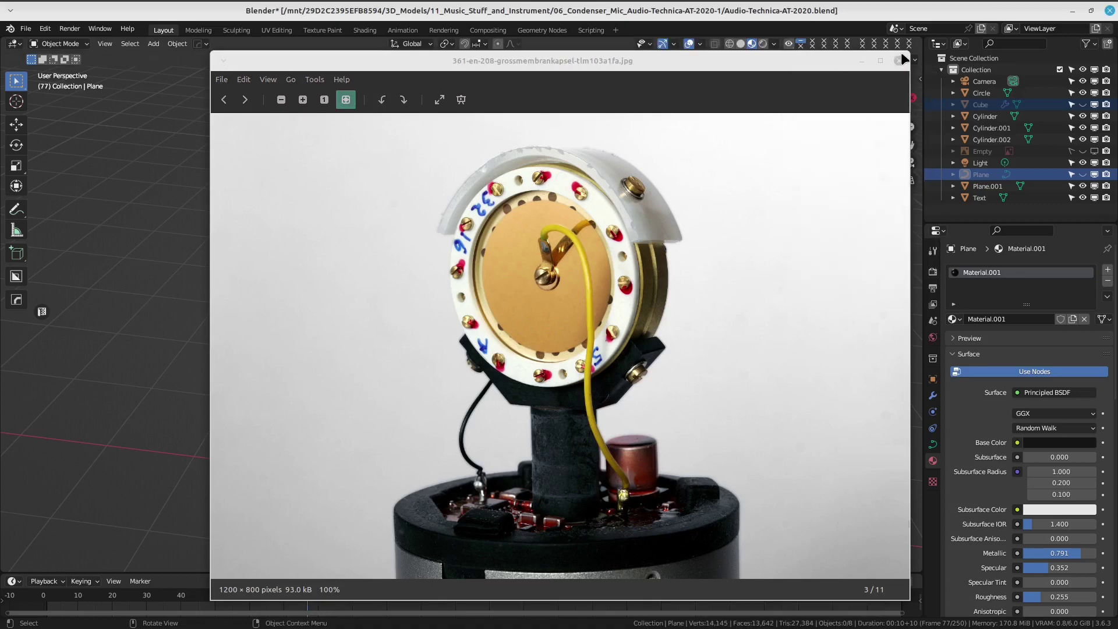
drag(906, 53, 479, 376)
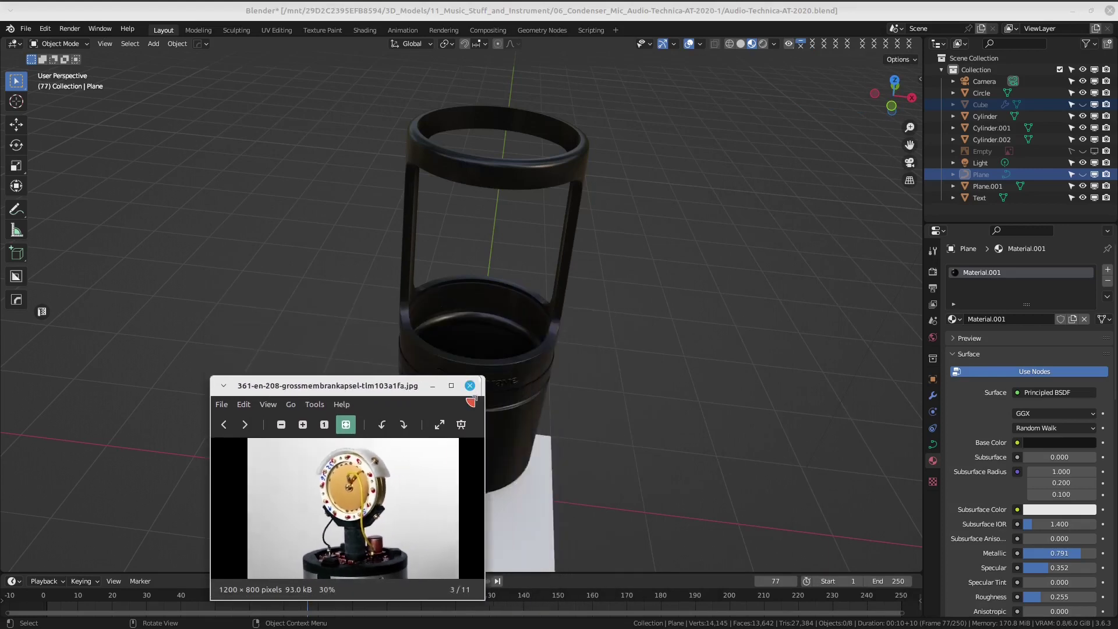
drag(360, 383, 871, 25)
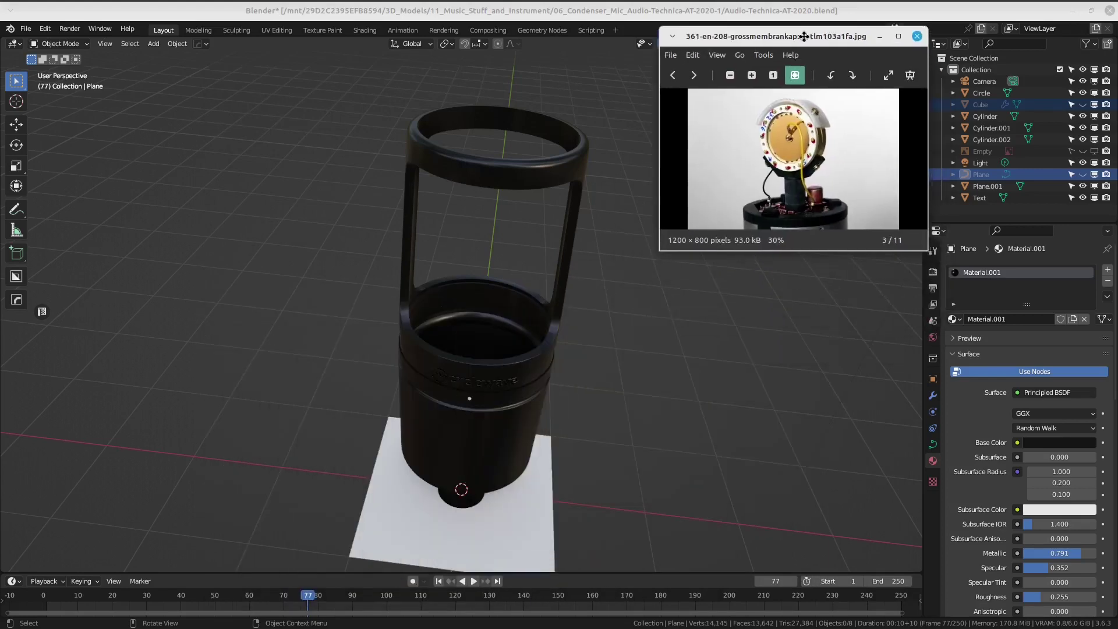
mouse_move(592, 259)
middle_down()
mouse_move(592, 287)
mouse_move(631, 282)
mouse_move(599, 265)
mouse_move(575, 320)
middle_up()
Delete the white ground plane and save the file.
click(522, 485)
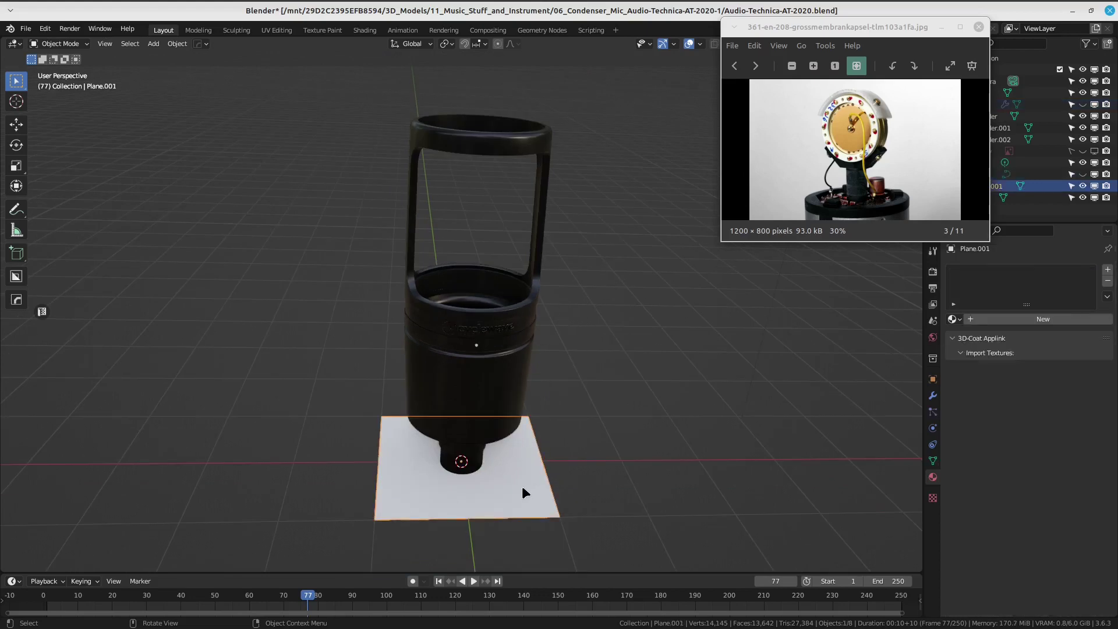
key(Delete)
scroll(548, 384, up, 2)
key(ctrl+s)
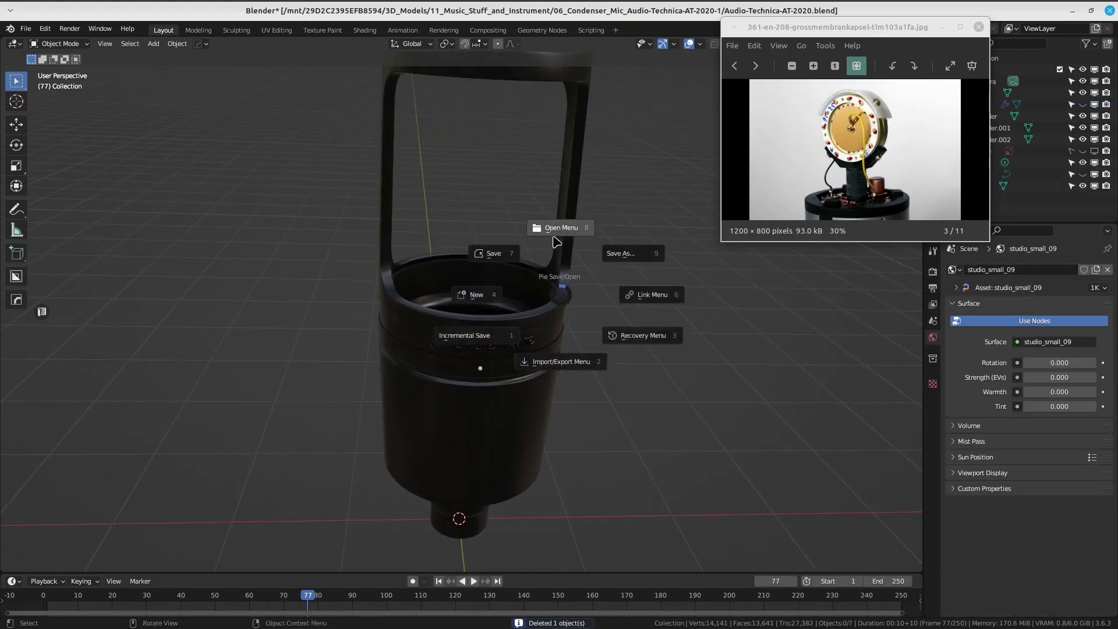
click(510, 260)
shift+middle_drag(510, 260, 479, 289)
Add a cylinder and flatten it along Z into a thin disc, viewed from the side.
key(shift+a)
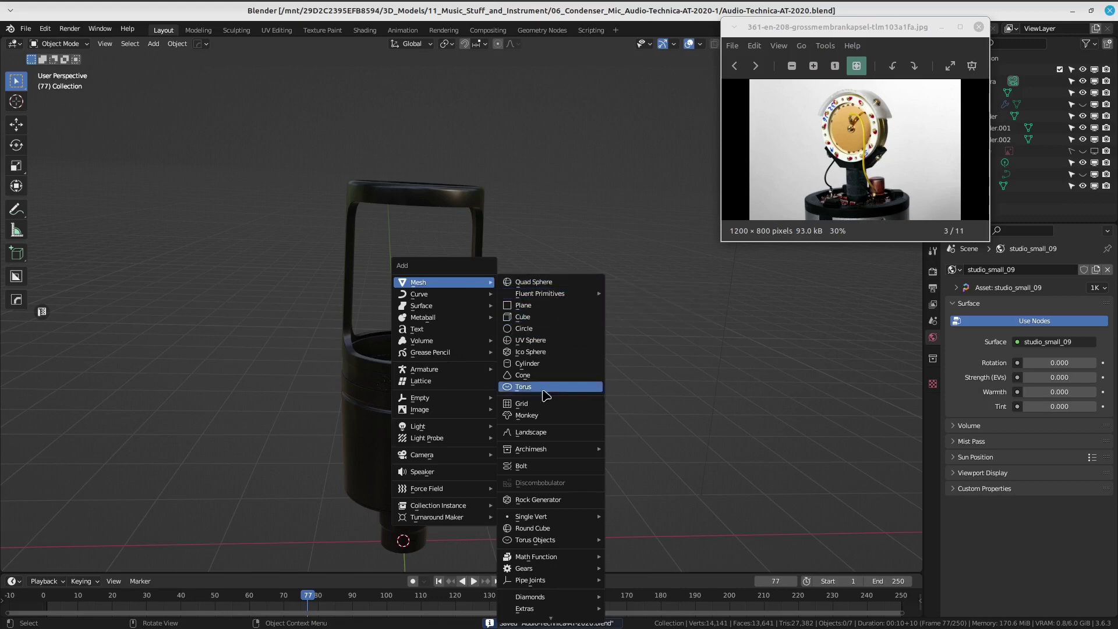
click(558, 363)
scroll(529, 341, down, 3)
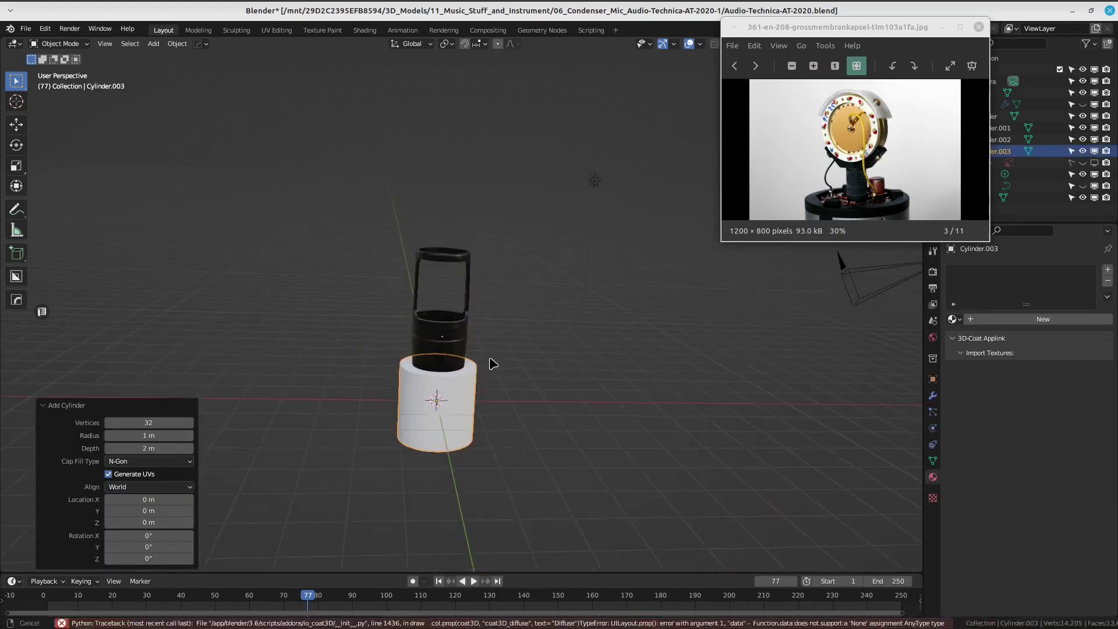
scroll(567, 344, up, 3)
key(s)
key(z)
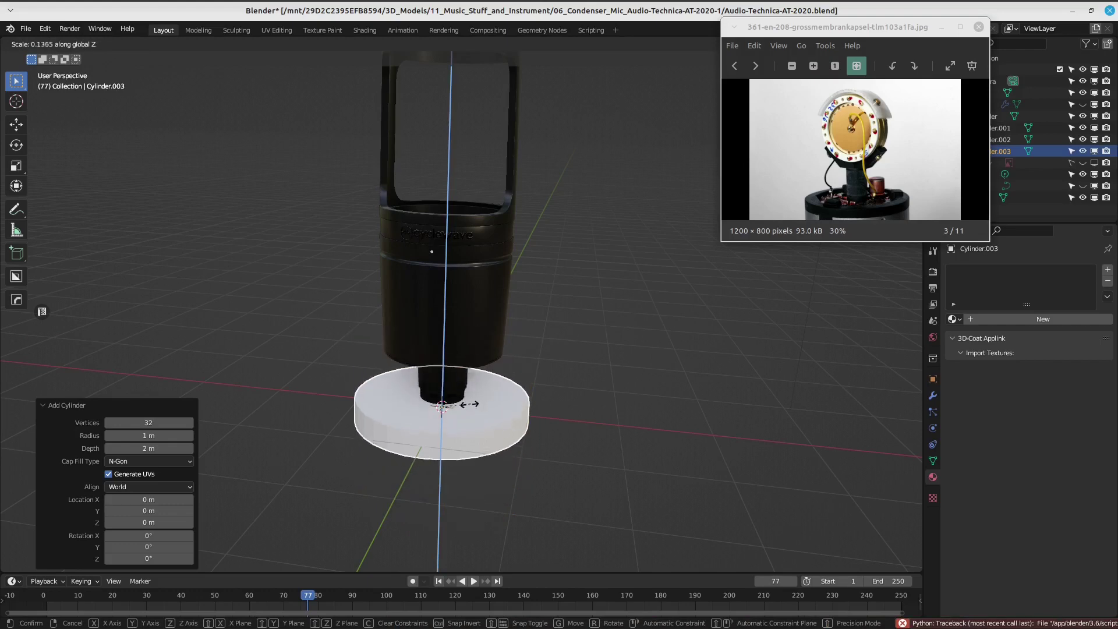
click(524, 385)
key(KP_3)
shift+middle_drag(547, 375, 534, 392)
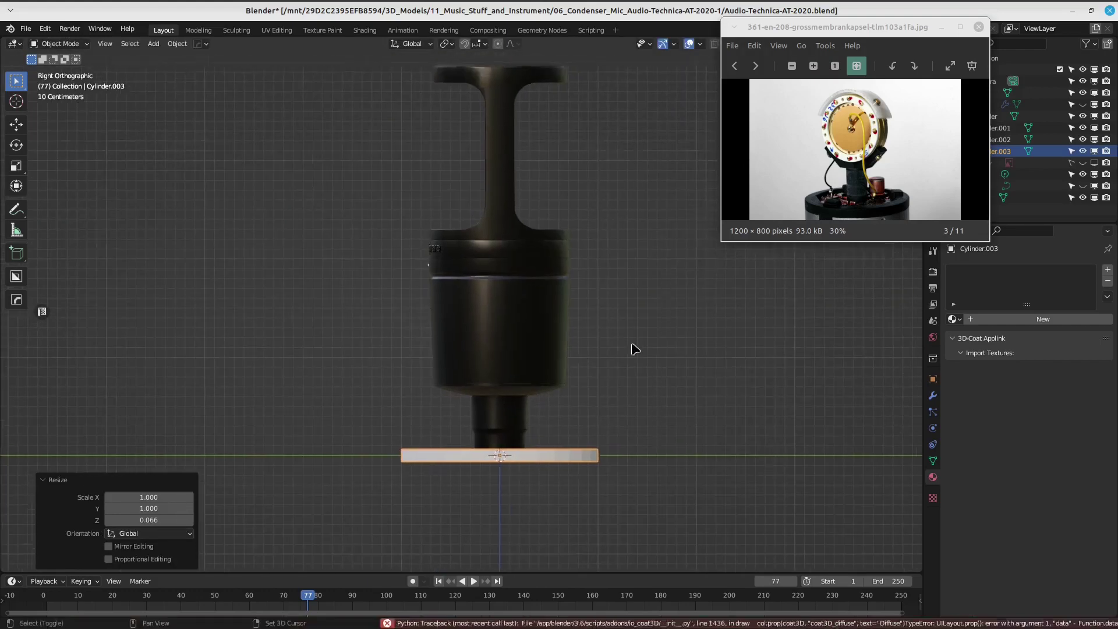
Rotate the disc upright and move it up along Z into the head frame.
key(r)
click(379, 288)
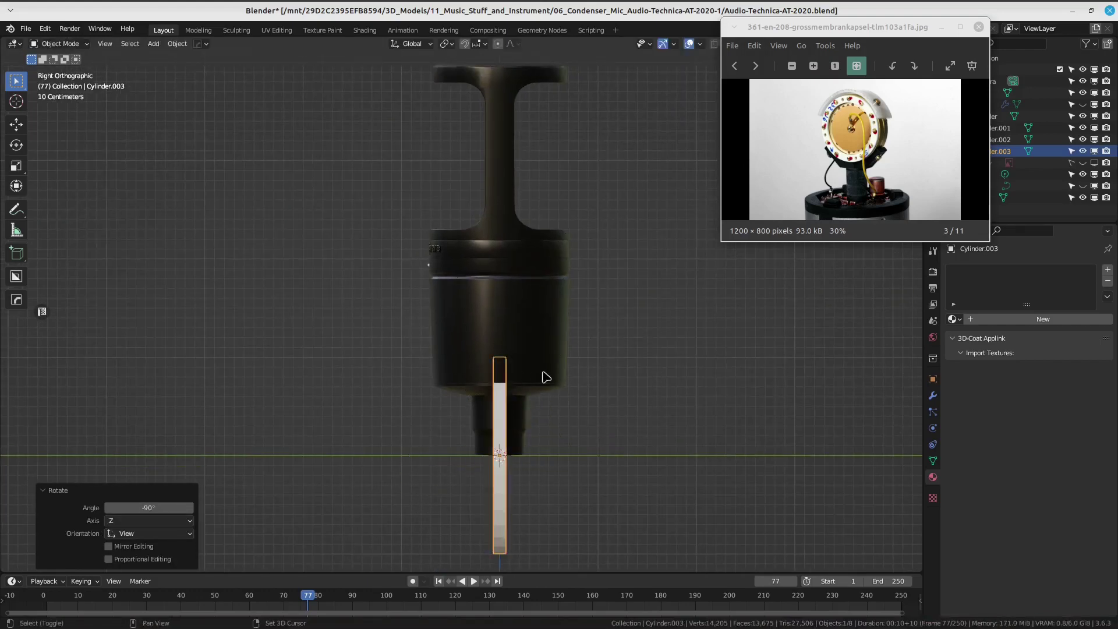
shift+middle_drag(544, 305, 541, 315)
key(g)
key(z)
click(557, 94)
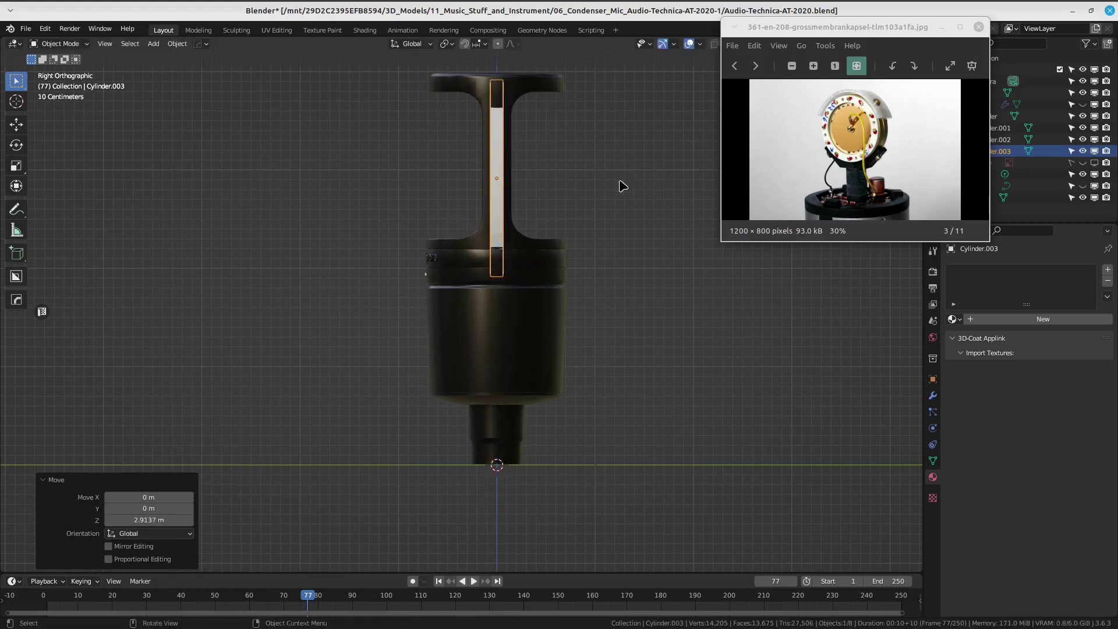
Scale the disc down to about 0.758 to fit inside the head.
key(s)
click(536, 204)
mouse_move(537, 205)
middle_down()
mouse_move(632, 260)
mouse_move(439, 383)
middle_up()
key(s)
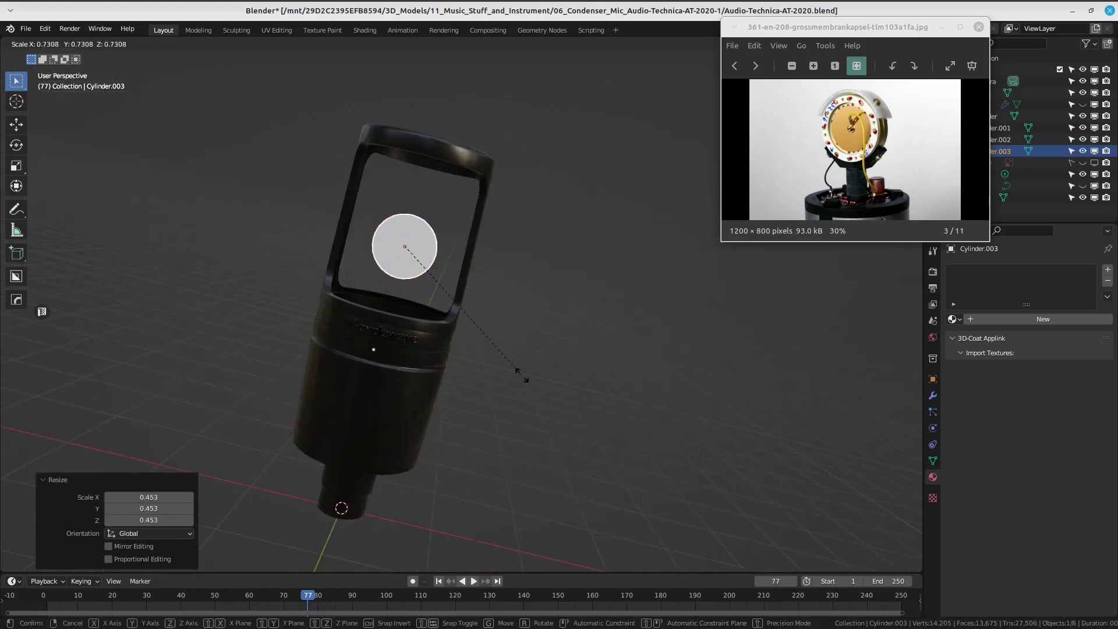
click(529, 379)
mouse_move(529, 379)
middle_down()
mouse_move(480, 368)
mouse_move(495, 262)
mouse_move(419, 304)
middle_up()
scroll(494, 263, up, 3)
scroll(492, 265, up, 3)
scroll(452, 260, down, 3)
Apply all transforms to the disc and switch it into Edit Mode.
key(ctrl+a)
click(505, 303)
mouse_move(506, 306)
middle_down()
mouse_move(506, 340)
mouse_move(508, 330)
middle_up()
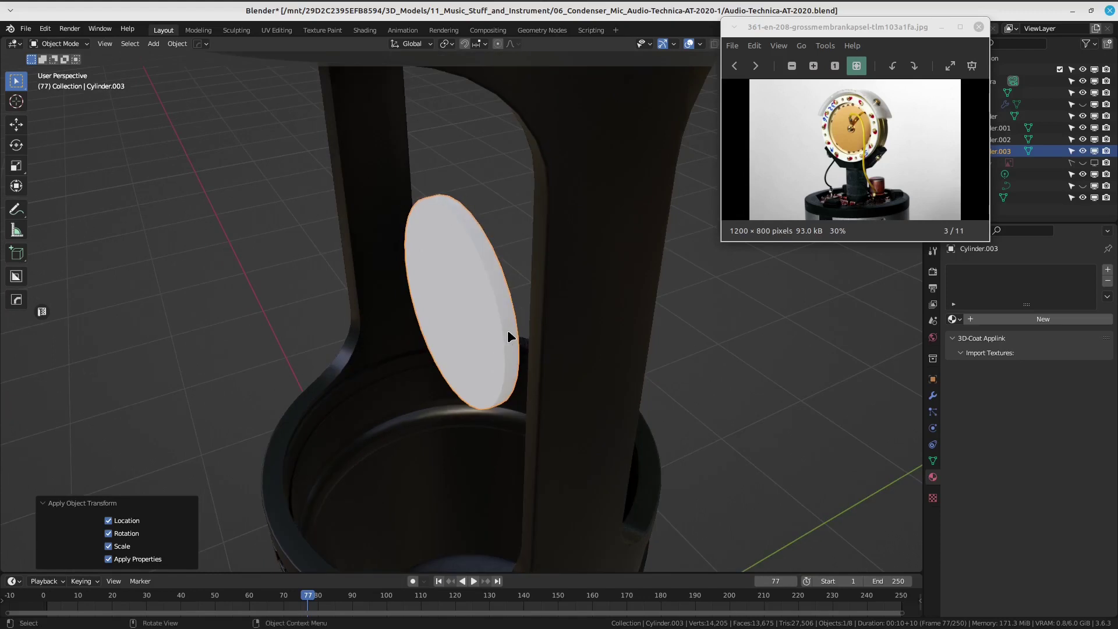
key(ctrl+Tab)
click(500, 273)
Select the whole disc and scale it along Y to about twice its thickness.
key(a)
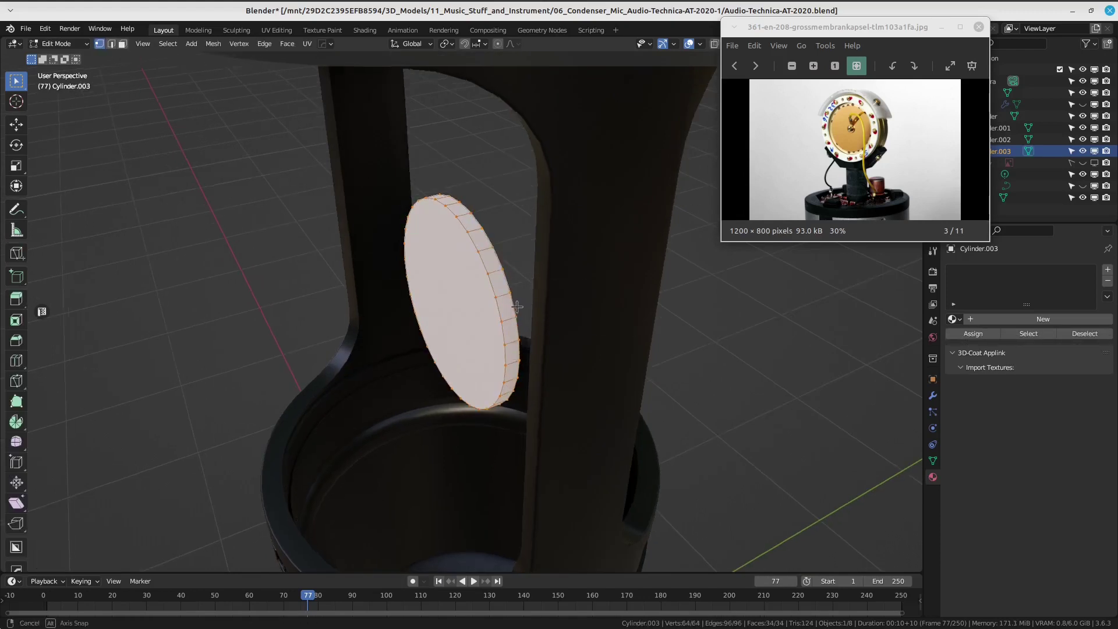
key(s)
key(x)
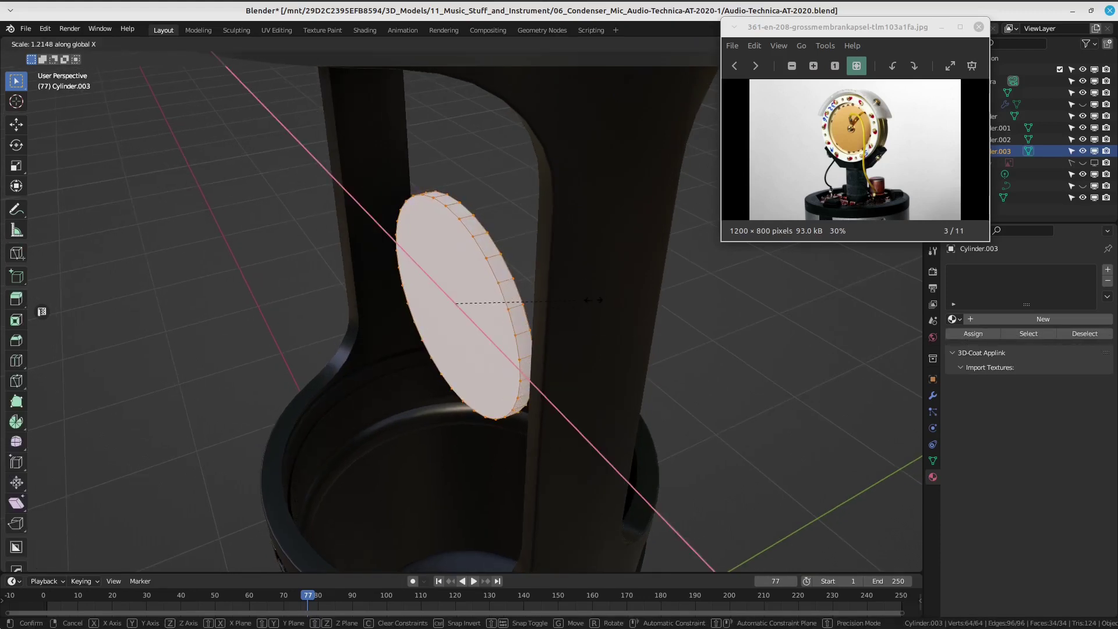
key(y)
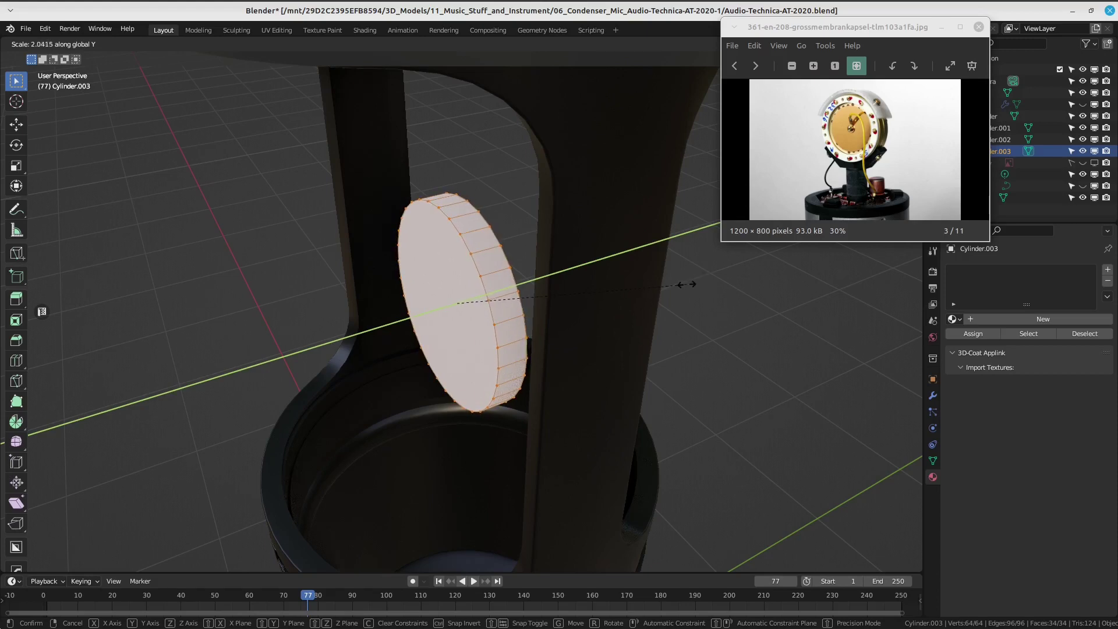
click(687, 284)
mouse_move(687, 285)
middle_down()
mouse_move(579, 317)
mouse_move(504, 305)
middle_up()
Add centred loop cuts on the rim, extrude them and shrink inward -0.0149 m into a groove.
key(ctrl+r)
click(505, 307)
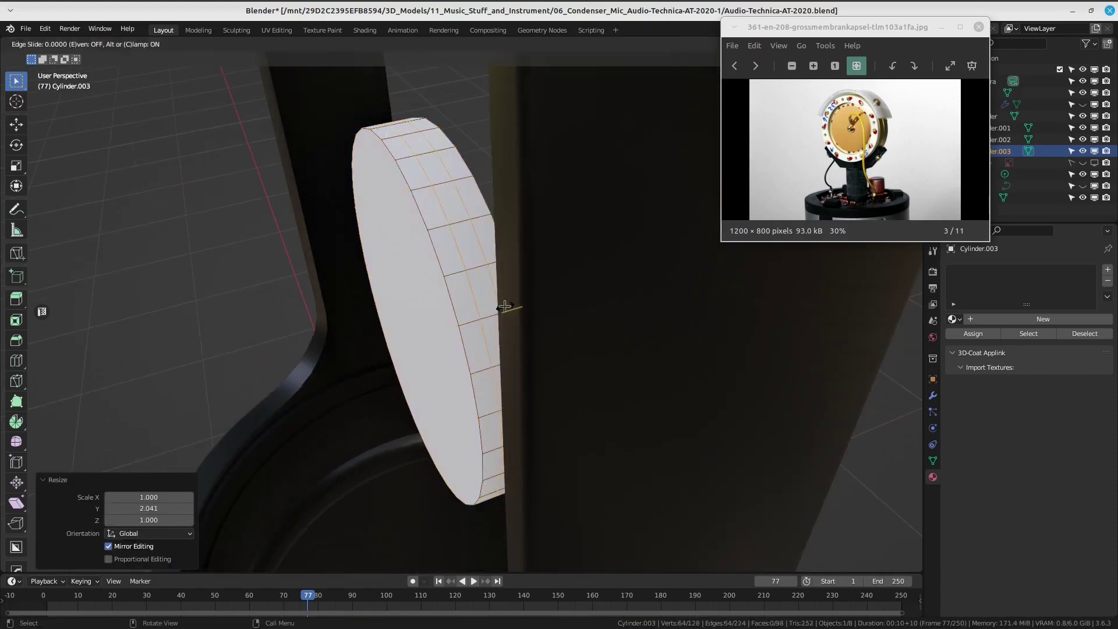
right_click(504, 306)
middle_drag(505, 306, 566, 322)
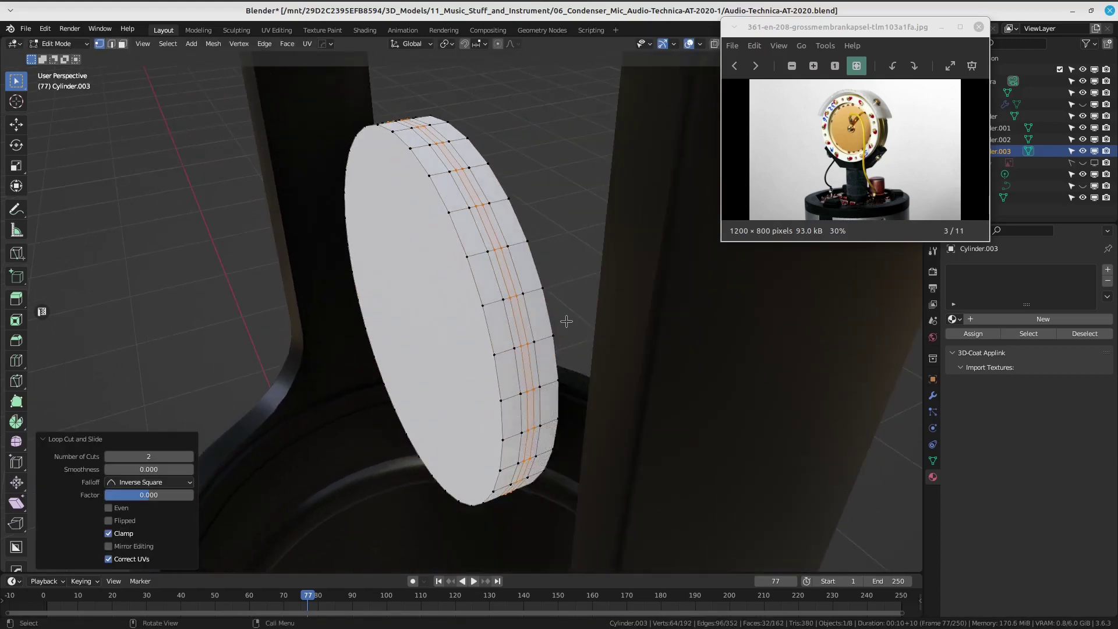
key(e)
right_click(598, 322)
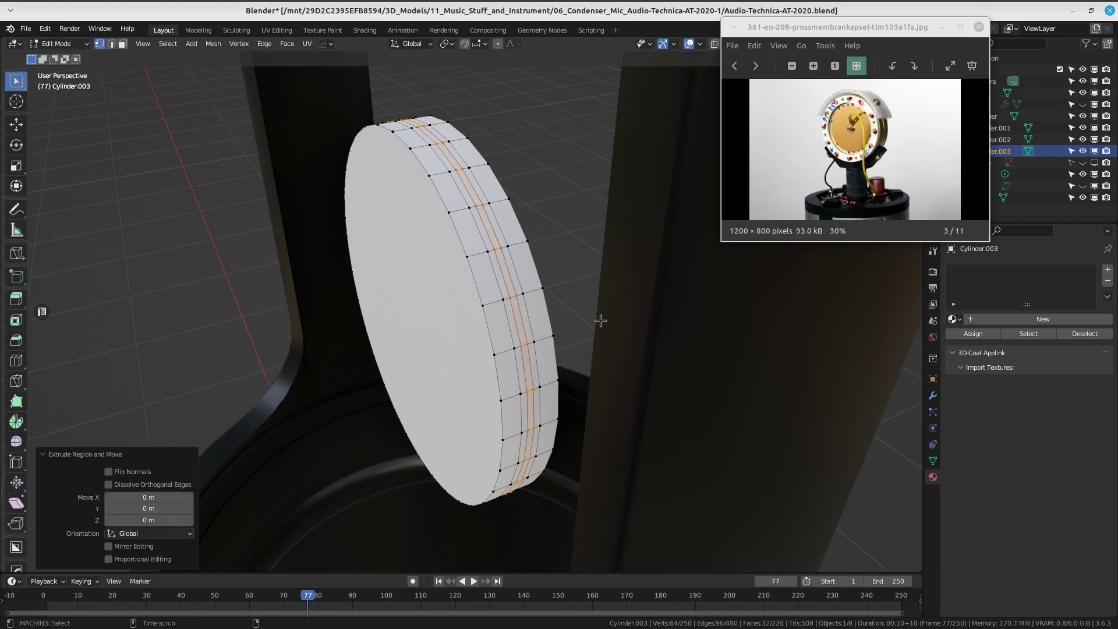
key(alt+s)
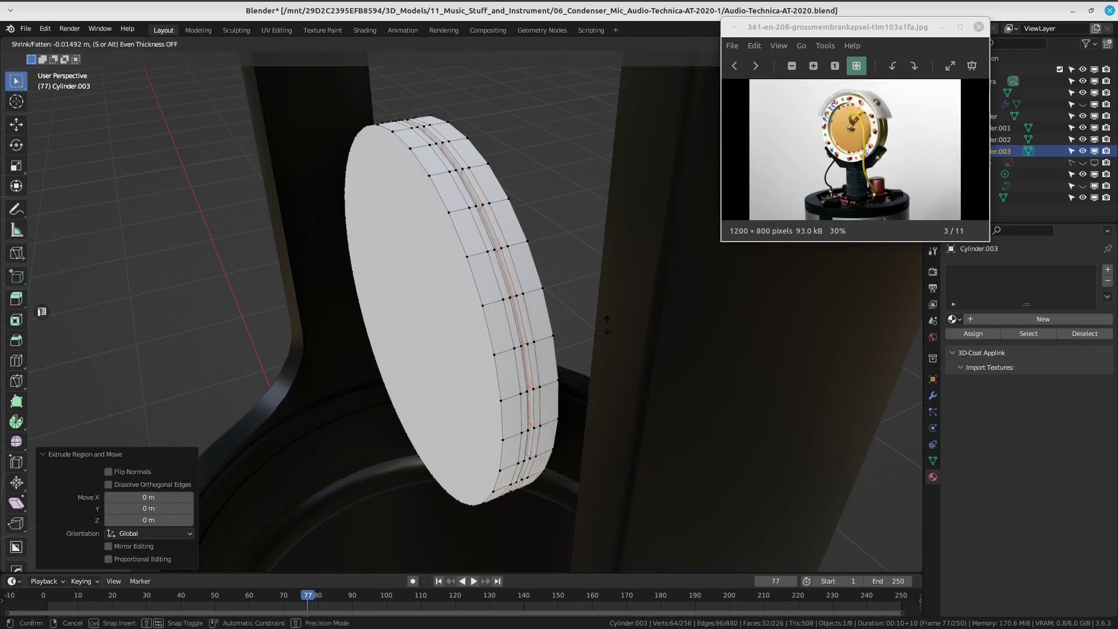
click(606, 325)
mouse_move(606, 325)
middle_down()
mouse_move(467, 336)
mouse_move(481, 278)
mouse_move(436, 369)
mouse_move(523, 270)
middle_up()
Switch to Object Mode and back to Edit Mode, then select the disc's front face.
key(ctrl+Tab)
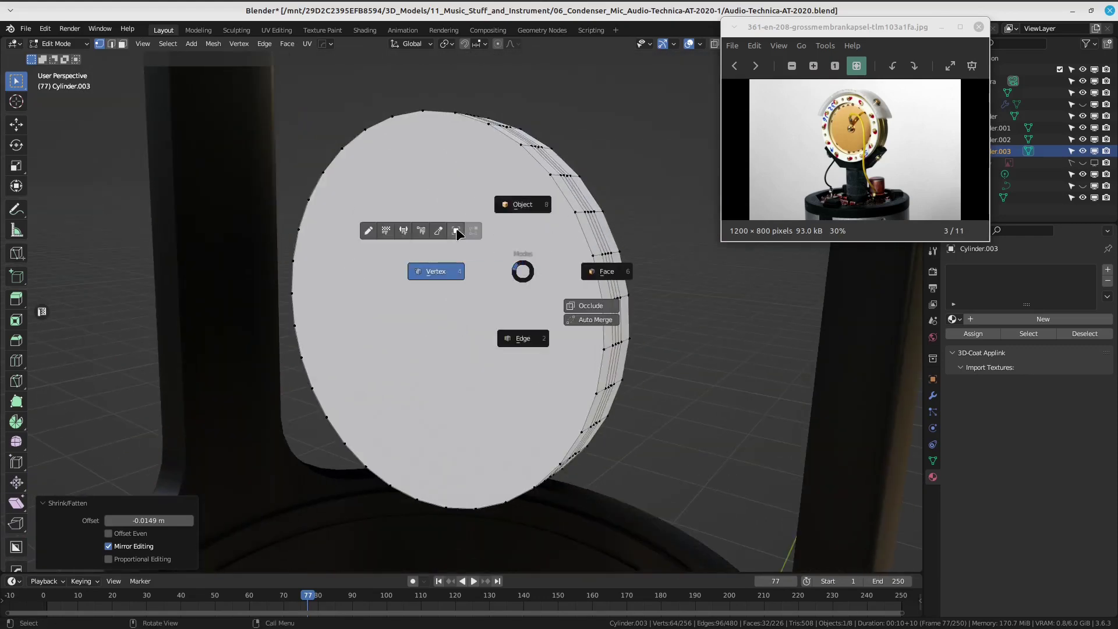
click(523, 205)
mouse_move(616, 307)
middle_down()
mouse_move(435, 342)
mouse_move(512, 300)
mouse_move(480, 242)
mouse_move(390, 304)
mouse_move(473, 304)
middle_up()
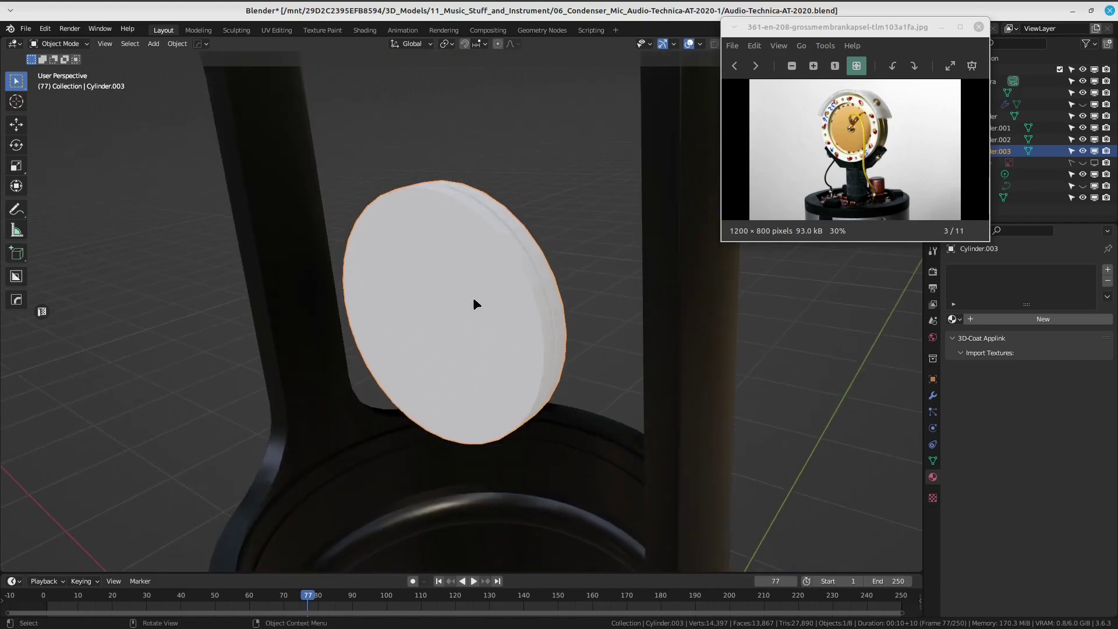
mouse_move(394, 320)
middle_down()
mouse_move(491, 303)
mouse_move(463, 354)
mouse_move(507, 227)
middle_up()
key(ctrl+Tab)
key(ctrl+Tab)
click(434, 319)
alt+click(502, 229)
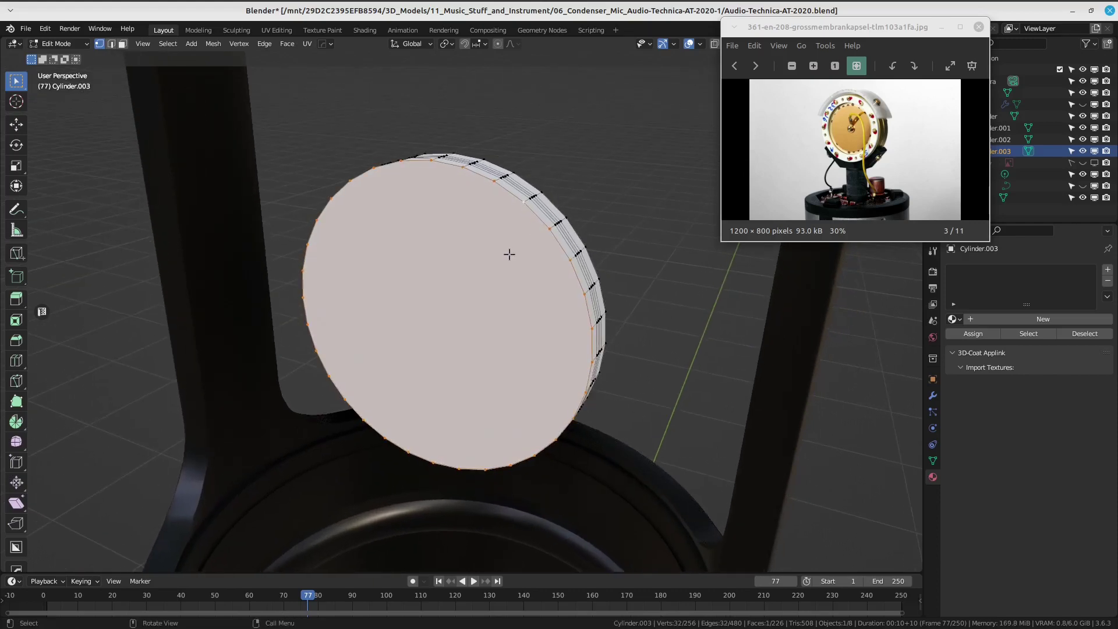
Inset the front face and extrude the inner face to recess it slightly.
key(i)
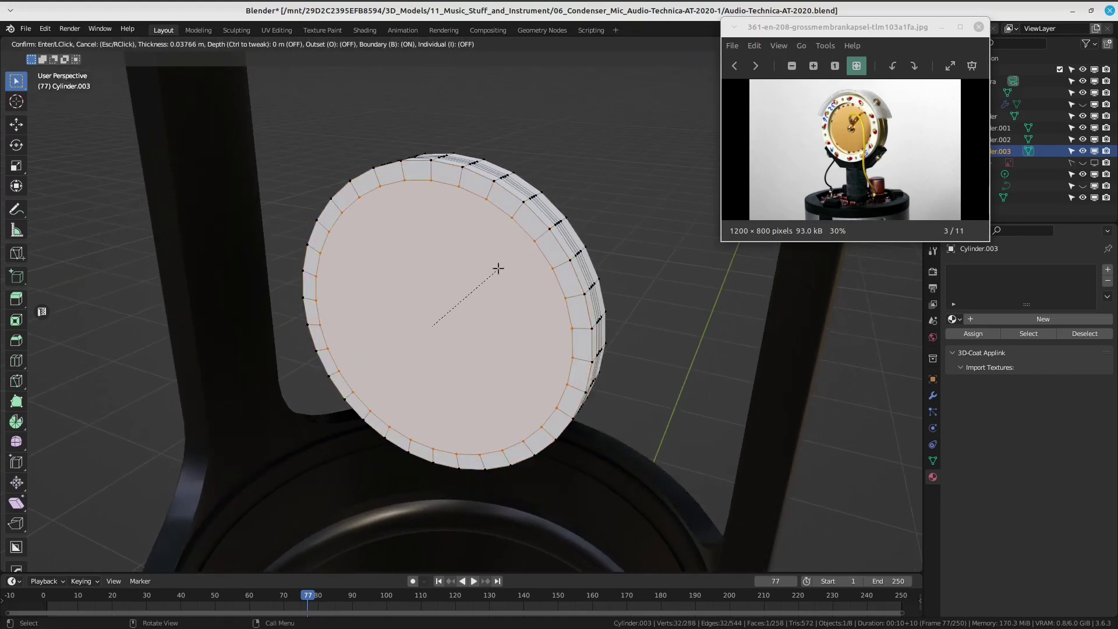
click(497, 268)
middle_drag(474, 280, 482, 327)
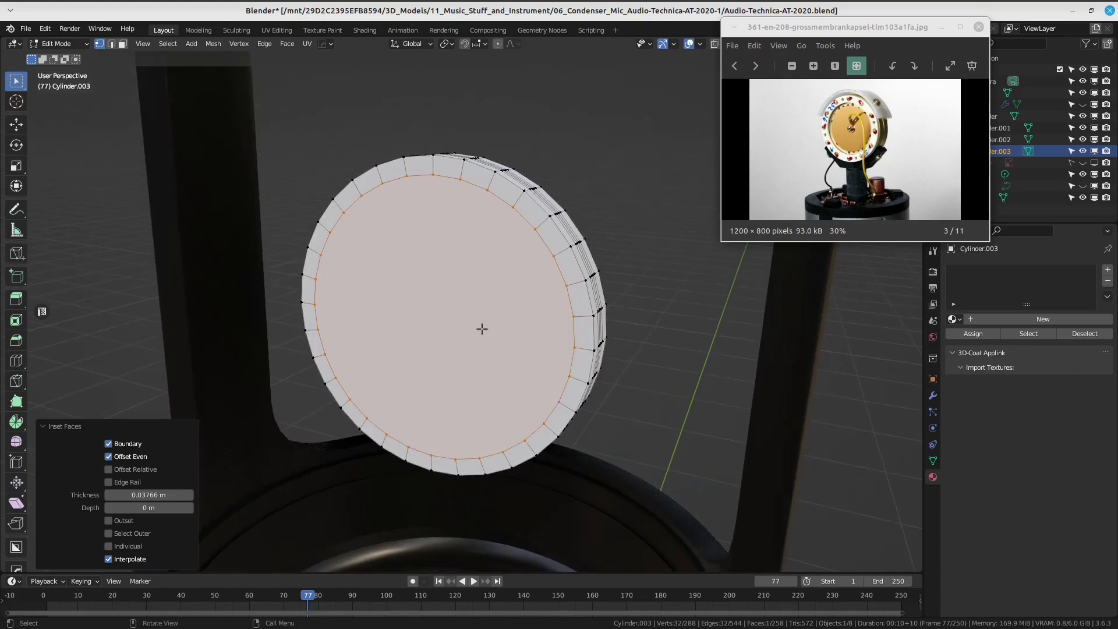
key(e)
click(471, 324)
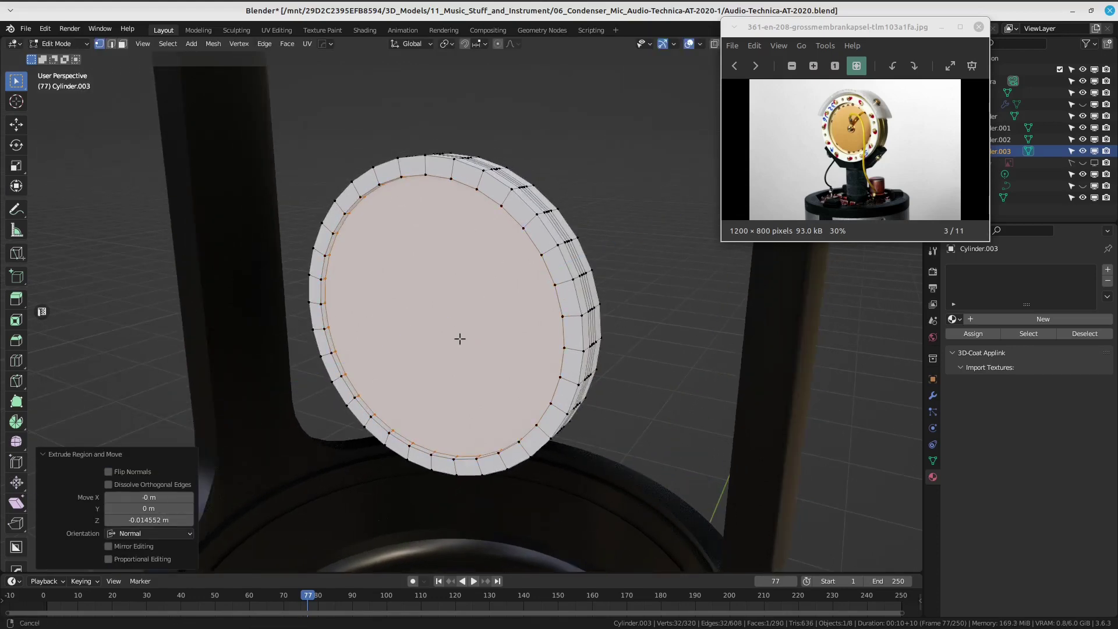
mouse_move(460, 339)
middle_down()
mouse_move(497, 312)
mouse_move(484, 307)
middle_up()
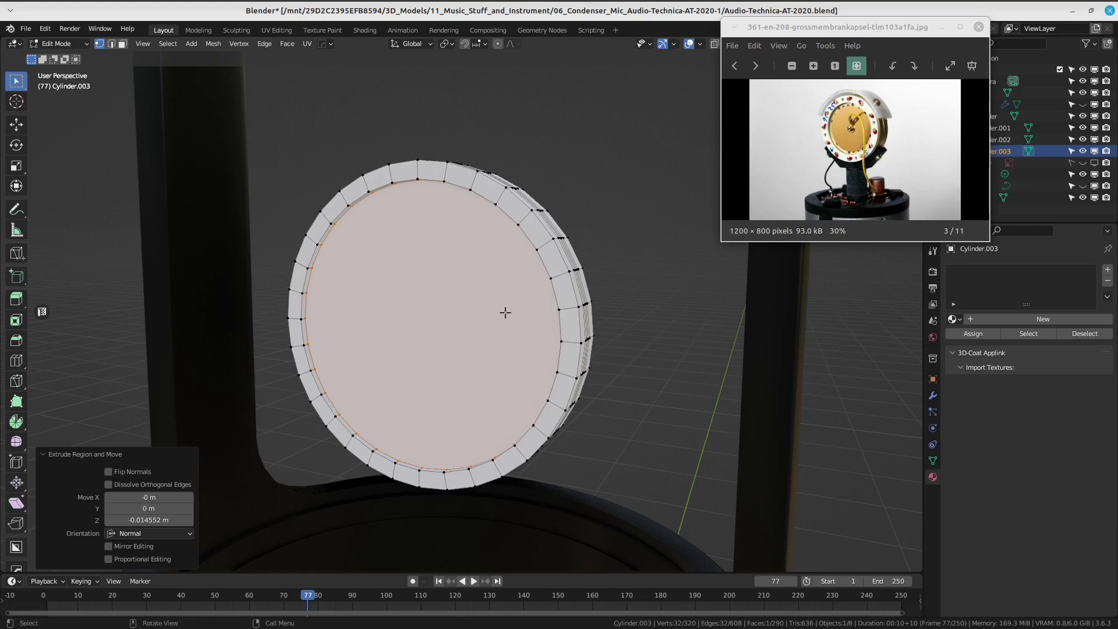
scroll(505, 312, down, 2)
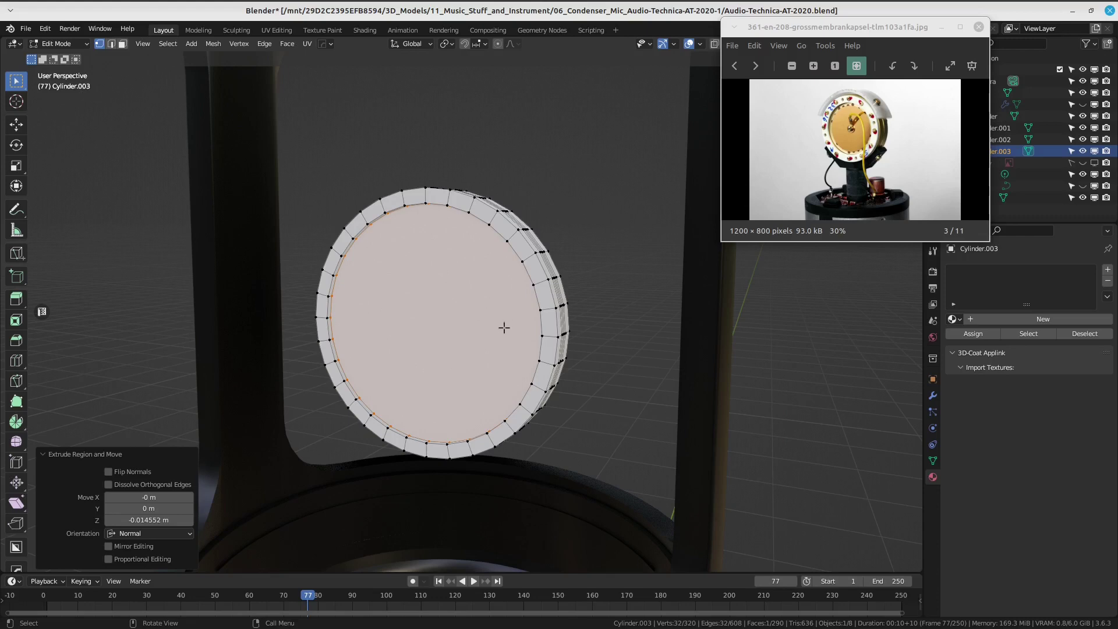
key(KP_Decimal)
key(KP_1)
Inset the recessed face to a small centre circle, extrude it outward and inset its edge.
key(i)
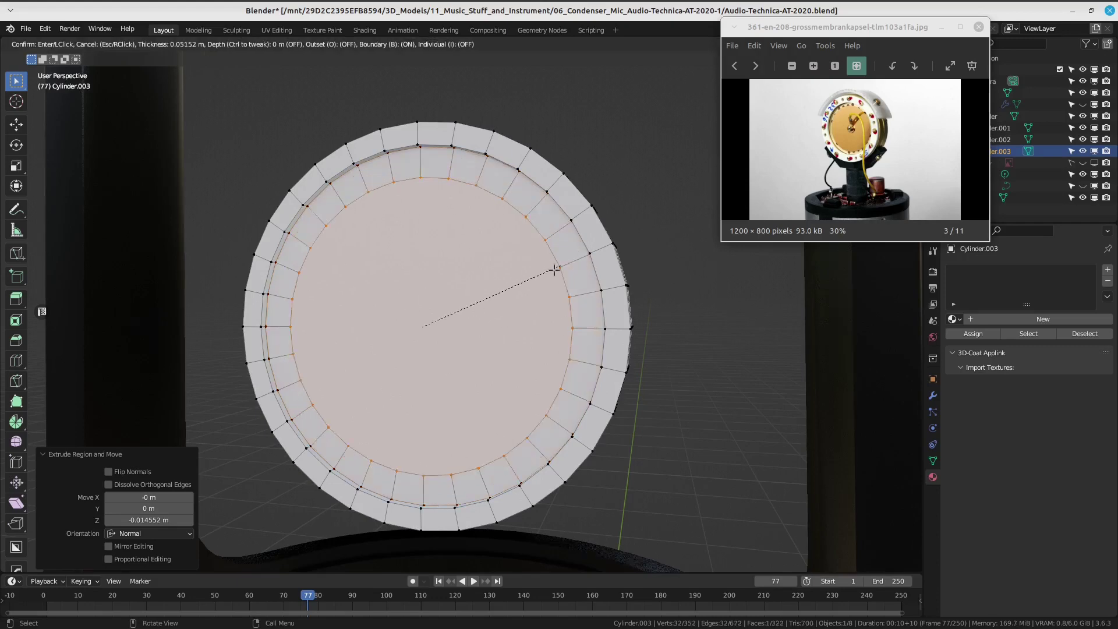
click(446, 336)
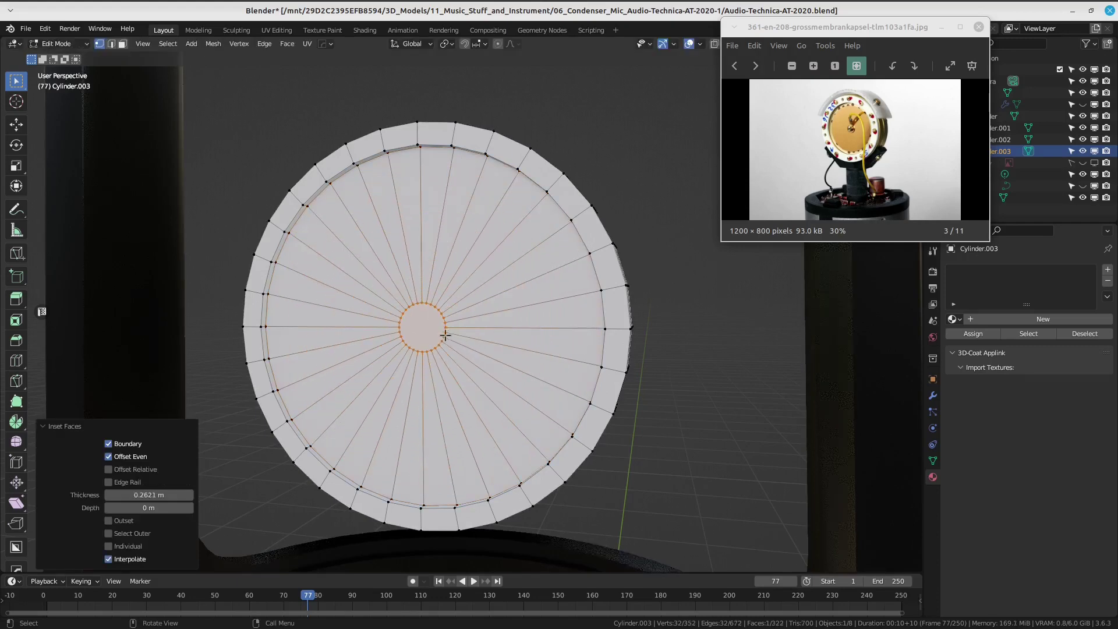
mouse_move(446, 336)
middle_down()
mouse_move(471, 307)
mouse_move(416, 323)
mouse_move(456, 332)
middle_up()
key(e)
click(460, 309)
key(i)
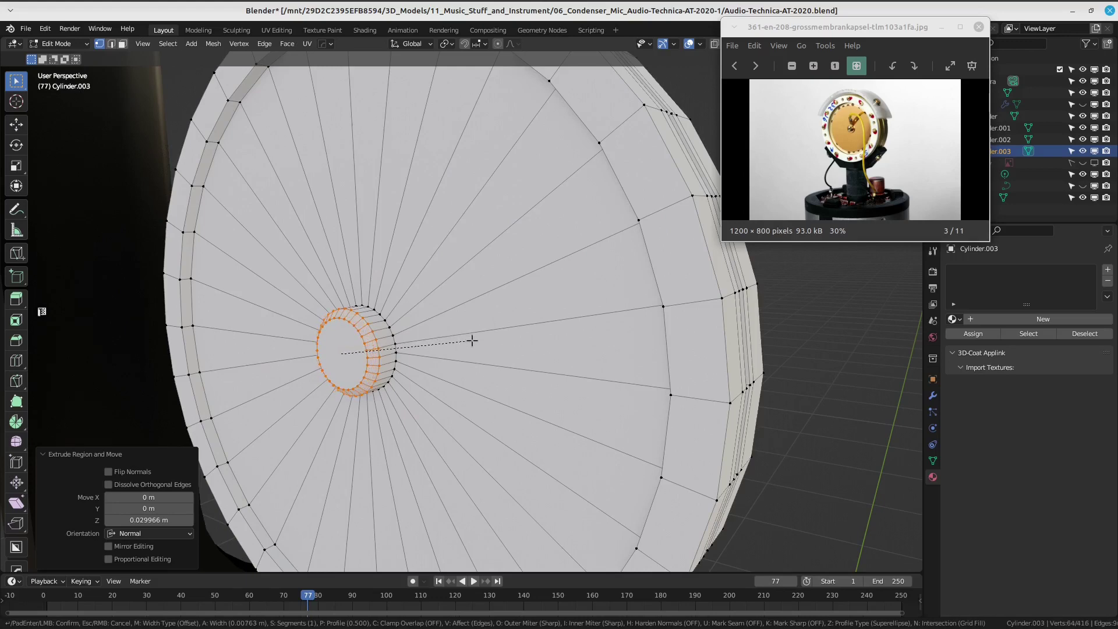
click(472, 340)
scroll(394, 313, down, 4)
middle_drag(479, 247, 479, 352)
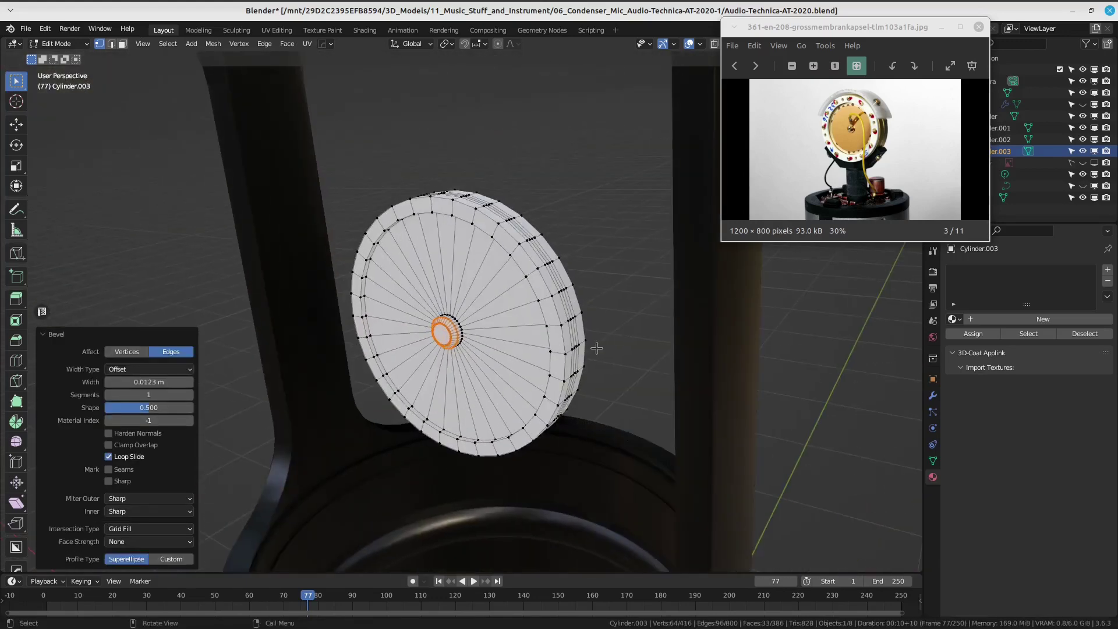
mouse_move(479, 352)
middle_down()
mouse_move(461, 172)
mouse_move(487, 220)
middle_up()
click(461, 172)
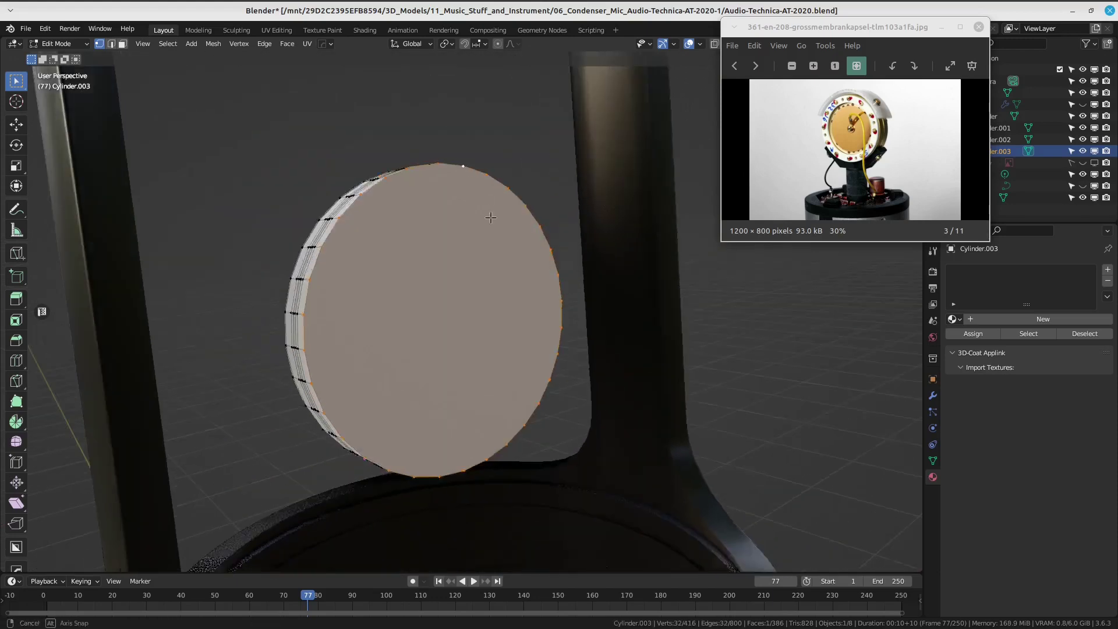
Inset the disc's opposite face and try a face operation, then undo it in see-through front view.
key(i)
click(561, 220)
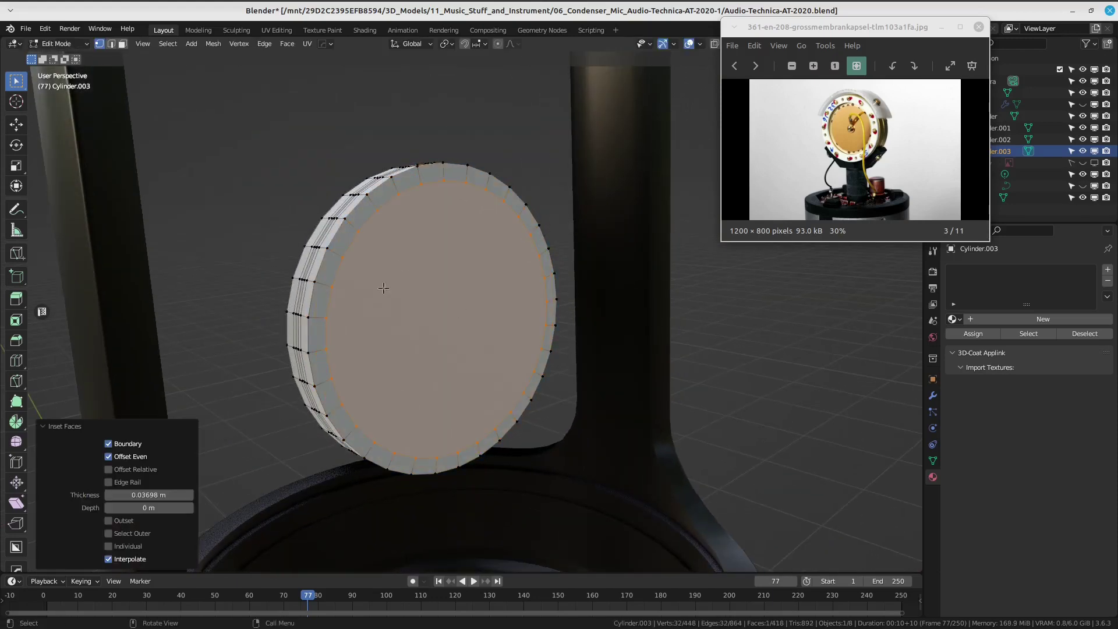
middle_drag(560, 219, 556, 284)
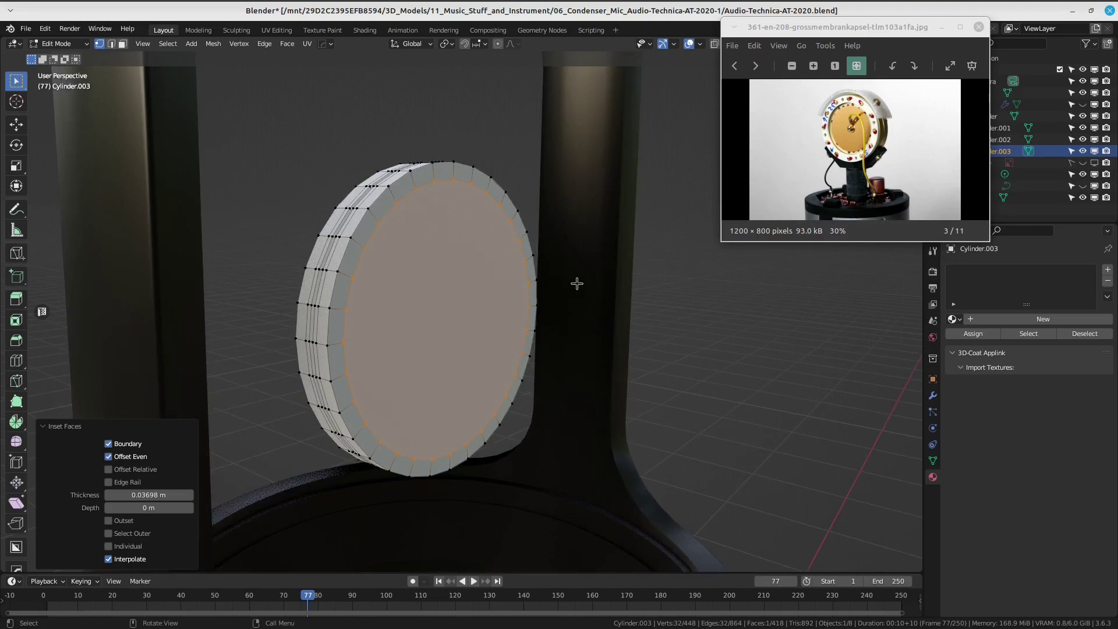
right_click(576, 283)
click(576, 286)
mouse_move(576, 285)
middle_down()
mouse_move(664, 296)
mouse_move(406, 304)
middle_up()
key(ctrl+z)
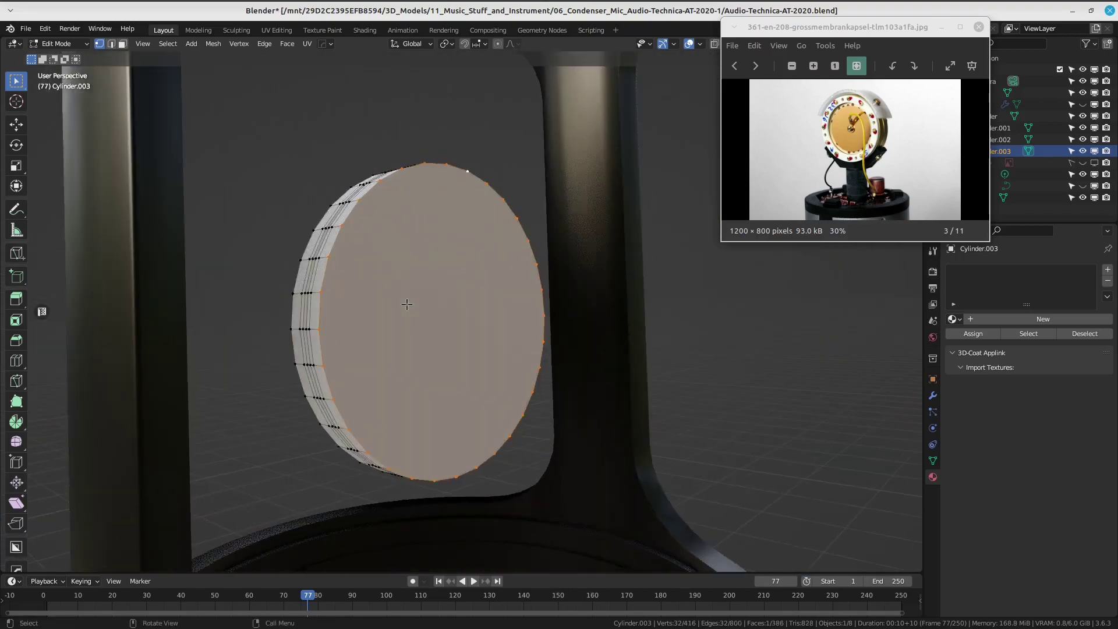
key(KP_1)
key(alt+z)
shift+middle_drag(589, 177, 542, 205)
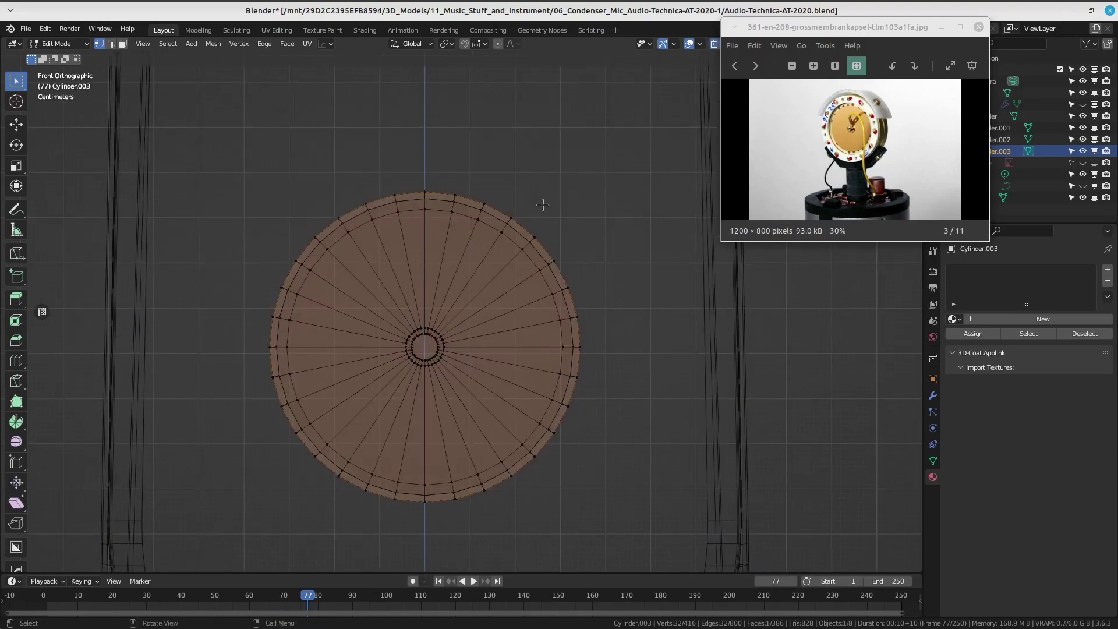
Inset the disc face again and push the inner face in to form the recessed panel.
key(i)
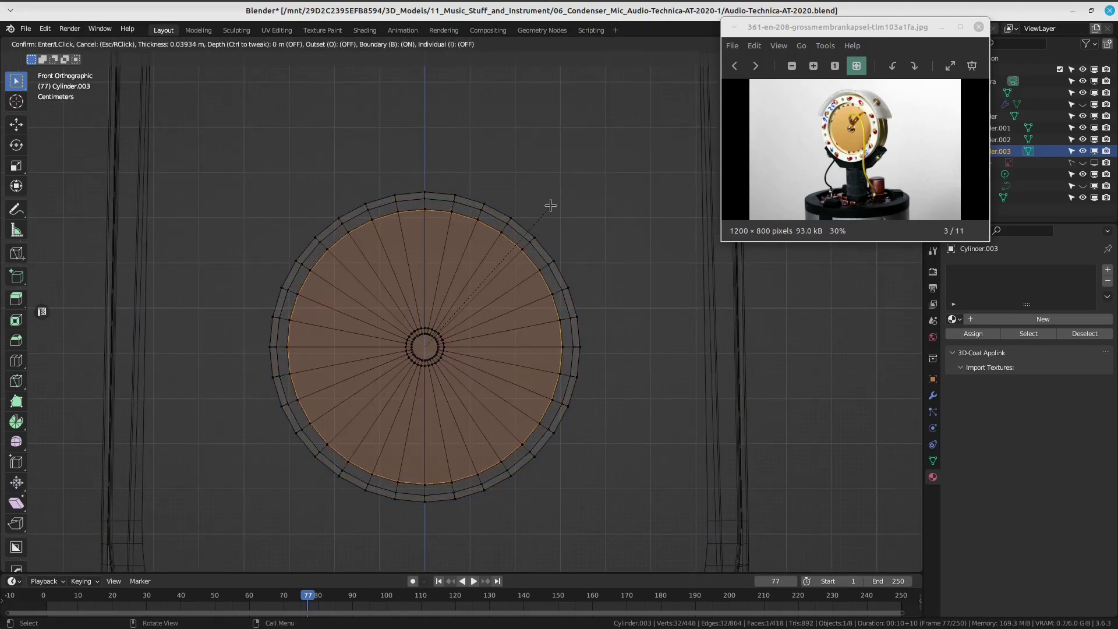
click(551, 205)
mouse_move(529, 265)
middle_down()
mouse_move(489, 302)
mouse_move(546, 318)
mouse_move(551, 306)
middle_up()
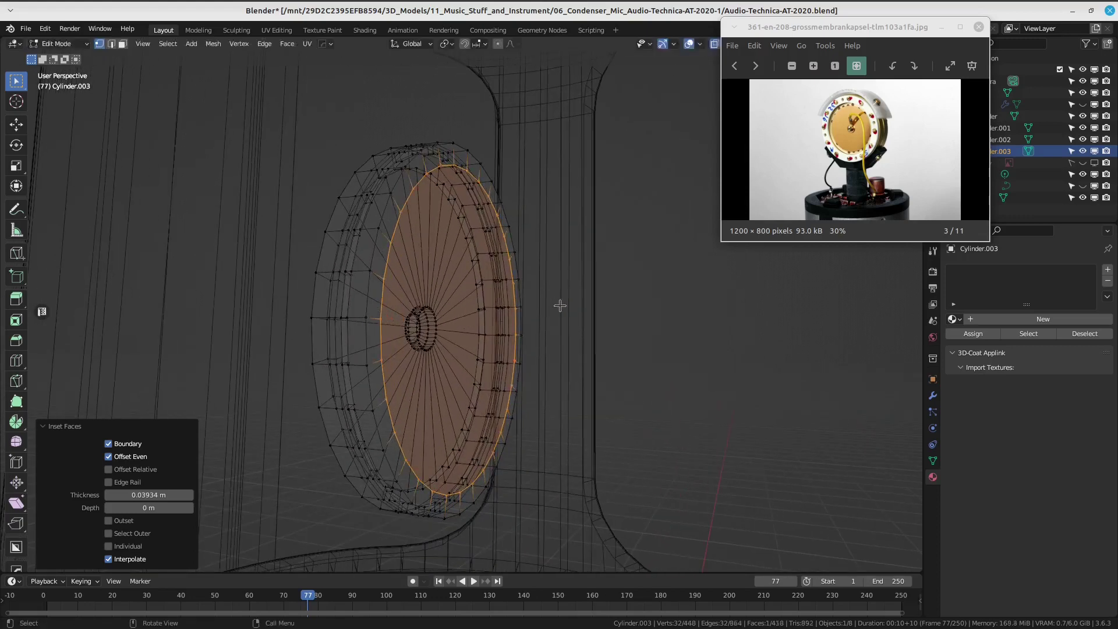
key(ctrl+z)
key(ctrl+shift+z)
mouse_move(555, 304)
middle_down()
mouse_move(525, 310)
mouse_move(544, 260)
mouse_move(634, 312)
mouse_move(344, 289)
mouse_move(499, 285)
middle_up()
key(e)
click(510, 311)
key(alt+z)
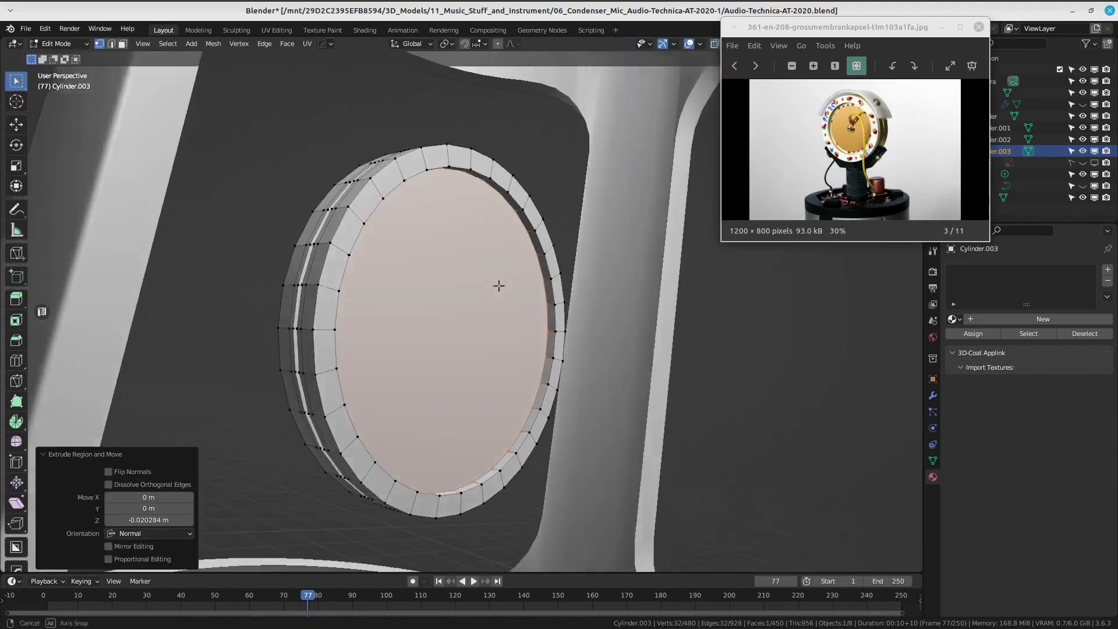
Inset the recess, shrink the centre circle, raise it 0.016 m and bevel it 0.00987 m.
key(i)
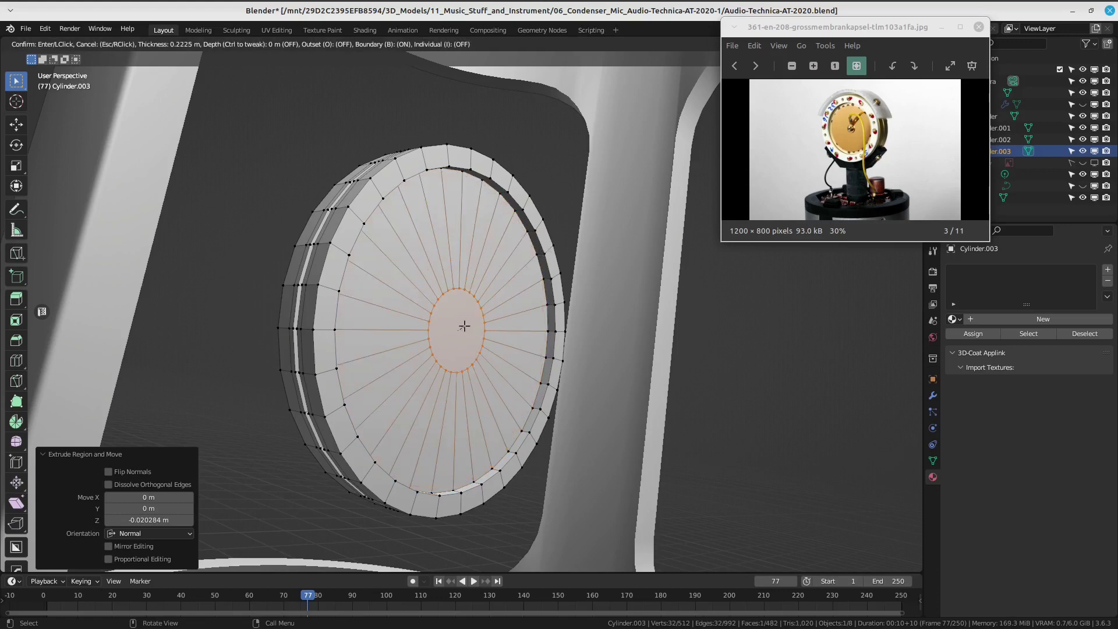
click(460, 330)
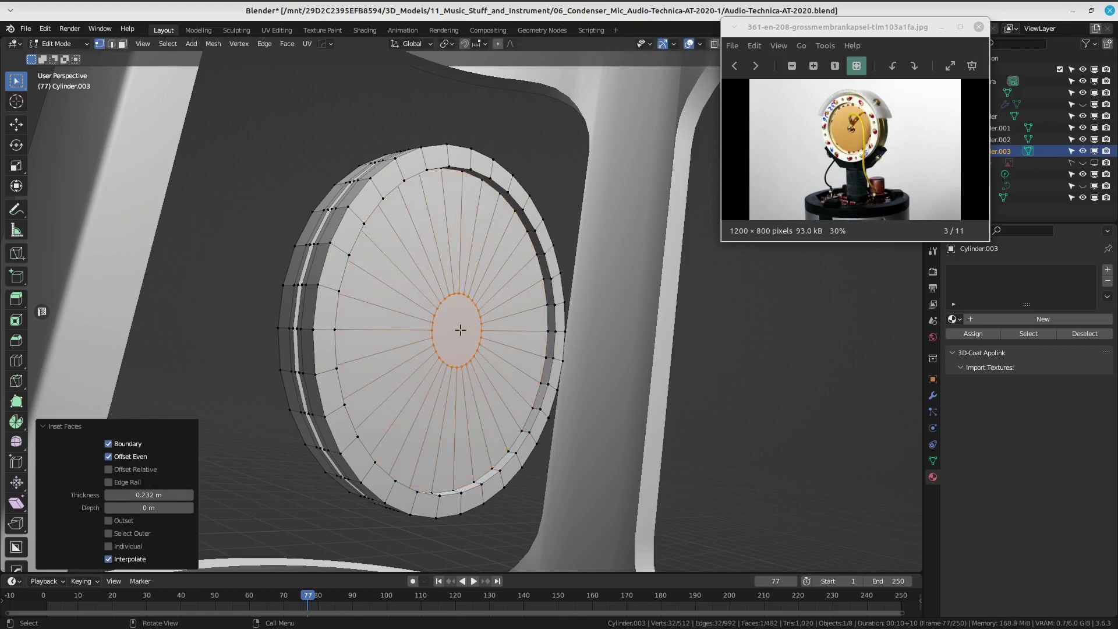
key(s)
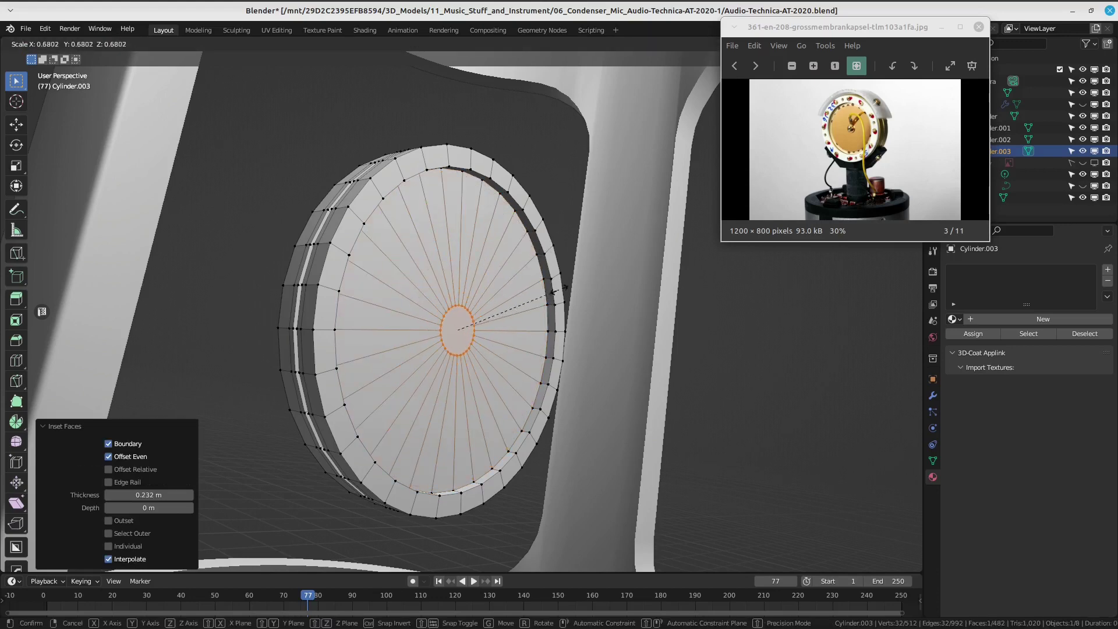
click(561, 289)
key(e)
click(564, 291)
key(ctrl+b)
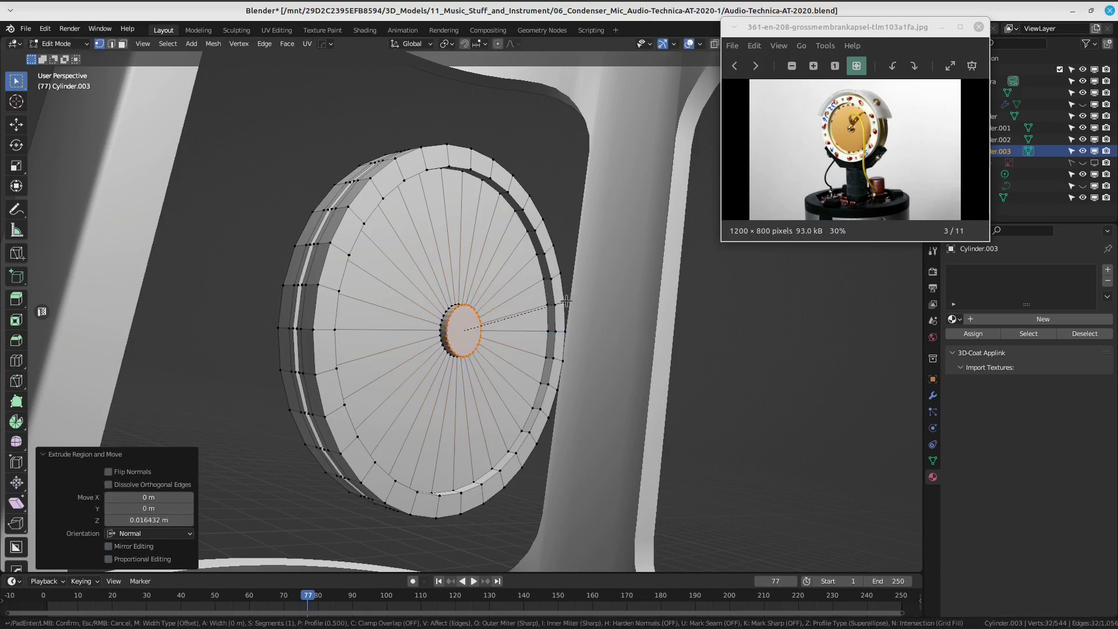
click(574, 299)
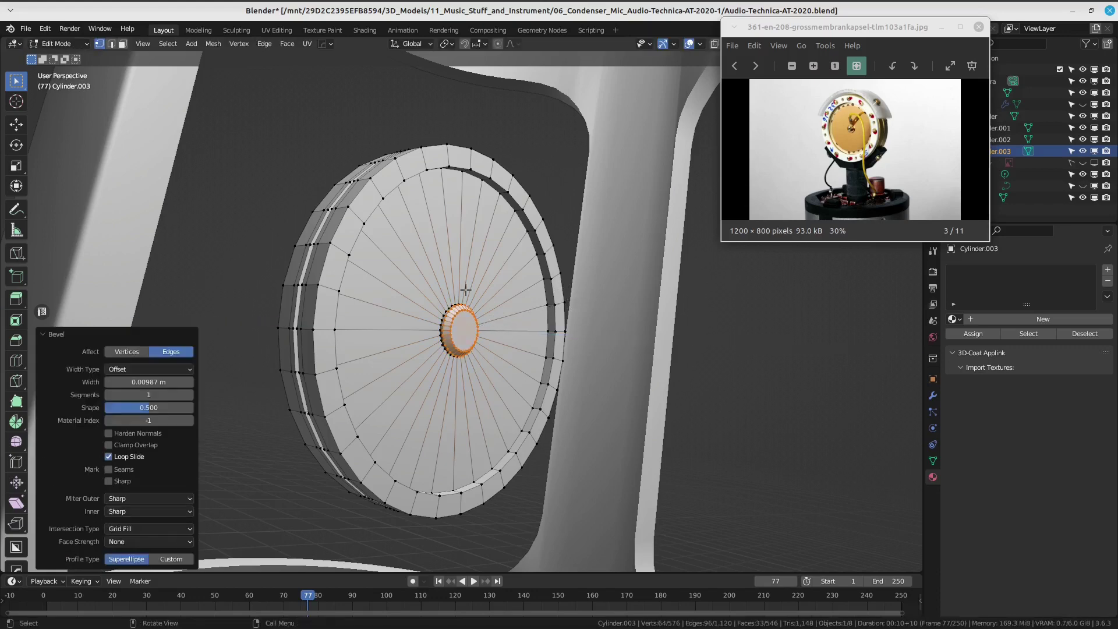
mouse_move(573, 299)
middle_down()
mouse_move(536, 271)
mouse_move(534, 362)
middle_up()
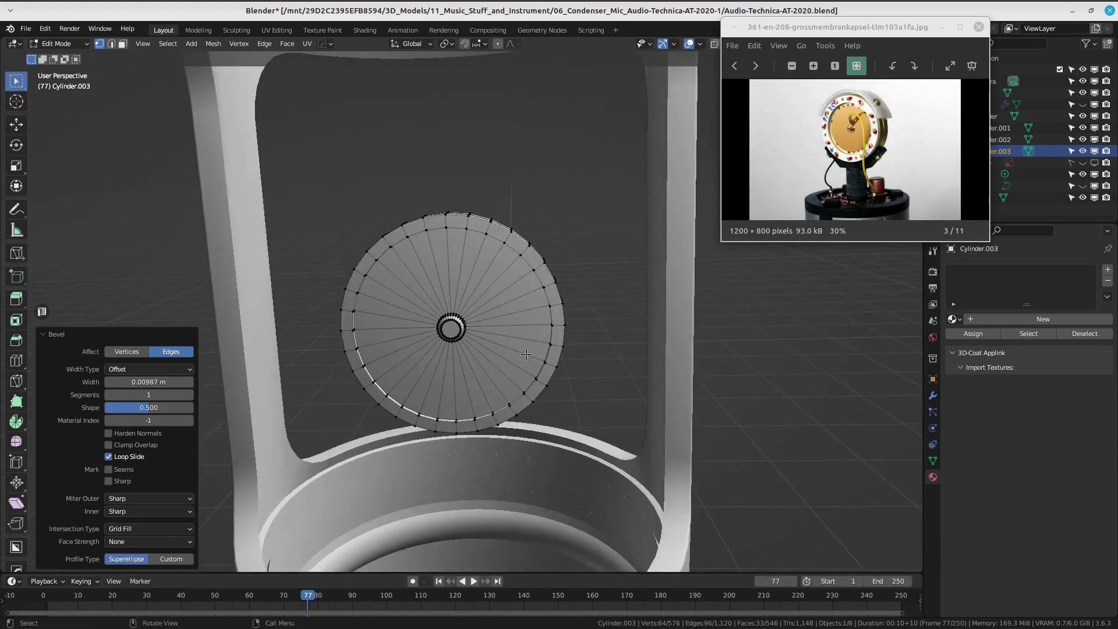
Select three consecutive vertices along the capsule disc's lower rim.
scroll(488, 298, down, 5)
middle_drag(488, 299, 500, 343)
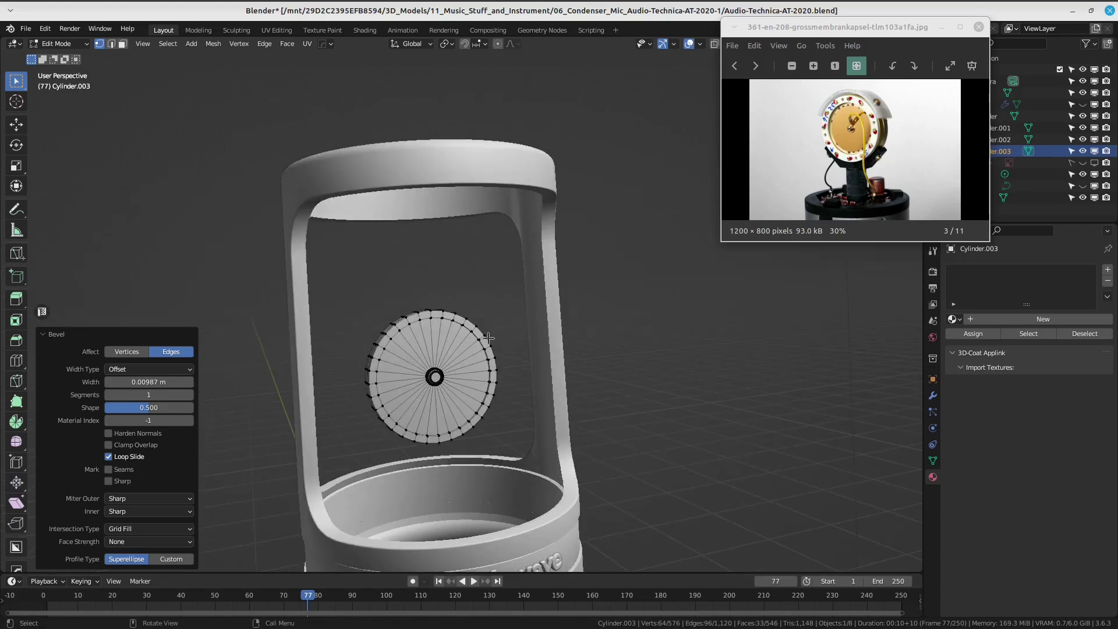
mouse_move(488, 338)
middle_down()
mouse_move(516, 392)
mouse_move(508, 325)
middle_up()
scroll(508, 236, up, 3)
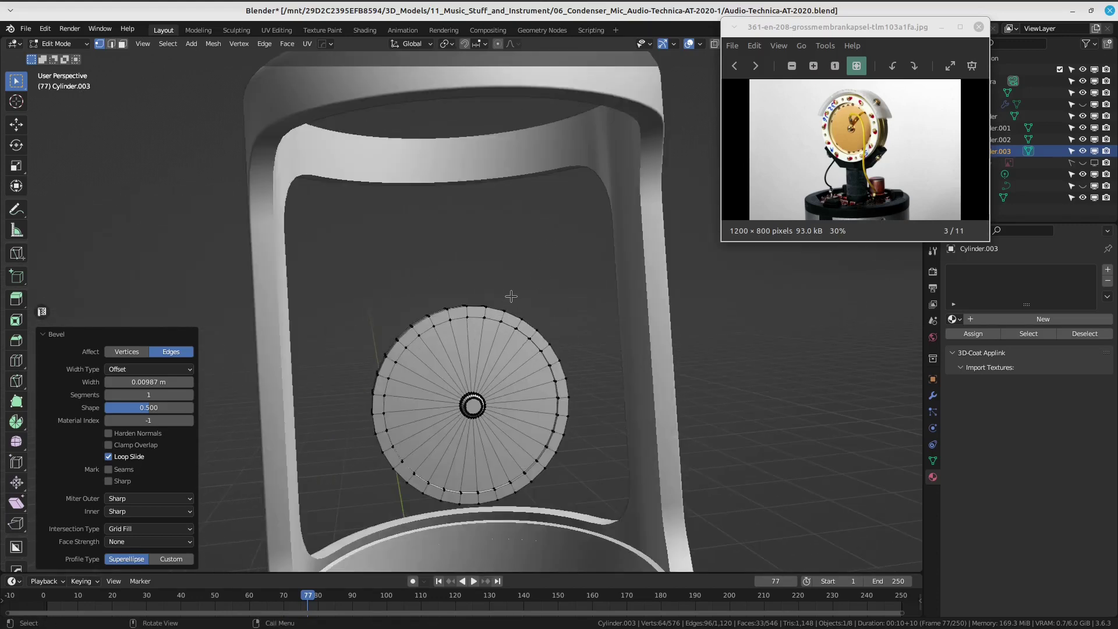
scroll(508, 237, down, 3)
mouse_move(509, 236)
middle_down()
mouse_move(492, 365)
mouse_move(509, 311)
mouse_move(424, 300)
mouse_move(538, 332)
mouse_move(451, 281)
middle_up()
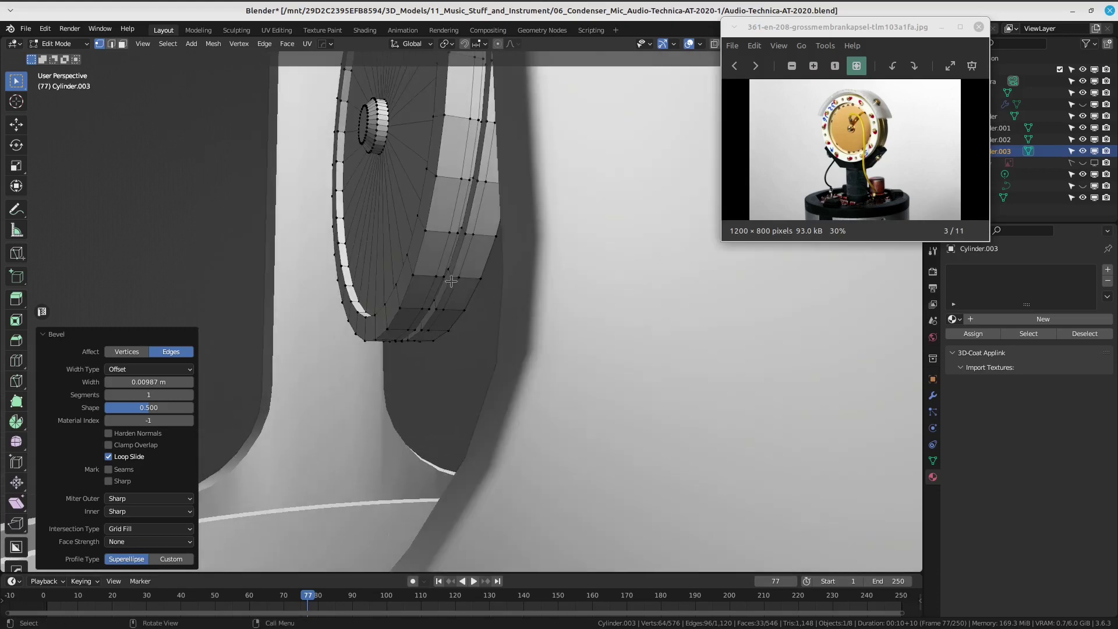
click(437, 275)
mouse_move(392, 308)
middle_down()
mouse_move(487, 280)
mouse_move(631, 323)
mouse_move(626, 332)
middle_up()
shift+click(445, 308)
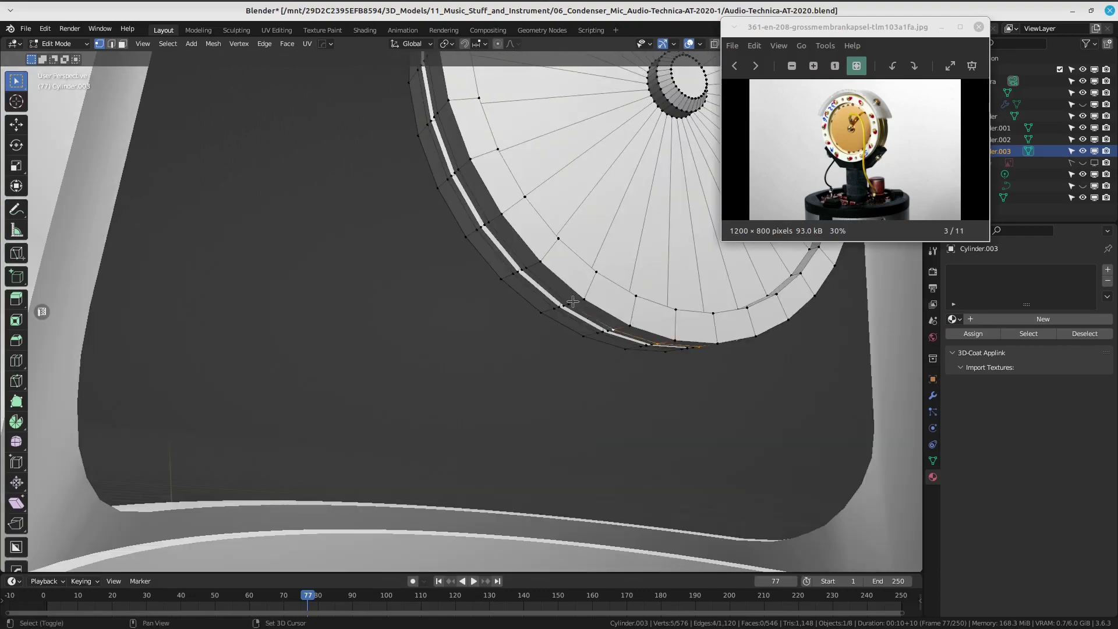
scroll(577, 239, down, 3)
mouse_move(577, 239)
middle_down()
mouse_move(552, 313)
mouse_move(523, 265)
mouse_move(488, 310)
mouse_move(517, 333)
middle_up()
shift+click(522, 266)
scroll(478, 325, down, 3)
Duplicate the selected rim edges and separate them into a new object.
shift+click(517, 334)
key(shift+d)
right_click(517, 333)
key(p)
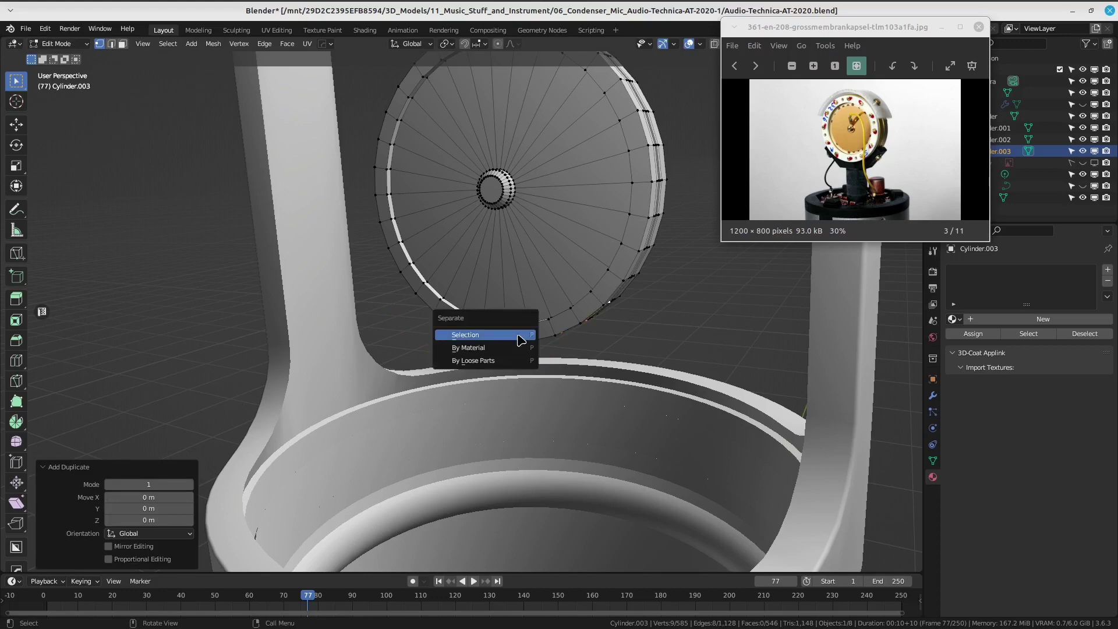
click(517, 334)
key(ctrl+Tab)
click(463, 355)
mouse_move(463, 355)
middle_down()
mouse_move(533, 297)
mouse_move(532, 307)
middle_up()
Edit the new Cylinder.004 strip and extrude its edges along Y into a curved band.
click(539, 299)
key(ctrl+Tab)
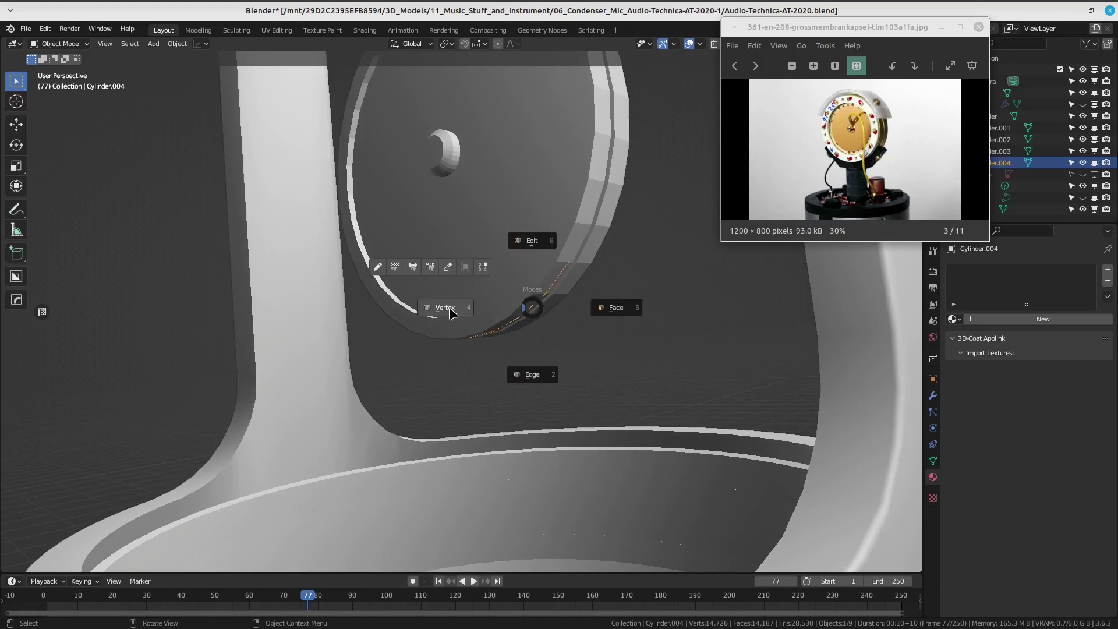
click(451, 313)
middle_drag(451, 313, 564, 318)
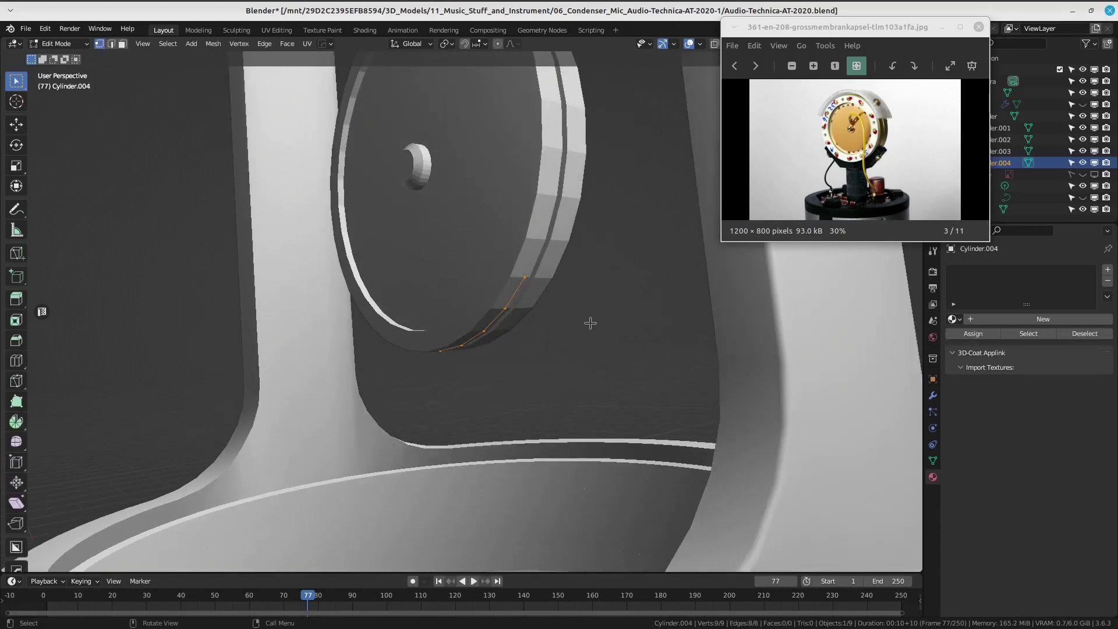
key(e)
key(y)
click(616, 325)
middle_drag(615, 325, 555, 317)
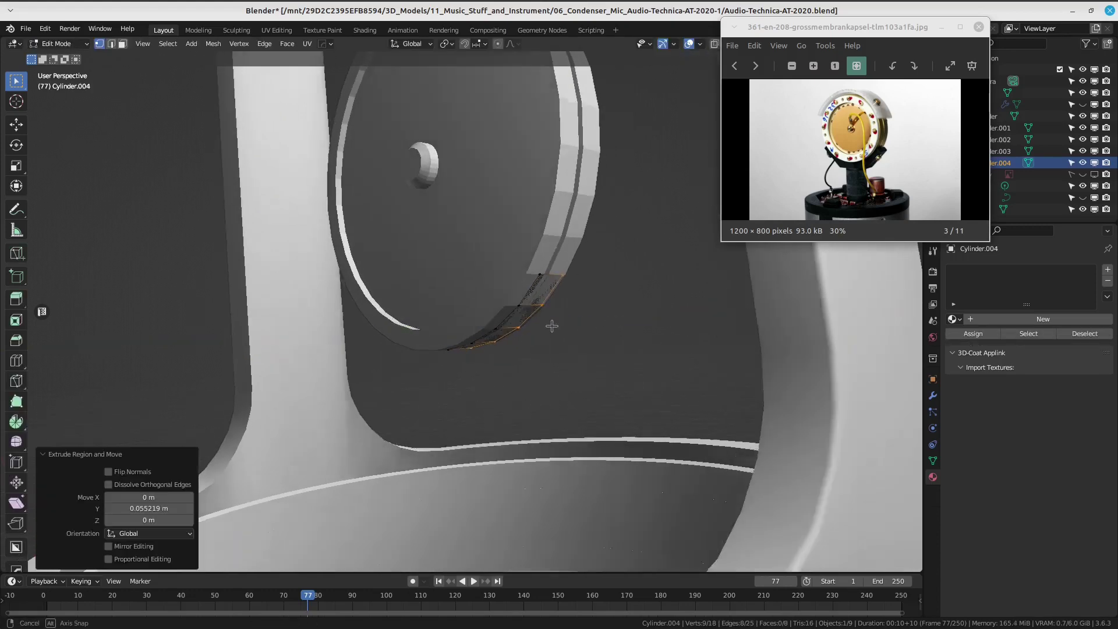
Select the whole strip and extrude it to give the cradle thickness.
key(ctrl+Tab)
key(a)
key(e)
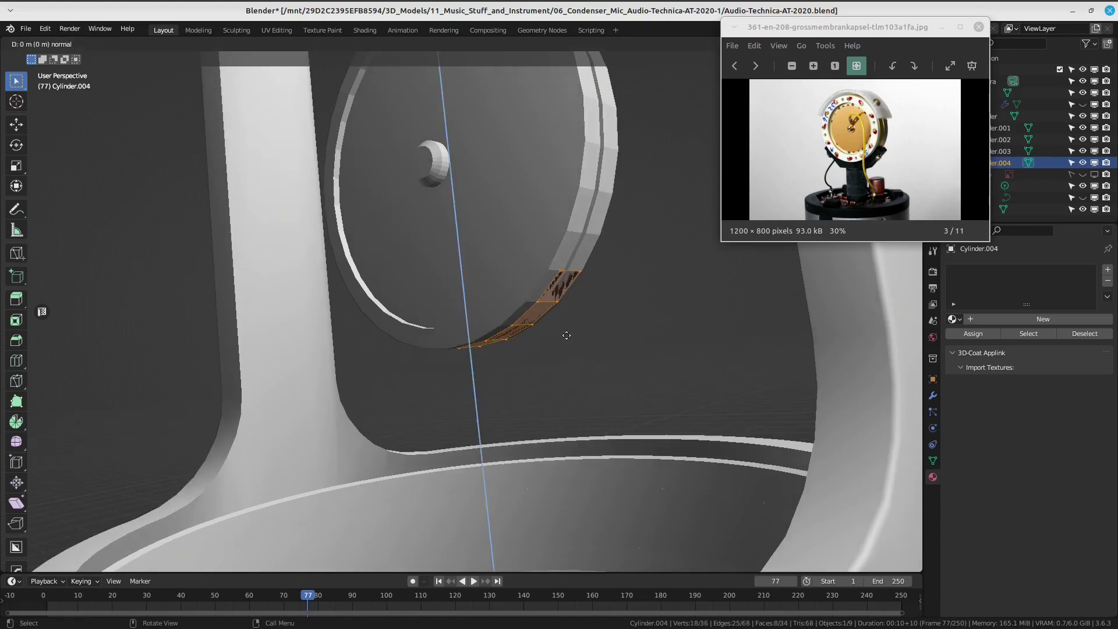
click(565, 347)
middle_drag(565, 348, 549, 329)
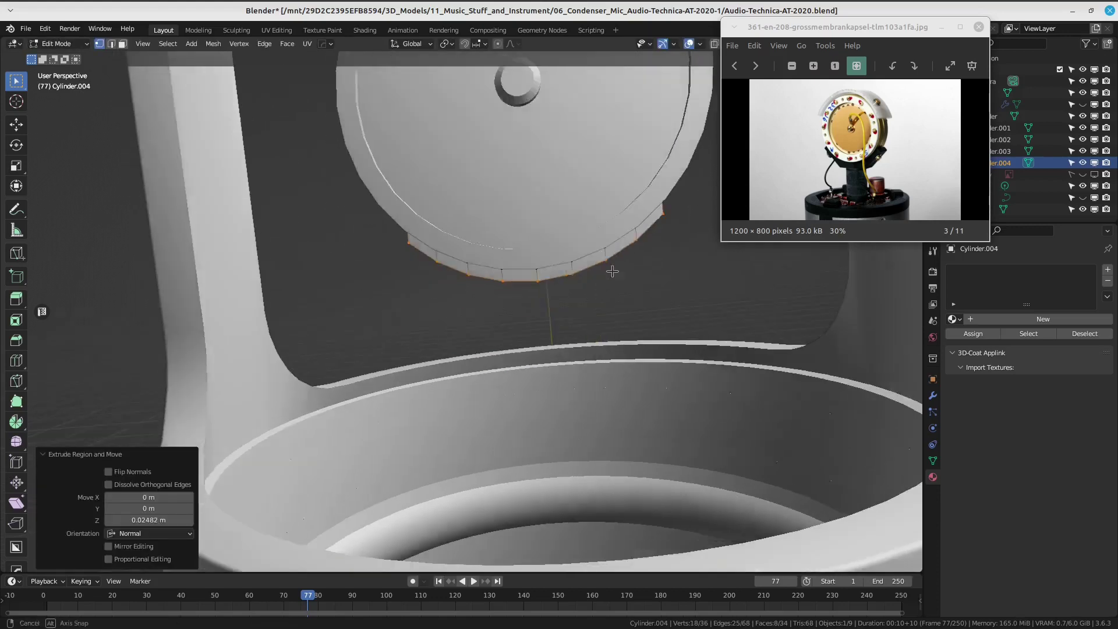
scroll(570, 243, up, 5)
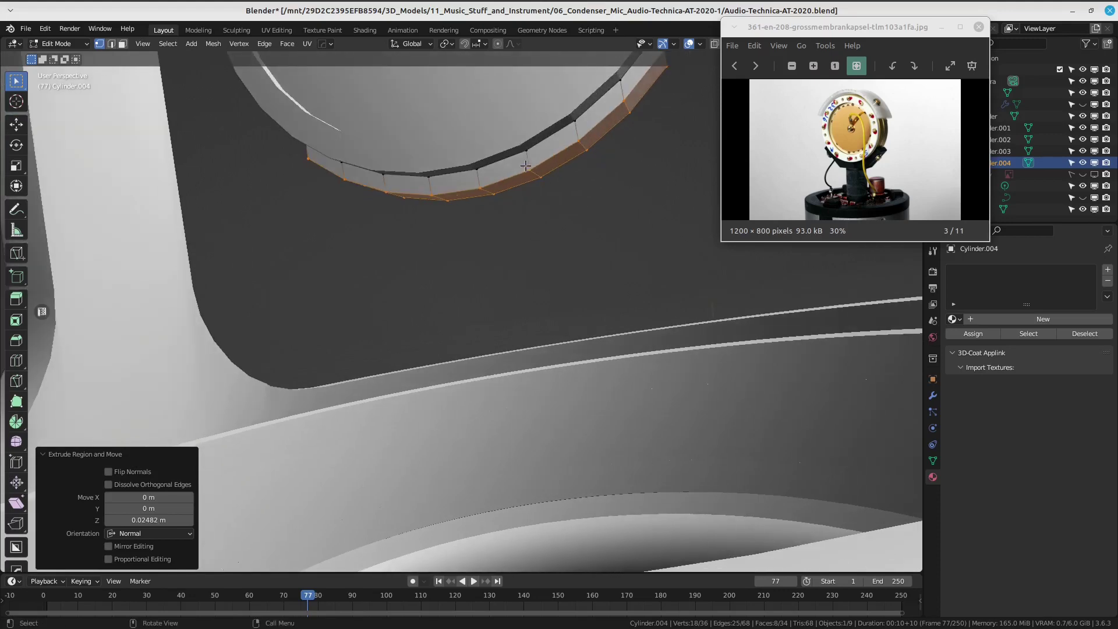
Extrude the cradle's middle face downward into a stem and return to Object Mode.
click(541, 177)
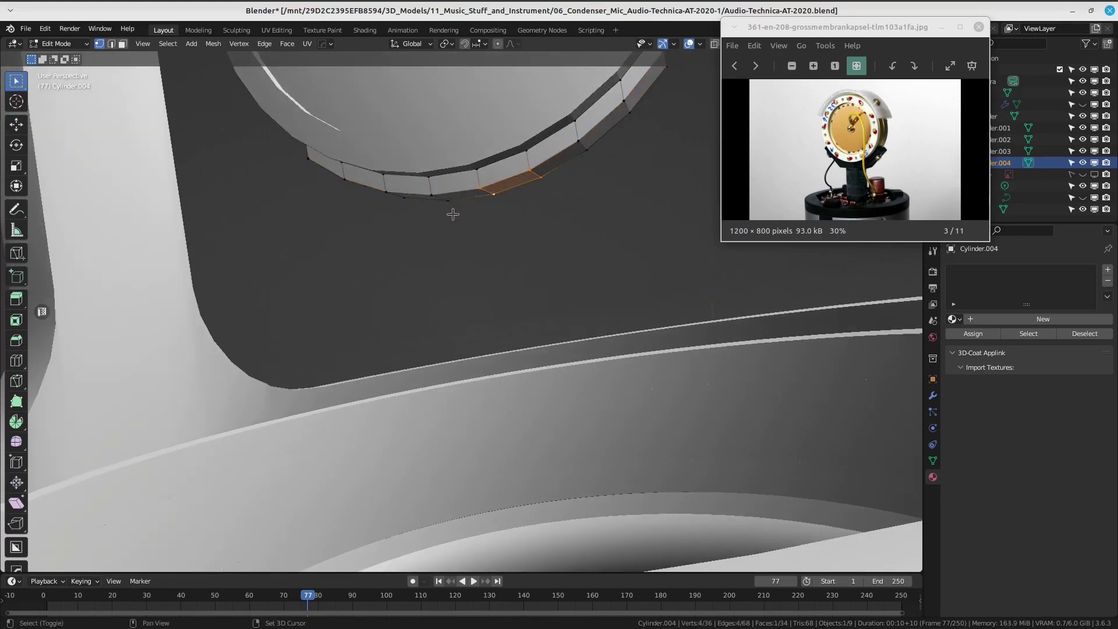
middle_drag(453, 215, 489, 205)
scroll(467, 202, down, 5)
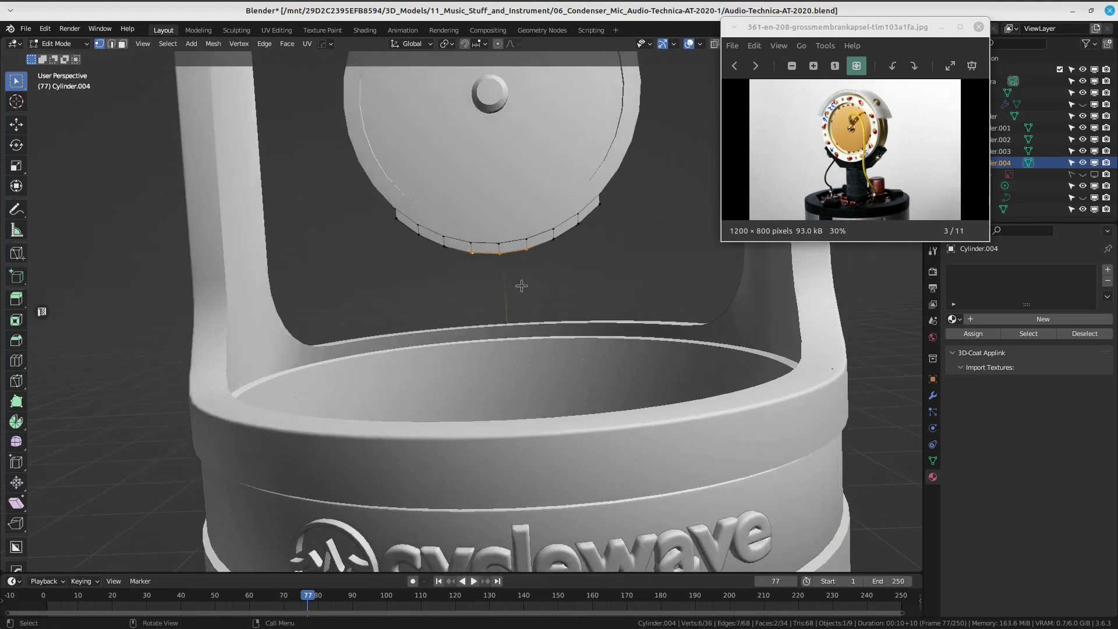
key(e)
click(523, 484)
scroll(507, 407, down, 4)
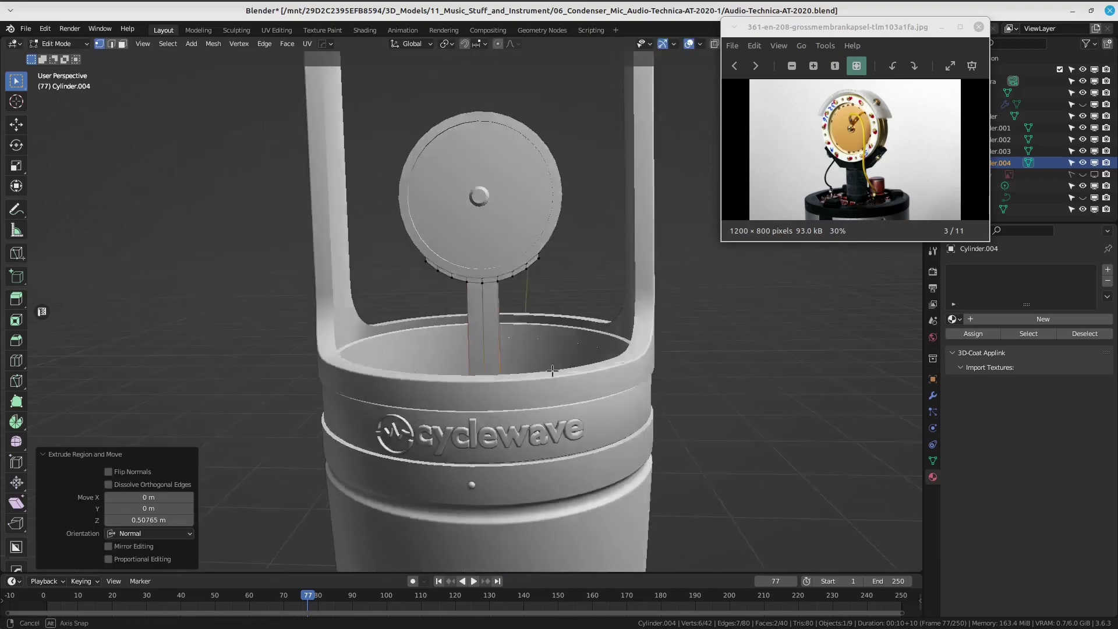
middle_drag(507, 407, 498, 356)
key(Tab)
click(477, 294)
Duplicate the cradle-and-stem piece in place and mirror the copy along Z.
middle_drag(460, 315, 454, 337)
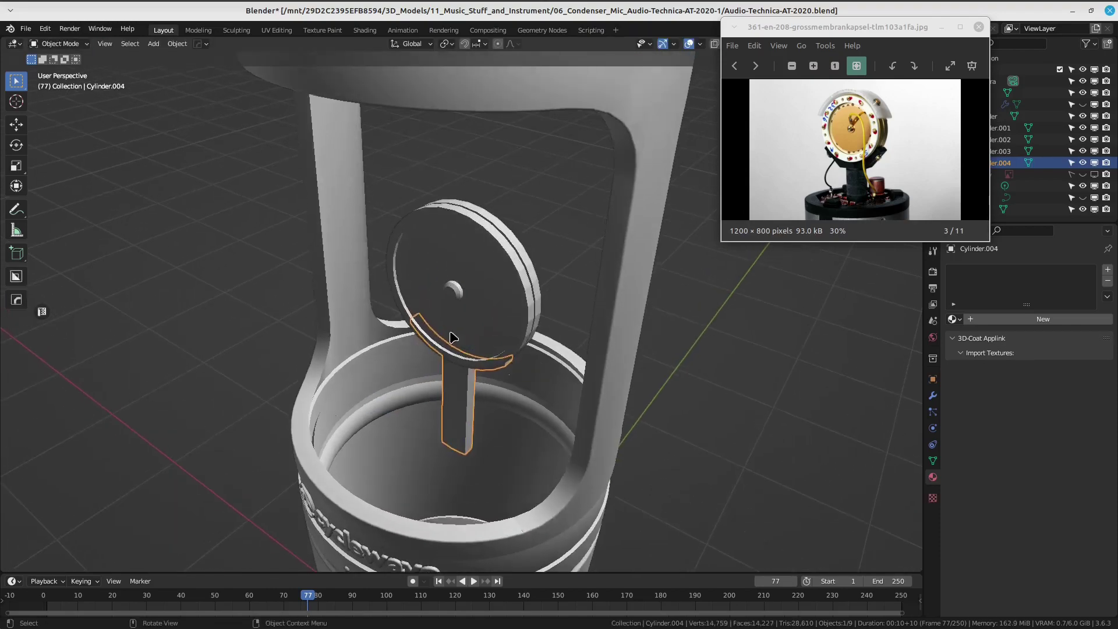
mouse_move(515, 313)
middle_down()
mouse_move(500, 370)
mouse_move(507, 324)
mouse_move(441, 353)
mouse_move(483, 250)
mouse_move(546, 401)
mouse_move(542, 305)
mouse_move(431, 404)
mouse_move(500, 330)
mouse_move(481, 396)
mouse_move(472, 392)
mouse_move(499, 379)
mouse_move(494, 358)
middle_up()
click(483, 245)
click(464, 431)
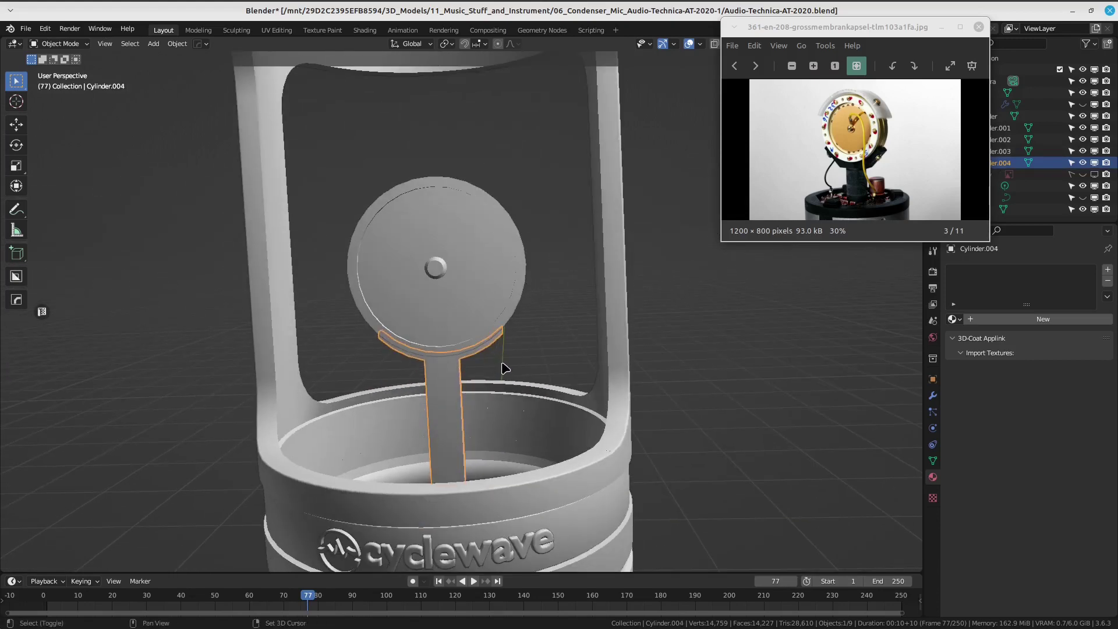
key(shift+d)
key(Escape)
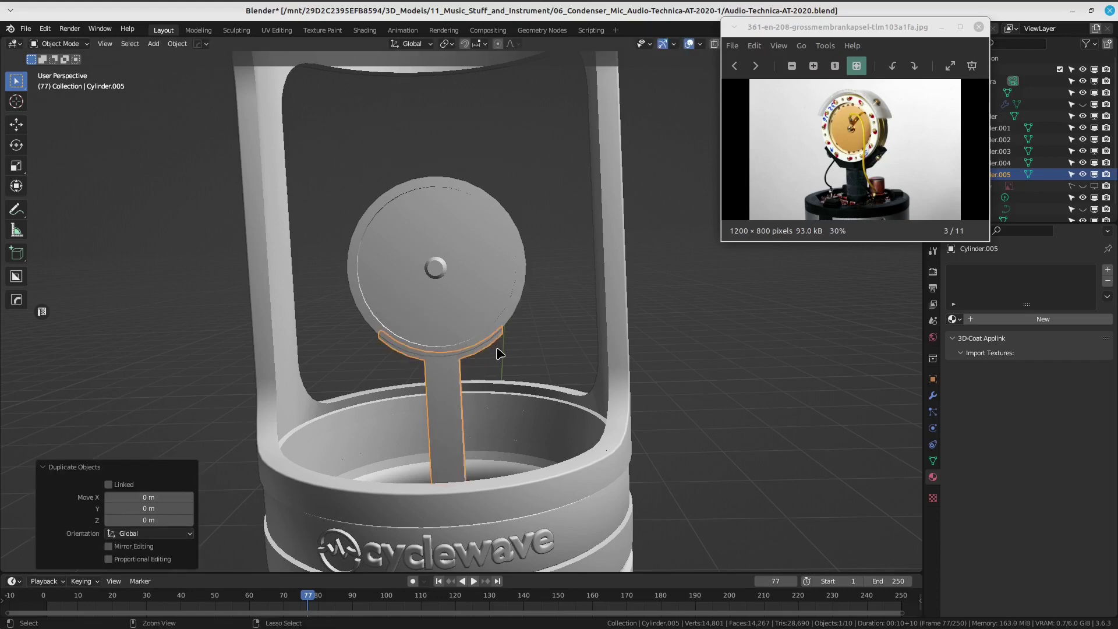
key(ctrl+m)
key(z)
key(Return)
Move the mirrored copy up to Z 5.8298 m over the capsule and save Audio-Technica-AT-2020.blend.
key(g)
key(z)
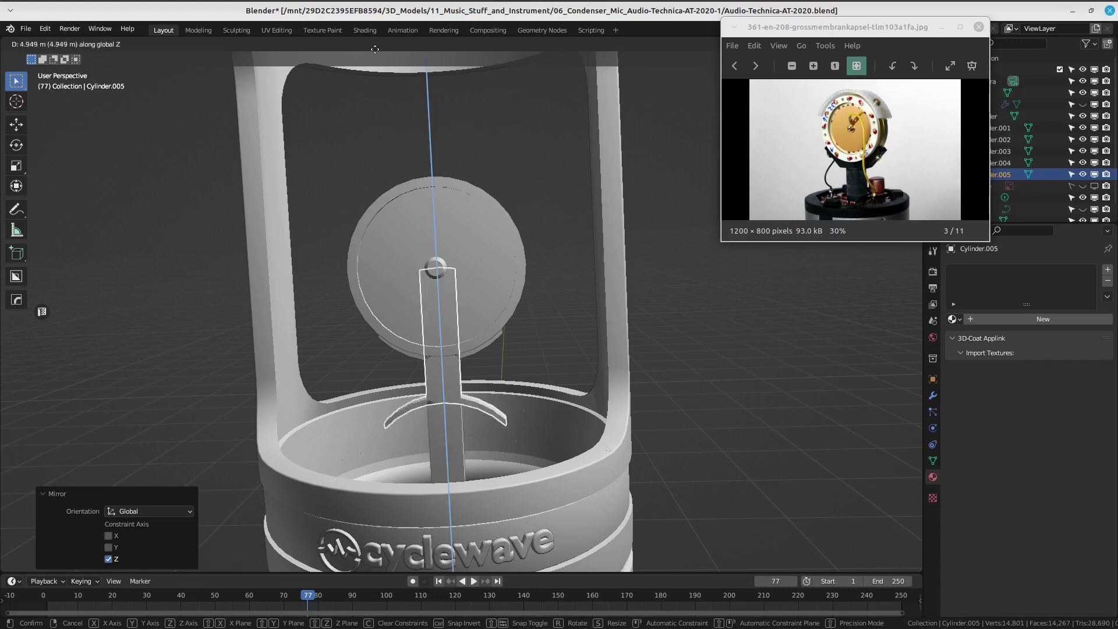
click(386, 347)
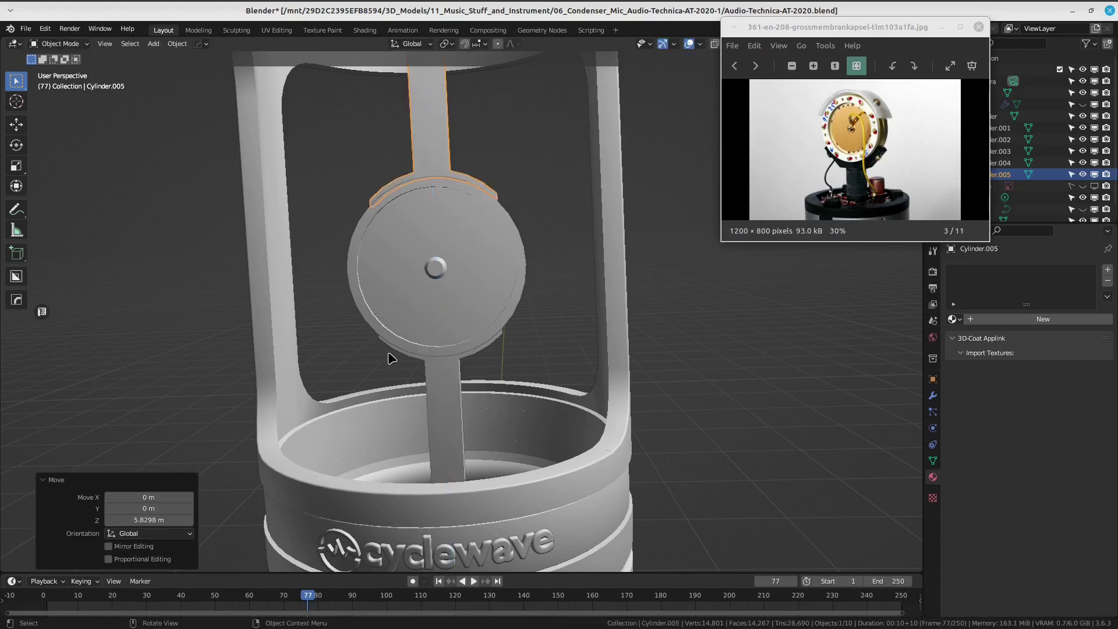
scroll(393, 358, down, 4)
mouse_move(417, 263)
middle_down()
mouse_move(506, 407)
mouse_move(493, 336)
mouse_move(532, 264)
mouse_move(464, 319)
mouse_move(717, 314)
mouse_move(446, 346)
middle_up()
scroll(638, 336, down, 3)
scroll(524, 407, up, 4)
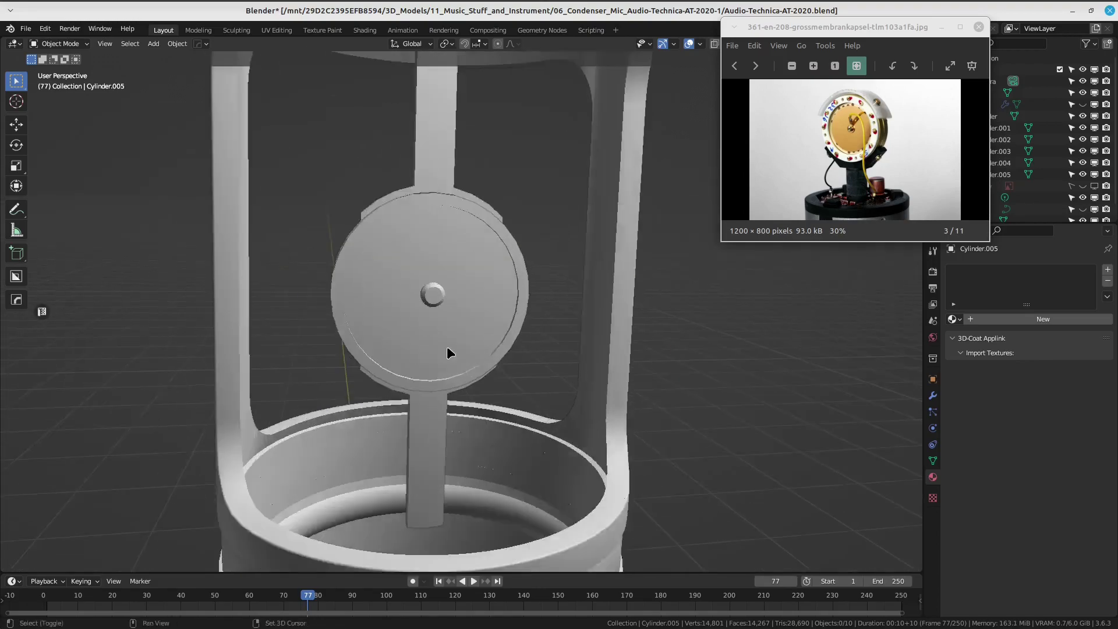
scroll(542, 355, up, 2)
scroll(582, 355, down, 2)
key(ctrl+s)
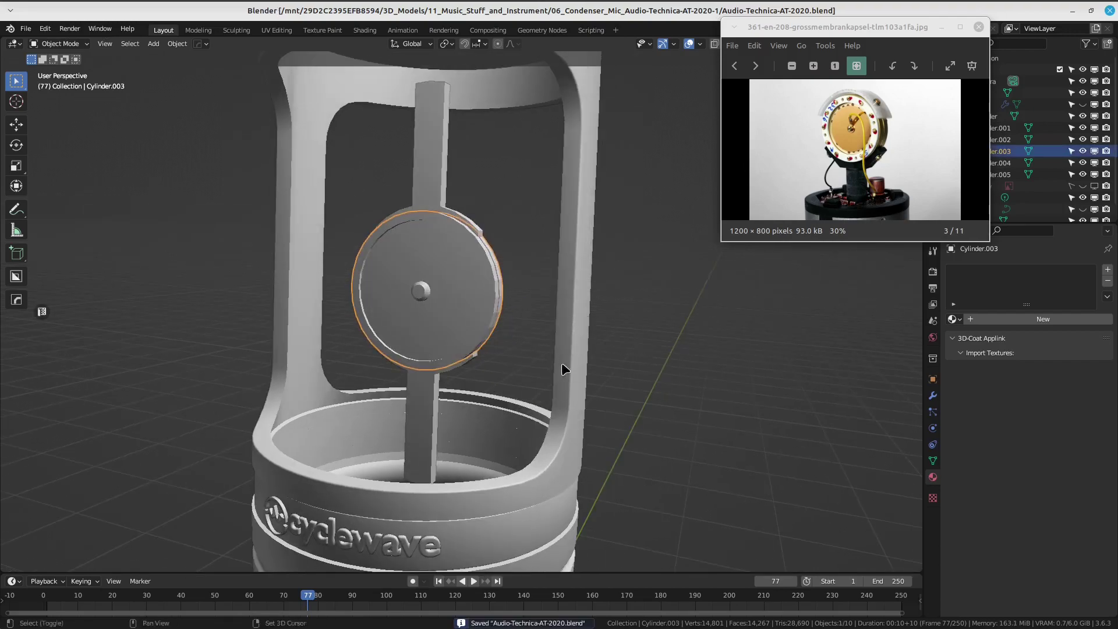
mouse_move(562, 364)
middle_down()
mouse_move(564, 240)
mouse_move(564, 300)
mouse_move(539, 357)
mouse_move(528, 331)
mouse_move(504, 460)
mouse_move(512, 387)
mouse_move(531, 352)
middle_up()
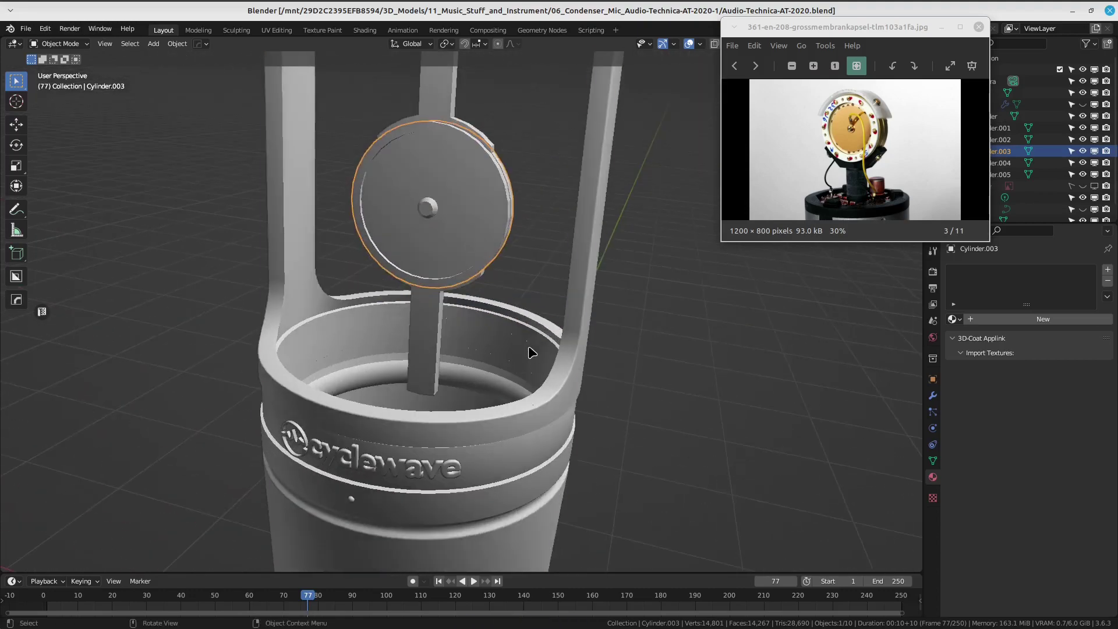
Select the microphone body and switch it to vertex Edit Mode.
click(532, 352)
key(ctrl+Tab)
click(602, 349)
scroll(524, 343, up, 5)
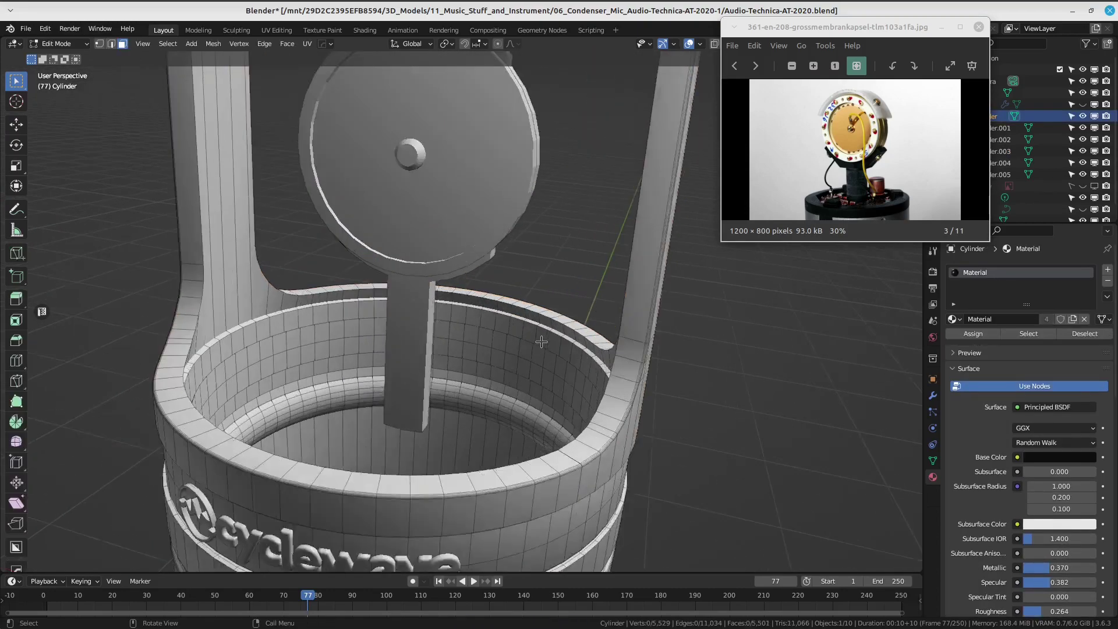
key(ctrl+Tab)
click(461, 333)
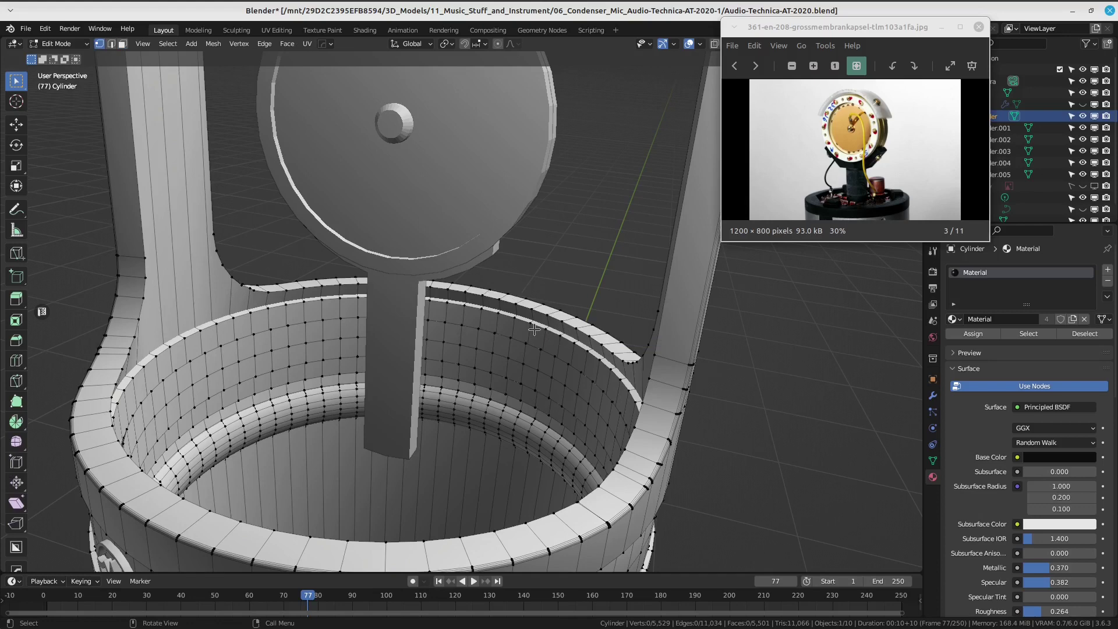
Duplicate the body's inner top rim loop and separate it into a new object, Cylinder.006.
middle_drag(531, 339, 492, 364)
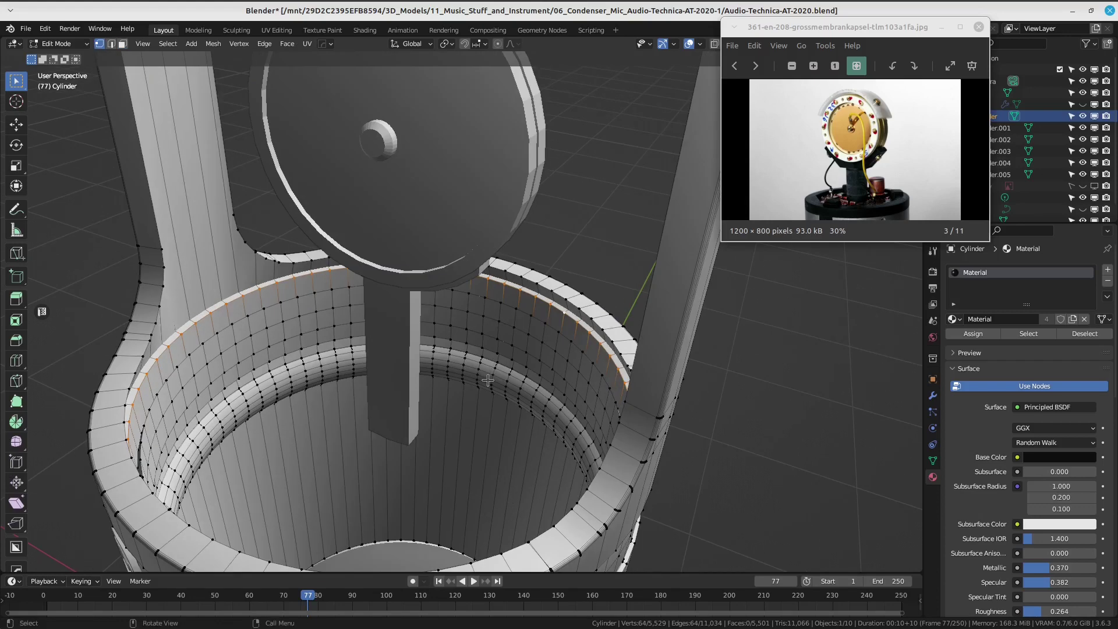
key(shift+d)
right_click(541, 272)
key(p)
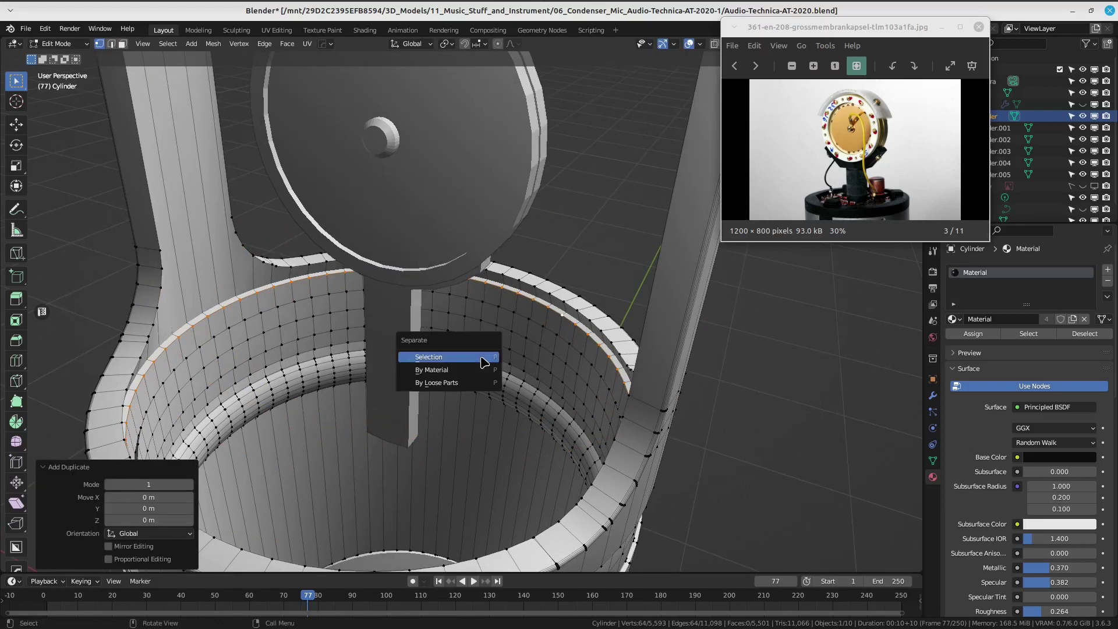
click(483, 361)
key(ctrl+Tab)
click(481, 290)
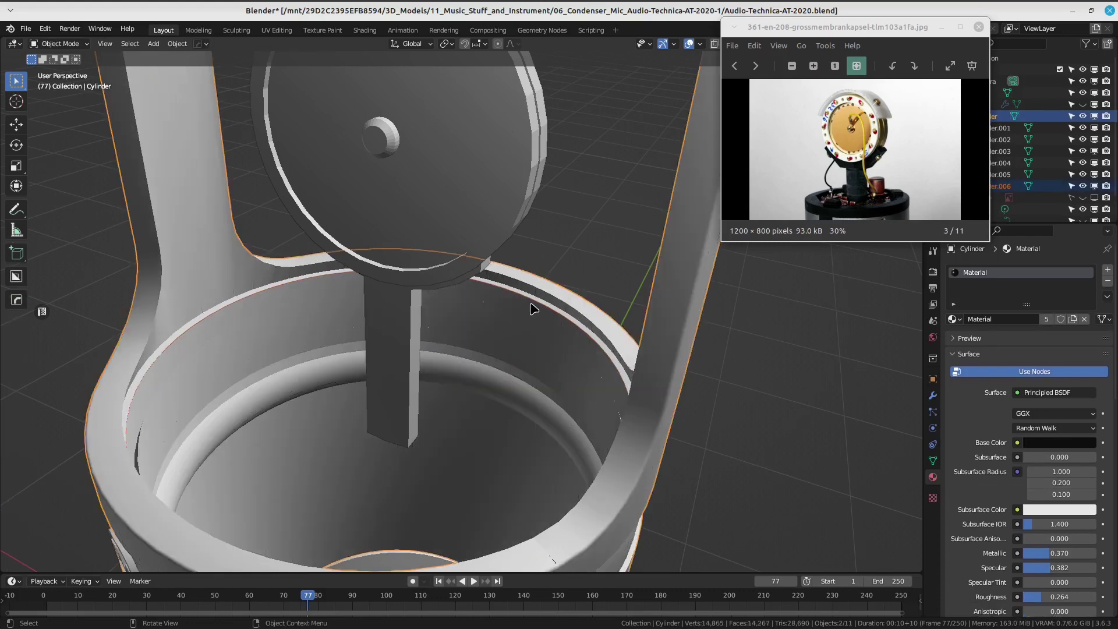
Fill Cylinder.006's ring with a face and extrude it slightly downward.
click(537, 307)
key(ctrl+Tab)
click(503, 240)
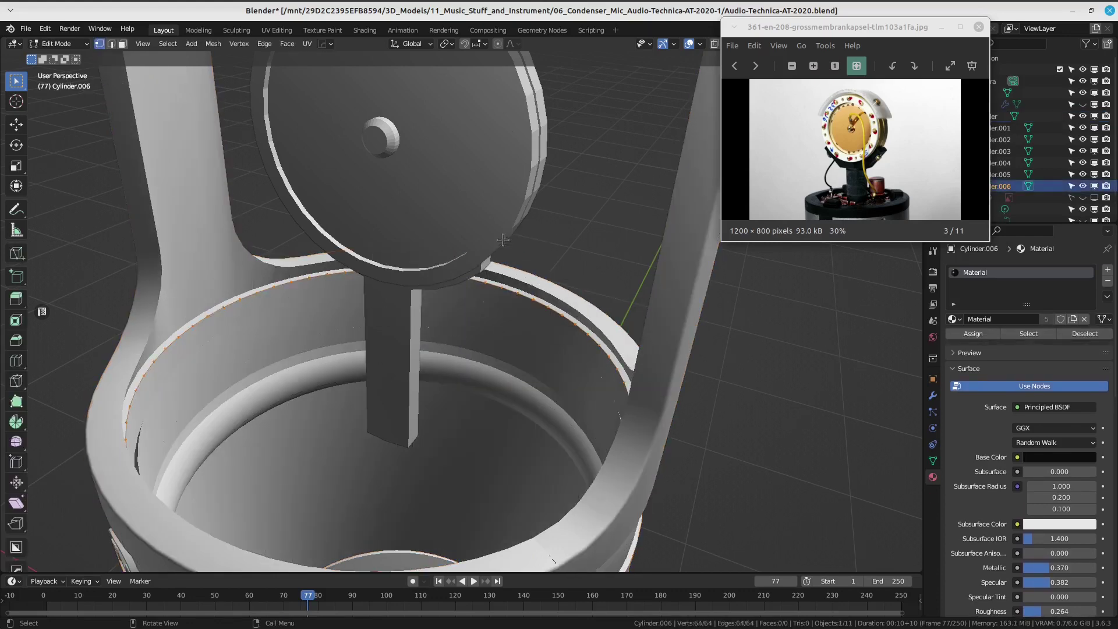
key(f)
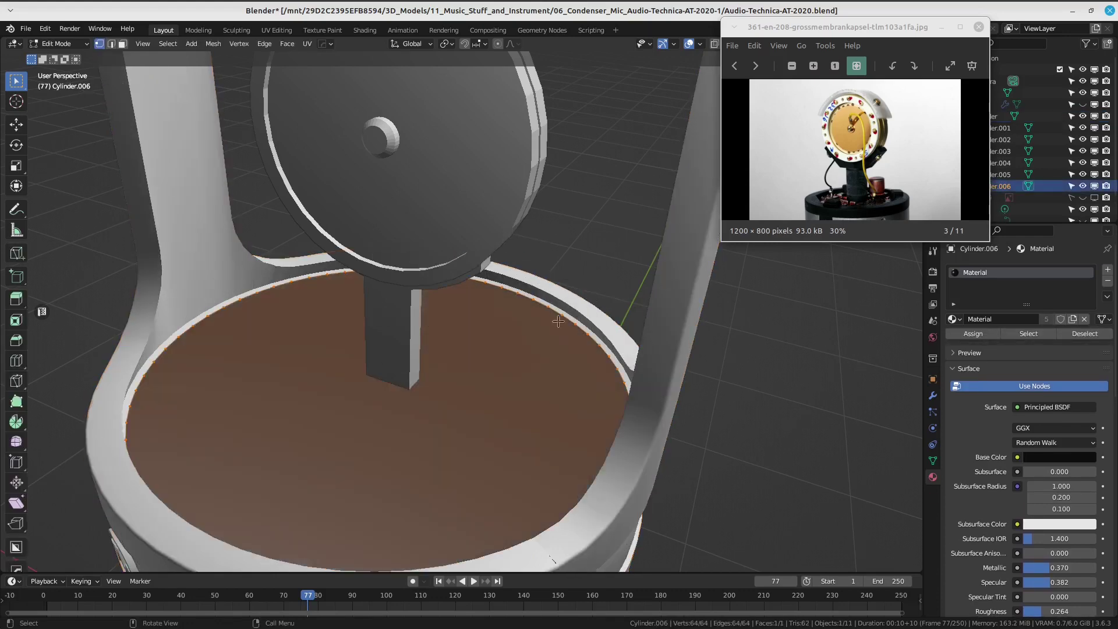
middle_drag(595, 294, 535, 315)
key(e)
click(571, 334)
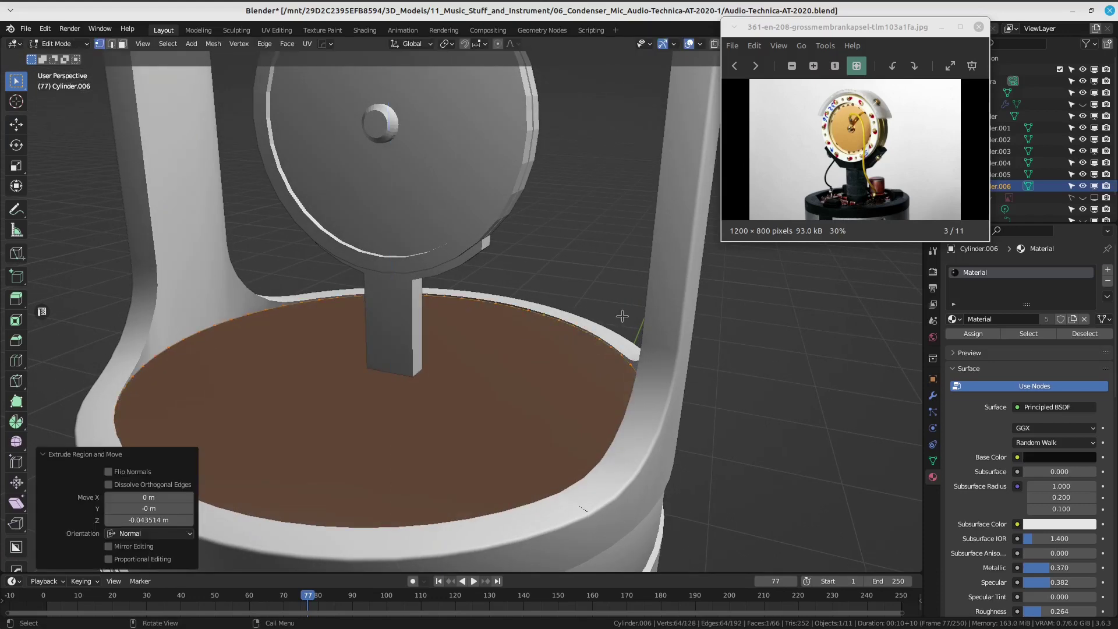
Scale the inner disc face to 0.827 and bevel its edge ring.
key(s)
click(590, 331)
key(ctrl+b)
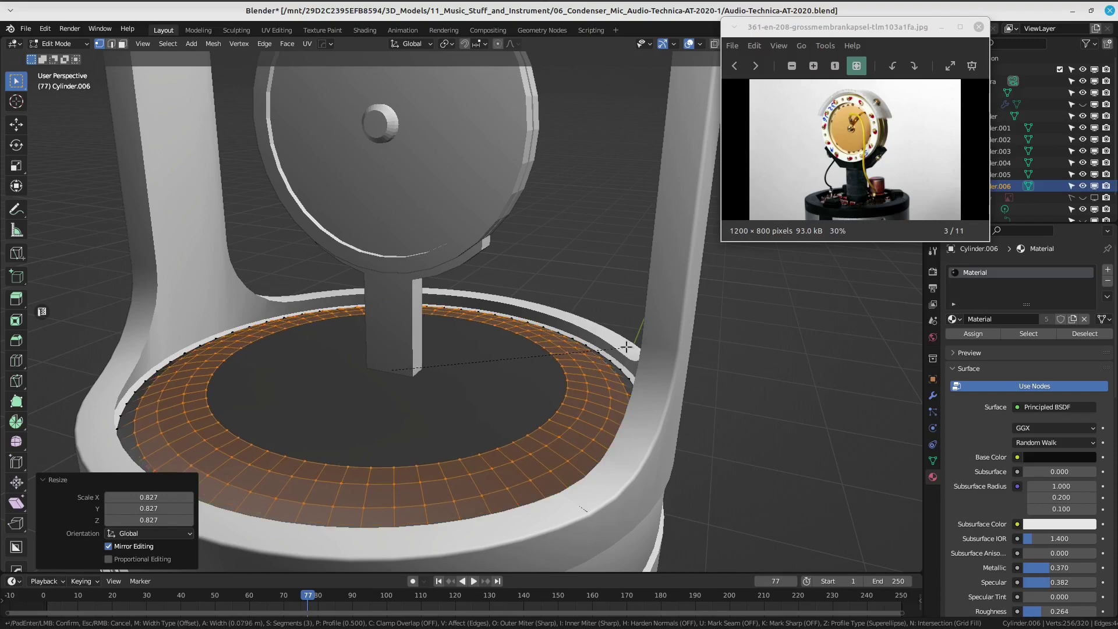
click(626, 346)
middle_drag(626, 346, 515, 340)
key(Tab)
click(514, 273)
middle_drag(514, 273, 483, 256)
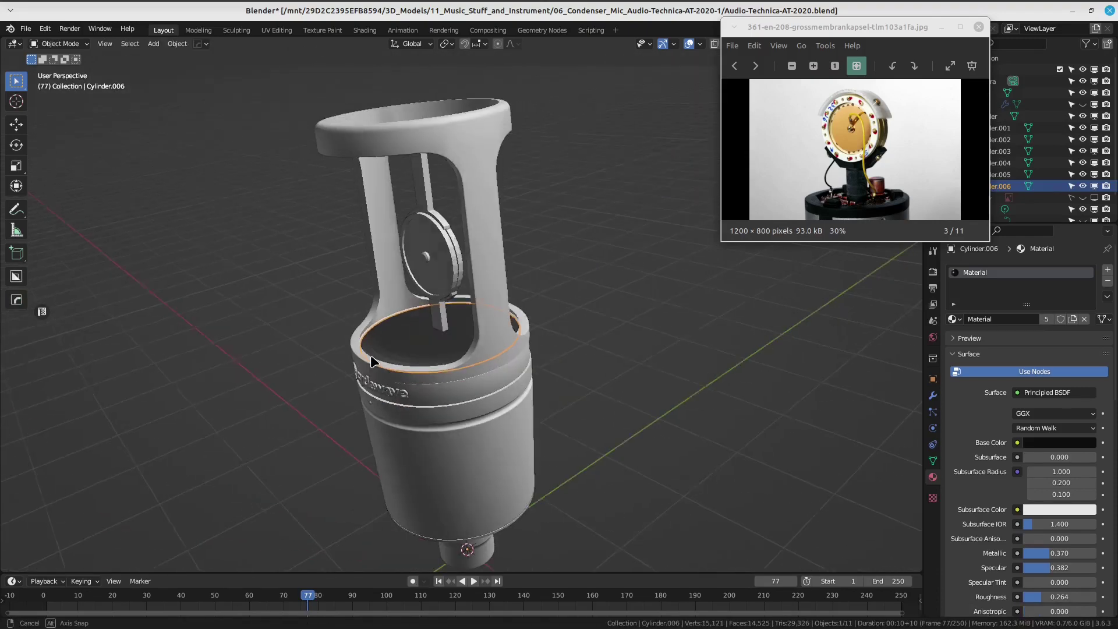
Zoom out and bring up the Add menu for a new mesh.
scroll(460, 350, up, 2)
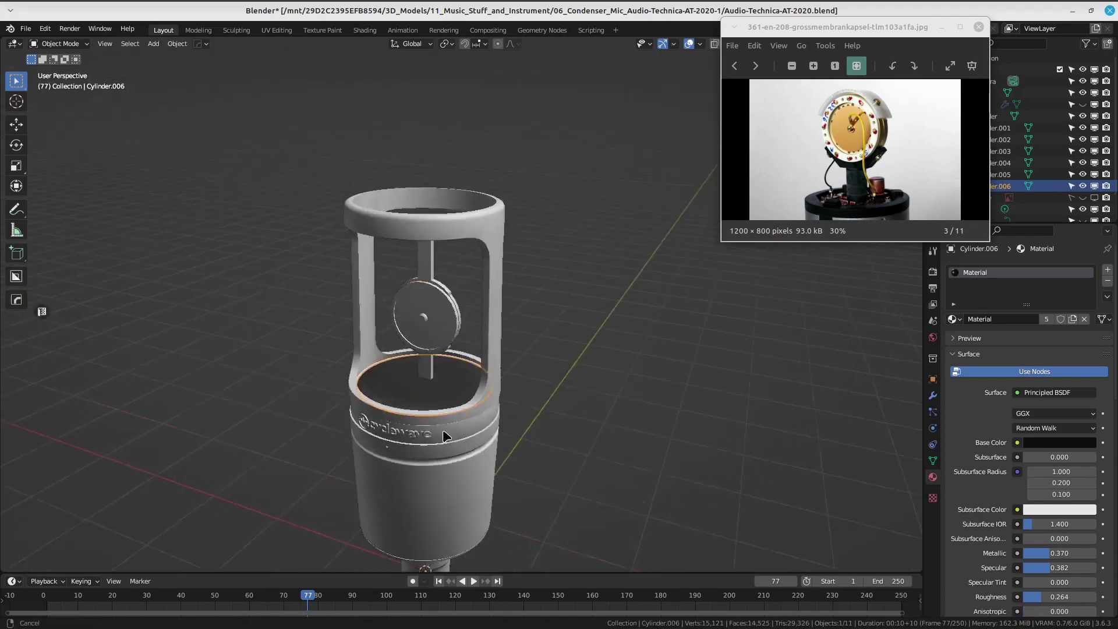
scroll(448, 411, up, 2)
scroll(448, 397, up, 3)
scroll(436, 353, up, 2)
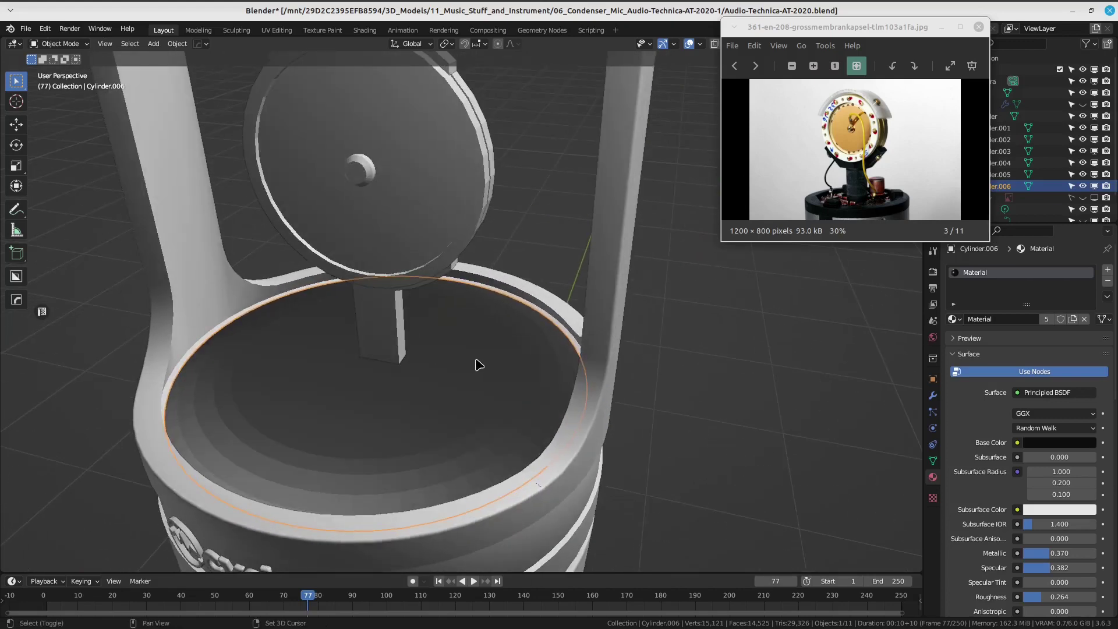
key(shift+a)
Add a cylinder, scale it to 0.227 and lower it along Z onto the floor disc.
click(553, 80)
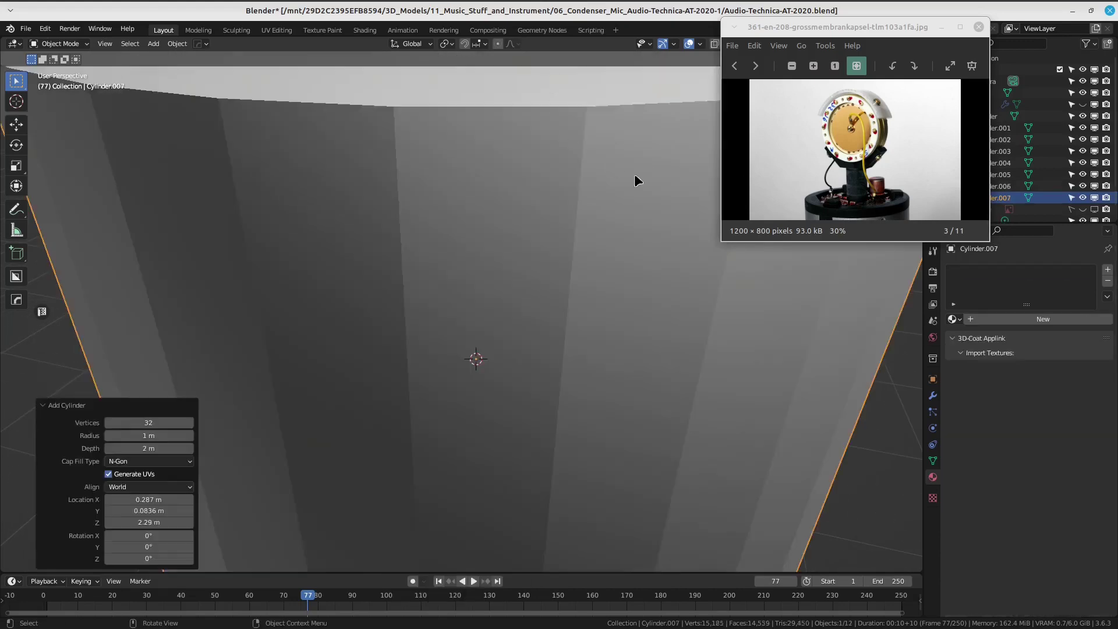
key(s)
click(505, 367)
middle_drag(506, 367, 524, 332)
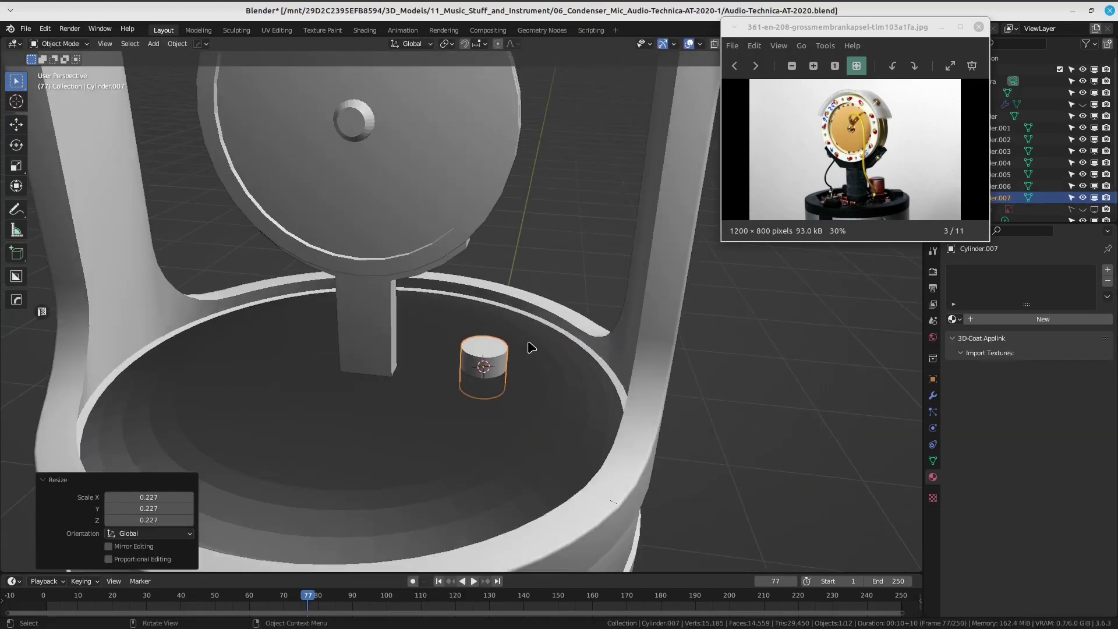
key(g)
key(z)
click(535, 327)
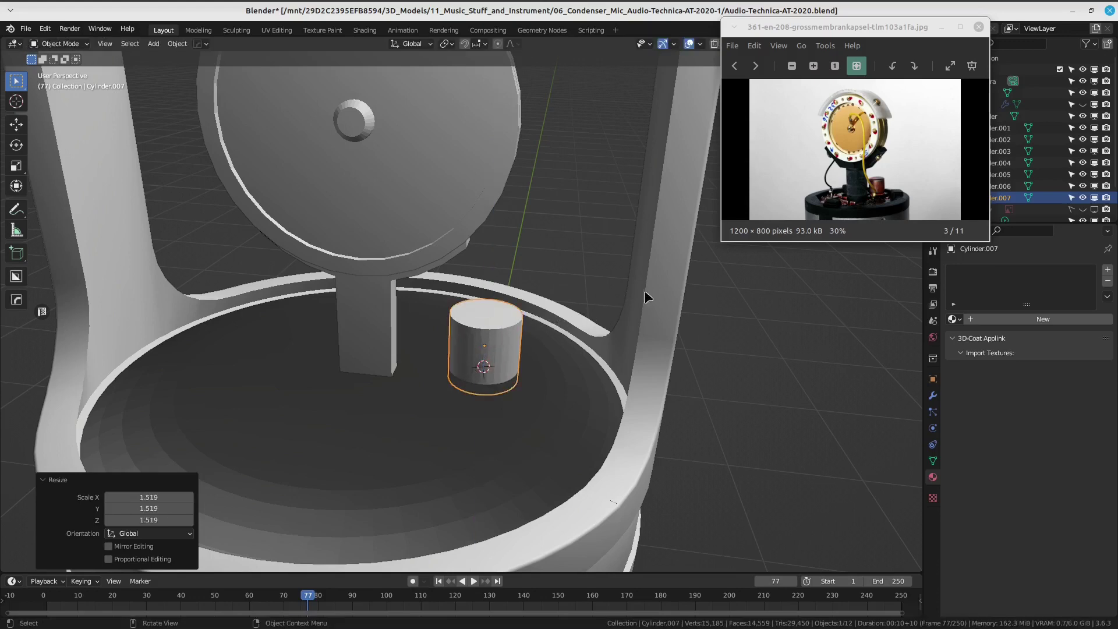
Bevel the small cylinder's top rim loop so its top edge is rounded.
middle_drag(650, 294, 462, 312)
key(ctrl+Tab)
click(431, 344)
alt+click(482, 335)
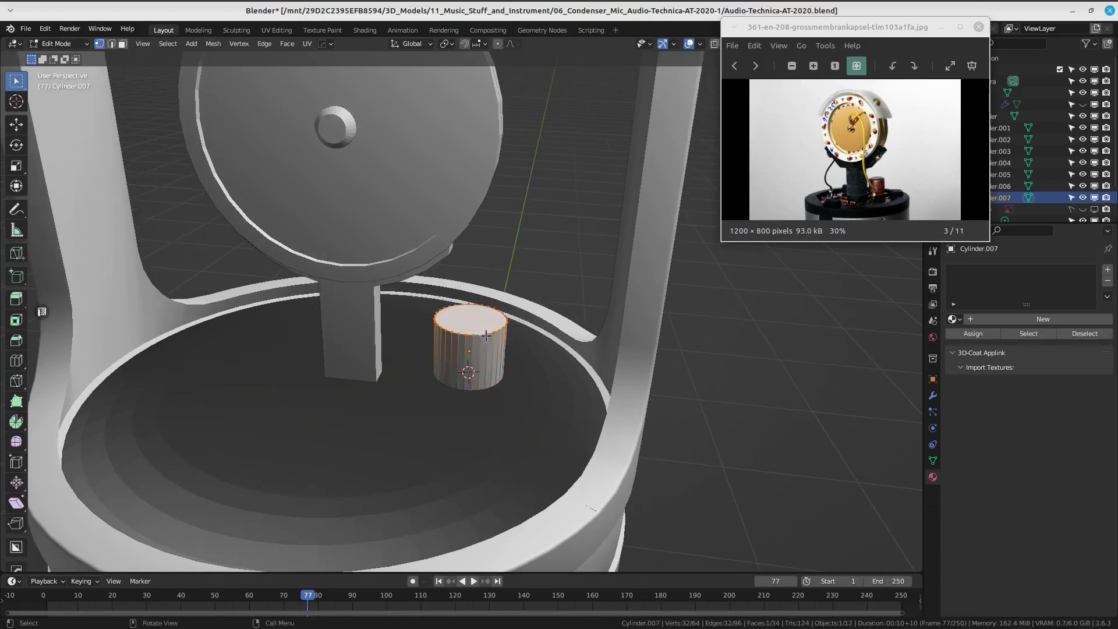
key(ctrl+b)
click(648, 321)
mouse_move(648, 321)
middle_down()
mouse_move(512, 291)
mouse_move(456, 326)
middle_up()
key(ctrl+Tab)
click(514, 284)
scroll(456, 326, down, 3)
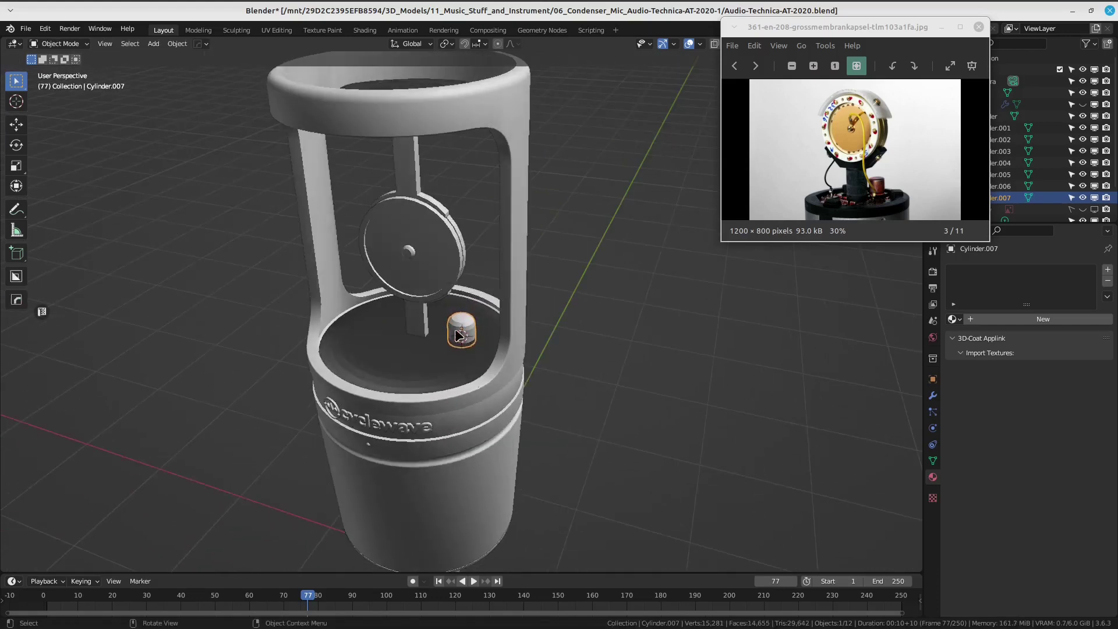
right_click(456, 326)
Smooth-shade the small cylinder and apply Shade Auto Smooth to the floor disc Cylinder.006.
click(449, 317)
click(430, 356)
right_click(430, 357)
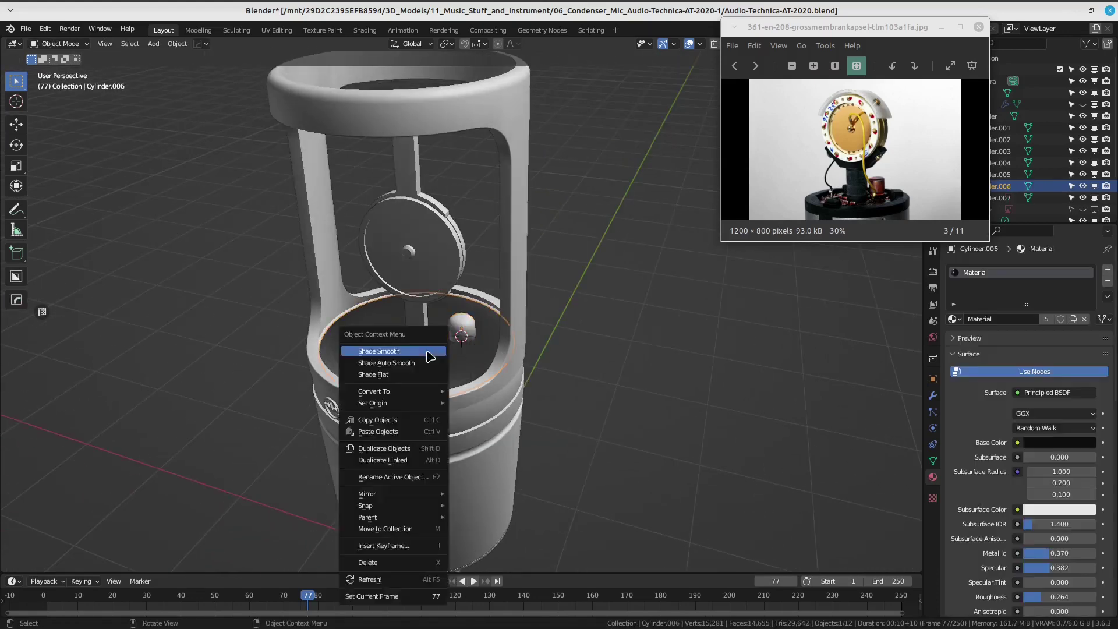
click(408, 366)
Select all of Cylinder.006's faces and recalculate their normals to point outside.
key(Tab)
key(3)
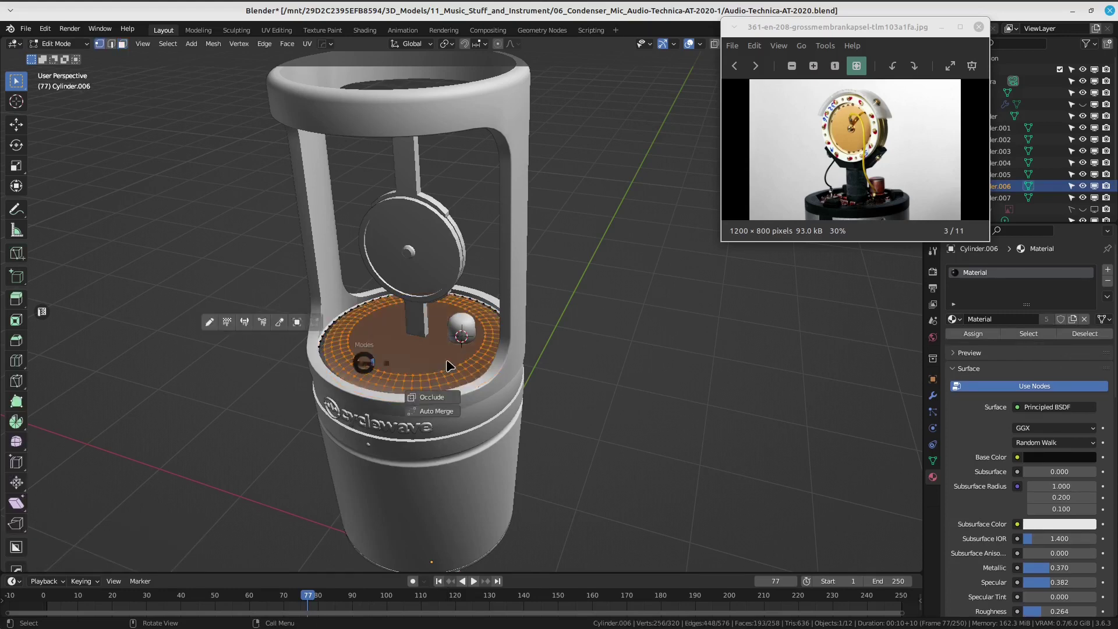
mouse_move(445, 363)
middle_down()
mouse_move(411, 310)
mouse_move(431, 319)
middle_up()
key(alt+a)
key(a)
key(alt+n)
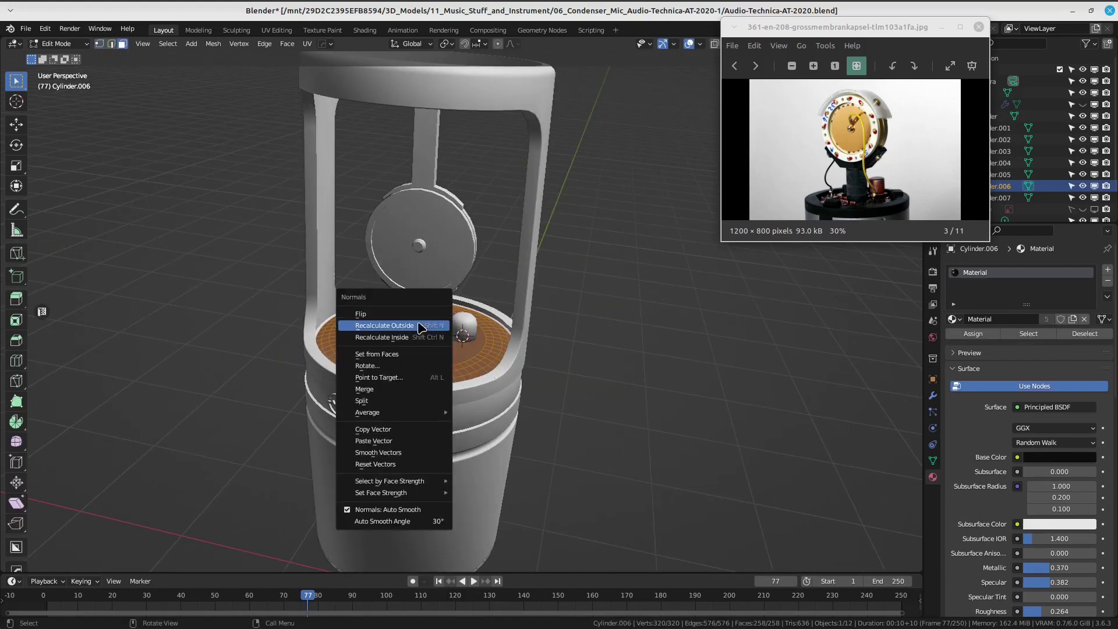
click(421, 327)
key(Tab)
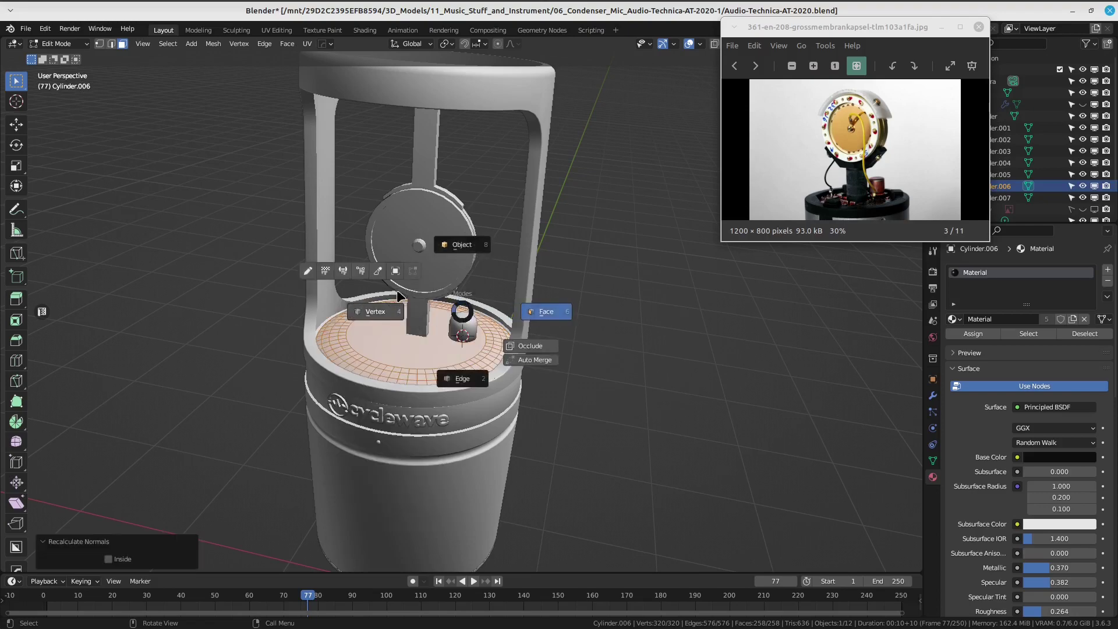
key(8)
Orbit the microphone upright and select the capsule disc Cylinder.003.
scroll(517, 315, down, 3)
mouse_move(608, 320)
middle_down()
mouse_move(352, 379)
mouse_move(525, 326)
mouse_move(510, 303)
middle_up()
scroll(544, 332, up, 2)
scroll(565, 353, up, 2)
click(510, 304)
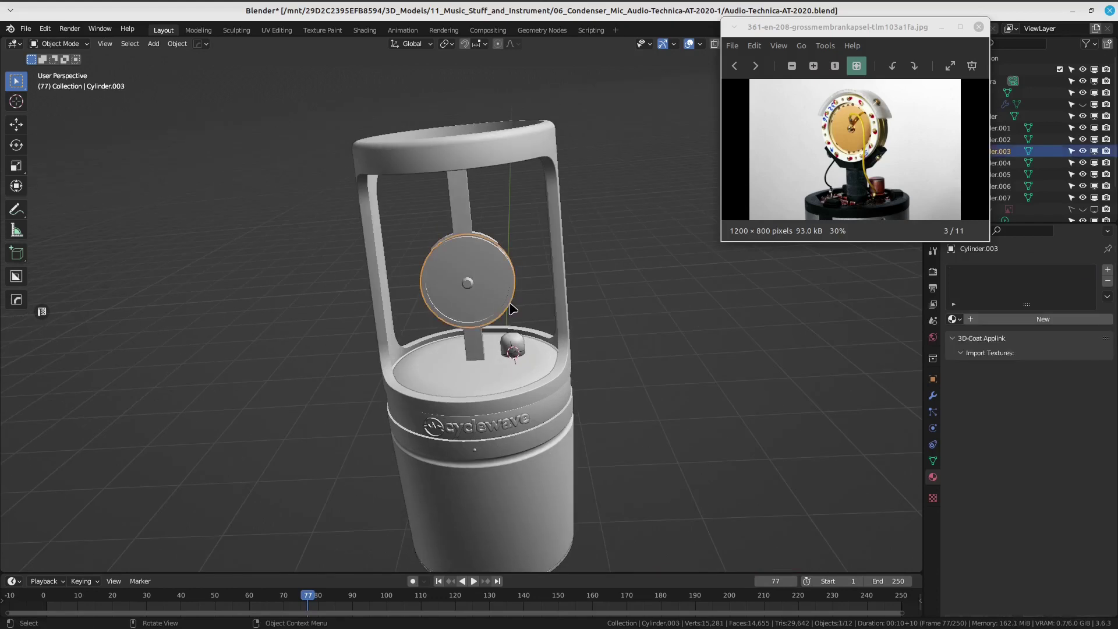
Close the reference photo, switch to Material Preview, and select the ring holder Cylinder.005.
drag(757, 26, 716, 180)
click(752, 44)
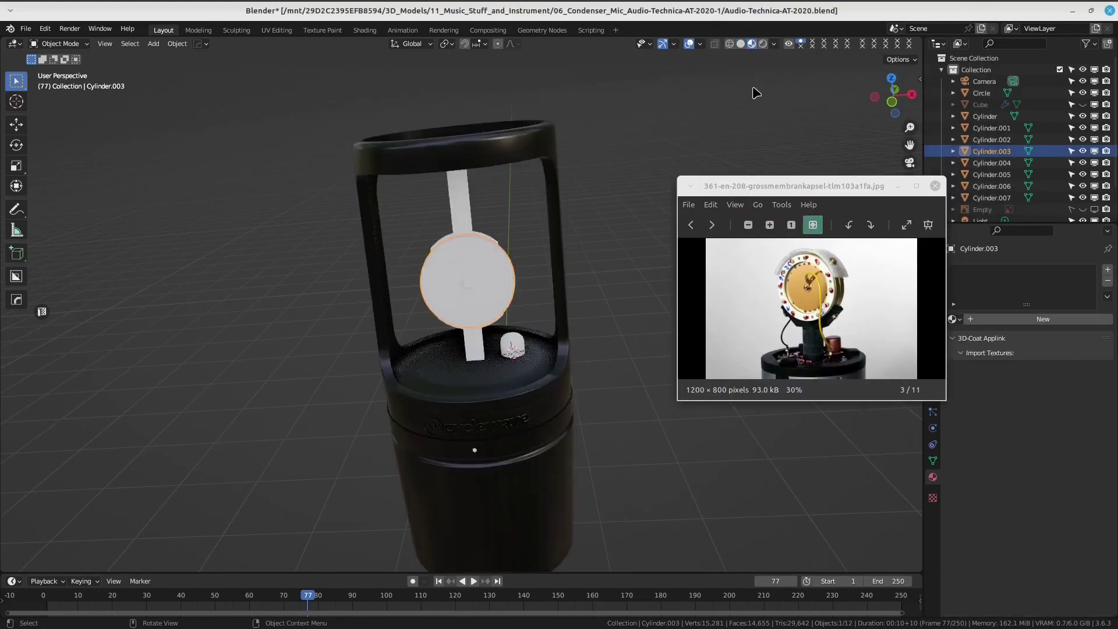
drag(816, 185, 697, 137)
click(820, 140)
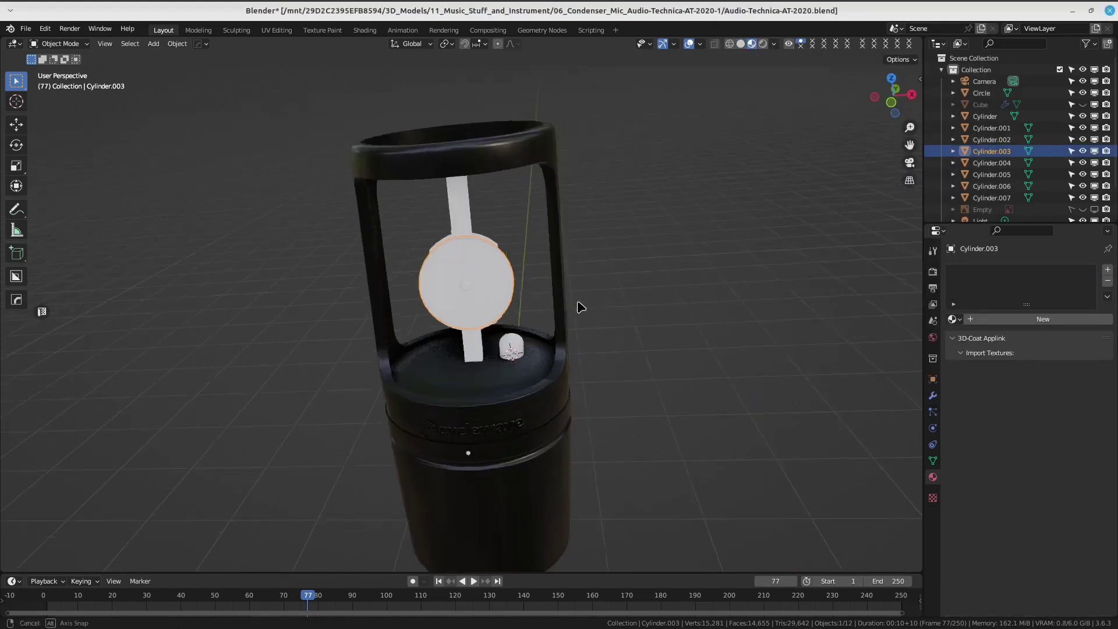
scroll(512, 231, up, 4)
click(400, 165)
scroll(719, 180, down, 4)
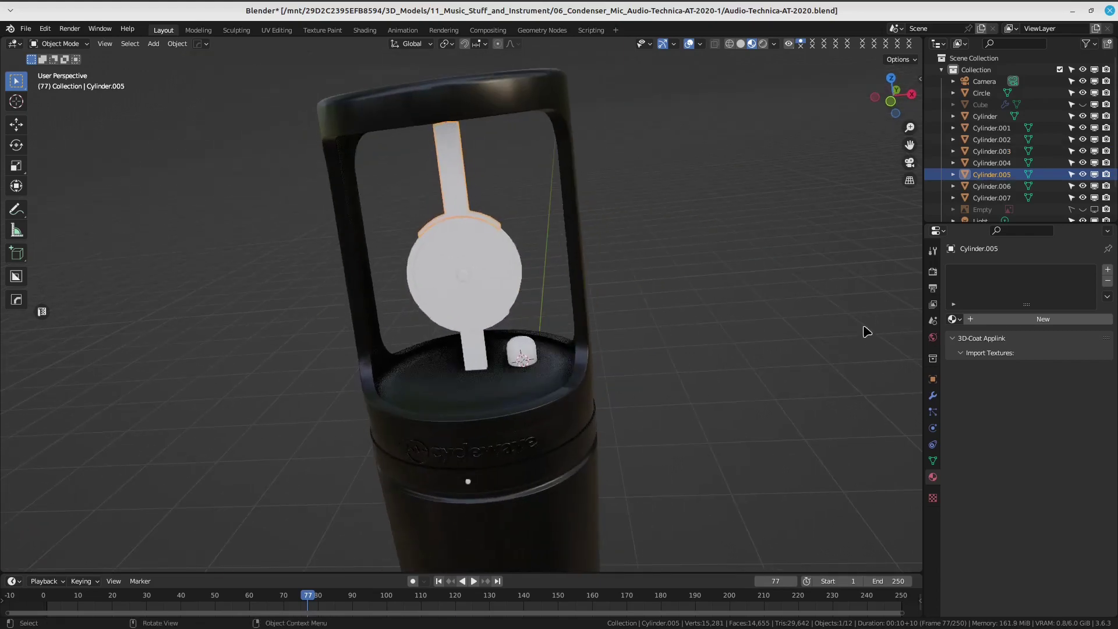
Give Cylinder.005 a new Material.004 with near-black base colour, roughness 0.327 and specular 0.453.
click(1030, 329)
click(1050, 443)
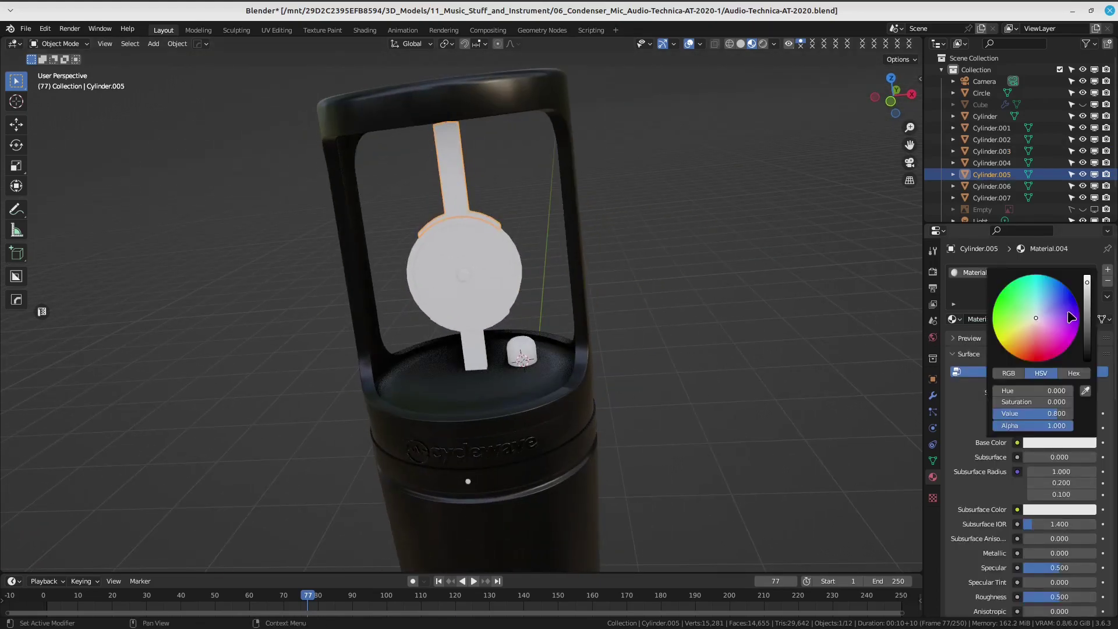
click(1088, 346)
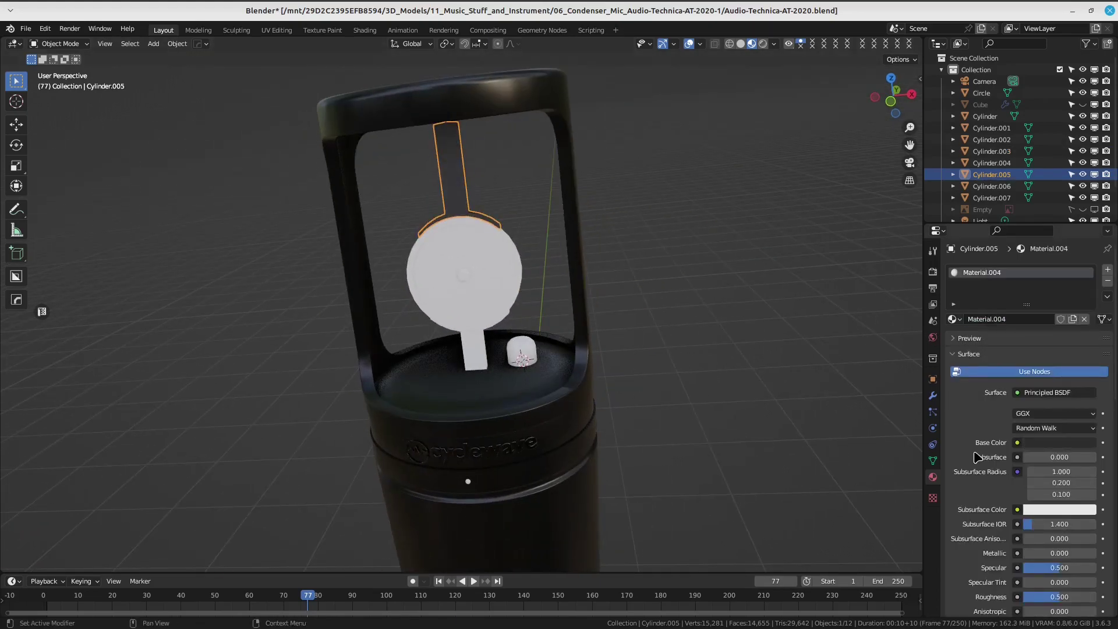
click(1070, 442)
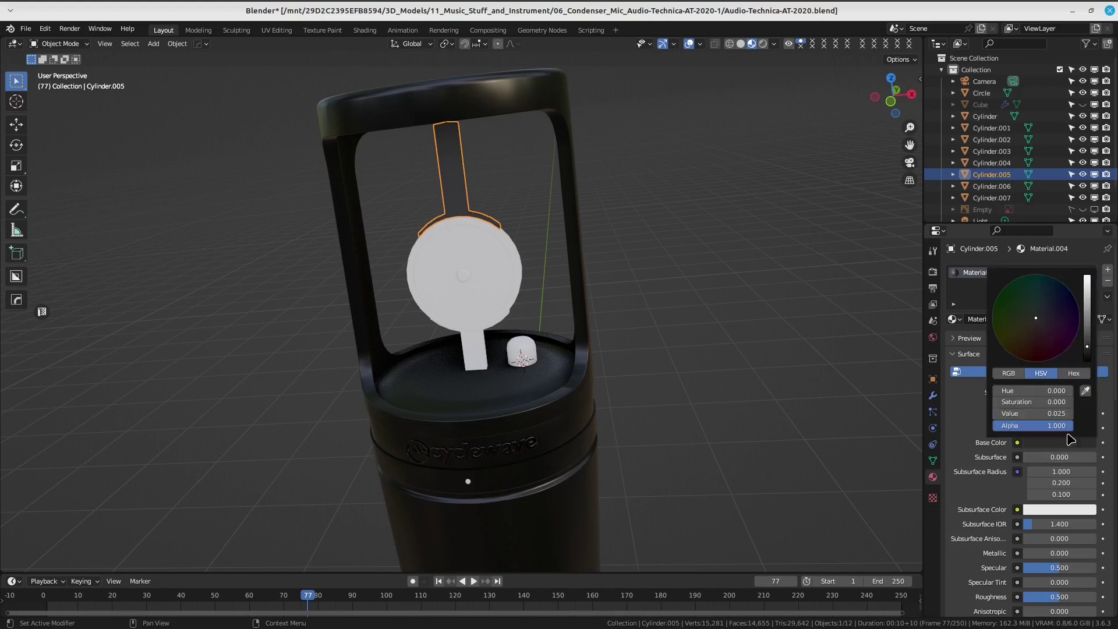
drag(1092, 350, 1087, 353)
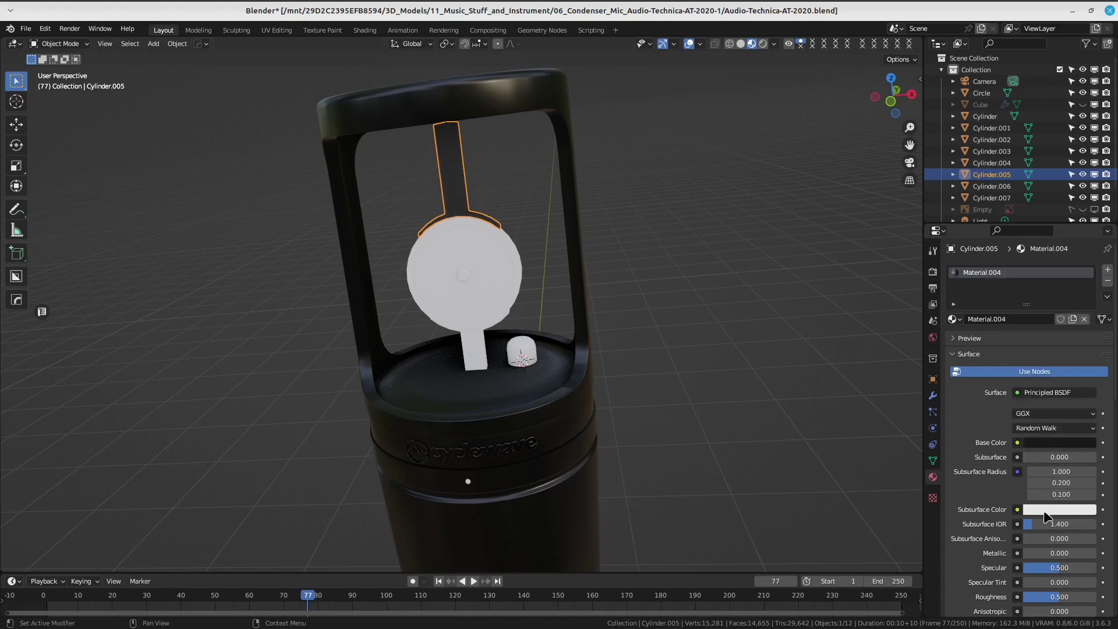
scroll(1020, 498, down, 4)
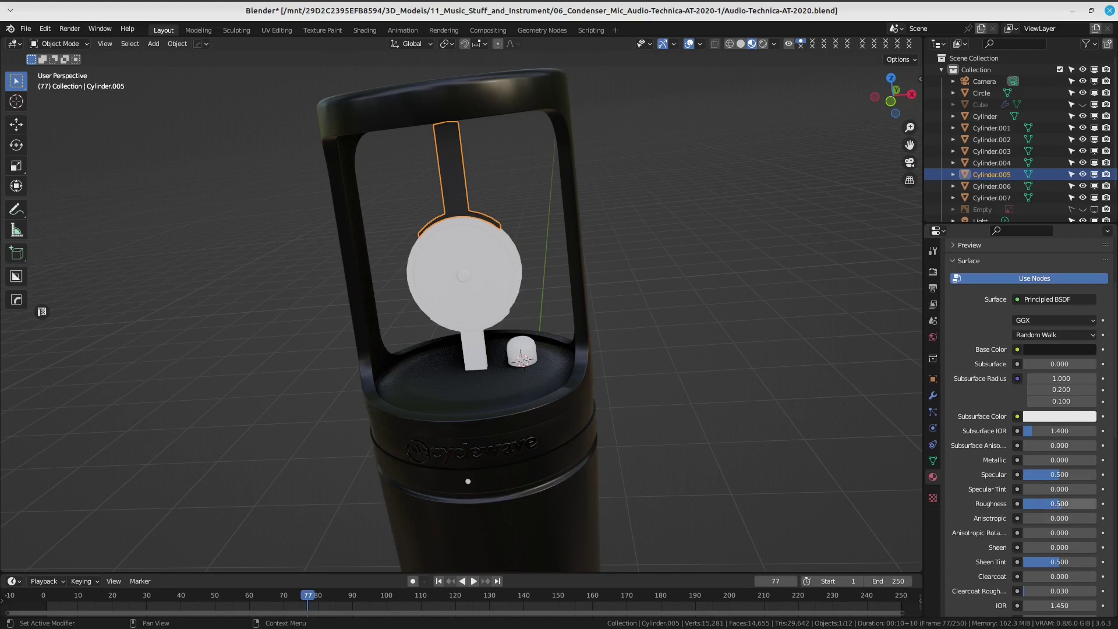
mouse_move(1066, 504)
mouse_down()
mouse_move(1047, 504)
mouse_move(1054, 475)
mouse_up()
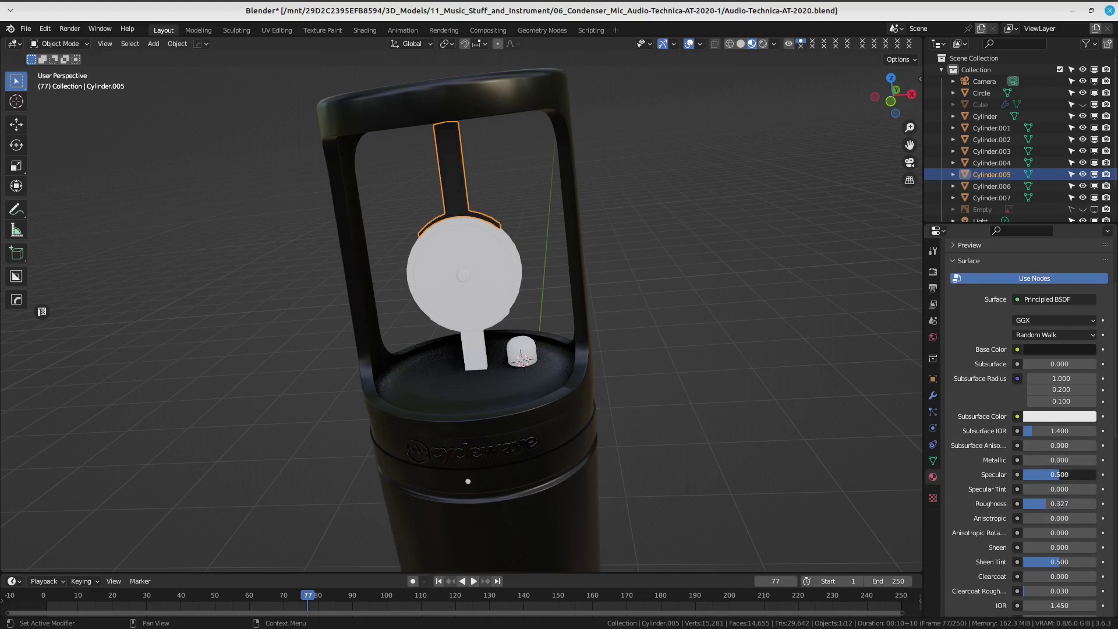
mouse_move(575, 383)
middle_down()
mouse_move(593, 356)
mouse_move(569, 352)
mouse_move(495, 274)
mouse_move(869, 327)
middle_up()
click(492, 265)
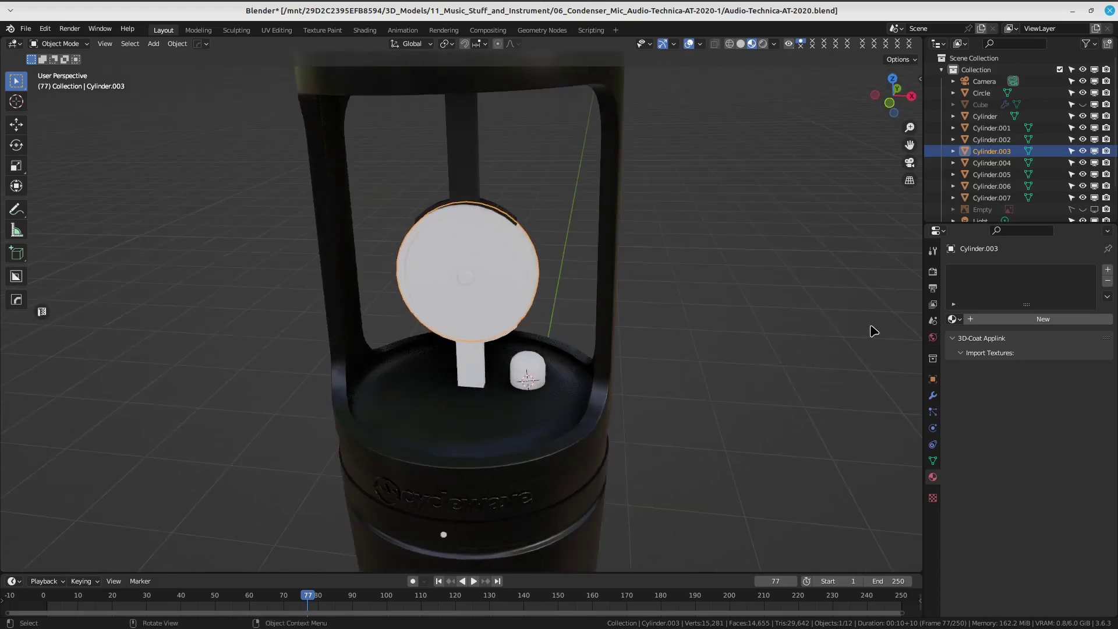
Add Material.005 to Cylinder.003, then a second slot holding a new yellow Material.006.
click(1023, 320)
mouse_move(635, 349)
middle_down()
mouse_move(732, 352)
mouse_move(707, 362)
middle_up()
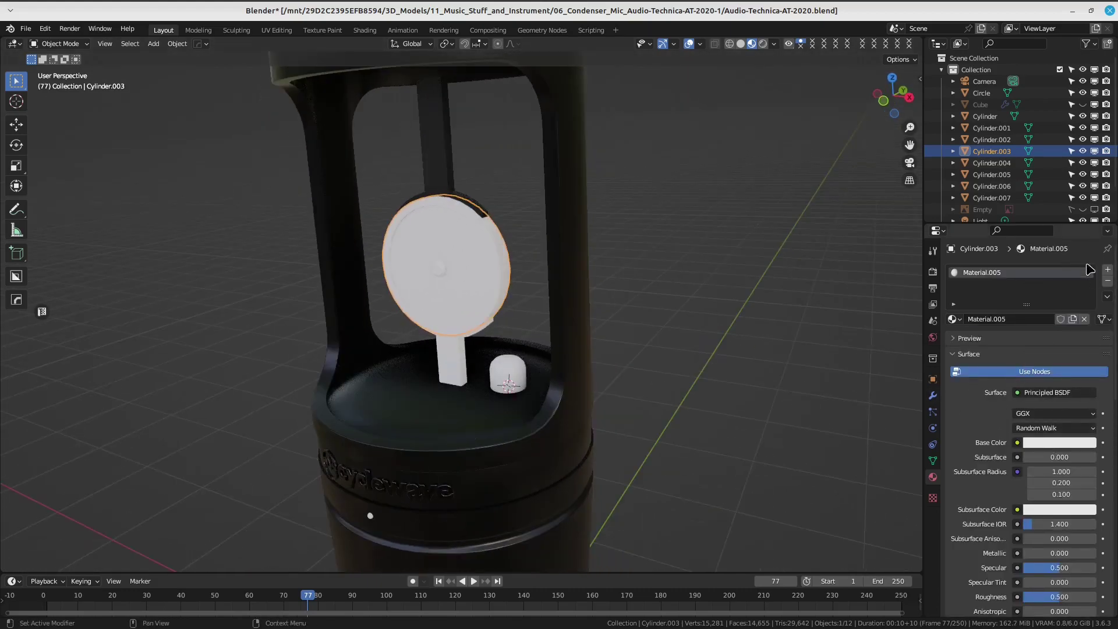
click(1108, 270)
click(1042, 342)
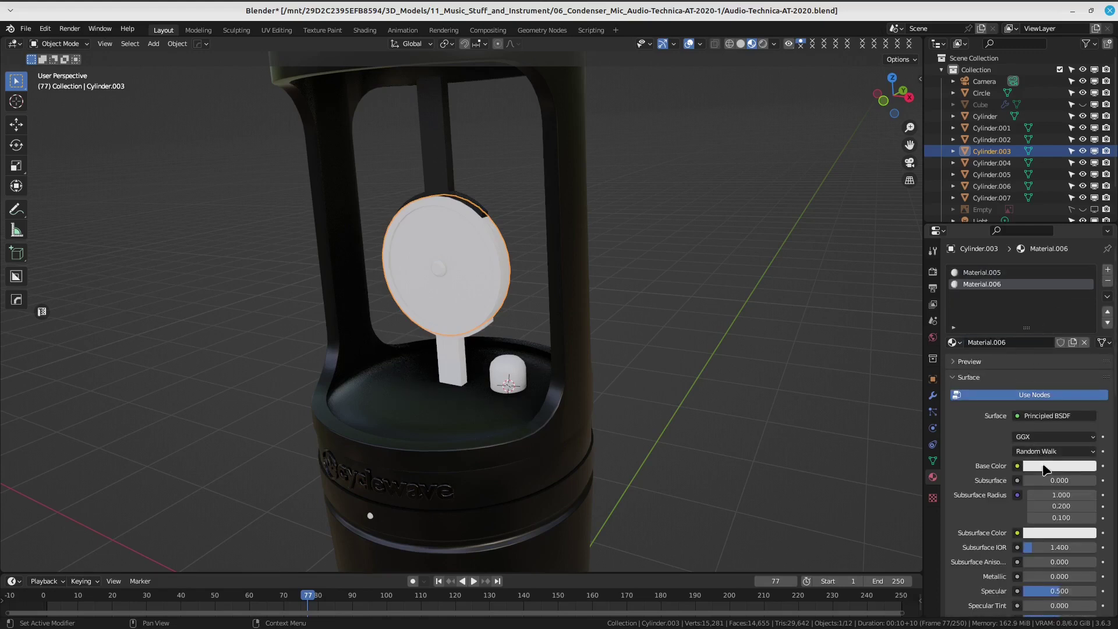
click(1044, 469)
click(1043, 356)
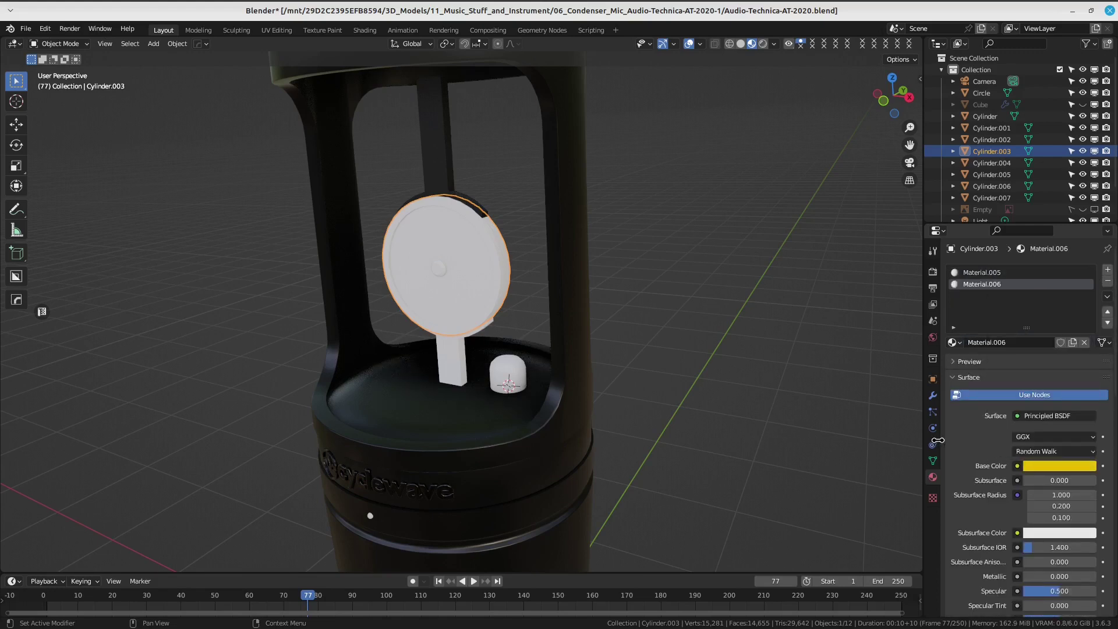
Set Material.006 to Metallic 1.000, Specular 1.000, specular tint 0.417 and roughness 0.106.
scroll(1008, 487, down, 4)
mouse_move(1059, 527)
mouse_down()
mouse_move(1026, 527)
mouse_move(1043, 527)
mouse_up()
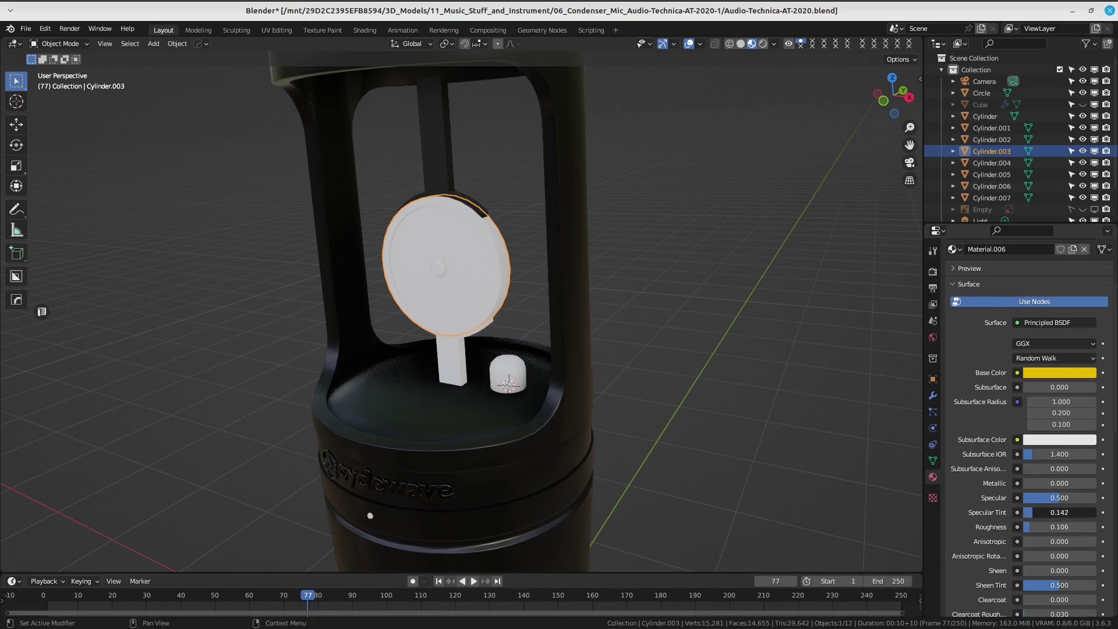
mouse_move(1042, 513)
mouse_down()
mouse_move(1076, 513)
mouse_move(1053, 512)
mouse_move(1086, 483)
mouse_move(1101, 499)
mouse_up()
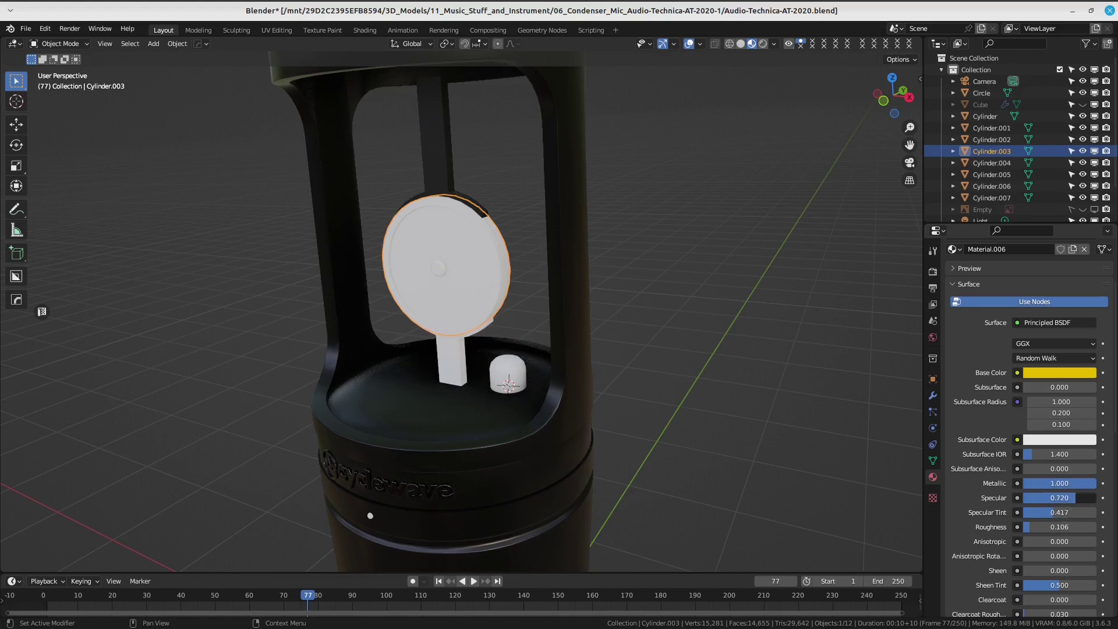
scroll(699, 280, up, 2)
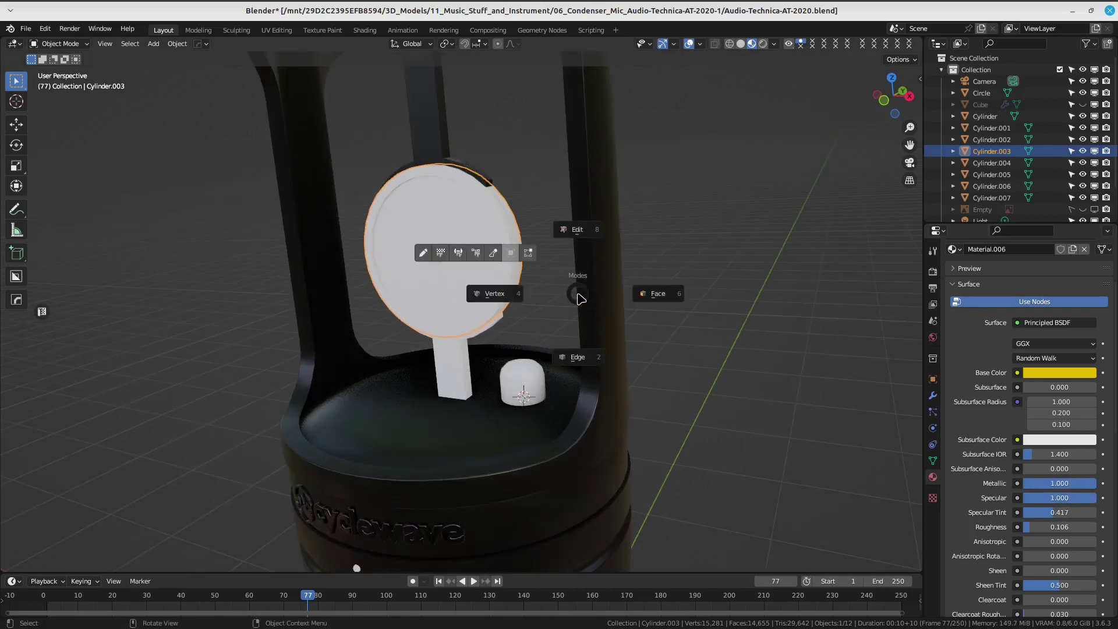
scroll(850, 327, up, 5)
scroll(852, 330, down, 4)
scroll(990, 334, up, 1)
In vertex Edit Mode, frame the disc, box-select its centre ring and grow the selection.
scroll(990, 333, up, 3)
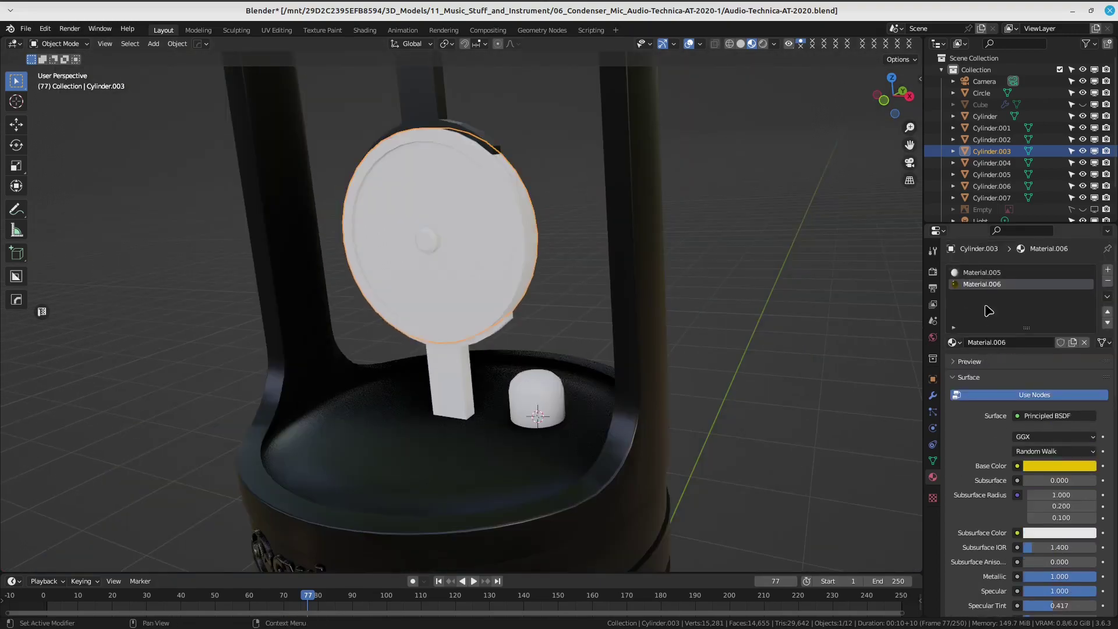
key(ctrl+Tab)
click(604, 315)
key(KP_Decimal)
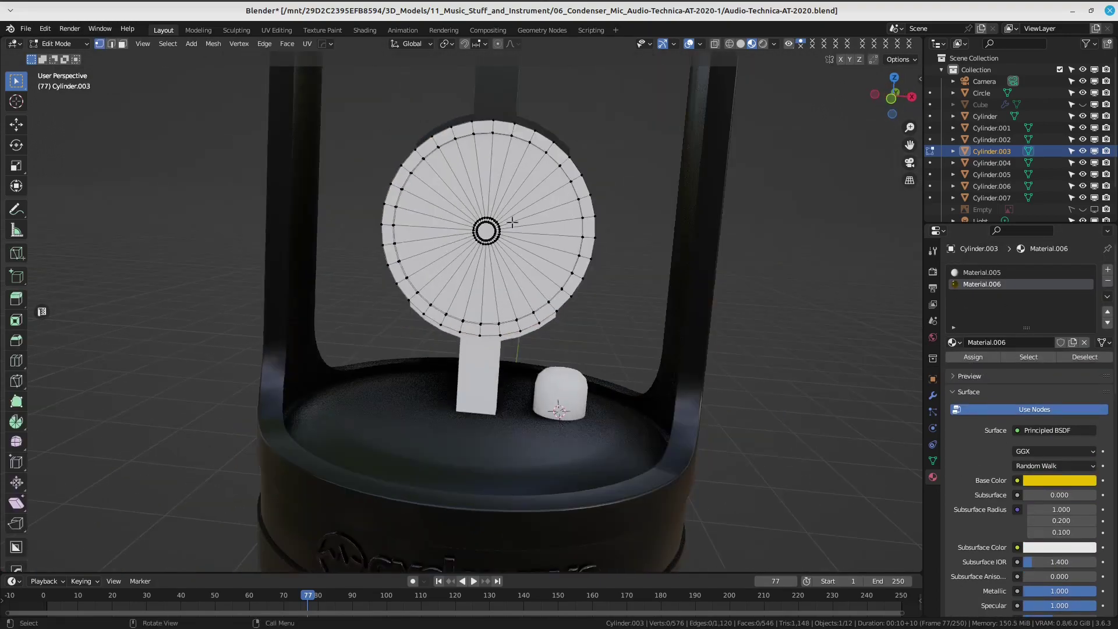
key(b)
drag(466, 217, 516, 259)
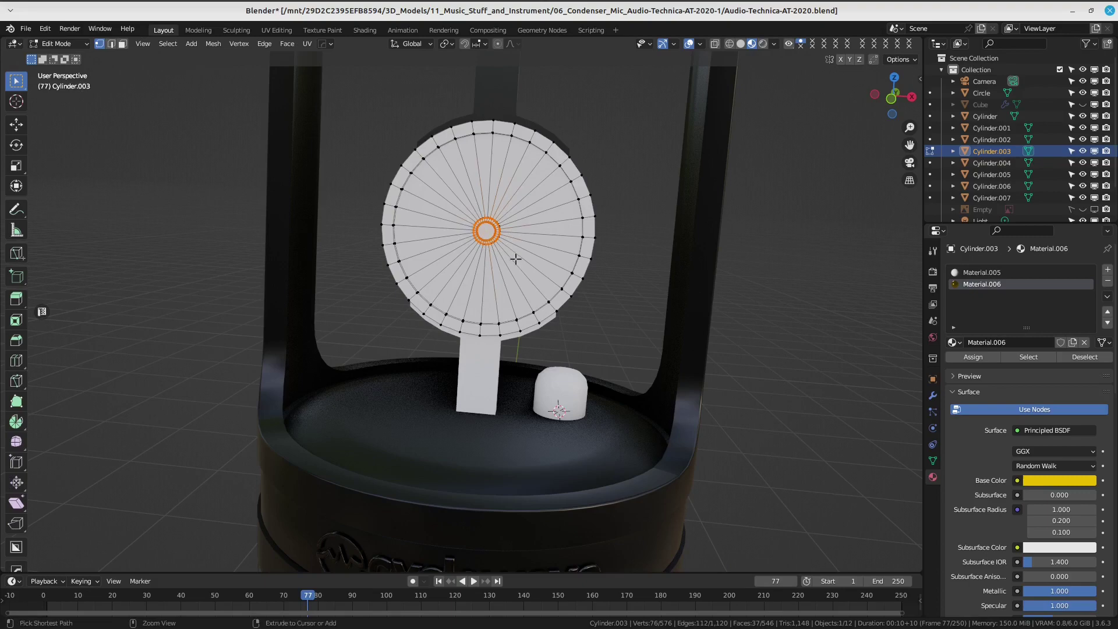
key(ctrl+KP_Add)
key(ctrl+KP_Add)
scroll(581, 257, up, 3)
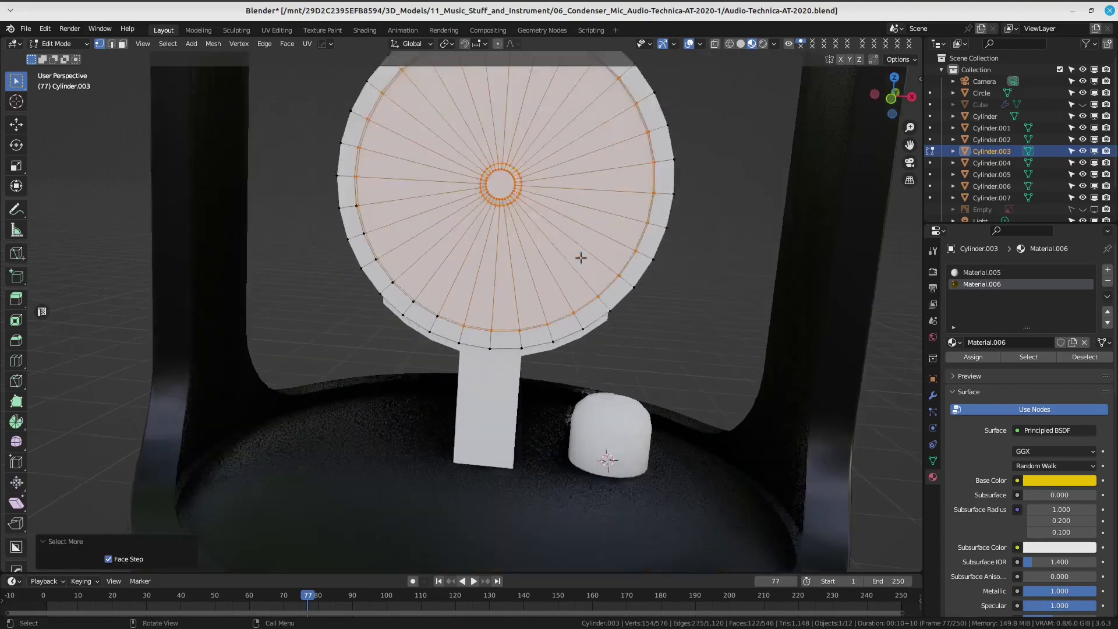
mouse_move(582, 257)
middle_down()
mouse_move(509, 342)
mouse_move(564, 251)
mouse_move(529, 337)
middle_up()
scroll(510, 345, down, 2)
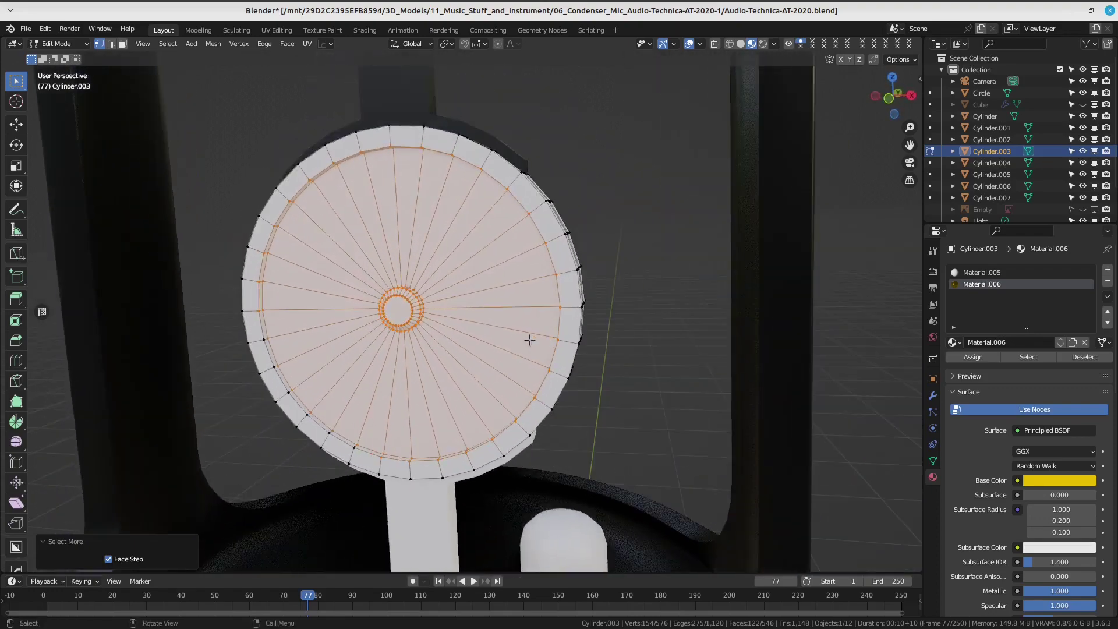
scroll(659, 253, up, 2)
Refine the centre face selection and assign Material.006 to it.
key(ctrl+KP_Subtract)
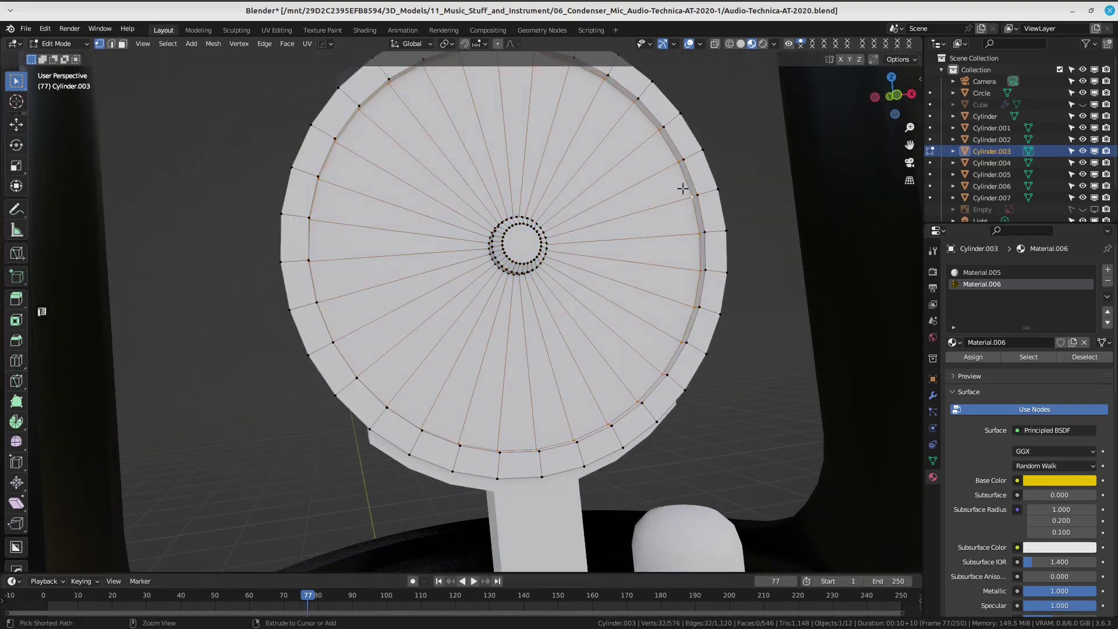
scroll(674, 193, up, 2)
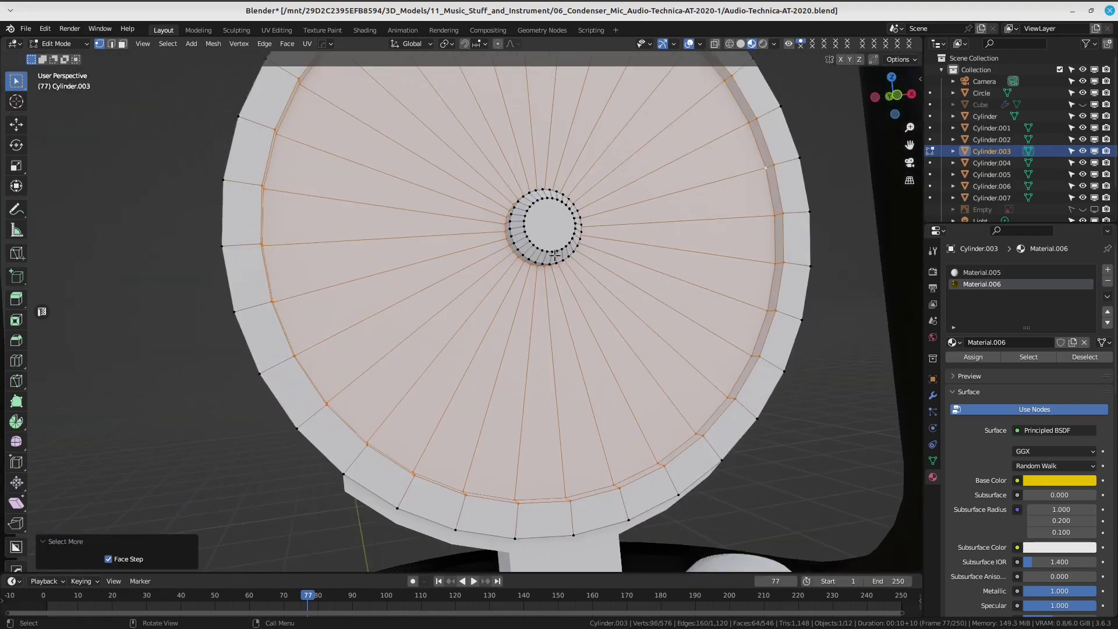
click(546, 252)
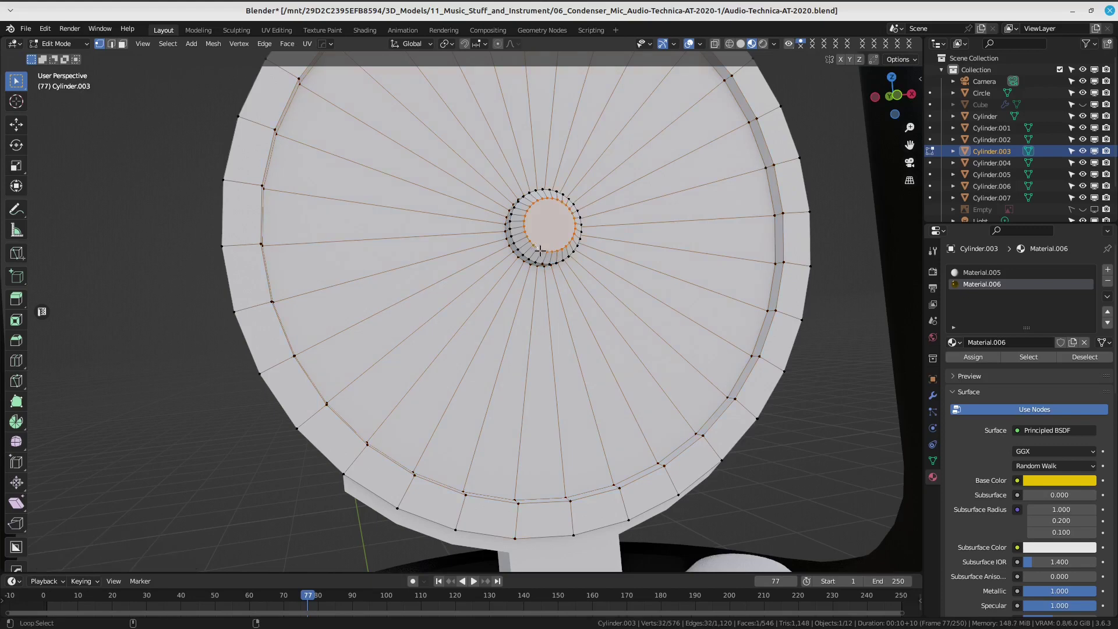
key(ctrl+KP_Add)
key(ctrl+KP_Add)
scroll(536, 249, down, 3)
key(ctrl+KP_Subtract)
middle_drag(525, 287, 582, 295)
click(976, 357)
Select the whole inner face from its ring loop and assign the gold Material.006.
mouse_move(420, 355)
middle_down()
mouse_move(452, 367)
mouse_move(479, 304)
mouse_move(572, 281)
middle_up()
alt+click(592, 330)
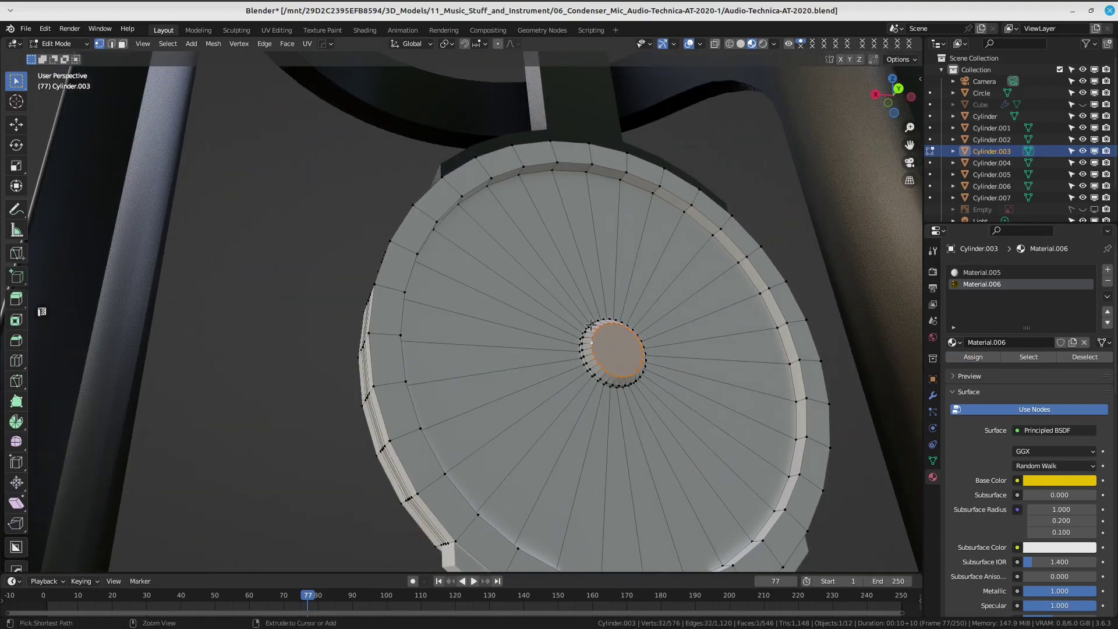
key(ctrl+KP_Add)
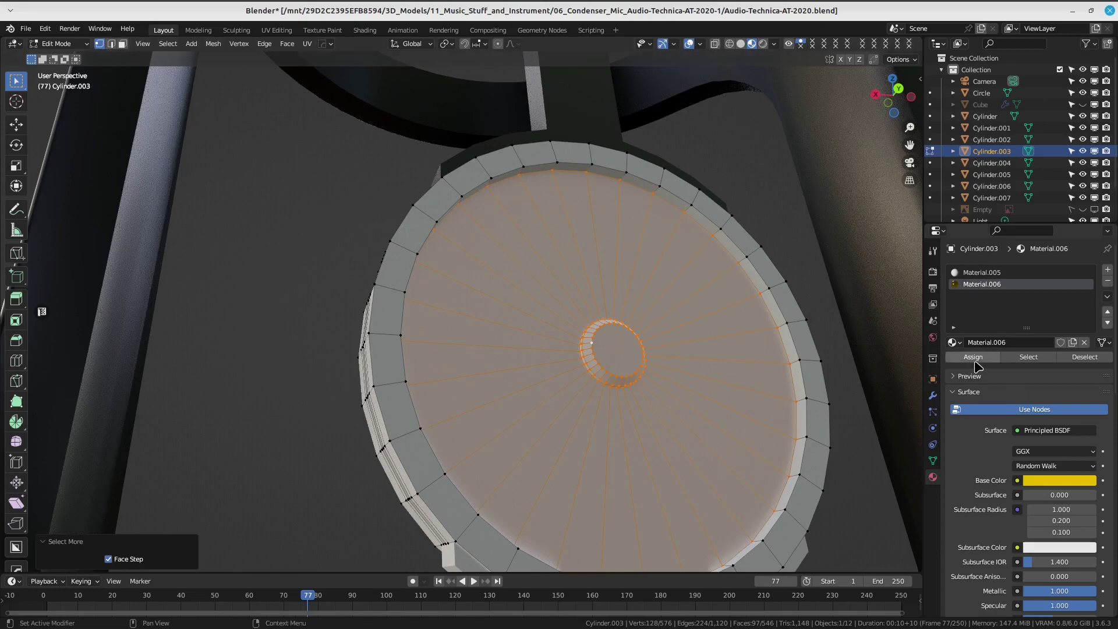
click(973, 356)
middle_drag(640, 303, 690, 287)
Return to Object Mode, zoom out, and select the ring holder Cylinder.005.
key(Tab)
click(588, 262)
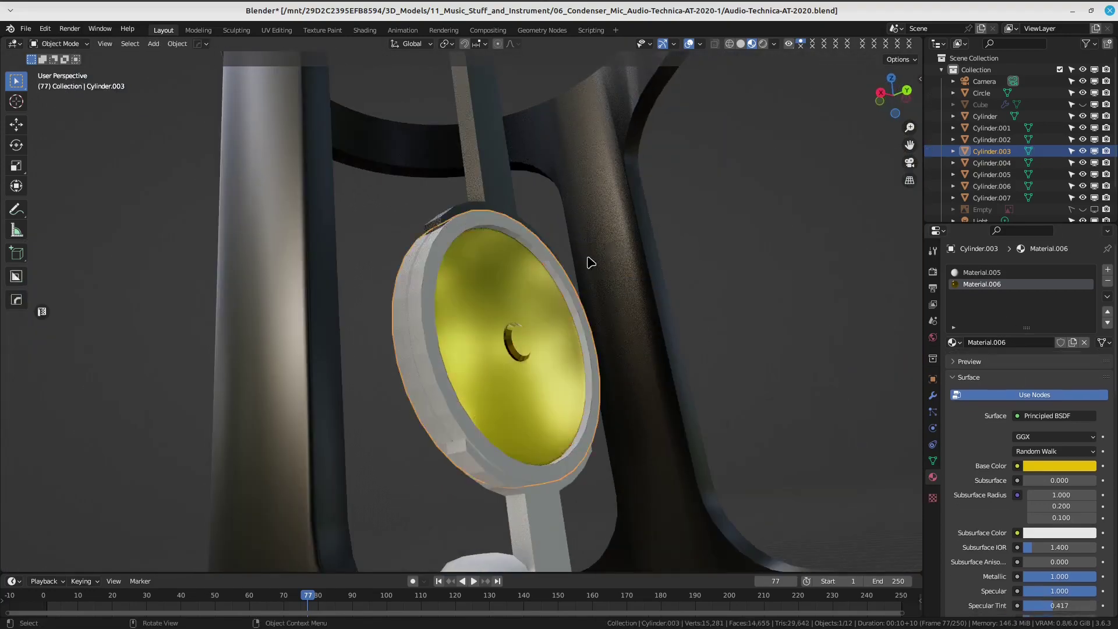
scroll(670, 291, down, 5)
mouse_move(762, 314)
middle_down()
mouse_move(585, 290)
mouse_move(697, 326)
mouse_move(539, 371)
mouse_move(475, 338)
middle_up()
click(539, 371)
click(475, 337)
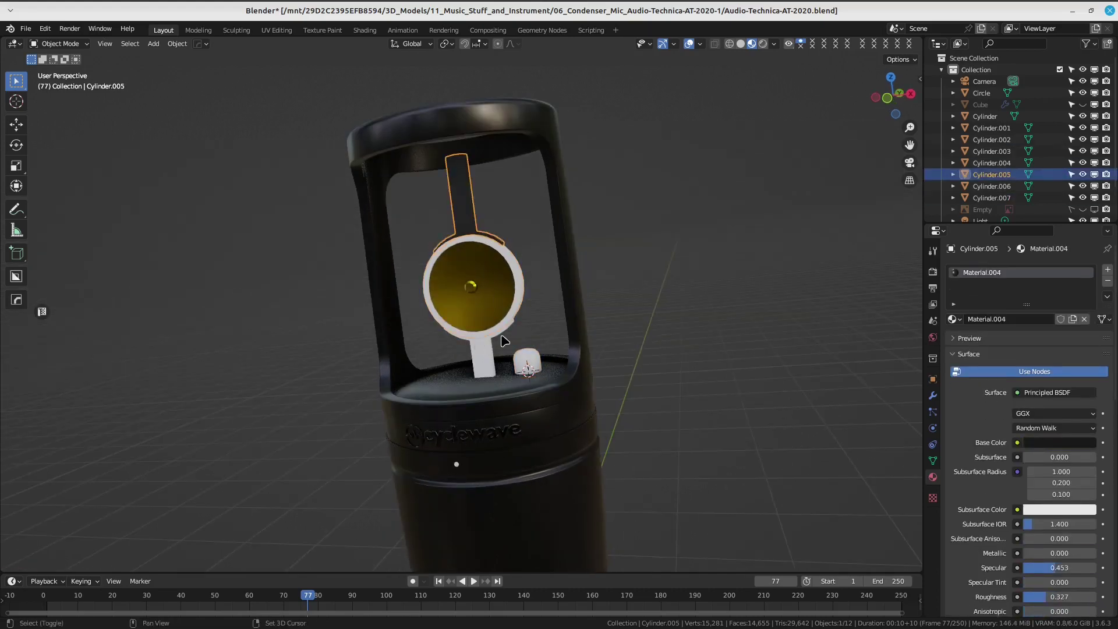
Copy the ring holder's Material.004 onto the stem Cylinder.004.
shift+click(493, 239)
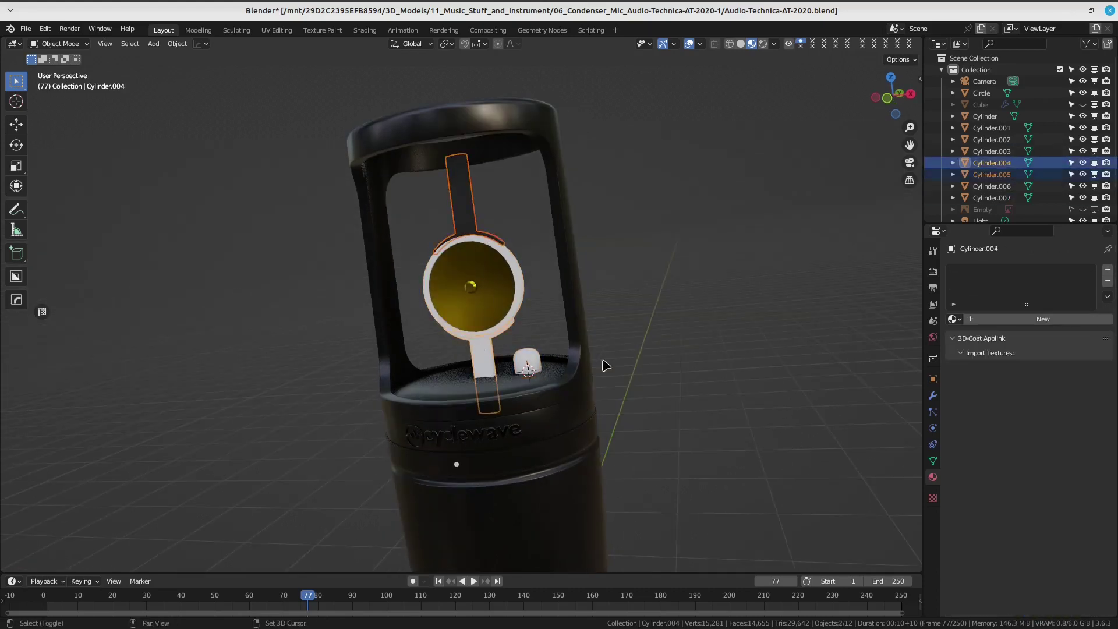
shift+click(462, 194)
click(1106, 296)
click(1025, 332)
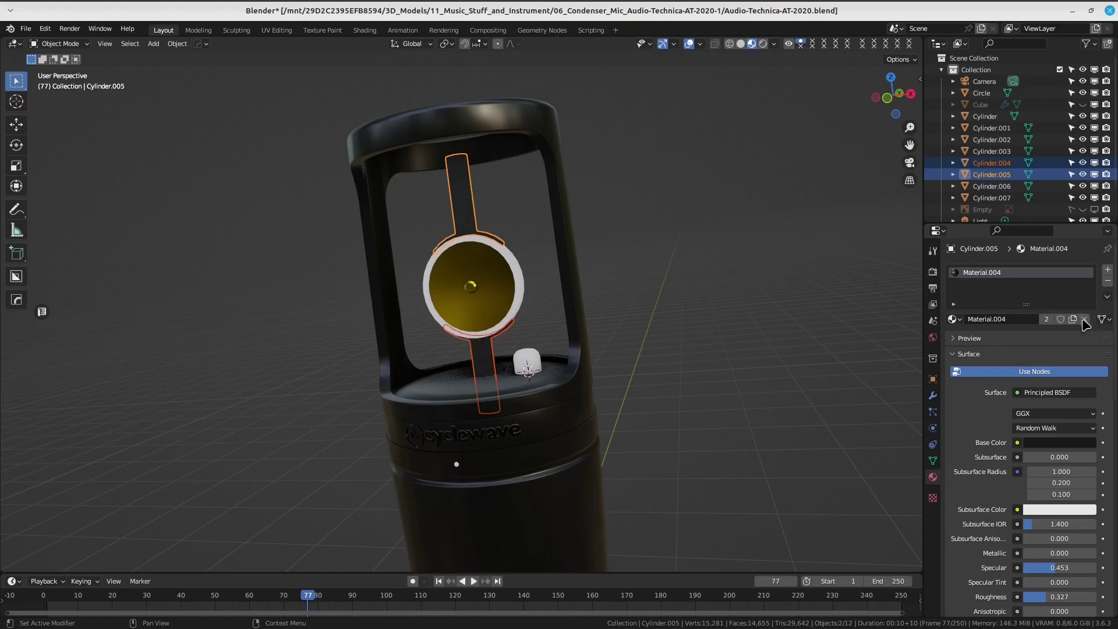
click(669, 375)
Give cap Cylinder.007 a new grey Material.007: Metallic 1.000, Roughness 0.248, Specular 0.579, Specular Tint 0.228.
scroll(520, 380, up, 3)
click(544, 376)
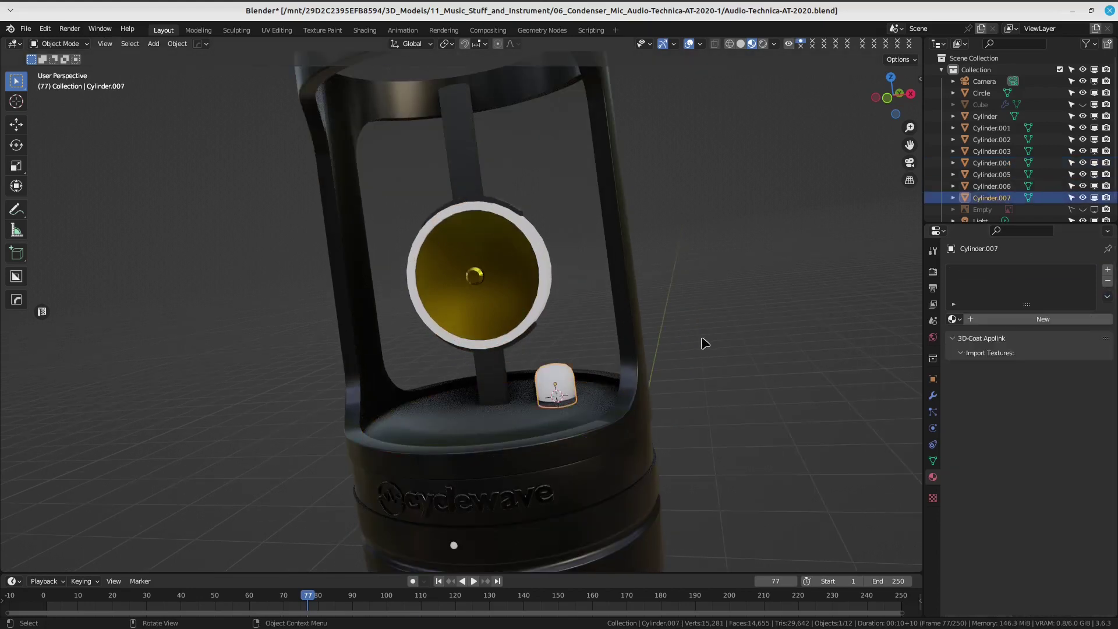
middle_drag(706, 344, 752, 344)
click(1002, 333)
click(1059, 443)
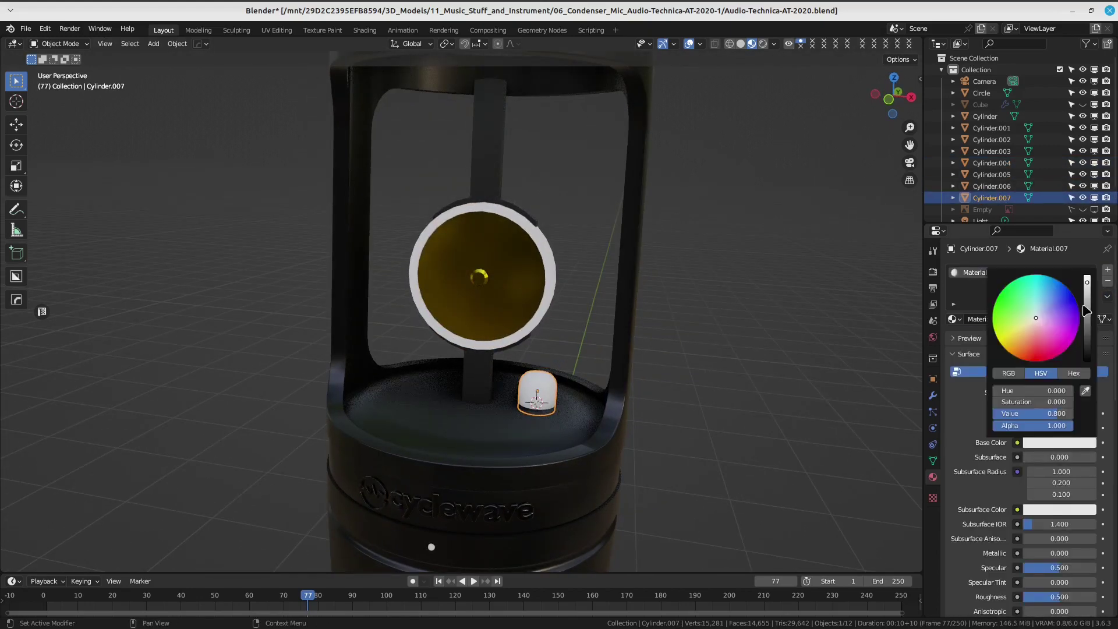
mouse_move(1087, 281)
mouse_down()
mouse_move(1087, 311)
mouse_move(1086, 298)
mouse_up()
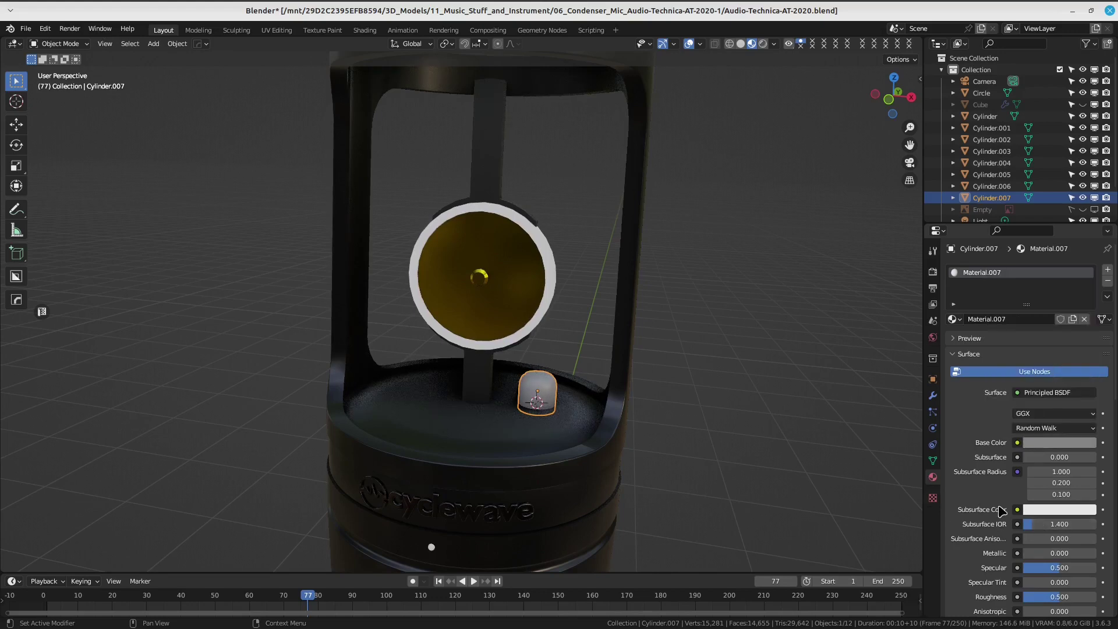
scroll(1025, 495, down, 3)
drag(1039, 485, 1097, 485)
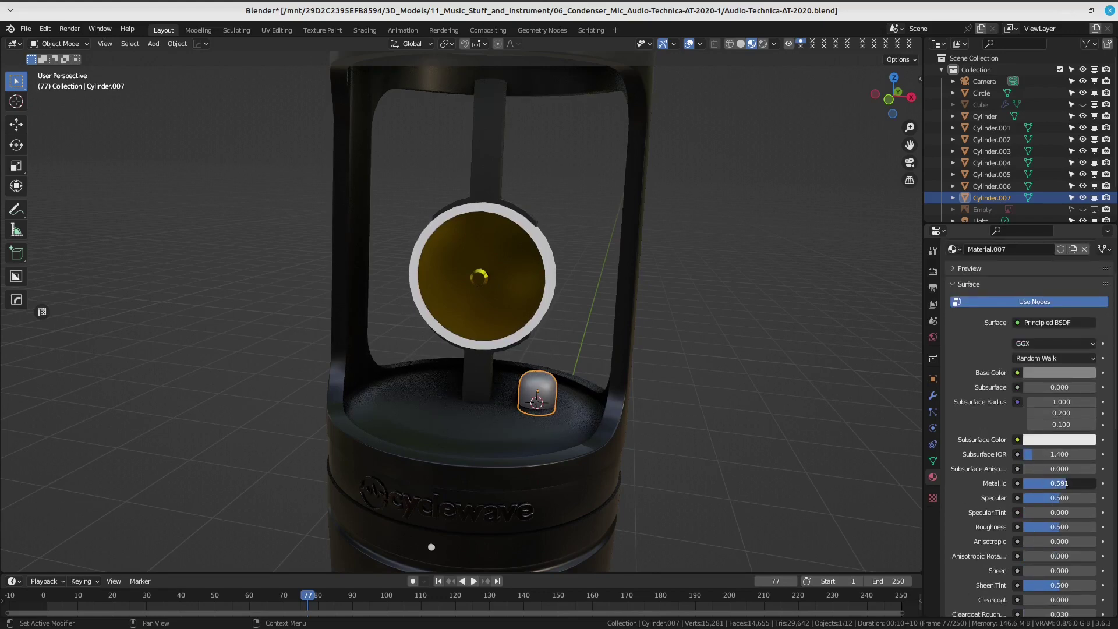
mouse_move(1056, 527)
mouse_down()
mouse_move(1038, 527)
mouse_move(1068, 498)
mouse_move(1077, 513)
mouse_up()
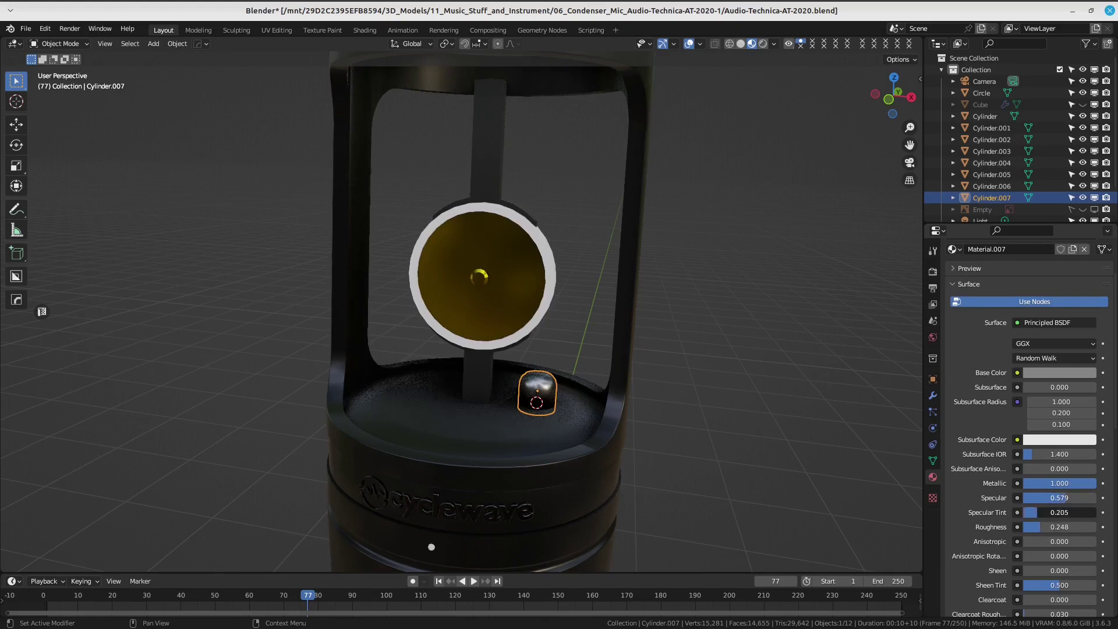
Unhide the grille with Alt+H and view the whole microphone from the front.
click(763, 370)
mouse_move(763, 370)
middle_down()
mouse_move(675, 380)
mouse_move(587, 227)
mouse_move(645, 309)
middle_up()
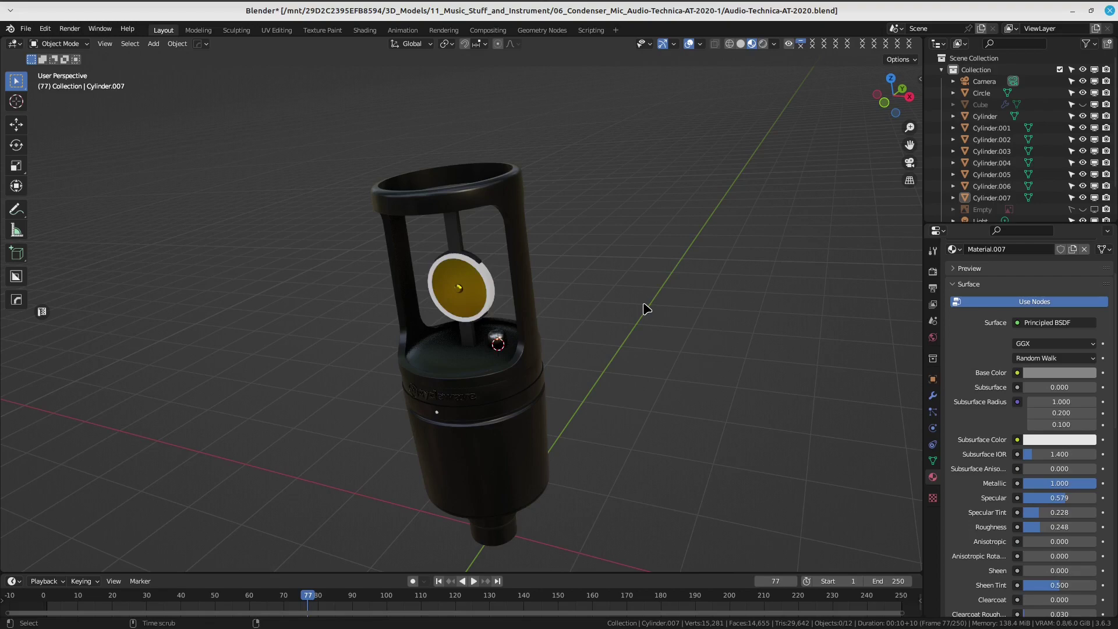
key(alt+h)
click(644, 309)
mouse_move(645, 309)
middle_down()
mouse_move(532, 242)
mouse_move(602, 302)
mouse_move(760, 308)
middle_up()
scroll(524, 300, up, 3)
scroll(579, 320, up, 3)
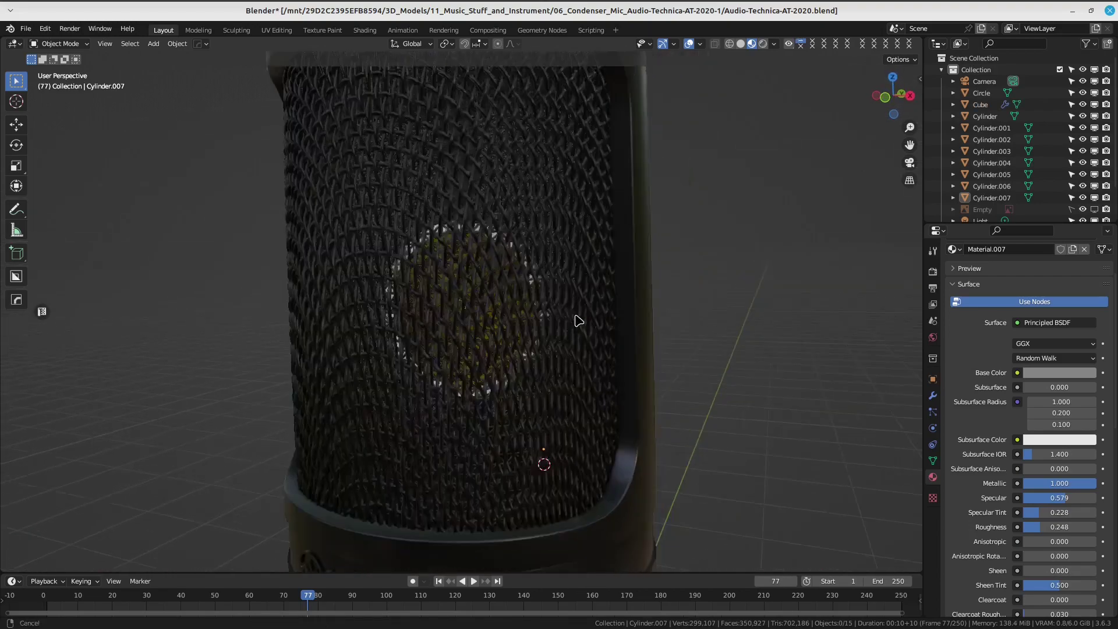
scroll(570, 315, up, 3)
Darken the Cylinder.003 ring's Material.005 base colour to value 0.07.
click(568, 276)
click(567, 277)
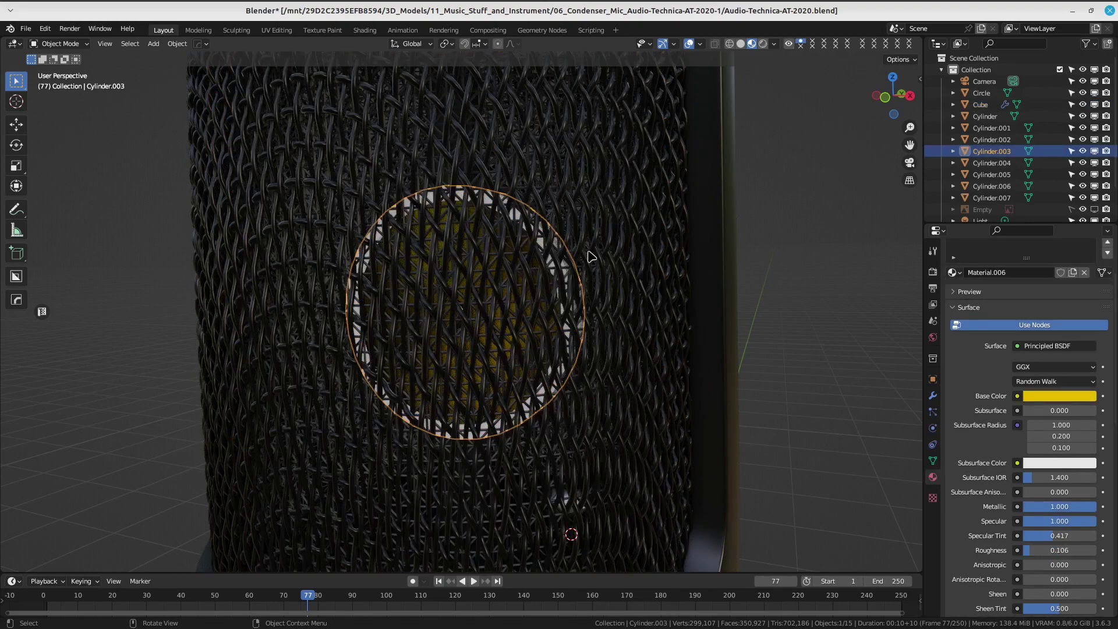
click(982, 272)
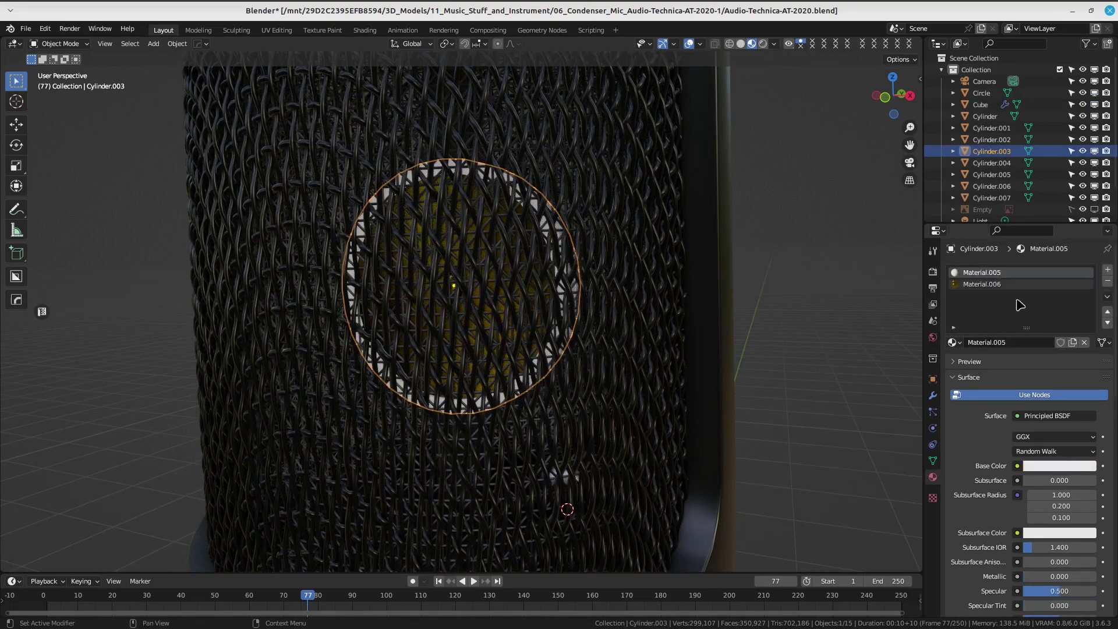
click(1046, 466)
drag(1086, 365, 1087, 381)
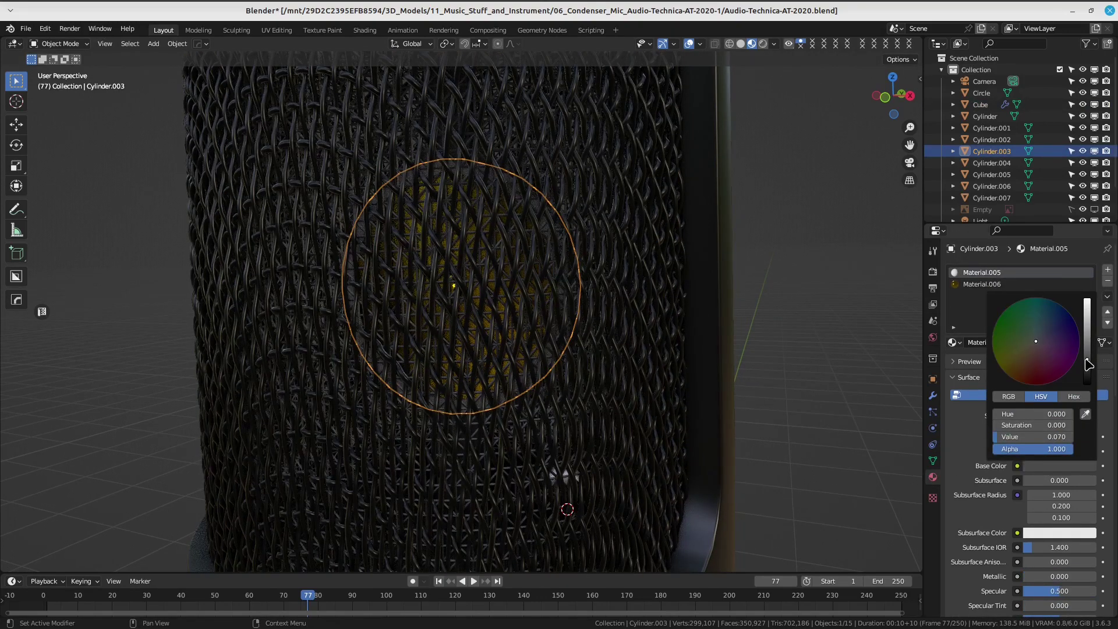
click(812, 250)
Orbit to a new angle and select the grille mesh Plane and Cube grille.
scroll(534, 291, down, 4)
scroll(653, 283, down, 1)
scroll(652, 283, down, 5)
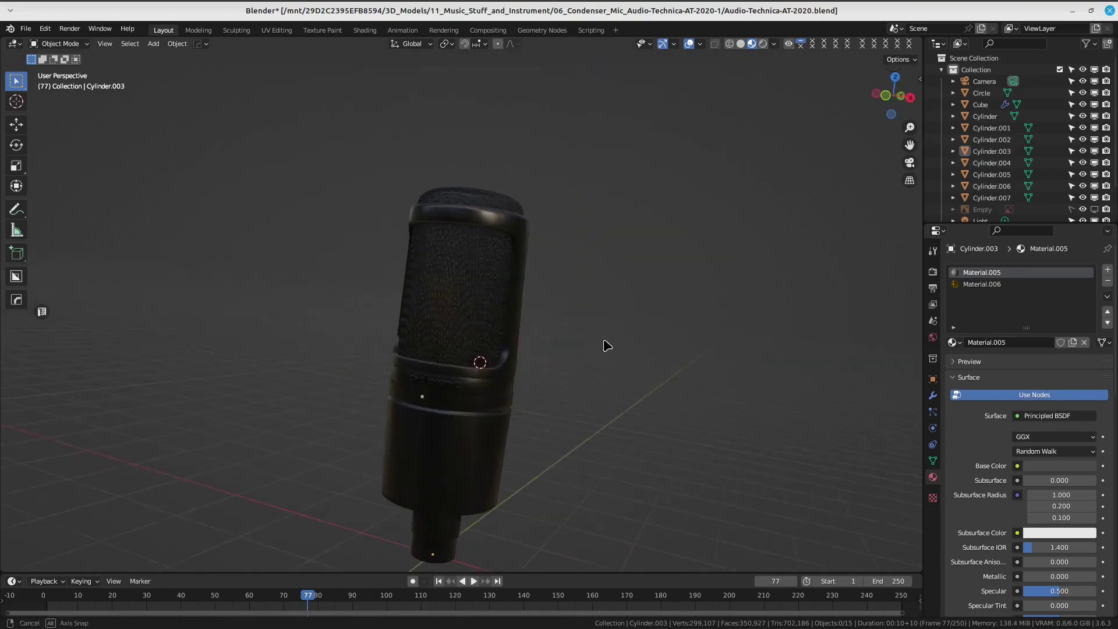
mouse_move(604, 345)
middle_down()
mouse_move(717, 347)
mouse_move(600, 327)
middle_up()
scroll(470, 314, up, 5)
click(524, 324)
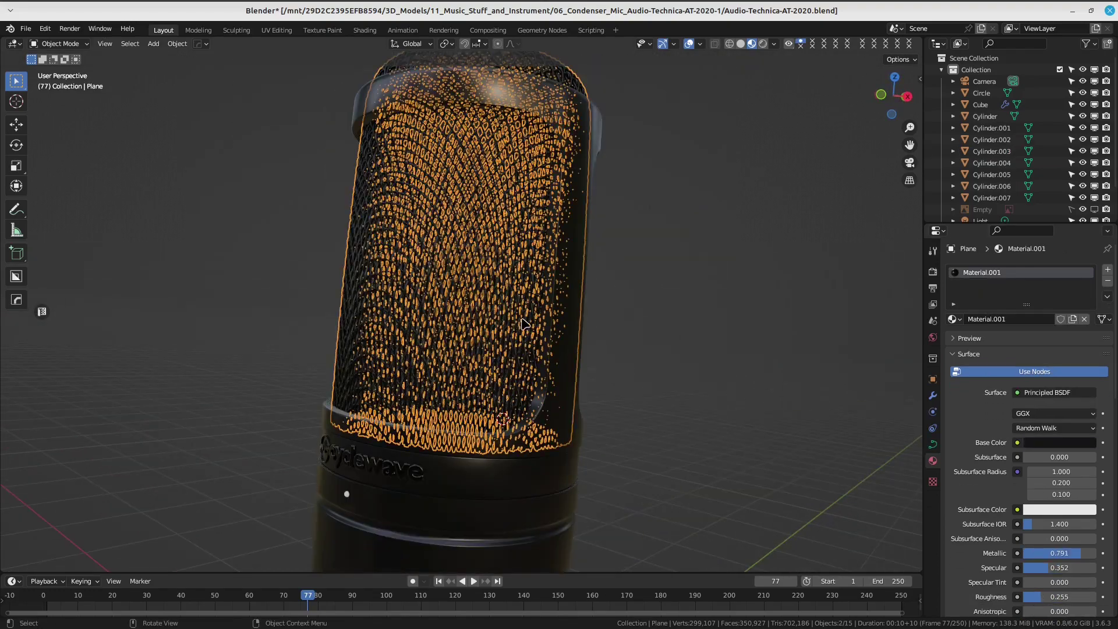
click(481, 306)
scroll(492, 324, up, 1)
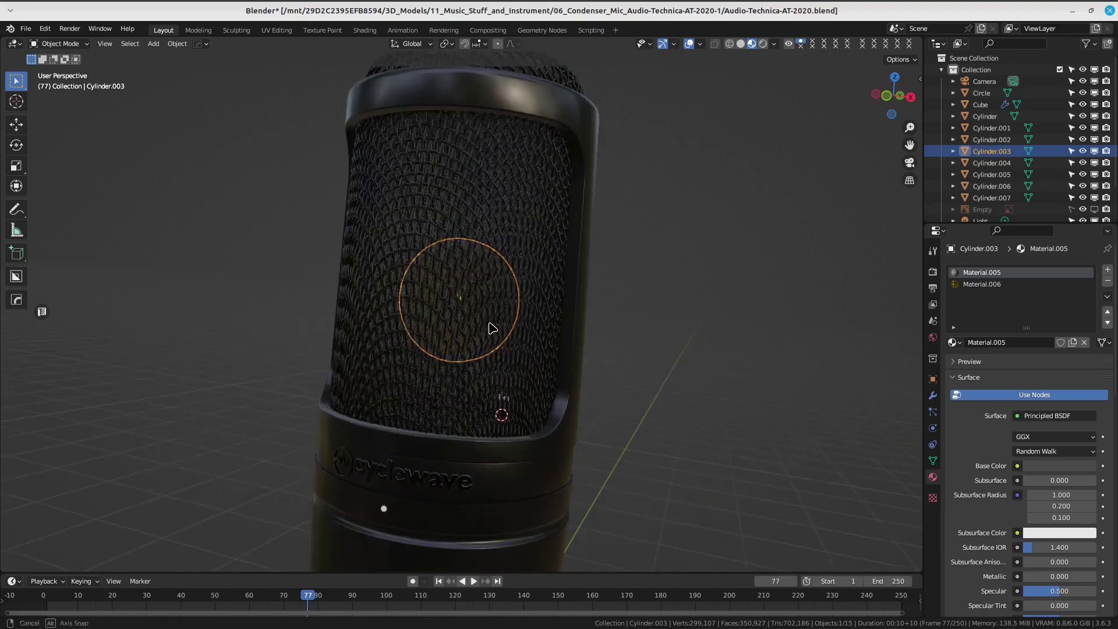
scroll(504, 263, up, 3)
scroll(507, 295, down, 1)
scroll(685, 300, down, 1)
scroll(689, 299, down, 1)
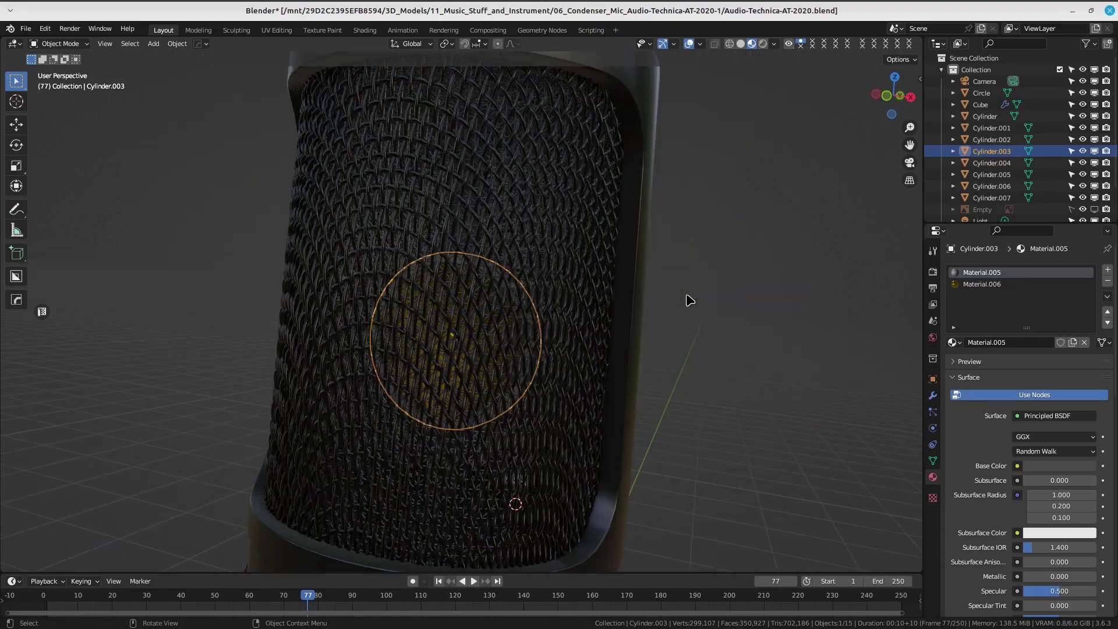
click(551, 230)
click(547, 233)
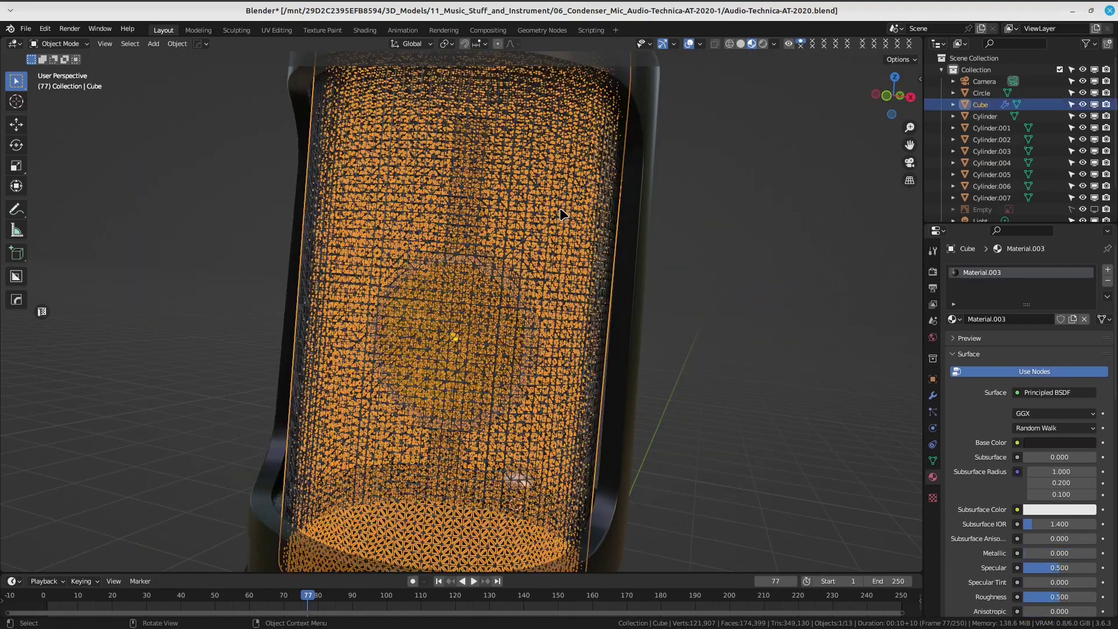
Hide the grille and raise the capsule disc and stem 0.19236 m along Z in front view.
key(h)
click(475, 261)
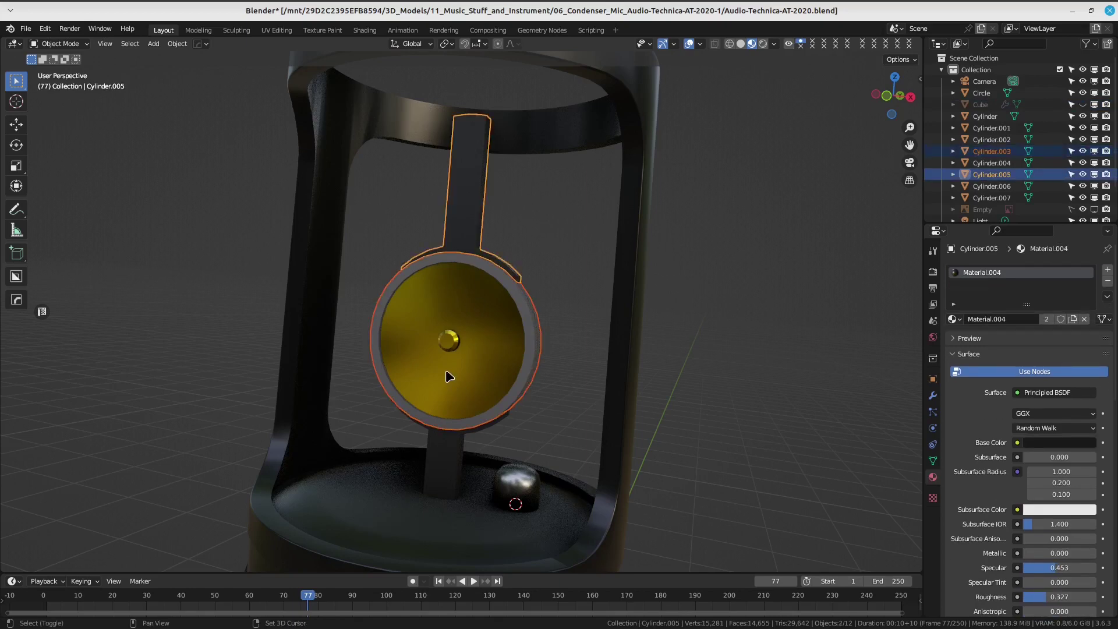
key(KP_1)
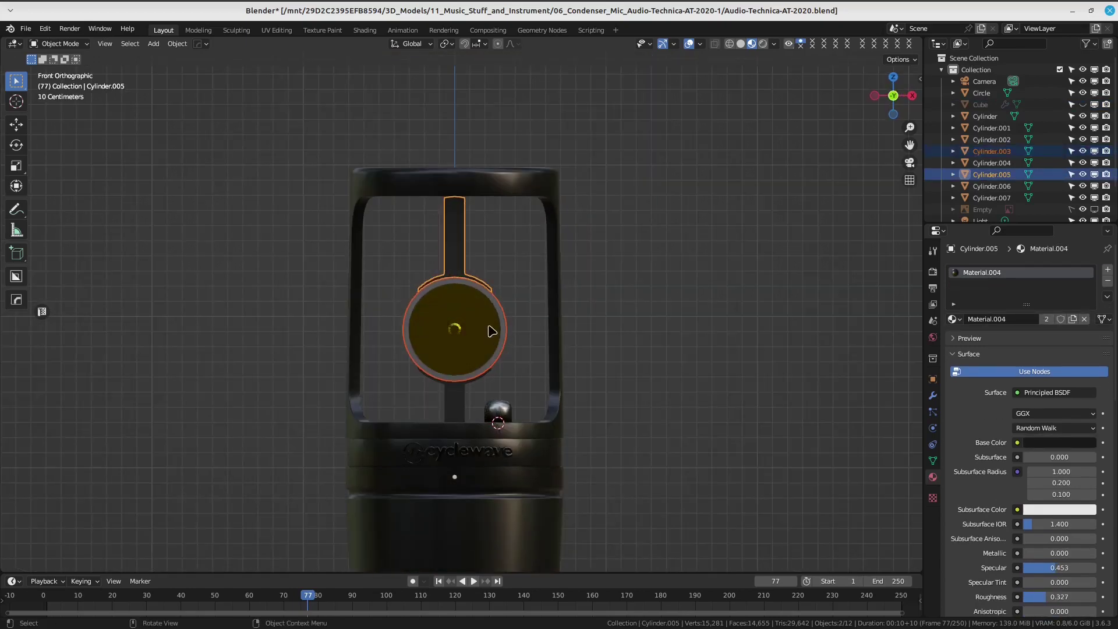
shift+click(457, 402)
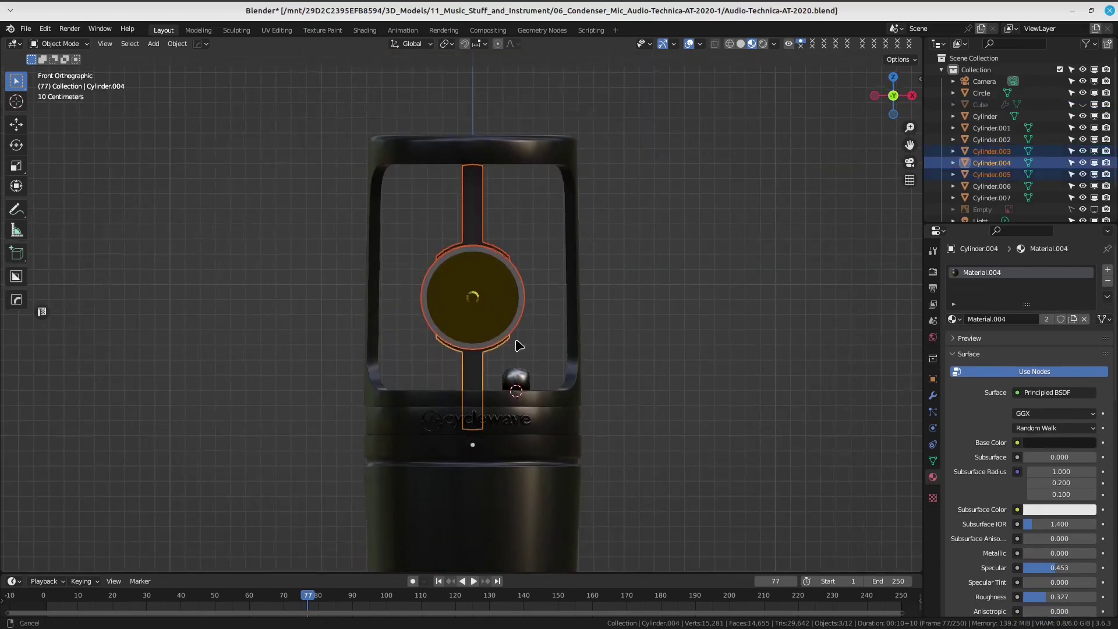
key(g)
key(z)
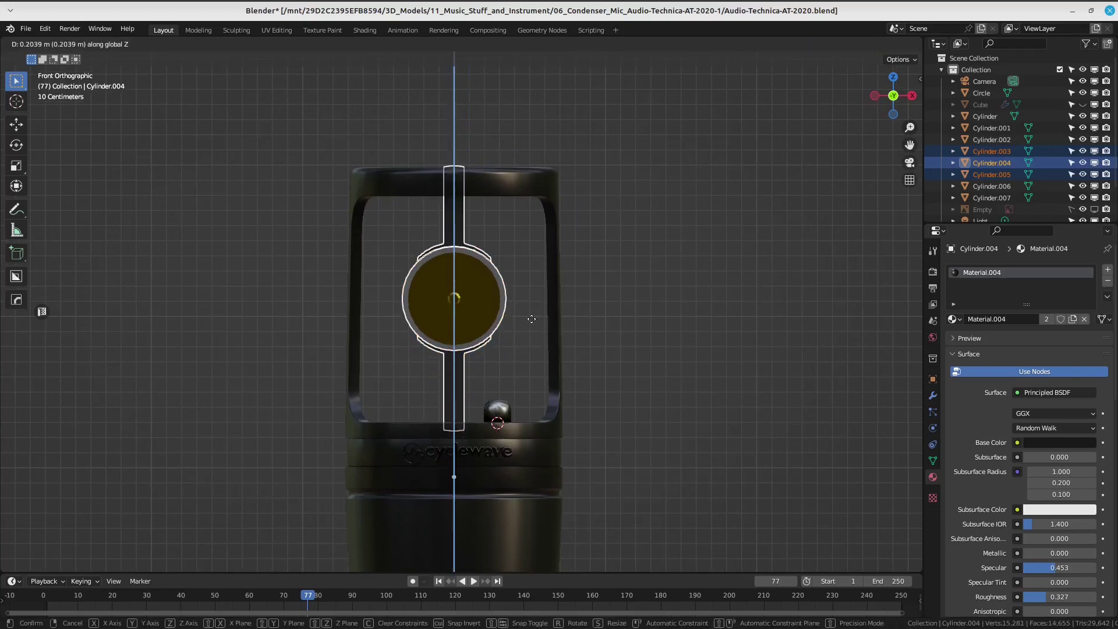
click(532, 321)
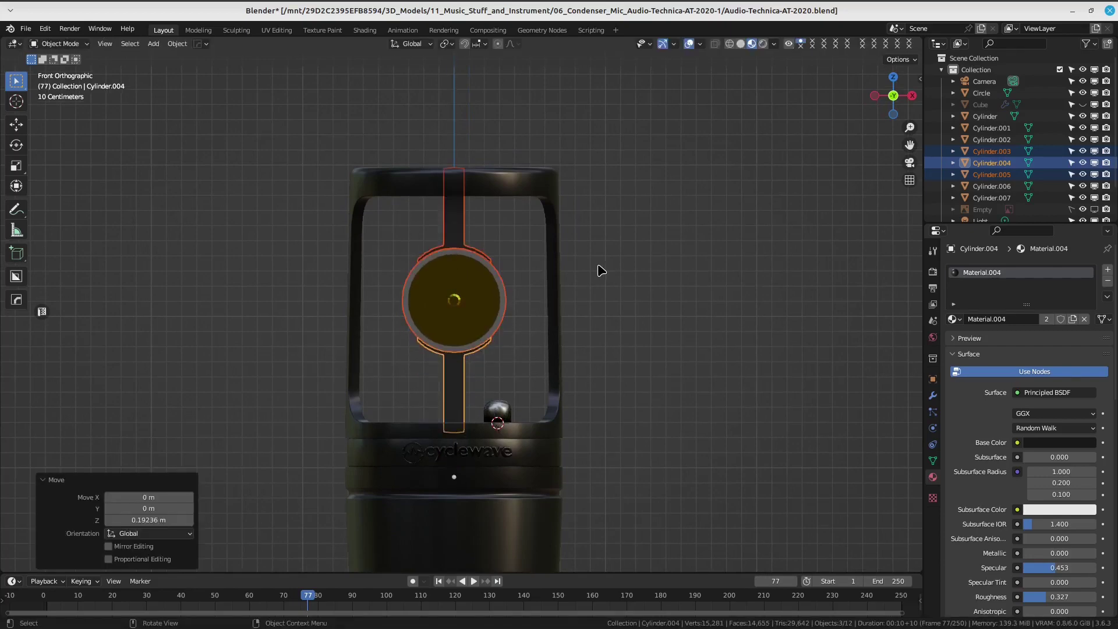
Return to a perspective view and unhide the grille with Alt+H.
middle_drag(570, 300, 487, 408)
key(z)
key(Escape)
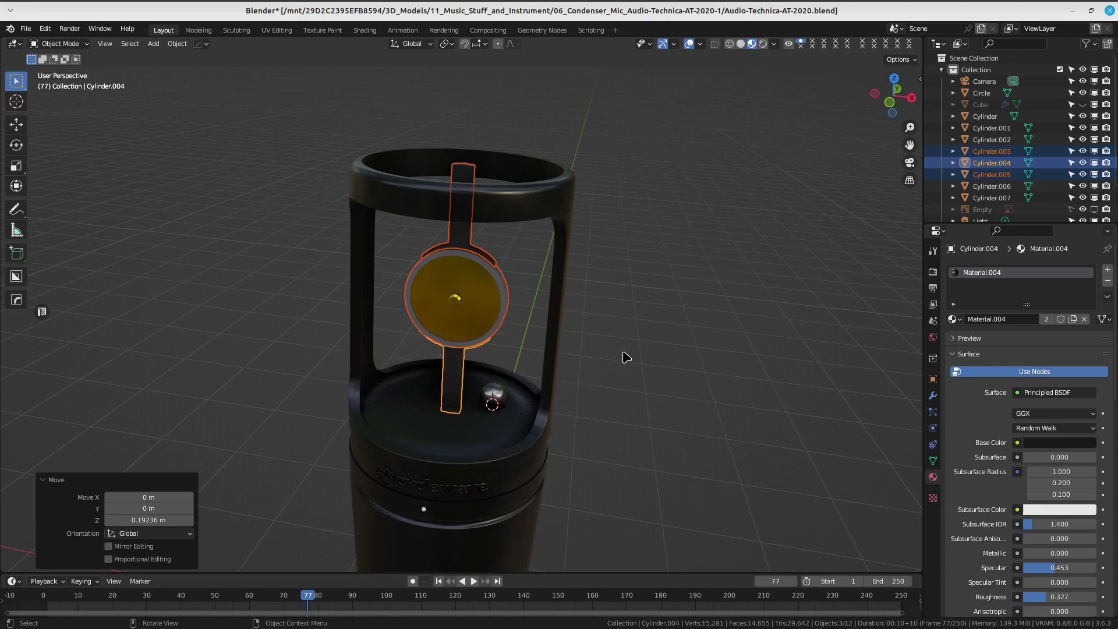
click(667, 313)
key(alt+h)
click(623, 347)
mouse_move(624, 347)
middle_down()
mouse_move(645, 350)
mouse_move(621, 320)
mouse_move(554, 316)
mouse_move(701, 307)
mouse_move(374, 309)
mouse_move(607, 331)
mouse_move(647, 247)
mouse_move(472, 270)
mouse_move(639, 334)
mouse_move(452, 187)
mouse_move(405, 269)
mouse_move(686, 380)
mouse_move(295, 334)
mouse_move(512, 339)
mouse_move(314, 394)
mouse_move(565, 360)
middle_up()
Save the file as Audio-Technica-AT-2020.blend from the Ctrl+S save menu.
scroll(565, 359, down, 4)
scroll(698, 338, up, 4)
mouse_move(669, 347)
middle_down()
mouse_move(651, 274)
mouse_move(457, 324)
mouse_move(686, 327)
mouse_move(629, 392)
mouse_move(567, 332)
middle_up()
scroll(629, 392, down, 2)
key(ctrl+s)
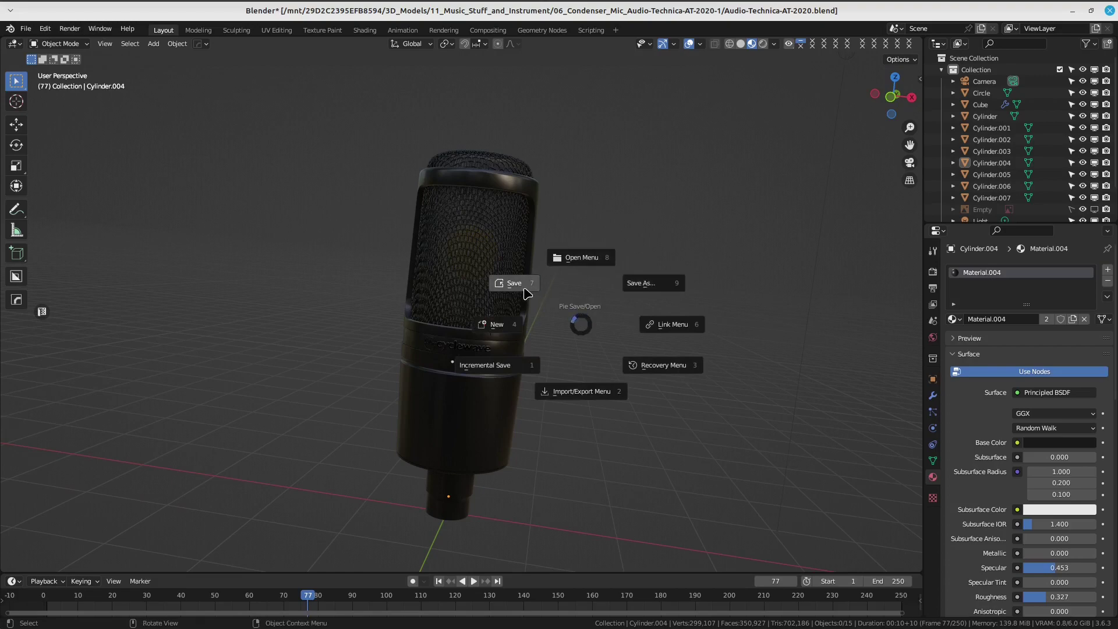
click(527, 293)
Orbit the microphone upright to inspect the whole model and its grille.
mouse_move(550, 221)
middle_down()
mouse_move(554, 270)
mouse_move(637, 267)
middle_up()
scroll(637, 267, up, 2)
scroll(624, 210, up, 2)
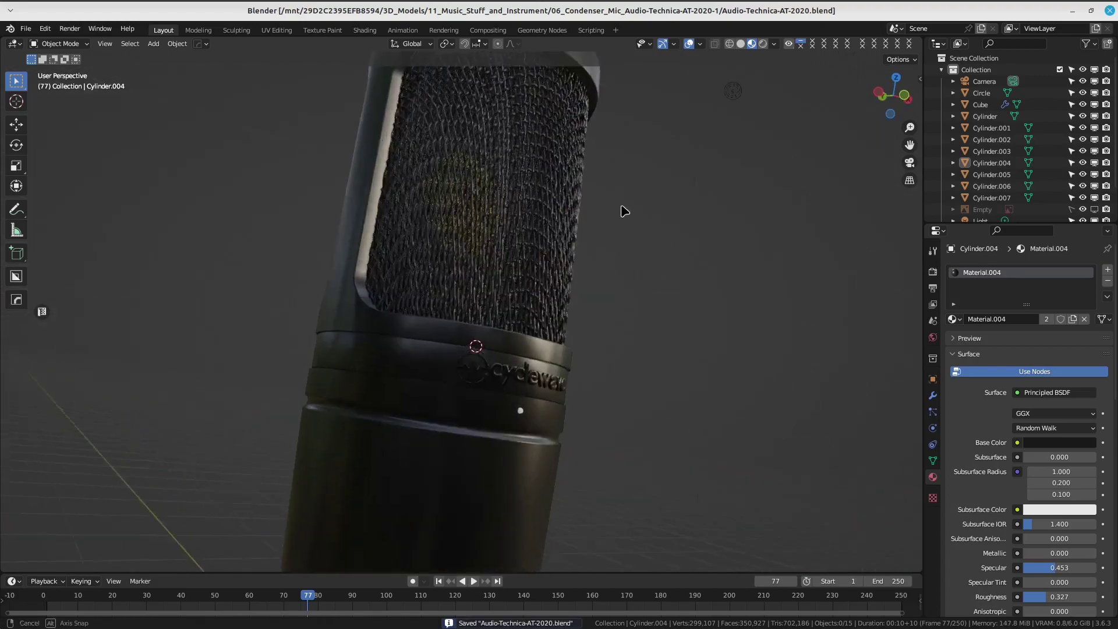
middle_drag(624, 209, 503, 290)
scroll(503, 289, up, 2)
mouse_move(441, 447)
middle_down()
mouse_move(492, 350)
mouse_move(464, 316)
mouse_move(504, 332)
mouse_move(389, 344)
mouse_move(626, 317)
mouse_move(472, 283)
mouse_move(487, 298)
middle_up()
scroll(487, 298, up, 2)
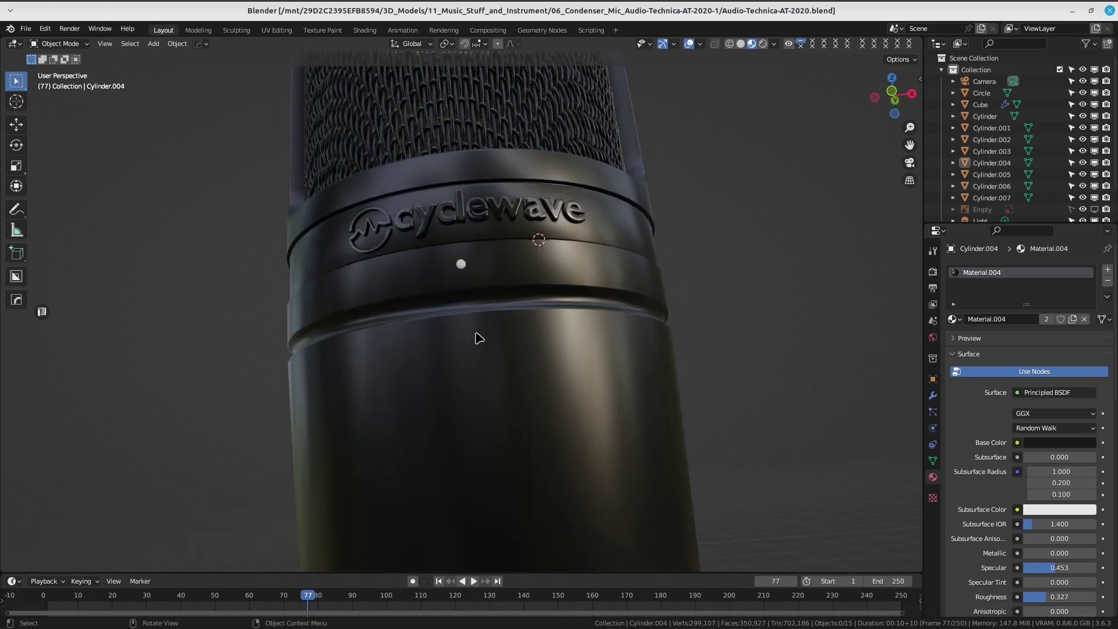
mouse_move(488, 330)
middle_down()
mouse_move(639, 187)
mouse_move(581, 238)
middle_up()
scroll(581, 238, down, 2)
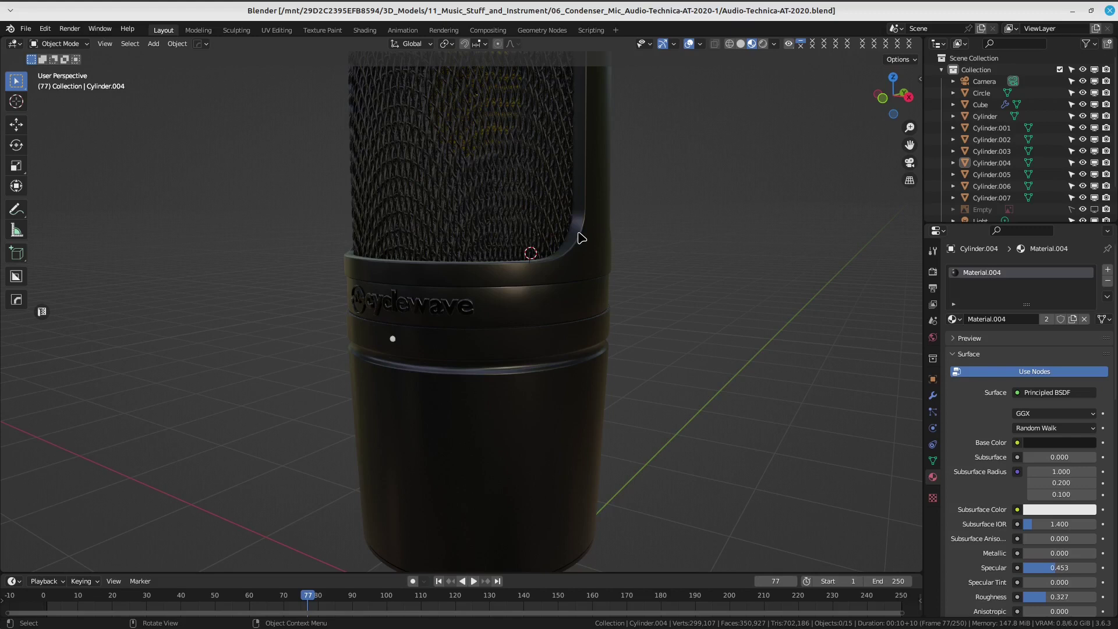
scroll(589, 260, down, 3)
middle_drag(588, 259, 537, 317)
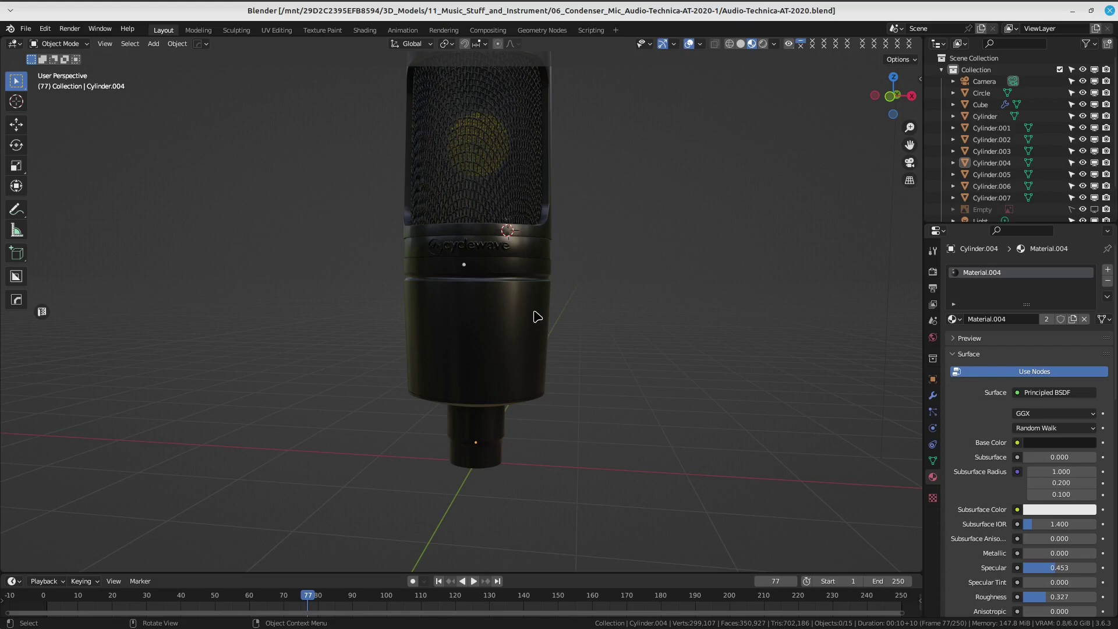
mouse_move(534, 3)
mouse_move(496, 7)
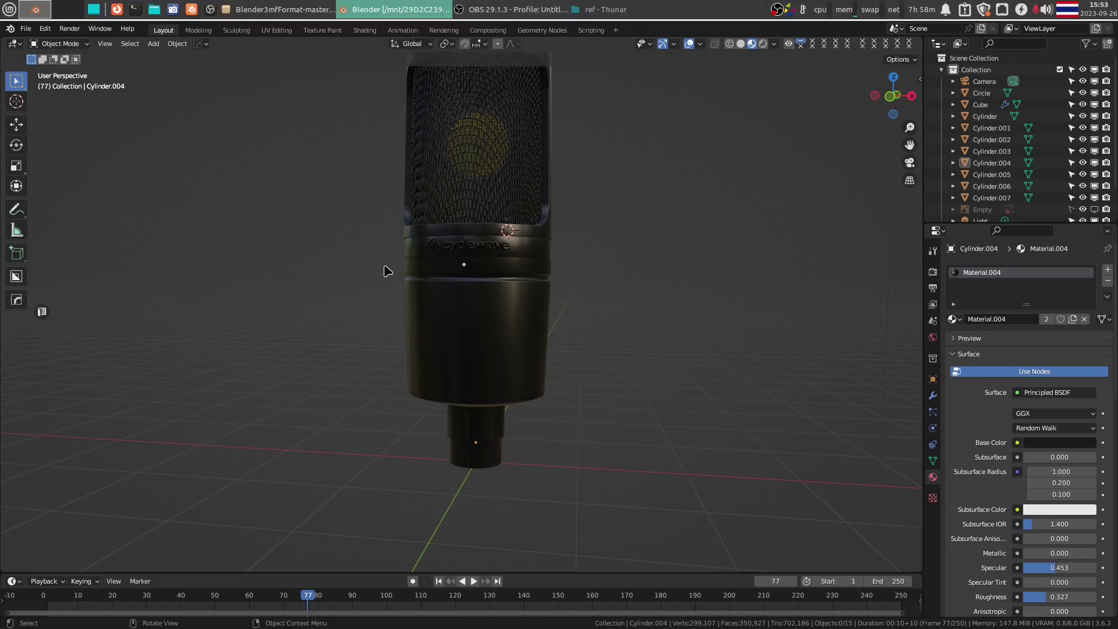
scroll(384, 271, down, 2)
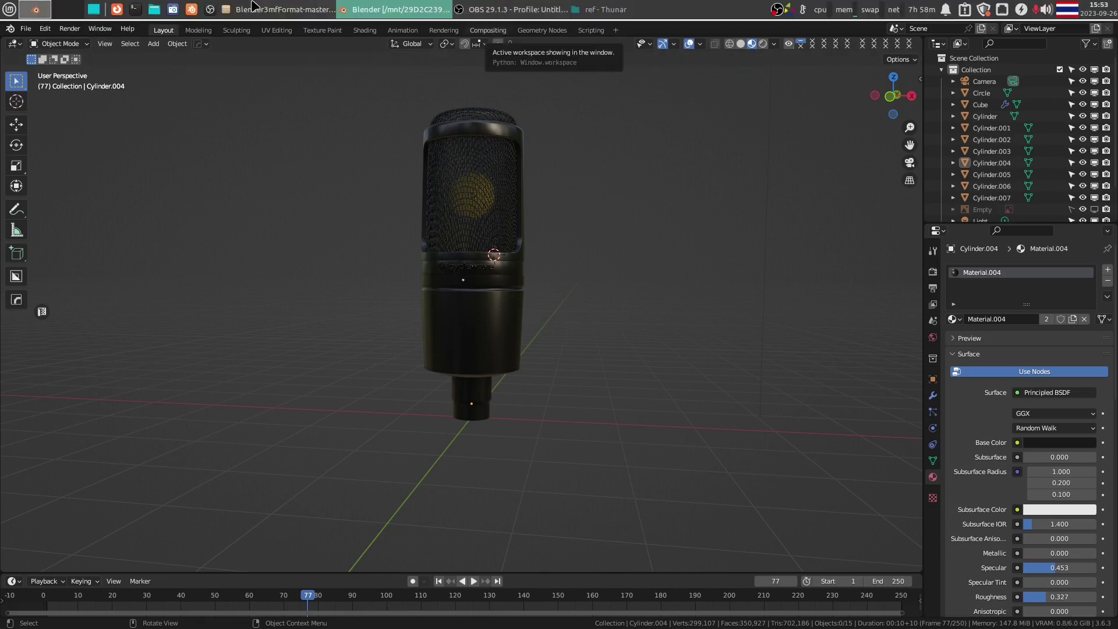
In Thunar, browse DT2Tbb > 3D_Models > 11_Music_Stuff_and_Instrument > condenser mic project > ref.
click(155, 11)
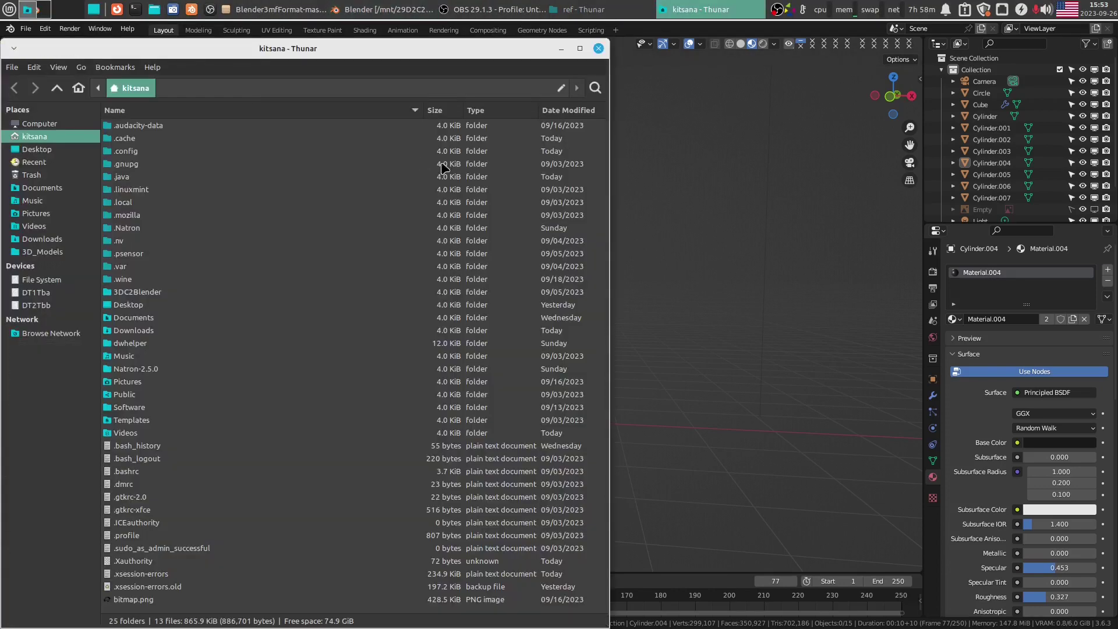
drag(449, 65, 651, 65)
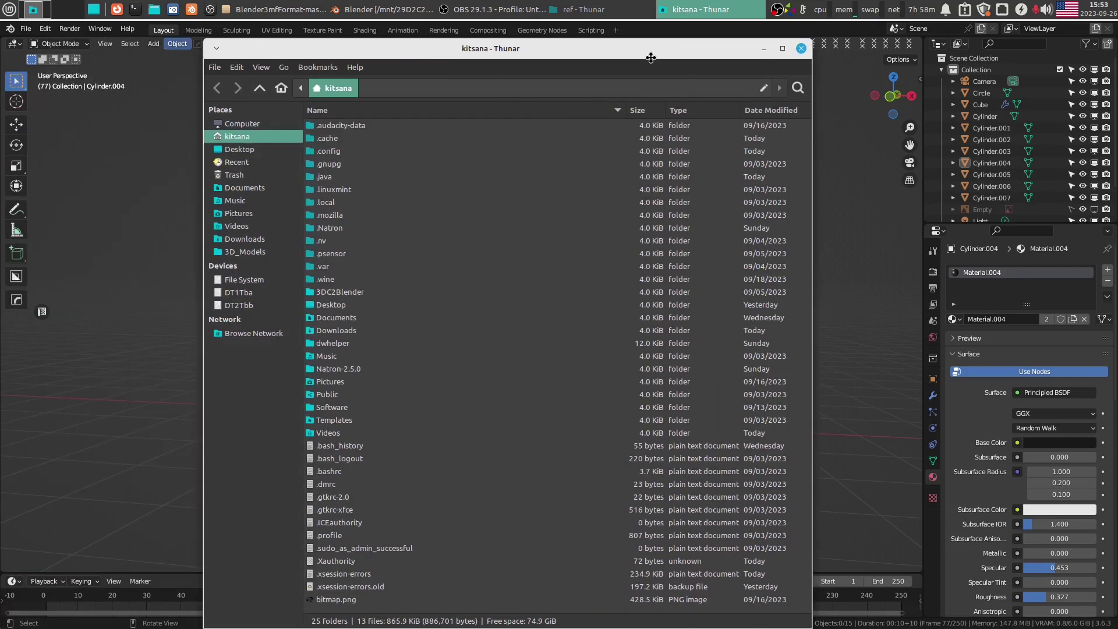
click(233, 307)
double_click(347, 138)
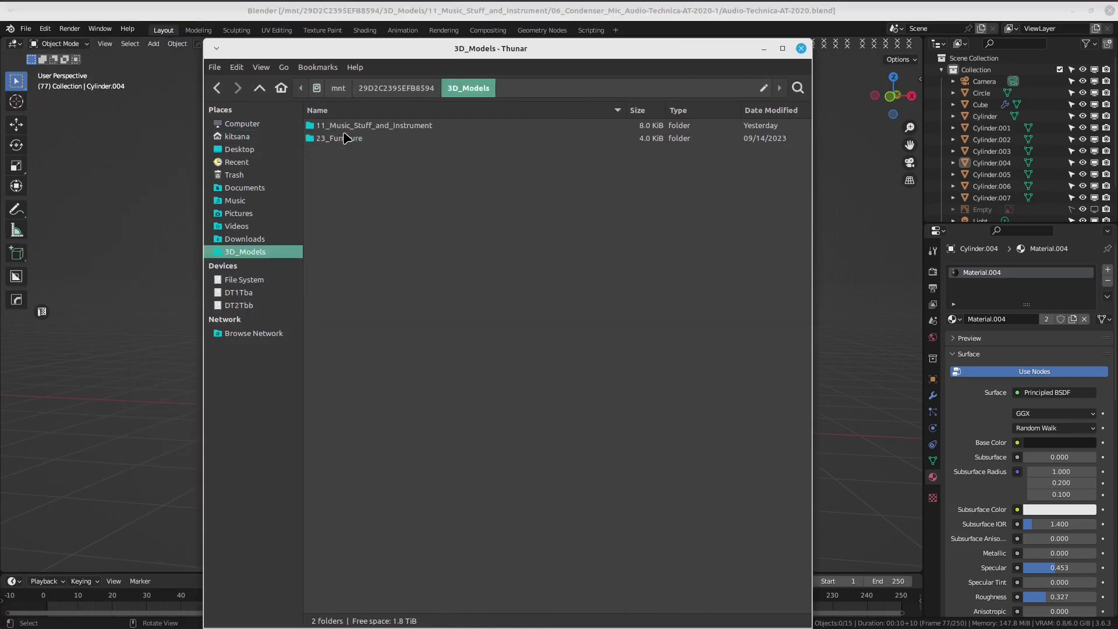
click(344, 128)
double_click(344, 129)
double_click(354, 142)
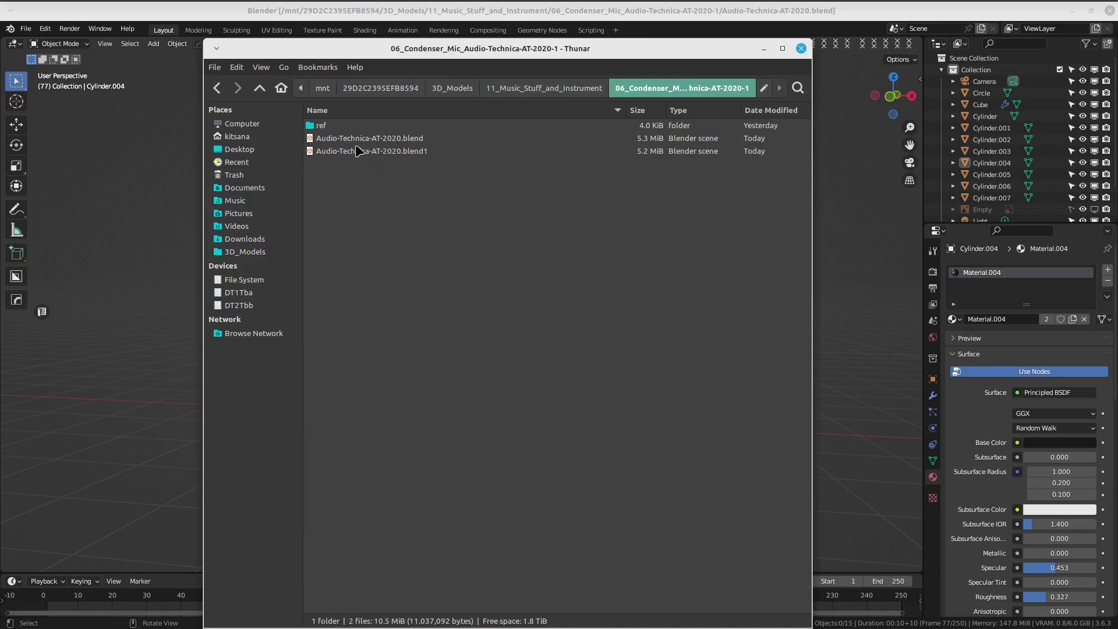
click(321, 125)
double_click(322, 126)
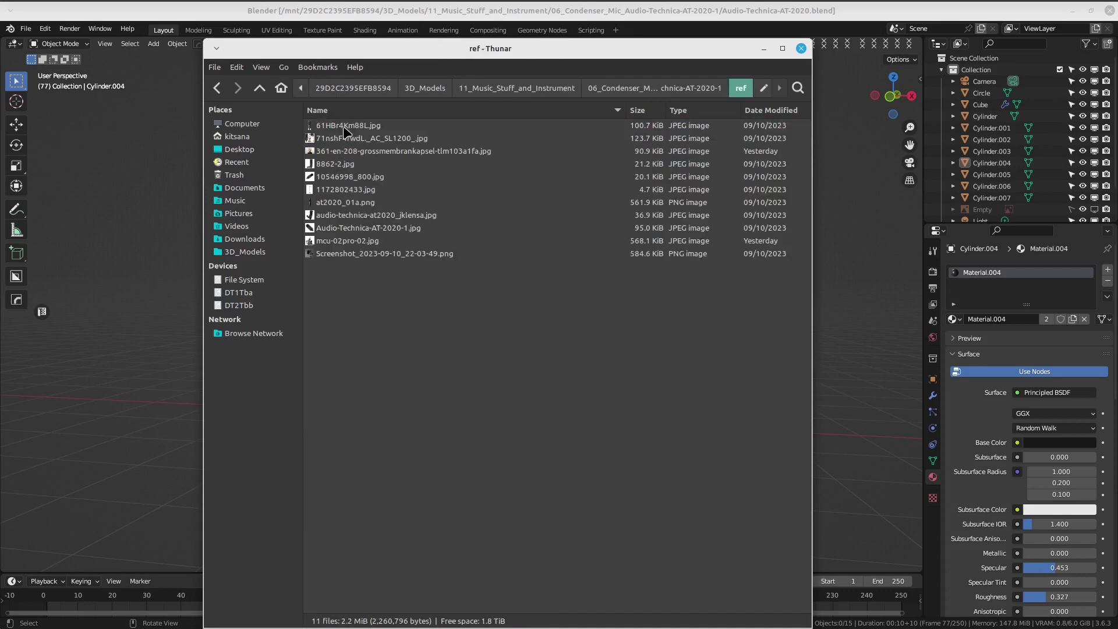
Preview the reference photos including mcu-02pro-02.jpg, then close the viewer and Thunar.
double_click(336, 140)
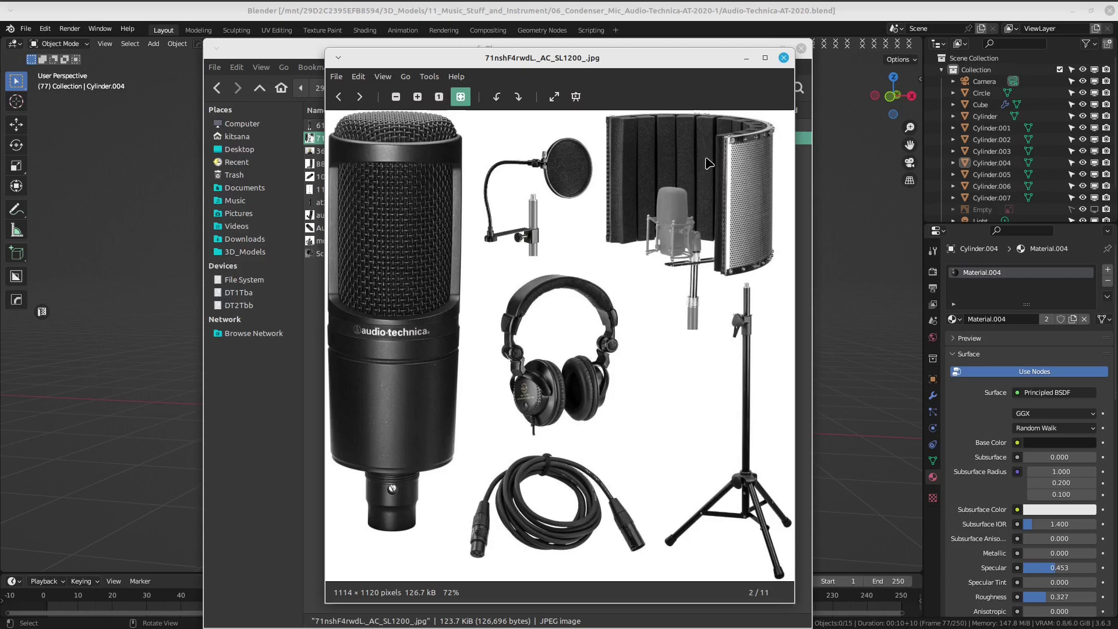
click(784, 58)
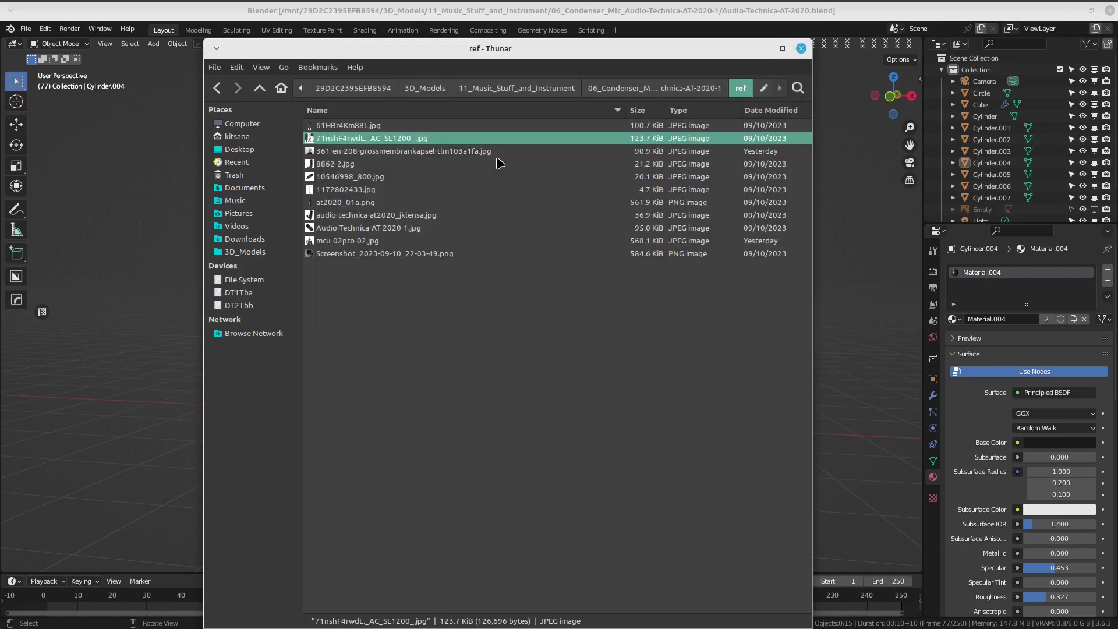
double_click(342, 241)
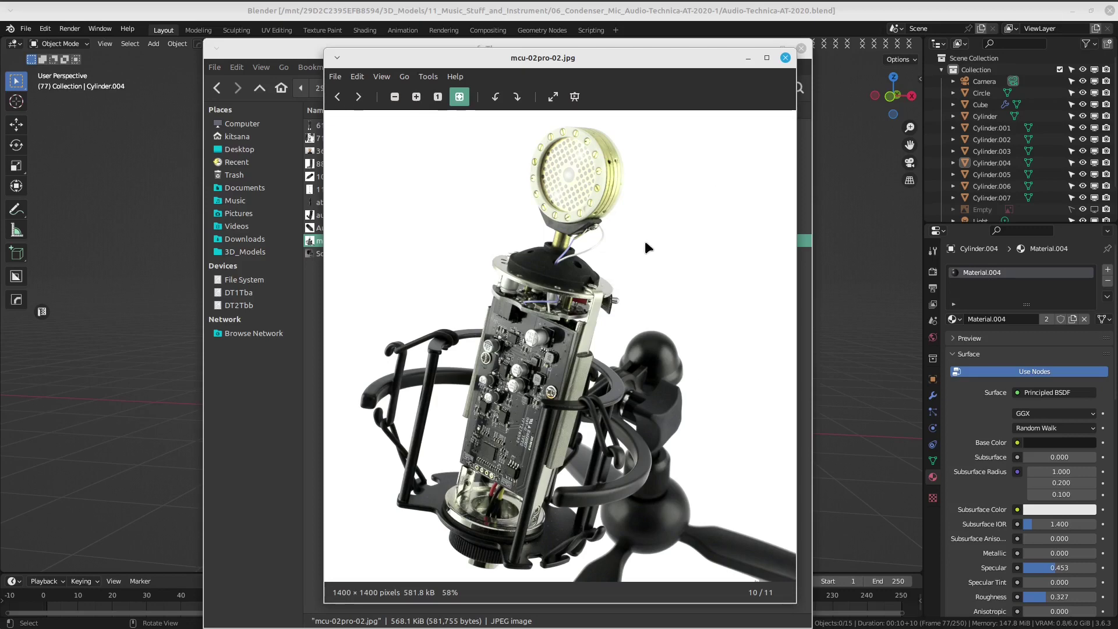
click(785, 58)
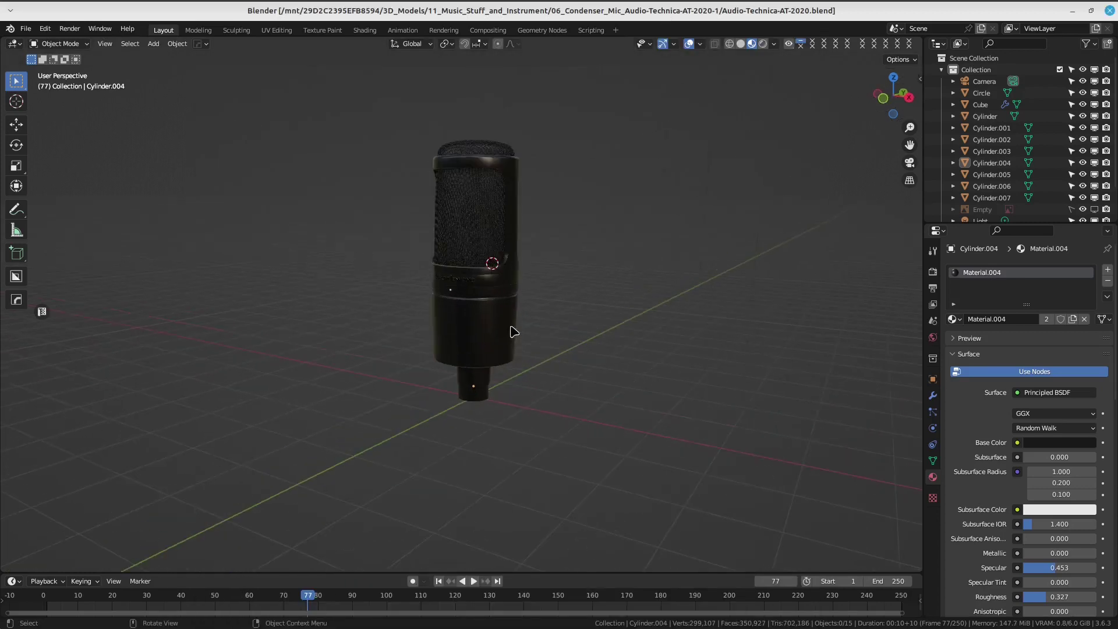
scroll(513, 332, up, 3)
mouse_move(589, 265)
middle_down()
mouse_move(556, 284)
mouse_move(556, 301)
middle_up()
scroll(556, 284, up, 2)
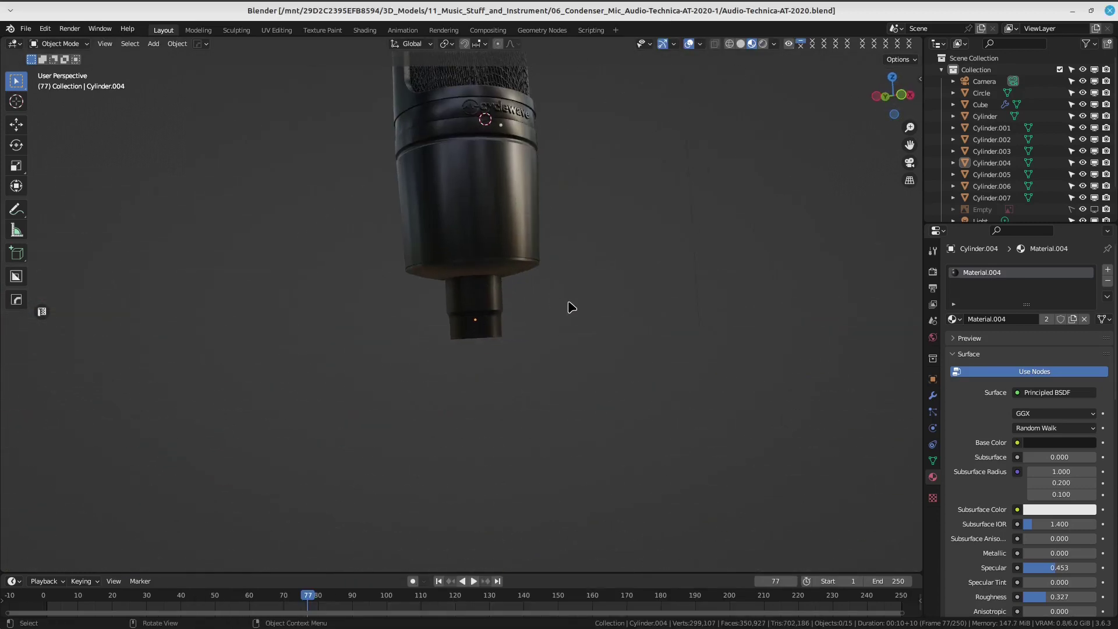
middle_drag(586, 337, 575, 344)
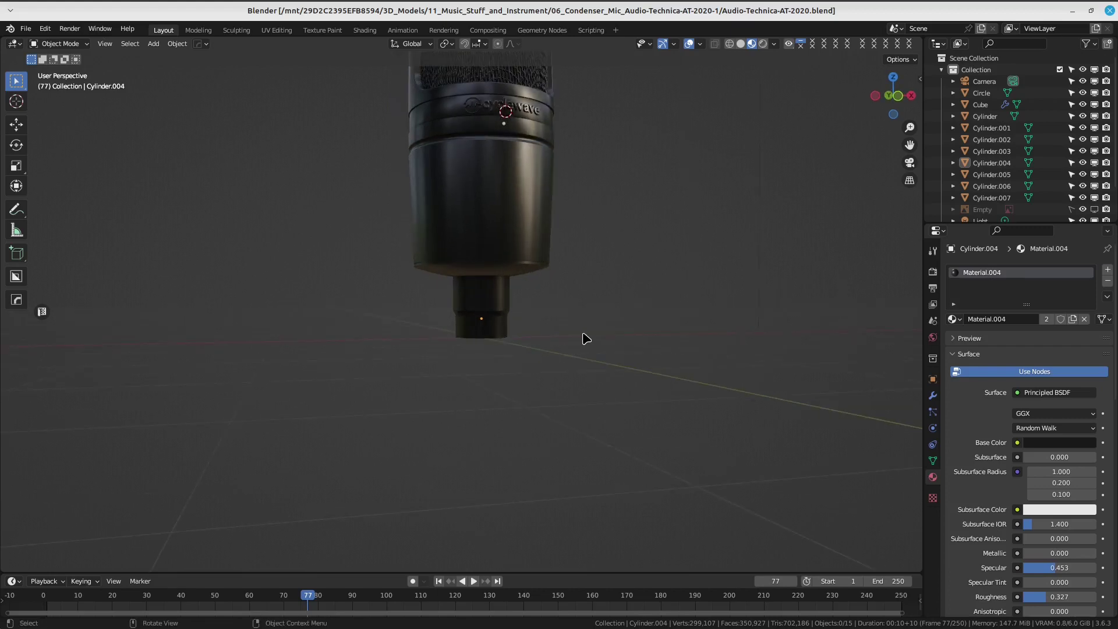
mouse_move(534, 332)
middle_down()
mouse_move(574, 307)
mouse_move(569, 292)
mouse_move(536, 292)
mouse_move(530, 339)
mouse_move(542, 225)
middle_up()
click(741, 44)
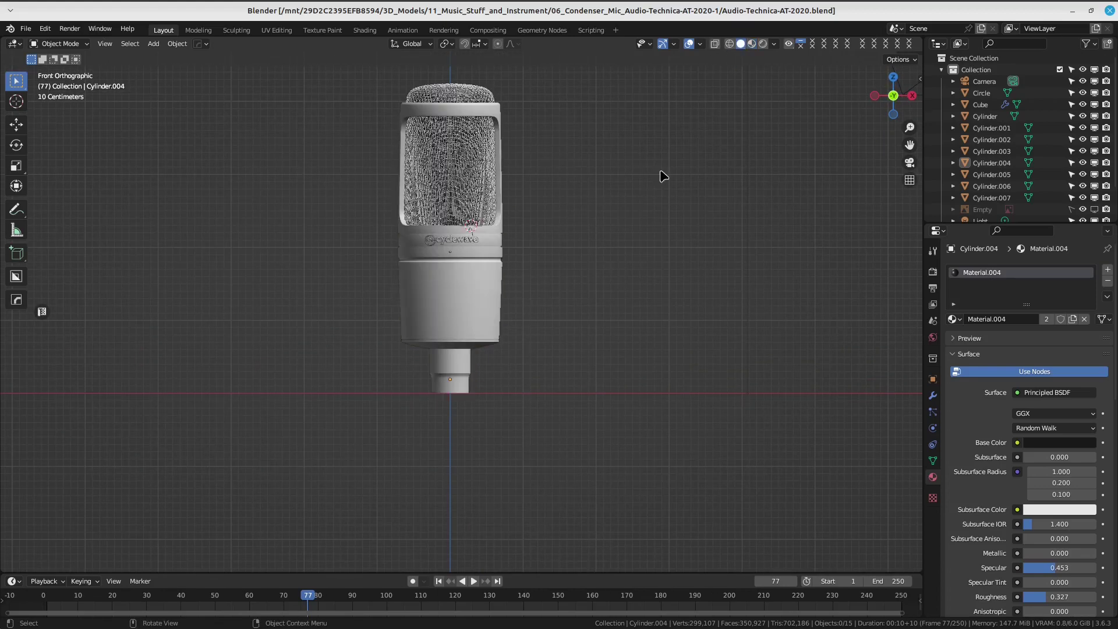
key(ctrl+s)
key(4)
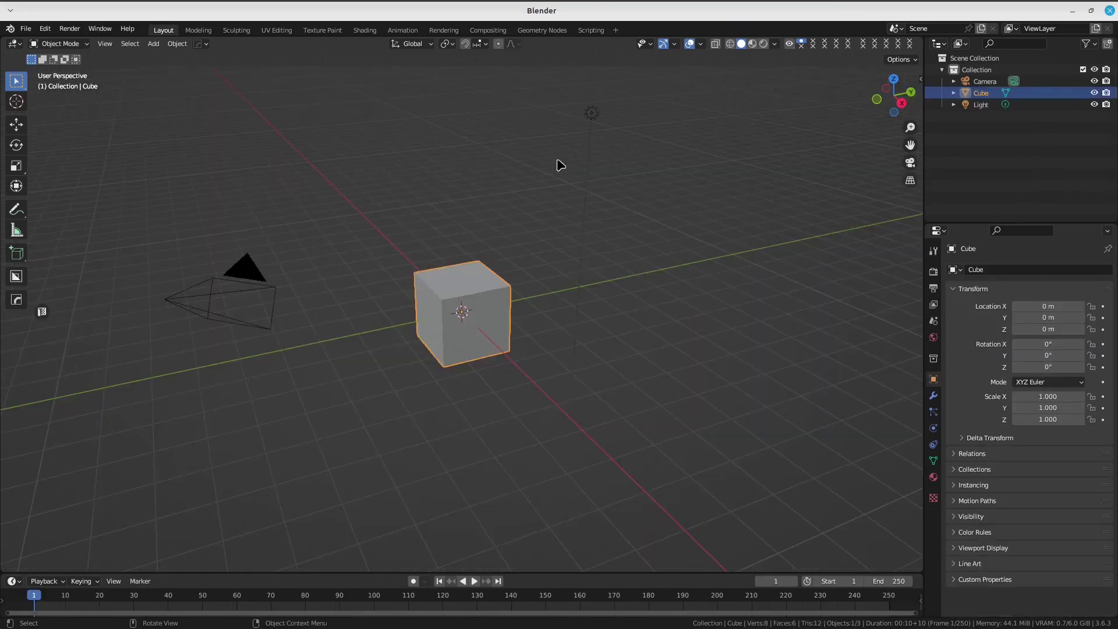
click(10, 28)
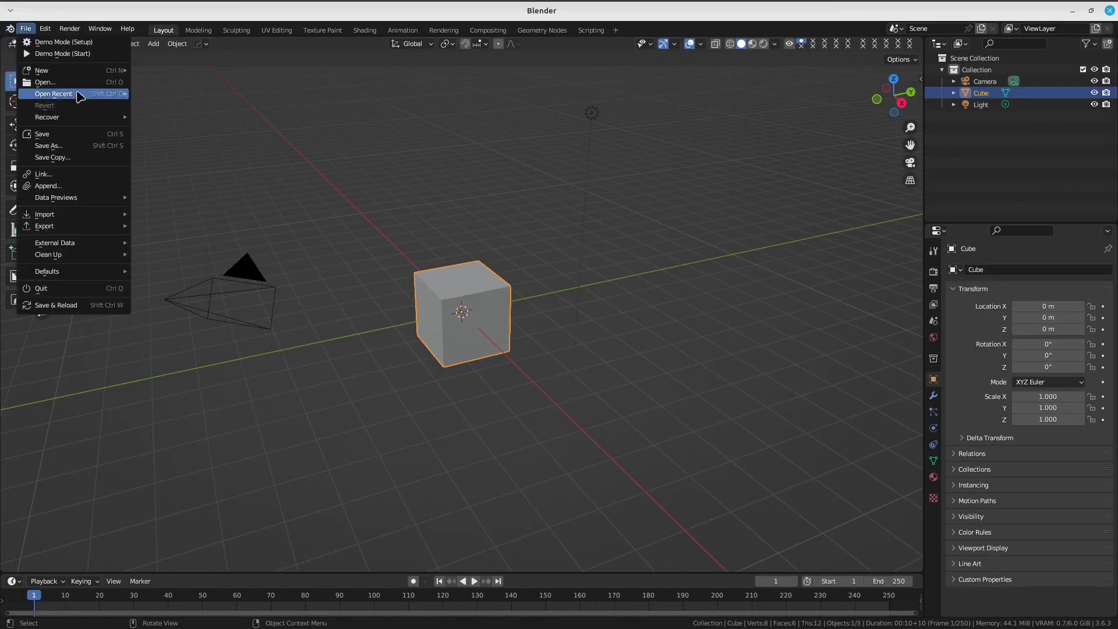
mouse_move(54, 94)
click(169, 94)
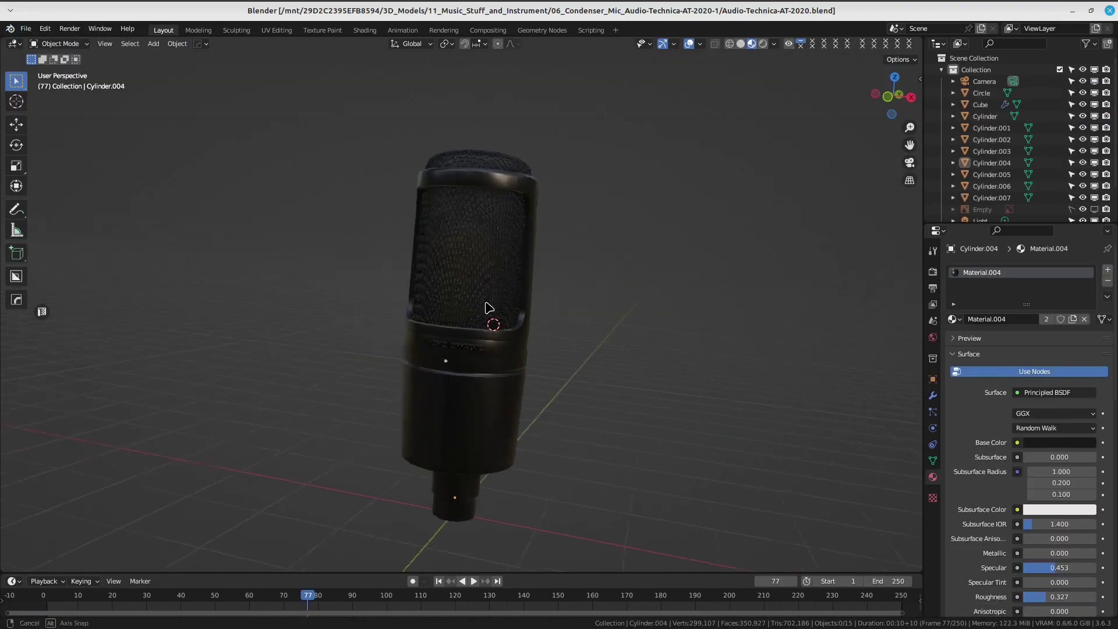
key(KP_1)
Switch the viewport to Solid shading in front view.
key(KP_5)
key(z)
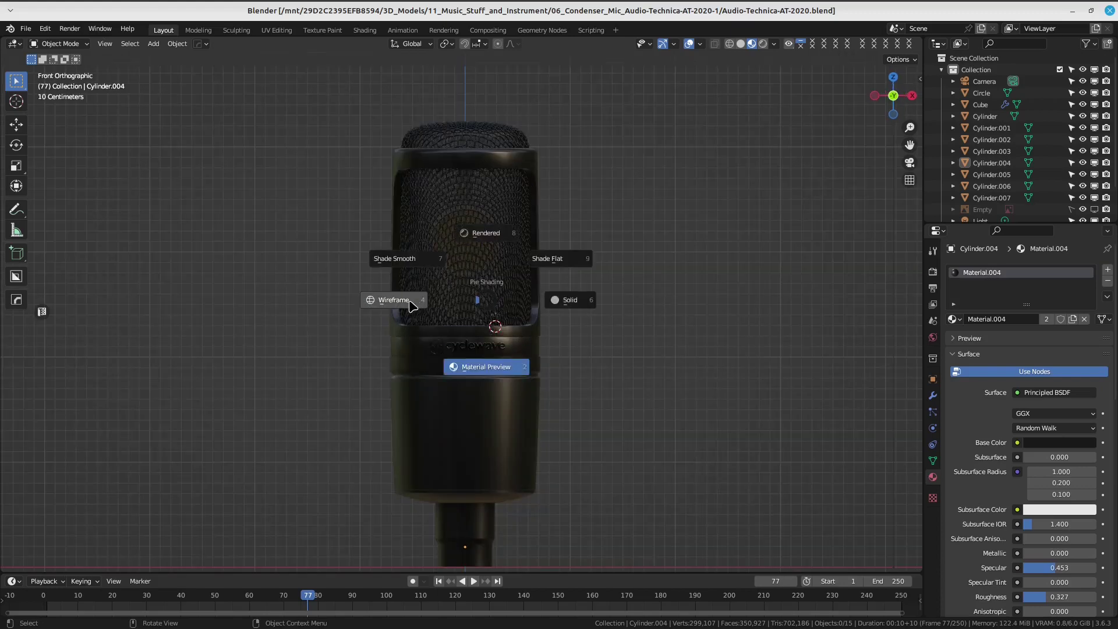
click(568, 300)
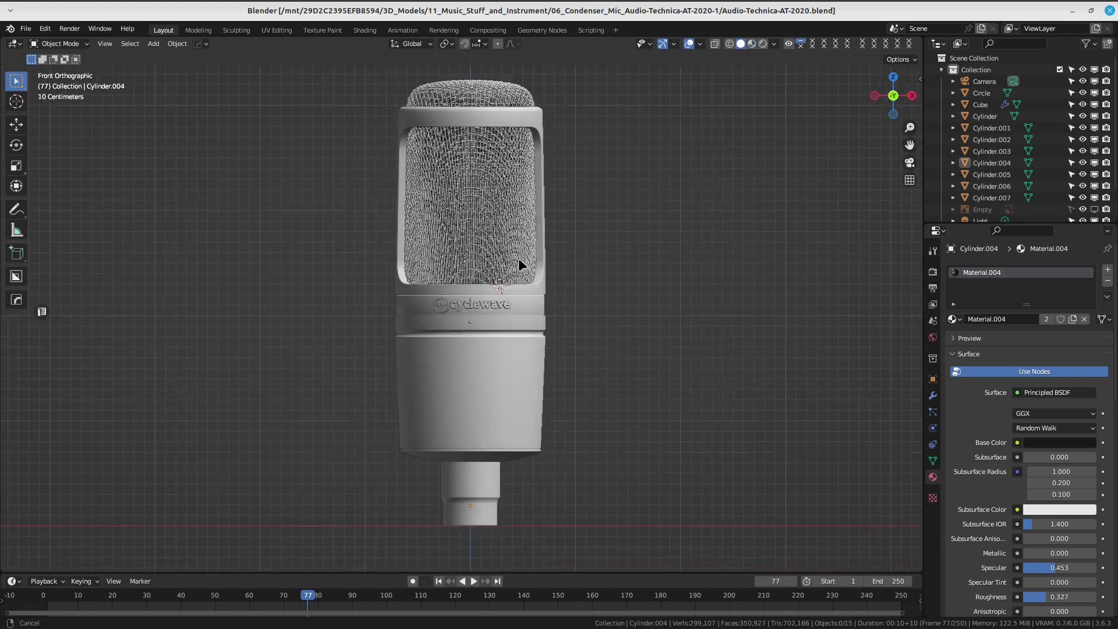
scroll(512, 268, down, 3)
Save the microphone file and zoom to the base with the Add menu up.
key(ctrl+s)
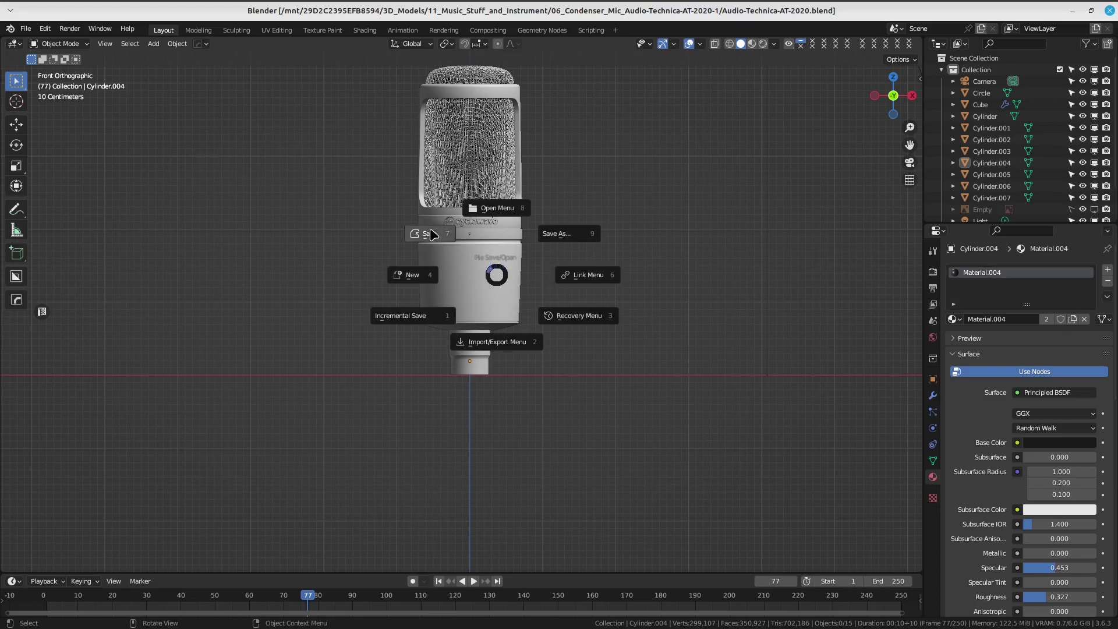
click(432, 233)
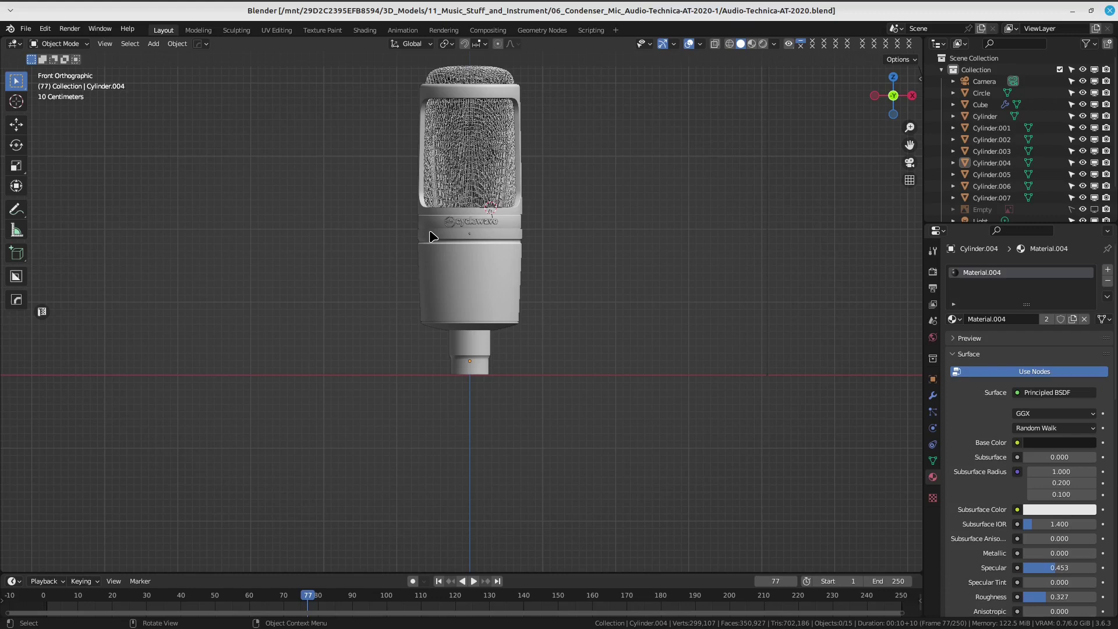
scroll(510, 275, up, 1)
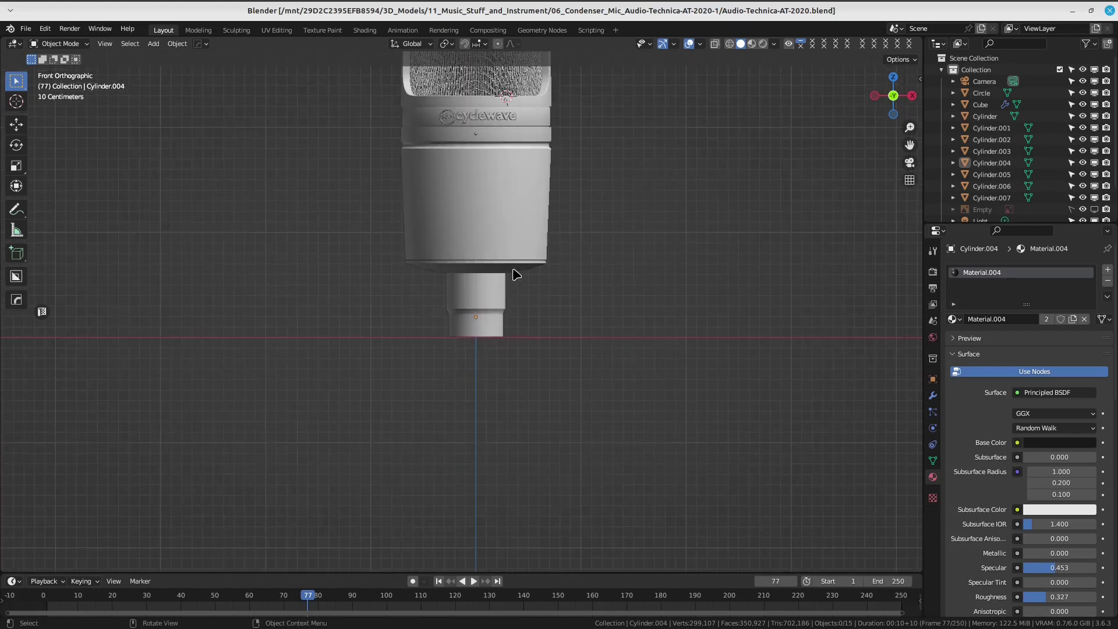
shift+scroll(519, 268, down, 3)
scroll(523, 261, up, 1)
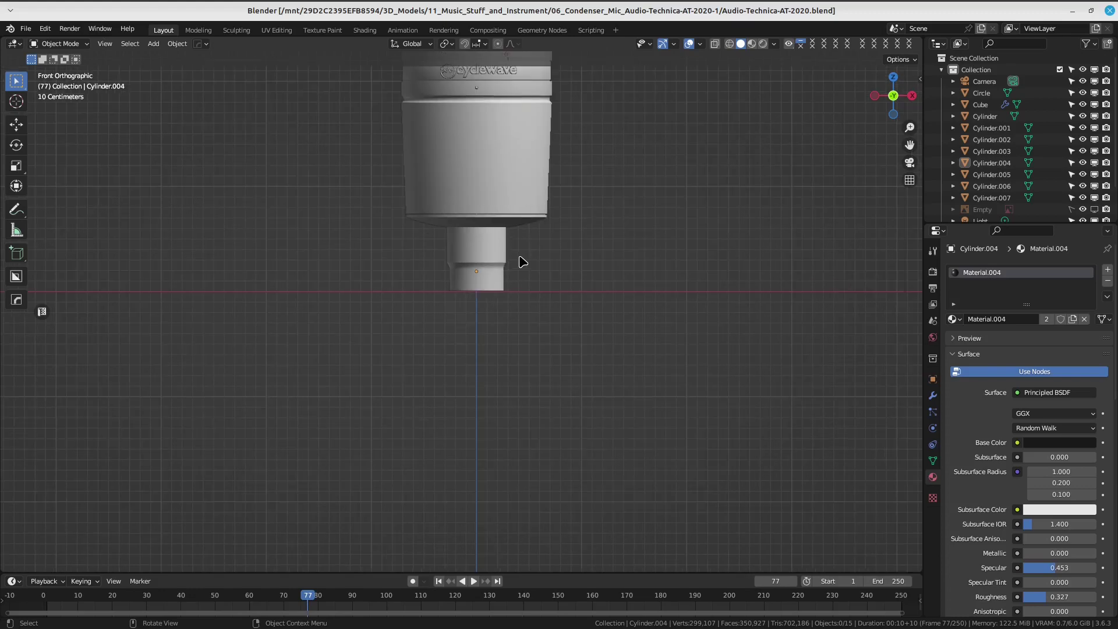
key(shift+a)
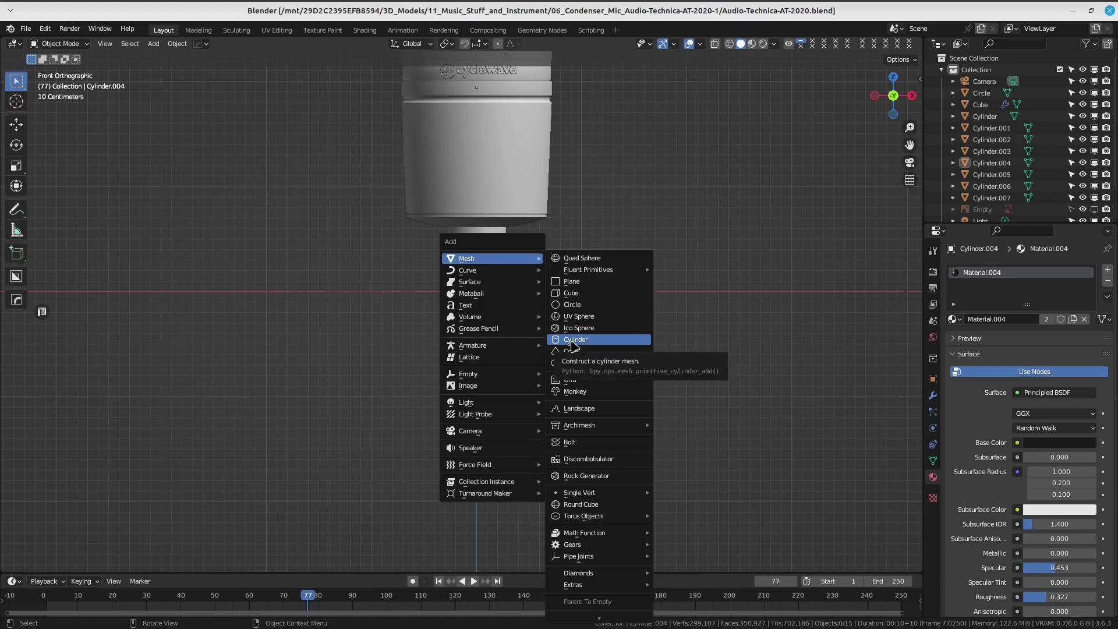
Undo a misplaced cylinder and add a new mesh Cylinder in straight front view.
click(575, 341)
scroll(519, 304, down, 2)
key(ctrl+z)
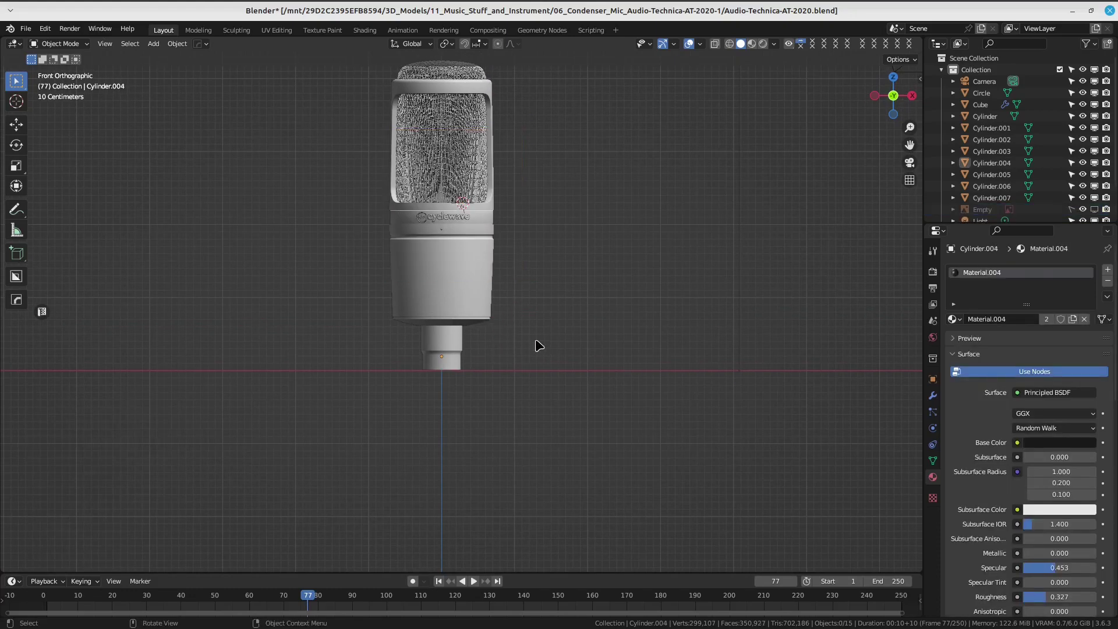
middle_drag(540, 344, 540, 356)
key(KP_1)
key(shift+a)
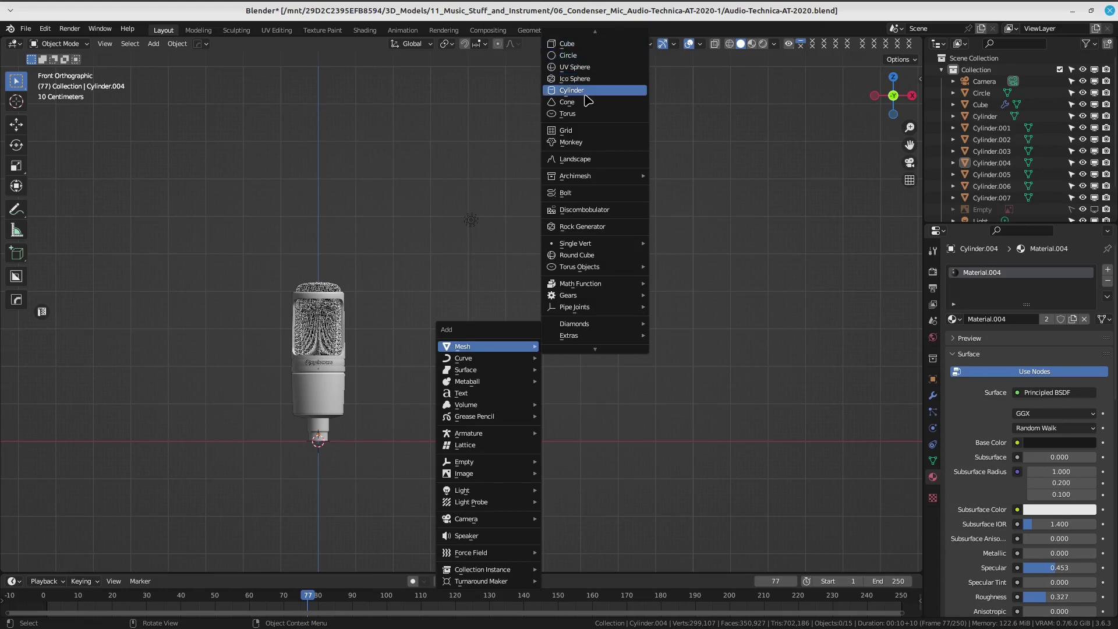
click(588, 92)
In wireframe view, shrink the new cylinder and move it up along Z.
key(KP_Decimal)
scroll(544, 249, up, 1)
key(shift+z)
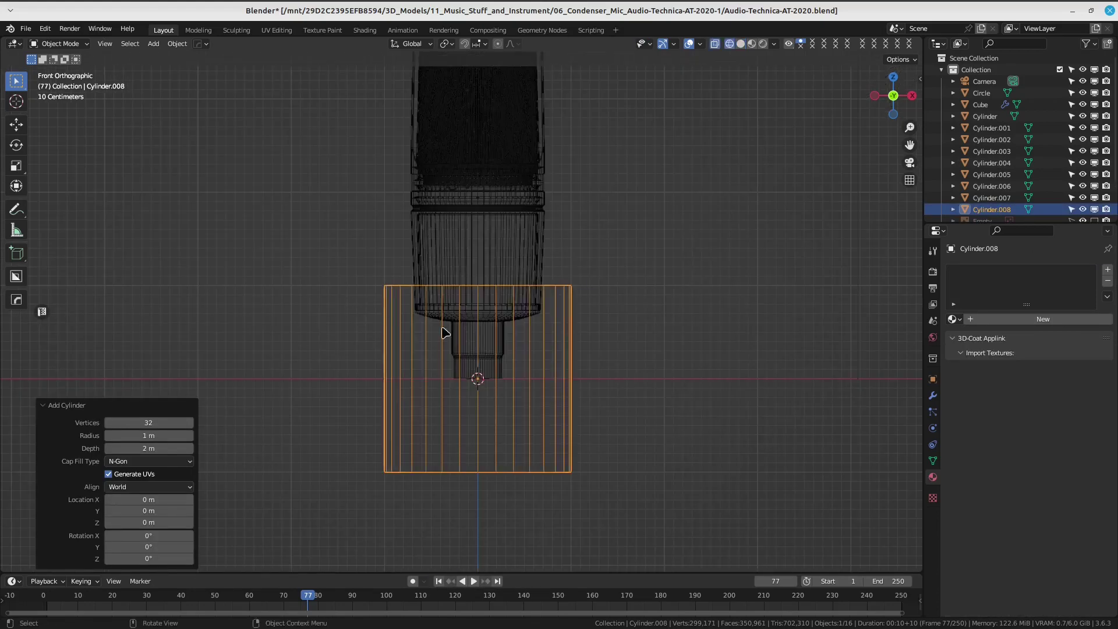
key(s)
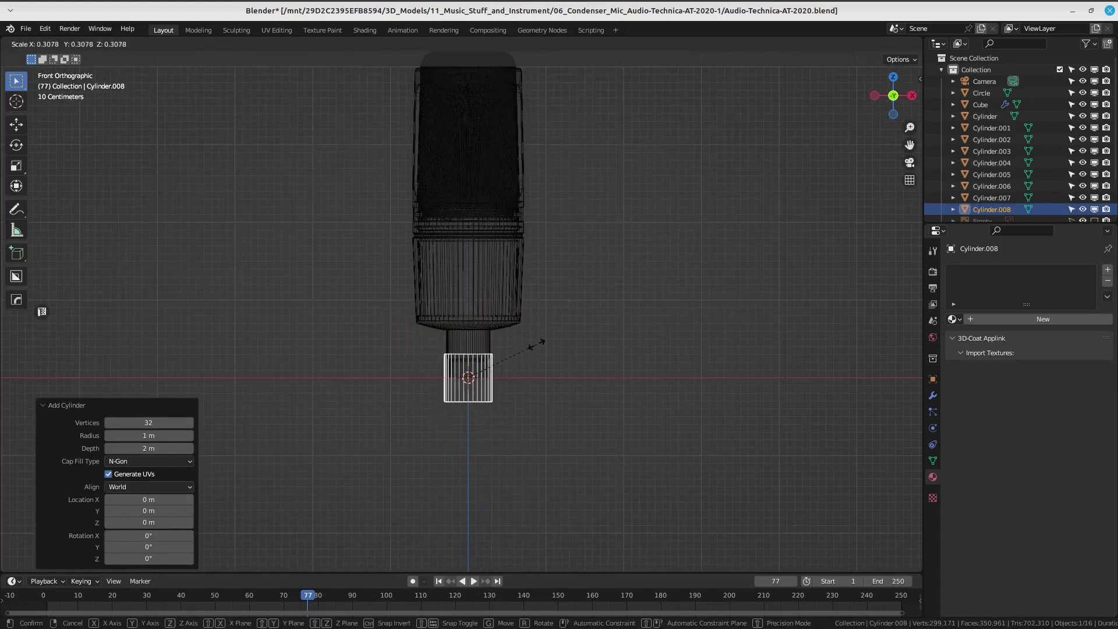
click(546, 341)
scroll(546, 342, up, 3)
scroll(530, 347, up, 1)
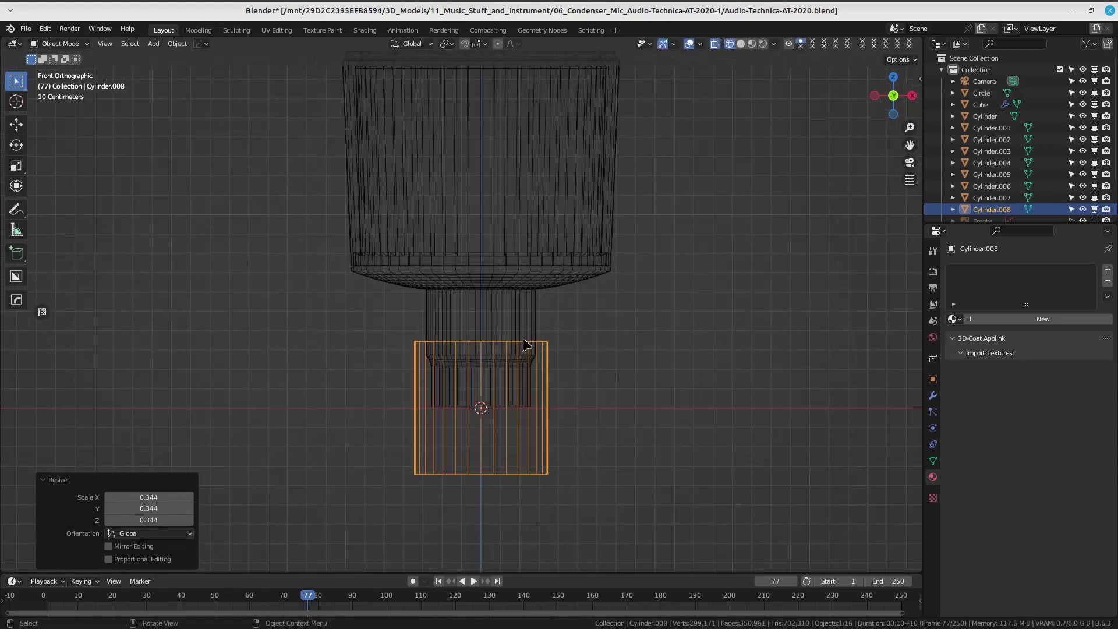
key(g)
key(z)
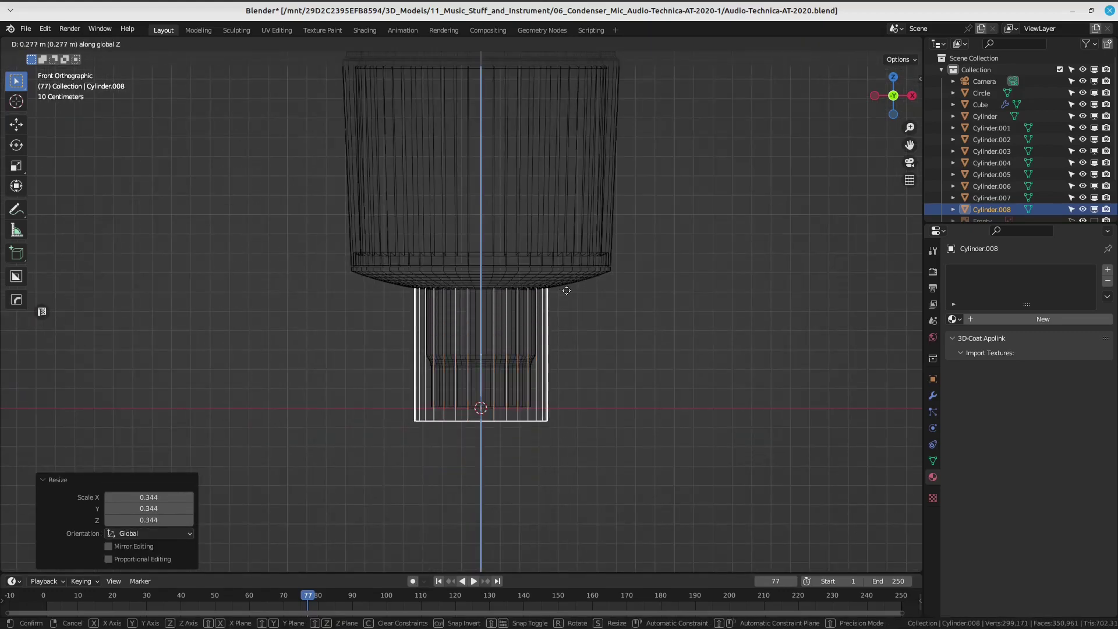
click(570, 297)
Rescale Cylinder.008 to 0.921, set it just under the body, and enter Edit Mode.
key(s)
click(624, 325)
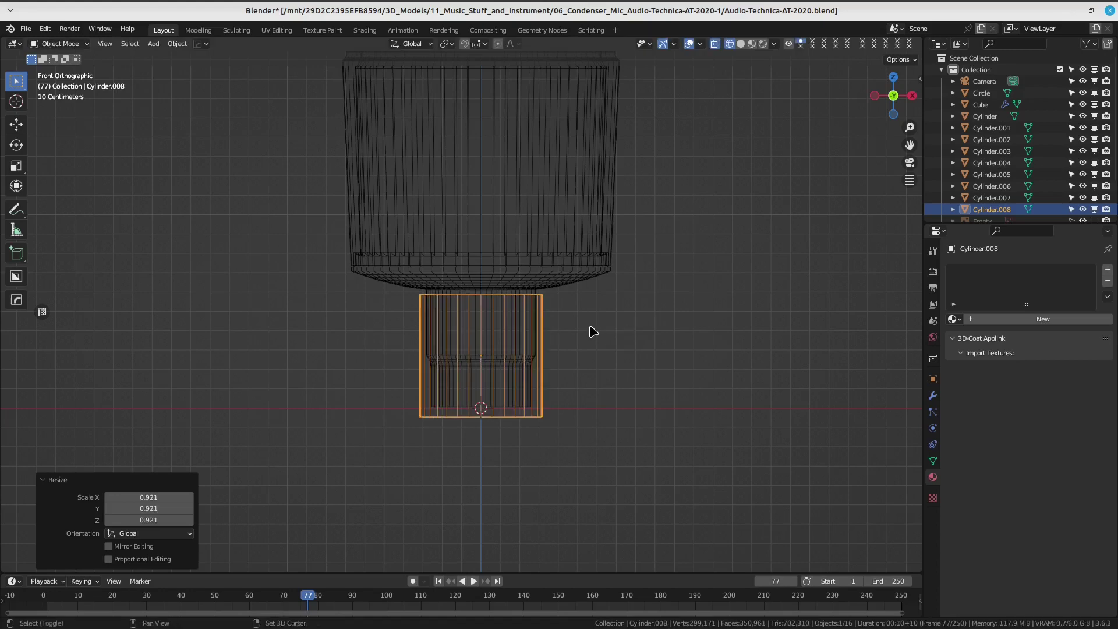
key(g)
key(z)
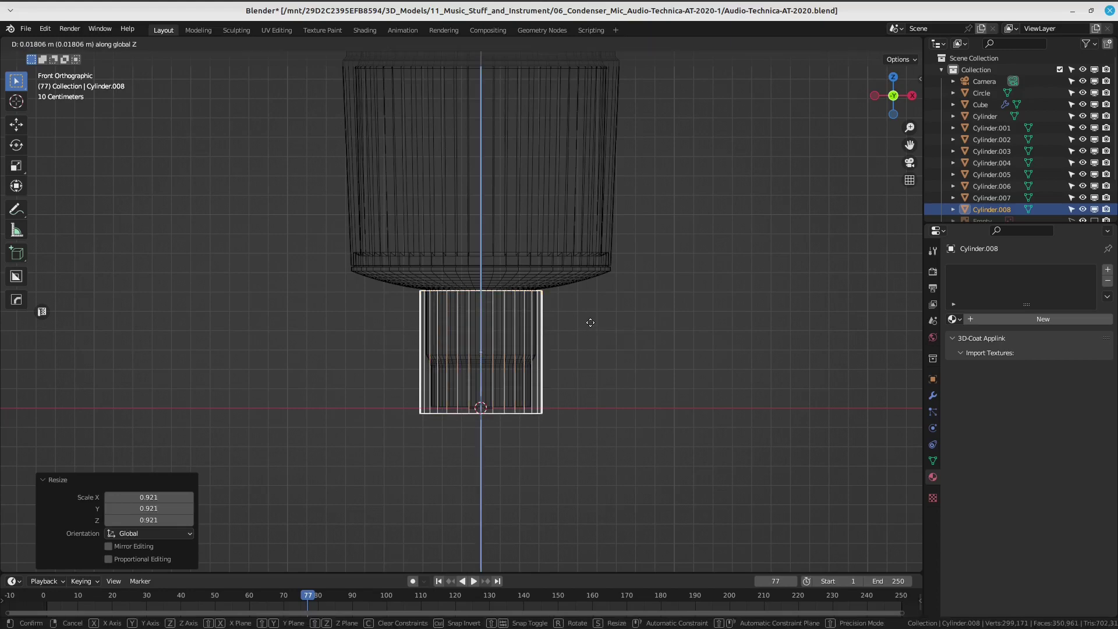
click(591, 322)
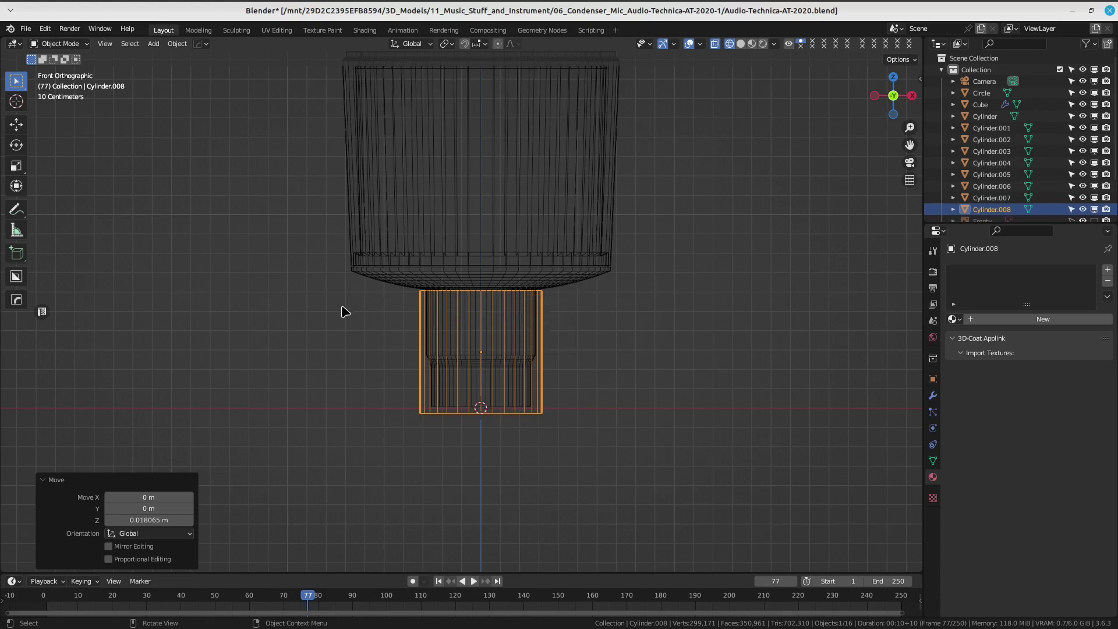
key(ctrl+Tab)
click(495, 297)
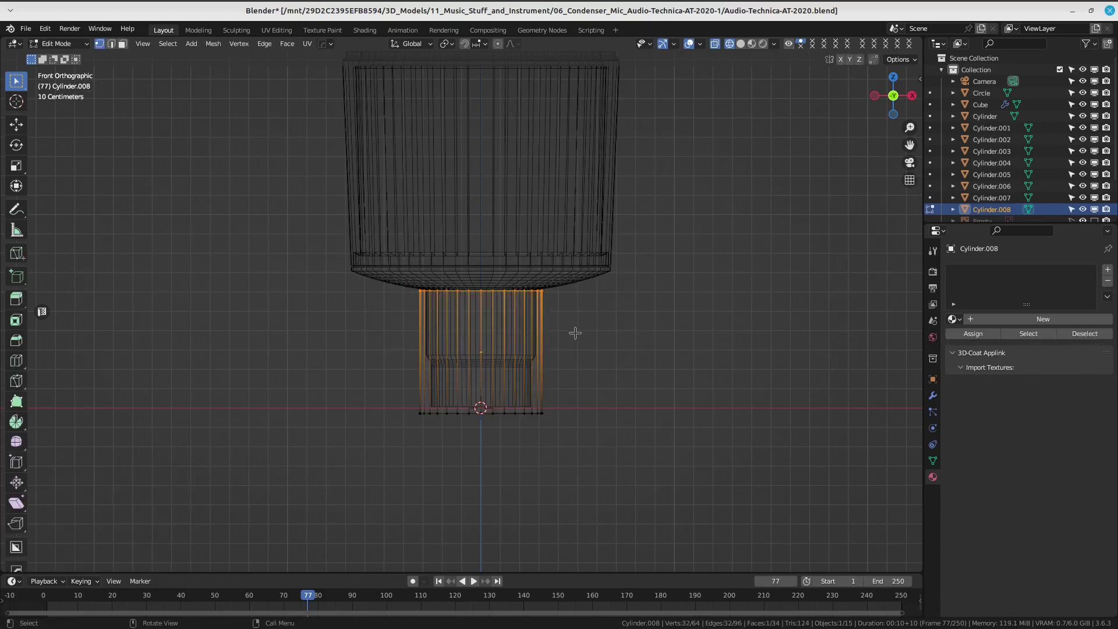
Delete the connector cylinder's top and bottom end faces, leaving it open-ended.
key(x)
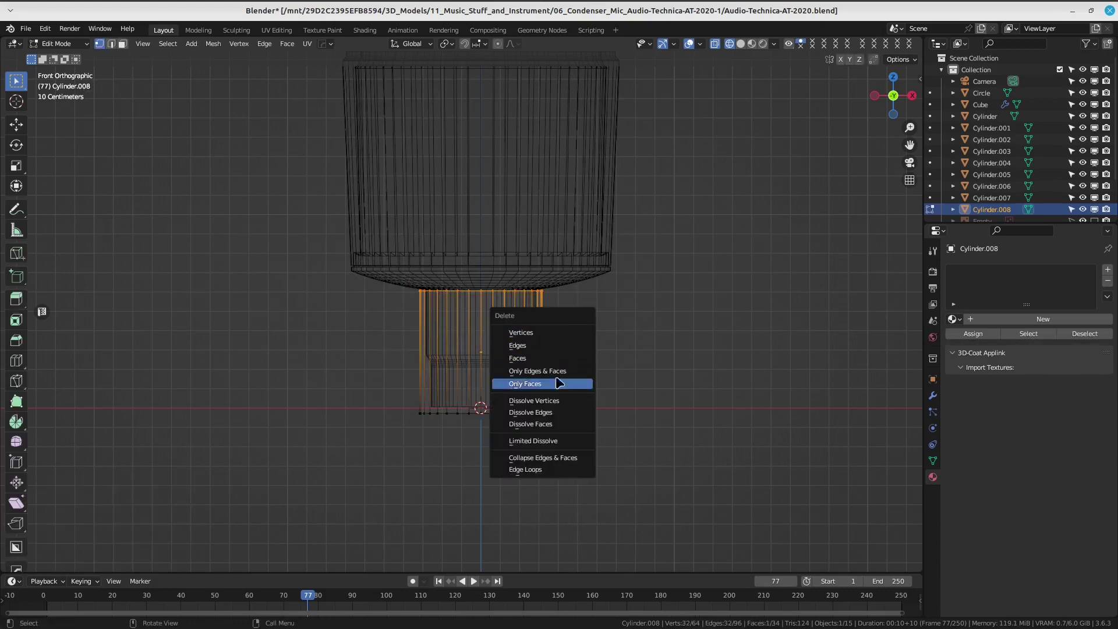
click(560, 358)
drag(332, 462, 654, 382)
key(x)
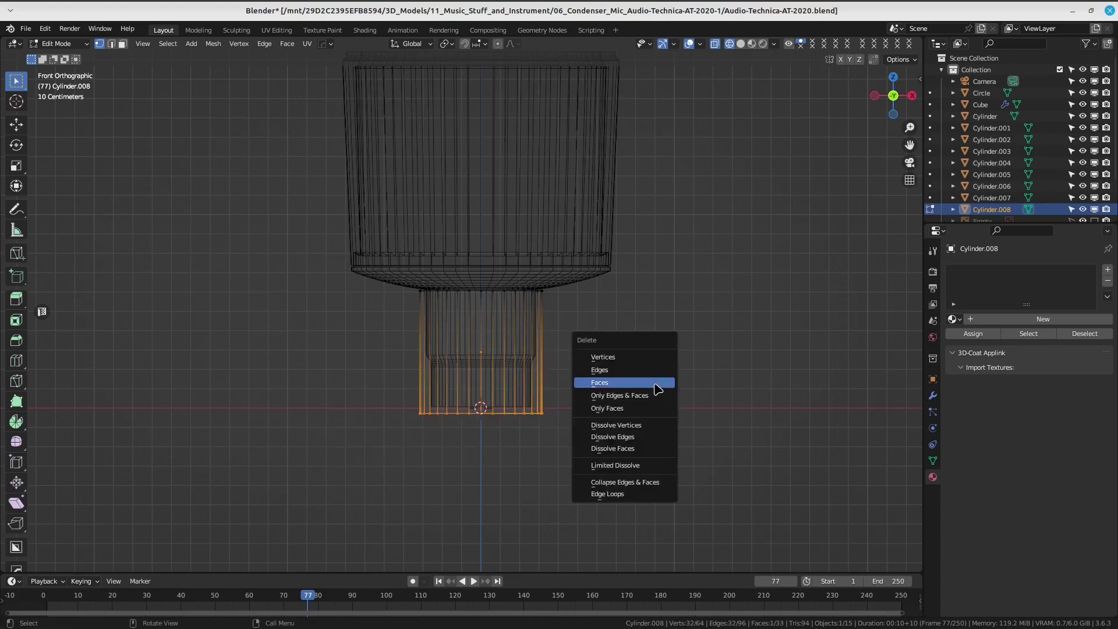
click(652, 384)
Select the whole cylinder in solid view and thicken its wall with an in-place extrude and Alt+S.
mouse_move(568, 231)
middle_down()
mouse_move(547, 222)
mouse_move(547, 317)
mouse_move(689, 295)
mouse_move(359, 264)
middle_up()
key(shift+z)
scroll(611, 282, up, 2)
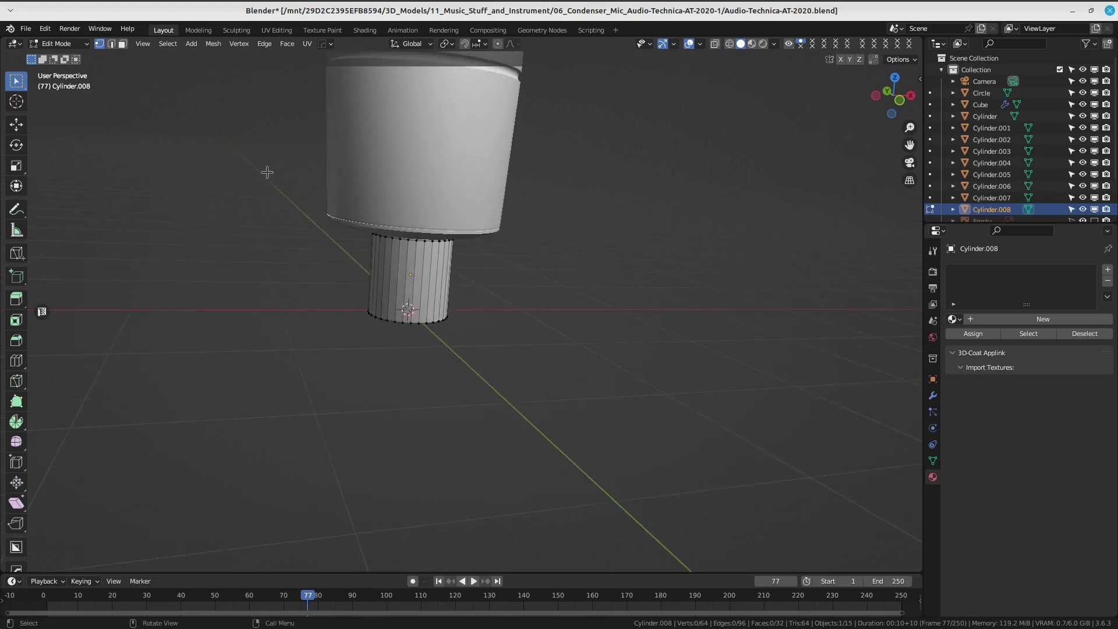
key(a)
click(460, 105)
middle_drag(517, 275, 619, 259)
key(e)
key(Escape)
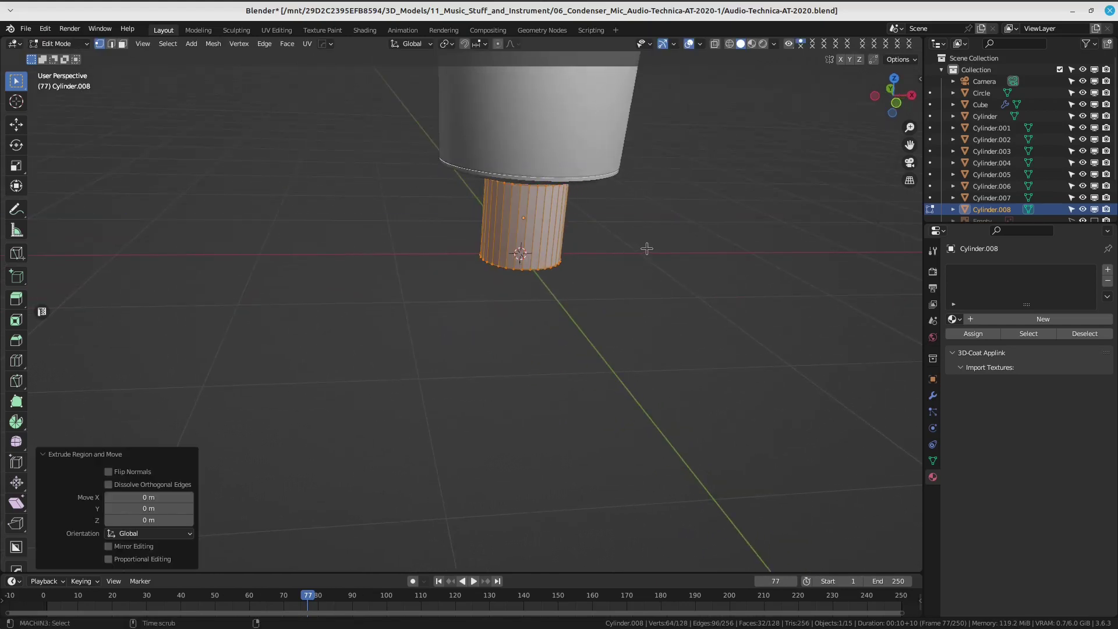
key(alt+s)
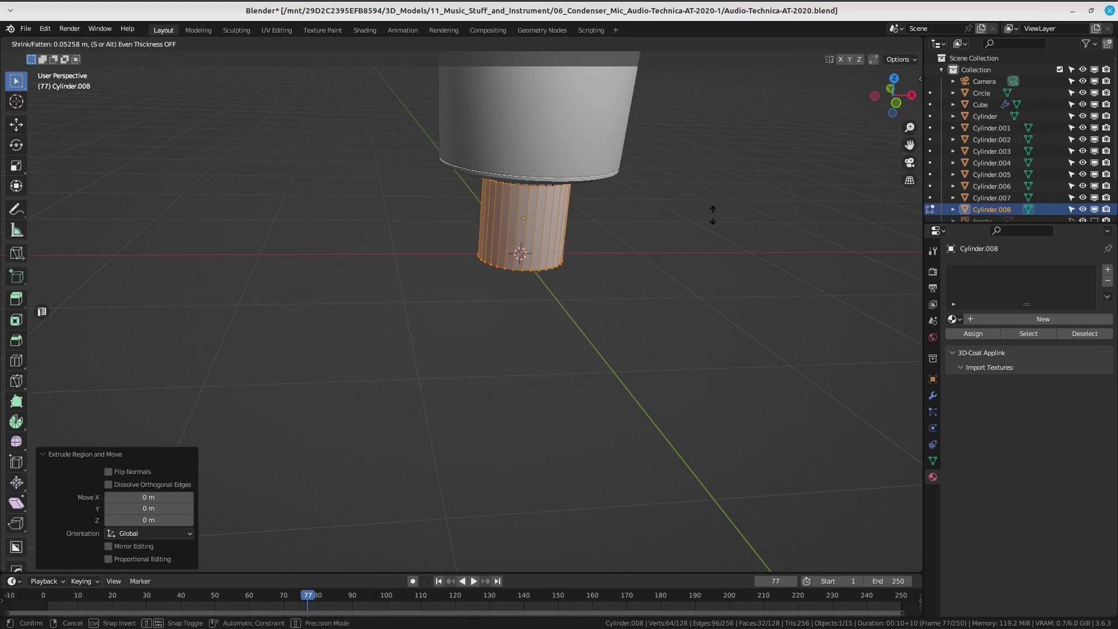
click(713, 215)
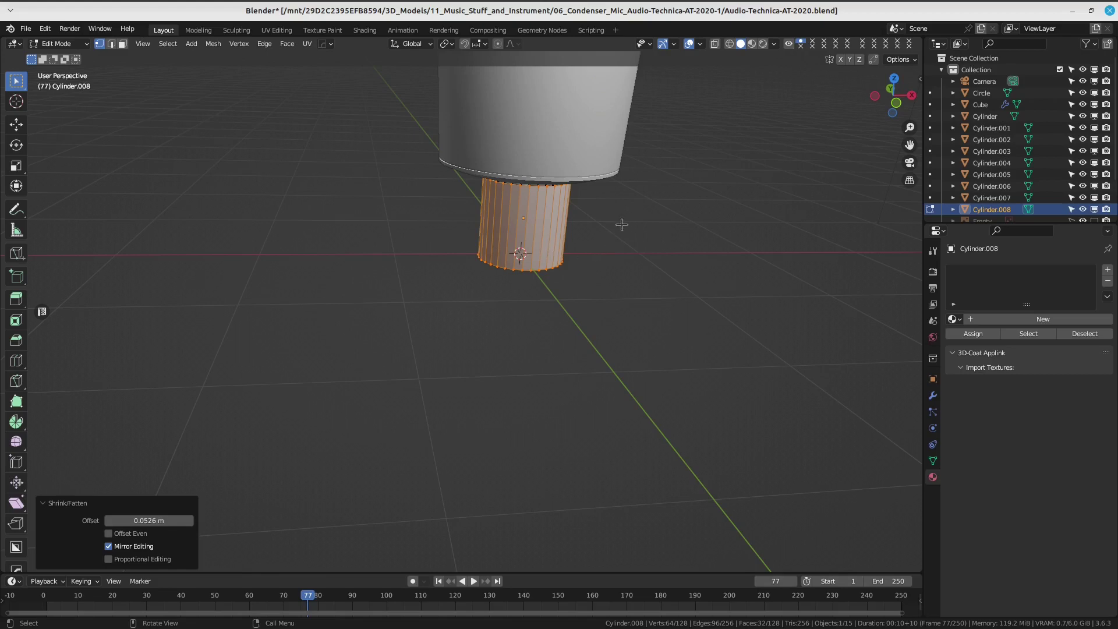
Add two centred loop cuts around the cylinder and squeeze them together along Z.
mouse_move(621, 224)
middle_down()
mouse_move(566, 301)
mouse_move(612, 285)
middle_up()
key(ctrl+r)
scroll(534, 288, up, 1)
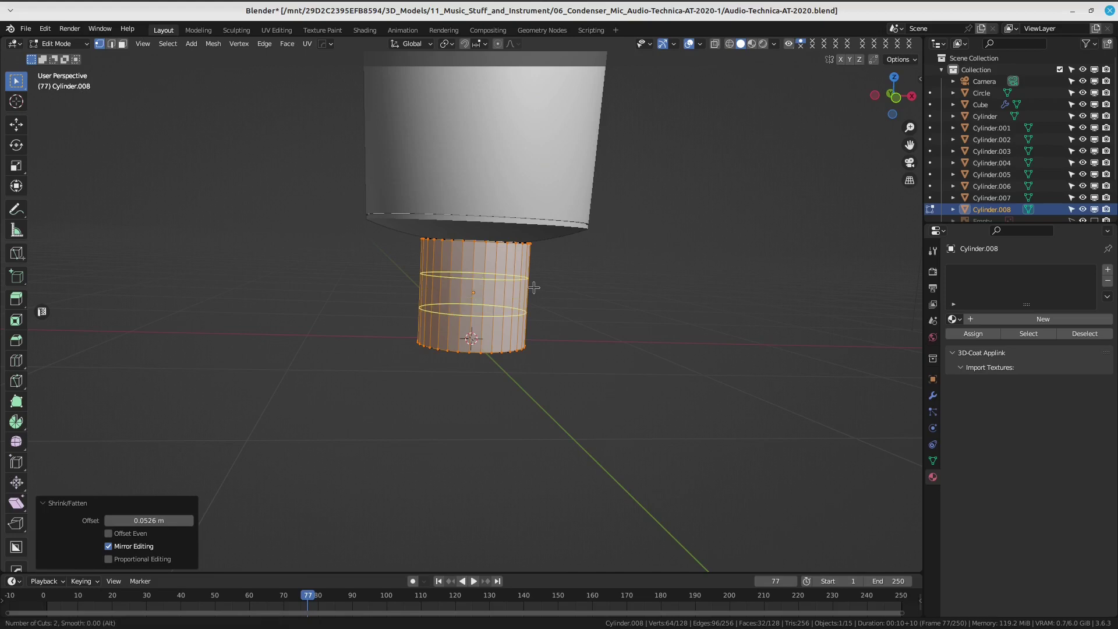
click(534, 288)
right_click(534, 288)
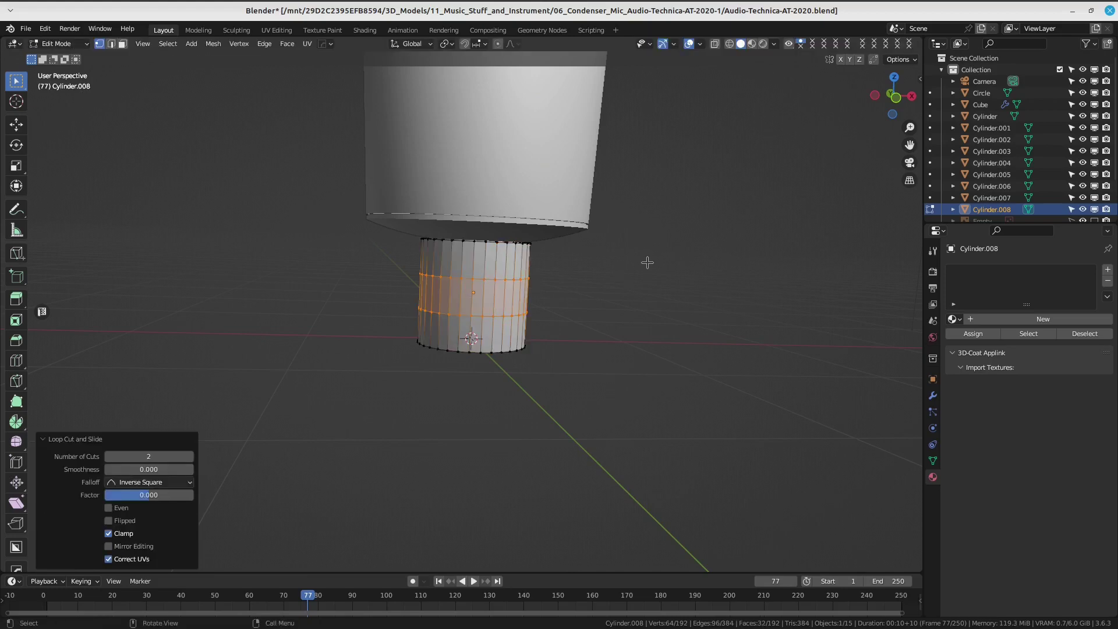
key(s)
key(z)
click(545, 290)
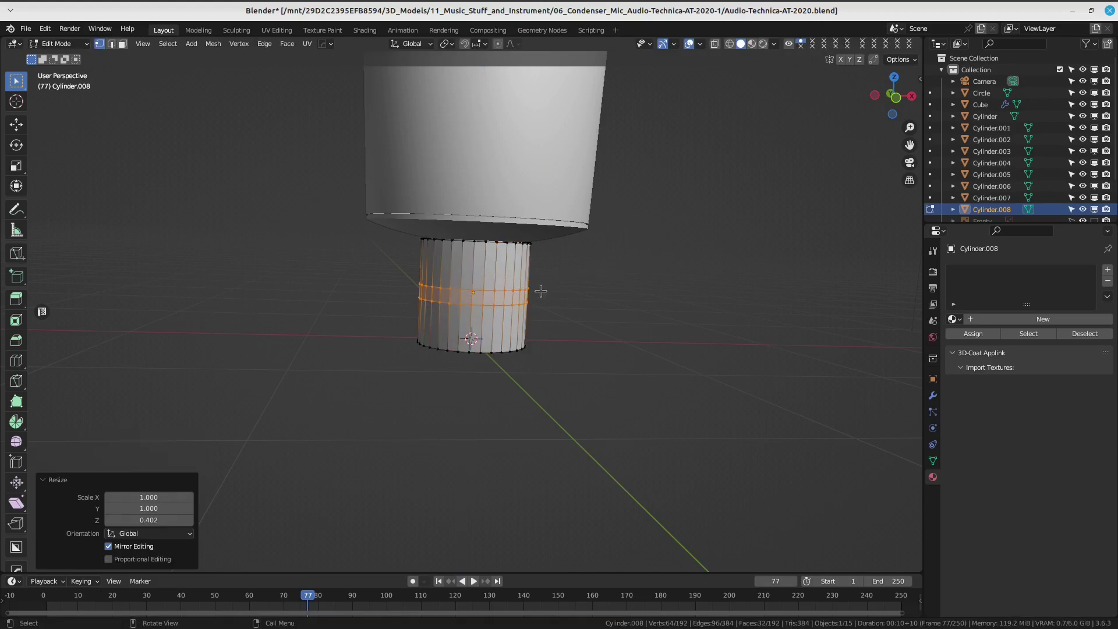
Extrude the band between the loops and push it outward along normals into a ring.
mouse_move(543, 290)
middle_down()
mouse_move(579, 295)
mouse_move(518, 305)
middle_up()
key(e)
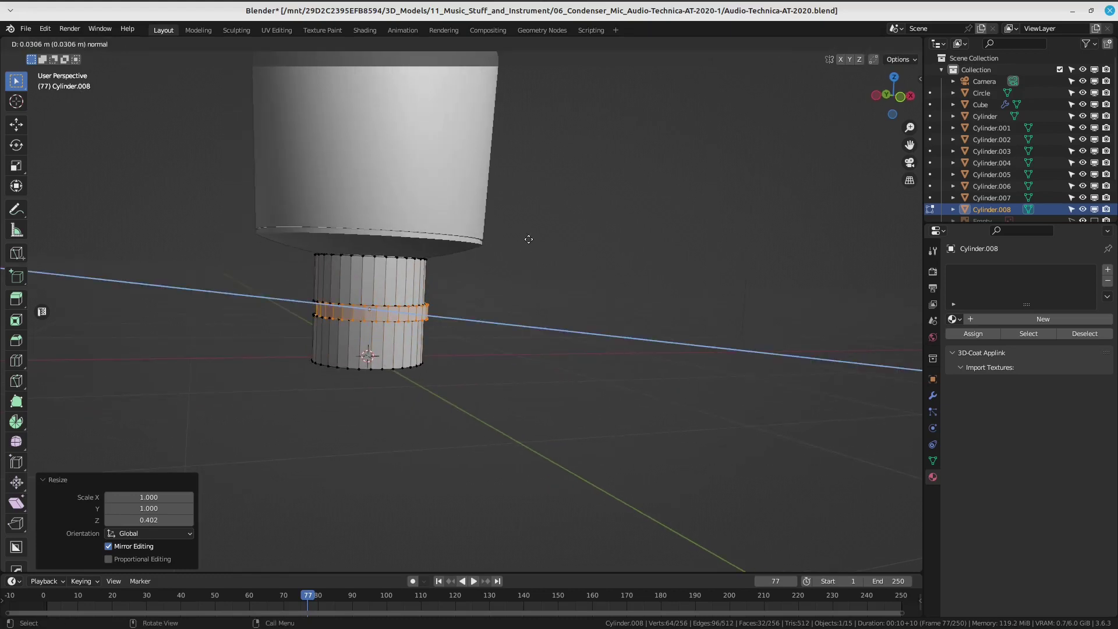
right_click(527, 245)
key(alt+s)
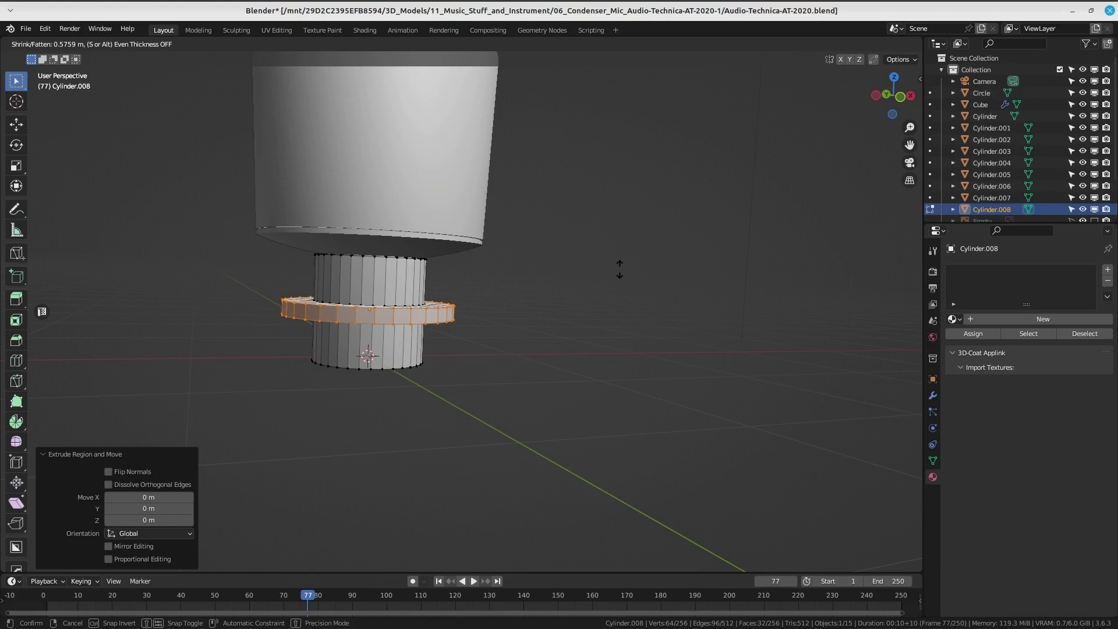
click(620, 269)
mouse_move(620, 269)
middle_down()
mouse_move(382, 332)
mouse_move(589, 322)
mouse_move(670, 297)
mouse_move(580, 297)
mouse_move(639, 247)
mouse_move(641, 327)
mouse_move(507, 282)
mouse_move(603, 272)
middle_up()
scroll(508, 320, up, 5)
scroll(507, 320, down, 5)
Extrude the ring again and push it further out into a wider flange, then select its outer top edge loop.
key(e)
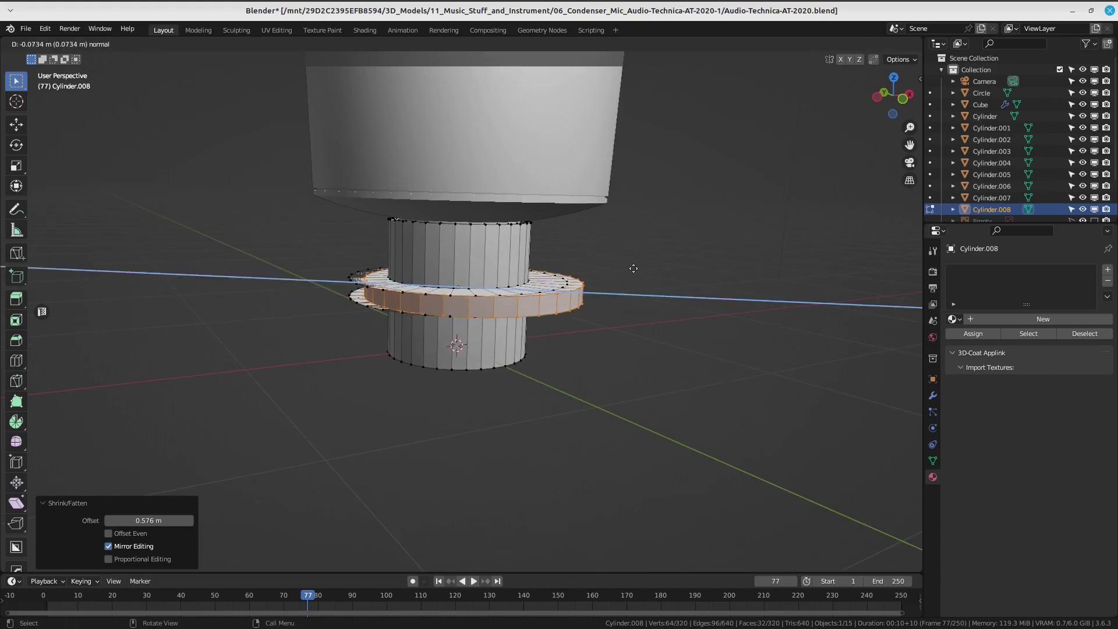
key(Escape)
key(alt+s)
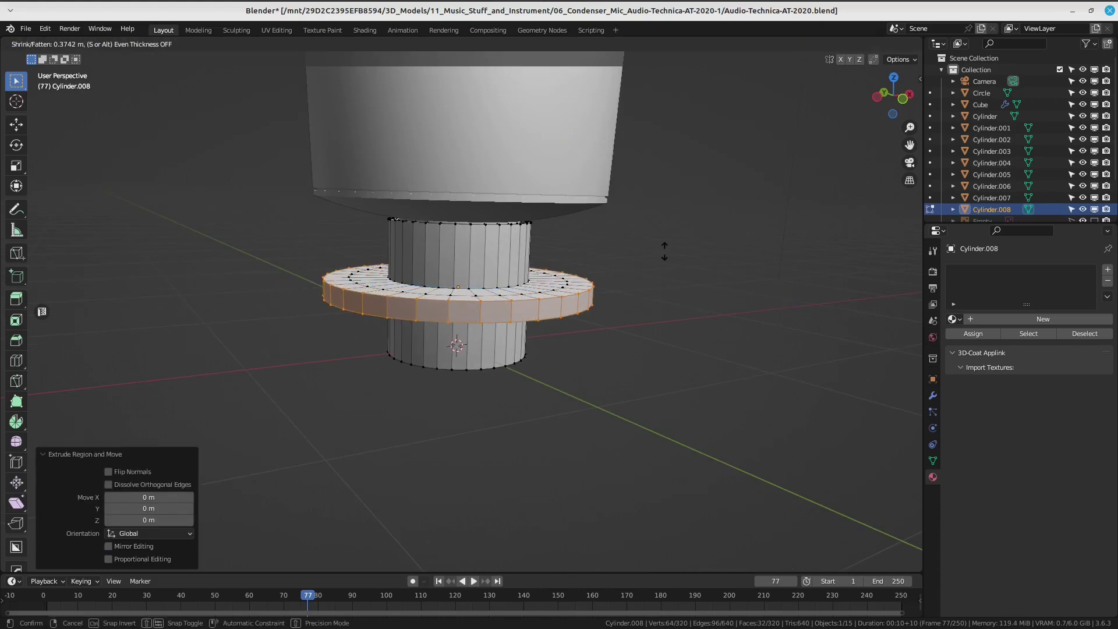
click(655, 271)
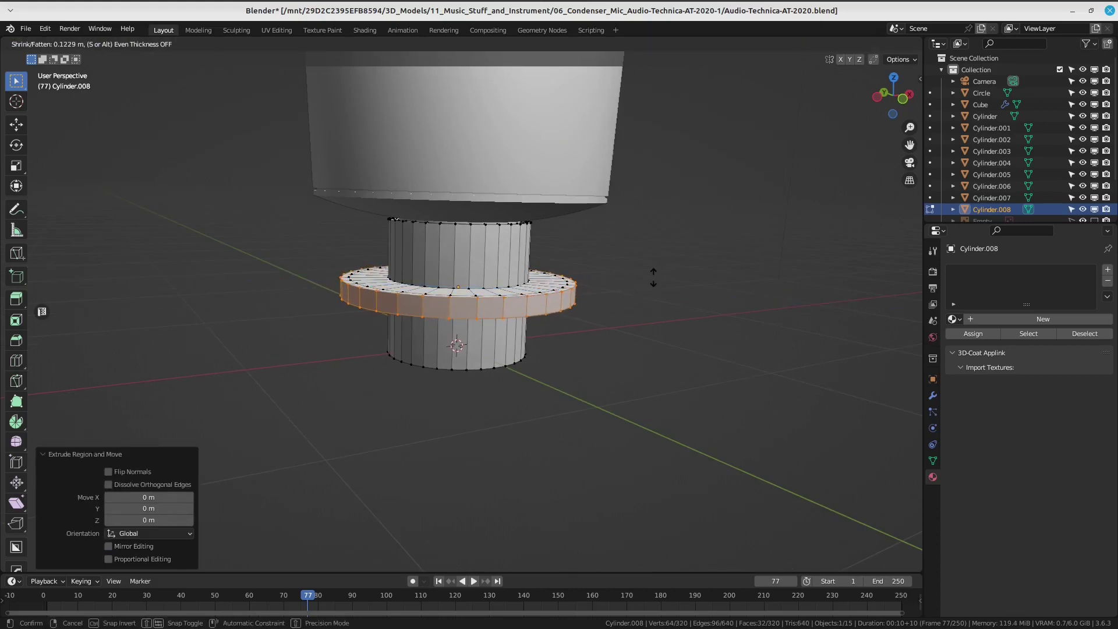
middle_drag(655, 271, 535, 373)
scroll(535, 373, up, 2)
alt+click(550, 367)
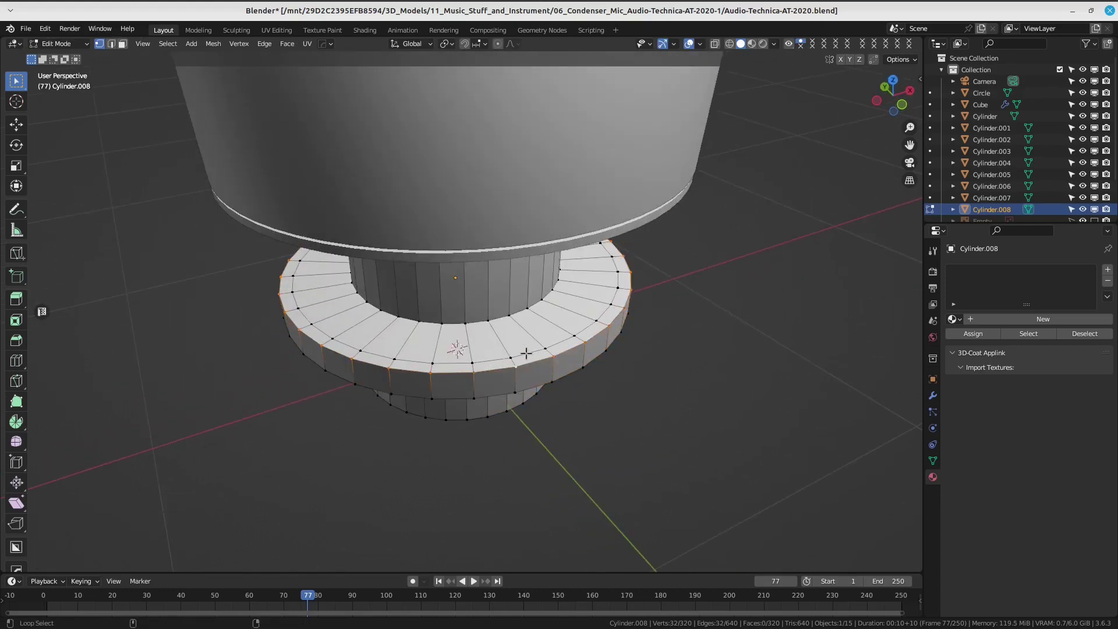
In face select mode, loop-select the flange's two outer face loops.
middle_drag(488, 315, 508, 168)
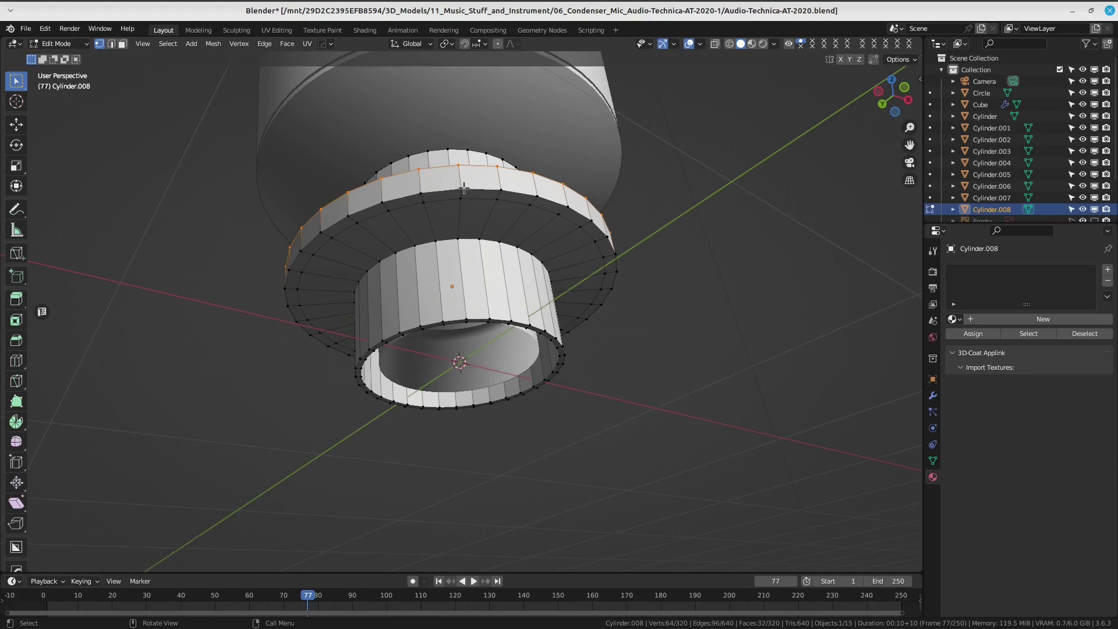
mouse_move(479, 190)
middle_down()
mouse_move(444, 300)
mouse_move(405, 296)
middle_up()
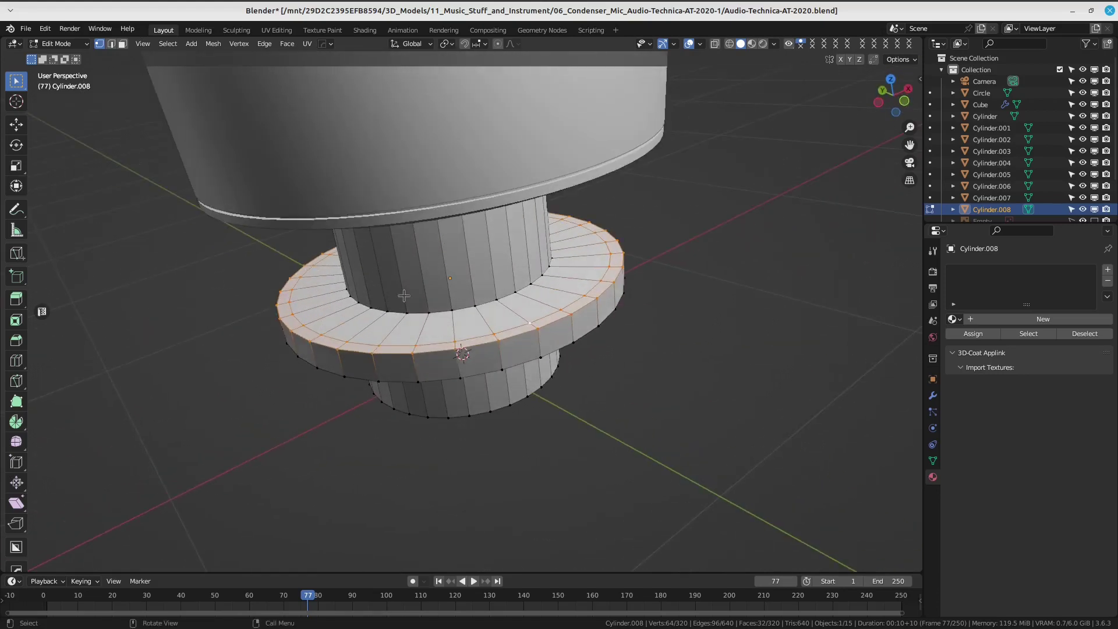
click(122, 44)
middle_drag(567, 345, 481, 217)
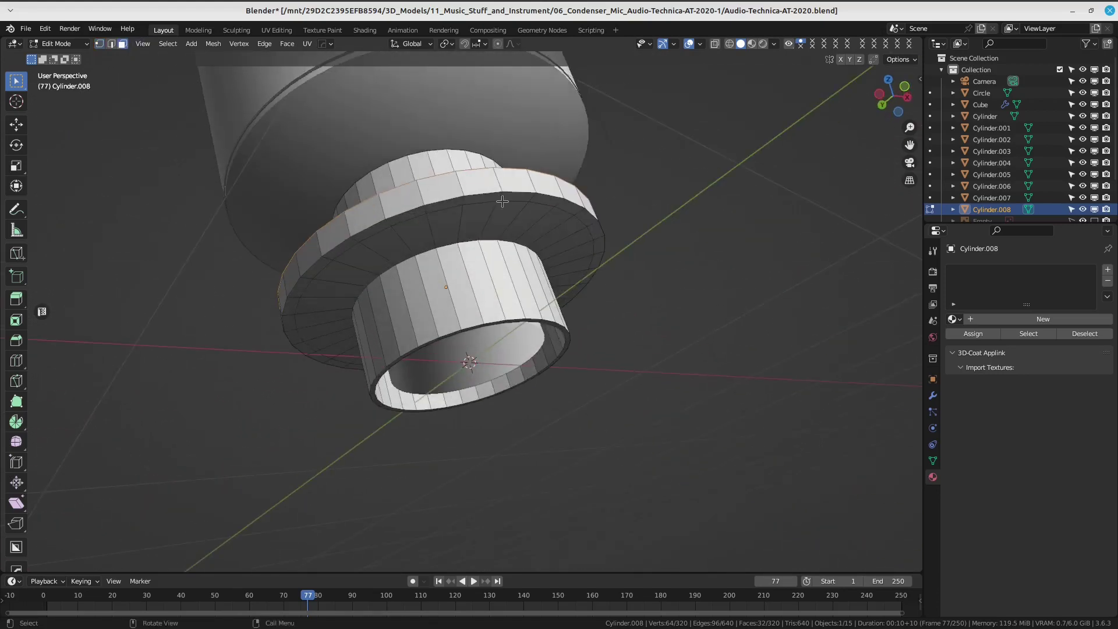
alt+click(479, 213)
alt+click(573, 196)
ctrl+click(491, 192)
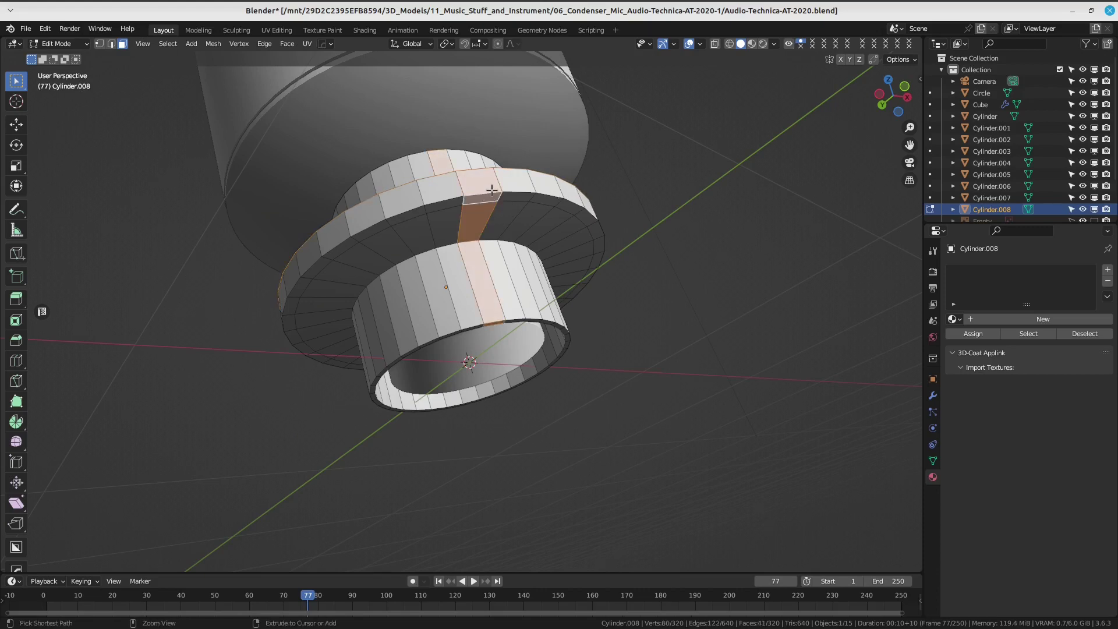
alt+click(492, 194)
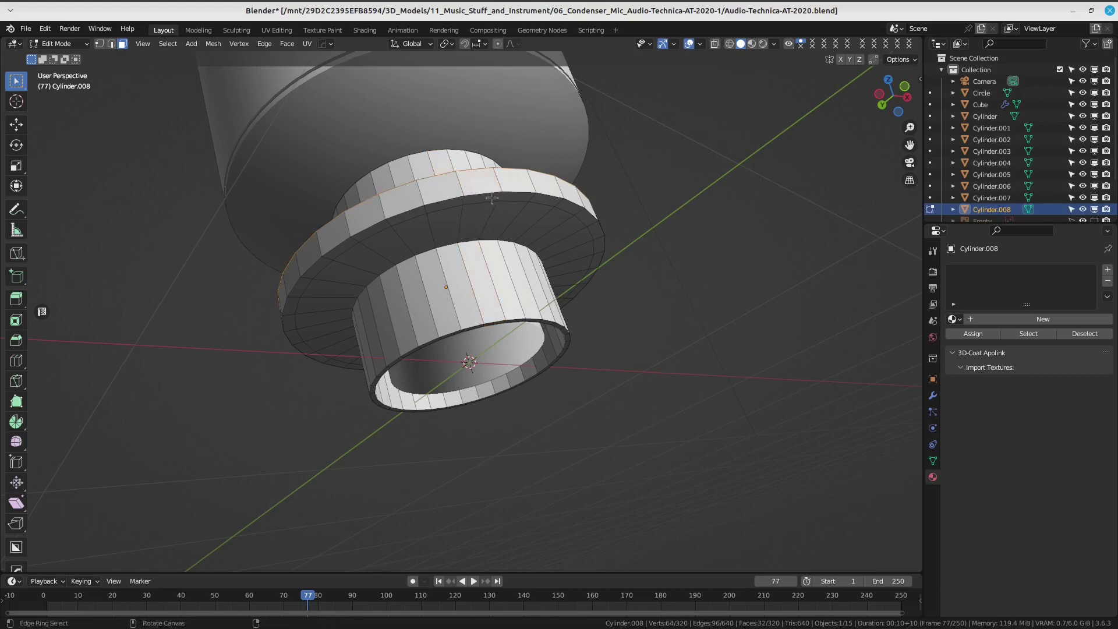
alt+click(499, 197)
alt+shift+click(504, 197)
mouse_move(504, 197)
middle_down()
mouse_move(522, 264)
mouse_move(507, 312)
mouse_move(575, 308)
middle_up()
Extrude the flange faces in place and scale them on Z to thicken the flange vertically.
key(e)
right_click(512, 247)
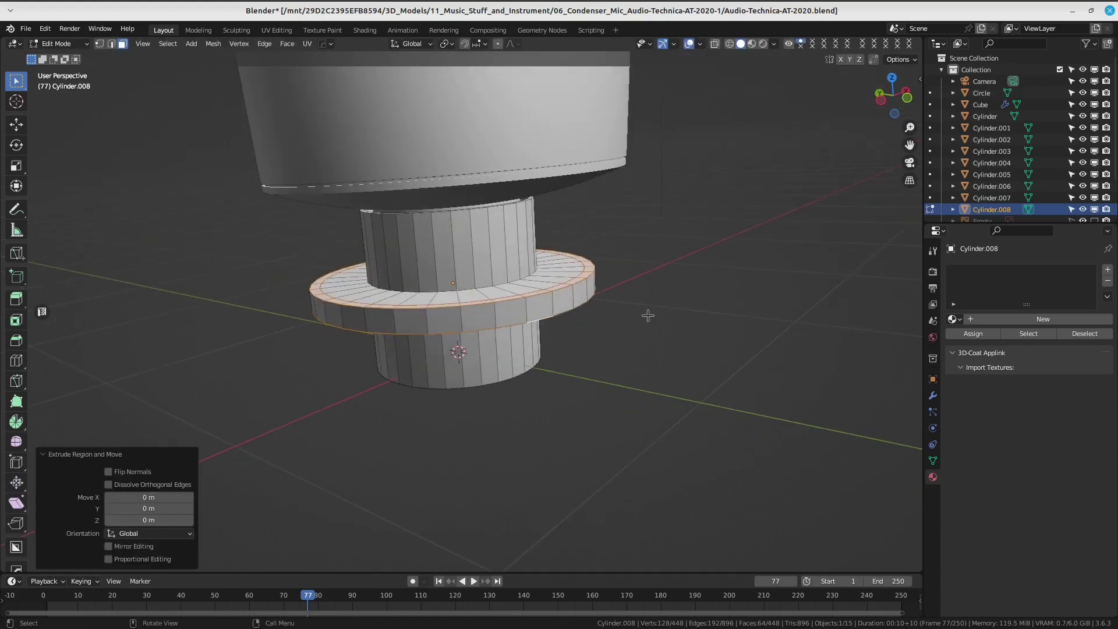
key(s)
key(z)
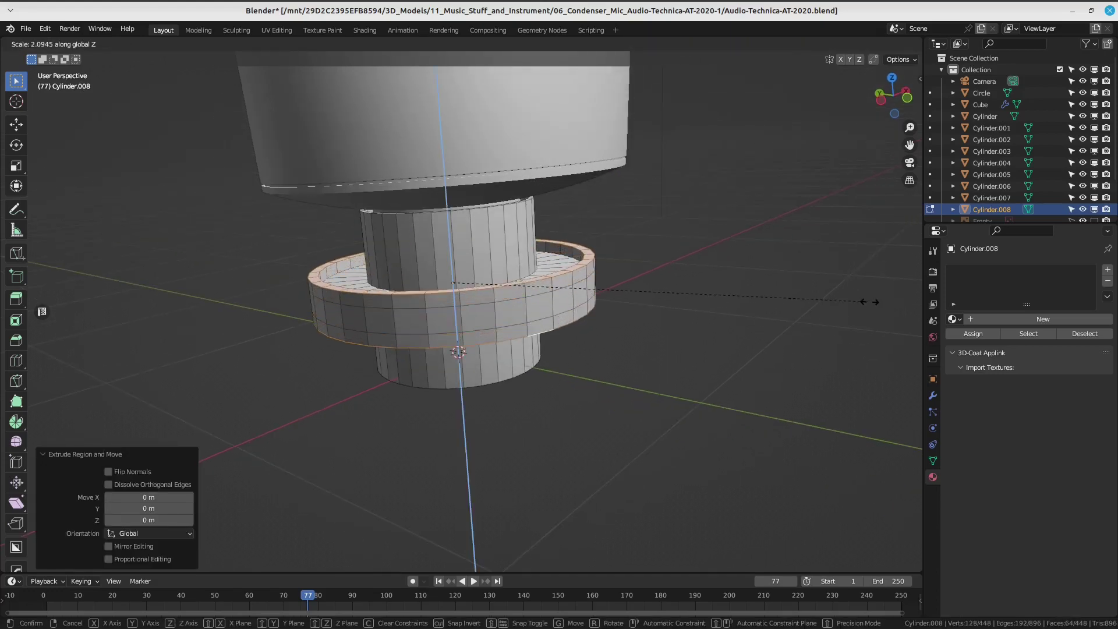
click(824, 326)
middle_drag(730, 308, 517, 366)
mouse_move(537, 317)
middle_down()
mouse_move(578, 342)
mouse_move(555, 310)
mouse_move(547, 352)
middle_up()
Circle-deselect the lower faces and extrude the top faces 0.099678 m upward into a raised rim.
key(c)
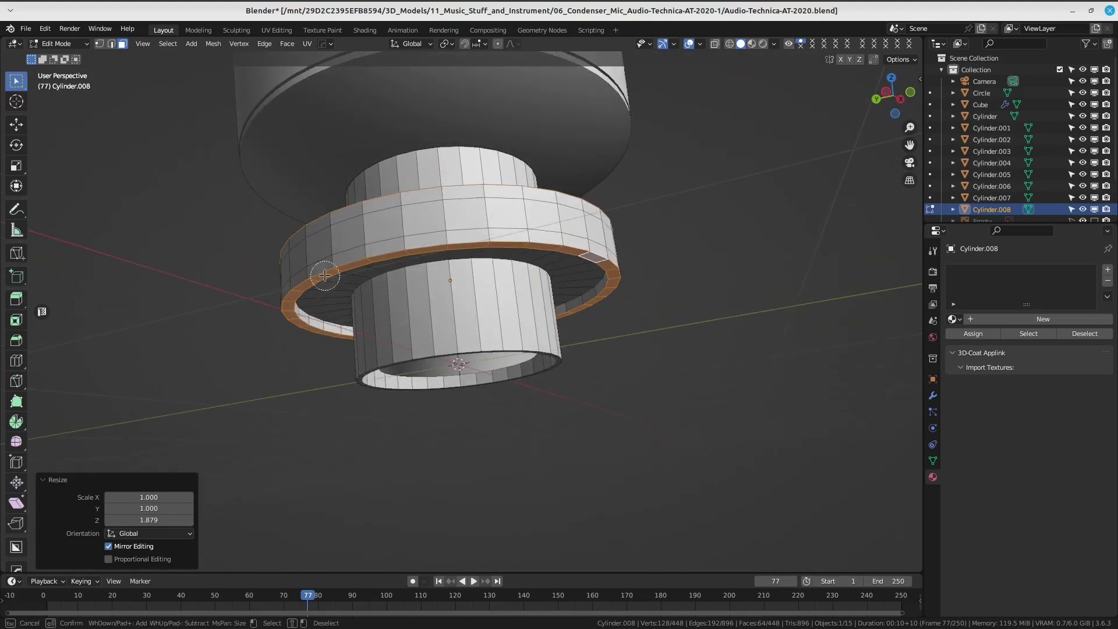
mouse_move(299, 284)
middle_down()
mouse_move(524, 256)
mouse_move(606, 283)
middle_up()
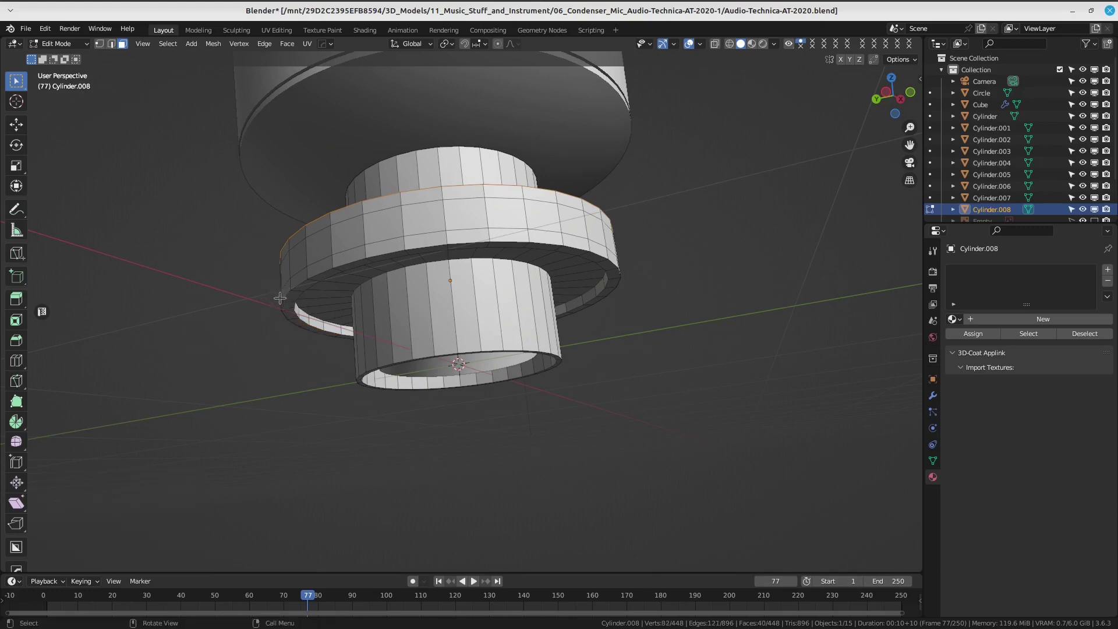
mouse_move(316, 317)
middle_down()
mouse_move(309, 290)
mouse_move(326, 340)
mouse_move(448, 337)
middle_up()
key(Escape)
key(e)
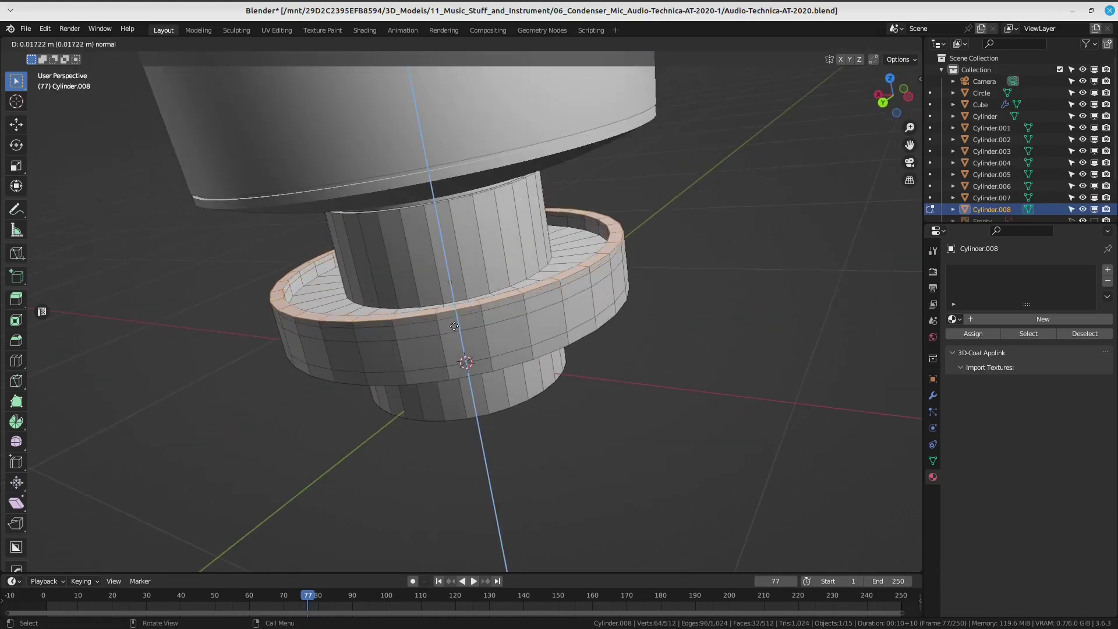
click(451, 303)
scroll(451, 304, down, 3)
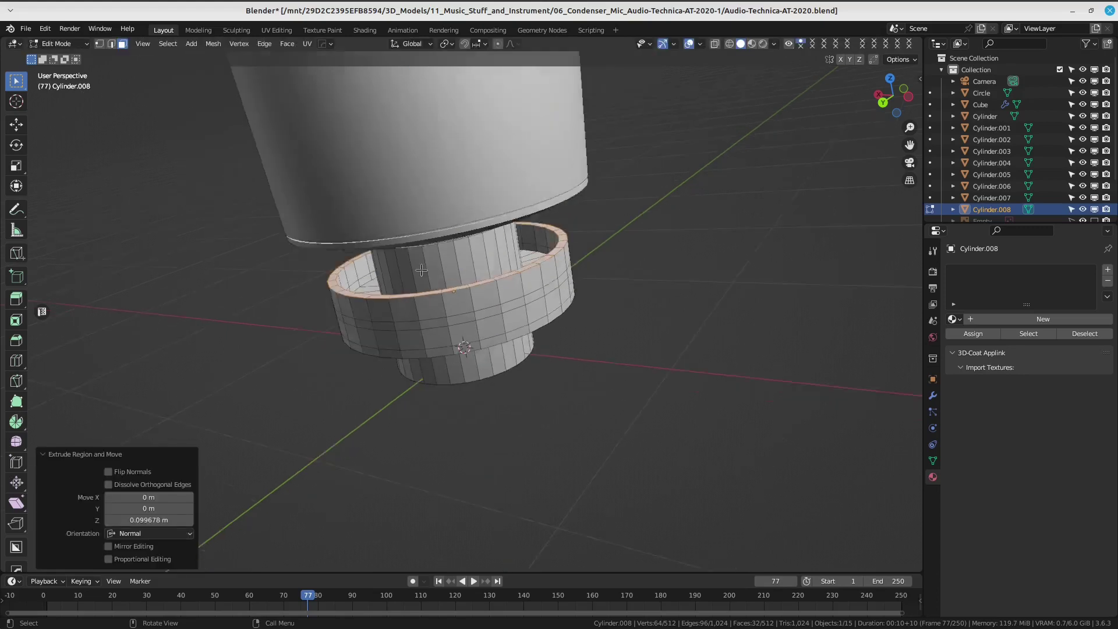
middle_drag(451, 304, 456, 263)
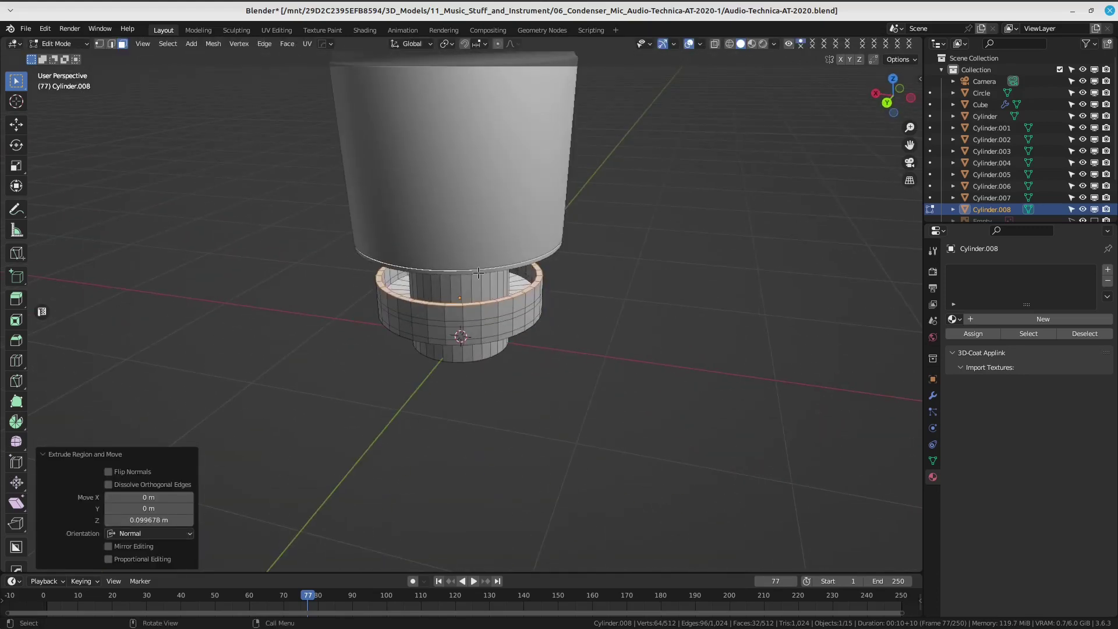
mouse_move(478, 273)
middle_down()
mouse_move(560, 303)
mouse_move(623, 304)
mouse_move(569, 291)
middle_up()
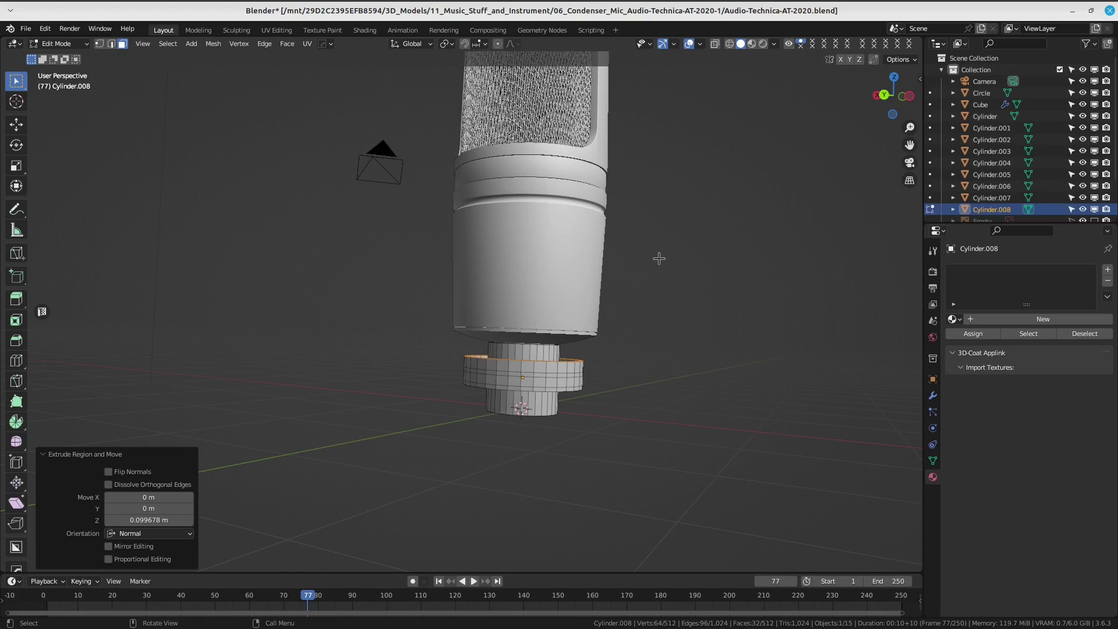
Bring the collar ring below the microphone body into close perspective view.
scroll(669, 207, down, 3)
mouse_move(656, 229)
middle_down()
mouse_move(569, 349)
mouse_move(599, 332)
mouse_move(571, 365)
mouse_move(643, 354)
mouse_move(504, 293)
mouse_move(661, 312)
mouse_move(653, 307)
middle_up()
scroll(569, 349, up, 3)
key(KP_1)
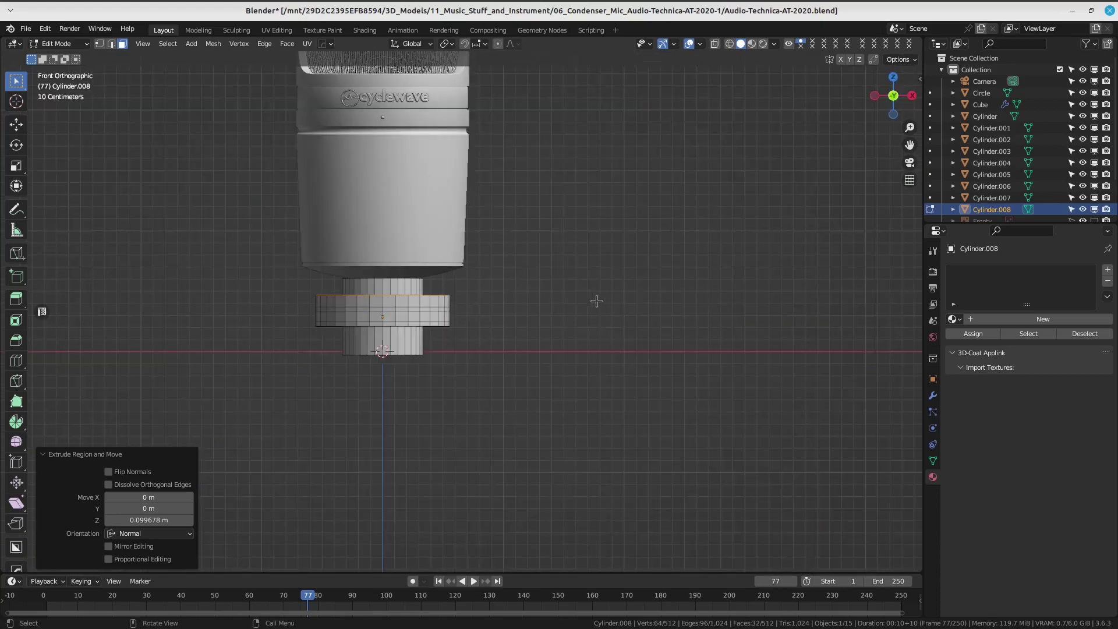
scroll(583, 303, up, 2)
shift+middle_drag(594, 297, 663, 283)
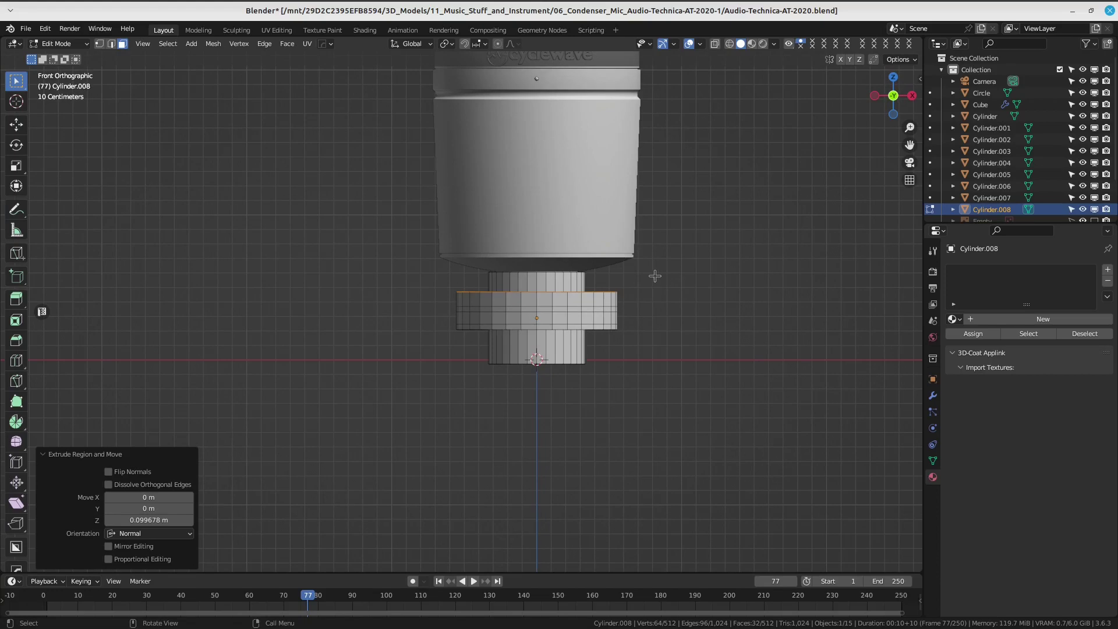
mouse_move(574, 318)
shift+middle_down()
mouse_move(649, 273)
mouse_move(631, 321)
mouse_move(590, 305)
shift+middle_up()
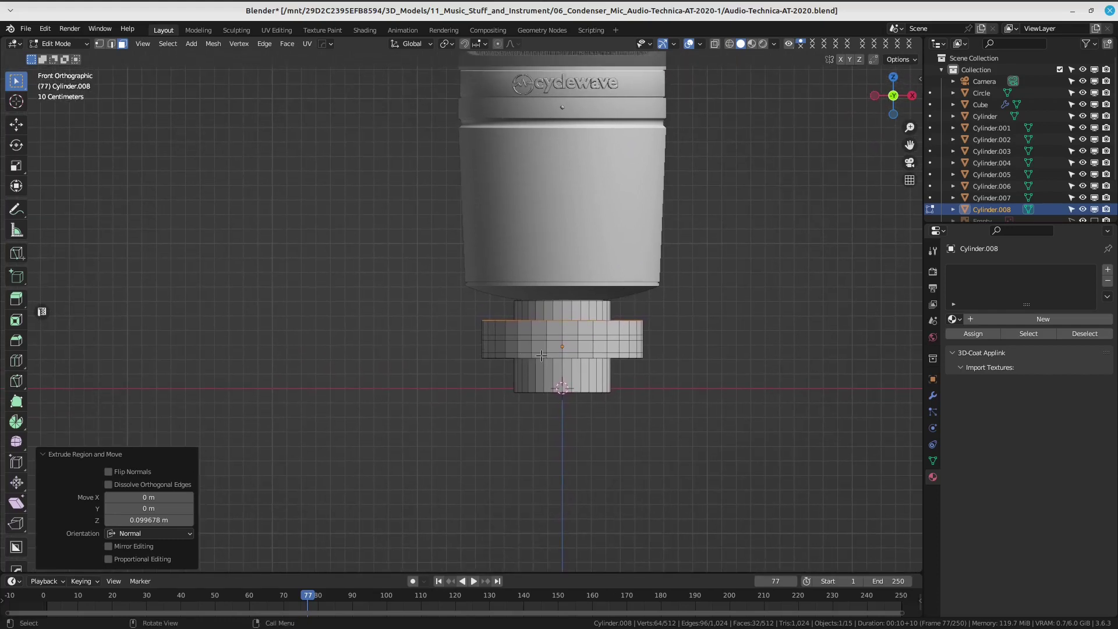
middle_drag(542, 355, 548, 393)
scroll(547, 393, up, 2)
scroll(547, 393, up, 3)
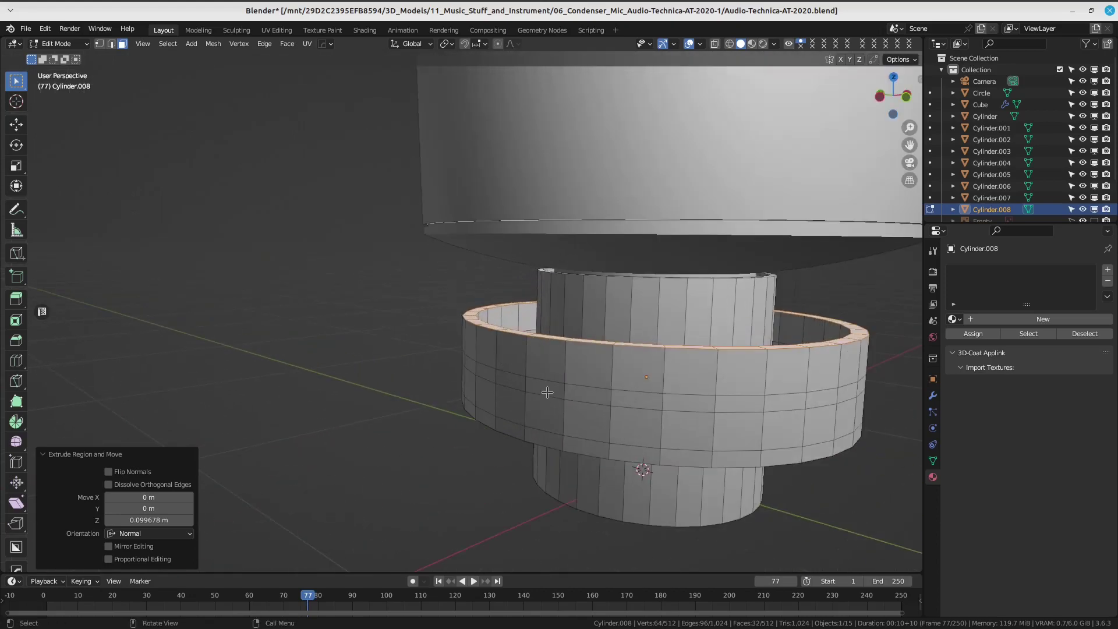
Select a single face of the collar ring and duplicate it in place with Shift+D.
click(547, 392)
scroll(542, 373, down, 2)
mouse_move(542, 372)
middle_down()
mouse_move(535, 352)
mouse_move(587, 342)
mouse_move(476, 346)
mouse_move(474, 336)
middle_up()
key(shift+d)
right_click(539, 350)
key(KP_3)
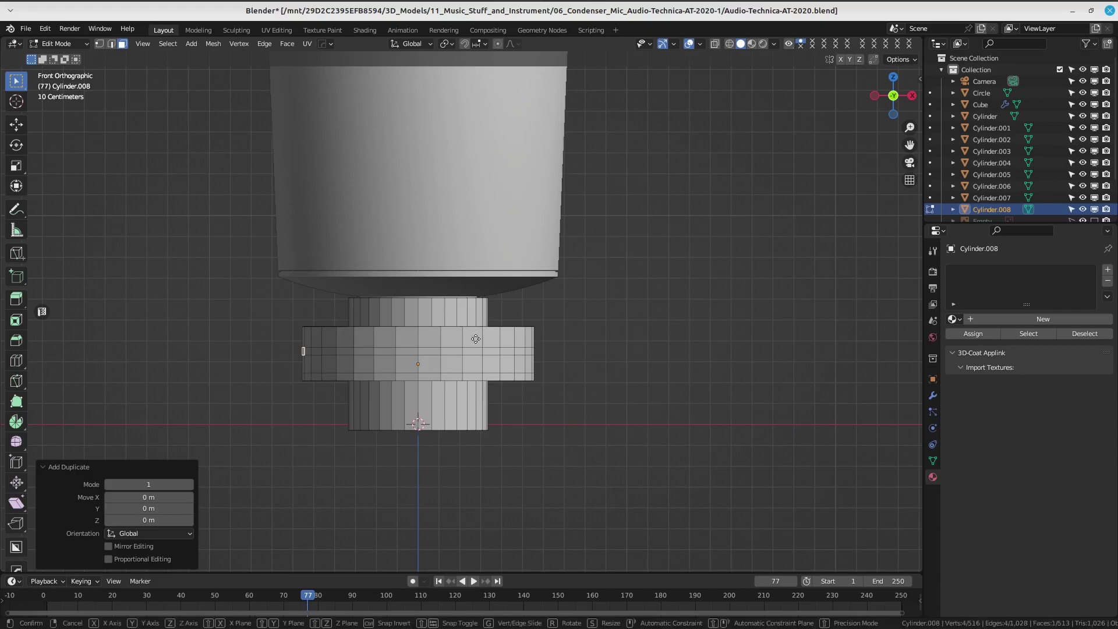
Move the duplicated face out along X beside the ring and stretch it tall along Z.
key(g)
key(x)
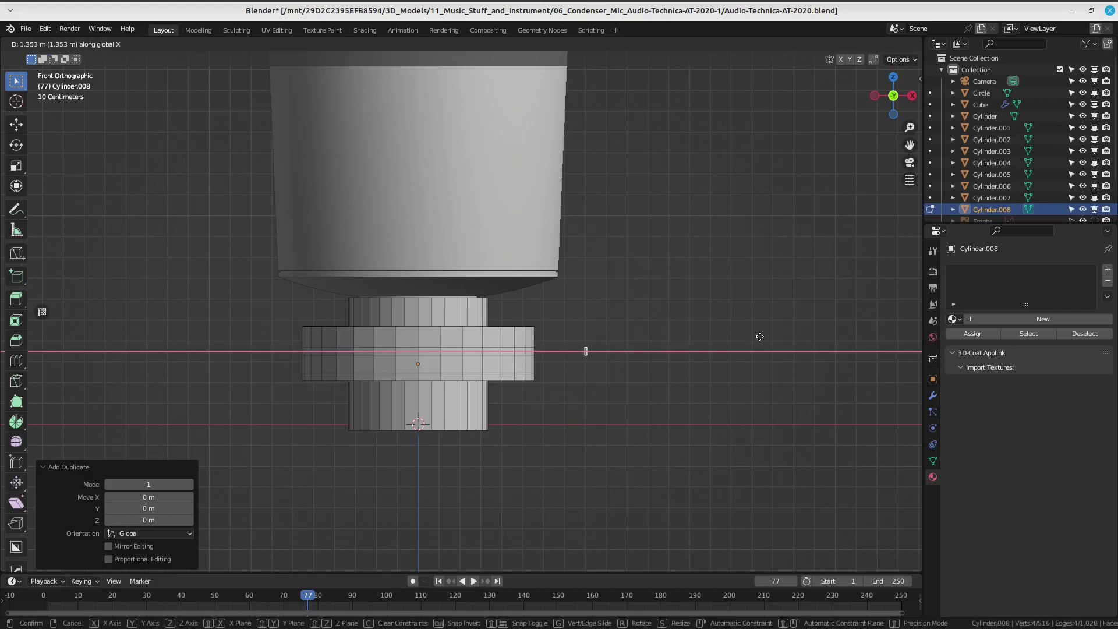
click(760, 336)
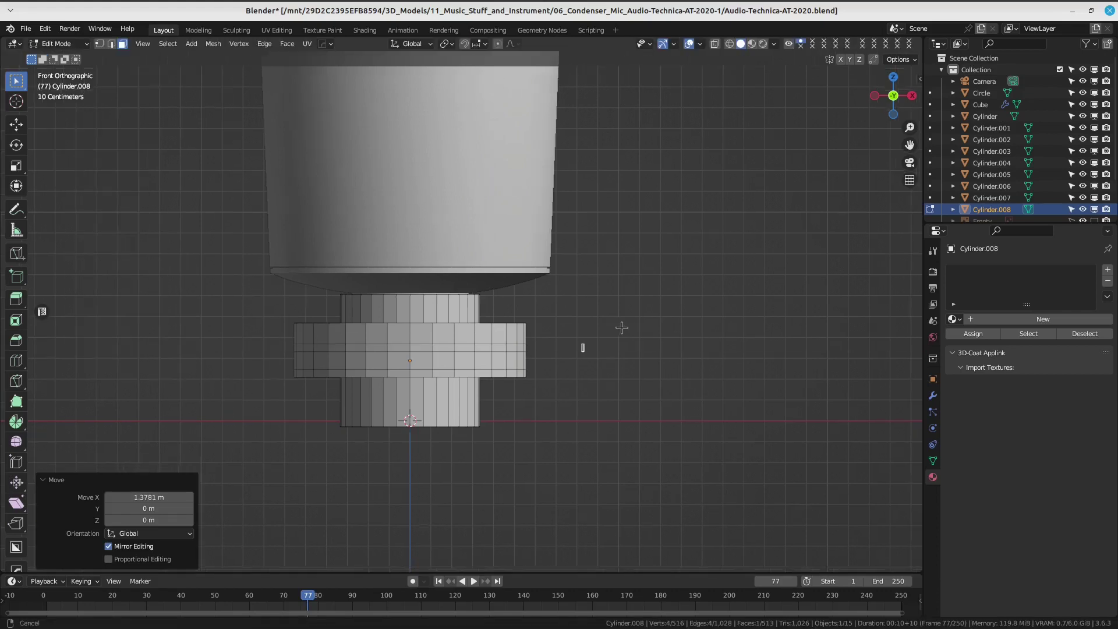
key(s)
key(z)
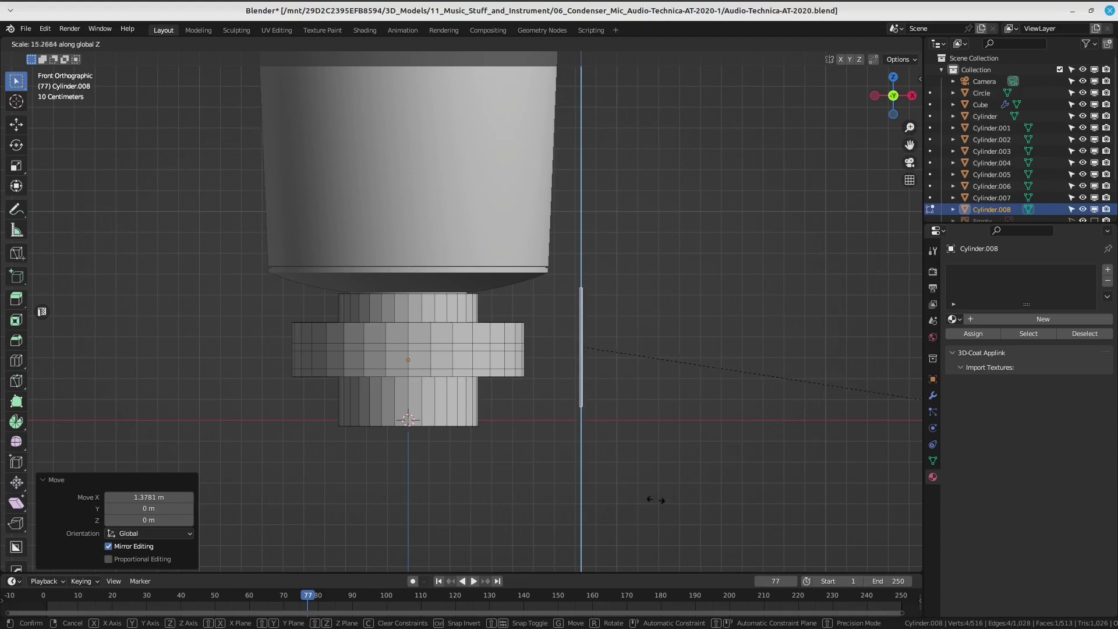
click(766, 511)
Switch to vertex selection and reposition the selected vertices of the strip.
scroll(657, 336, up, 2)
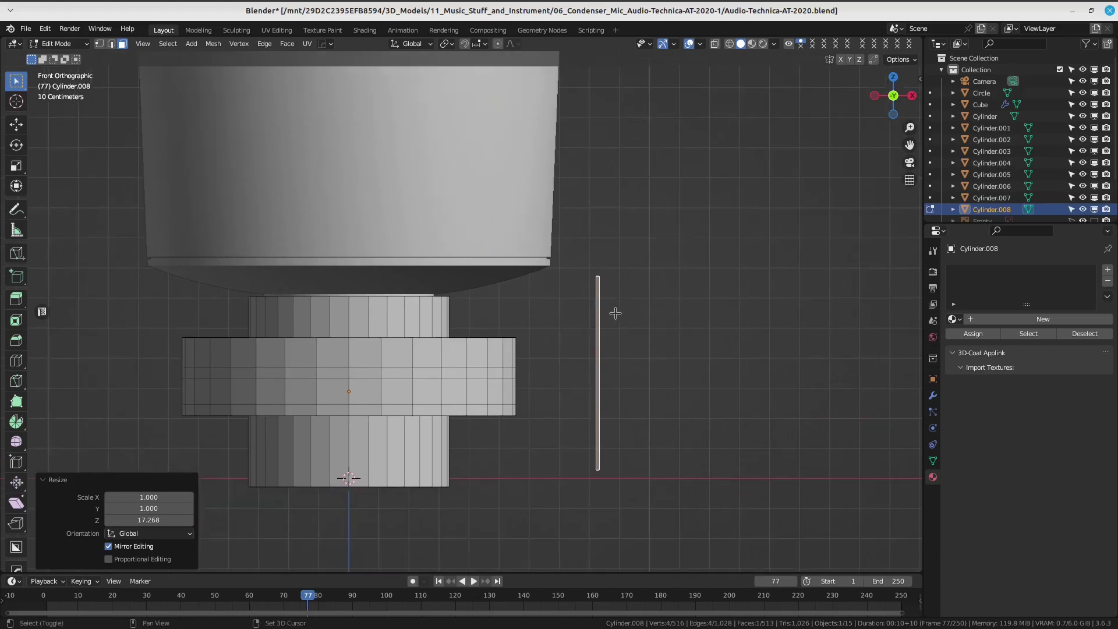
mouse_move(621, 287)
middle_down()
mouse_move(594, 315)
mouse_move(346, 430)
mouse_move(472, 346)
middle_up()
key(ctrl+Tab)
click(615, 307)
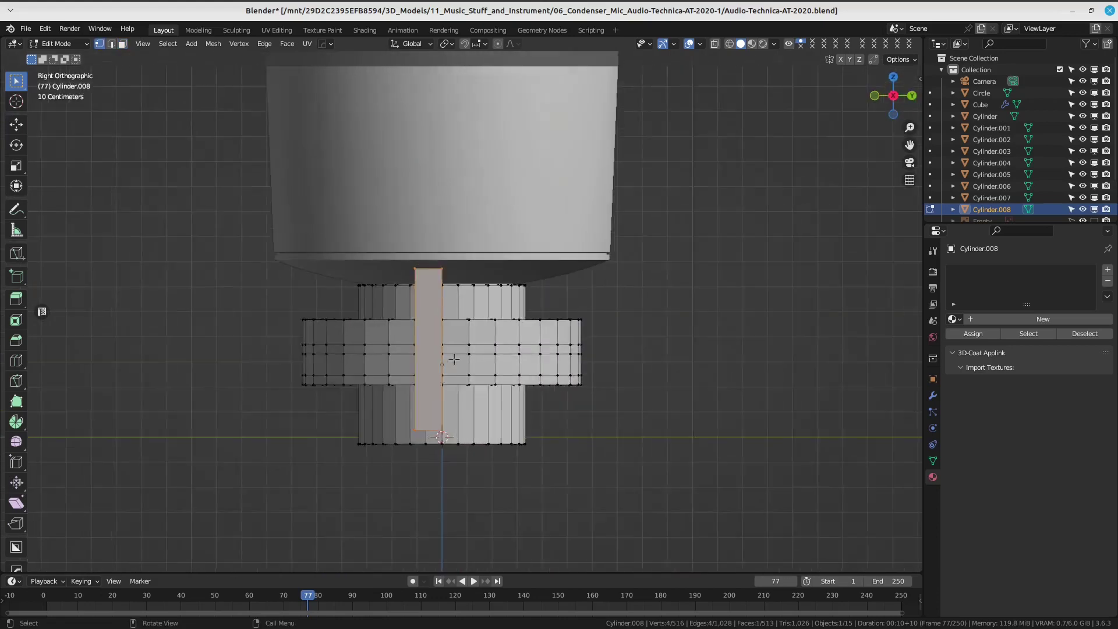
scroll(472, 346, down, 1)
key(g)
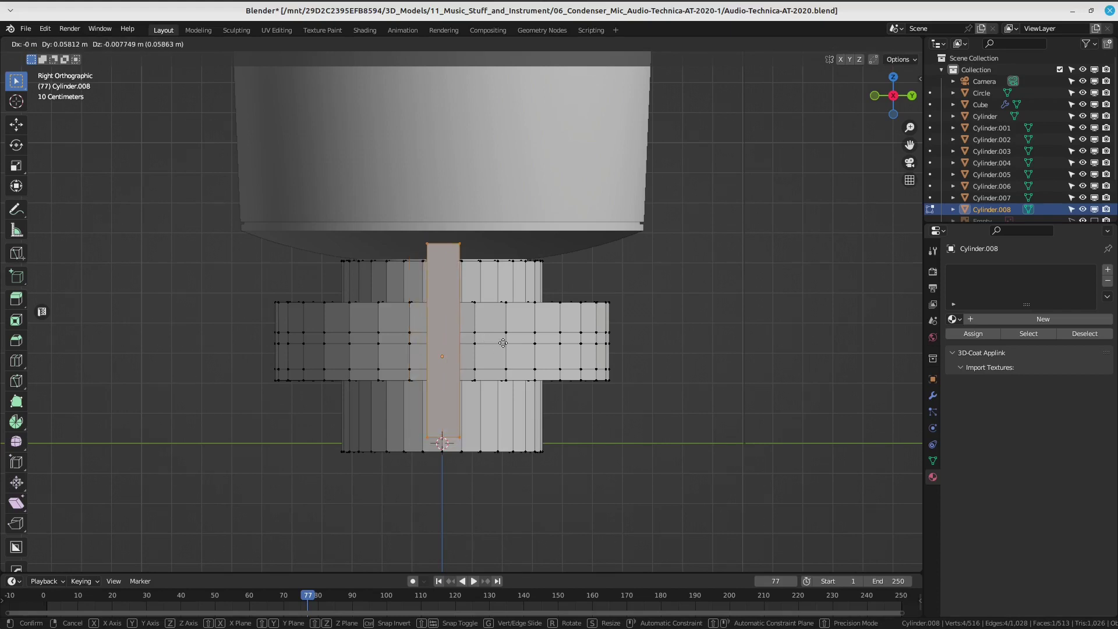
click(504, 345)
Flatten the selected vertices to zero width along X in front view.
key(KP_1)
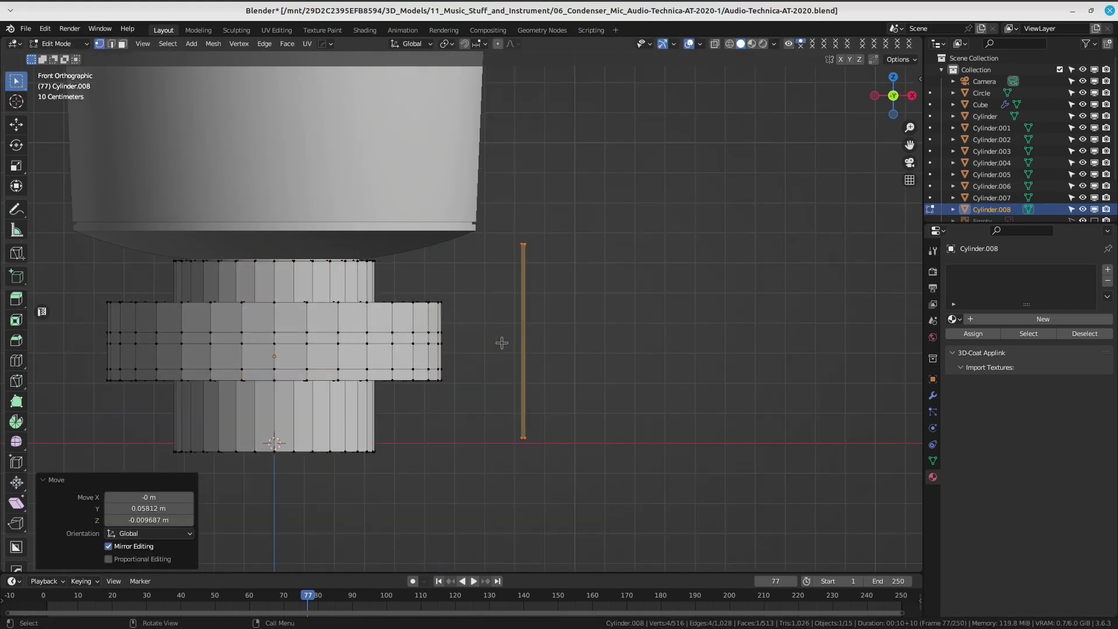
key(s)
key(x)
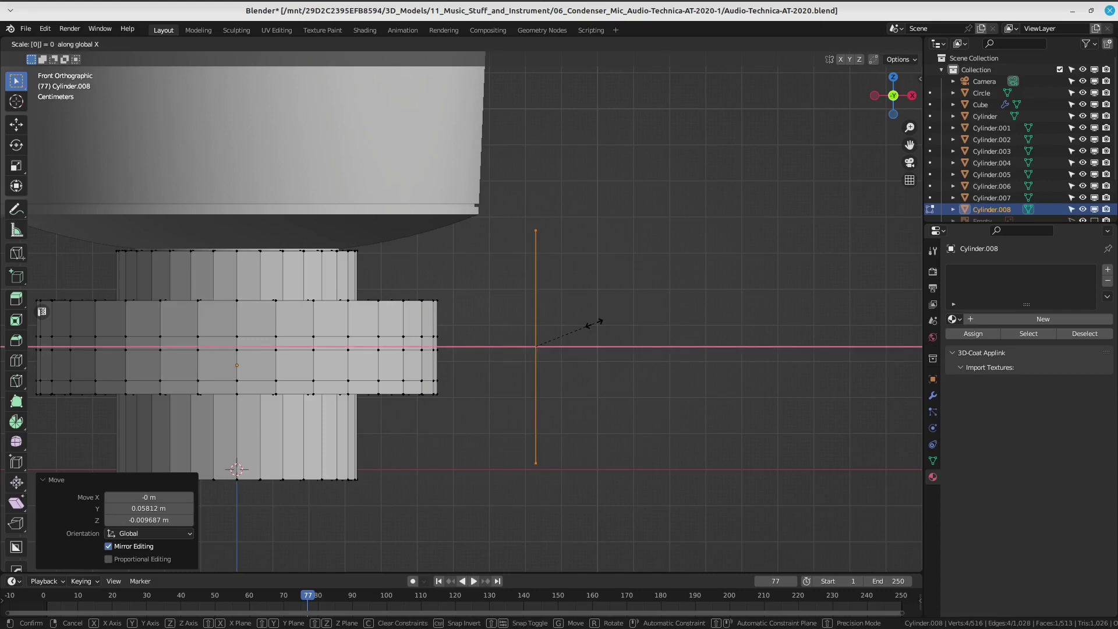
key(0)
key(Return)
shift+middle_drag(591, 322, 507, 304)
scroll(501, 297, down, 1)
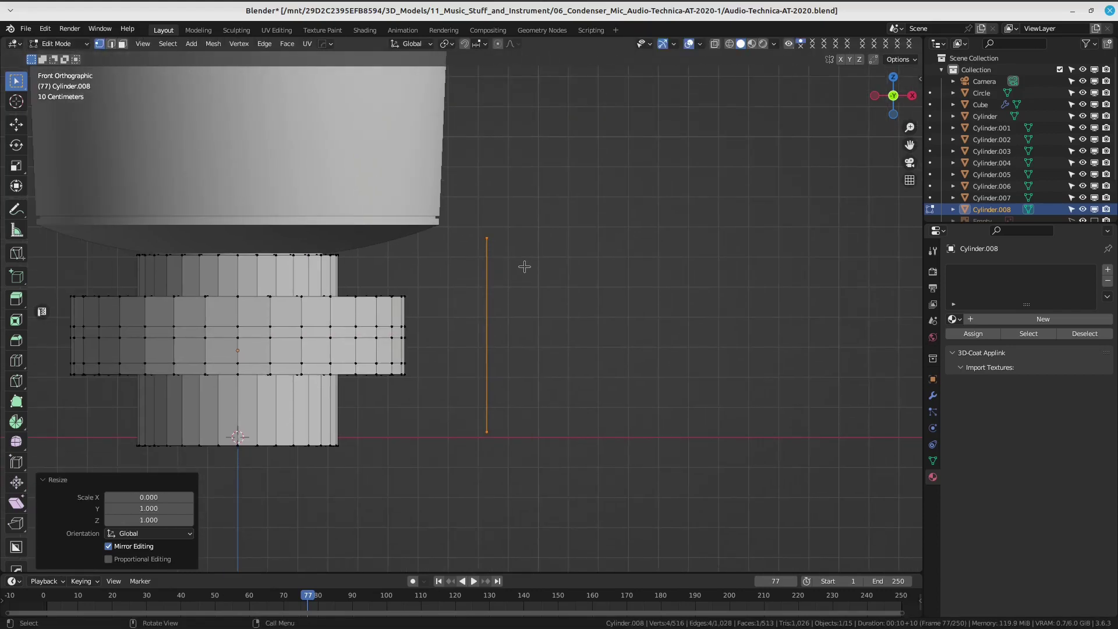
key(z)
Shorten the strip along Z and add a centred loop cut across its middle.
key(s)
key(z)
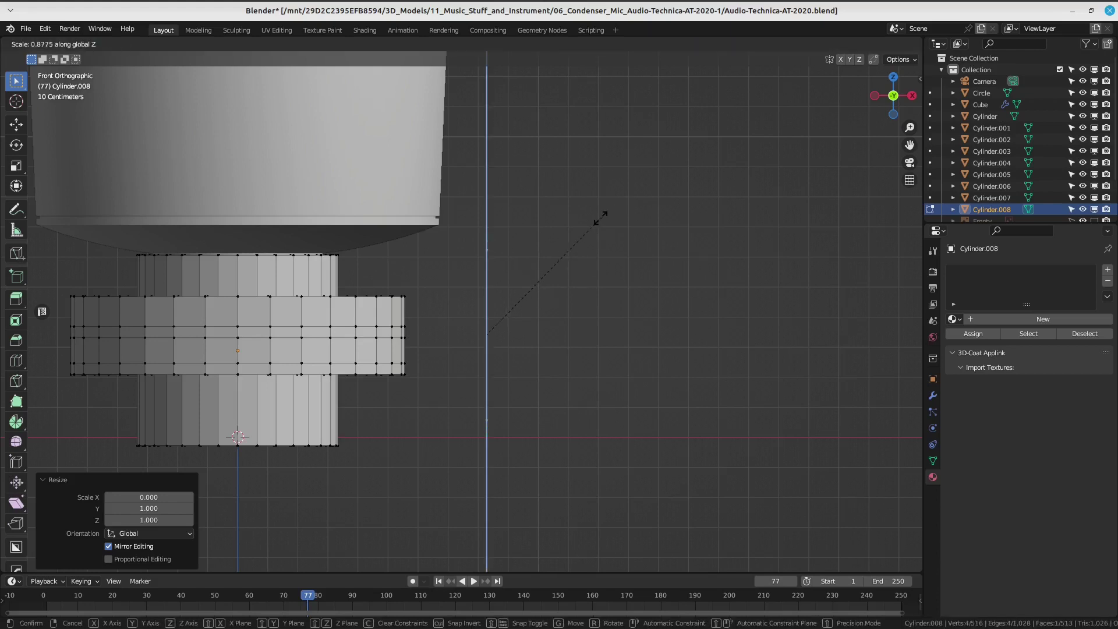
click(568, 240)
mouse_move(569, 240)
middle_down()
mouse_move(524, 315)
mouse_move(495, 335)
mouse_move(469, 336)
mouse_move(584, 389)
middle_up()
key(ctrl+r)
click(477, 338)
right_click(477, 338)
click(515, 455)
Delete the strip's lower vertices and switch to wireframe shading in front view.
key(x)
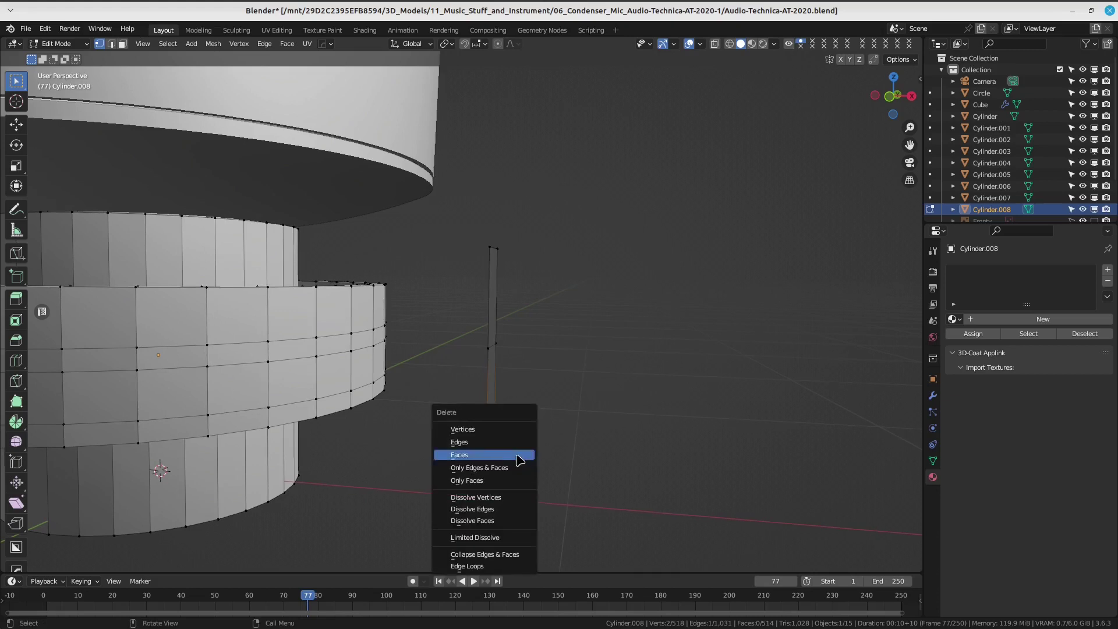
click(521, 430)
key(KP_1)
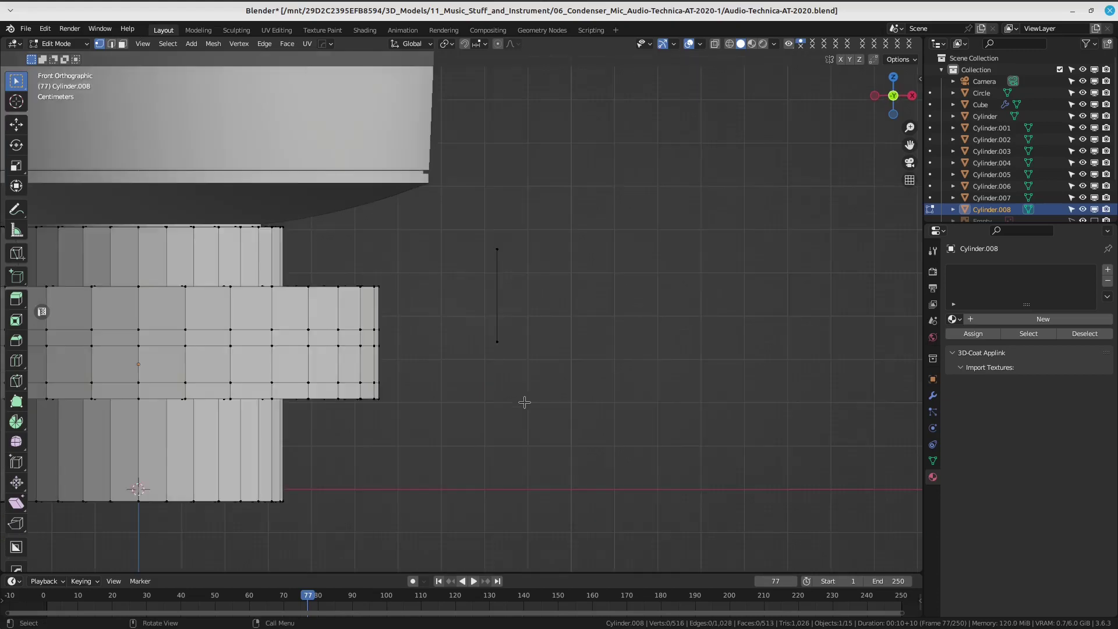
key(z)
click(499, 305)
Box-select the top vertices and extrude the edge sideways into a narrow upright face.
drag(449, 200, 528, 277)
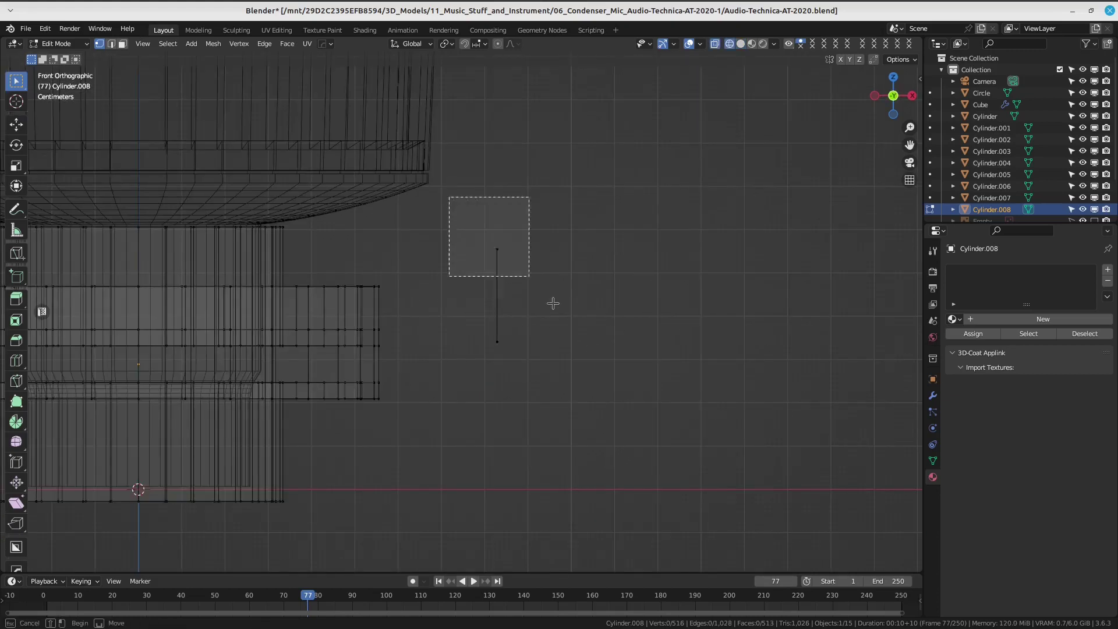
shift+middle_drag(560, 263, 553, 284)
shift+middle_drag(535, 335, 517, 343)
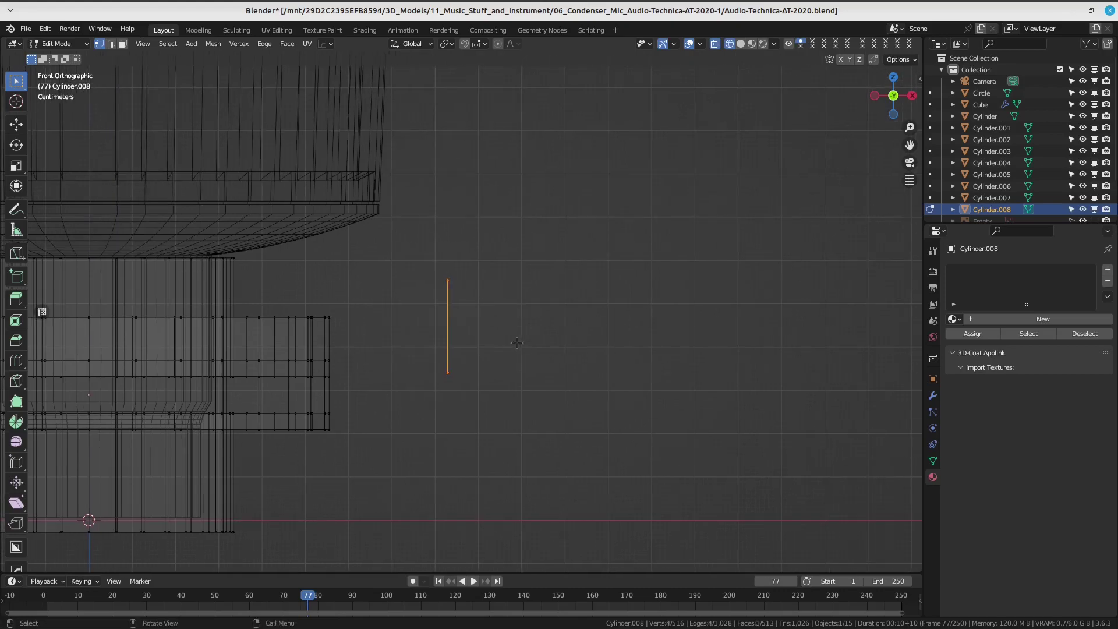
key(e)
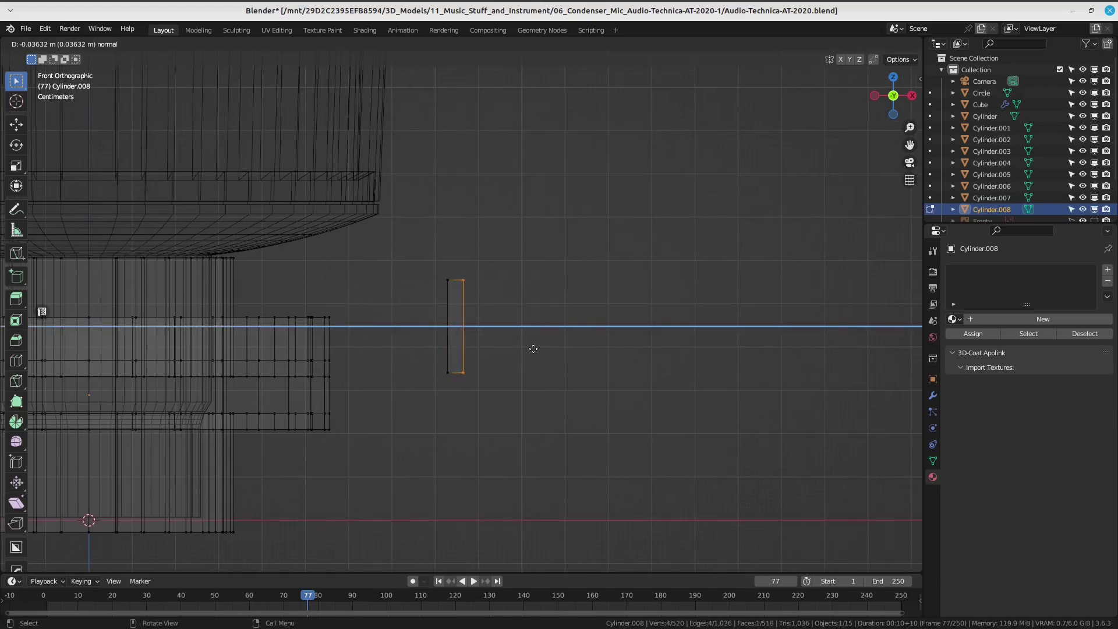
click(533, 348)
mouse_move(498, 275)
shift+middle_down()
mouse_move(478, 318)
mouse_move(472, 290)
shift+middle_up()
scroll(477, 311, up, 1)
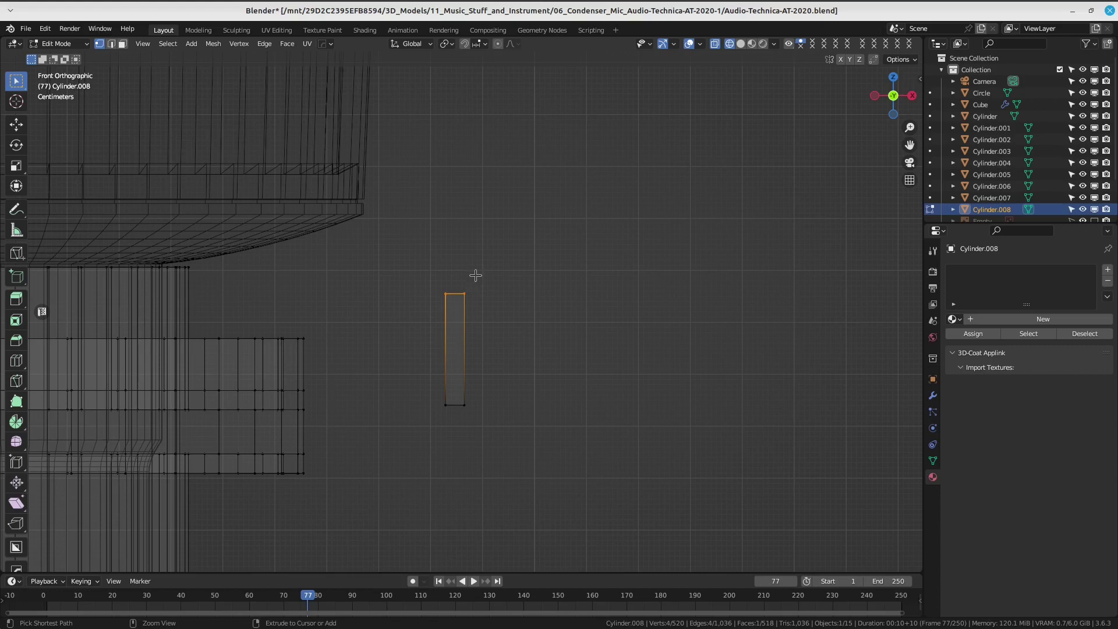
Extrude the top edge into angled quads forming the hook, rotating the end edge horizontal.
ctrl+right_click(476, 275)
ctrl+right_click(498, 302)
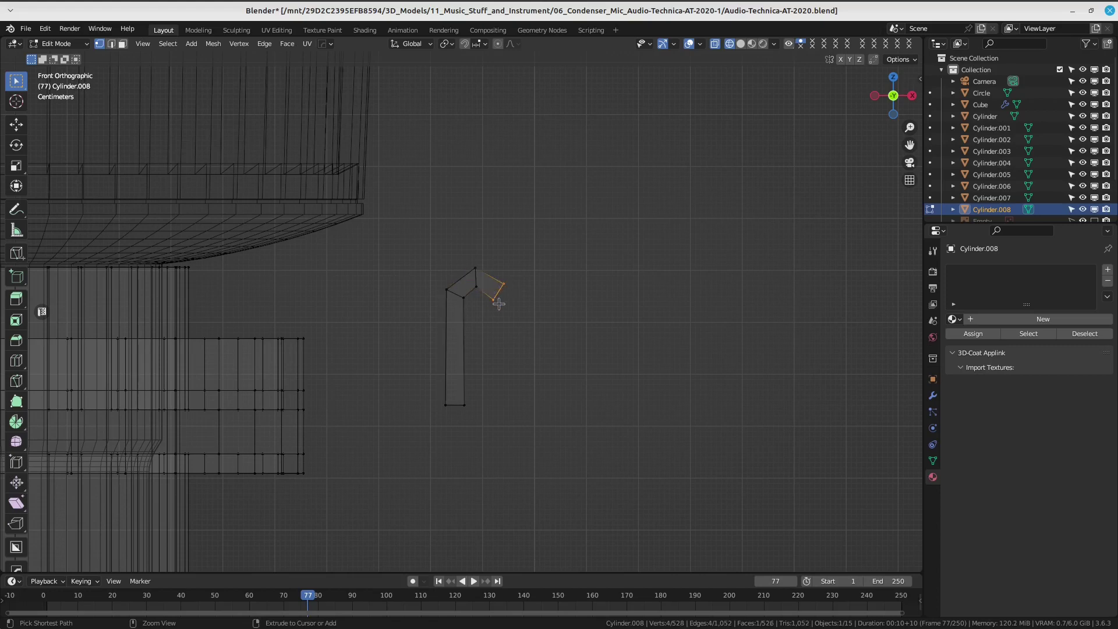
ctrl+right_click(493, 318)
key(r)
click(545, 301)
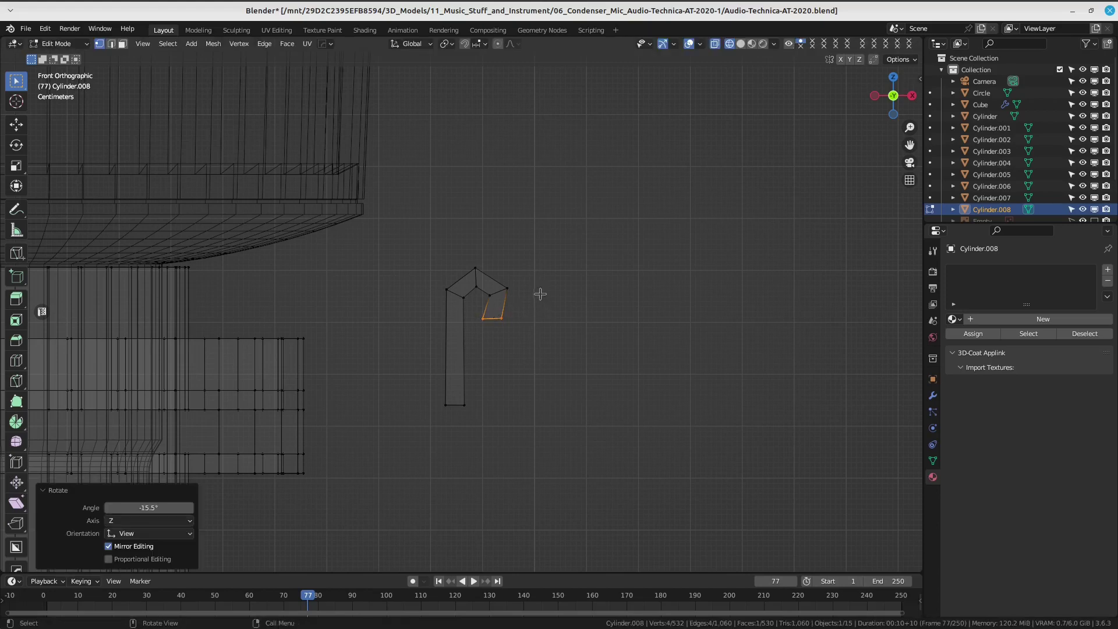
shift+middle_drag(539, 317, 530, 309)
key(g)
click(528, 309)
Reposition the last extruded face, top corner vertex and right-hand vertices to shape the hook.
drag(529, 239, 468, 327)
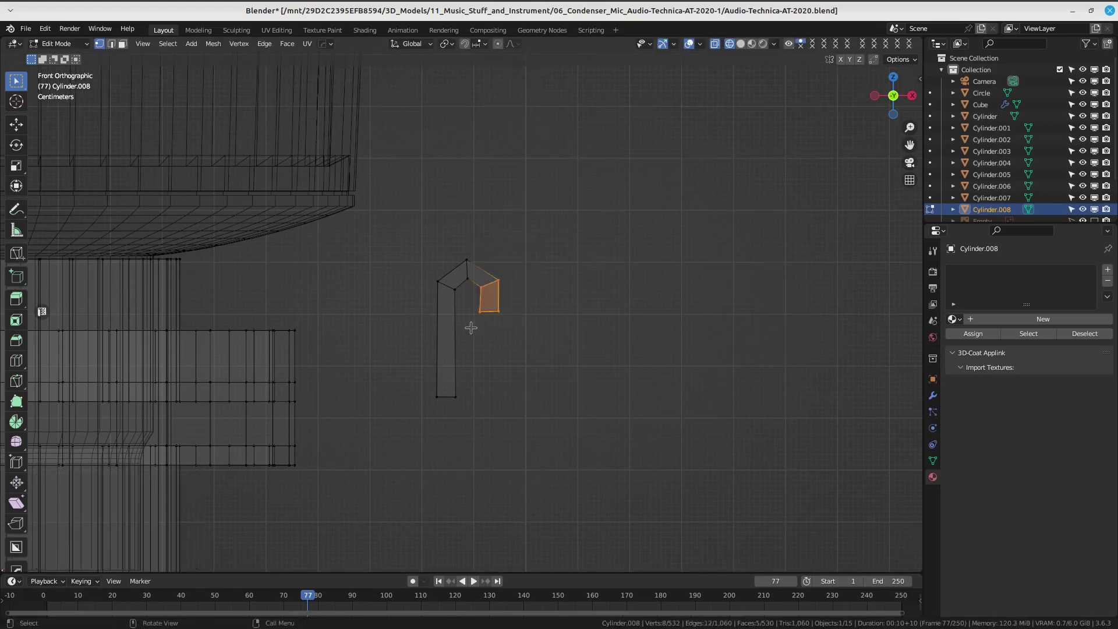
key(g)
click(528, 307)
drag(464, 235, 460, 281)
key(g)
click(466, 274)
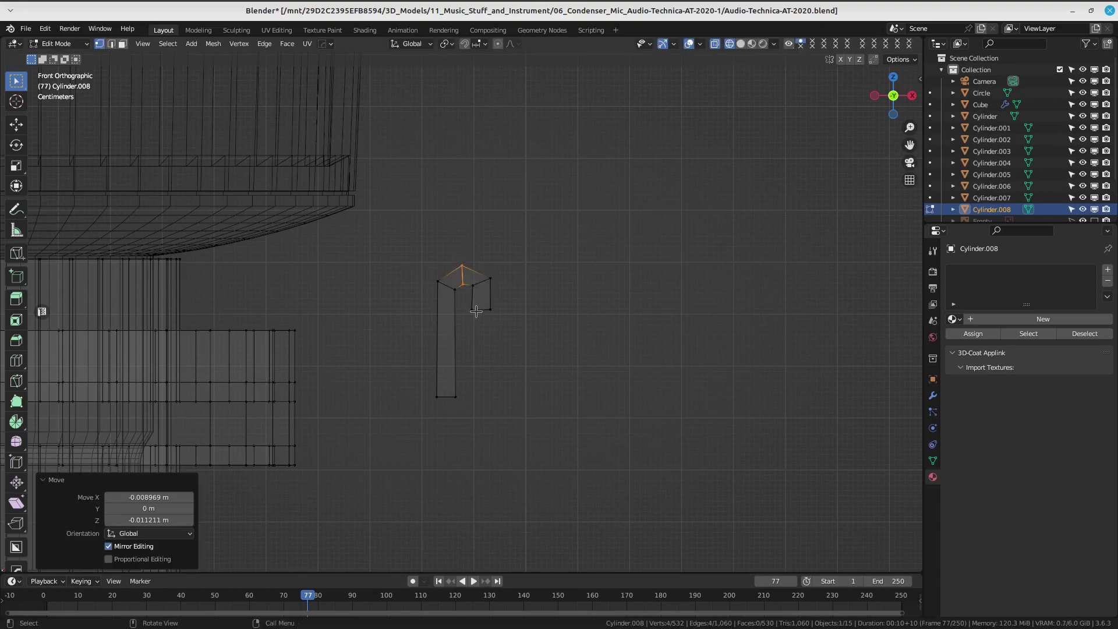
drag(466, 323, 504, 304)
key(g)
click(506, 307)
Delete the bottom face of the strip.
scroll(519, 289, down, 4)
scroll(519, 290, down, 2)
scroll(512, 294, up, 3)
scroll(505, 306, up, 2)
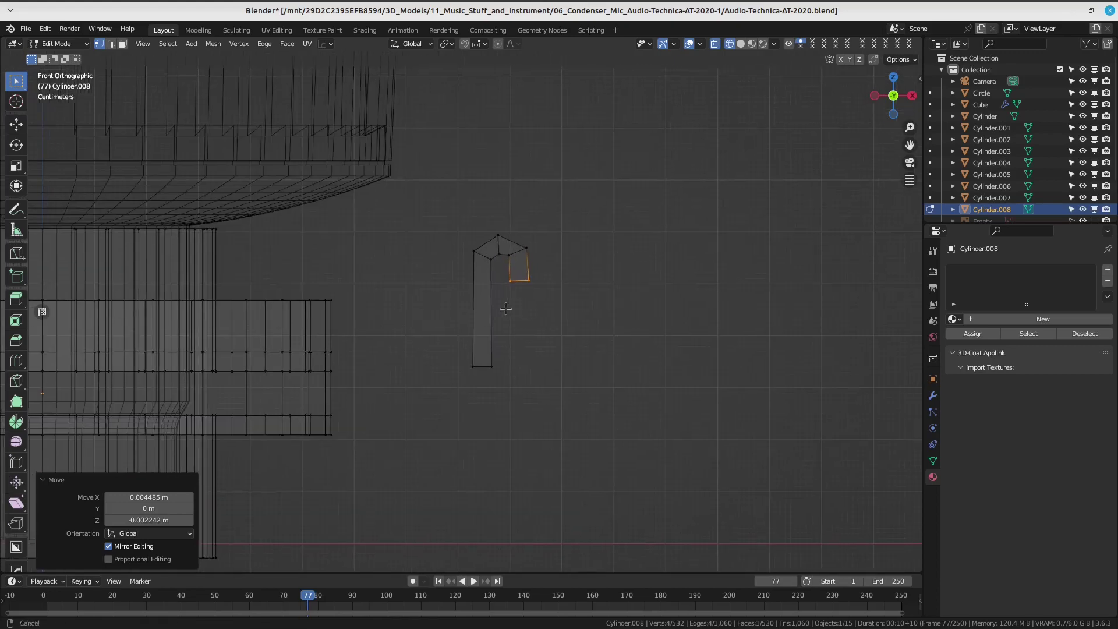
scroll(462, 333, up, 1)
scroll(462, 334, up, 1)
click(463, 382)
key(x)
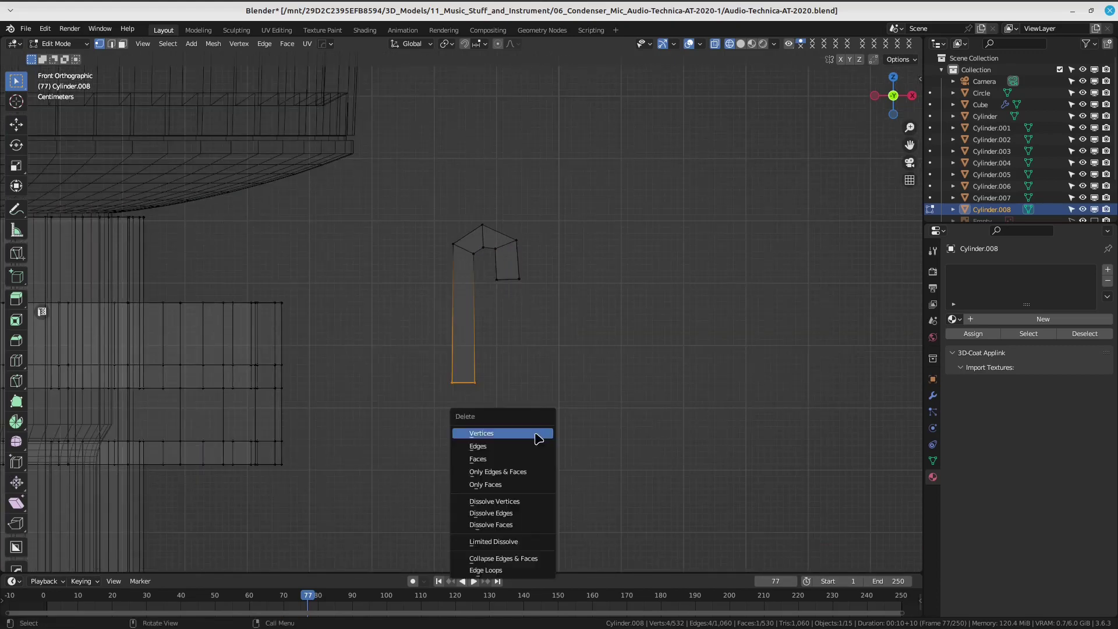
click(516, 461)
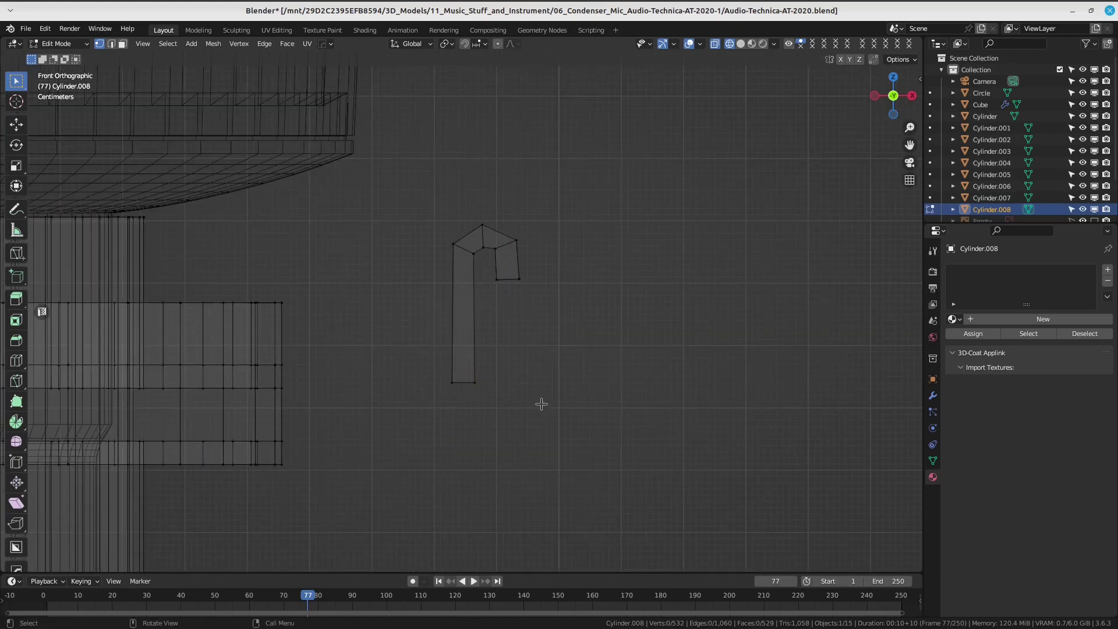
Move the arm's left vertical edge and the short upper edge of the bend.
scroll(513, 250, up, 1)
scroll(513, 291, up, 2)
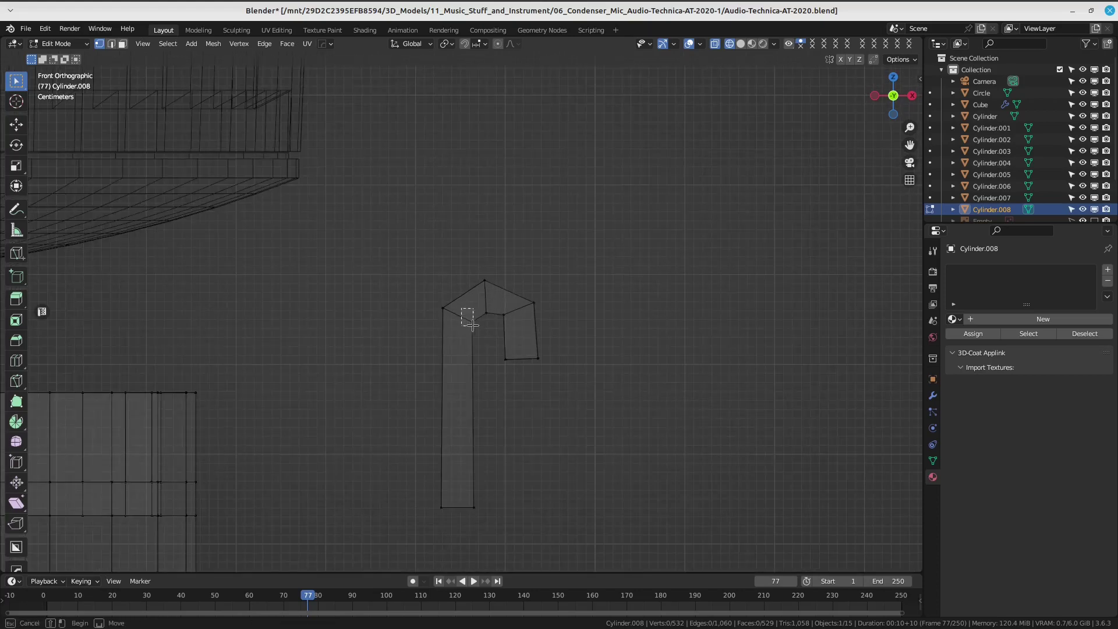
click(467, 317)
scroll(511, 346, up, 1)
key(g)
click(511, 346)
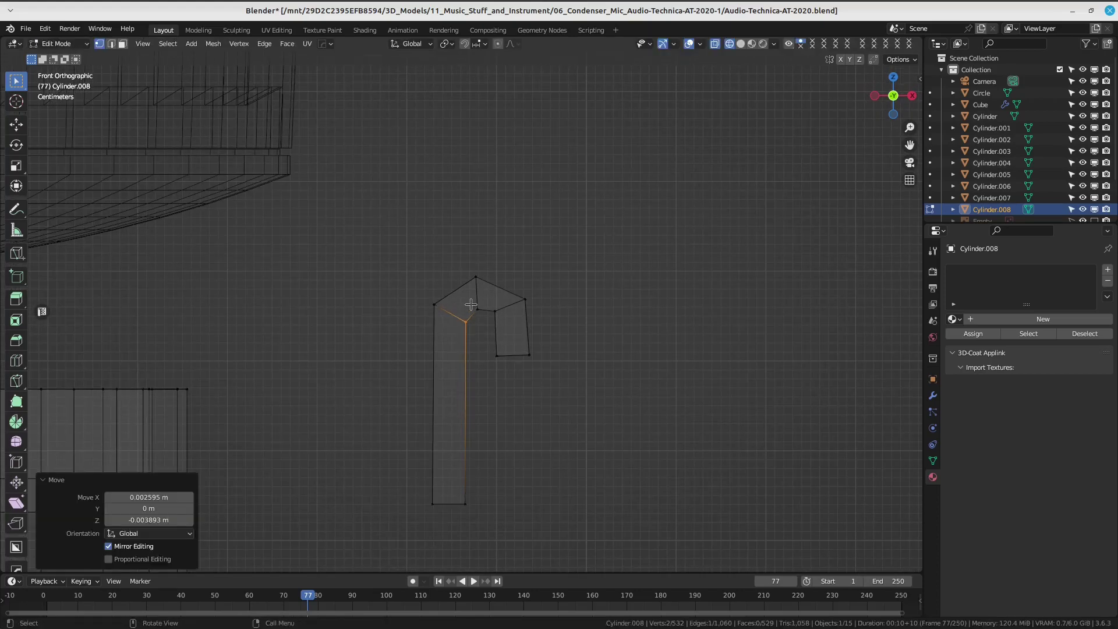
click(484, 314)
key(g)
Nudge the bend's peak vertex right and lower its inner corner vertex.
drag(458, 261, 495, 295)
key(g)
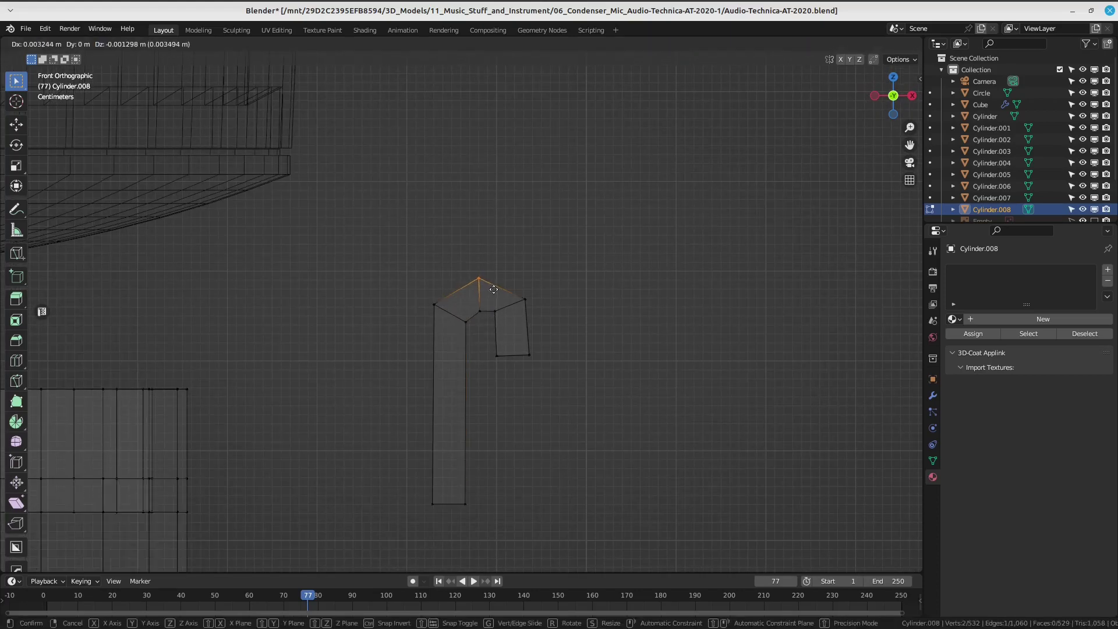
click(492, 290)
key(g)
click(508, 344)
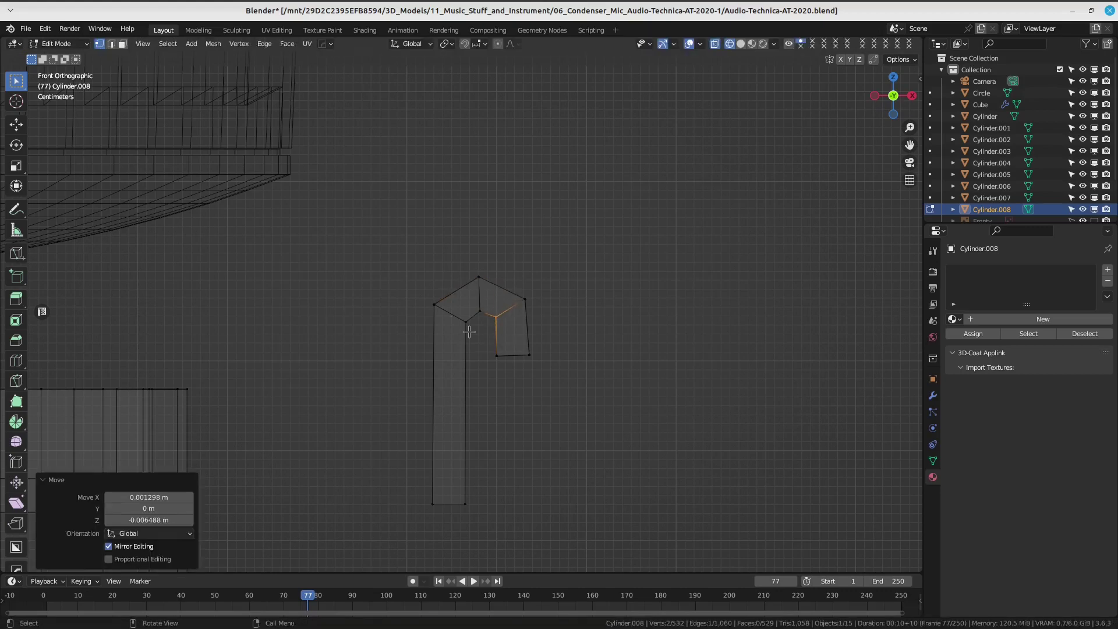
Switch to edge selection and select the edge loop across the top bend.
drag(415, 289, 476, 327)
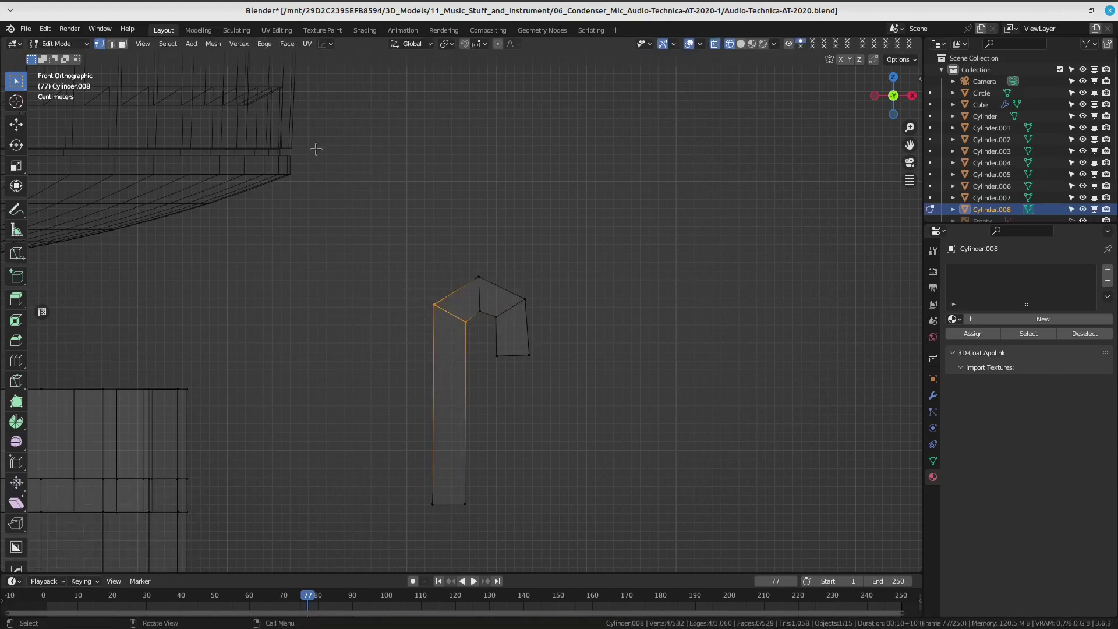
click(110, 43)
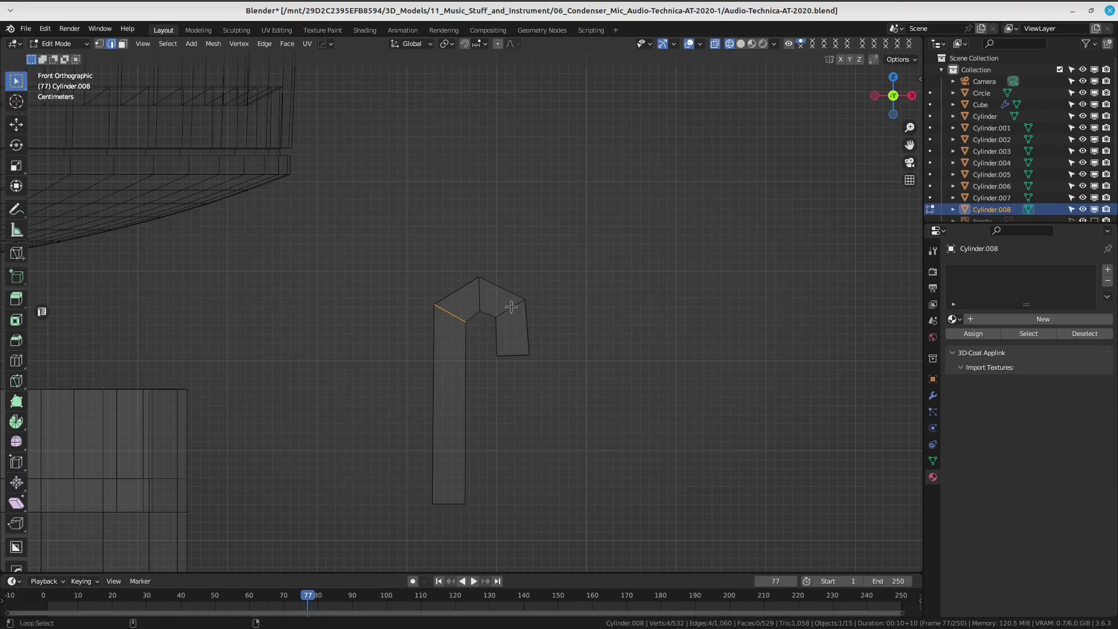
alt+click(478, 300)
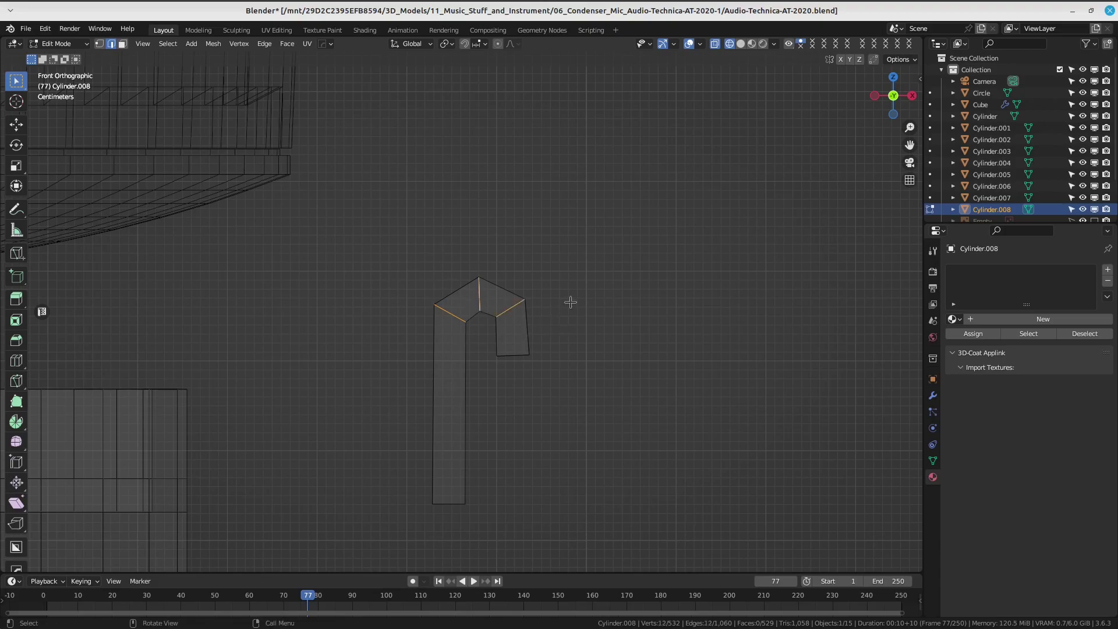
middle_drag(570, 302, 527, 308)
Try bevelling the bend's edges in front view, then cancel and undo back to one edge.
key(KP_1)
scroll(527, 308, up, 1)
scroll(606, 313, up, 1)
key(ctrl+b)
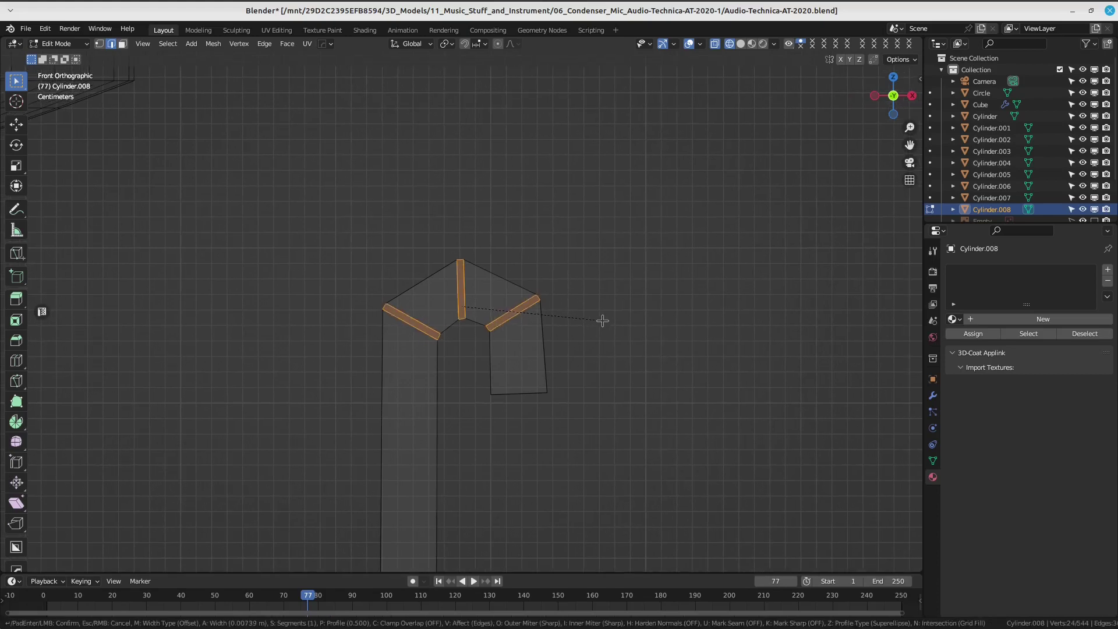
scroll(606, 322, up, 1)
scroll(611, 324, up, 1)
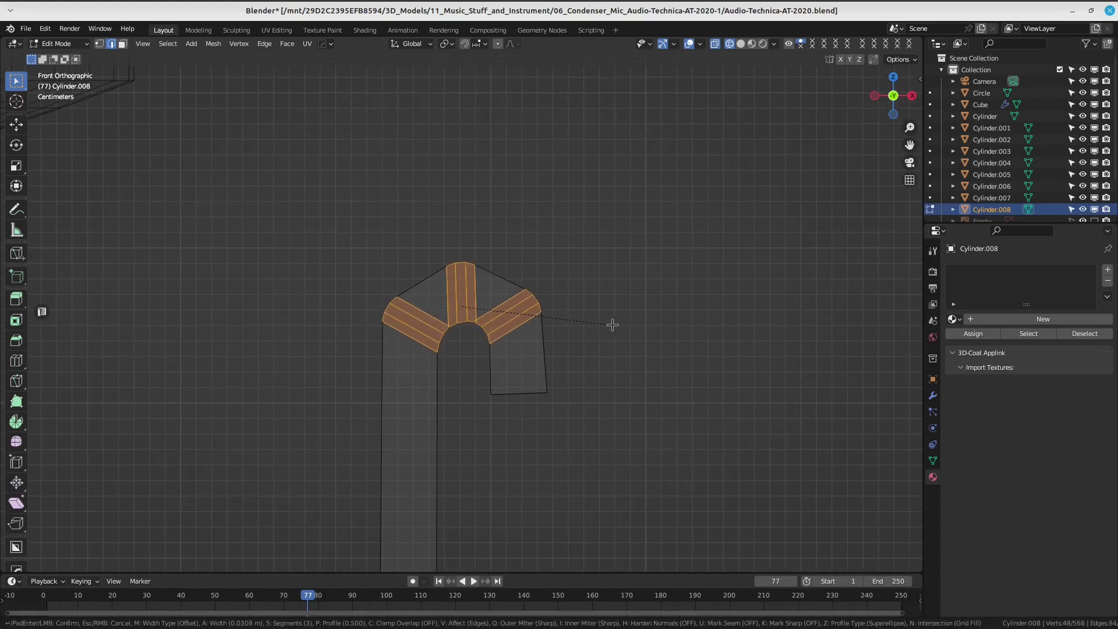
key(Escape)
key(ctrl+z)
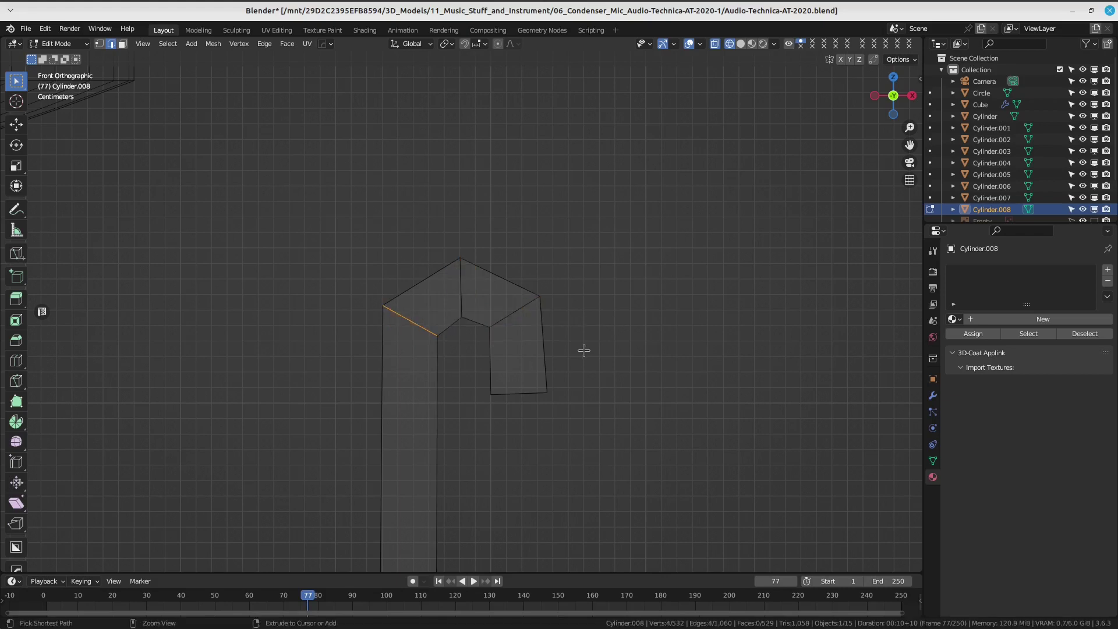
key(ctrl+z)
key(ctrl+z)
key(ctrl+z)
key(ctrl+z)
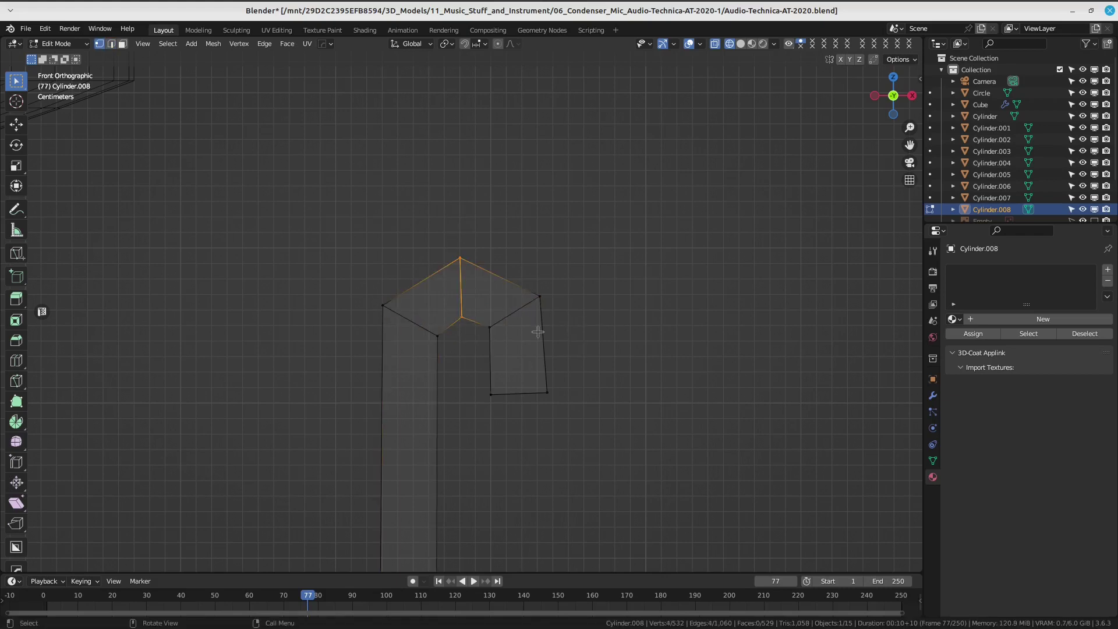
Bevel the top middle corner edge with five segments.
key(ctrl+b)
scroll(603, 313, up, 2)
scroll(601, 313, up, 2)
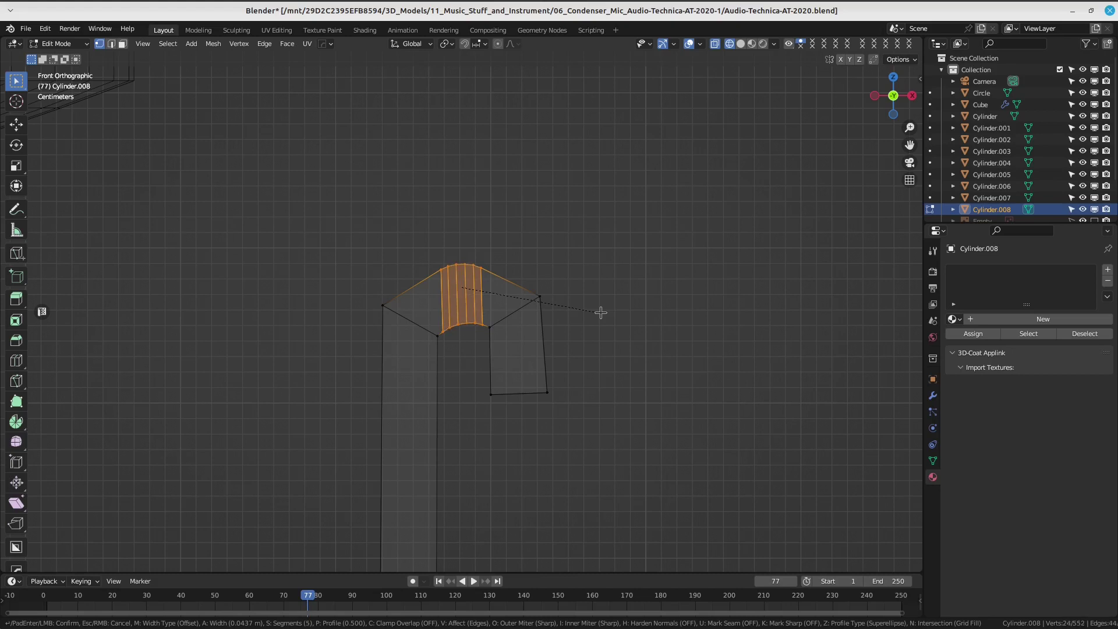
click(532, 314)
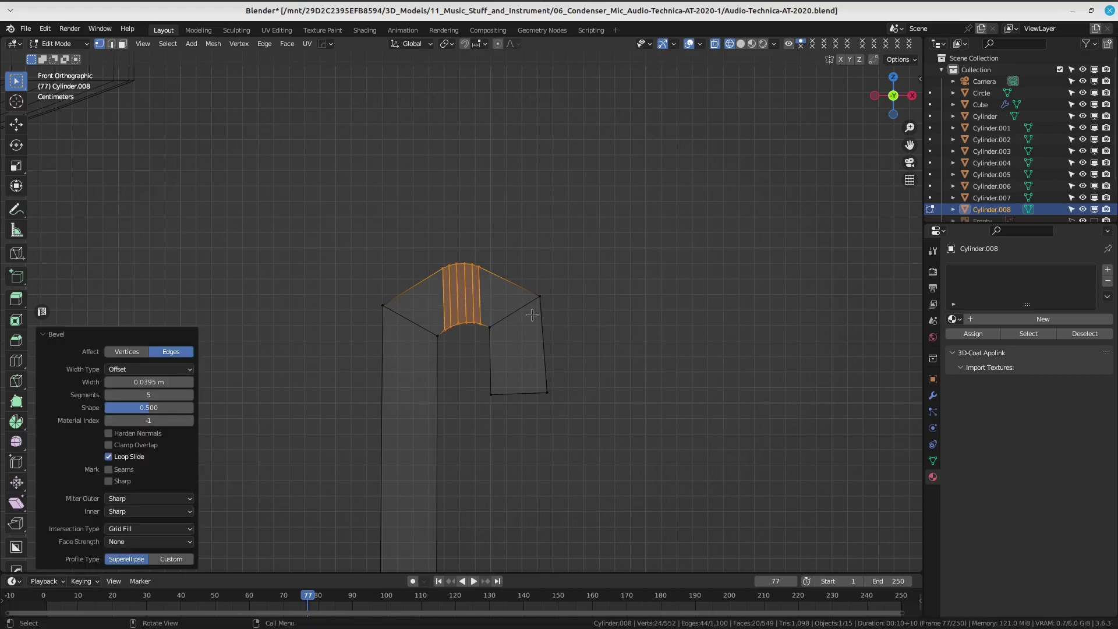
Lower the left outer corner edges along Z, try a bevel, then cancel and undo.
alt+click(410, 299)
shift+middle_drag(482, 340, 488, 329)
key(g)
key(z)
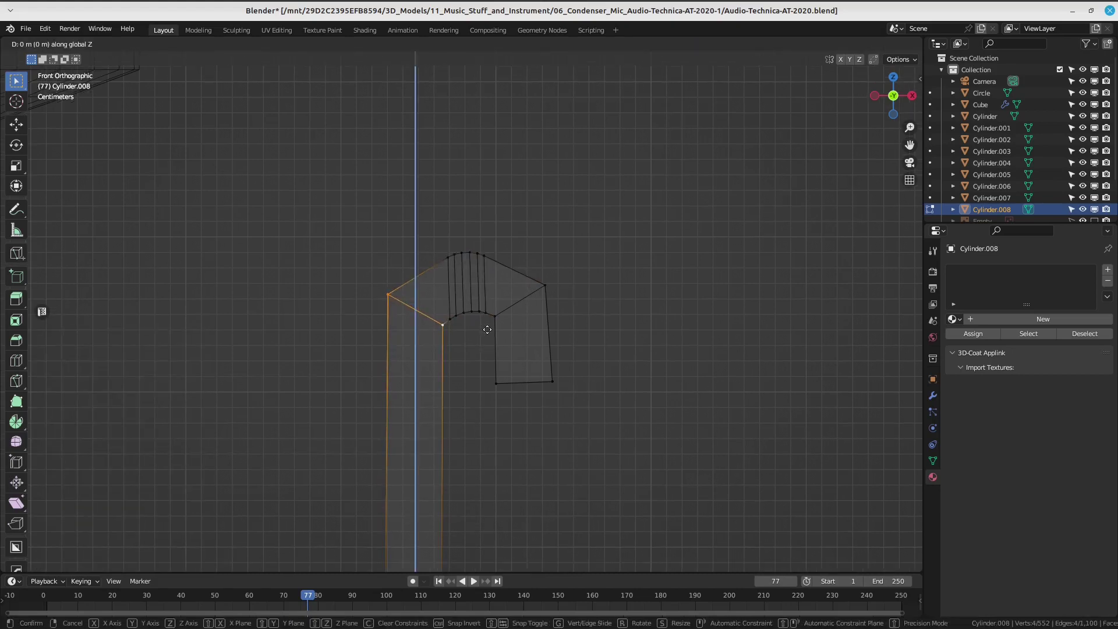
click(485, 372)
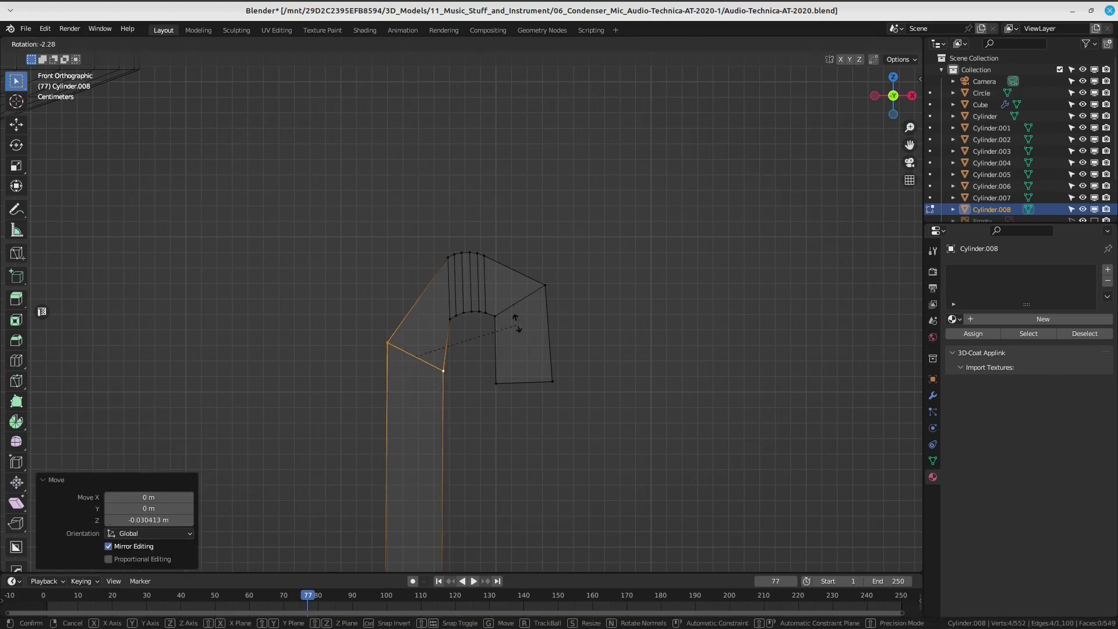
key(ctrl+b)
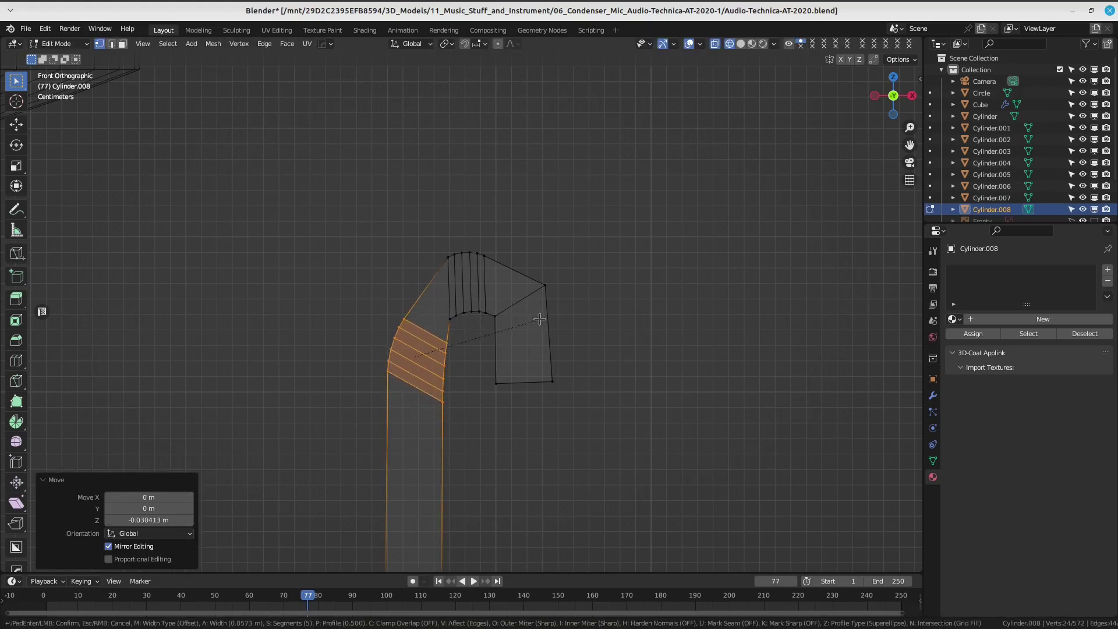
key(Escape)
key(ctrl+z)
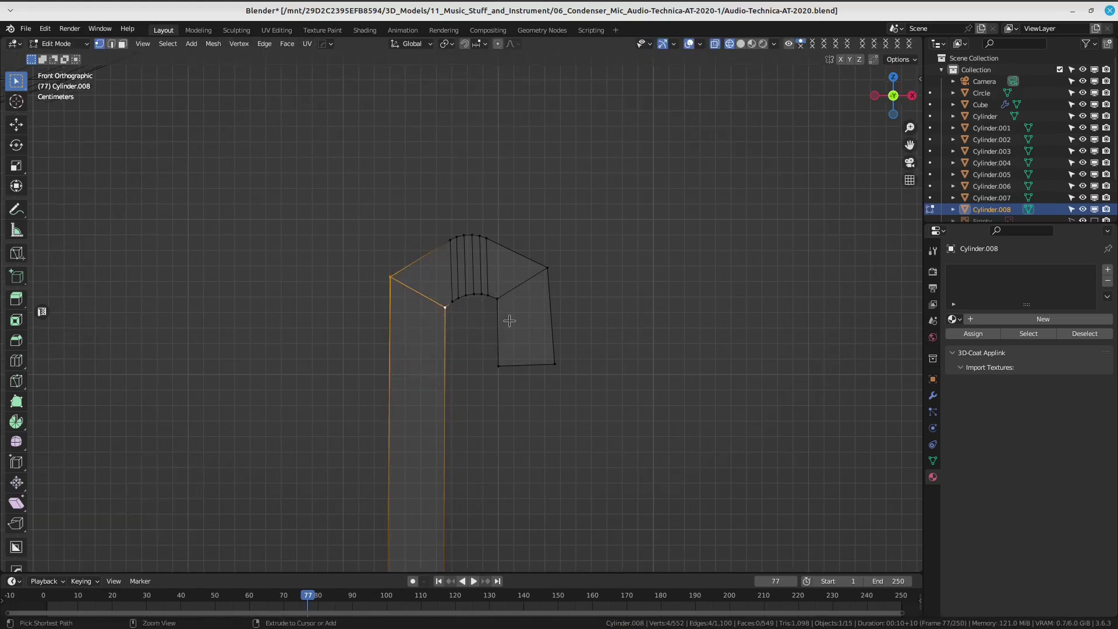
key(ctrl+z)
Retry bevelling the left outer corner several times, undoing it so the corner stays sharp.
key(ctrl+b)
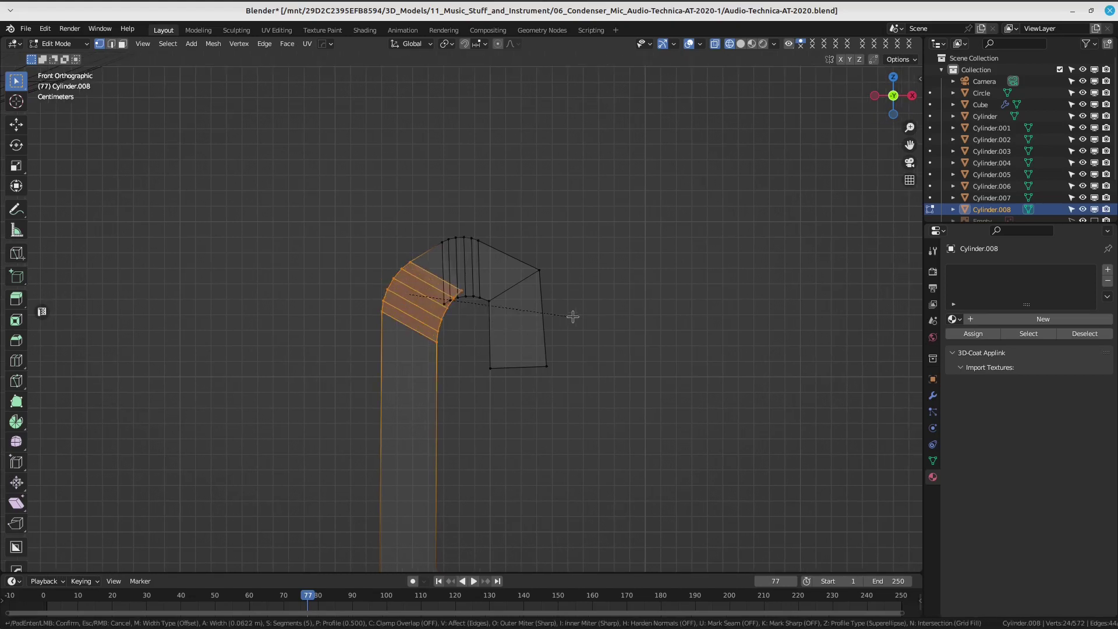
key(Escape)
key(ctrl+b)
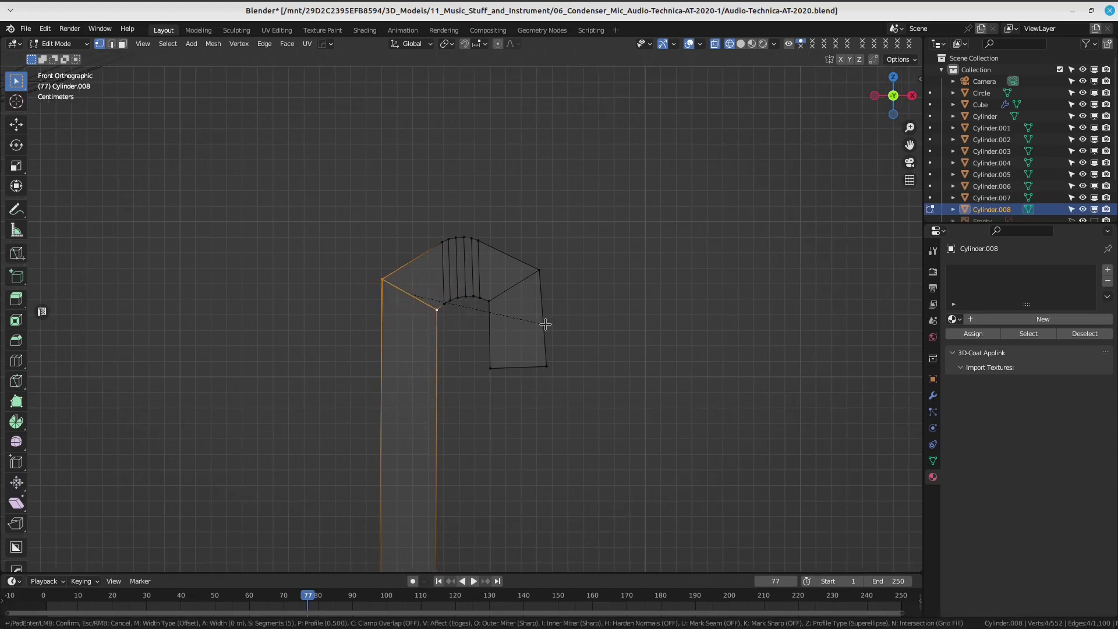
click(589, 324)
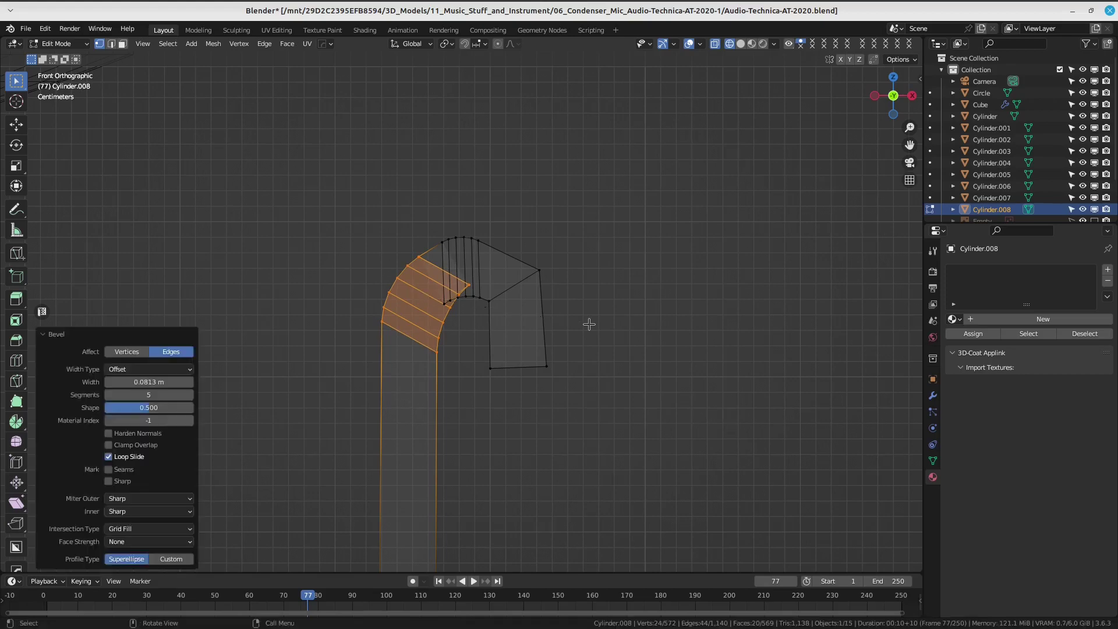
key(g)
key(z)
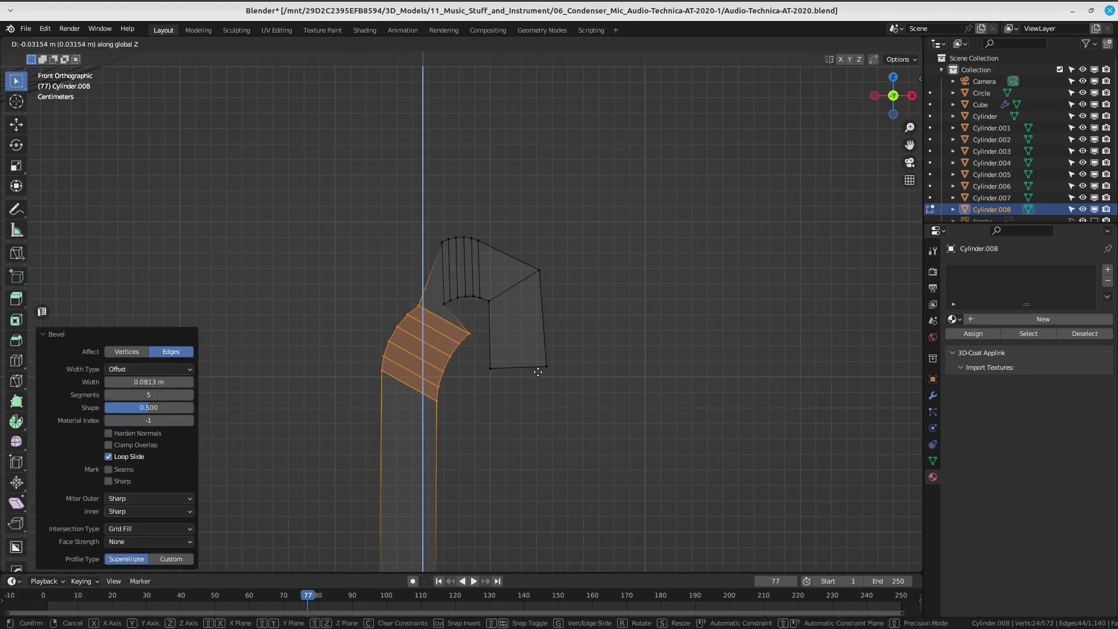
key(Escape)
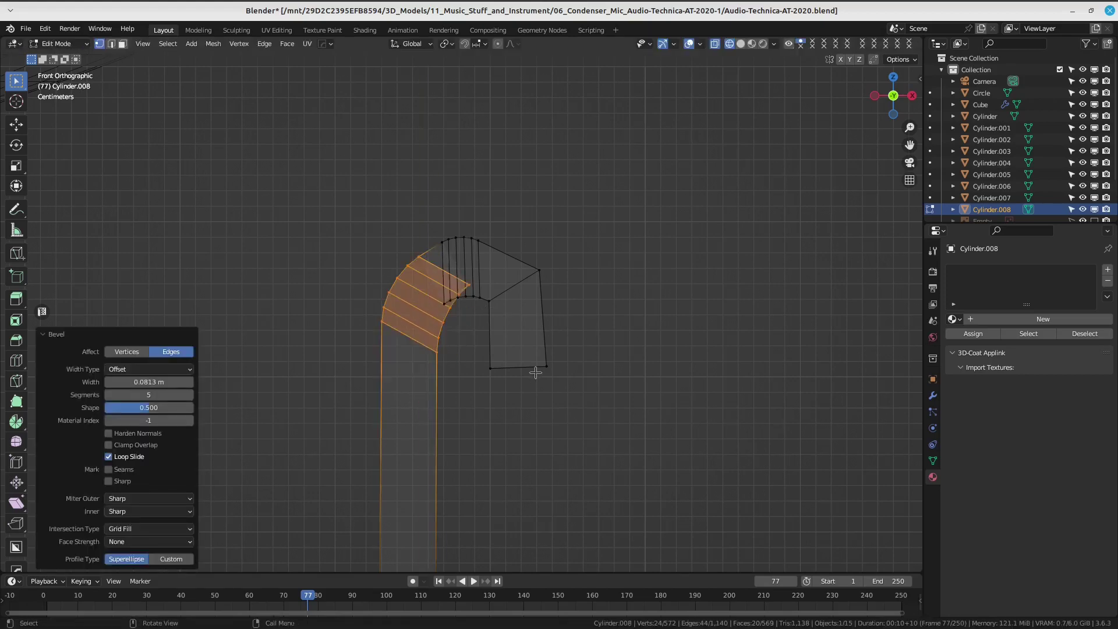
key(ctrl+z)
key(ctrl+b)
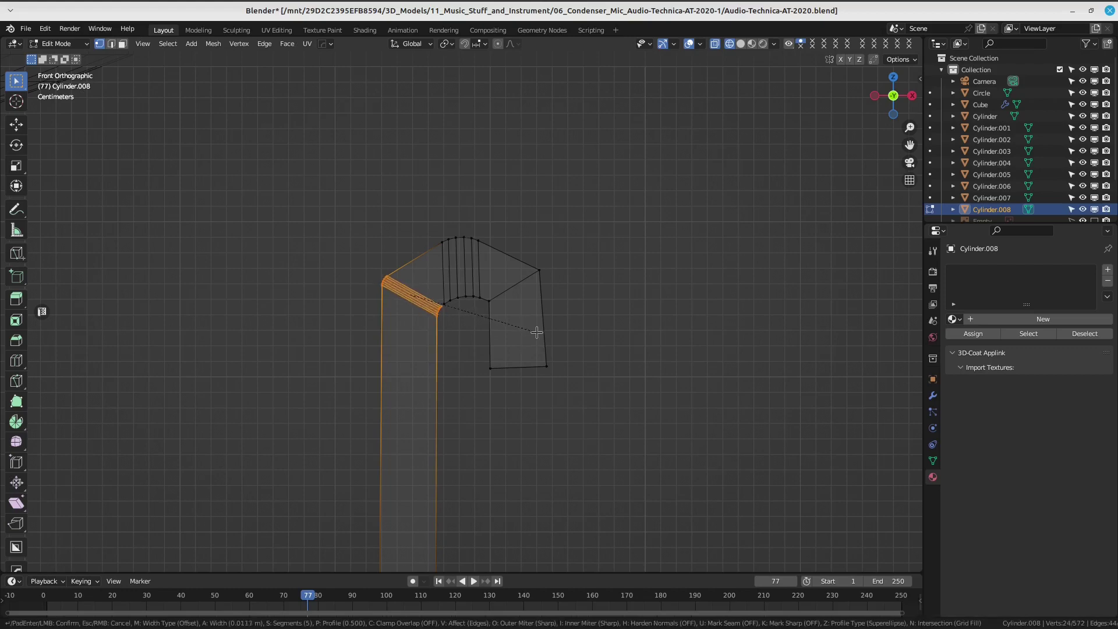
key(Escape)
scroll(539, 329, down, 5)
Undo the corner bevel and dissolve the peak vertex to flatten the arm's top.
scroll(542, 326, up, 6)
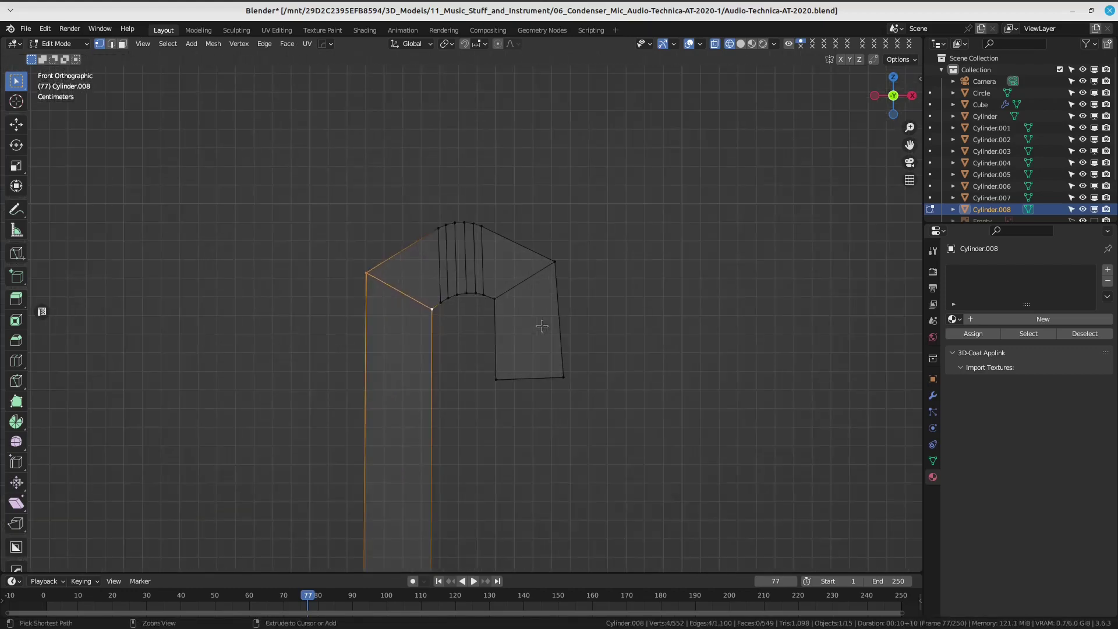
key(ctrl+z)
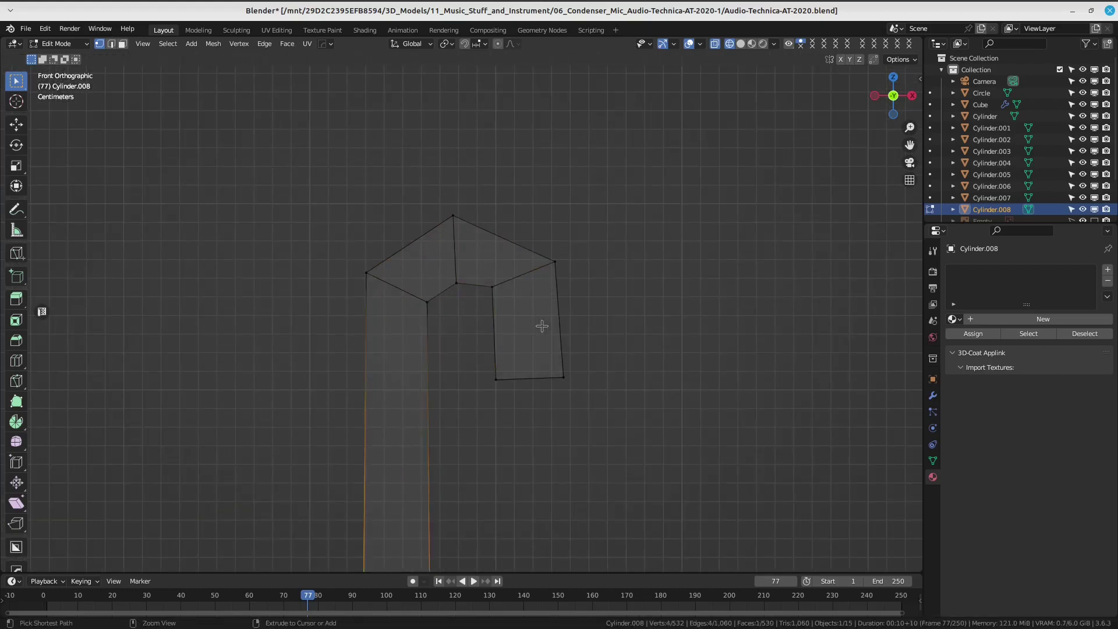
drag(411, 165, 469, 288)
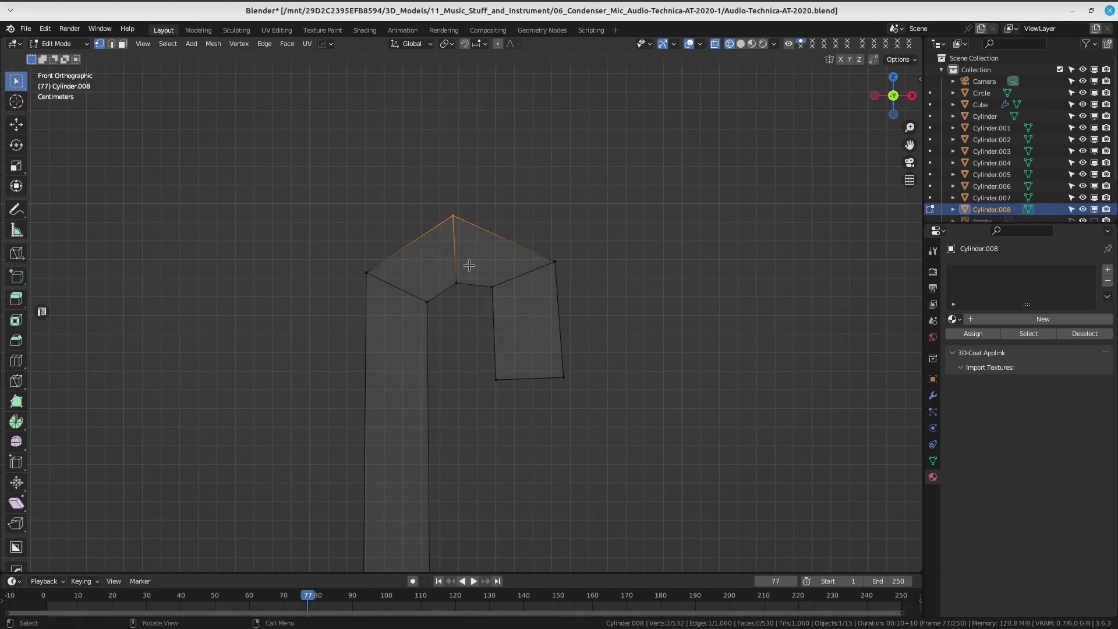
key(ctrl+z)
key(ctrl+z)
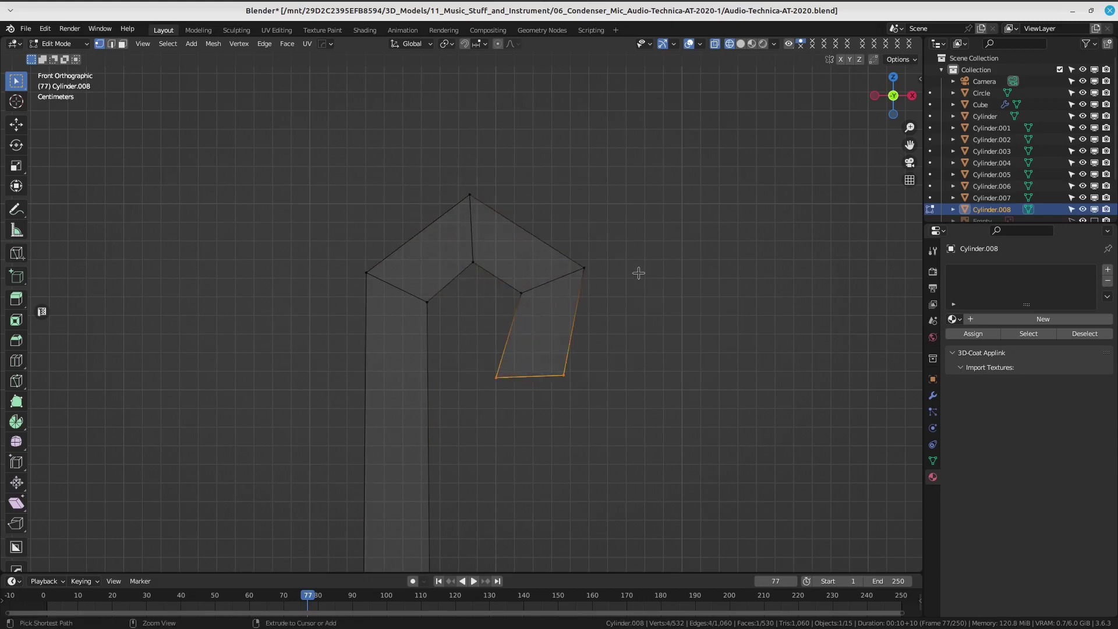
key(ctrl+z)
key(ctrl+z)
drag(424, 156, 513, 308)
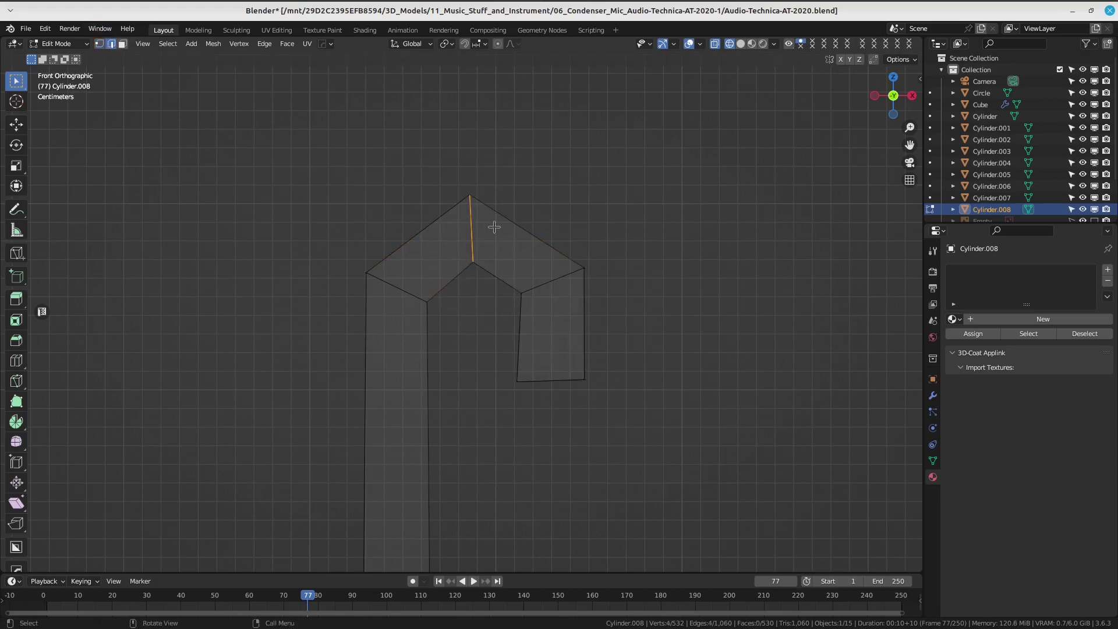
key(ctrl+x)
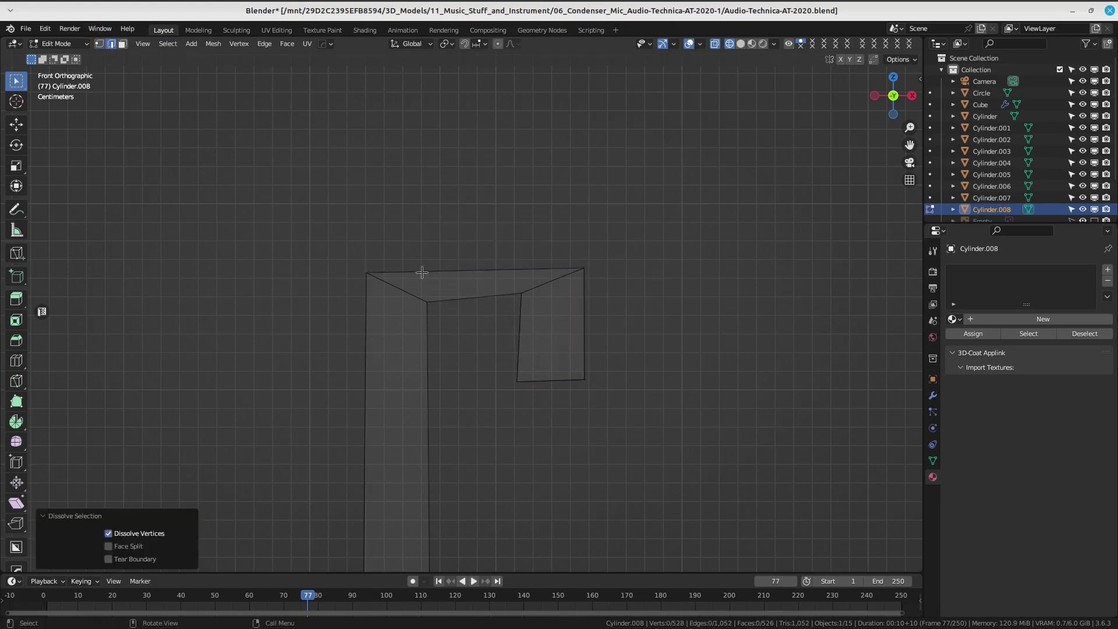
Raise the top-left and top-right corner vertices so the top edge runs level.
scroll(318, 177, down, 3)
scroll(449, 168, up, 3)
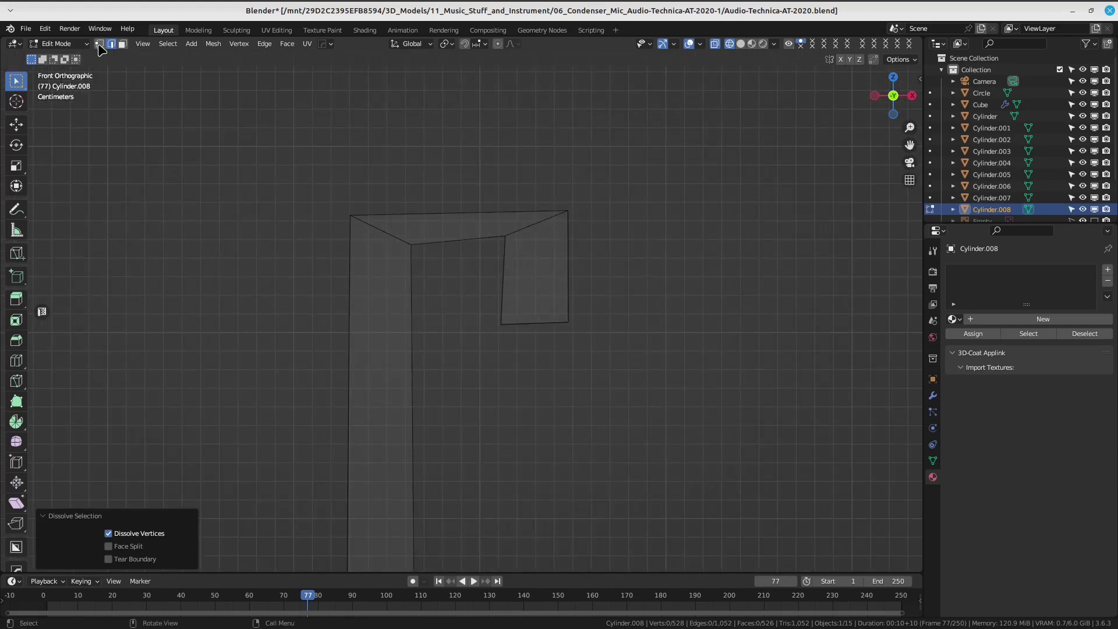
click(100, 45)
drag(311, 153, 396, 244)
shift+middle_drag(396, 233, 402, 271)
key(g)
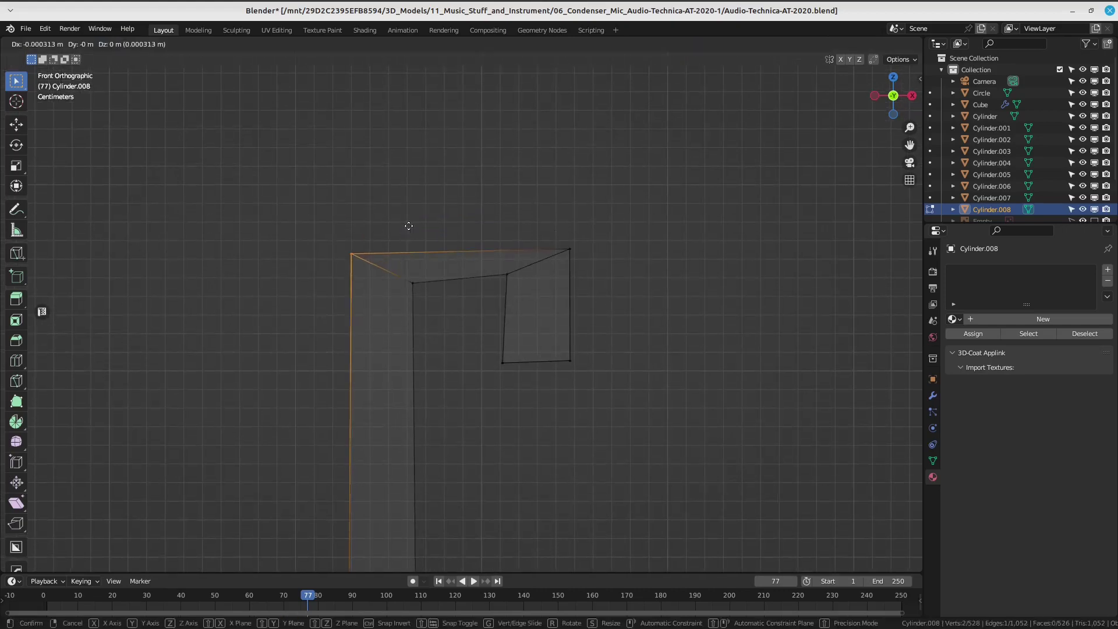
click(407, 180)
drag(484, 204, 583, 257)
key(g)
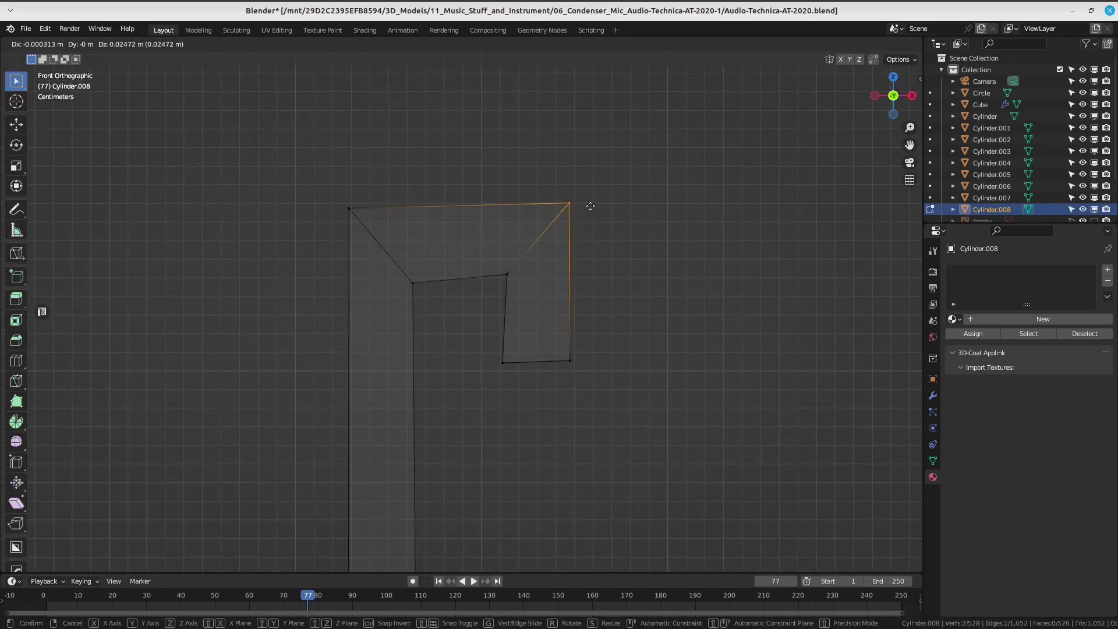
click(591, 209)
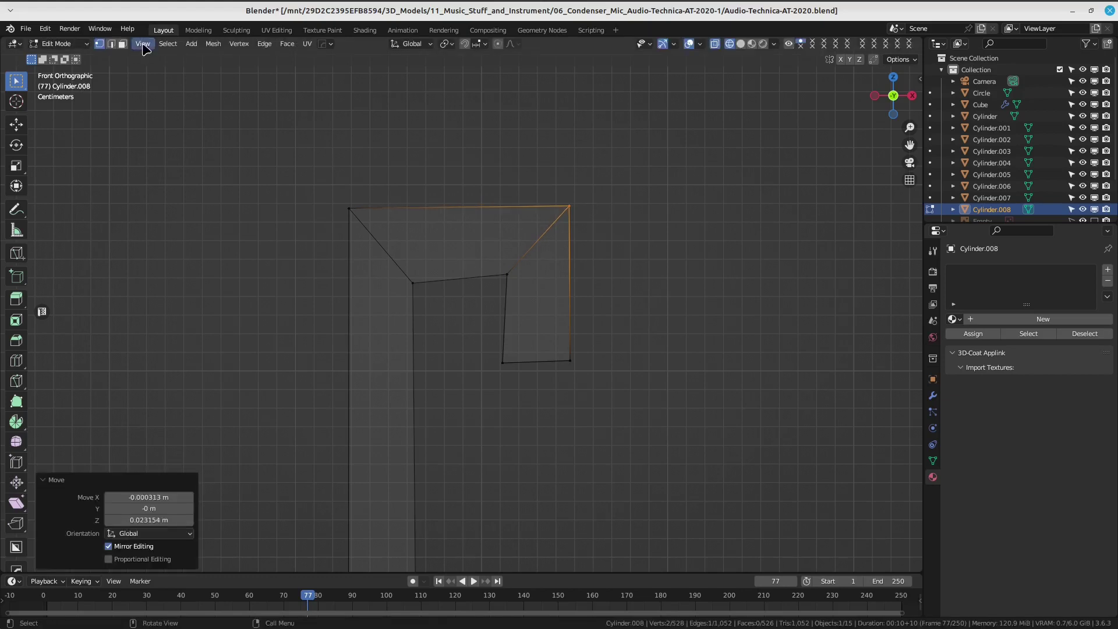
Select the diagonal corner edges in edge select mode.
click(109, 47)
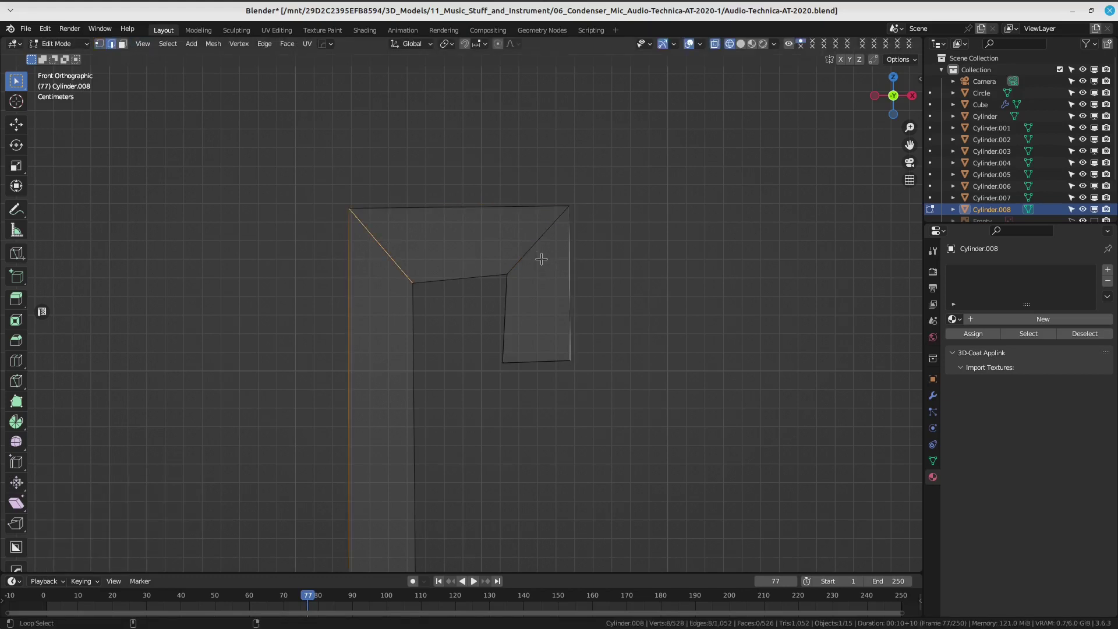
click(538, 241)
mouse_move(460, 259)
middle_down()
mouse_move(489, 297)
mouse_move(592, 320)
middle_up()
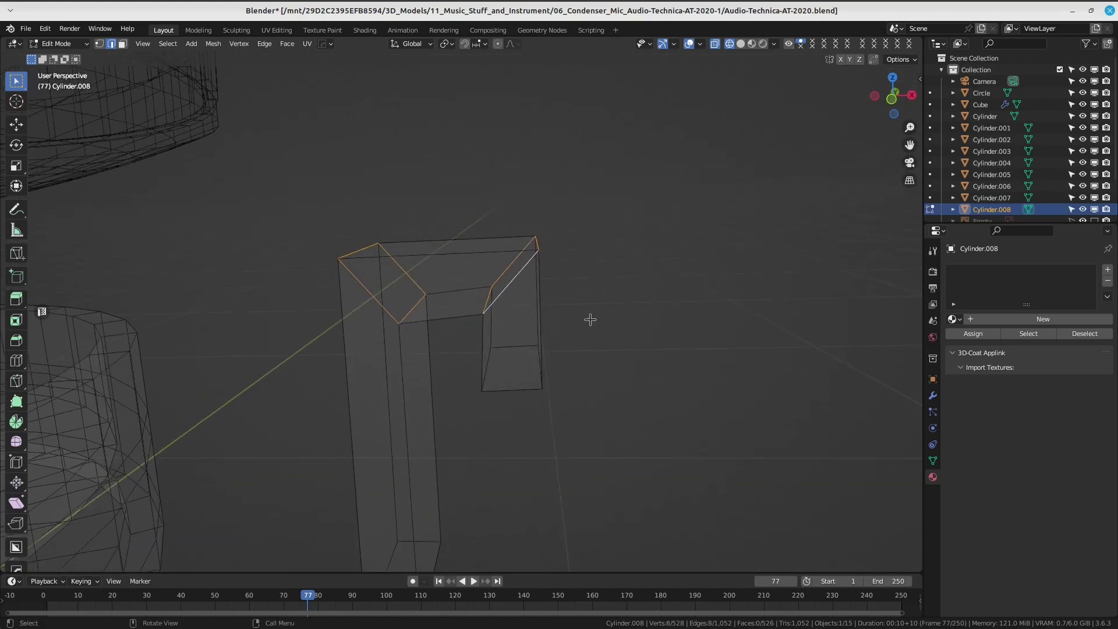
Bevel the diagonal corner edges with 5 segments and return to front view.
key(ctrl+b)
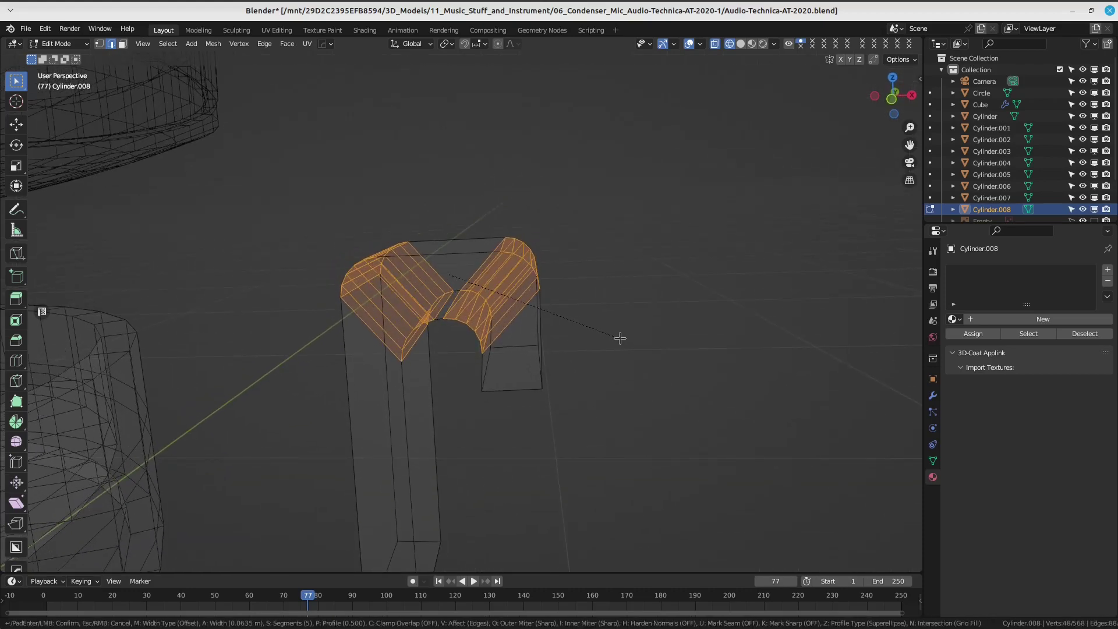
click(620, 338)
mouse_move(619, 335)
middle_down()
mouse_move(554, 177)
mouse_move(545, 301)
middle_up()
key(KP_1)
scroll(545, 298, up, 1)
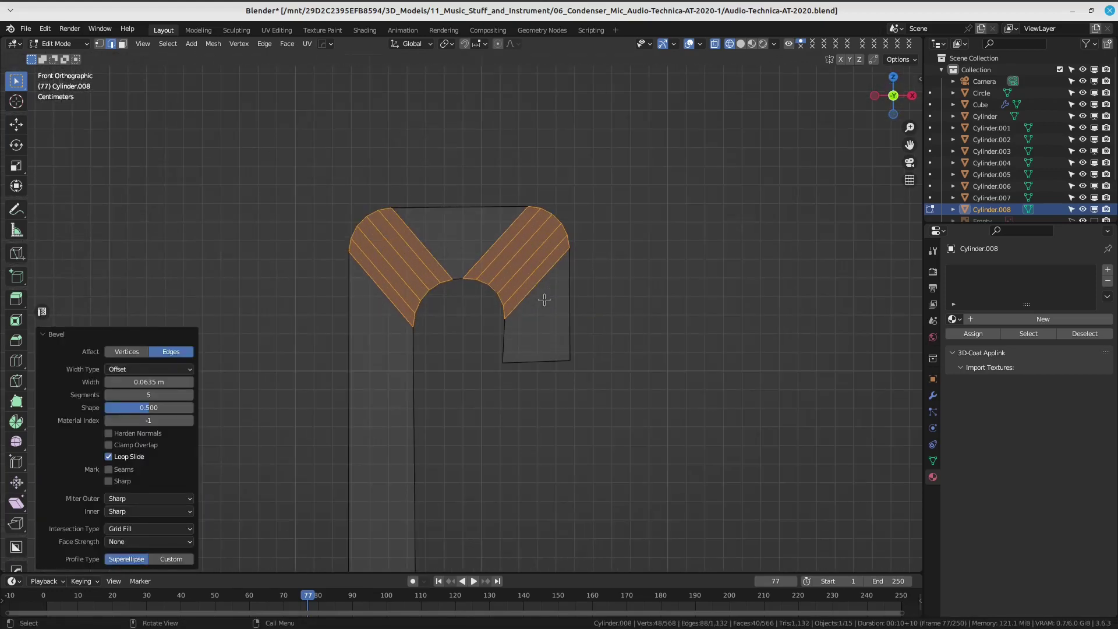
scroll(539, 268, up, 1)
Scale the outer top-right and top-left arc edges outward.
drag(517, 161, 611, 259)
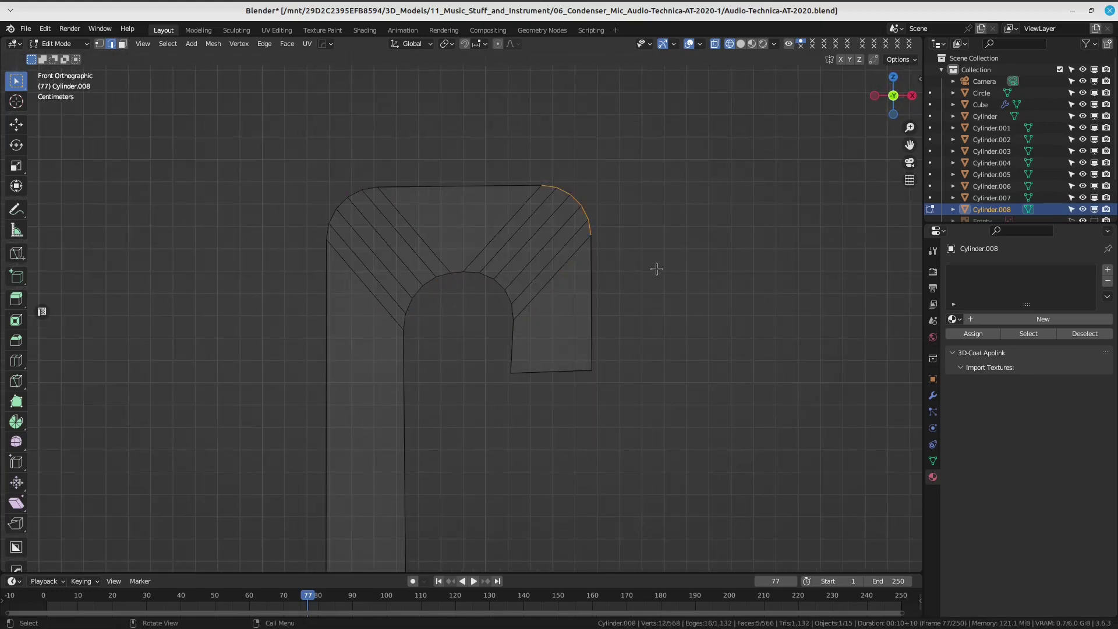
key(s)
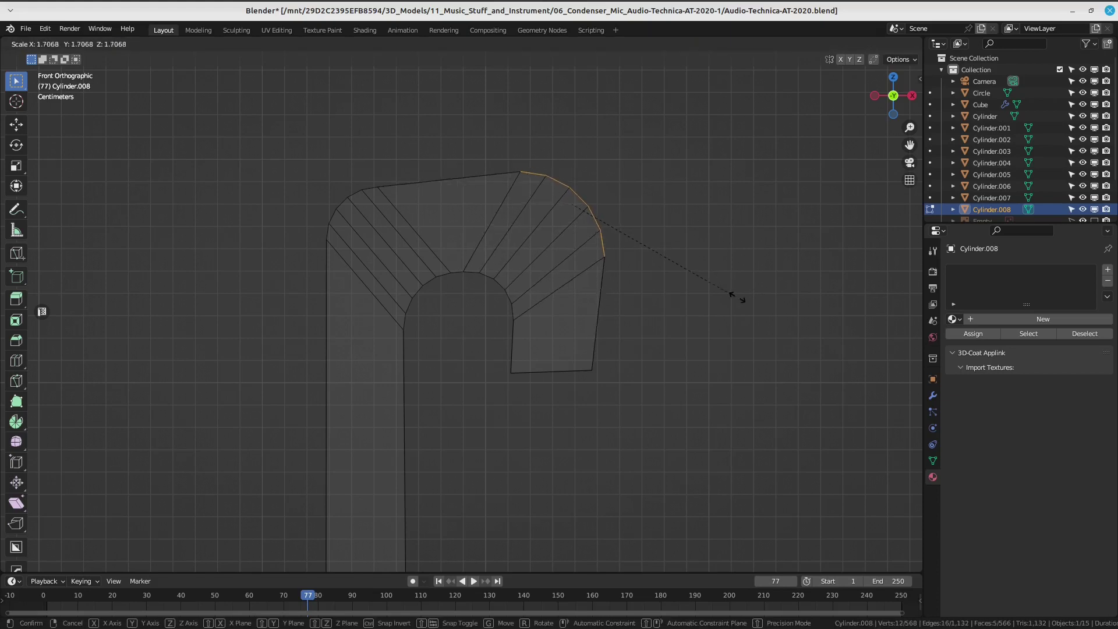
click(740, 298)
drag(265, 163, 394, 266)
key(s)
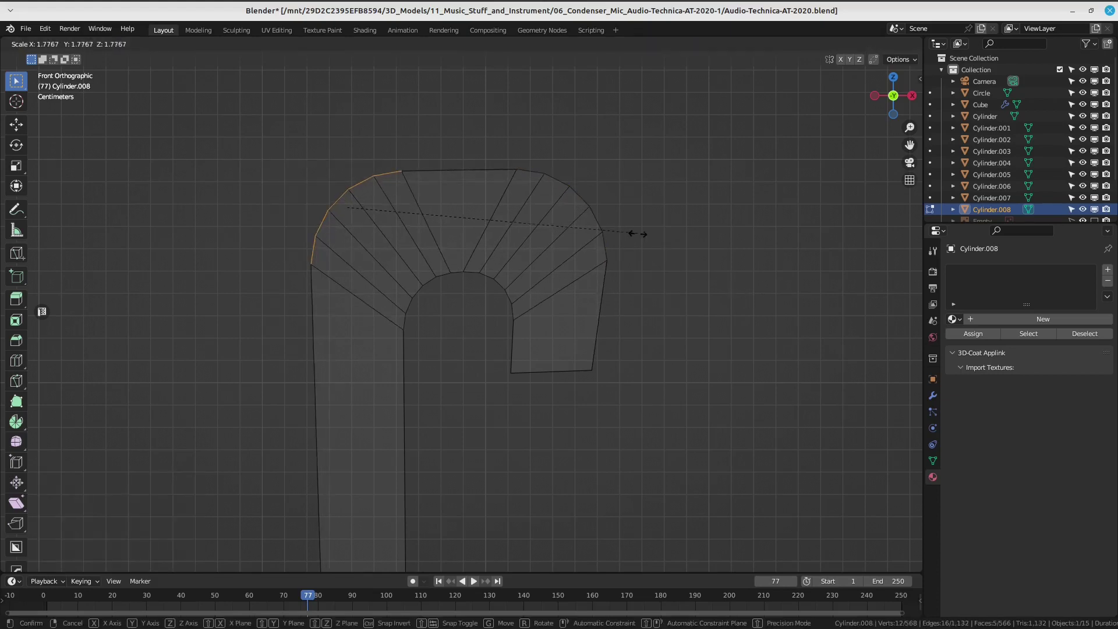
click(646, 236)
Lower the outer arc edges 0.0196 m along Z and narrow them to 0.882 along X.
alt+click(531, 175)
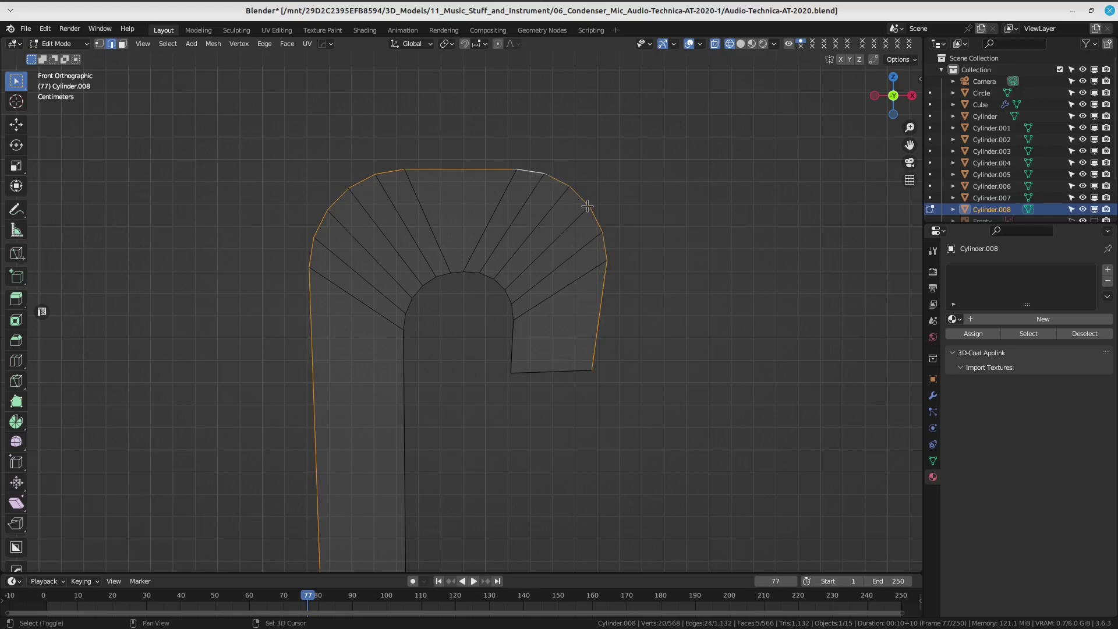
drag(289, 98, 331, 306)
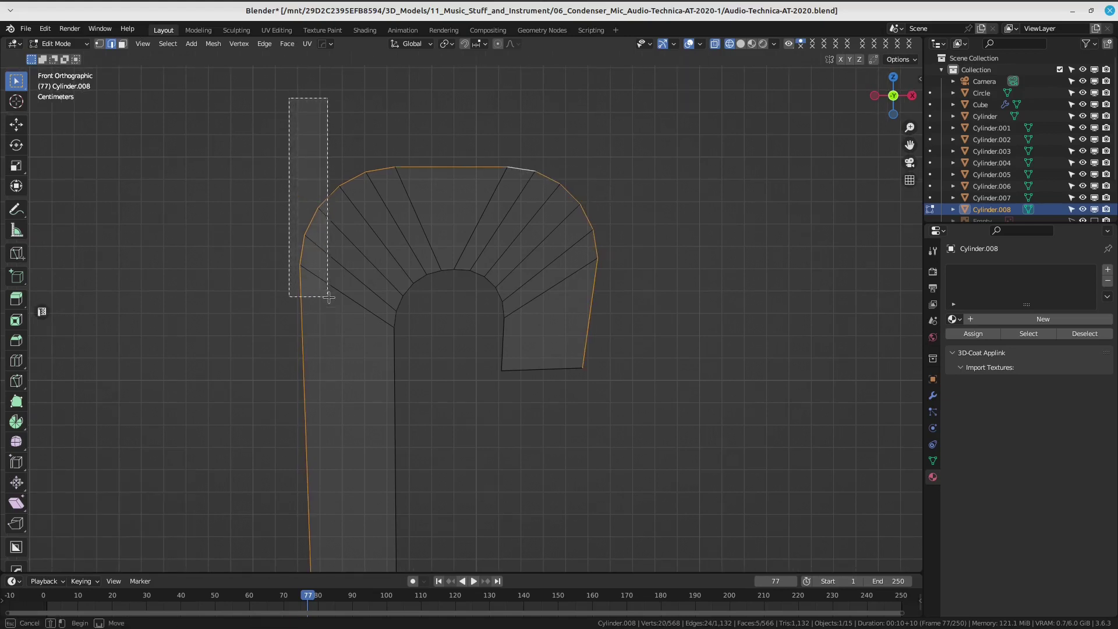
shift+drag(305, 111, 408, 226)
shift+drag(495, 130, 594, 234)
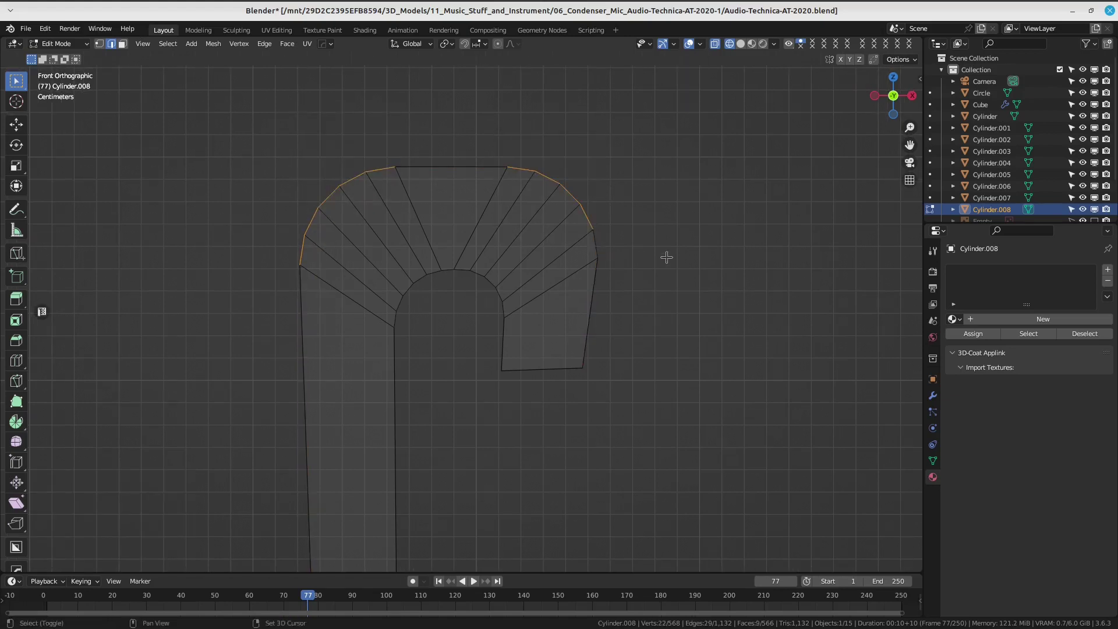
shift+drag(708, 221, 565, 290)
shift+middle_drag(649, 242, 642, 214)
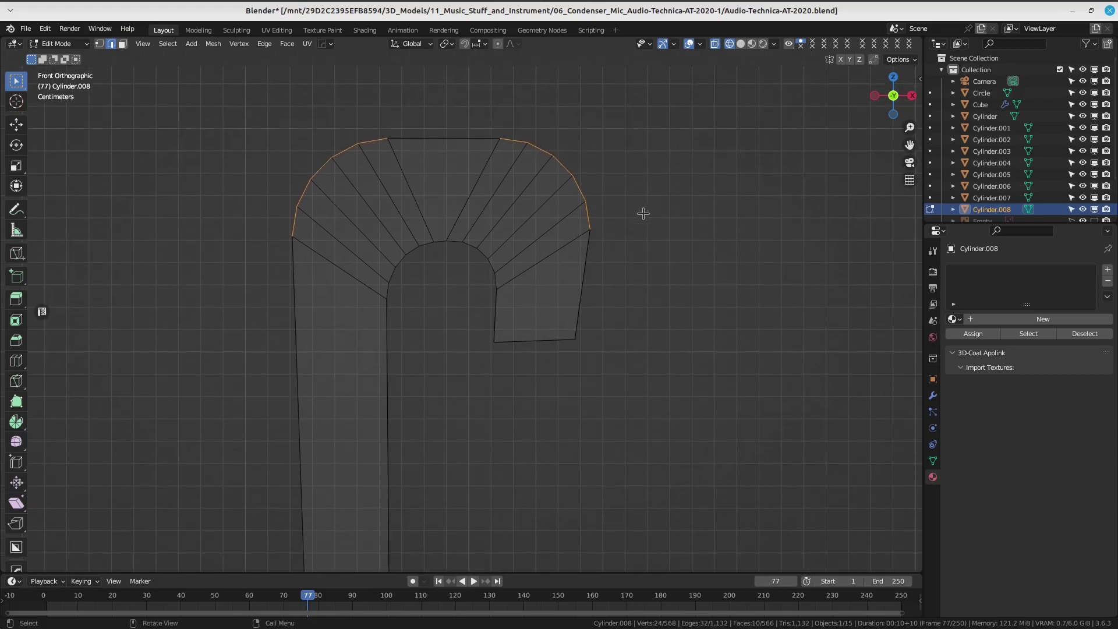
key(g)
key(z)
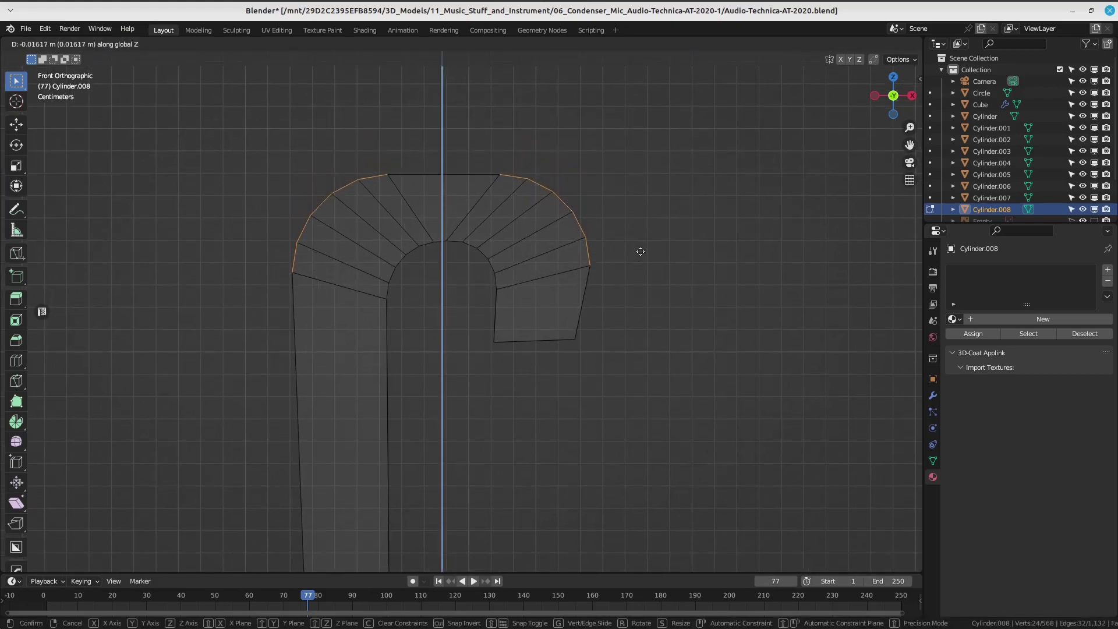
click(638, 258)
key(s)
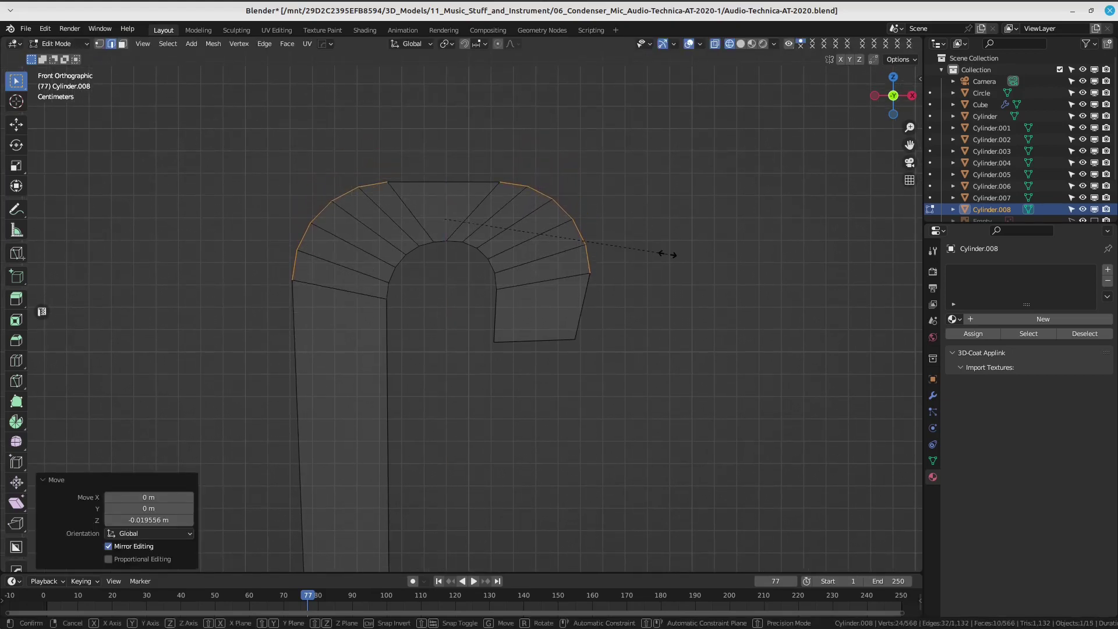
key(x)
click(639, 260)
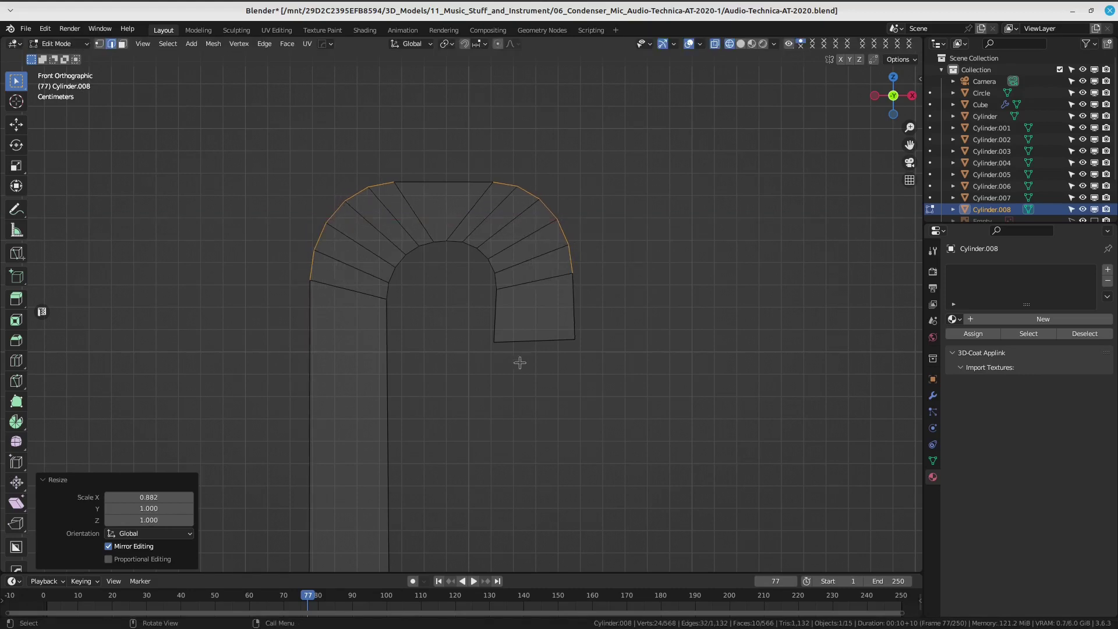
scroll(463, 349, down, 5)
Box-select the entire hooked arm mesh.
drag(466, 346, 562, 228)
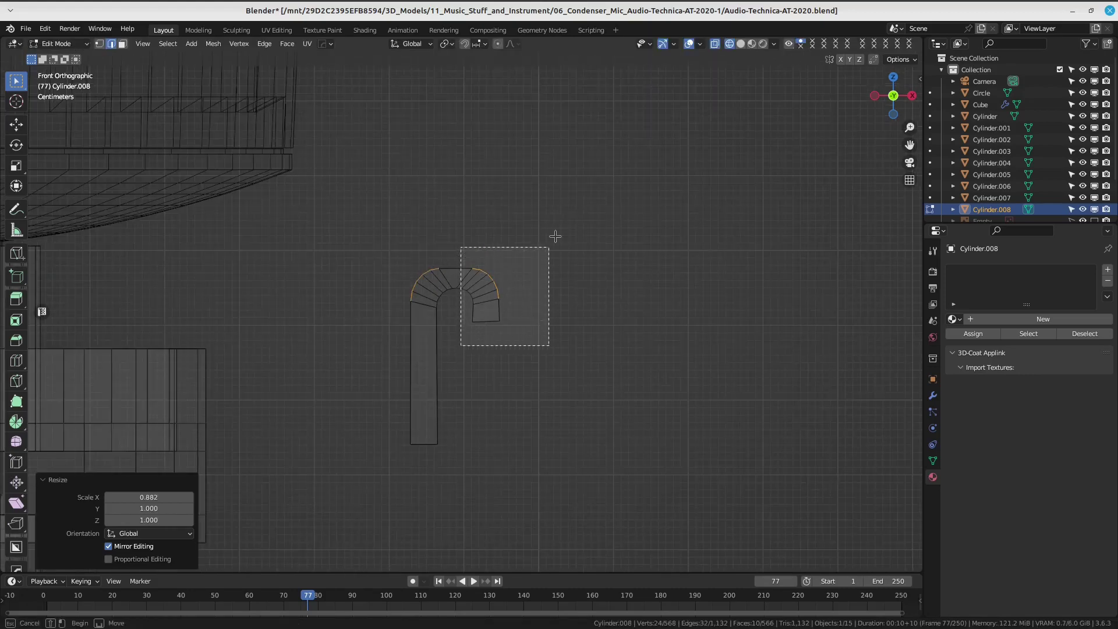
click(553, 350)
shift+middle_drag(488, 388, 492, 289)
scroll(493, 289, down, 4)
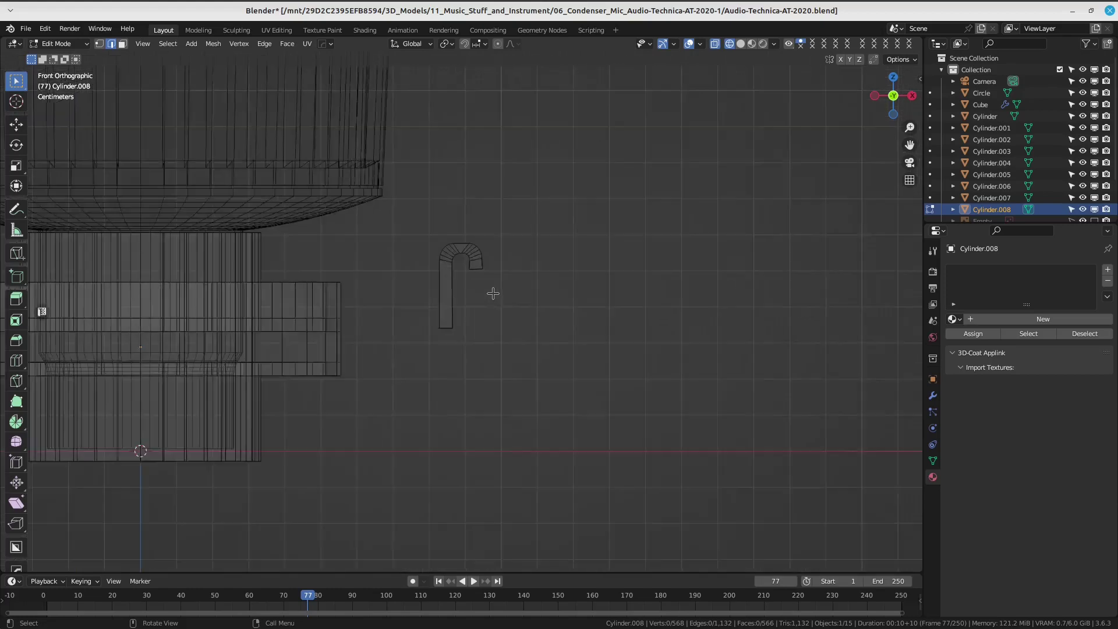
scroll(494, 287, up, 1)
scroll(506, 320, up, 4)
scroll(500, 222, up, 1)
scroll(466, 312, up, 2)
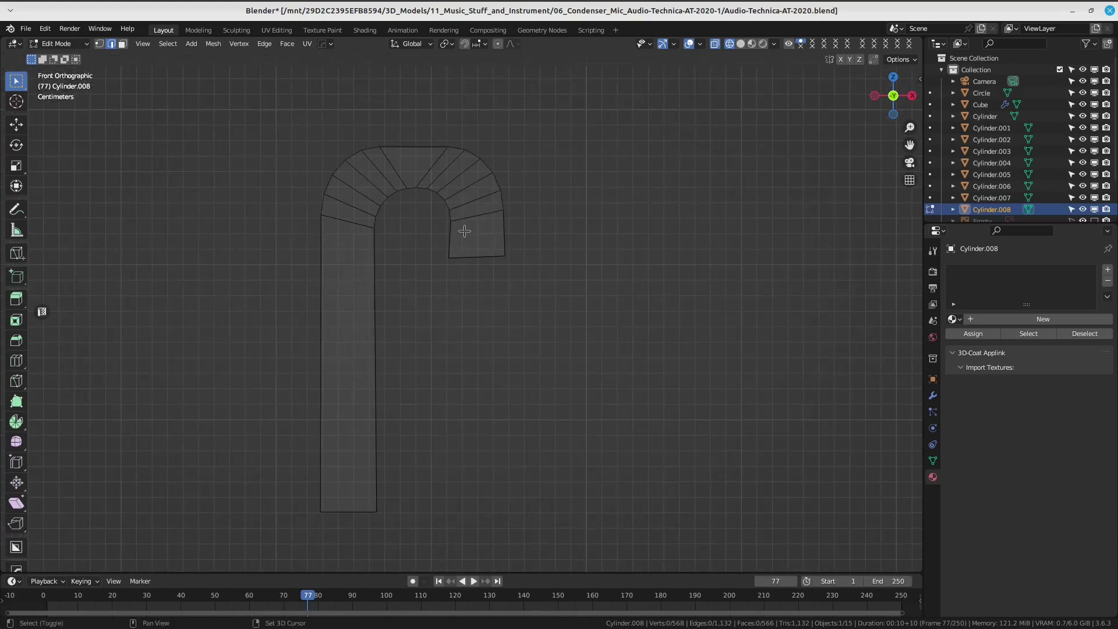
scroll(424, 304, down, 2)
scroll(409, 284, down, 1)
drag(294, 137, 559, 443)
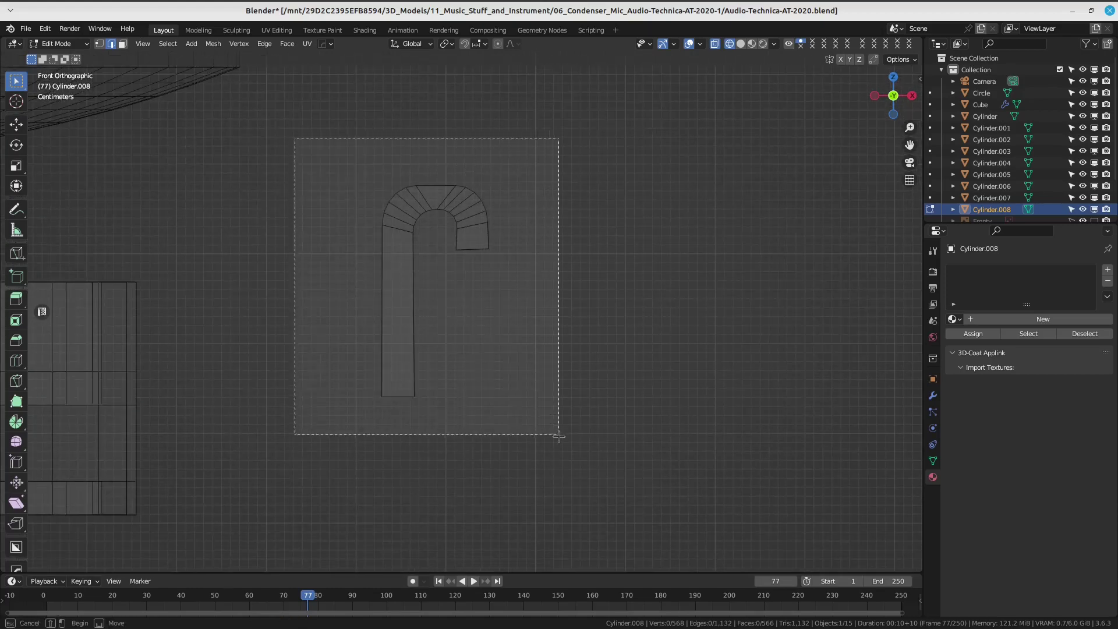
Duplicate the hooked arm in place and mirror the copy along Z.
key(shift+d)
key(Escape)
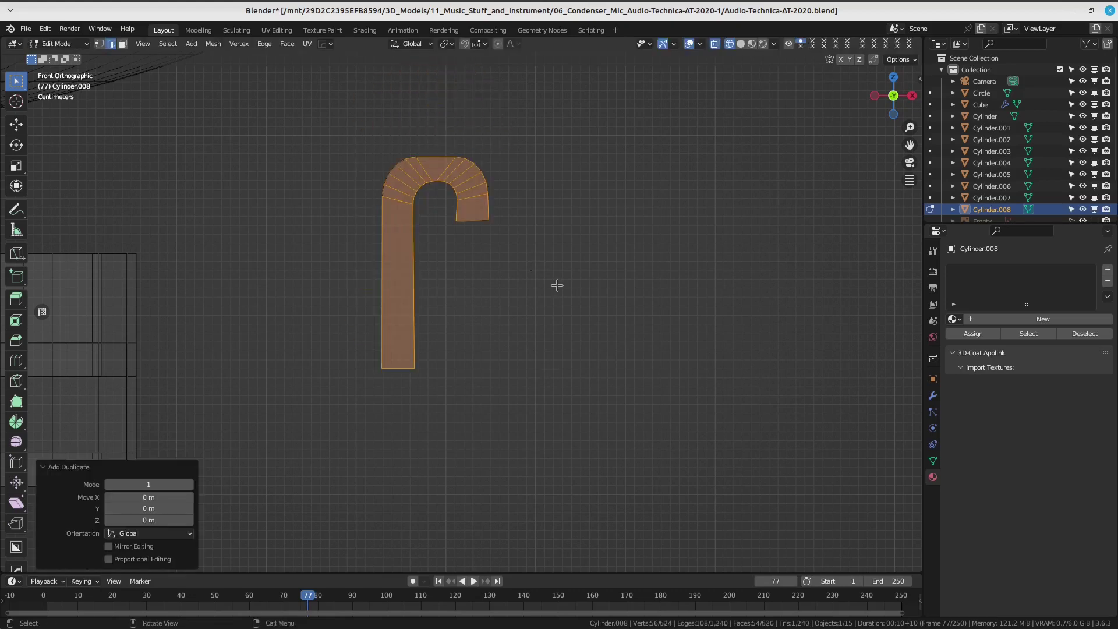
key(ctrl+m)
key(z)
key(Return)
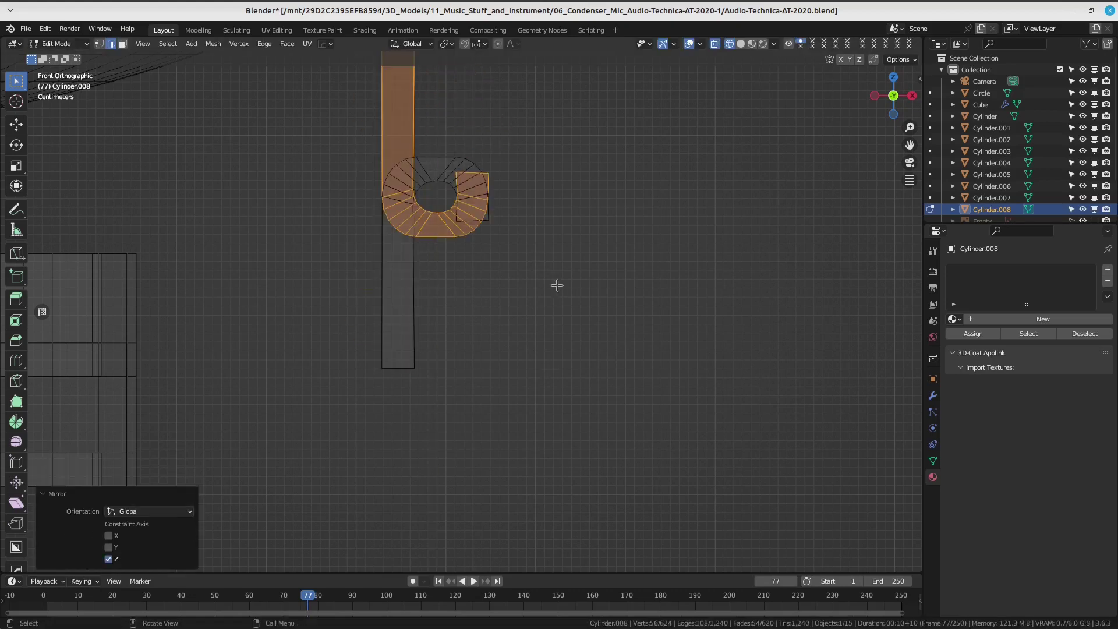
Move the mirrored copy down 0.382 m so it meets the original end to end.
key(g)
key(x)
key(z)
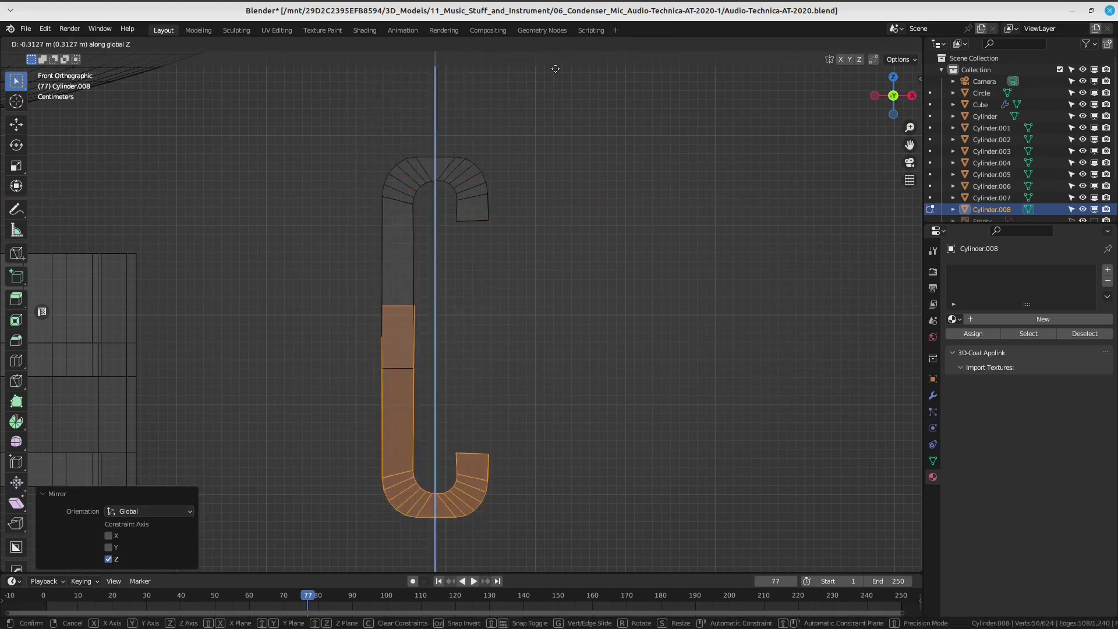
click(570, 118)
scroll(494, 247, up, 1)
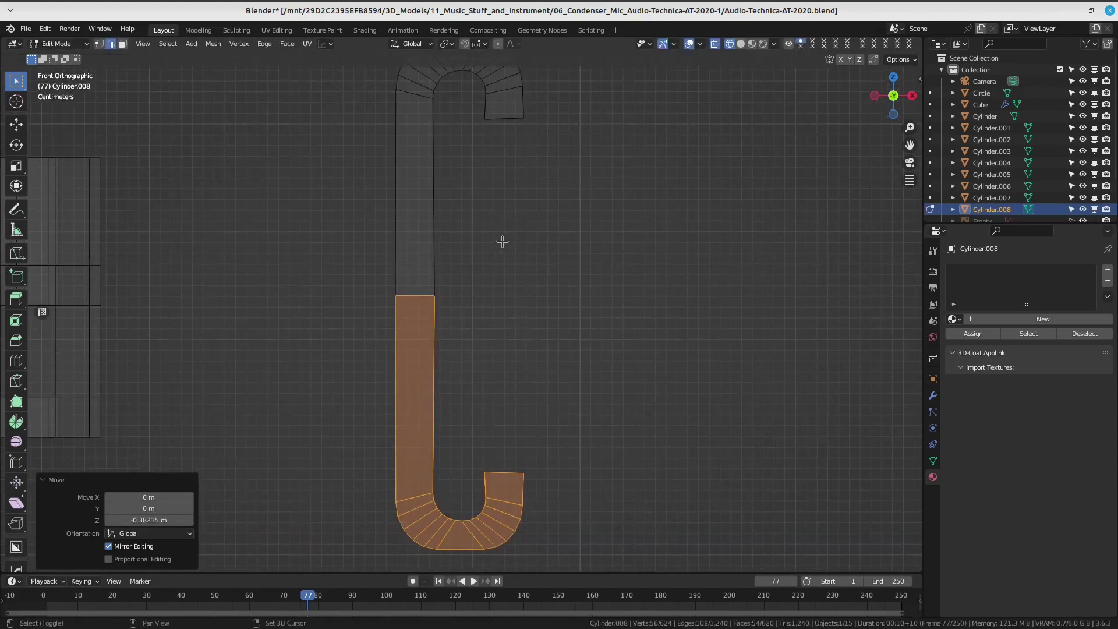
scroll(502, 242, up, 5)
scroll(512, 303, up, 2)
key(g)
key(z)
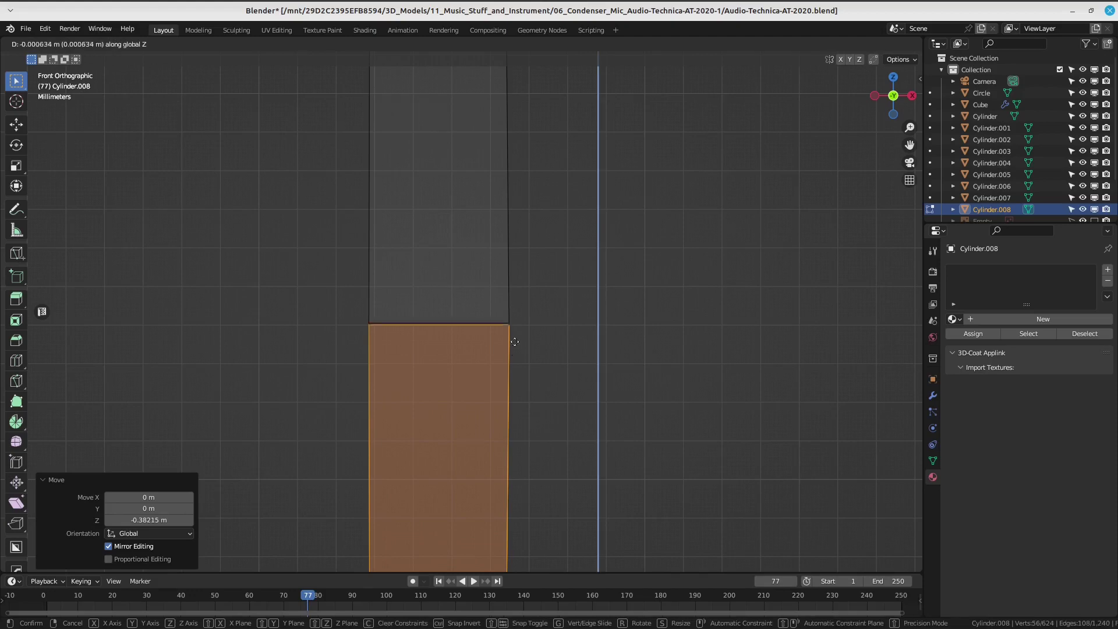
click(530, 315)
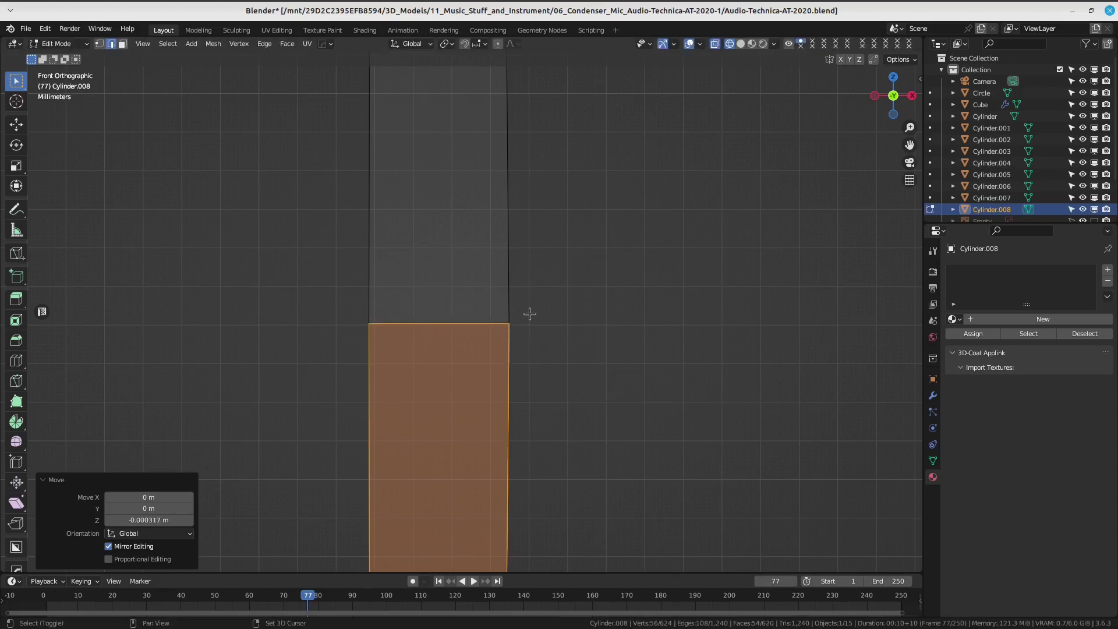
scroll(518, 322, down, 3)
Switch to wireframe shading and orbit to line up the joint between the pieces.
key(z)
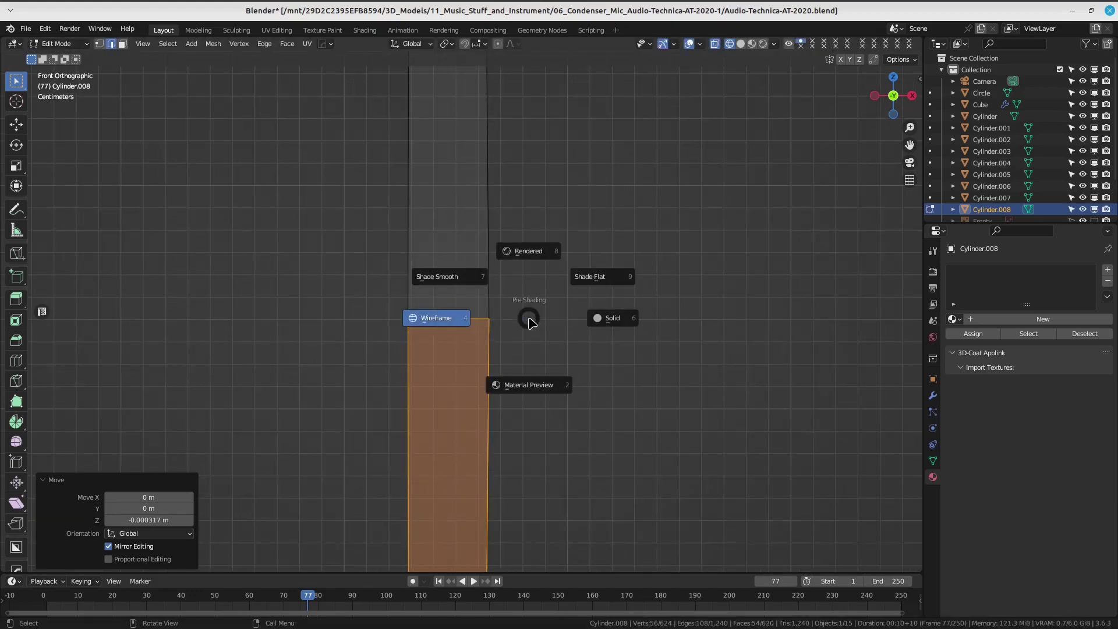
click(606, 324)
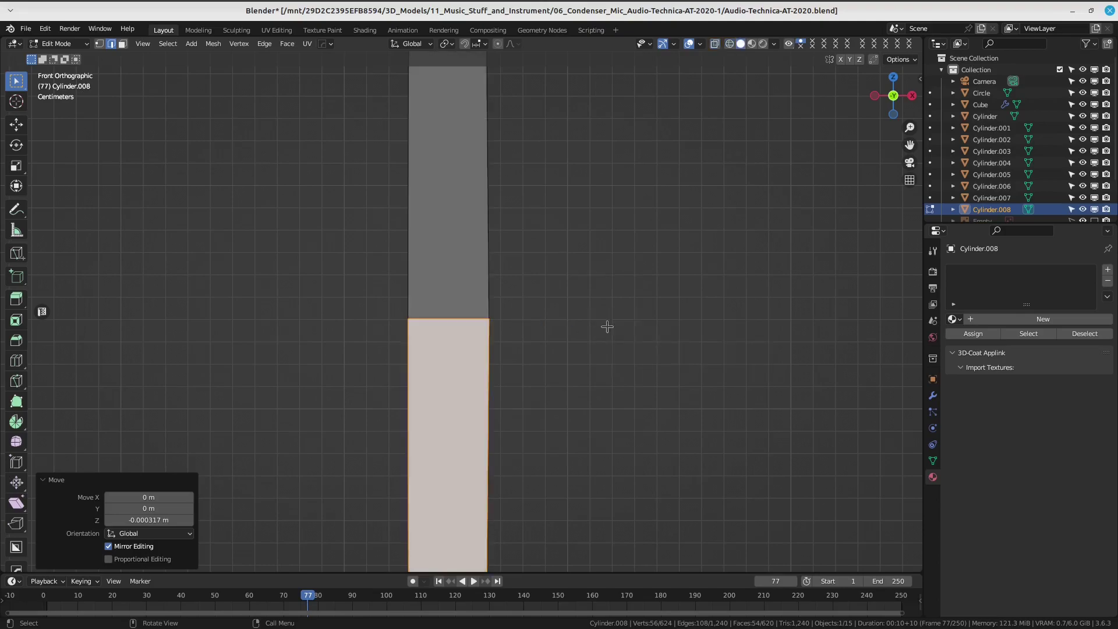
mouse_move(606, 327)
middle_down()
mouse_move(402, 329)
mouse_move(594, 252)
mouse_move(606, 270)
mouse_move(527, 369)
mouse_move(311, 292)
mouse_move(489, 370)
mouse_move(349, 326)
mouse_move(454, 321)
mouse_move(539, 294)
mouse_move(531, 325)
middle_up()
key(shift+z)
scroll(373, 344, up, 3)
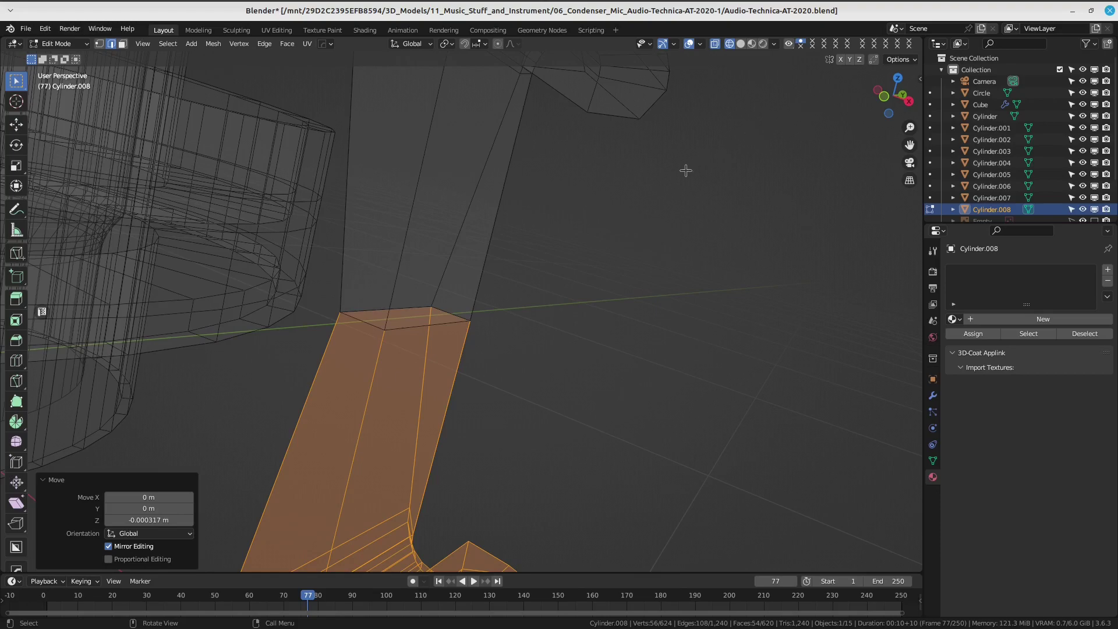
mouse_move(686, 171)
middle_down()
mouse_move(724, 175)
mouse_move(569, 280)
mouse_move(605, 318)
mouse_move(595, 325)
middle_up()
drag(363, 190, 570, 346)
mouse_move(573, 328)
middle_down()
mouse_move(587, 257)
mouse_move(557, 313)
middle_up()
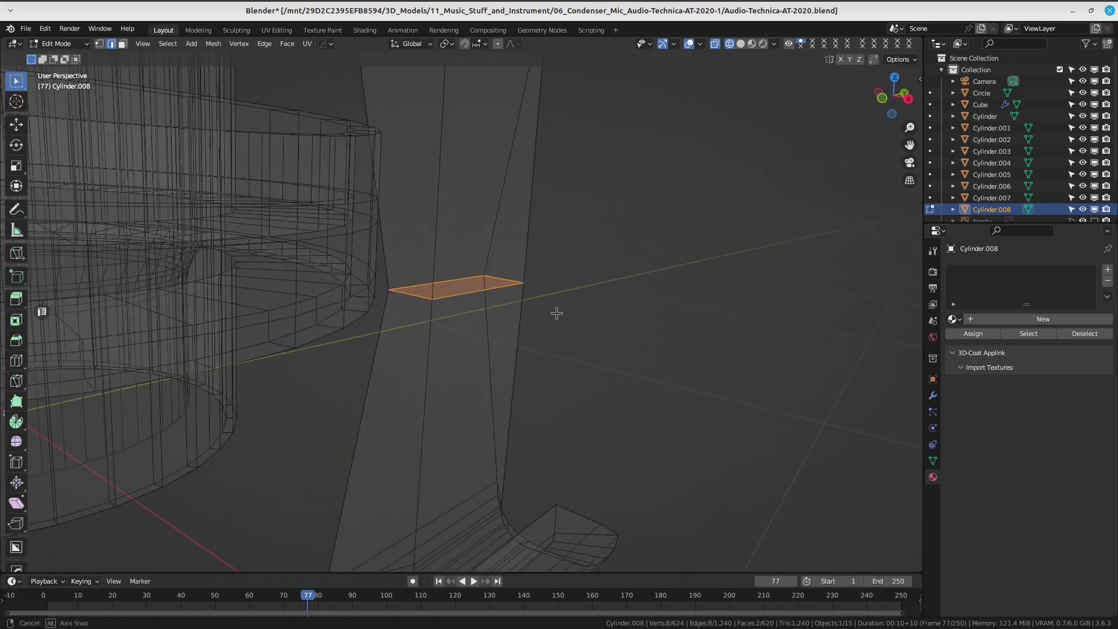
Select the joint vertices and merge them by distance at 0.0901 m.
click(99, 43)
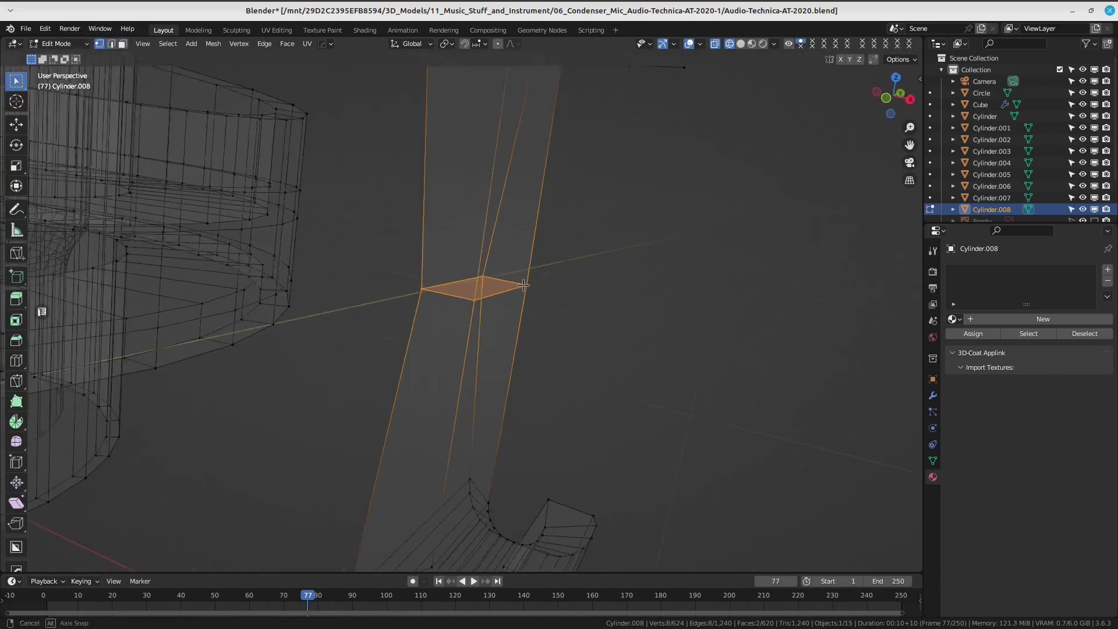
middle_drag(436, 277, 374, 205)
drag(374, 205, 571, 353)
middle_drag(571, 240, 523, 276)
key(m)
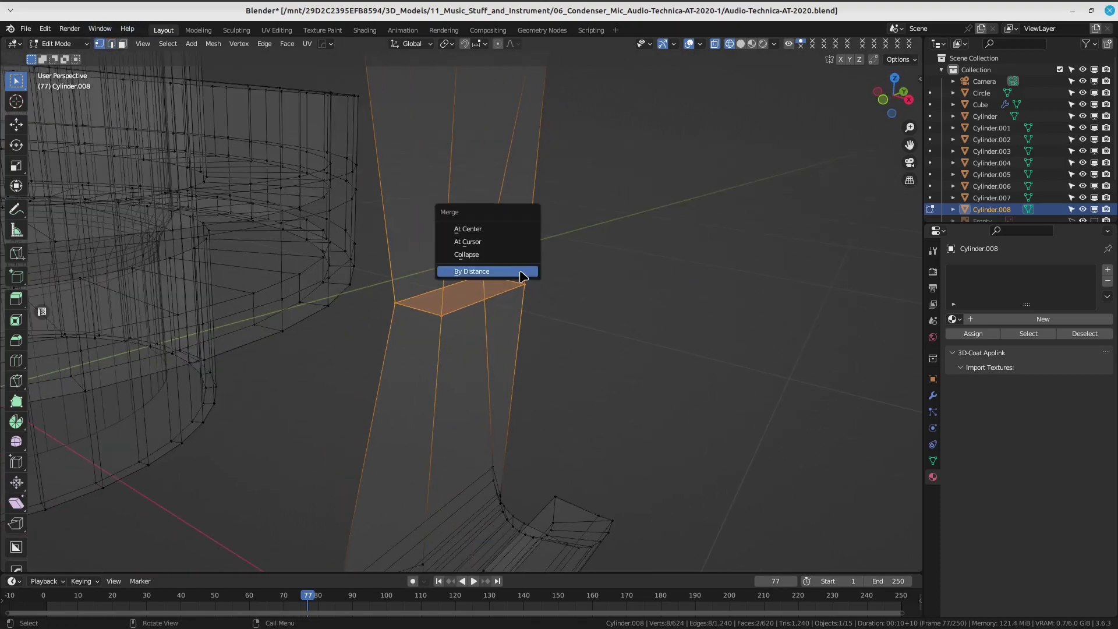
click(522, 276)
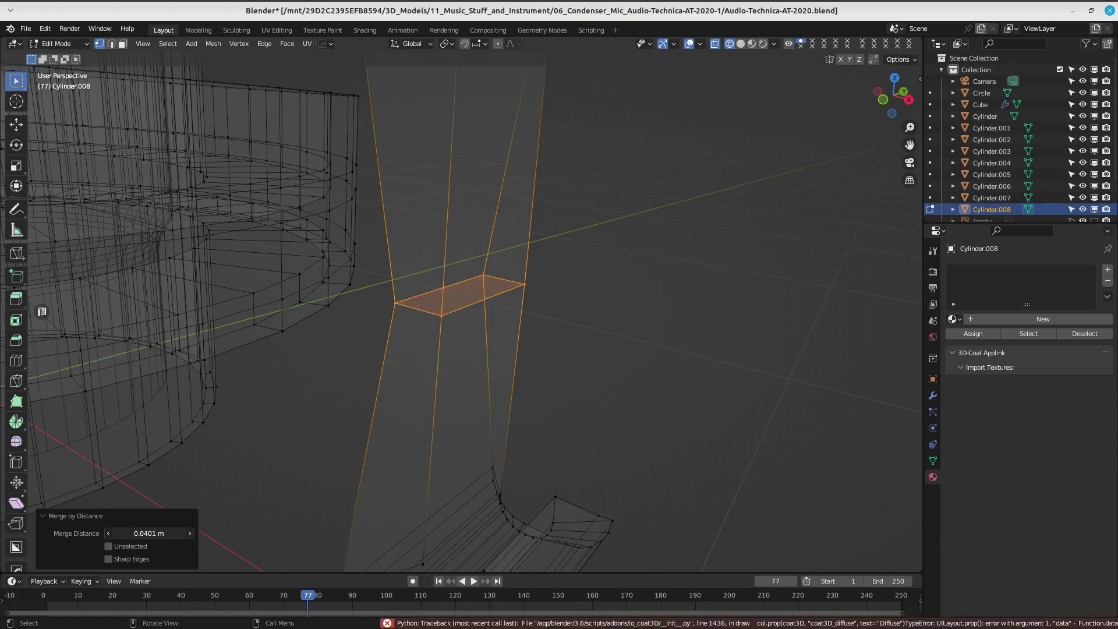
mouse_move(148, 533)
mouse_down()
mouse_move(174, 533)
mouse_move(134, 533)
mouse_move(160, 533)
mouse_move(149, 533)
mouse_up()
mouse_move(513, 317)
middle_down()
mouse_move(477, 332)
mouse_move(563, 327)
mouse_move(467, 338)
mouse_move(541, 250)
mouse_move(551, 349)
mouse_move(582, 299)
mouse_move(536, 349)
mouse_move(591, 379)
mouse_move(591, 424)
middle_up()
click(536, 345)
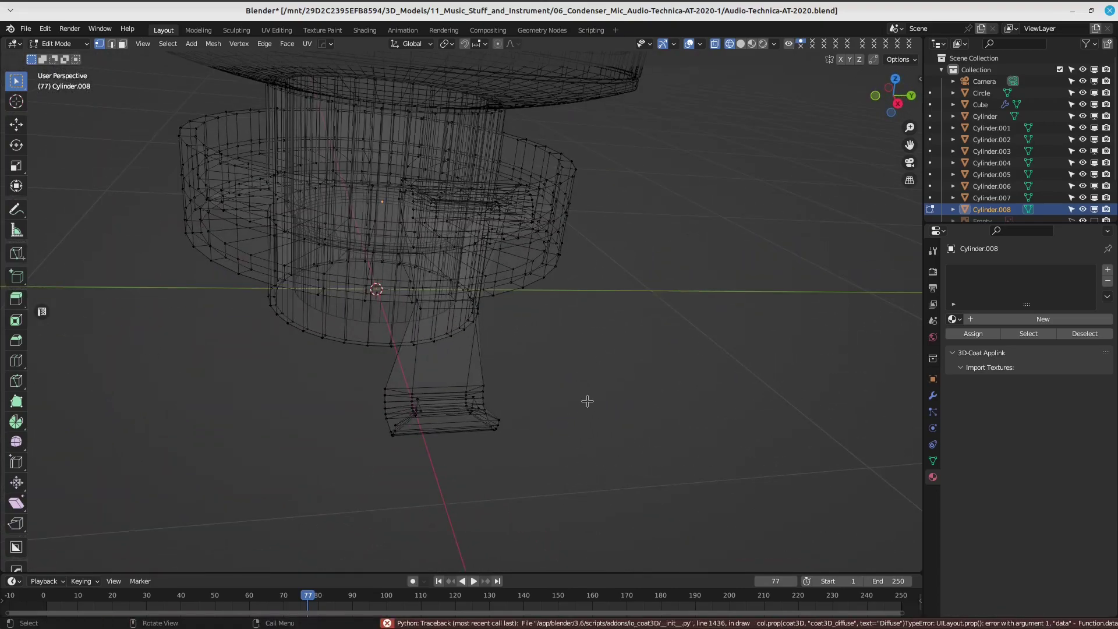
In side view, flatten the selected part of the small cylinder to zero along Y.
key(KP_3)
scroll(589, 395, down, 3)
mouse_move(562, 380)
shift+middle_down()
mouse_move(514, 307)
mouse_move(582, 407)
mouse_move(561, 292)
mouse_move(394, 394)
mouse_move(548, 416)
shift+middle_up()
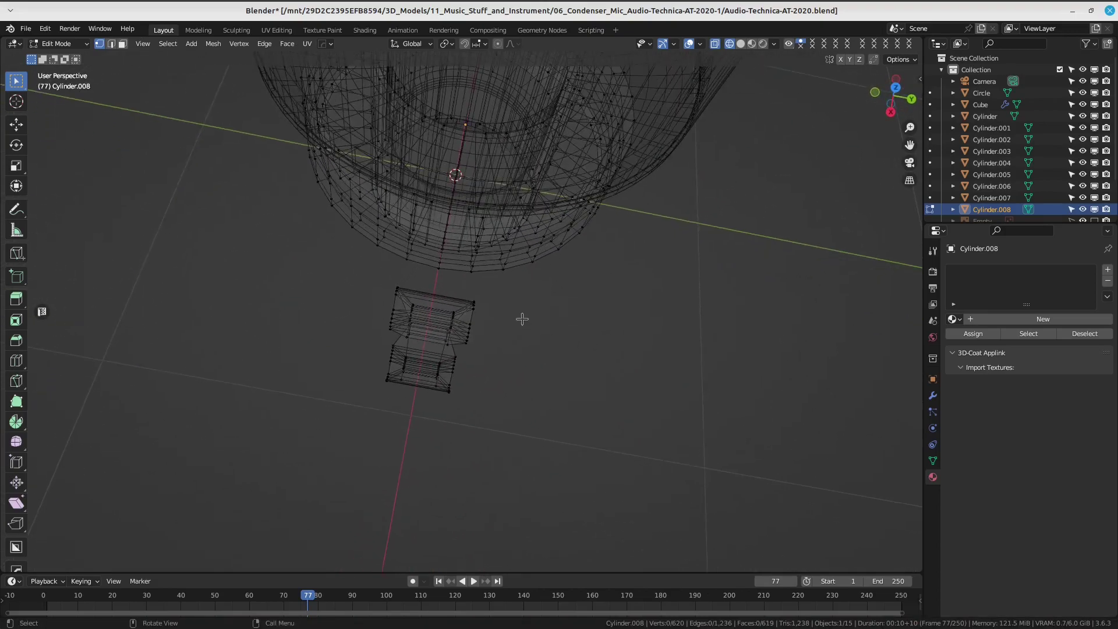
drag(516, 291, 427, 445)
mouse_move(560, 428)
middle_down()
mouse_move(577, 348)
mouse_move(545, 356)
mouse_move(553, 365)
middle_up()
key(s)
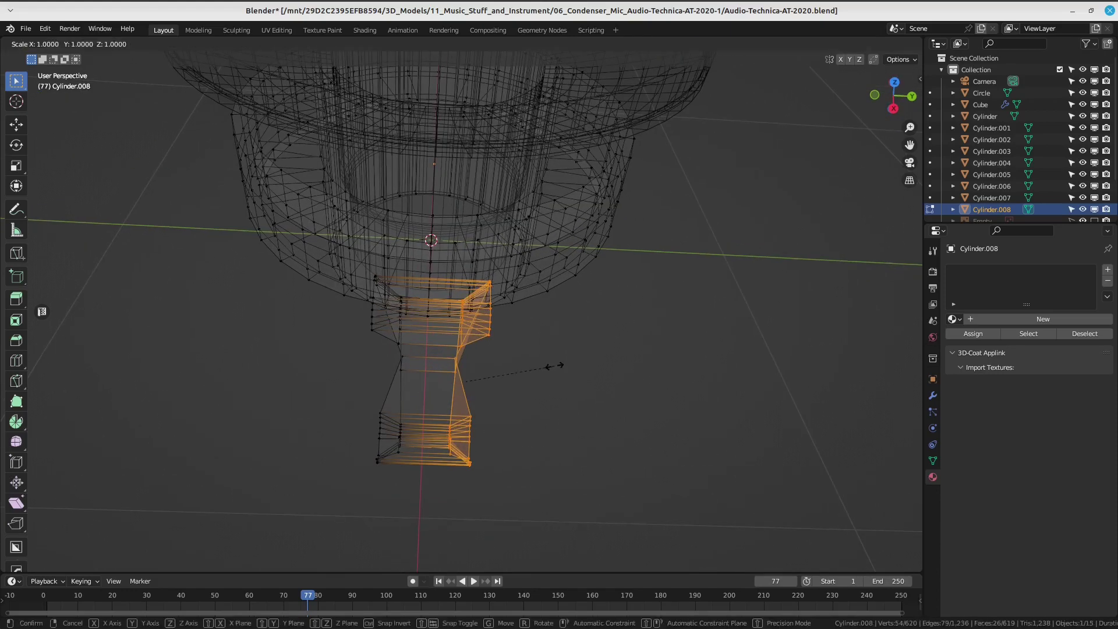
key(y)
key(0)
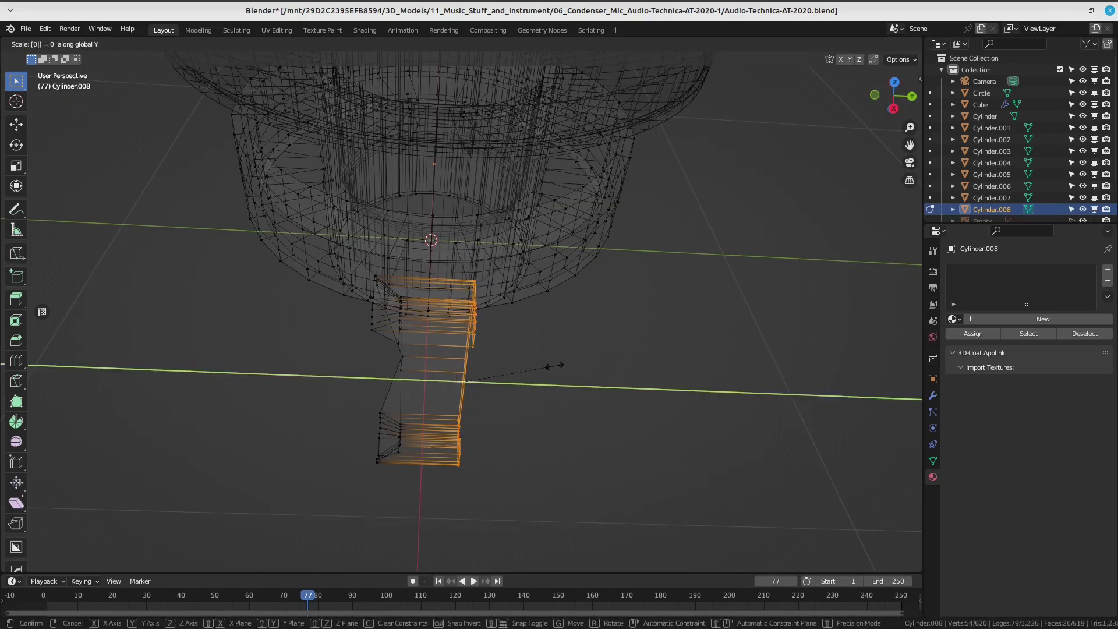
key(Return)
Flatten the left part of the small cylinder to zero along Y as well.
mouse_move(552, 367)
middle_down()
mouse_move(468, 403)
mouse_move(460, 396)
middle_up()
drag(339, 276, 428, 430)
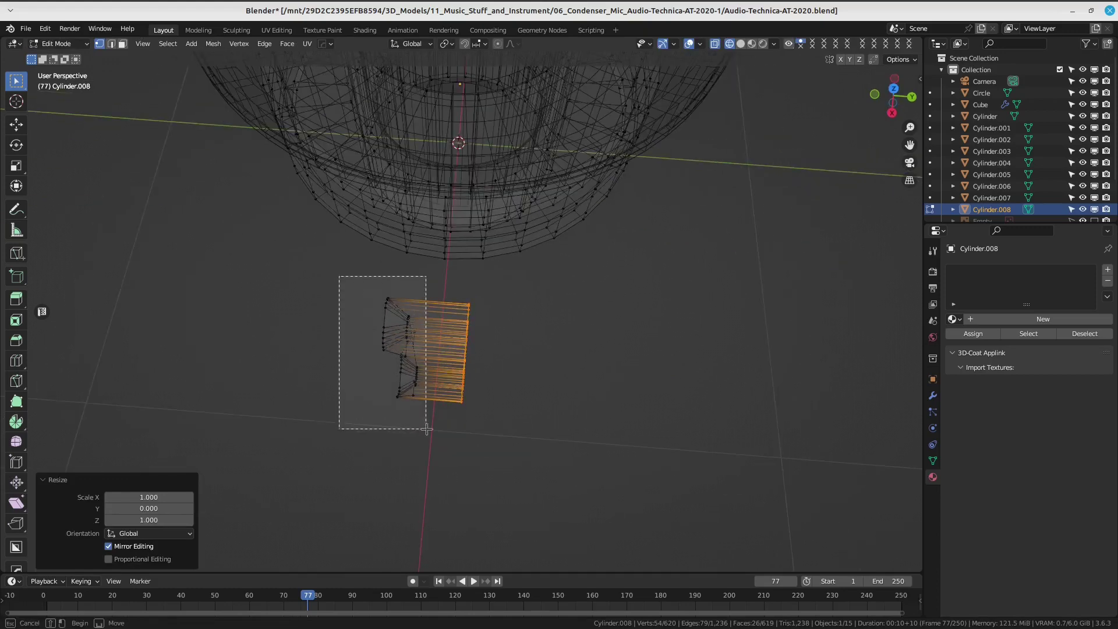
key(s)
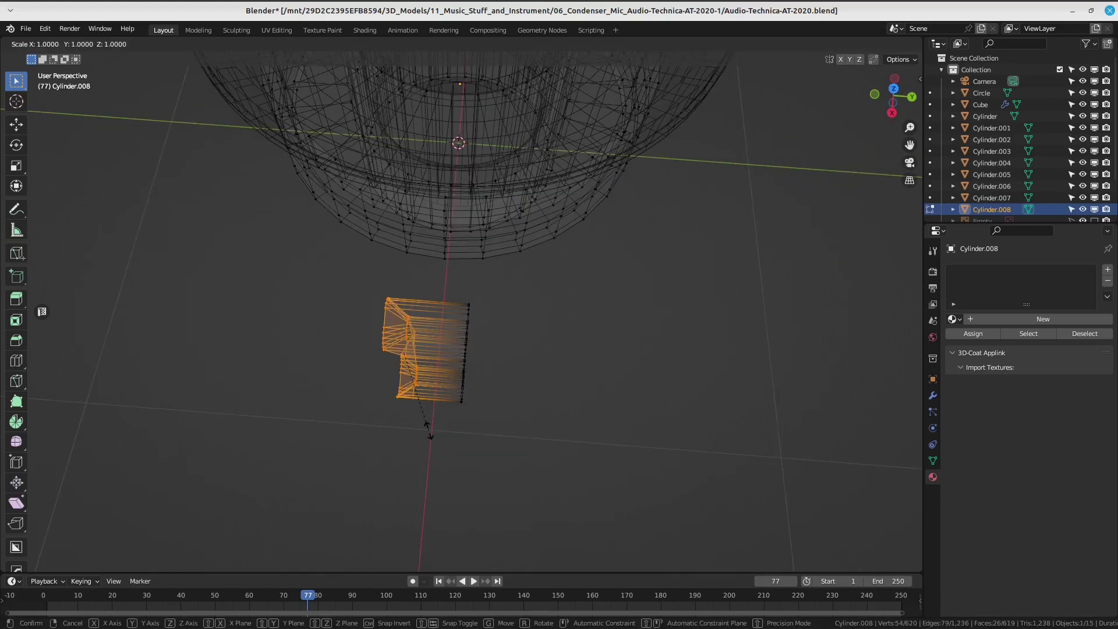
key(y)
key(0)
key(Return)
Scale the whole small piece to 0.193 along global Y, then exit Edit Mode.
mouse_move(430, 431)
middle_down()
mouse_move(456, 361)
mouse_move(408, 315)
middle_up()
drag(378, 293, 554, 463)
mouse_move(554, 463)
middle_down()
mouse_move(551, 368)
mouse_move(619, 399)
middle_up()
key(s)
key(y)
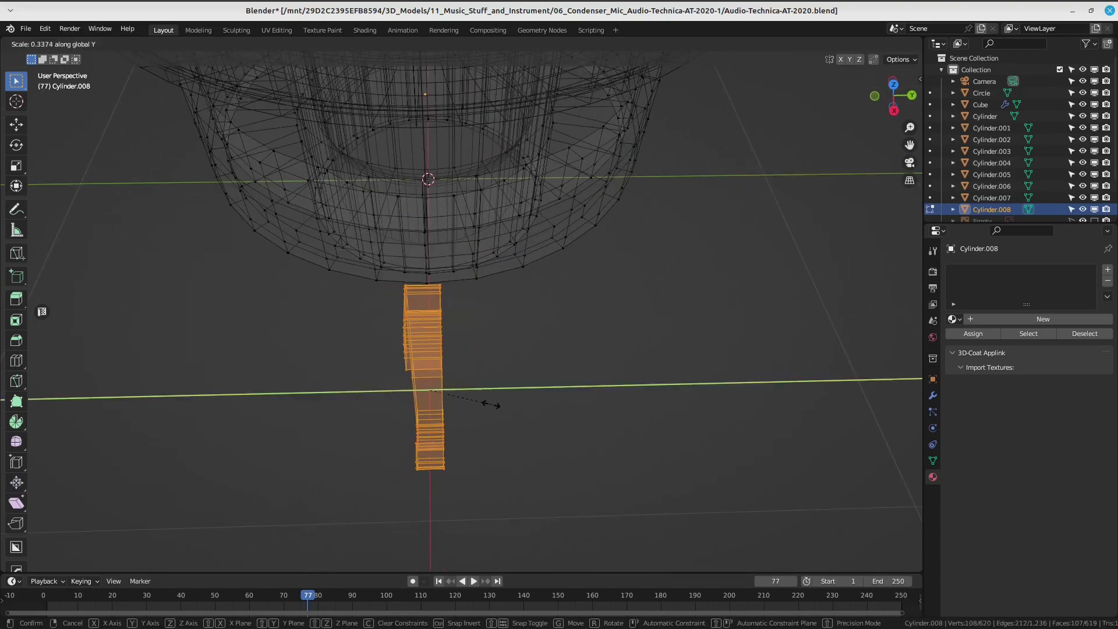
click(461, 394)
mouse_move(462, 394)
middle_down()
mouse_move(387, 392)
mouse_move(520, 323)
mouse_move(484, 342)
middle_up()
key(Tab)
key(Tab)
Return to Object Mode and switch back to solid shading.
middle_drag(429, 316, 532, 315)
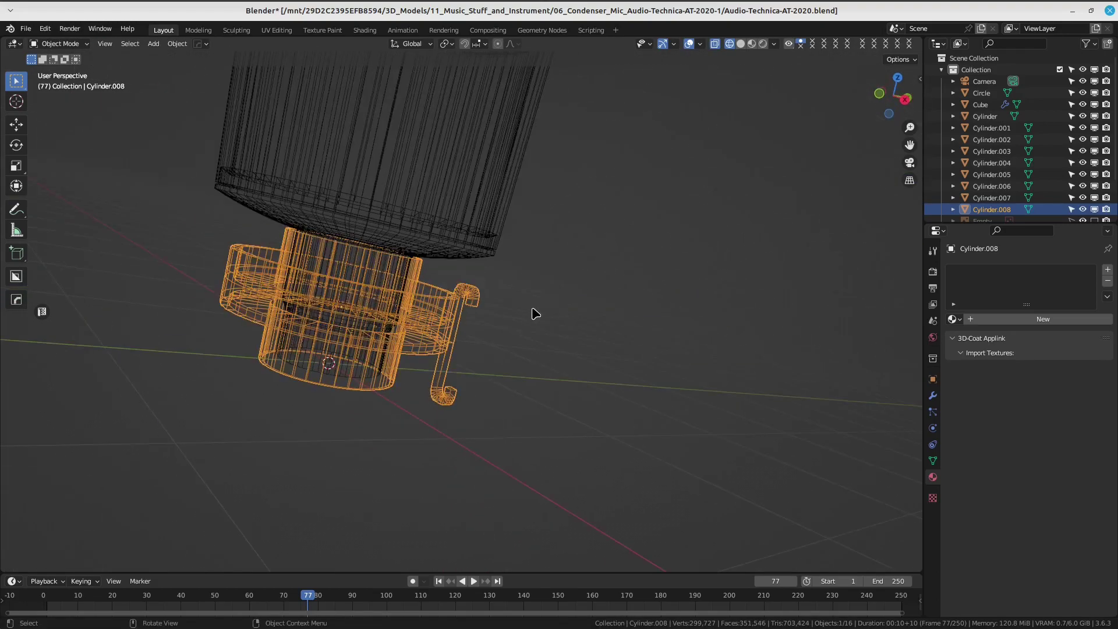
key(shift+z)
mouse_move(620, 274)
middle_down()
mouse_move(469, 182)
mouse_move(491, 367)
mouse_move(531, 295)
mouse_move(697, 348)
mouse_move(537, 327)
middle_up()
scroll(732, 332, down, 2)
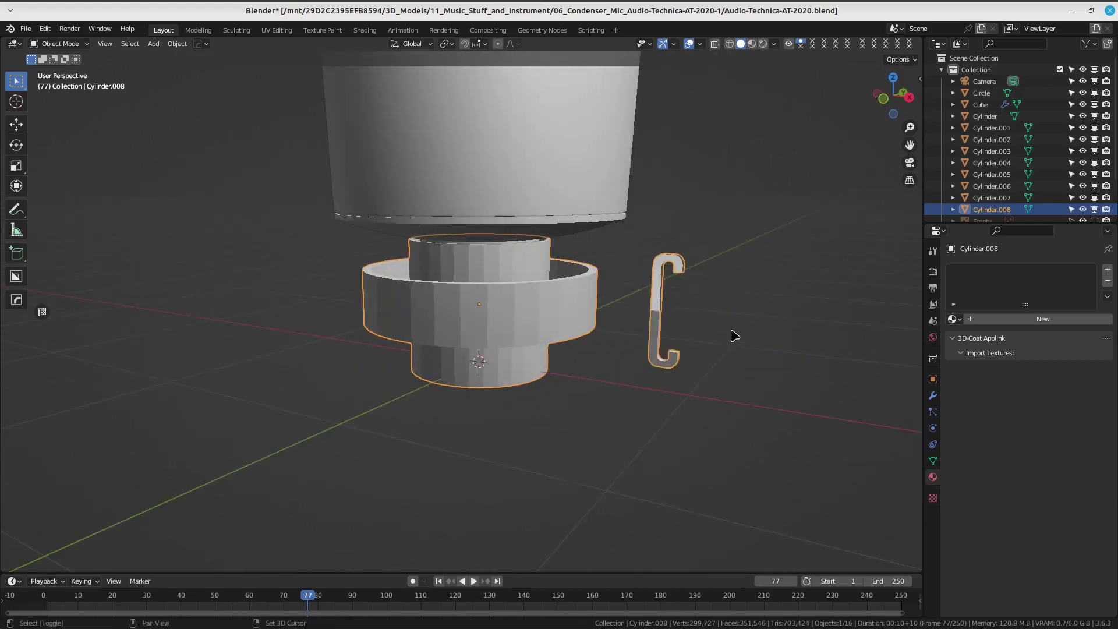
scroll(545, 324, up, 3)
Recalculate the hook's normals outside in Edit Mode and snap to a side view.
key(Tab)
click(456, 331)
middle_drag(456, 331, 538, 327)
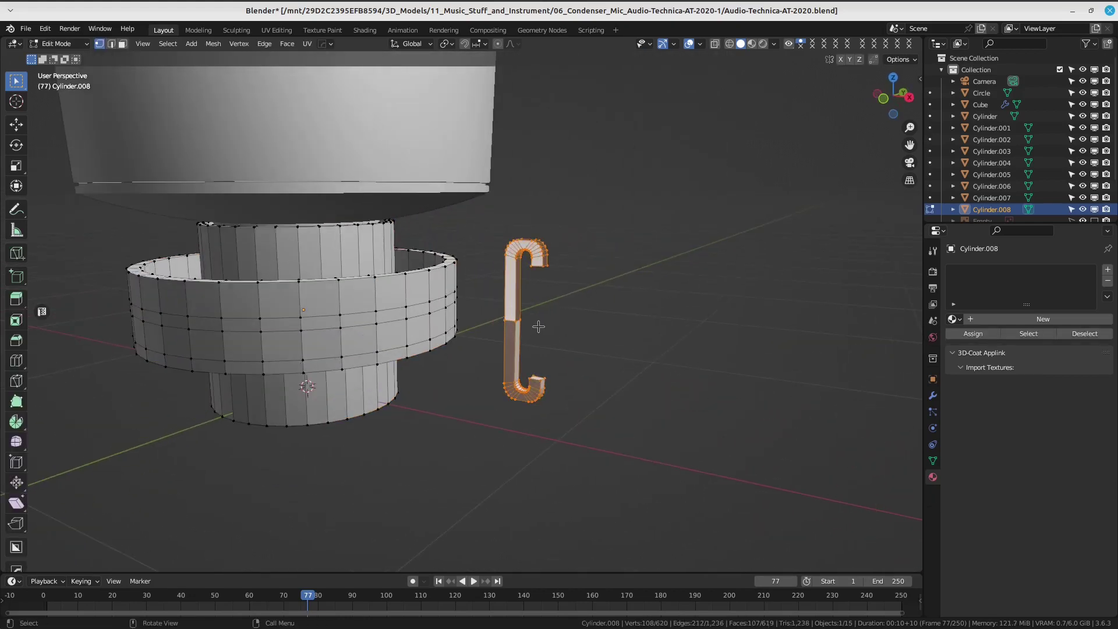
key(alt+n)
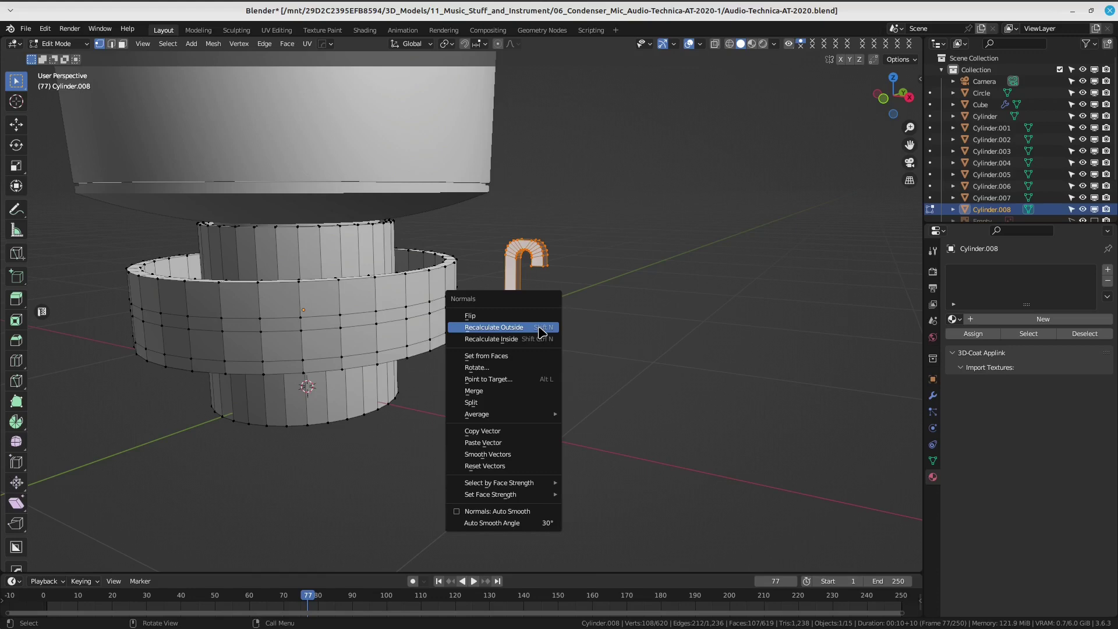
click(542, 330)
key(grave)
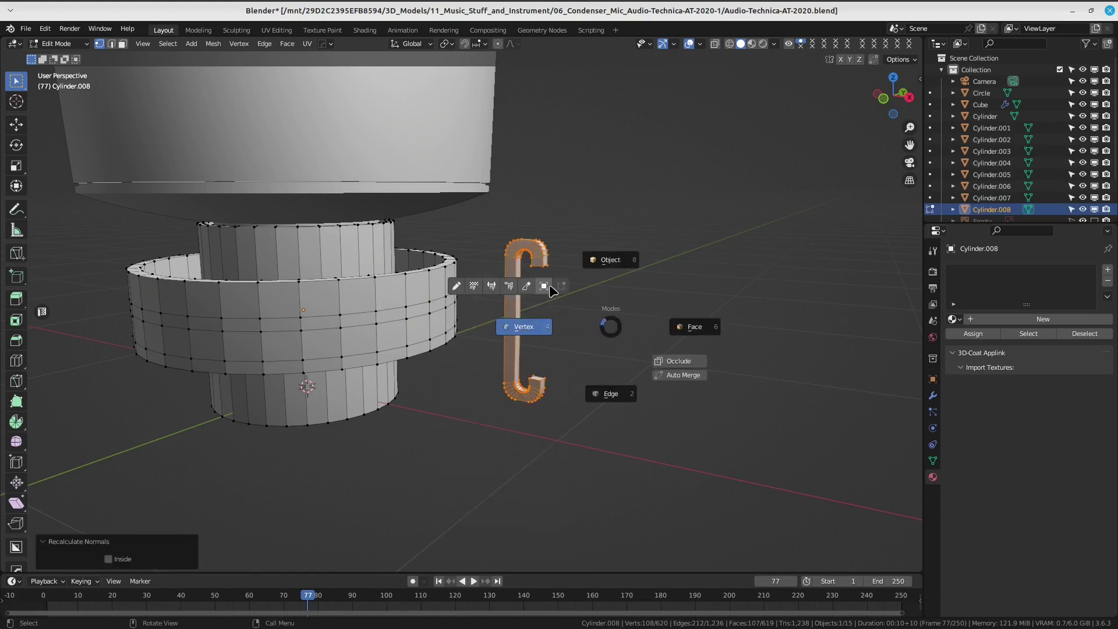
click(501, 326)
mouse_move(431, 331)
middle_down()
mouse_move(648, 317)
mouse_move(558, 306)
middle_up()
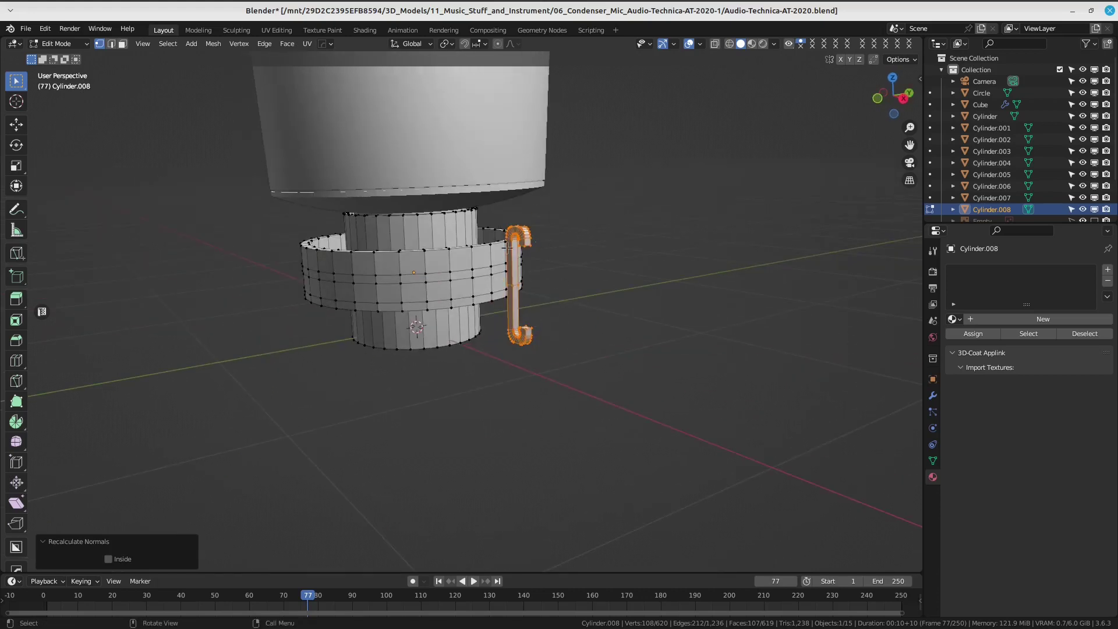
scroll(19, 388, down, 2)
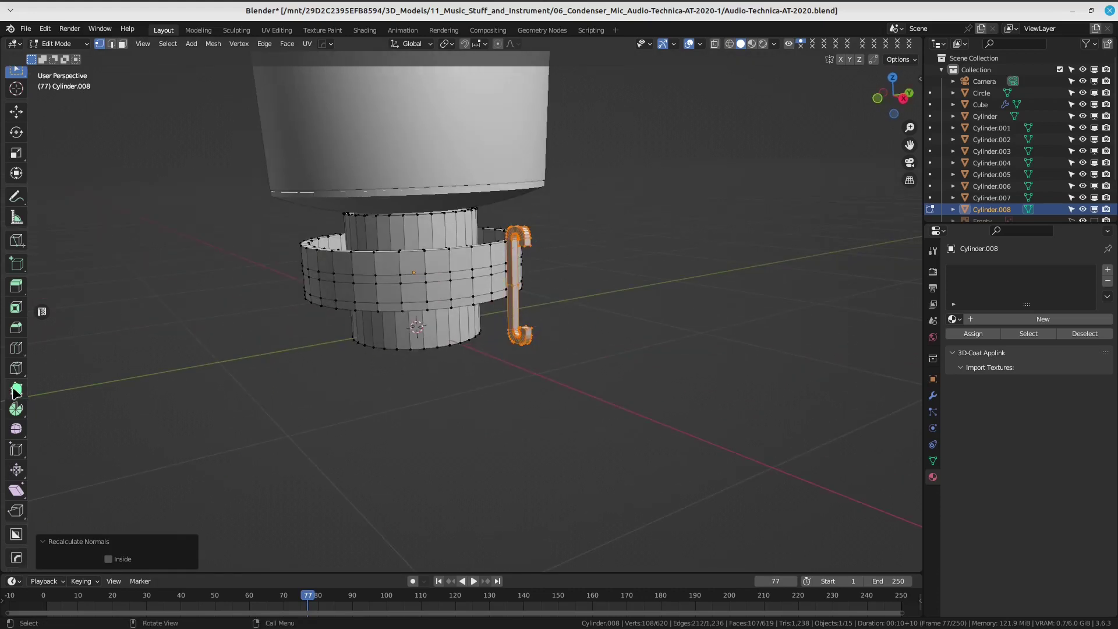
Spin duplicates of the hook around Z with 4 steps over 360°.
drag(16, 408, 65, 435)
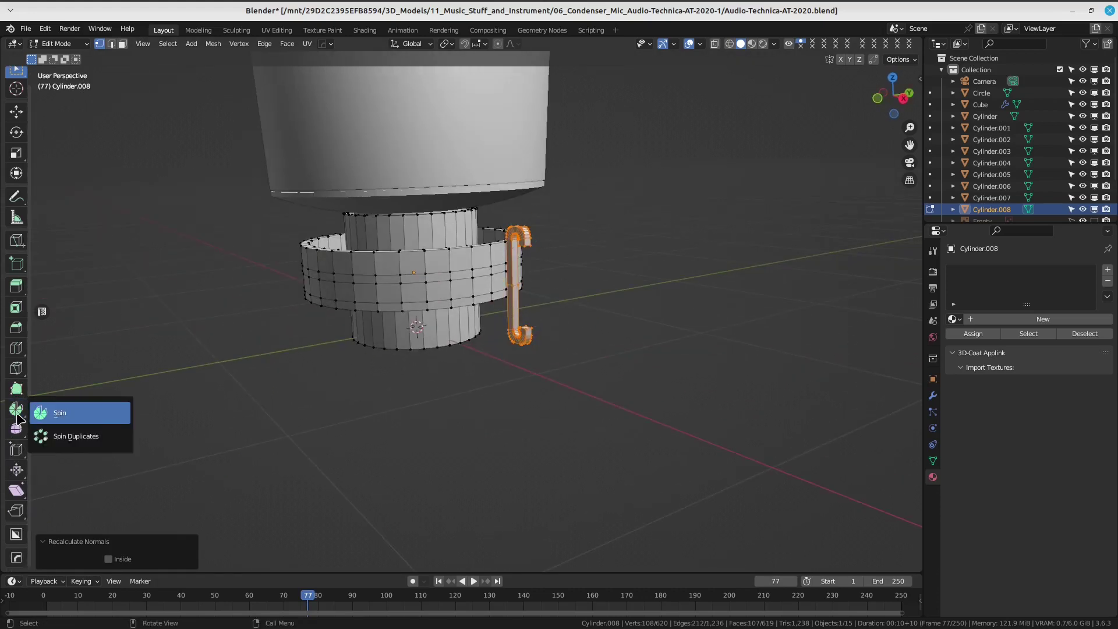
click(63, 436)
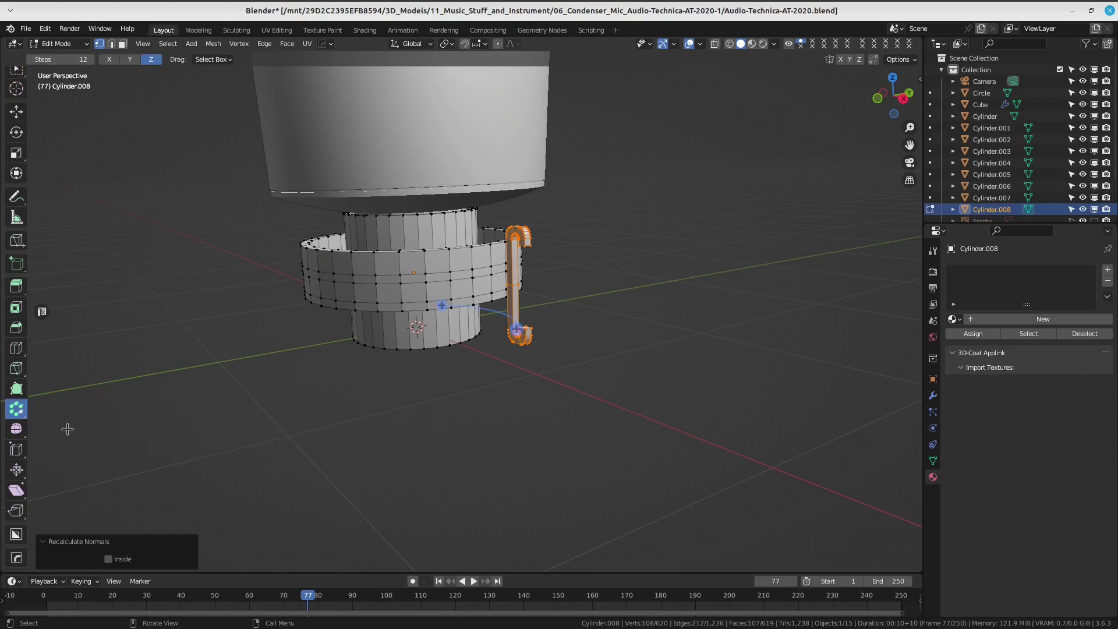
middle_drag(398, 337, 423, 290)
drag(424, 273, 258, 411)
text(4)
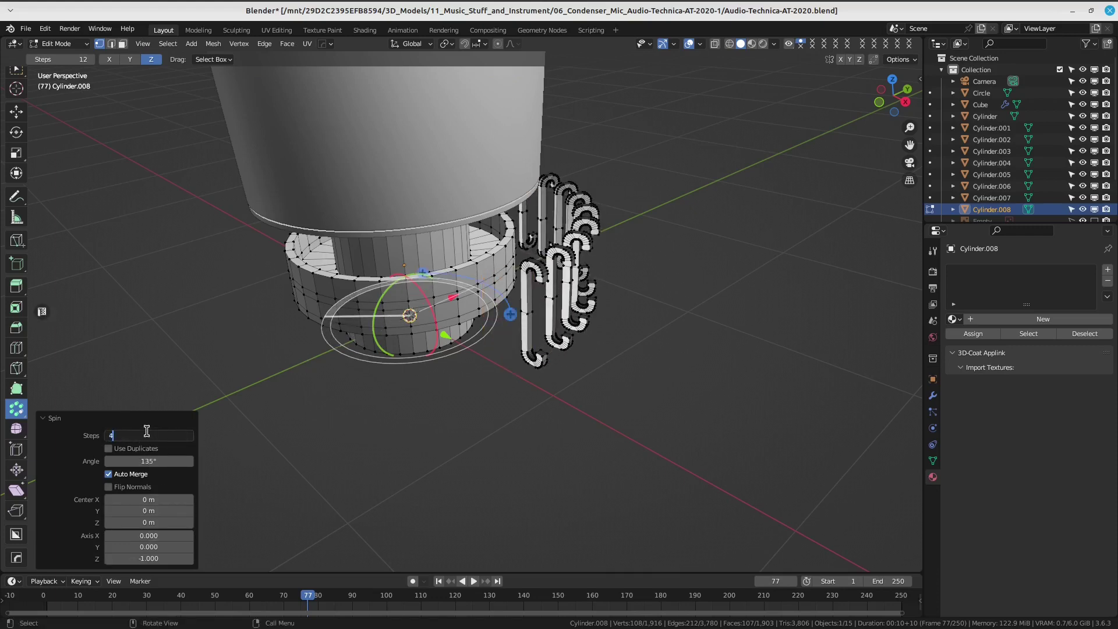
key(Return)
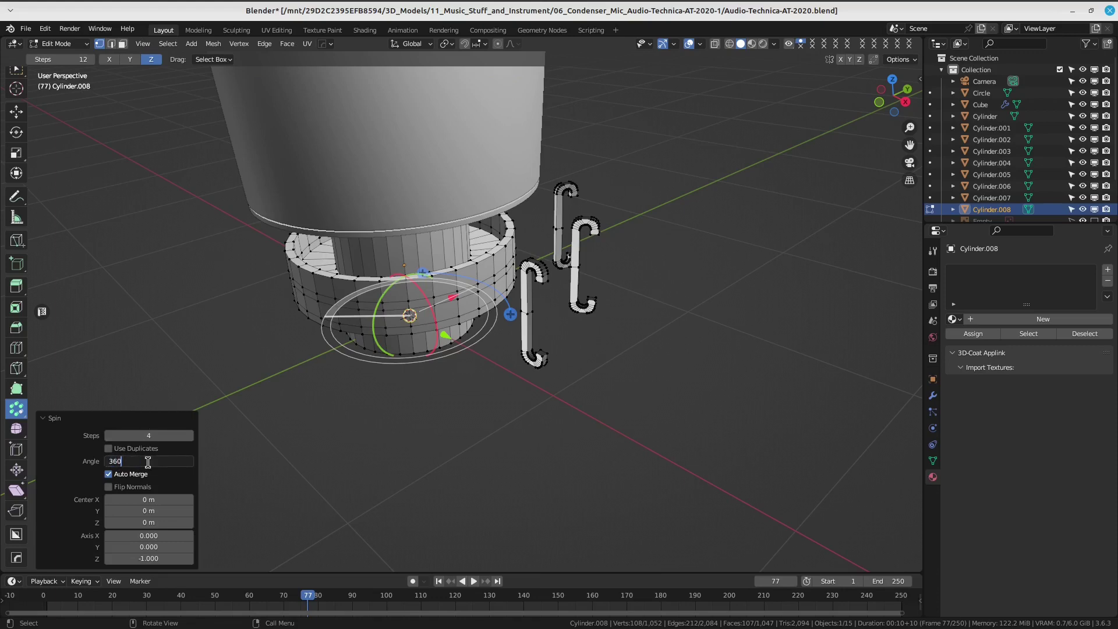
key(Return)
Inspect the four hooks around the collar from front and perspective views, then select all.
mouse_move(524, 237)
middle_down()
mouse_move(450, 269)
mouse_move(342, 492)
mouse_move(387, 419)
middle_up()
key(KP_1)
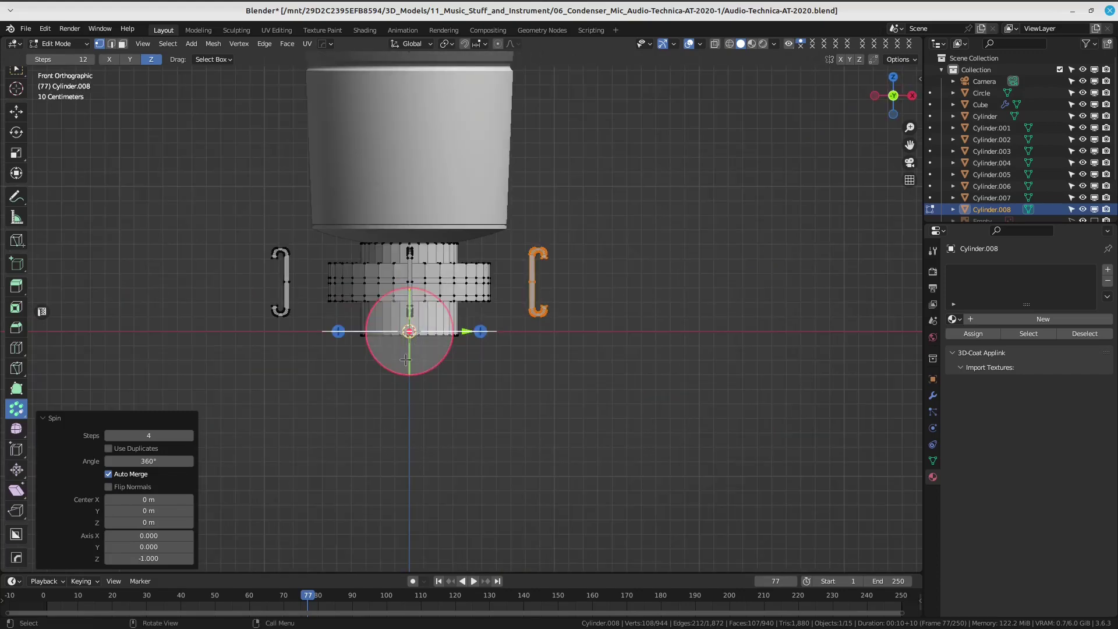
middle_drag(428, 316, 444, 289)
mouse_move(512, 374)
middle_down()
mouse_move(477, 336)
mouse_move(469, 417)
mouse_move(481, 317)
mouse_move(510, 336)
mouse_move(558, 334)
mouse_move(570, 362)
mouse_move(526, 365)
mouse_move(507, 395)
mouse_move(541, 358)
middle_up()
key(a)
key(Escape)
key(a)
key(8)
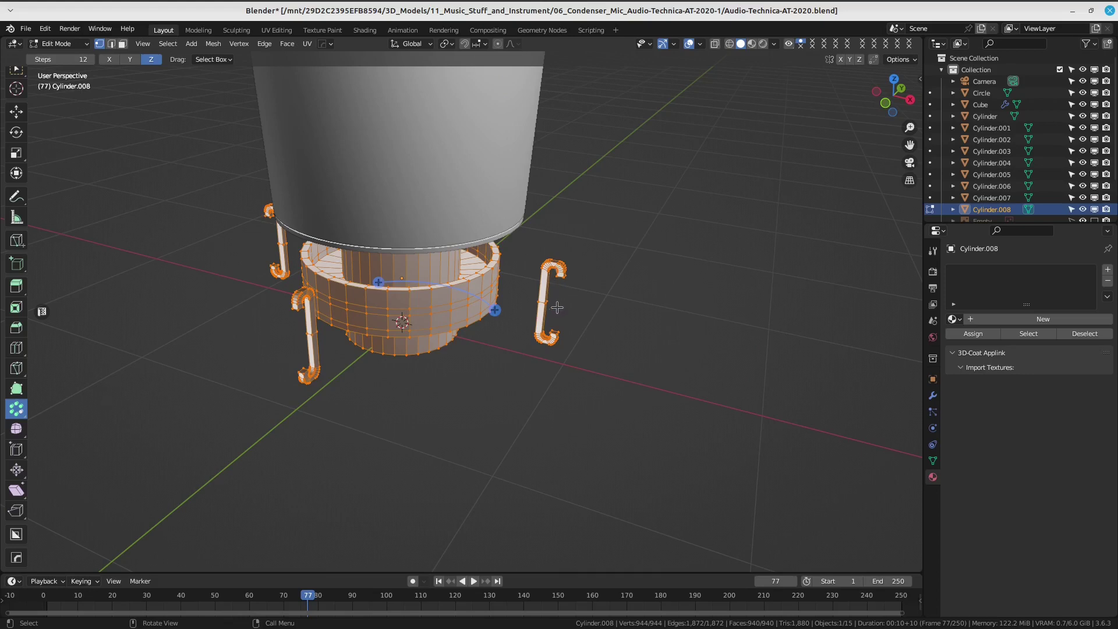
In wireframe shading, select the right hook leg and merge its vertices by distance.
key(z)
click(442, 352)
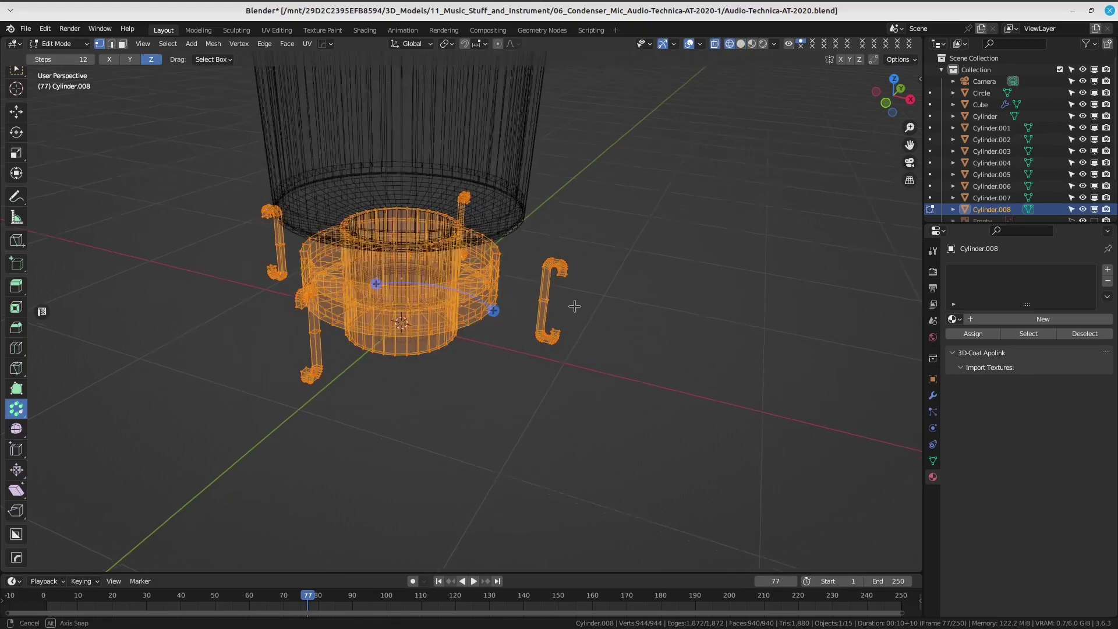
drag(620, 232, 512, 391)
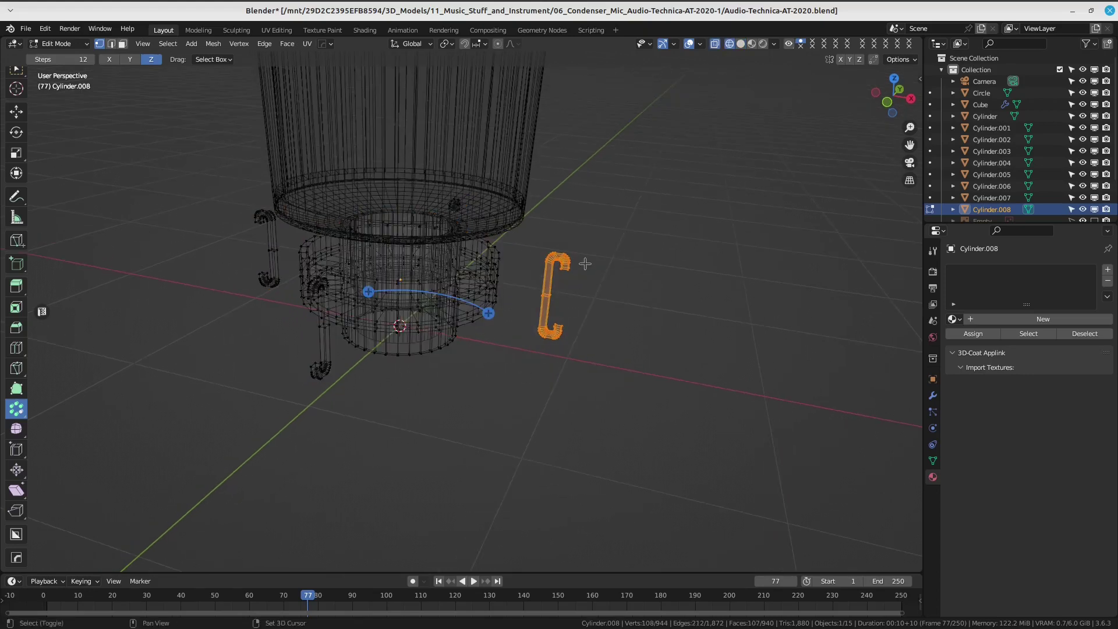
shift+middle_drag(574, 278, 559, 292)
key(m)
click(559, 293)
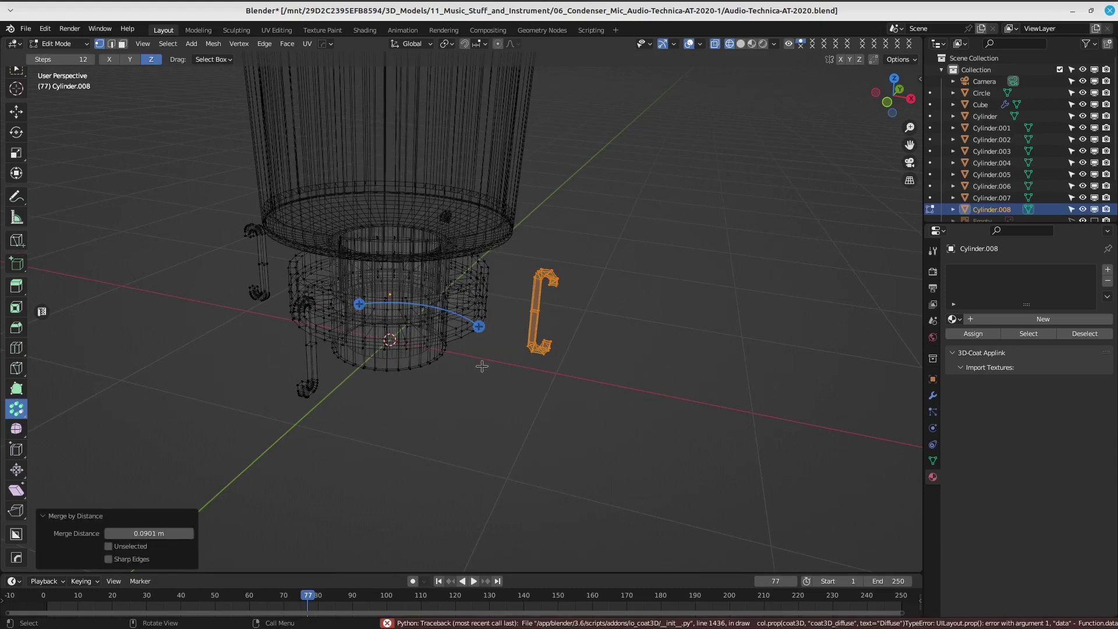
Merge the hook's vertices with a 0.0001 m distance, then reset the distance to default.
scroll(559, 313, up, 3)
key(m)
click(559, 309)
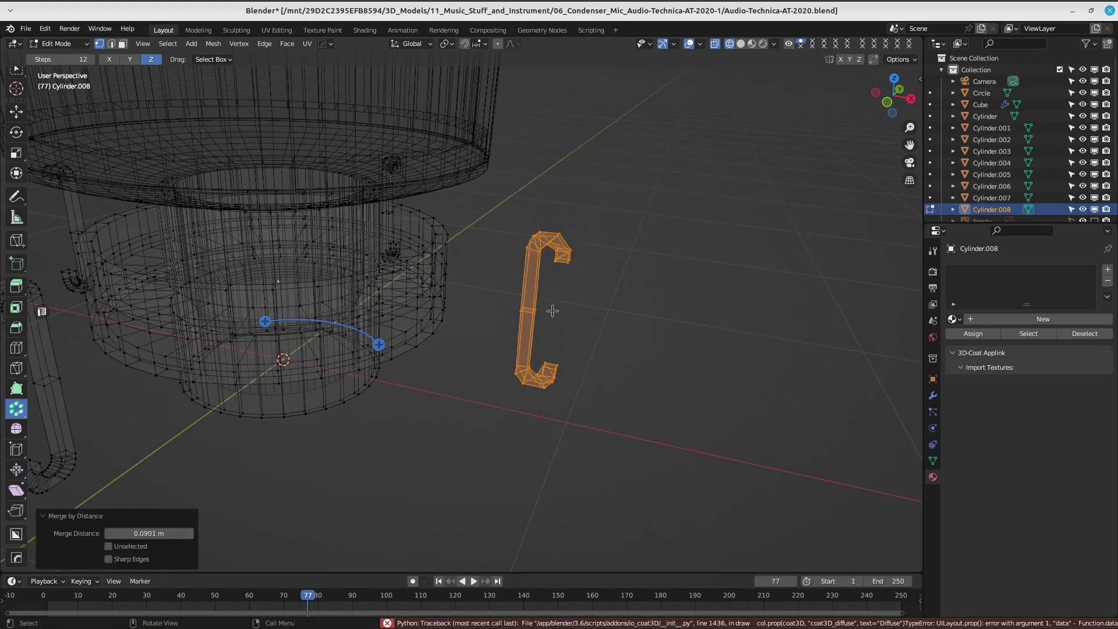
click(172, 533)
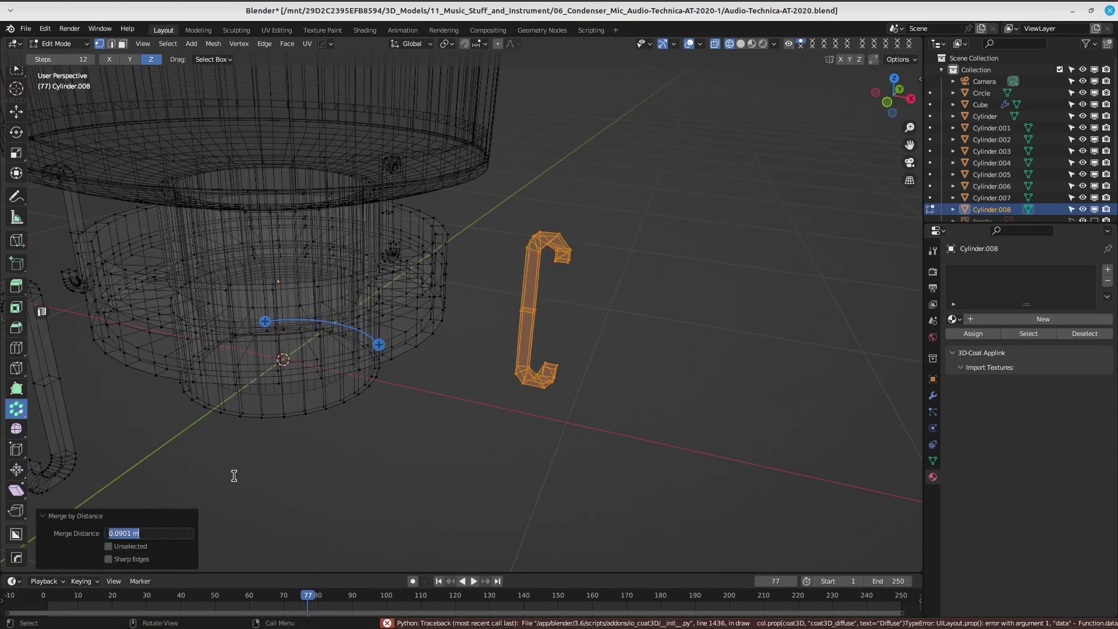
text(0.0001)
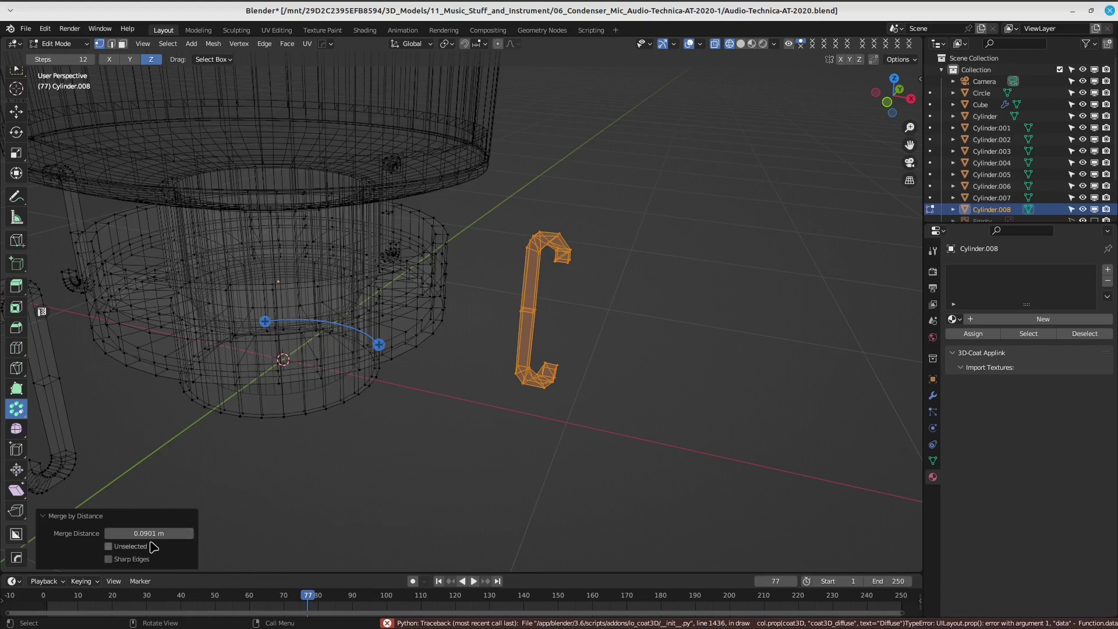
key(Return)
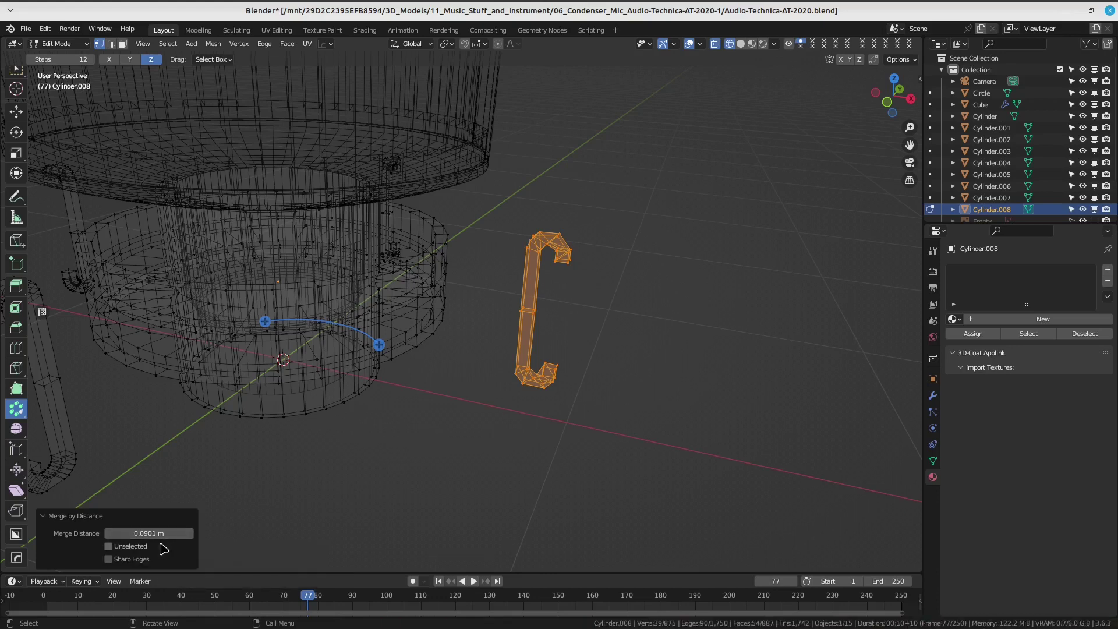
drag(150, 533, 157, 534)
right_click(157, 534)
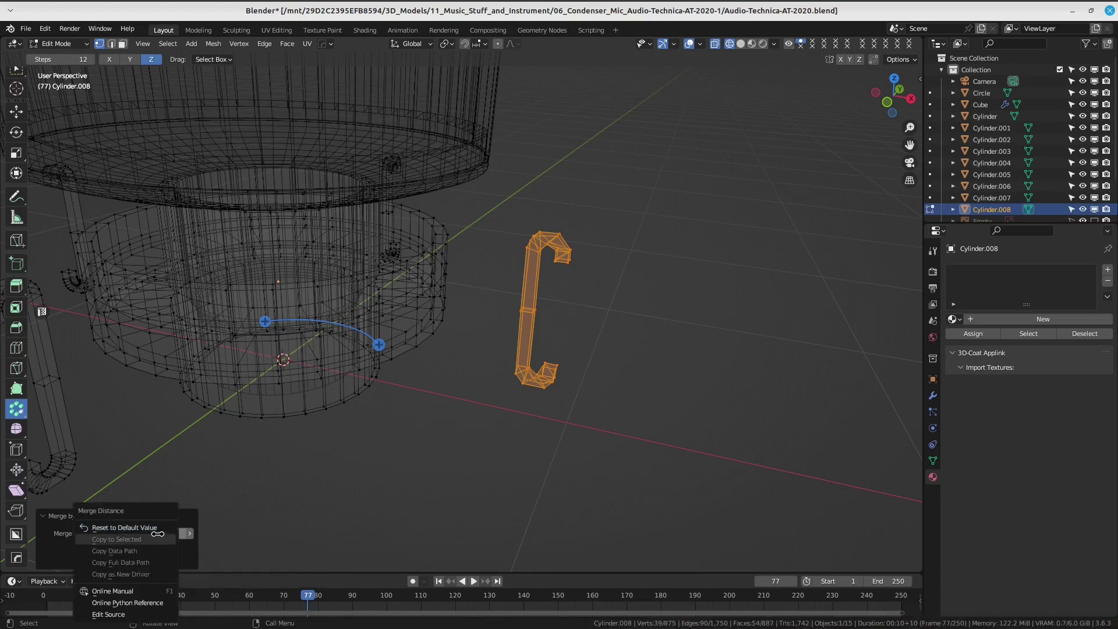
click(149, 528)
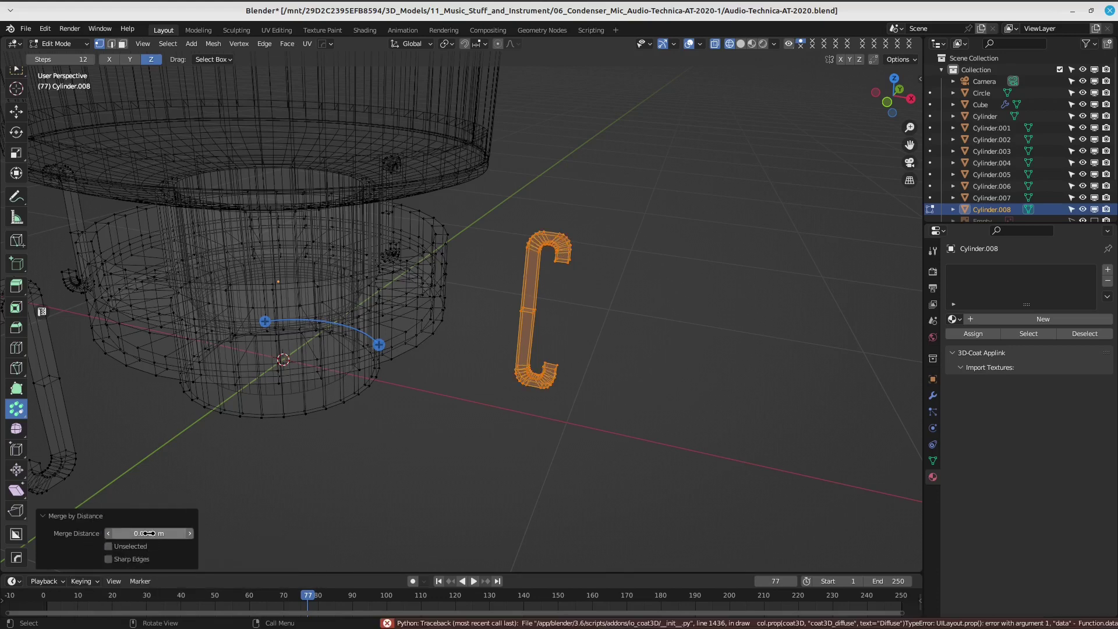
Reselect the whole C-shaped hook, merge it by distance again, then deselect everything.
middle_drag(519, 327, 542, 353)
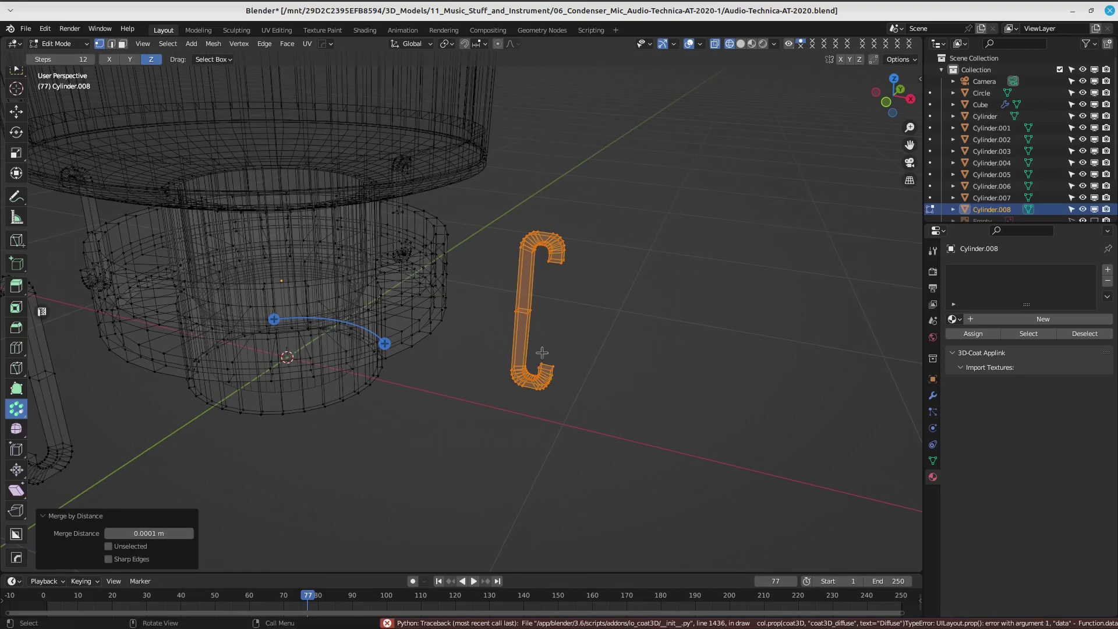
click(600, 355)
drag(619, 200, 480, 448)
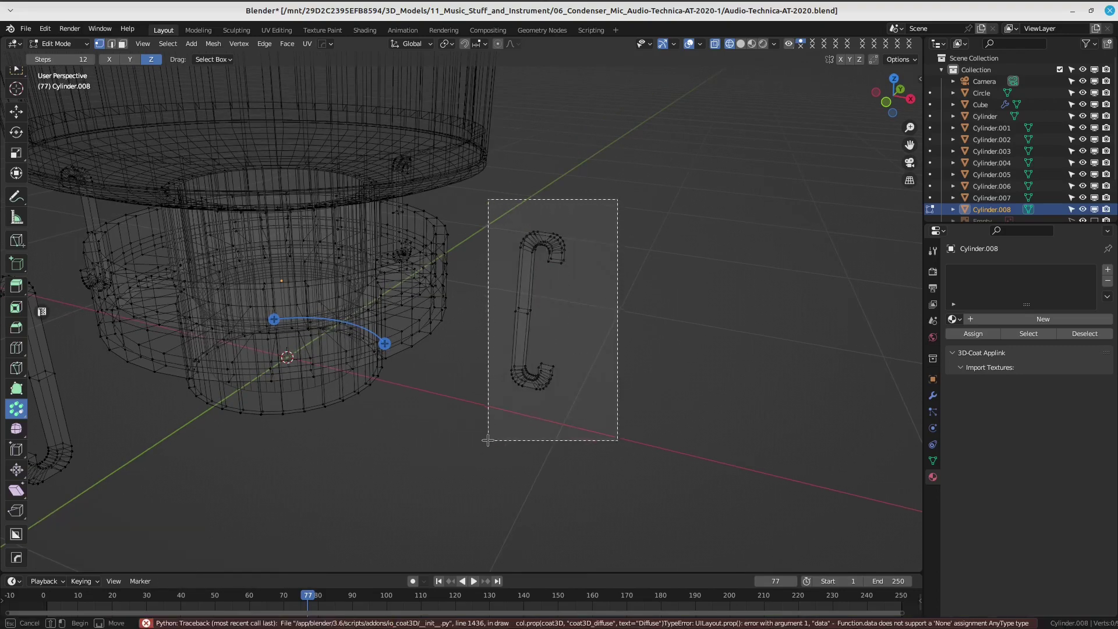
right_click(531, 308)
middle_drag(571, 299, 581, 296)
key(m)
click(582, 296)
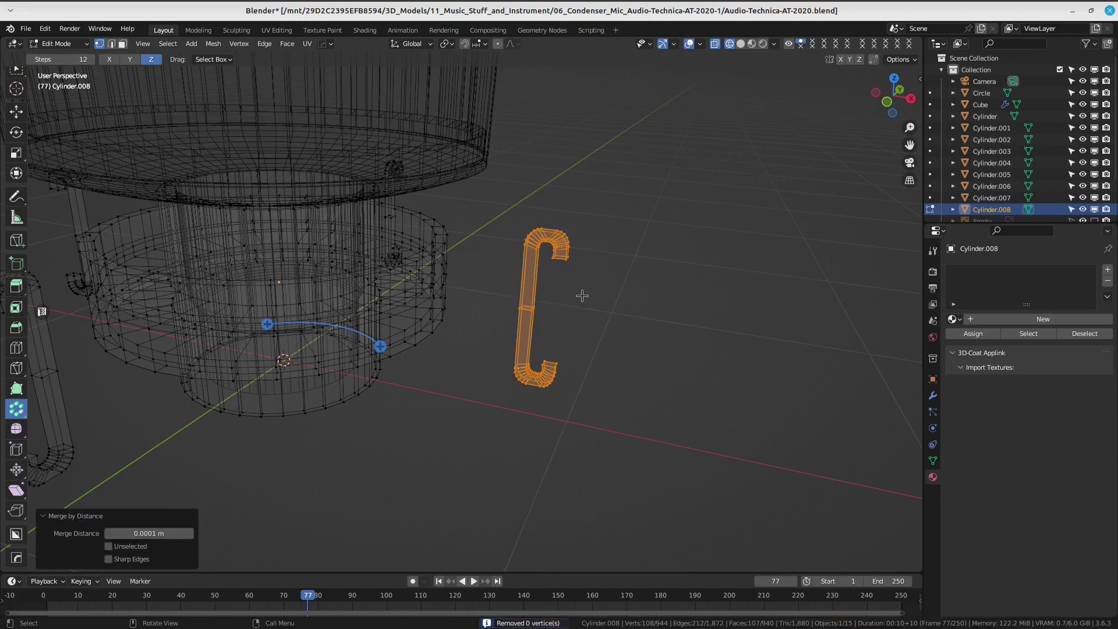
mouse_move(475, 337)
middle_down()
mouse_move(544, 342)
mouse_move(591, 274)
mouse_move(604, 342)
mouse_move(569, 187)
middle_up()
click(569, 186)
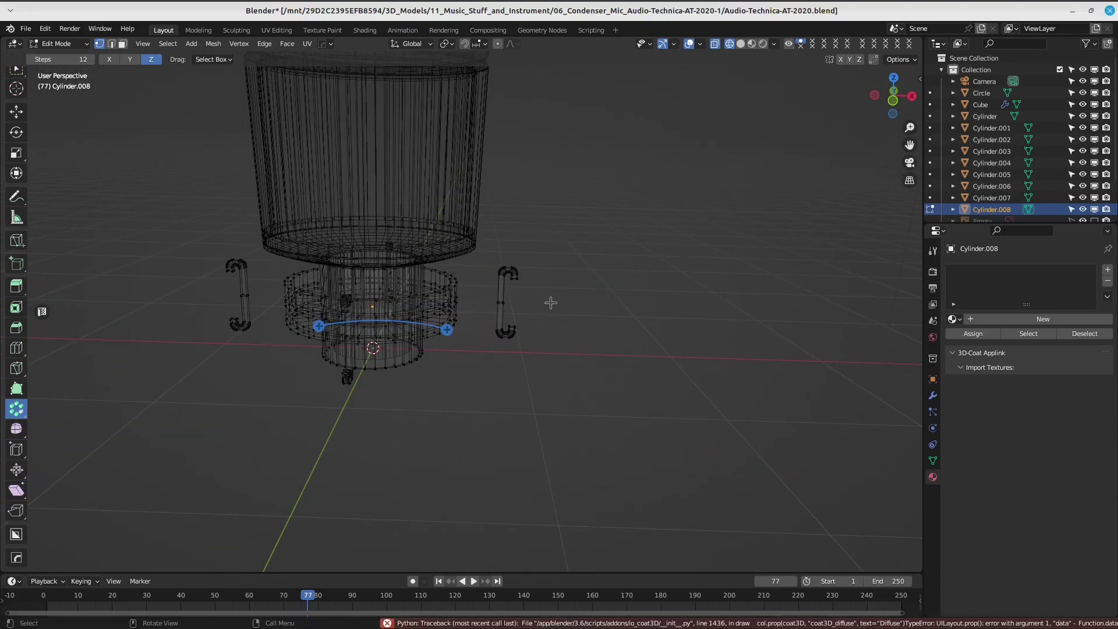
Merge the entire collar-and-hooks mesh by distance and return to solid shading.
key(a)
middle_drag(579, 317, 587, 267)
key(m)
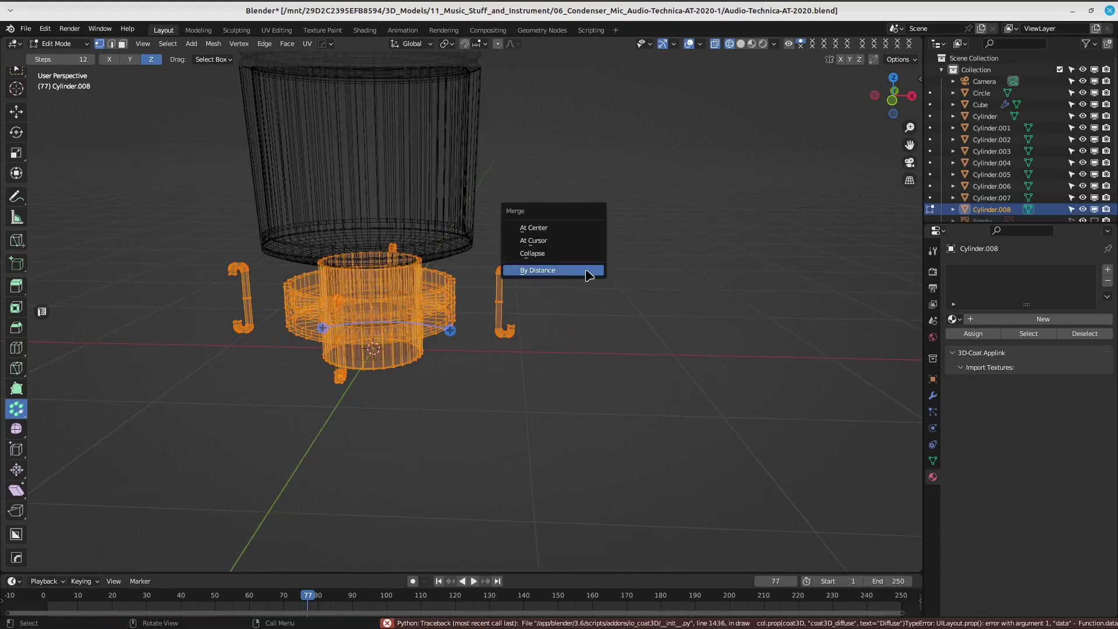
click(587, 270)
key(z)
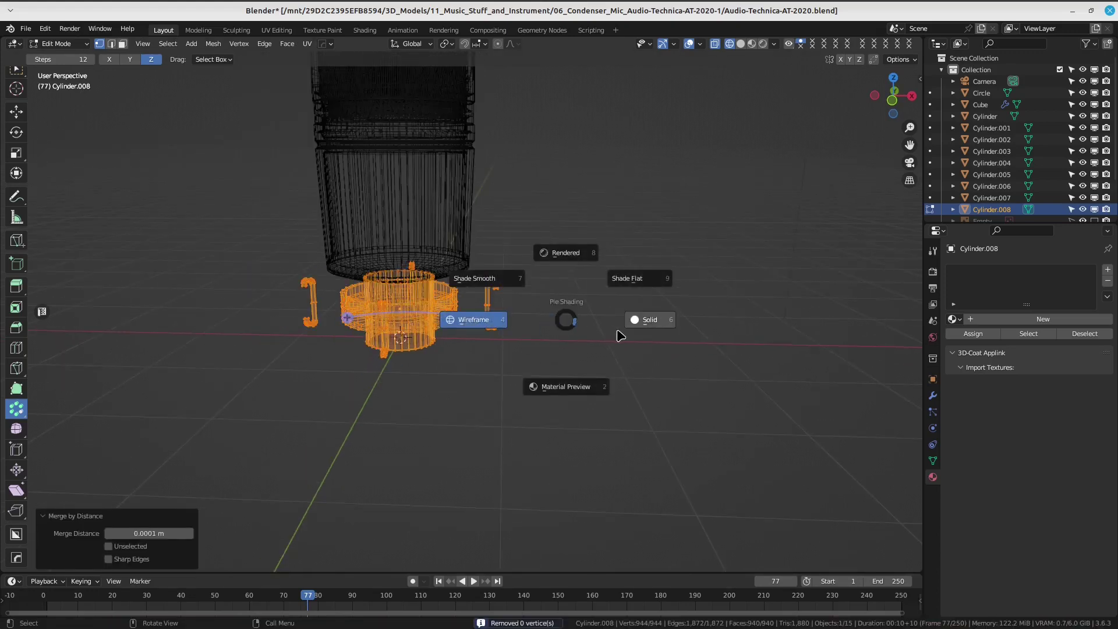
click(622, 327)
Deselect all and preview the collar in rendered shading before going back to solid.
mouse_move(585, 319)
middle_down()
mouse_move(469, 333)
mouse_move(493, 337)
middle_up()
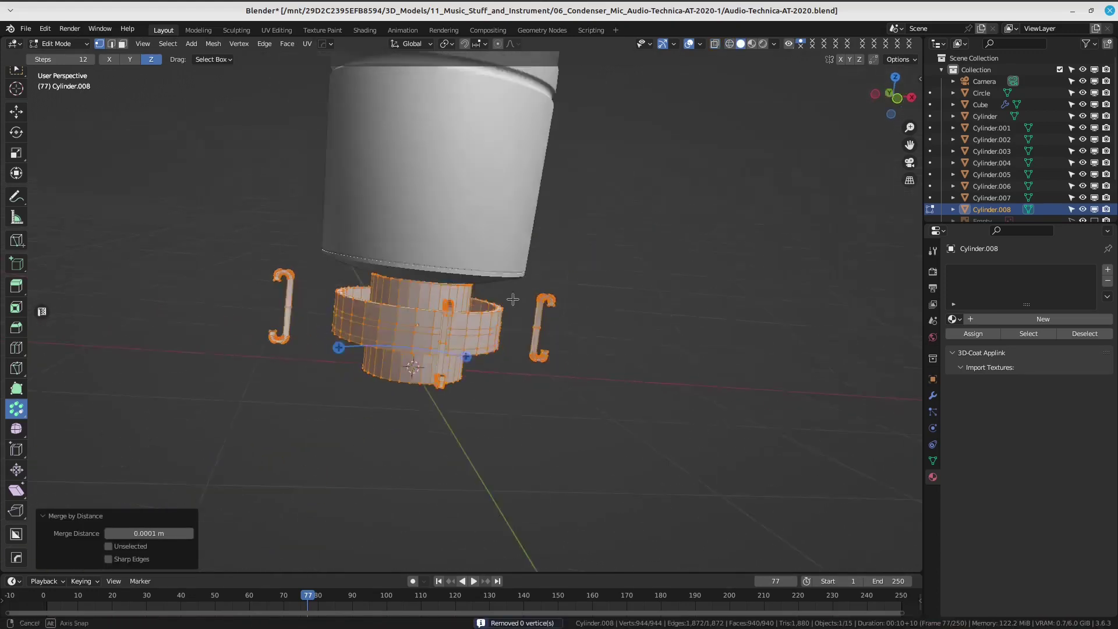
key(alt+a)
mouse_move(581, 379)
middle_down()
mouse_move(582, 404)
mouse_move(602, 342)
middle_up()
scroll(606, 394, up, 2)
key(z)
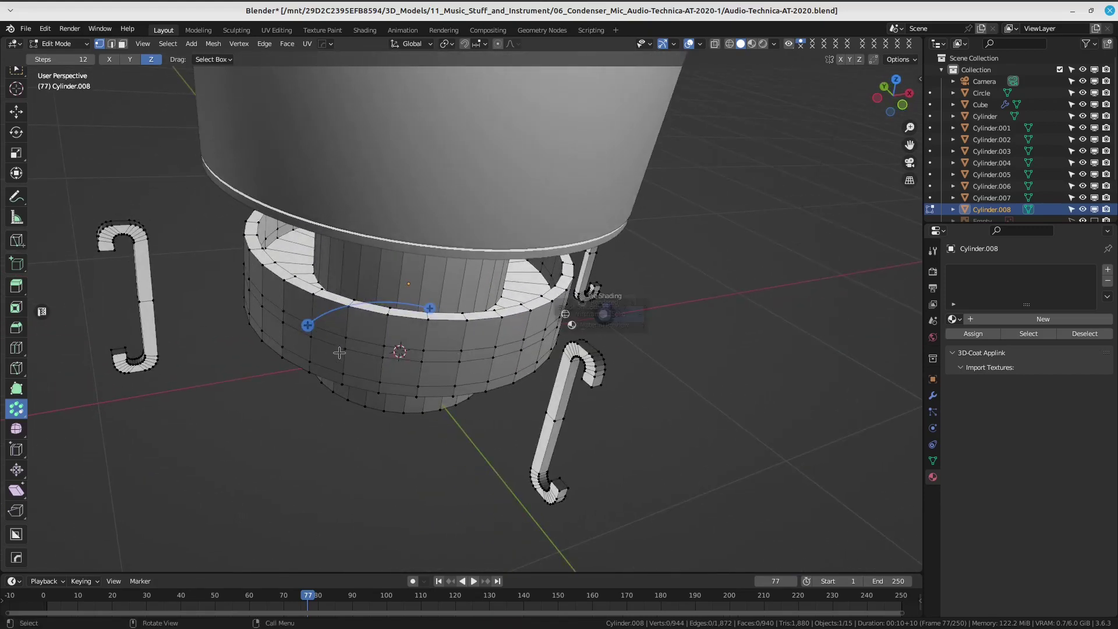
right_click(344, 322)
key(z)
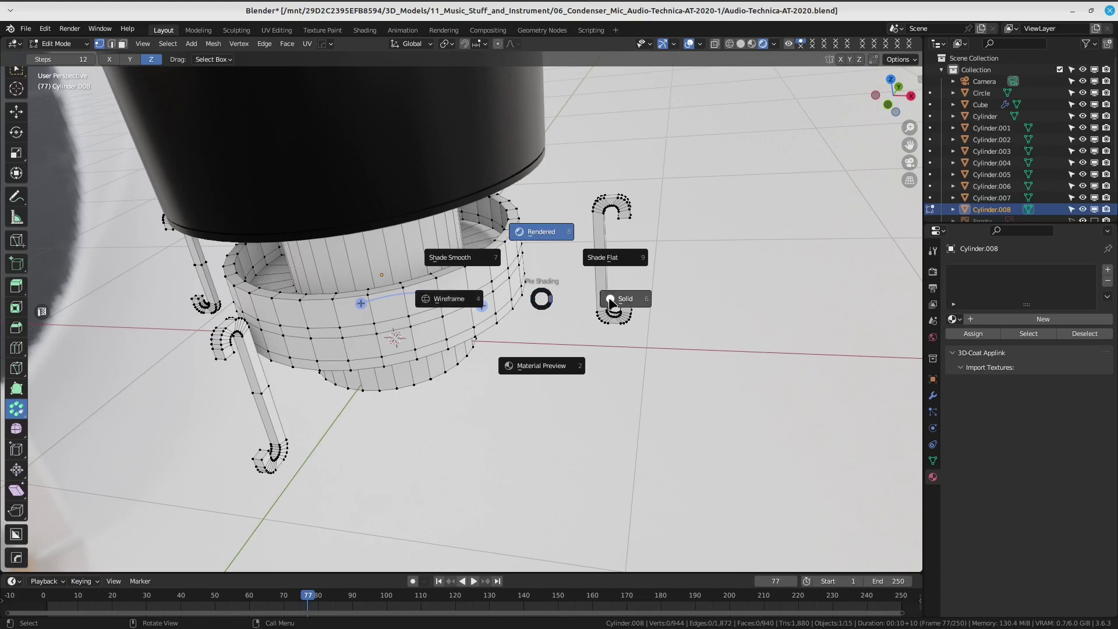
click(611, 303)
mouse_move(612, 303)
middle_down()
mouse_move(544, 316)
mouse_move(549, 324)
middle_up()
Recalculate all the mesh's normals to face outside, then leave to object mode.
key(a)
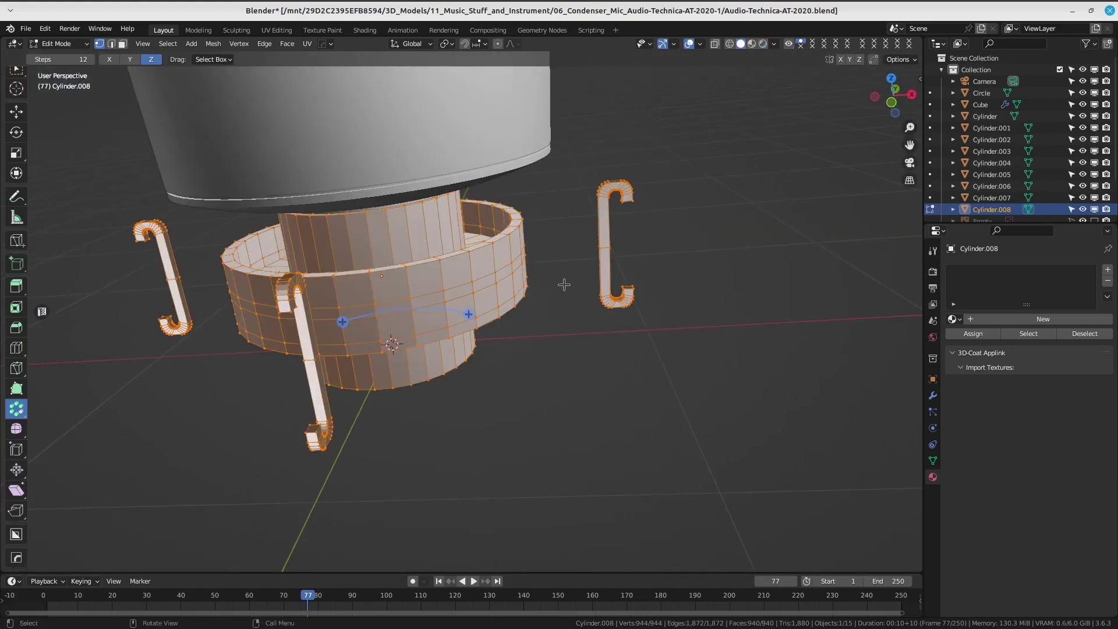
key(alt+n)
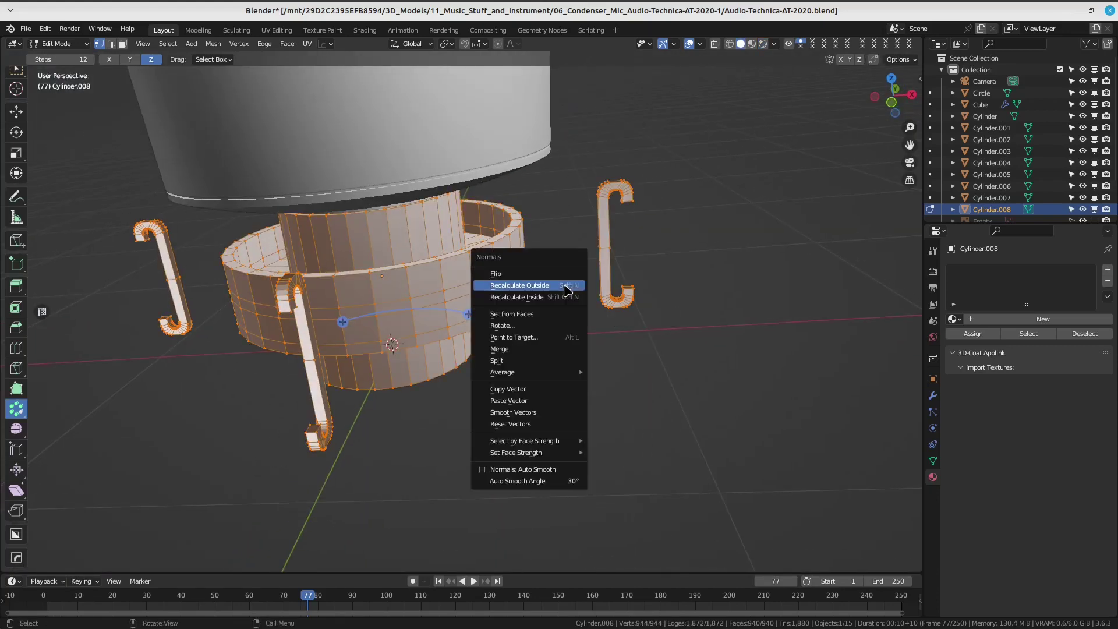
click(567, 290)
scroll(558, 293, down, 3)
key(Tab)
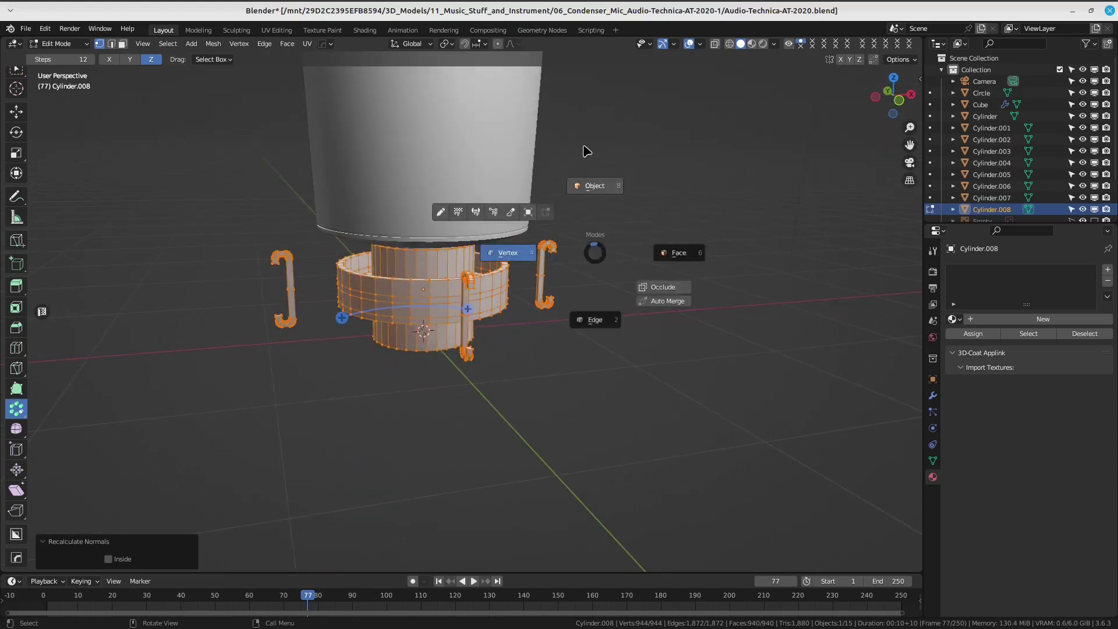
key(Tab)
Re-enter edit mode in vertex selection and switch to the front orthographic view.
middle_drag(676, 309, 555, 286)
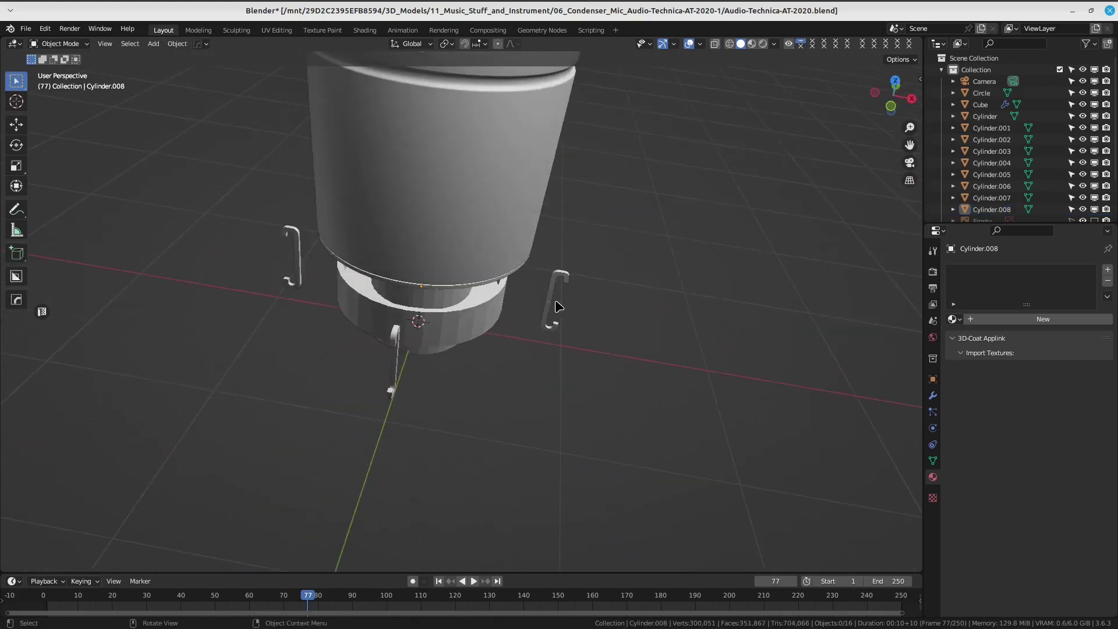
key(Tab)
click(534, 393)
middle_drag(534, 394, 605, 231)
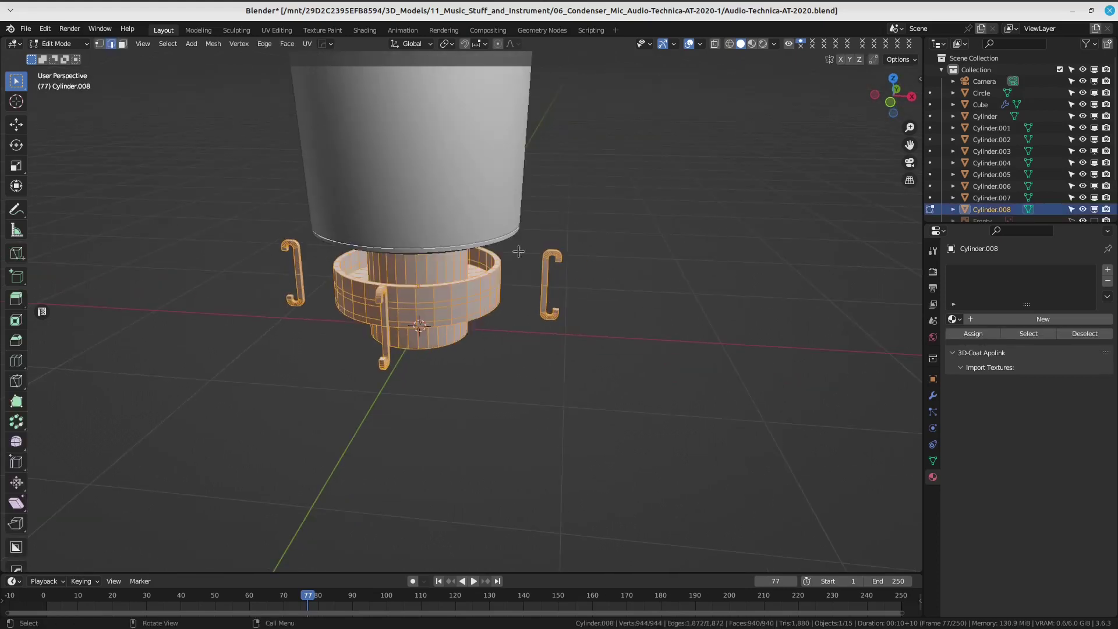
click(99, 43)
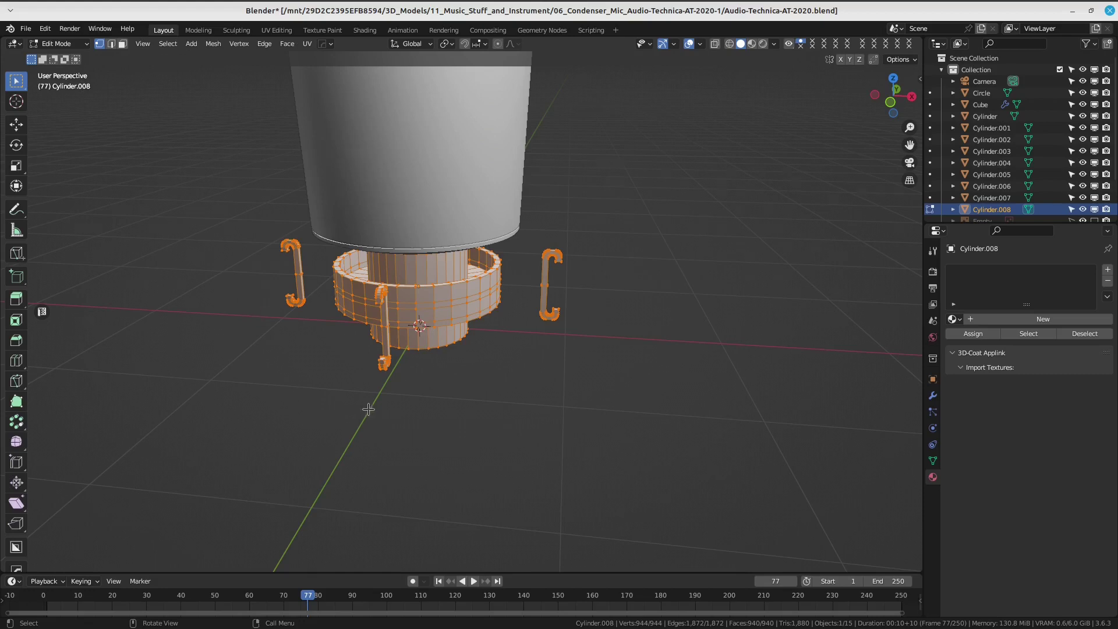
middle_drag(368, 409, 477, 349)
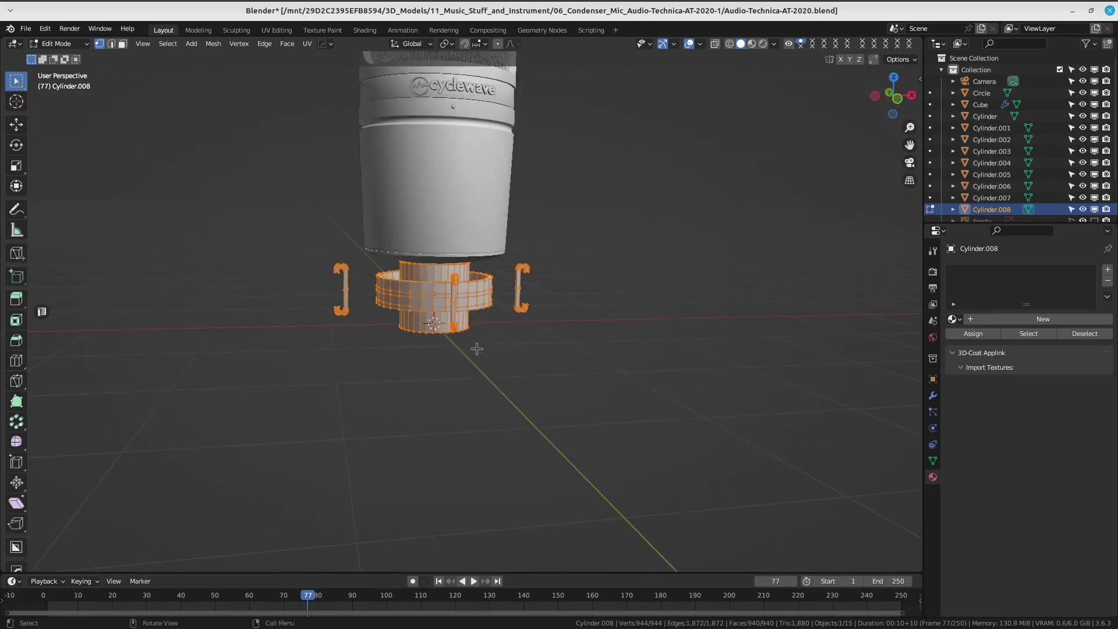
key(KP_1)
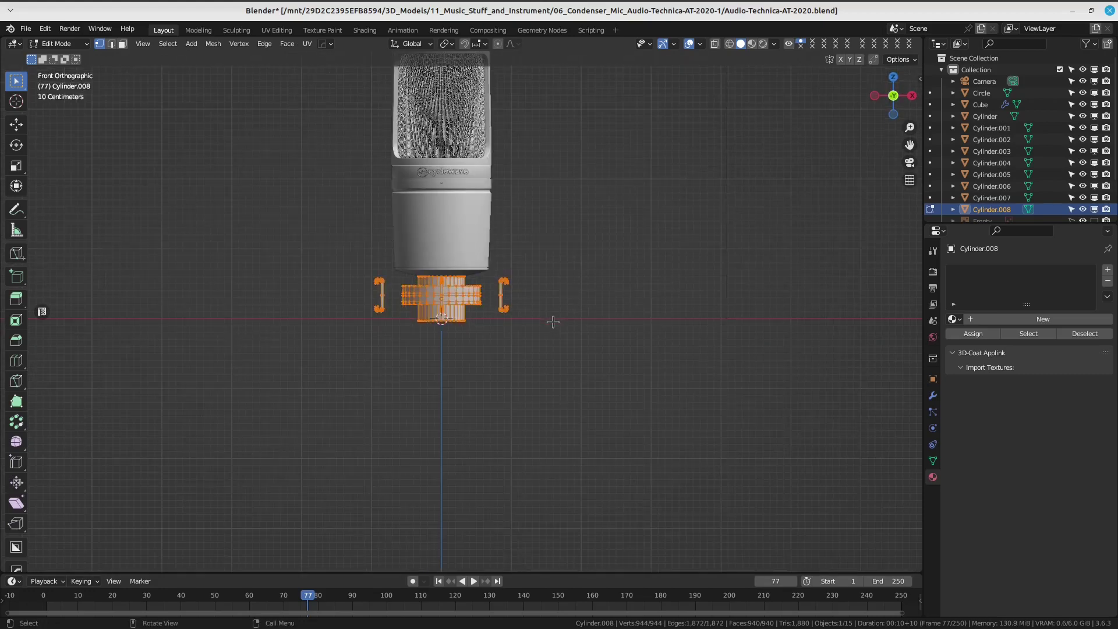
shift+middle_drag(524, 217, 531, 234)
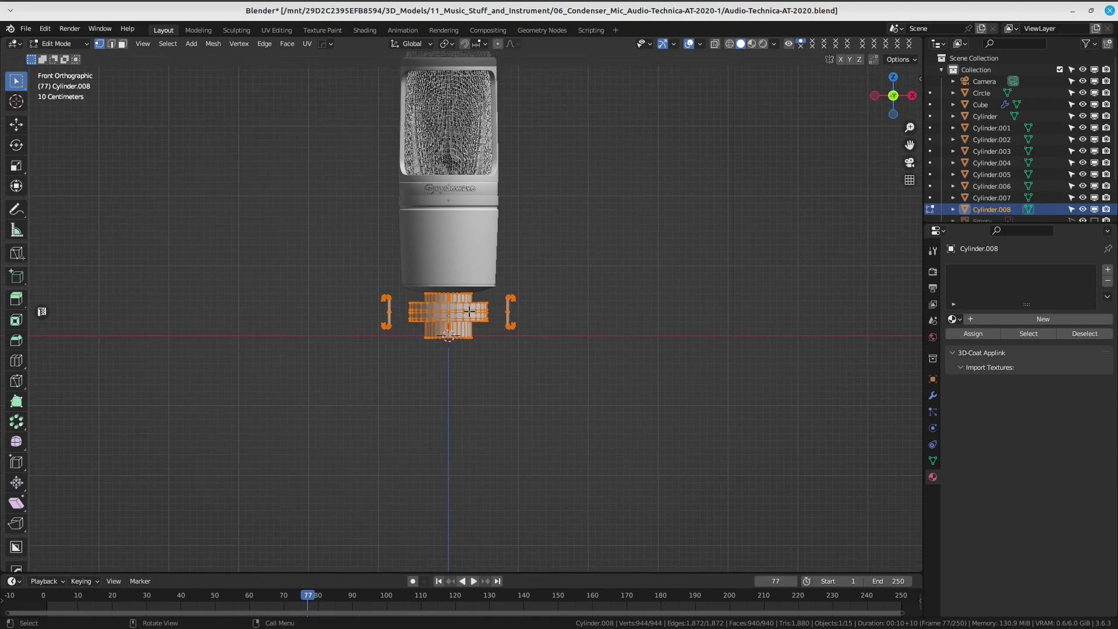
scroll(495, 311, up, 2)
Select the four C-shaped hooks as linked geometry using L and Ctrl+L.
click(530, 327)
key(l)
mouse_move(530, 326)
middle_down()
mouse_move(525, 379)
mouse_move(357, 432)
middle_up()
key(shift+z)
key(alt+a)
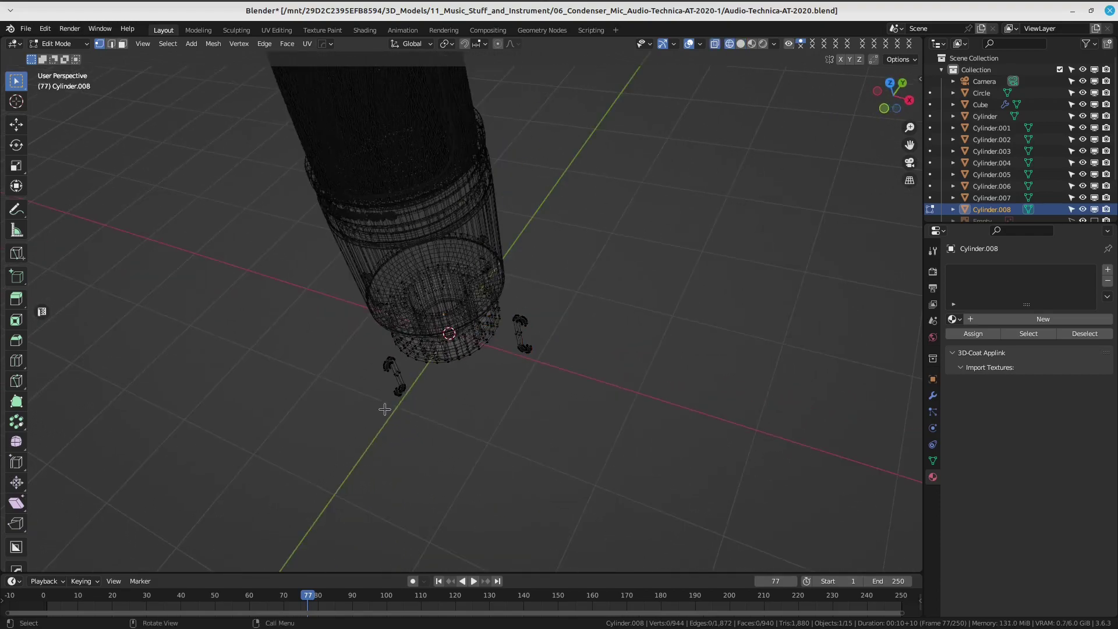
shift+click(547, 353)
middle_drag(402, 381, 474, 392)
middle_drag(354, 318, 360, 280)
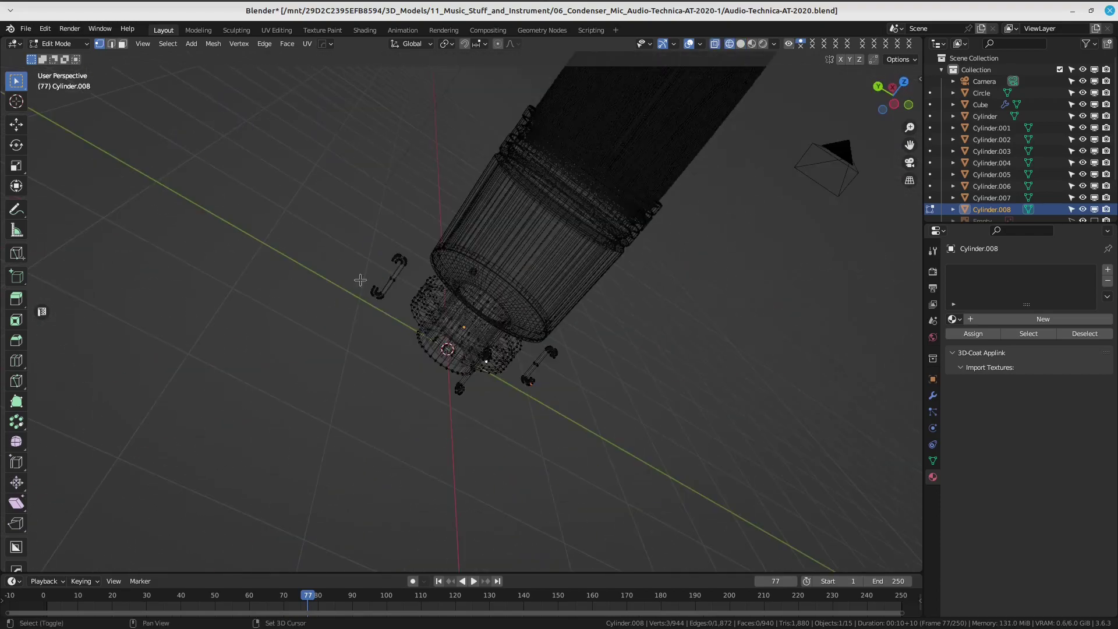
key(ctrl+l)
mouse_move(339, 231)
middle_down()
mouse_move(420, 262)
mouse_move(304, 238)
mouse_move(471, 256)
middle_up()
Save the file, then rotate the selected hook arms 45° about Z in top view.
key(ctrl+s)
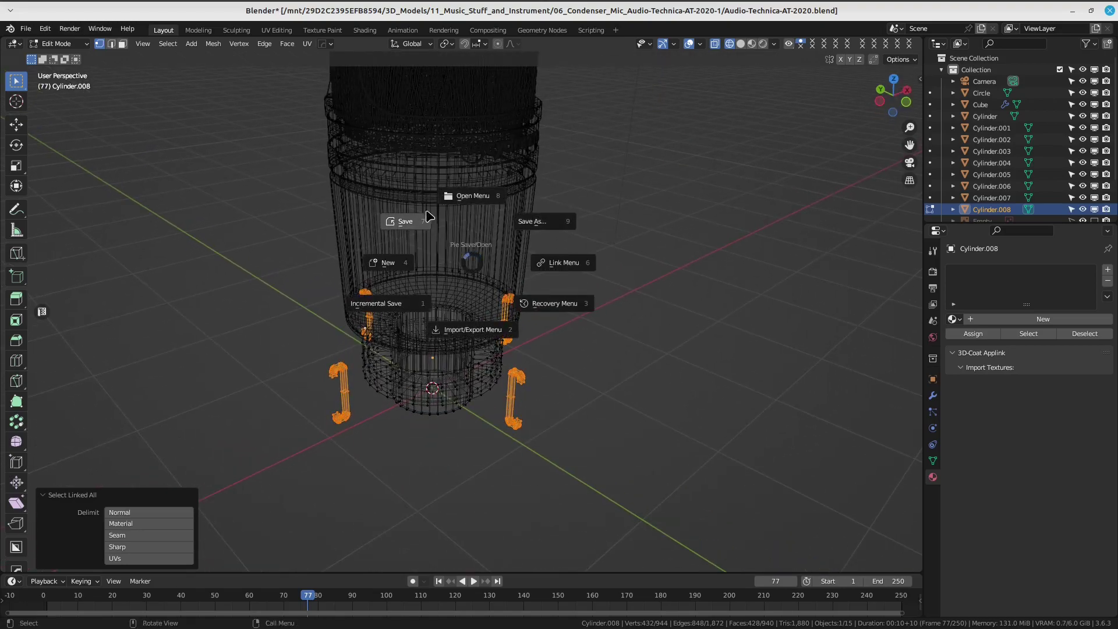
click(424, 215)
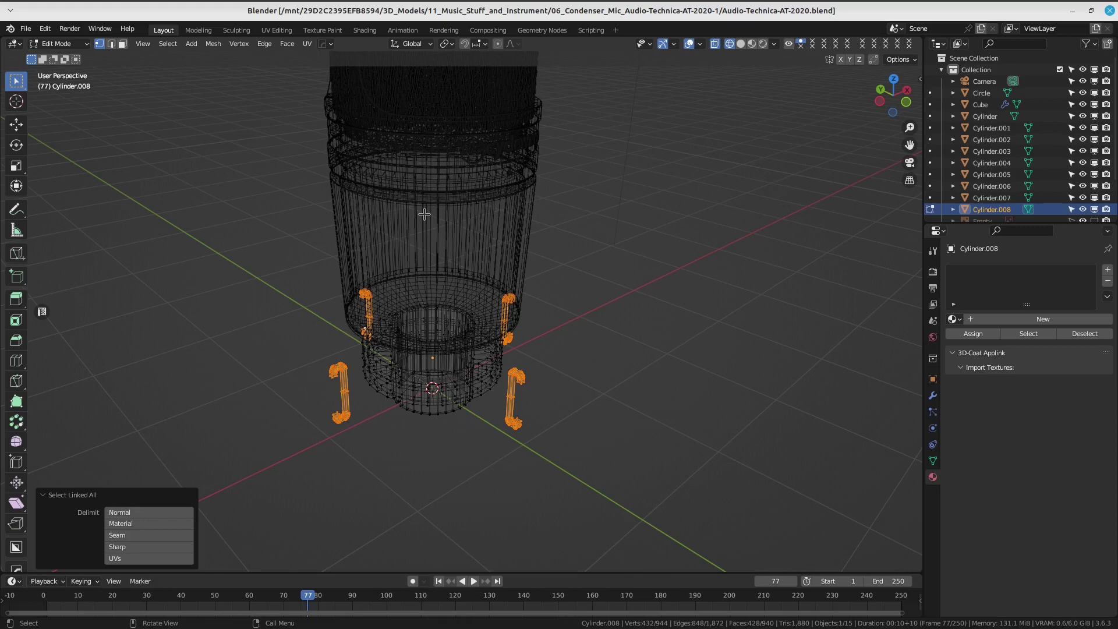
key(KP_7)
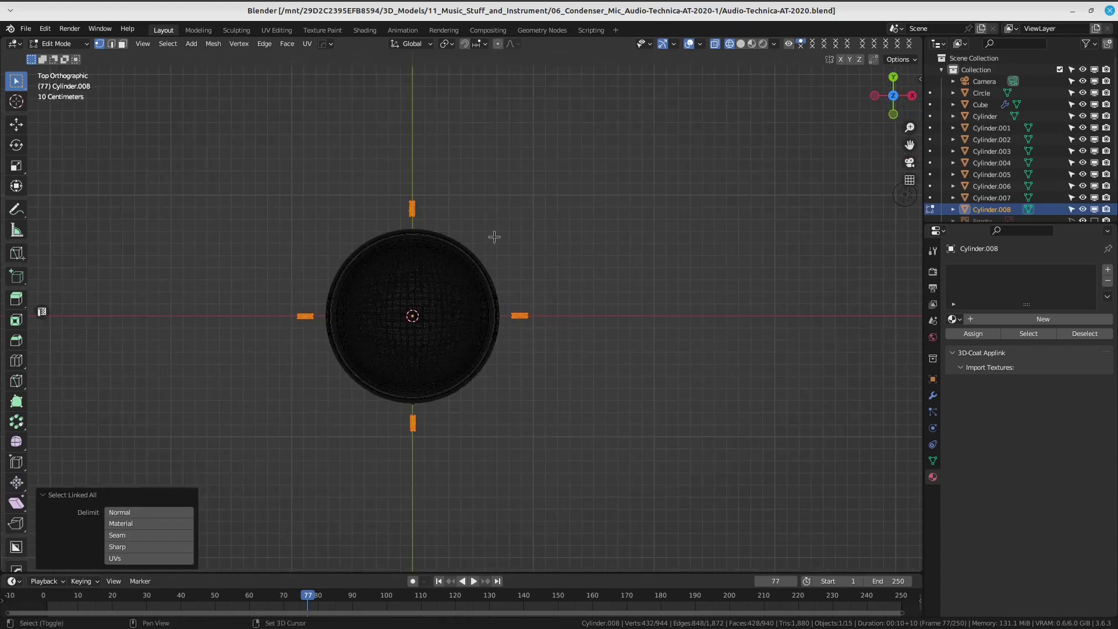
key(r)
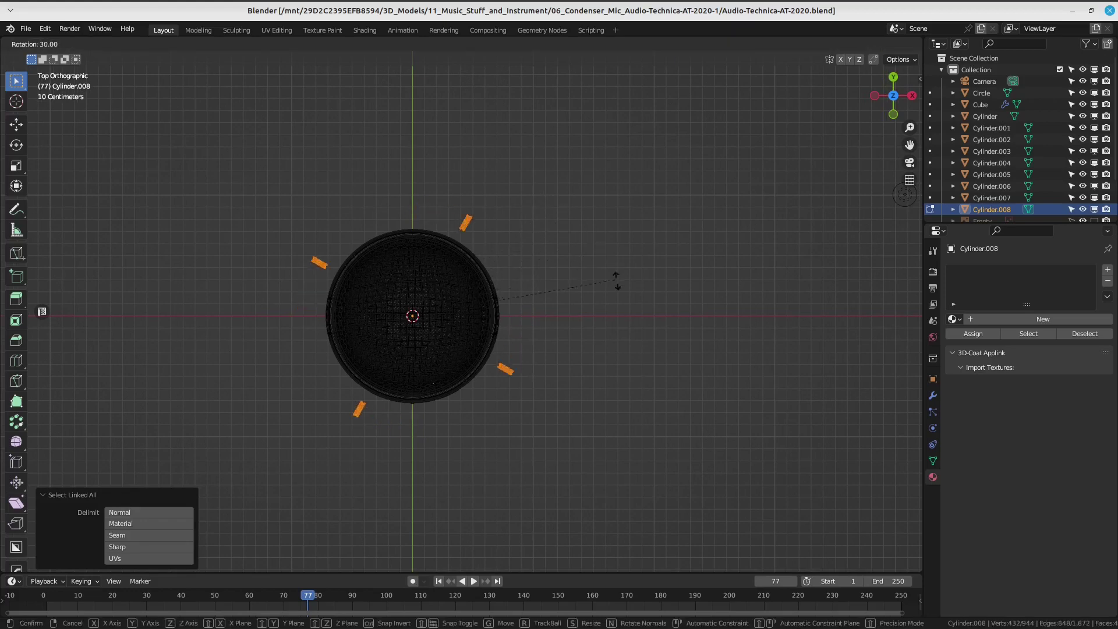
click(634, 329)
Inspect the rotated arms from front and overhead views, then deselect them.
scroll(674, 253, down, 3)
middle_drag(673, 252, 600, 249)
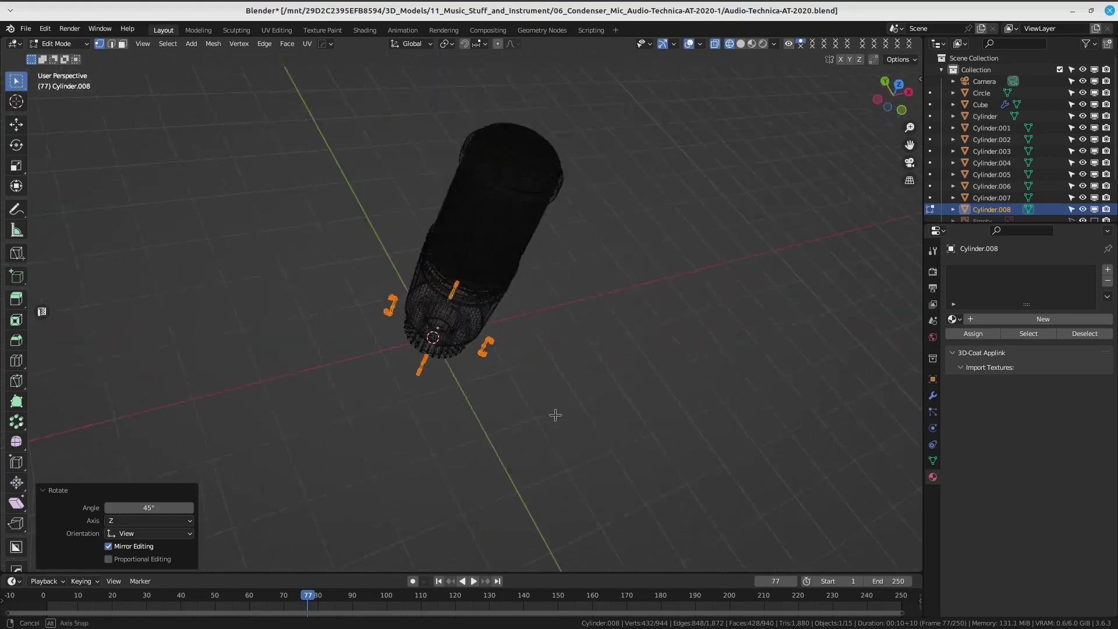
middle_drag(570, 290, 533, 386)
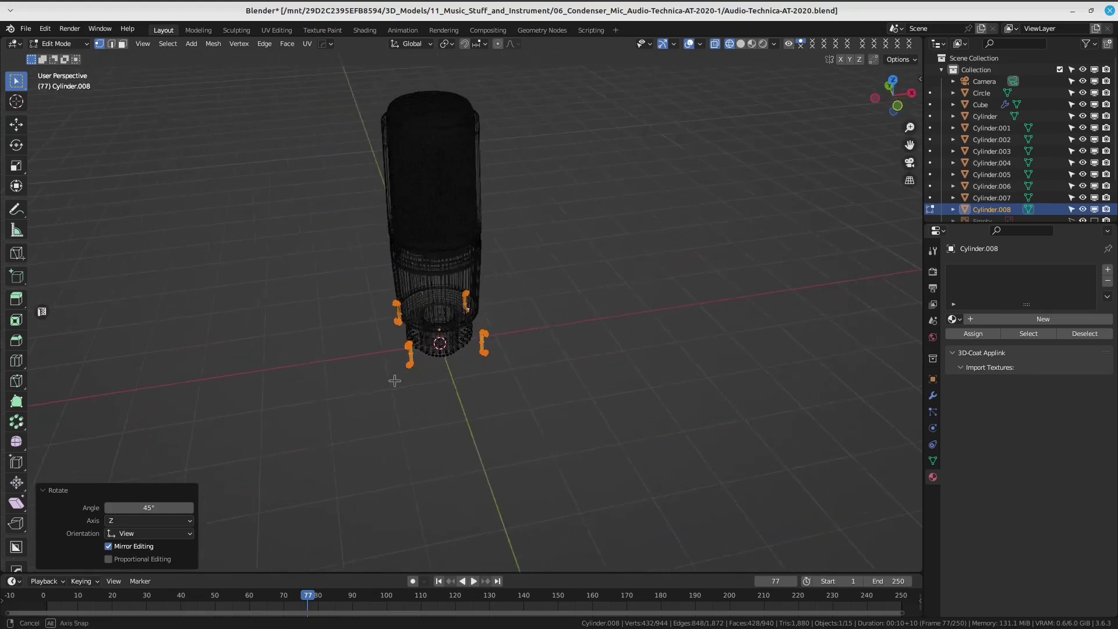
scroll(533, 386, up, 1)
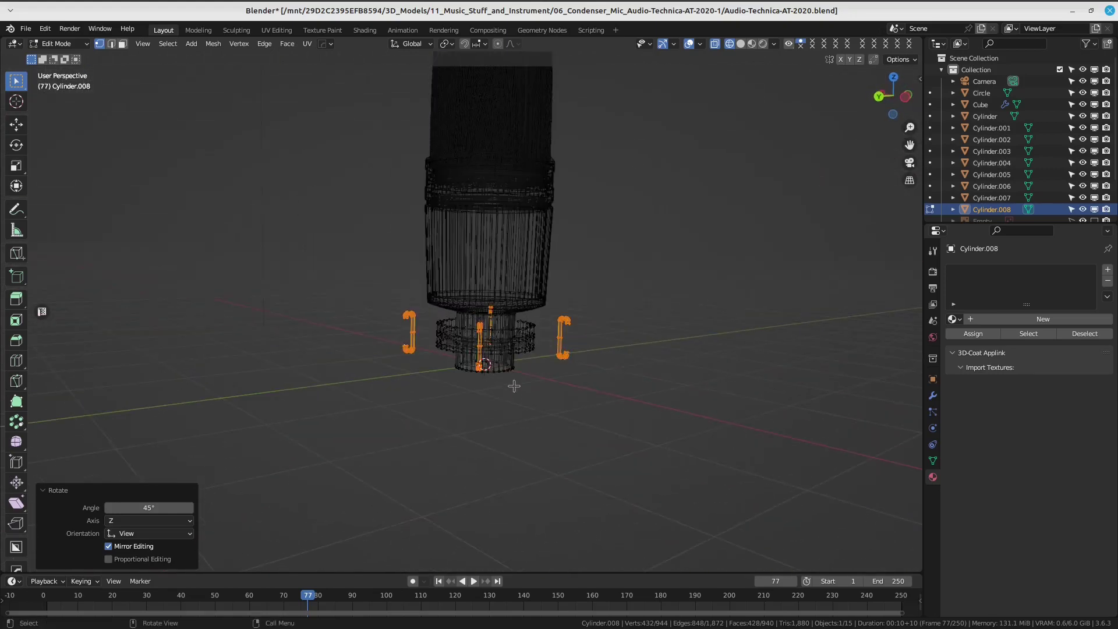
key(KP_1)
scroll(512, 384, up, 2)
scroll(524, 344, up, 2)
shift+middle_drag(488, 311, 565, 284)
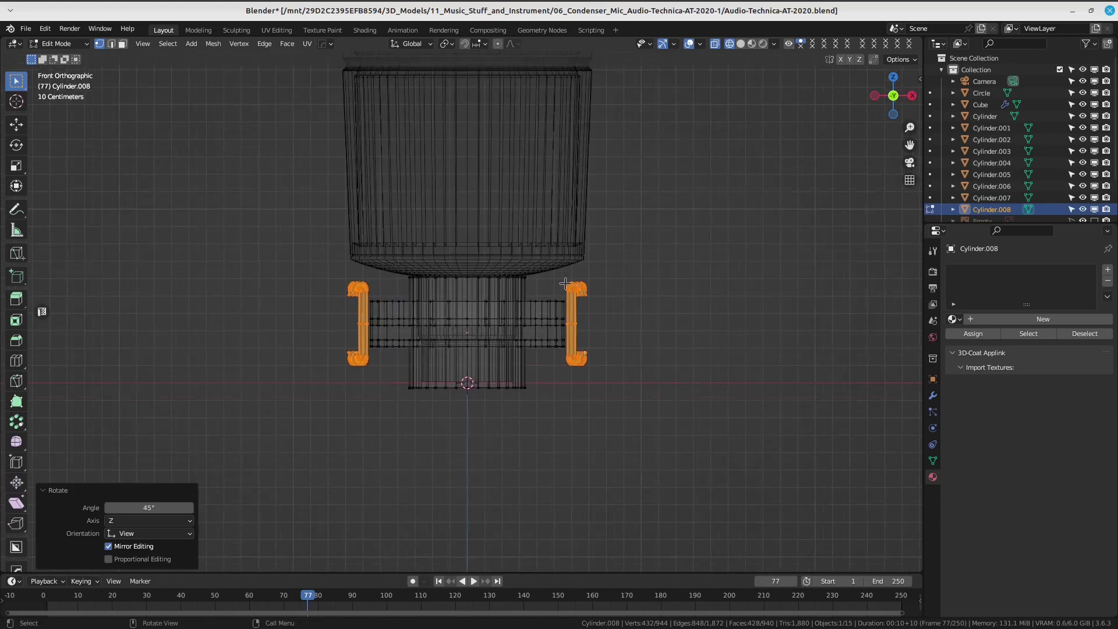
scroll(565, 283, up, 1)
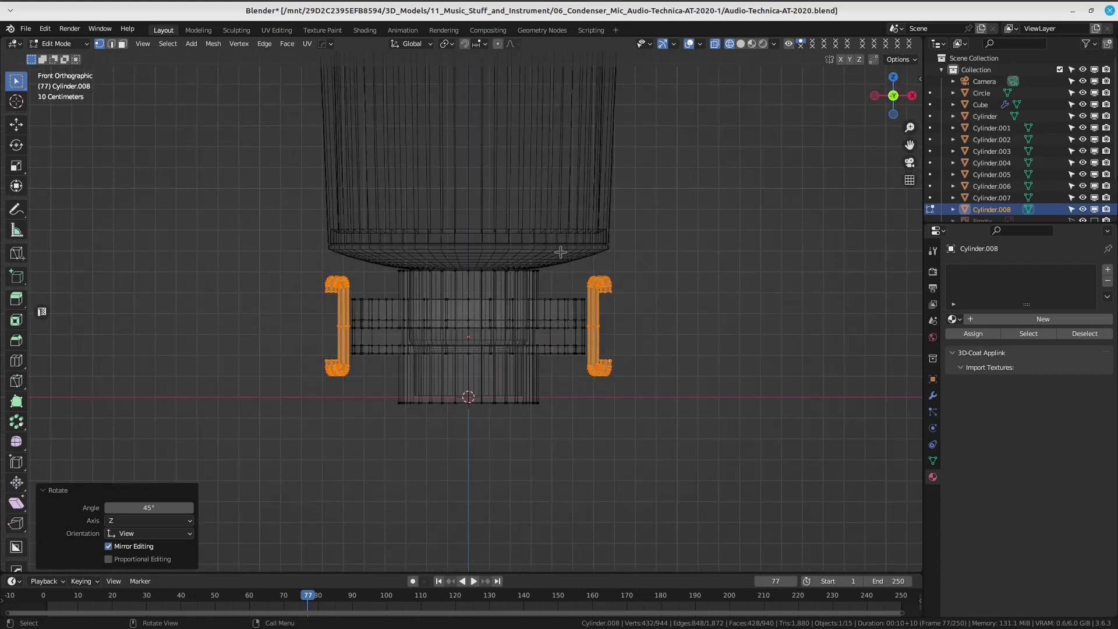
middle_drag(570, 300, 585, 387)
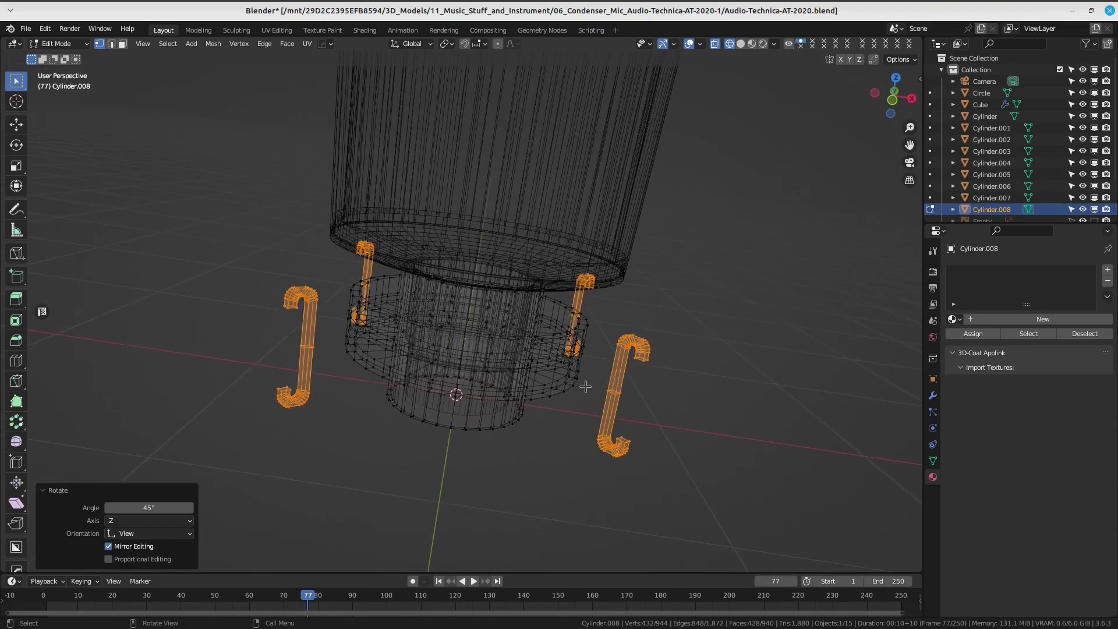
middle_drag(491, 374, 495, 349)
scroll(491, 373, up, 2)
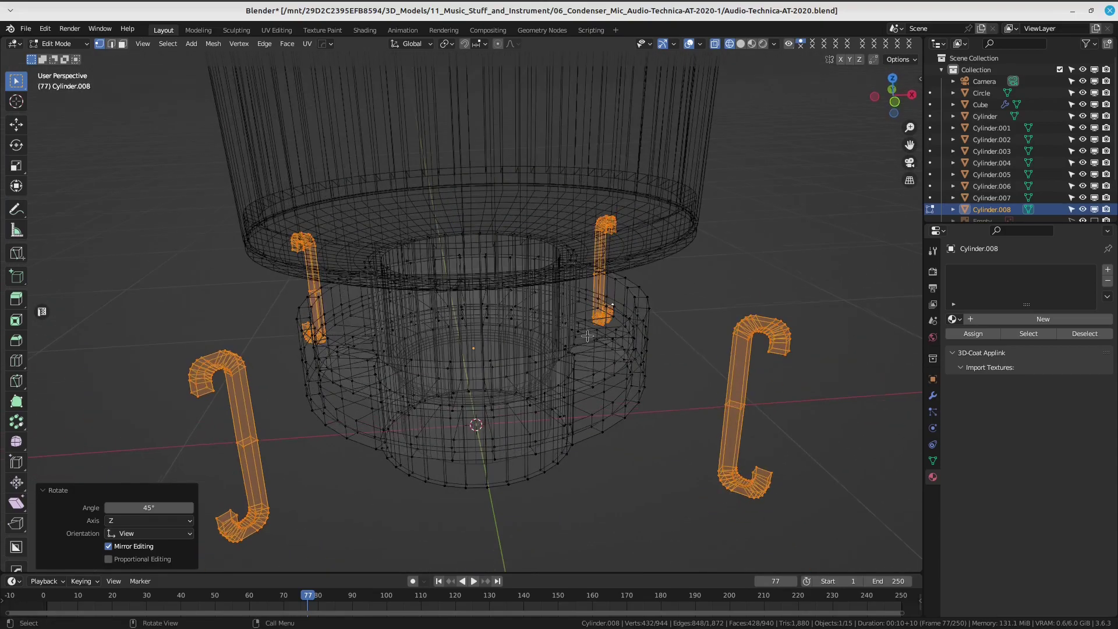
click(589, 383)
middle_drag(589, 383, 579, 370)
In solid shading, duplicate the collar's face ring in place.
key(z)
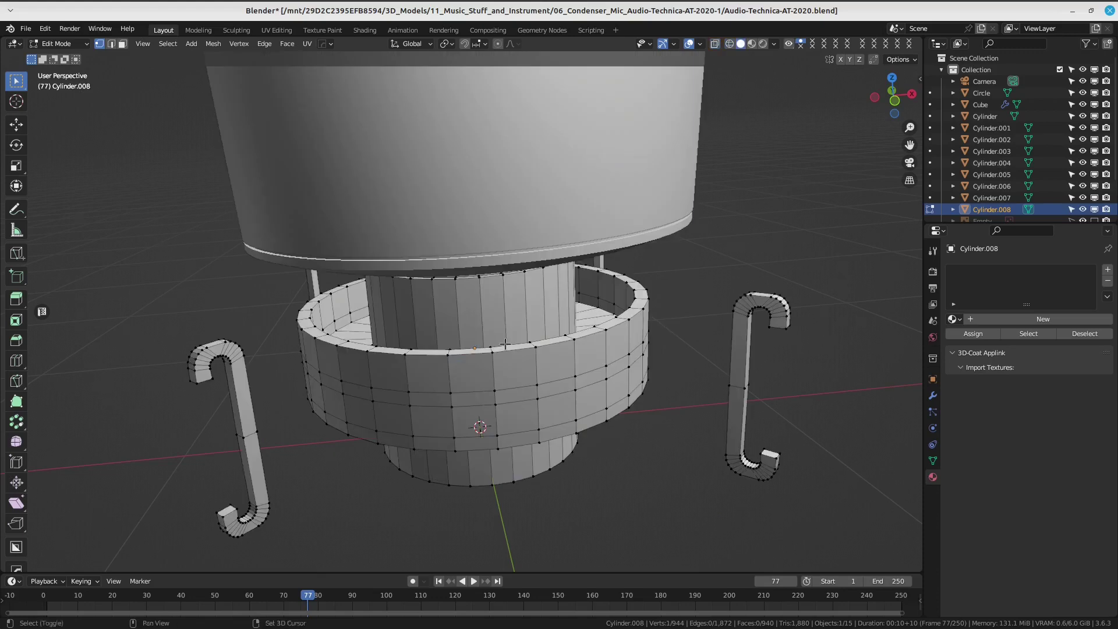
ctrl+alt+click(579, 329)
mouse_move(580, 329)
middle_down()
mouse_move(489, 335)
mouse_move(585, 339)
middle_up()
key(shift+d)
key(Escape)
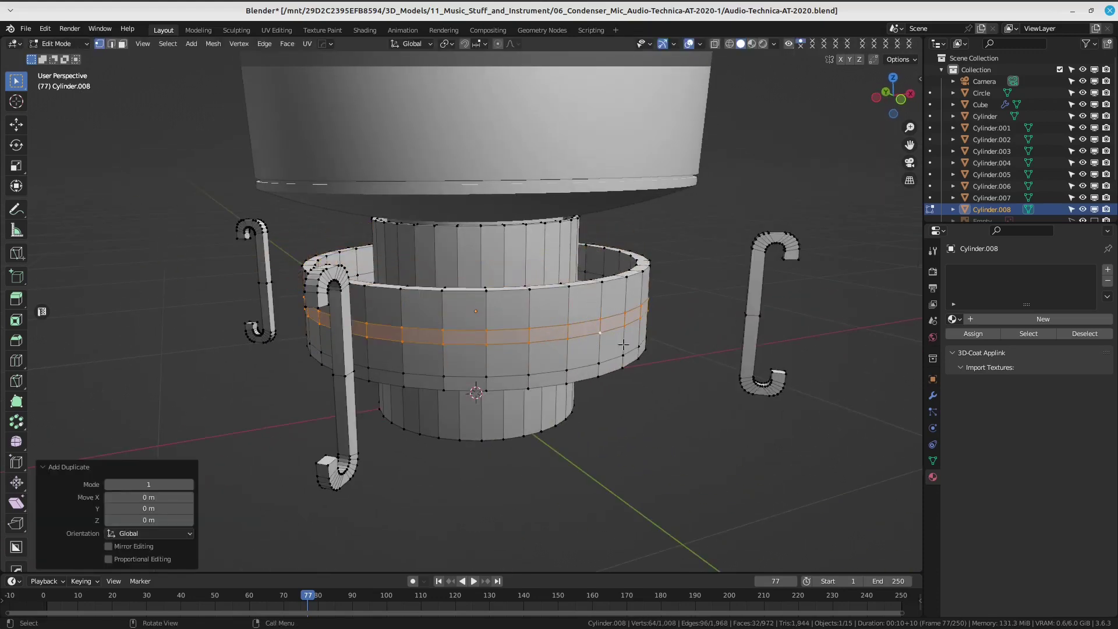
Scale the duplicated ring 1.623 times in the horizontal plane around the hooks.
scroll(692, 351, down, 1)
key(s)
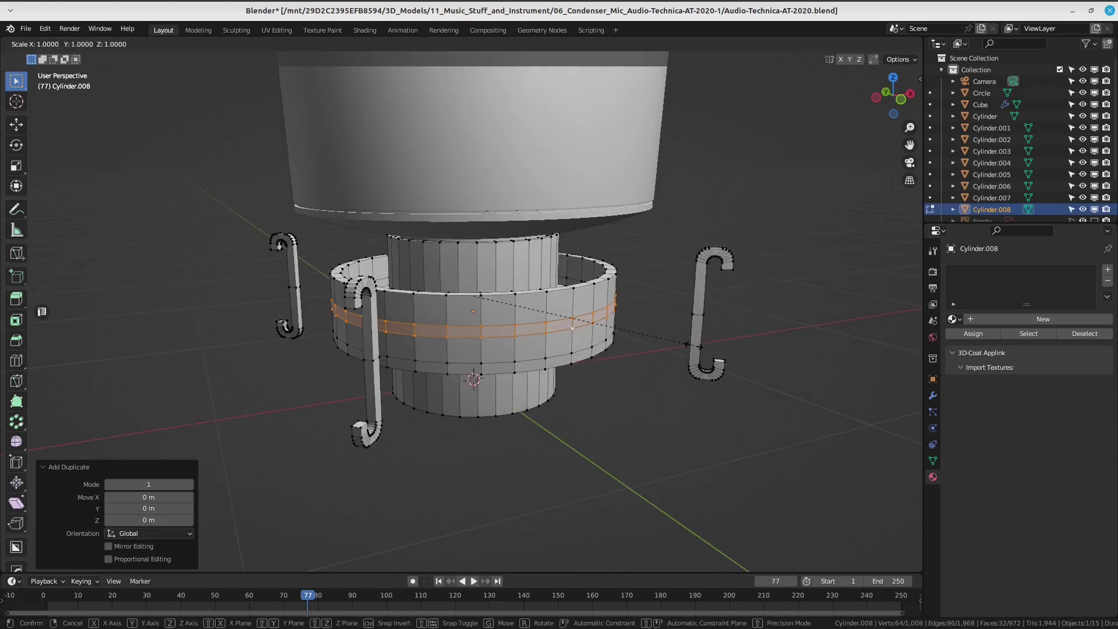
key(shift+z)
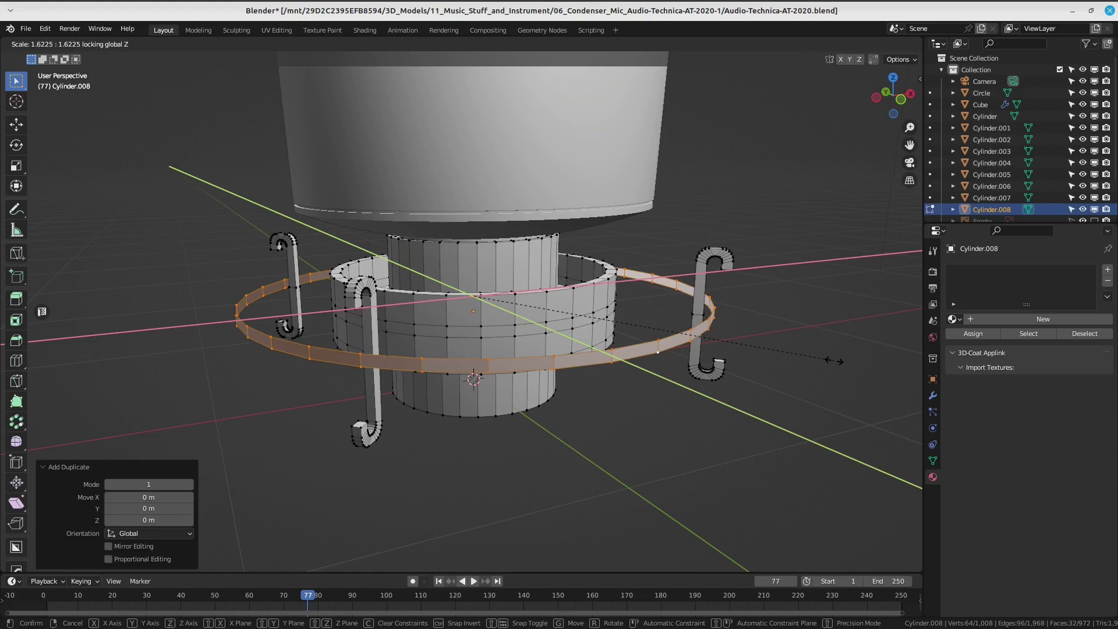
click(834, 361)
middle_drag(835, 361, 684, 295)
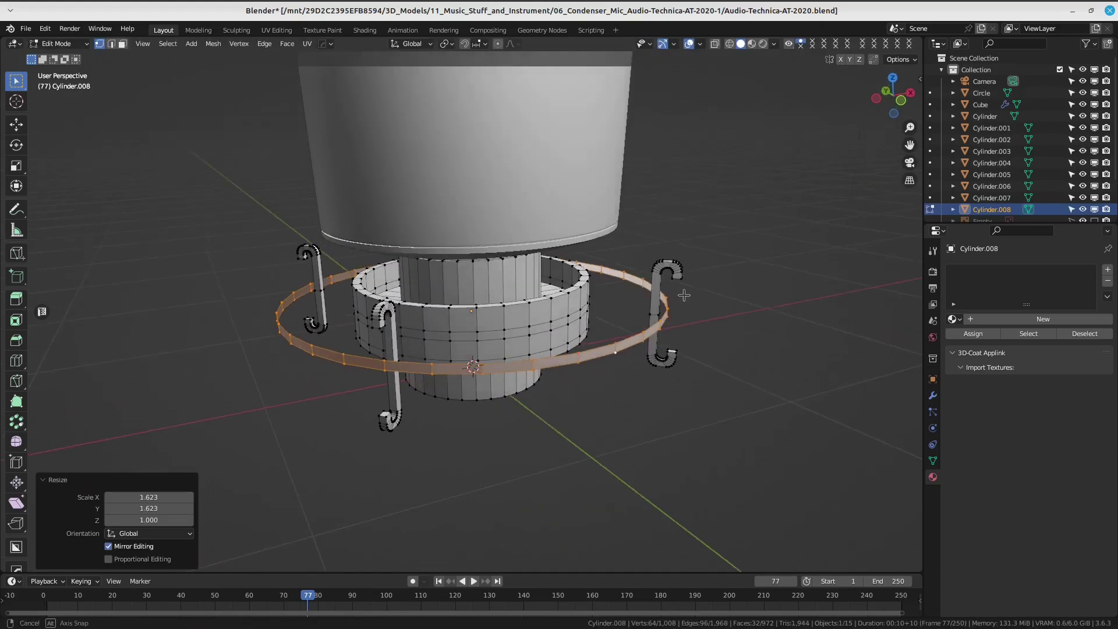
scroll(683, 295, up, 2)
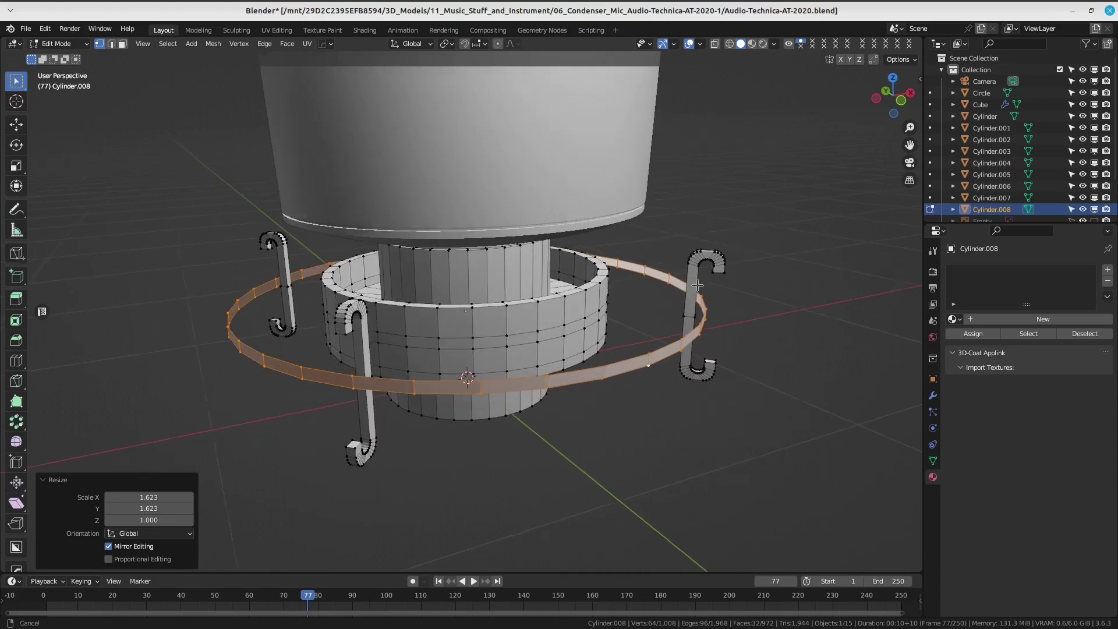
middle_drag(698, 285, 717, 238)
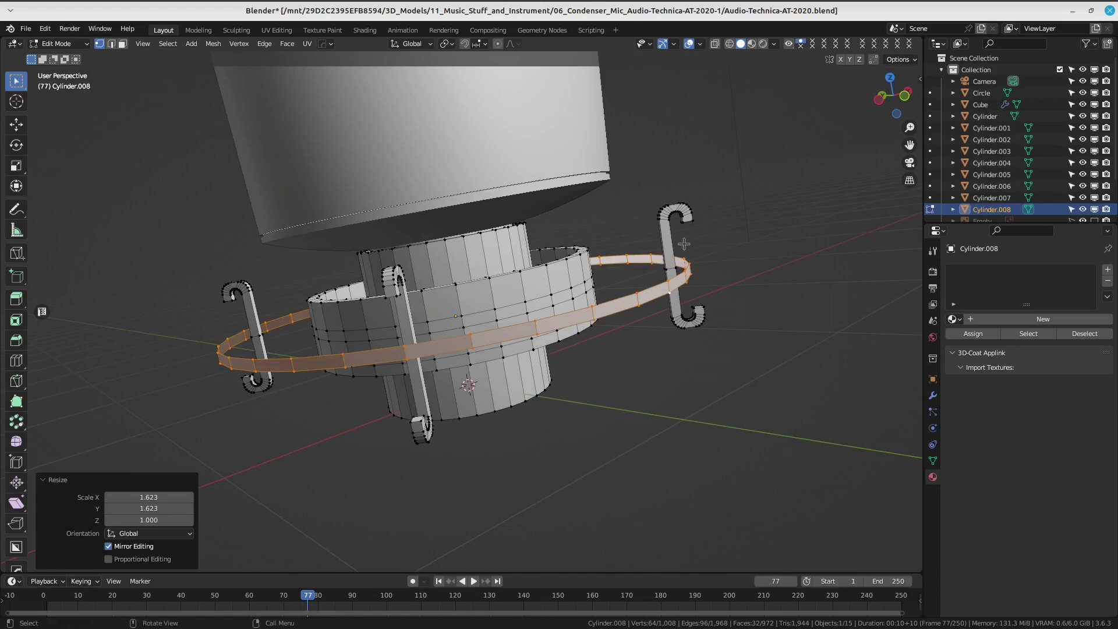
middle_drag(684, 244, 724, 265)
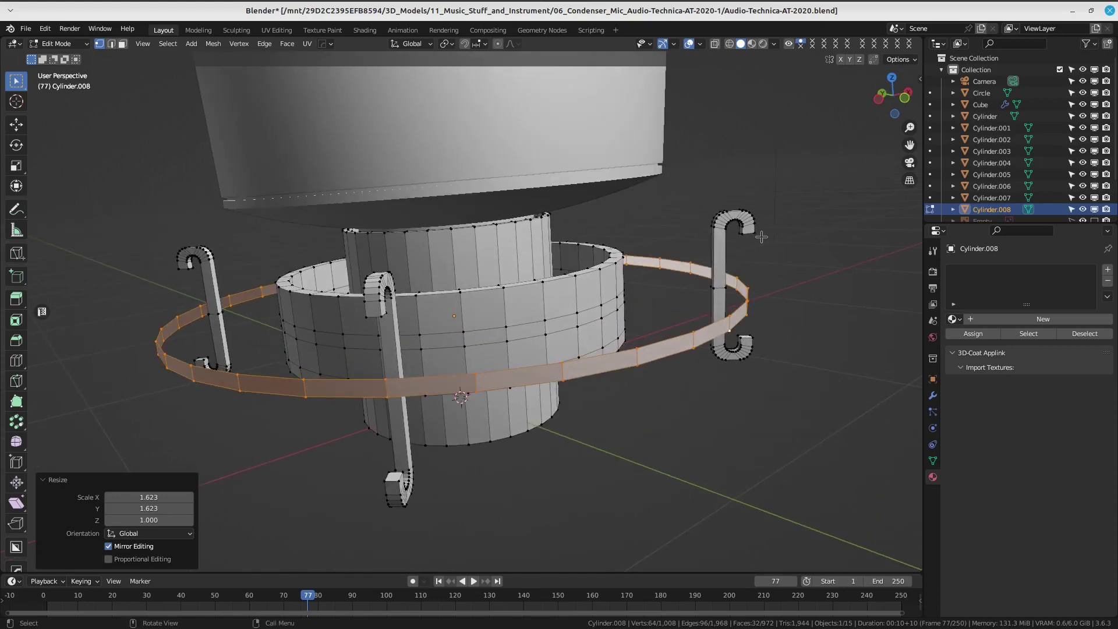
Extrude the ring's faces in place and shrink the inner band to 0.949 horizontally.
key(e)
key(Escape)
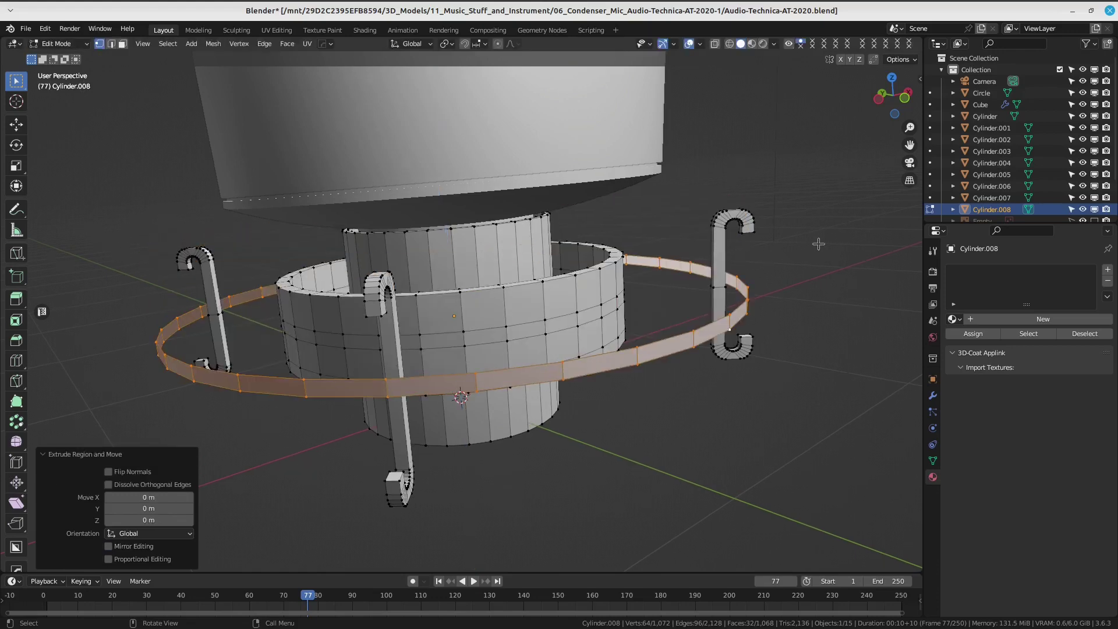
key(s)
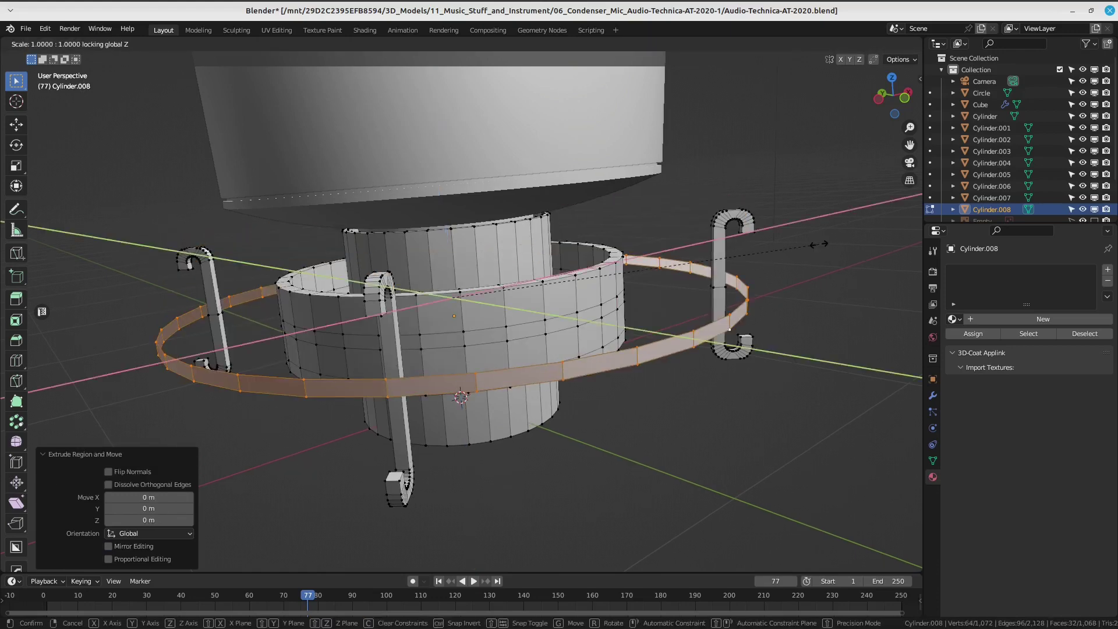
key(shift+z)
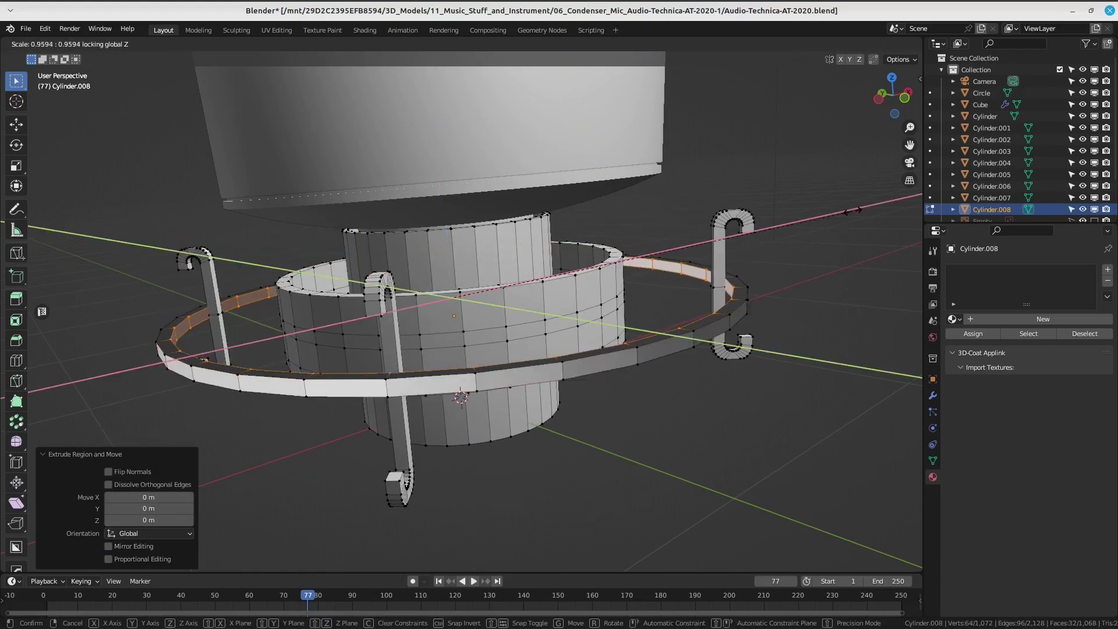
click(808, 251)
scroll(716, 257, down, 2)
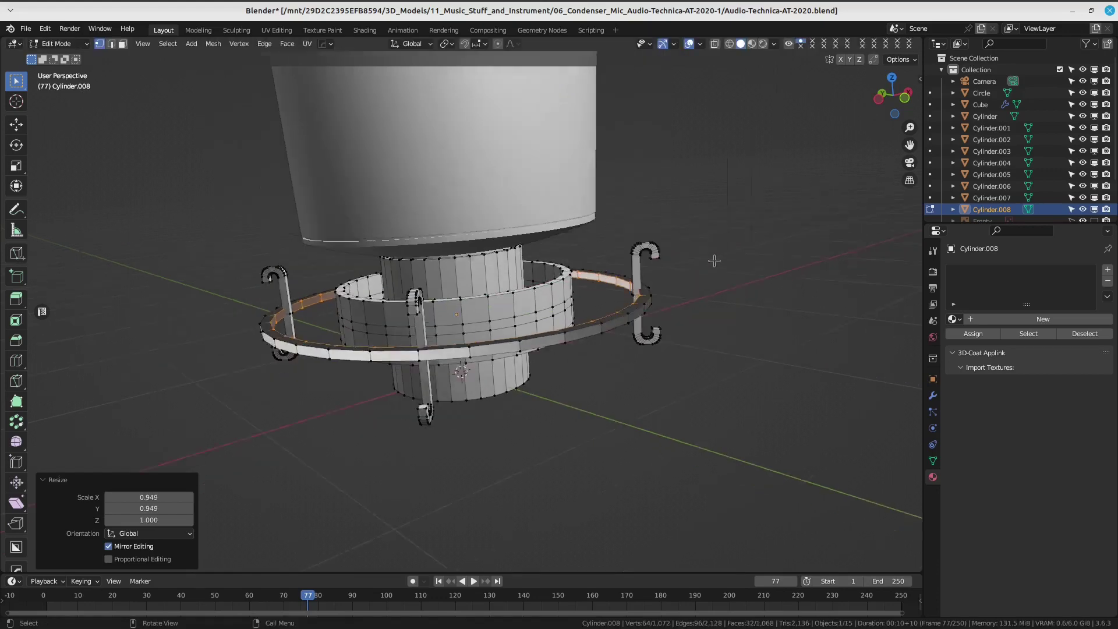
scroll(641, 280, down, 1)
Apply Shade Smooth to the mount object in object mode, then return to edit mode.
key(alt+a)
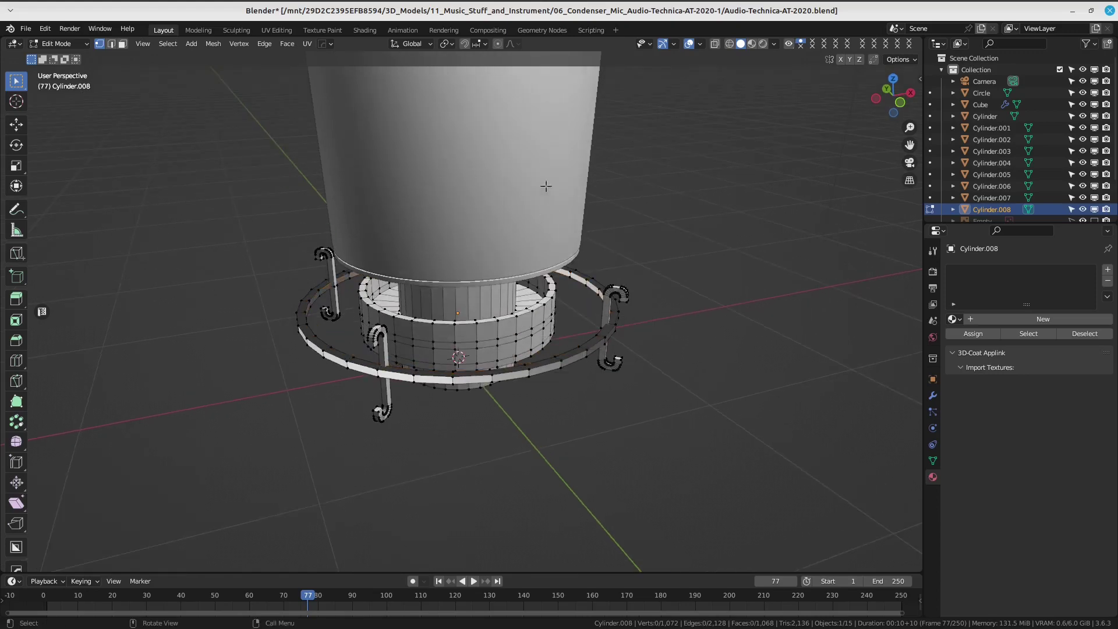
key(a)
right_click(502, 311)
key(Escape)
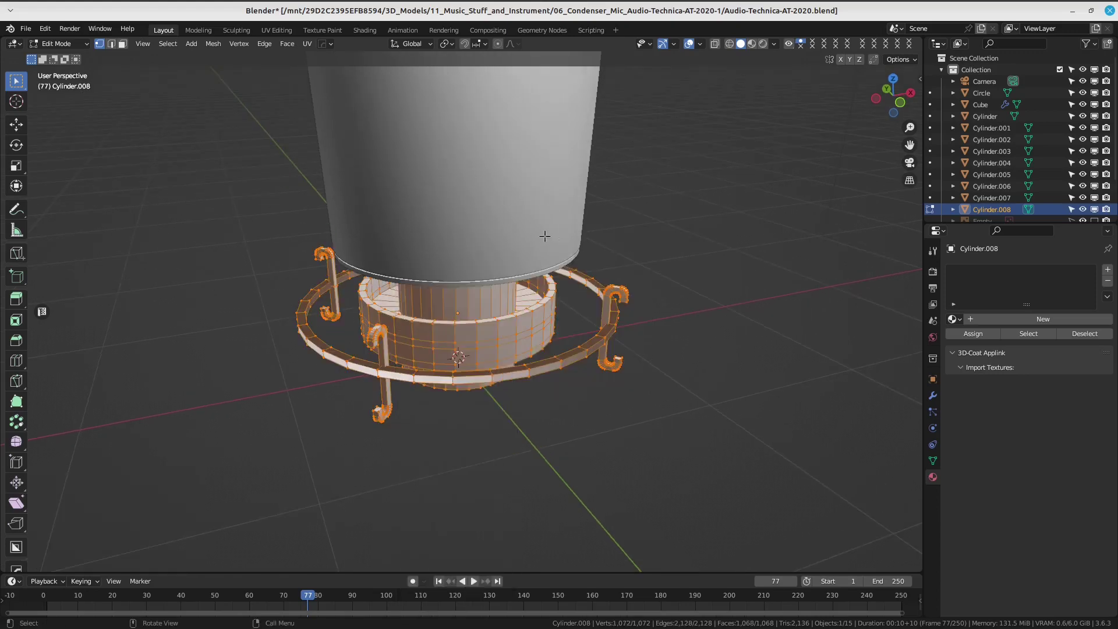
key(Tab)
click(499, 191)
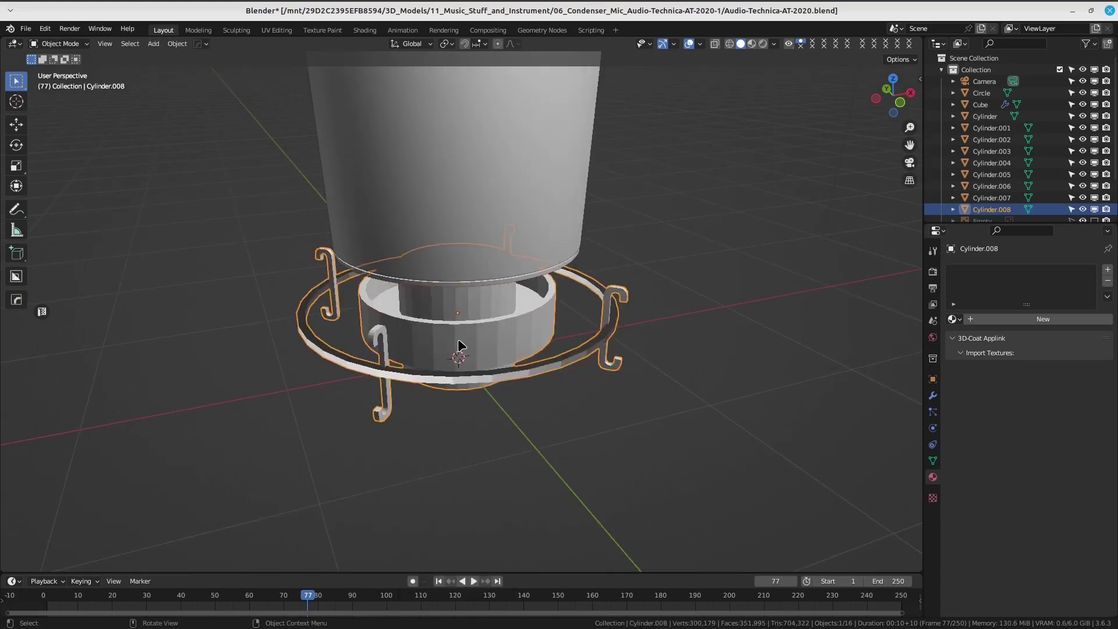
right_click(458, 338)
click(443, 338)
key(Tab)
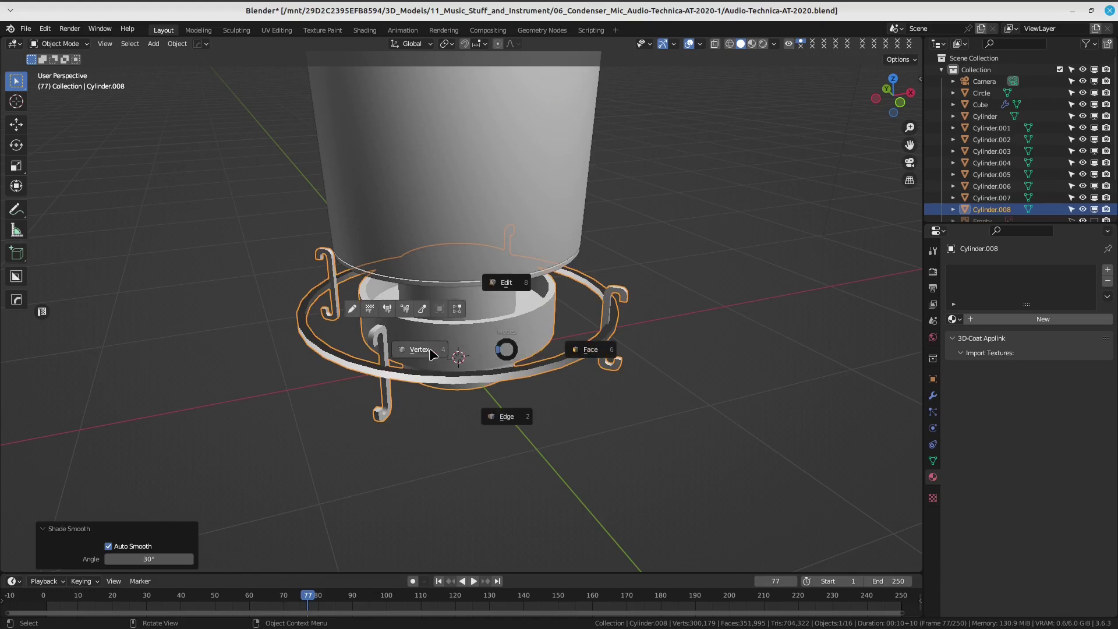
click(494, 352)
Recalculate all normals to face outside and go back to object mode.
key(a)
scroll(542, 350, up, 2)
middle_drag(541, 350, 527, 350)
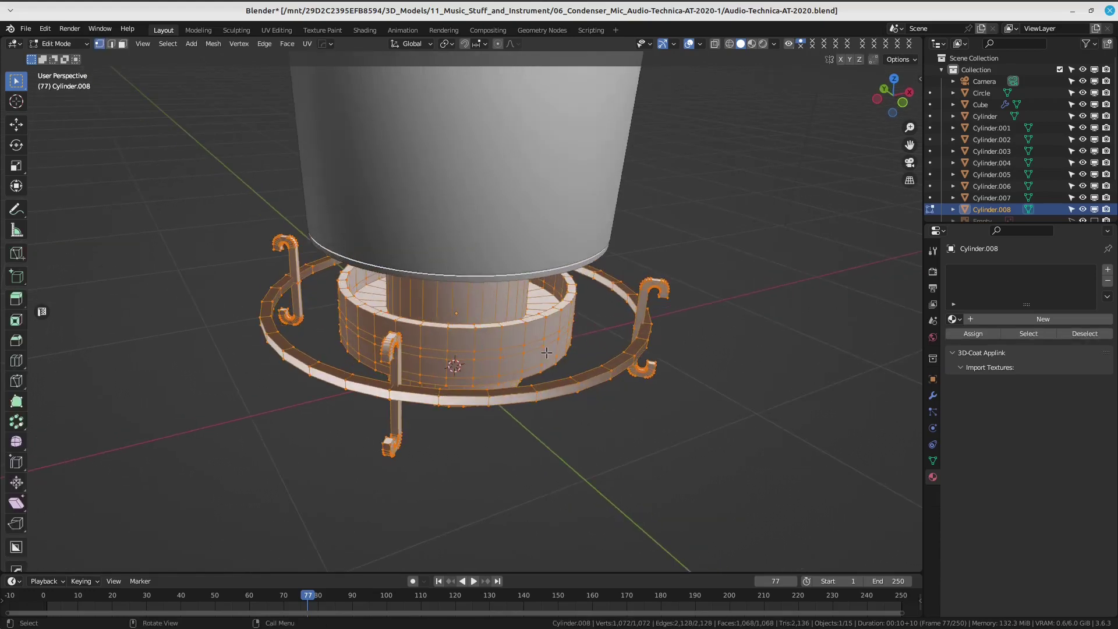
right_click(527, 350)
key(alt+n)
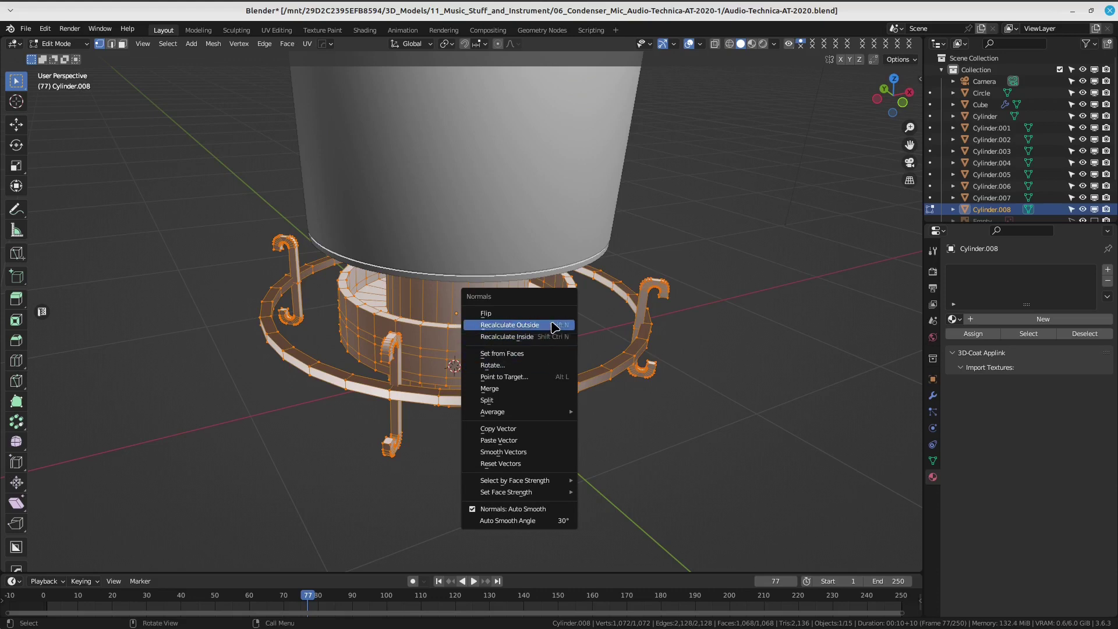
click(553, 325)
scroll(544, 331, down, 2)
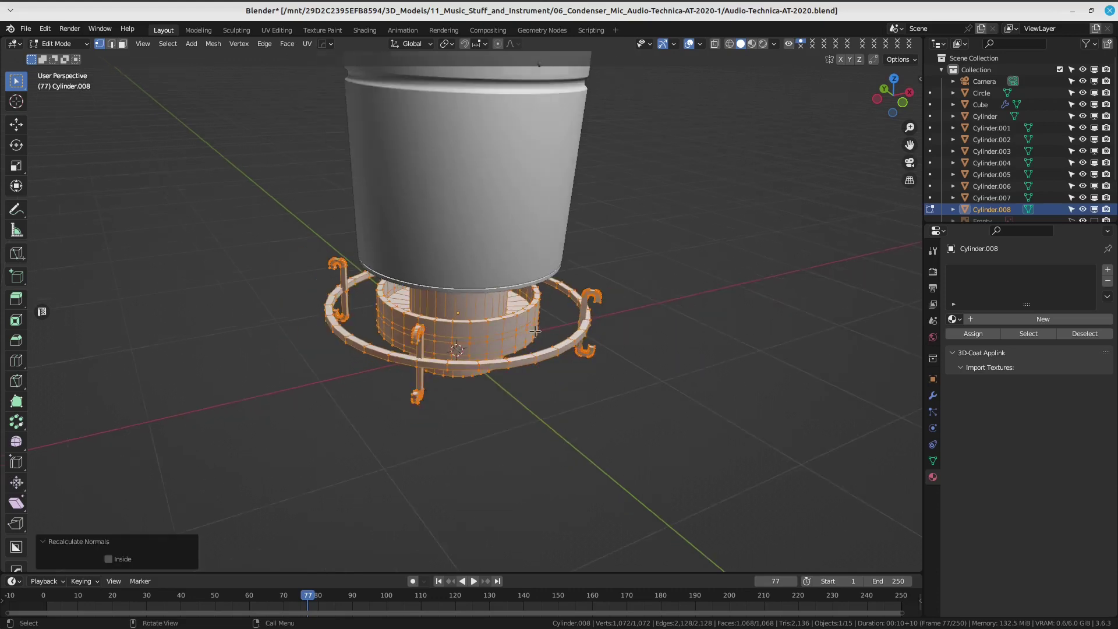
key(Tab)
click(535, 265)
In edit mode, pick vertices on the ring and clips and select all linked geometry.
mouse_move(560, 350)
middle_down()
mouse_move(537, 319)
mouse_move(510, 338)
middle_up()
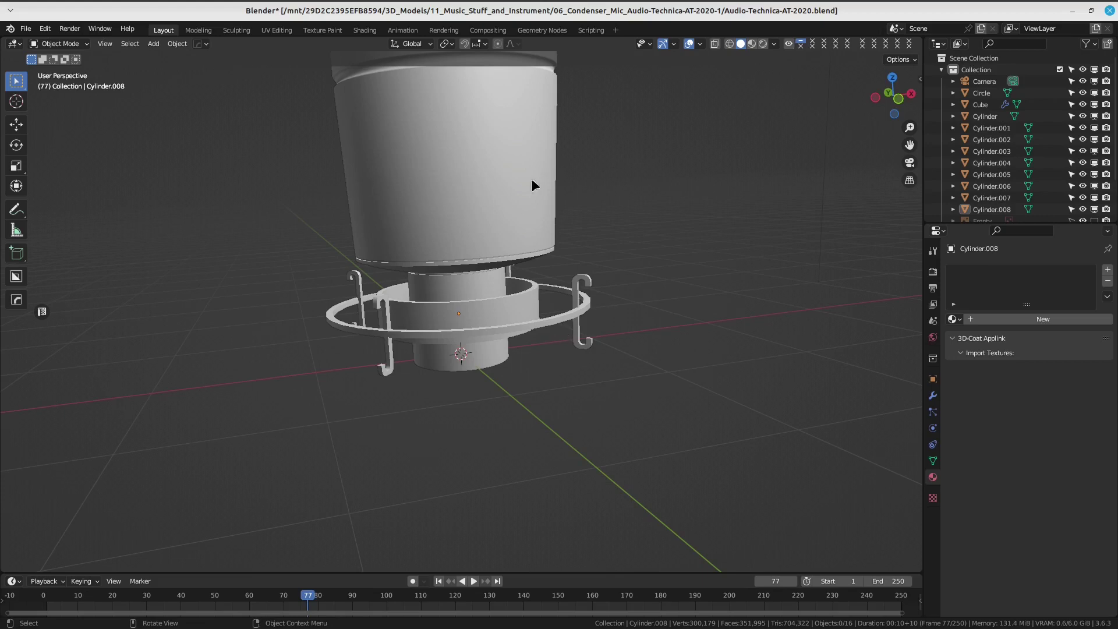
click(452, 328)
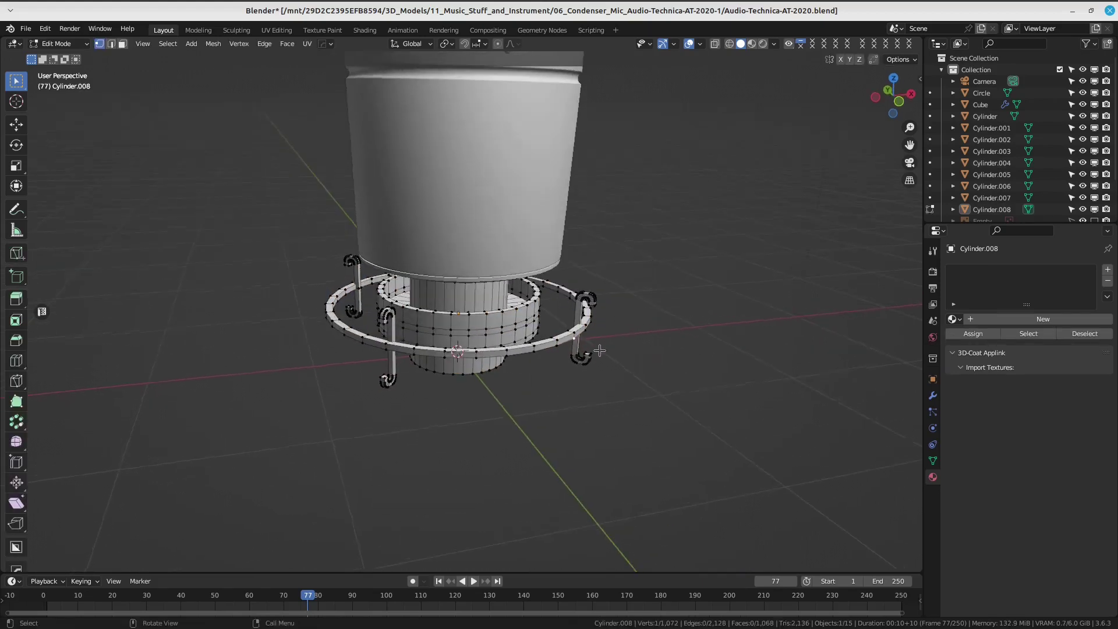
middle_drag(596, 325, 594, 300)
shift+click(592, 297)
shift+click(382, 317)
mouse_move(382, 318)
middle_down()
mouse_move(360, 277)
mouse_move(391, 213)
mouse_move(455, 251)
middle_up()
shift+click(391, 213)
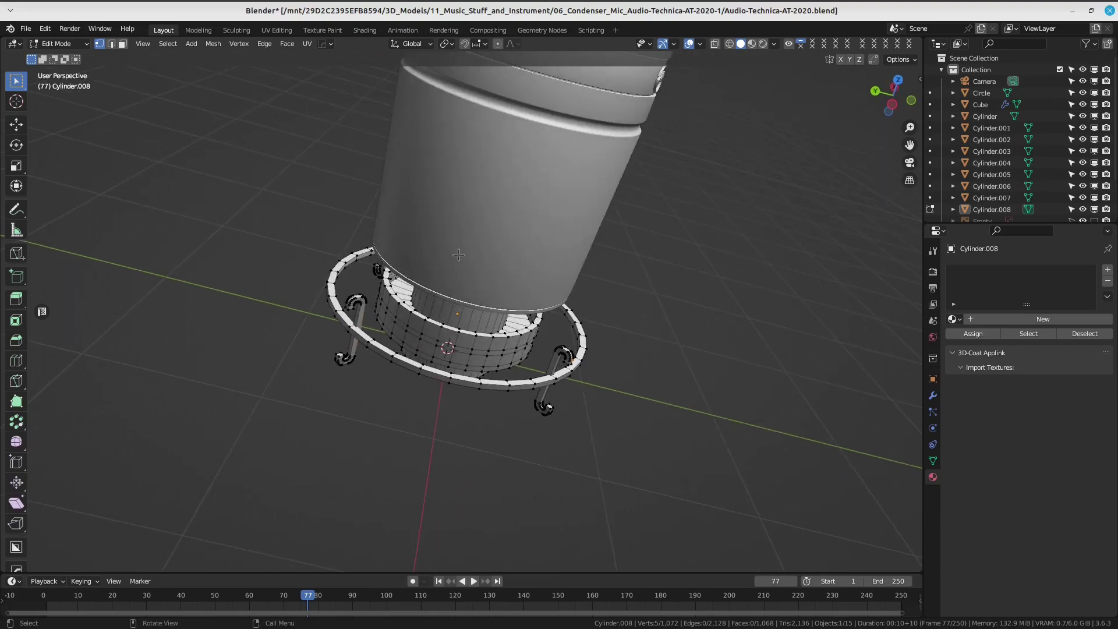
key(ctrl+l)
scroll(459, 255, down, 3)
mouse_move(459, 255)
middle_down()
mouse_move(594, 216)
mouse_move(550, 267)
mouse_move(617, 303)
middle_up()
scroll(568, 282, up, 2)
Raise the shock-mount ring and its clips 0.455 m straight up along Z.
key(g)
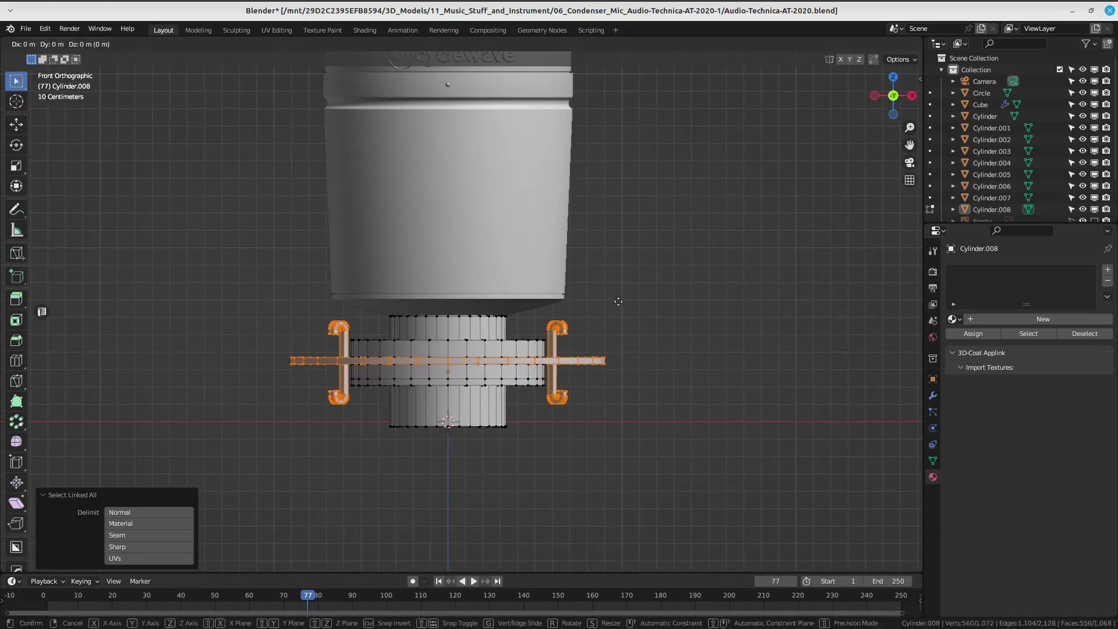
key(z)
click(620, 228)
mouse_move(620, 229)
middle_down()
mouse_move(633, 360)
mouse_move(606, 407)
mouse_move(579, 414)
mouse_move(600, 279)
mouse_move(579, 243)
mouse_move(531, 326)
middle_up()
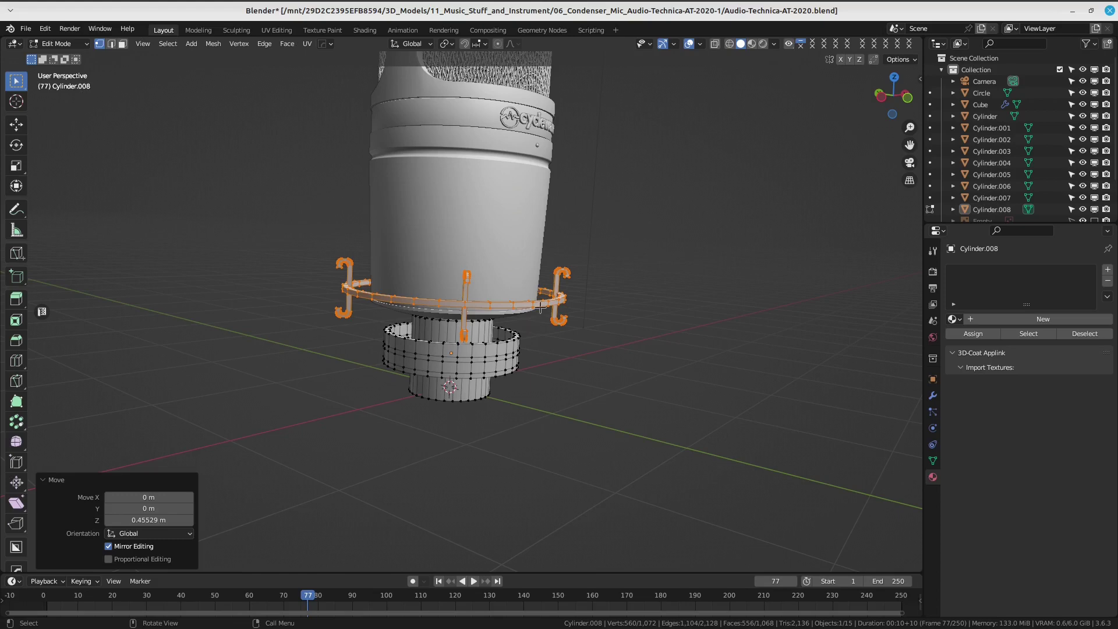
Check the raised ring's height around the microphone body from the front and perspective views.
scroll(560, 319, up, 2)
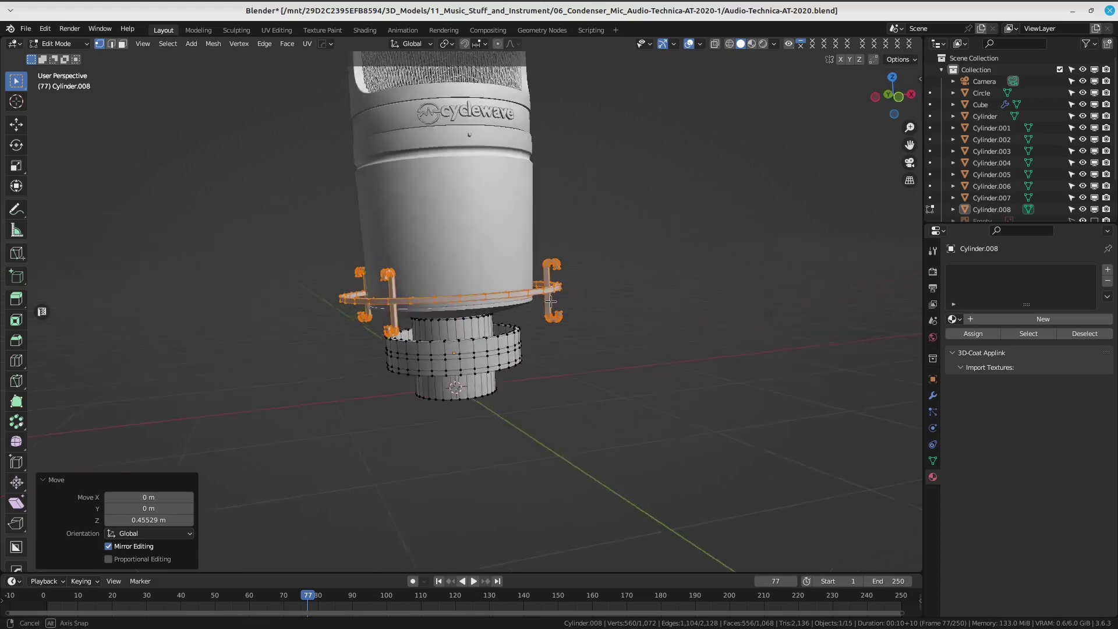
scroll(542, 318, up, 2)
scroll(510, 314, up, 2)
mouse_move(510, 314)
middle_down()
mouse_move(501, 265)
mouse_move(569, 324)
mouse_move(591, 312)
mouse_move(571, 306)
middle_up()
key(KP_1)
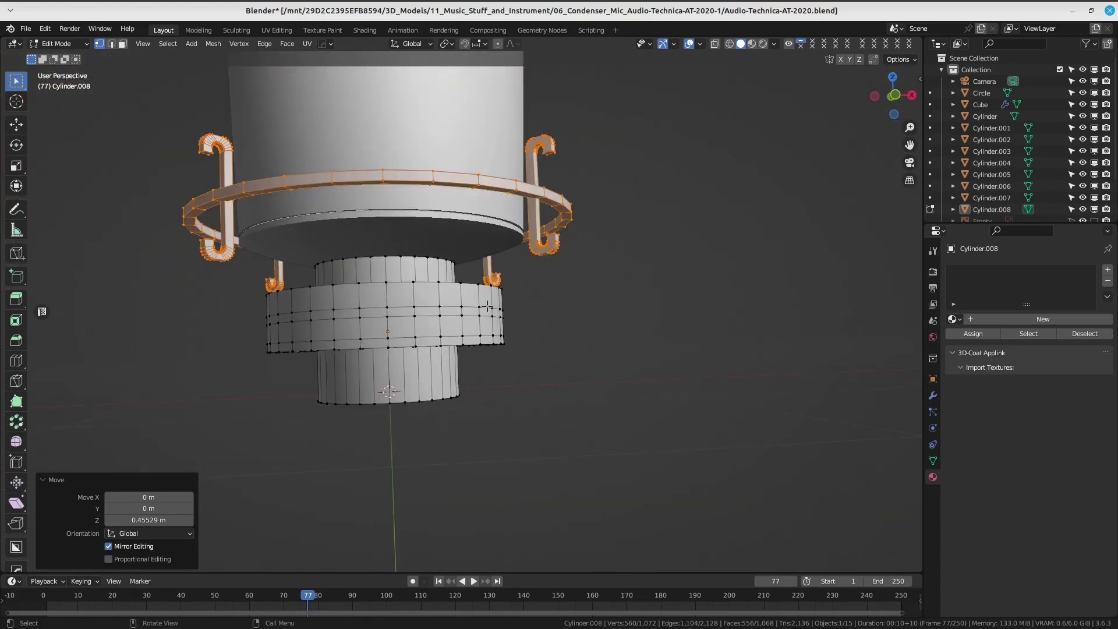
key(KP_1)
scroll(476, 293, up, 2)
scroll(477, 293, up, 2)
mouse_move(476, 292)
middle_down()
mouse_move(641, 338)
mouse_move(452, 292)
mouse_move(456, 320)
middle_up()
scroll(452, 293, up, 2)
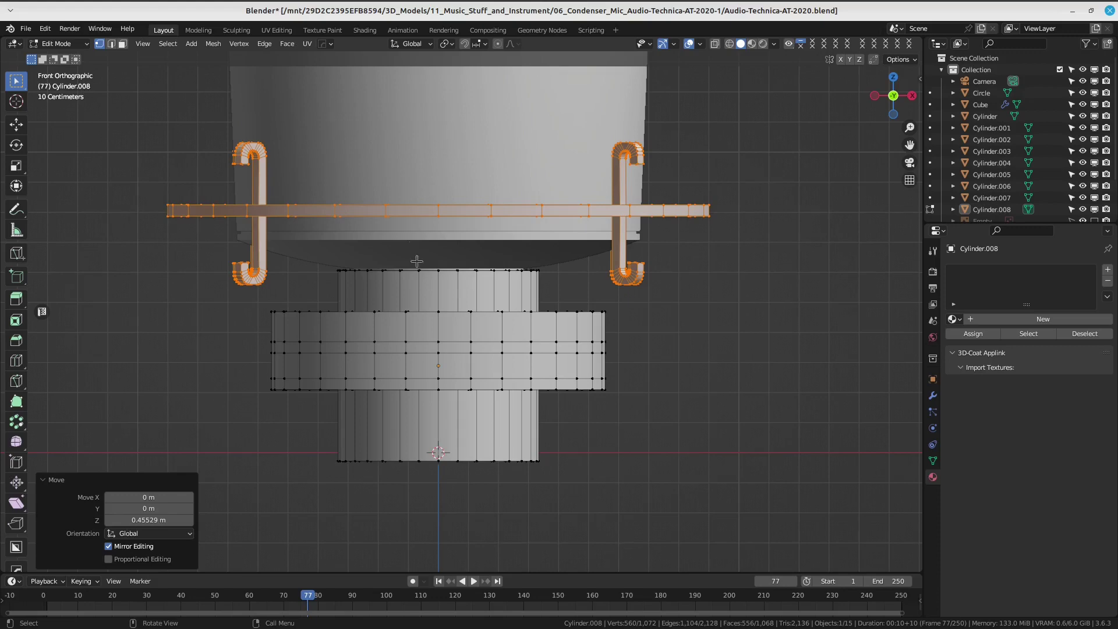
Duplicate the selected base collar faces and slide the copy off the collar along Y.
scroll(425, 320, up, 3)
click(461, 346)
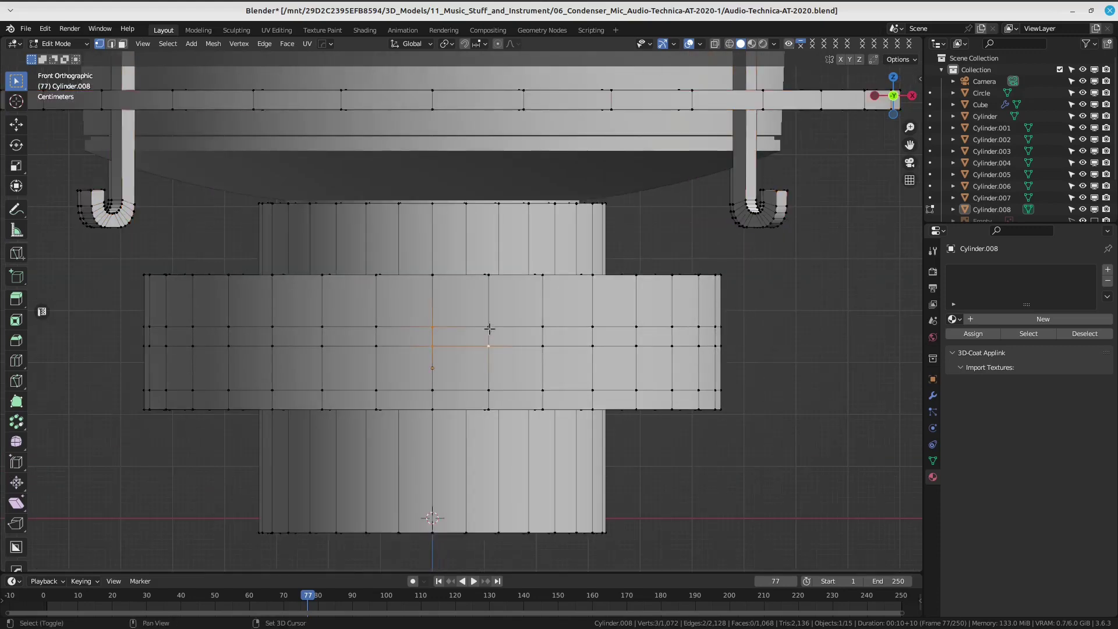
middle_drag(399, 332, 559, 353)
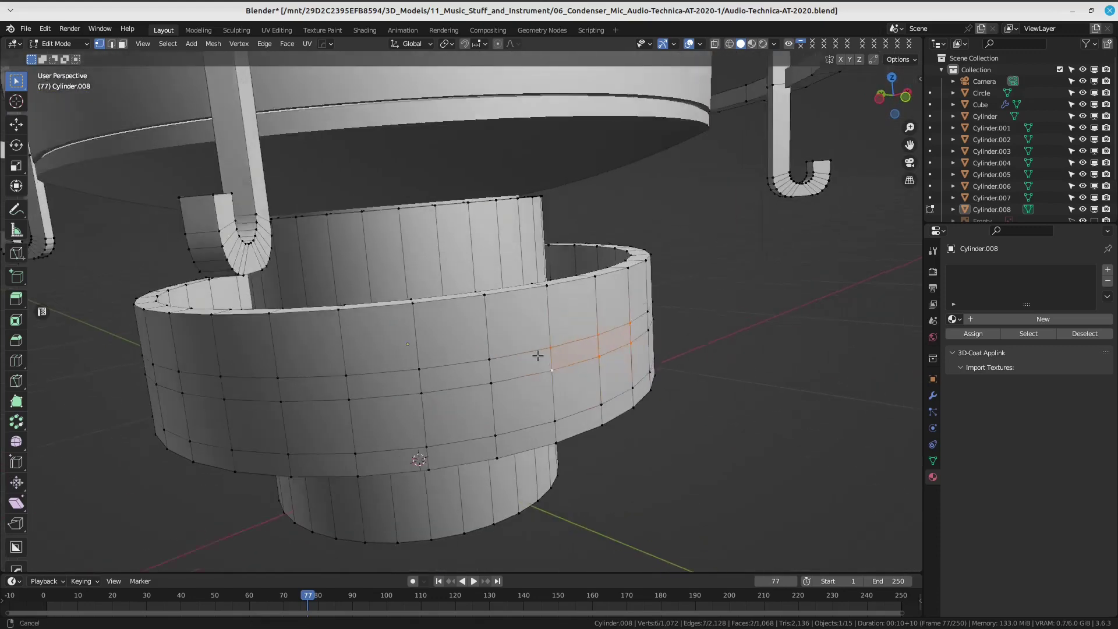
key(shift+d)
right_click(559, 354)
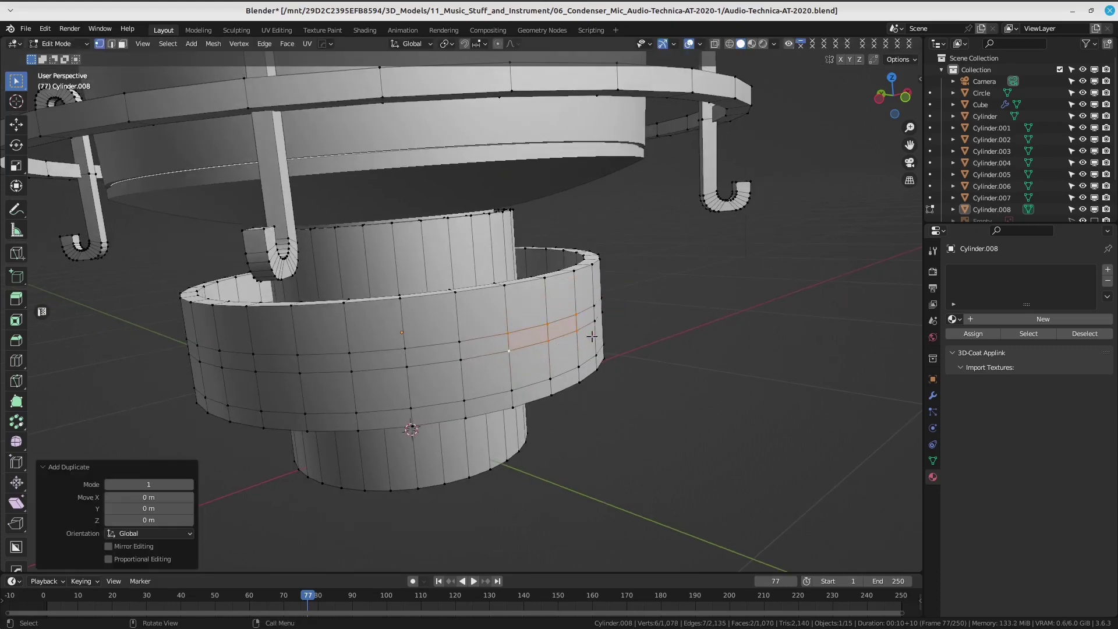
middle_drag(559, 354, 614, 361)
key(g)
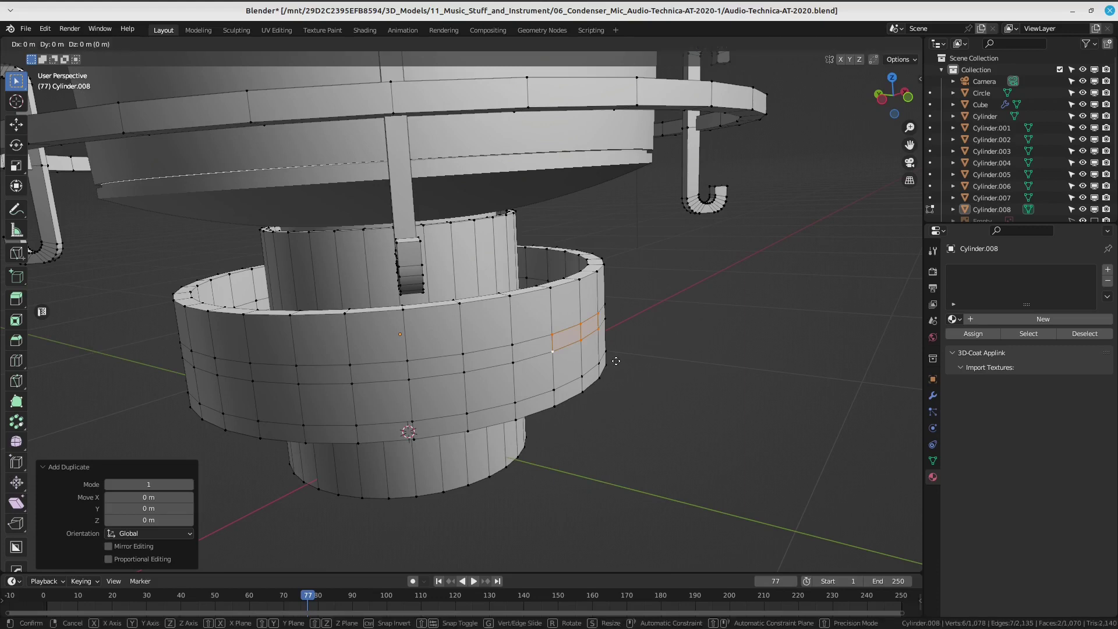
key(y)
click(662, 370)
Flatten the copy to zero Y thickness, dissolve it into one face, and narrow it to 0.158 on X.
text(s)
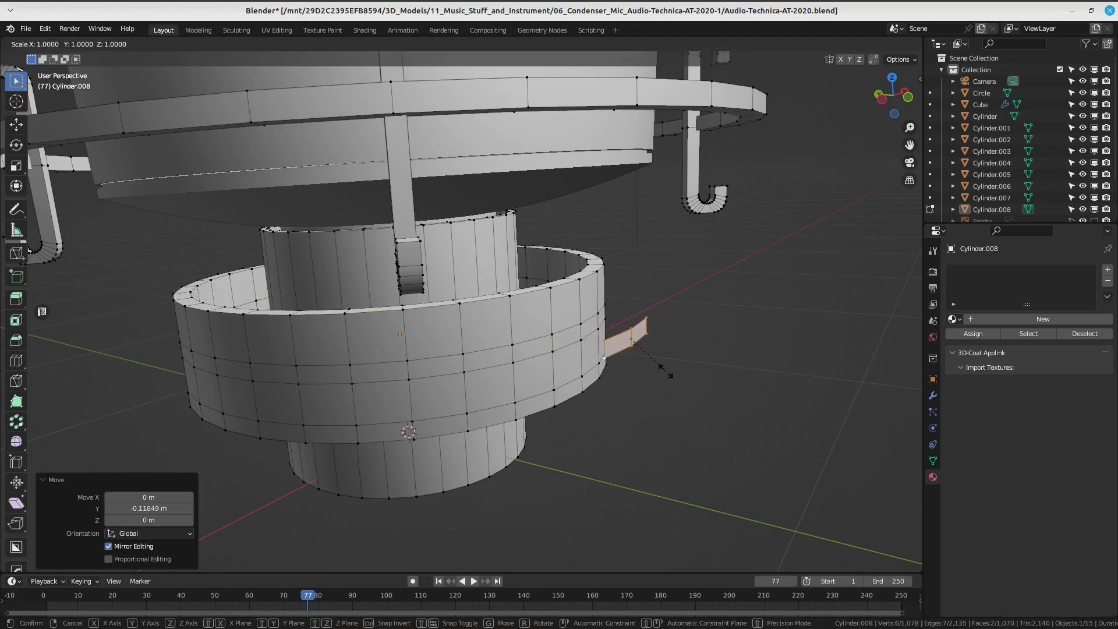
text(y0)
key(Return)
mouse_move(660, 362)
middle_down()
mouse_move(644, 380)
mouse_move(654, 347)
mouse_move(661, 379)
mouse_move(613, 385)
mouse_move(652, 358)
middle_up()
click(661, 382)
key(ctrl+x)
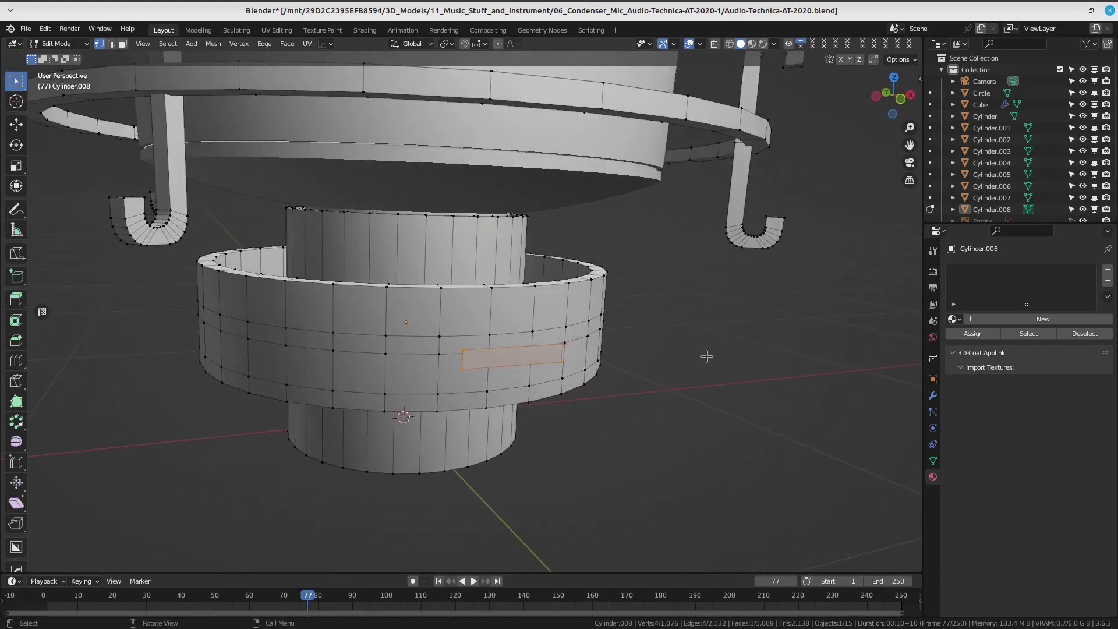
key(s)
key(x)
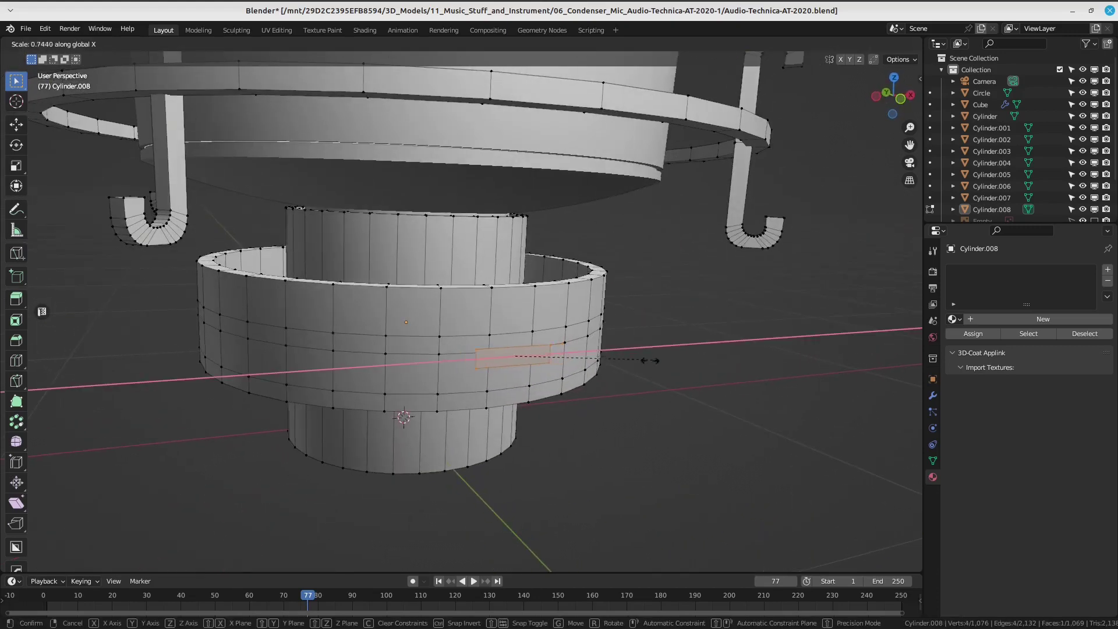
click(536, 375)
Raise the small face 0.27445 m so it sits just under the microphone body.
key(KP_1)
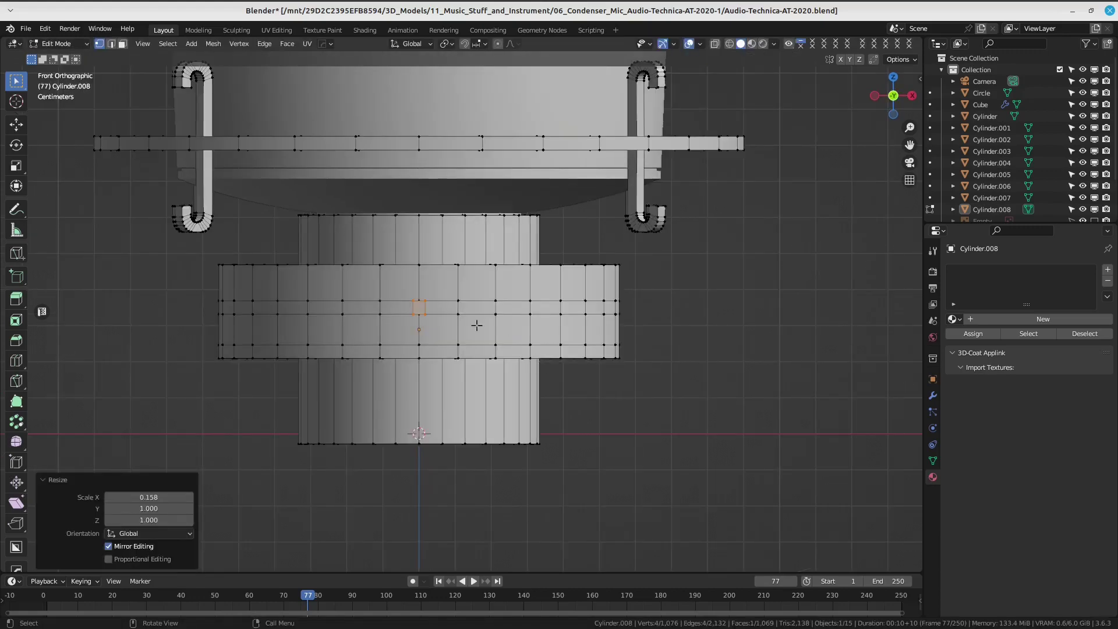
shift+middle_drag(476, 325, 492, 364)
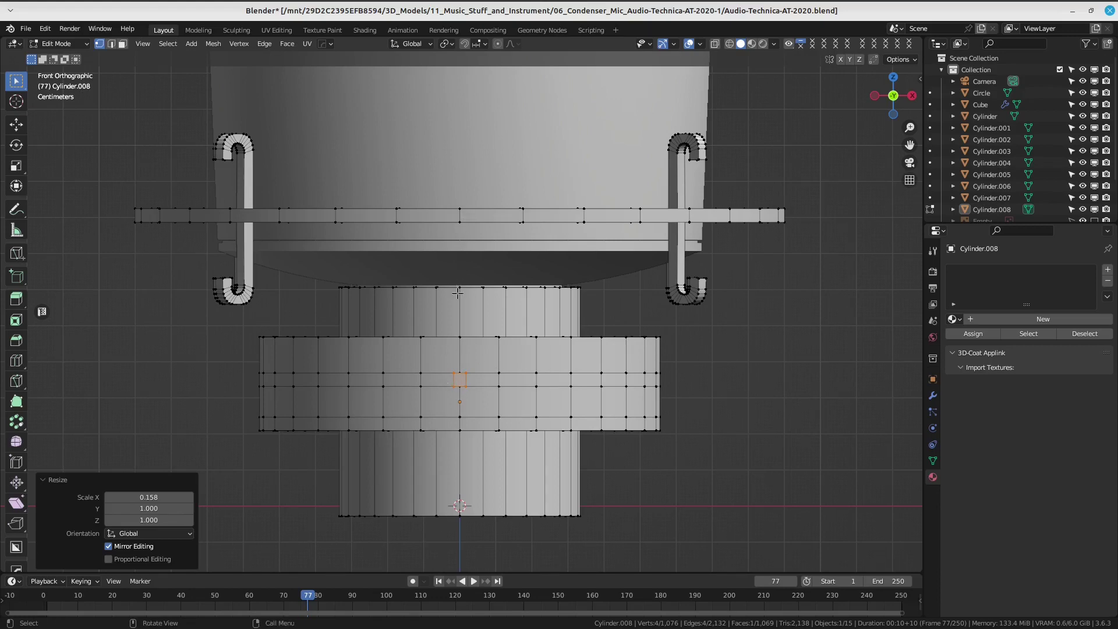
shift+middle_drag(464, 293, 468, 317)
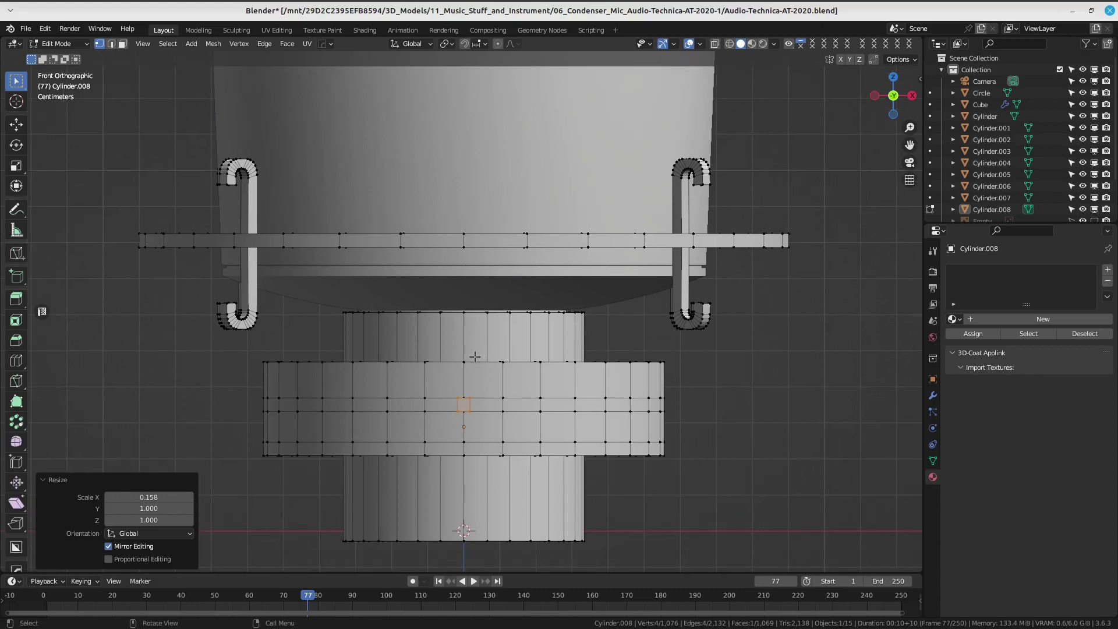
key(g)
key(z)
click(480, 256)
shift+middle_drag(493, 295, 491, 310)
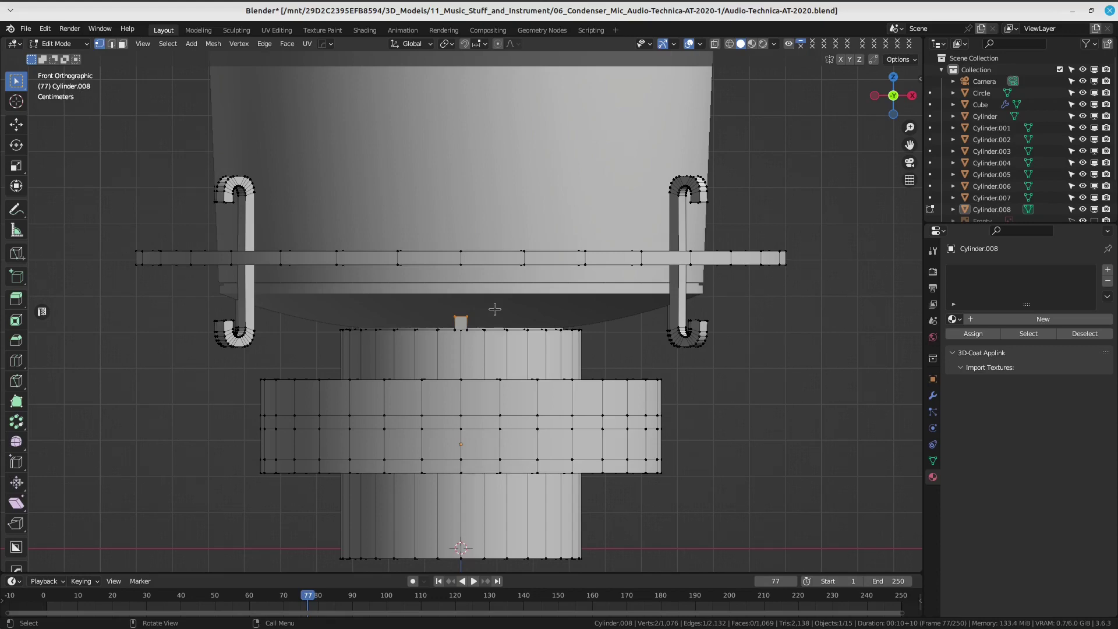
mouse_move(481, 318)
middle_down()
mouse_move(585, 208)
mouse_move(590, 313)
middle_up()
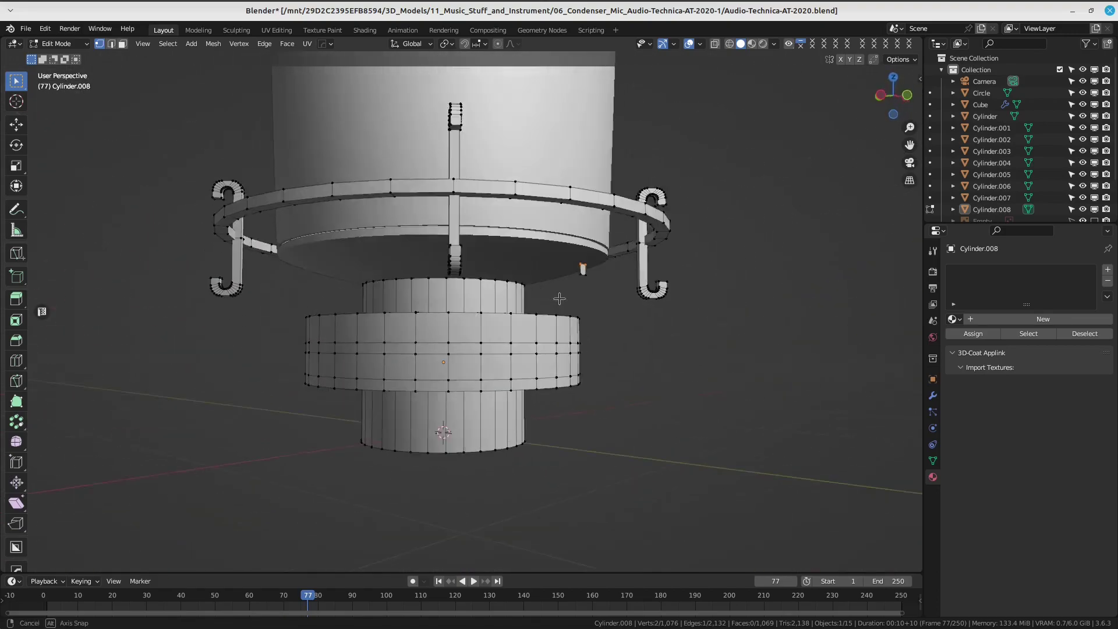
In a see-through right side view, move the small arm face under the ring's outer end.
shift+click(576, 296)
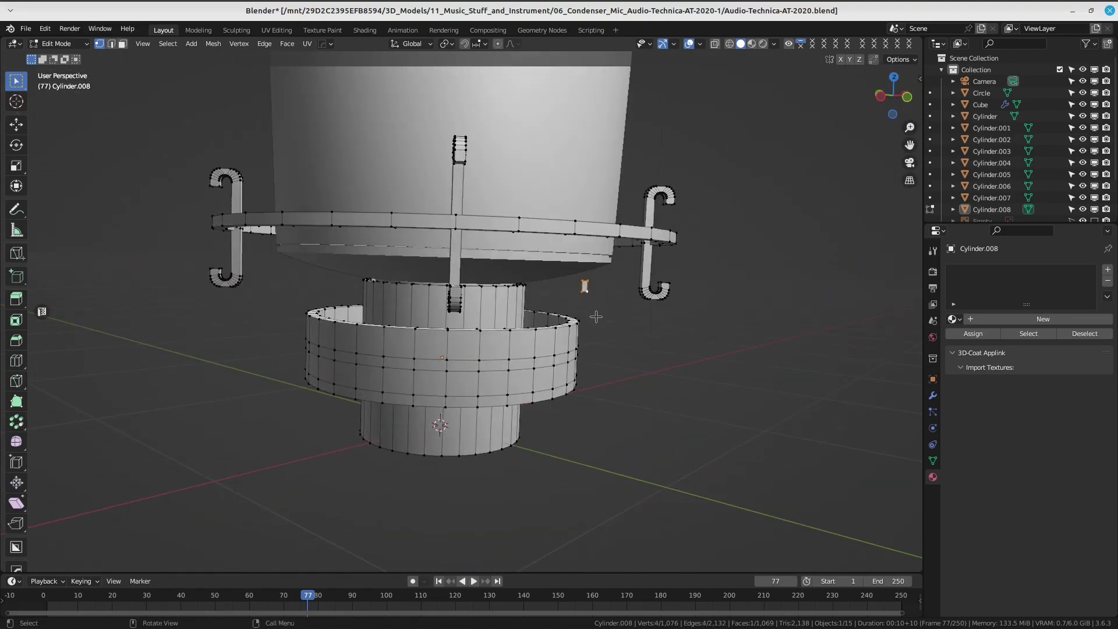
key(KP_3)
key(alt+z)
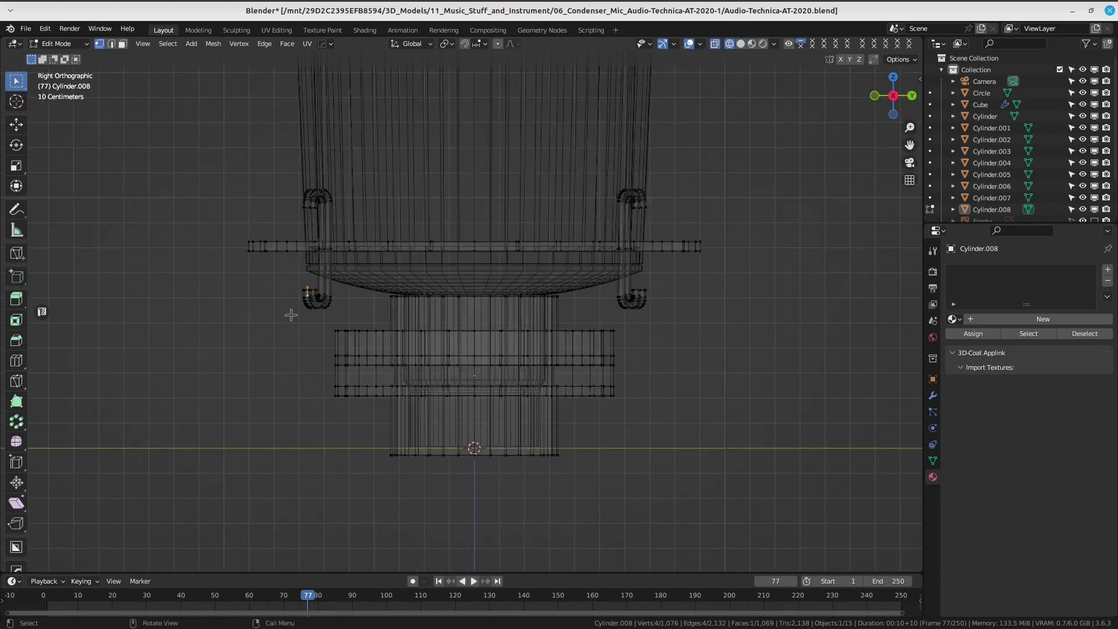
scroll(290, 312, up, 3)
mouse_move(290, 313)
shift+middle_down()
mouse_move(558, 332)
mouse_move(532, 347)
shift+middle_up()
key(g)
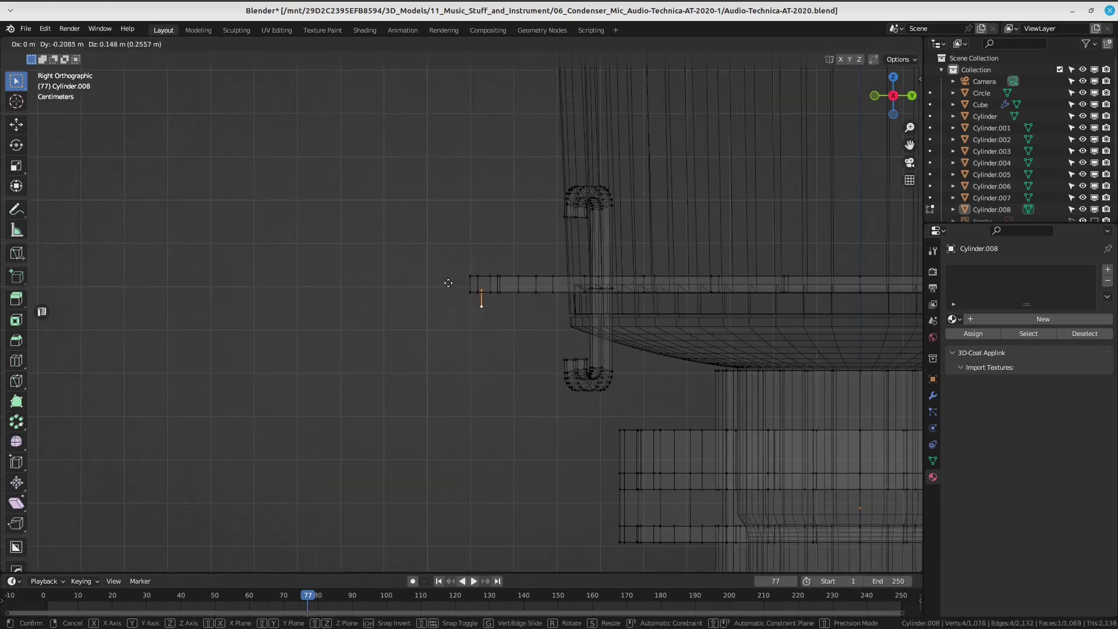
click(453, 287)
mouse_move(454, 288)
middle_down()
mouse_move(490, 272)
mouse_move(497, 394)
mouse_move(512, 324)
middle_up()
Slide the face outward along its normal, making a 0.042732 m block.
key(g)
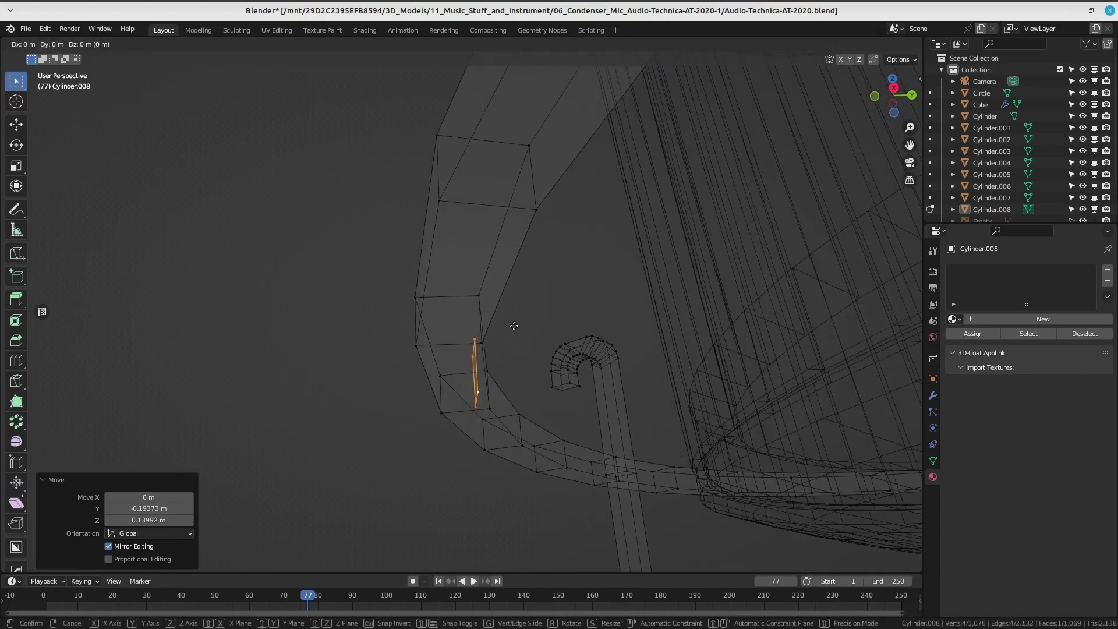
key(y)
key(y)
key(z)
key(z)
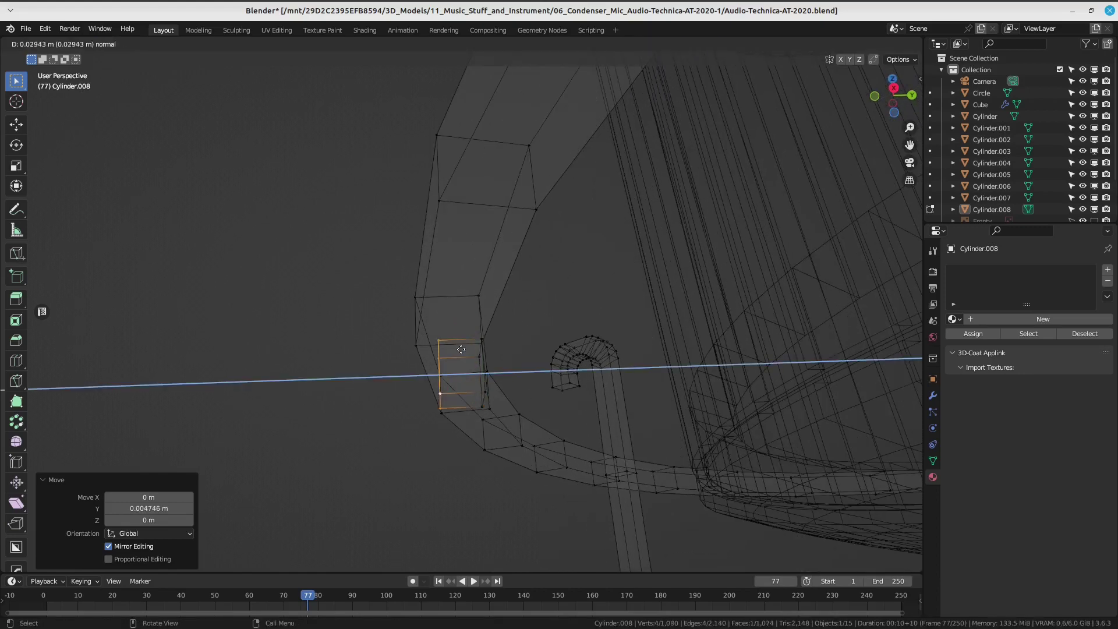
click(442, 352)
click(444, 354)
middle_drag(443, 354, 460, 416)
Select the whole arm block and nudge it up just beneath the shock-mount ring band.
click(434, 395)
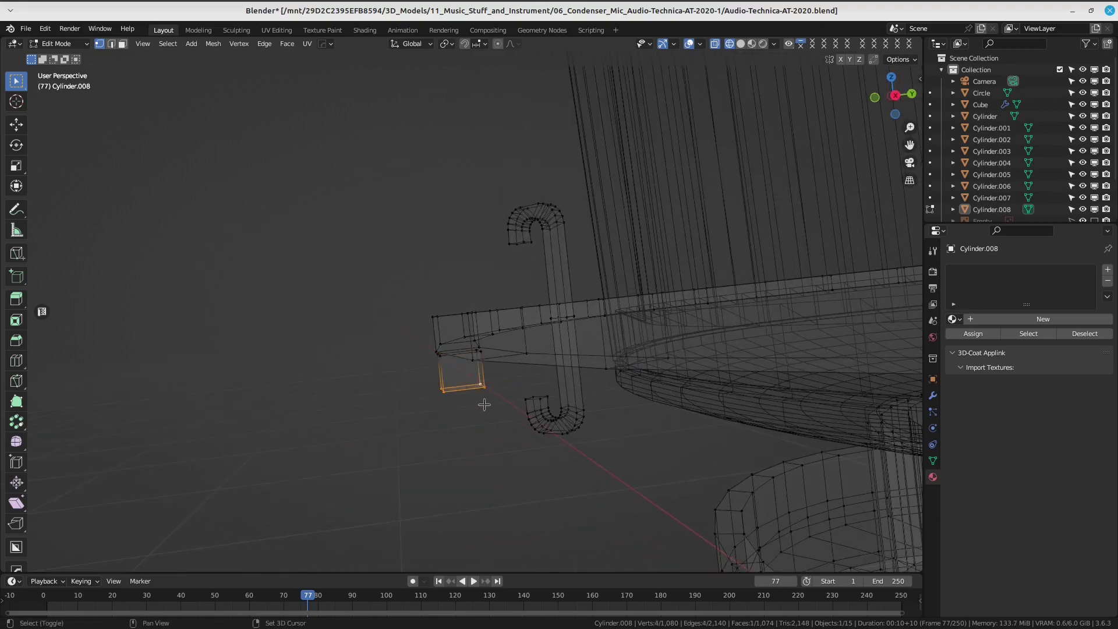
key(KP_3)
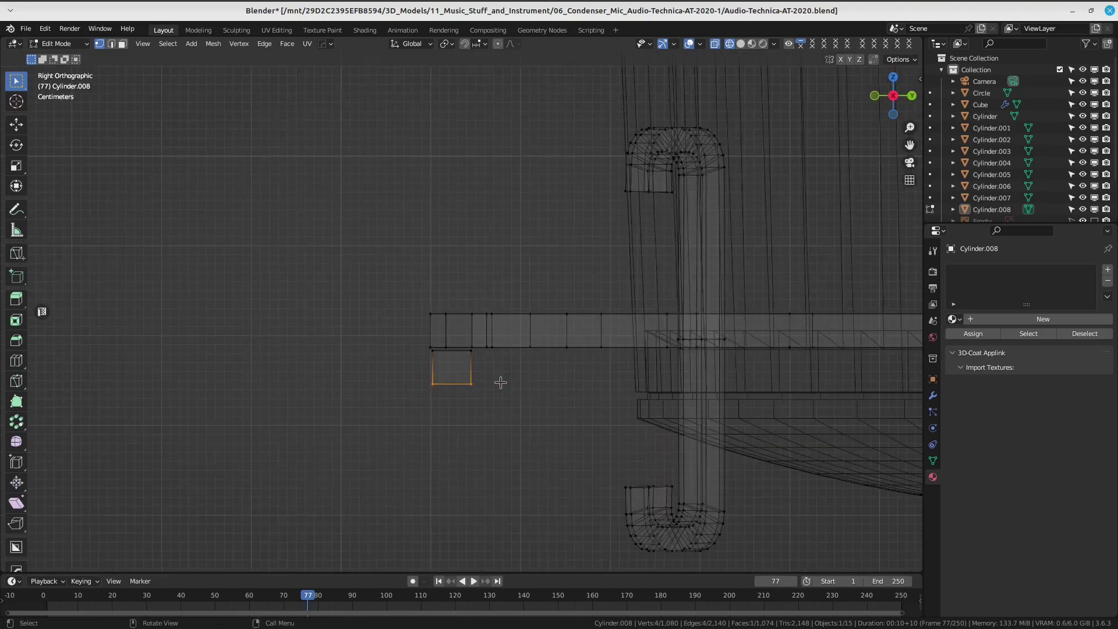
key(ctrl+l)
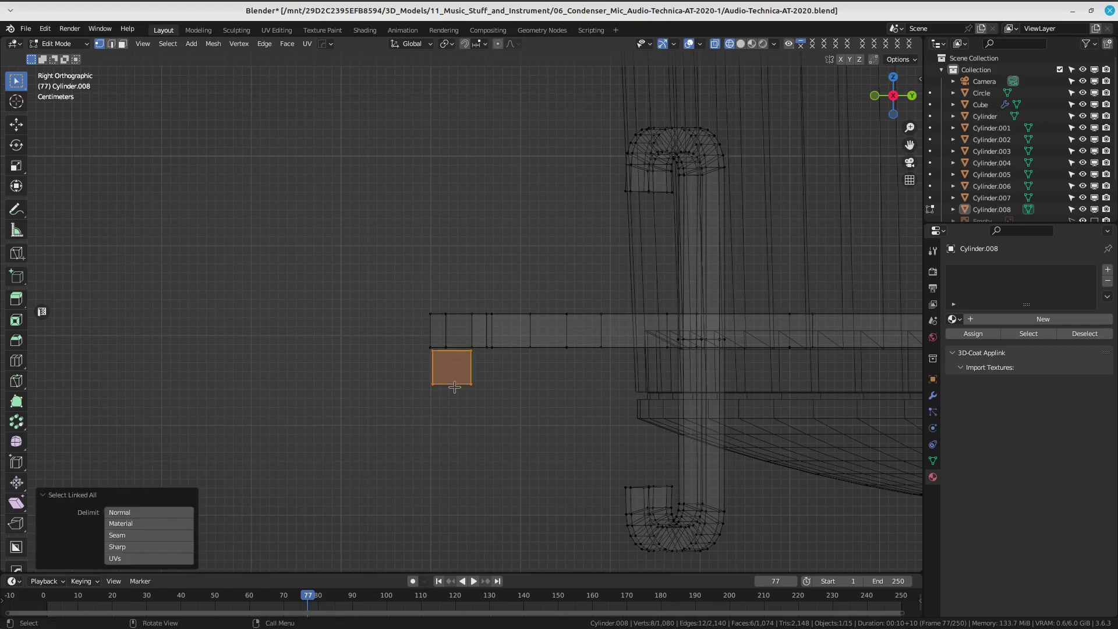
key(g)
key(z)
click(454, 381)
drag(391, 401, 520, 375)
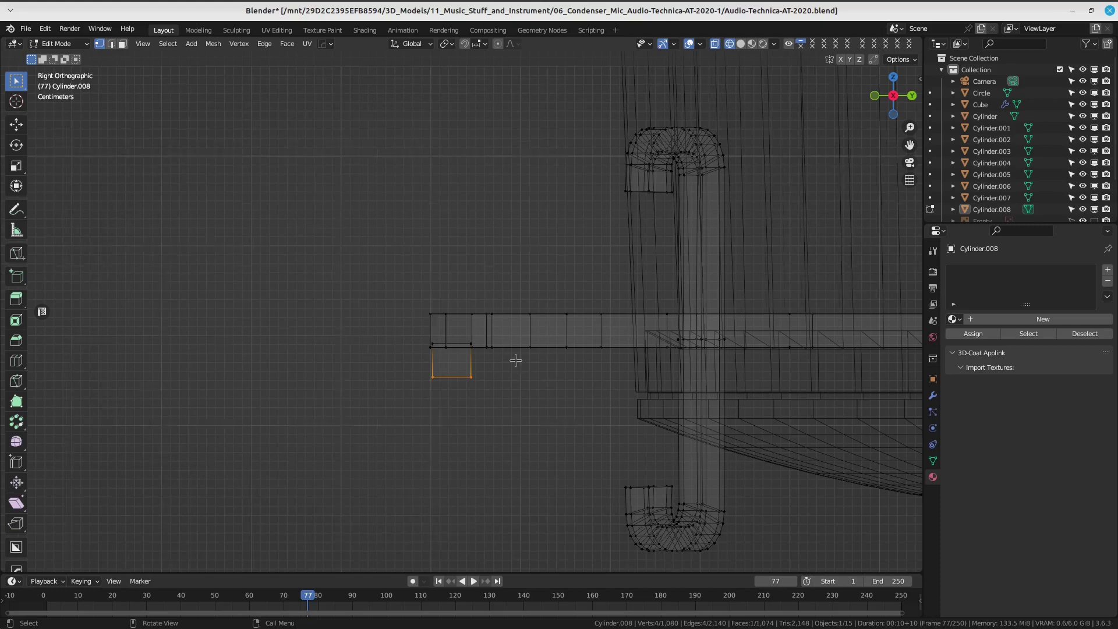
scroll(367, 210, down, 3)
scroll(378, 239, down, 2)
Pull the arm's bottom edge down along Z to lengthen the vertical strut.
key(g)
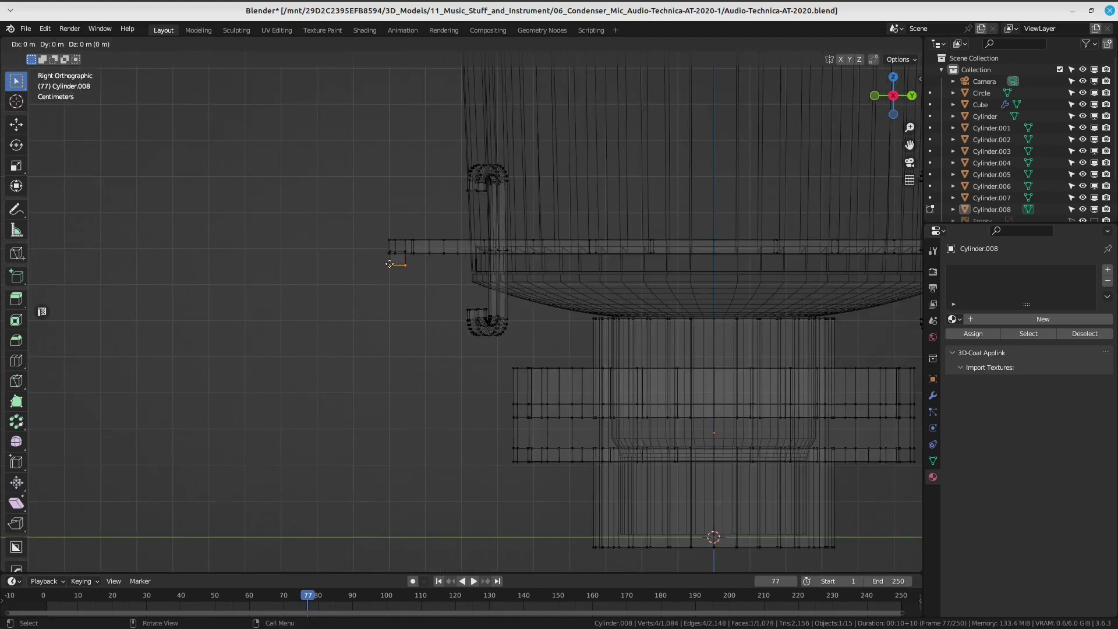
right_click(400, 387)
shift+middle_drag(406, 321, 412, 304)
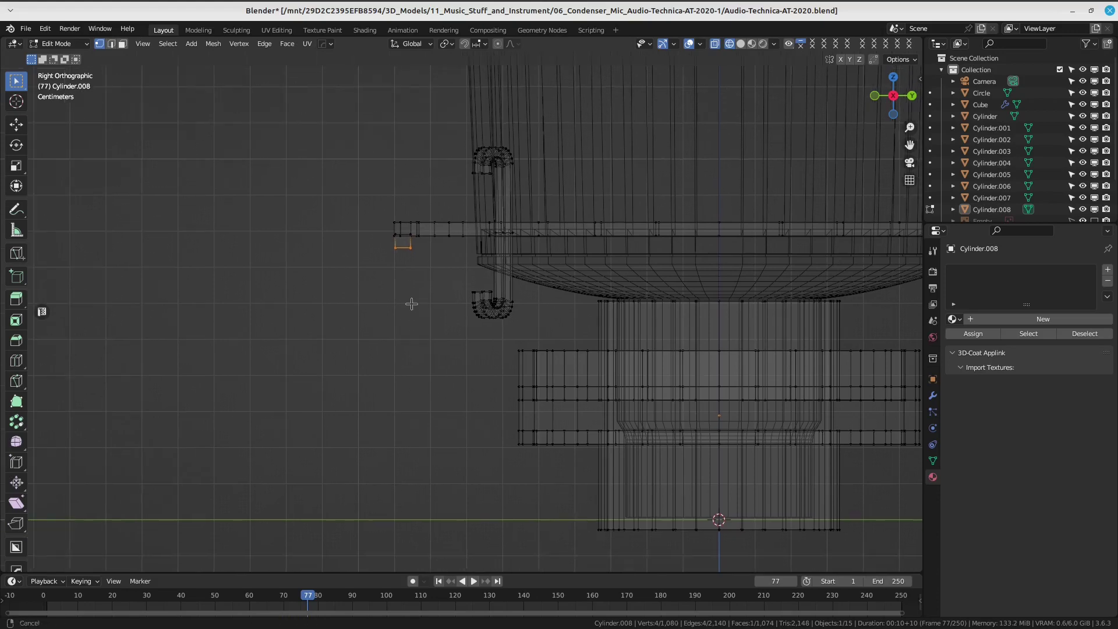
key(g)
key(z)
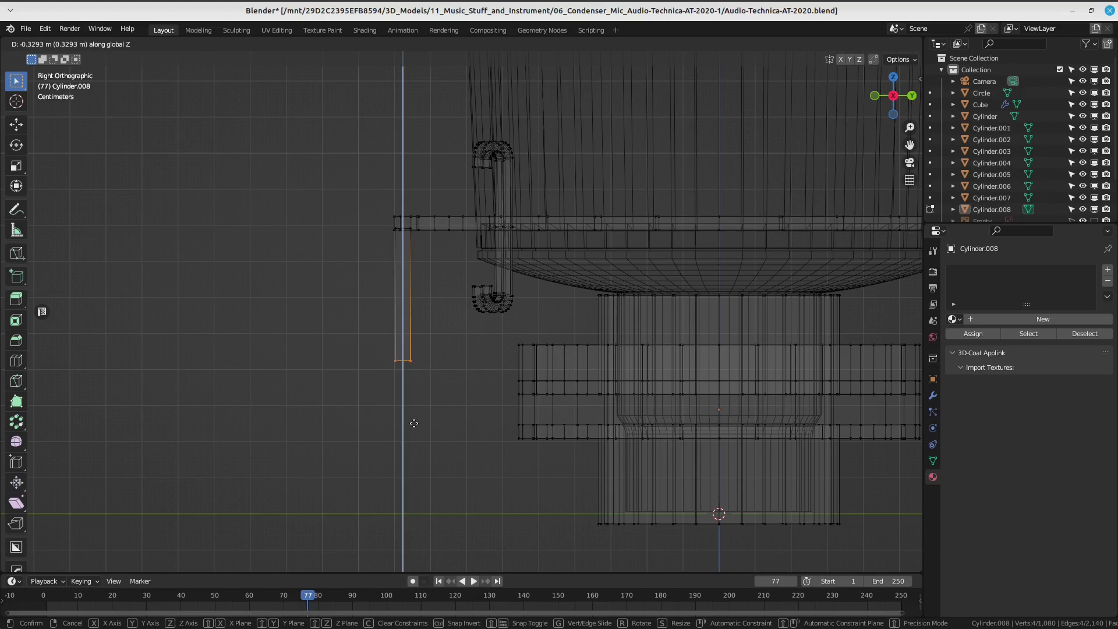
click(414, 437)
scroll(457, 379, up, 1)
scroll(452, 370, up, 1)
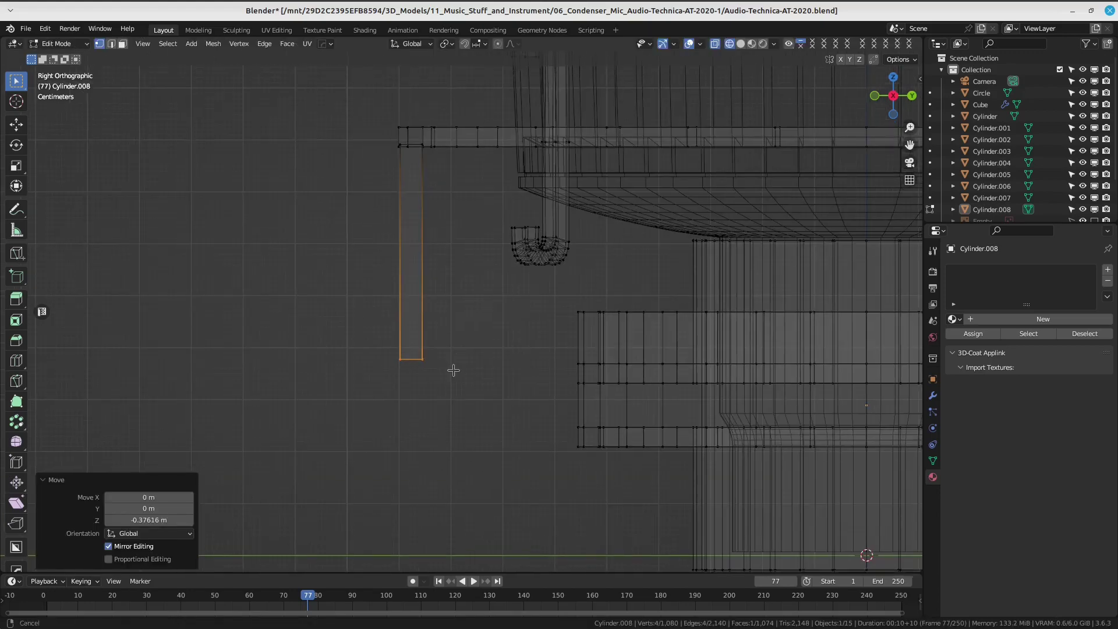
scroll(454, 394, up, 1)
key(g)
key(z)
click(453, 413)
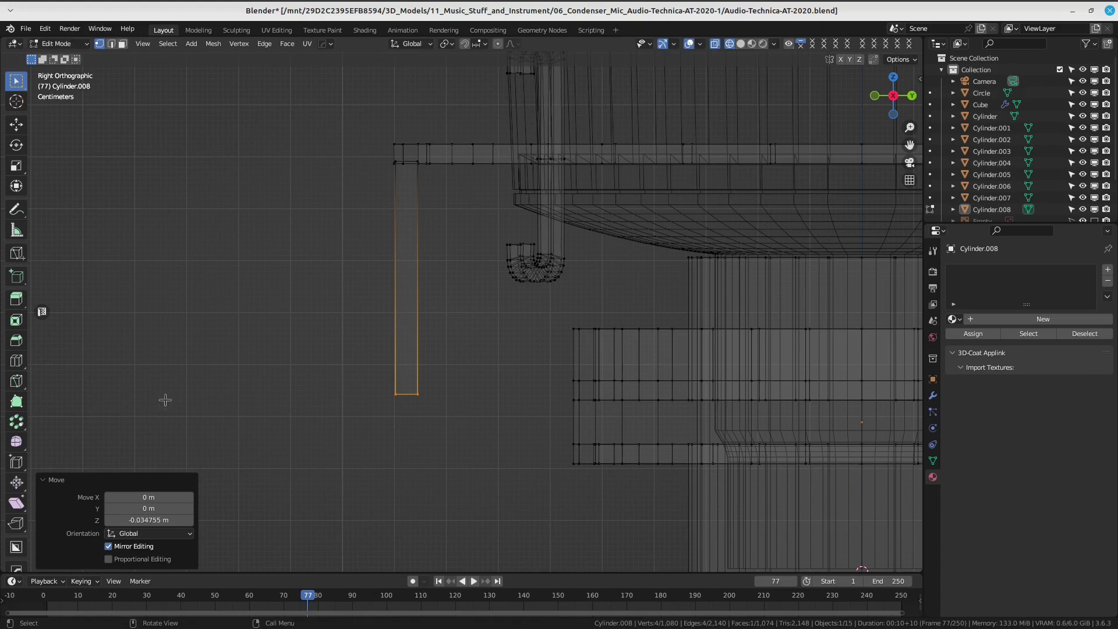
Slant the arm's bottom end and extend it horizontally across to meet the base collar.
click(16, 502)
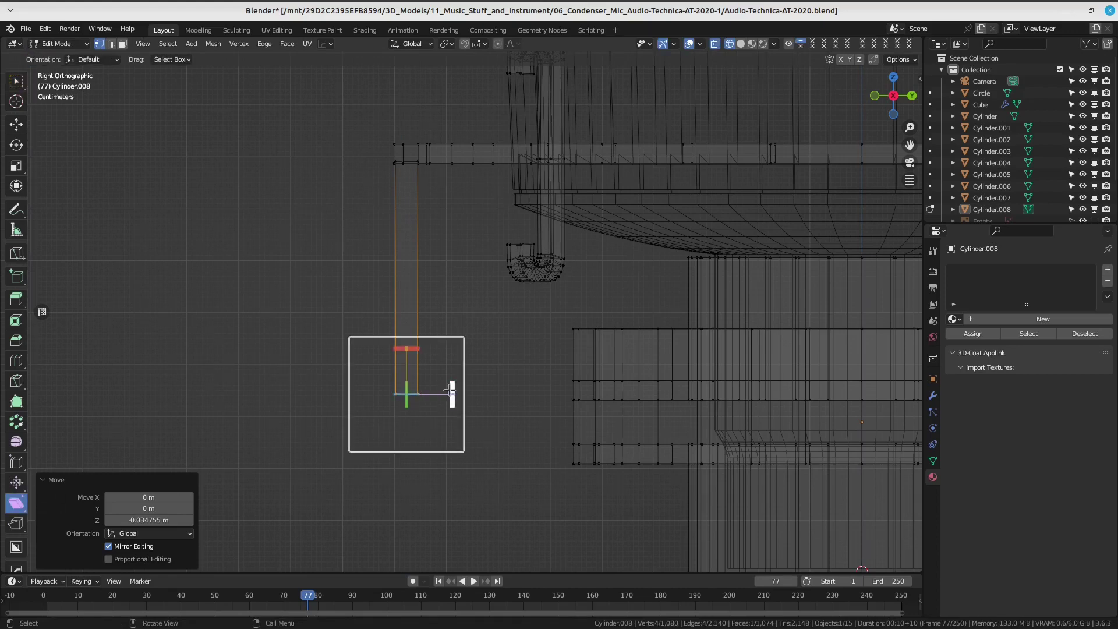
drag(452, 394, 452, 380)
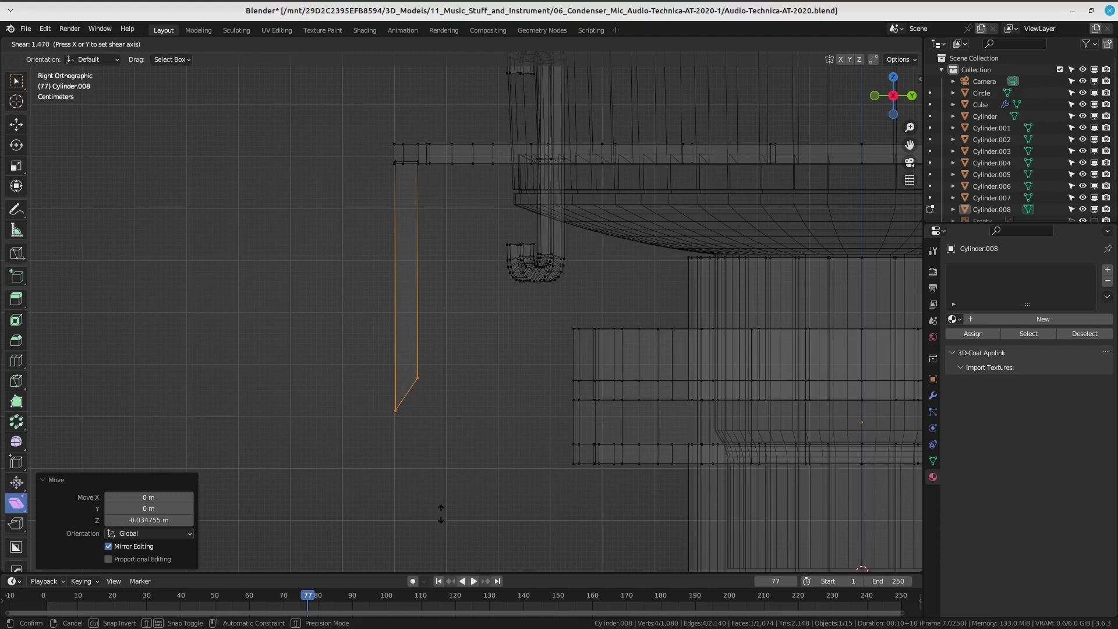
drag(427, 151, 427, 151)
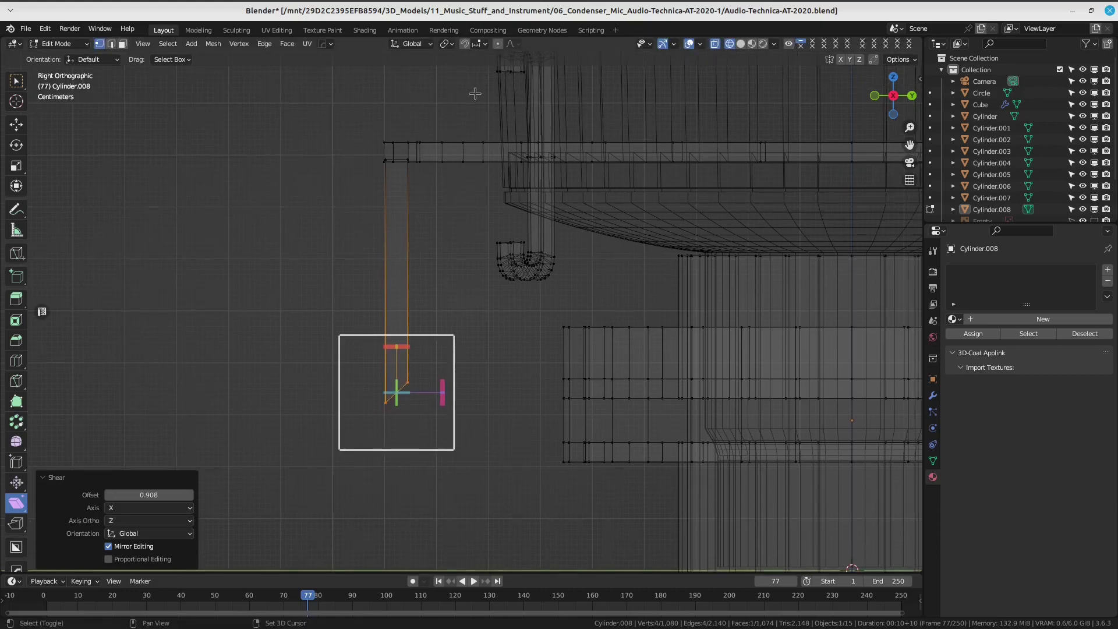
click(654, 252)
key(g)
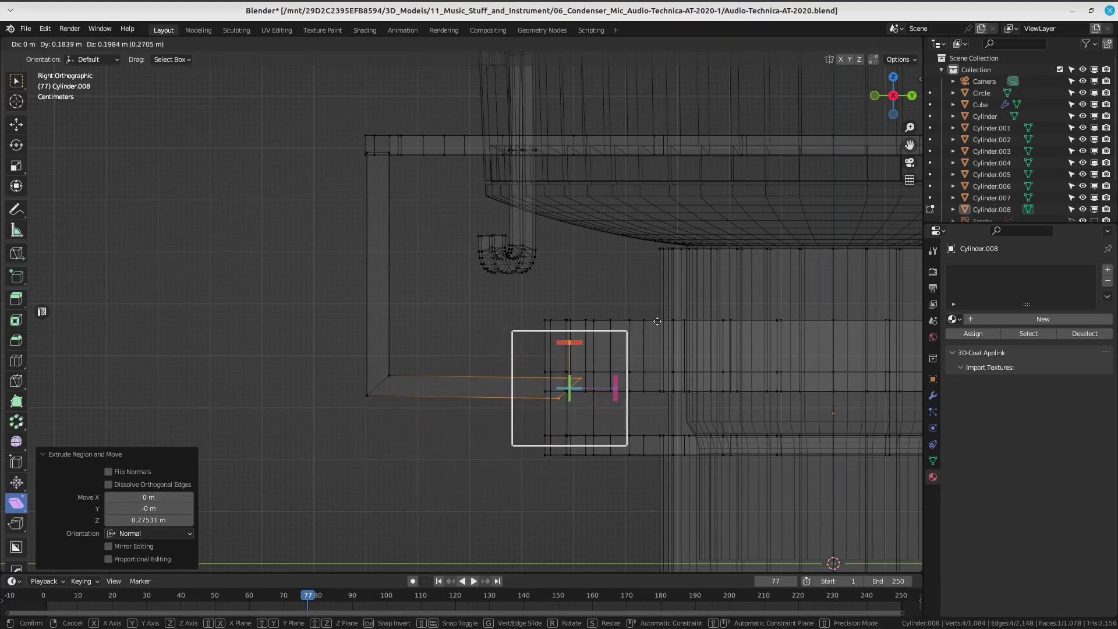
click(657, 321)
drag(583, 342, 499, 346)
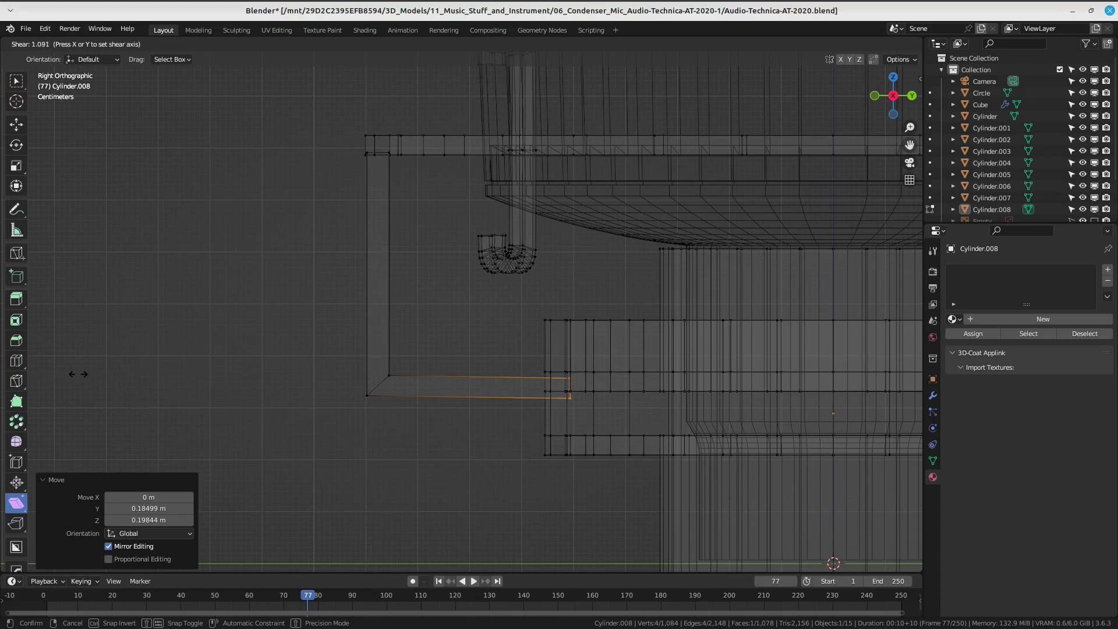
drag(73, 373, 73, 373)
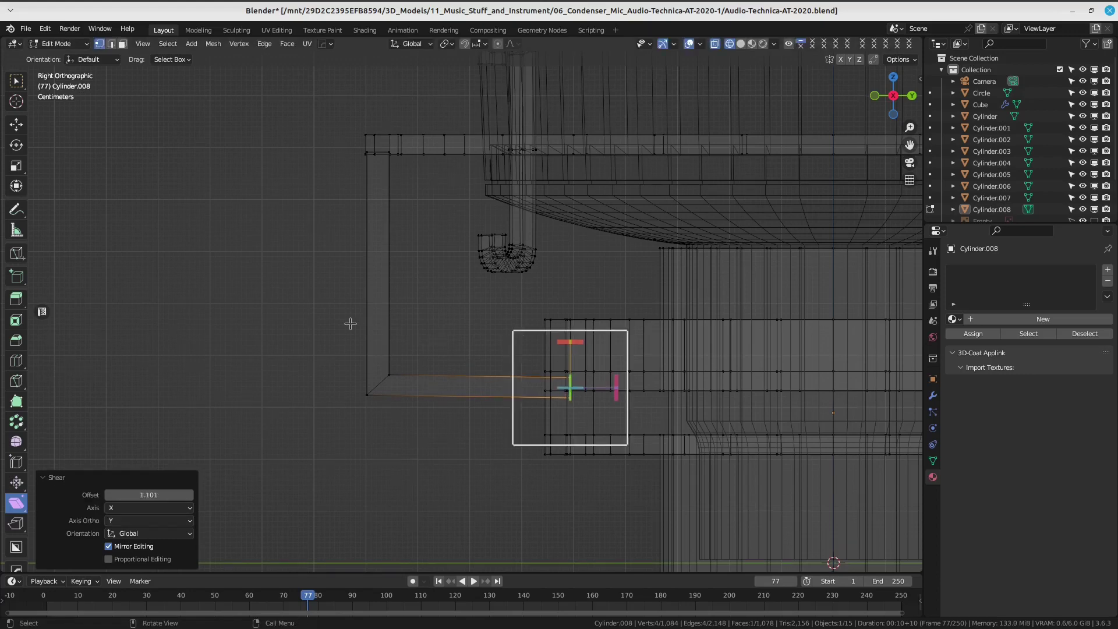
key(ctrl+z)
Round the arm's corner with a 7-segment bevel and review it in solid shading.
key(ctrl+b)
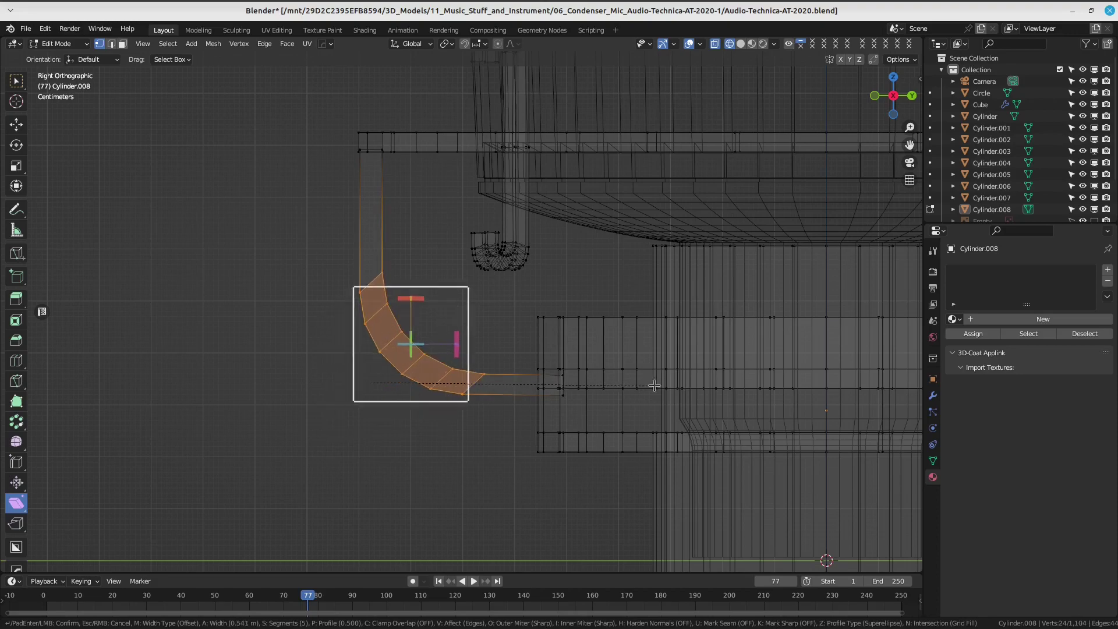
scroll(626, 386, up, 1)
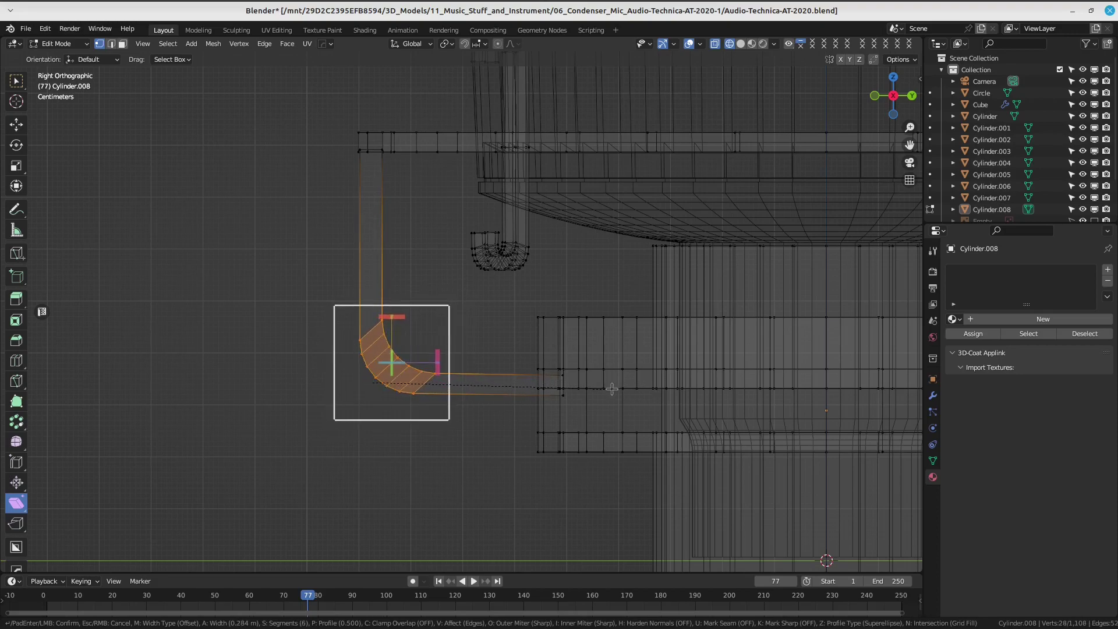
scroll(616, 389, up, 1)
click(620, 389)
middle_drag(621, 389, 559, 333)
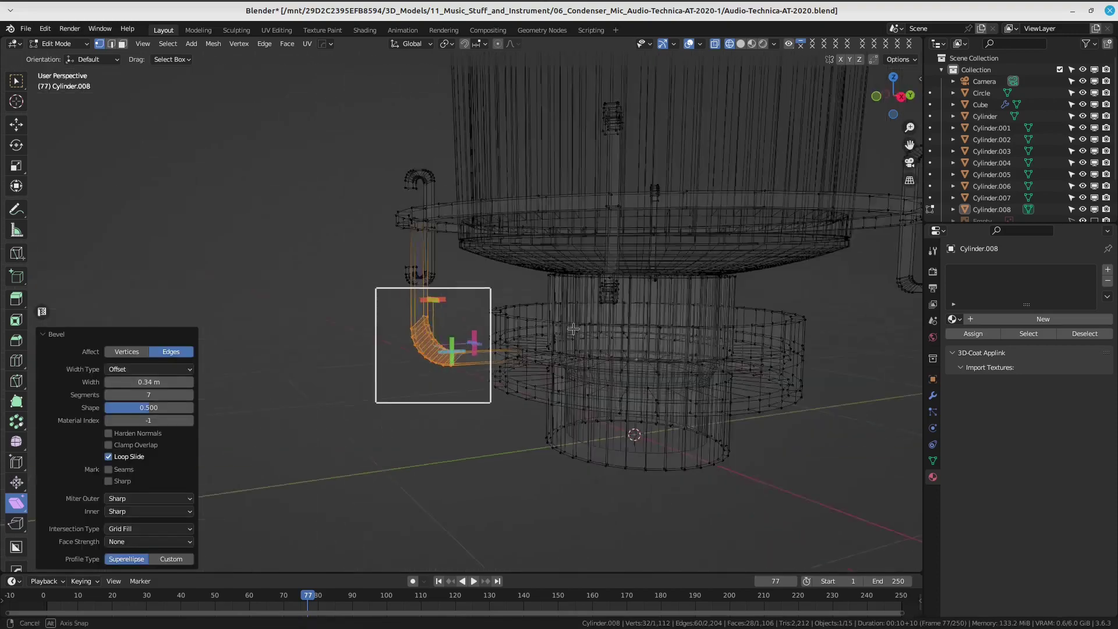
key(z)
click(636, 341)
mouse_move(636, 341)
middle_down()
mouse_move(617, 356)
mouse_move(451, 294)
middle_up()
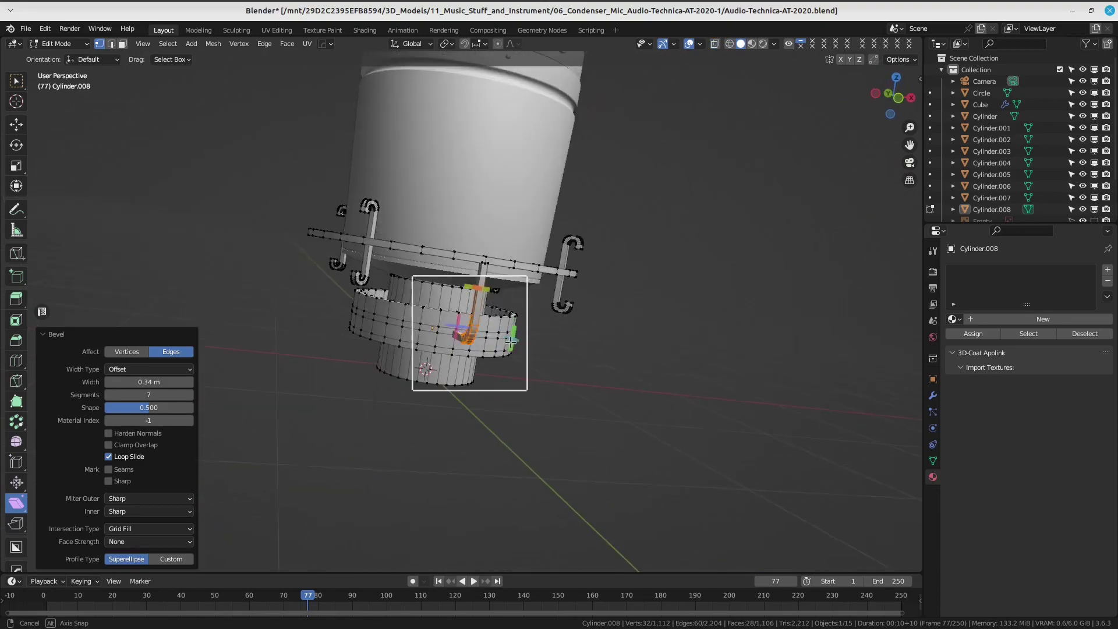
key(ctrl+Tab)
click(491, 256)
mouse_move(661, 350)
middle_down()
mouse_move(558, 326)
mouse_move(367, 311)
mouse_move(526, 417)
mouse_move(658, 240)
mouse_move(449, 369)
middle_up()
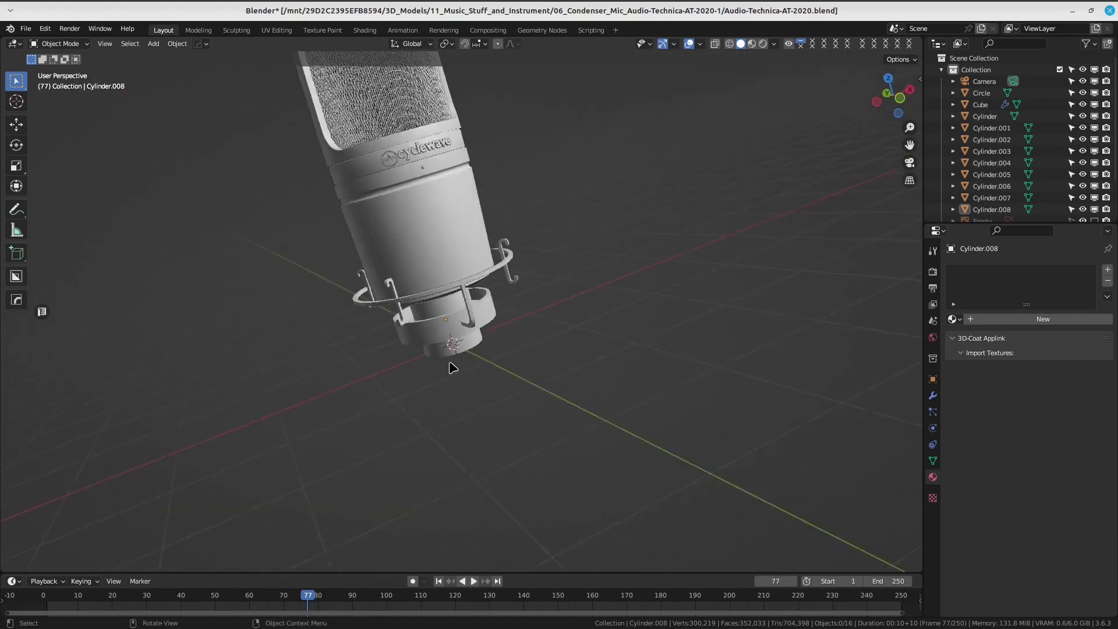
Edit Cylinder.008 and select the whole new hooked arm.
click(483, 321)
key(ctrl+Tab)
click(410, 325)
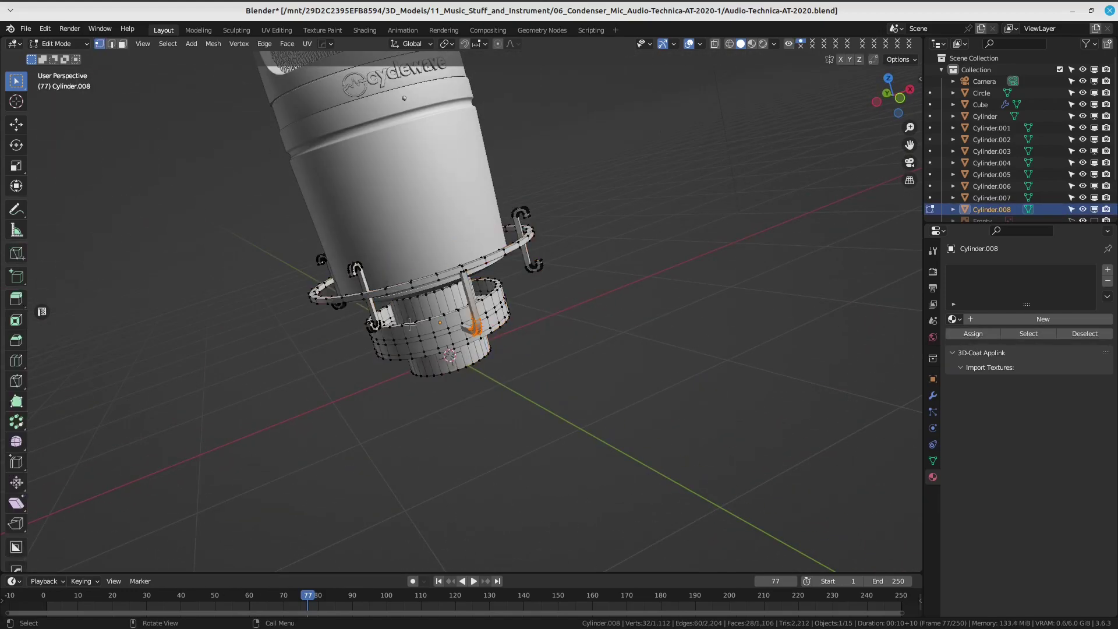
mouse_move(634, 383)
middle_down()
mouse_move(463, 336)
mouse_move(583, 295)
middle_up()
key(ctrl+l)
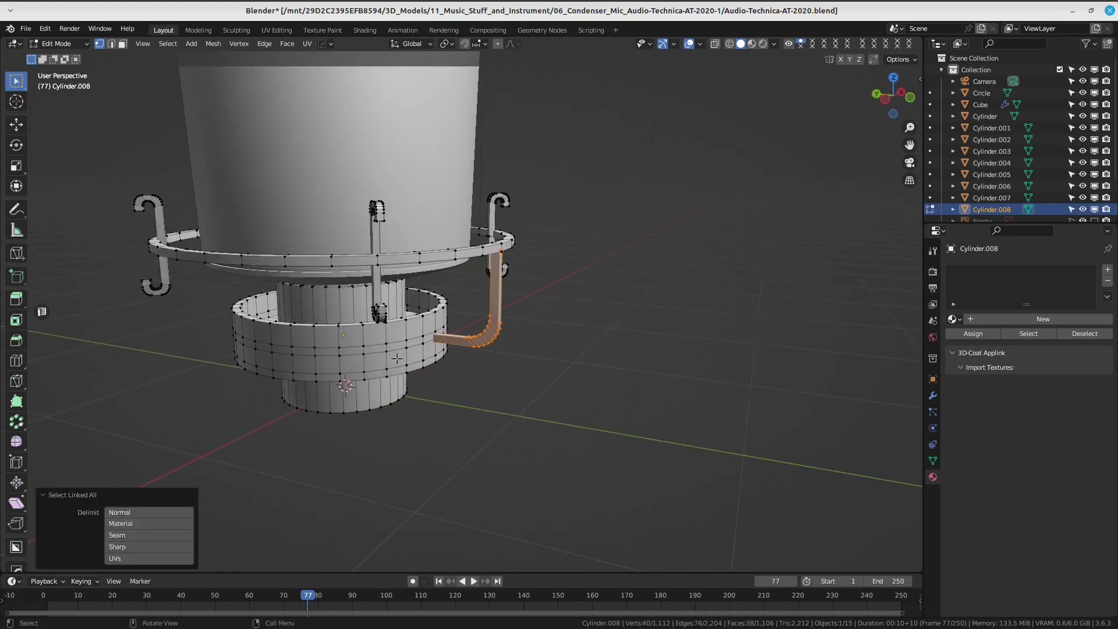
middle_drag(396, 359, 390, 364)
Spin the arm into four copies around the collar over a full 360°.
click(16, 421)
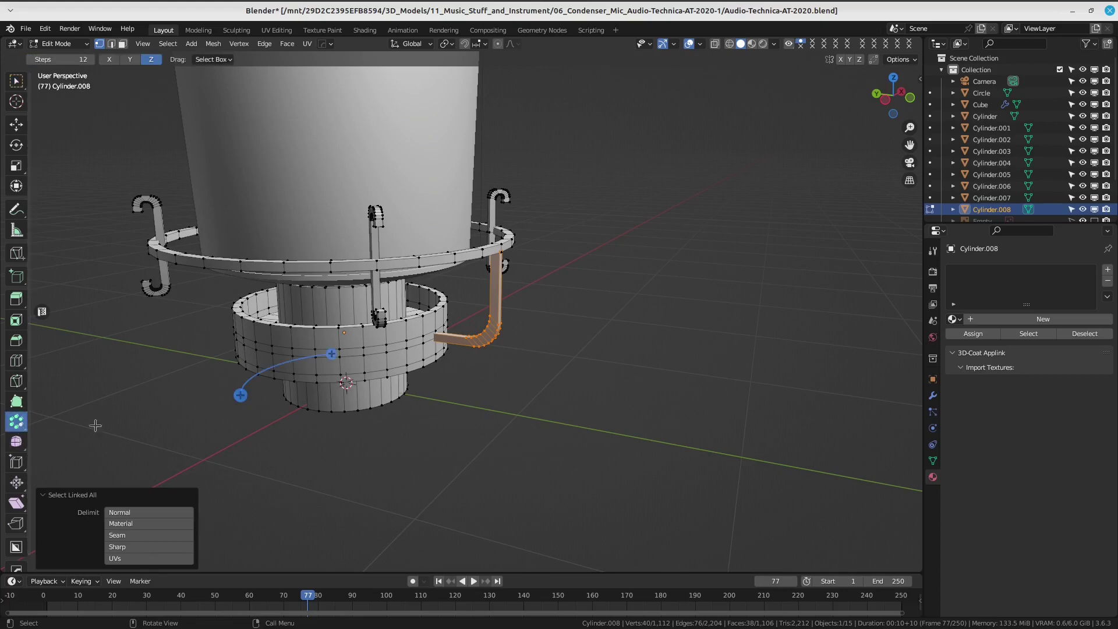
drag(240, 395, 227, 475)
middle_drag(245, 443, 174, 461)
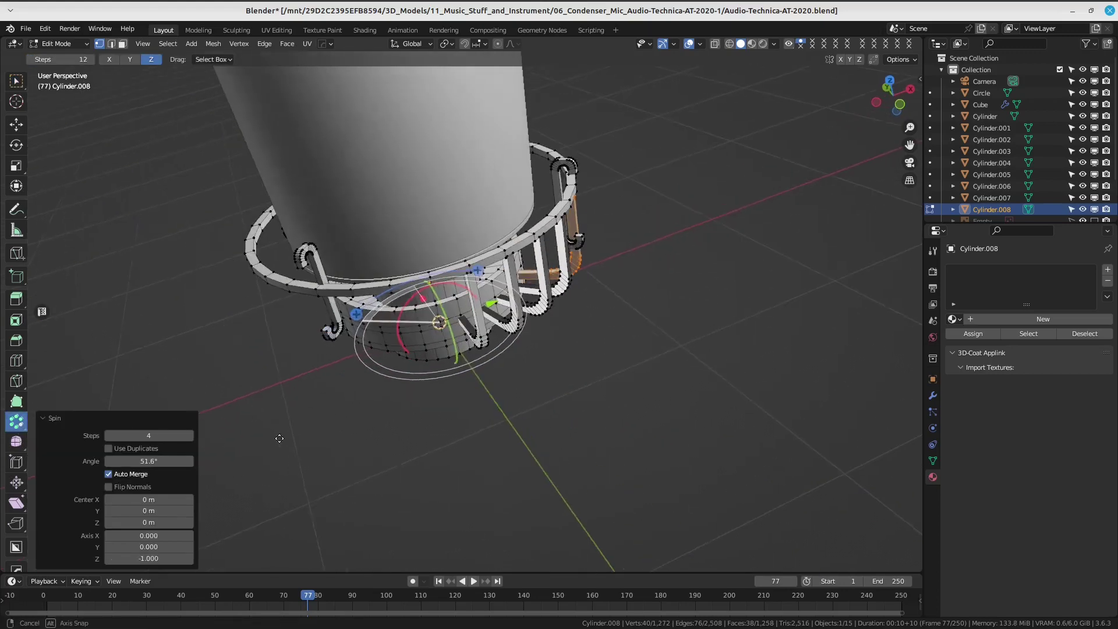
double_click(153, 461)
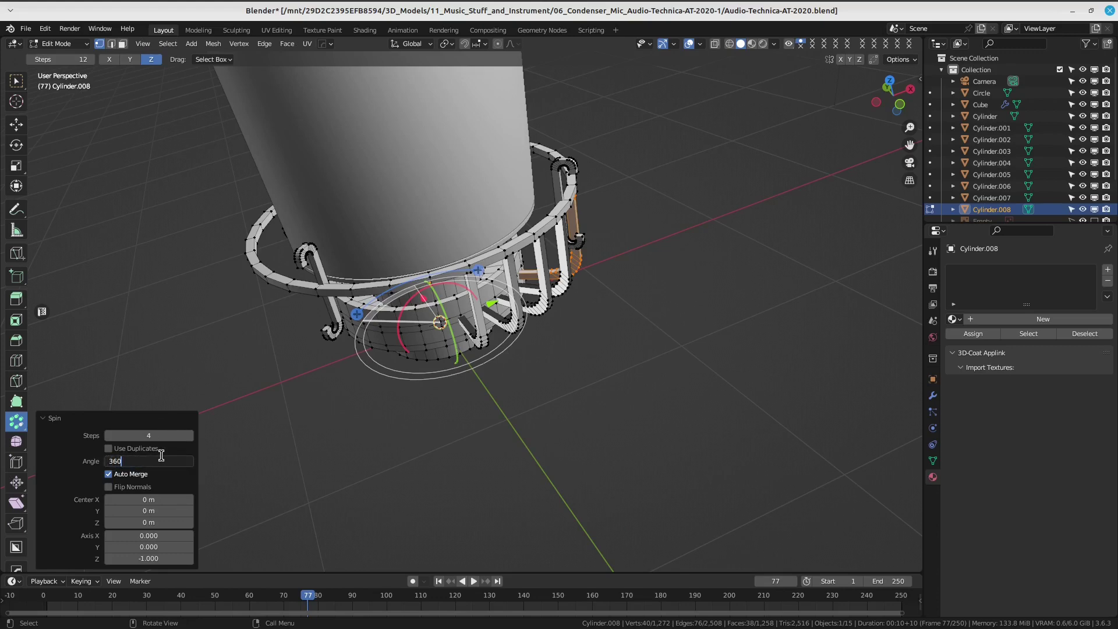
key(Return)
mouse_move(361, 326)
middle_down()
mouse_move(522, 307)
mouse_move(536, 377)
mouse_move(480, 342)
middle_up()
Merge the whole ring mesh by distance at 0.0001 m.
key(a)
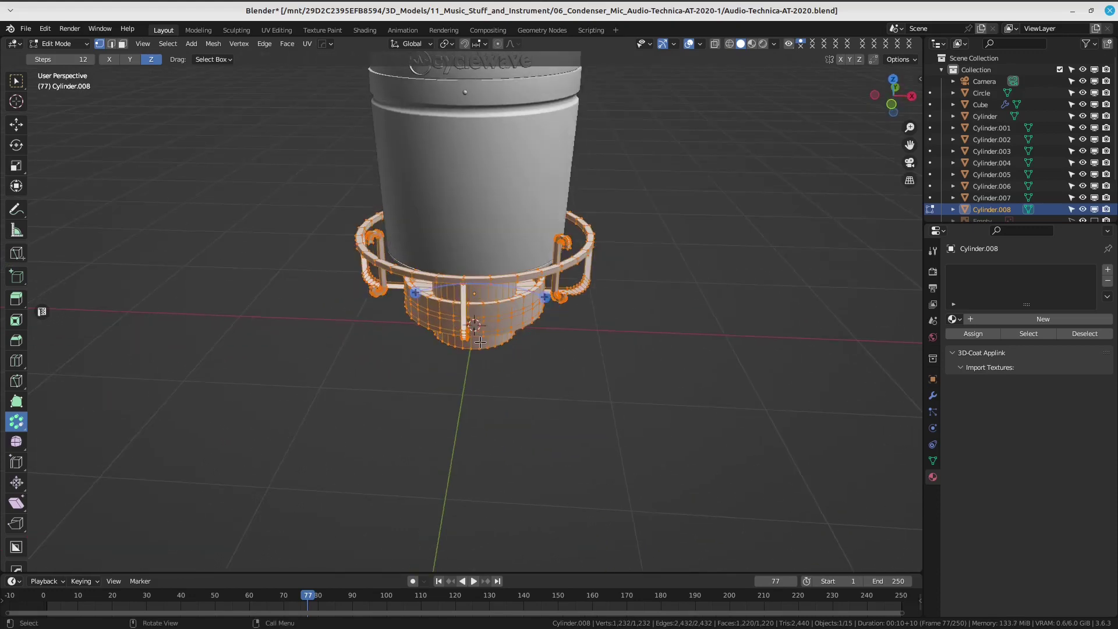
key(m)
click(480, 342)
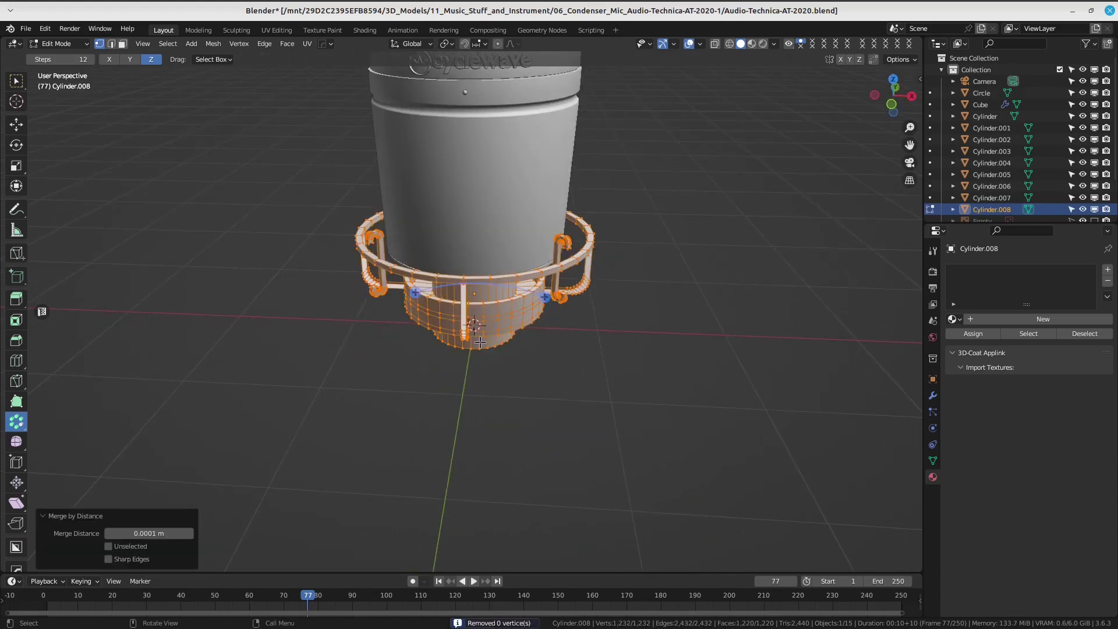
middle_drag(469, 430, 517, 357)
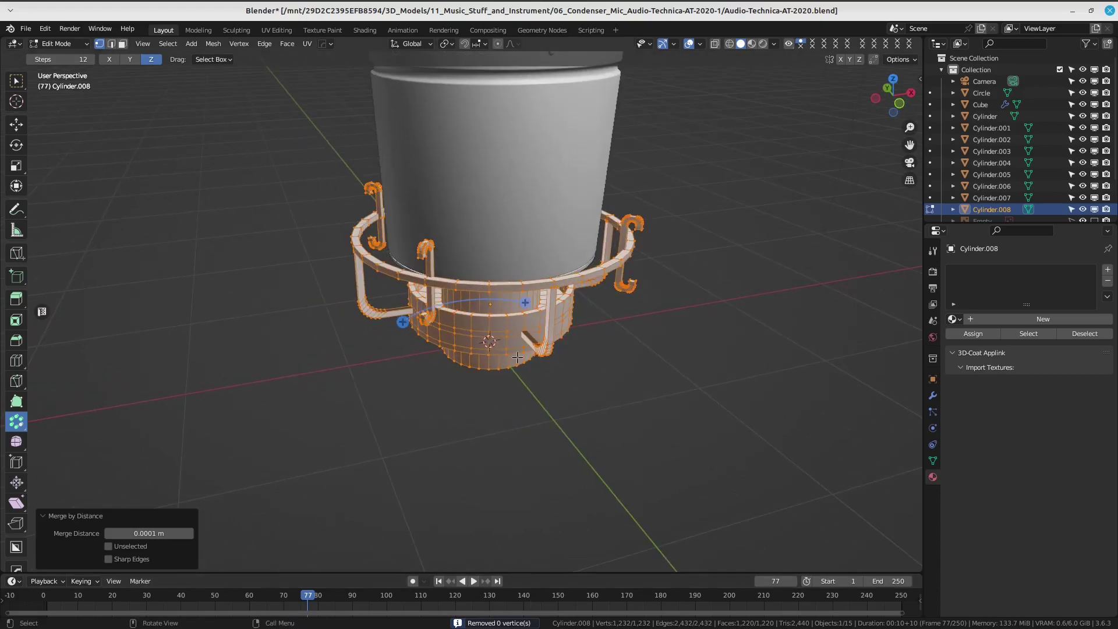
click(18, 77)
scroll(223, 192, down, 3)
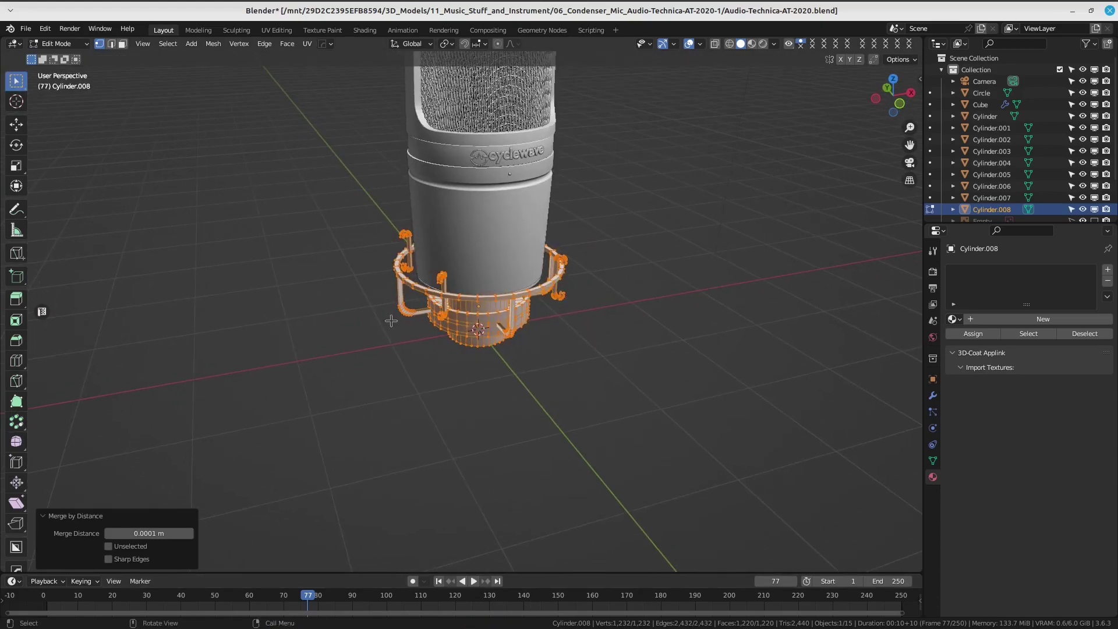
click(490, 324)
middle_drag(490, 324, 495, 303)
Save the microphone file and view the finished base from the front.
key(ctrl+s)
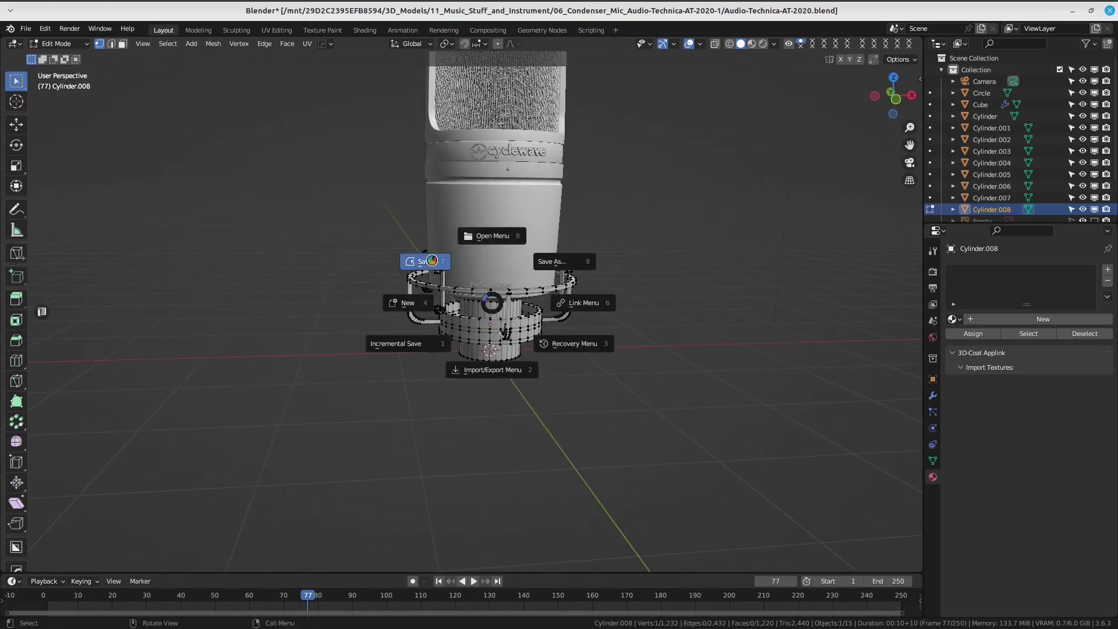
click(433, 260)
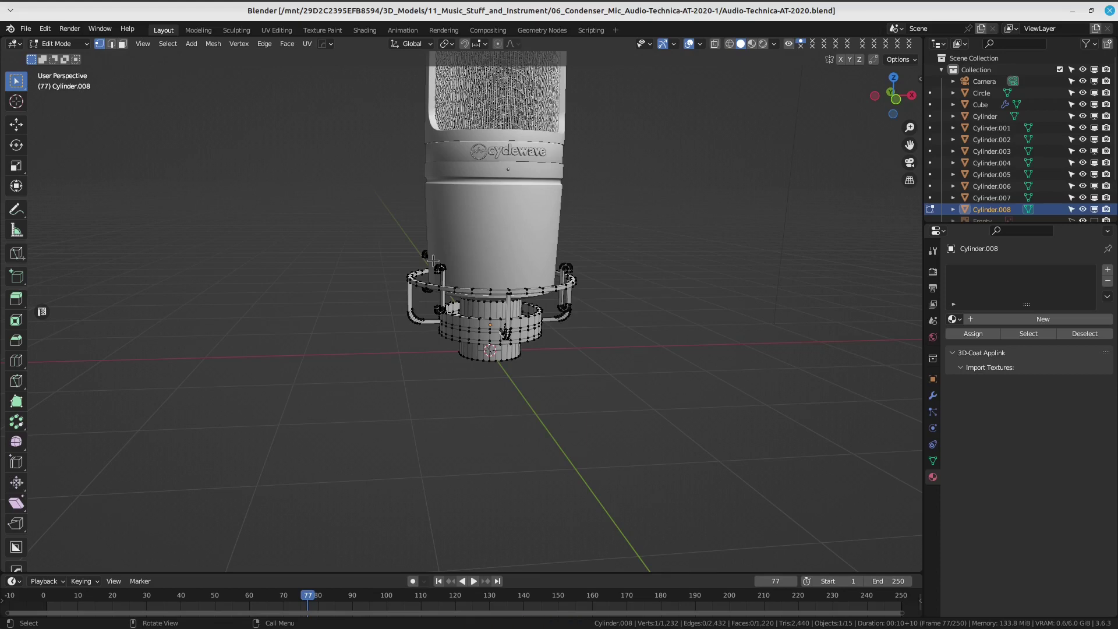
middle_drag(448, 254, 474, 369)
scroll(528, 371, up, 2)
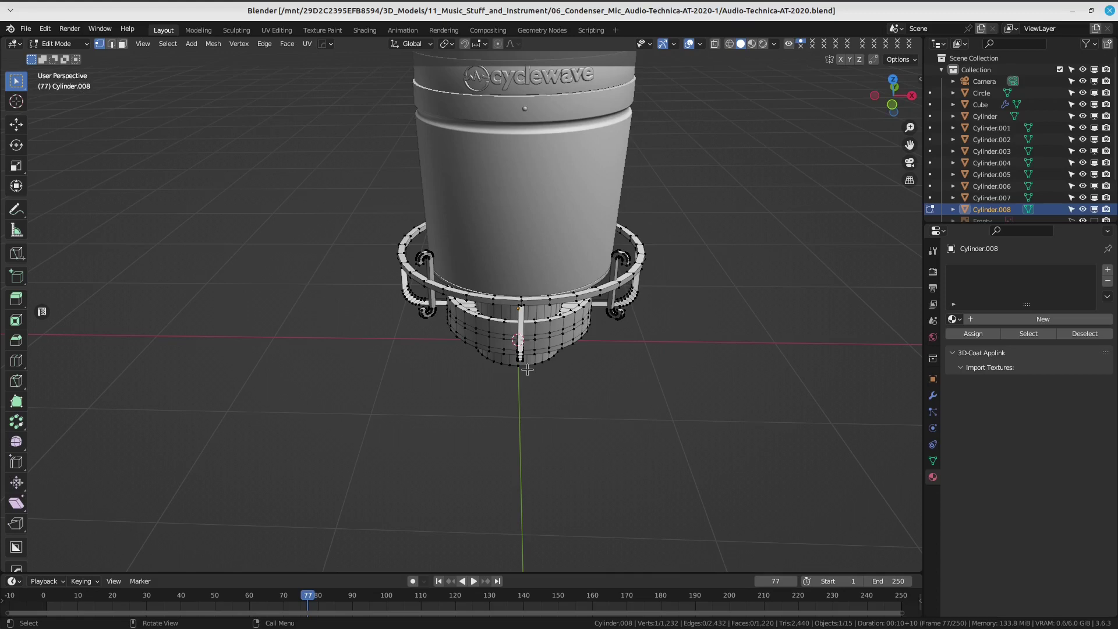
Duplicate the shock-mount ring and scale the copy up by 1.409.
scroll(527, 370, up, 2)
scroll(527, 370, down, 4)
mouse_move(527, 369)
middle_down()
mouse_move(547, 273)
mouse_move(547, 351)
mouse_move(502, 349)
middle_up()
key(ctrl+l)
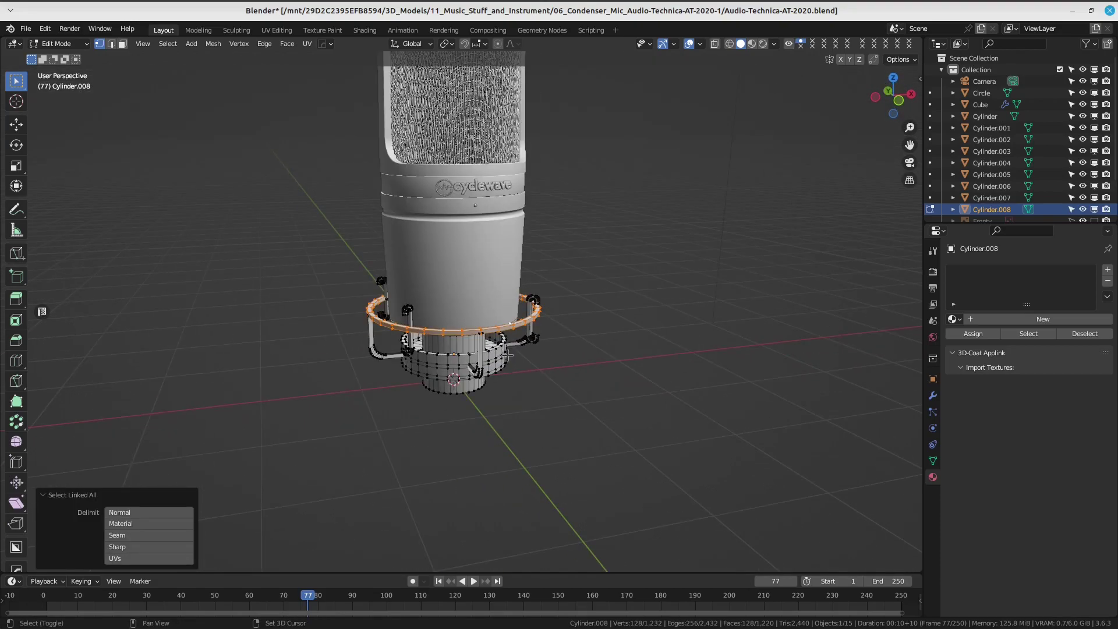
key(g)
key(Escape)
key(shift+d)
key(Escape)
middle_drag(502, 225, 582, 349)
key(s)
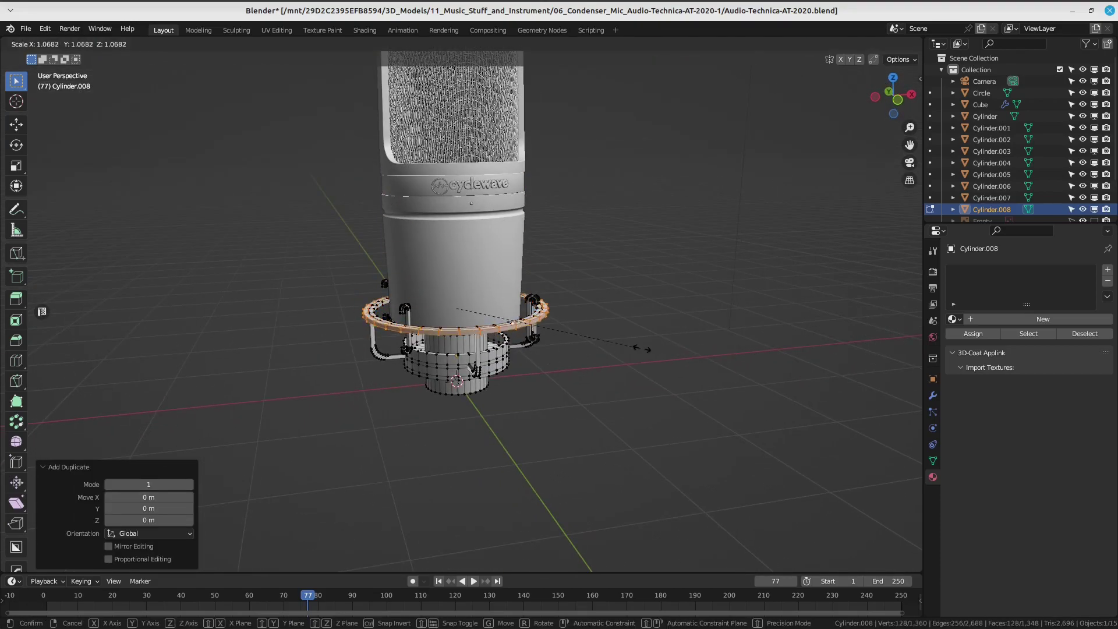
click(709, 338)
Move the larger ring vertically: up 0.2578 m, then down 0.18311 m along Z.
middle_drag(710, 338, 557, 365)
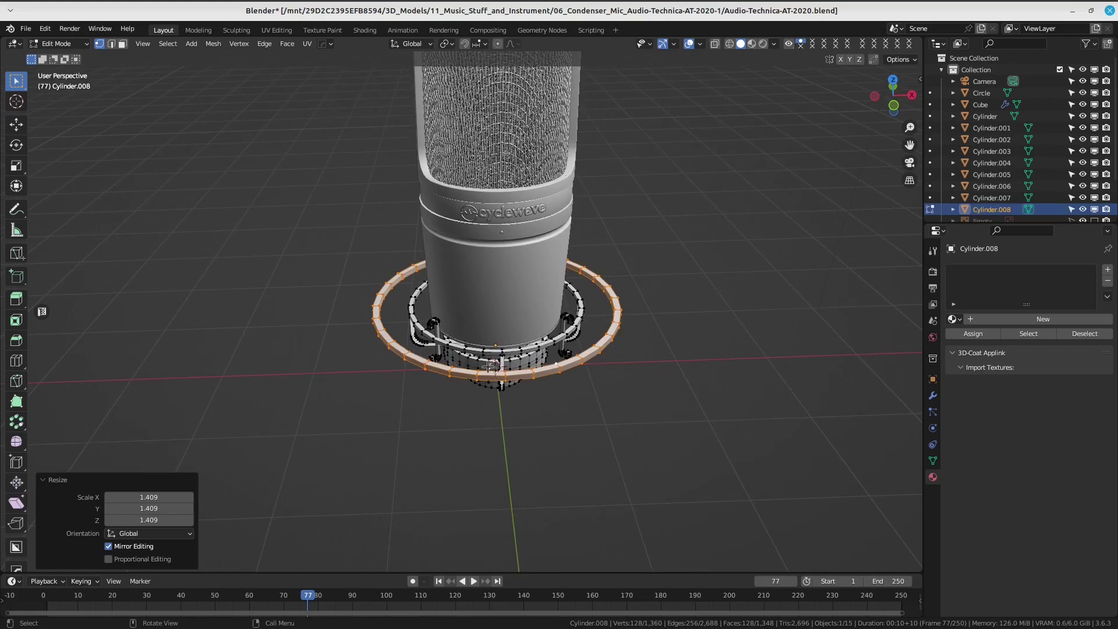
middle_drag(556, 365, 592, 337)
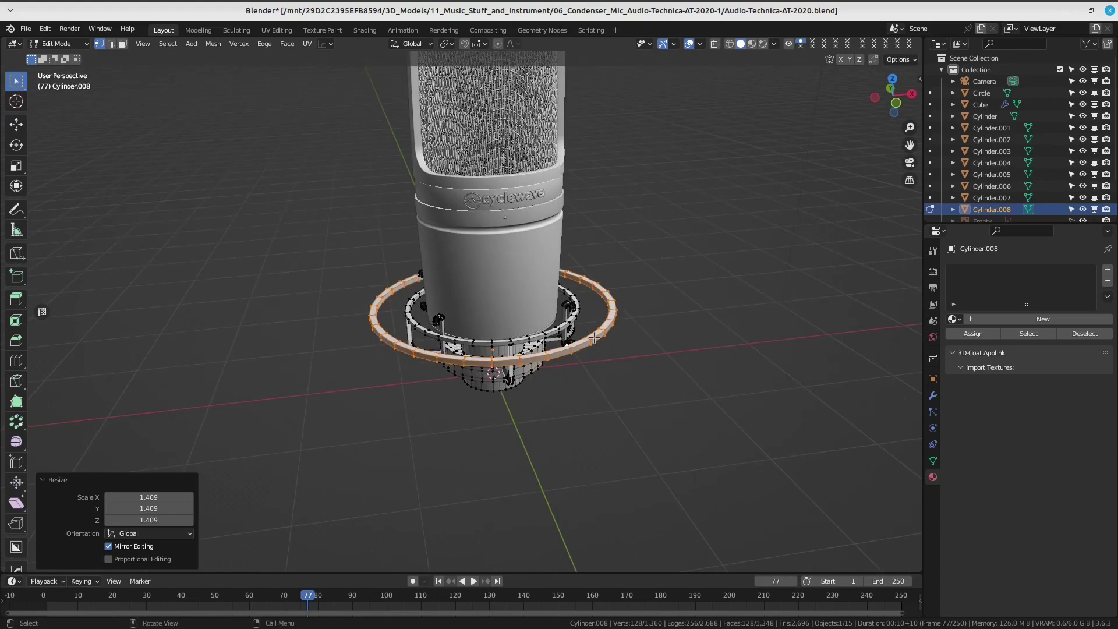
key(g)
key(z)
click(596, 326)
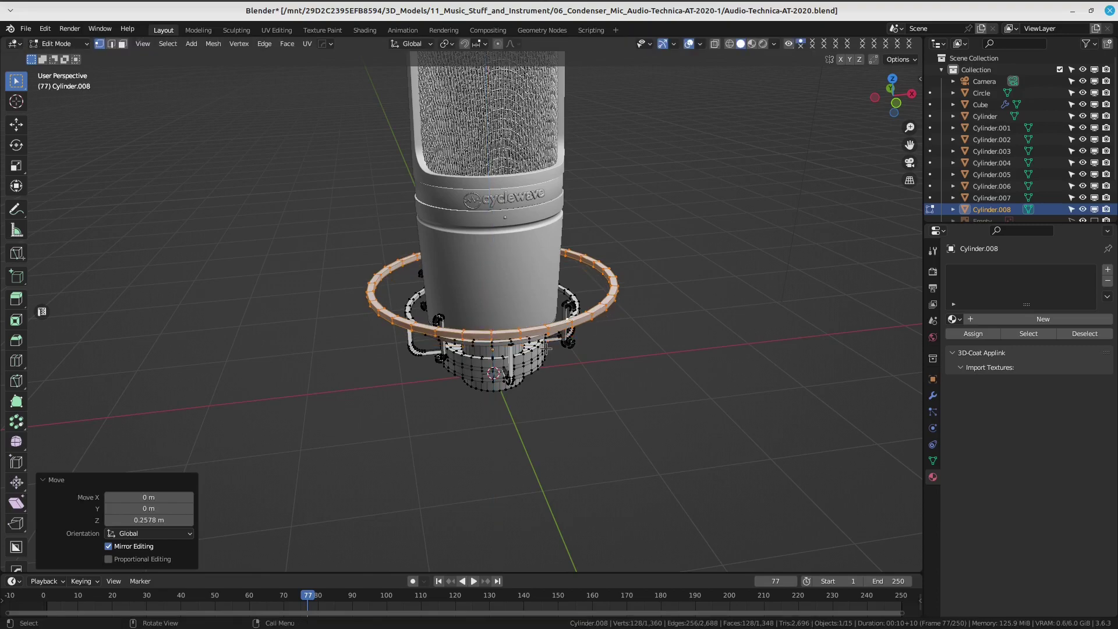
mouse_move(596, 326)
middle_down()
mouse_move(555, 251)
mouse_move(585, 363)
mouse_move(583, 342)
mouse_move(573, 357)
mouse_move(664, 341)
middle_up()
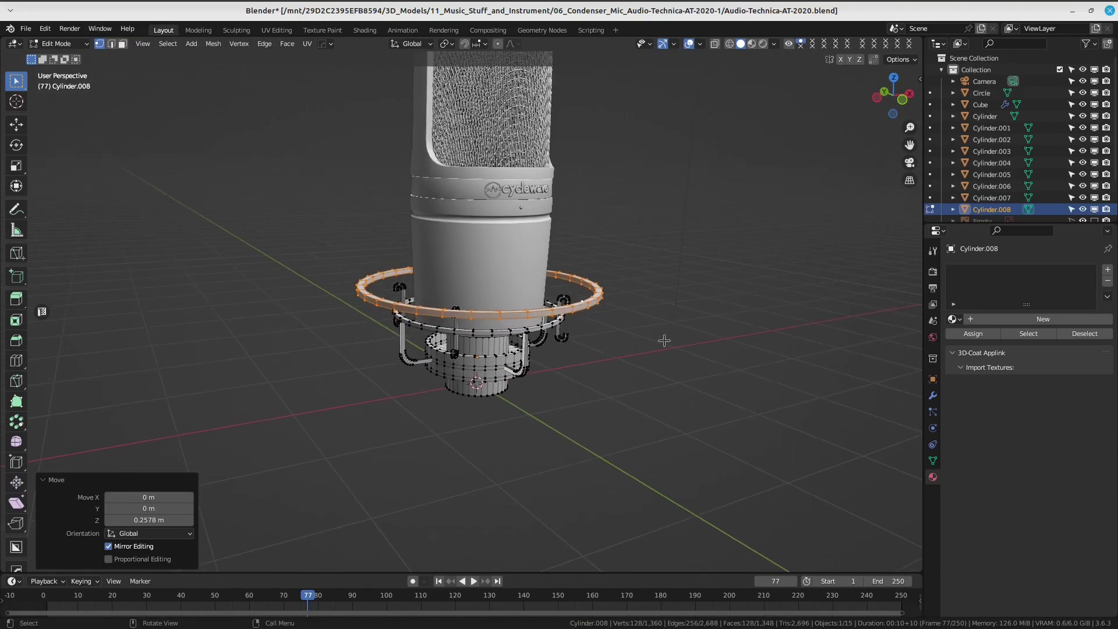
key(g)
key(z)
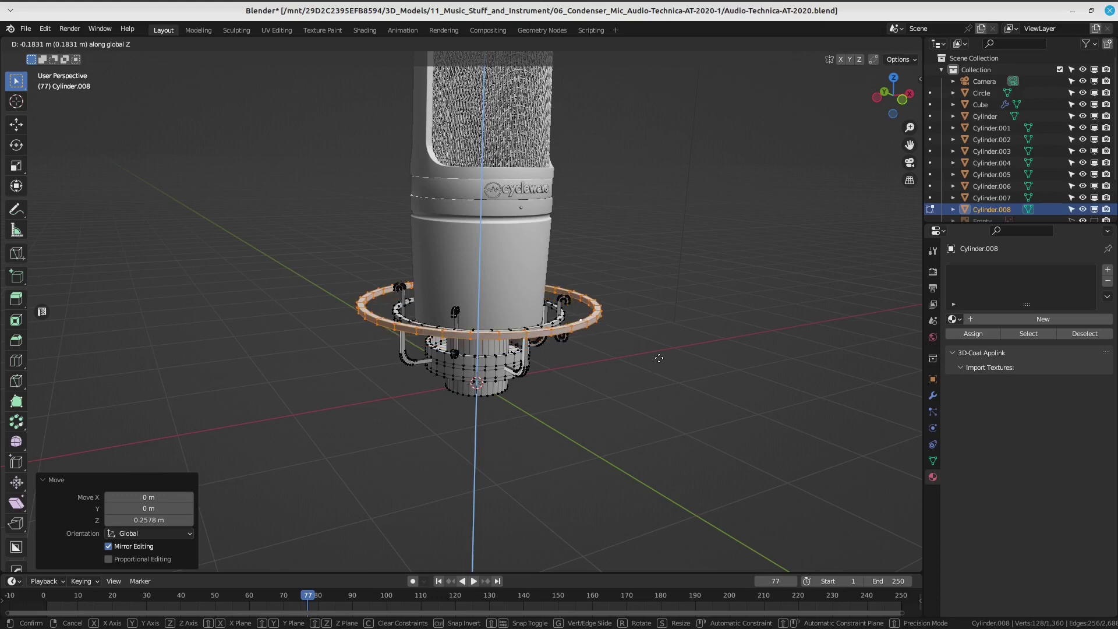
click(656, 357)
middle_drag(657, 356, 550, 266)
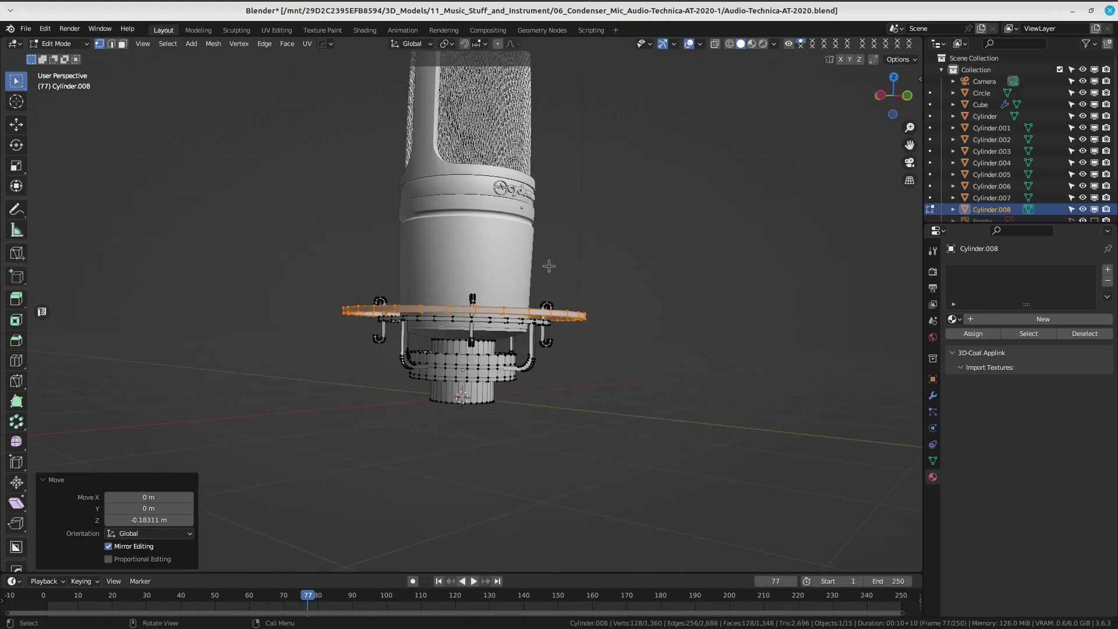
middle_drag(555, 257, 535, 231)
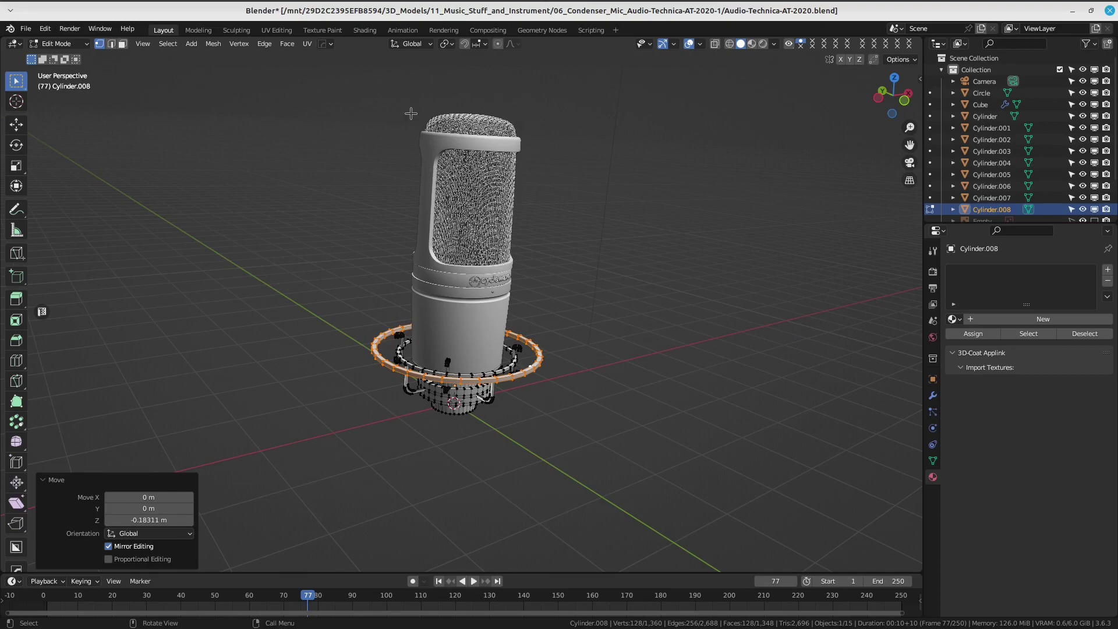
mouse_move(484, 233)
middle_down()
mouse_move(598, 271)
mouse_move(588, 285)
mouse_move(529, 291)
middle_up()
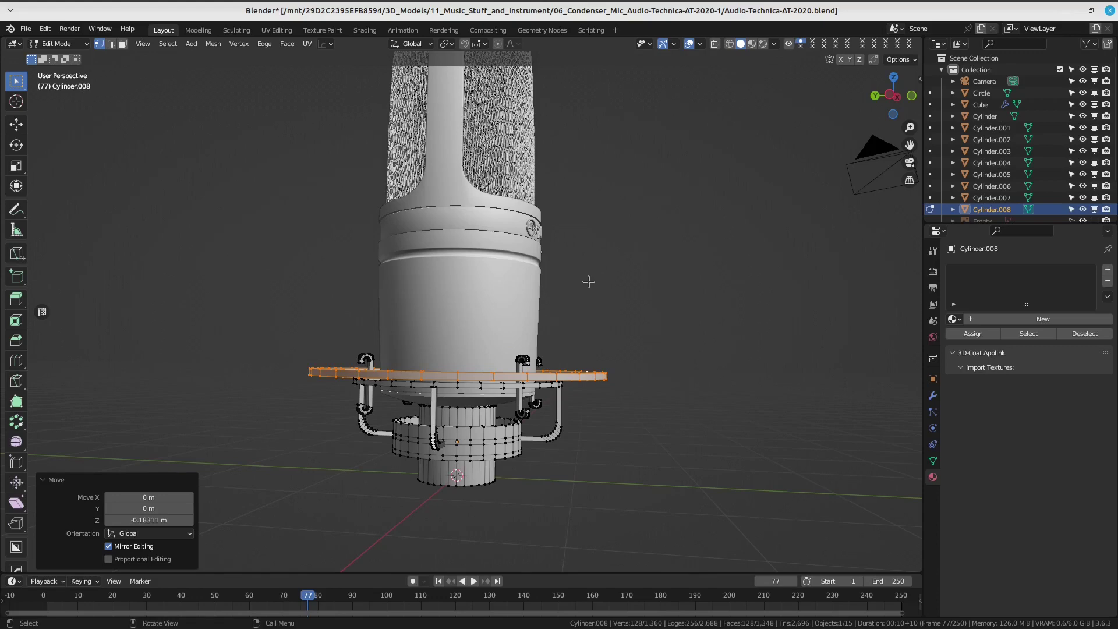
middle_drag(601, 293, 507, 378)
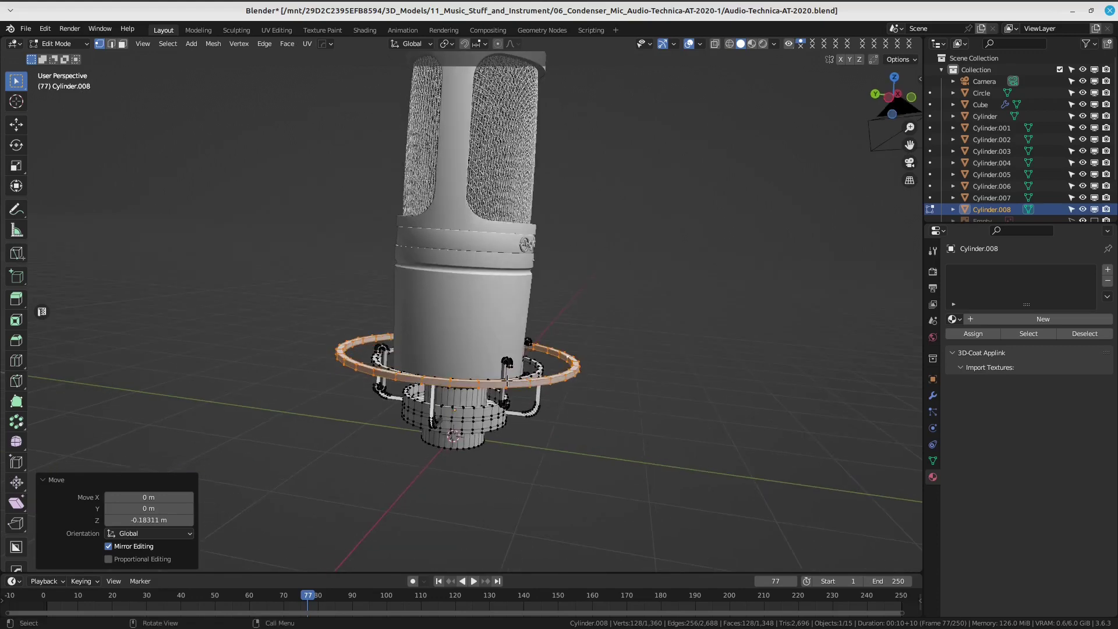
middle_drag(532, 343, 592, 339)
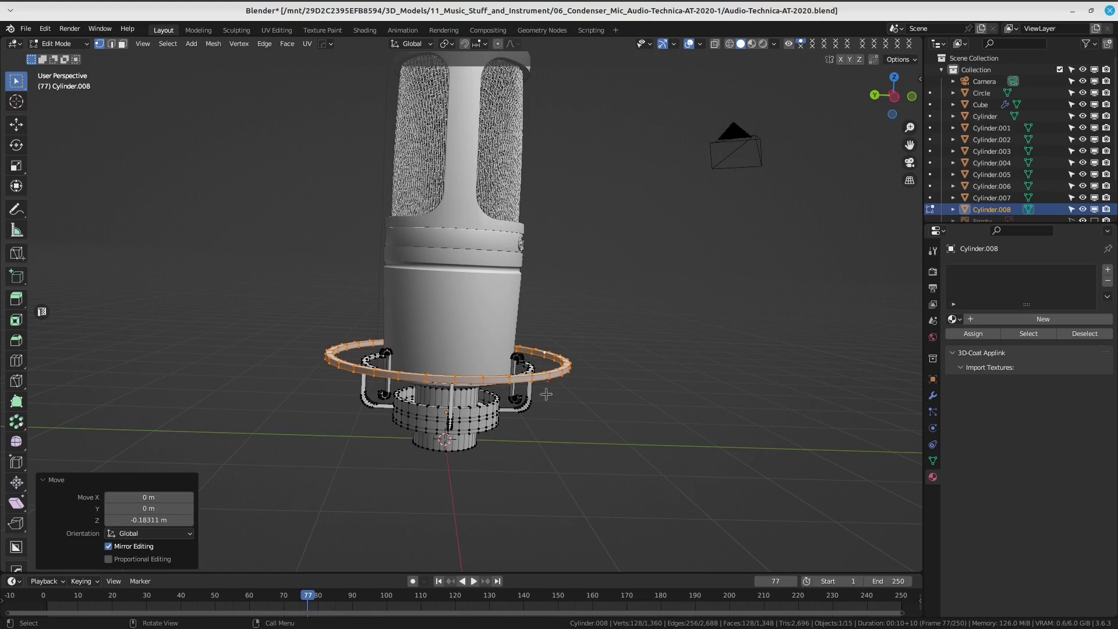
key(KP_1)
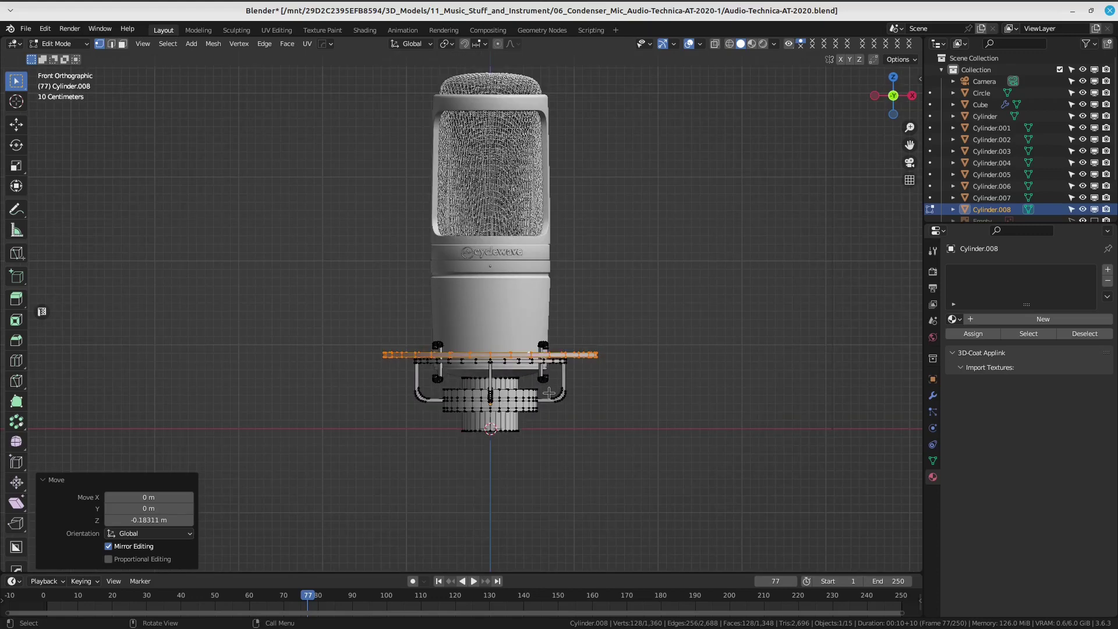
scroll(548, 393, up, 2)
shift+middle_drag(659, 402, 543, 348)
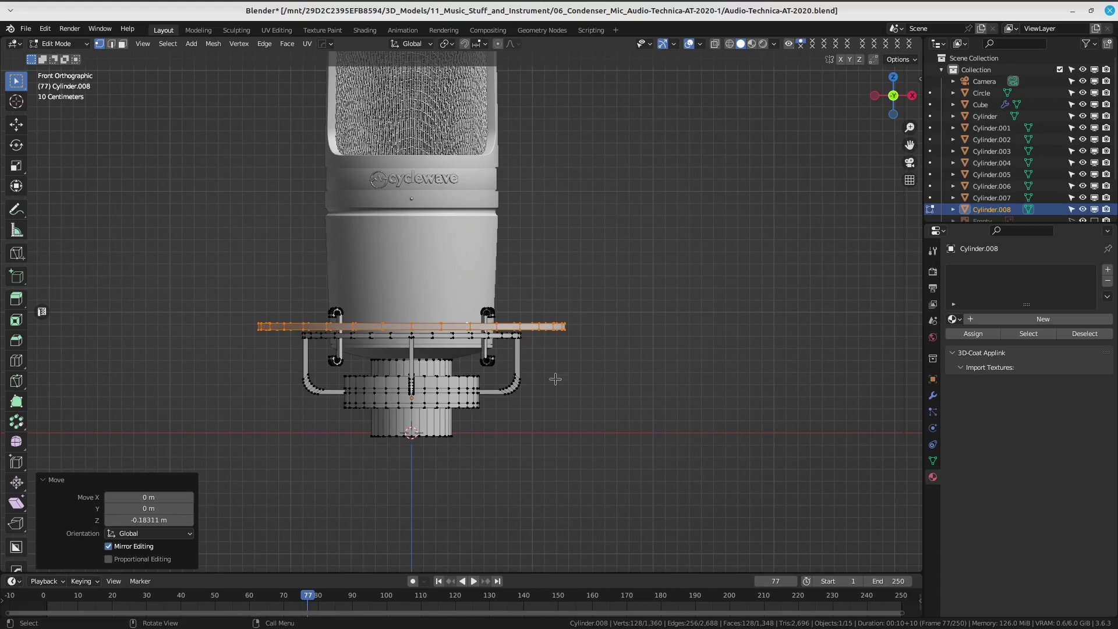
mouse_move(442, 228)
shift+middle_down()
mouse_move(429, 216)
mouse_move(506, 250)
shift+middle_up()
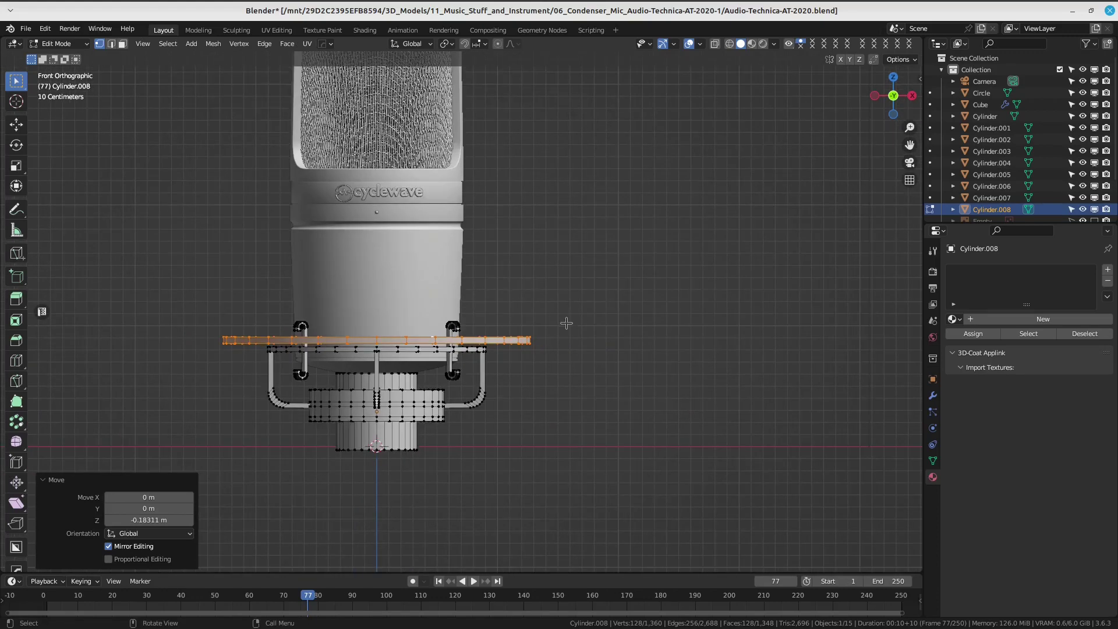
click(559, 349)
right_click(559, 349)
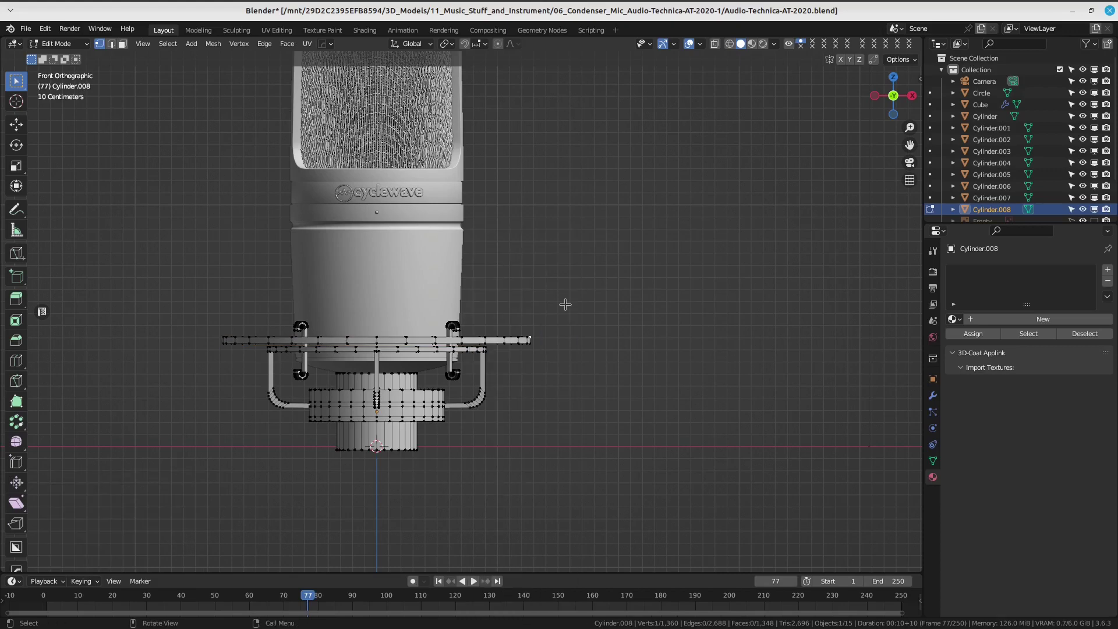
scroll(565, 303, up, 1)
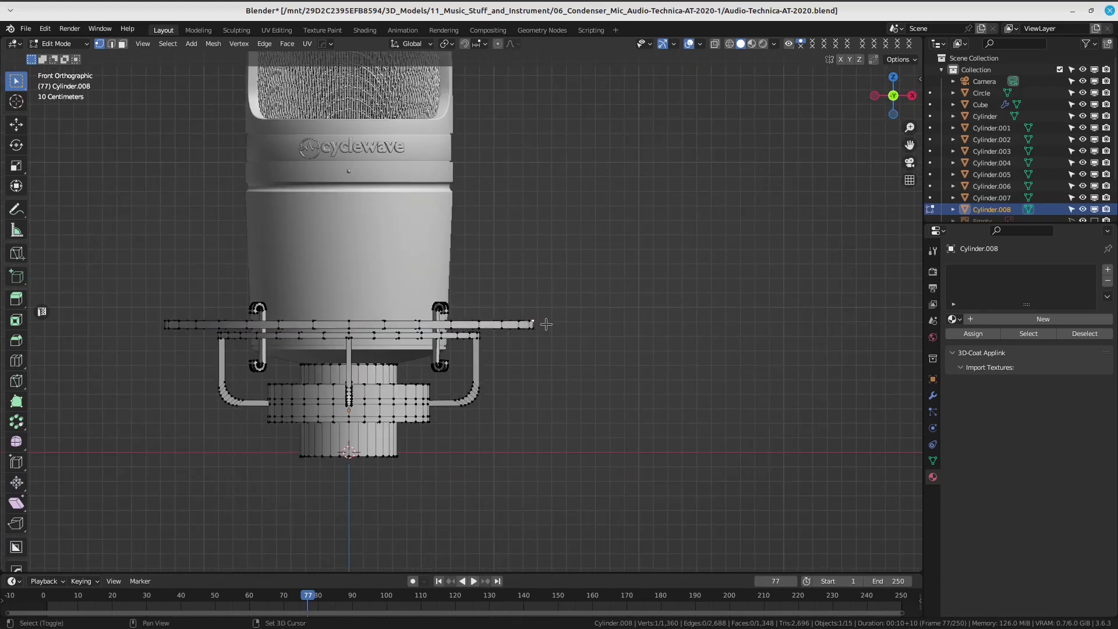
Frame the shock mount in front orthographic view, dismissing the context and Add menus unused.
right_click(562, 325)
right_click(562, 263)
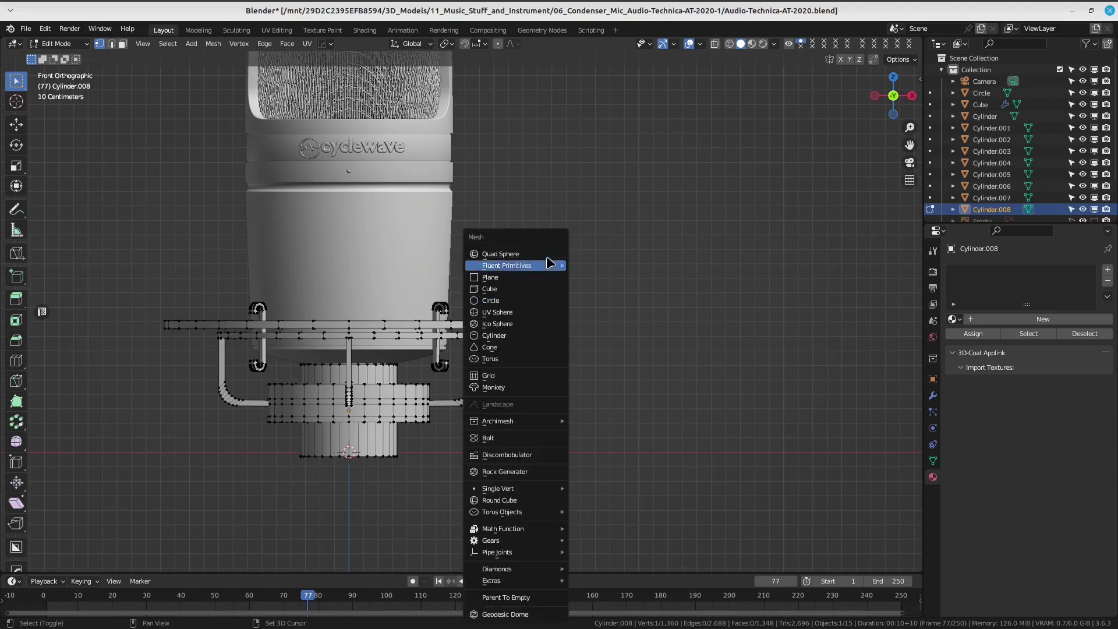
right_click(576, 265)
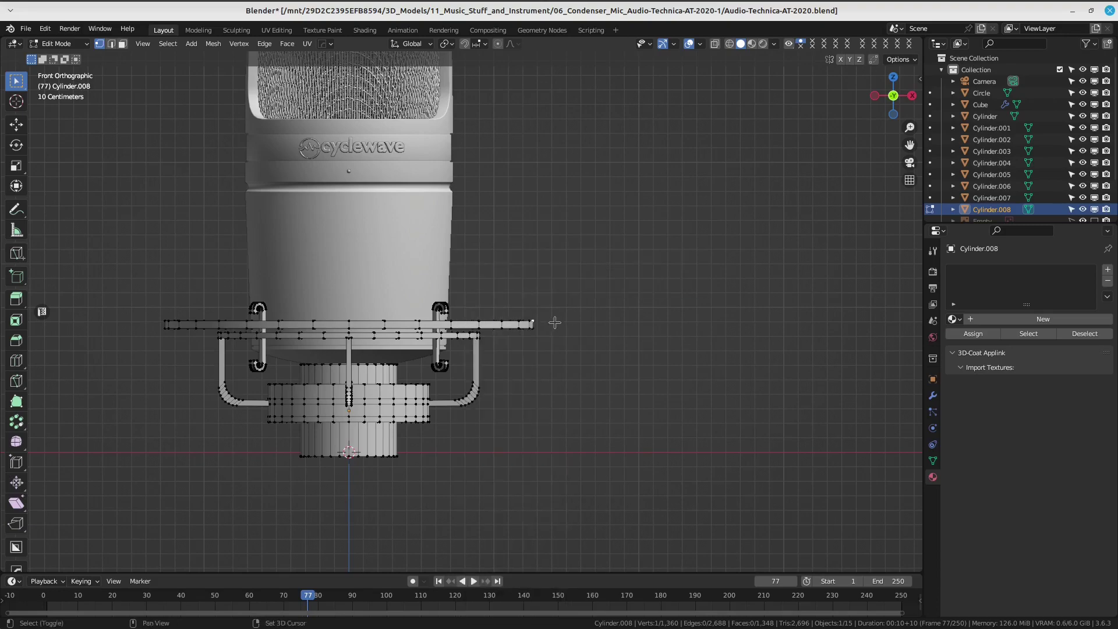
scroll(503, 257, down, 2)
middle_drag(503, 257, 538, 303)
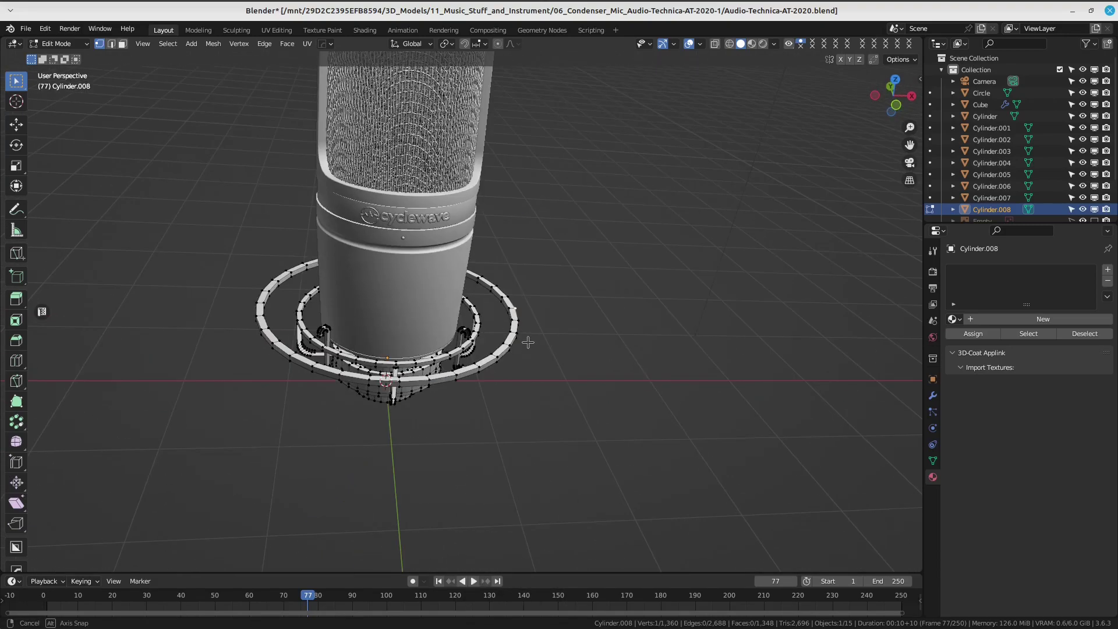
key(KP_1)
scroll(537, 305, up, 2)
shift+middle_drag(536, 305, 559, 327)
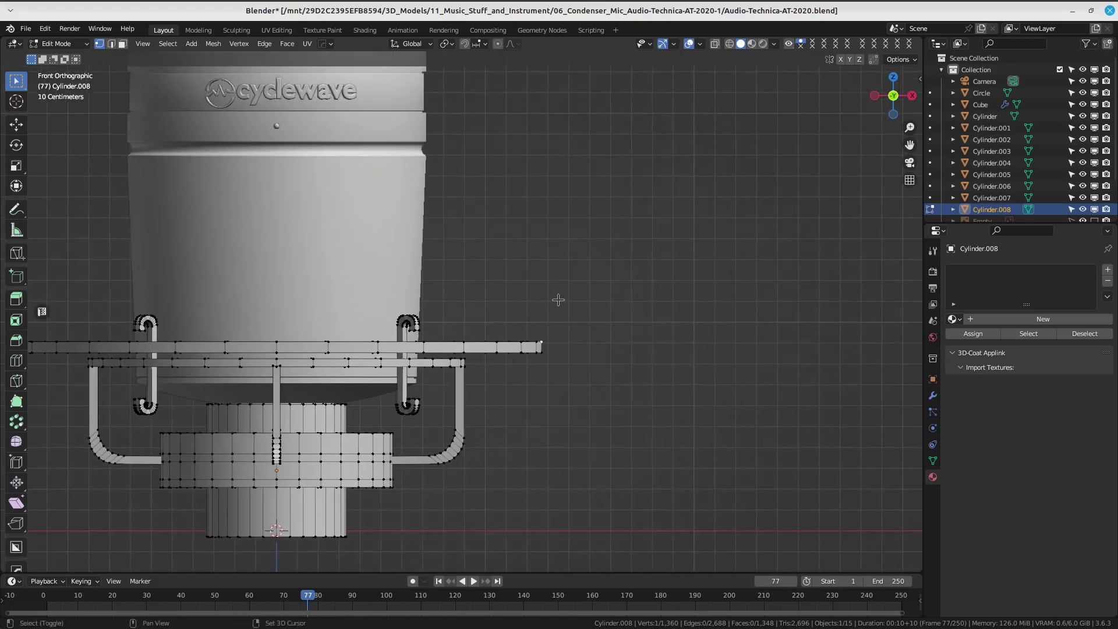
key(shift+a)
key(Escape)
scroll(591, 354, up, 1)
scroll(550, 300, down, 1)
scroll(562, 274, down, 2)
mouse_move(562, 274)
middle_down()
mouse_move(512, 312)
mouse_move(516, 331)
mouse_move(625, 306)
middle_up()
Select the vertices along one vertical rod of the mount.
shift+click(509, 318)
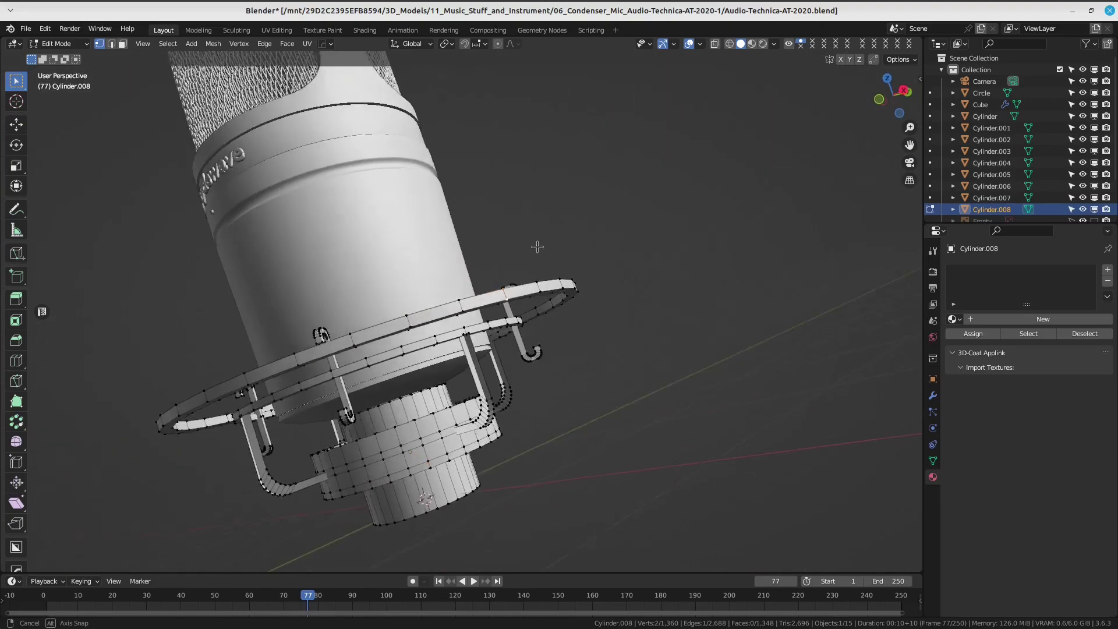
shift+click(559, 321)
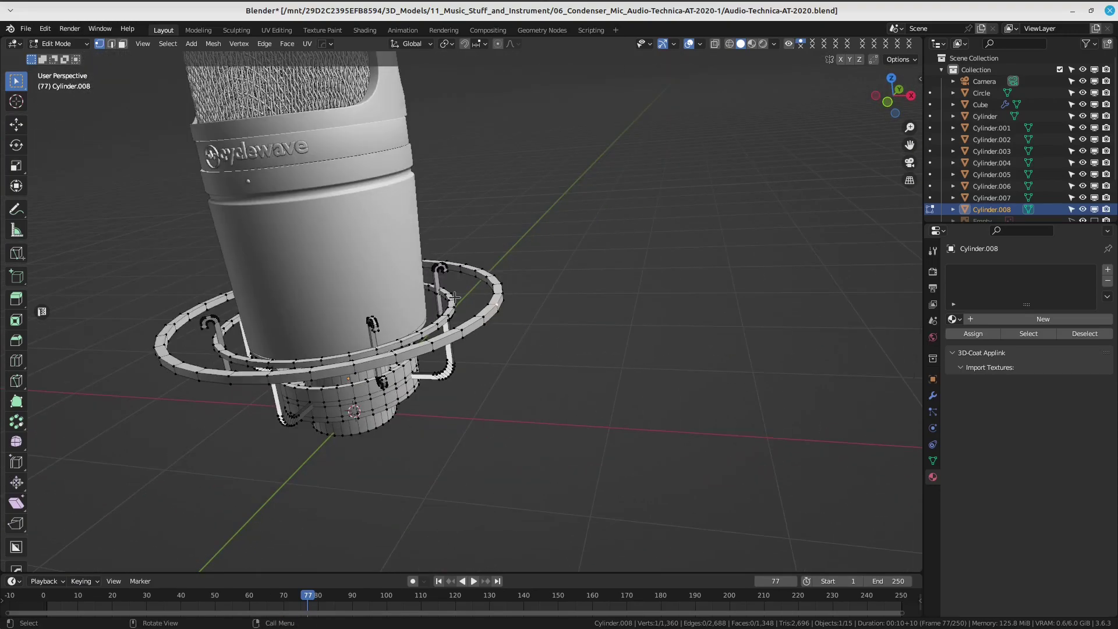
middle_drag(560, 321, 488, 381)
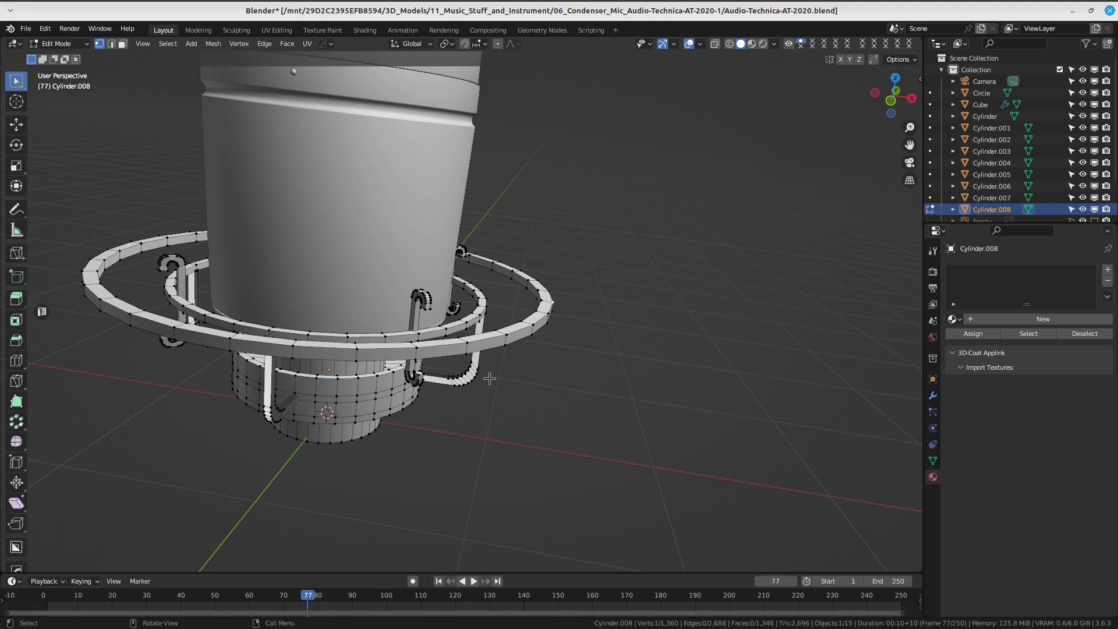
middle_drag(490, 379, 422, 342)
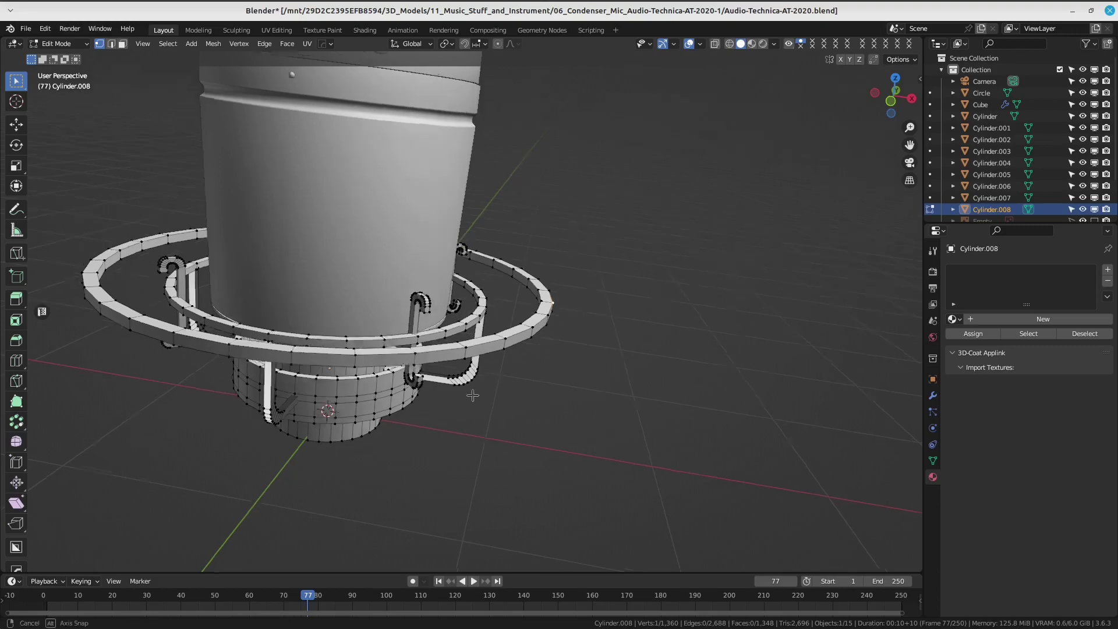
scroll(540, 407, up, 2)
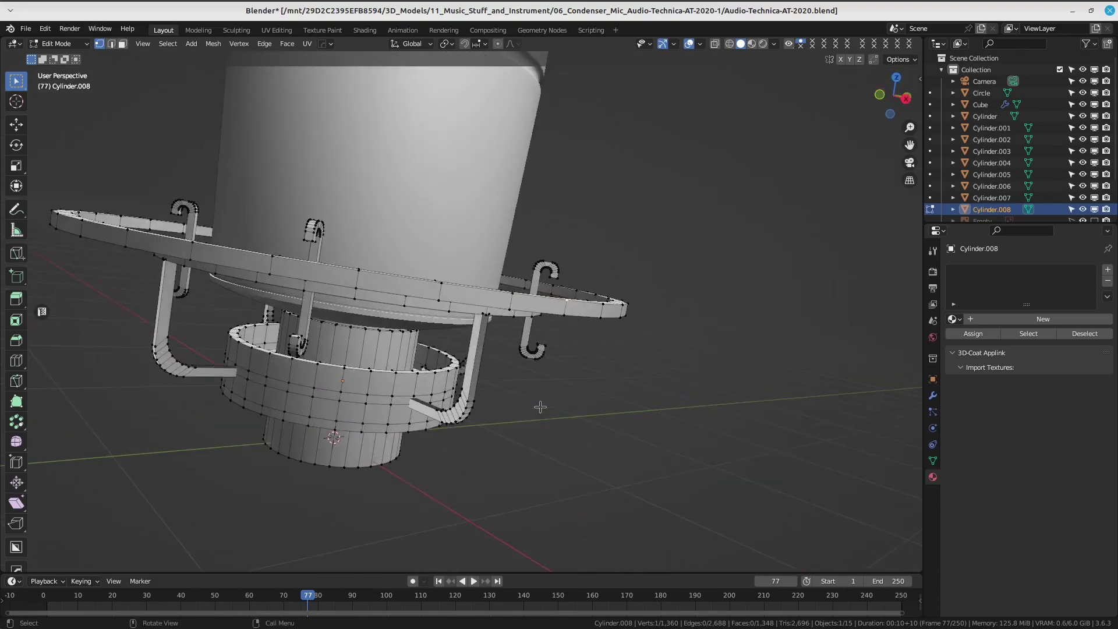
scroll(537, 407, up, 2)
scroll(524, 410, up, 2)
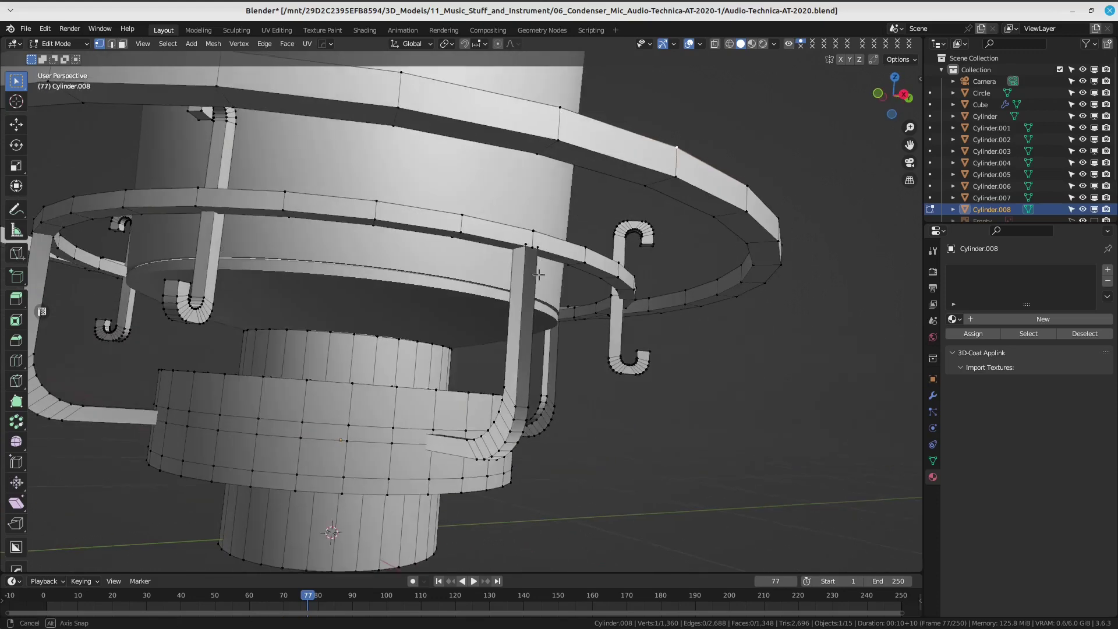
scroll(508, 417, up, 2)
shift+click(519, 417)
shift+click(530, 257)
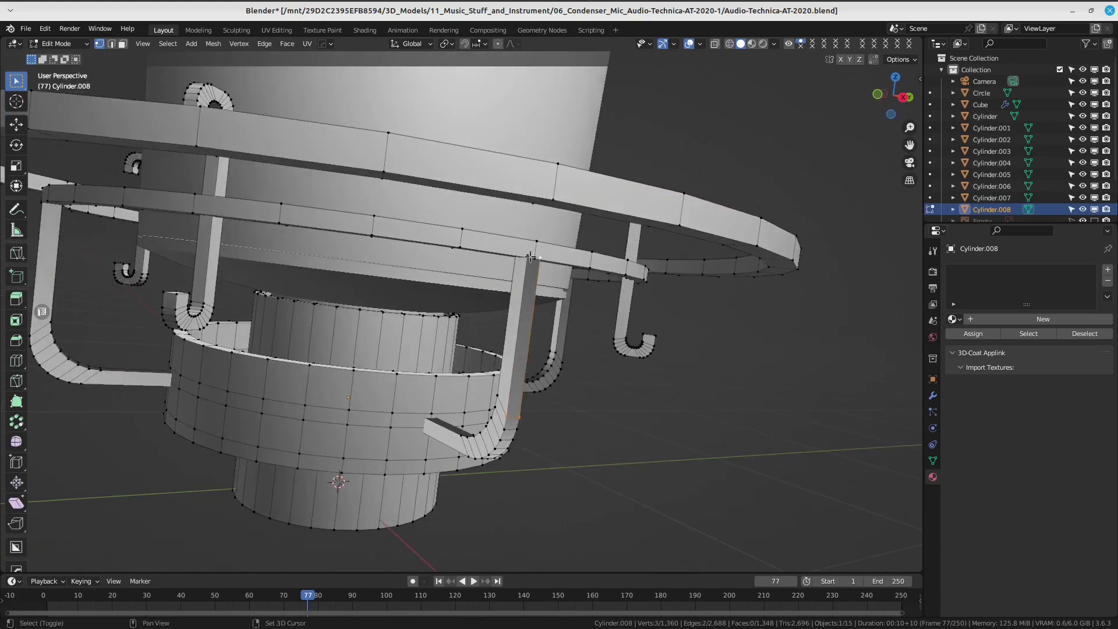
scroll(530, 257, down, 5)
Duplicate the rod edge and move the copy up and to the right in front view.
key(shift+d)
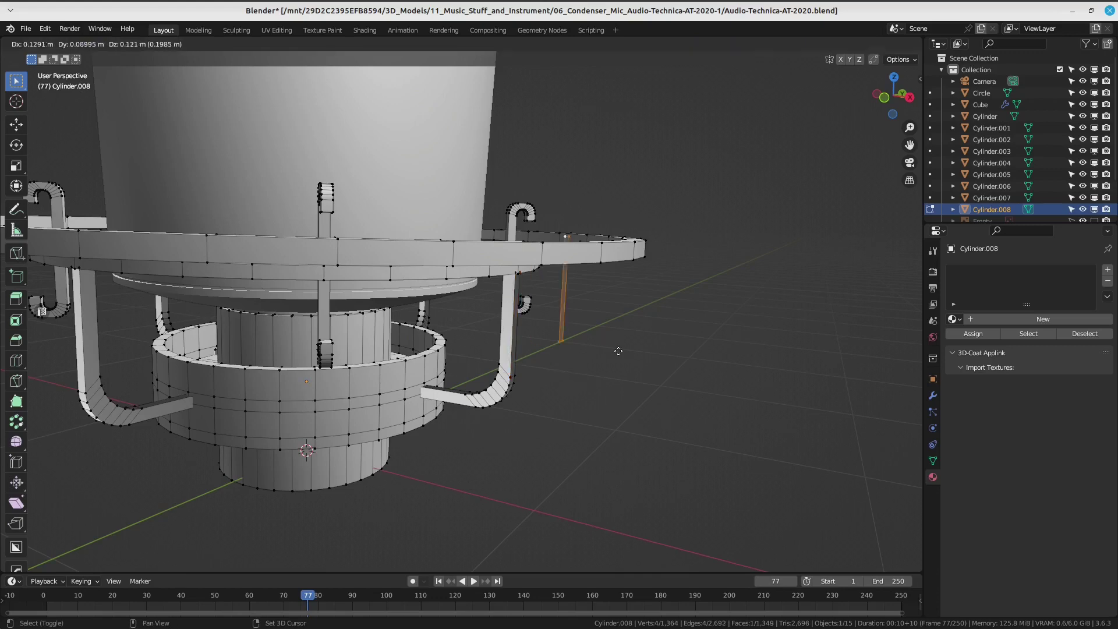
key(Escape)
middle_drag(604, 352, 554, 321)
middle_drag(573, 375, 525, 367)
key(KP_1)
key(g)
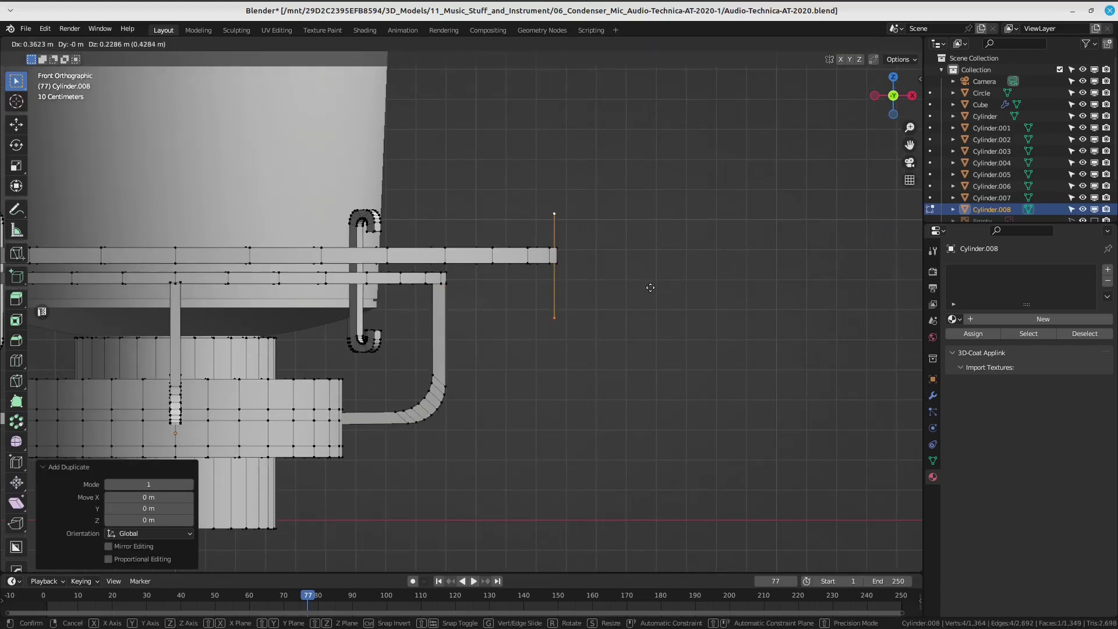
click(654, 279)
scroll(654, 279, down, 1)
shift+middle_drag(611, 247, 581, 274)
Stretch the duplicated edge vertically along Z.
key(s)
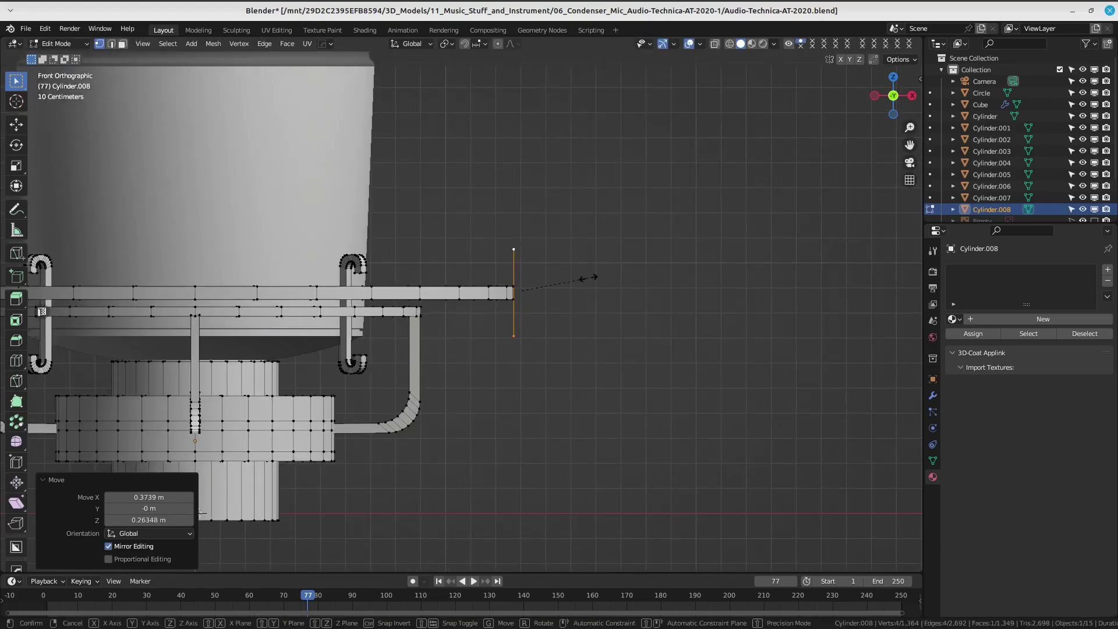
key(z)
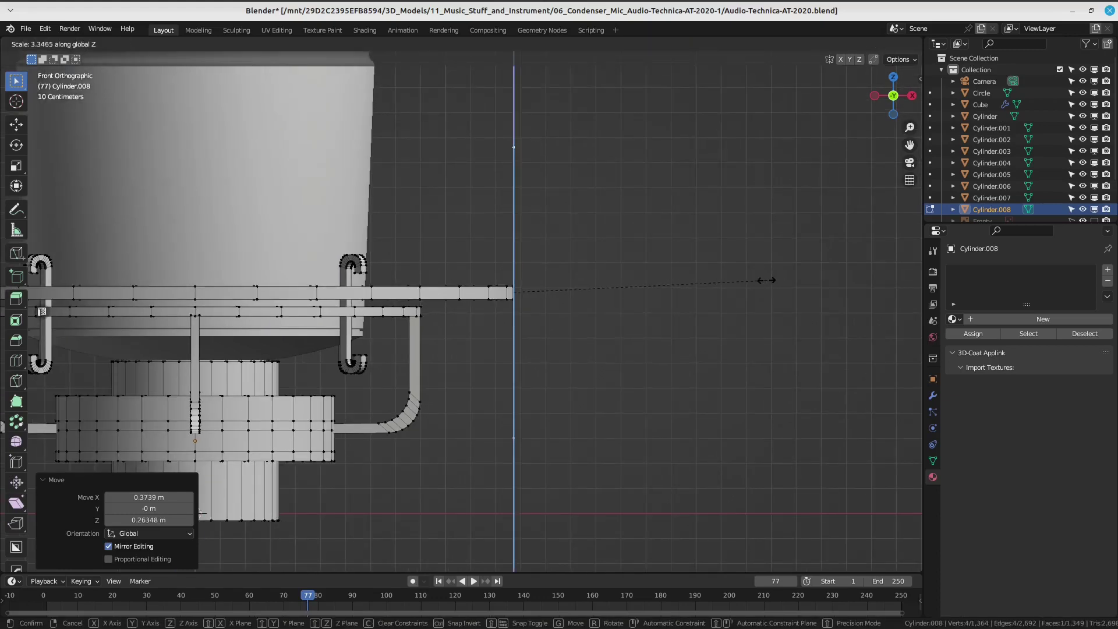
click(825, 280)
scroll(645, 233, down, 2)
mouse_move(584, 277)
shift+middle_down()
mouse_move(506, 311)
mouse_move(593, 300)
shift+middle_up()
scroll(524, 280, up, 1)
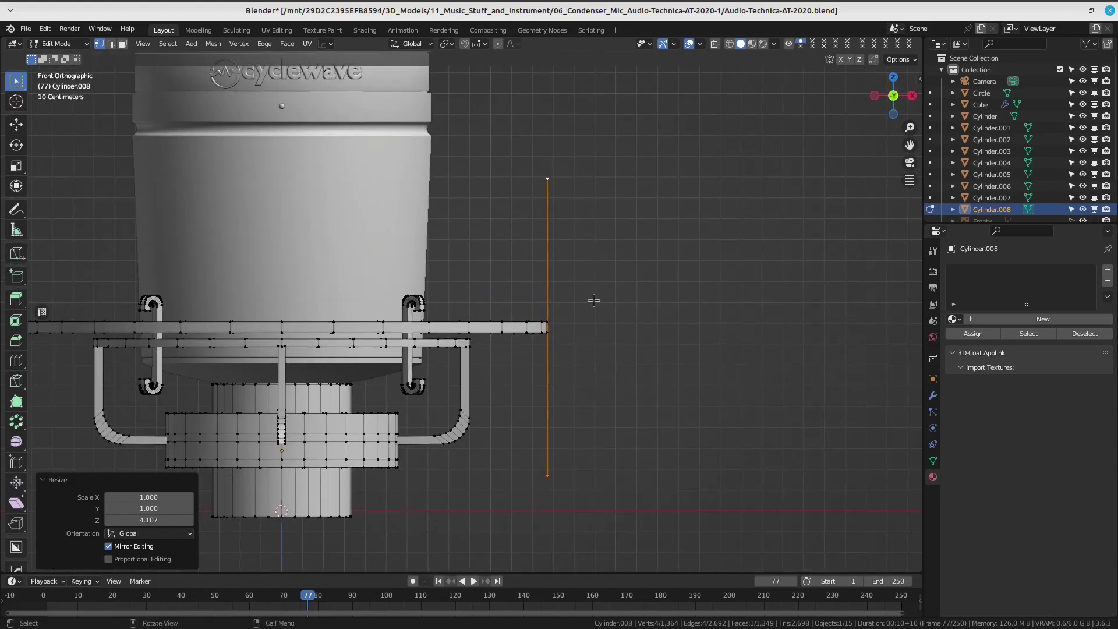
Move the edge 0.212 m right along X, then rescale it on Z and Y.
key(g)
key(x)
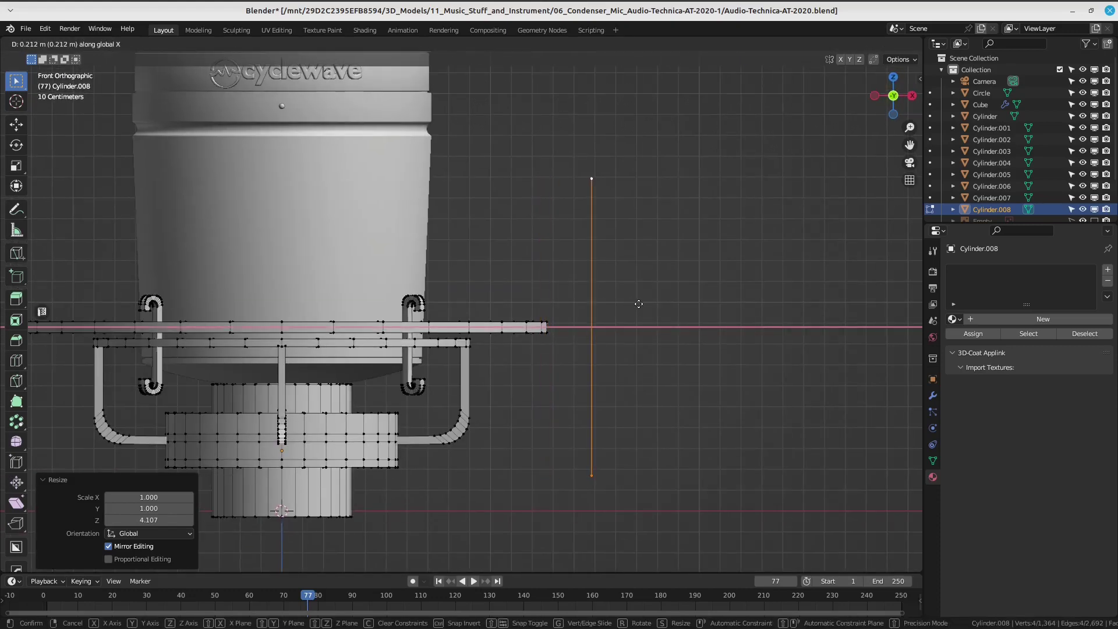
click(639, 304)
mouse_move(639, 304)
shift+middle_down()
mouse_move(597, 313)
mouse_move(629, 349)
mouse_move(535, 388)
mouse_move(581, 379)
shift+middle_up()
key(s)
key(z)
click(661, 312)
key(s)
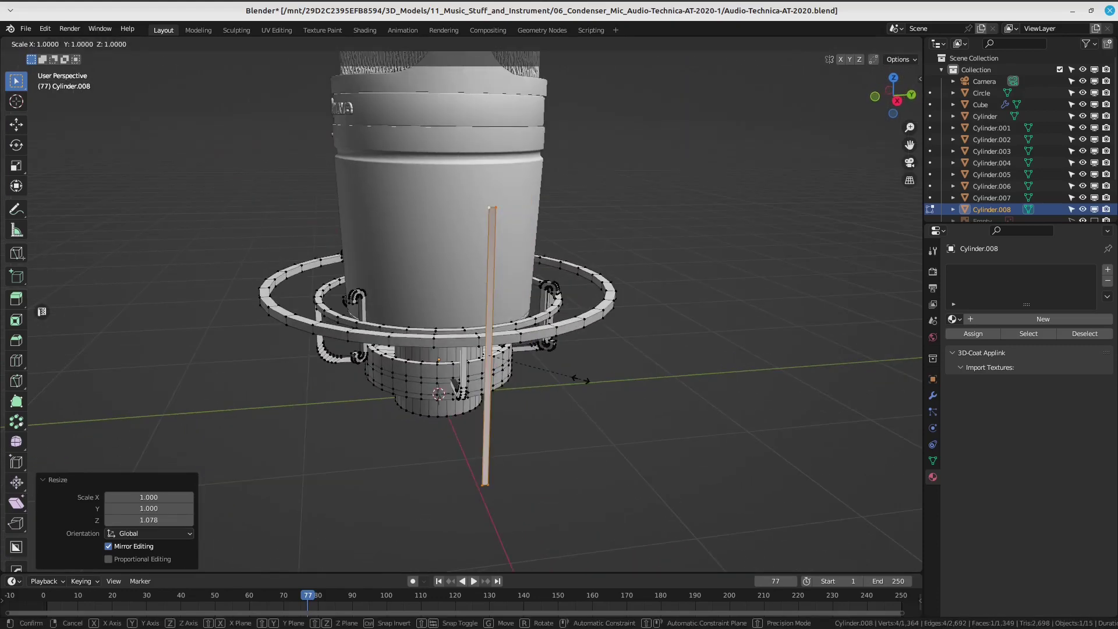
key(y)
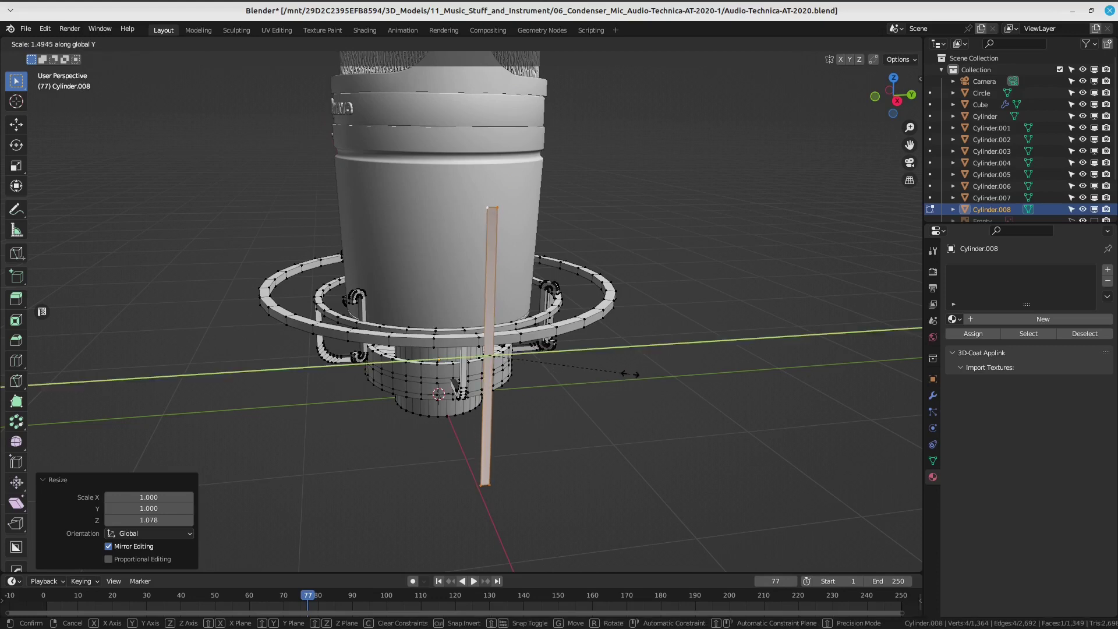
click(641, 374)
Loop-cut the edge at its midpoint and select the new middle vertex.
middle_drag(640, 374, 594, 372)
key(KP_1)
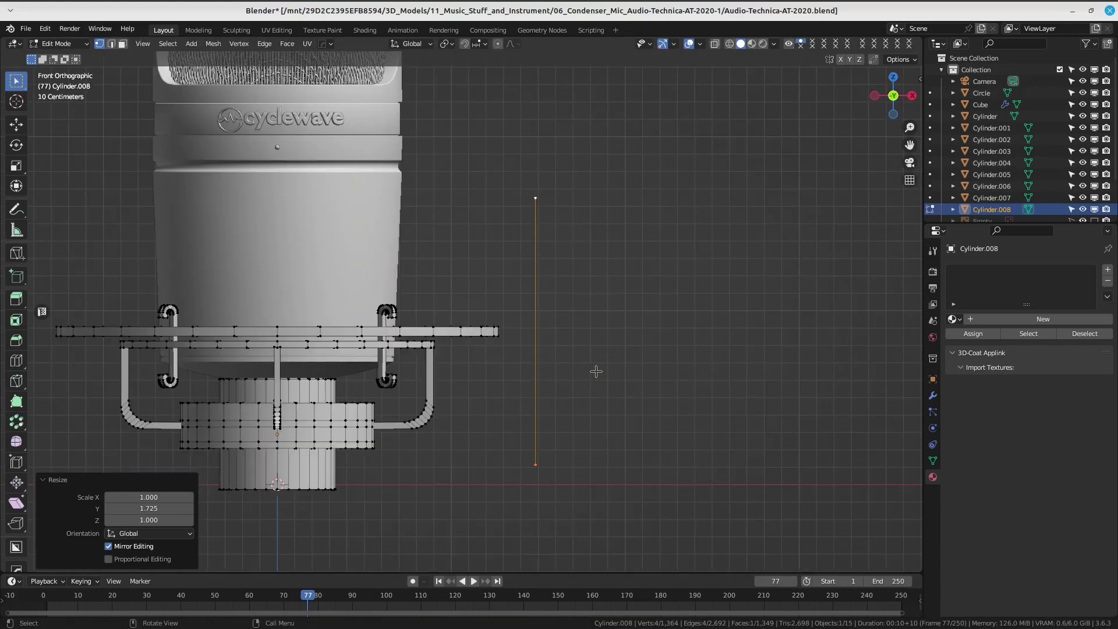
shift+middle_drag(581, 327, 541, 311)
scroll(541, 311, up, 1)
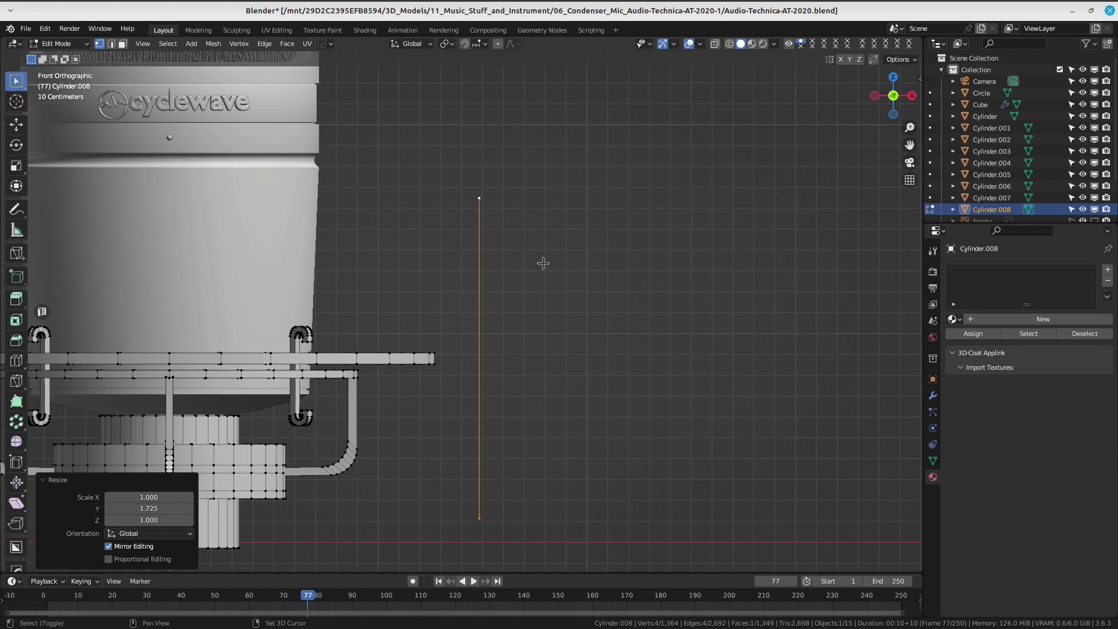
shift+middle_drag(544, 259, 540, 242)
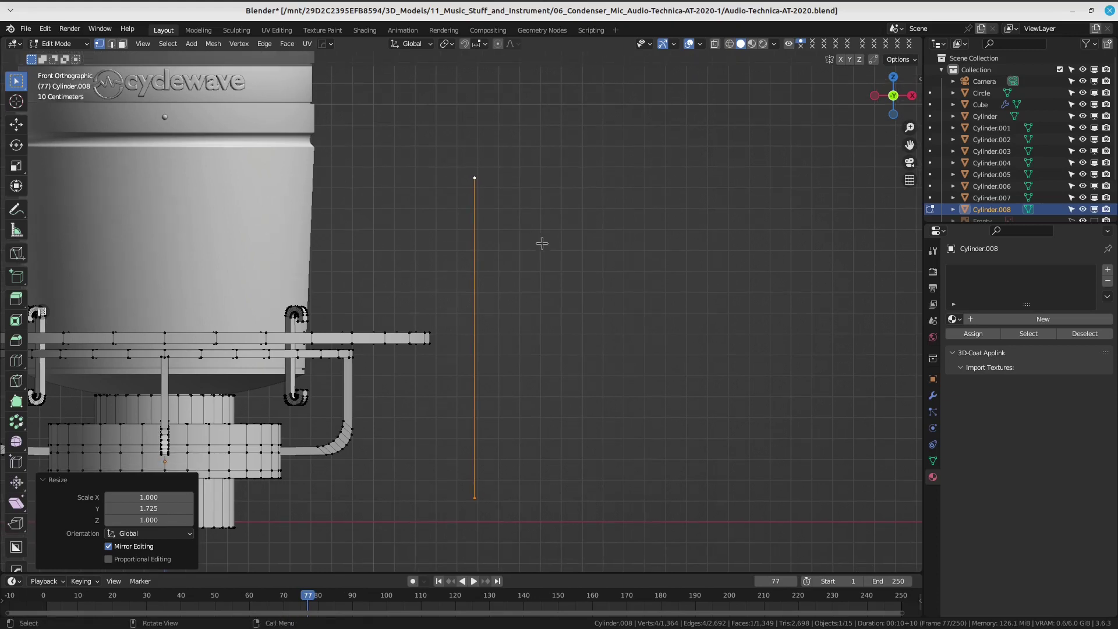
shift+middle_drag(531, 269, 547, 257)
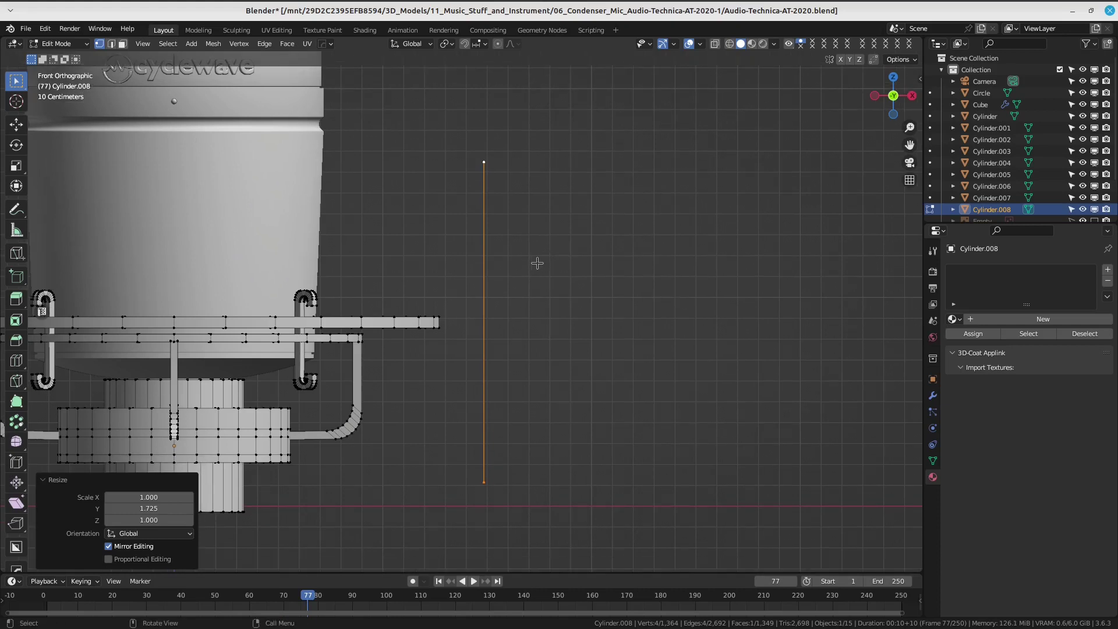
key(ctrl+Tab)
click(461, 270)
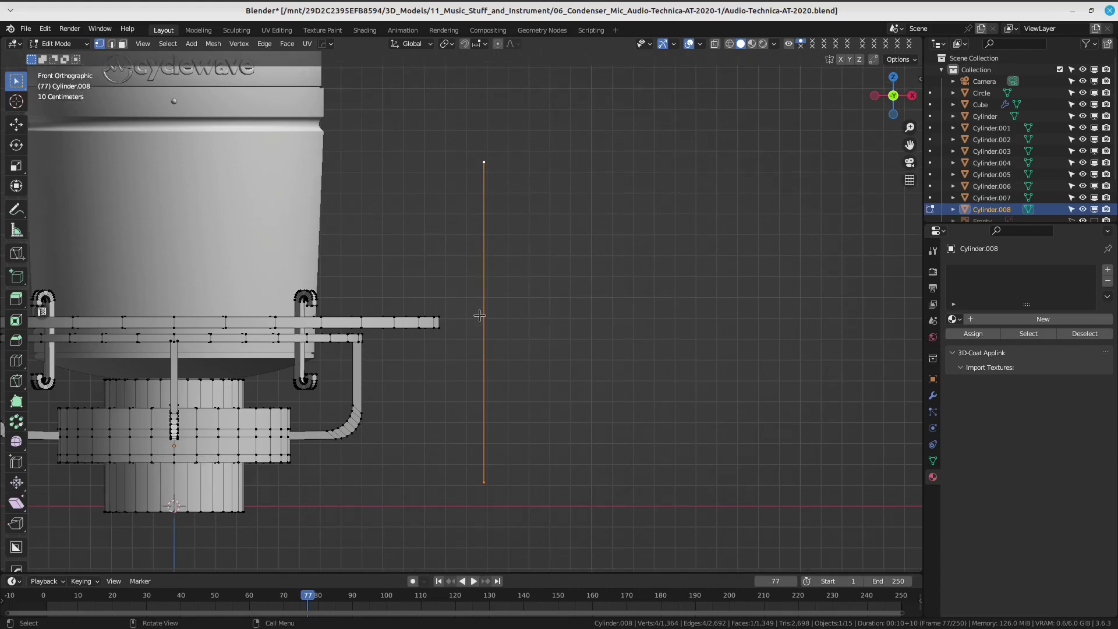
key(ctrl+r)
click(512, 312)
right_click(519, 309)
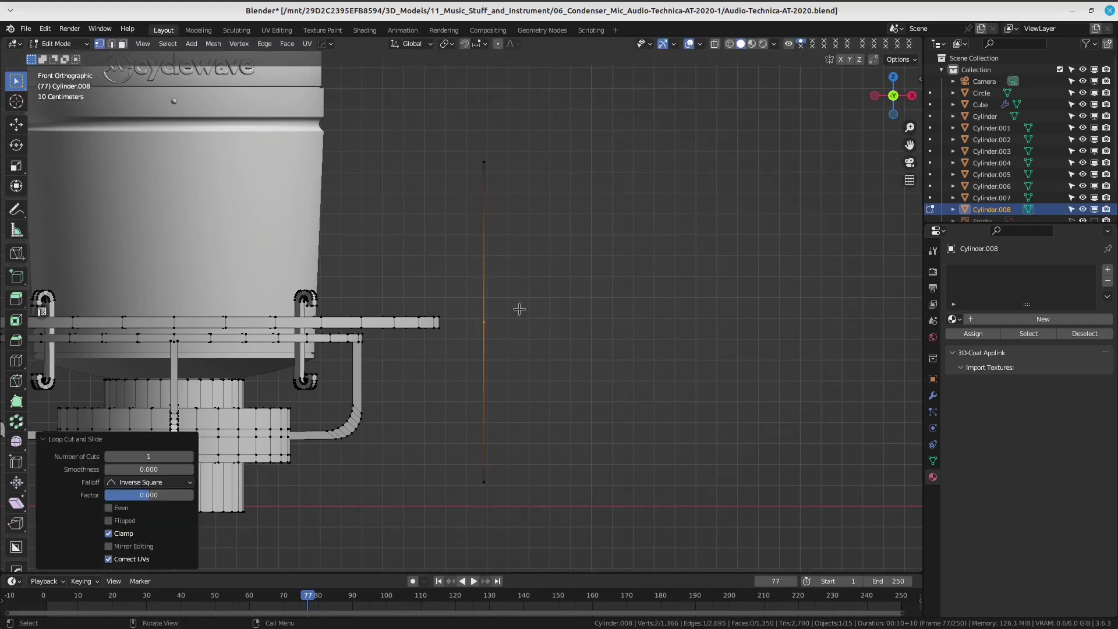
drag(468, 297, 525, 354)
shift+middle_drag(528, 329, 564, 324)
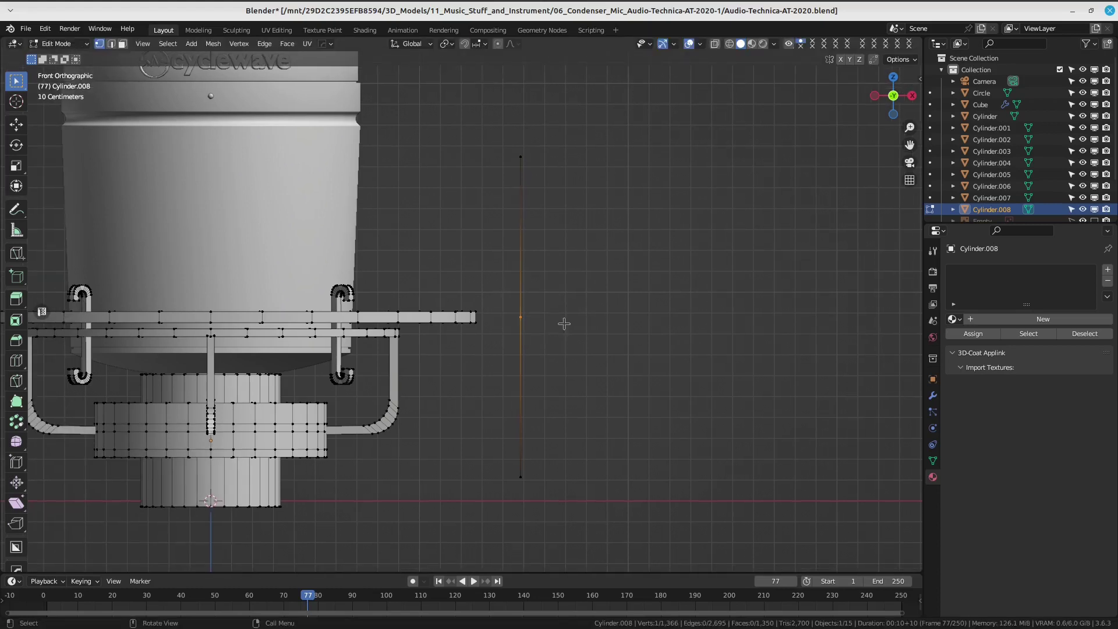
Pull the midpoint vertex 0.1897 m left along X toward the rod.
key(z)
click(460, 288)
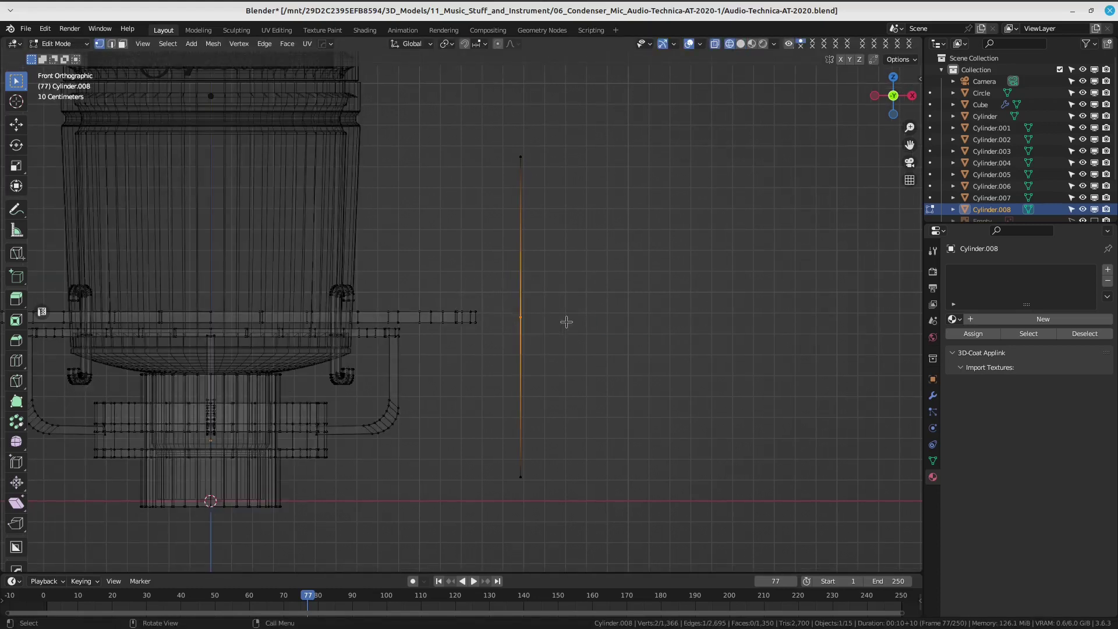
key(z)
click(600, 329)
shift+middle_drag(587, 312, 596, 314)
key(g)
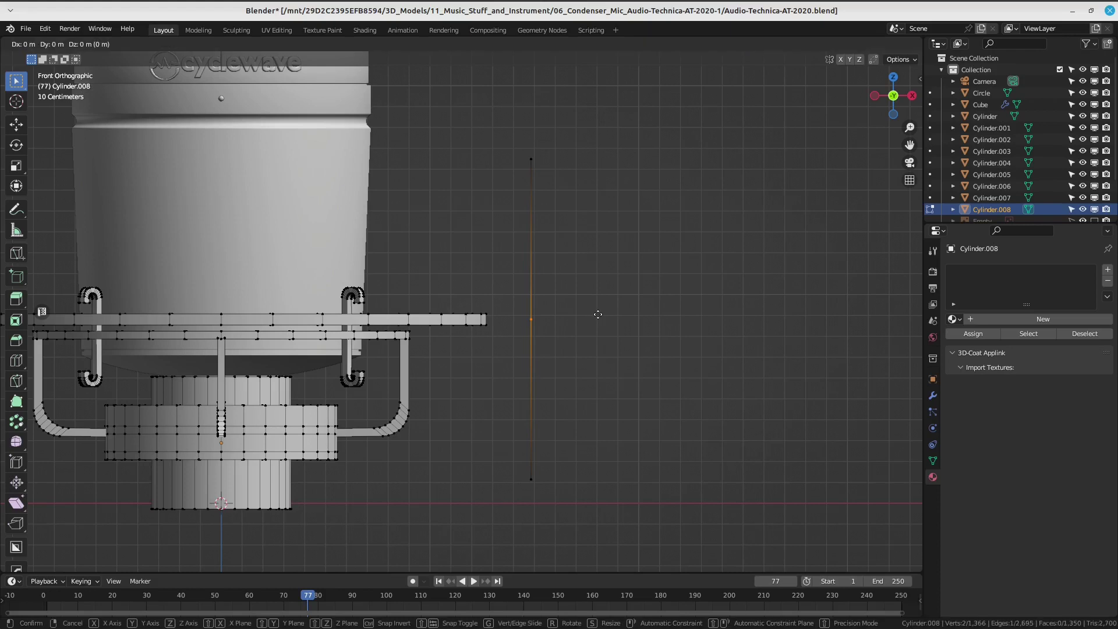
key(x)
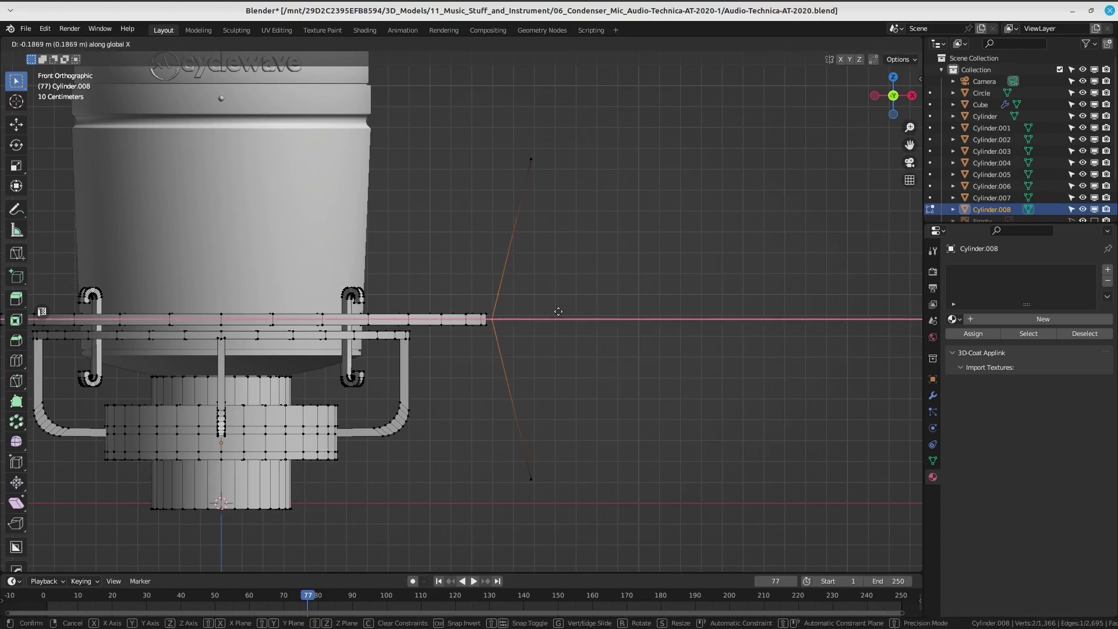
click(558, 312)
Bevel the bend vertex into a 7-segment curve and select the whole line.
key(ctrl+shift+b)
scroll(554, 309, up, 6)
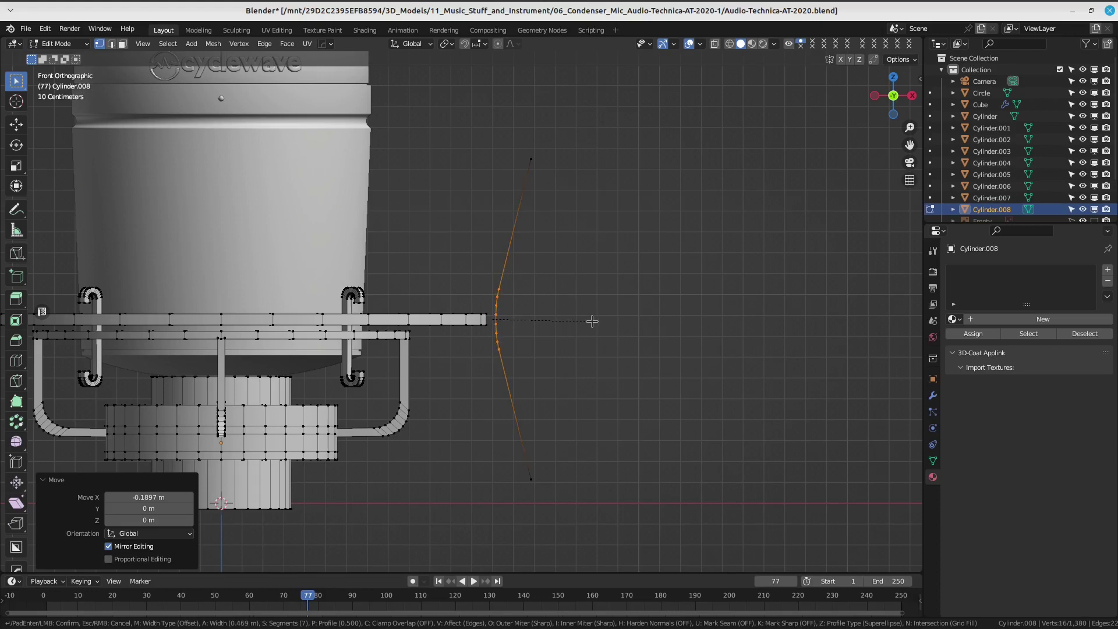
click(591, 321)
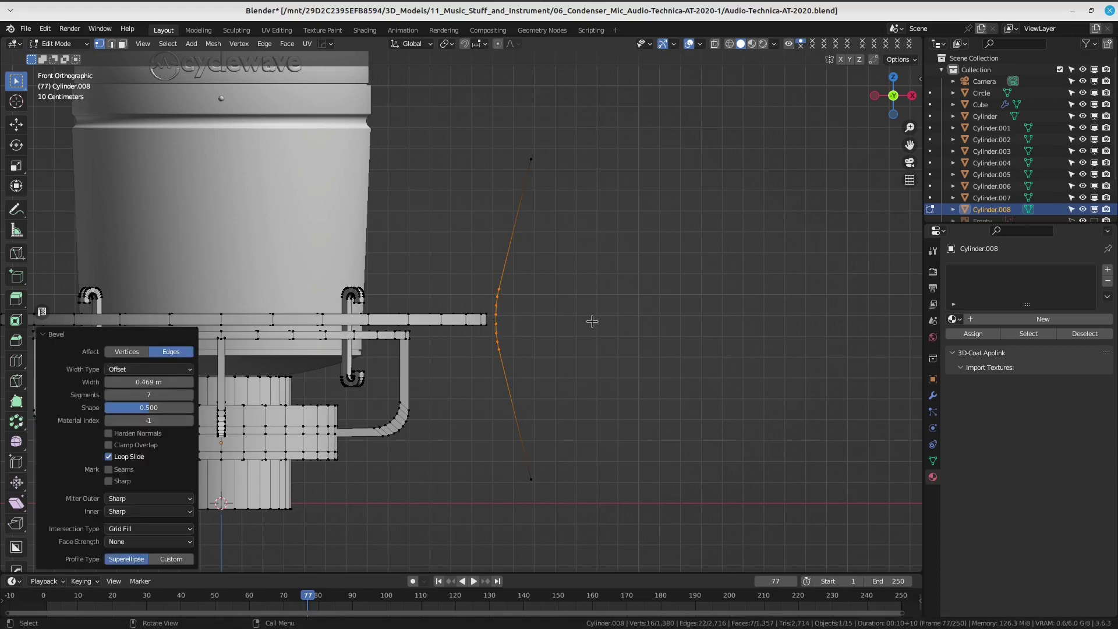
key(ctrl+l)
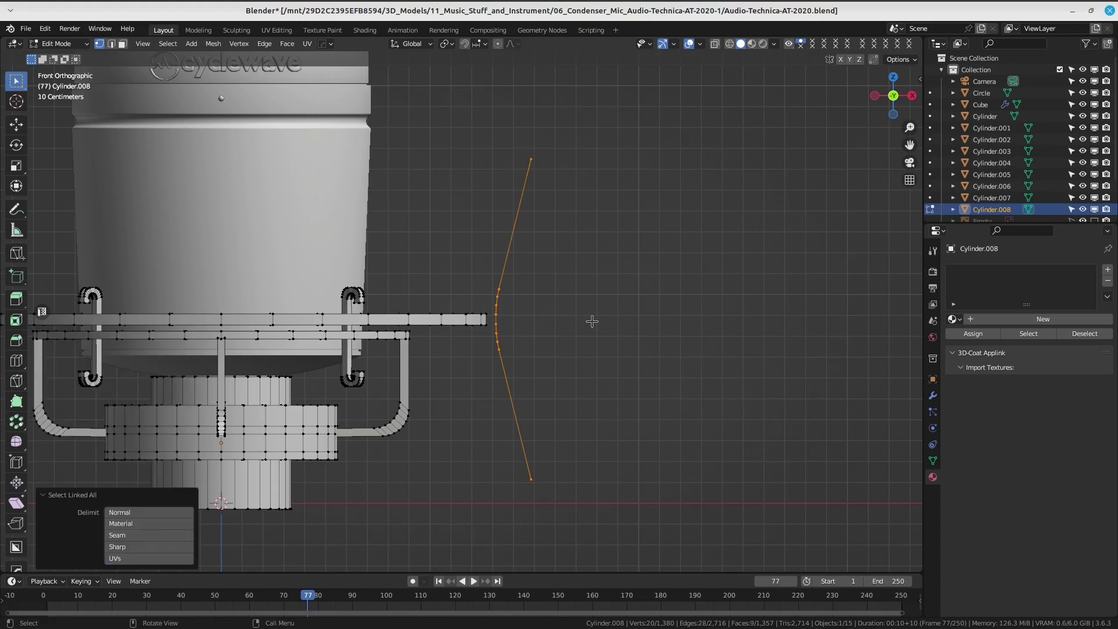
shift+middle_drag(557, 302, 582, 282)
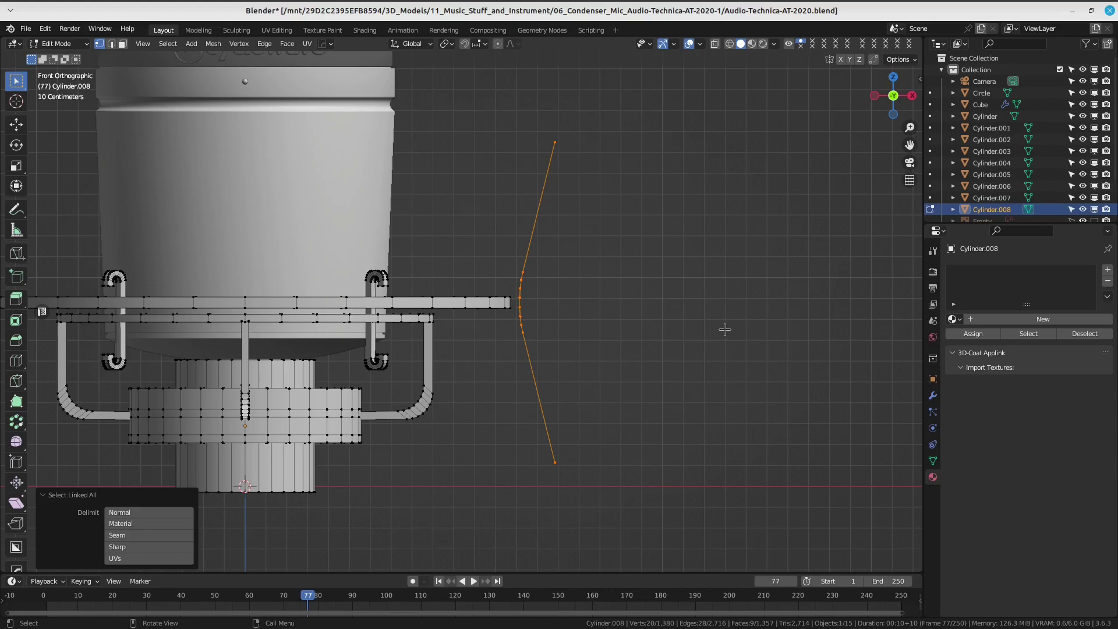
Separate the bent line into its own object, Cylinder.009, and select it in Object Mode.
key(p)
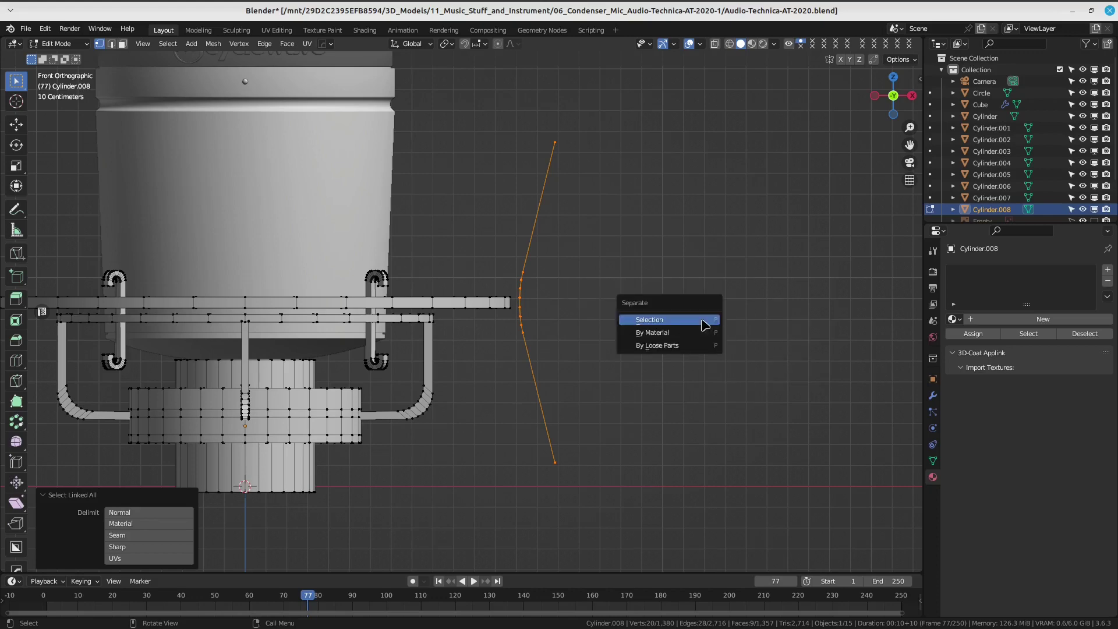
click(705, 325)
key(ctrl+Tab)
click(617, 286)
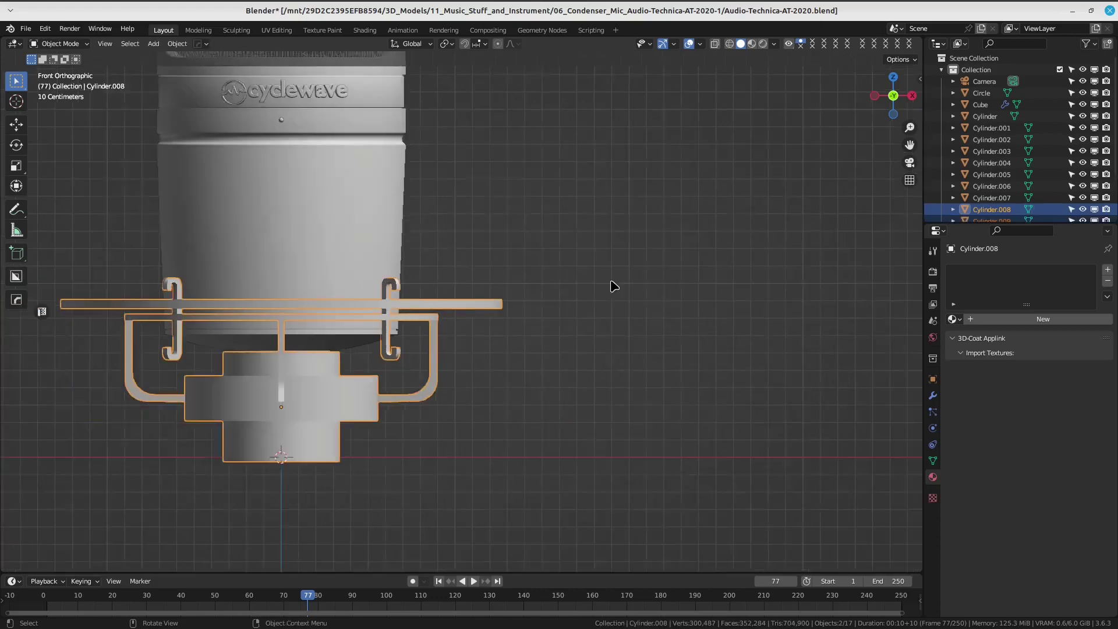
scroll(614, 285, down, 2)
click(507, 270)
Apply all transforms (location, rotation, scale) to Cylinder.009.
mouse_move(644, 310)
middle_down()
mouse_move(540, 366)
mouse_move(576, 334)
middle_up()
scroll(578, 334, up, 3)
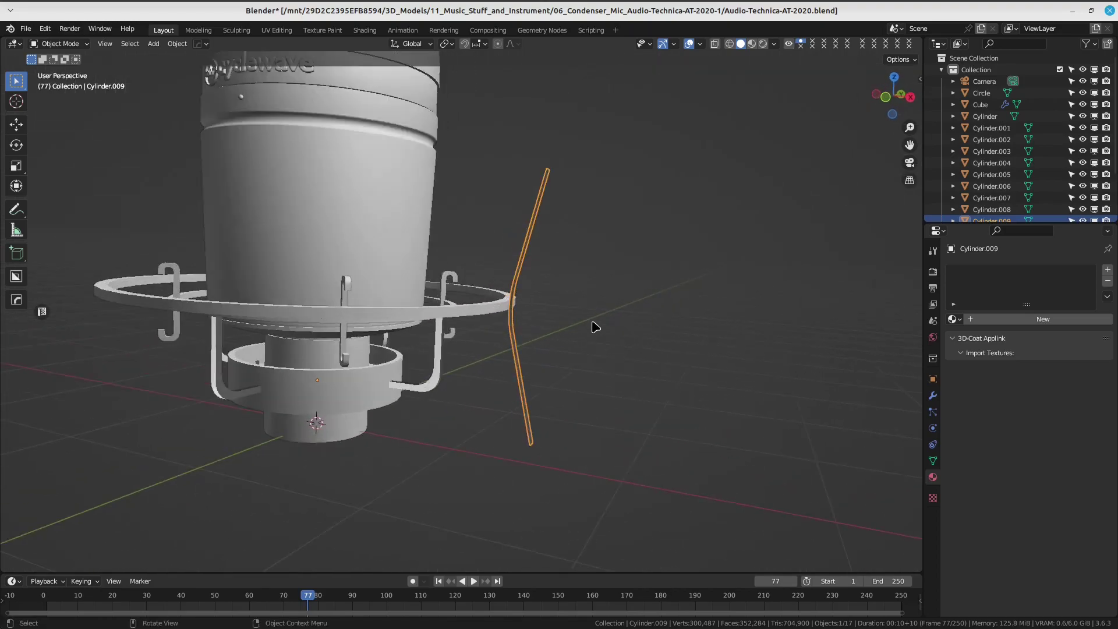
key(ctrl+a)
click(668, 323)
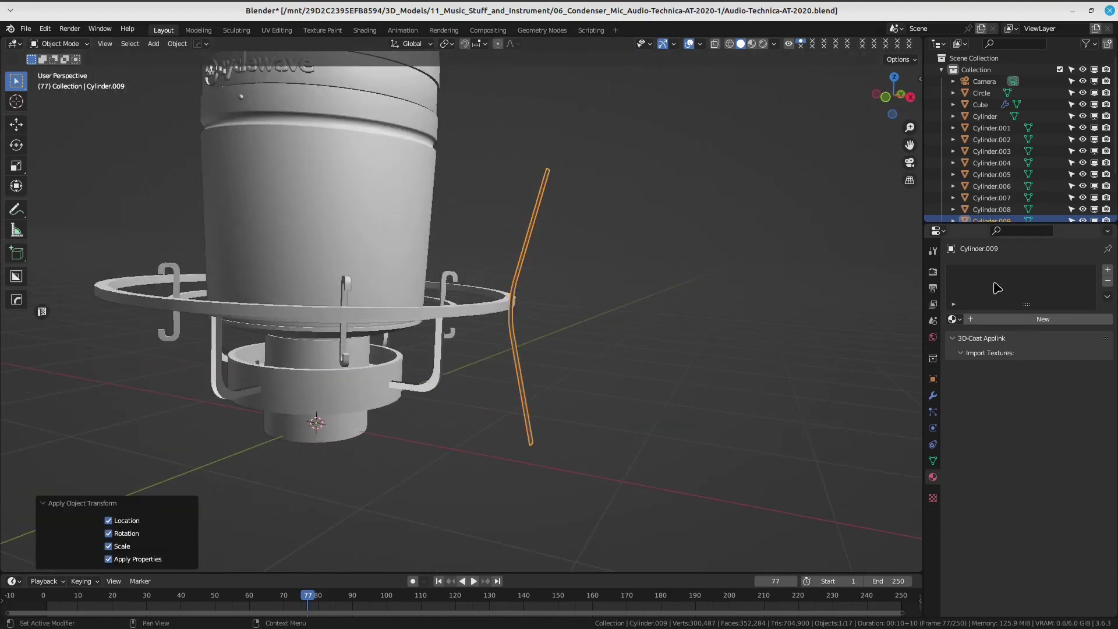
click(932, 396)
click(977, 270)
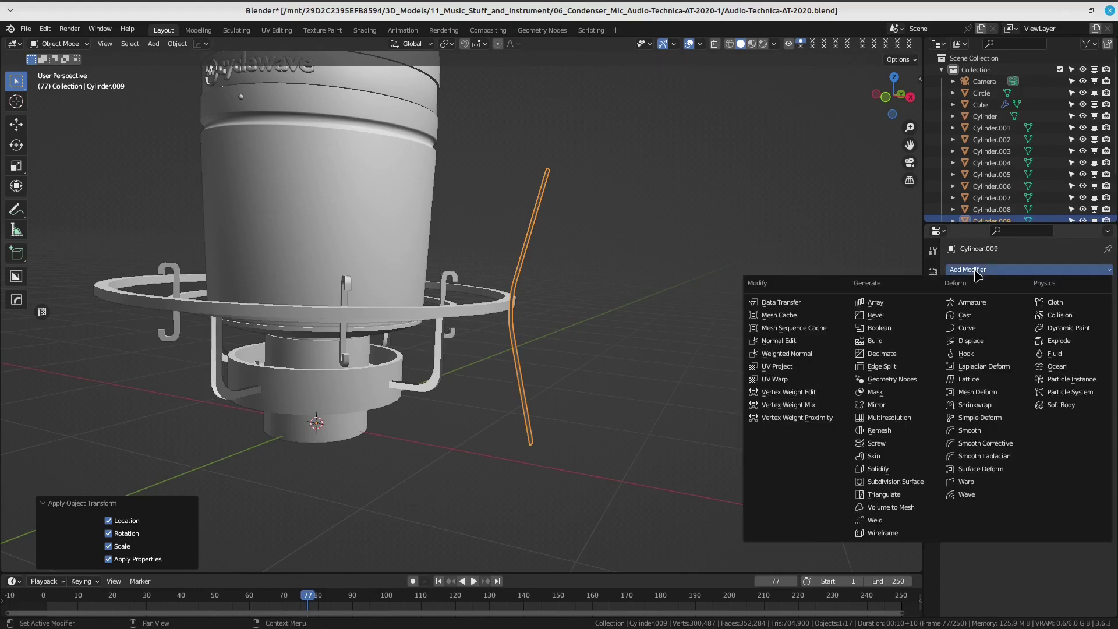
Add a Solidify modifier to the bent line with 0.058 m thickness.
click(878, 468)
shift+middle_drag(617, 262, 593, 356)
scroll(593, 356, up, 3)
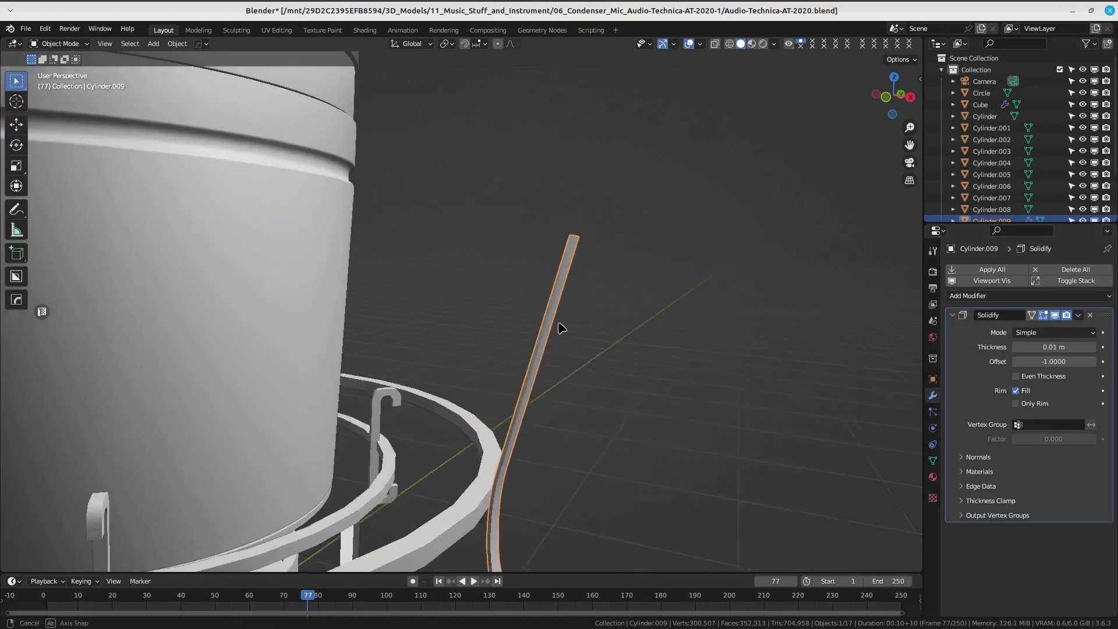
scroll(560, 325, up, 2)
key(KP_1)
scroll(492, 325, up, 2)
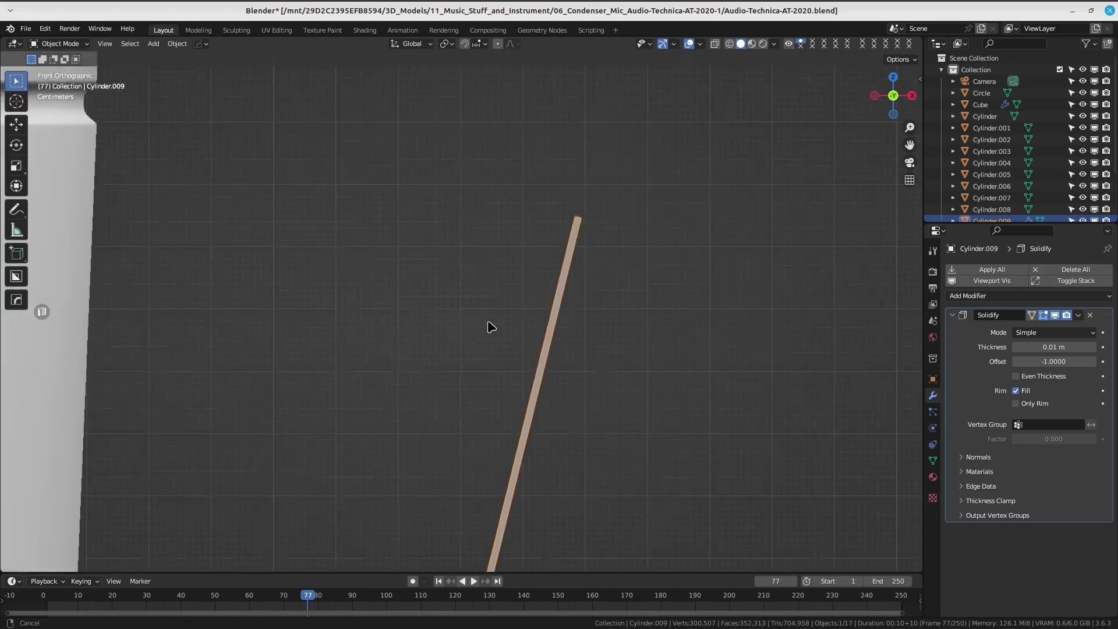
scroll(627, 150, up, 1)
scroll(539, 206, up, 2)
scroll(504, 382, down, 3)
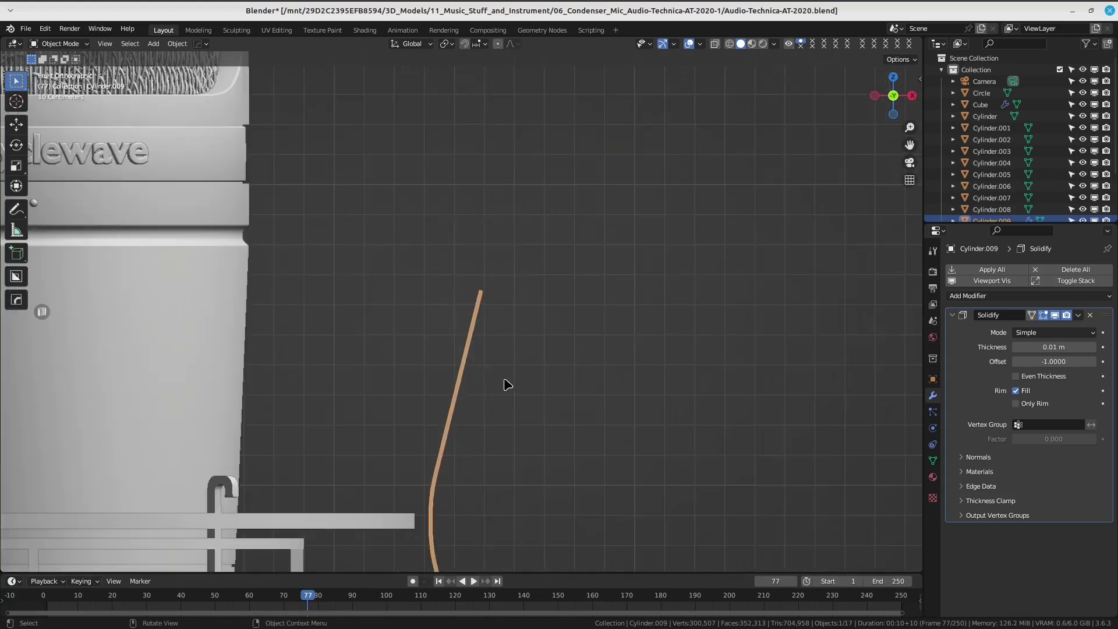
scroll(516, 252, down, 2)
scroll(507, 312, down, 1)
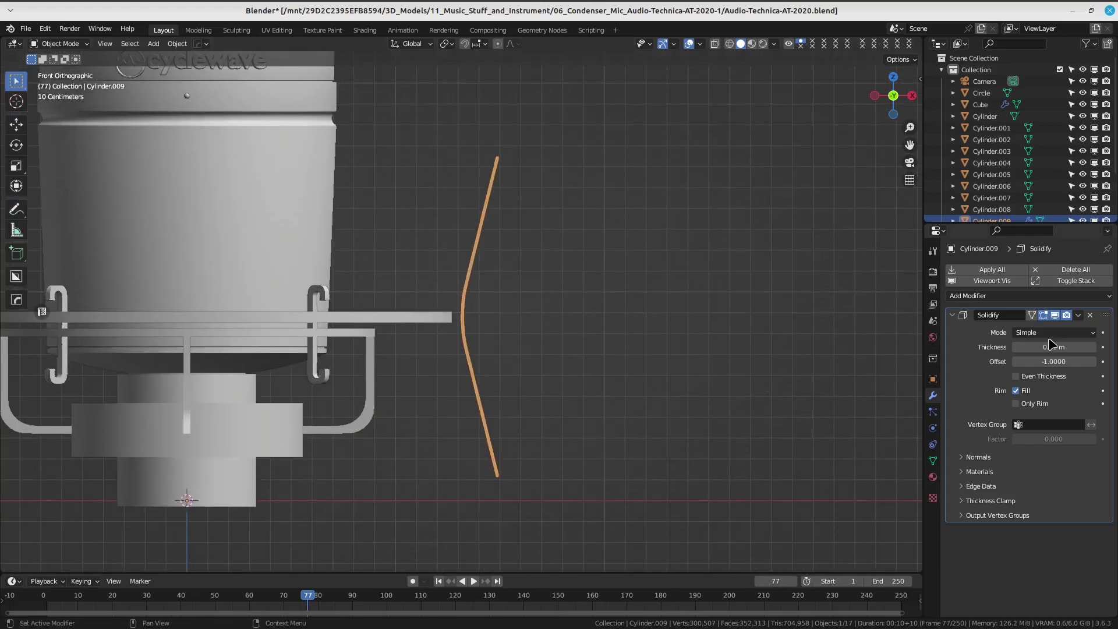
drag(1053, 347, 1092, 347)
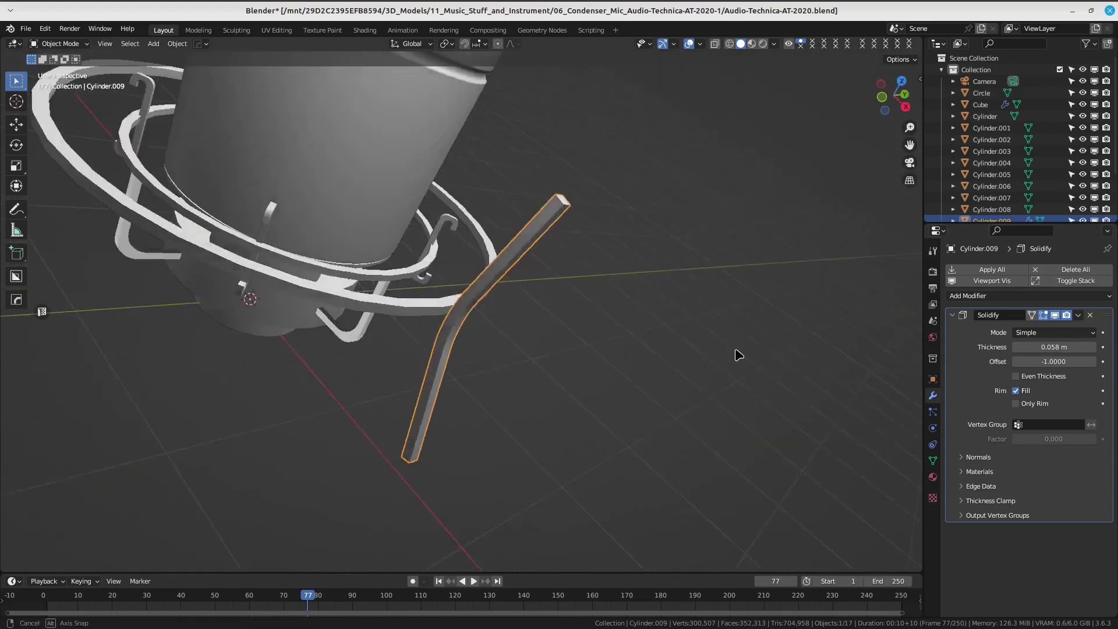
Apply the Solidify, join the bar into Cylinder.008, and enter Edit Mode.
alt+middle_drag(646, 361, 698, 347)
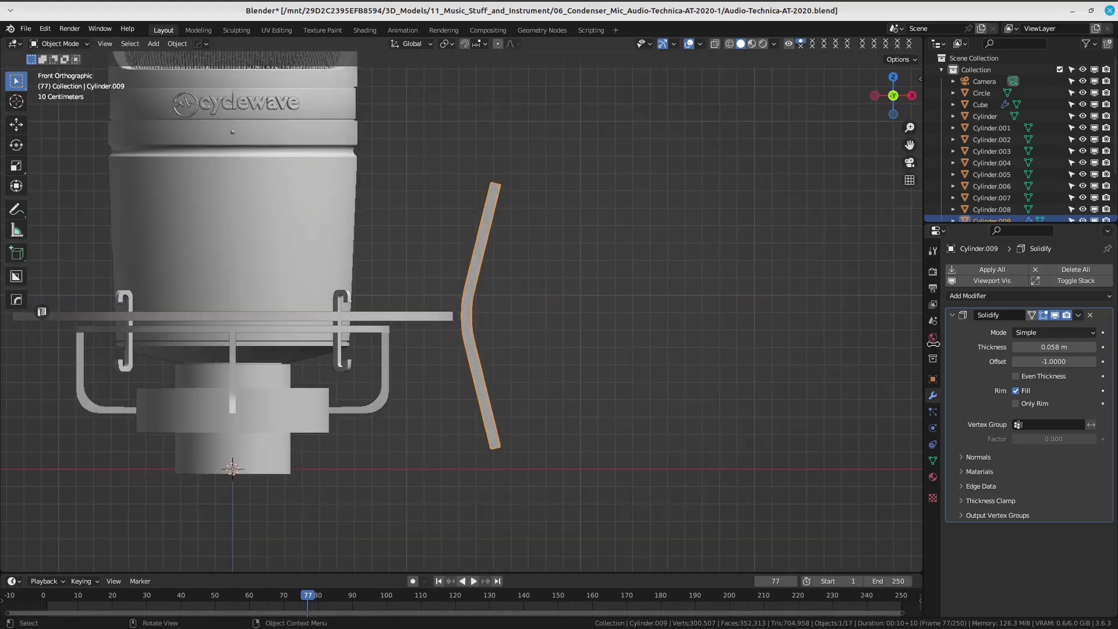
click(1078, 315)
click(1025, 326)
mouse_move(571, 350)
ctrl+middle_down()
mouse_move(580, 315)
mouse_move(660, 333)
ctrl+middle_up()
shift+click(503, 335)
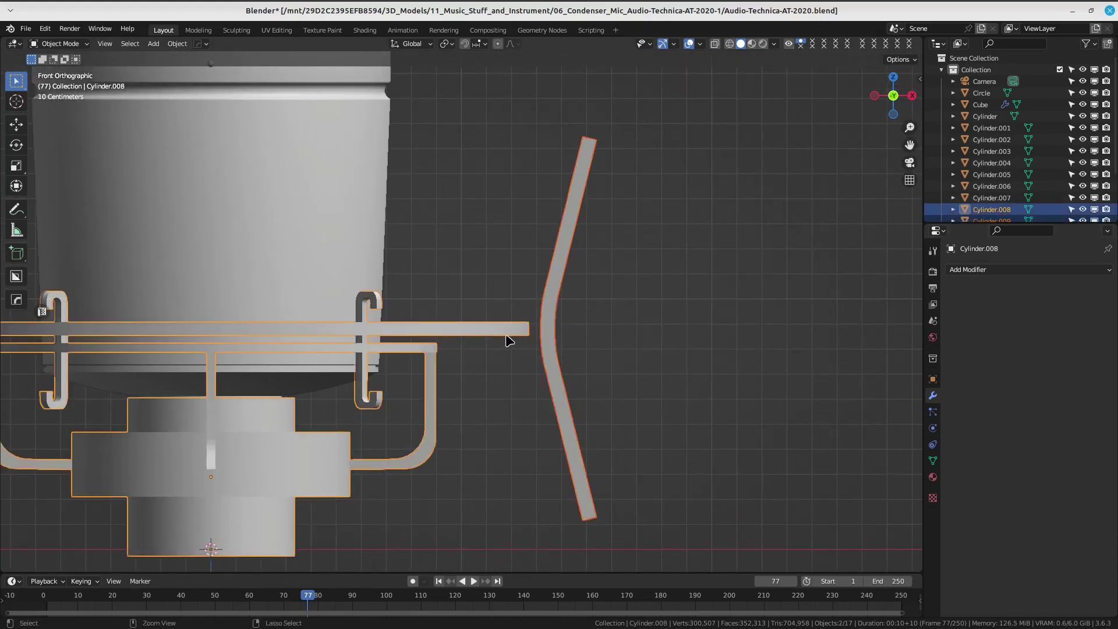
key(ctrl+j)
key(ctrl+Tab)
Select the whole bent leg bar and move it 0.081368 m along negative X.
click(582, 334)
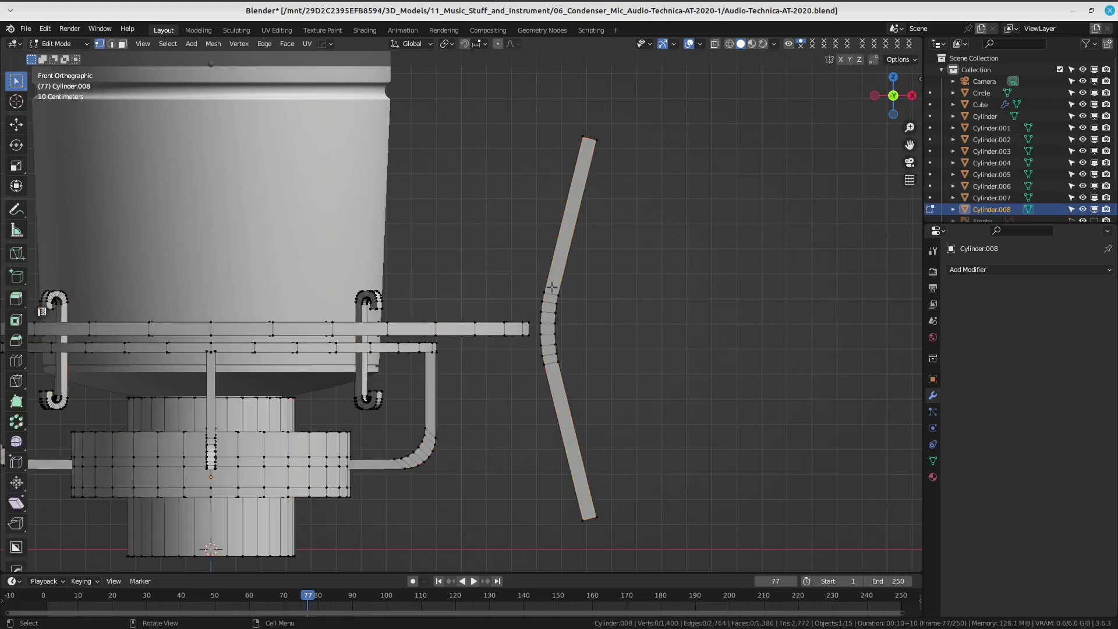
key(ctrl+l)
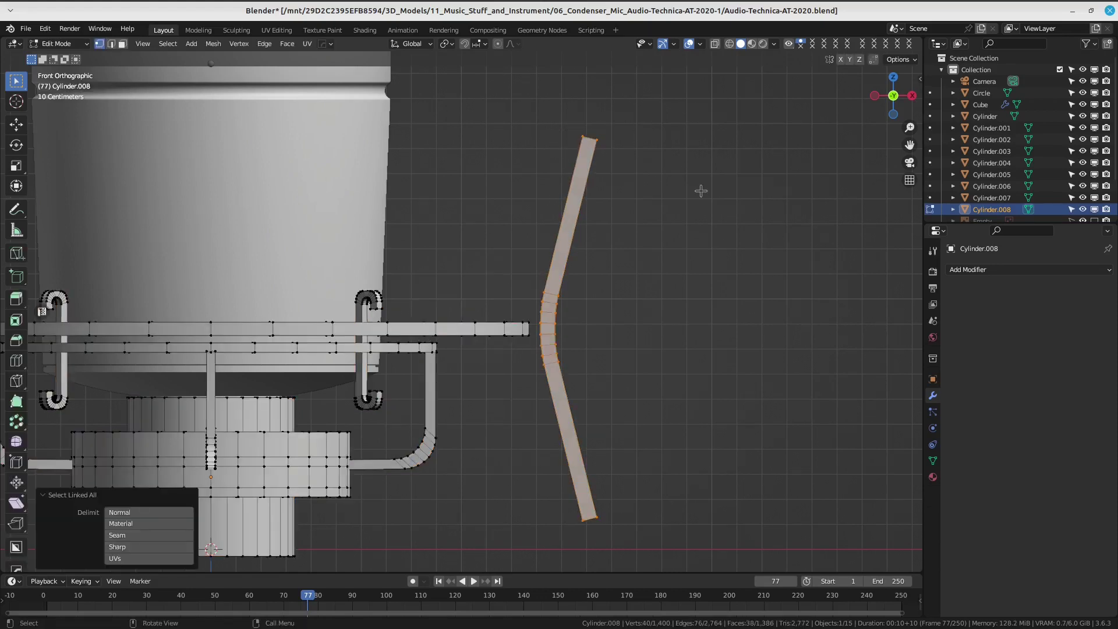
key(g)
key(x)
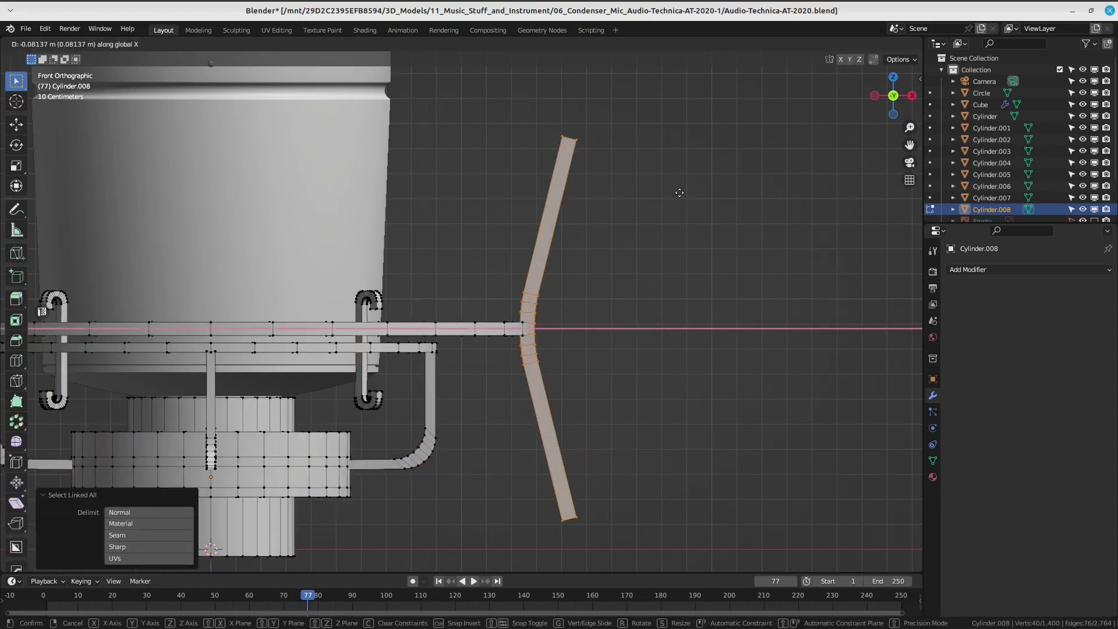
click(679, 192)
mouse_move(679, 187)
middle_down()
mouse_move(581, 150)
mouse_move(624, 169)
mouse_move(536, 273)
mouse_move(559, 286)
mouse_move(629, 272)
mouse_move(640, 280)
mouse_move(659, 192)
middle_up()
scroll(571, 291, up, 2)
scroll(585, 298, up, 2)
Add two centred lengthwise edge loops along the leg bar.
key(ctrl+r)
scroll(643, 278, up, 1)
click(643, 278)
right_click(643, 279)
click(660, 193)
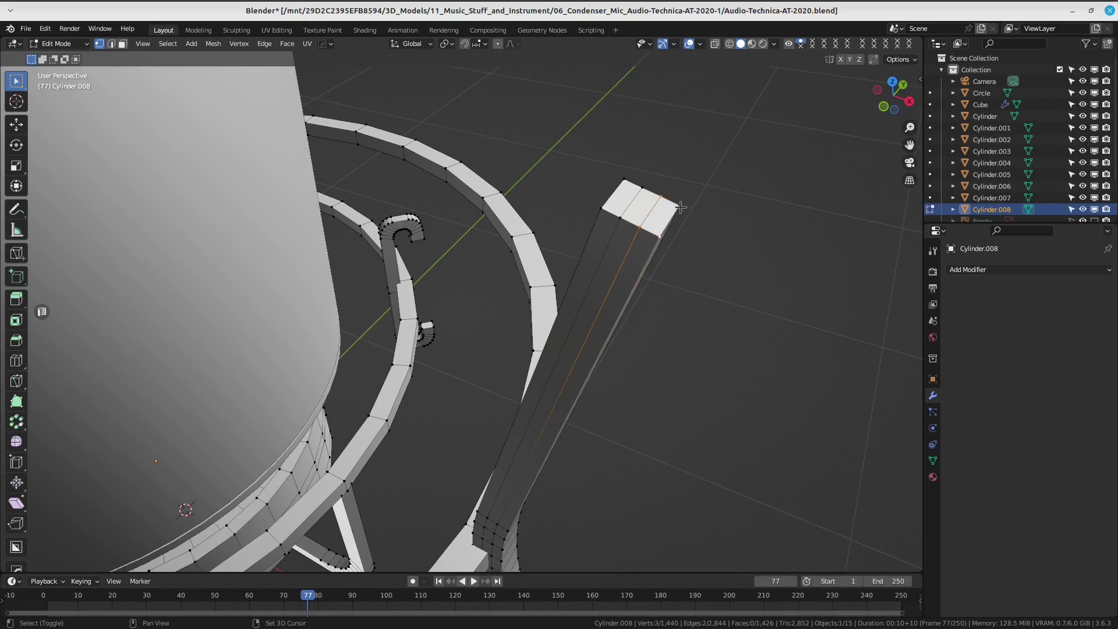
In face select, extrude the bar's top end faces 0.012 m.
shift+click(622, 195)
middle_drag(623, 195, 638, 244)
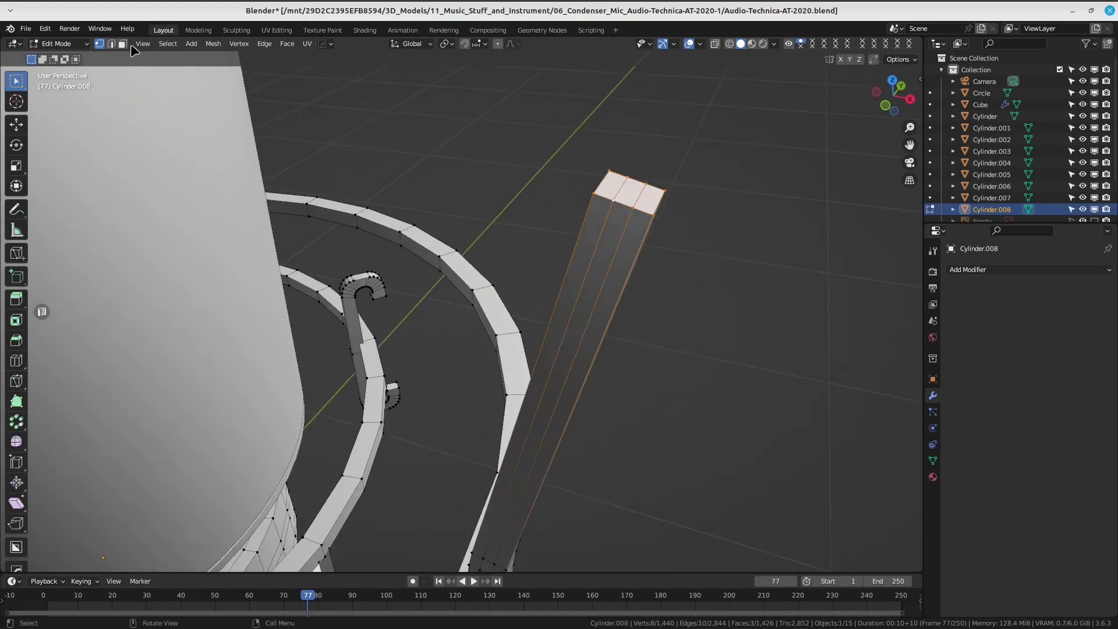
click(122, 44)
click(620, 182)
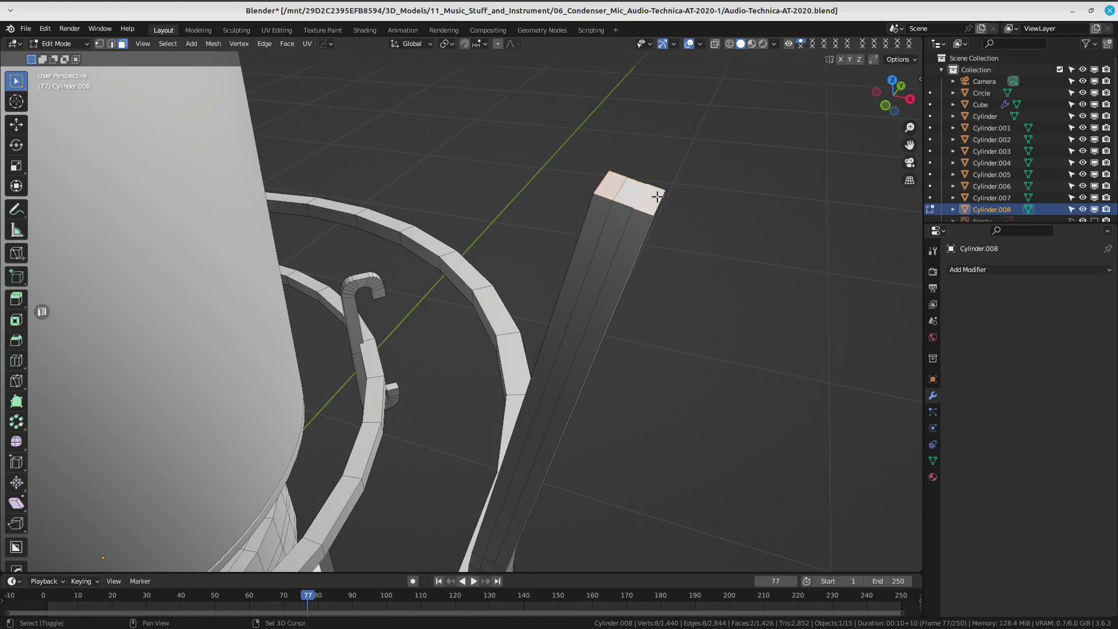
key(e)
click(667, 176)
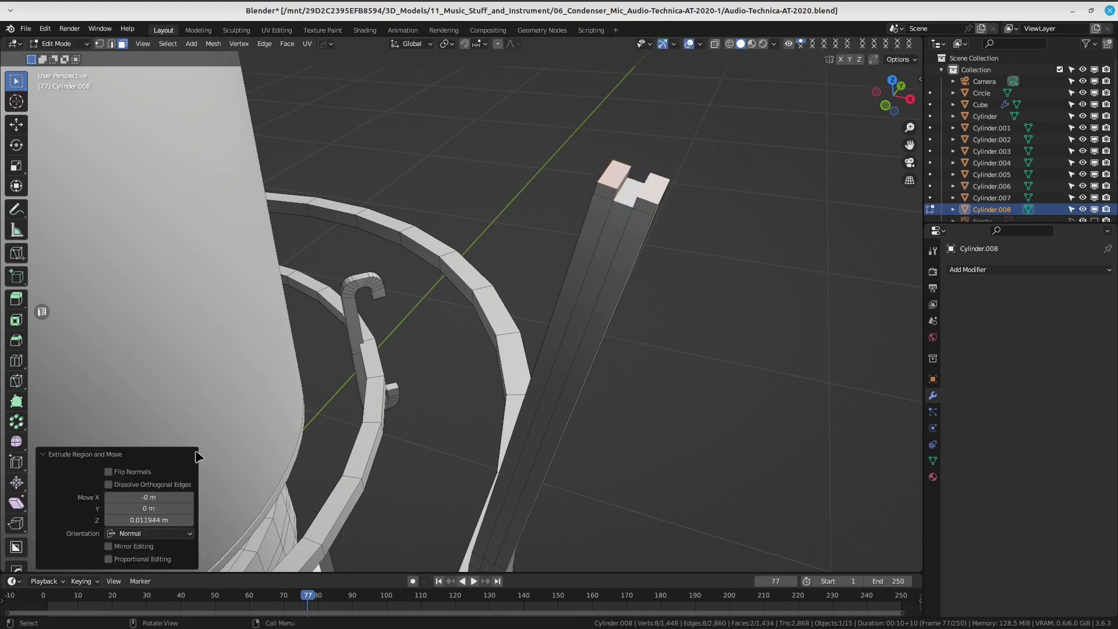
mouse_move(149, 520)
mouse_down()
mouse_move(117, 520)
mouse_move(138, 544)
mouse_up()
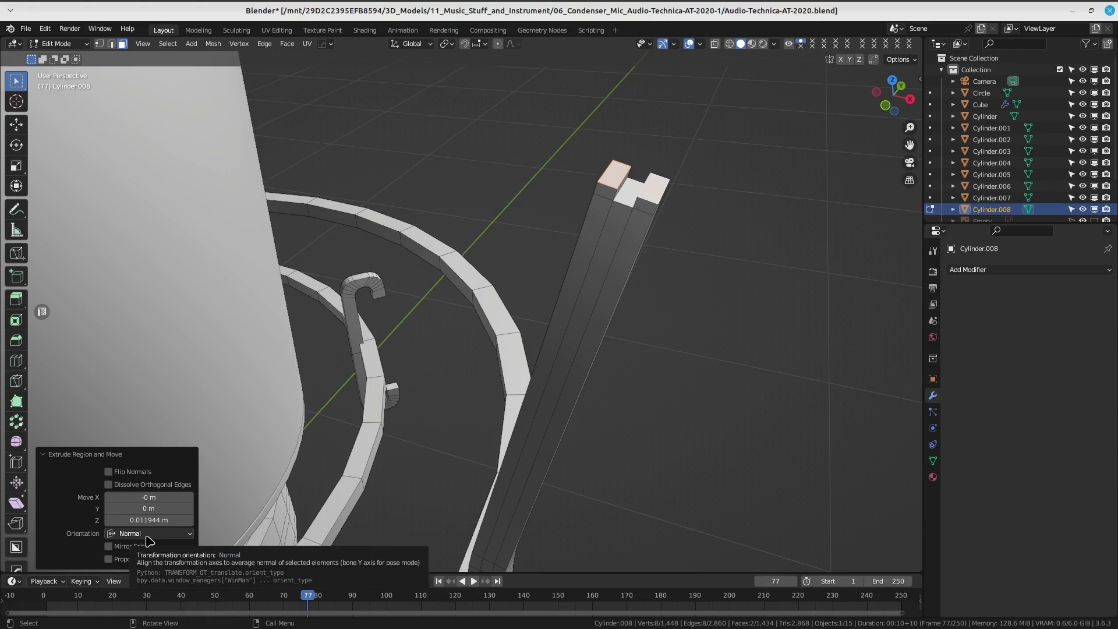
click(147, 517)
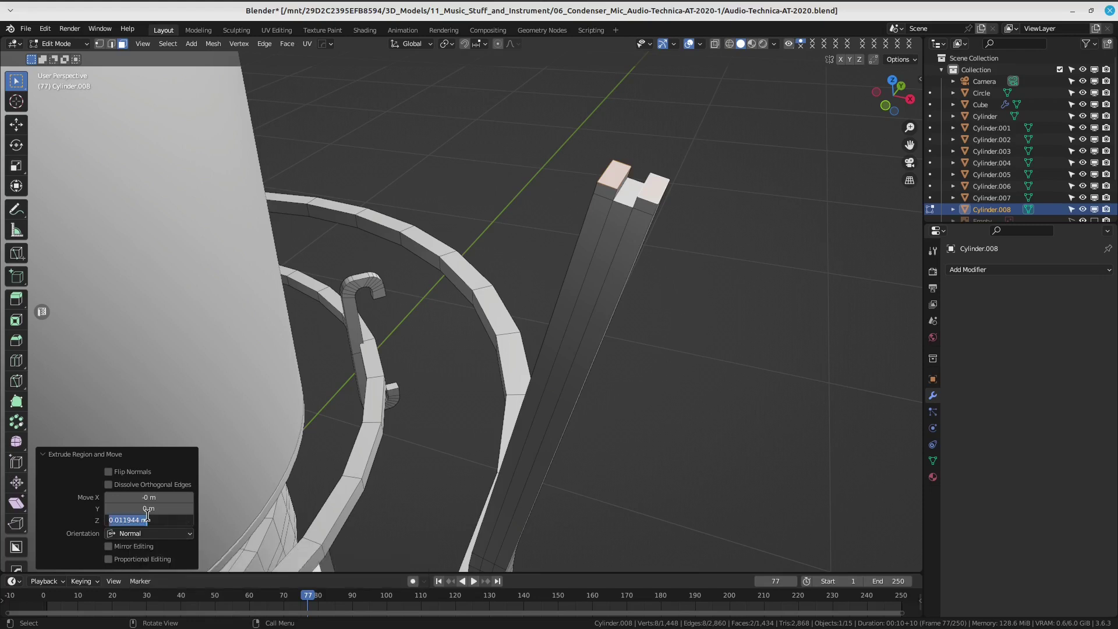
text(0.012)
key(Return)
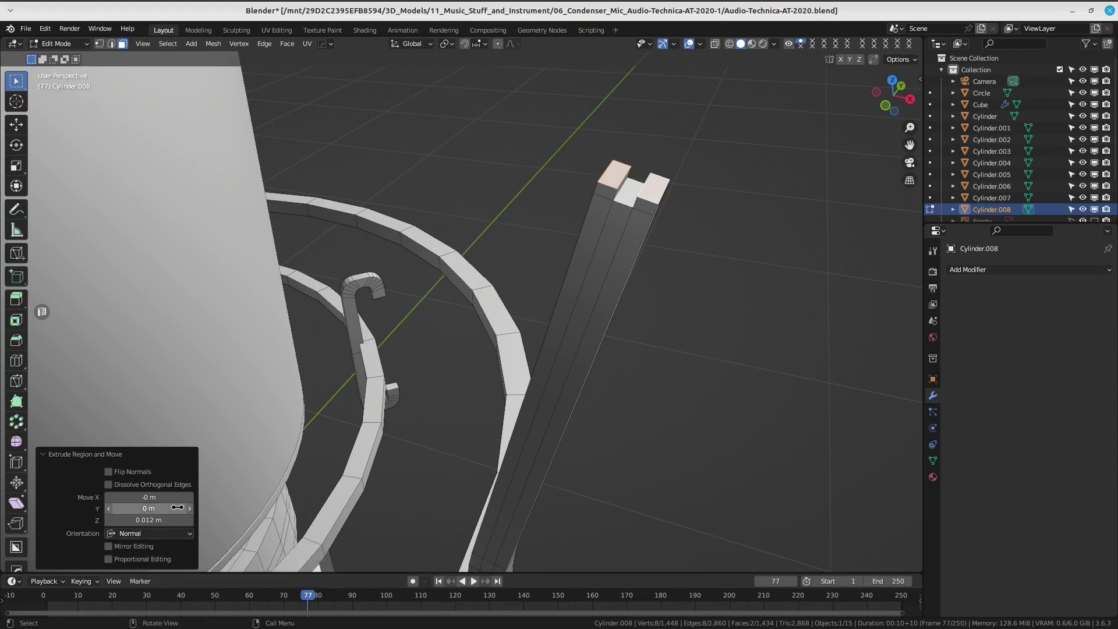
Extrude the bar's bottom end faces by the same 0.012 m.
scroll(530, 346, down, 5)
middle_drag(530, 346, 607, 387)
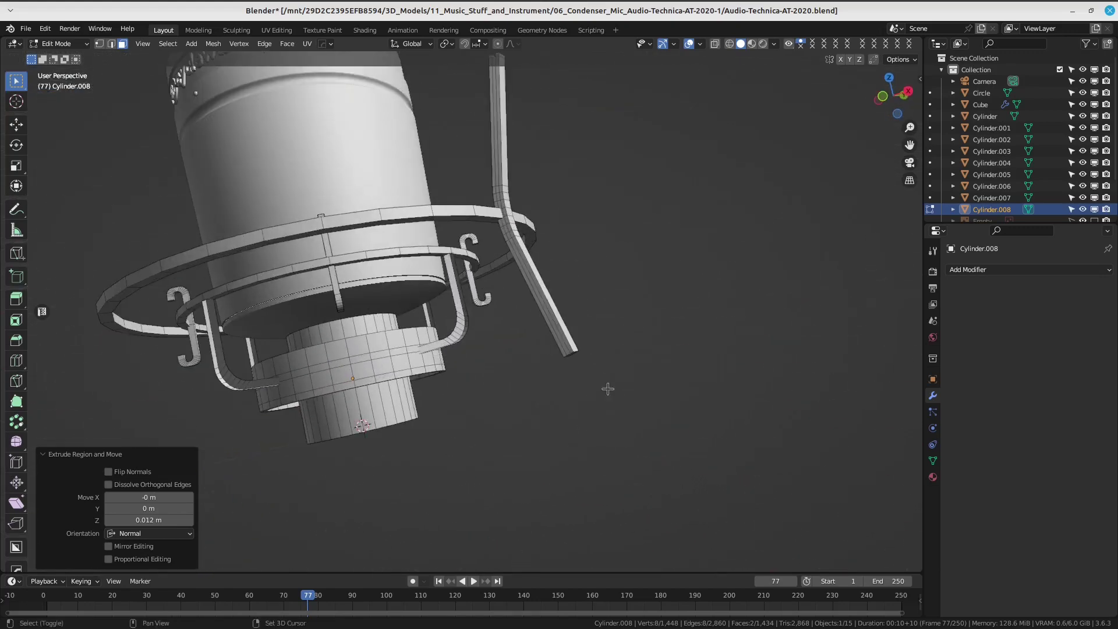
scroll(499, 349, up, 3)
scroll(429, 317, up, 3)
click(427, 326)
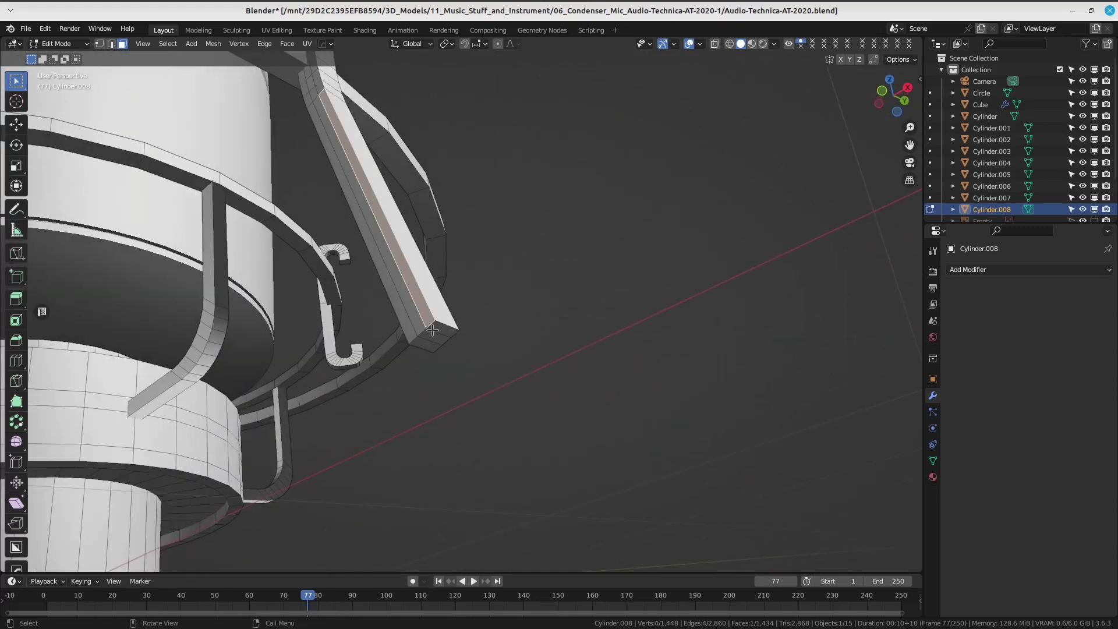
scroll(426, 348, up, 2)
key(e)
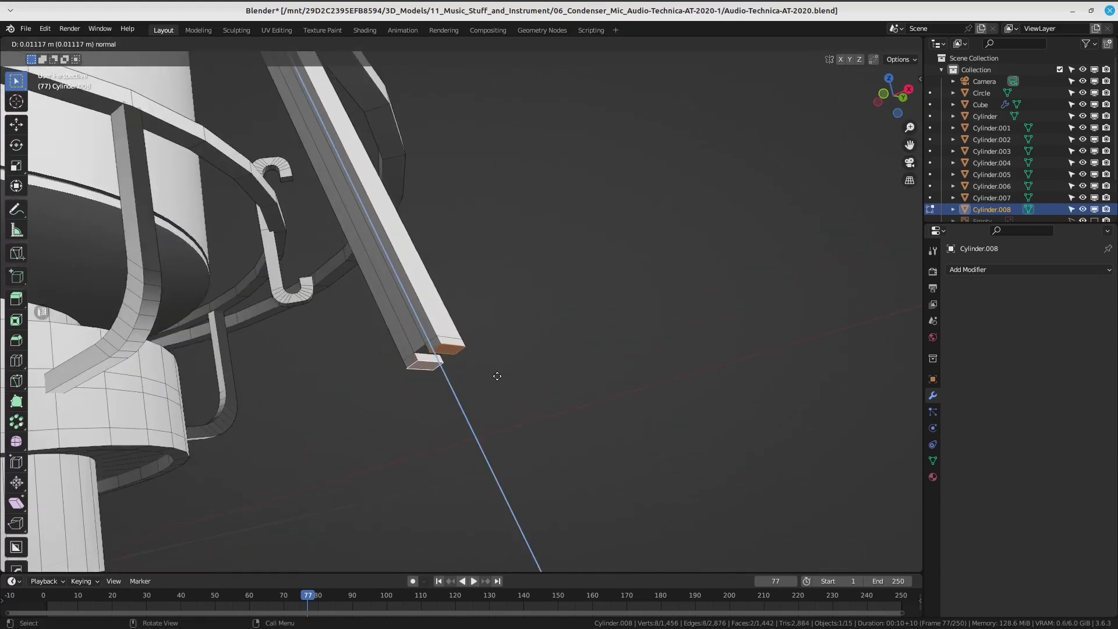
click(492, 379)
click(159, 516)
text(0.012)
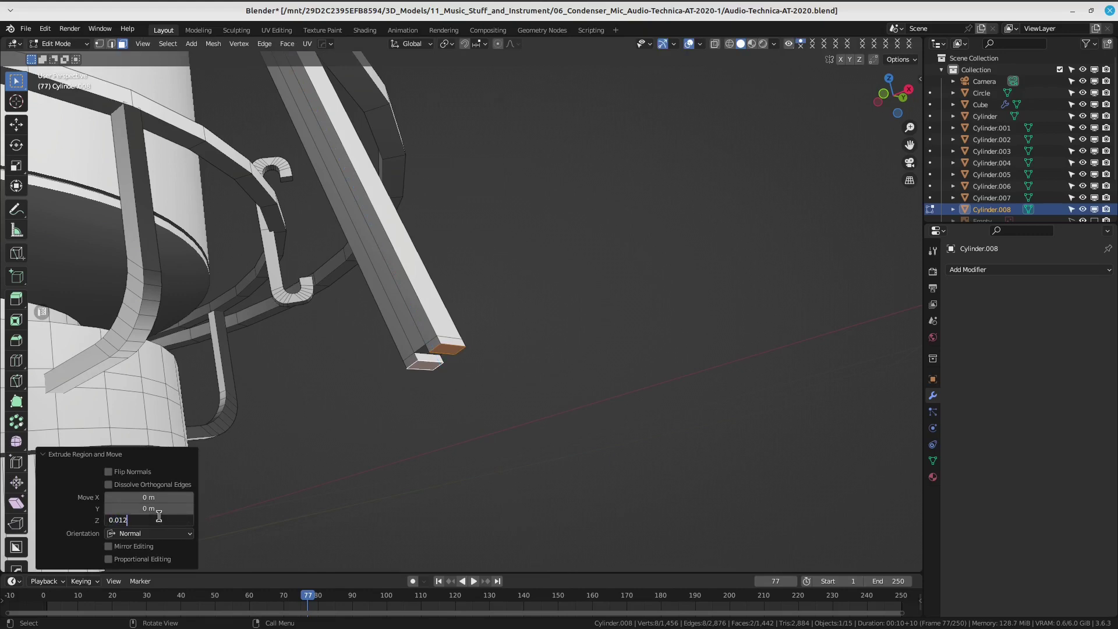
key(Return)
Check the whole mount, then return to mesh editing with face selection.
middle_drag(522, 230, 552, 281)
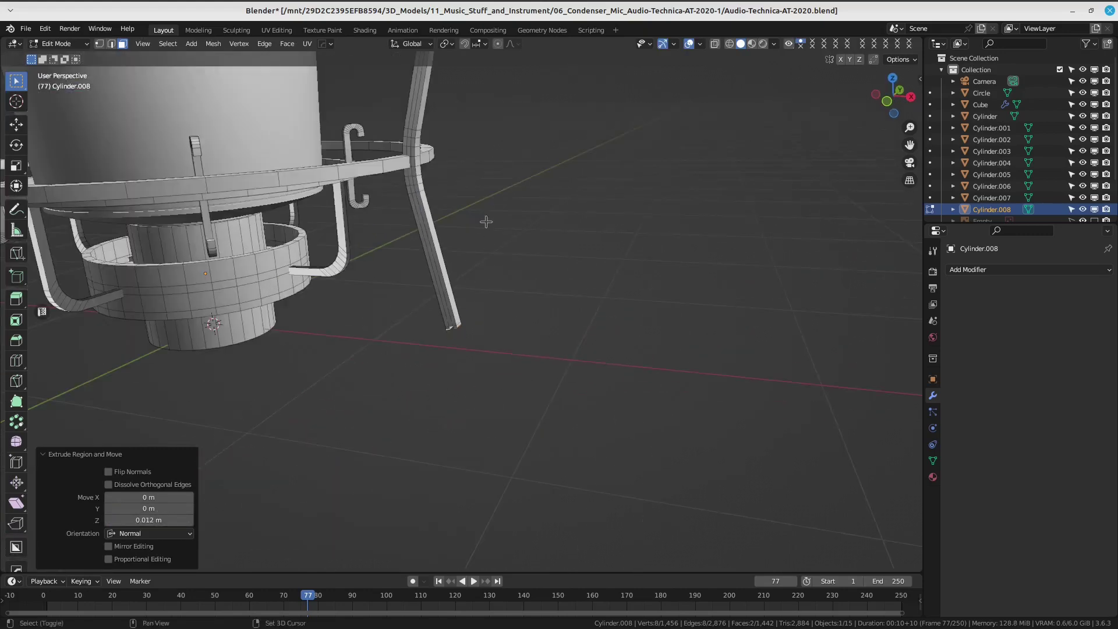
key(ctrl+Tab)
key(Escape)
scroll(561, 350, up, 3)
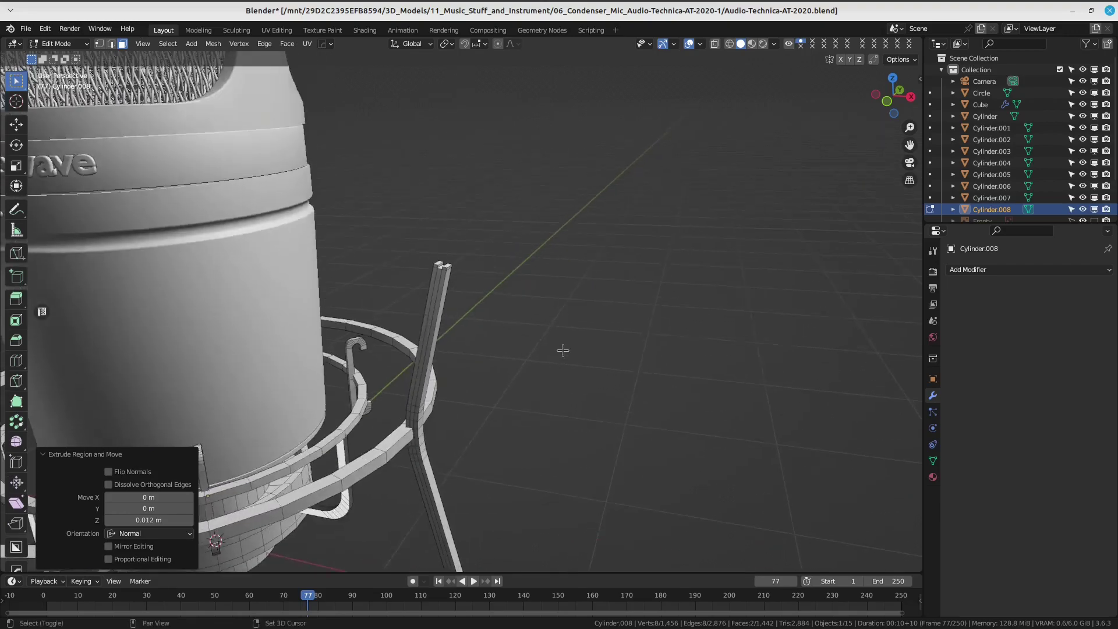
mouse_move(561, 349)
shift+middle_down()
mouse_move(472, 353)
mouse_move(530, 319)
mouse_move(565, 233)
mouse_move(506, 324)
shift+middle_up()
scroll(472, 354, down, 5)
key(ctrl+Tab)
key(Tab)
key(ctrl+Tab)
click(589, 332)
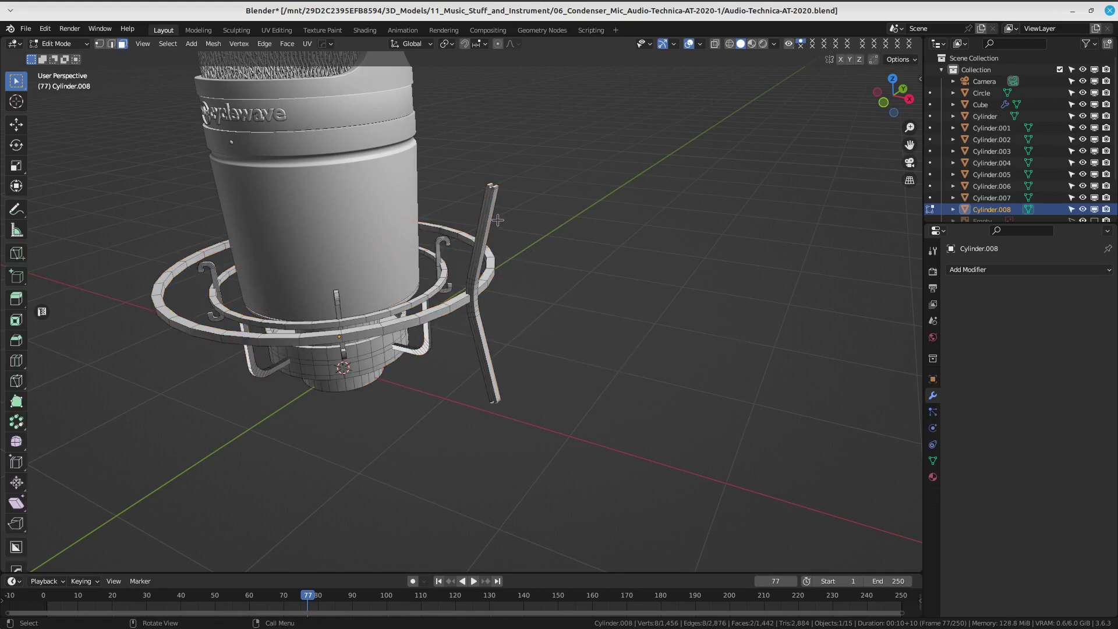
Select the entire linked leg bar beside the microphone.
key(ctrl+l)
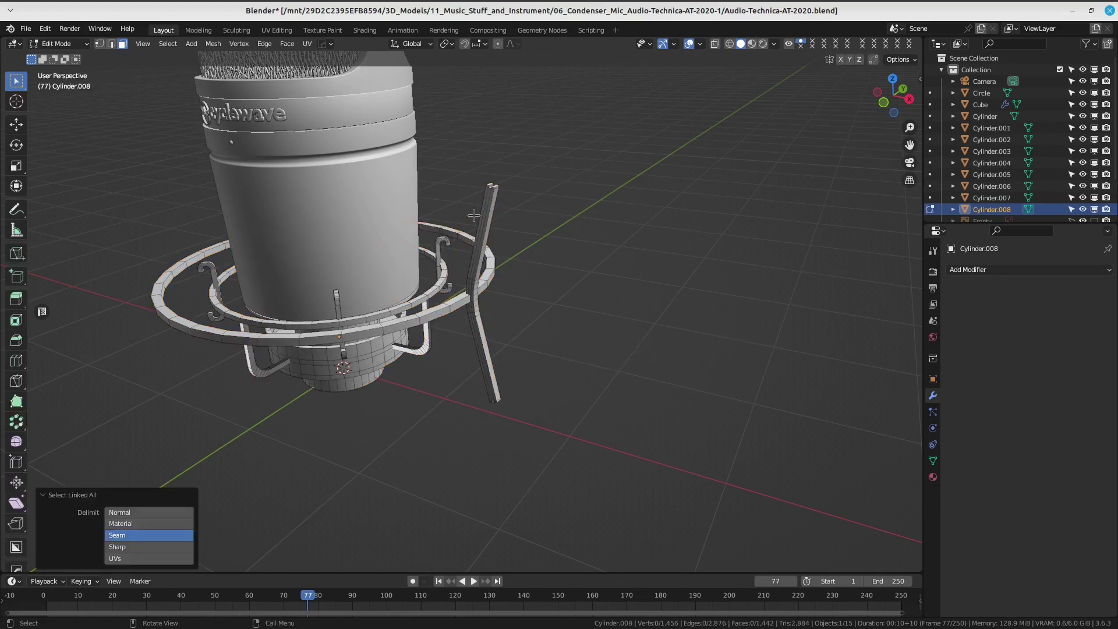
click(485, 192)
key(ctrl+l)
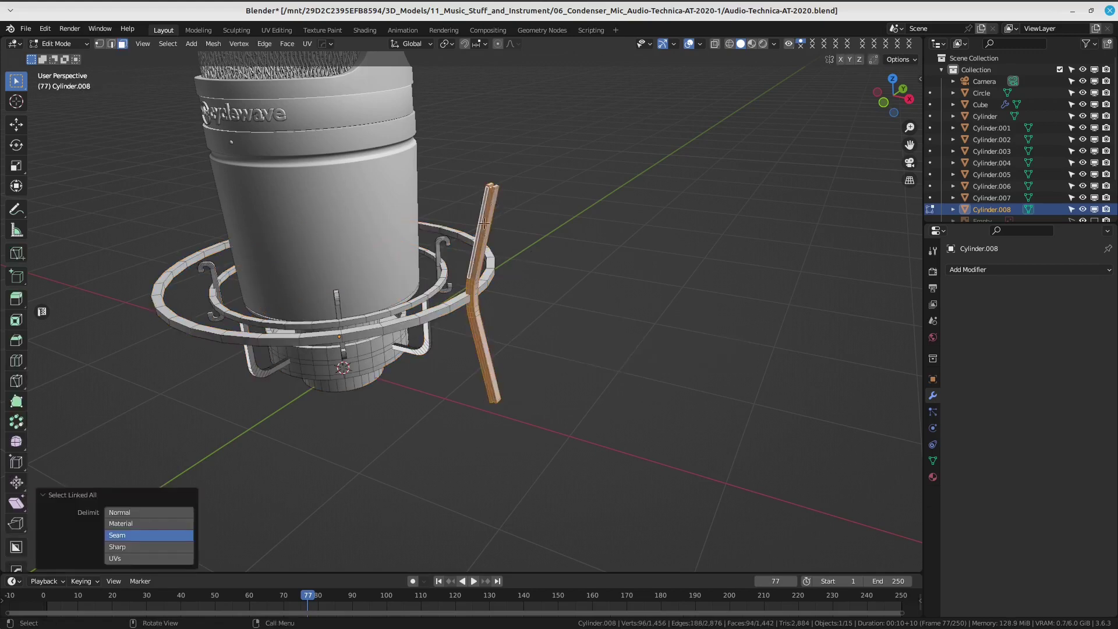
scroll(534, 301, up, 3)
middle_drag(534, 302, 314, 379)
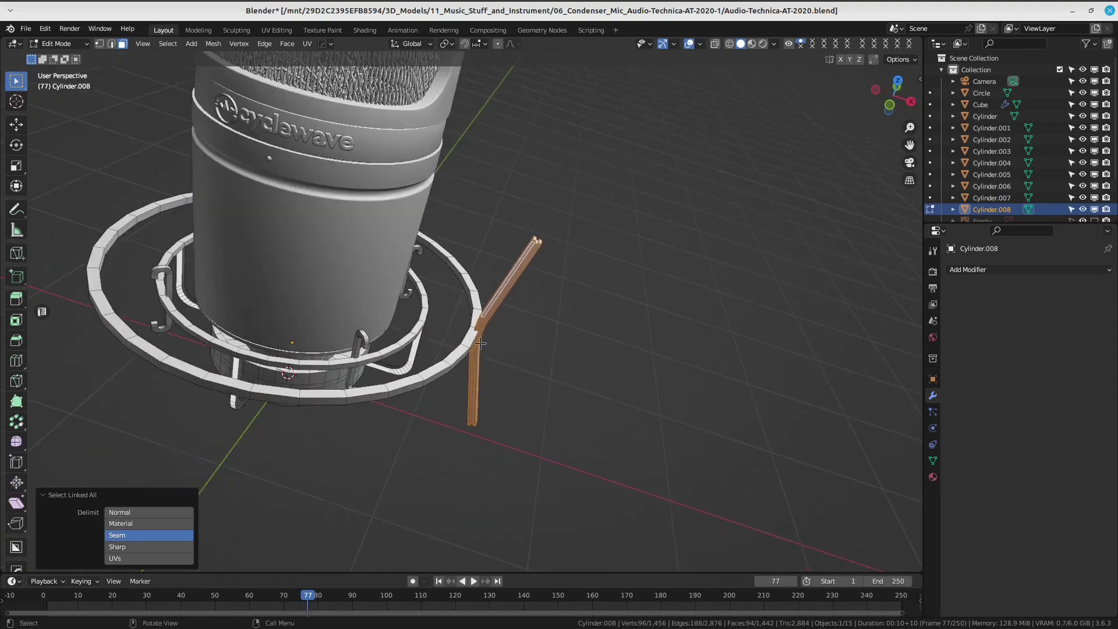
Spin the leg around the mic into four copies spread over 360°.
click(15, 421)
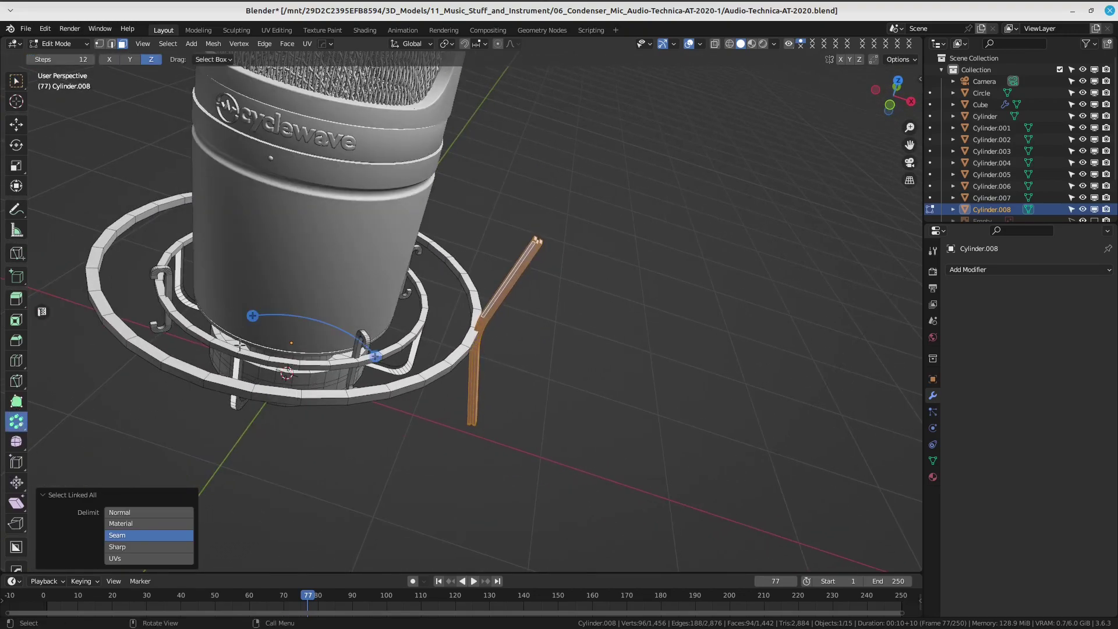
drag(239, 346, 265, 367)
middle_drag(265, 367, 279, 341)
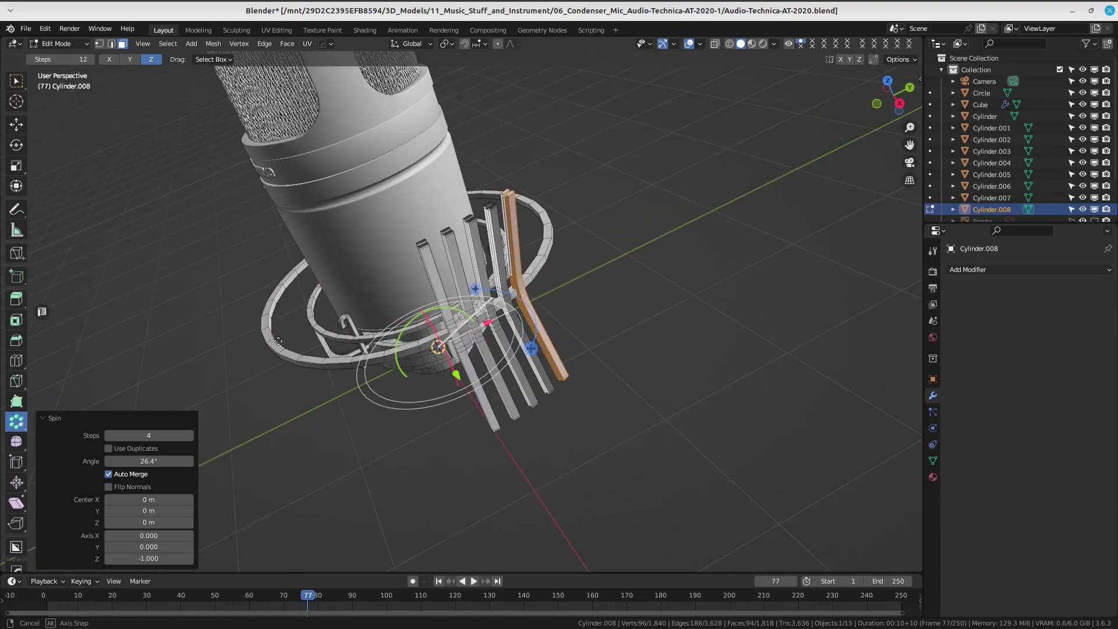
click(131, 460)
text(360)
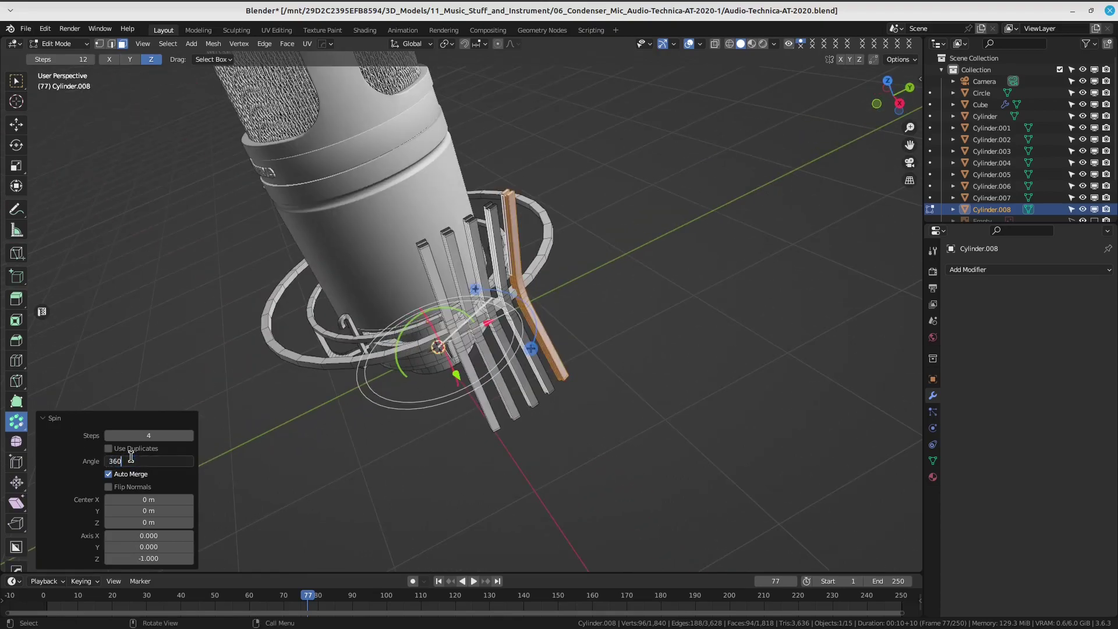
key(Return)
mouse_move(191, 389)
middle_down()
mouse_move(615, 356)
mouse_move(537, 333)
middle_up()
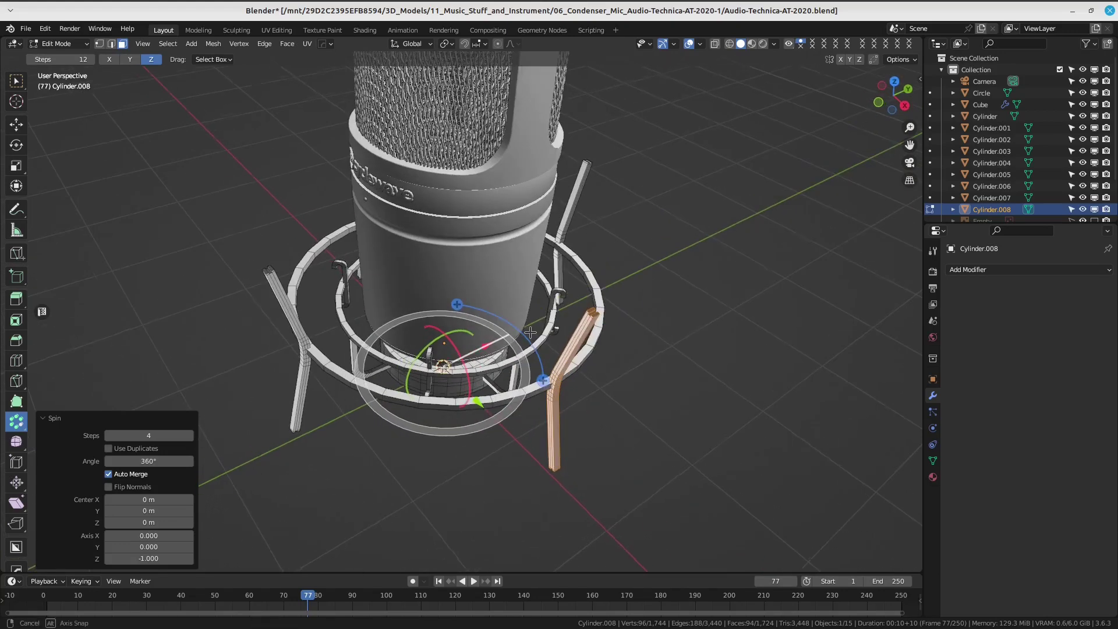
Save the microphone file and inspect it from the front.
key(ctrl+s)
click(470, 292)
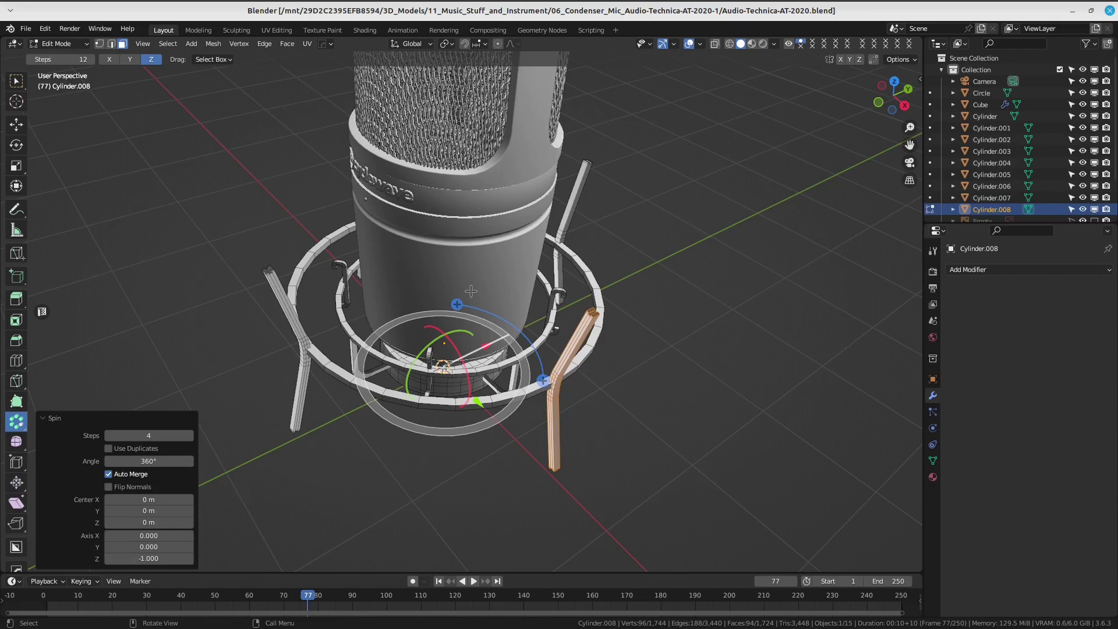
mouse_move(489, 347)
middle_down()
mouse_move(500, 195)
mouse_move(470, 300)
middle_up()
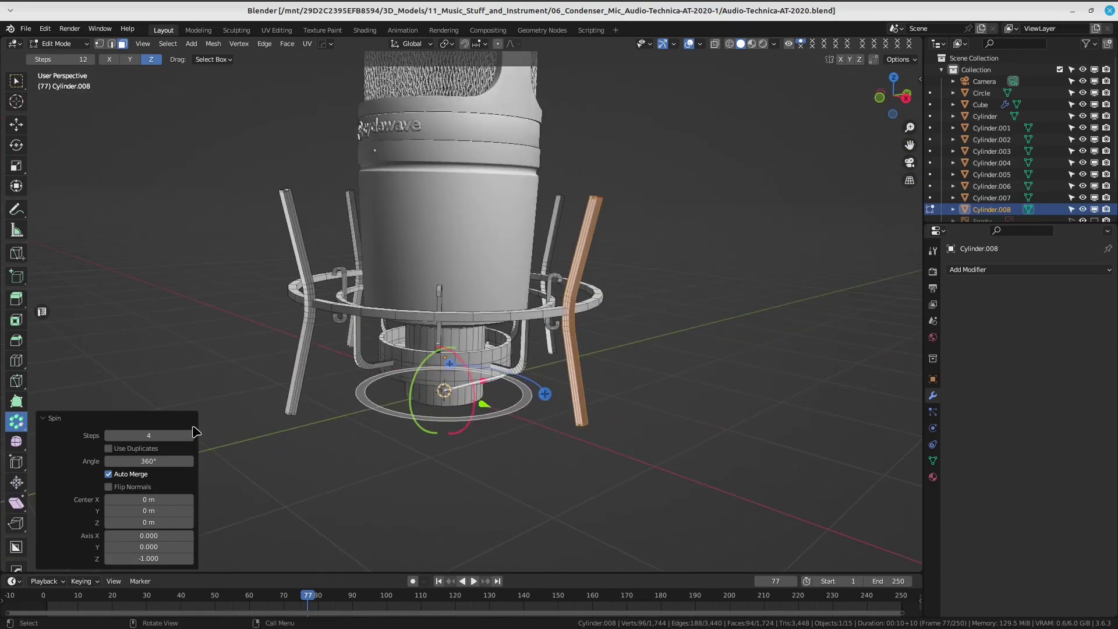
middle_drag(349, 326, 451, 254)
Merge the whole mesh's overlapping vertices by distance, then deselect everything.
key(a)
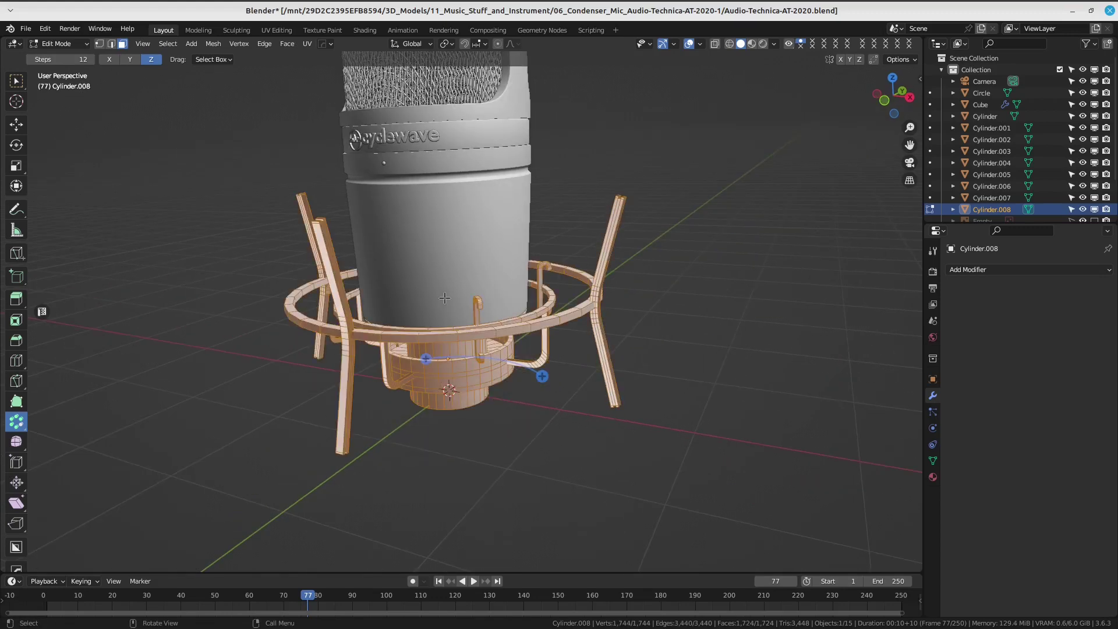
key(m)
click(446, 304)
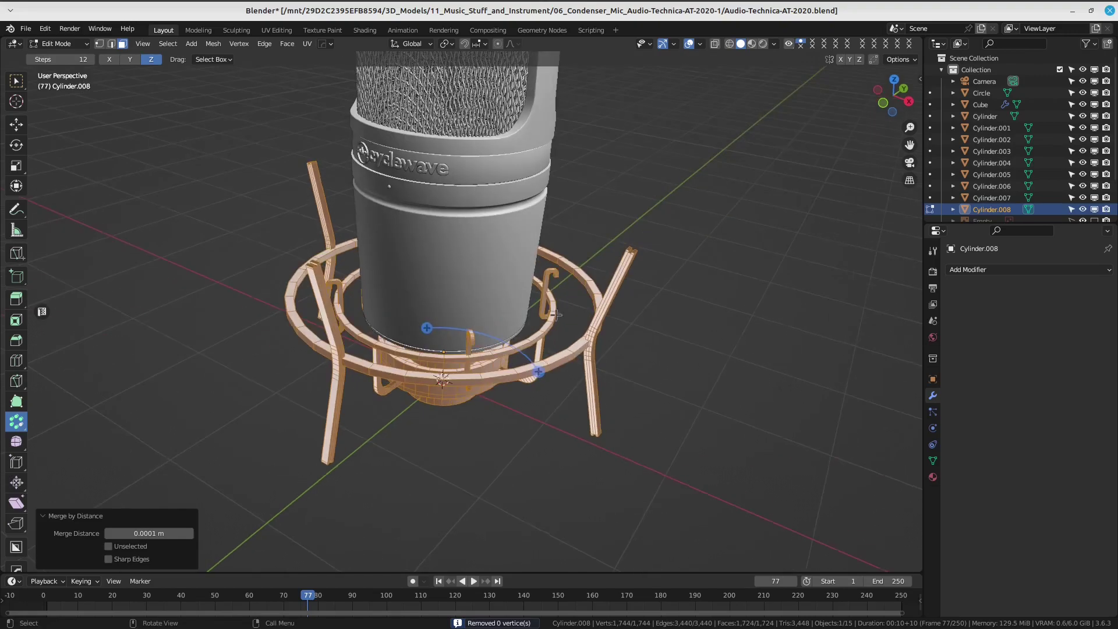
mouse_move(445, 304)
middle_down()
mouse_move(514, 329)
mouse_move(646, 314)
mouse_move(426, 385)
middle_up()
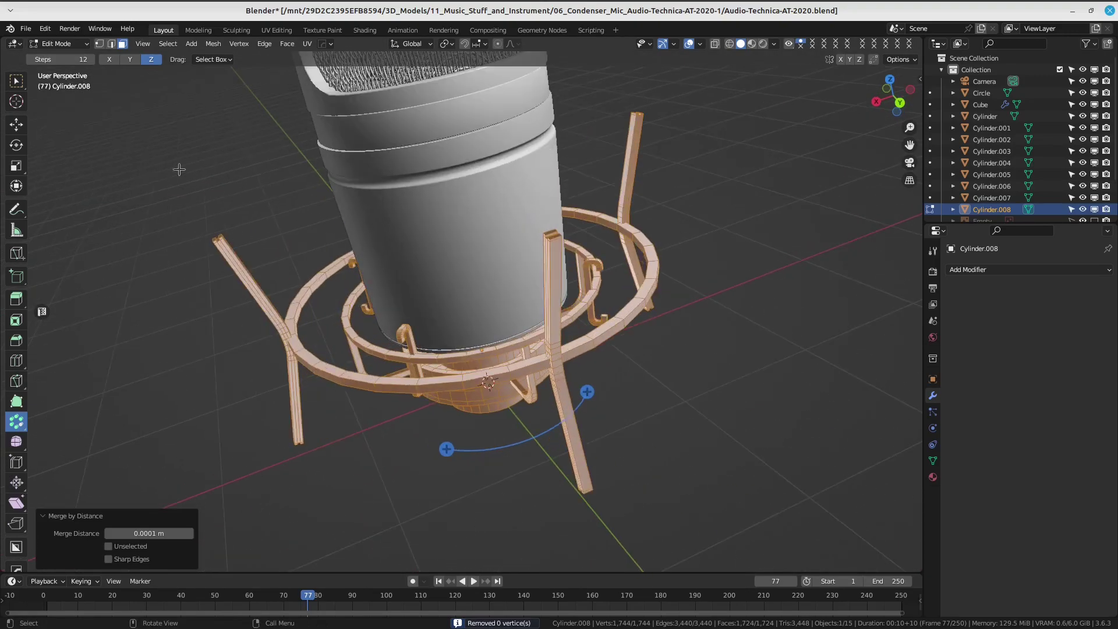
click(17, 81)
mouse_move(69, 151)
middle_down()
mouse_move(145, 244)
mouse_move(431, 327)
mouse_move(657, 367)
mouse_move(577, 330)
middle_up()
click(706, 374)
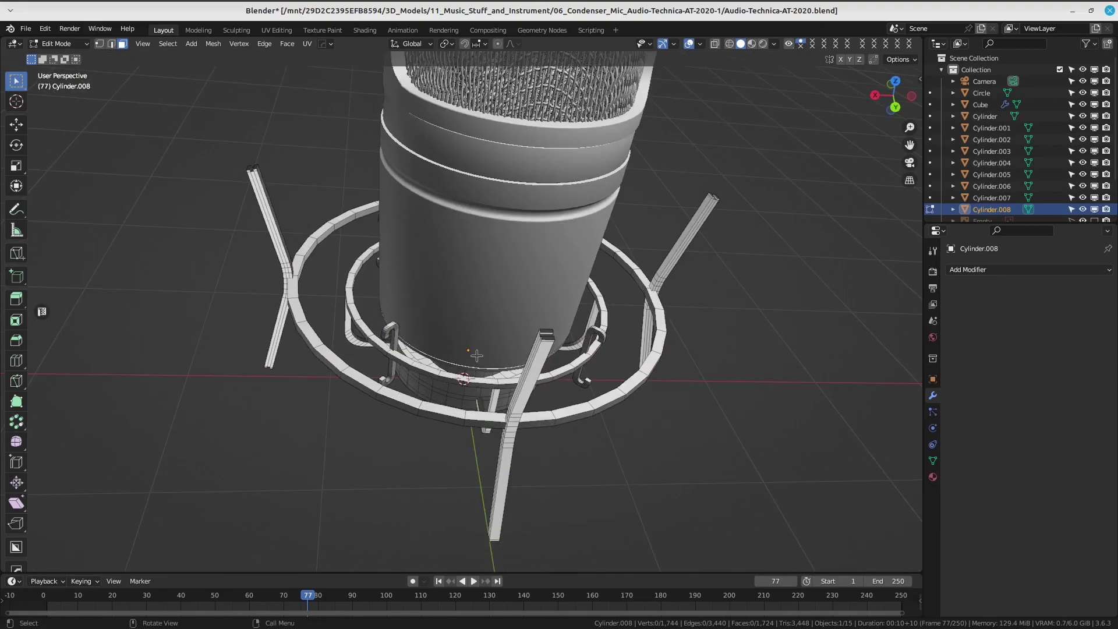
Orbit around the shock mount, checking it in front orthographic and perspective.
mouse_move(480, 358)
middle_down()
mouse_move(463, 388)
mouse_move(582, 239)
middle_up()
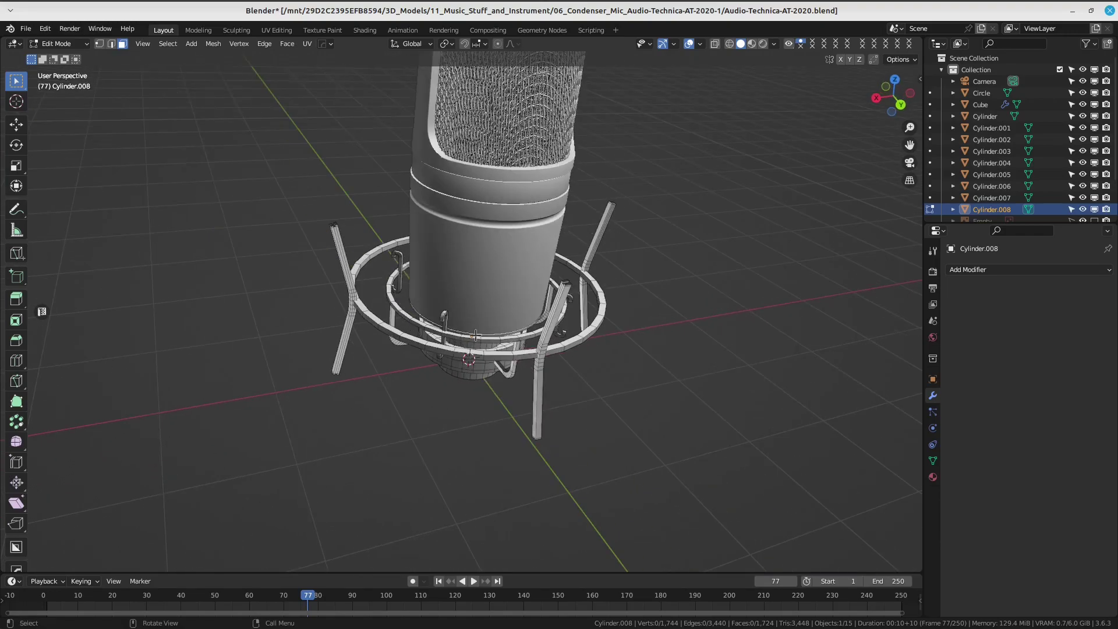
mouse_move(528, 403)
middle_down()
mouse_move(582, 312)
mouse_move(541, 371)
mouse_move(578, 273)
middle_up()
scroll(541, 371, up, 3)
middle_drag(631, 318, 560, 315)
middle_drag(657, 353, 647, 348)
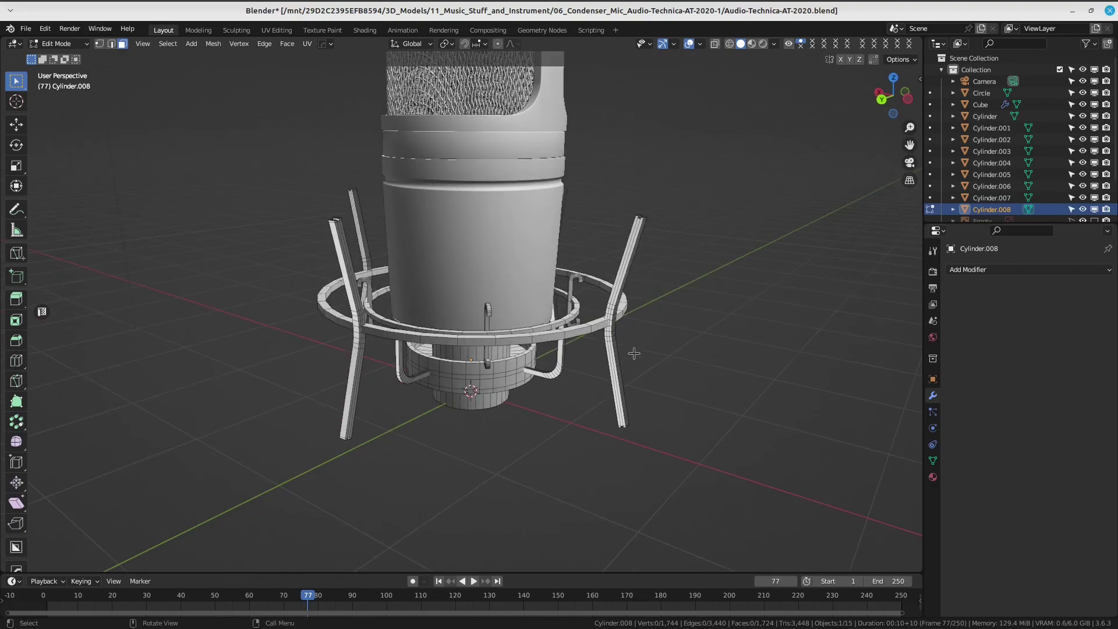
middle_drag(633, 354, 572, 326)
key(KP_1)
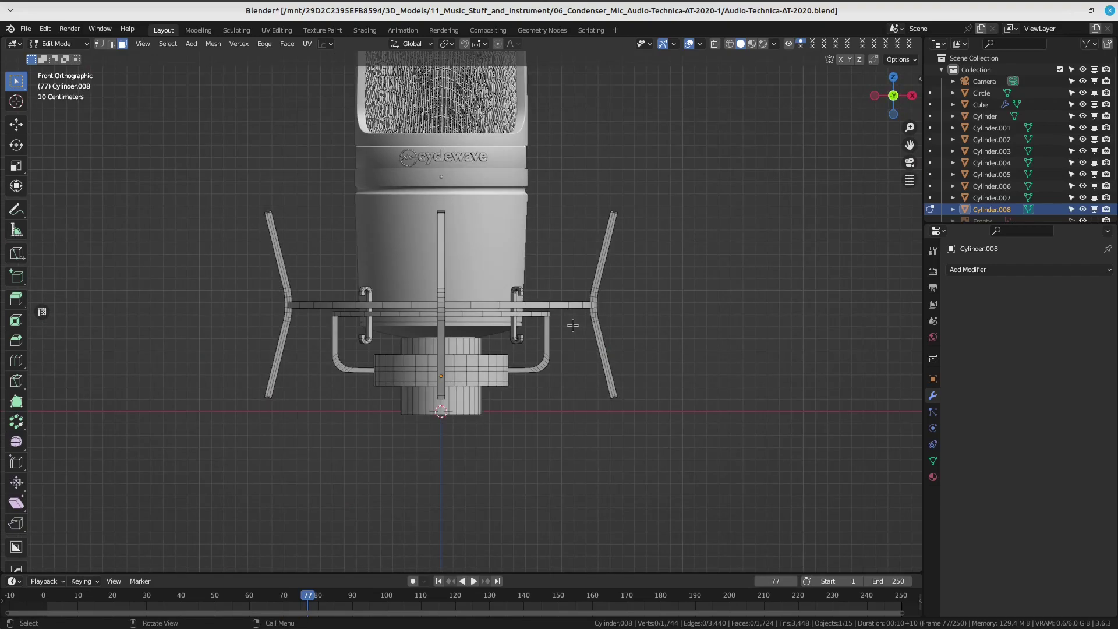
scroll(542, 315, down, 1)
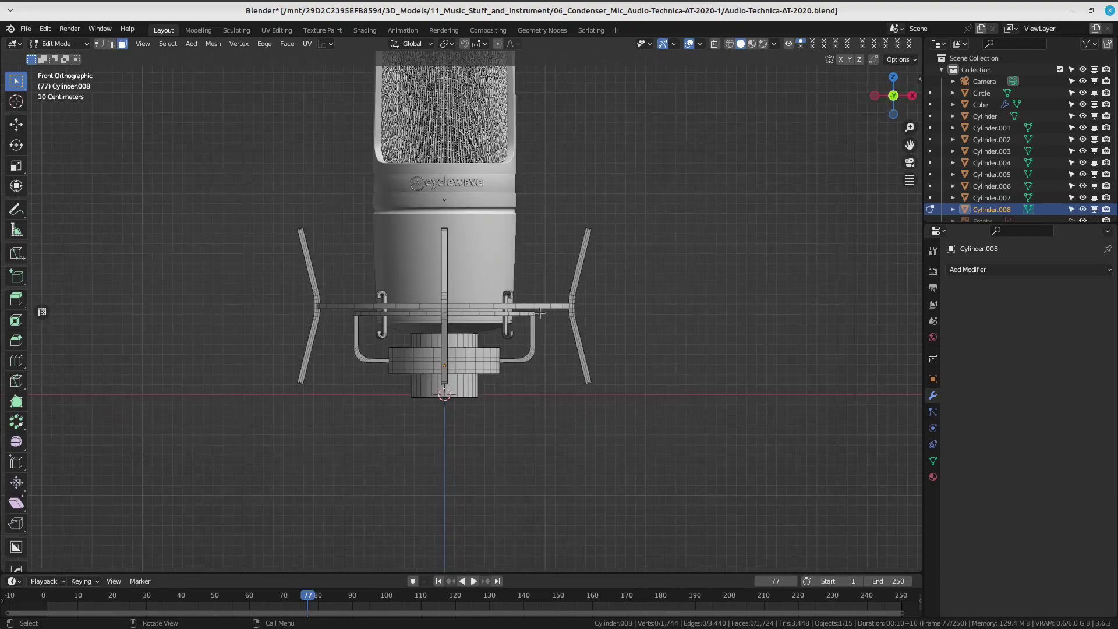
middle_drag(540, 313, 539, 330)
key(KP_1)
middle_drag(575, 295, 614, 322)
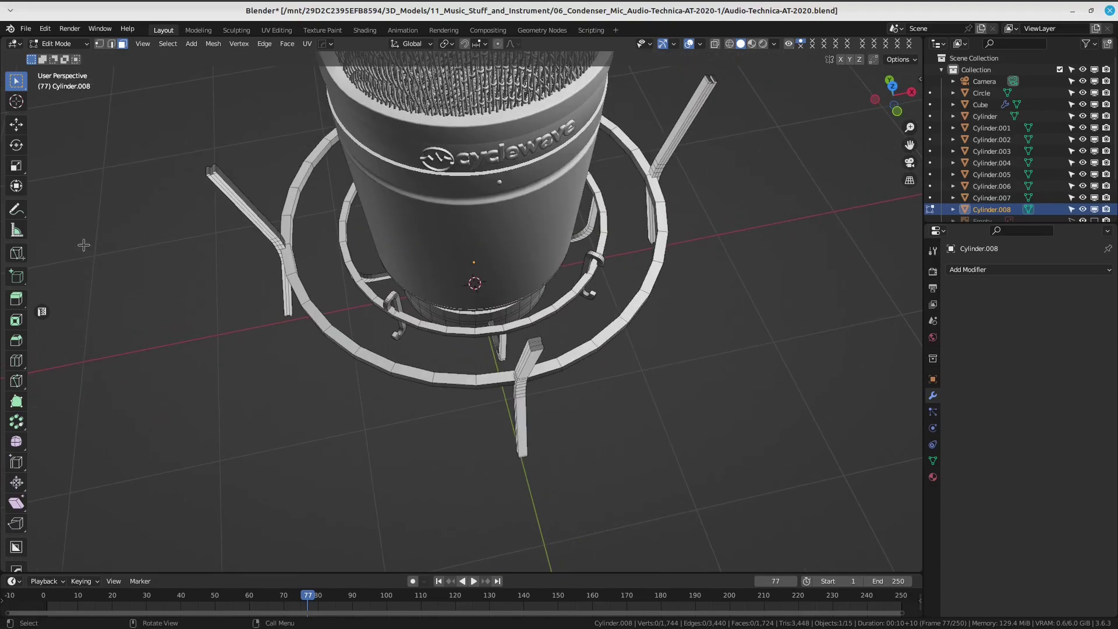
Bring up the mode pie menu to leave Edit Mode.
key(ctrl+Tab)
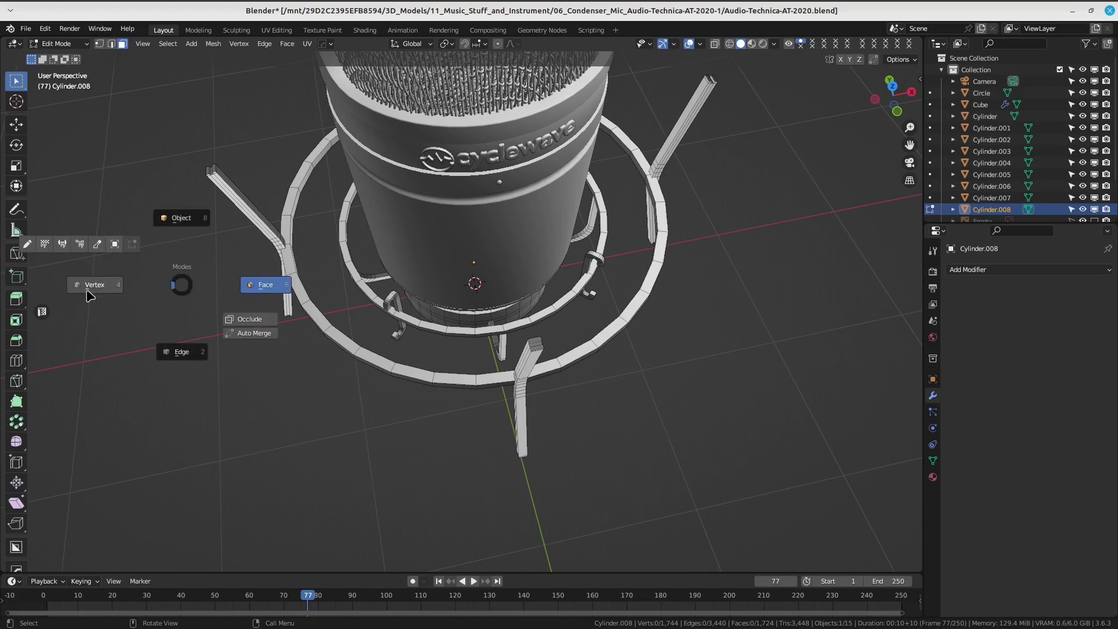
click(88, 296)
key(ctrl+Tab)
Return to Object Mode and add a new Bezier curve.
click(117, 258)
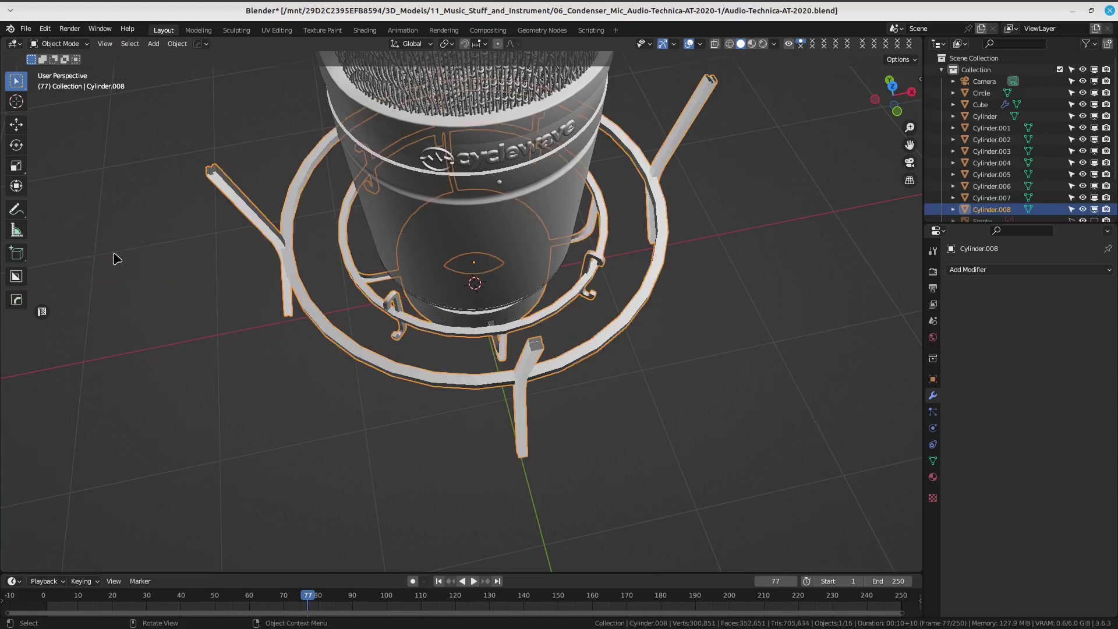
middle_drag(265, 329, 522, 330)
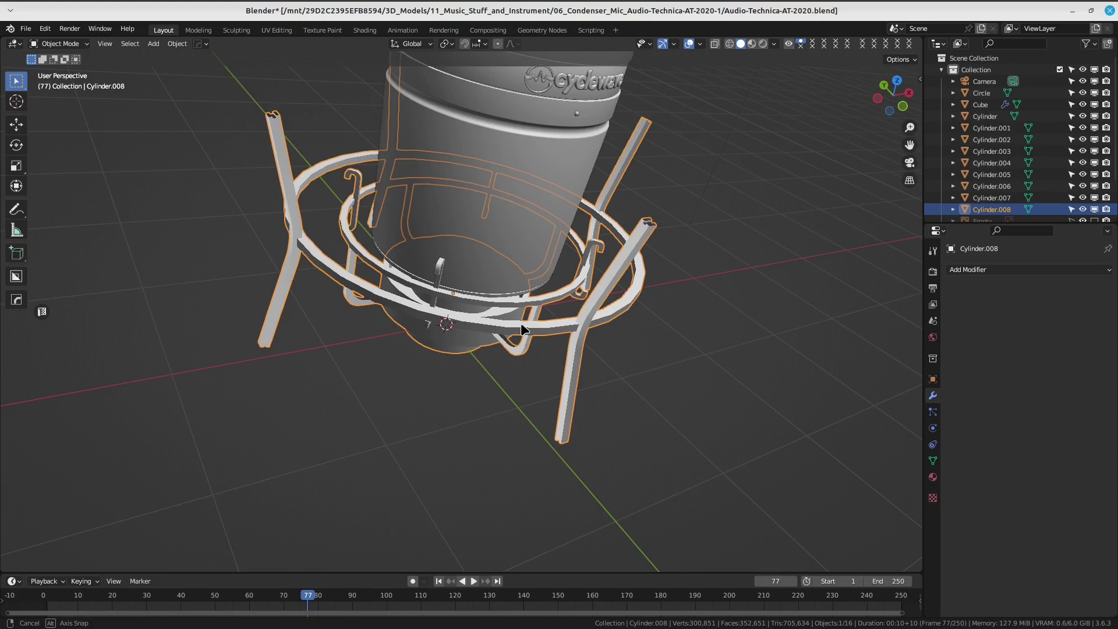
key(shift+a)
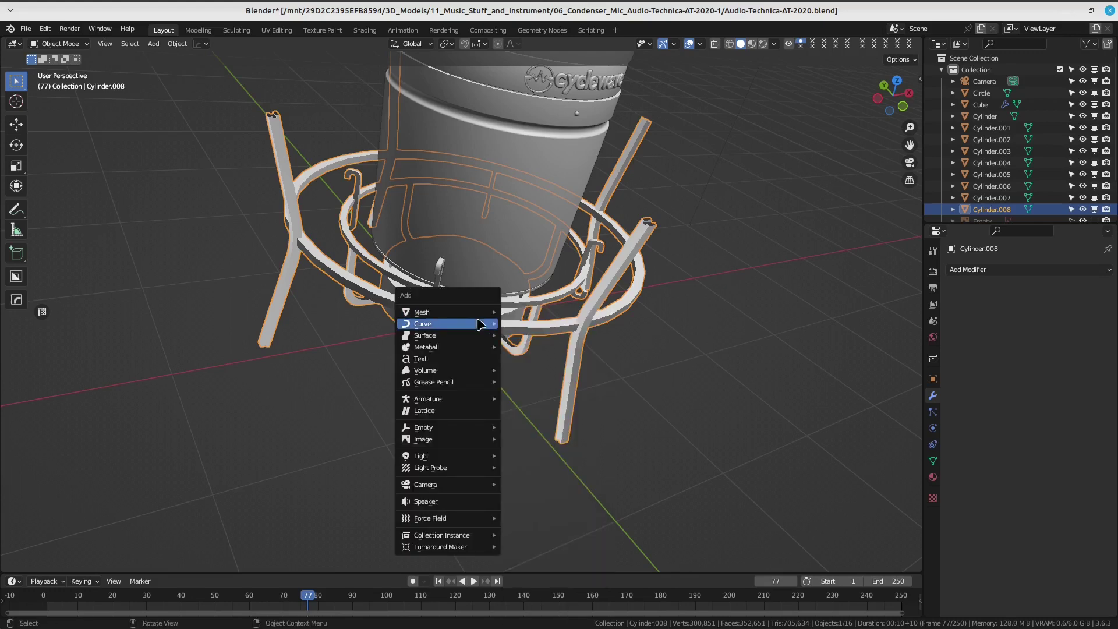
click(545, 325)
scroll(545, 326, down, 3)
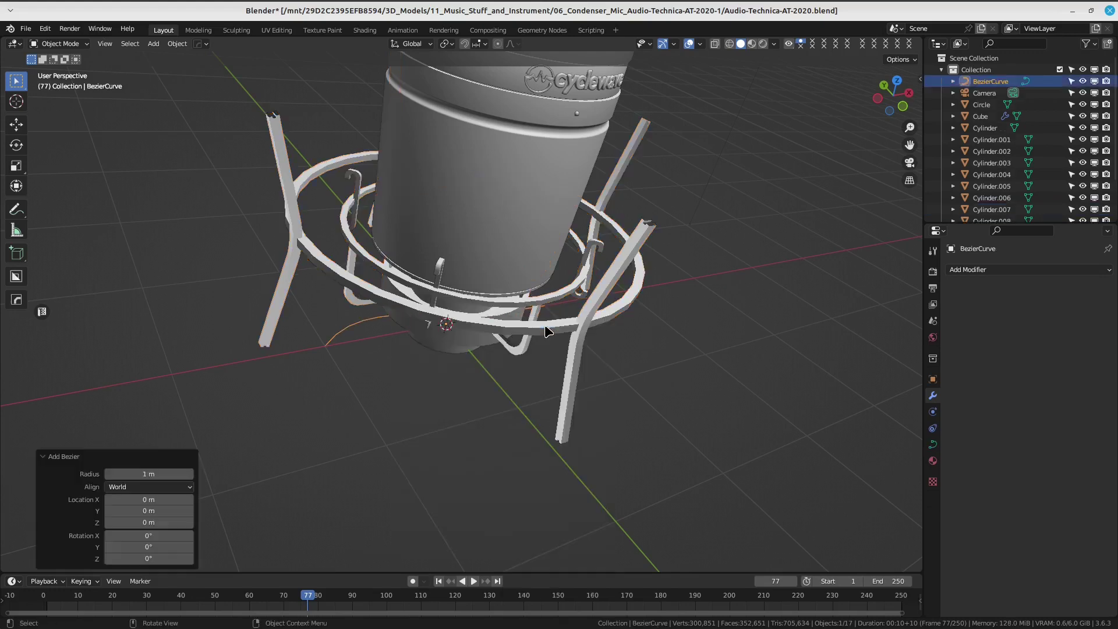
middle_drag(546, 327, 517, 349)
Move the Bezier curve beside the shock-mount base.
key(g)
click(742, 254)
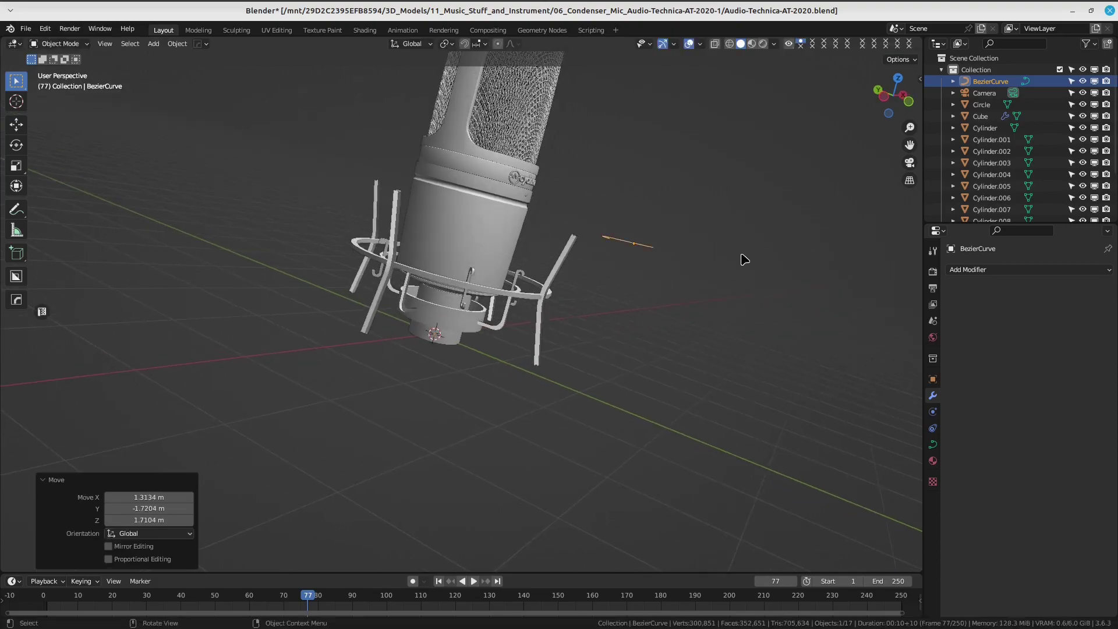
middle_drag(742, 254, 653, 328)
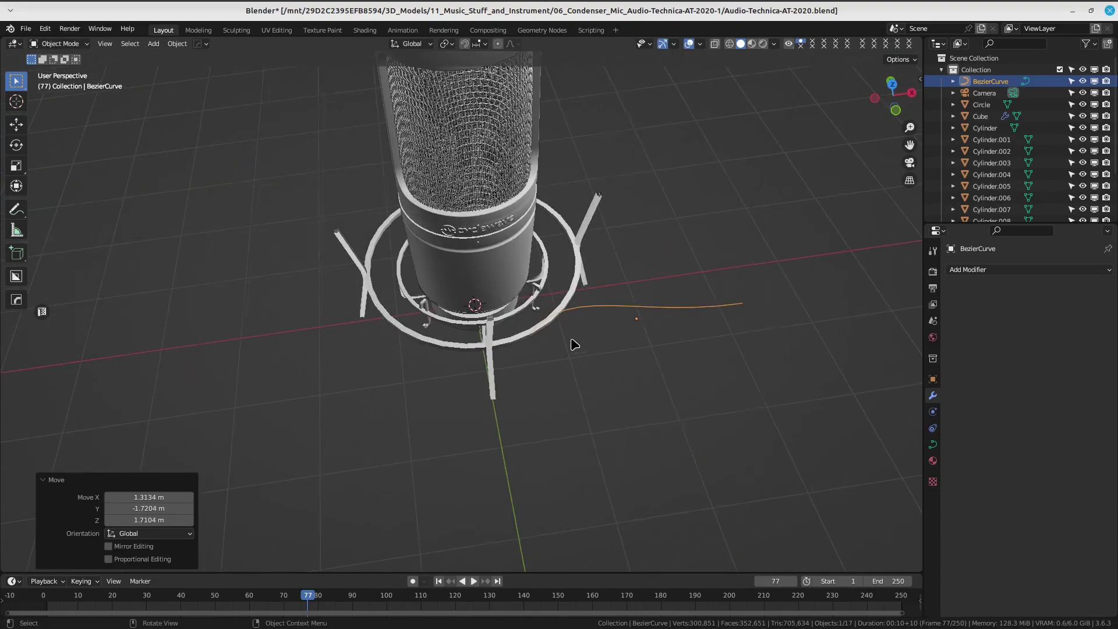
middle_drag(575, 345, 599, 320)
key(g)
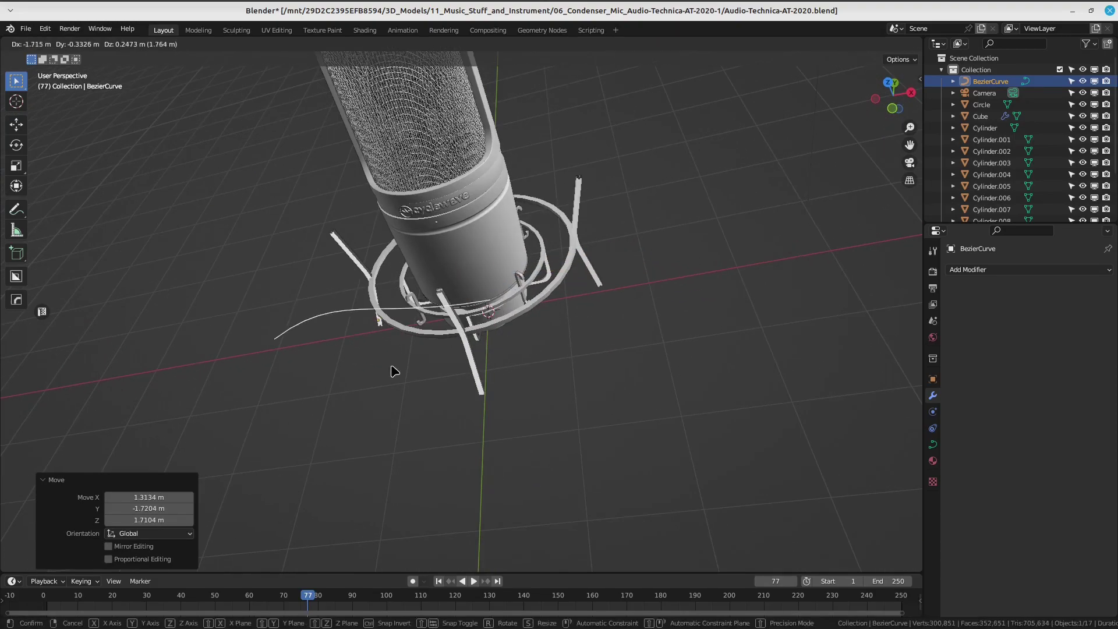
click(395, 371)
middle_drag(394, 371, 429, 392)
Switch the BezierCurve into Edit Mode from the mode pie.
key(ctrl+Tab)
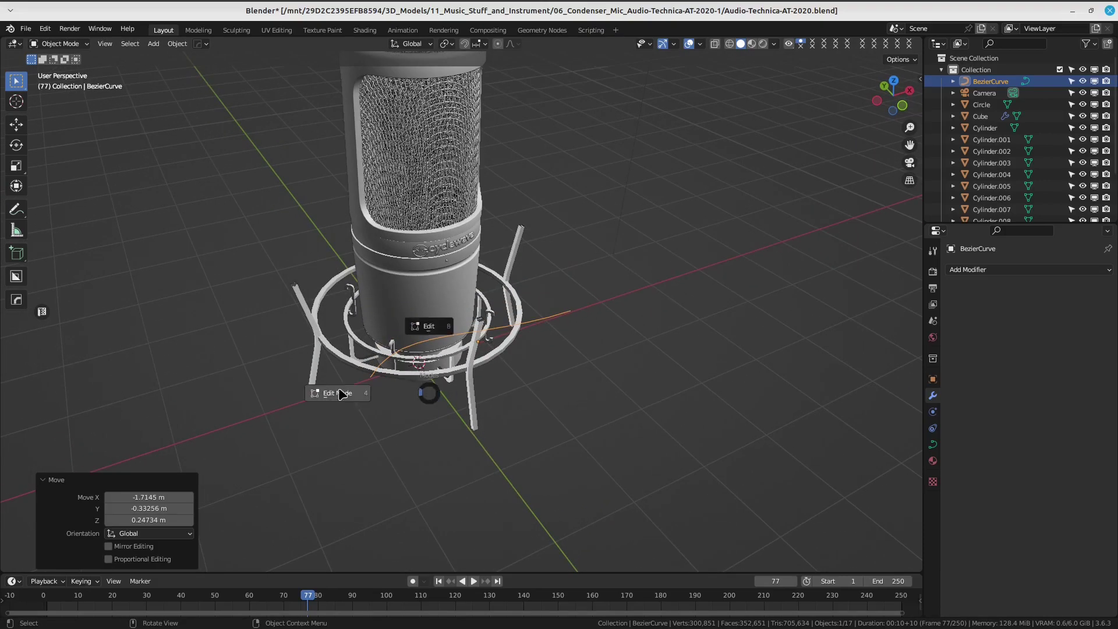
click(342, 393)
middle_drag(341, 393, 408, 407)
scroll(408, 408, down, 3)
Scale the curve points to 0 along Y, flattening it into a straight line.
middle_drag(582, 454, 646, 357)
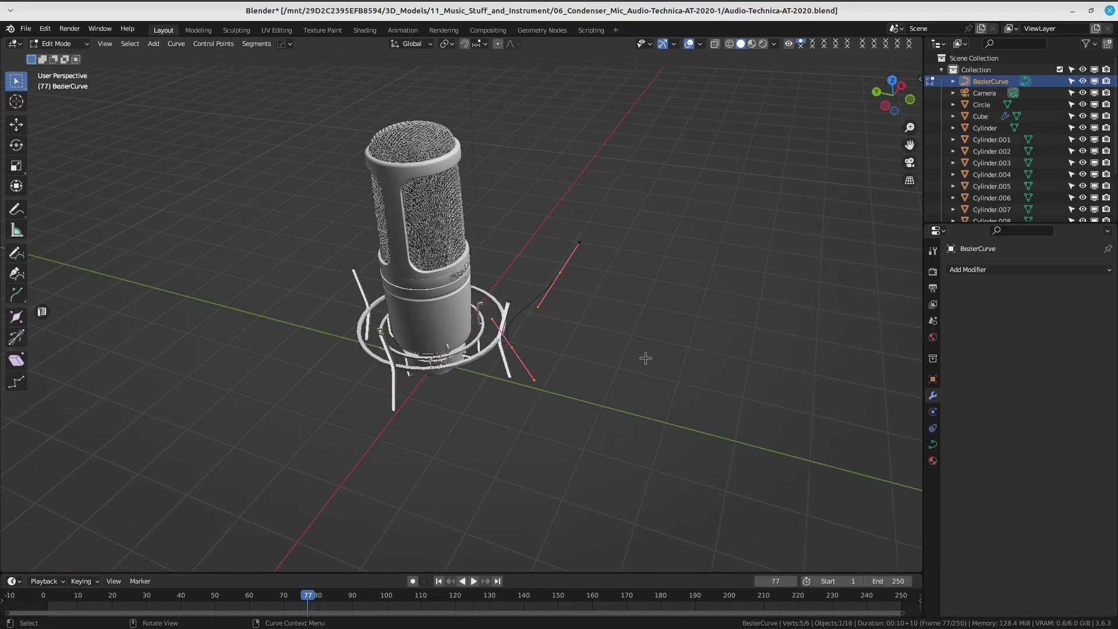
middle_drag(600, 387, 559, 429)
key(s)
key(x)
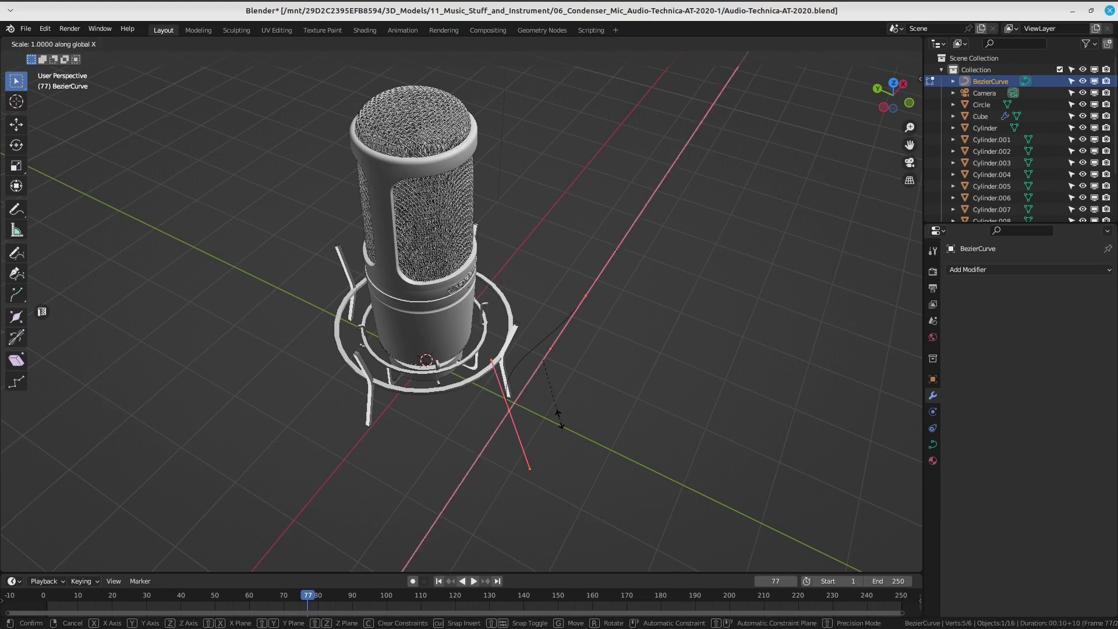
key(y)
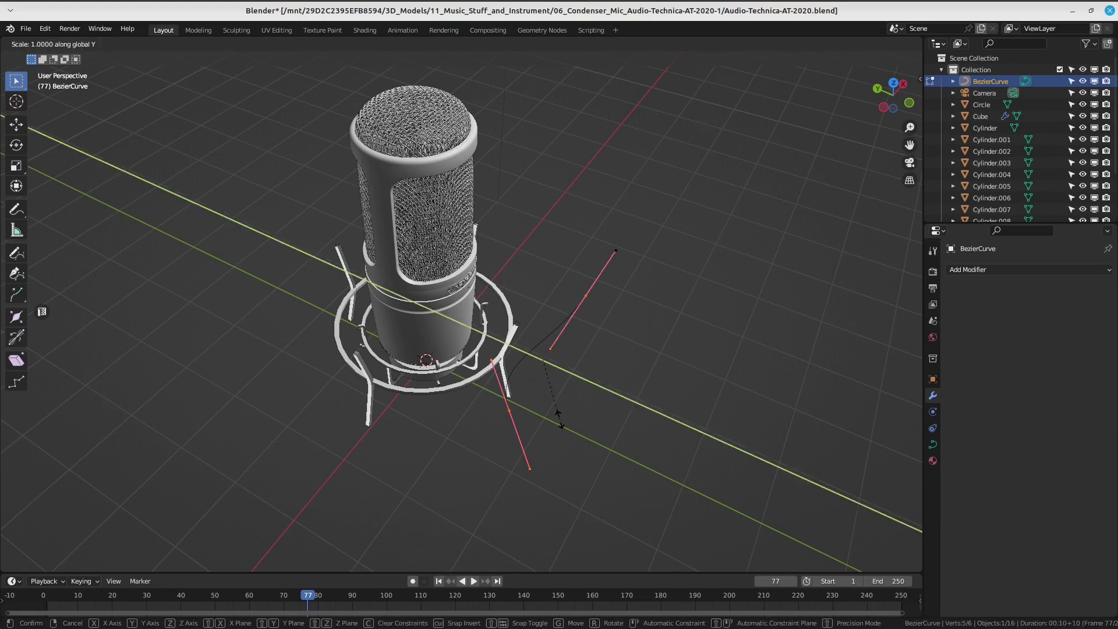
click(559, 419)
key(s)
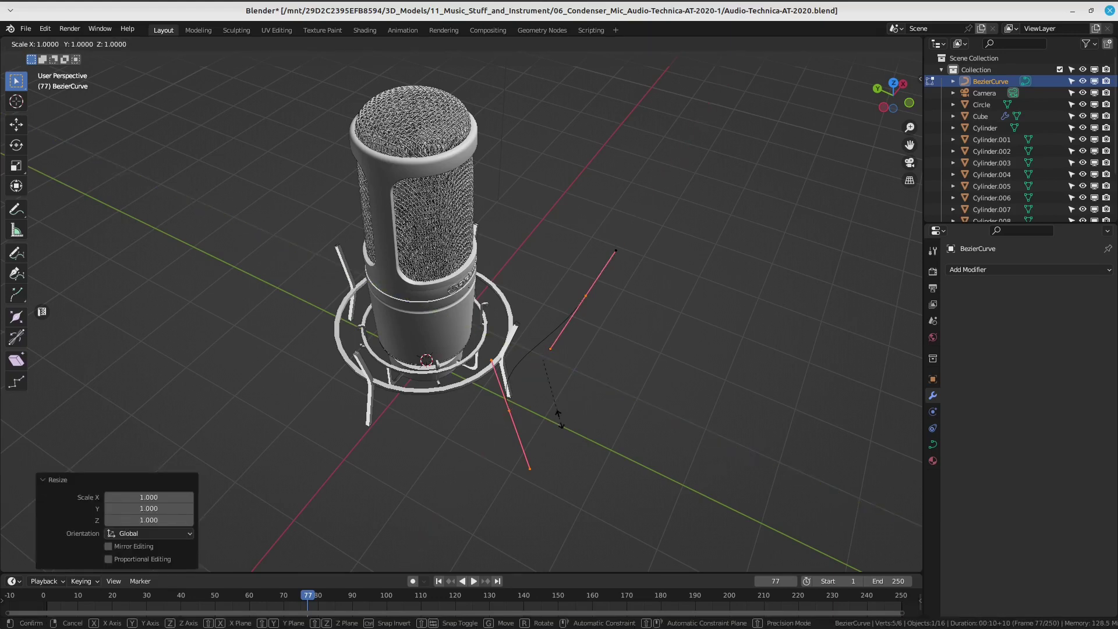
key(y)
key(0)
key(Return)
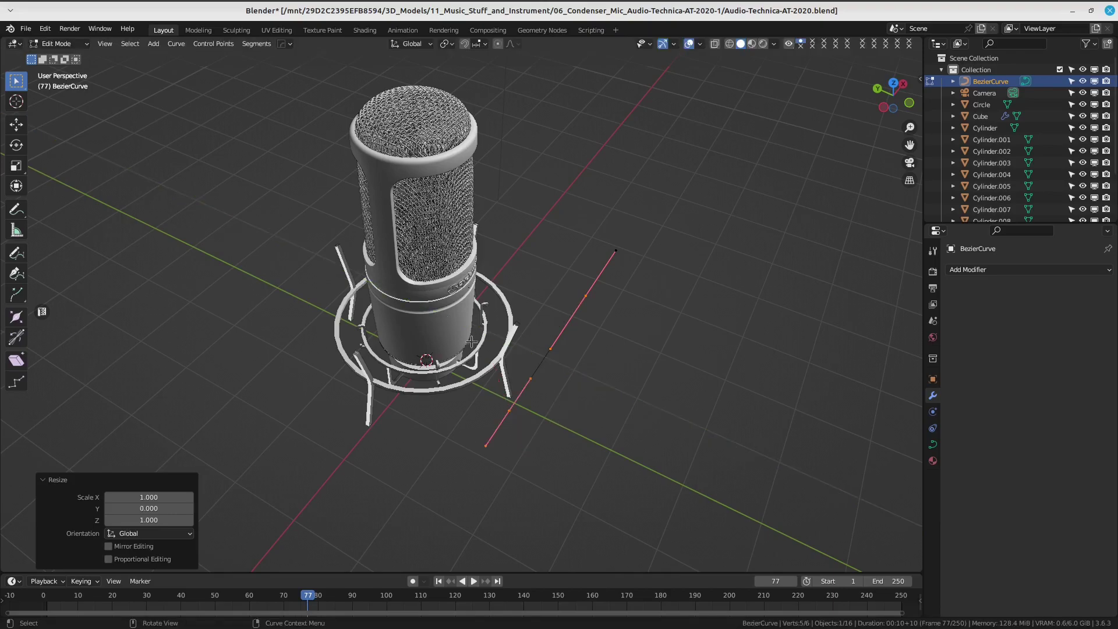
middle_drag(558, 417, 541, 361)
scroll(542, 362, up, 2)
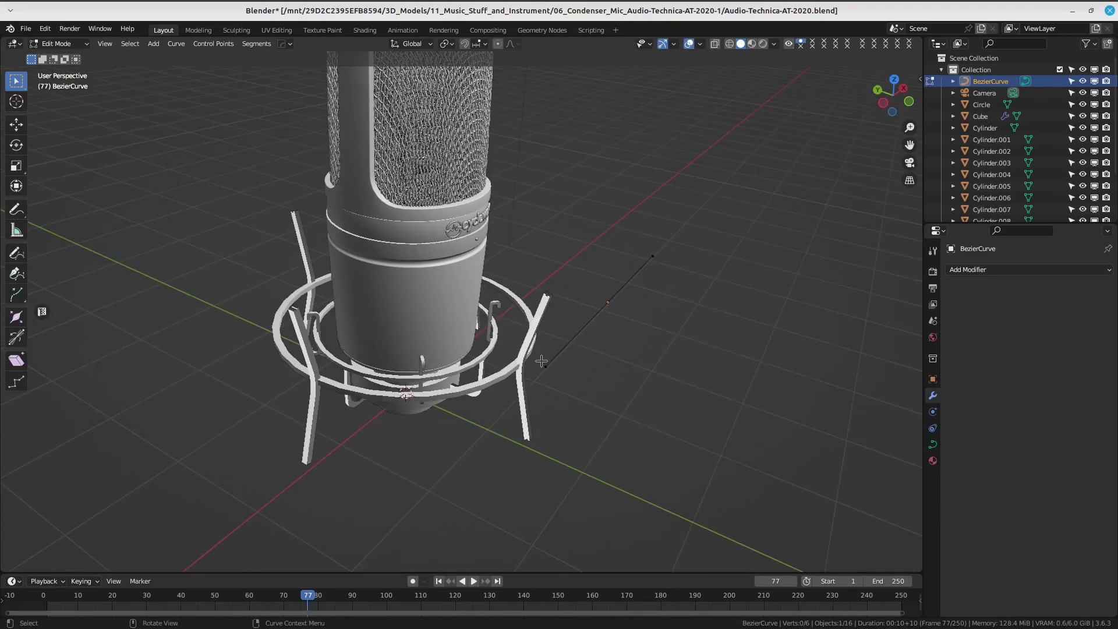
Enable snapping with Snap To set to Face Project.
mouse_move(660, 255)
middle_down()
mouse_move(648, 367)
mouse_move(589, 407)
mouse_move(605, 108)
middle_up()
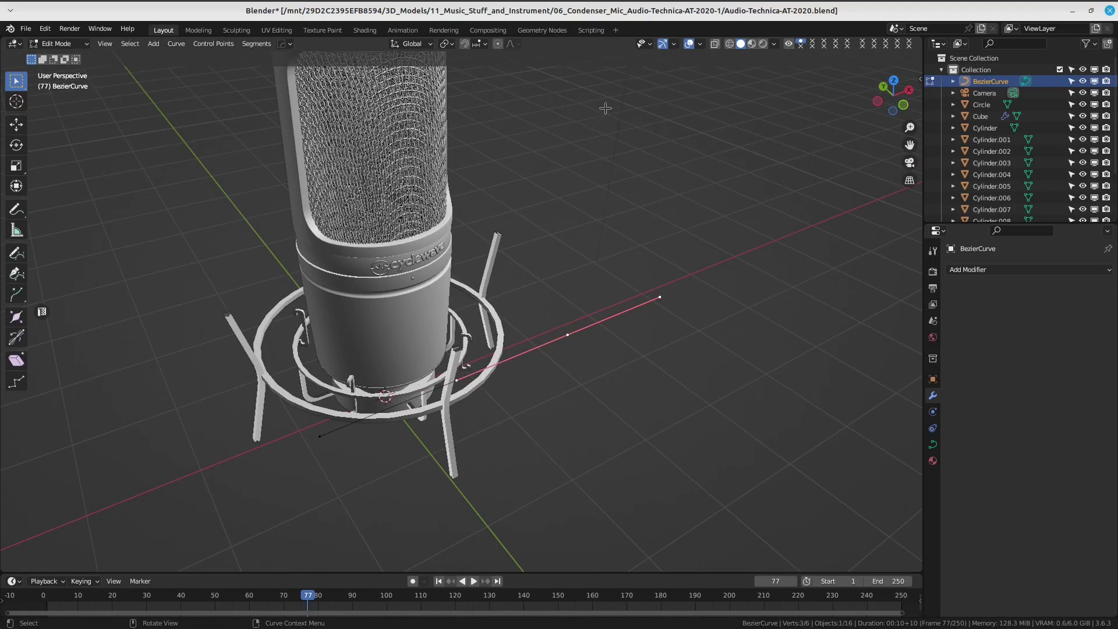
click(464, 44)
click(455, 114)
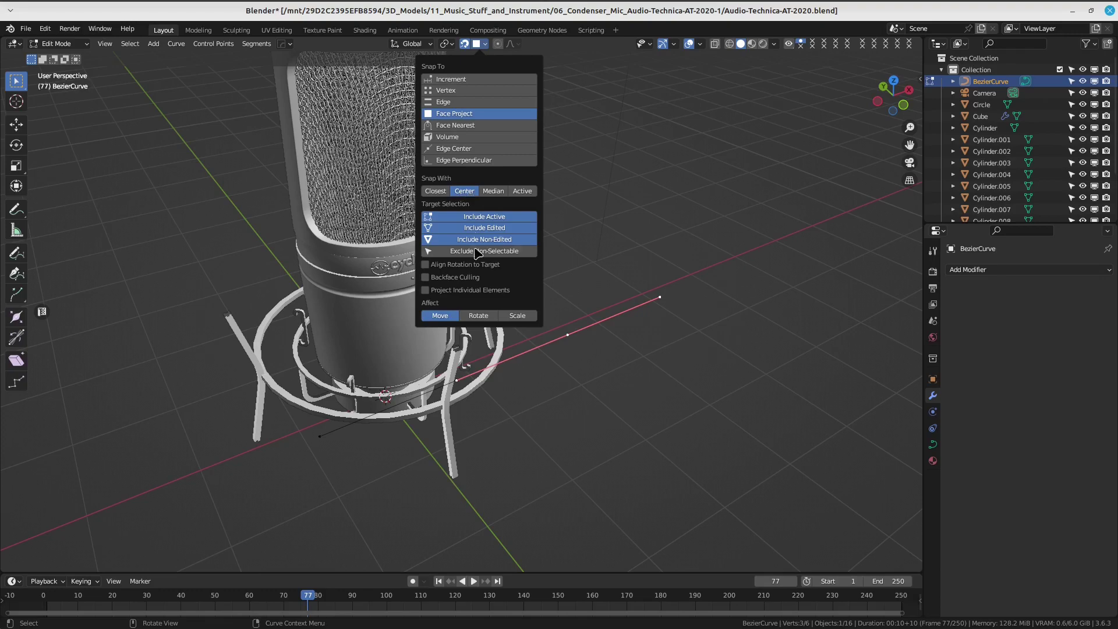
scroll(666, 400, up, 2)
Move the first BezierCurve end point onto the stand block.
scroll(674, 425, up, 1)
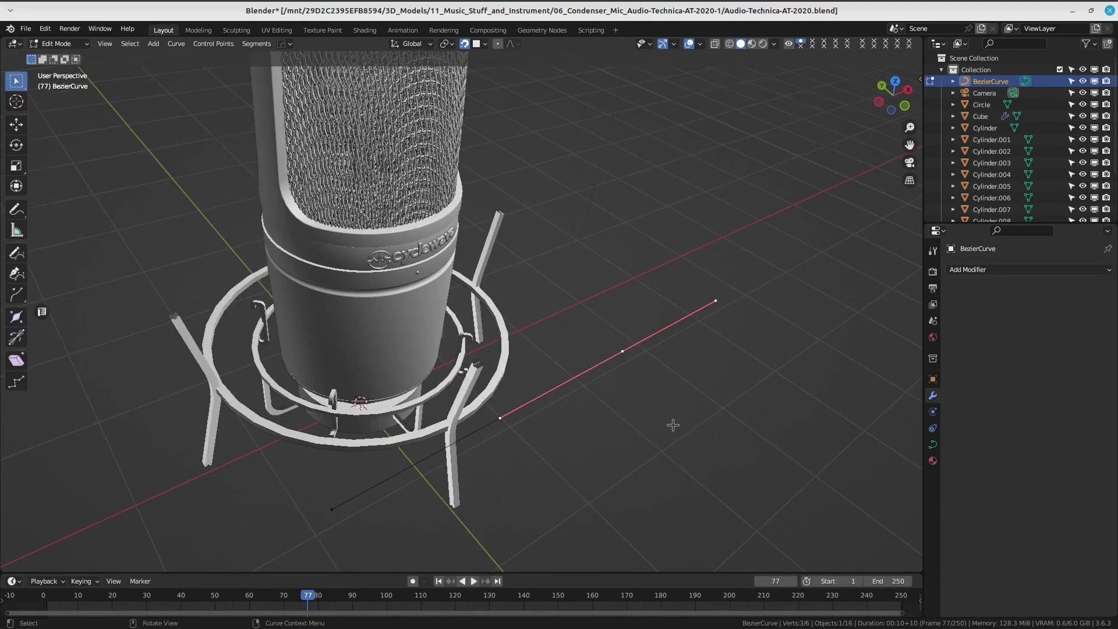
scroll(699, 401, up, 2)
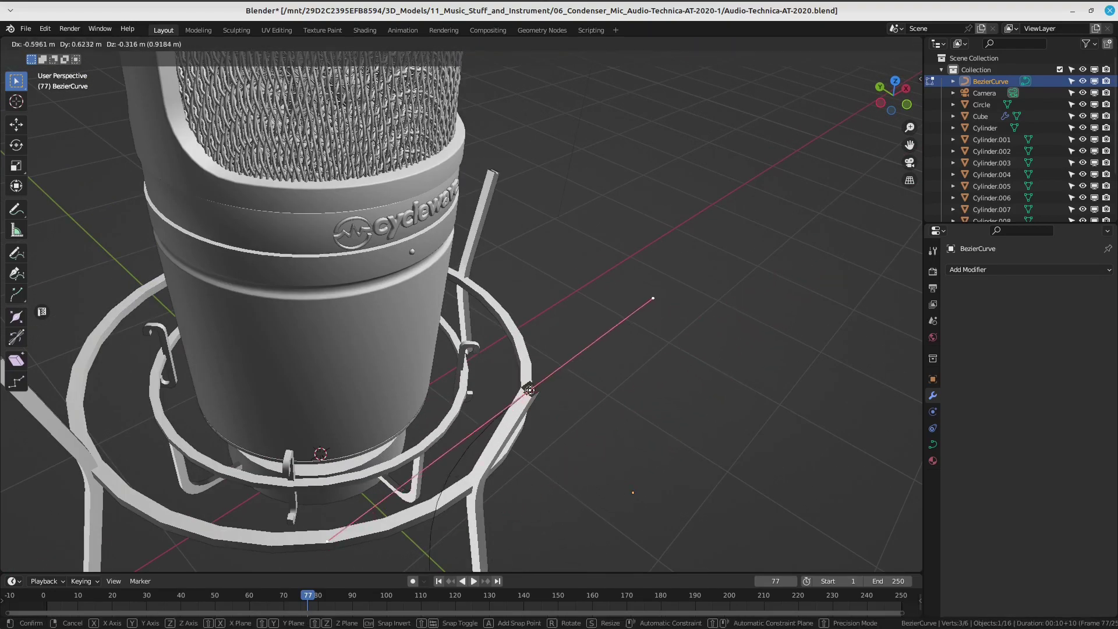
click(529, 390)
scroll(529, 389, up, 2)
scroll(582, 370, up, 2)
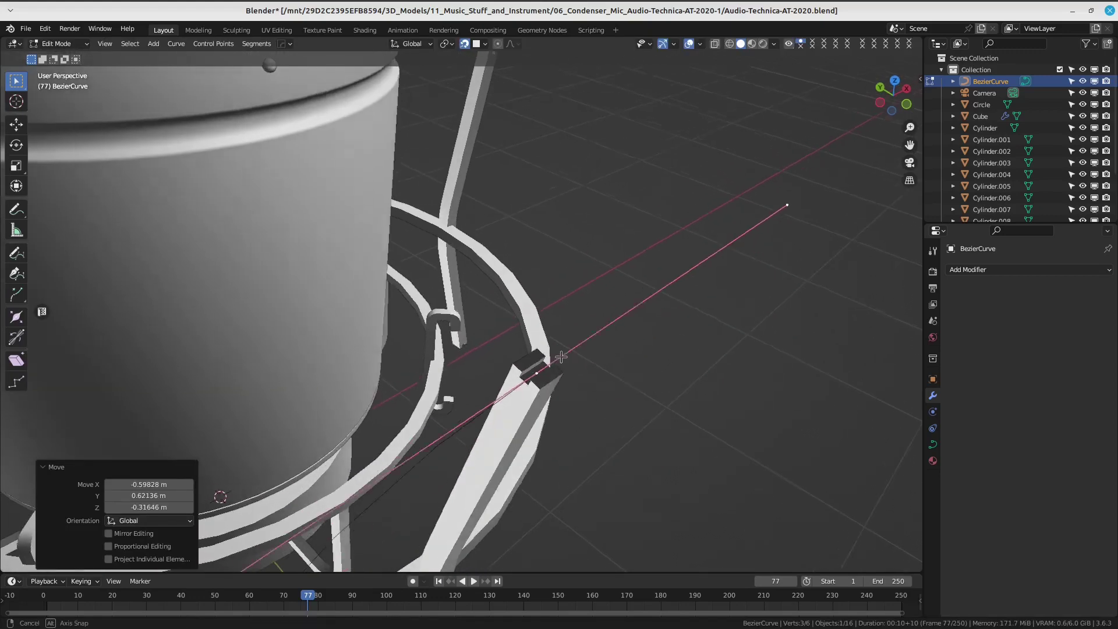
scroll(549, 374, up, 1)
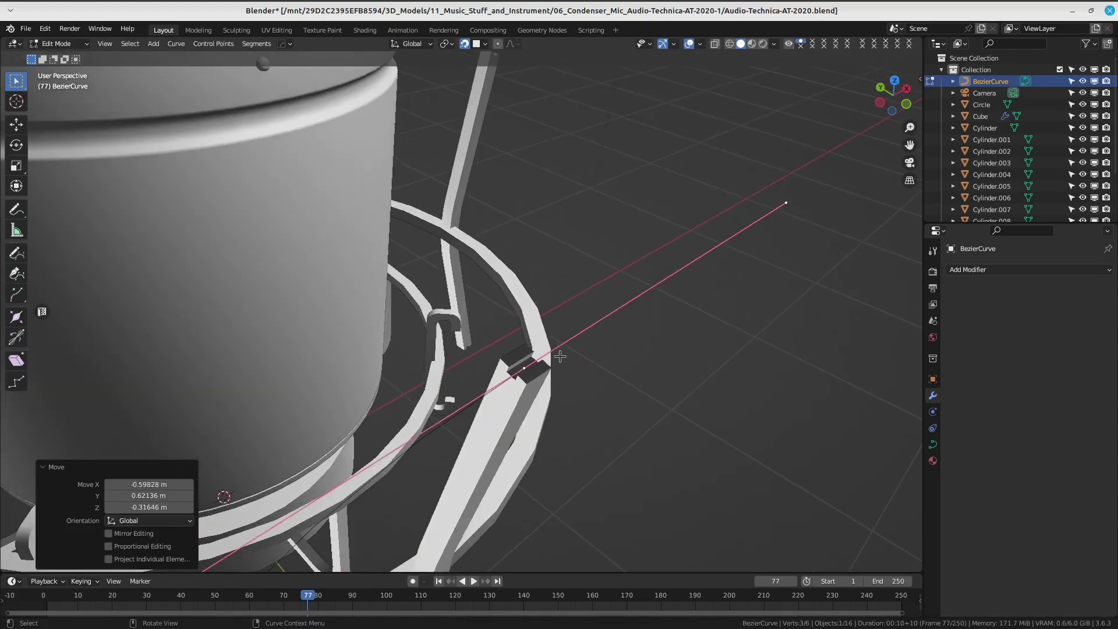
scroll(560, 357, up, 2)
scroll(560, 356, up, 1)
key(g)
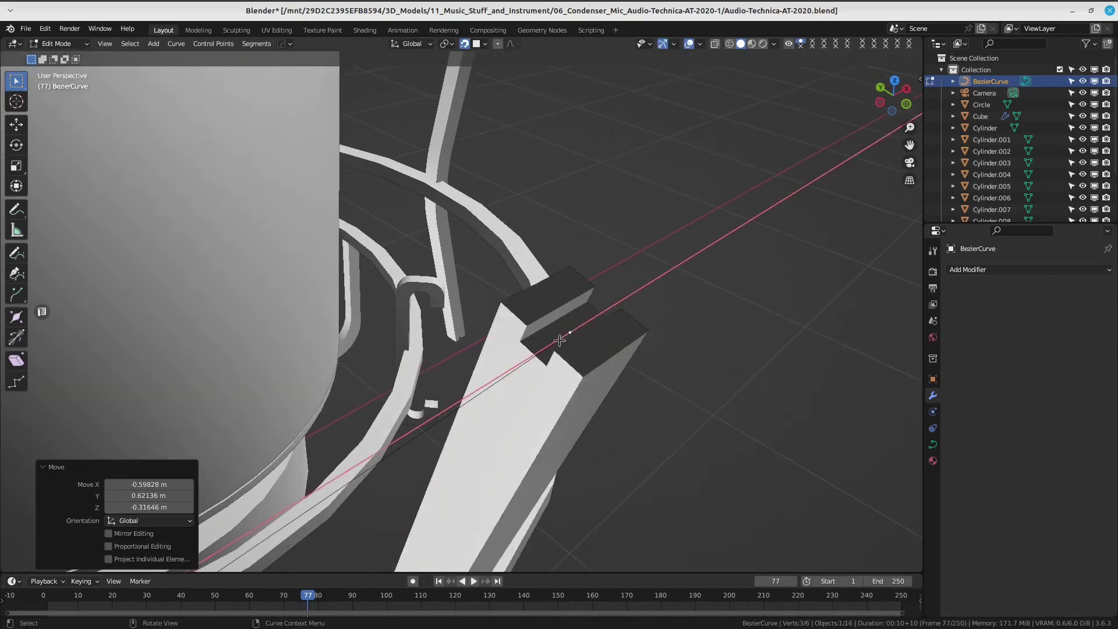
click(541, 346)
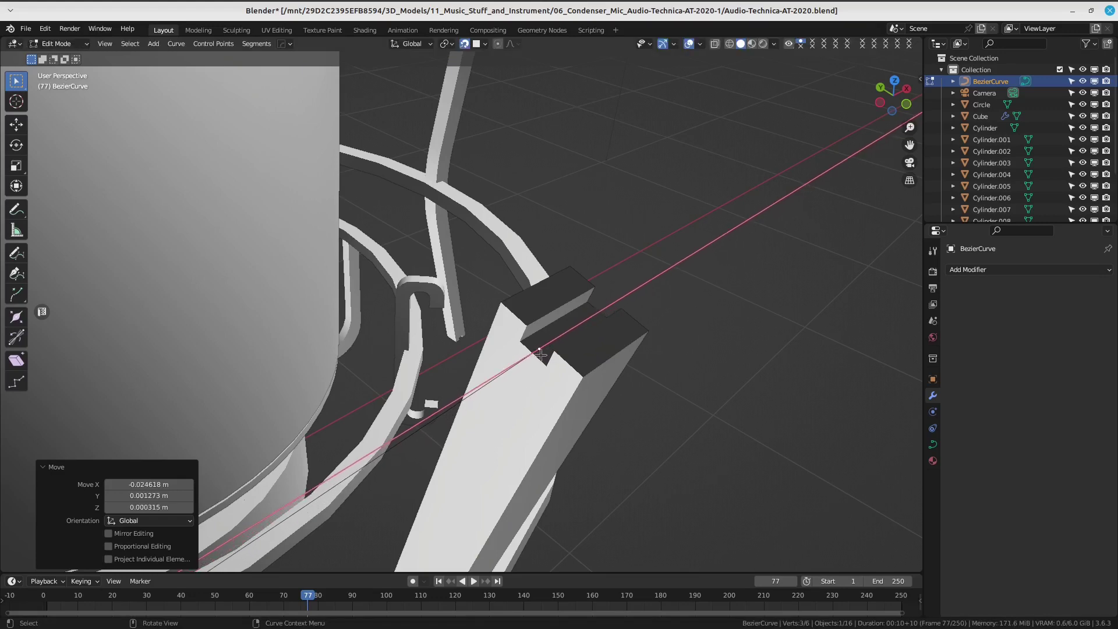
Select another curve point and place it on the other stand arm.
scroll(533, 353, down, 3)
scroll(512, 379, down, 3)
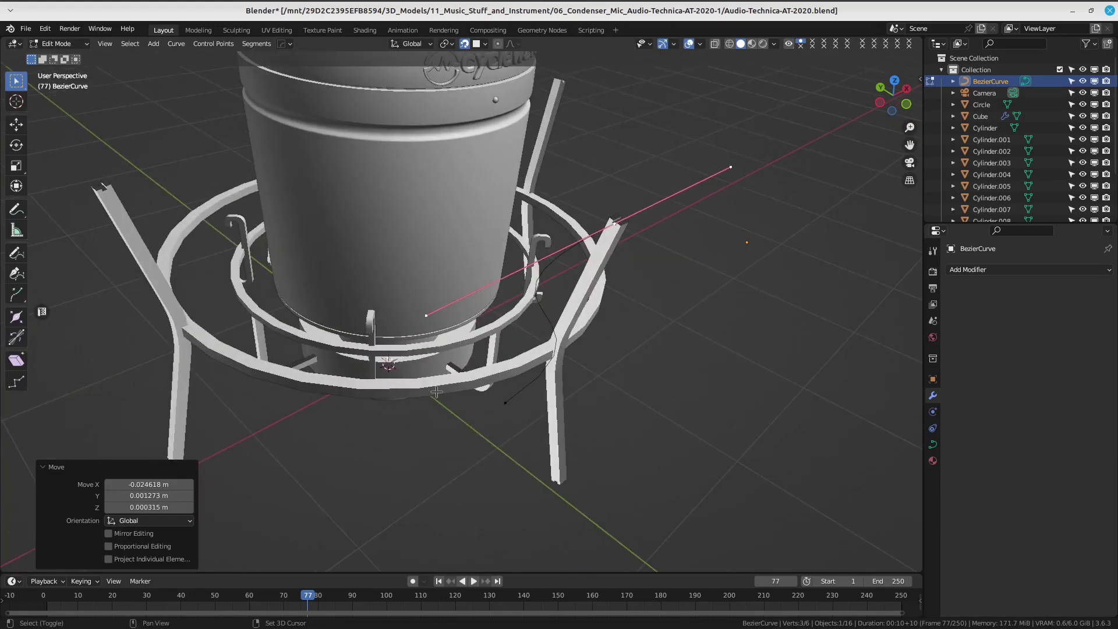
click(496, 399)
middle_drag(495, 398, 503, 415)
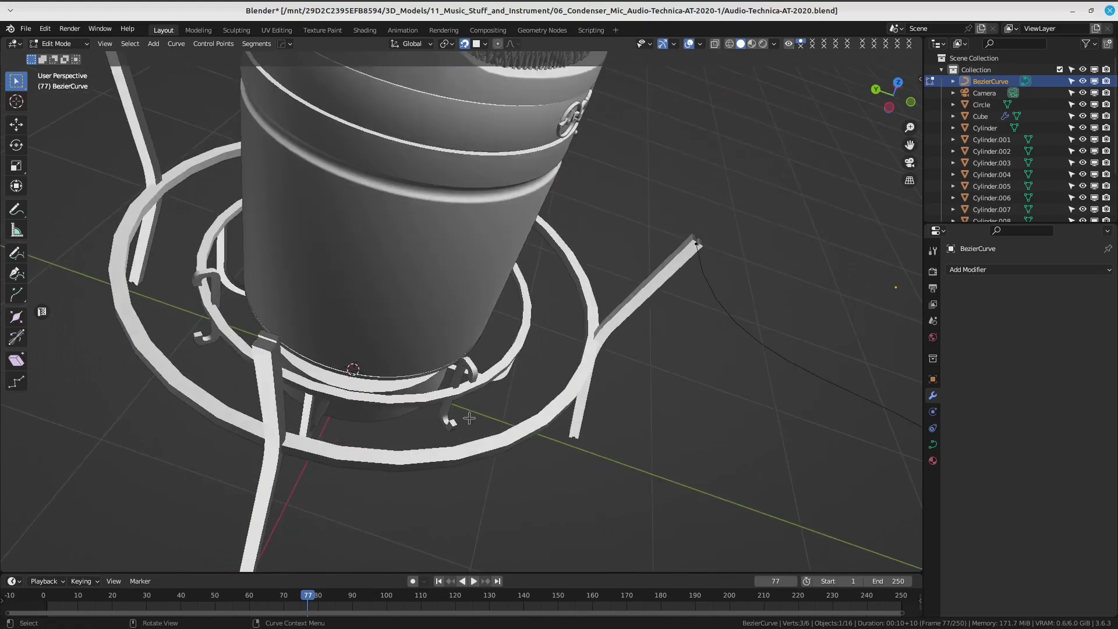
middle_drag(457, 397, 361, 407)
key(g)
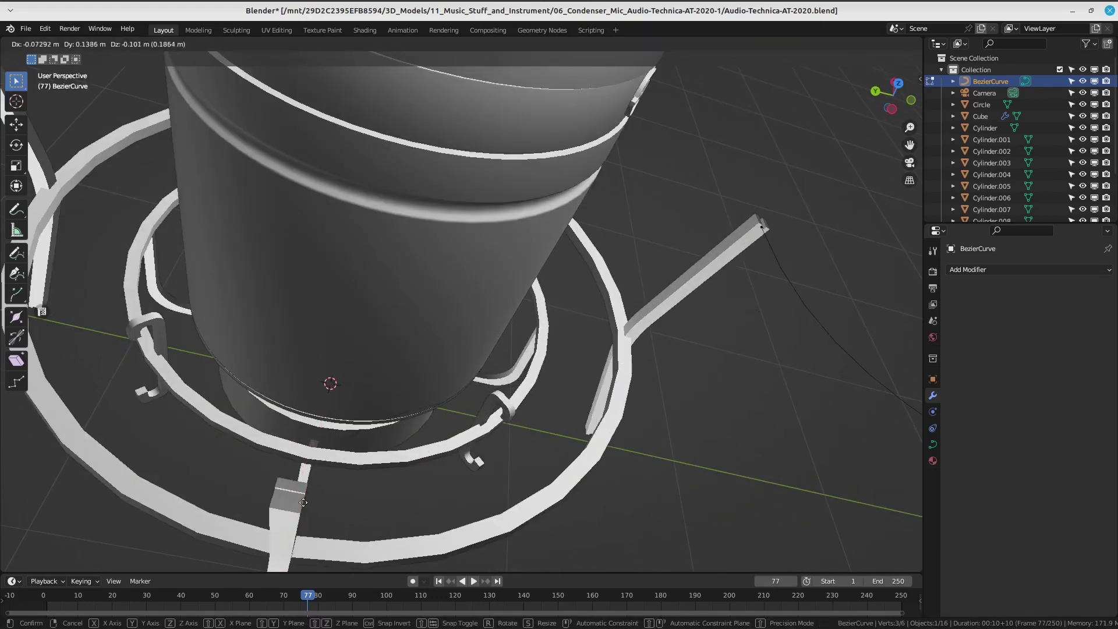
click(301, 499)
middle_drag(301, 500, 394, 396)
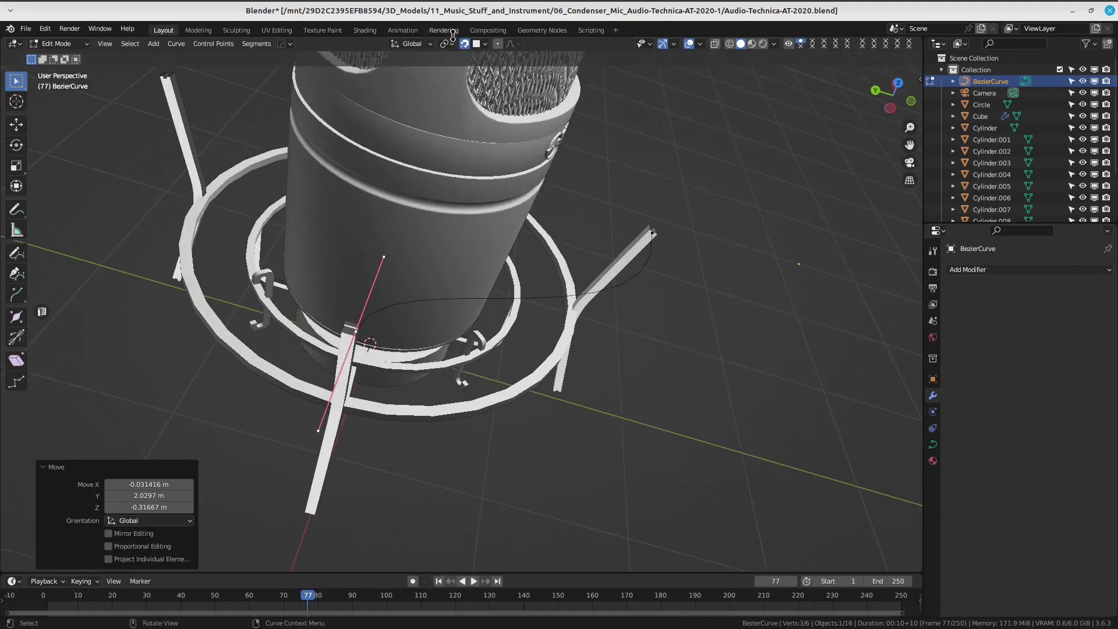
Rotate the curve point's handles in several small increments.
key(r)
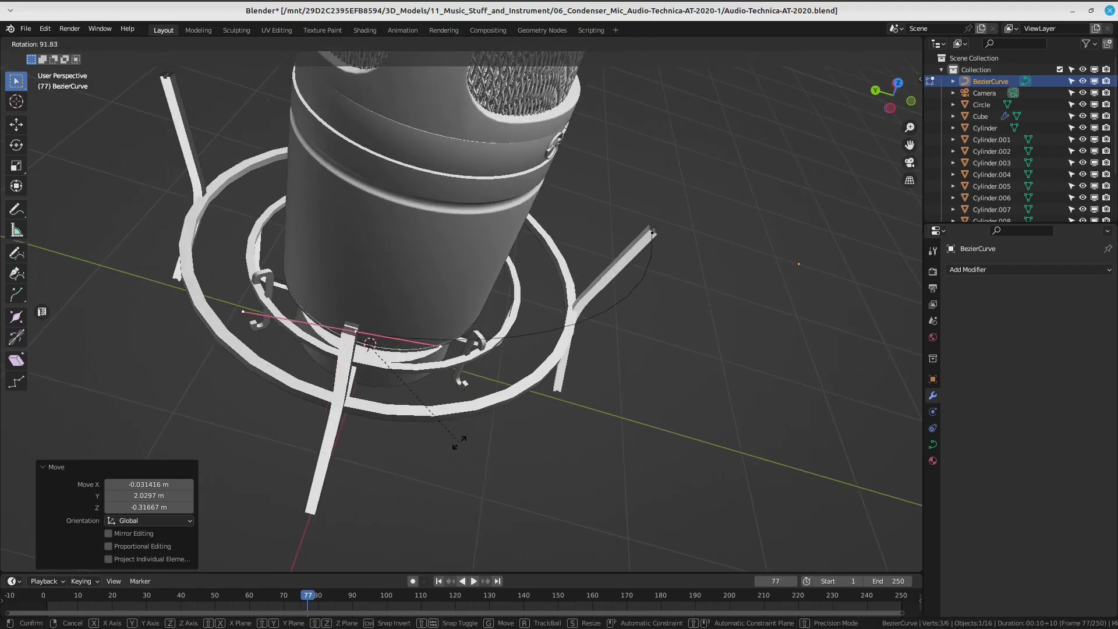
click(460, 443)
middle_drag(459, 443, 517, 386)
key(r)
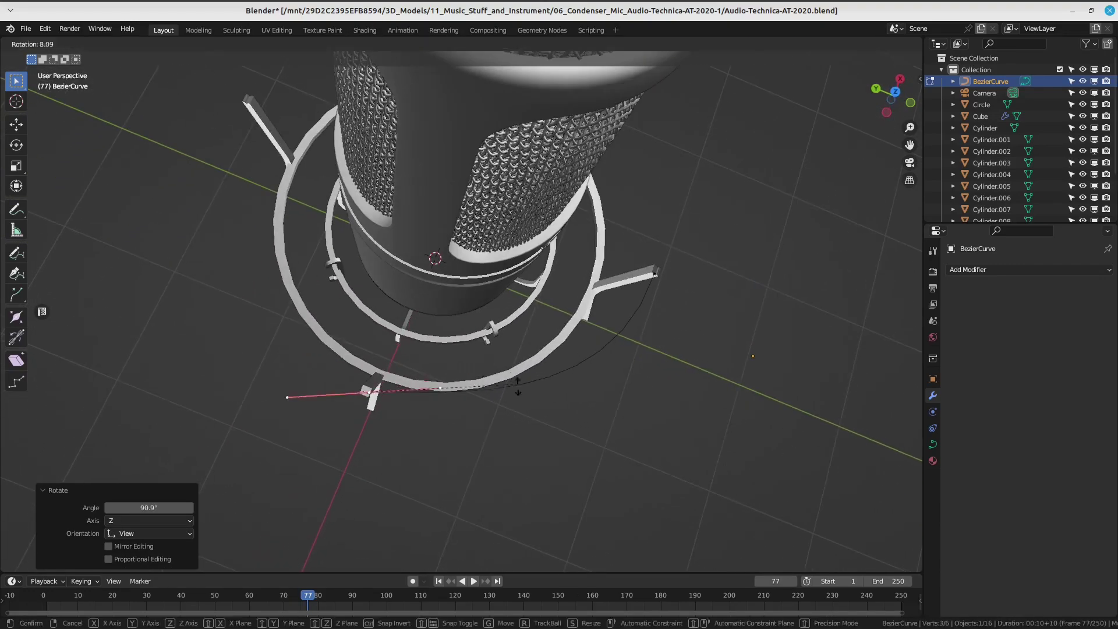
click(499, 449)
mouse_move(499, 449)
middle_down()
mouse_move(582, 259)
mouse_move(543, 353)
mouse_move(495, 368)
mouse_move(547, 308)
mouse_move(582, 326)
middle_up()
key(r)
click(578, 285)
Rotate the handles a final 1.81° around Z and scale the points to about 0.8107.
key(r)
click(539, 377)
key(r)
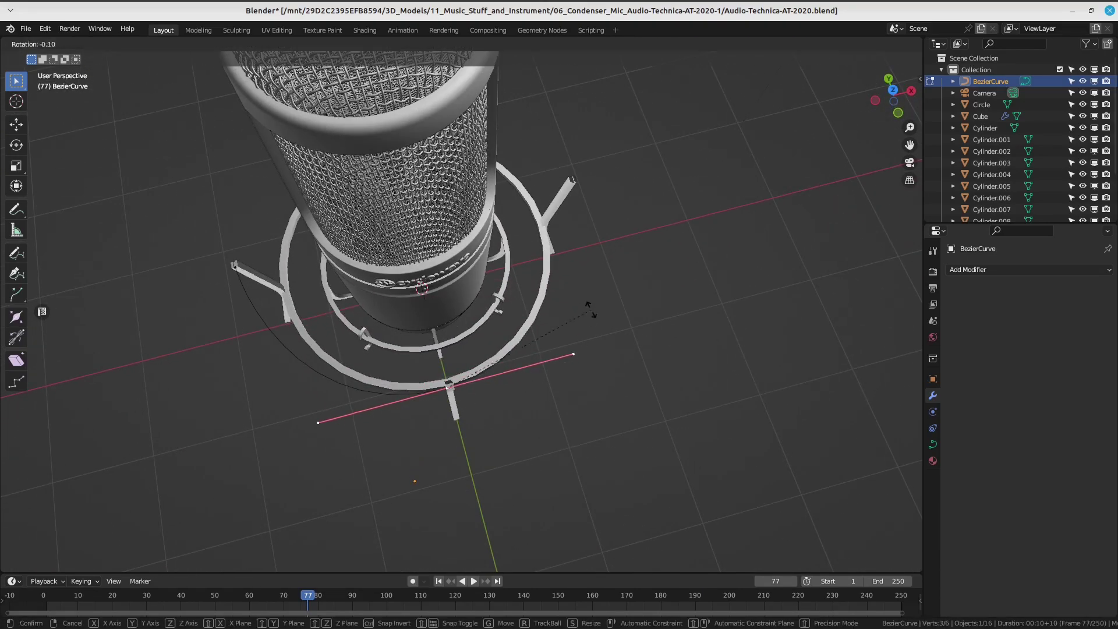
click(593, 324)
key(s)
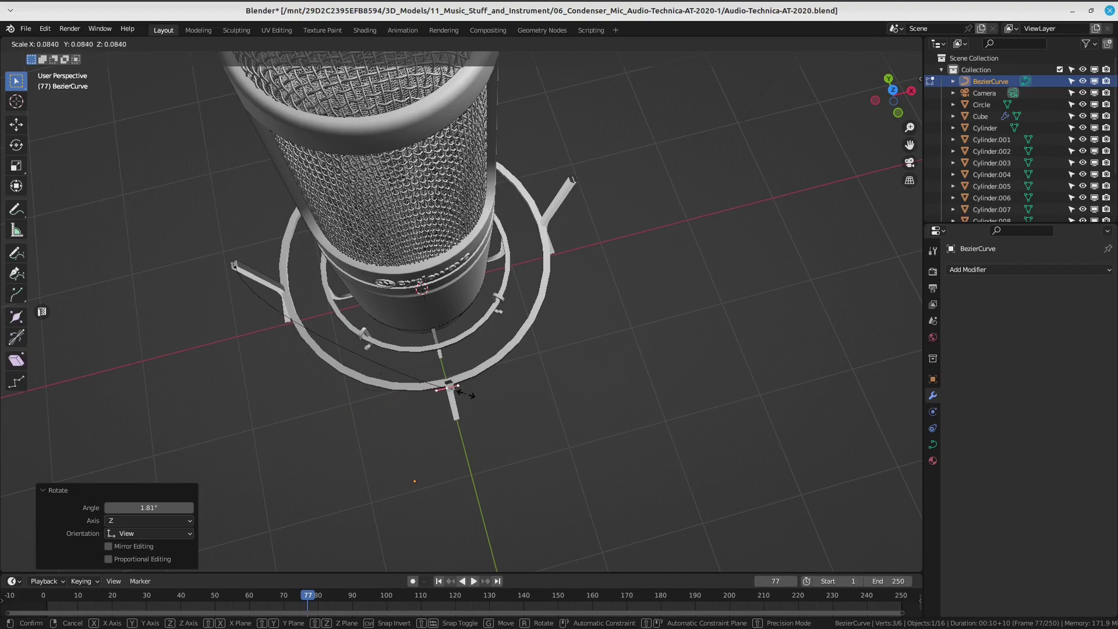
middle_drag(450, 390, 449, 415)
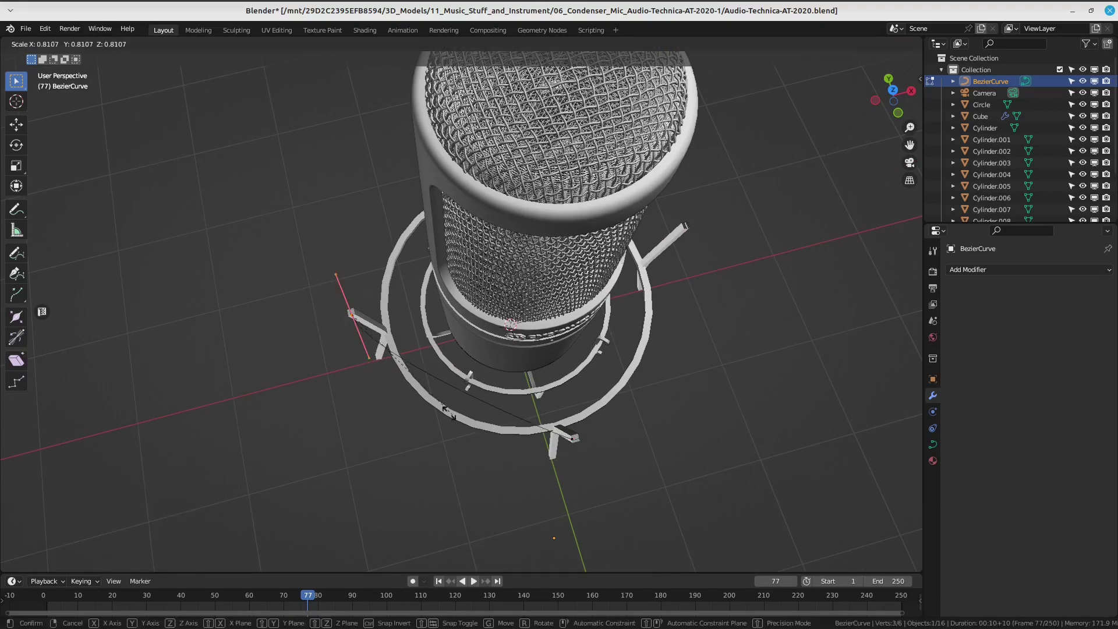
Subdivide the curve to add a middle point, then resize that point's handles.
click(344, 318)
middle_drag(344, 318, 641, 399)
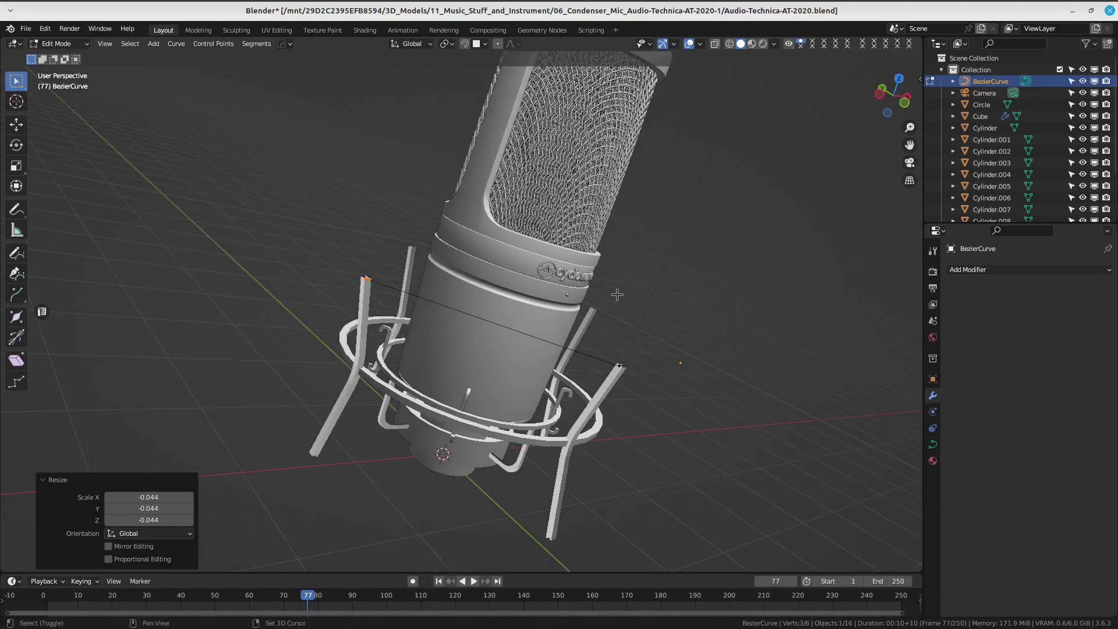
middle_drag(546, 336, 463, 224)
right_click(463, 224)
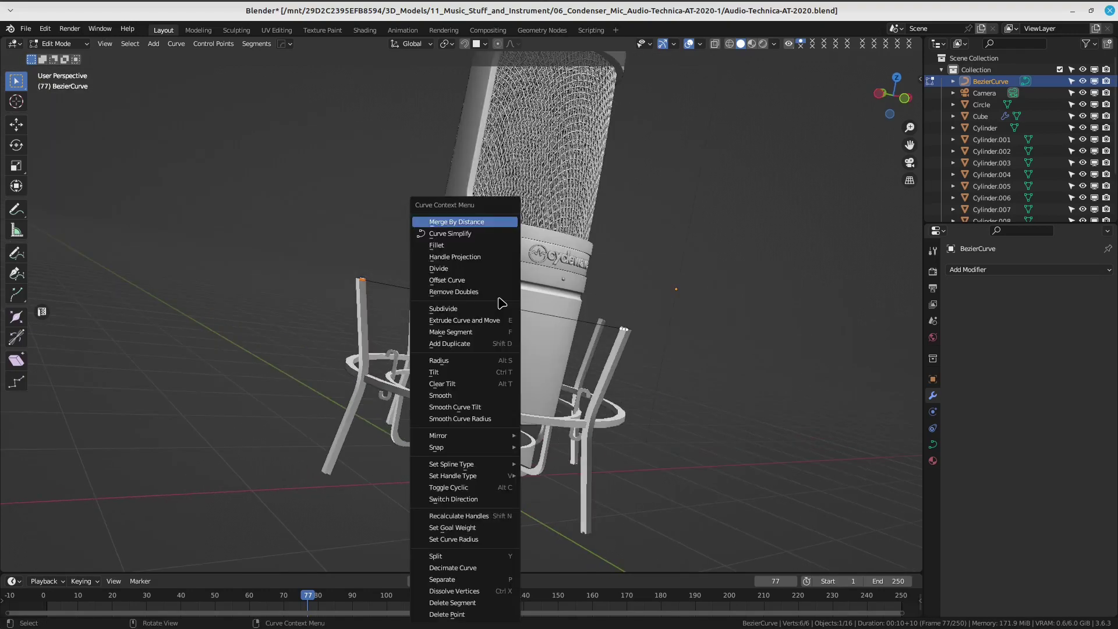
click(443, 309)
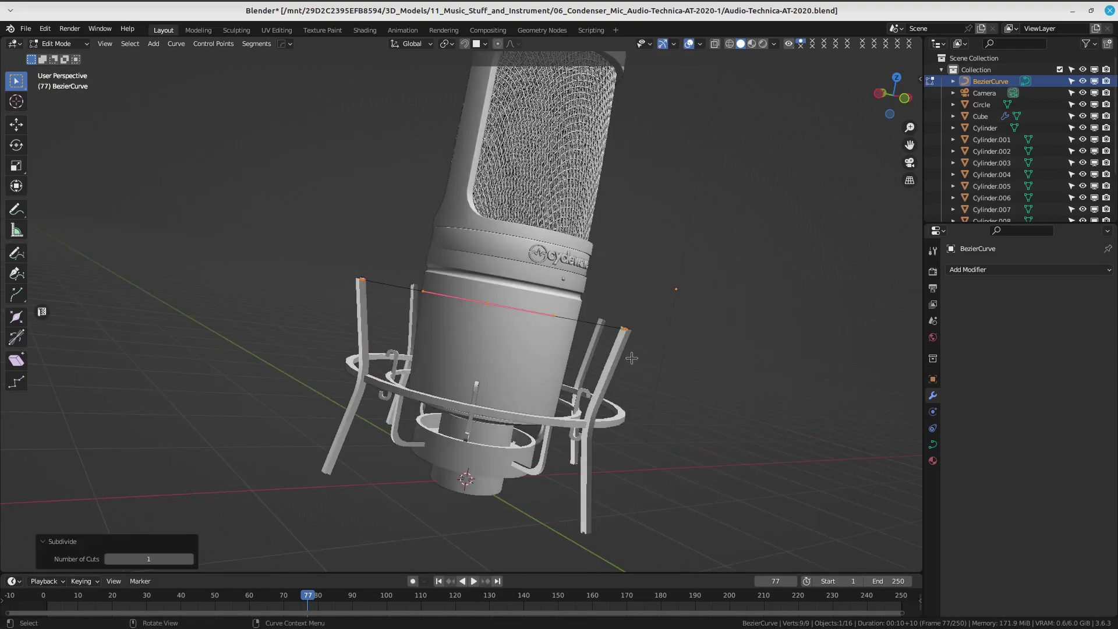
middle_drag(434, 318, 501, 294)
click(492, 293)
key(s)
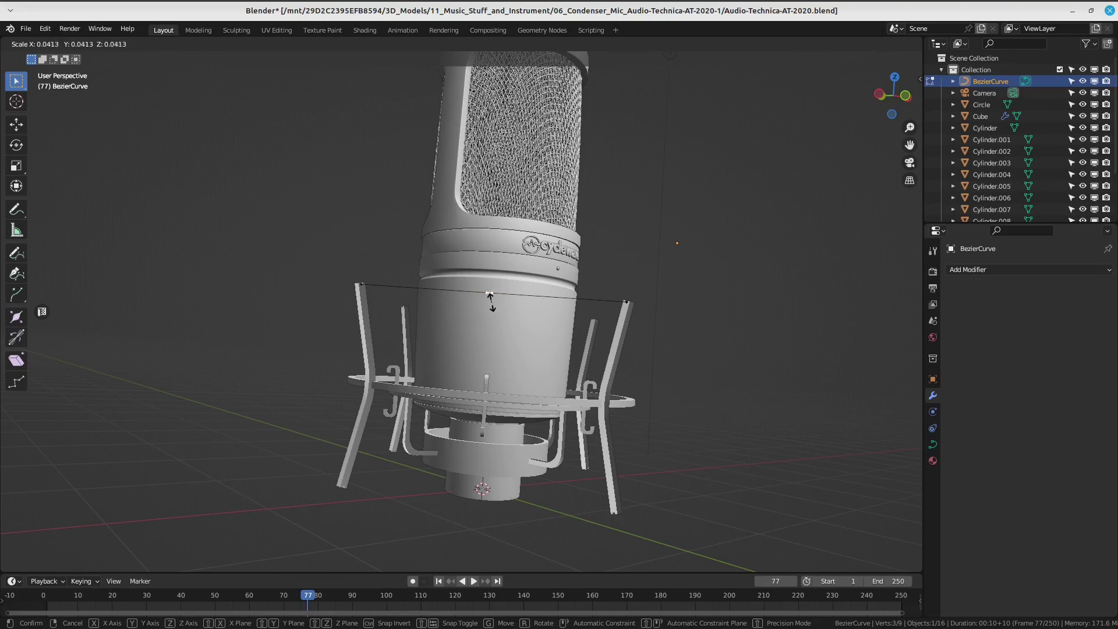
click(491, 300)
Check front and side views, then drop the middle point onto the mic body's hook.
scroll(525, 303, up, 2)
scroll(545, 305, up, 2)
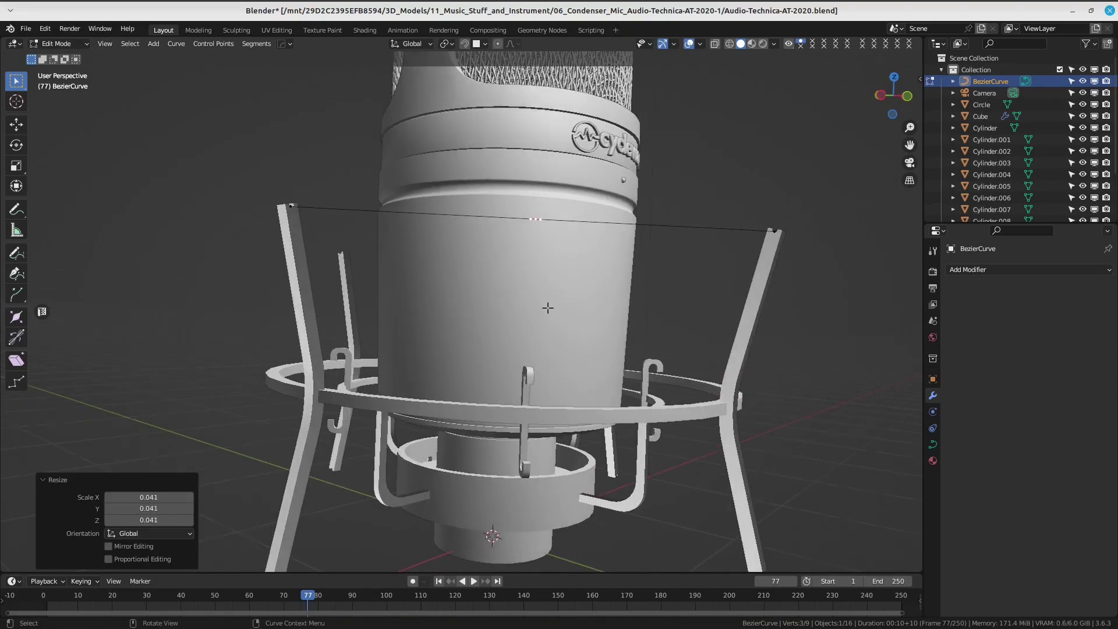
key(KP_1)
key(KP_3)
key(KP_1)
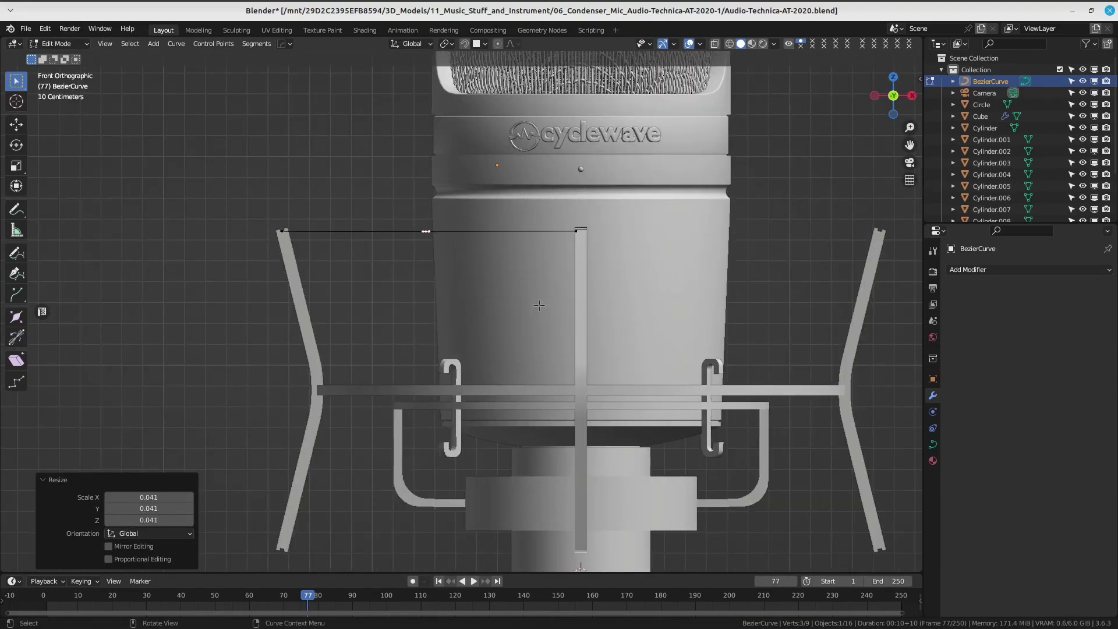
middle_drag(543, 306, 602, 283)
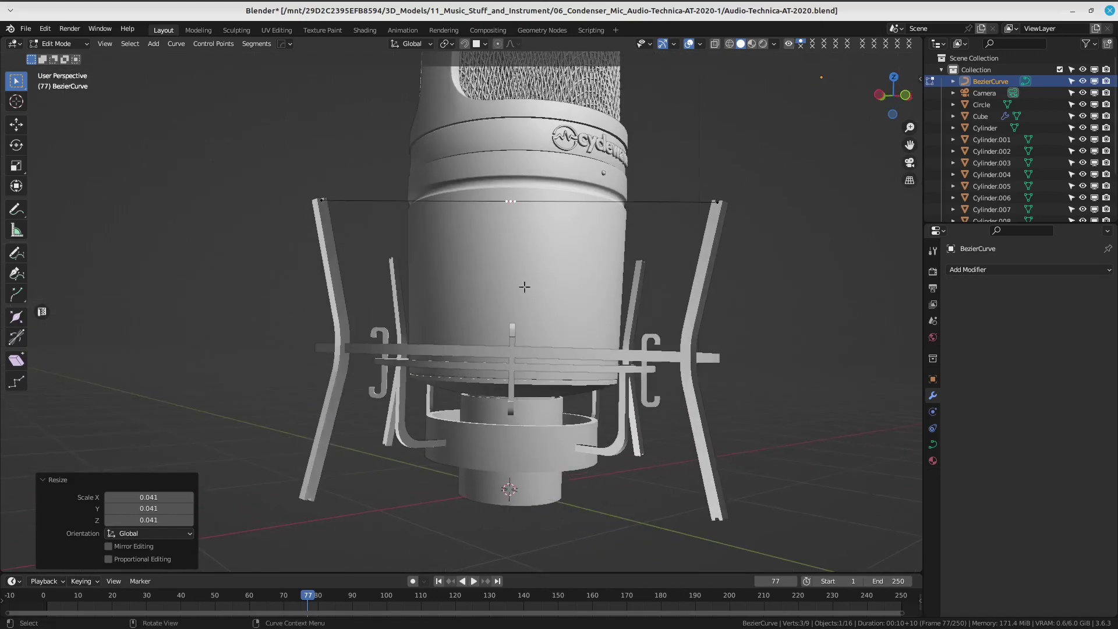
scroll(524, 285, up, 1)
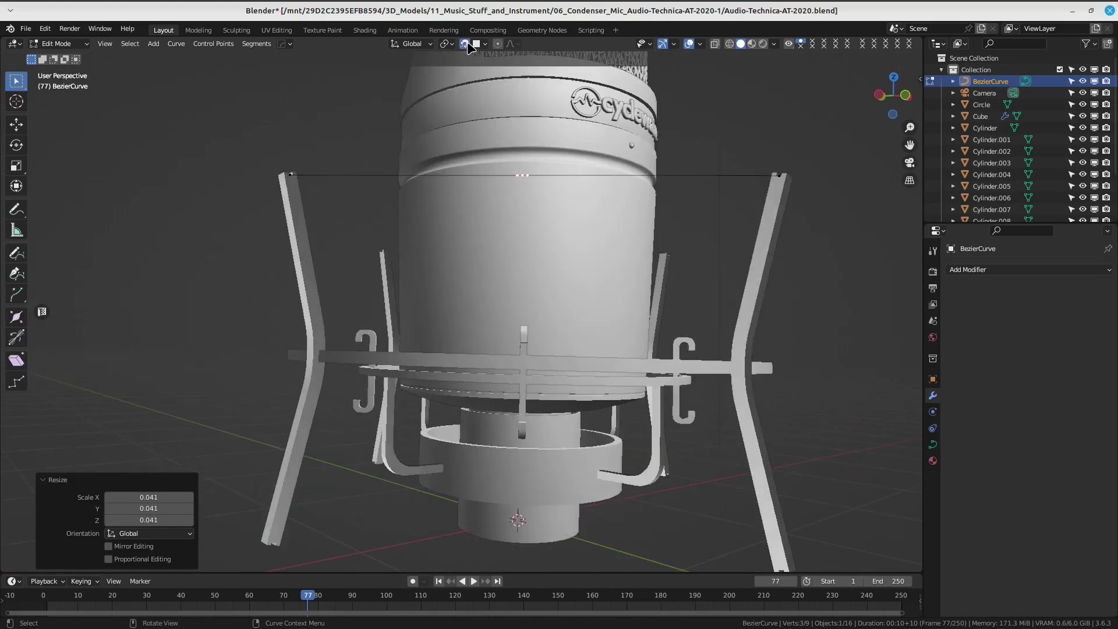
scroll(524, 262, up, 2)
scroll(525, 262, up, 2)
middle_drag(524, 257, 533, 264)
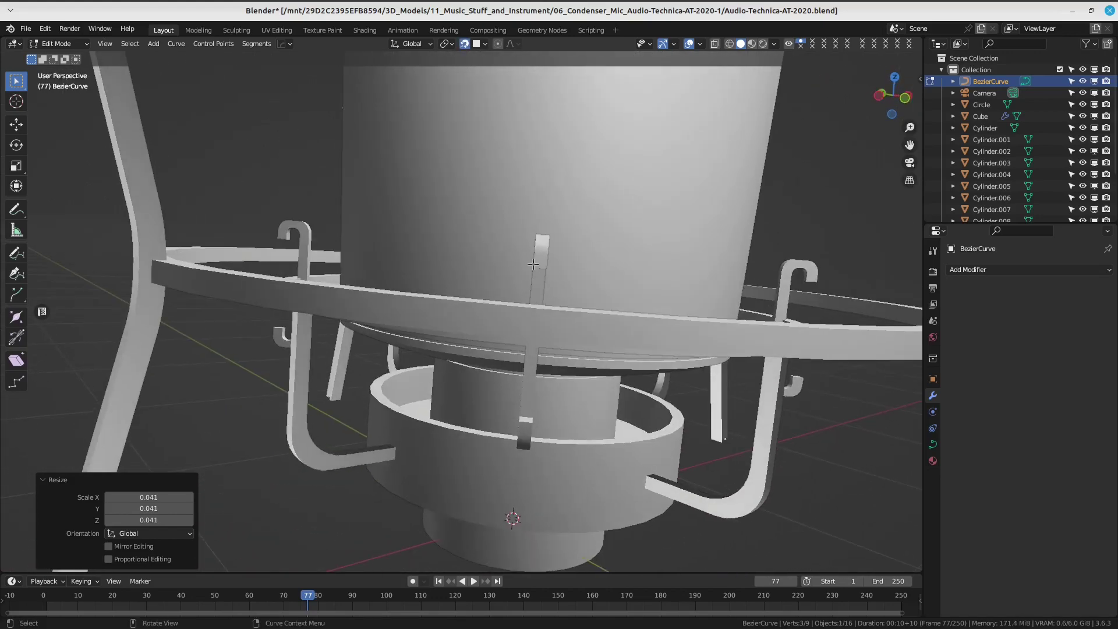
key(g)
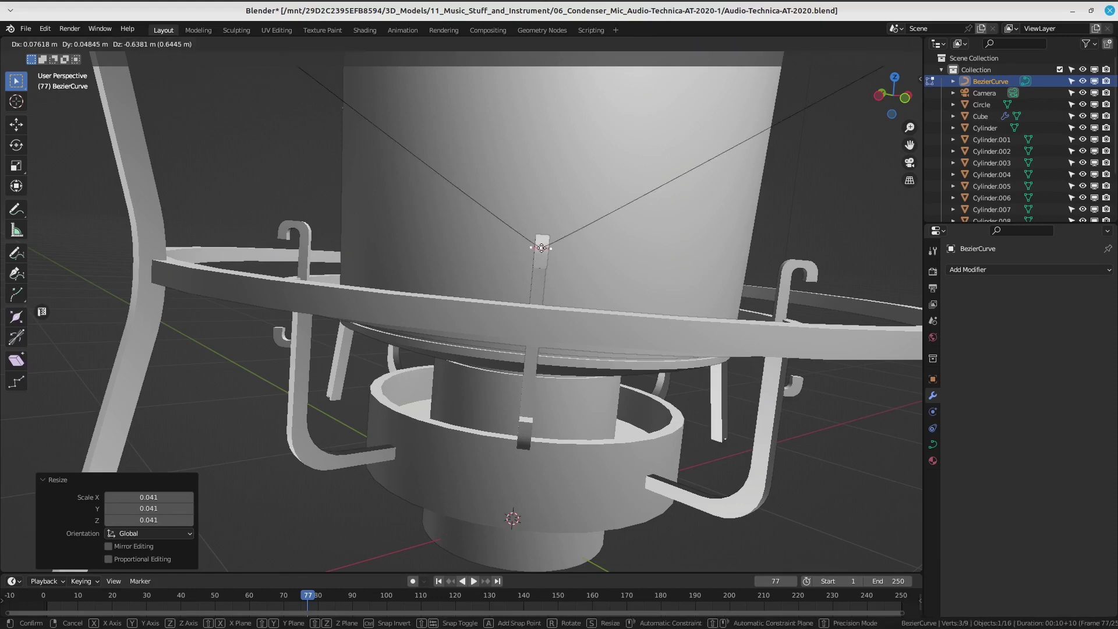
click(541, 253)
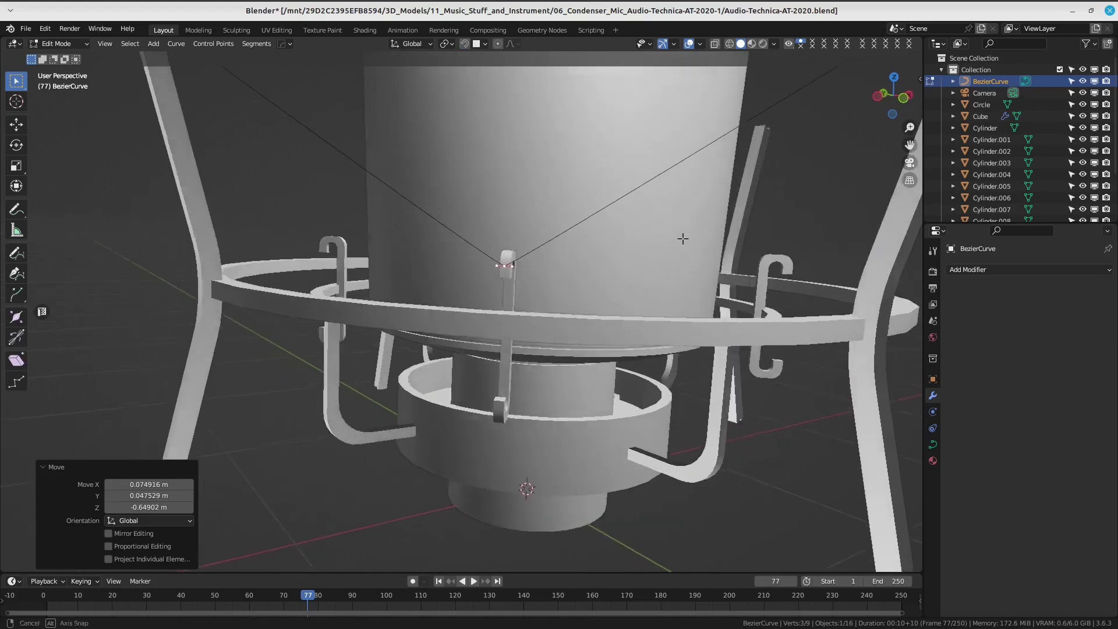
Settle the middle point at the hook and spread its handles to double width.
mouse_move(499, 260)
middle_down()
mouse_move(670, 470)
mouse_move(341, 312)
mouse_move(349, 322)
mouse_move(456, 303)
middle_up()
key(g)
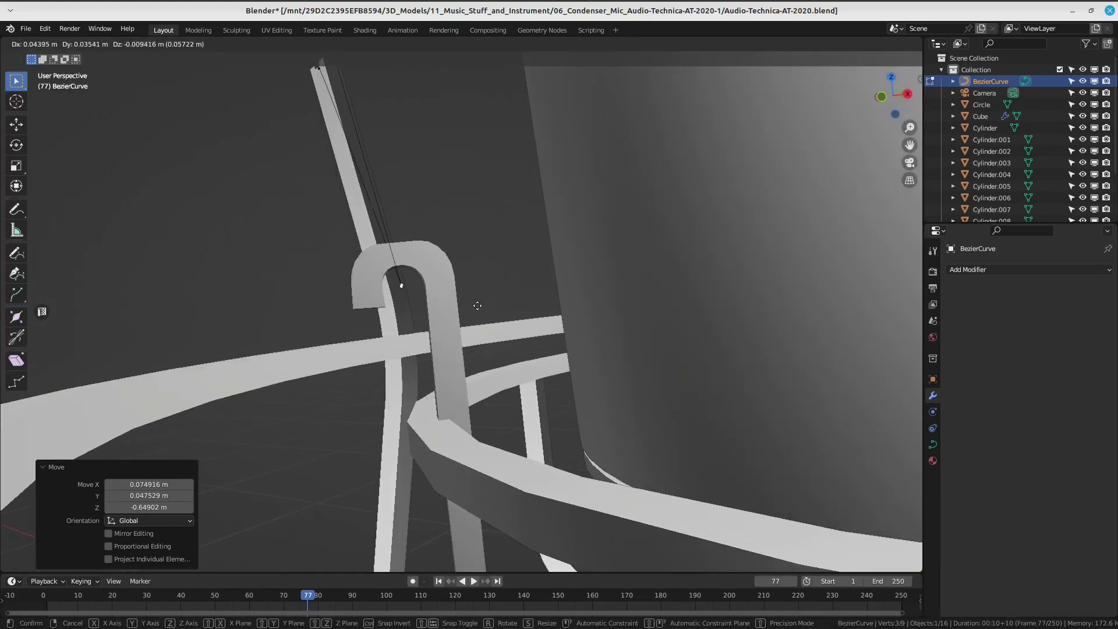
click(478, 305)
mouse_move(478, 305)
middle_down()
mouse_move(581, 482)
mouse_move(512, 340)
mouse_move(598, 307)
middle_up()
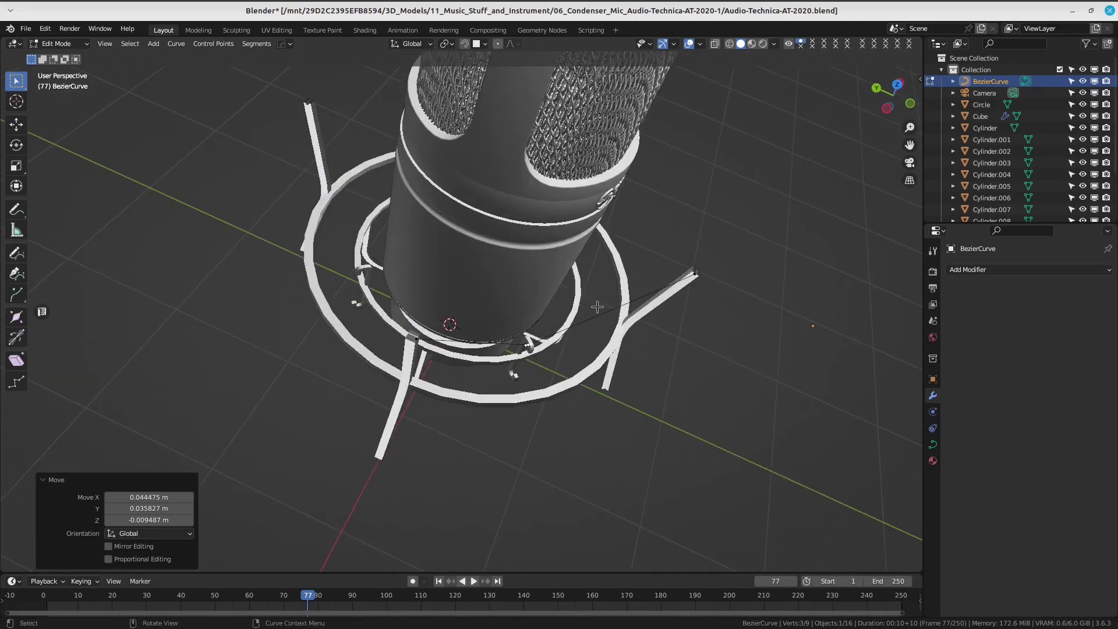
middle_drag(663, 361, 618, 329)
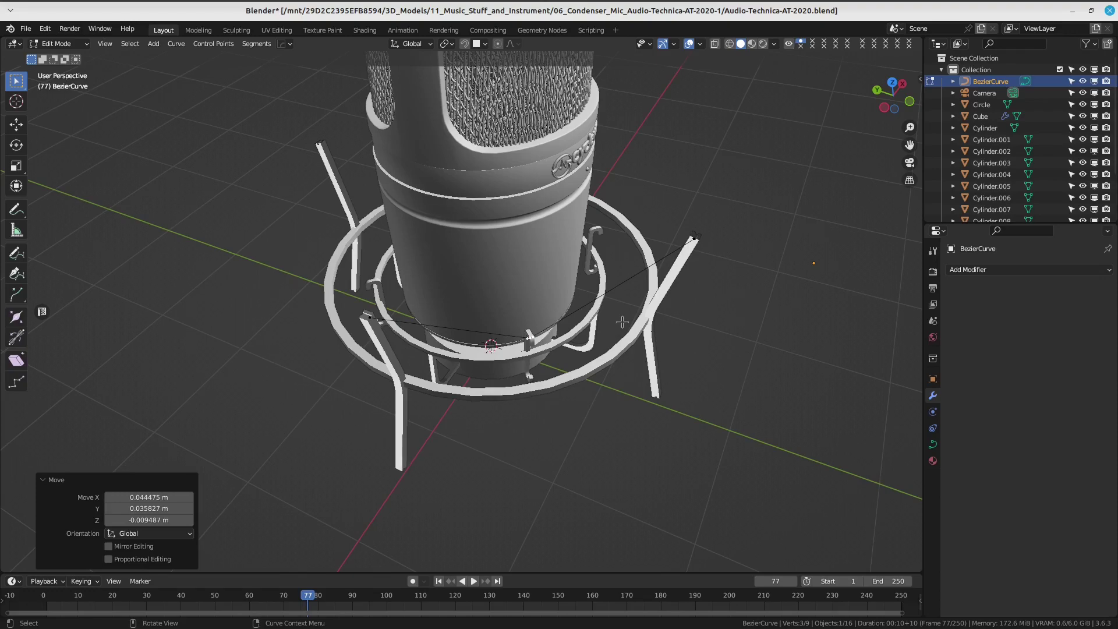
mouse_move(622, 322)
middle_down()
mouse_move(613, 362)
mouse_move(476, 296)
mouse_move(483, 268)
middle_up()
scroll(489, 262, up, 3)
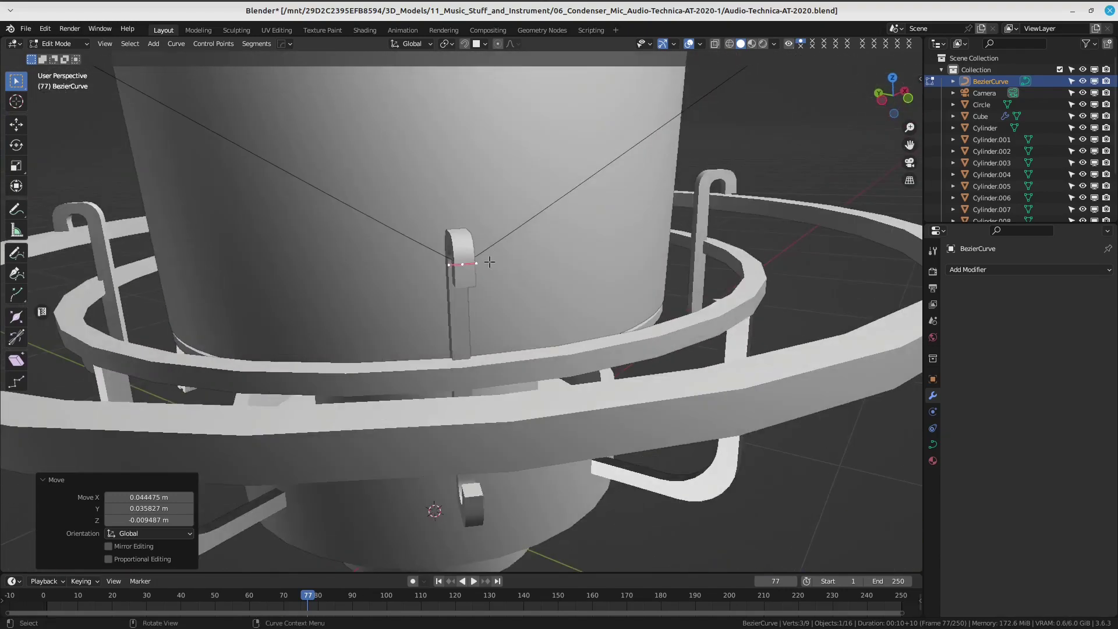
key(s)
click(598, 280)
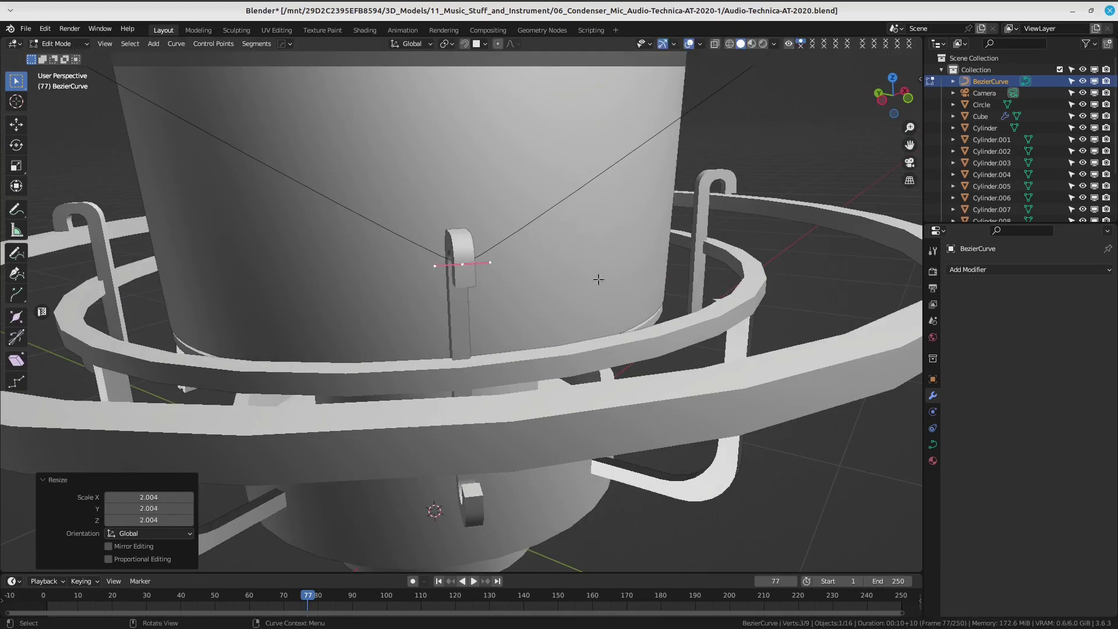
Reposition the curve's handle points to shape the V of the string.
scroll(598, 280, down, 5)
mouse_move(598, 280)
middle_down()
mouse_move(569, 283)
mouse_move(552, 309)
middle_up()
scroll(569, 283, up, 3)
key(g)
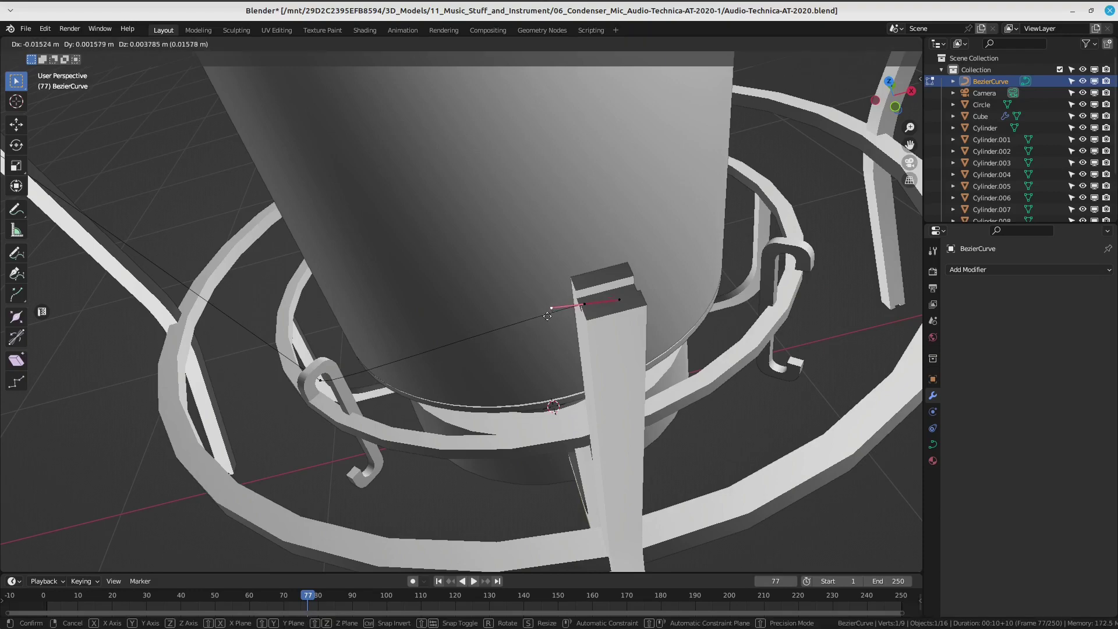
click(550, 316)
mouse_move(550, 316)
middle_down()
mouse_move(530, 316)
mouse_move(507, 254)
mouse_move(560, 261)
middle_up()
key(g)
click(597, 257)
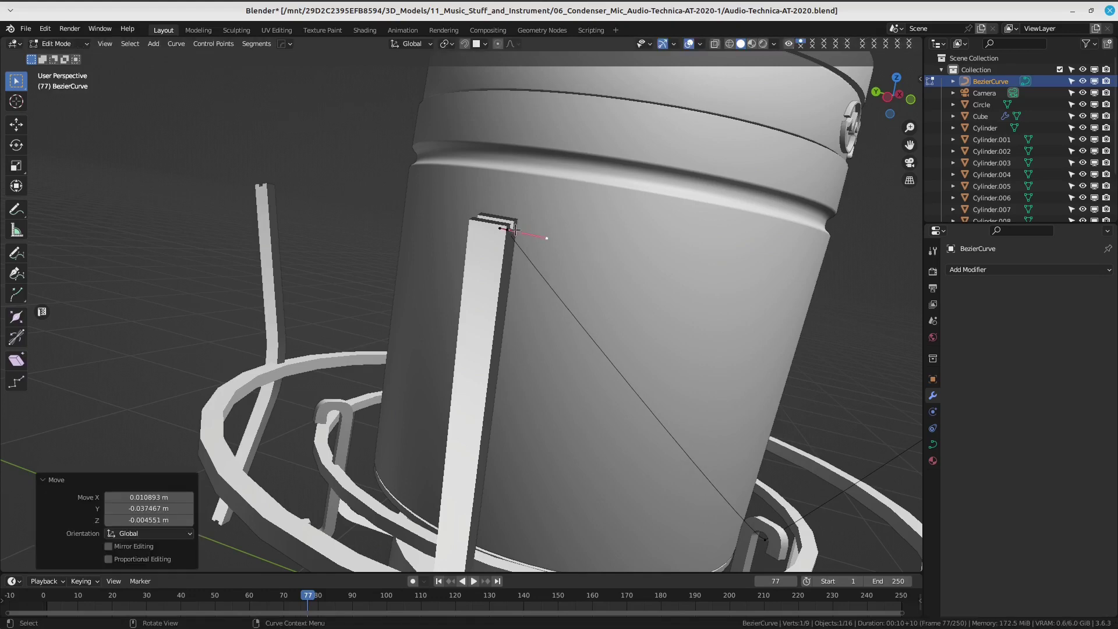
click(504, 229)
drag(509, 231, 523, 227)
middle_drag(523, 227, 483, 242)
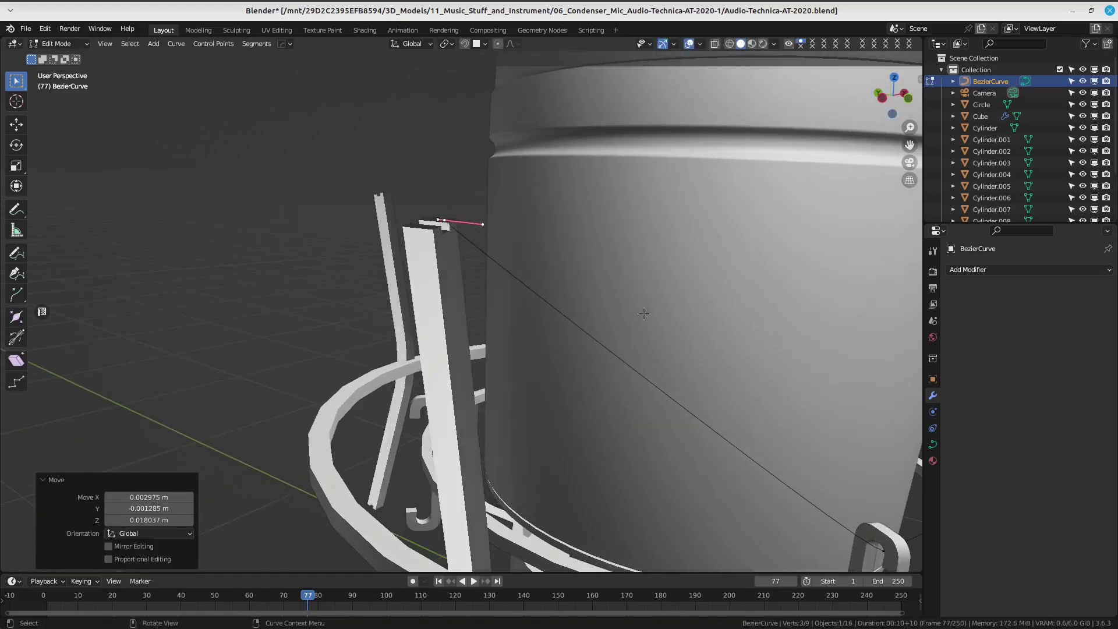
Move the curve end onto the shock-mount arm tip.
middle_drag(644, 314, 603, 232)
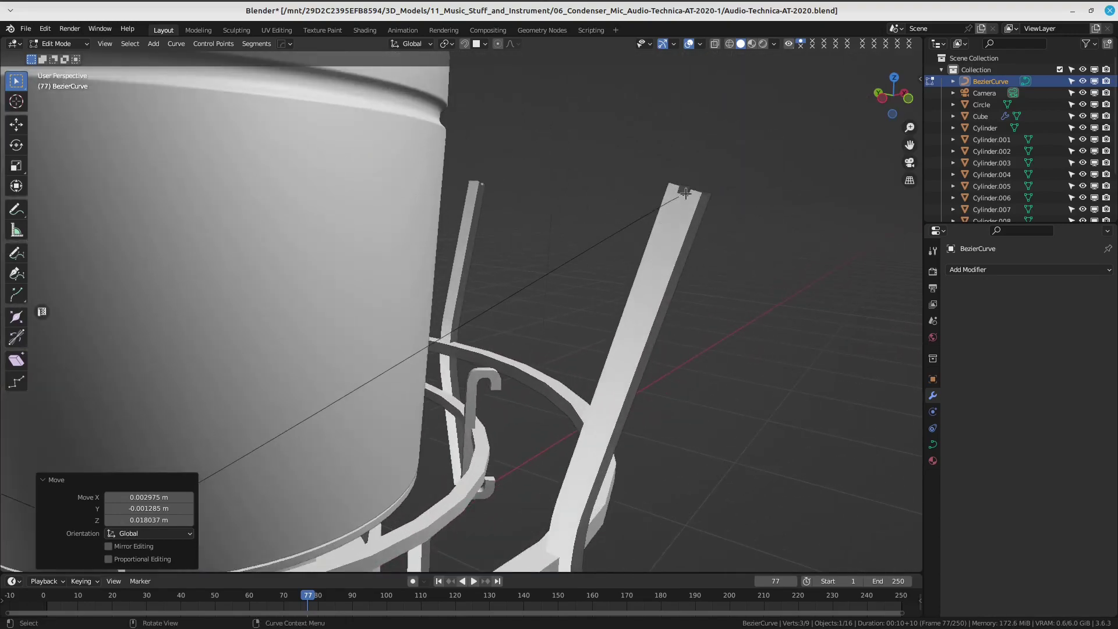
scroll(685, 194, down, 1)
drag(717, 212, 719, 206)
scroll(411, 330, down, 5)
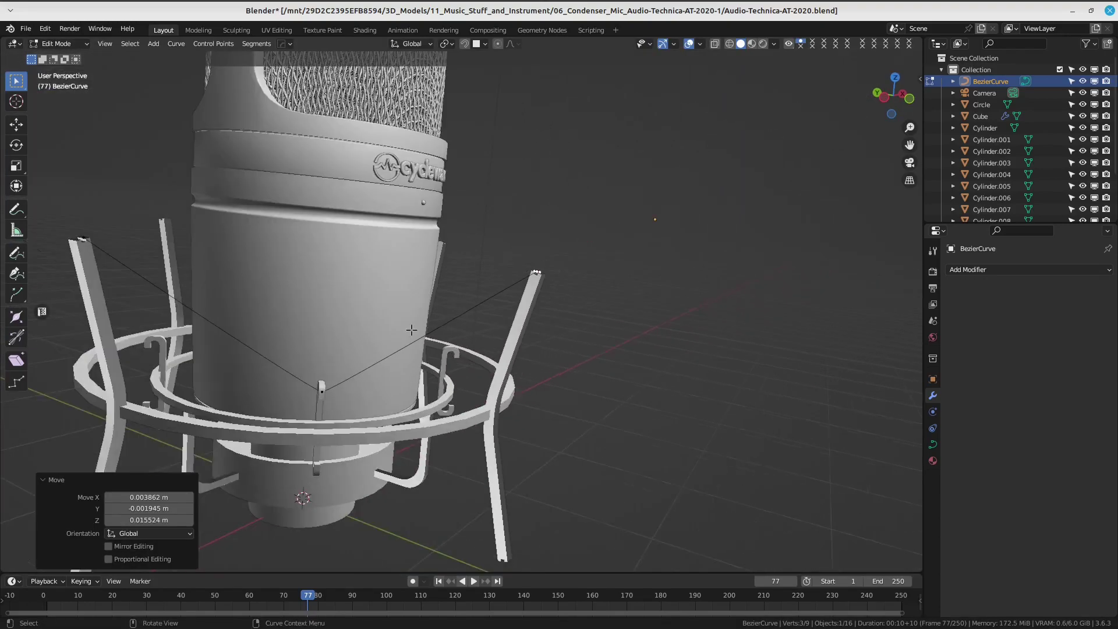
middle_drag(411, 330, 574, 219)
scroll(452, 225, up, 3)
mouse_move(452, 225)
middle_down()
mouse_move(507, 331)
mouse_move(410, 328)
mouse_move(565, 328)
mouse_move(509, 317)
middle_up()
scroll(506, 330, up, 1)
Resize and reposition the hook point's handles under the mic body.
click(496, 315)
key(s)
click(599, 330)
key(g)
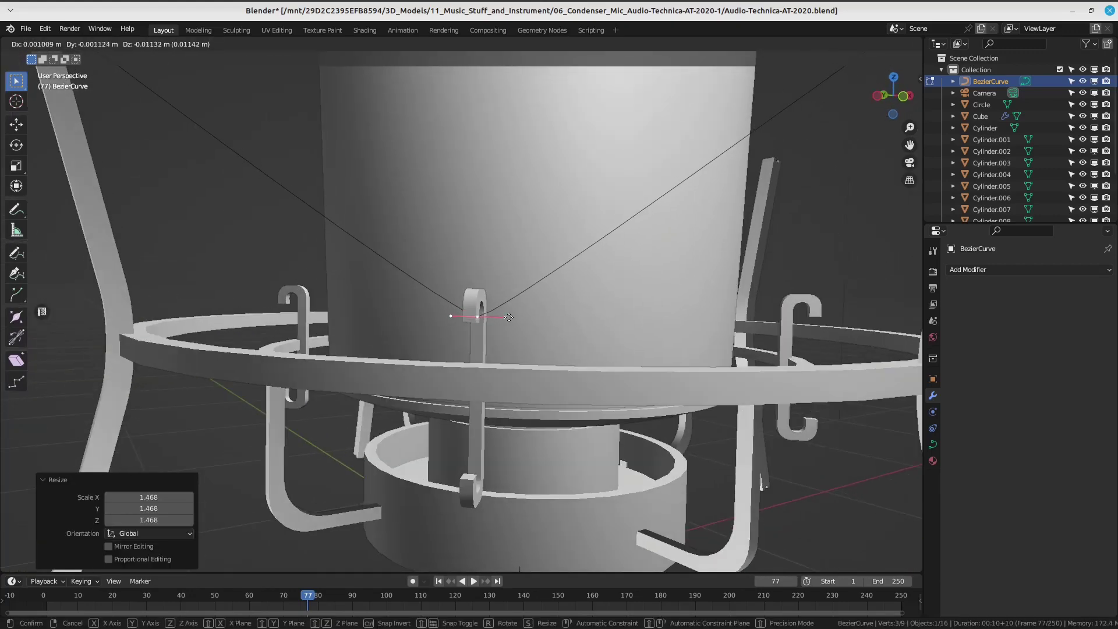
click(509, 317)
scroll(509, 317, down, 4)
middle_drag(462, 307, 447, 319)
scroll(447, 319, down, 2)
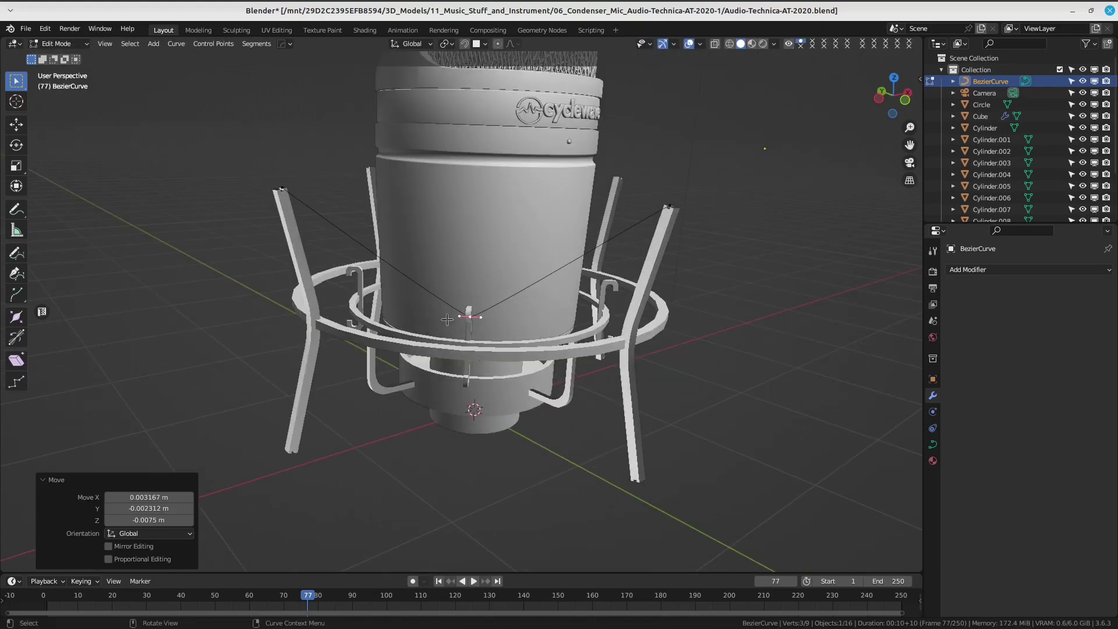
Give the curve a 0.016 m bevel depth and 0 m extrude, then box-select all its points.
click(934, 445)
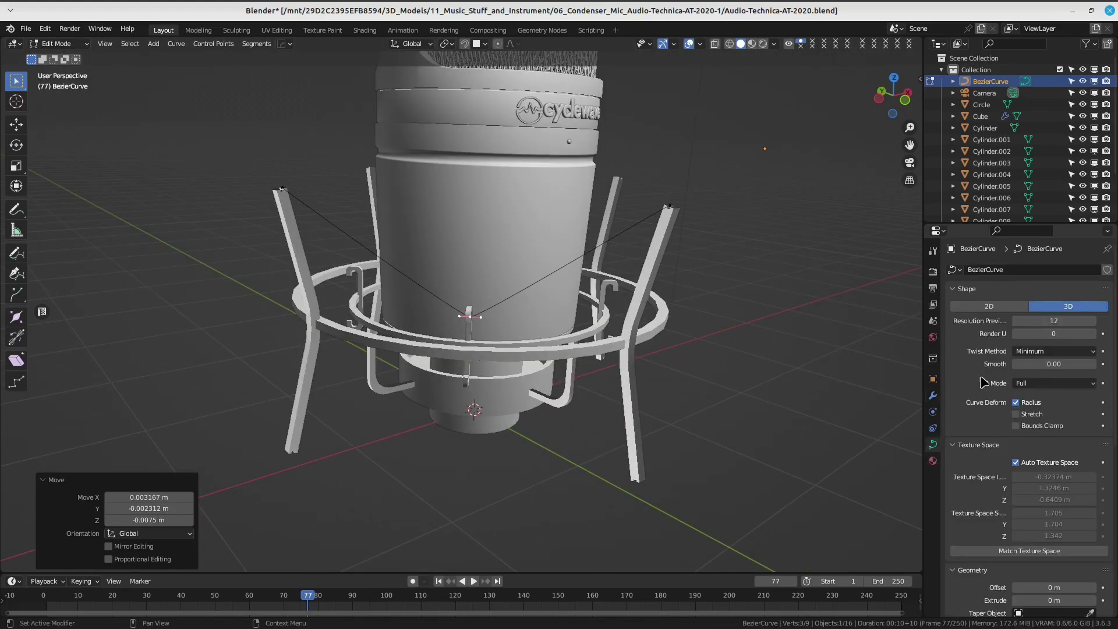
scroll(989, 383, down, 3)
scroll(993, 382, down, 3)
scroll(997, 381, down, 2)
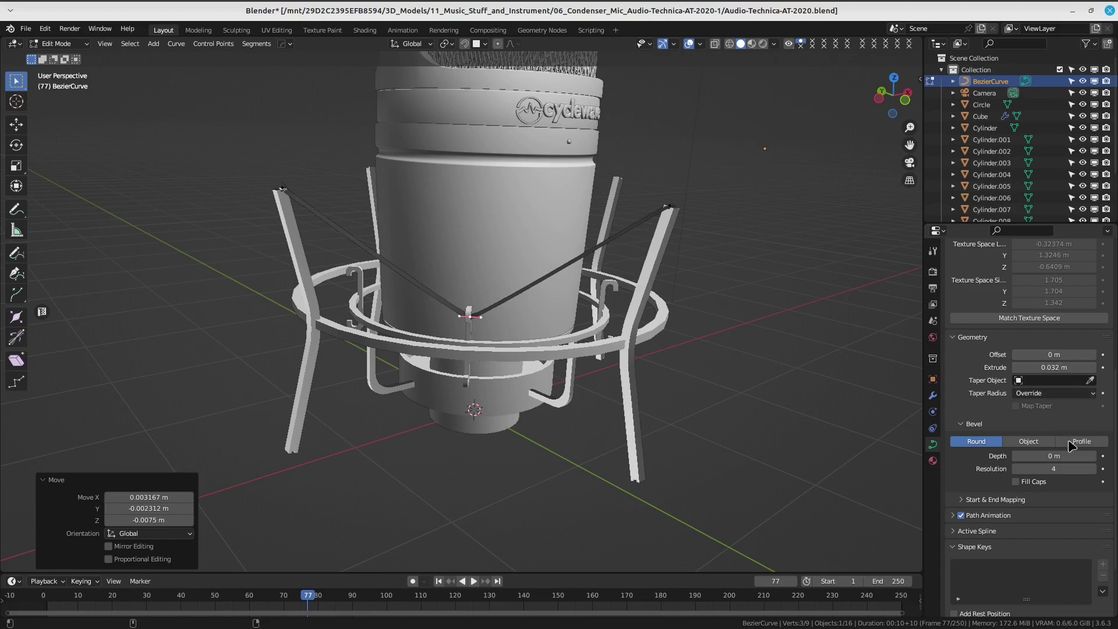
drag(1057, 458, 1066, 457)
mouse_move(524, 326)
middle_down()
mouse_move(562, 333)
mouse_move(700, 435)
middle_up()
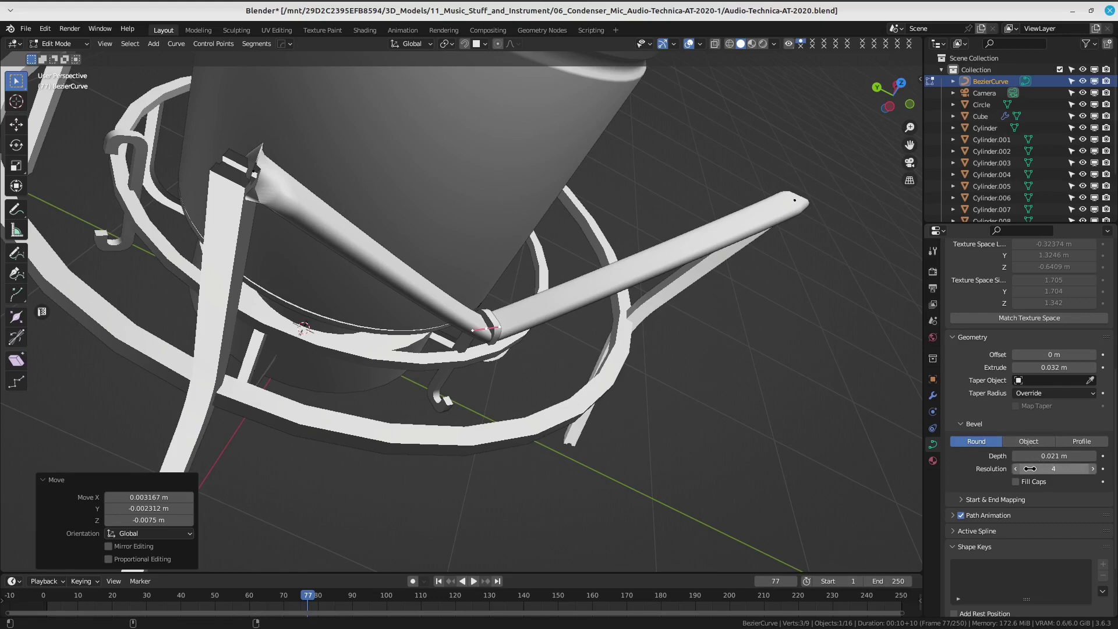
drag(1053, 458, 1045, 457)
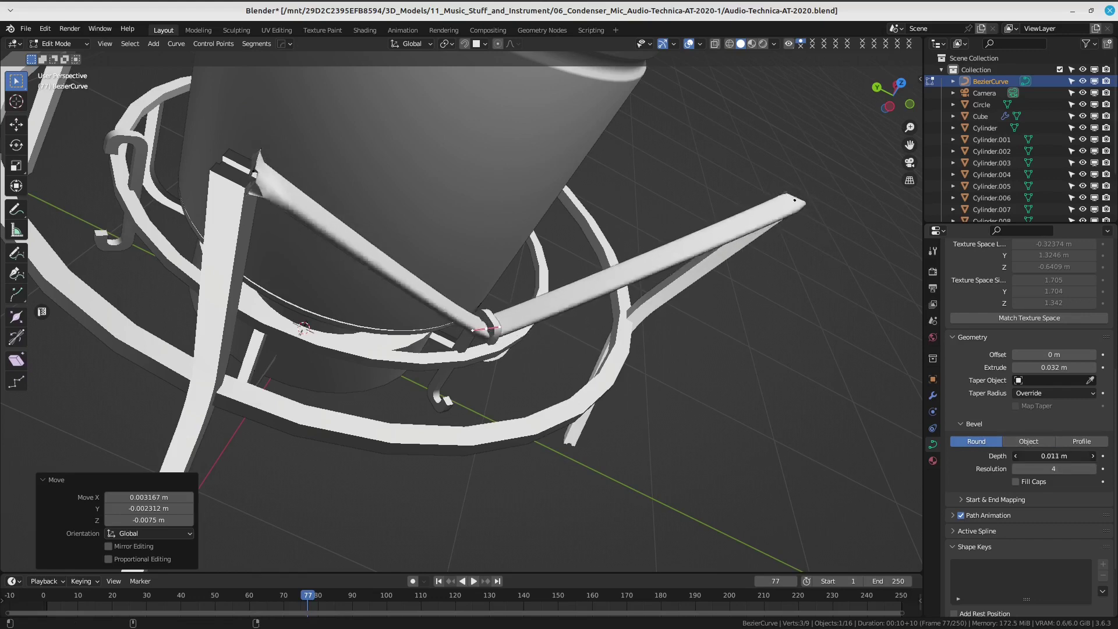
drag(1047, 367, 1025, 367)
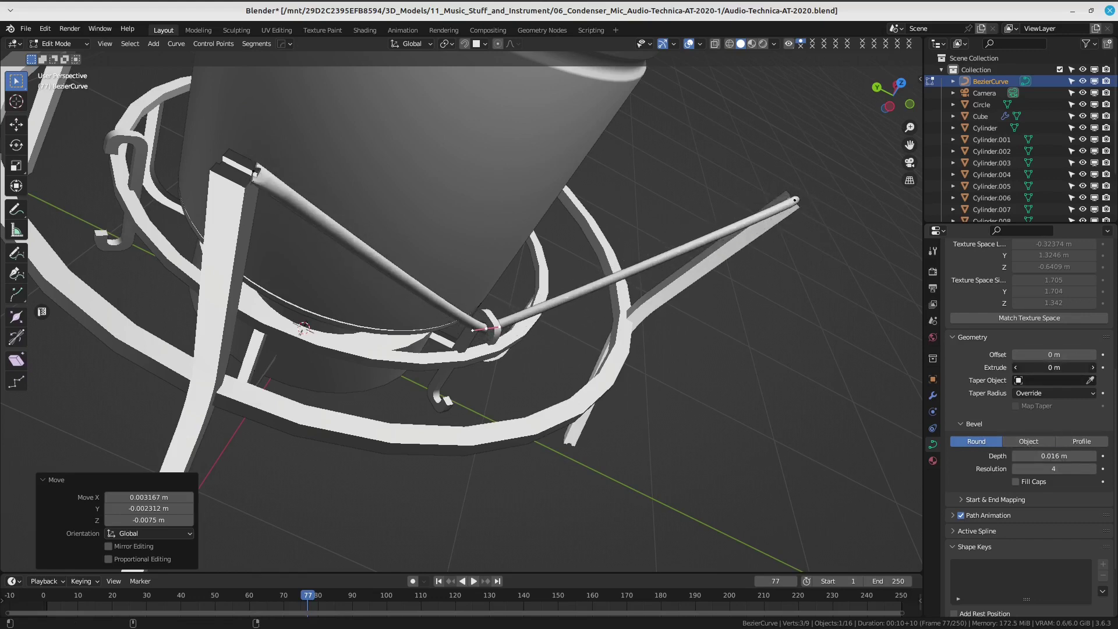
mouse_move(712, 378)
middle_down()
mouse_move(460, 358)
mouse_move(507, 292)
mouse_move(303, 152)
middle_up()
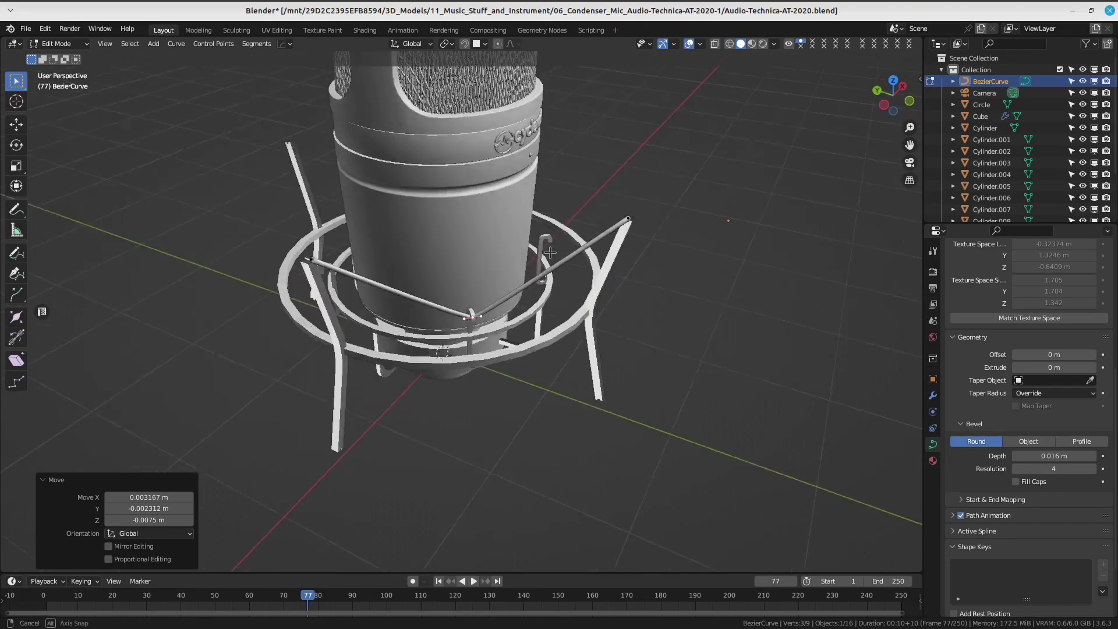
drag(281, 130, 645, 350)
mouse_move(645, 349)
middle_down()
mouse_move(514, 378)
mouse_move(336, 390)
middle_up()
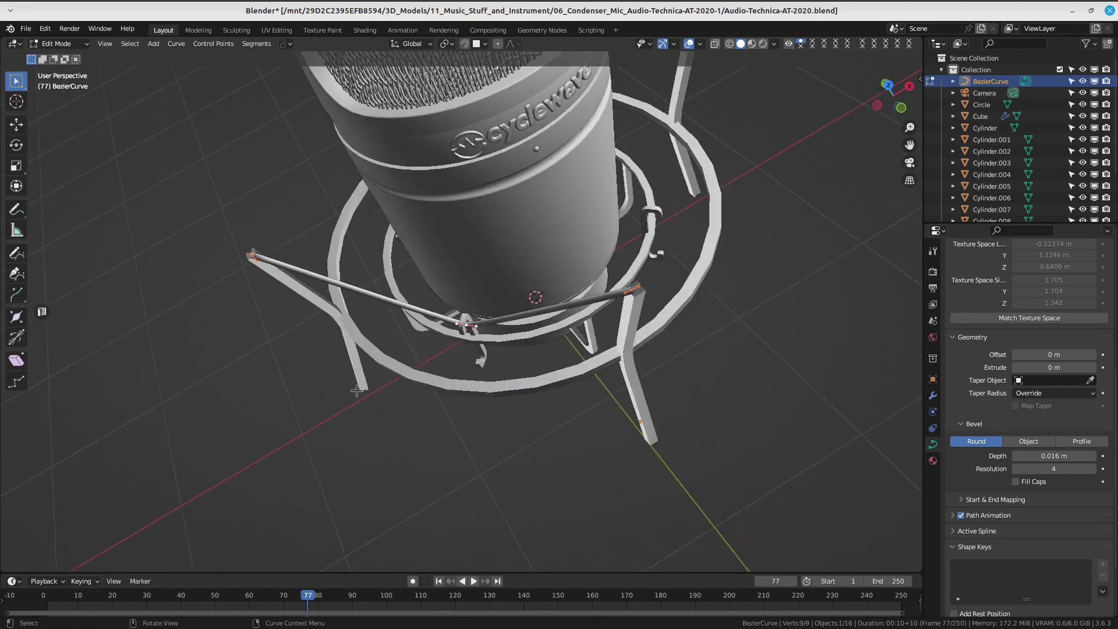
In top view, duplicate the cable curve in place.
key(KP_7)
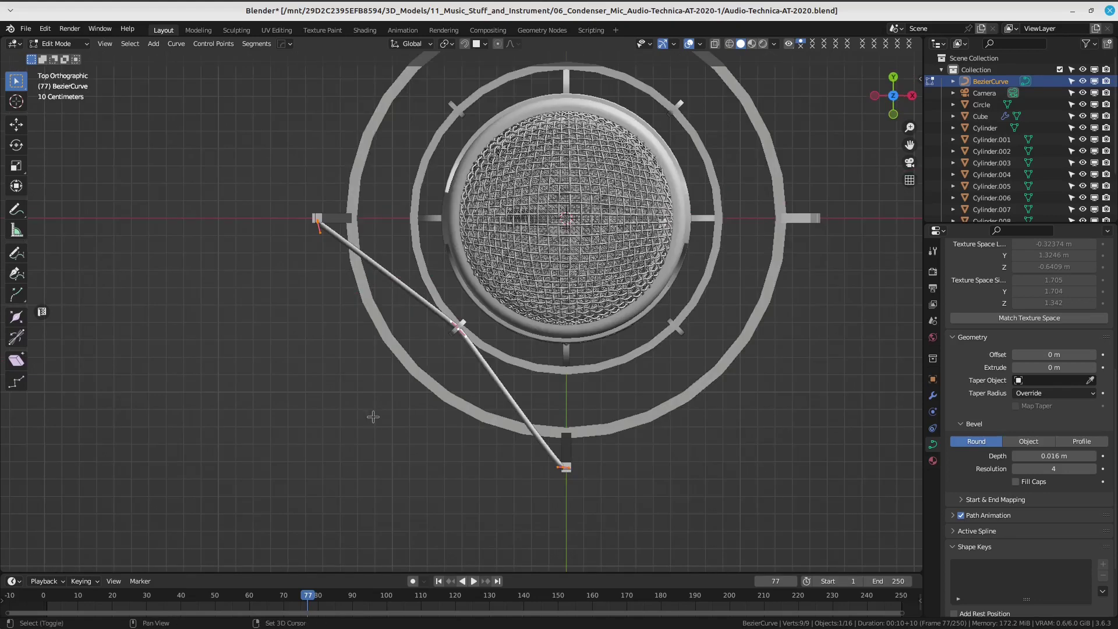
shift+middle_drag(373, 417, 408, 391)
key(shift+d)
right_click(355, 302)
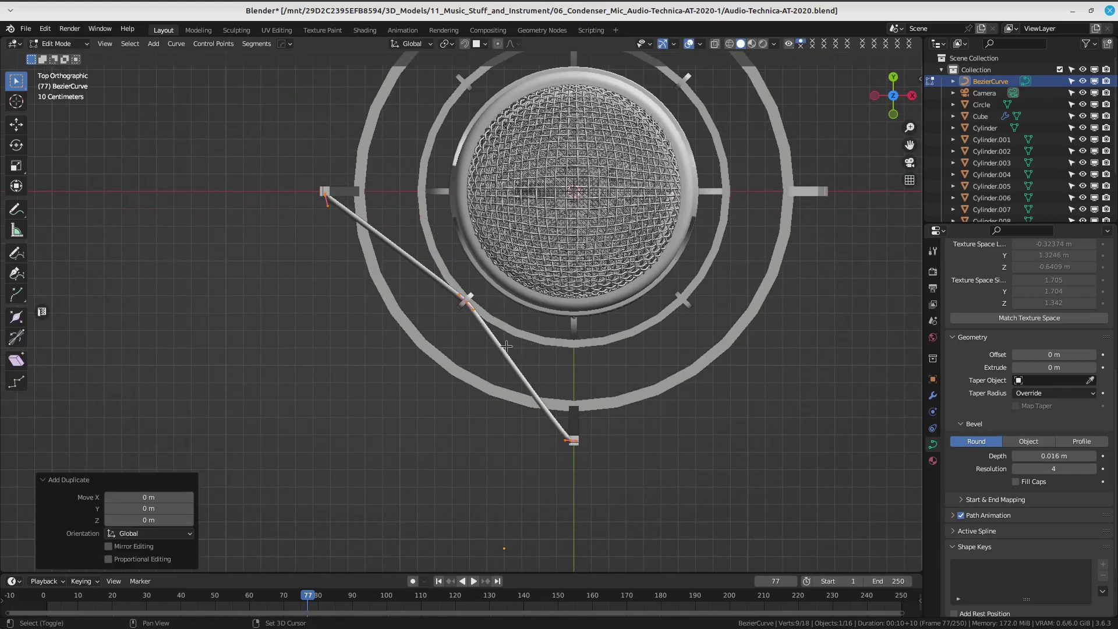
scroll(501, 343, down, 6)
shift+middle_drag(500, 343, 624, 542)
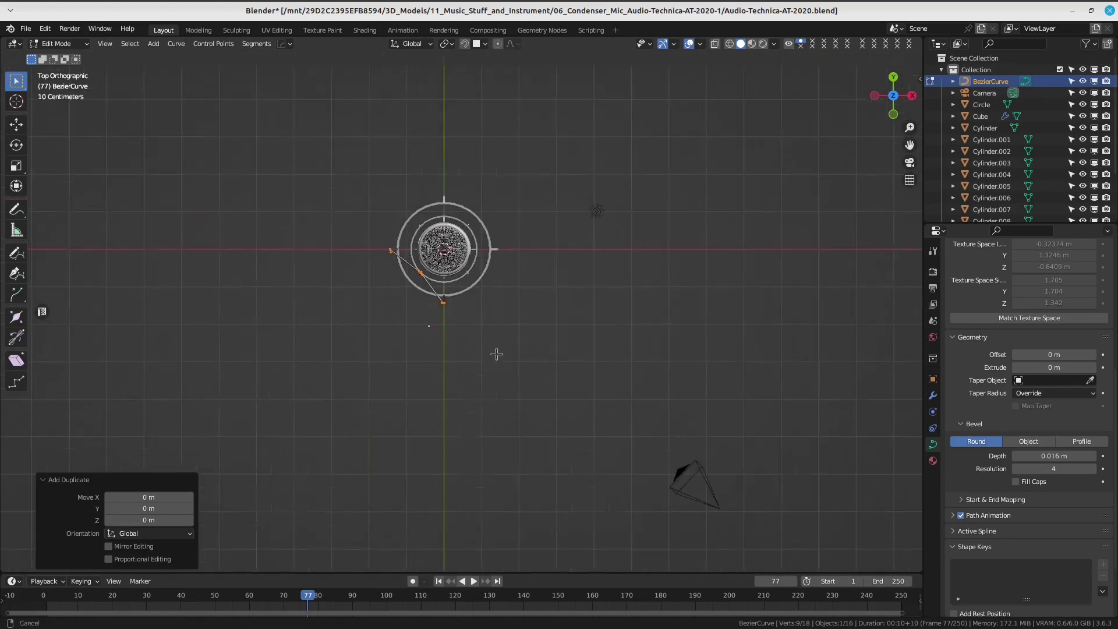
scroll(501, 343, up, 2)
scroll(878, 189, up, 2)
scroll(878, 189, up, 3)
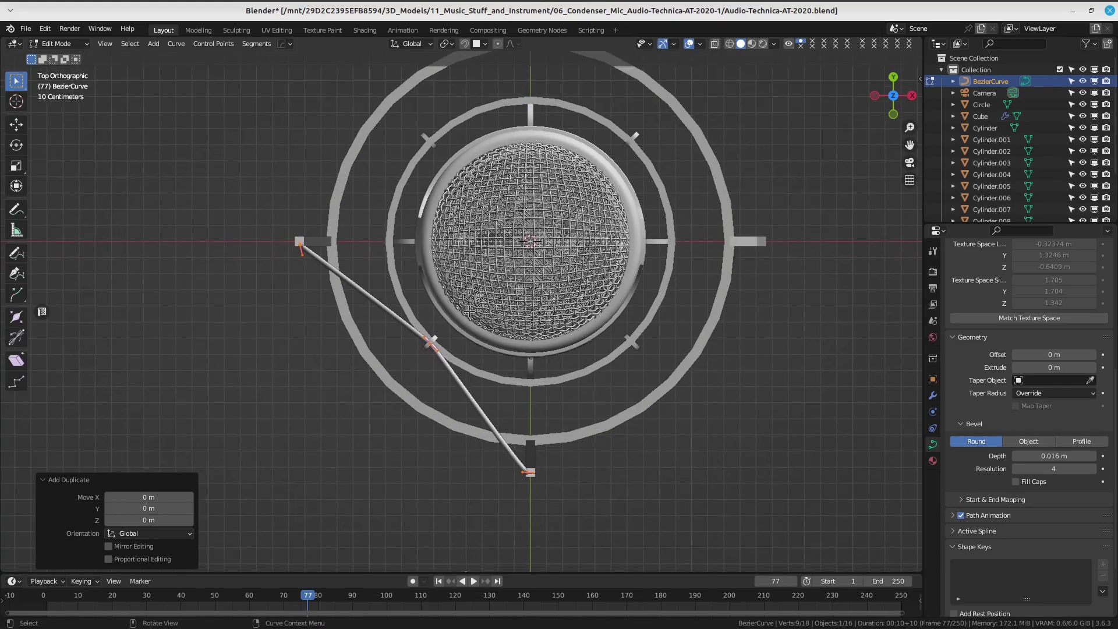
Set the transform pivot point to 3D Cursor at the mic centre.
key(shift+s)
click(447, 44)
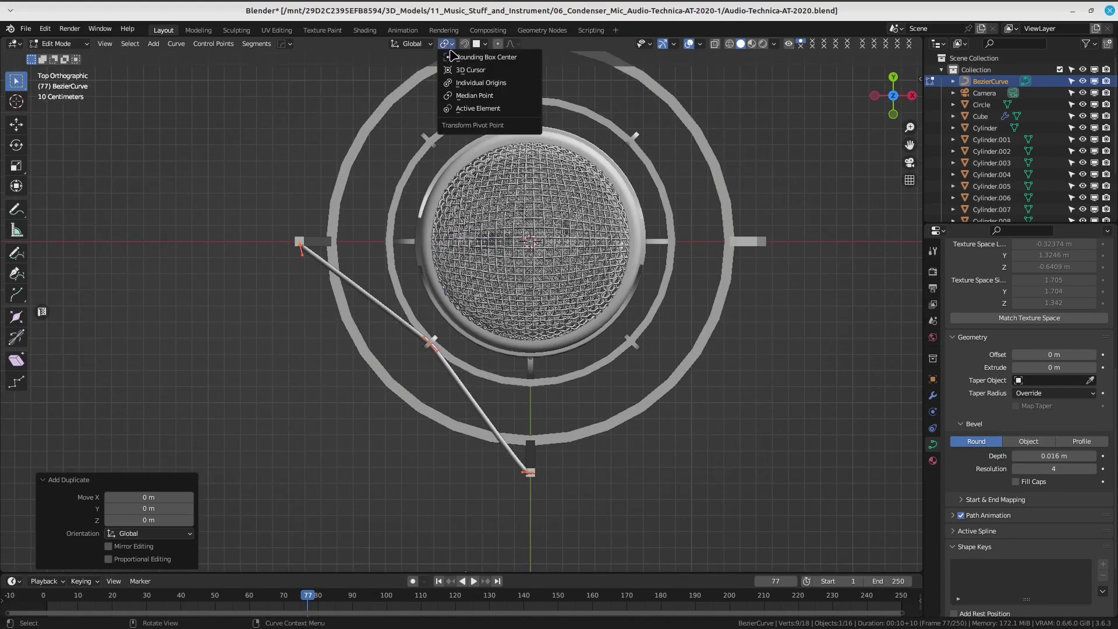
click(468, 74)
shift+middle_drag(469, 287, 451, 309)
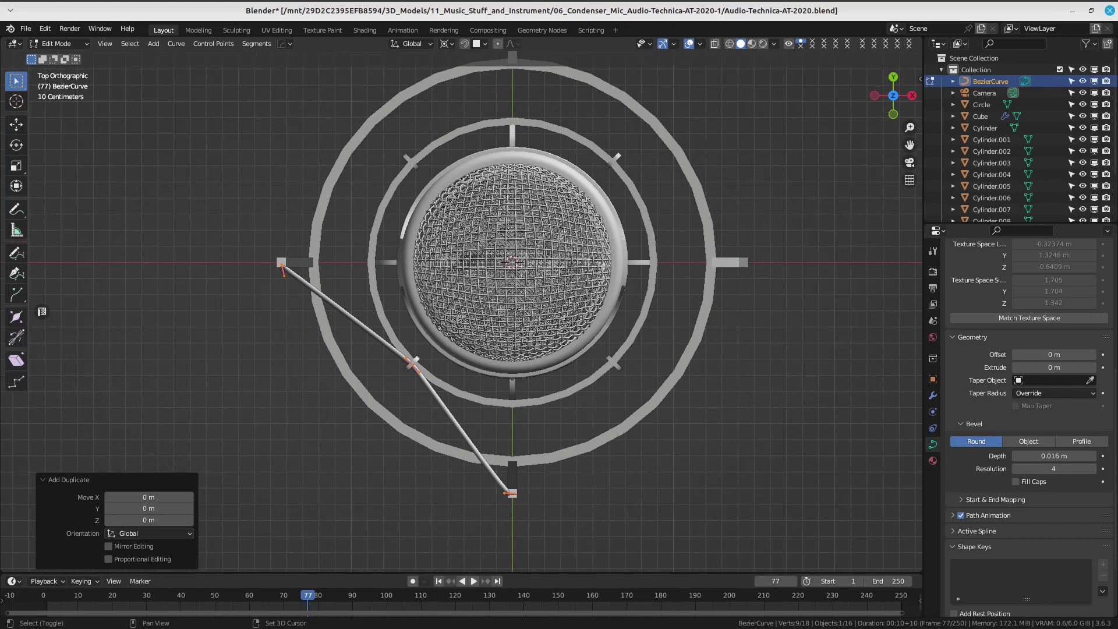
key(g)
key(Escape)
shift+middle_drag(634, 228, 594, 230)
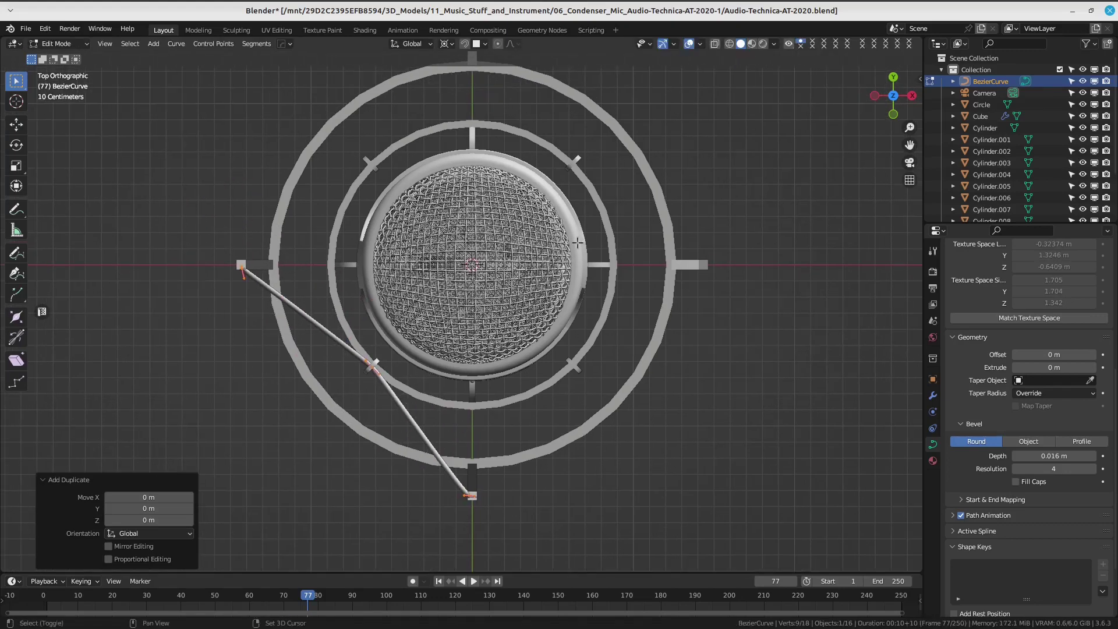
key(r)
key(Escape)
Turn on Increment snapping and rotate the copied cable 90° around the mic.
click(478, 46)
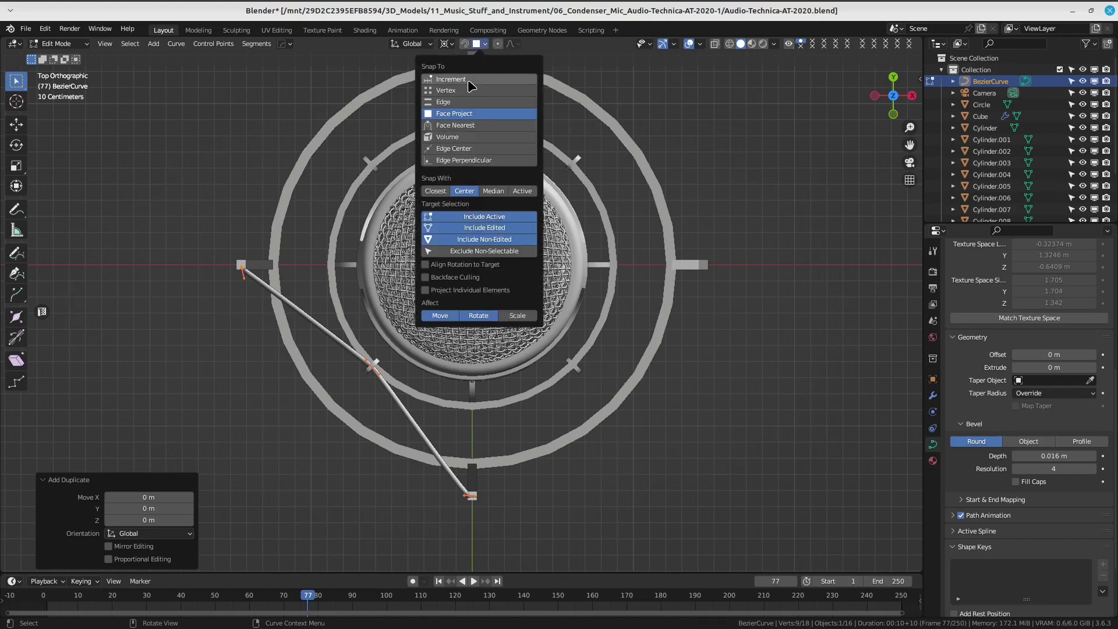
click(470, 82)
shift+middle_drag(572, 315, 558, 341)
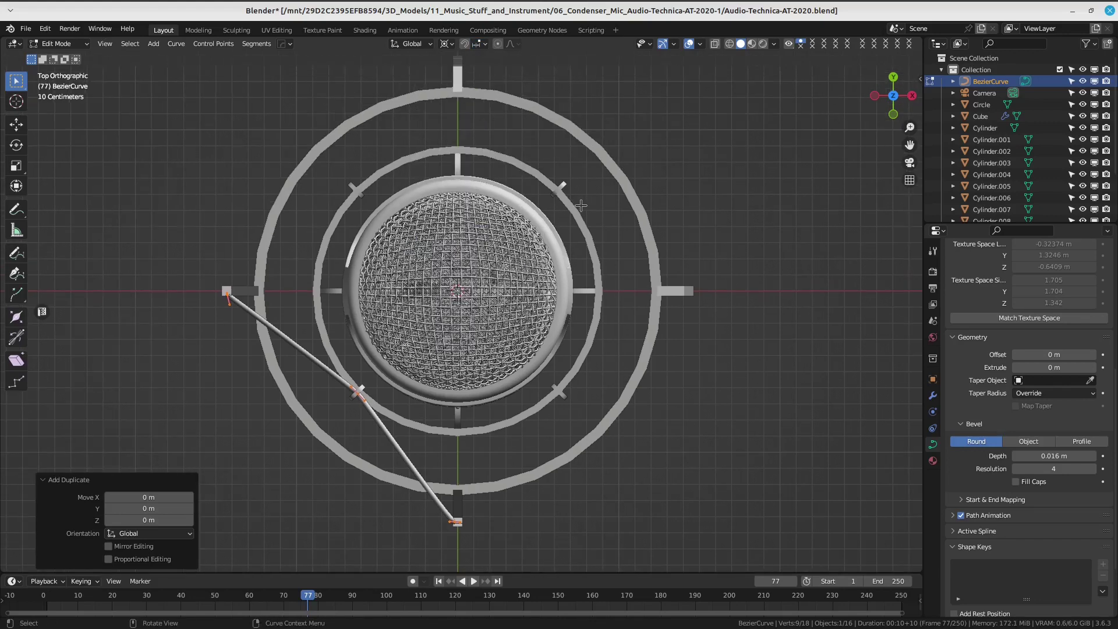
key(r)
key(Escape)
mouse_move(516, 205)
shift+middle_down()
mouse_move(526, 214)
mouse_move(489, 194)
shift+middle_up()
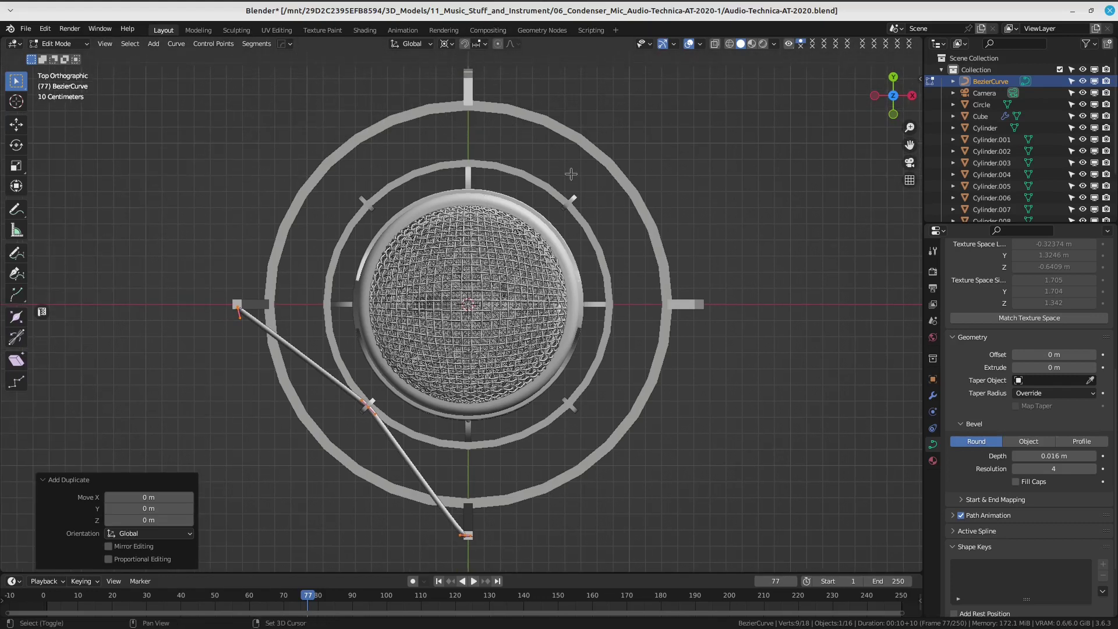
key(r)
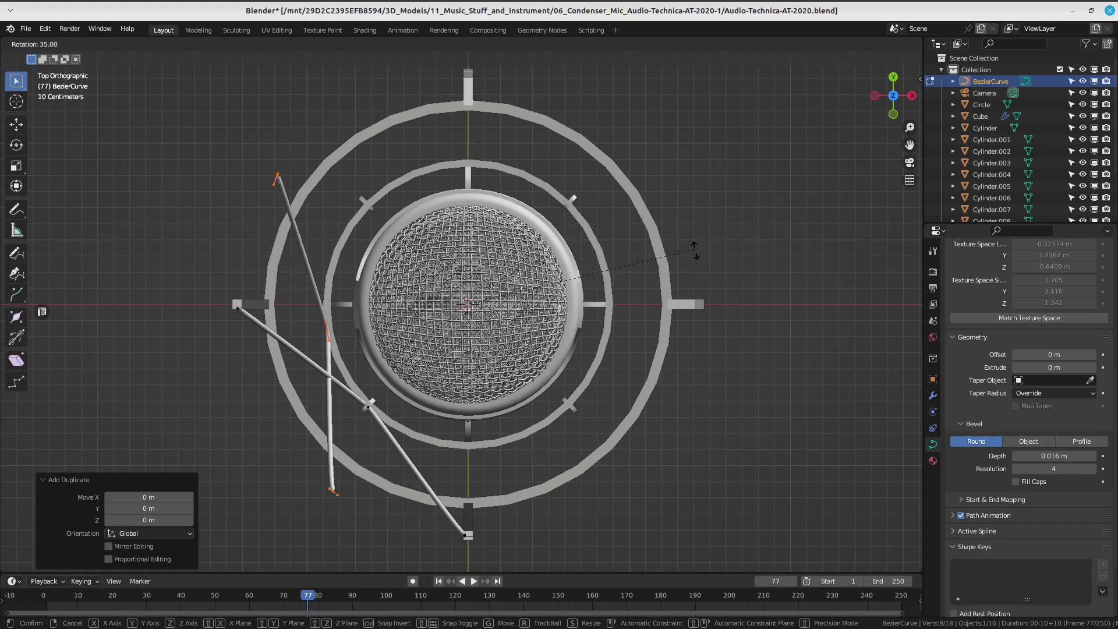
click(664, 494)
scroll(664, 494, down, 1)
shift+middle_drag(664, 494, 597, 543)
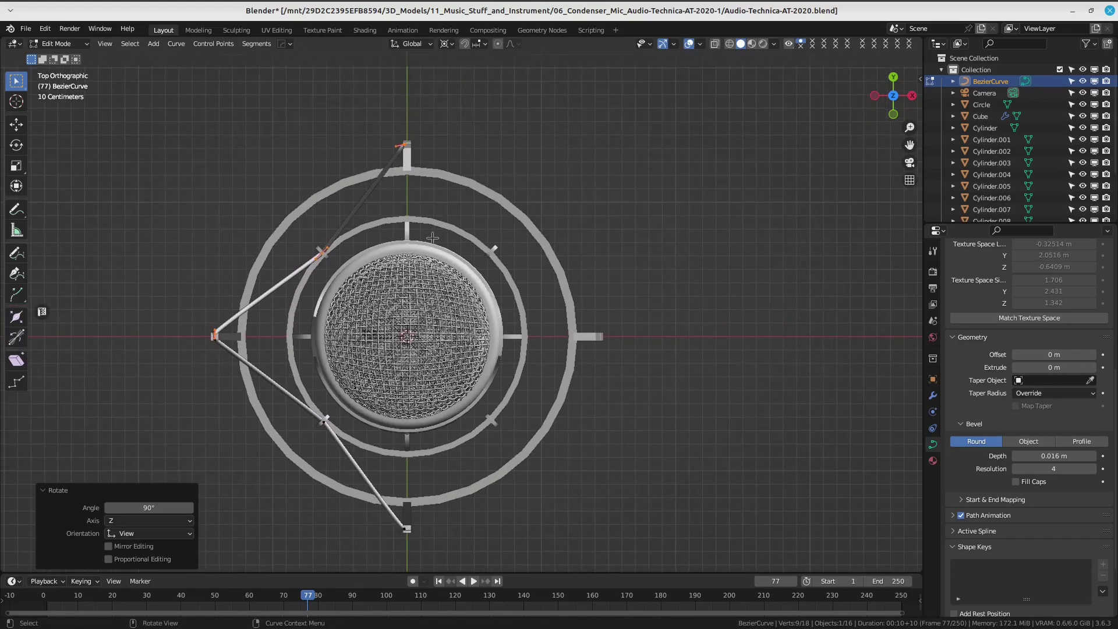
Make two more cable copies, each rotated another 90°, completing the four-cable diamond.
key(shift+d)
right_click(438, 220)
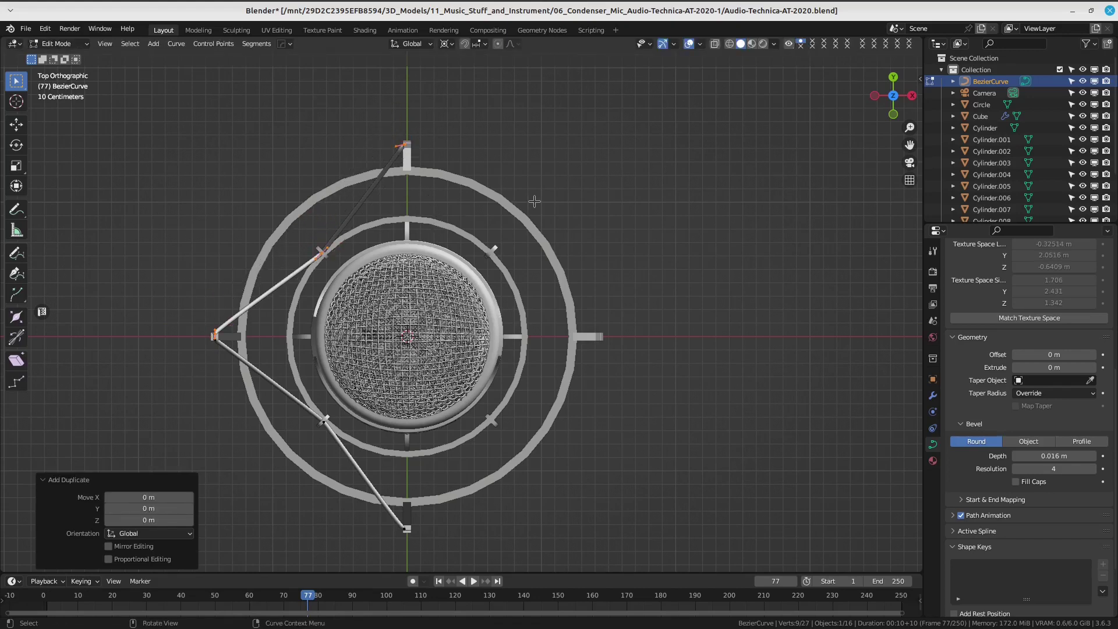
key(r)
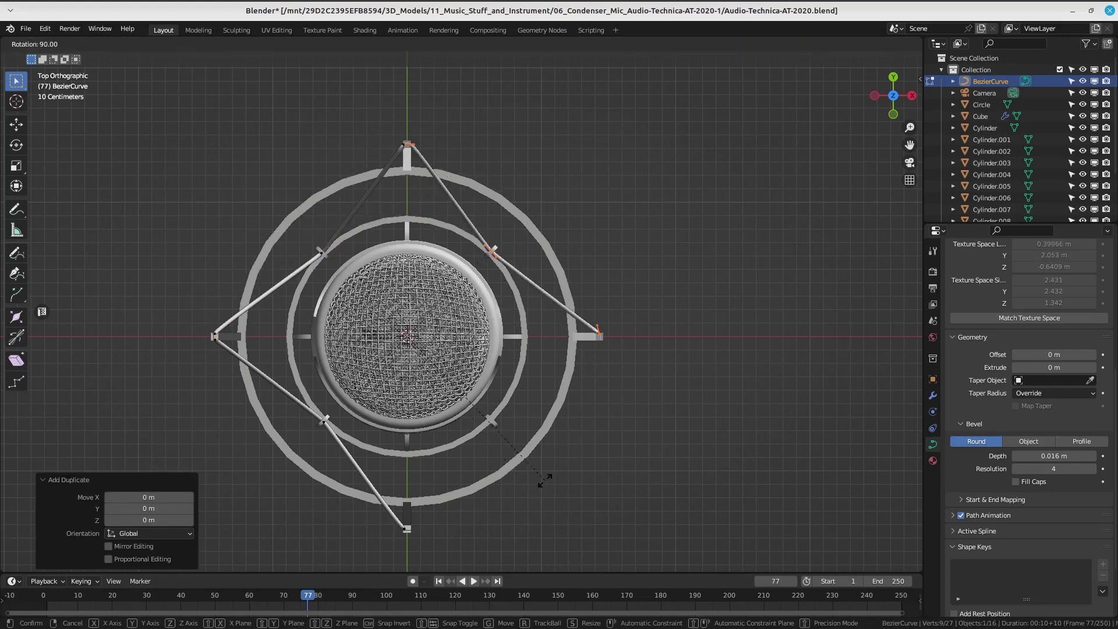
click(545, 478)
shift+middle_drag(536, 399, 572, 345)
key(shift+d)
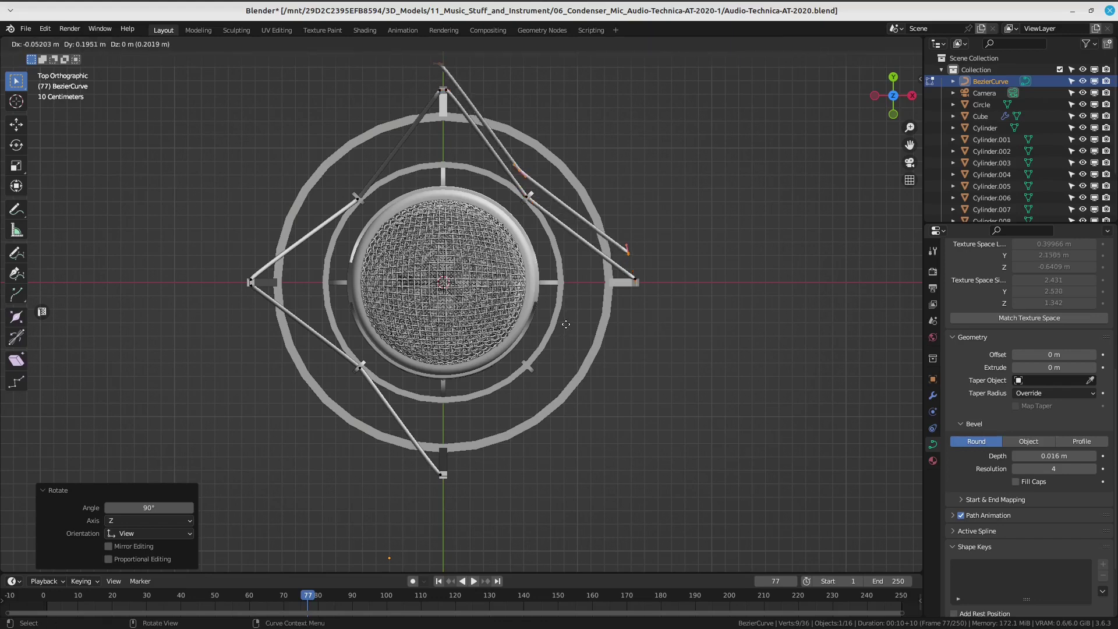
right_click(572, 349)
key(r)
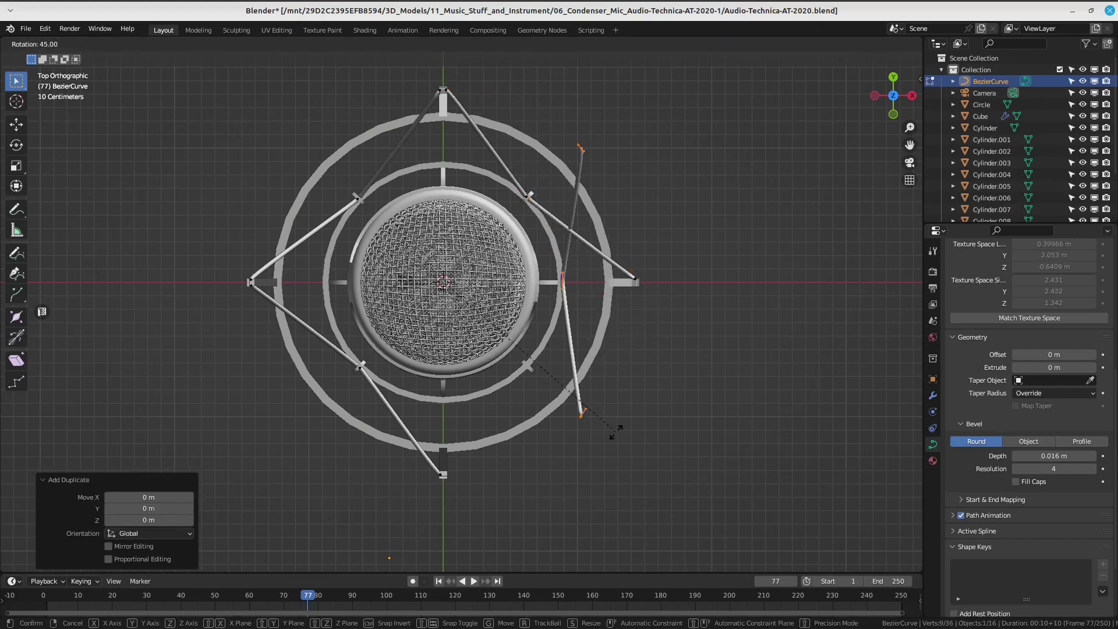
click(448, 79)
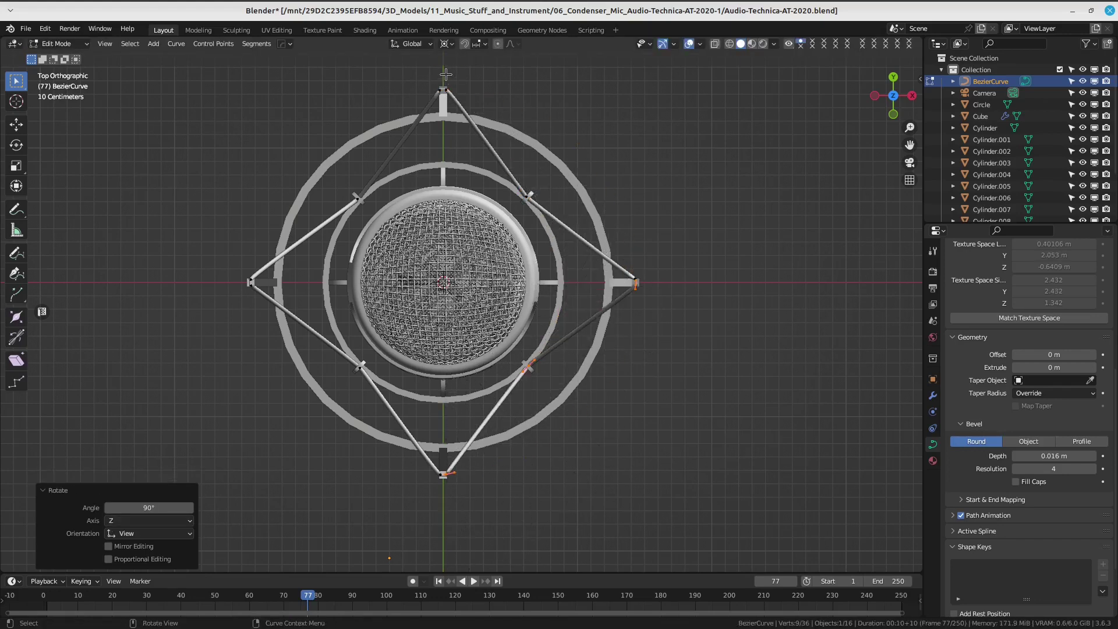
middle_drag(448, 79, 454, 53)
scroll(510, 283, up, 3)
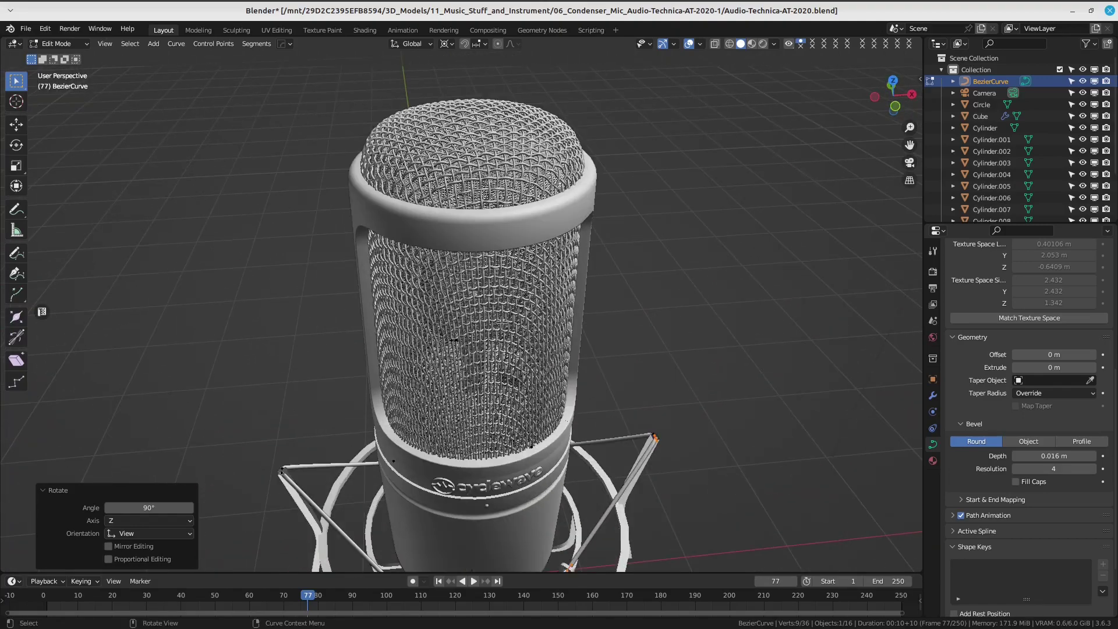
scroll(510, 283, down, 5)
scroll(511, 283, up, 2)
scroll(511, 283, up, 5)
mouse_move(510, 283)
middle_down()
mouse_move(454, 361)
mouse_move(474, 390)
mouse_move(515, 363)
middle_up()
click(455, 362)
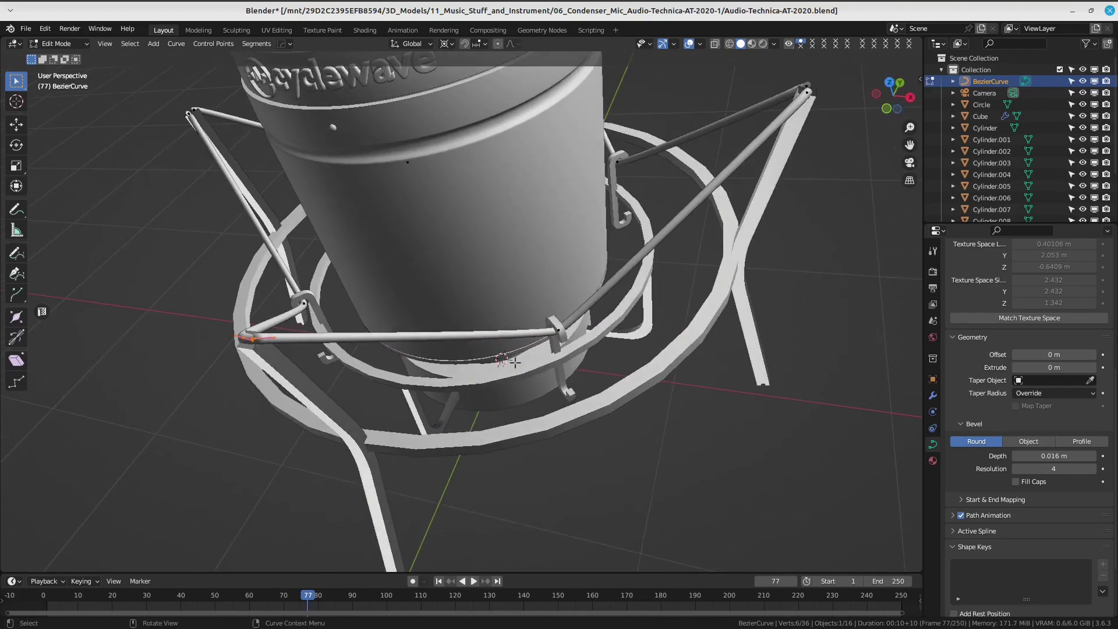
shift+click(604, 395)
key(f)
scroll(600, 384, up, 2)
scroll(597, 373, up, 2)
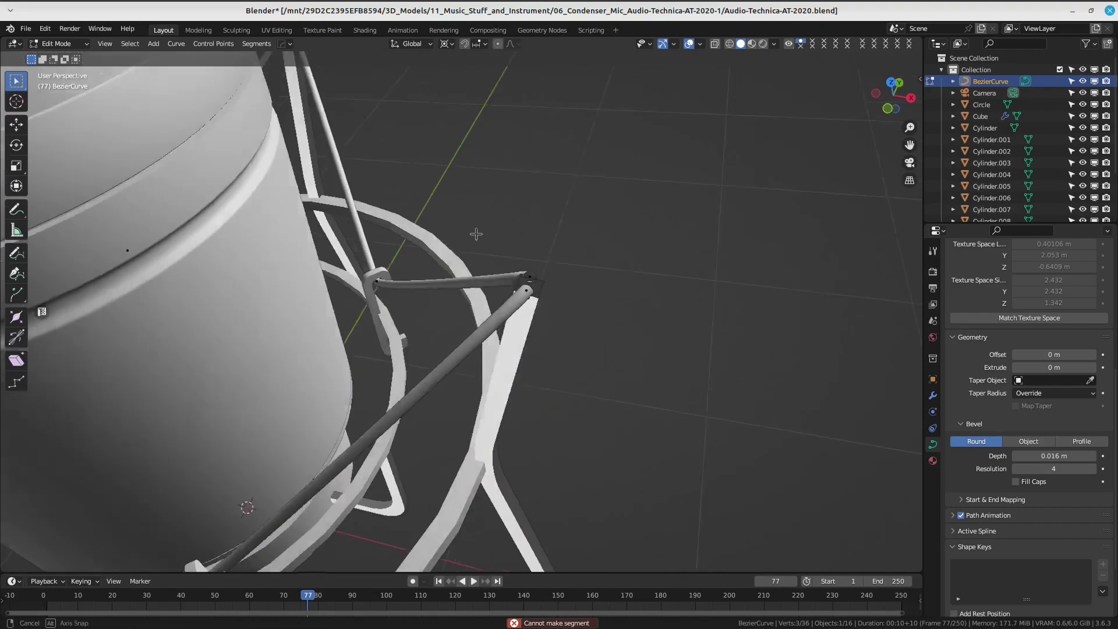
scroll(591, 360, up, 2)
scroll(368, 342, down, 5)
middle_drag(367, 342, 334, 270)
drag(335, 270, 394, 340)
middle_drag(394, 340, 382, 312)
scroll(395, 419, up, 3)
scroll(449, 412, up, 5)
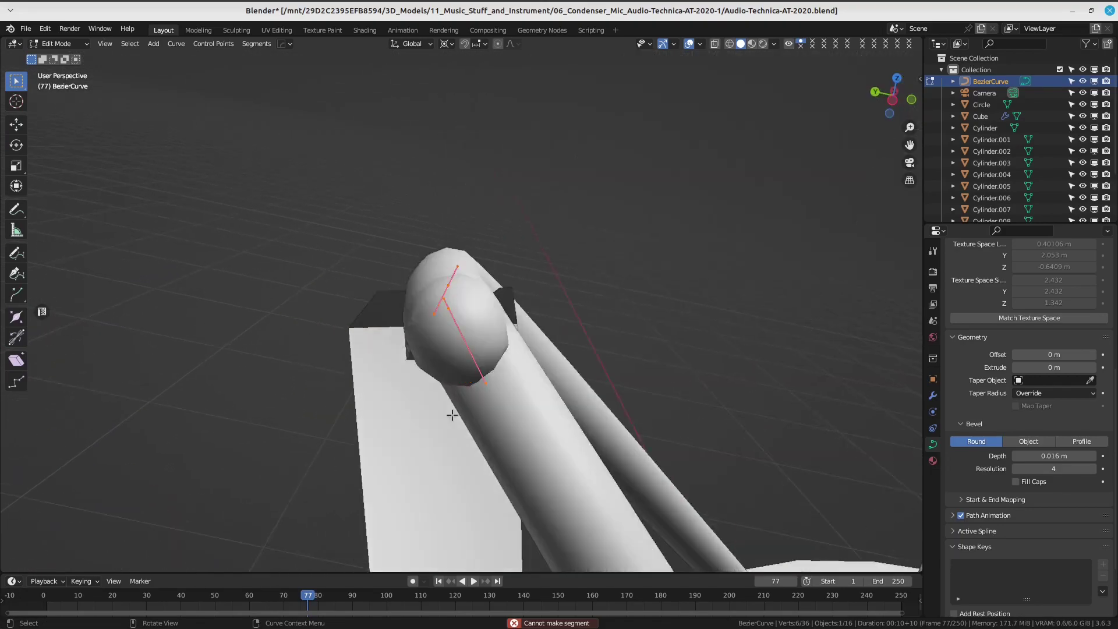
mouse_move(449, 412)
middle_down()
mouse_move(525, 349)
mouse_move(560, 298)
mouse_move(396, 309)
middle_up()
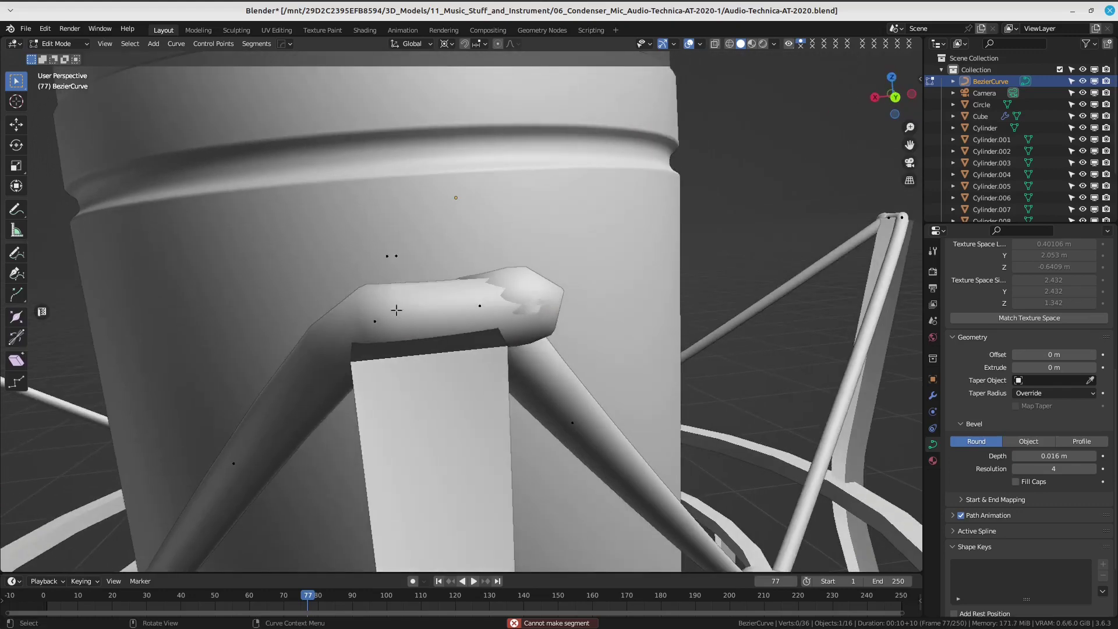
key(r)
Set the pivot to Median Point, then flip and shorten the bend's joint handle.
scroll(510, 274, down, 2)
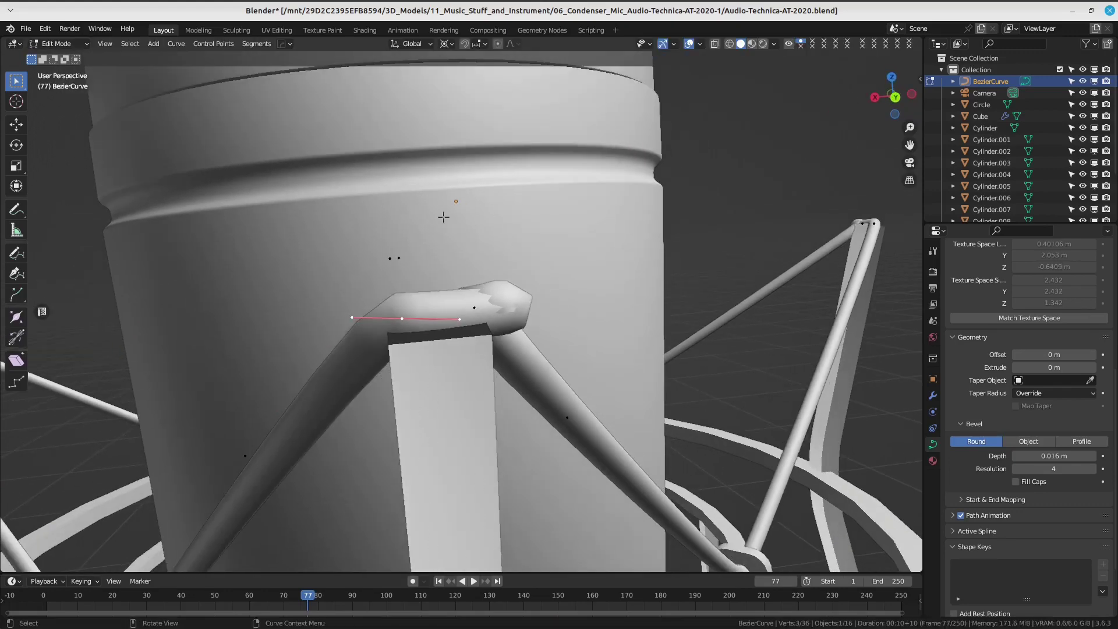
click(445, 44)
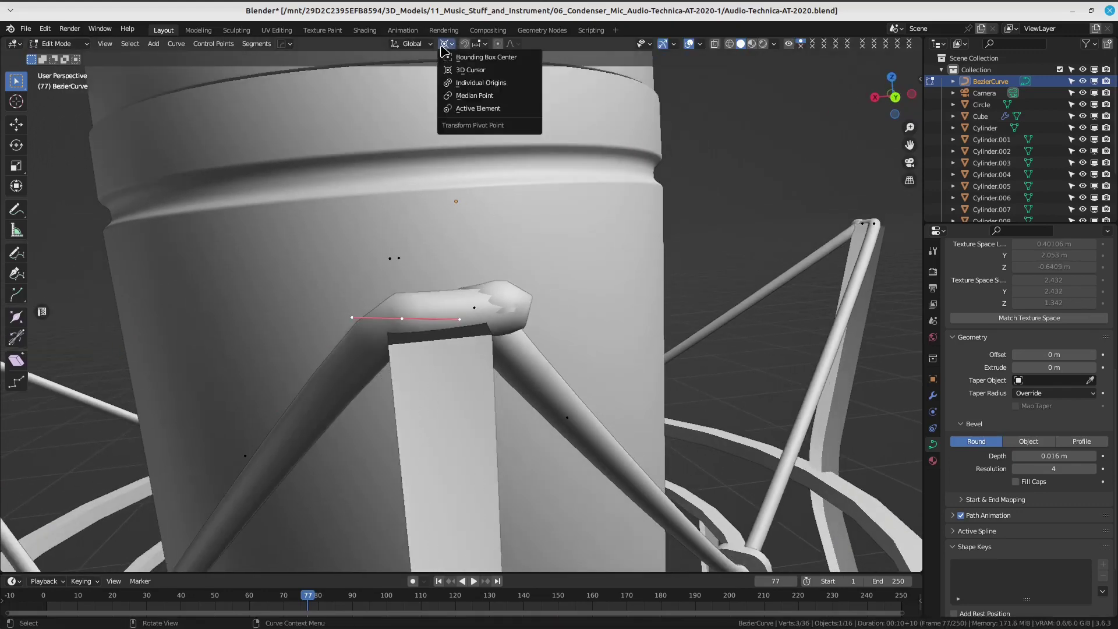
click(474, 95)
key(s)
key(Escape)
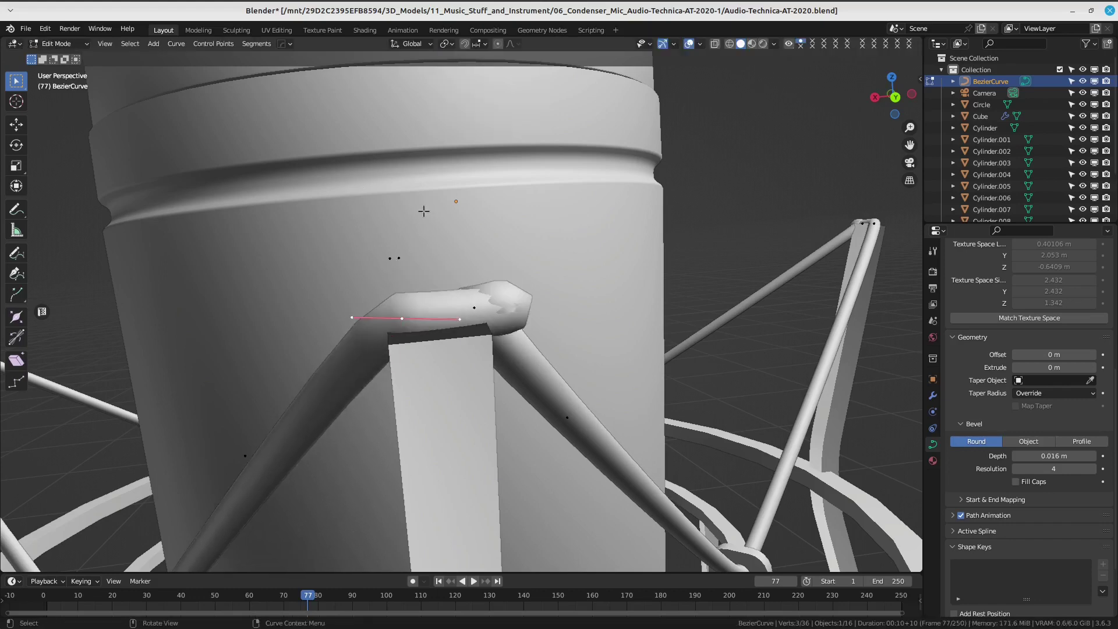
key(r)
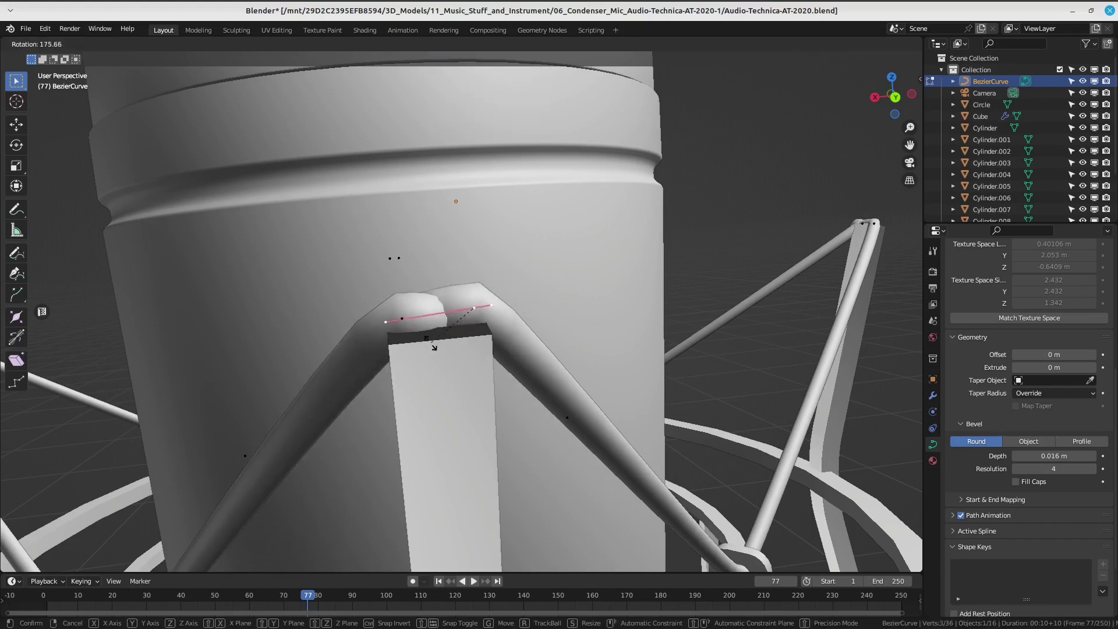
click(576, 367)
key(s)
click(473, 333)
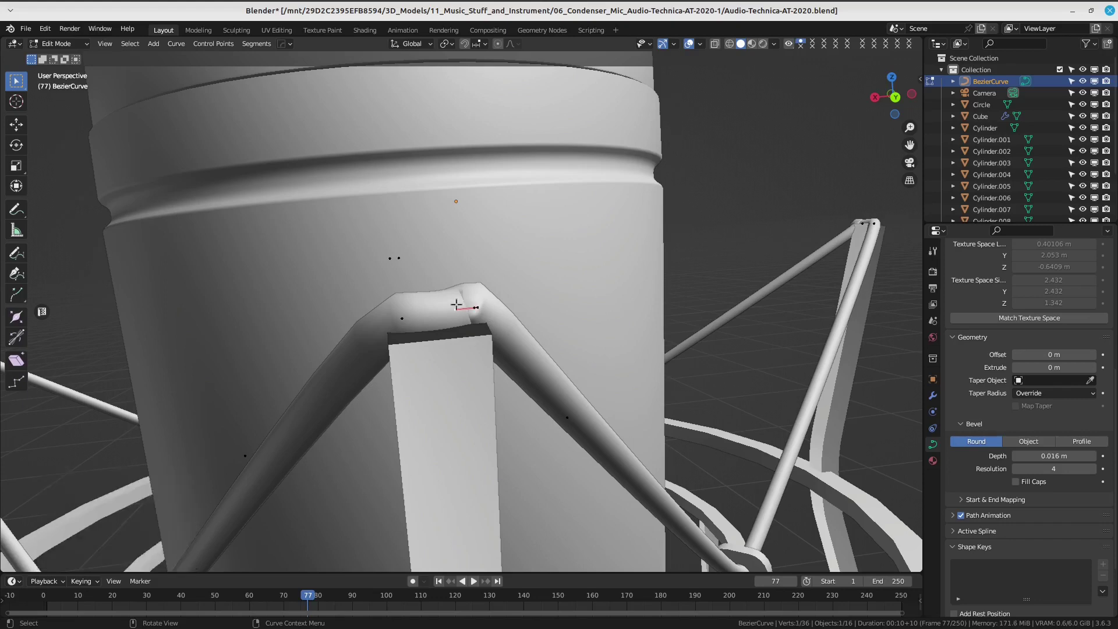
Move the joint point, then rotate and shrink its handle to reshape the bend.
middle_drag(475, 326, 461, 362)
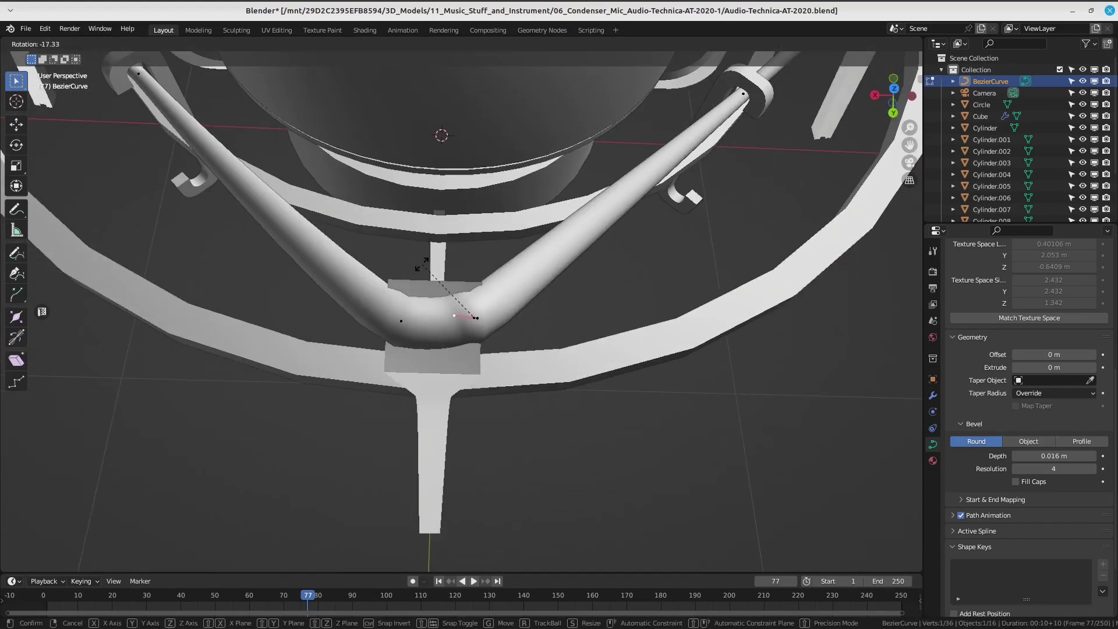
key(g)
click(492, 312)
middle_drag(491, 313, 509, 315)
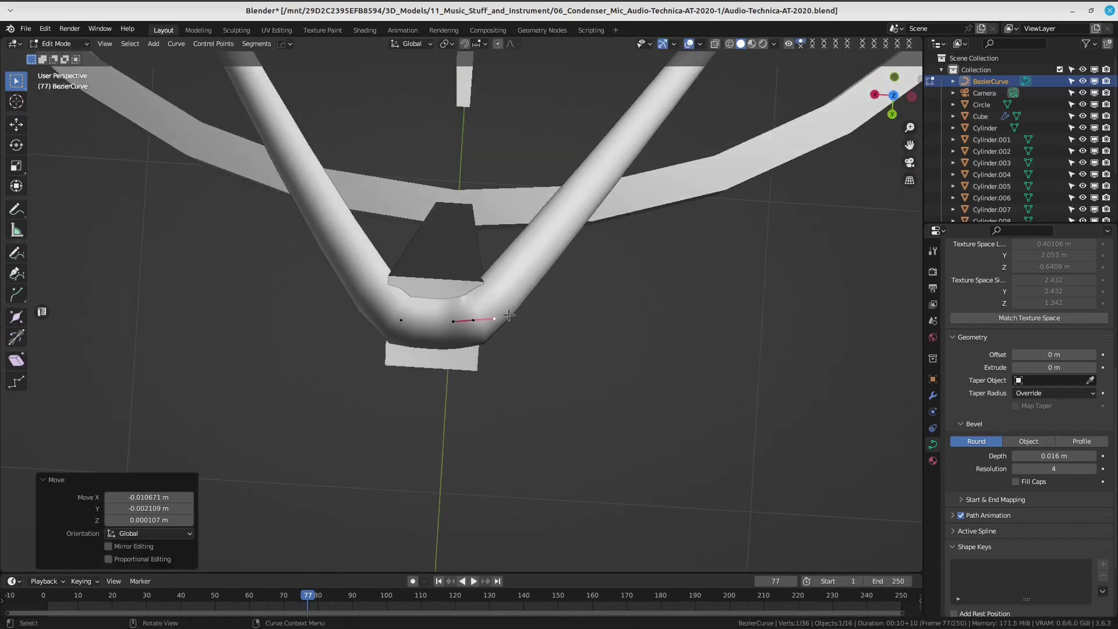
key(r)
click(519, 299)
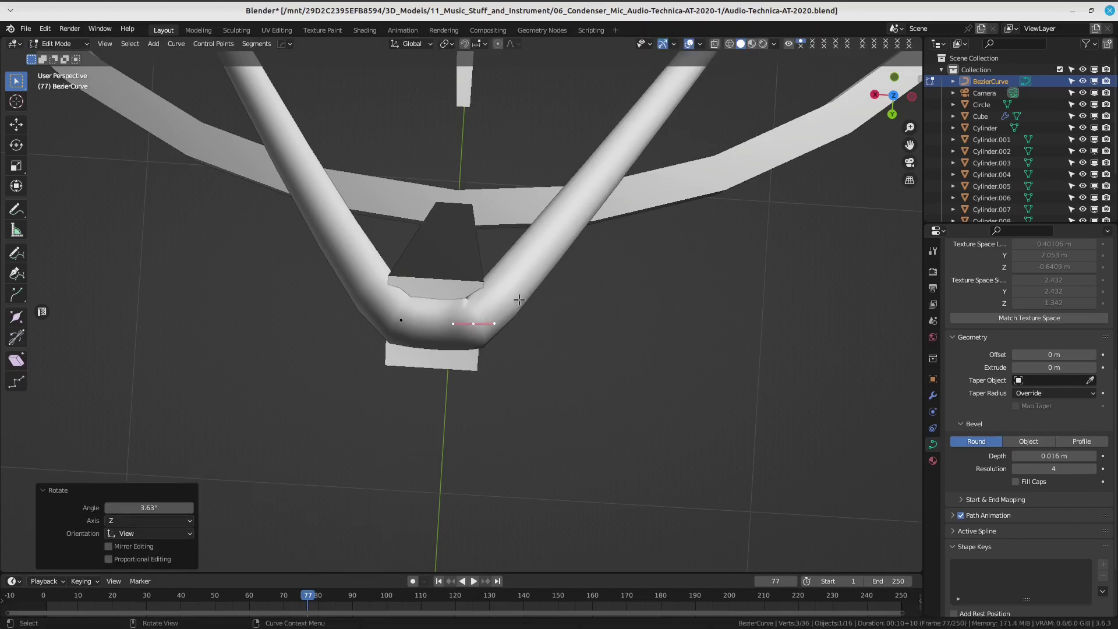
key(s)
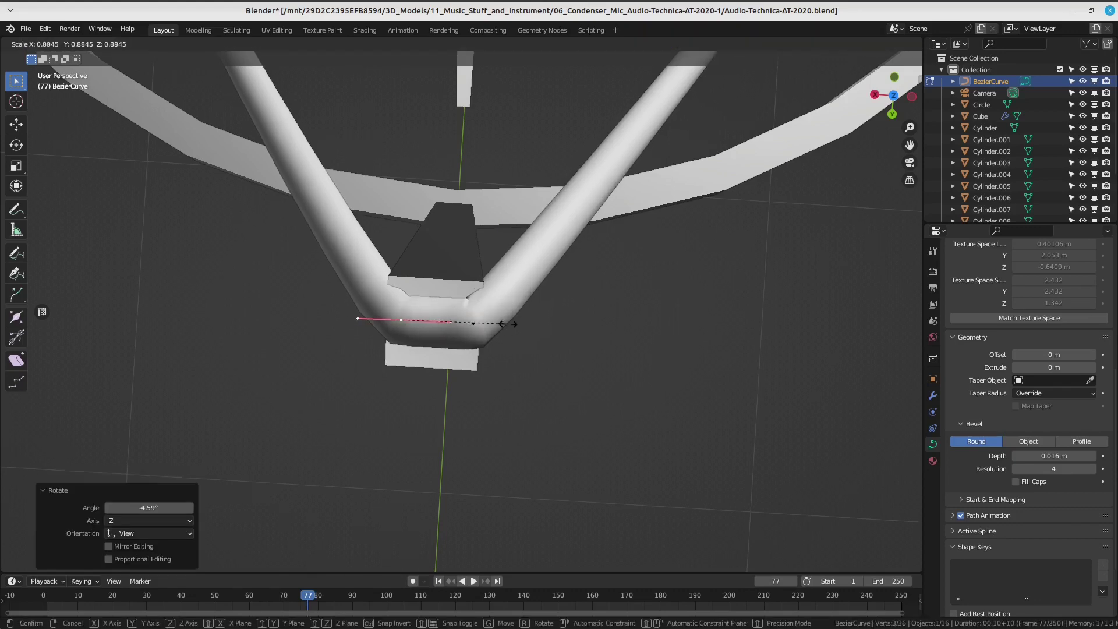
click(480, 328)
key(g)
mouse_move(480, 328)
middle_down()
mouse_move(421, 288)
mouse_move(305, 328)
mouse_move(545, 300)
mouse_move(436, 303)
mouse_move(342, 313)
mouse_move(545, 313)
middle_up()
Rotate a mount-joint handle by -34.5°, shrink it further and reposition it.
click(544, 300)
scroll(544, 300, up, 5)
key(r)
click(342, 326)
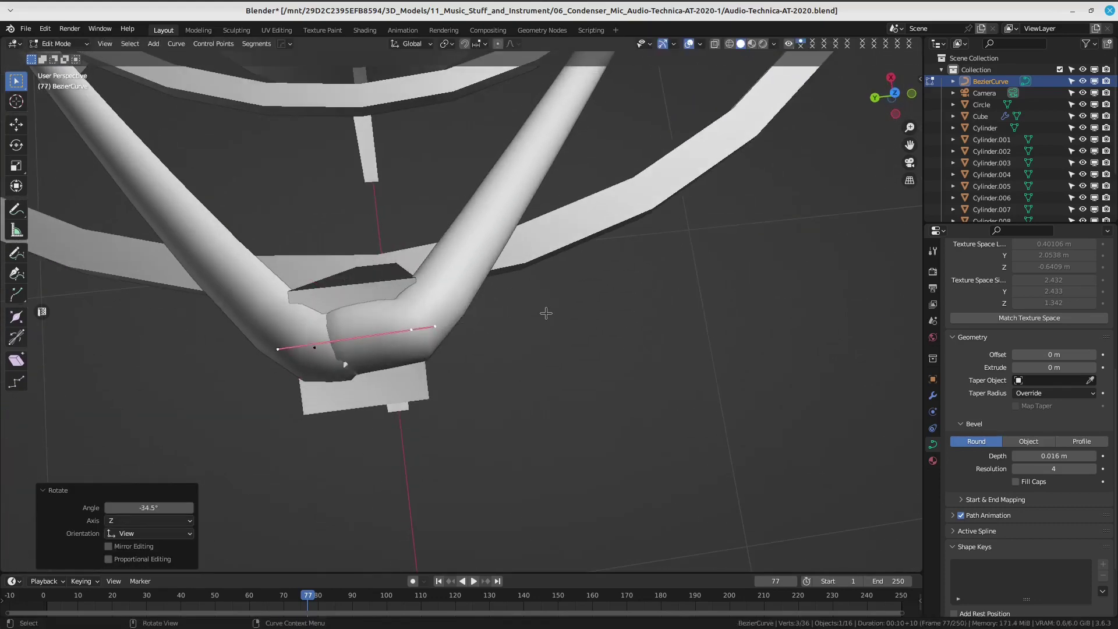
key(s)
click(445, 343)
key(g)
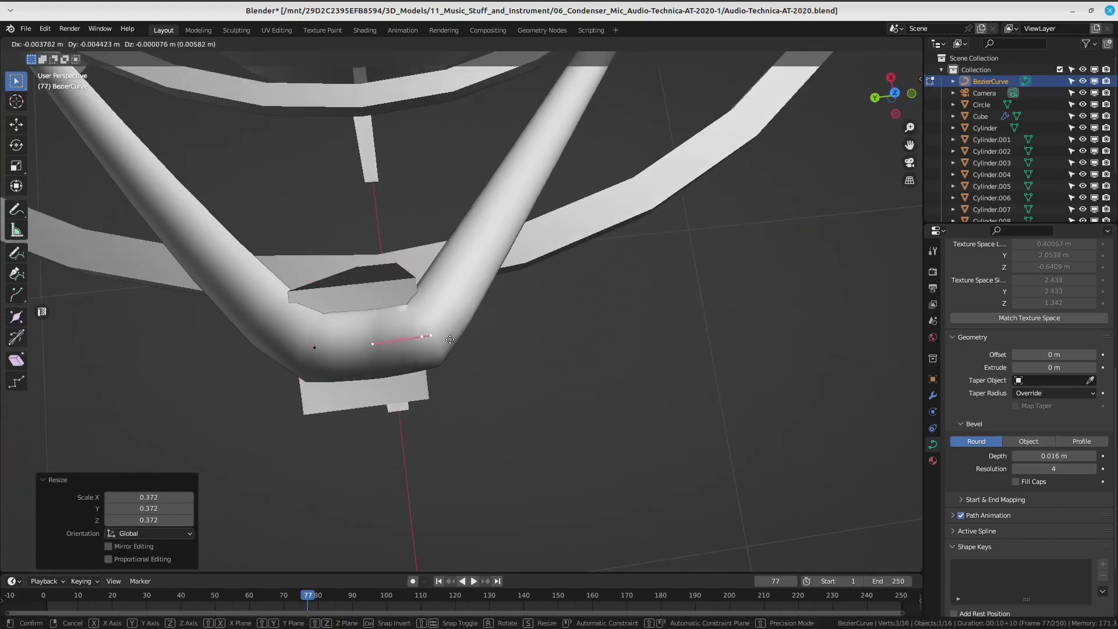
click(454, 337)
Reposition a handle endpoint and the bend's control point, orbiting to check the curve.
click(436, 333)
mouse_move(436, 332)
middle_down()
mouse_move(495, 294)
mouse_move(466, 282)
middle_up()
key(g)
click(503, 291)
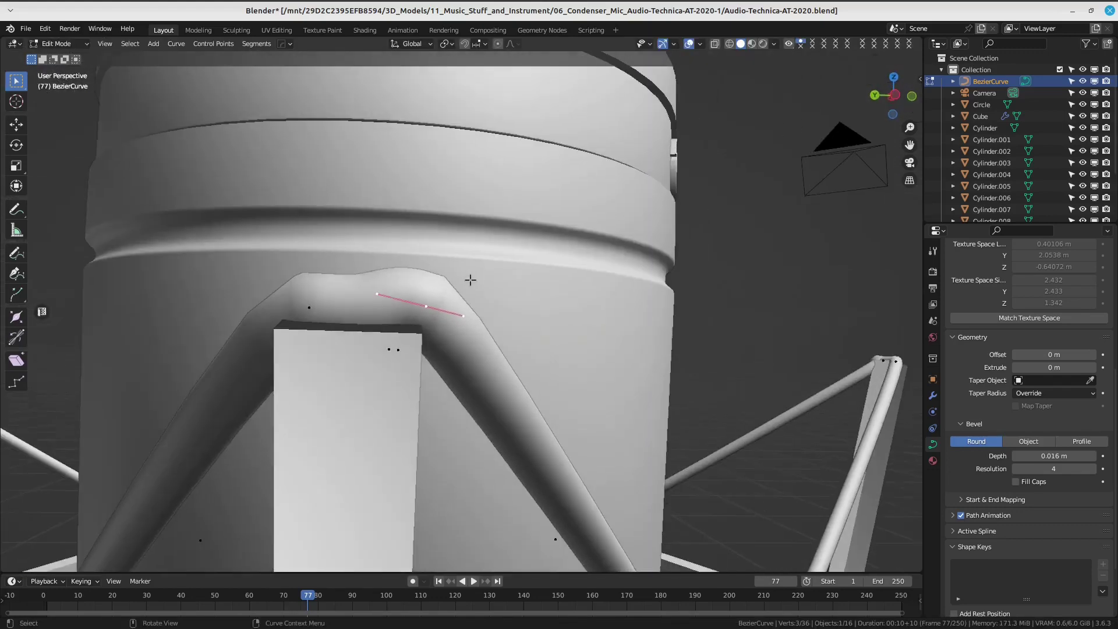
key(g)
click(320, 312)
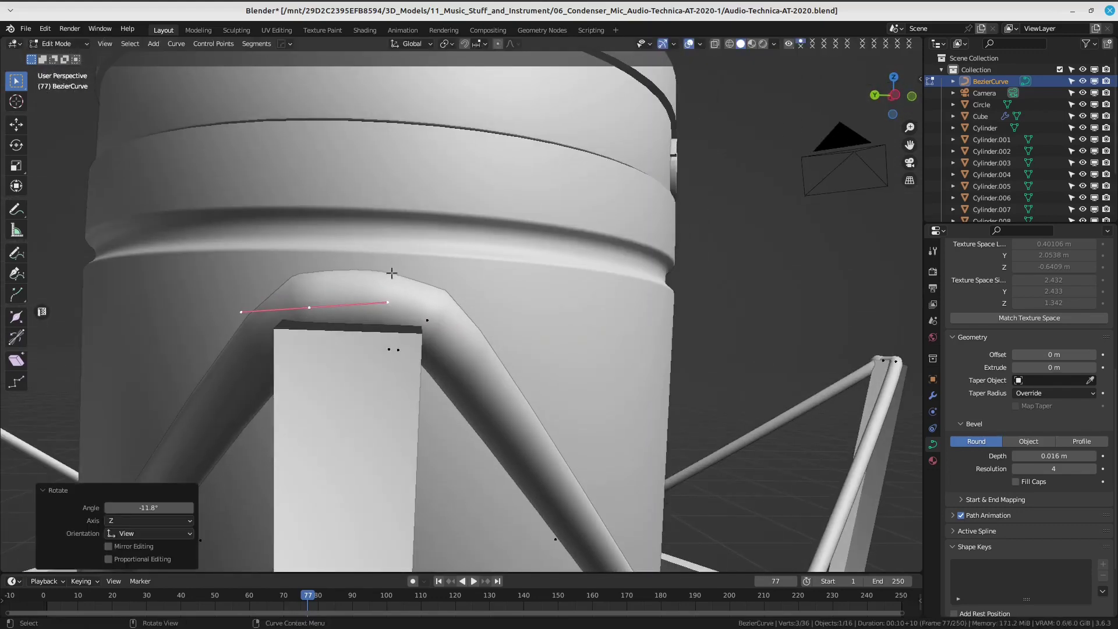
mouse_move(320, 312)
middle_down()
mouse_move(544, 349)
mouse_move(489, 264)
mouse_move(458, 353)
middle_up()
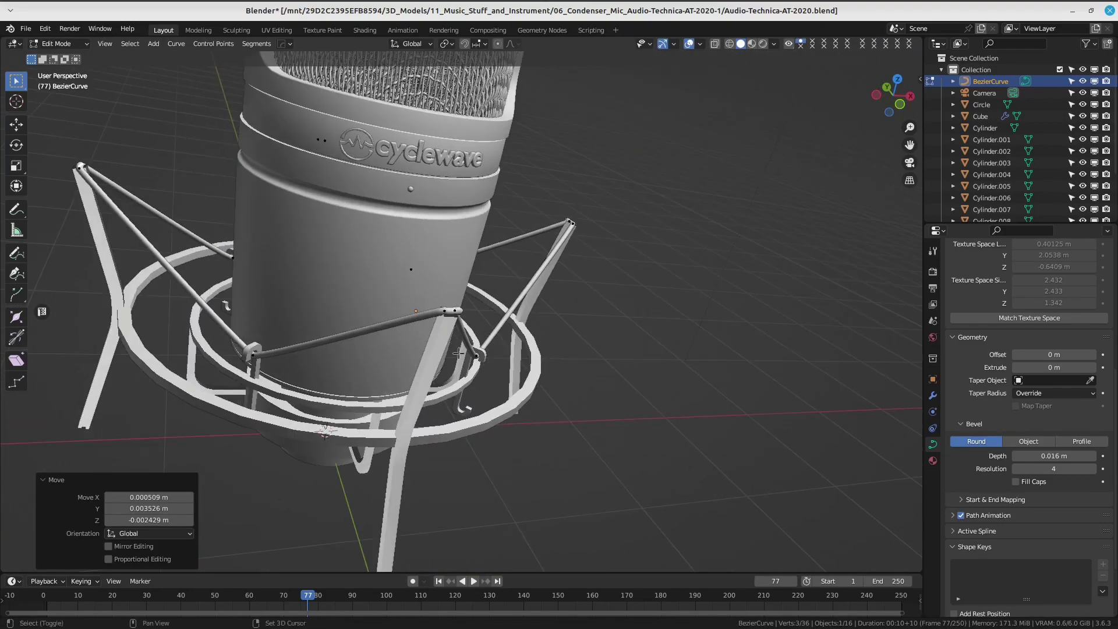
Box-select and frame the next bend's control points, scaling their handles to 0.440.
drag(418, 294, 465, 333)
key(KP_Decimal)
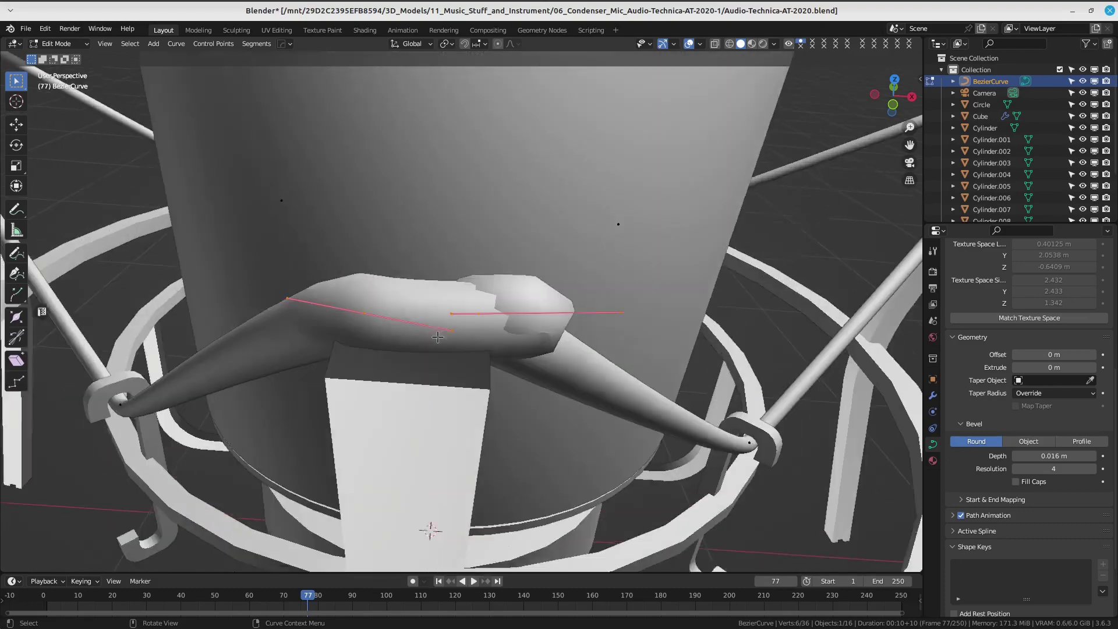
middle_drag(432, 384, 519, 320)
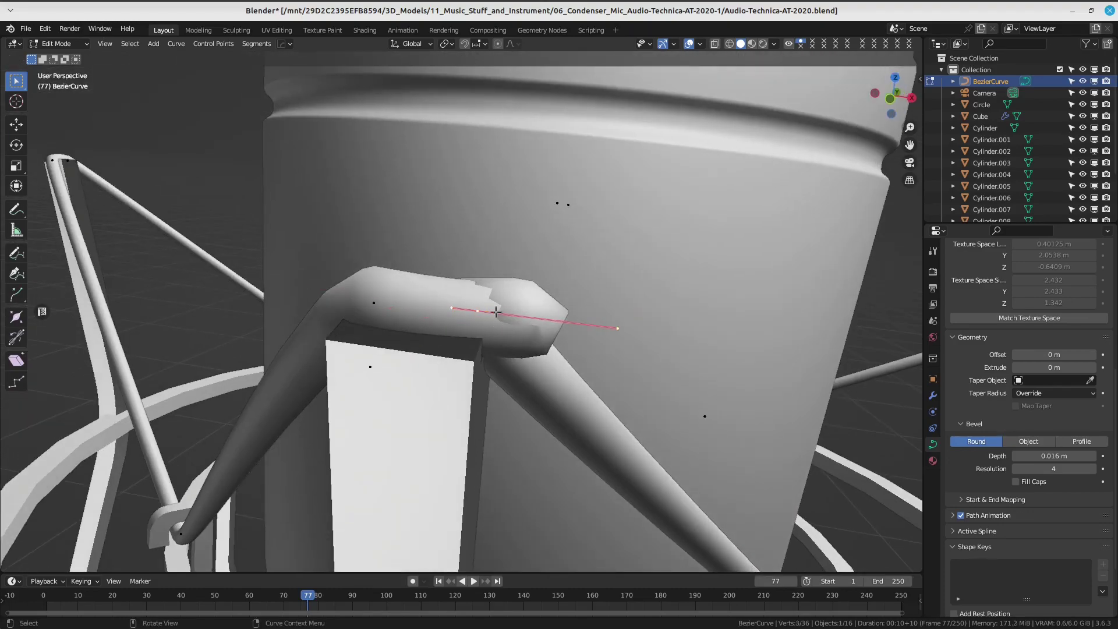
key(s)
click(443, 294)
key(s)
click(425, 285)
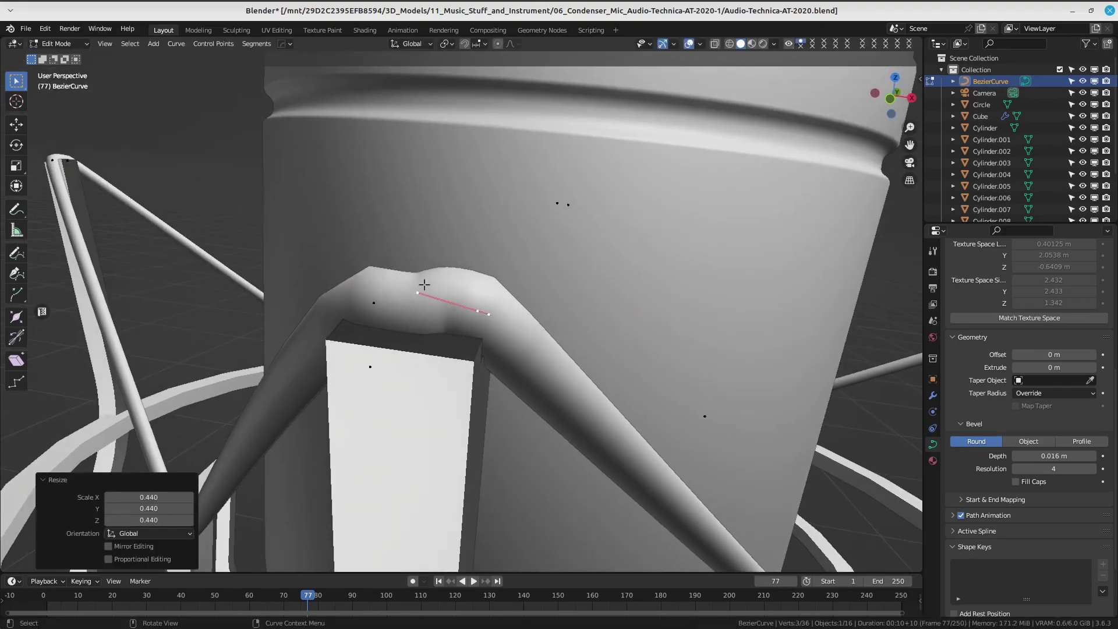
Move and rotate the bend's handles beneath the mic mount.
mouse_move(425, 284)
middle_down()
mouse_move(525, 274)
mouse_move(539, 349)
mouse_move(524, 349)
mouse_move(571, 410)
middle_up()
key(g)
click(527, 272)
key(g)
click(542, 357)
key(g)
click(545, 360)
key(r)
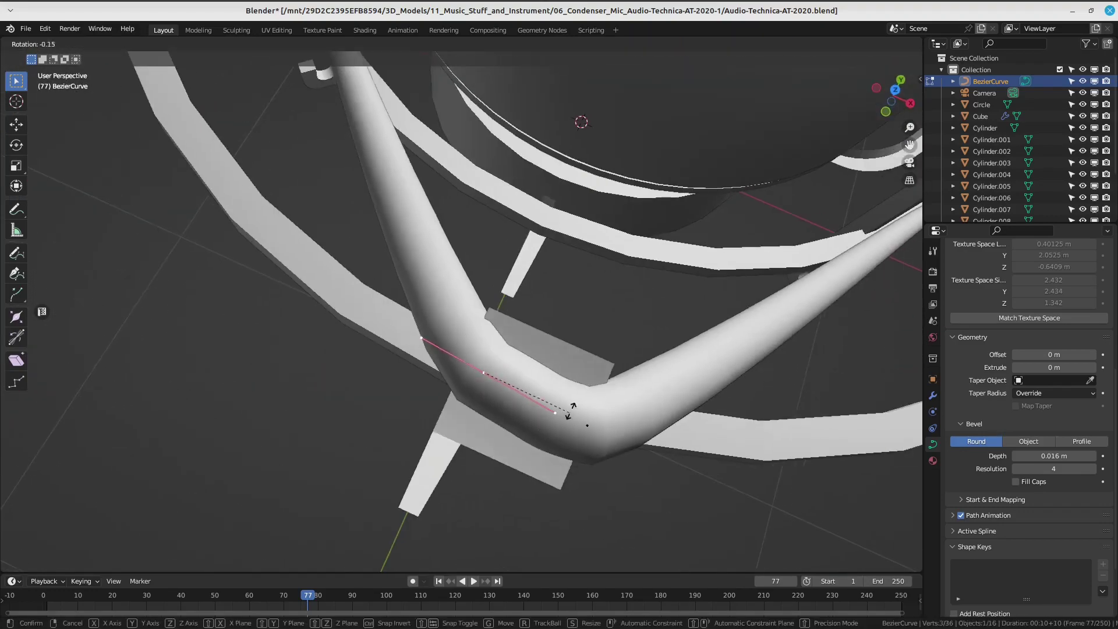
click(571, 404)
Reposition a handle endpoint and nudge the control point -0.004289 m along Z.
key(g)
click(420, 350)
key(g)
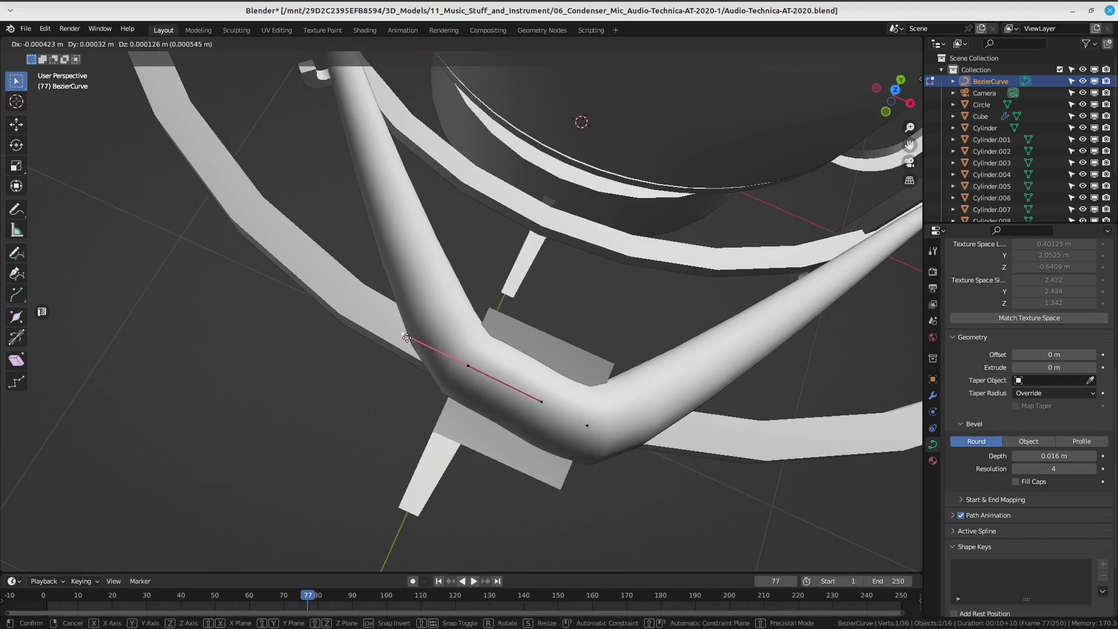
click(397, 344)
mouse_move(397, 344)
middle_down()
mouse_move(539, 392)
mouse_move(434, 431)
mouse_move(468, 392)
middle_up()
click(511, 416)
key(g)
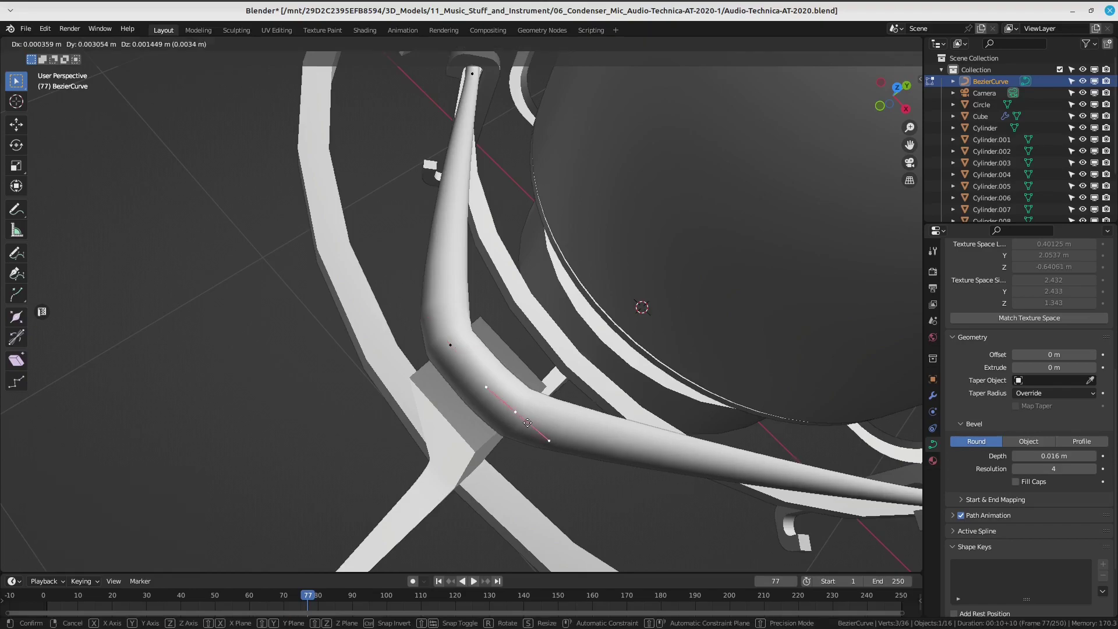
middle_drag(513, 428, 557, 308)
scroll(557, 308, up, 2)
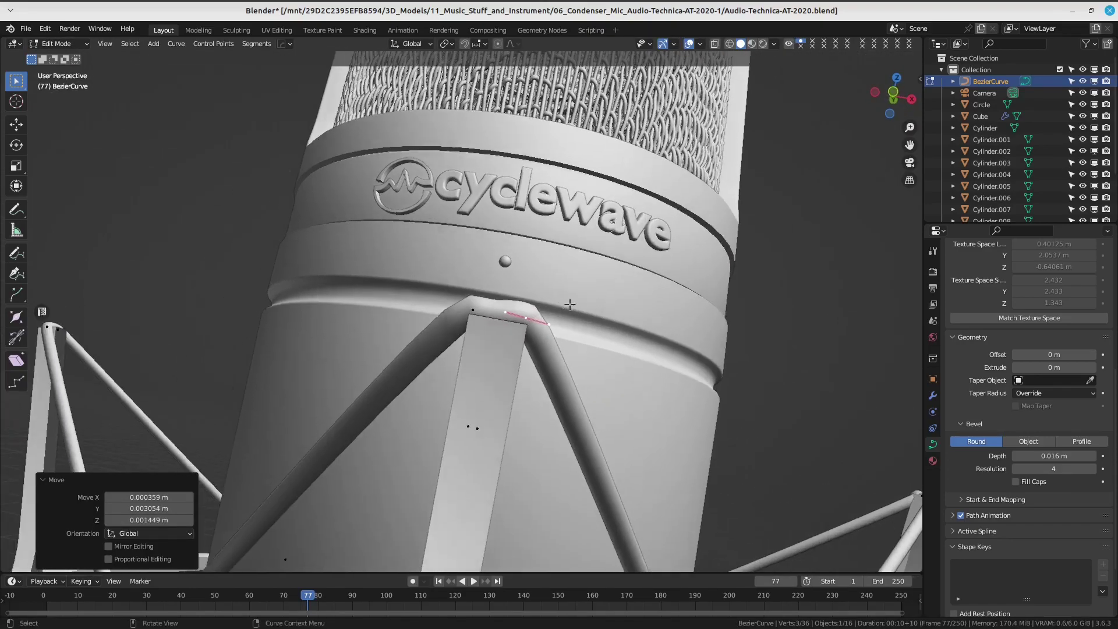
key(g)
scroll(558, 297, down, 5)
mouse_move(638, 349)
middle_down()
mouse_move(465, 252)
mouse_move(524, 279)
middle_up()
Select and frame the next bend, then rotate its handle and move its control point.
scroll(524, 280, up, 3)
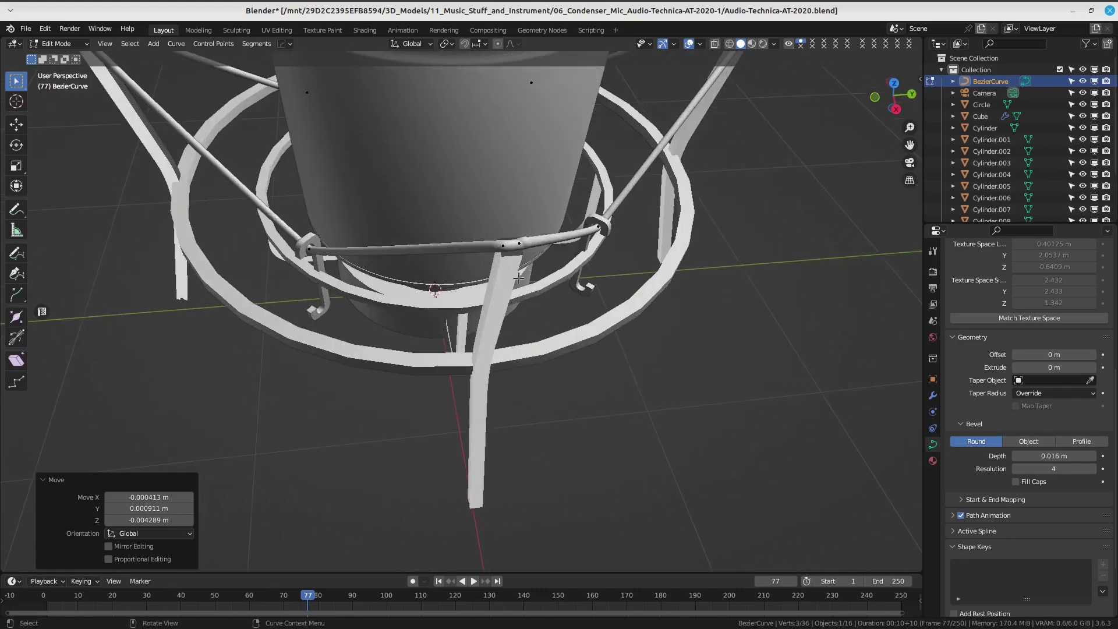
shift+click(524, 242)
key(KP_Decimal)
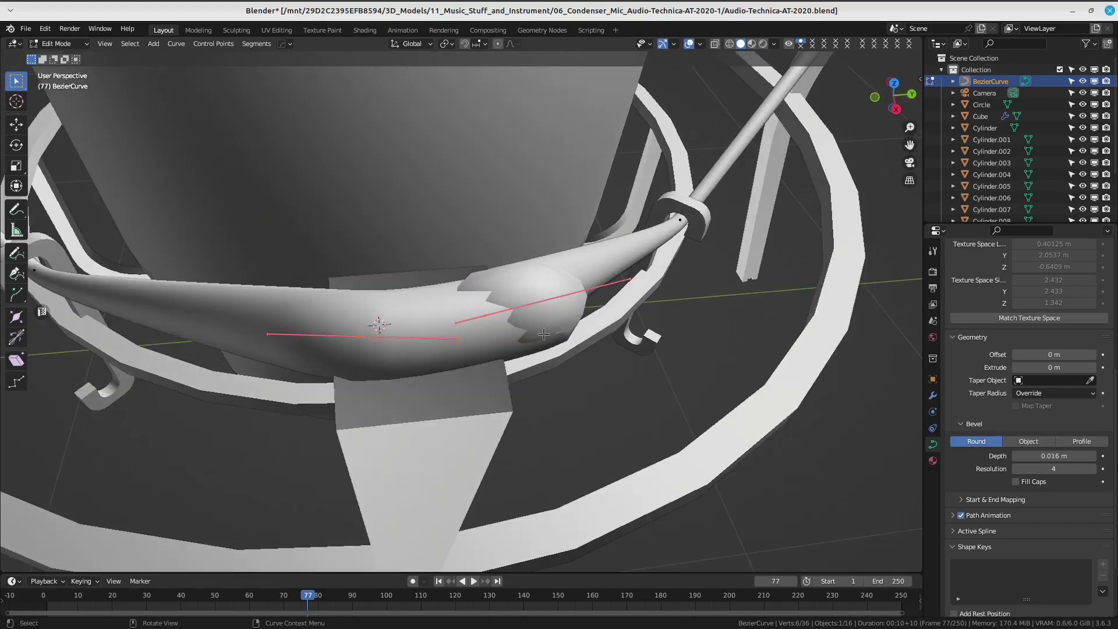
click(486, 315)
middle_drag(553, 297, 582, 308)
key(r)
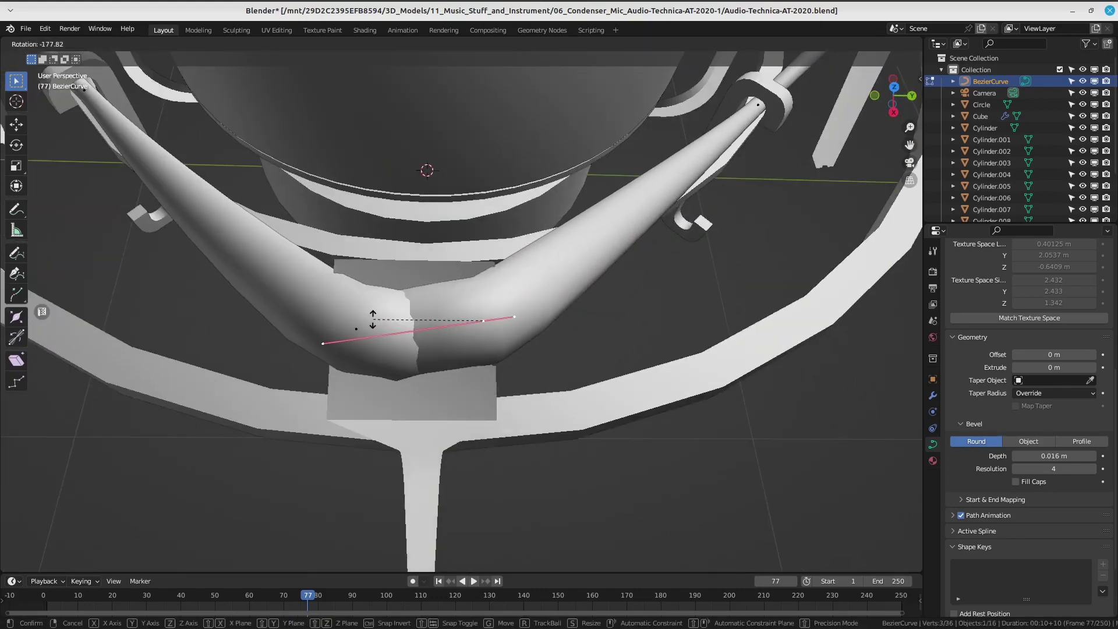
click(373, 319)
key(g)
click(444, 316)
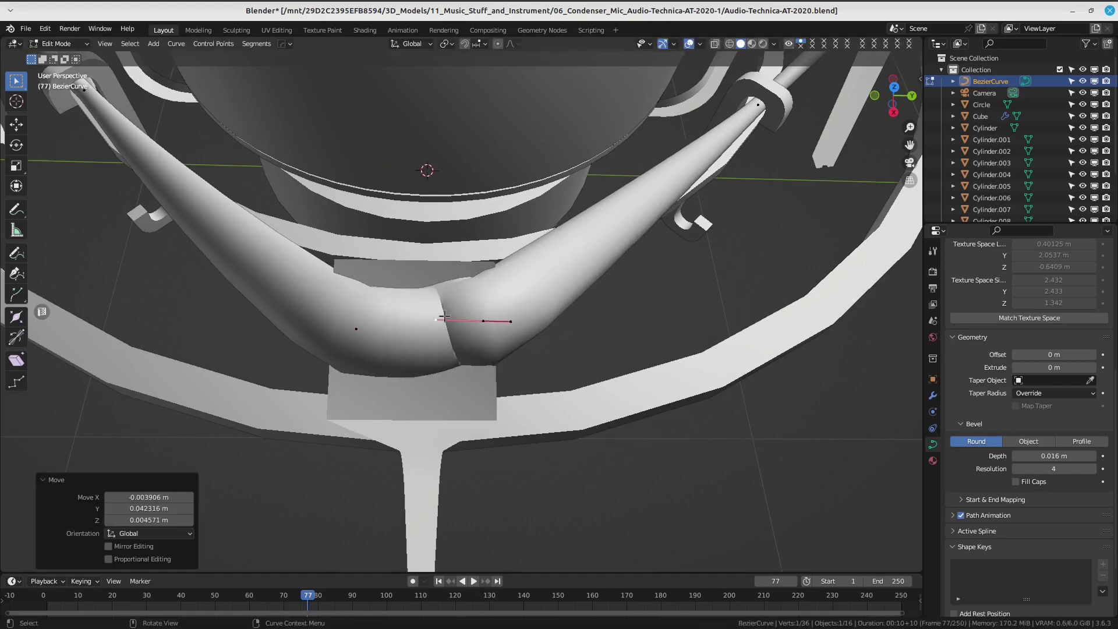
click(483, 321)
key(g)
key(g)
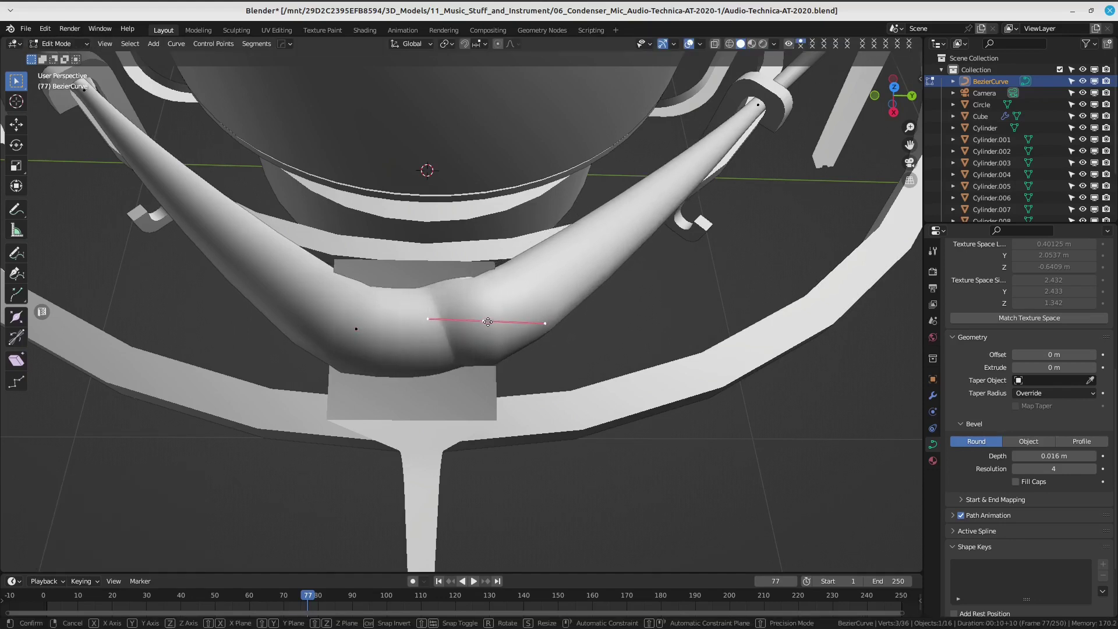
click(504, 331)
Rotate the bend's handle and nudge the other control point into place.
mouse_move(504, 331)
middle_down()
mouse_move(456, 110)
mouse_move(616, 295)
middle_up()
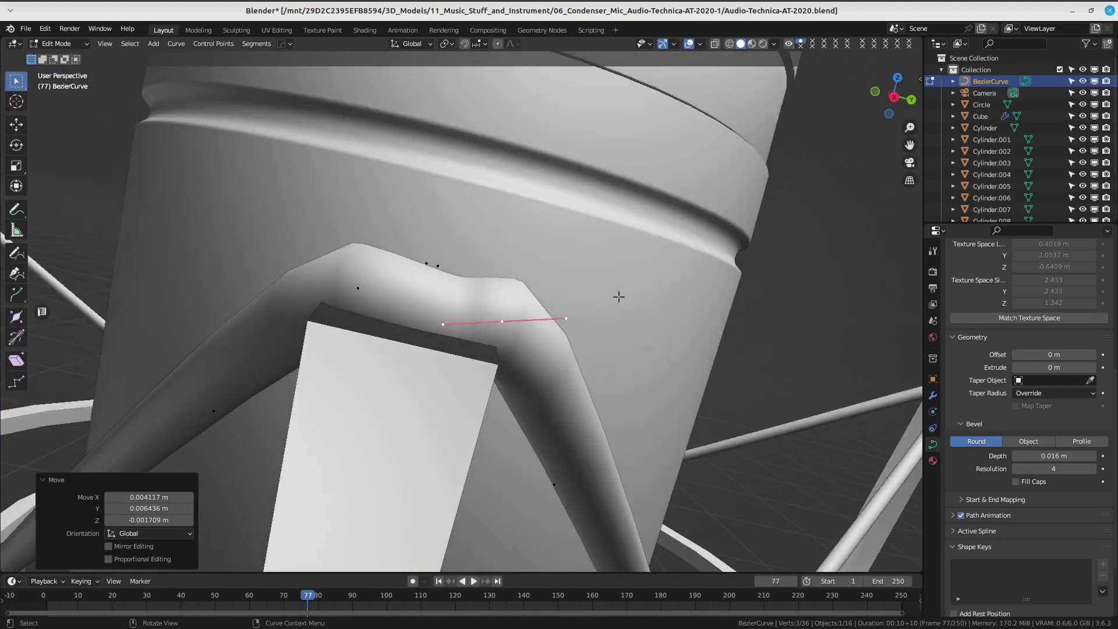
key(r)
click(637, 337)
middle_drag(637, 337, 615, 287)
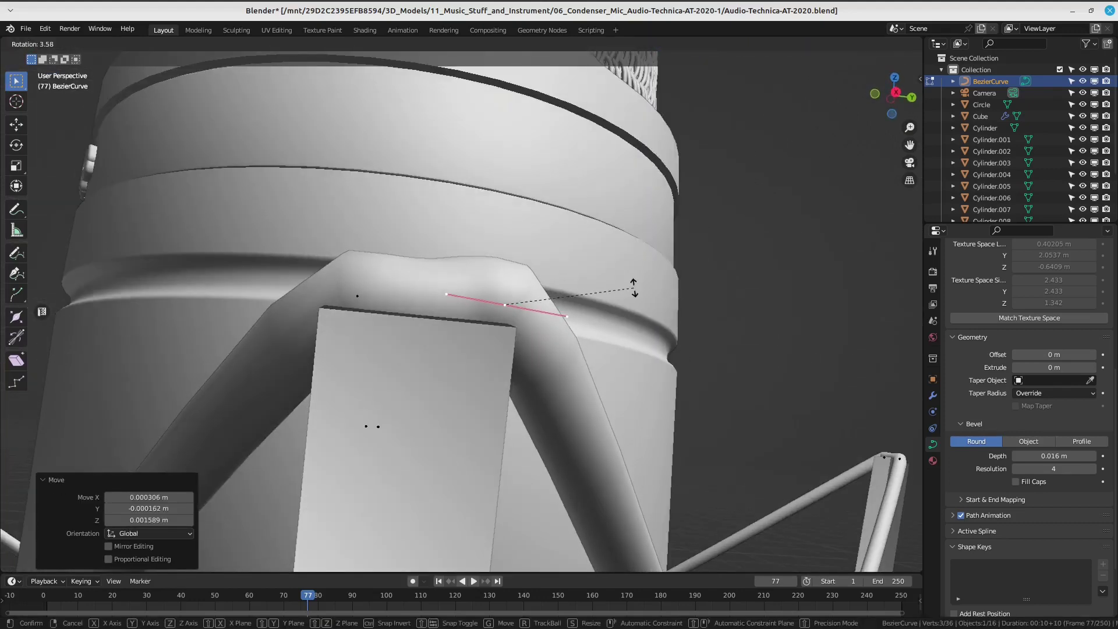
click(359, 296)
click(509, 286)
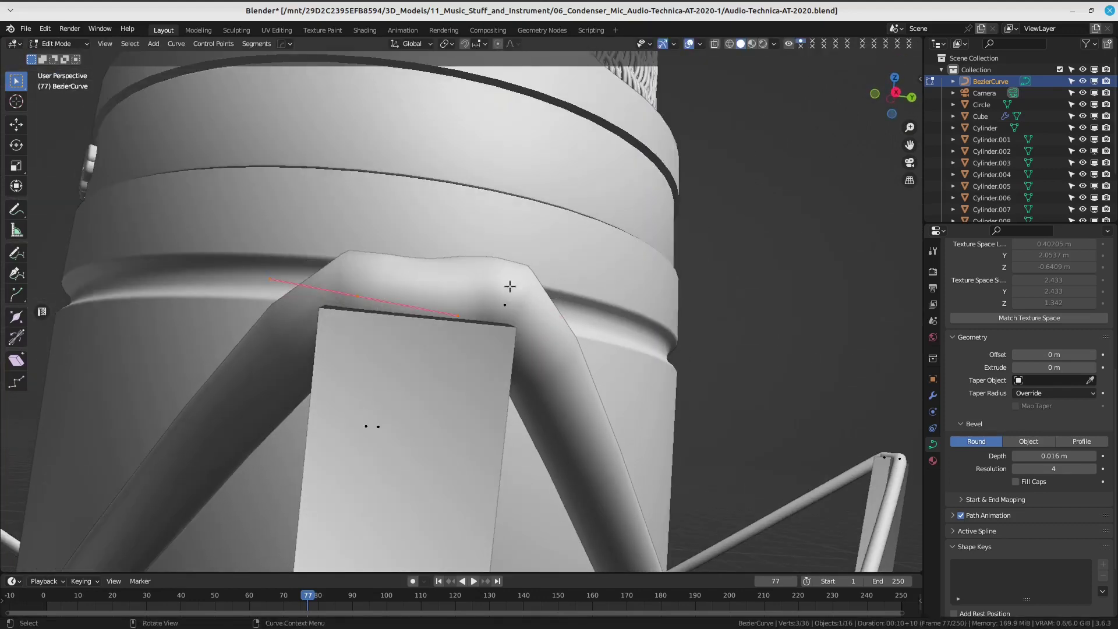
key(g)
click(512, 251)
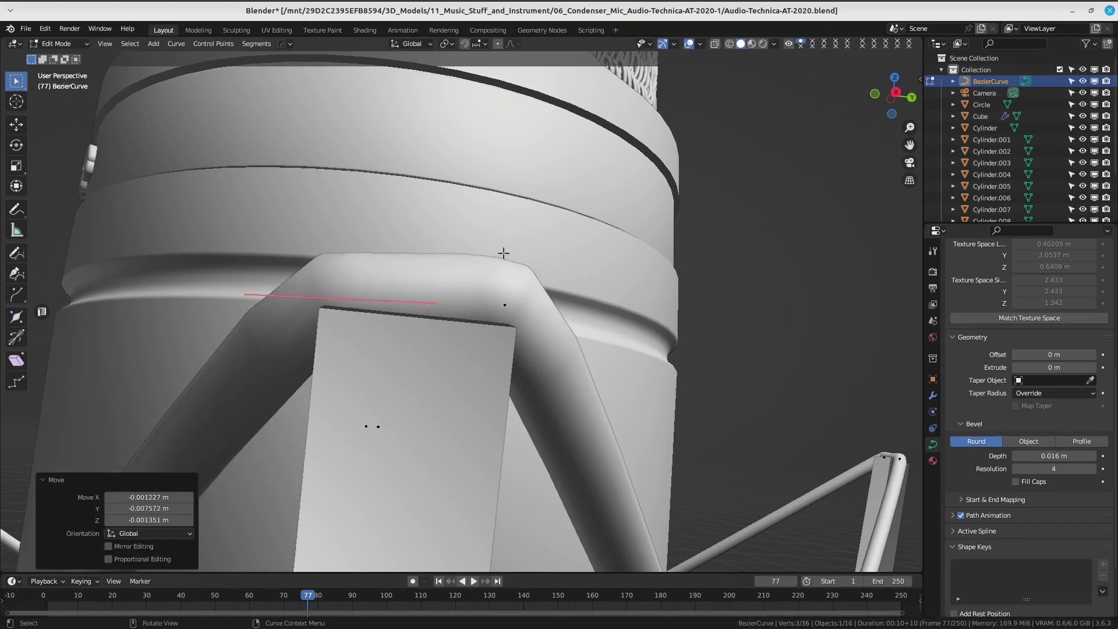
mouse_move(506, 250)
middle_down()
mouse_move(501, 325)
mouse_move(544, 238)
mouse_move(473, 372)
mouse_move(569, 317)
mouse_move(524, 268)
middle_up()
click(555, 255)
Rotate and reposition the last bend handle so the cable wraps snugly.
key(r)
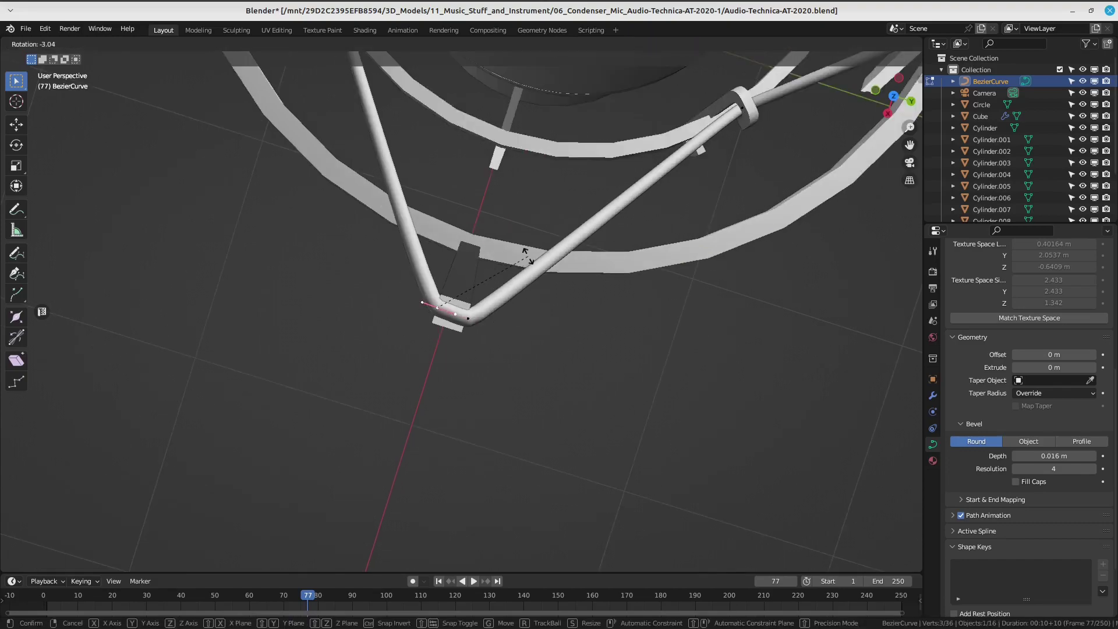
click(526, 256)
key(g)
click(526, 261)
mouse_move(525, 262)
middle_down()
mouse_move(447, 269)
mouse_move(539, 287)
middle_up()
Switch to Object Mode with the Ctrl+Tab pie to view the whole cable.
key(ctrl+Tab)
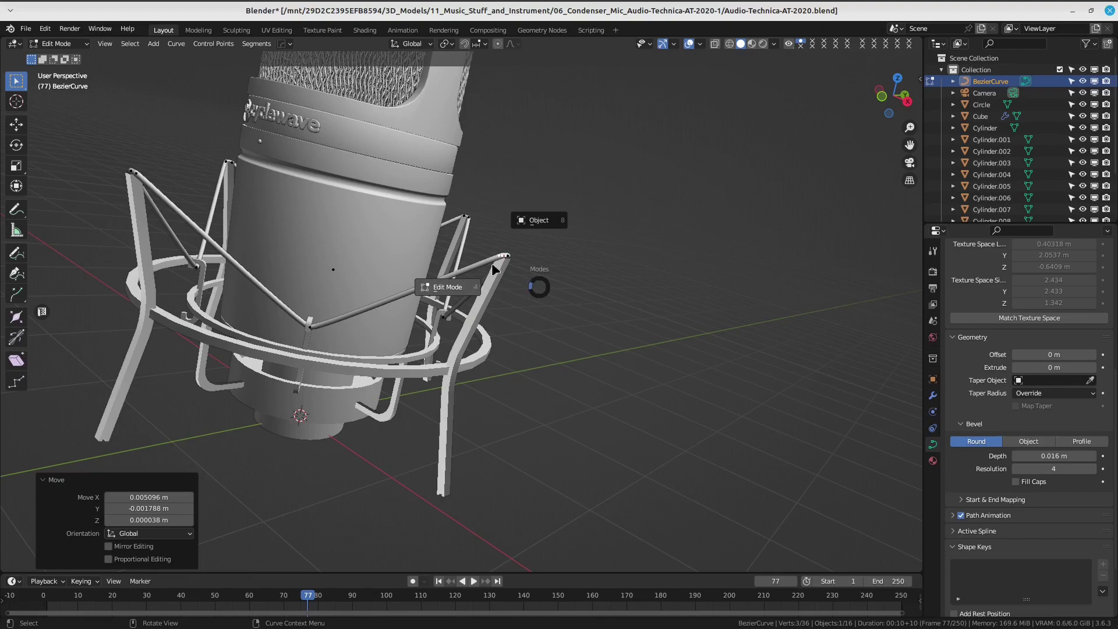
click(494, 269)
scroll(544, 233, down, 5)
scroll(501, 300, up, 5)
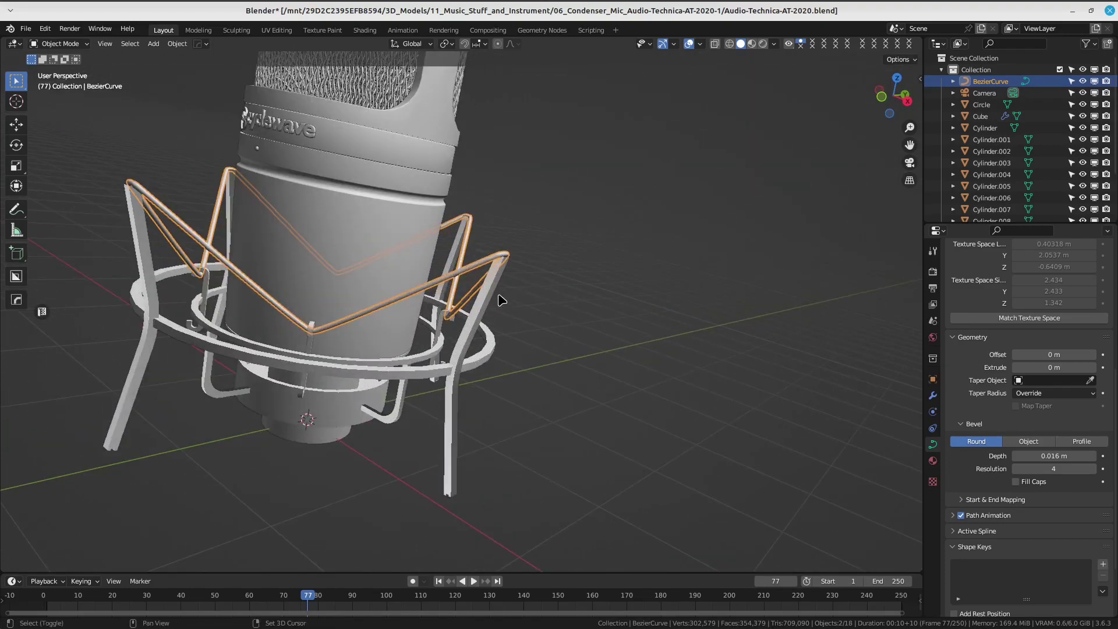
key(ctrl+Tab)
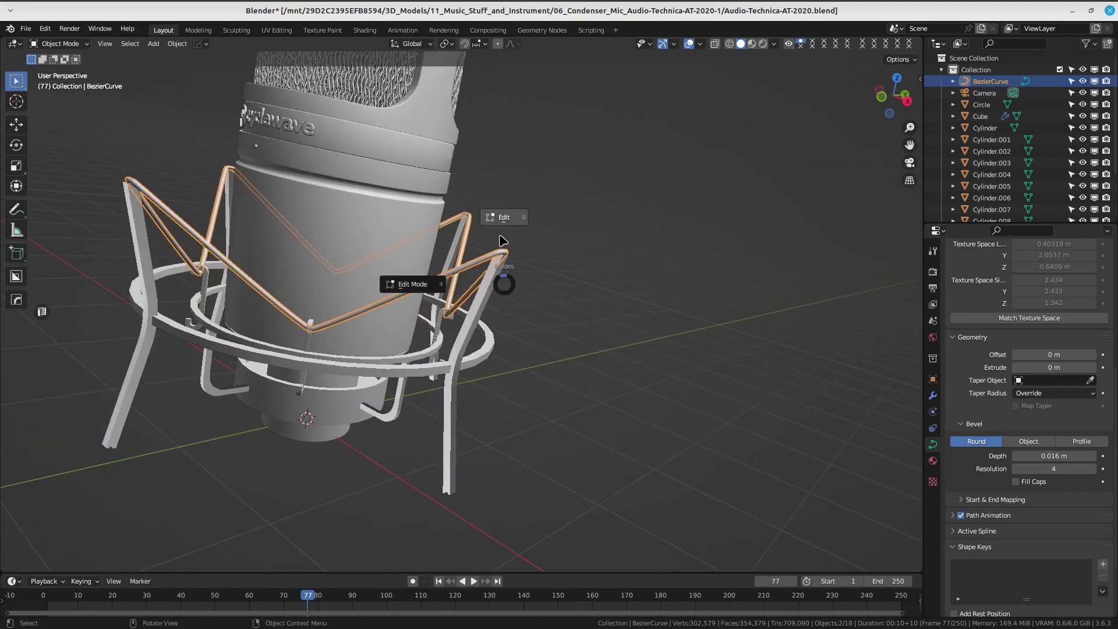
Return to Edit Mode and shift the duplicated cables along the Z axis.
click(502, 240)
mouse_move(502, 240)
middle_down()
mouse_move(466, 161)
mouse_move(474, 263)
middle_up()
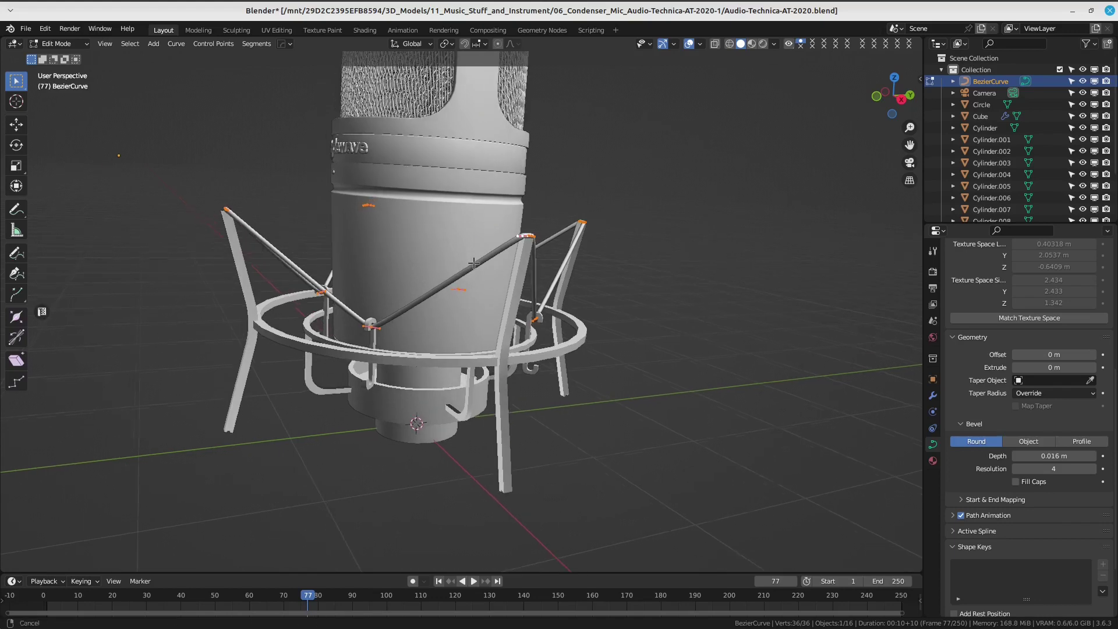
key(Escape)
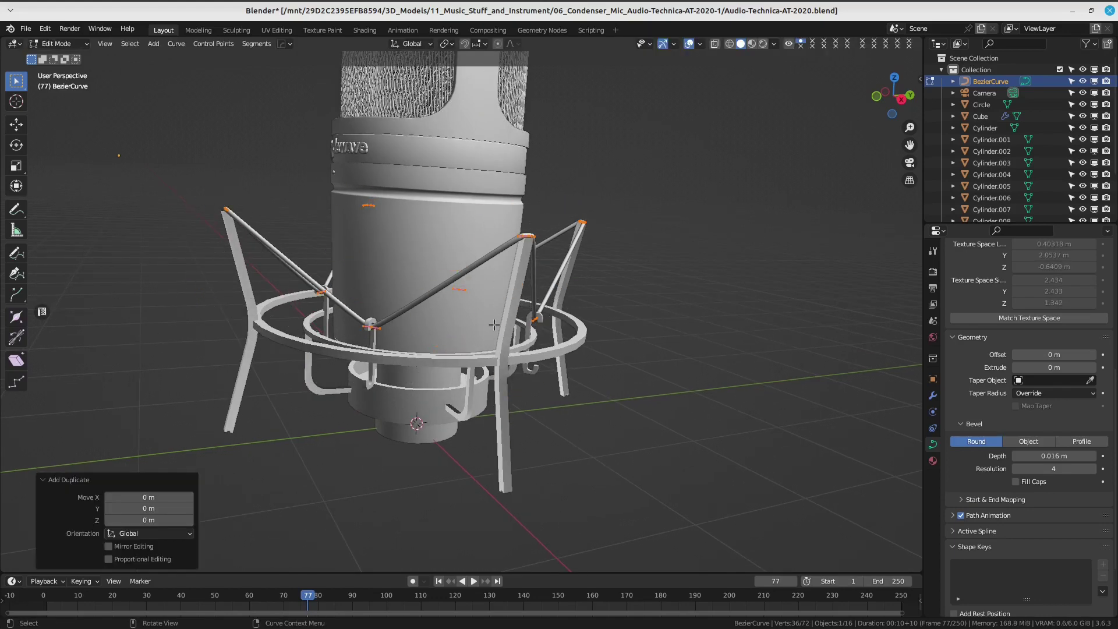
key(z)
key(Return)
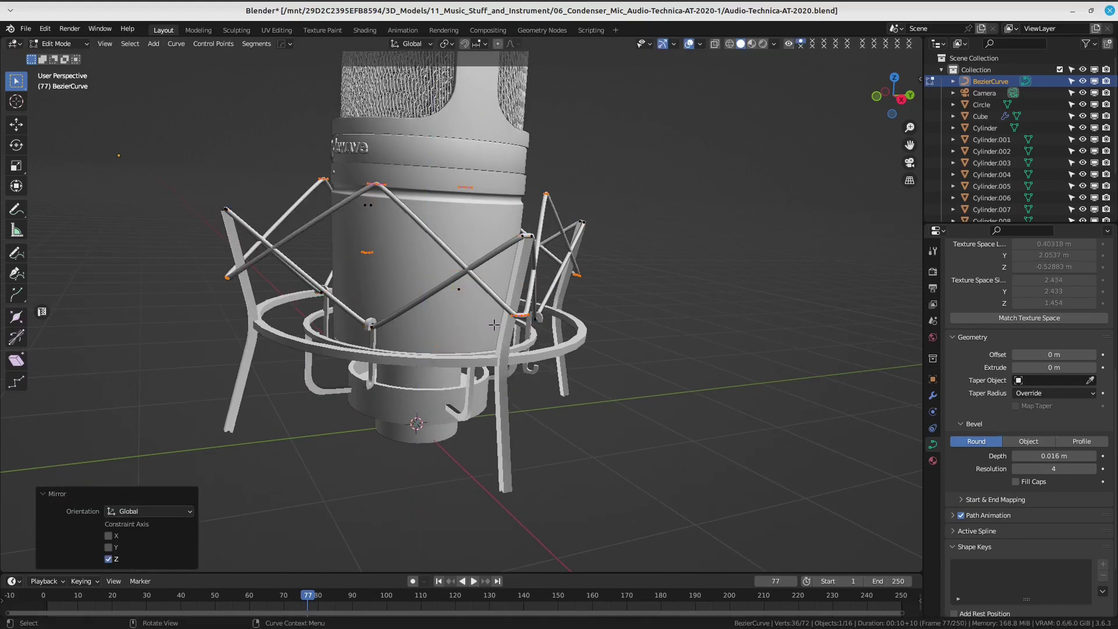
click(534, 483)
Make a small downward adjustment near the lower mount ring.
scroll(439, 357, up, 1)
scroll(438, 357, up, 3)
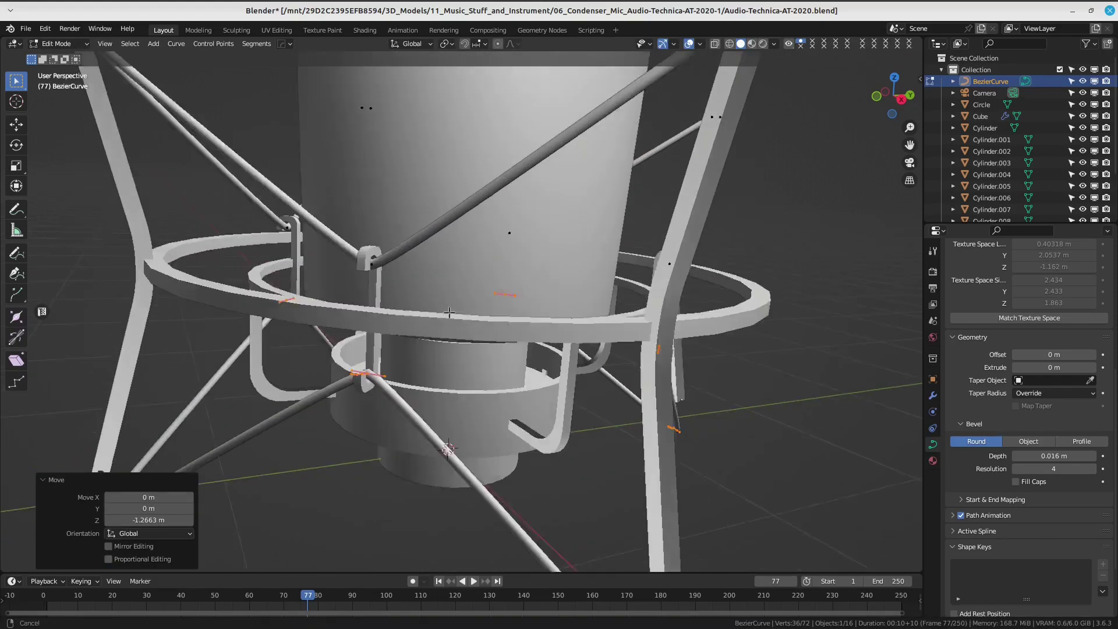
scroll(439, 357, up, 2)
scroll(438, 357, down, 3)
scroll(438, 357, down, 3)
scroll(462, 363, up, 5)
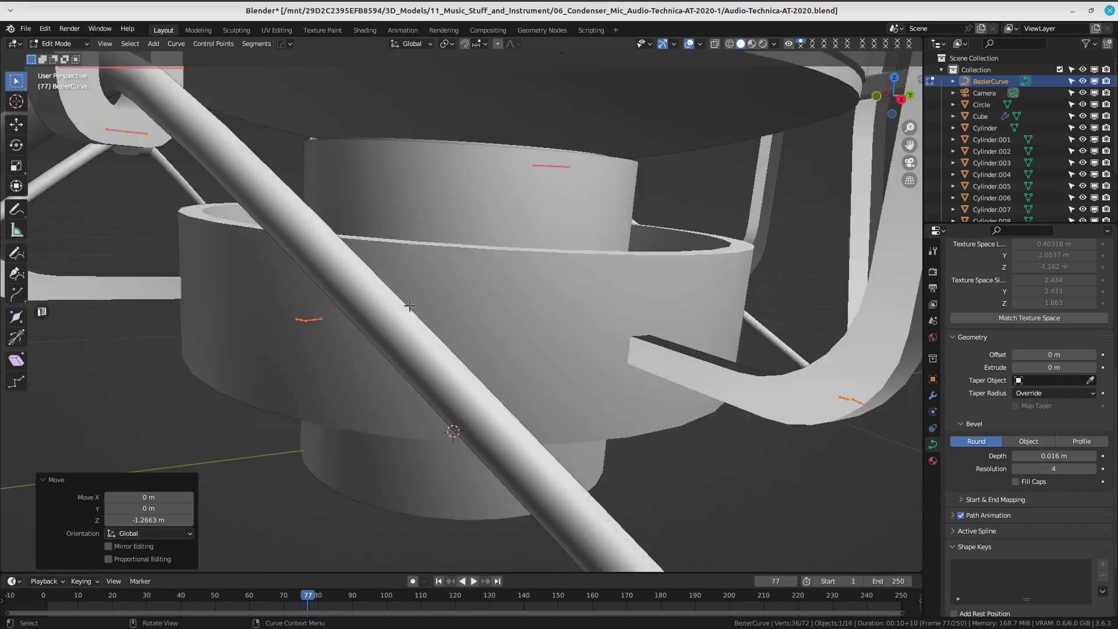
scroll(462, 363, up, 3)
middle_drag(462, 363, 433, 298)
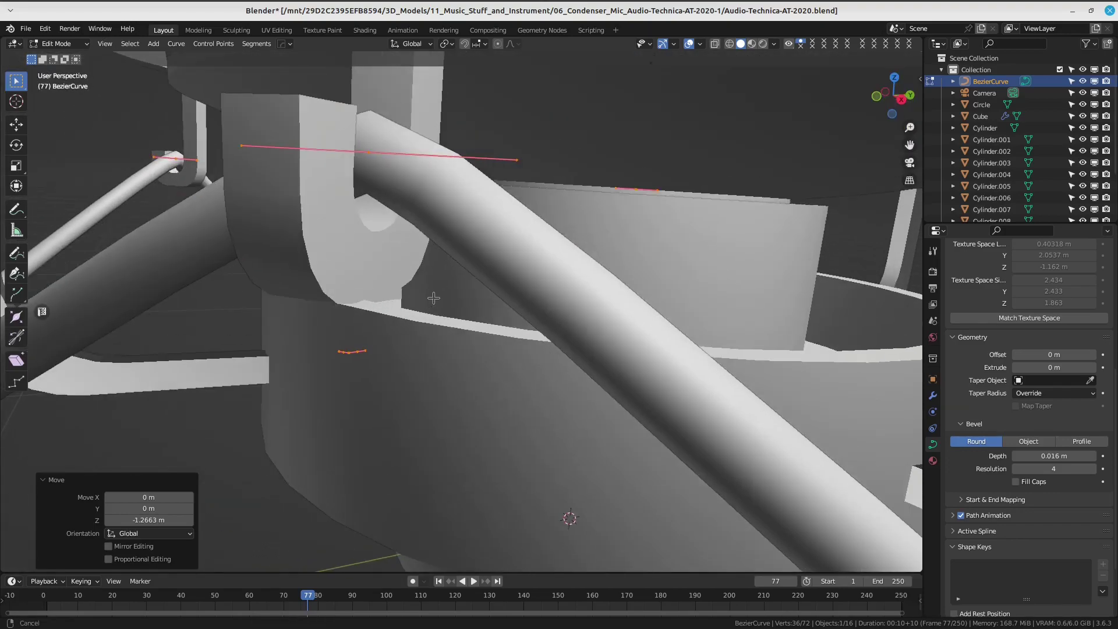
click(460, 277)
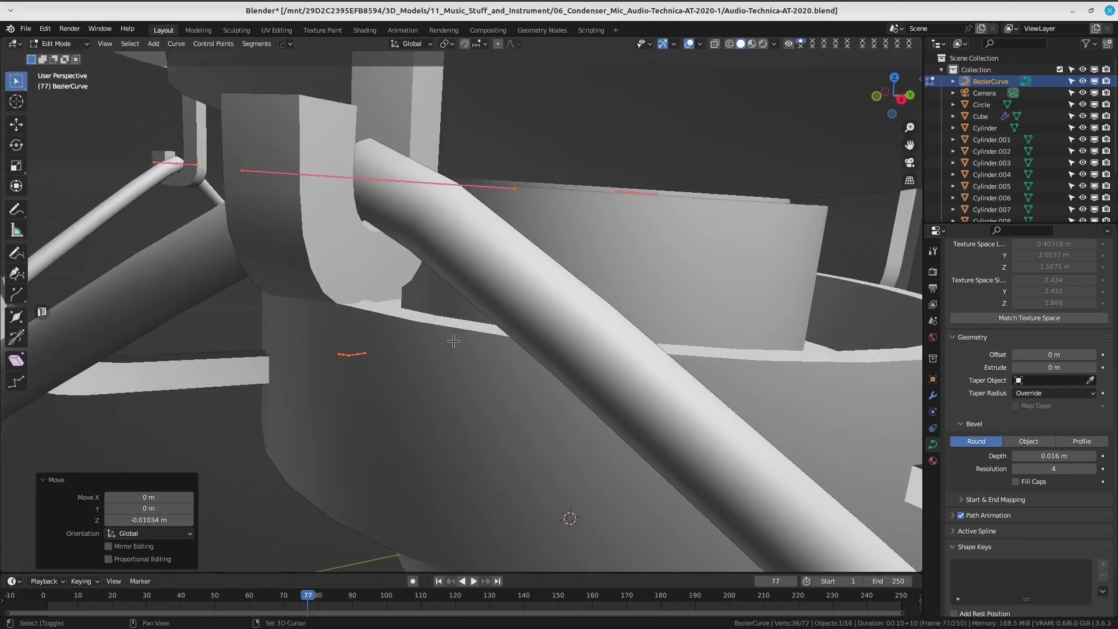
scroll(467, 268, down, 6)
middle_drag(468, 267, 479, 280)
Box-select the bottom leg tips and raise them 0.17987 m along Z.
drag(435, 334, 568, 284)
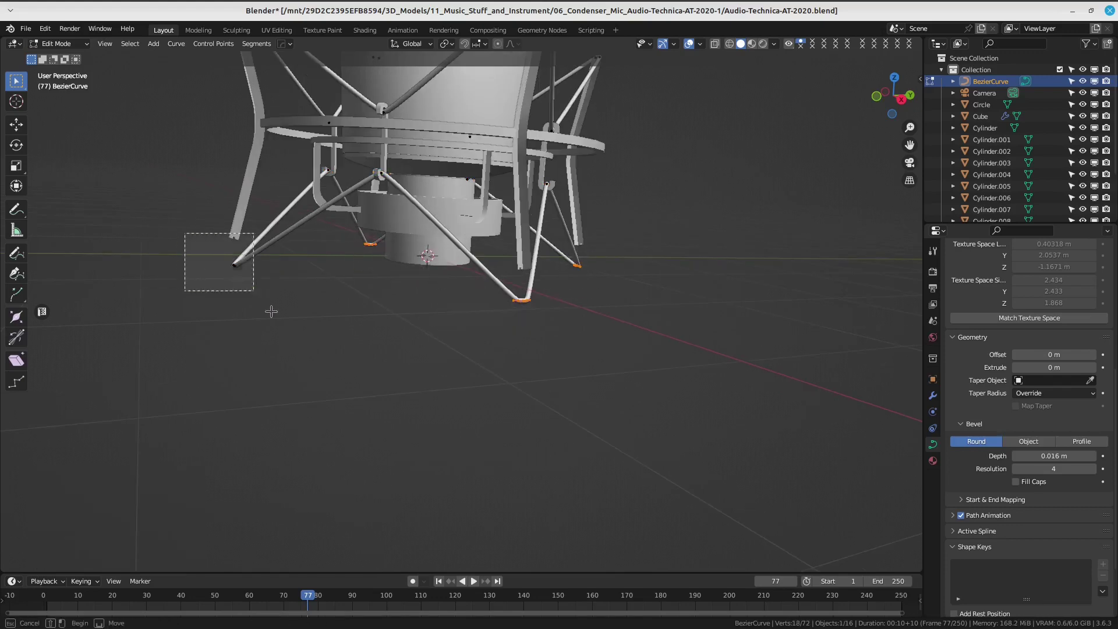
scroll(350, 324, up, 1)
scroll(460, 329, up, 2)
scroll(524, 332, up, 2)
scroll(553, 335, up, 3)
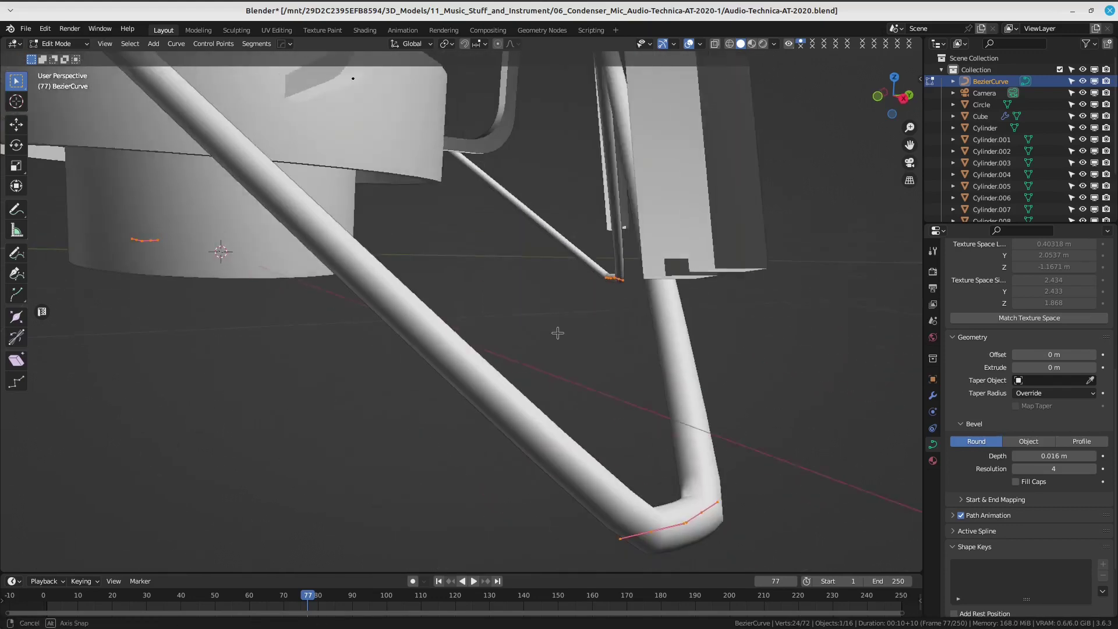
scroll(558, 333, down, 2)
key(g)
key(z)
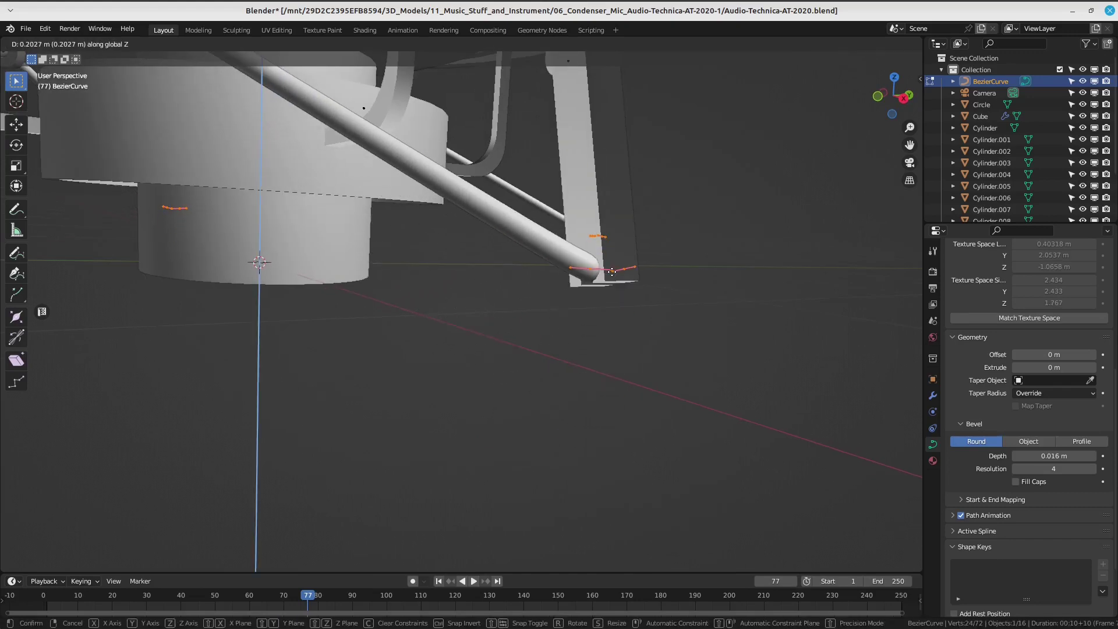
click(599, 347)
scroll(598, 347, down, 6)
middle_drag(599, 347, 499, 319)
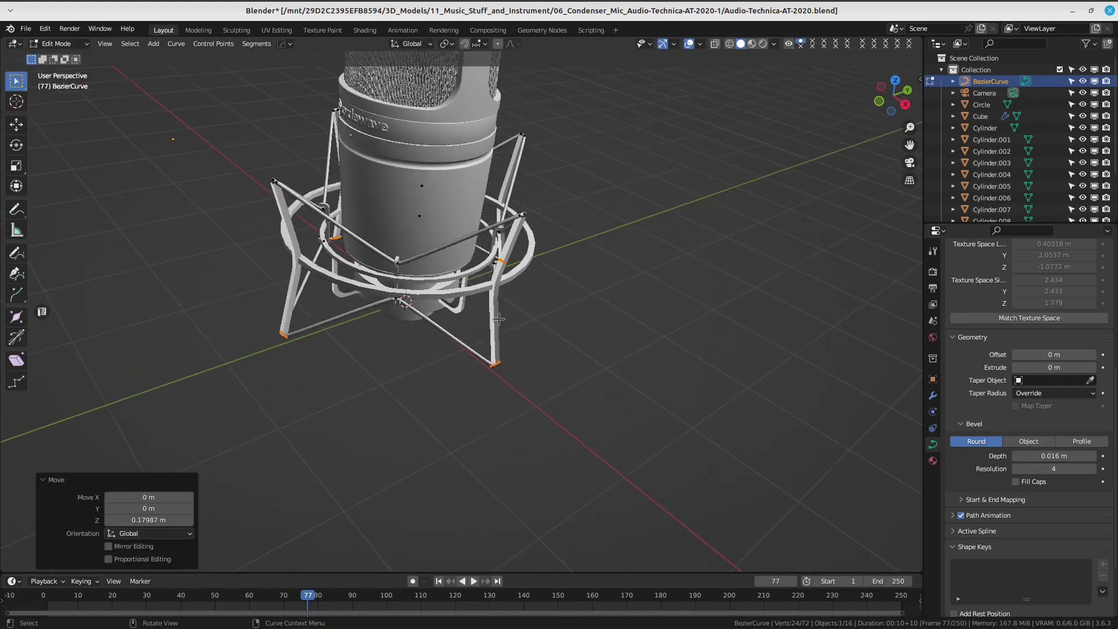
click(557, 308)
key(ctrl+Tab)
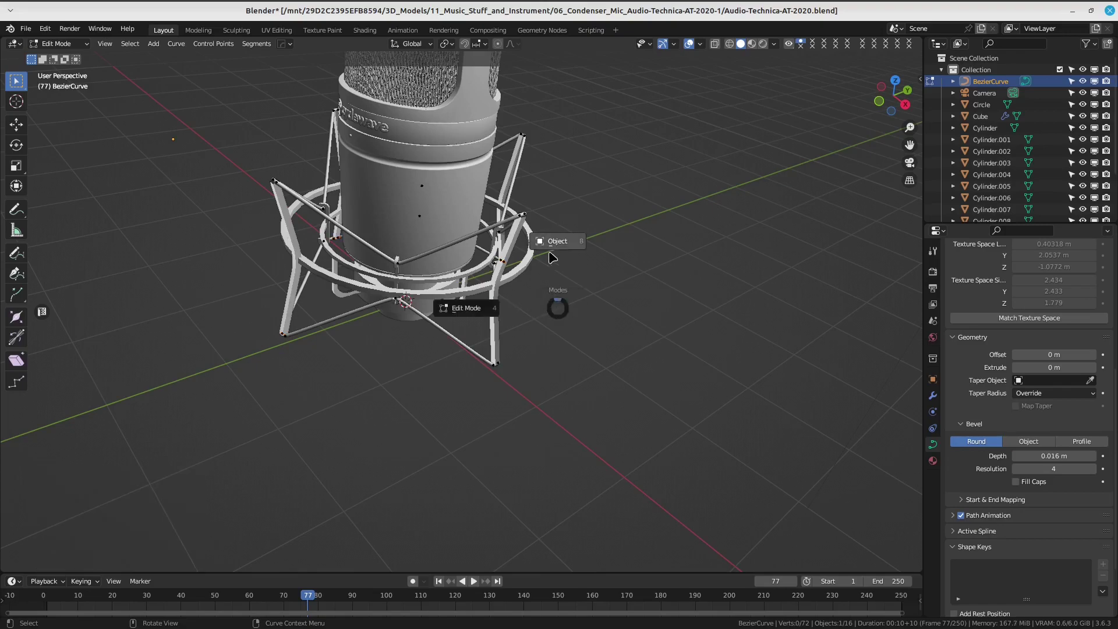
Switch the curve to Object Mode, deselect, and orbit to inspect the mount.
click(555, 242)
click(519, 332)
mouse_move(519, 332)
middle_down()
mouse_move(654, 357)
mouse_move(394, 365)
mouse_move(483, 203)
mouse_move(661, 320)
middle_up()
scroll(504, 349, up, 2)
middle_drag(505, 350, 491, 306)
scroll(504, 343, up, 2)
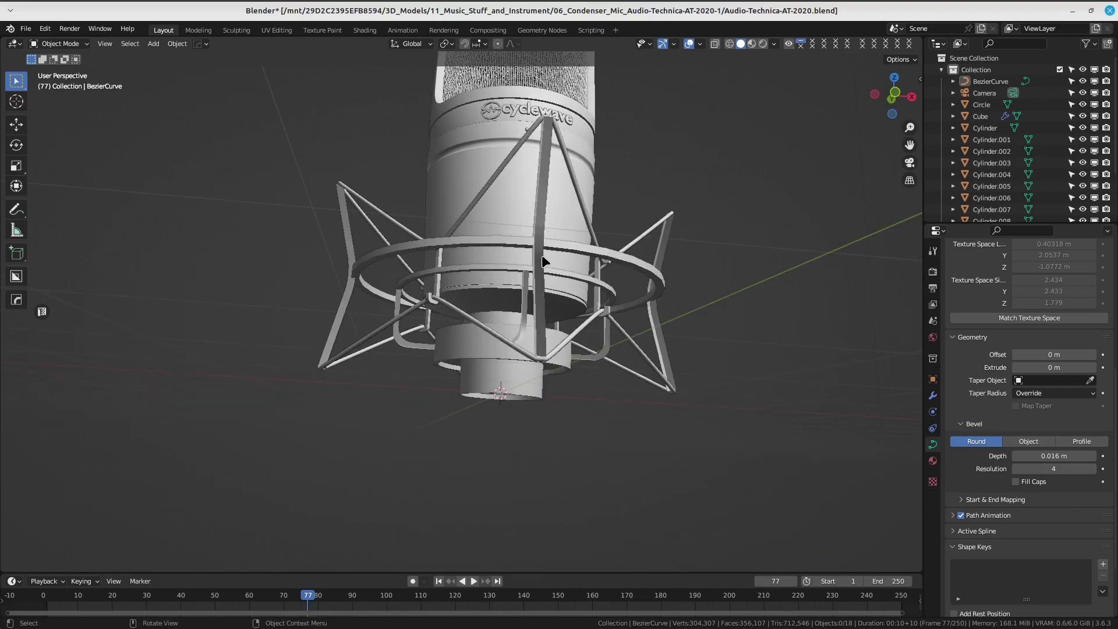
scroll(546, 252, down, 3)
mouse_move(599, 225)
middle_down()
mouse_move(415, 360)
mouse_move(664, 396)
mouse_move(605, 473)
mouse_move(534, 489)
mouse_move(589, 417)
mouse_move(570, 484)
mouse_move(683, 441)
mouse_move(540, 484)
mouse_move(613, 455)
mouse_move(708, 441)
mouse_move(446, 477)
mouse_move(419, 434)
mouse_move(499, 386)
mouse_move(616, 465)
mouse_move(648, 326)
mouse_move(449, 386)
mouse_move(525, 407)
mouse_move(578, 379)
middle_up()
Save Audio-Technica-AT-2020.blend and select the Cylinder.001 part.
key(ctrl+s)
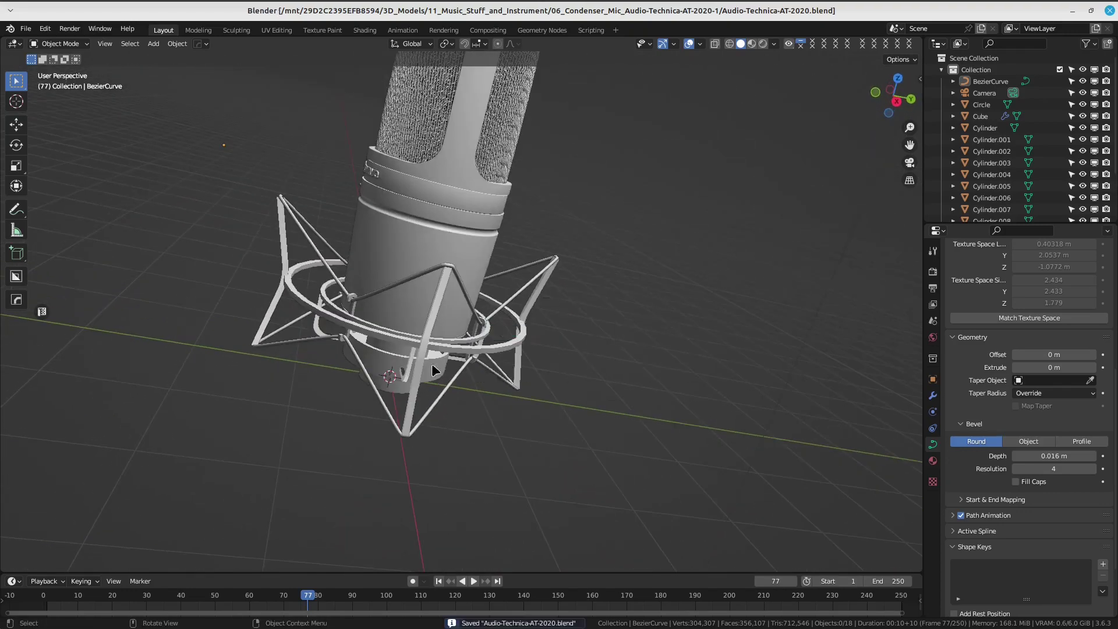
mouse_move(432, 364)
middle_down()
mouse_move(531, 311)
mouse_move(487, 337)
middle_up()
click(488, 337)
Duplicate Cylinder.008's bottom ring faces, scale them 1.026, and separate them into their own object.
click(491, 336)
key(Tab)
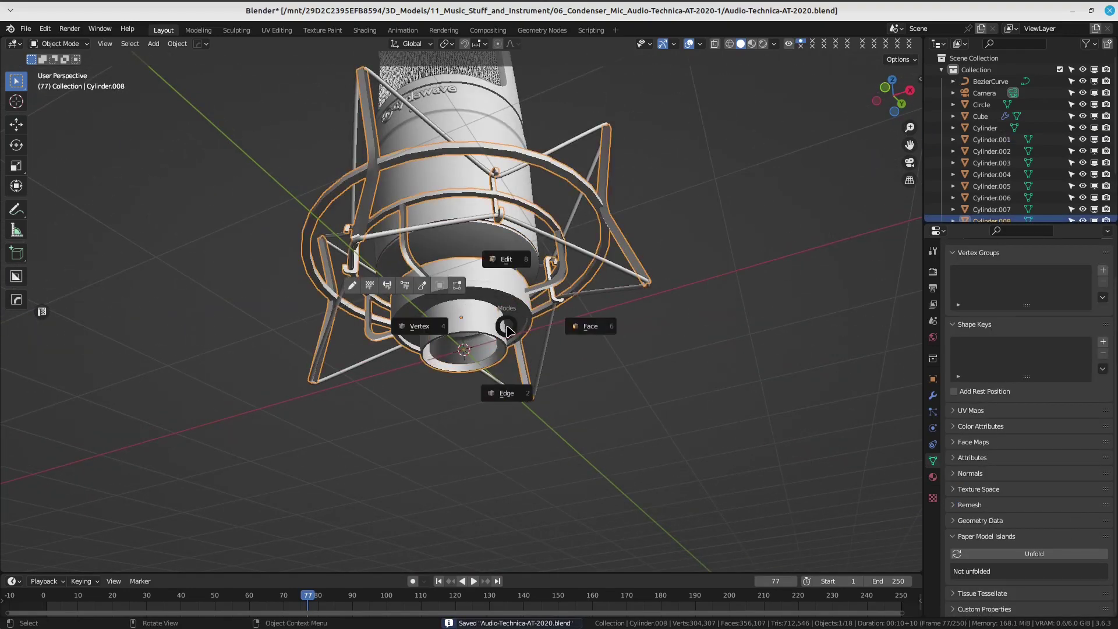
click(422, 327)
scroll(422, 328, up, 3)
middle_drag(422, 328, 520, 296)
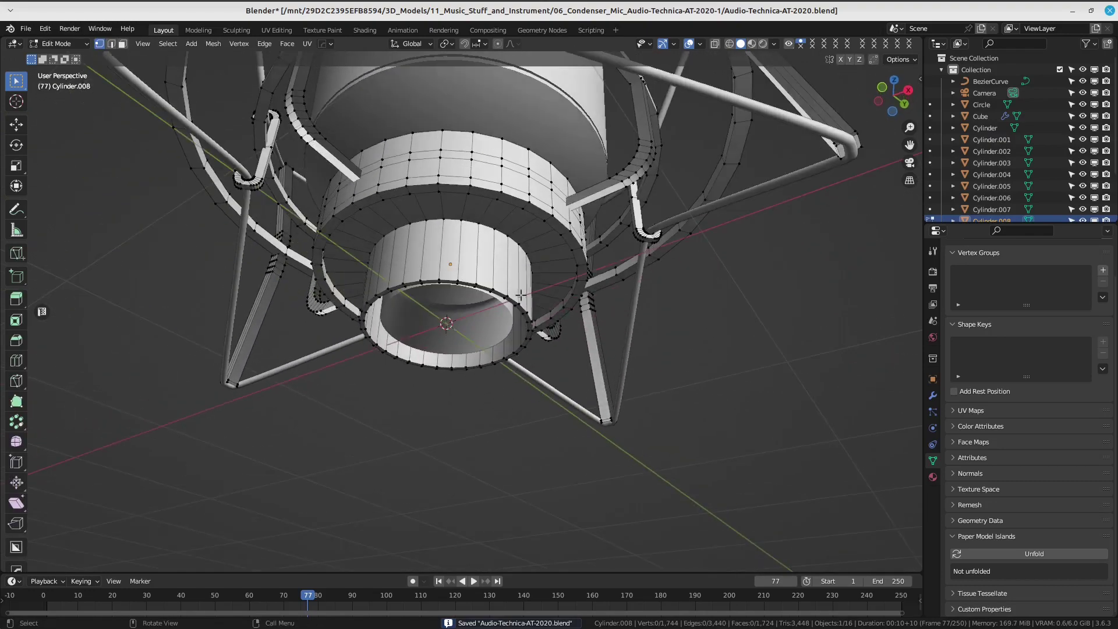
mouse_move(497, 251)
shift+middle_down()
mouse_move(486, 295)
mouse_move(524, 319)
shift+middle_up()
key(shift+d)
right_click(493, 258)
key(s)
click(548, 313)
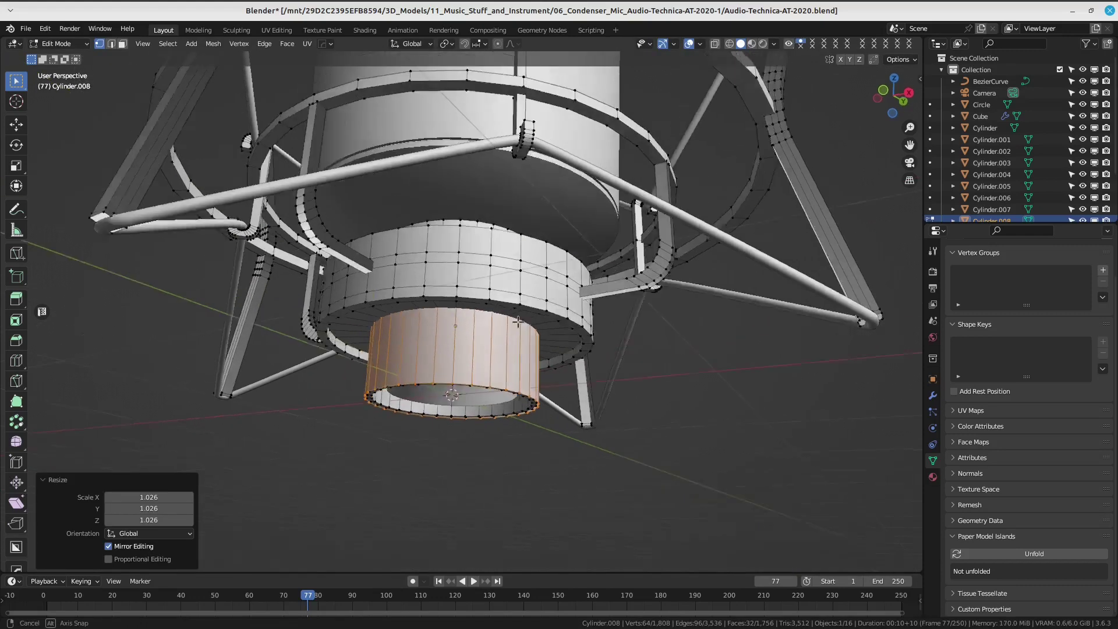
click(528, 322)
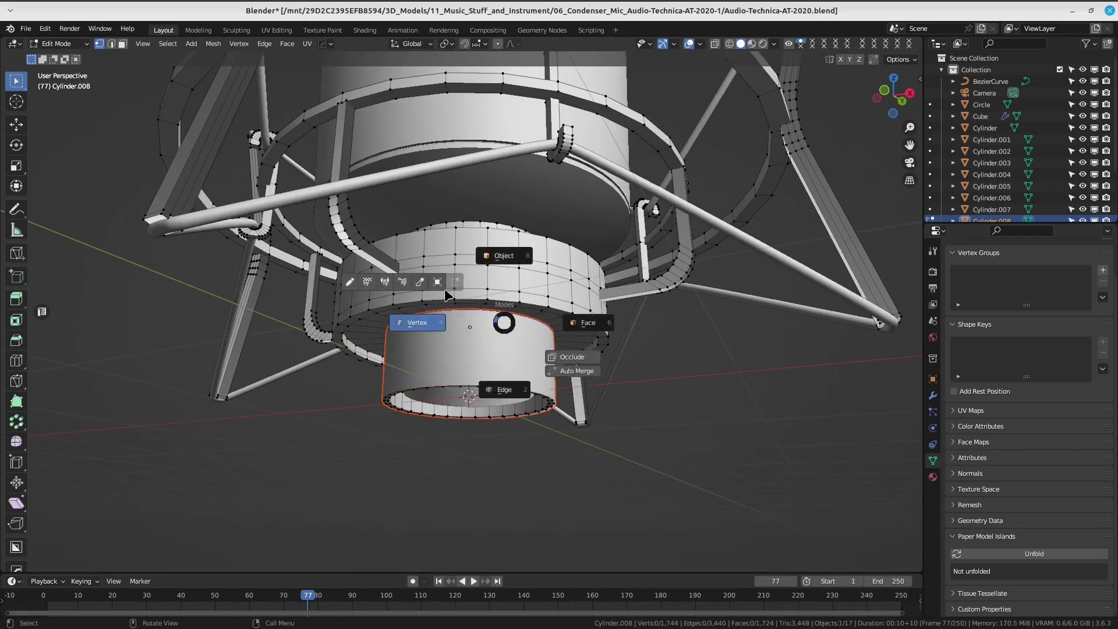
key(Tab)
On Cylinder.009, widen the top loop to 1.387 and lower it 0.026 m.
click(454, 342)
key(ctrl+Tab)
click(400, 337)
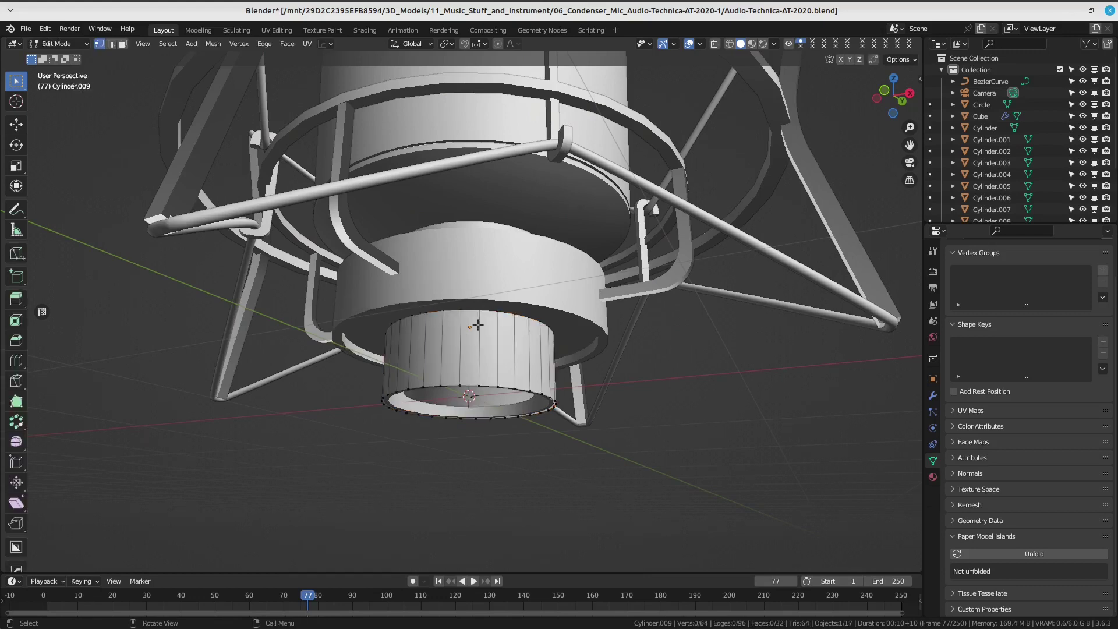
middle_drag(477, 324, 440, 263)
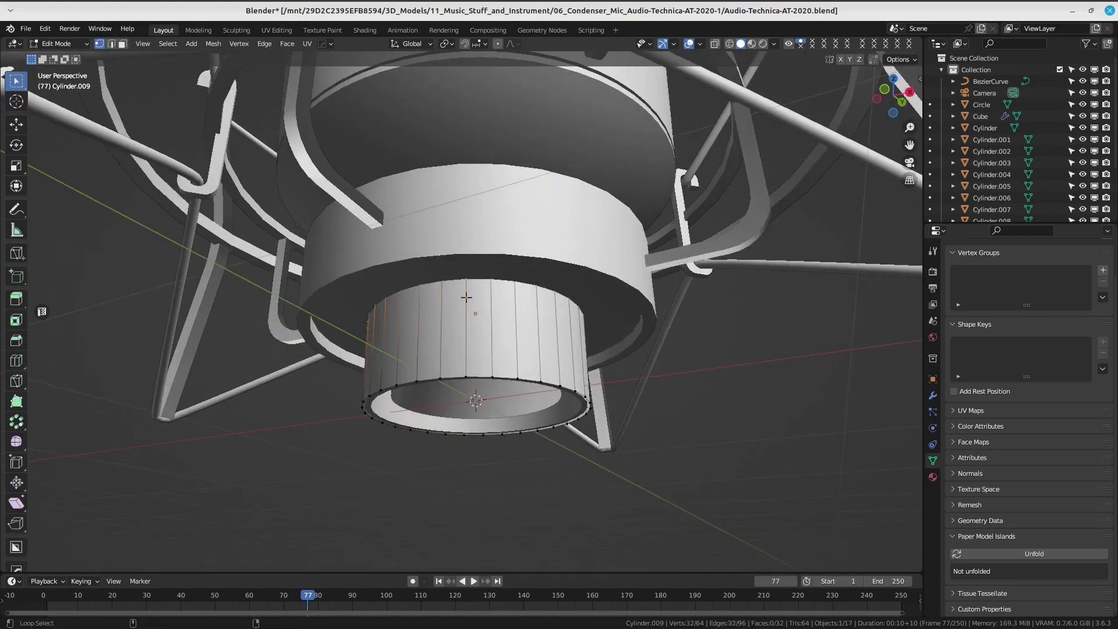
key(s)
click(638, 327)
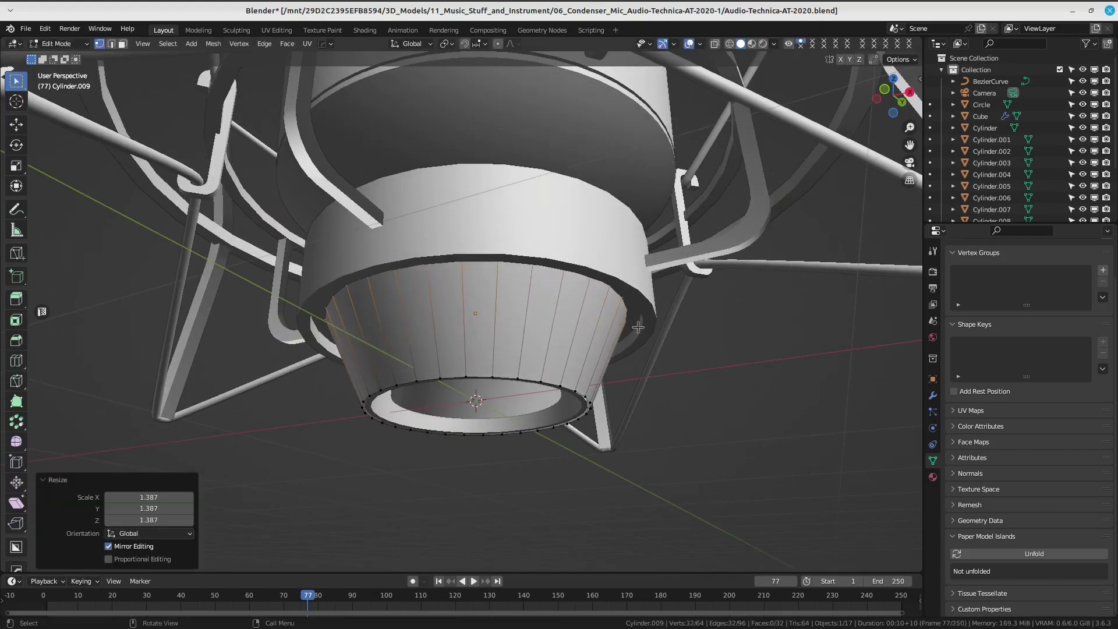
middle_drag(638, 326, 641, 314)
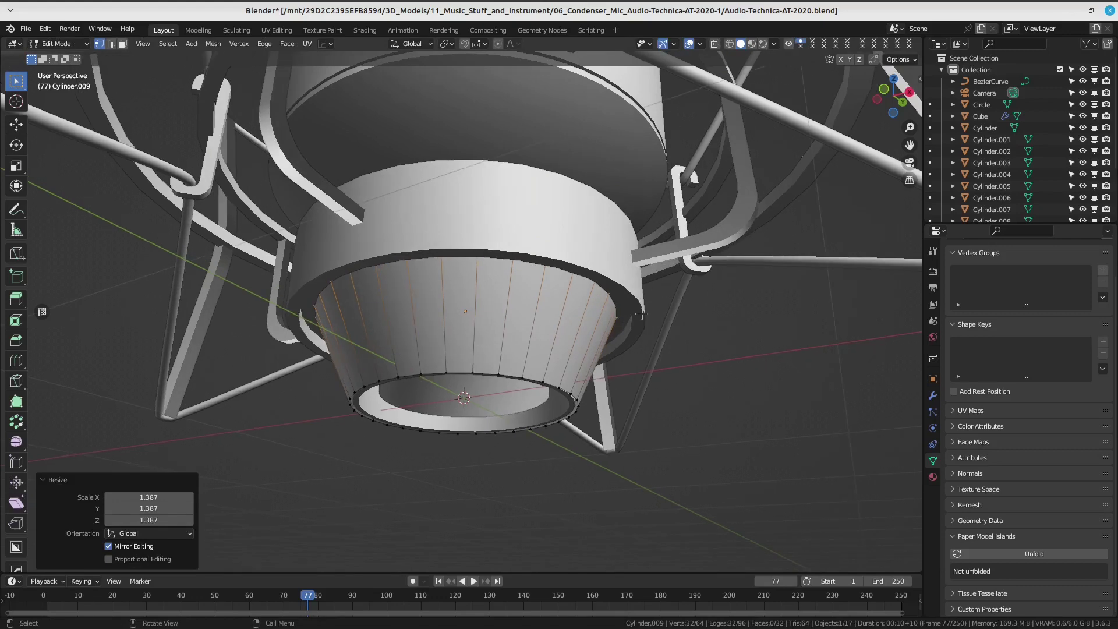
click(636, 389)
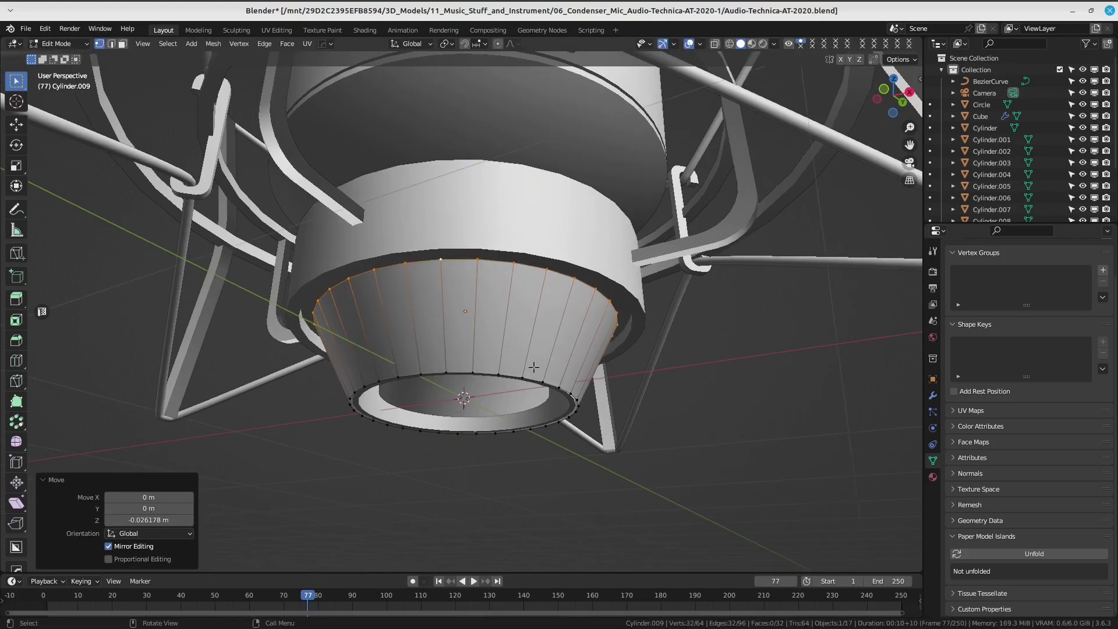
Extrude the whole ring and thicken its wall by 0.145 m, then return to Object Mode.
key(ctrl+l)
middle_drag(560, 353, 591, 373)
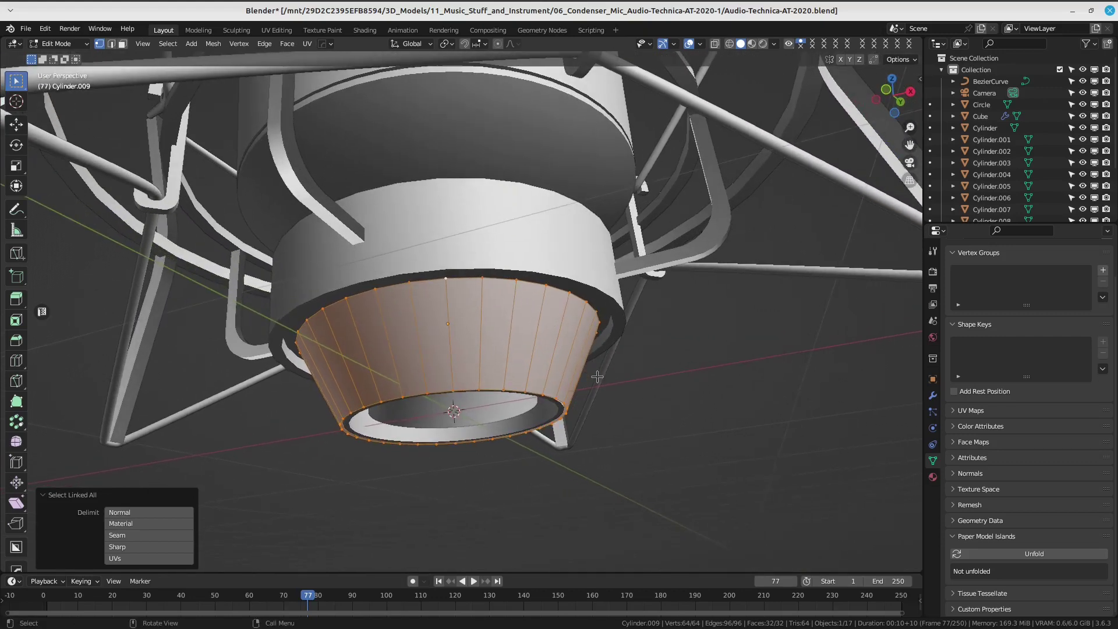
key(e)
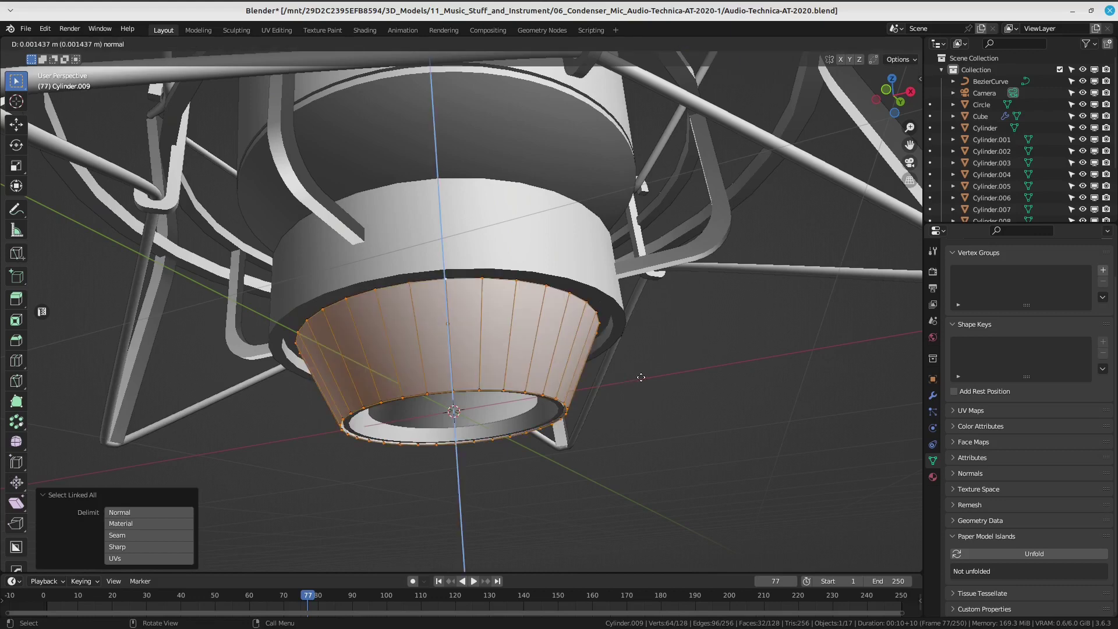
right_click(641, 378)
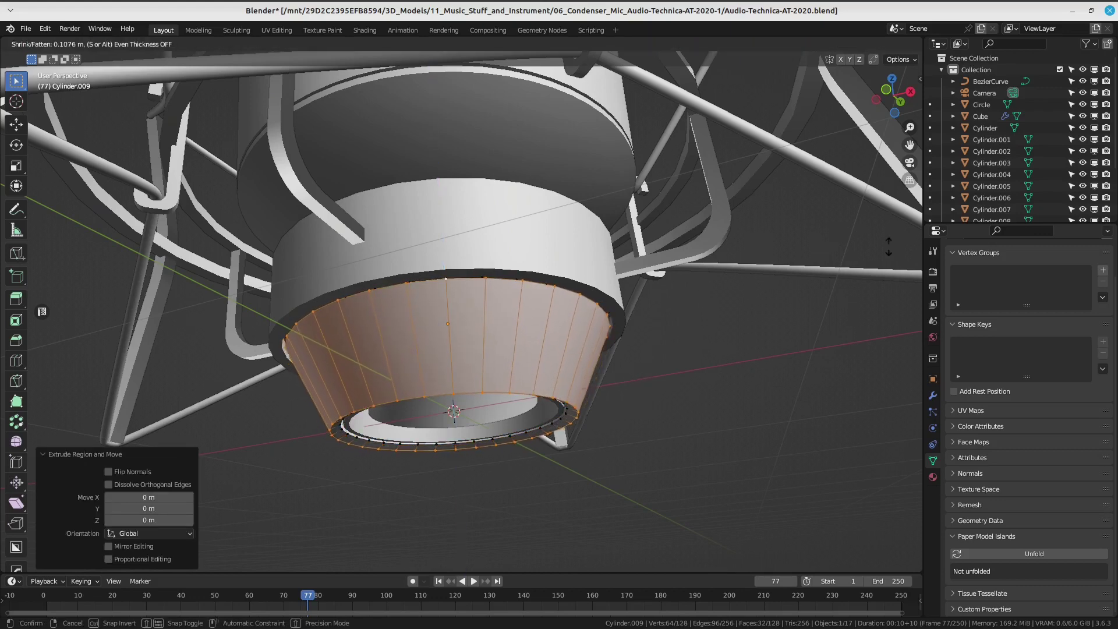
click(319, 284)
scroll(320, 283, down, 4)
scroll(320, 284, down, 2)
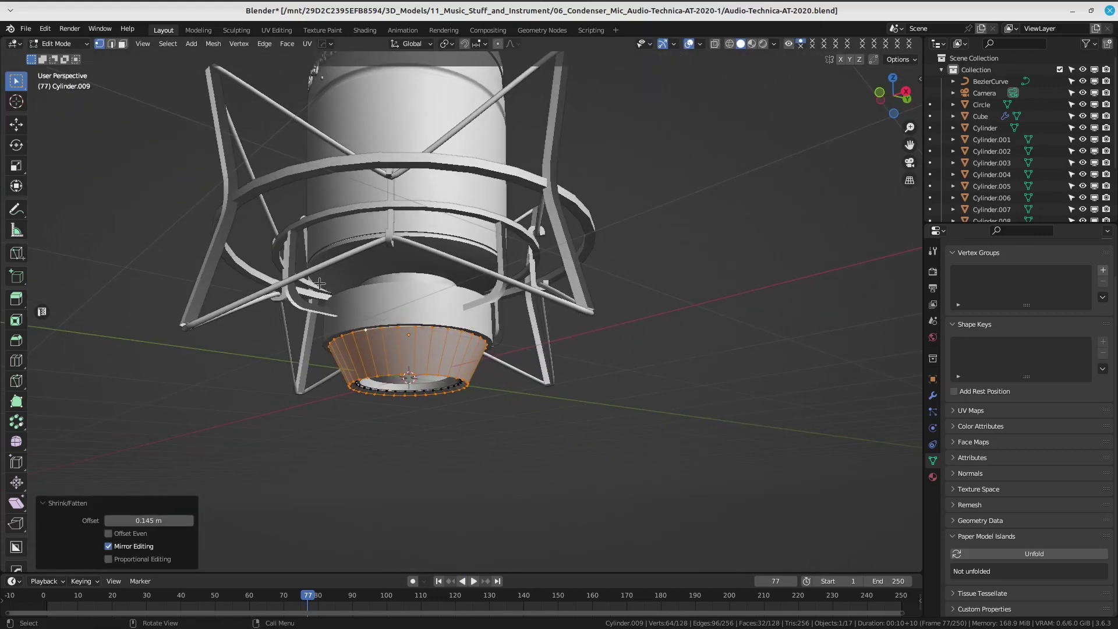
click(279, 250)
mouse_move(250, 257)
middle_down()
mouse_move(308, 347)
mouse_move(600, 375)
mouse_move(593, 166)
mouse_move(594, 230)
mouse_move(497, 331)
middle_up()
Save the microphone file before applying materials.
key(ctrl+s)
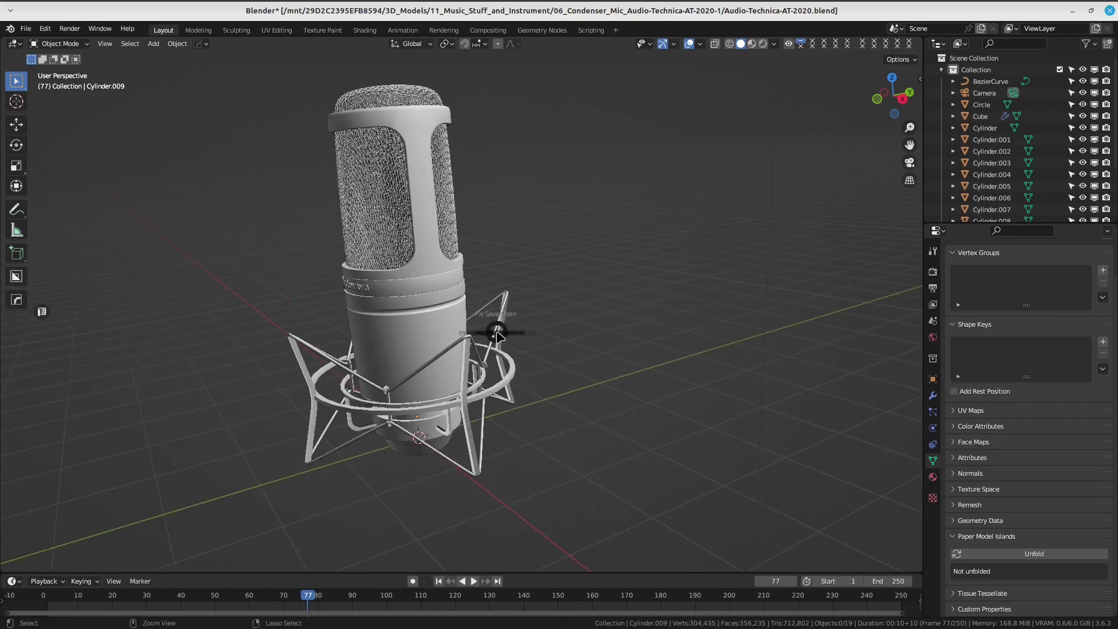
click(452, 290)
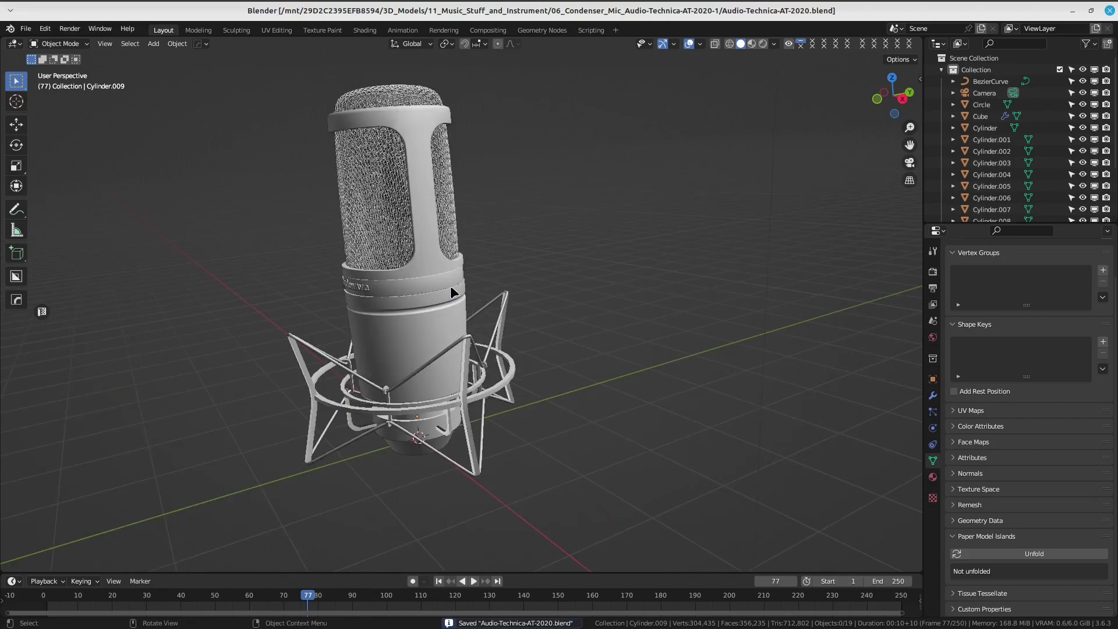
mouse_move(451, 288)
middle_down()
mouse_move(403, 268)
mouse_move(440, 244)
mouse_move(417, 304)
middle_up()
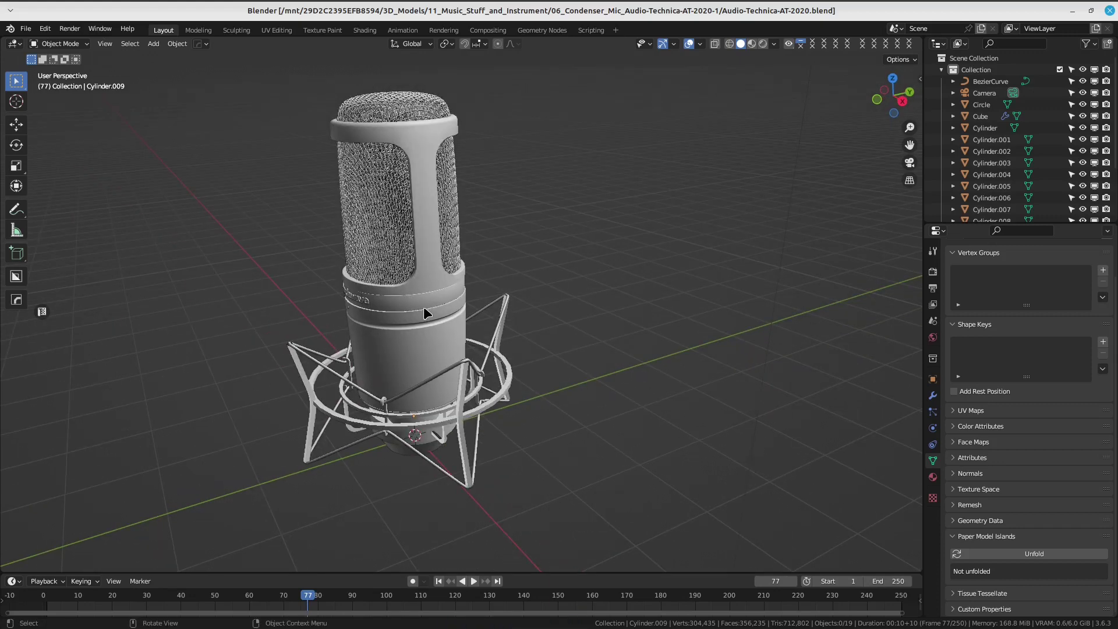
scroll(508, 402, up, 3)
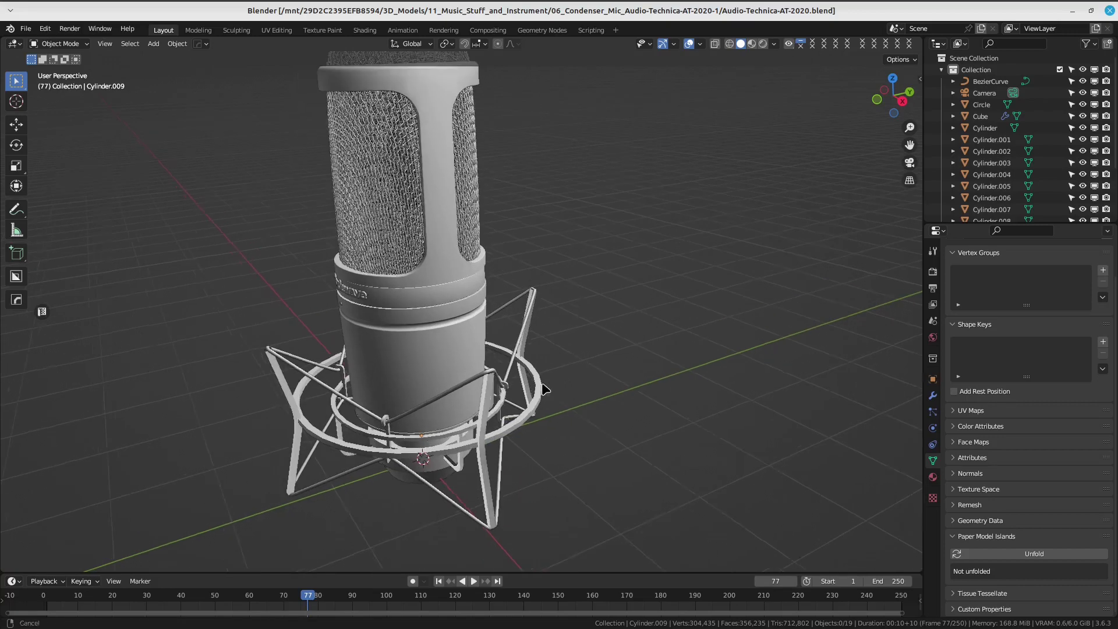
mouse_move(508, 402)
middle_down()
mouse_move(603, 396)
mouse_move(589, 404)
middle_up()
Select the shock mount, cables and microphone parts with Cylinder active, and copy its black material to them.
shift+click(559, 348)
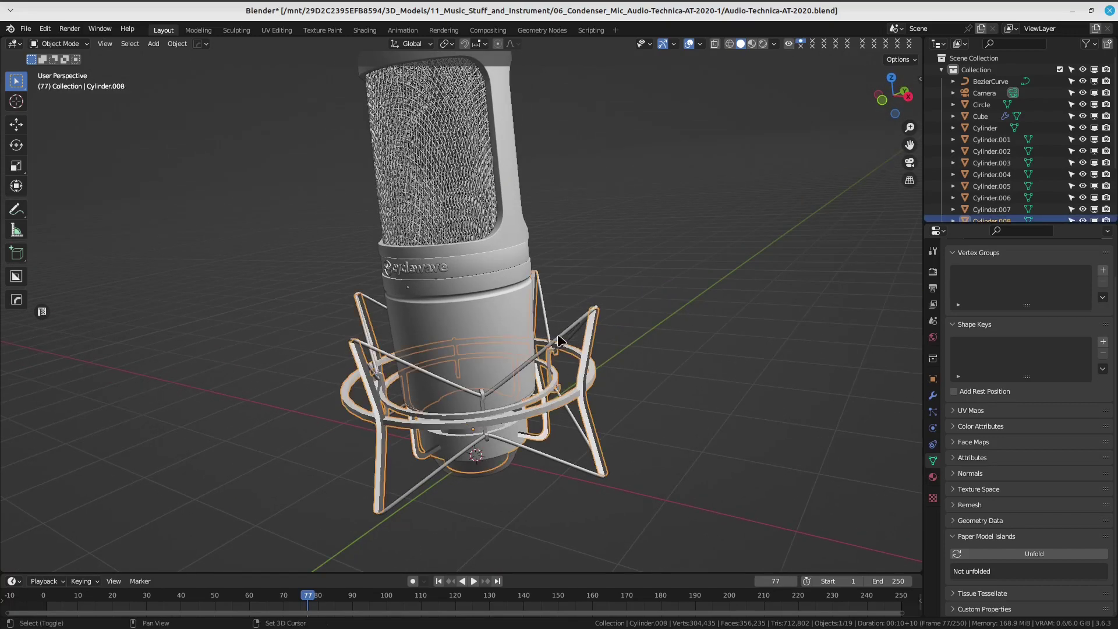
shift+click(584, 347)
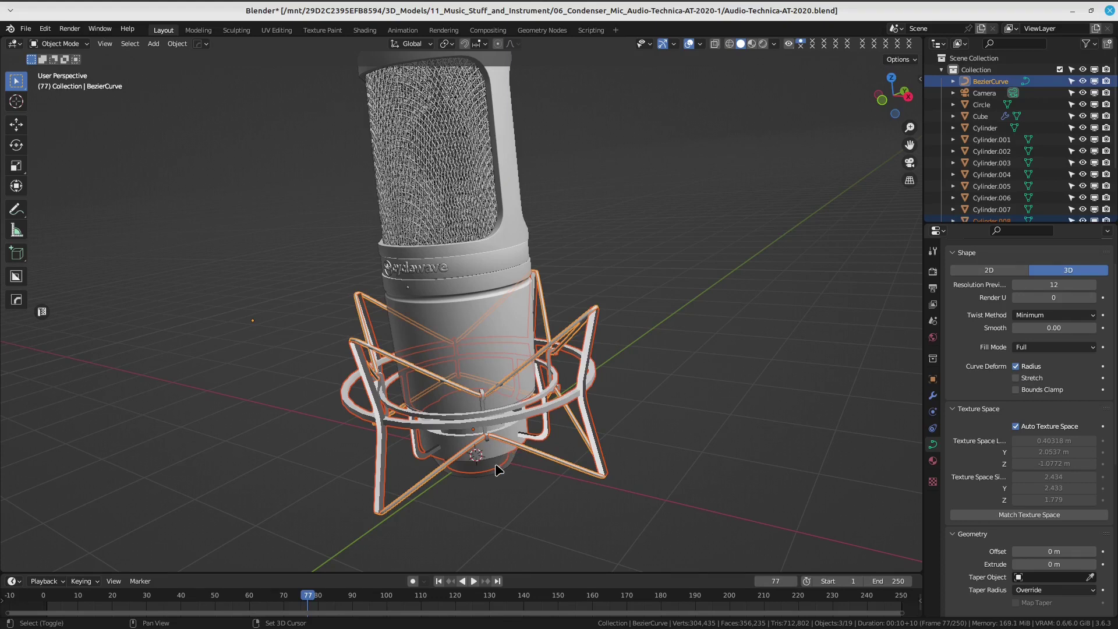
shift+click(498, 469)
shift+click(515, 307)
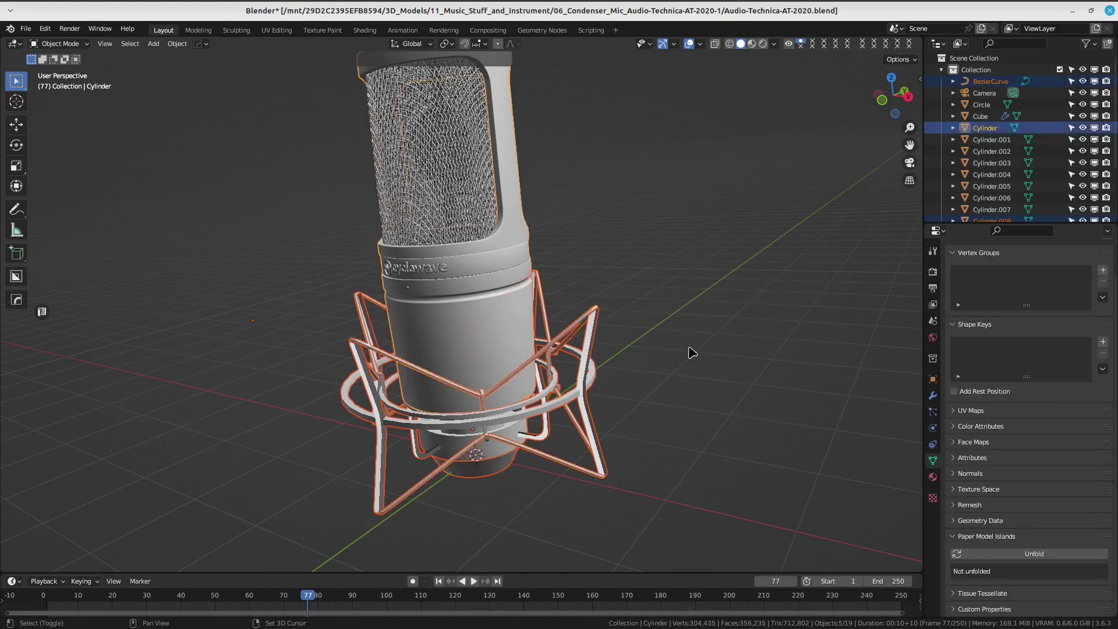
click(933, 477)
scroll(1091, 303, up, 2)
click(1107, 296)
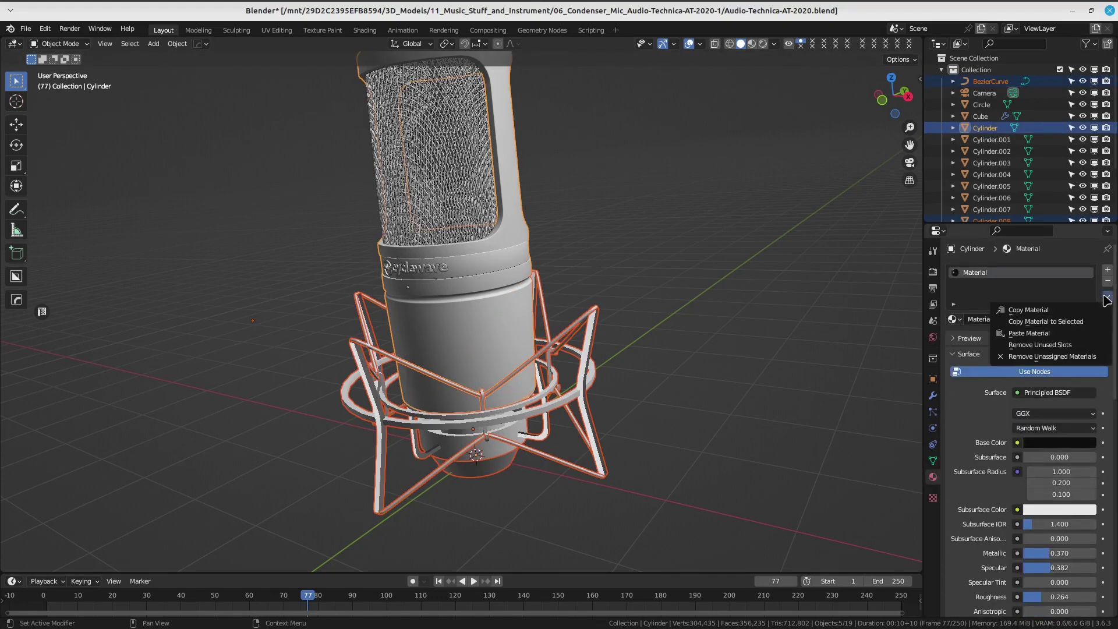
click(1076, 322)
View the all-black microphone in Material Preview and save Audio-Technica-AT-2020.blend again.
click(752, 43)
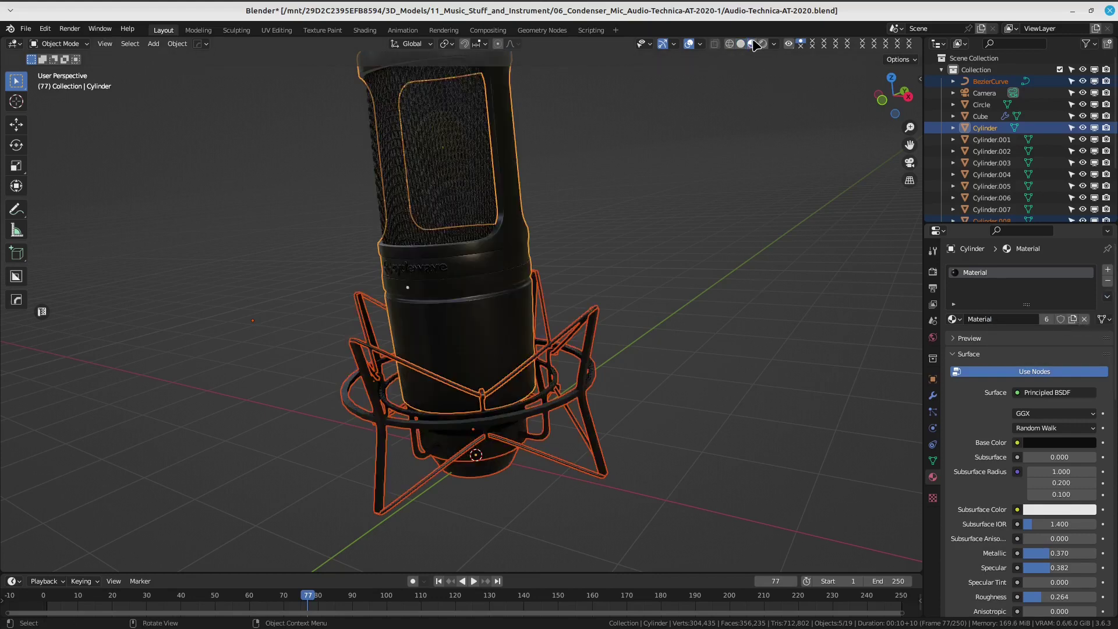
click(697, 250)
mouse_move(696, 250)
middle_down()
mouse_move(651, 326)
mouse_move(671, 376)
mouse_move(599, 424)
mouse_move(724, 325)
mouse_move(565, 339)
mouse_move(522, 429)
mouse_move(492, 387)
mouse_move(634, 290)
mouse_move(645, 259)
mouse_move(695, 341)
mouse_move(449, 374)
middle_up()
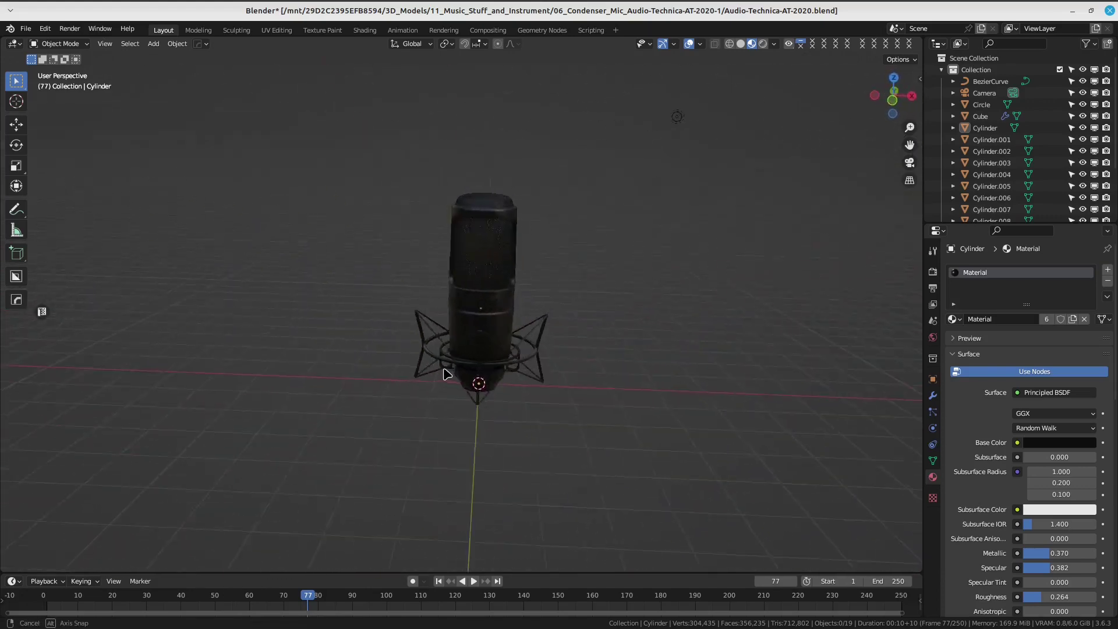
scroll(490, 350, up, 3)
key(ctrl+s)
click(520, 290)
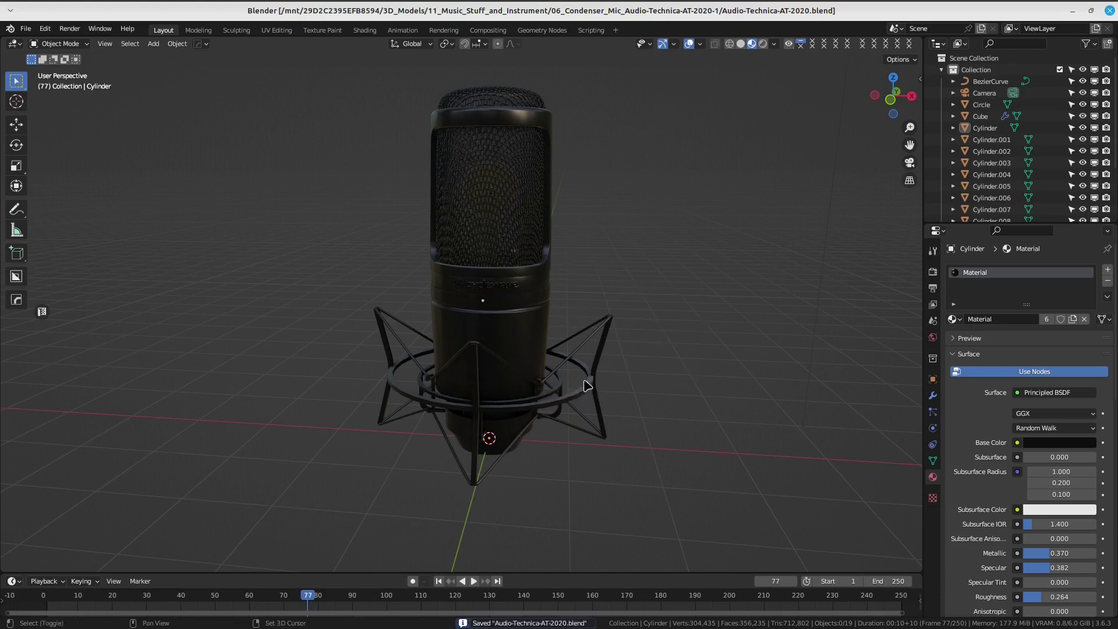
middle_drag(520, 290, 499, 296)
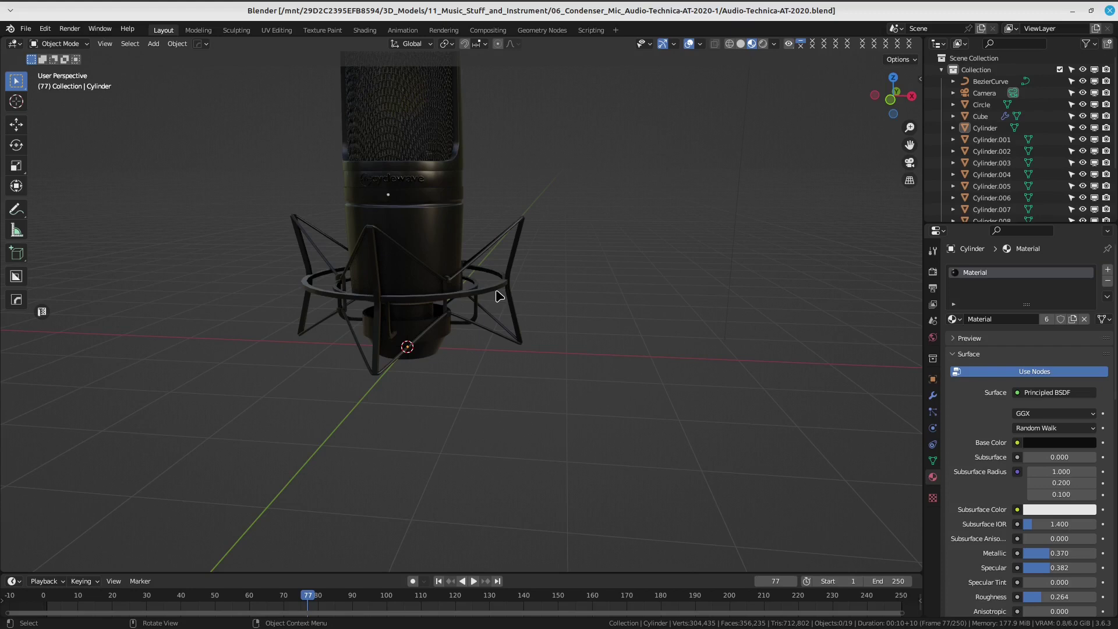
key(Home)
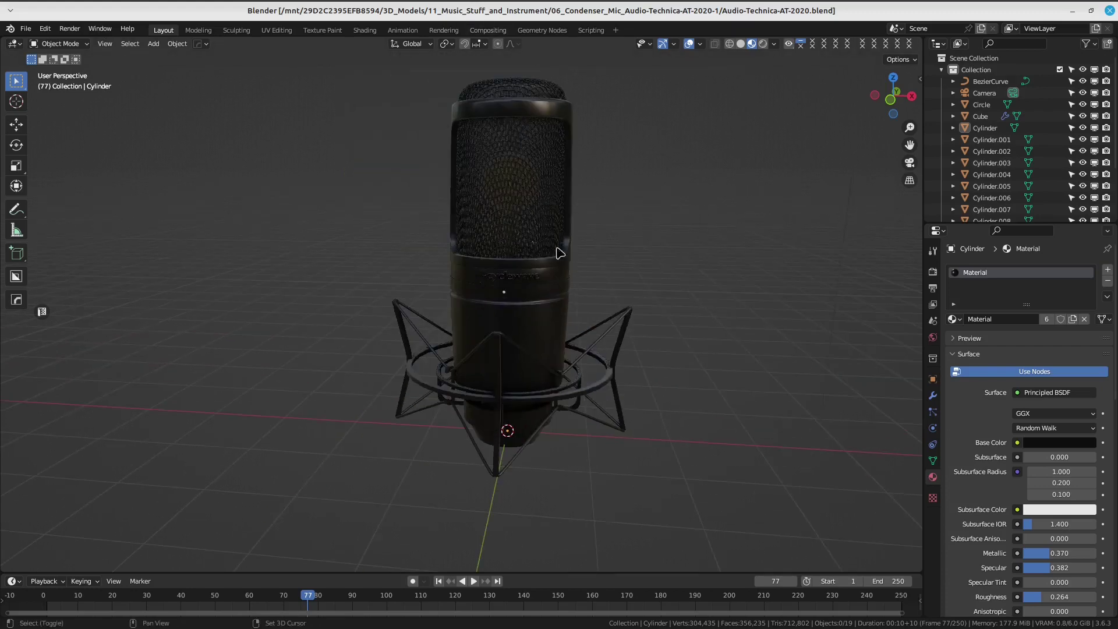